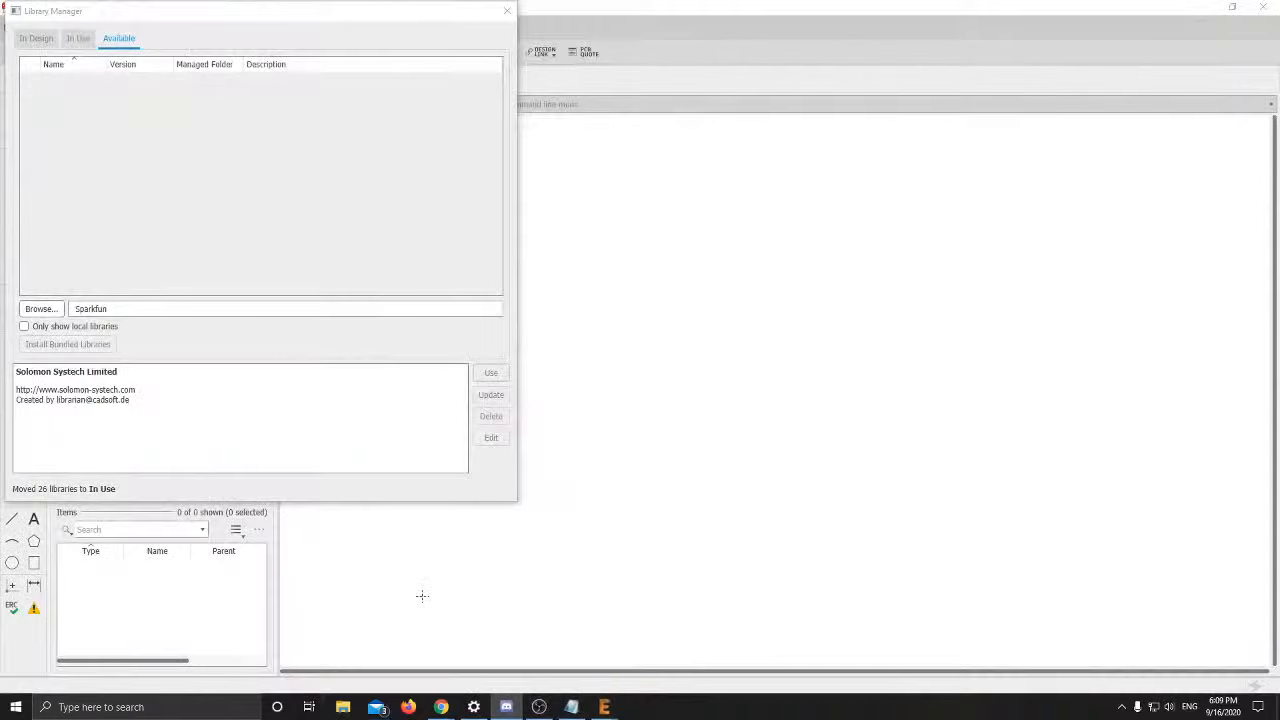
Open the library file's Google Drive link in a new Chrome tab
{"action": "key", "text": "super+d"}
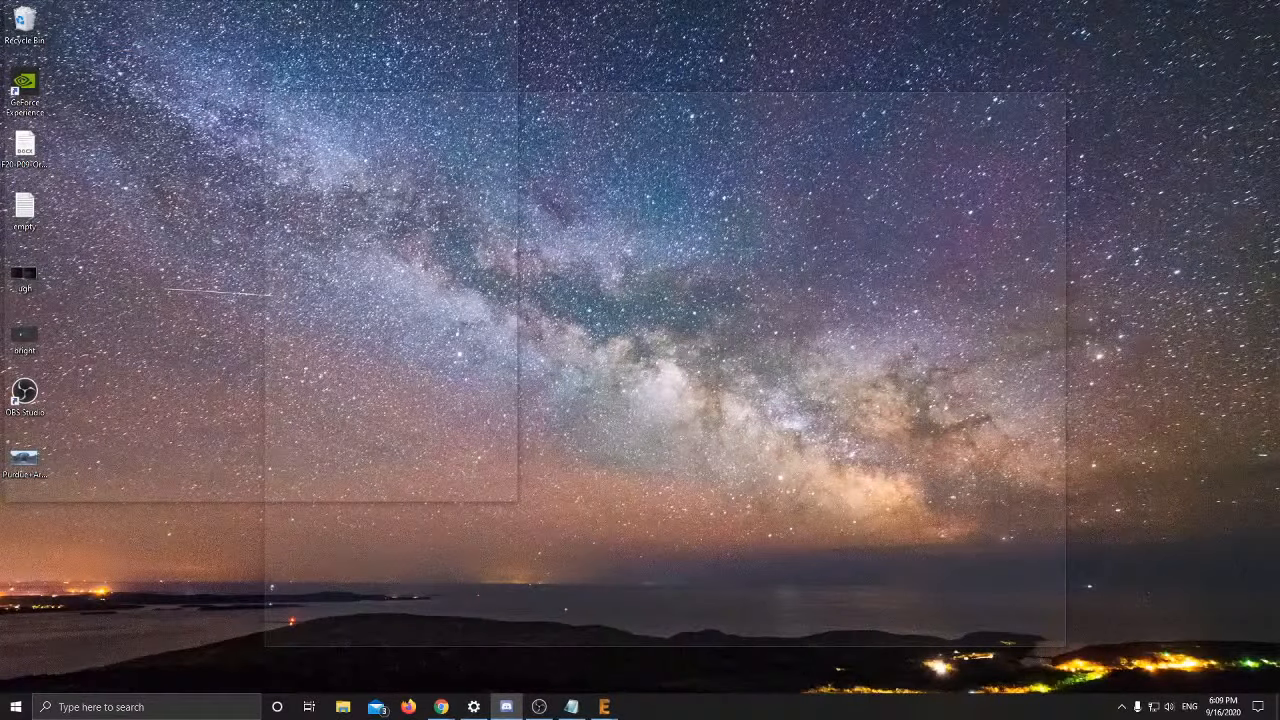
{"action": "key", "text": "super+d"}
{"action": "left_click_drag", "start_coordinate": [1279, 10], "coordinate": [746, 4]}
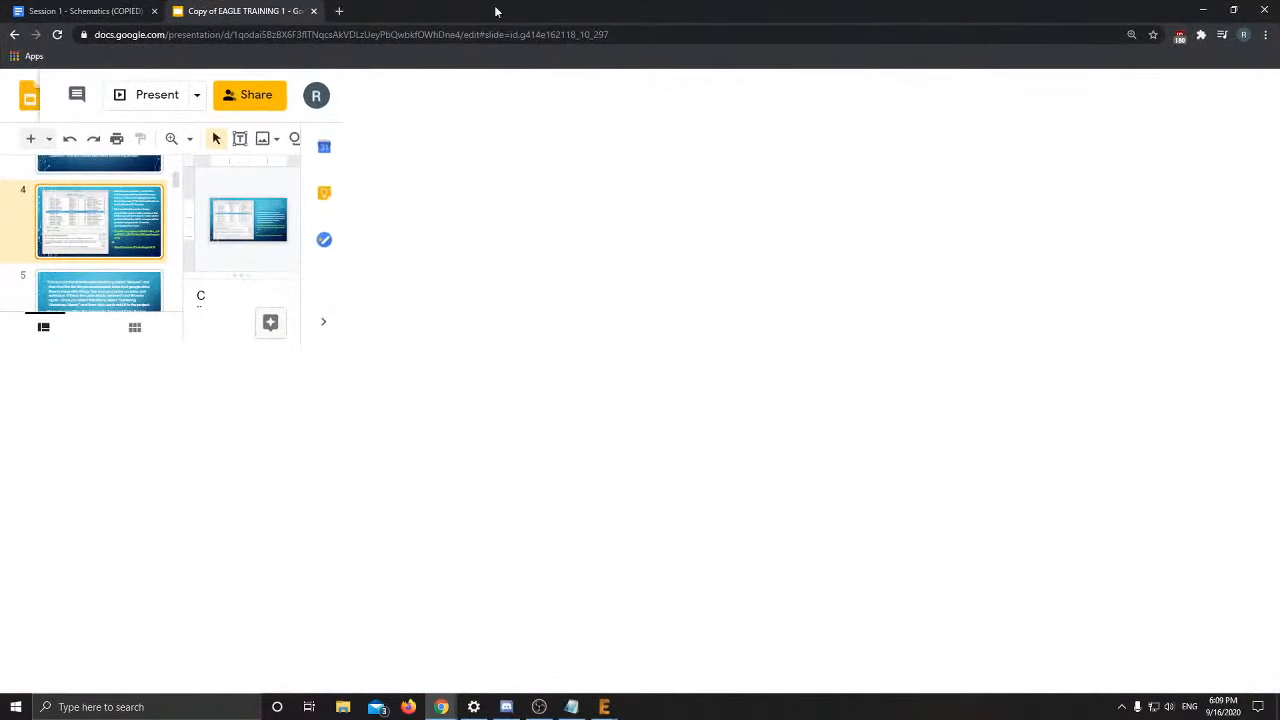
{"action": "key", "text": "ctrl+t"}
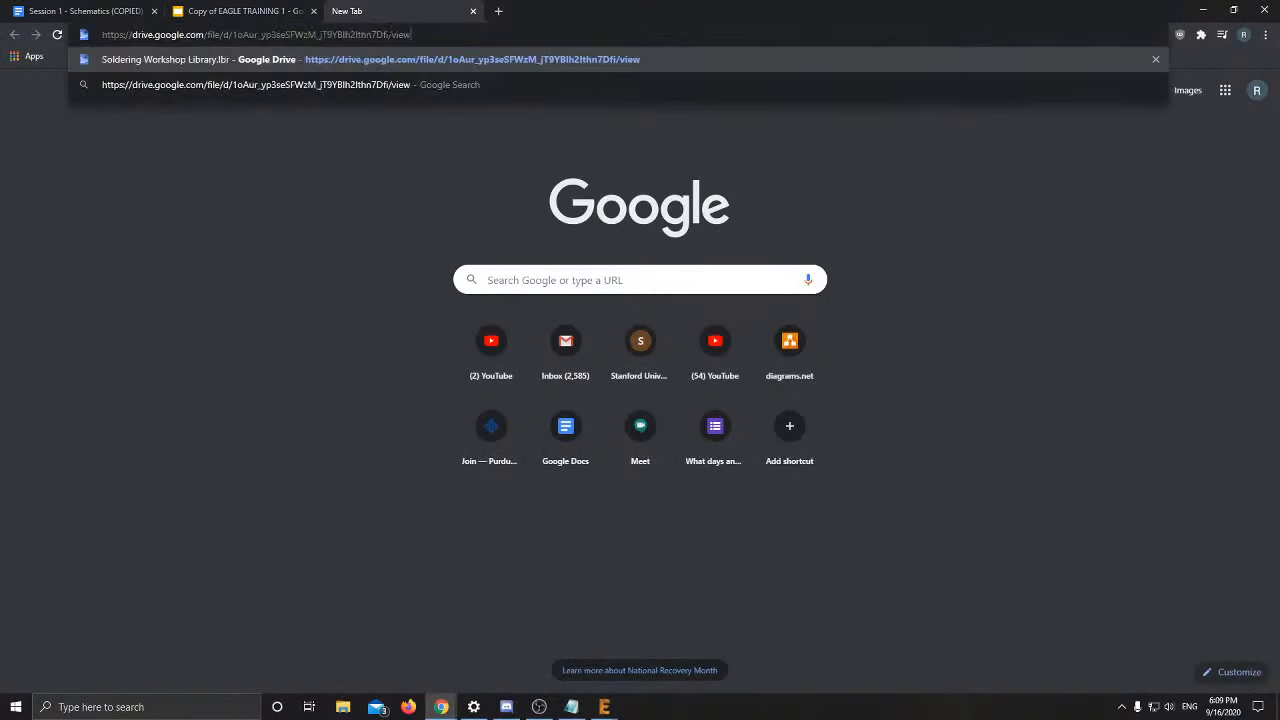
{"action": "key", "text": "Return"}
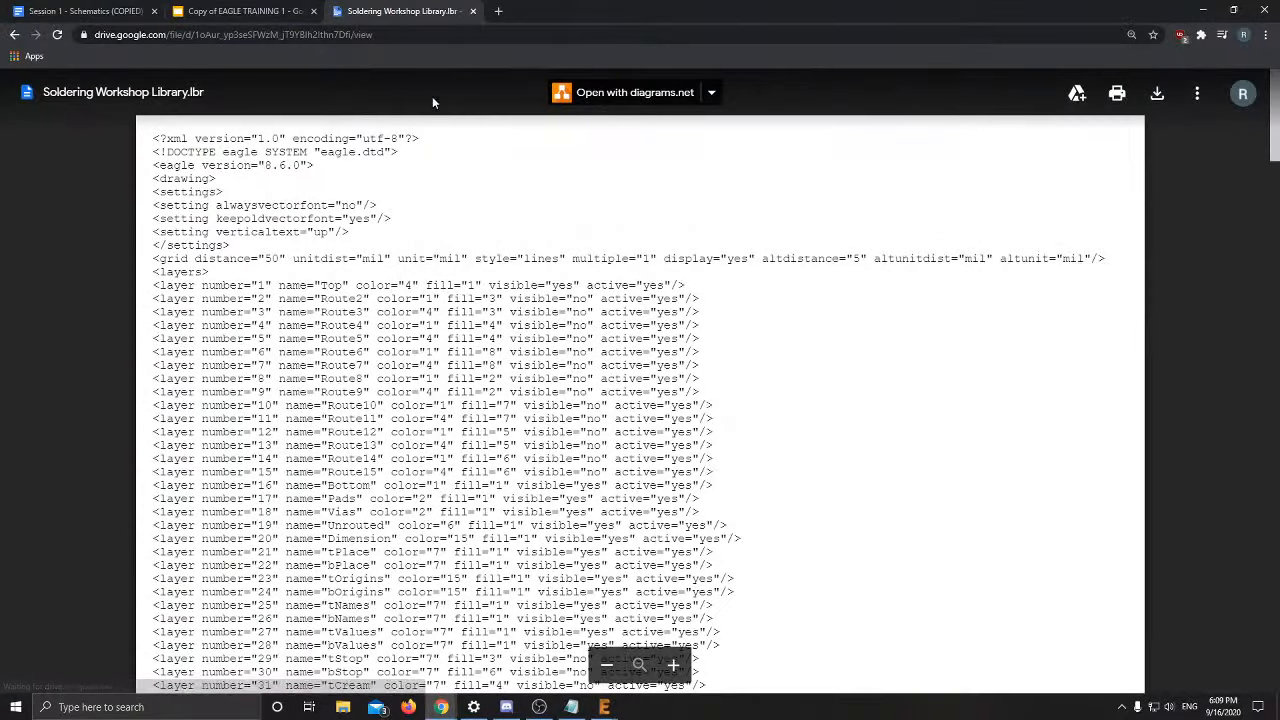
Download Soldering Workshop Library.lbr from Google Drive
{"action": "scroll", "coordinate": [474, 297], "scroll_direction": "down", "scroll_amount": 2}
{"action": "scroll", "coordinate": [474, 297], "scroll_direction": "down", "scroll_amount": 3}
{"action": "scroll", "coordinate": [474, 297], "scroll_direction": "up", "scroll_amount": 3}
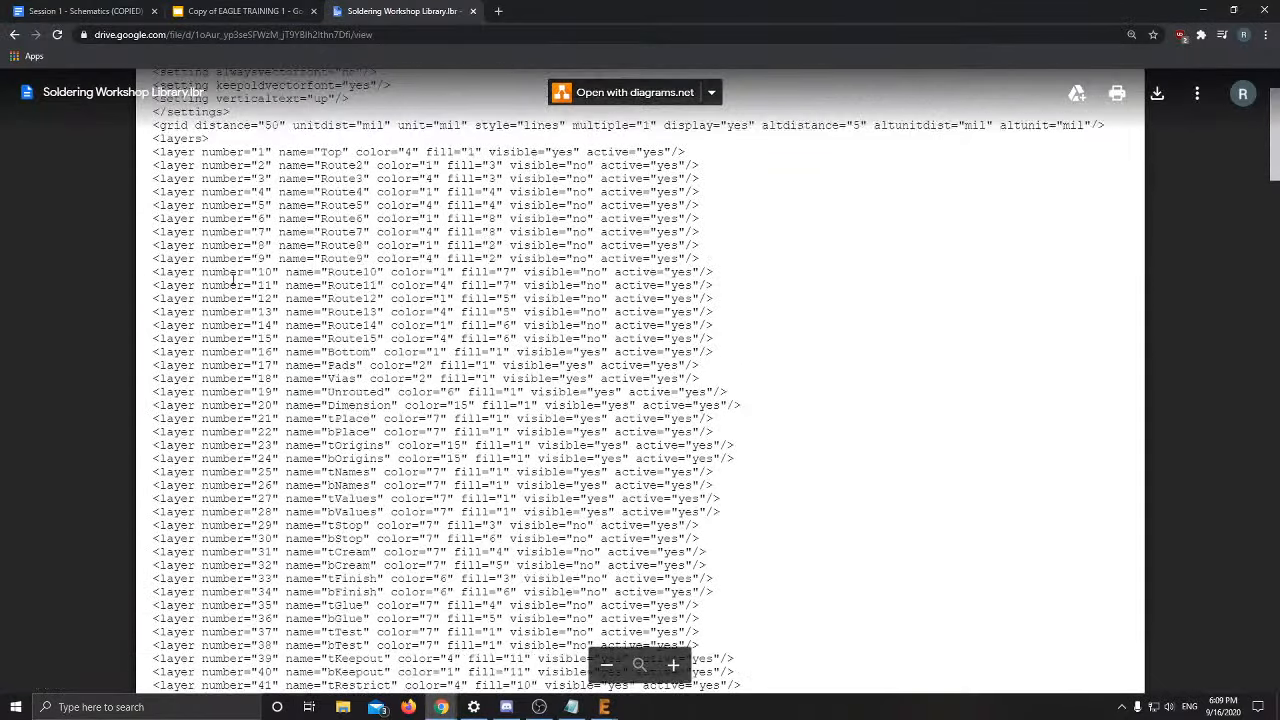
{"action": "scroll", "coordinate": [205, 290], "scroll_direction": "down", "scroll_amount": 5}
{"action": "scroll", "coordinate": [513, 473], "scroll_direction": "down", "scroll_amount": 6}
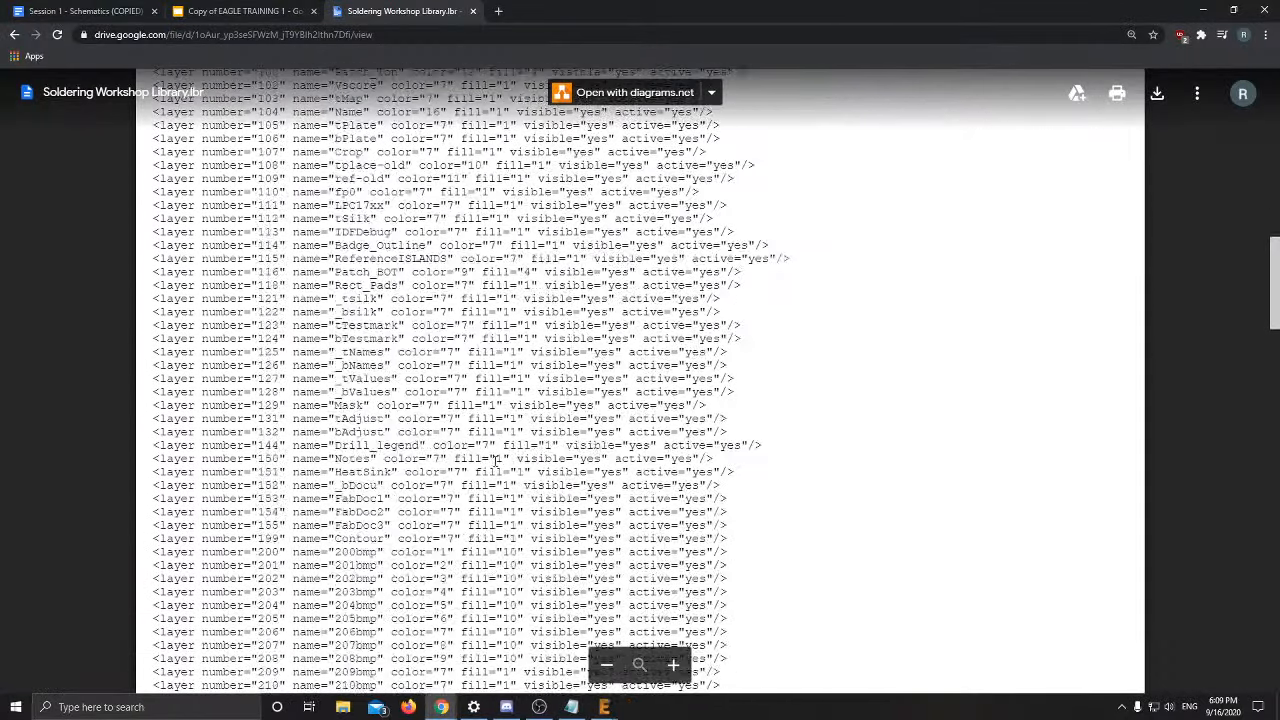
{"action": "scroll", "coordinate": [472, 455], "scroll_direction": "up", "scroll_amount": 8}
{"action": "scroll", "coordinate": [471, 452], "scroll_direction": "up", "scroll_amount": 3}
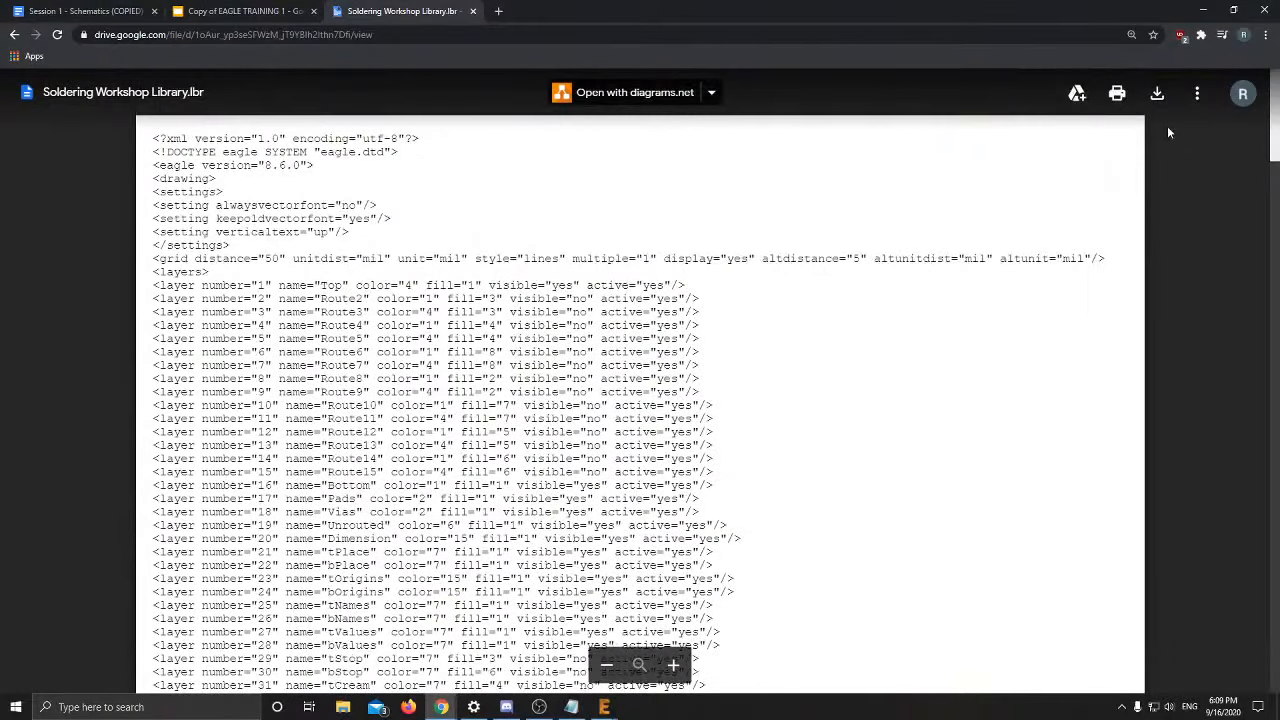
{"action": "left_click", "coordinate": [1157, 93]}
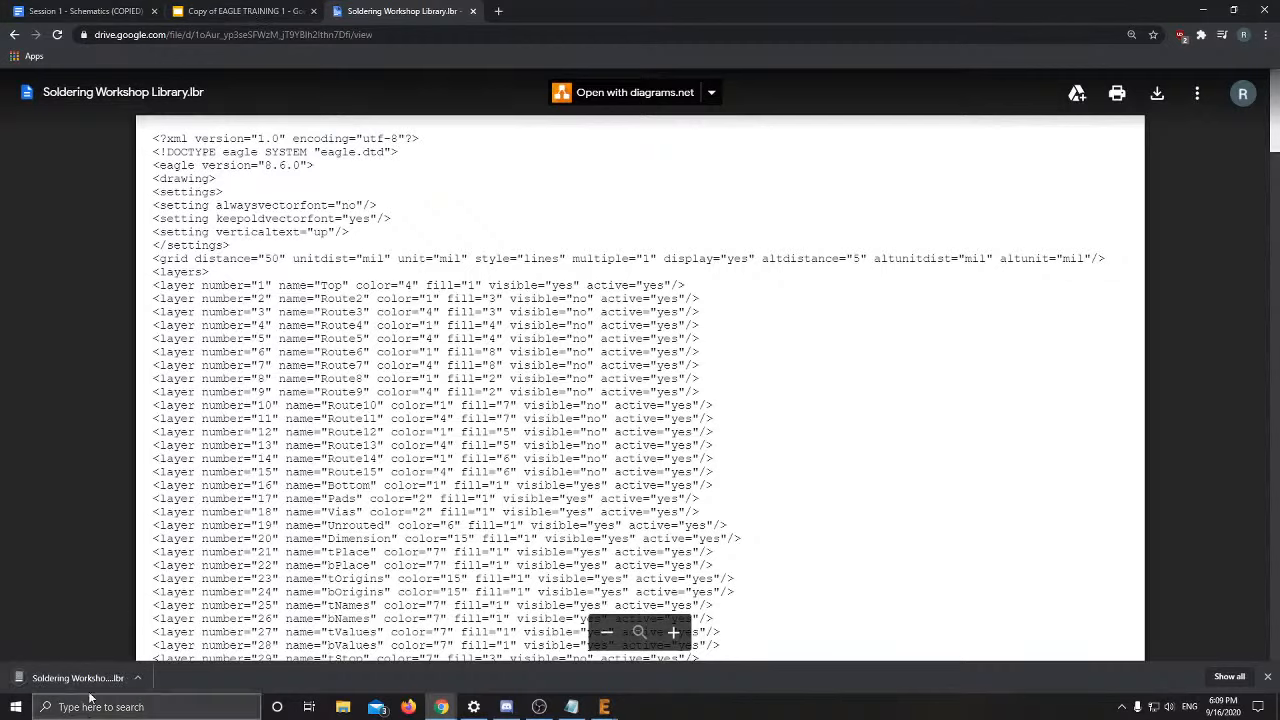
Show slide 5 of the Copy of EAGLE TRAINING 1 deck, then return to EAGLE
{"action": "left_click", "coordinate": [225, 10]}
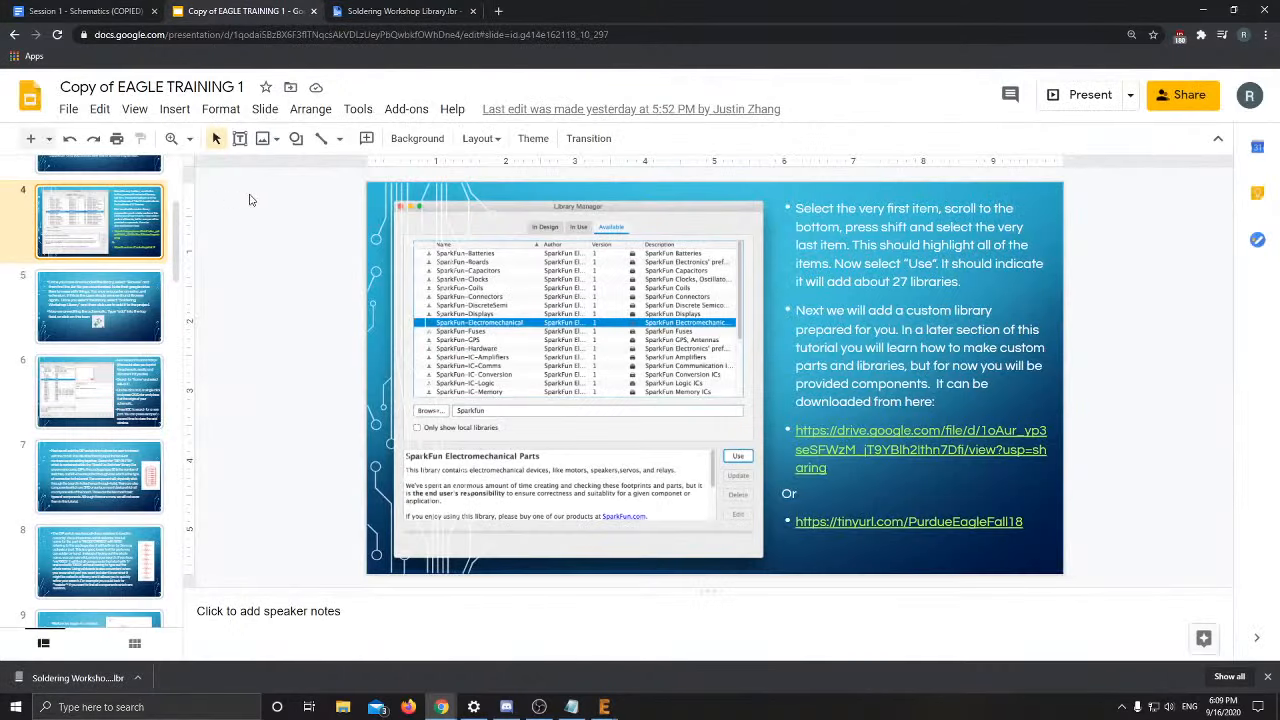
{"action": "left_click", "coordinate": [113, 325]}
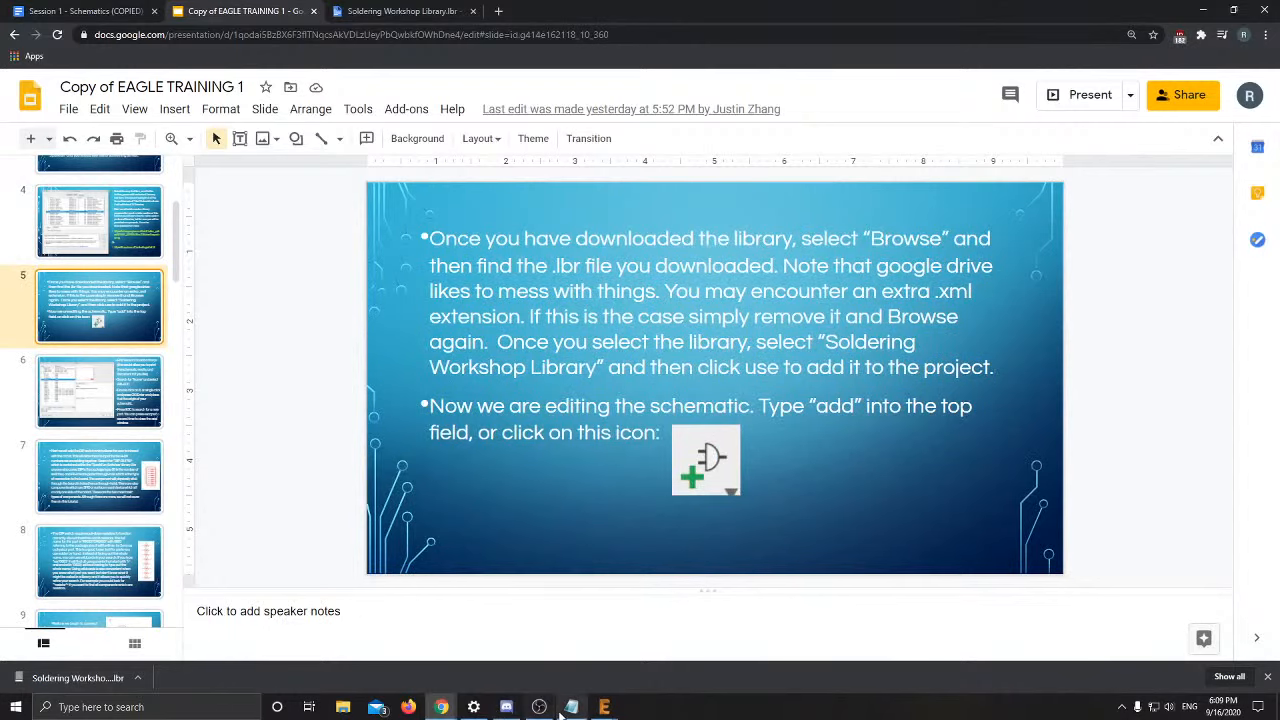
{"action": "left_click", "coordinate": [604, 707]}
Clear the Sparkfun filter in the Library Manager and show local libraries
{"action": "left_click", "coordinate": [727, 661]}
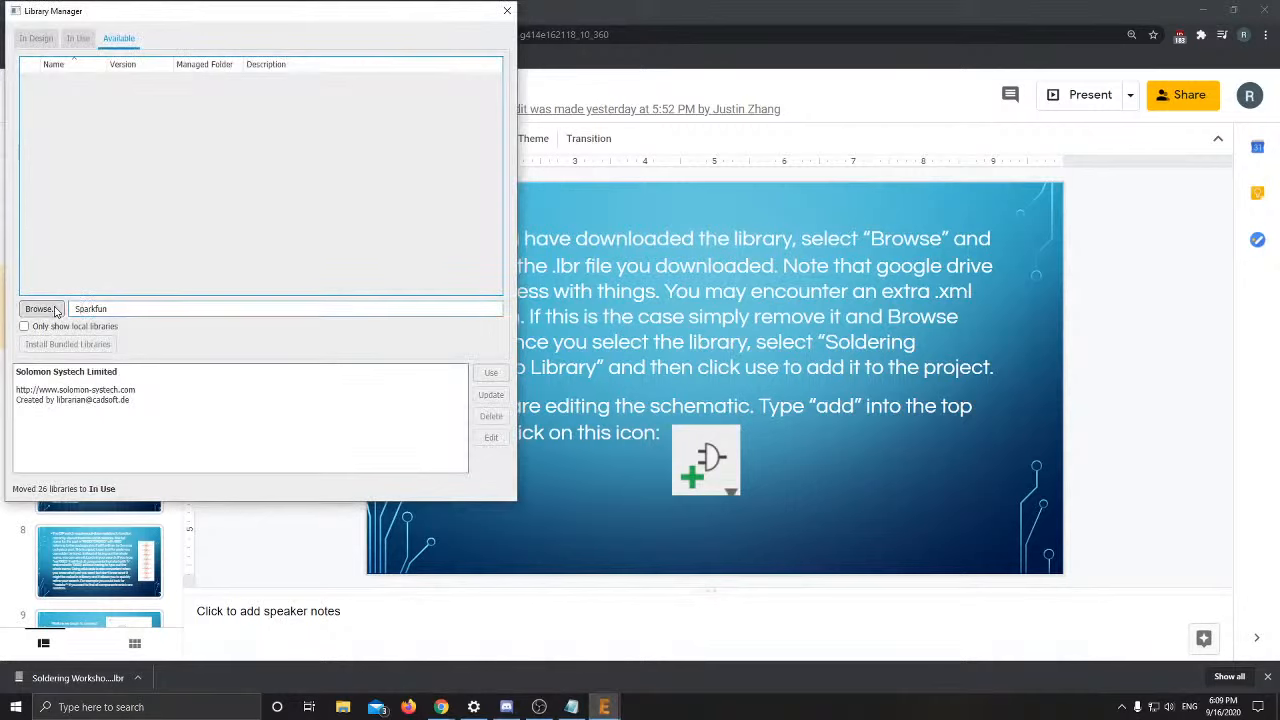
{"action": "double_click", "coordinate": [92, 309]}
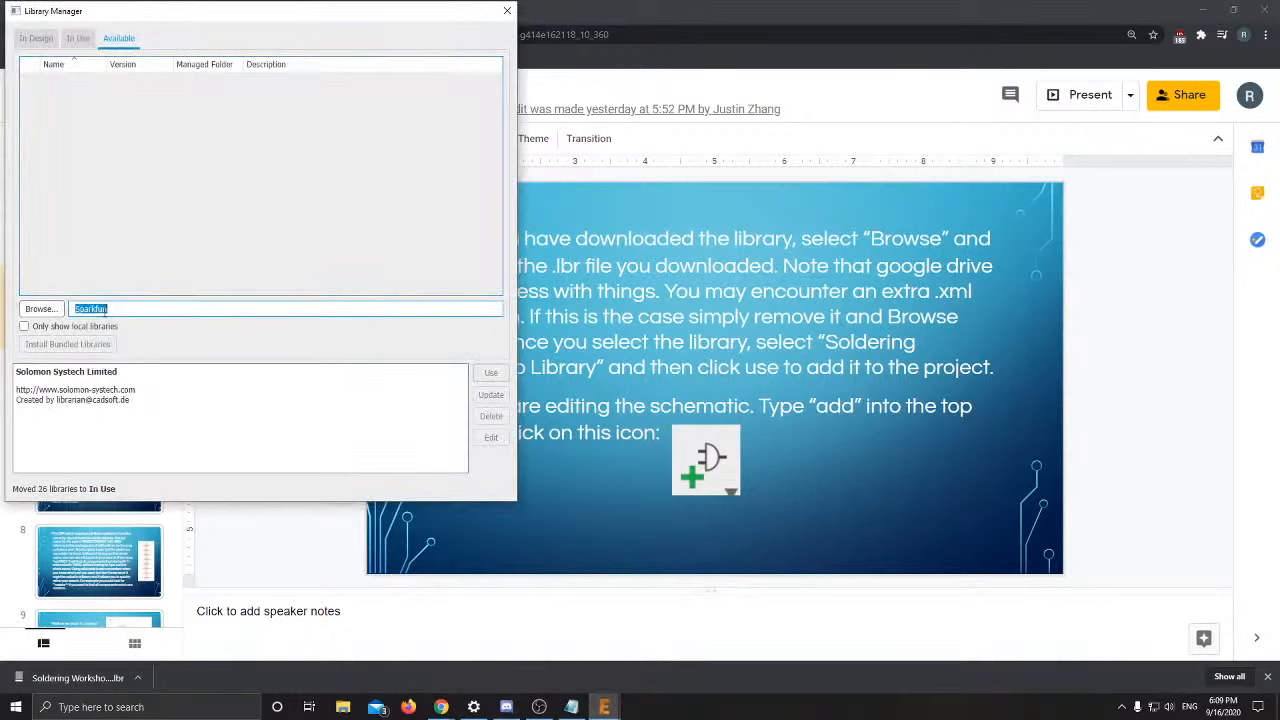
{"action": "key", "text": "BackSpace"}
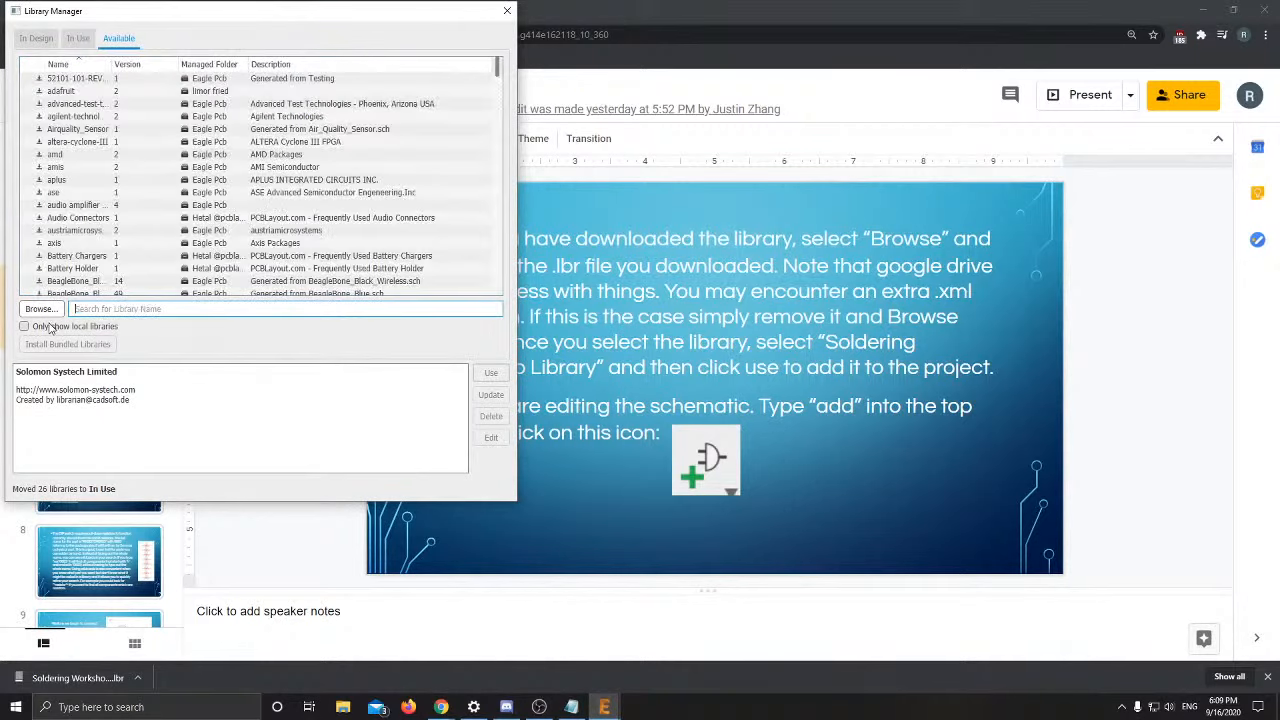
{"action": "left_click", "coordinate": [50, 328]}
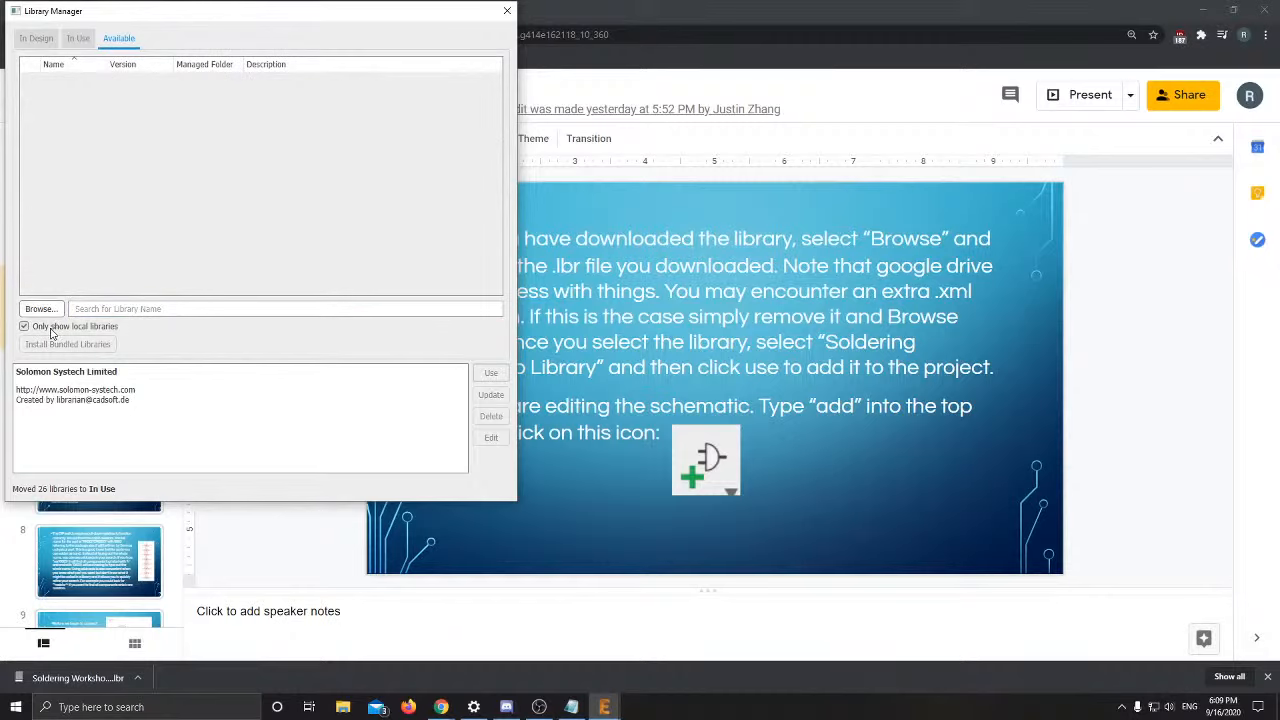
Load Soldering Workshop Library.lbr from the Downloads folder
{"action": "left_click", "coordinate": [40, 309]}
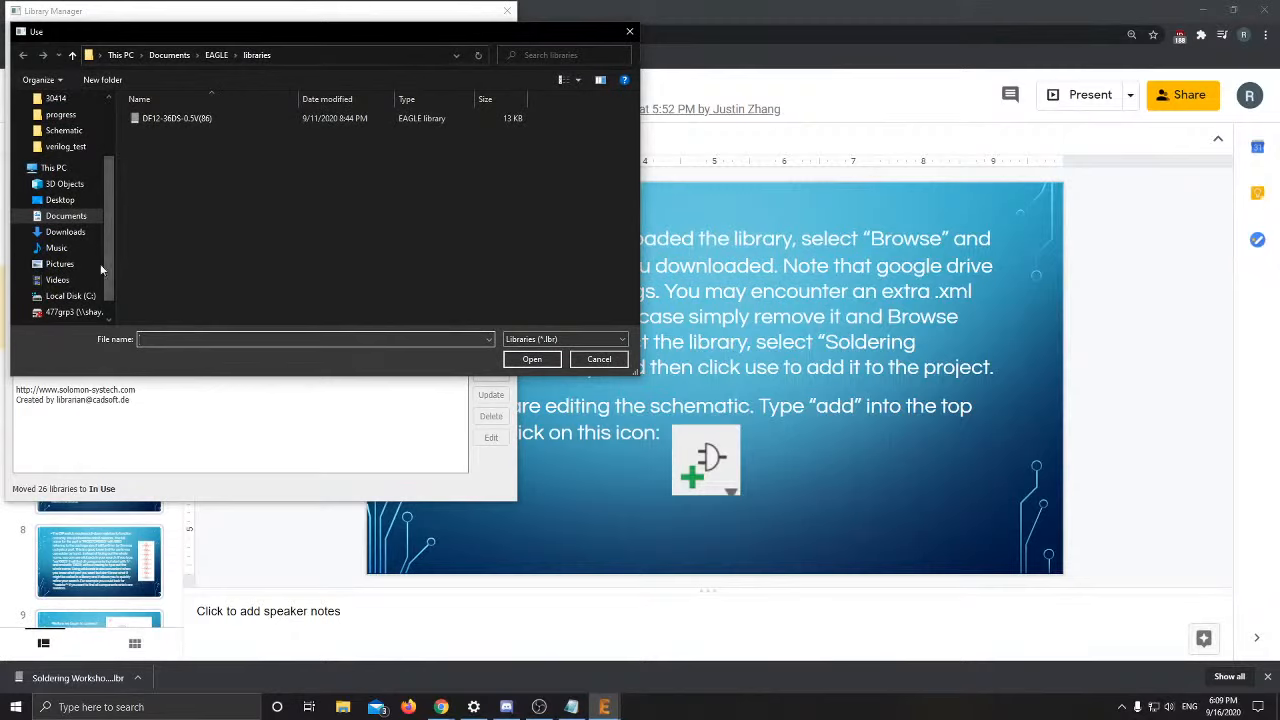
{"action": "left_click", "coordinate": [55, 232]}
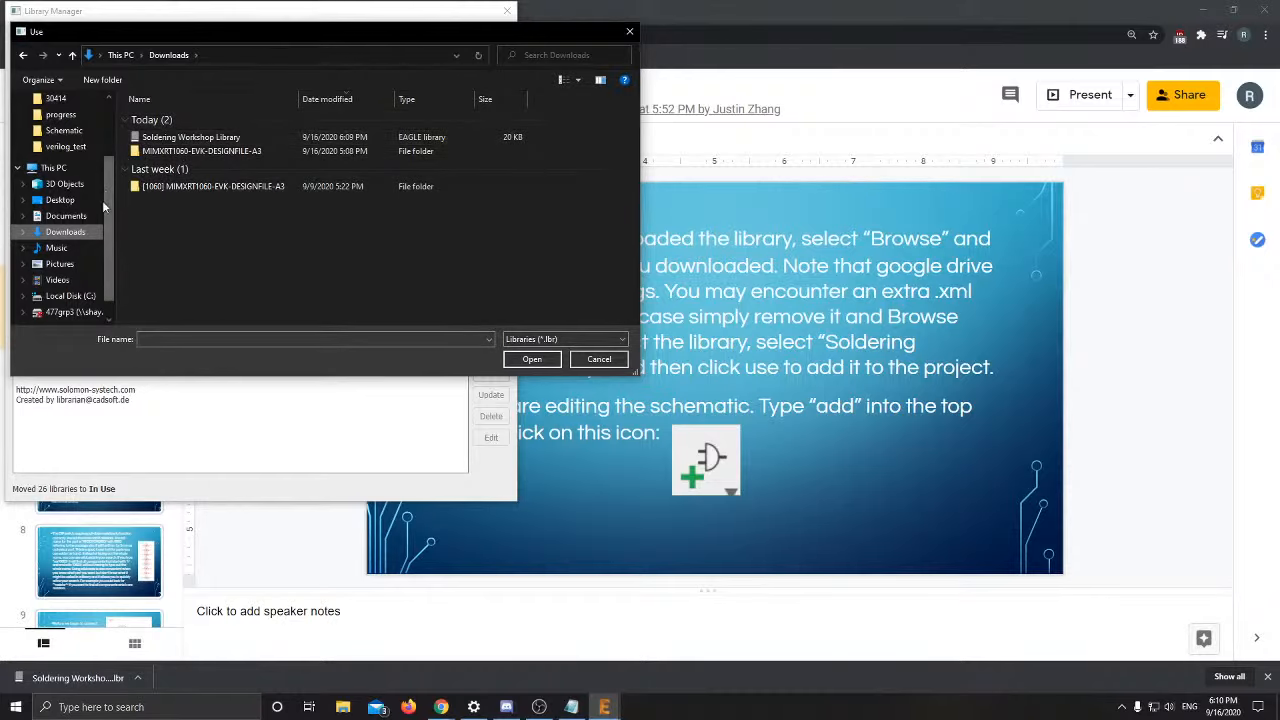
{"action": "left_click", "coordinate": [190, 137]}
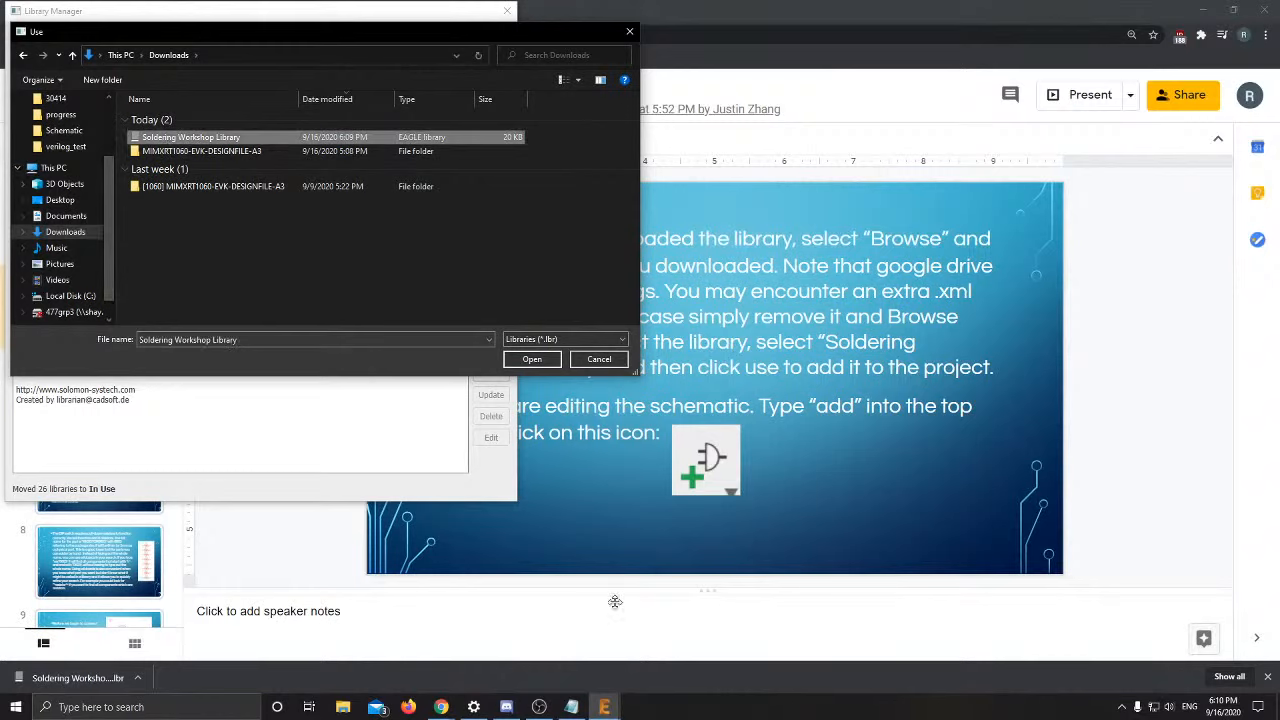
{"action": "left_click", "coordinate": [525, 362]}
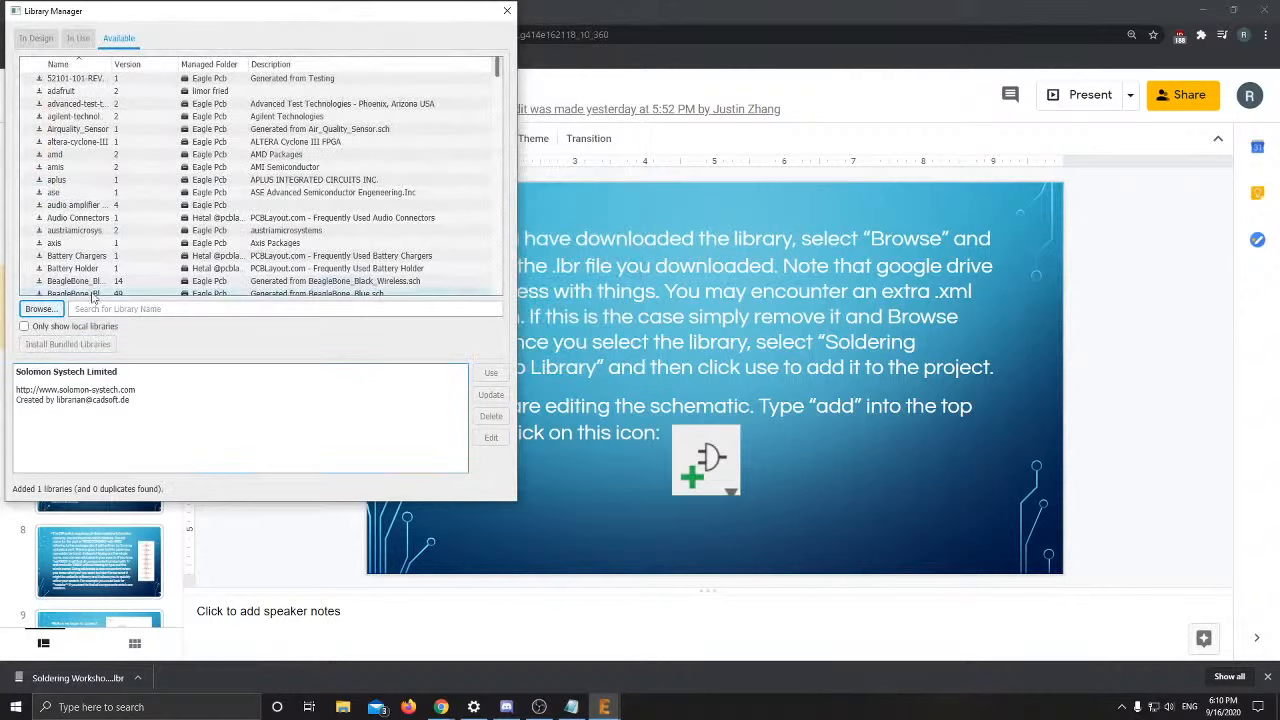
Move Soldering Workshop Library to In Use and view the design's used libraries
{"action": "left_click", "coordinate": [24, 326]}
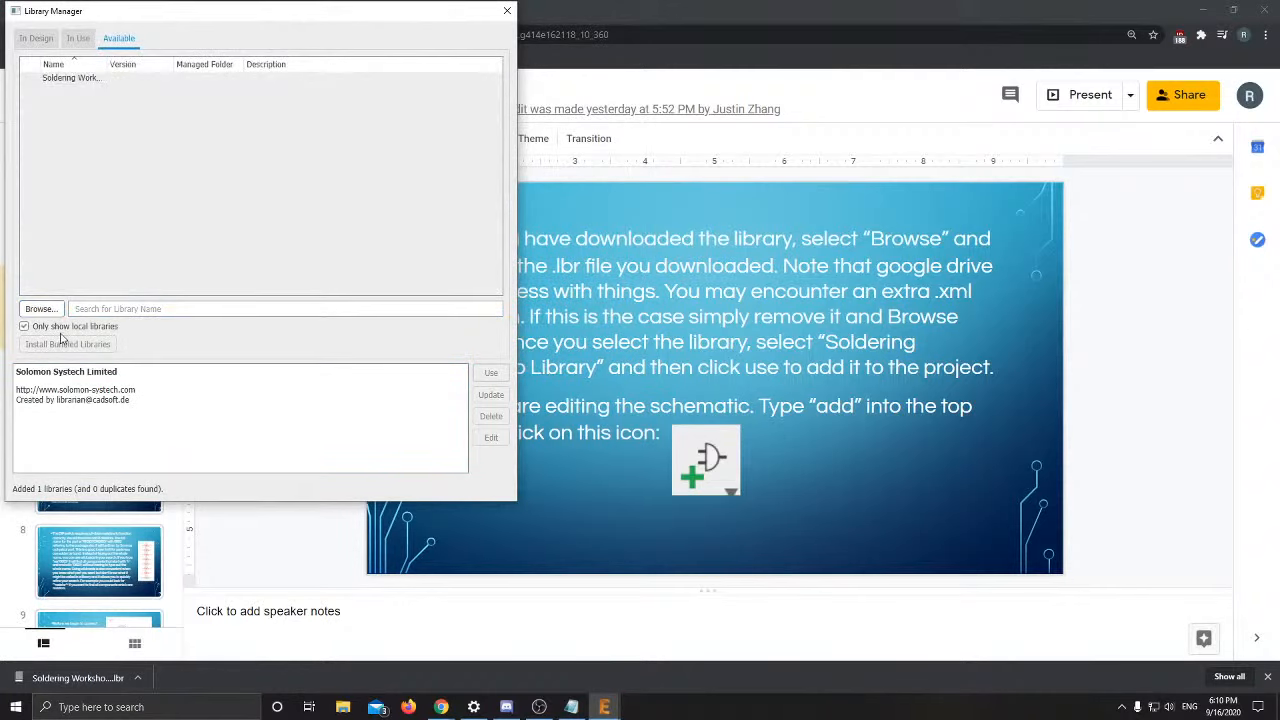
{"action": "left_click", "coordinate": [66, 79]}
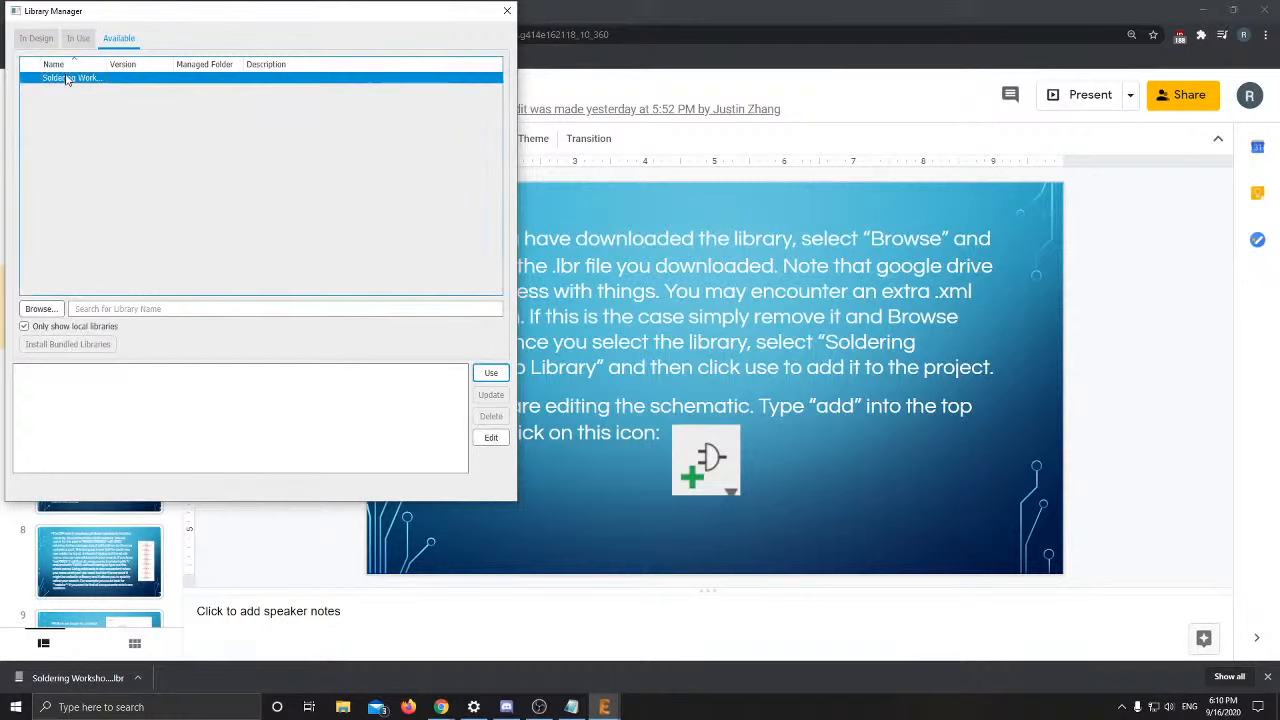
{"action": "left_click", "coordinate": [488, 372]}
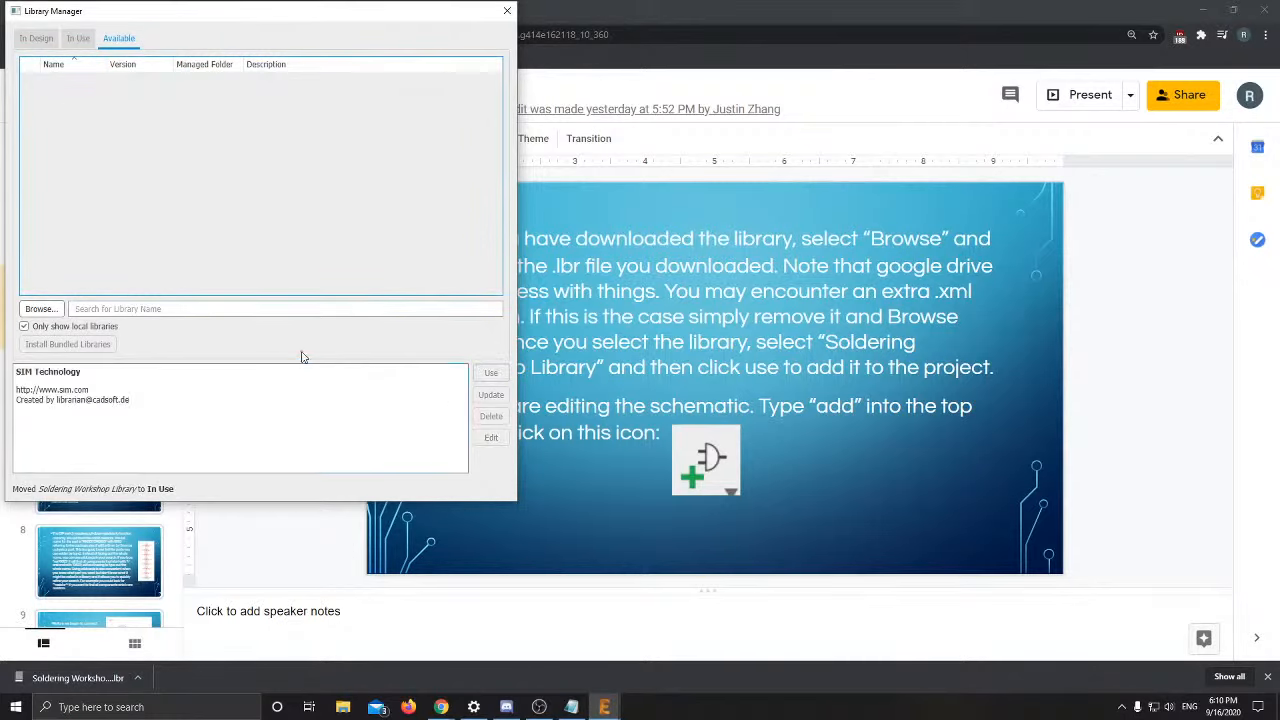
{"action": "left_click", "coordinate": [36, 38]}
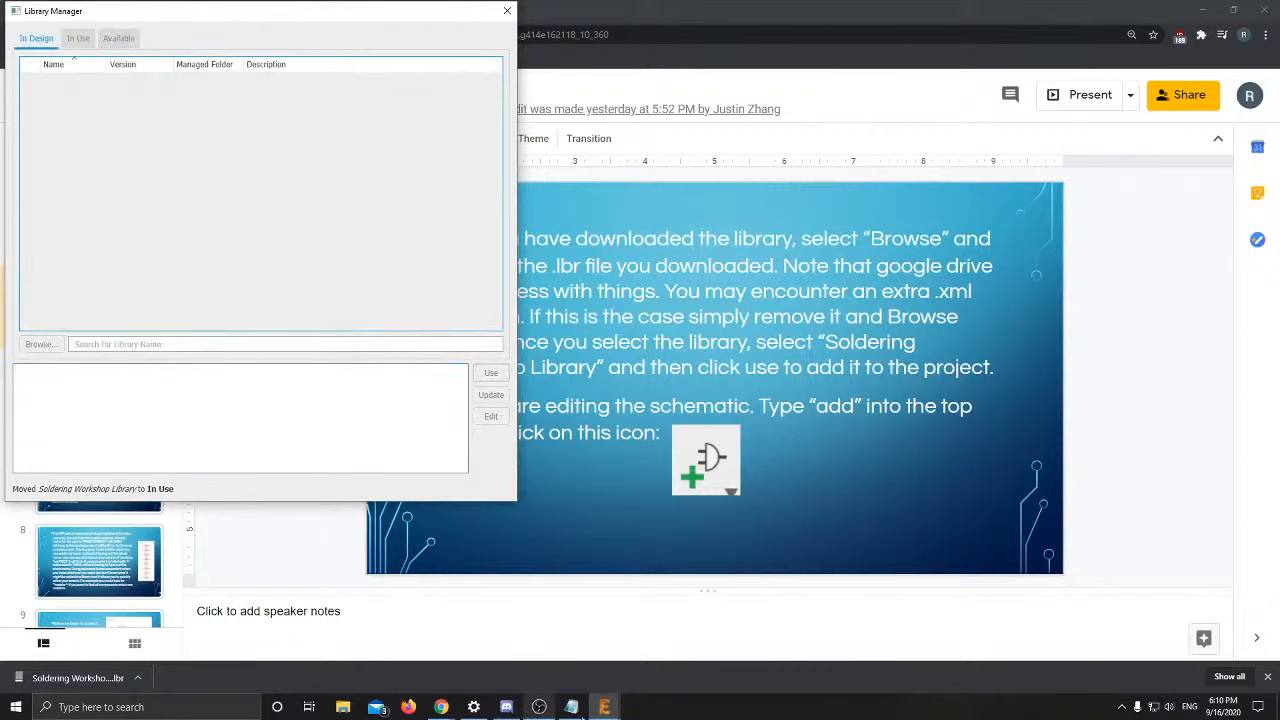
Bring the schematic forward and close the Library Manager
{"action": "mouse_move", "coordinate": [613, 710]}
{"action": "left_click", "coordinate": [623, 651]}
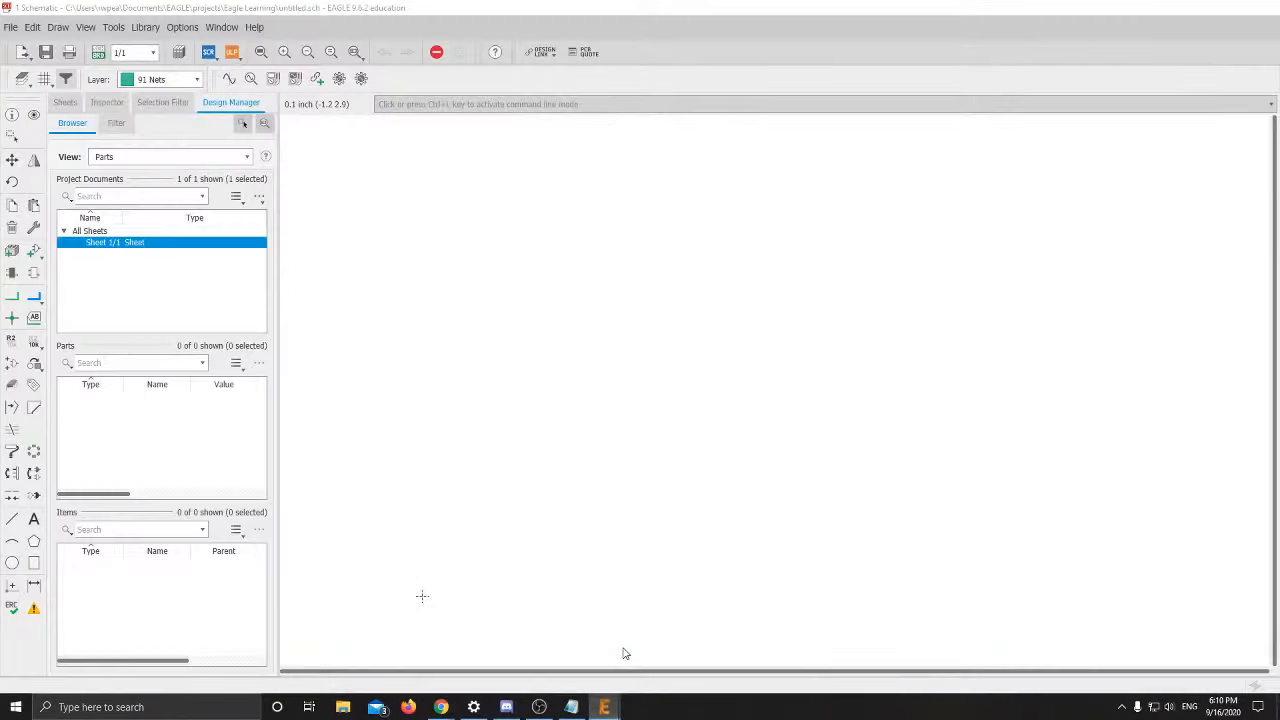
{"action": "mouse_move", "coordinate": [441, 707]}
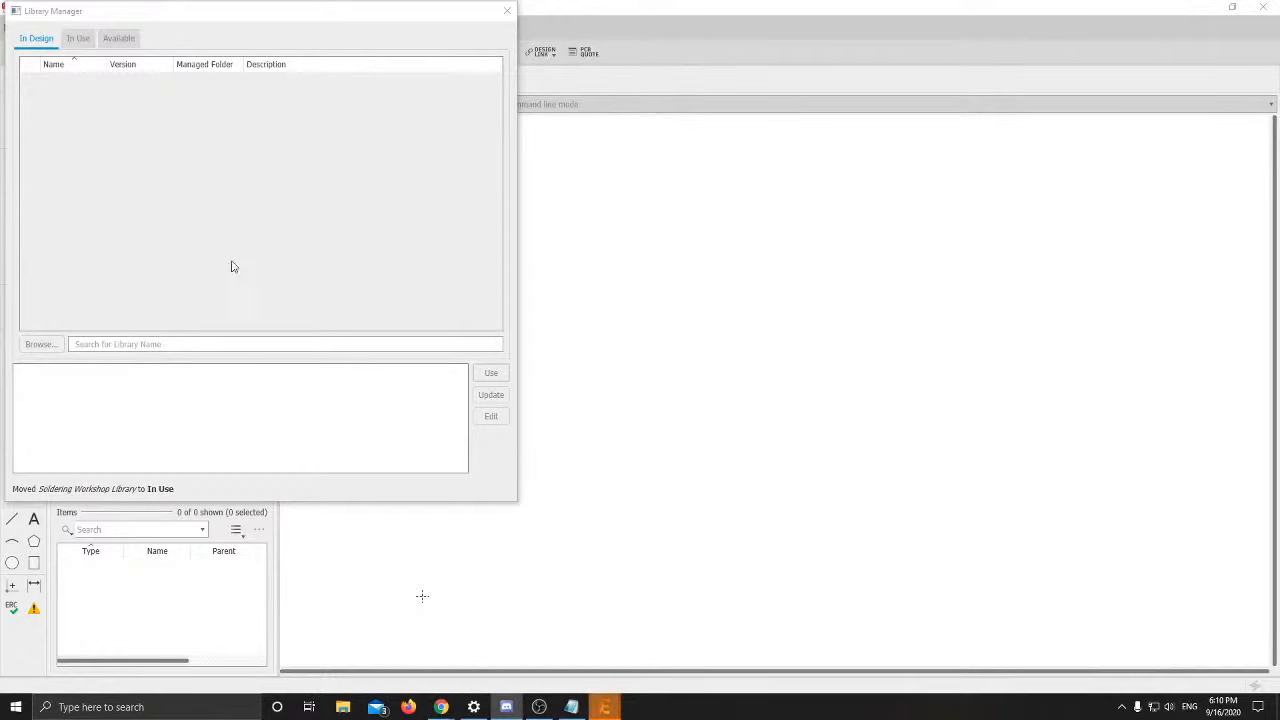
{"action": "left_click", "coordinate": [507, 10]}
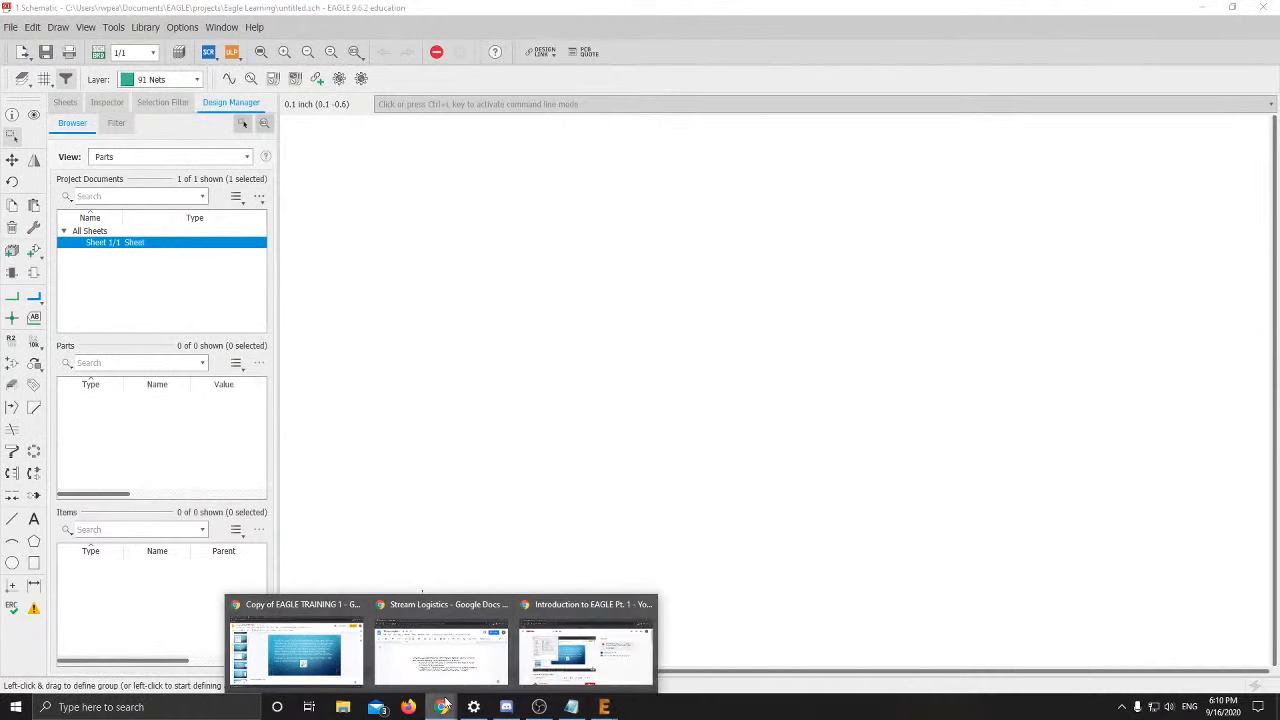
Check the training slides, then back in the schematic open and cancel the ADD dialog
{"action": "left_click", "coordinate": [296, 645]}
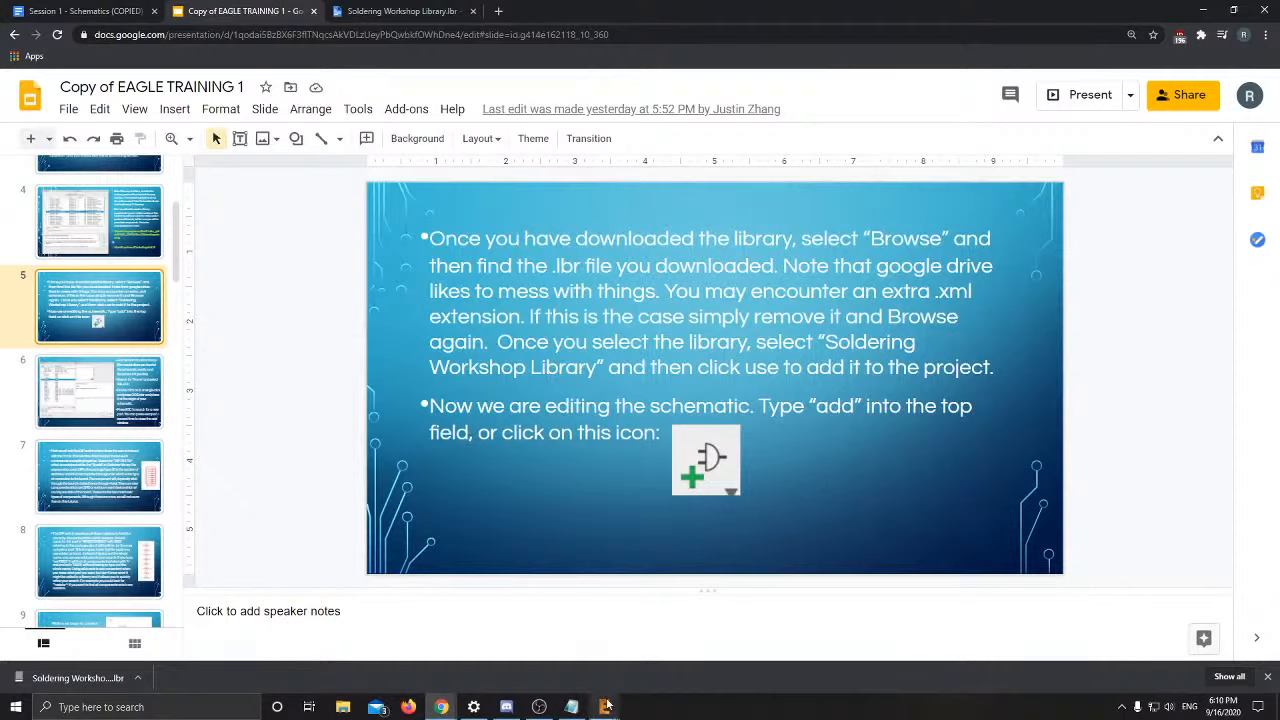
{"action": "mouse_move", "coordinate": [604, 705]}
{"action": "left_click", "coordinate": [645, 681]}
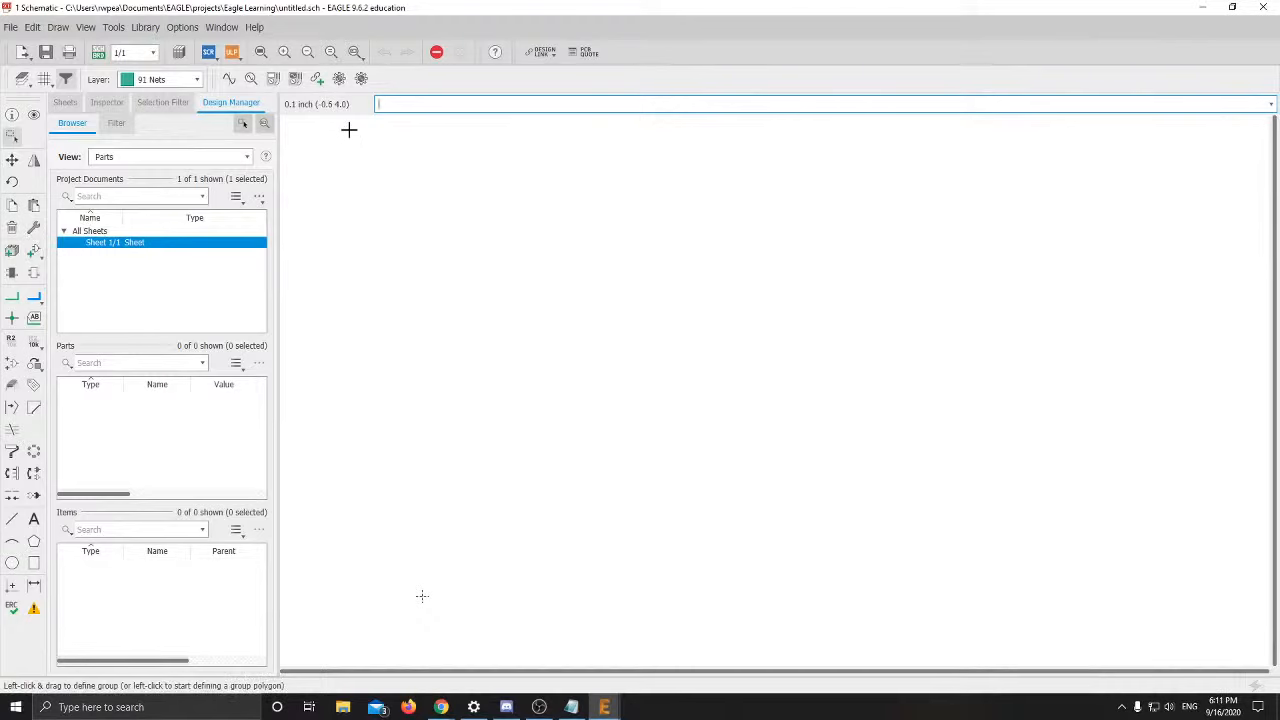
{"action": "key", "text": "Return"}
{"action": "key", "text": "Escape"}
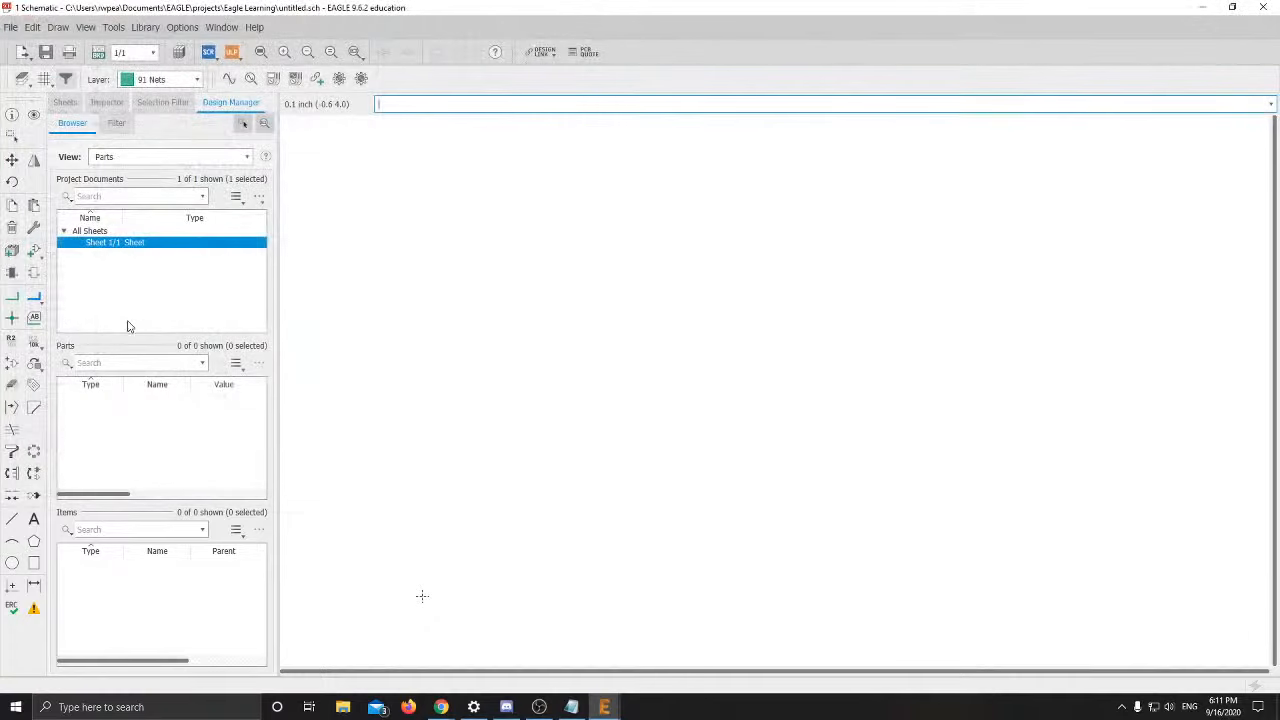
Open the ADD parts dialog from the Add Part tool and switch to the training slides
{"action": "left_click", "coordinate": [31, 254]}
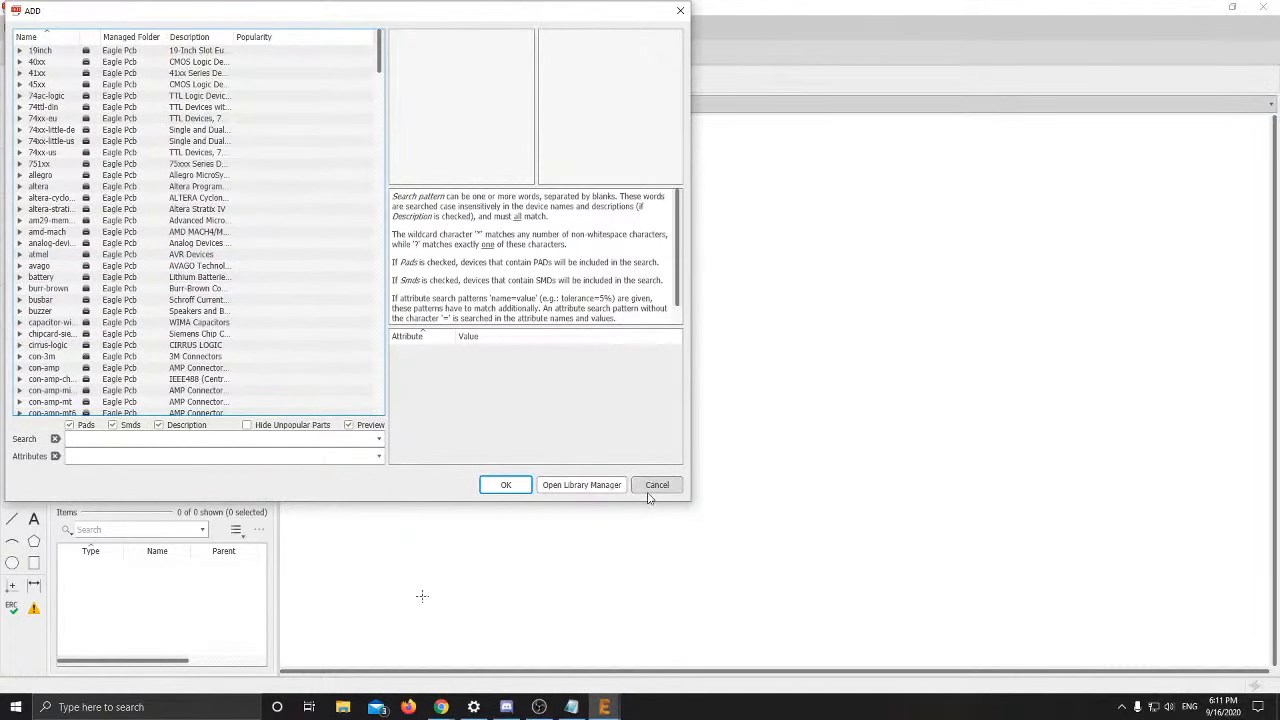
{"action": "key", "text": "Escape"}
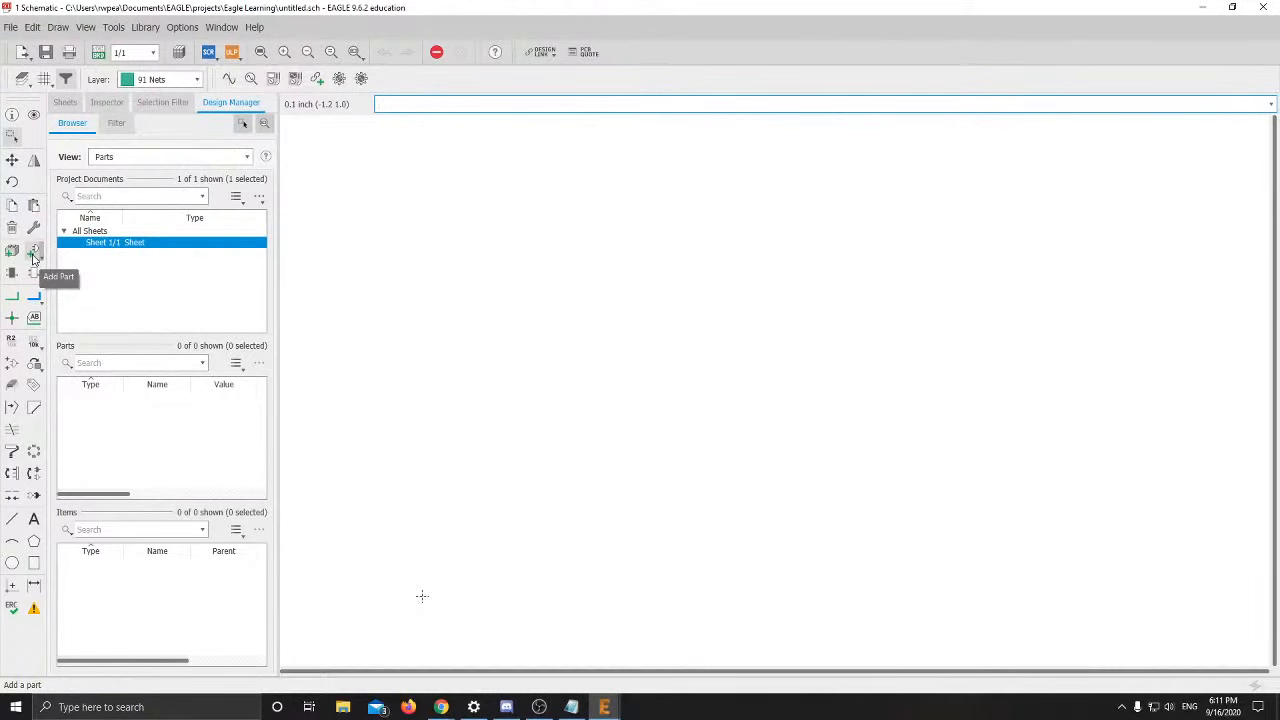
{"action": "left_click", "coordinate": [31, 254]}
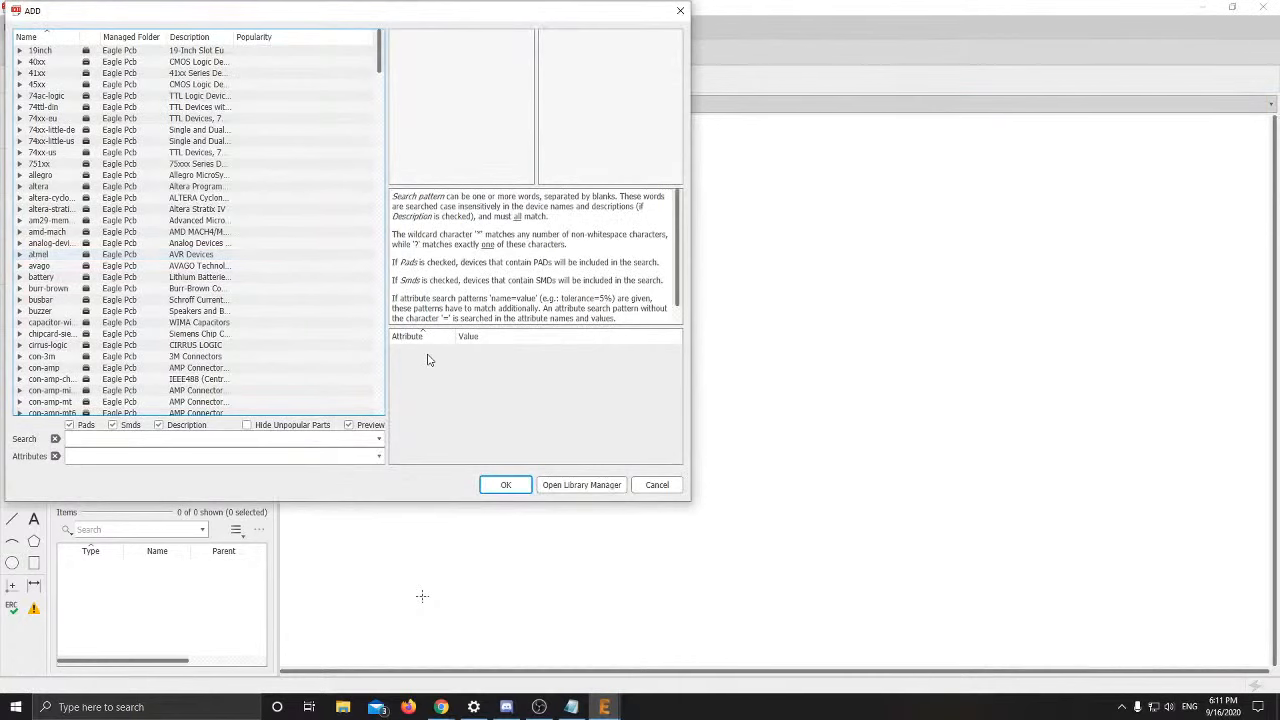
{"action": "key", "text": "alt+Tab"}
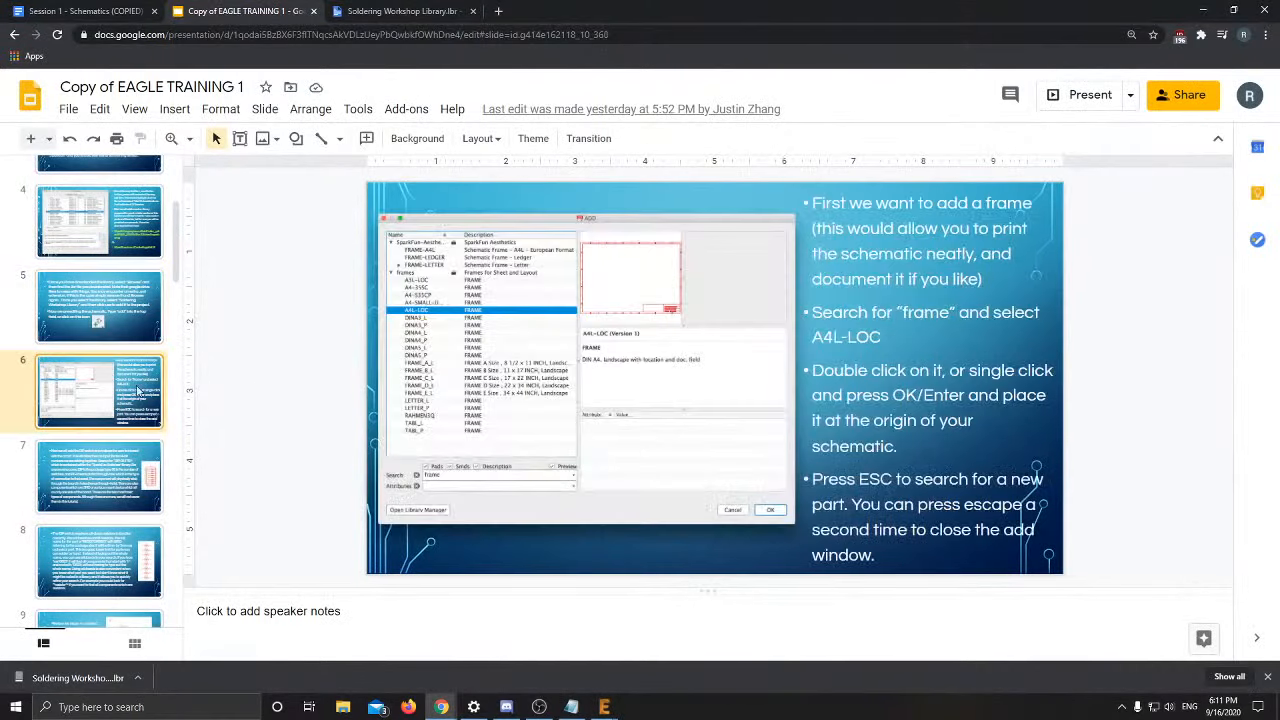
Show slide 6 on adding an A4L-LOC frame, then return to the EAGLE schematic's parts dialog
{"action": "left_click", "coordinate": [100, 379]}
{"action": "left_click", "coordinate": [604, 707]}
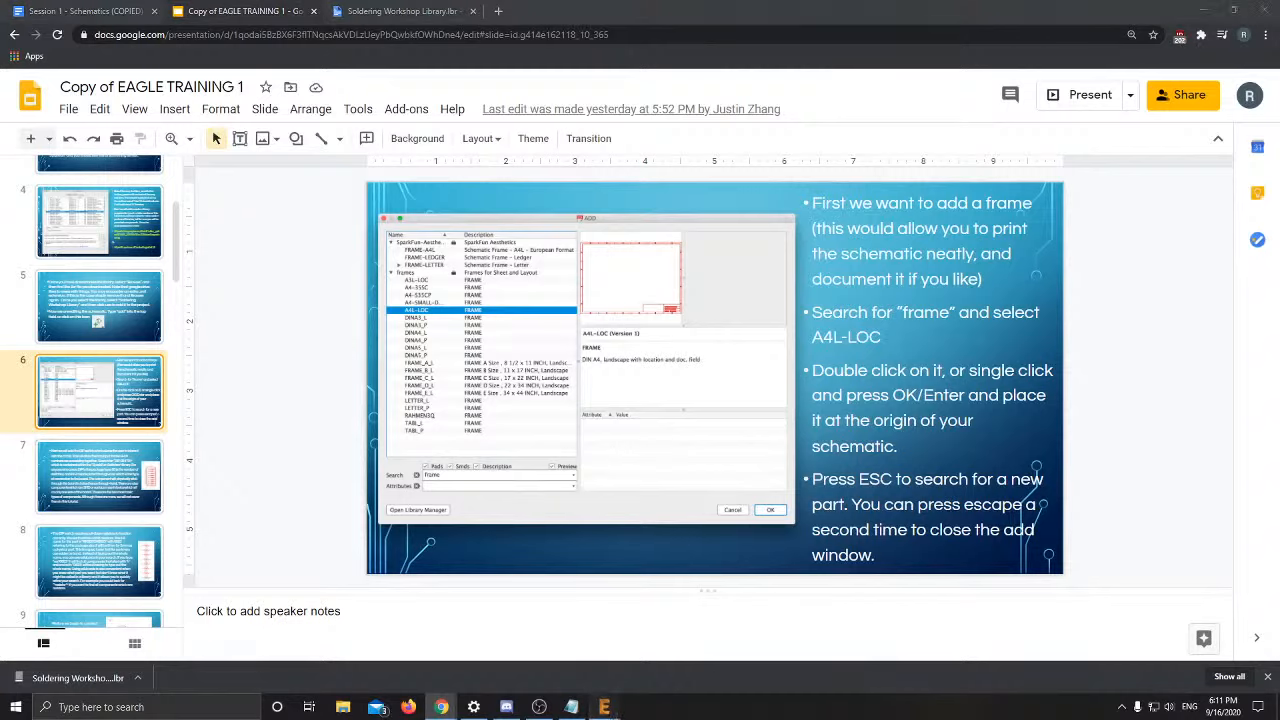
{"action": "left_click", "coordinate": [657, 661]}
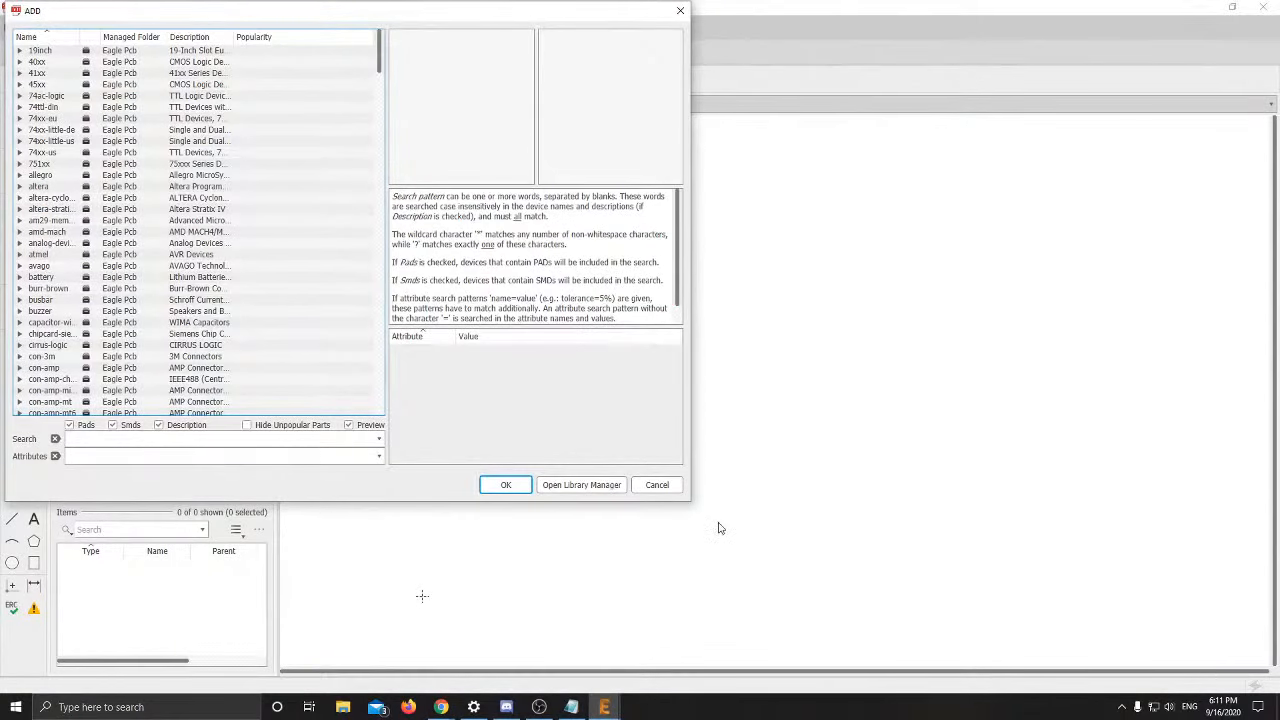
{"action": "left_click", "coordinate": [656, 485]}
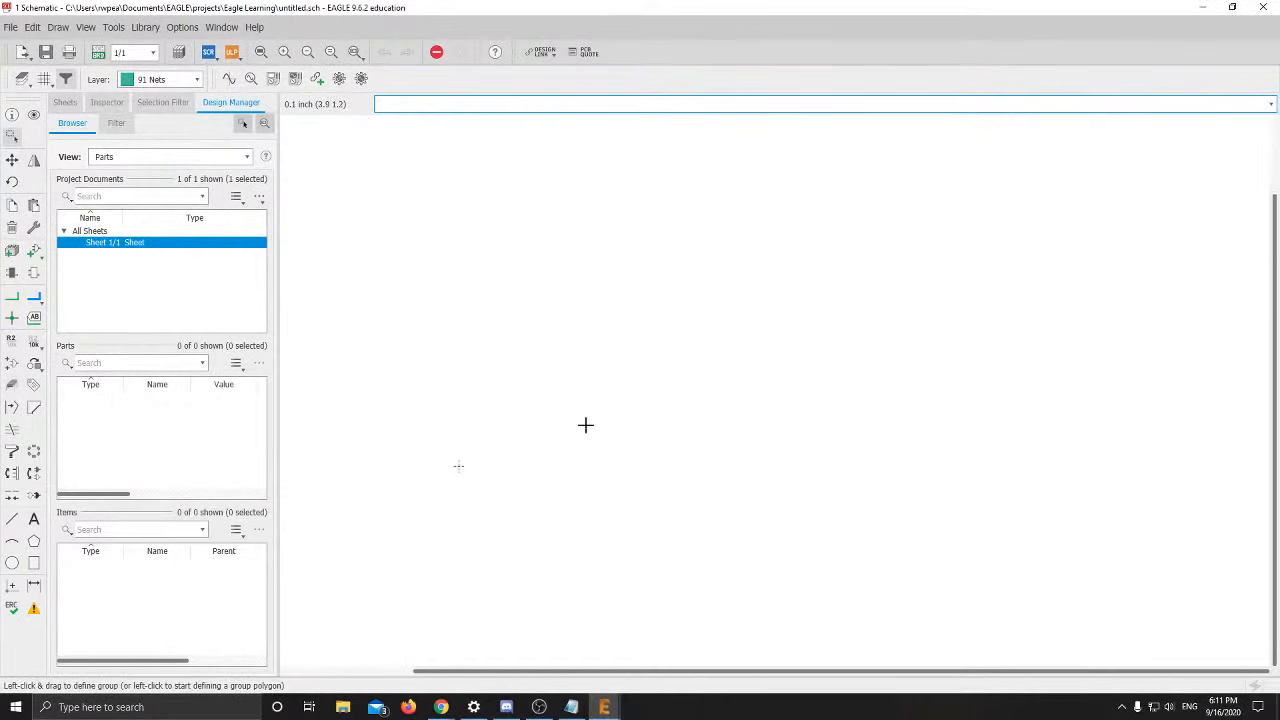
{"action": "mouse_move", "coordinate": [494, 408]}
{"action": "middle_mouse_down"}
{"action": "mouse_move", "coordinate": [629, 426]}
{"action": "mouse_move", "coordinate": [578, 456]}
{"action": "middle_mouse_up"}
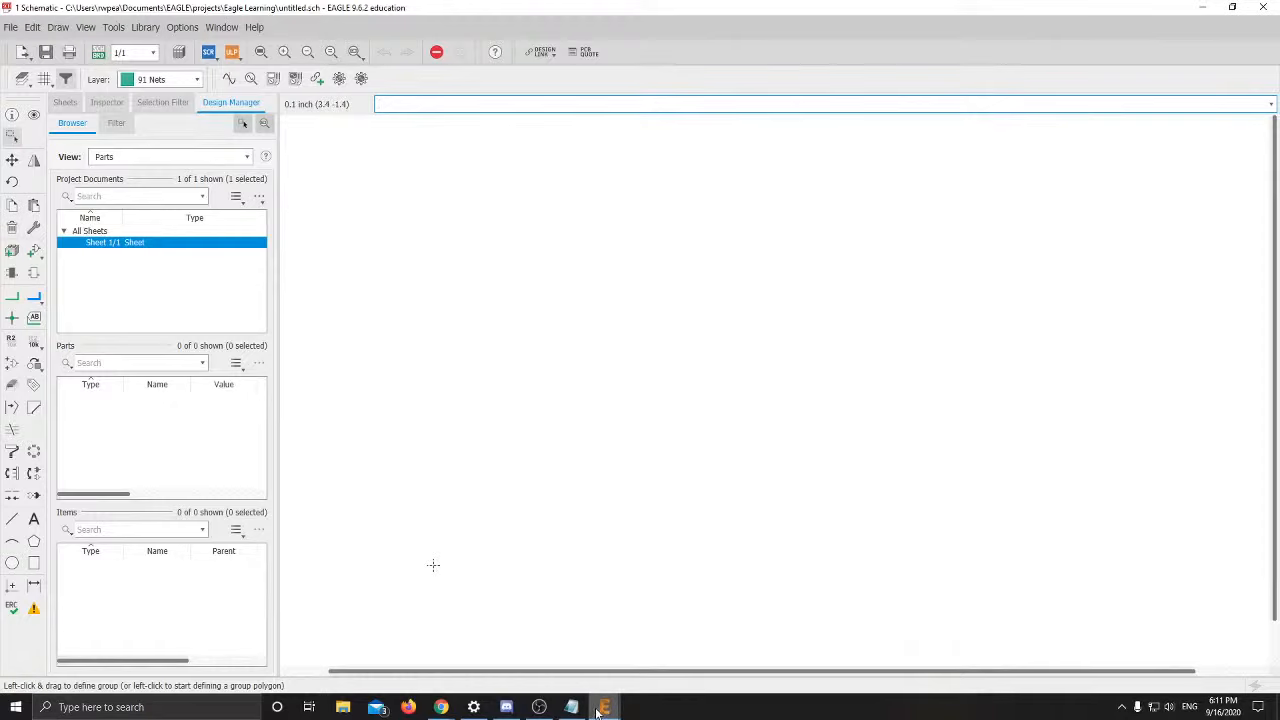
{"action": "mouse_move", "coordinate": [596, 710]}
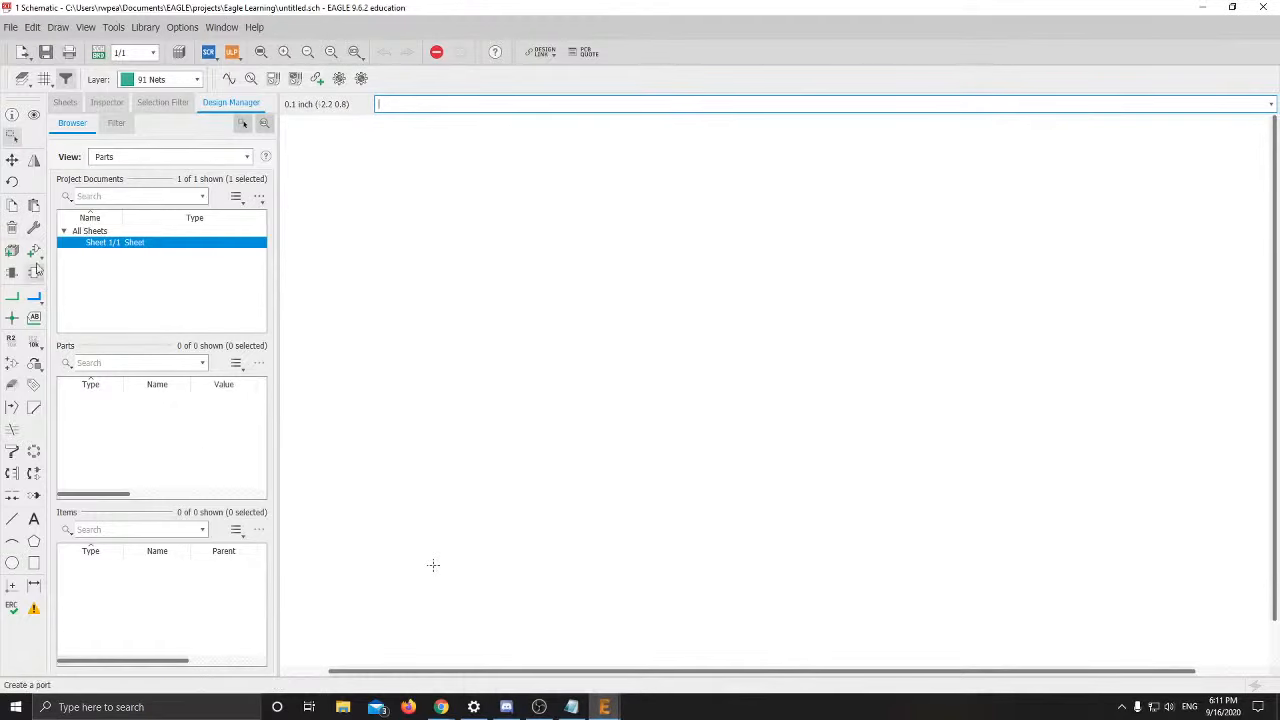
{"action": "left_click", "coordinate": [34, 250]}
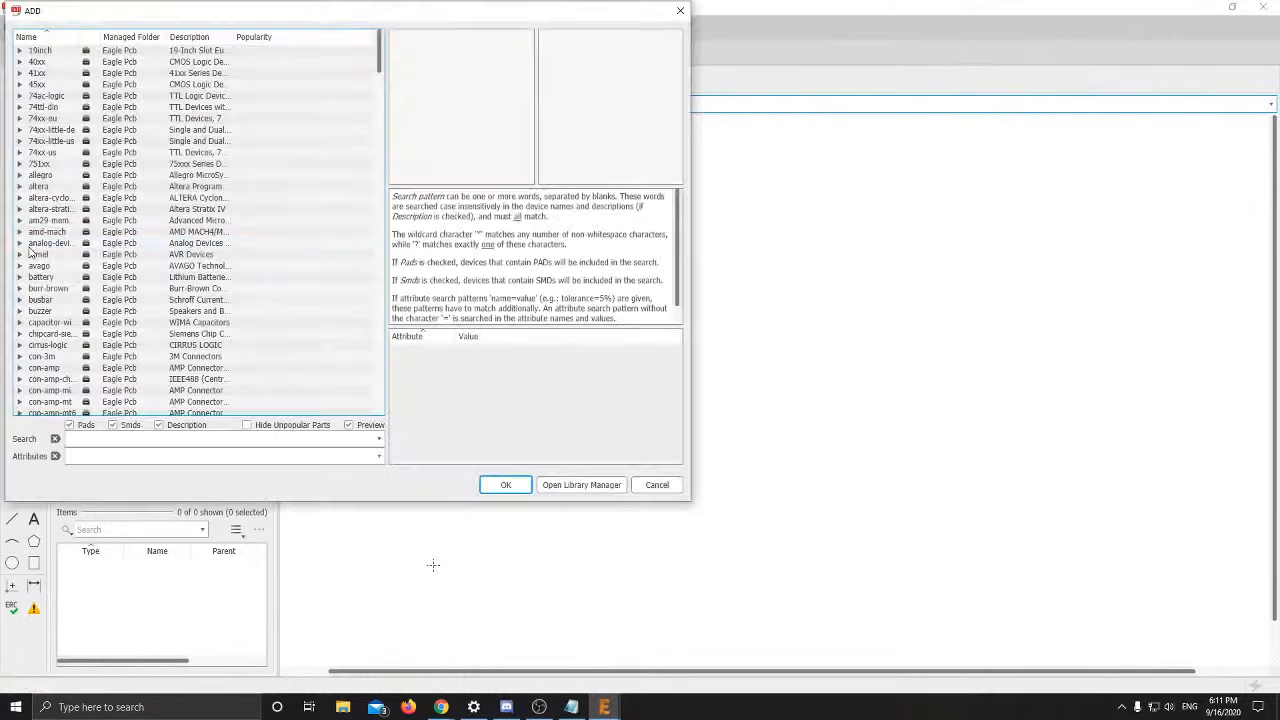
Search the ADD dialog for 'Frame', checking the slides before returning to the results
{"action": "left_click", "coordinate": [158, 439]}
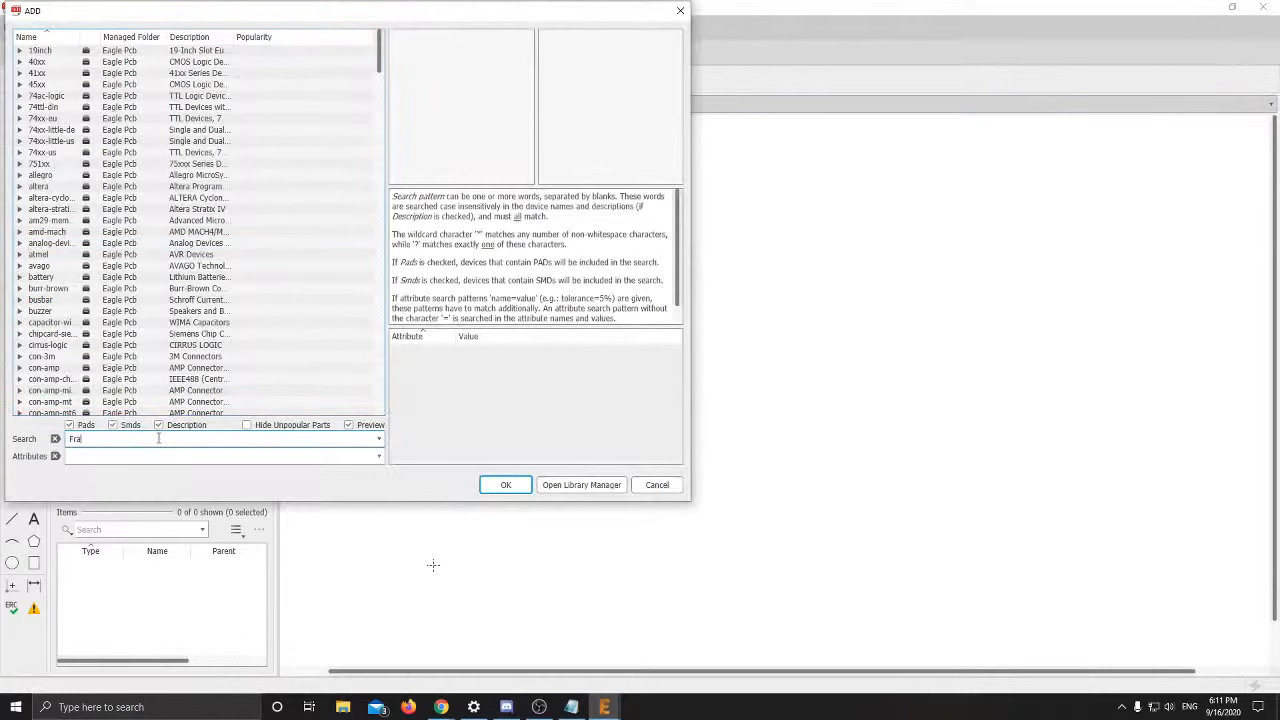
{"action": "type", "text": "Frame"}
{"action": "key", "text": "Return"}
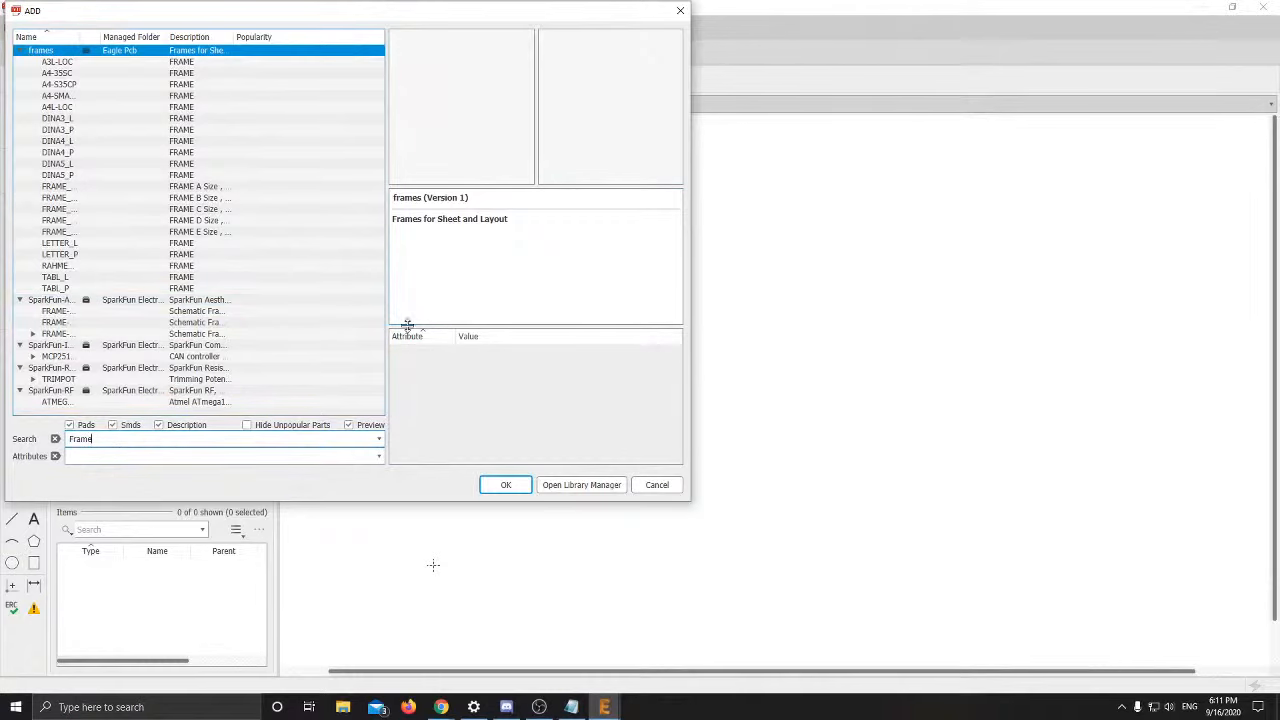
{"action": "key", "text": "alt+Tab"}
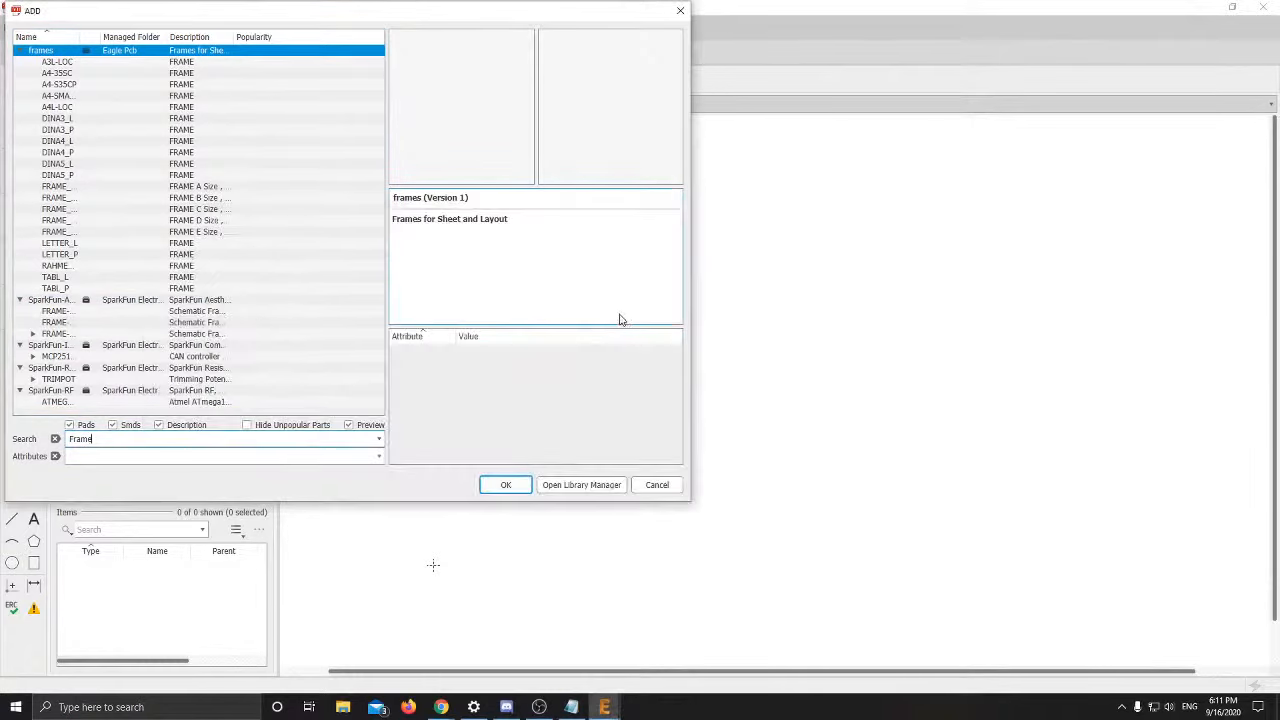
{"action": "key", "text": "alt+Tab"}
{"action": "left_click", "coordinate": [558, 337]}
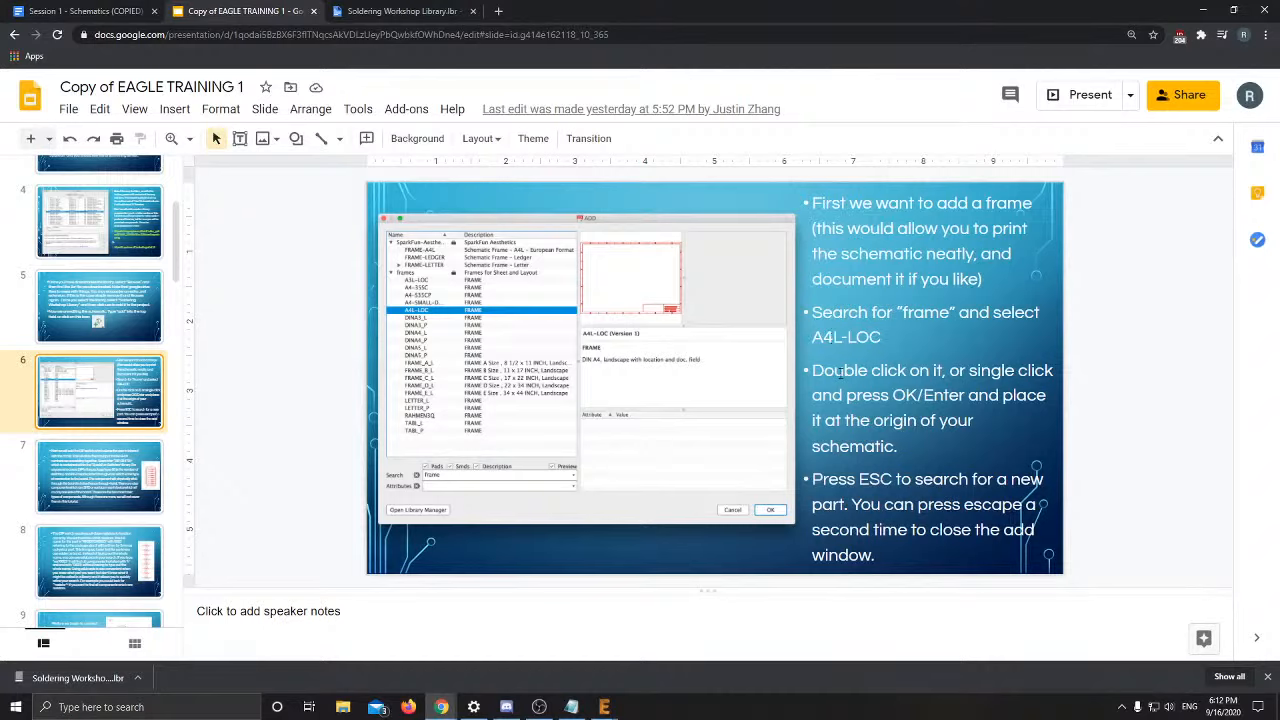
{"action": "key", "text": "alt+Tab"}
{"action": "left_click", "coordinate": [485, 320]}
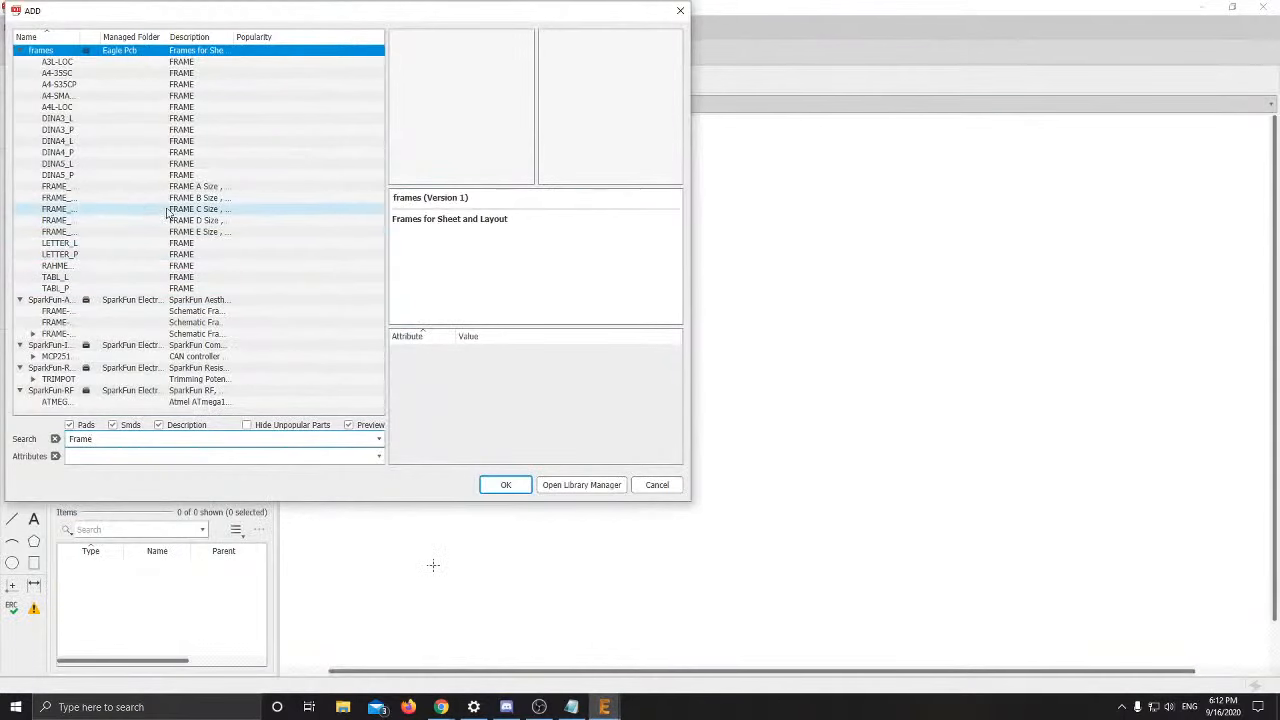
Preview the A3, A4, DINA and FRAME_E frames, then choose A4L-LOC
{"action": "left_click", "coordinate": [85, 65]}
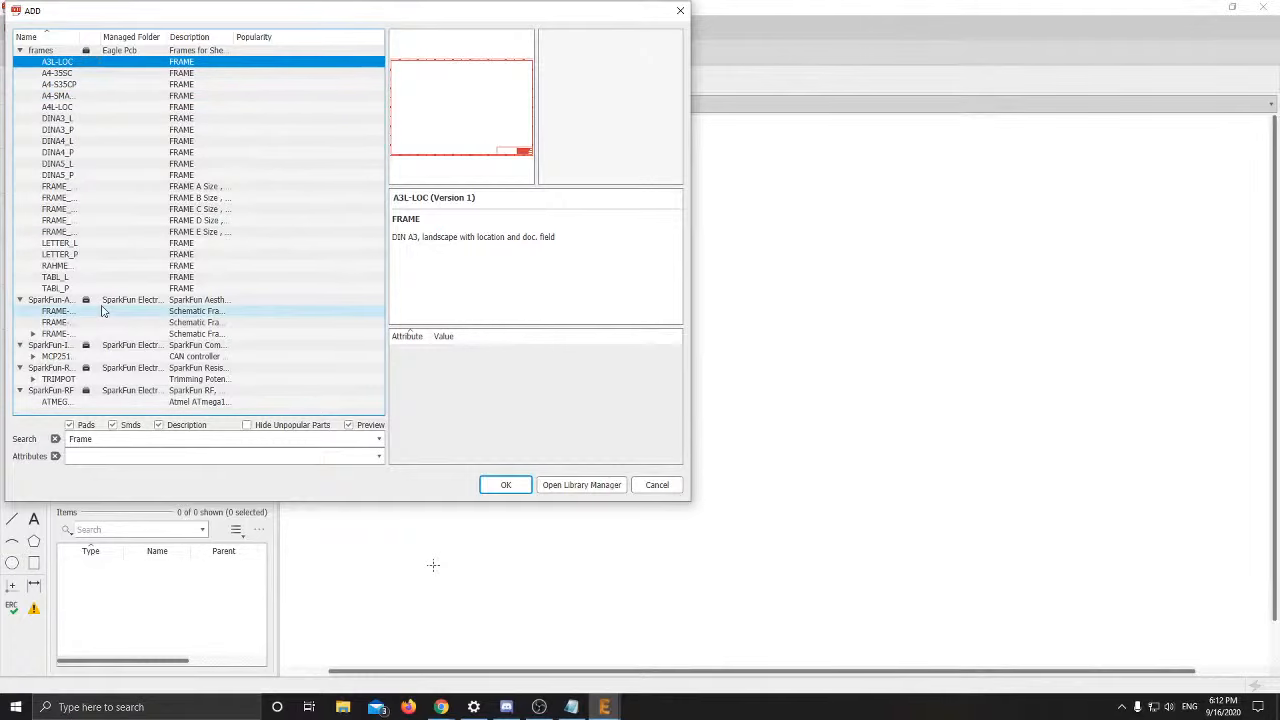
{"action": "left_click", "coordinate": [78, 74]}
{"action": "left_click", "coordinate": [78, 87]}
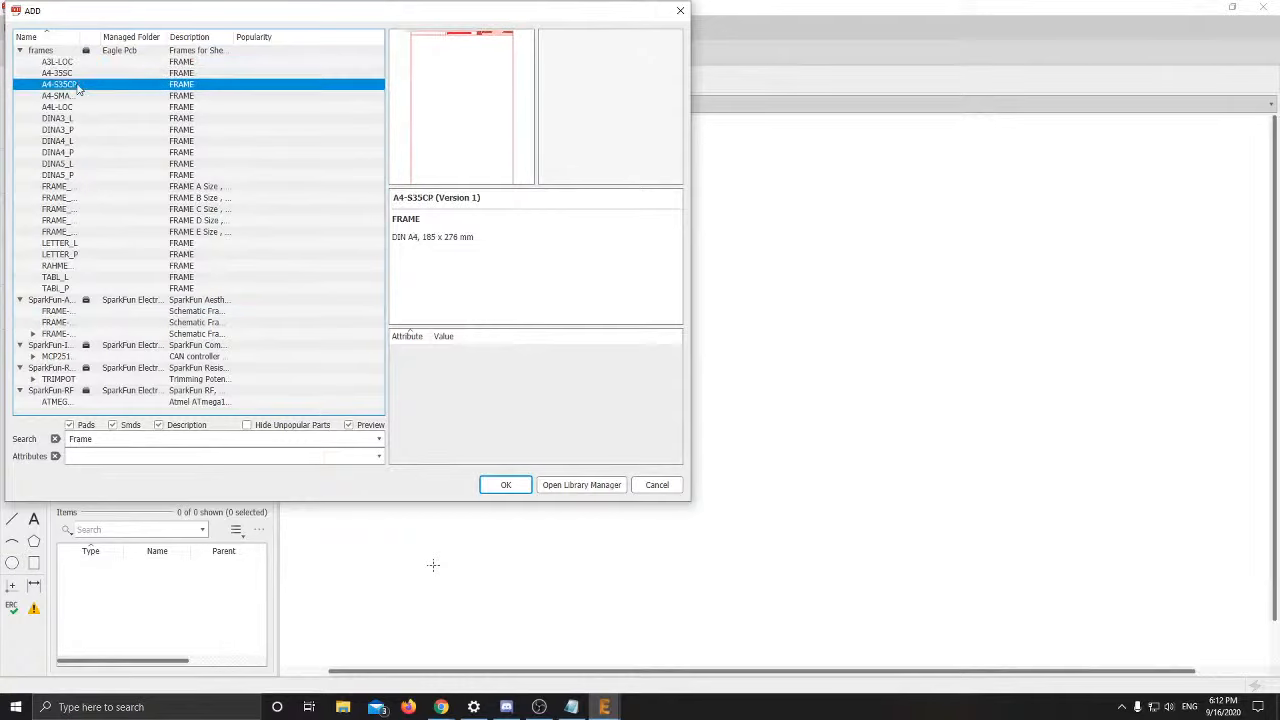
{"action": "left_click", "coordinate": [78, 96]}
{"action": "left_click", "coordinate": [78, 107]}
{"action": "left_click", "coordinate": [78, 118]}
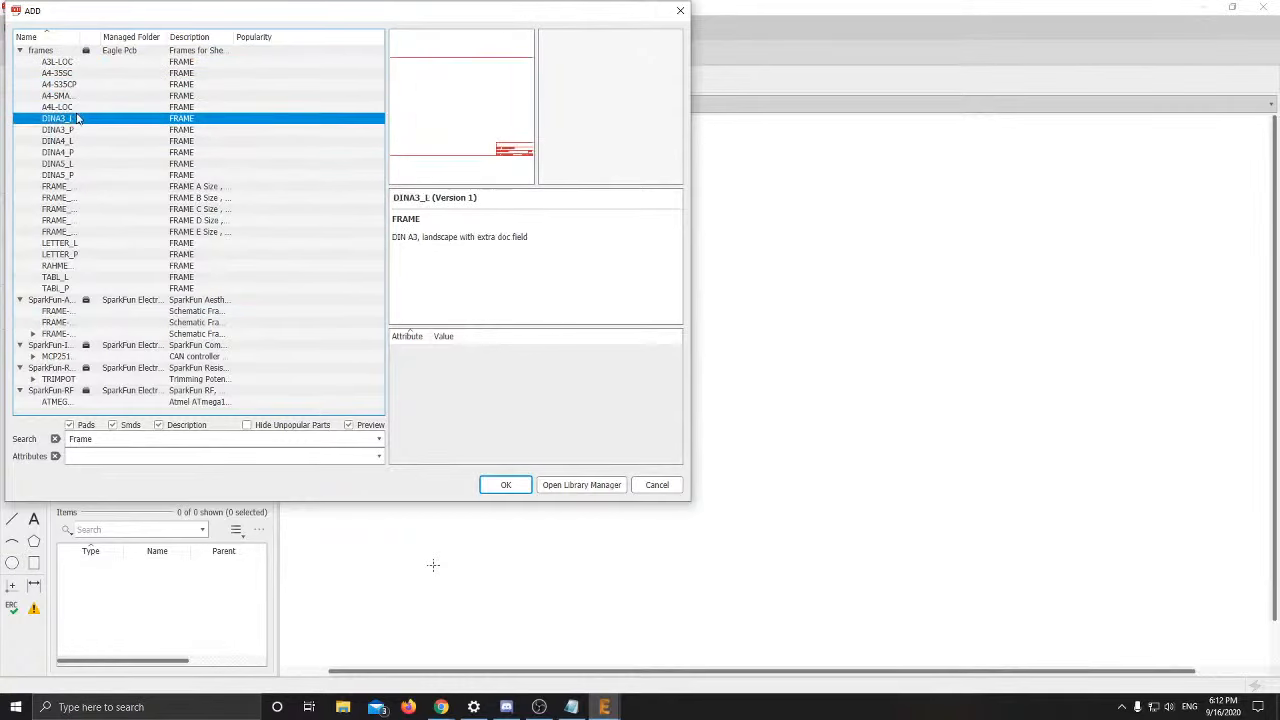
{"action": "left_click", "coordinate": [78, 107]}
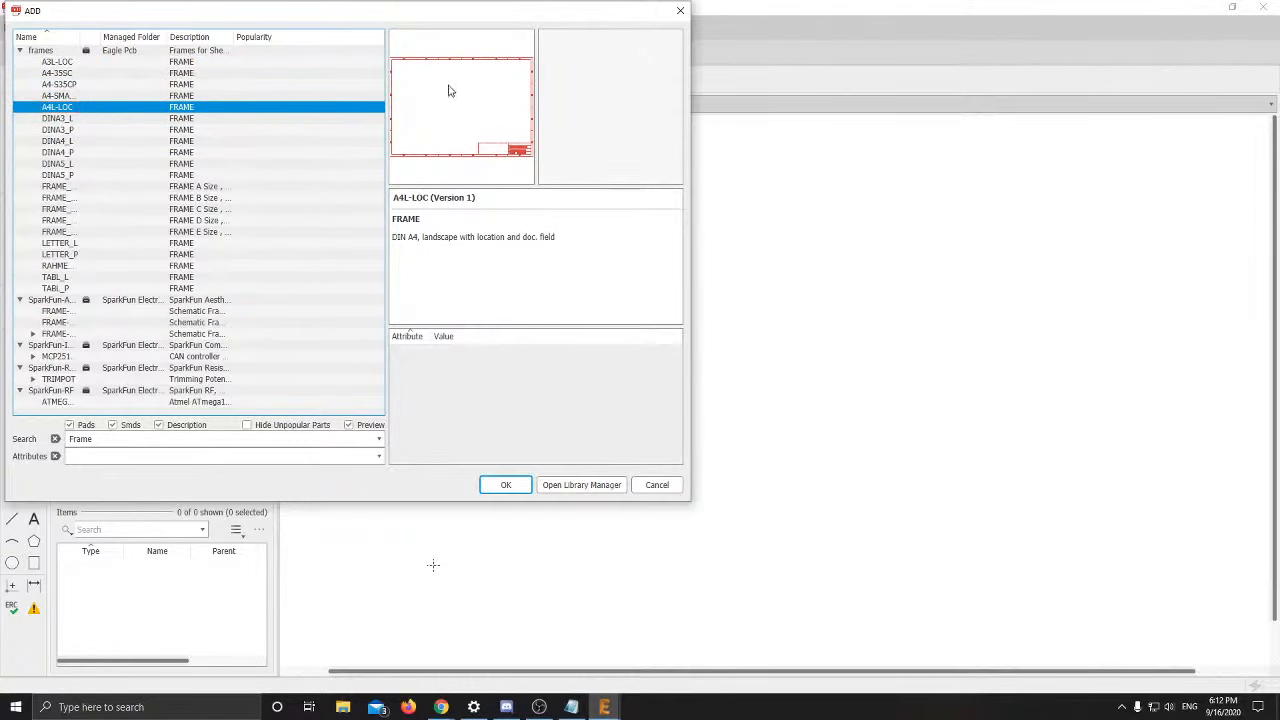
{"action": "left_click", "coordinate": [87, 165]}
{"action": "left_click", "coordinate": [62, 231]}
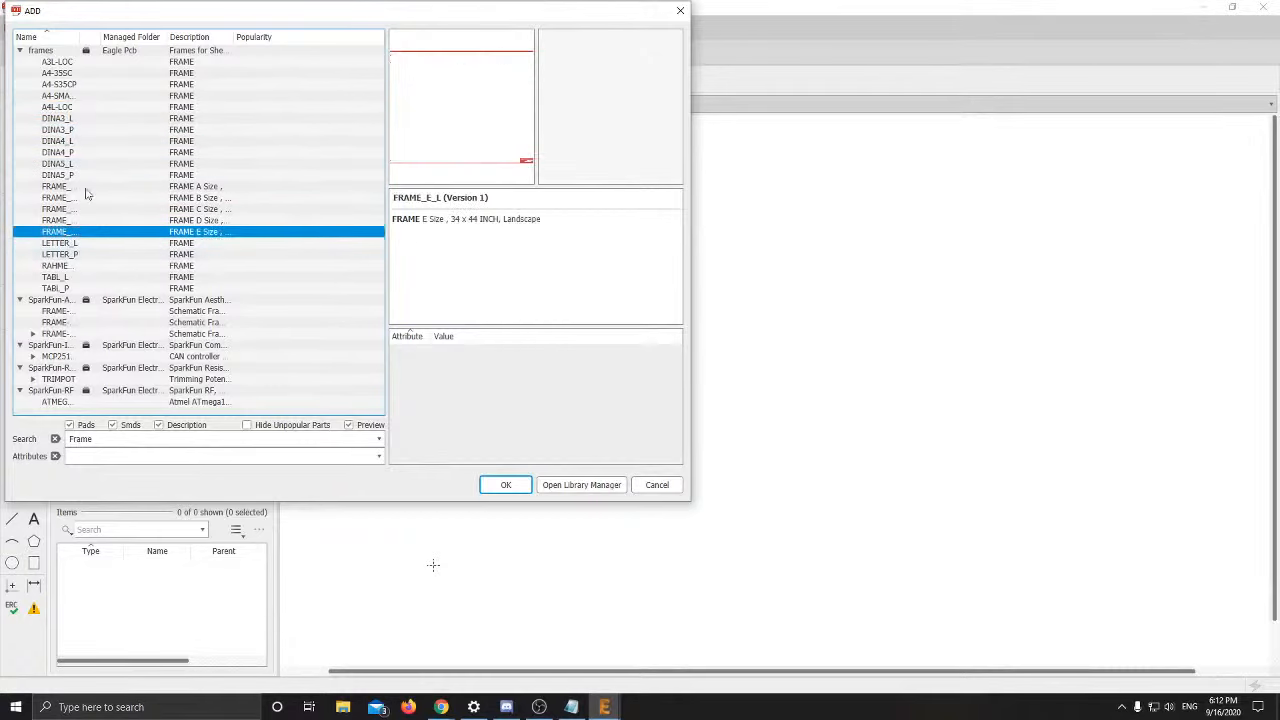
{"action": "left_click", "coordinate": [84, 153]}
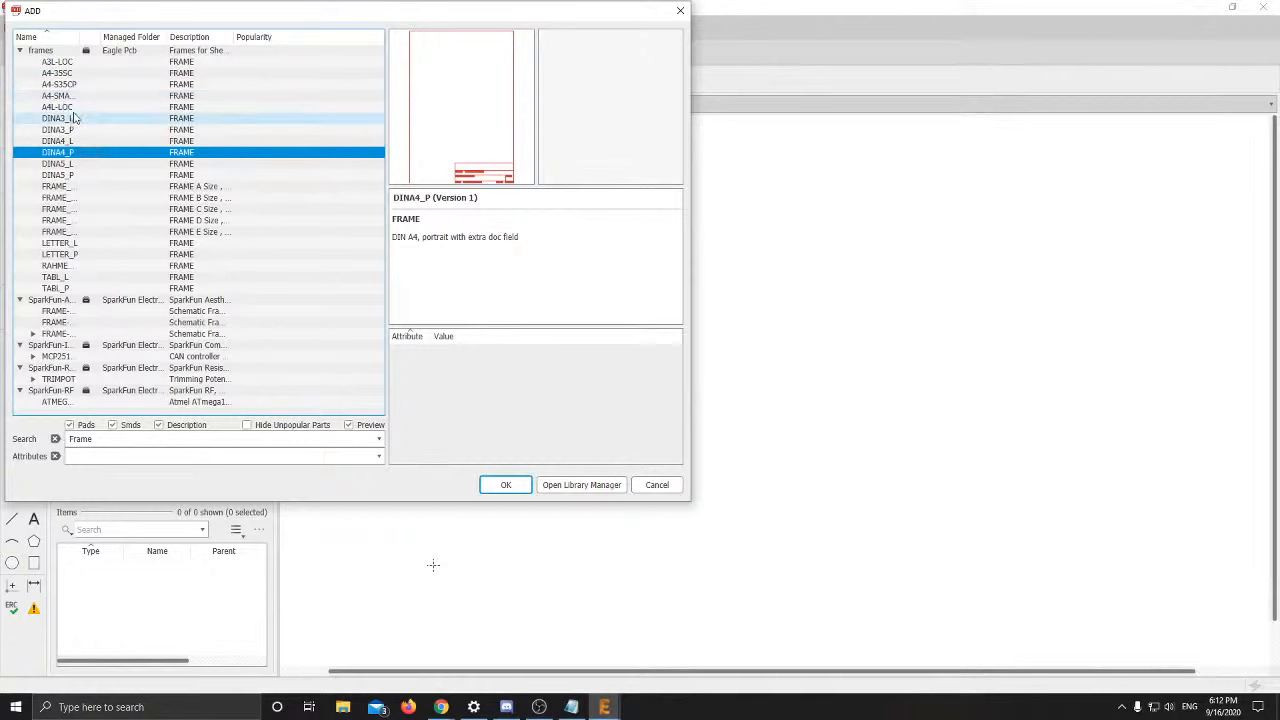
{"action": "left_click", "coordinate": [77, 108]}
{"action": "left_click", "coordinate": [519, 485]}
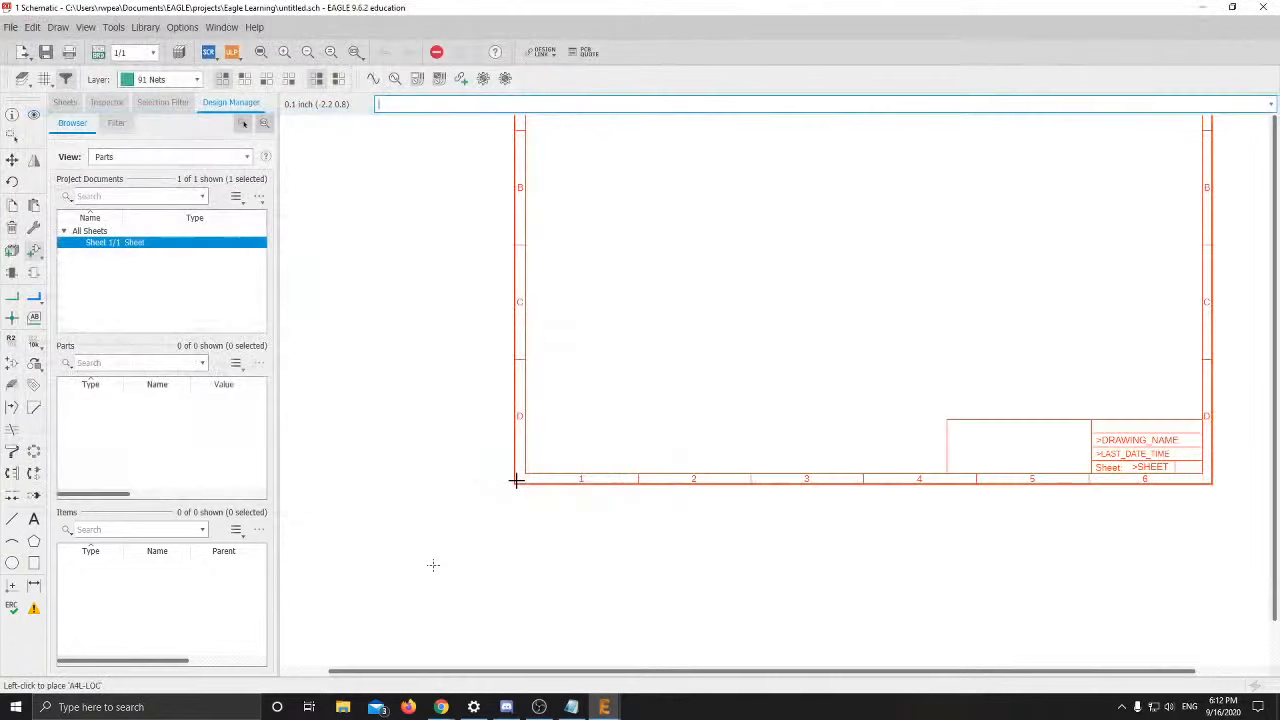
{"action": "scroll", "coordinate": [484, 560], "scroll_direction": "down", "scroll_amount": 2}
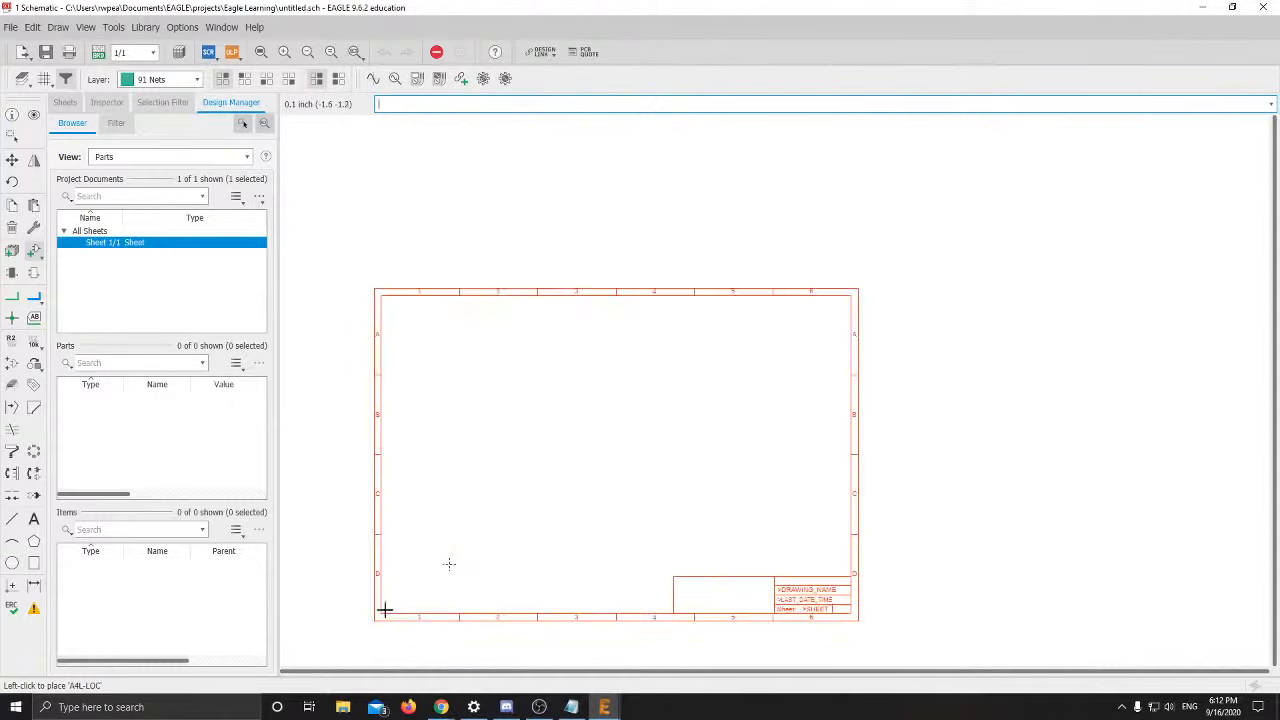
{"action": "middle_click_drag", "start_coordinate": [398, 590], "coordinate": [471, 473]}
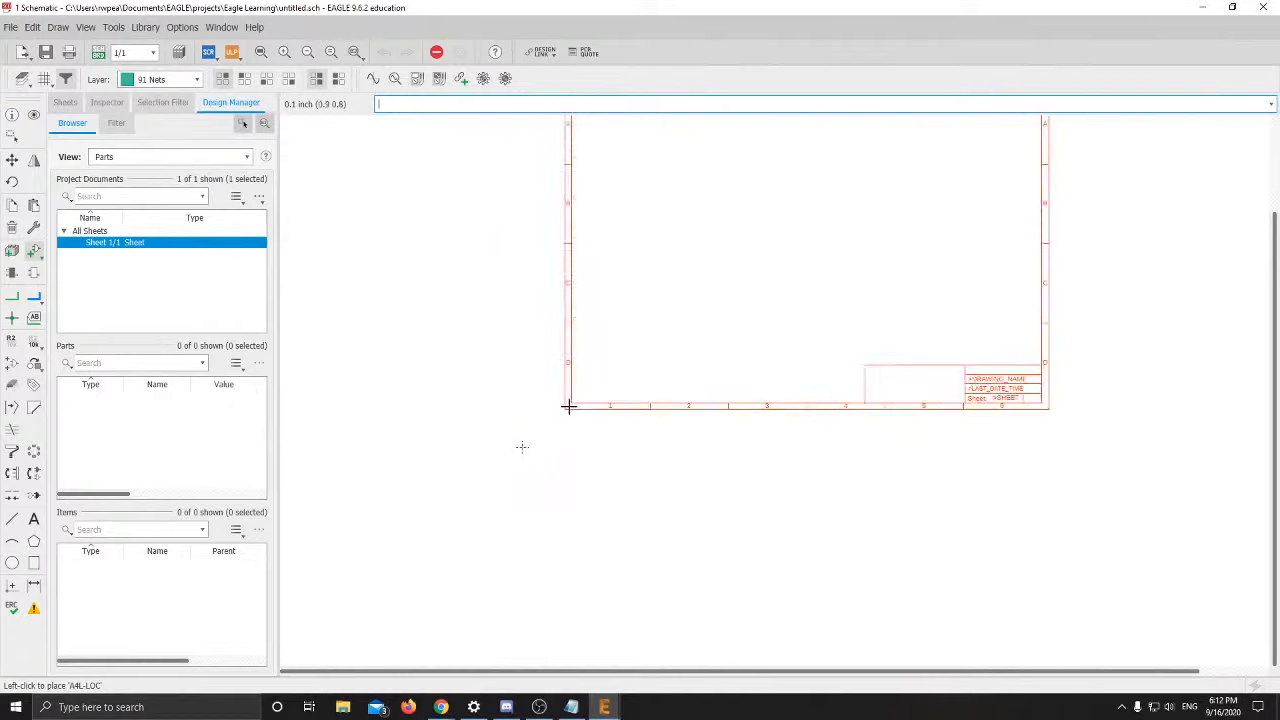
{"action": "mouse_move", "coordinate": [594, 391]}
{"action": "middle_mouse_down"}
{"action": "mouse_move", "coordinate": [506, 488]}
{"action": "mouse_move", "coordinate": [506, 414]}
{"action": "mouse_move", "coordinate": [460, 440]}
{"action": "mouse_move", "coordinate": [540, 410]}
{"action": "mouse_move", "coordinate": [515, 415]}
{"action": "mouse_move", "coordinate": [531, 434]}
{"action": "mouse_move", "coordinate": [509, 483]}
{"action": "mouse_move", "coordinate": [569, 443]}
{"action": "mouse_move", "coordinate": [588, 389]}
{"action": "middle_mouse_up"}
{"action": "scroll", "coordinate": [516, 485], "scroll_direction": "down", "scroll_amount": 3}
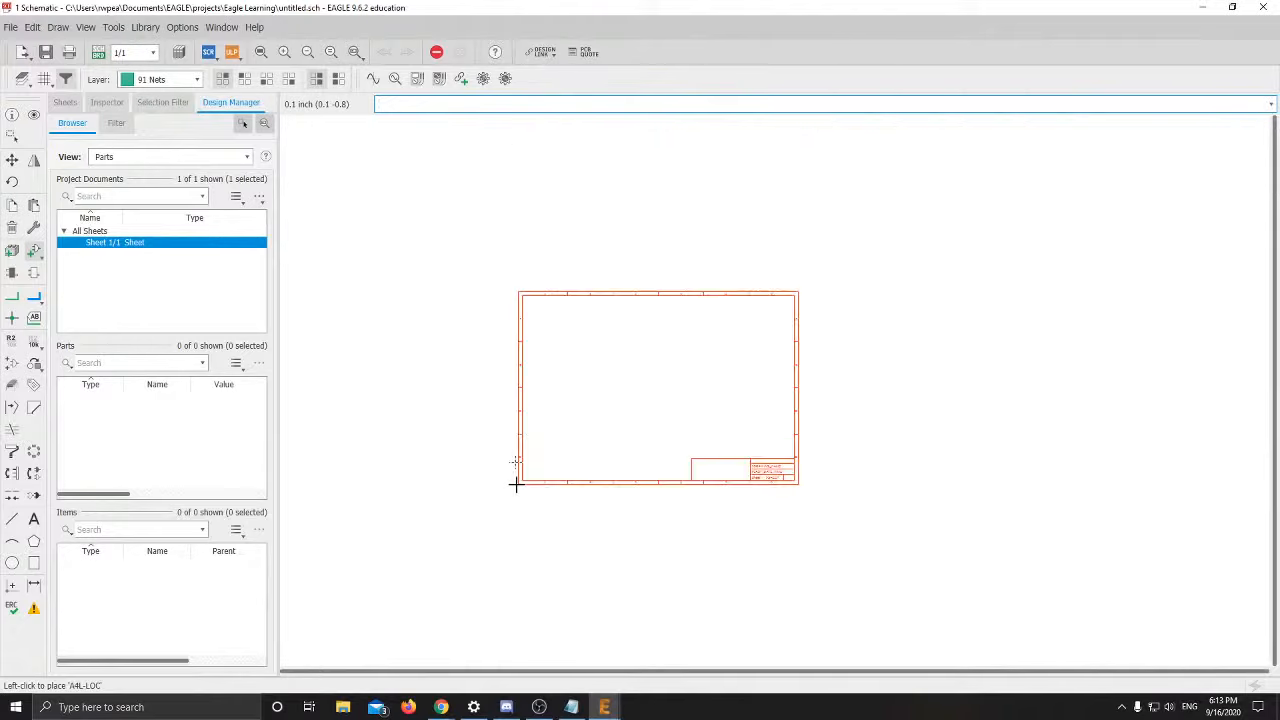
{"action": "scroll", "coordinate": [517, 482], "scroll_direction": "up", "scroll_amount": 6}
{"action": "scroll", "coordinate": [515, 481], "scroll_direction": "down", "scroll_amount": 5}
{"action": "scroll", "coordinate": [501, 485], "scroll_direction": "up", "scroll_amount": 2}
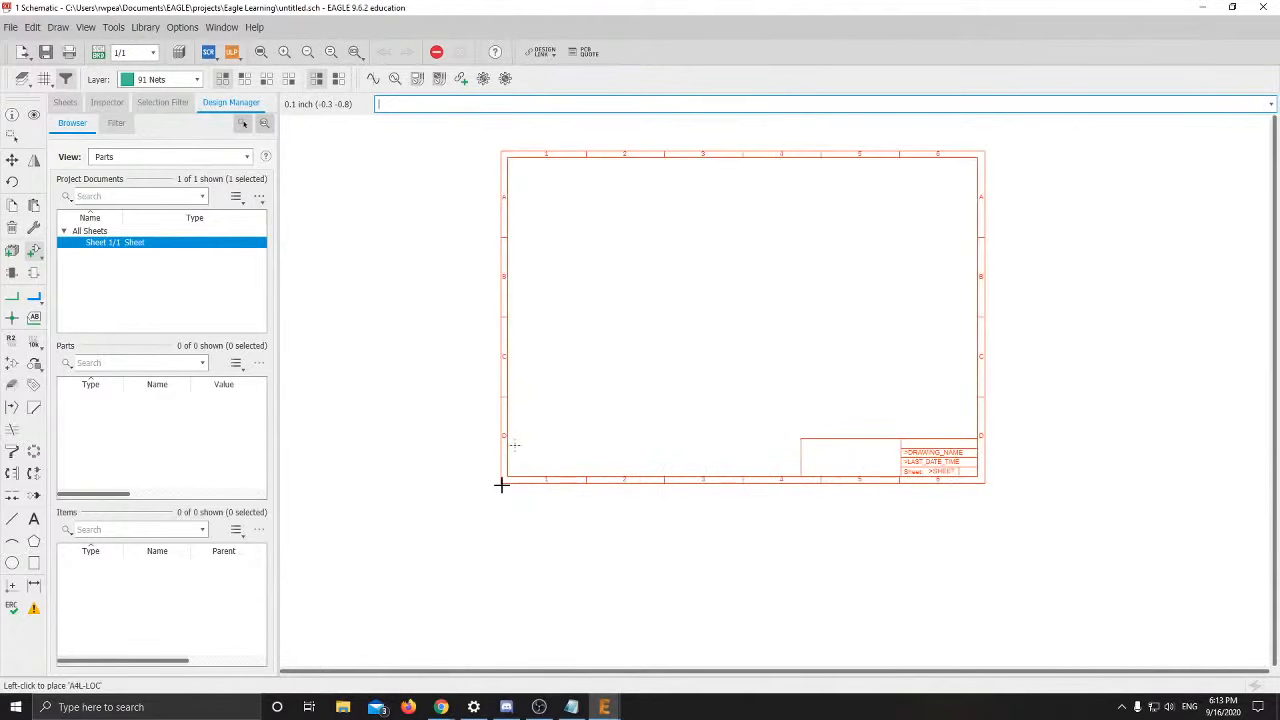
{"action": "scroll", "coordinate": [526, 467], "scroll_direction": "up", "scroll_amount": 3}
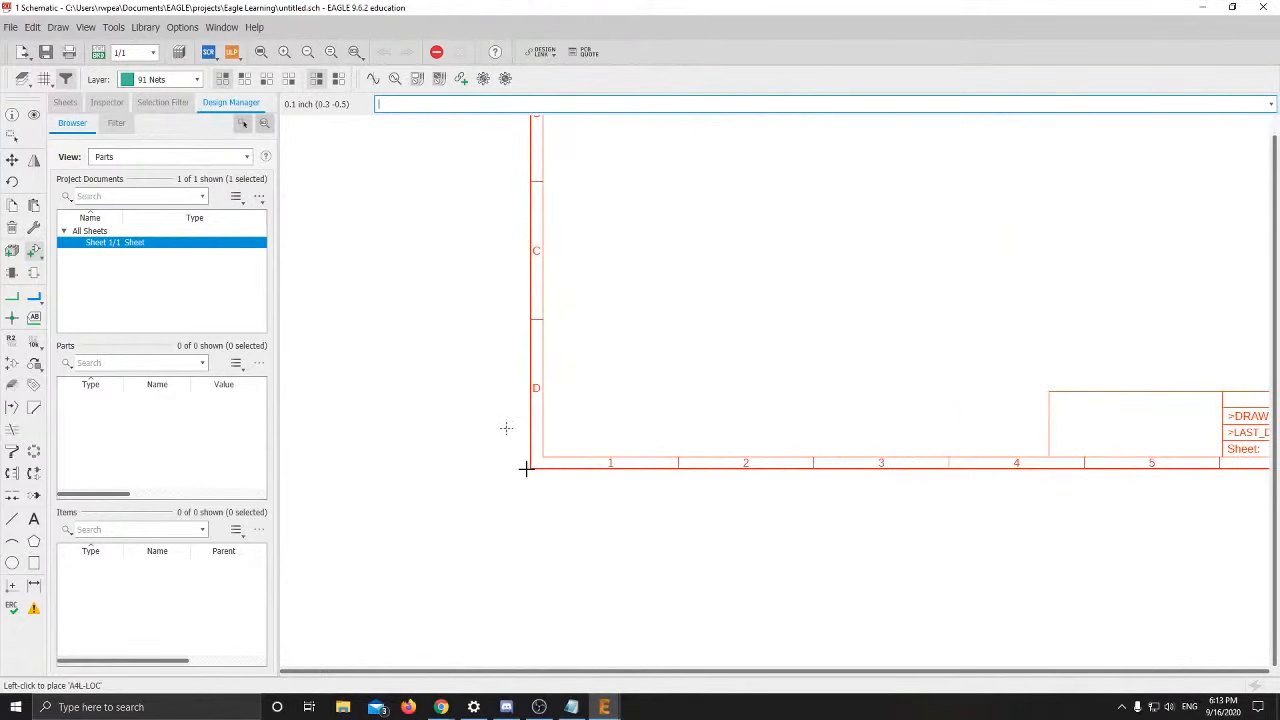
{"action": "scroll", "coordinate": [506, 428], "scroll_direction": "up", "scroll_amount": 1}
{"action": "scroll", "coordinate": [515, 450], "scroll_direction": "down", "scroll_amount": 5}
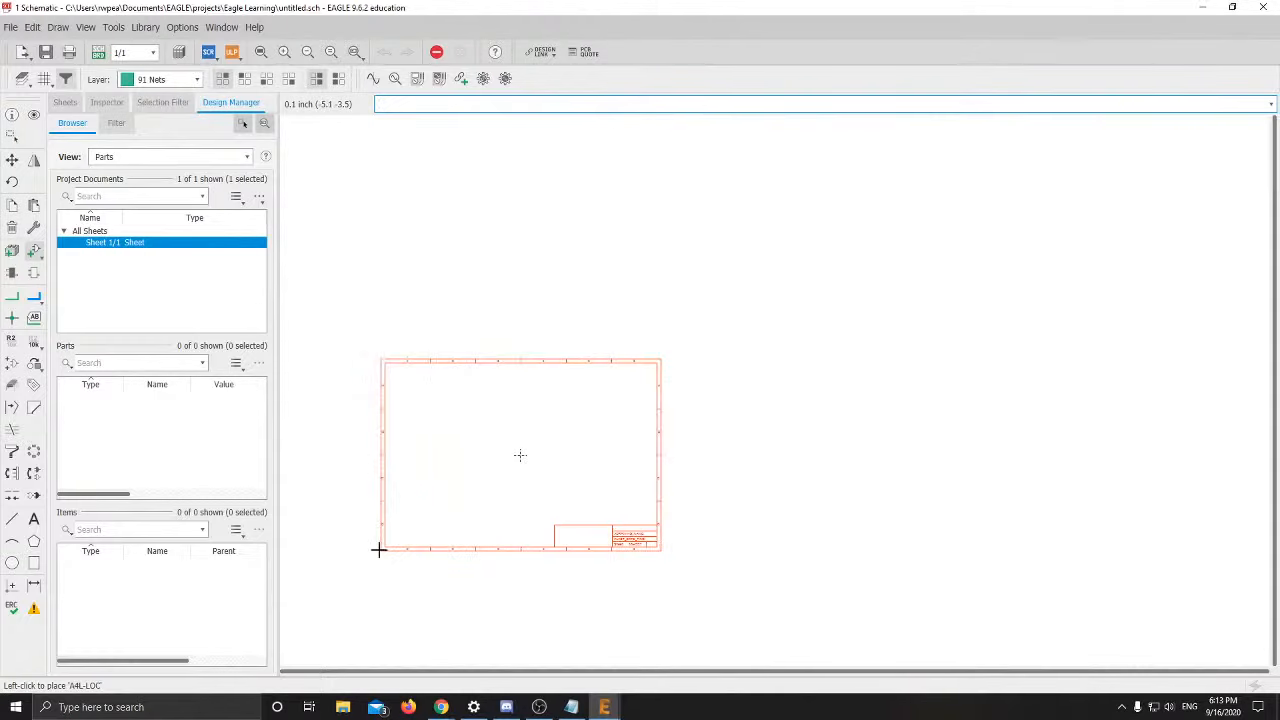
Place the A4L-LOC frame as FRAME1 at the sheet origin and return to the ADD dialog
{"action": "left_click", "coordinate": [378, 549]}
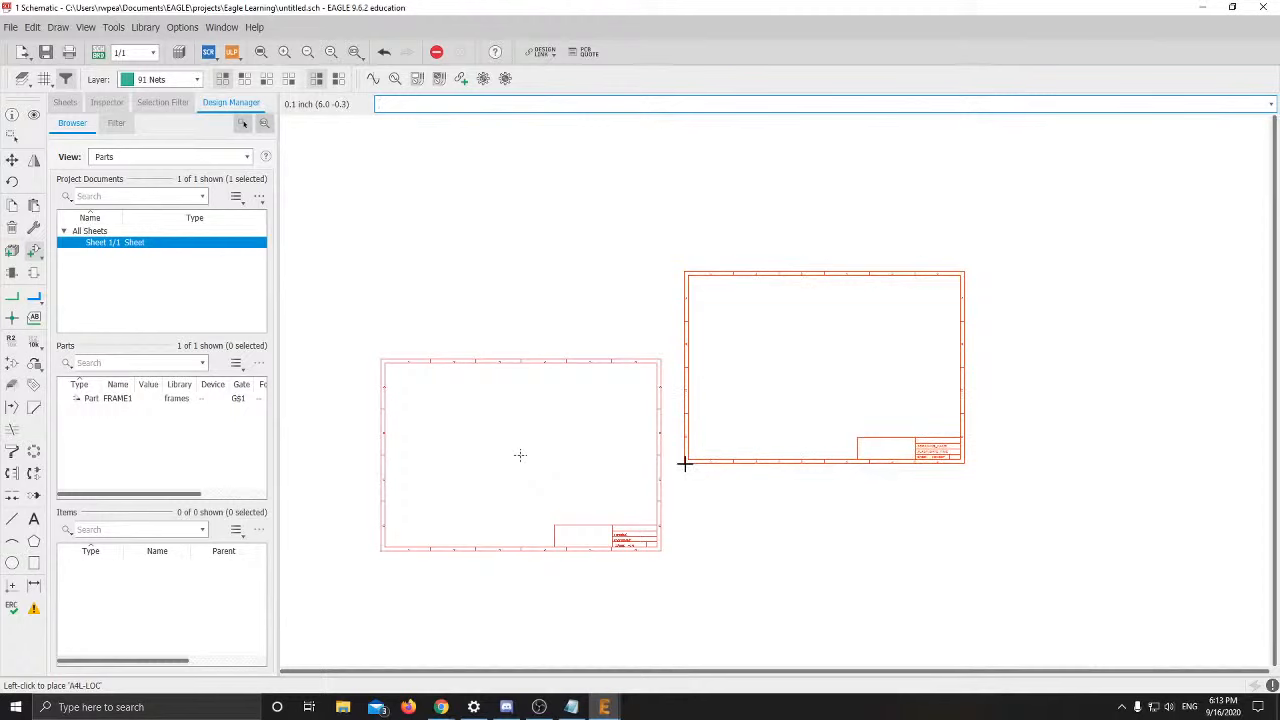
{"action": "key", "text": "Escape"}
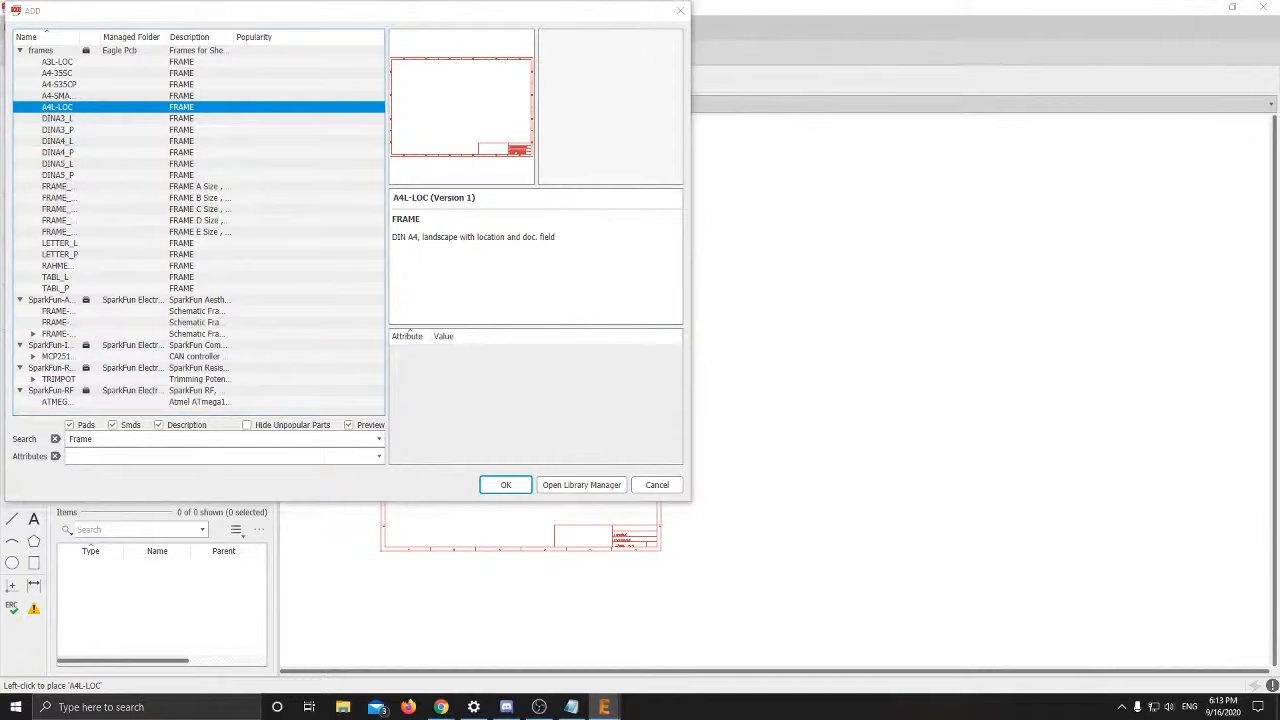
{"action": "key", "text": "alt+Tab"}
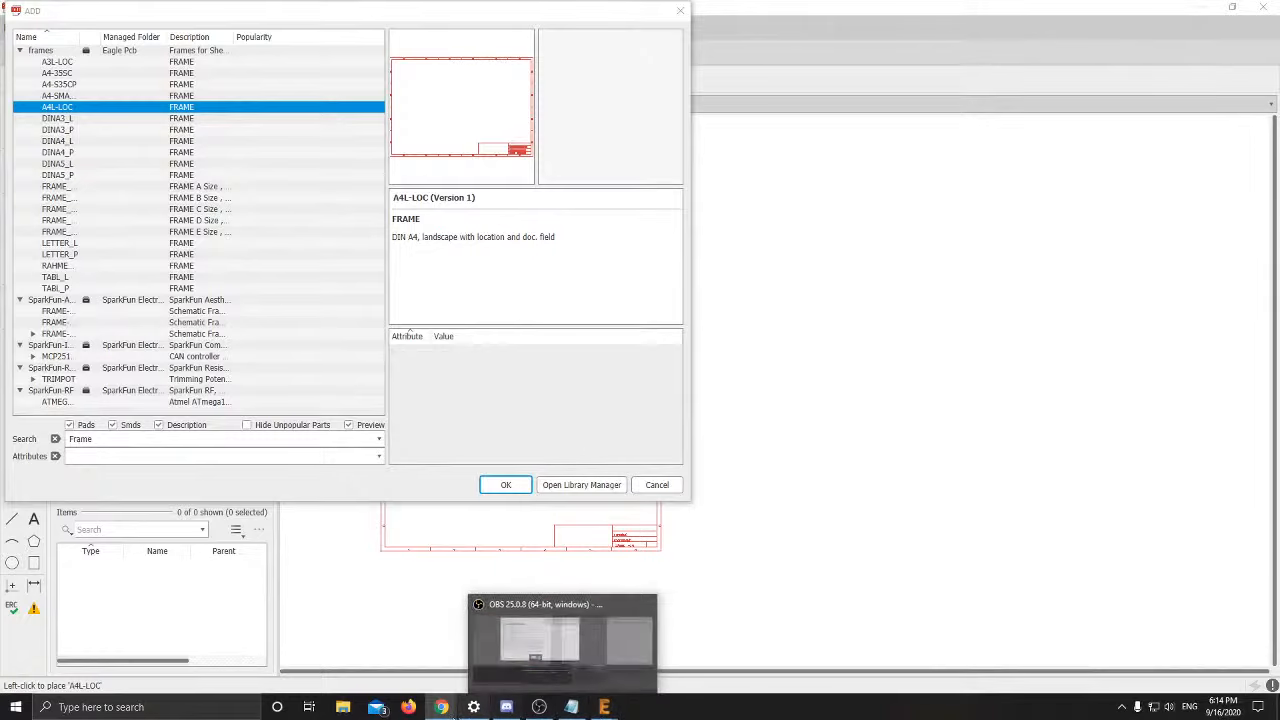
{"action": "mouse_move", "coordinate": [441, 707]}
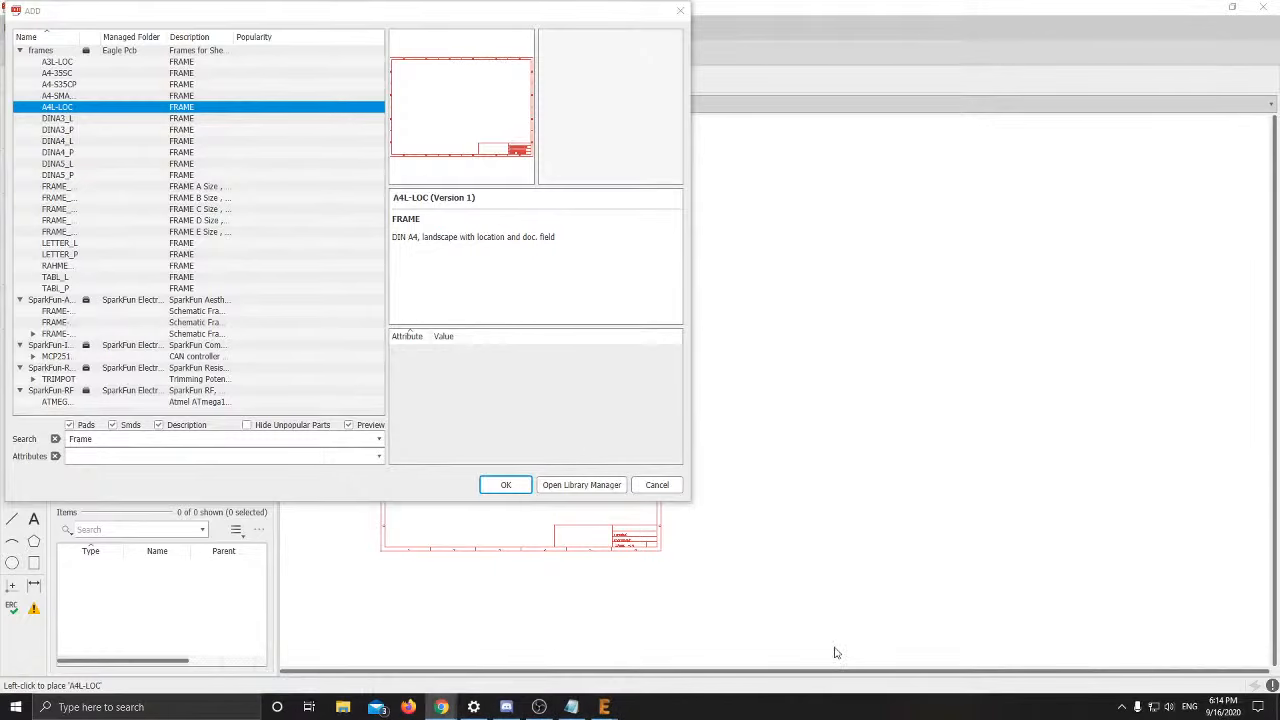
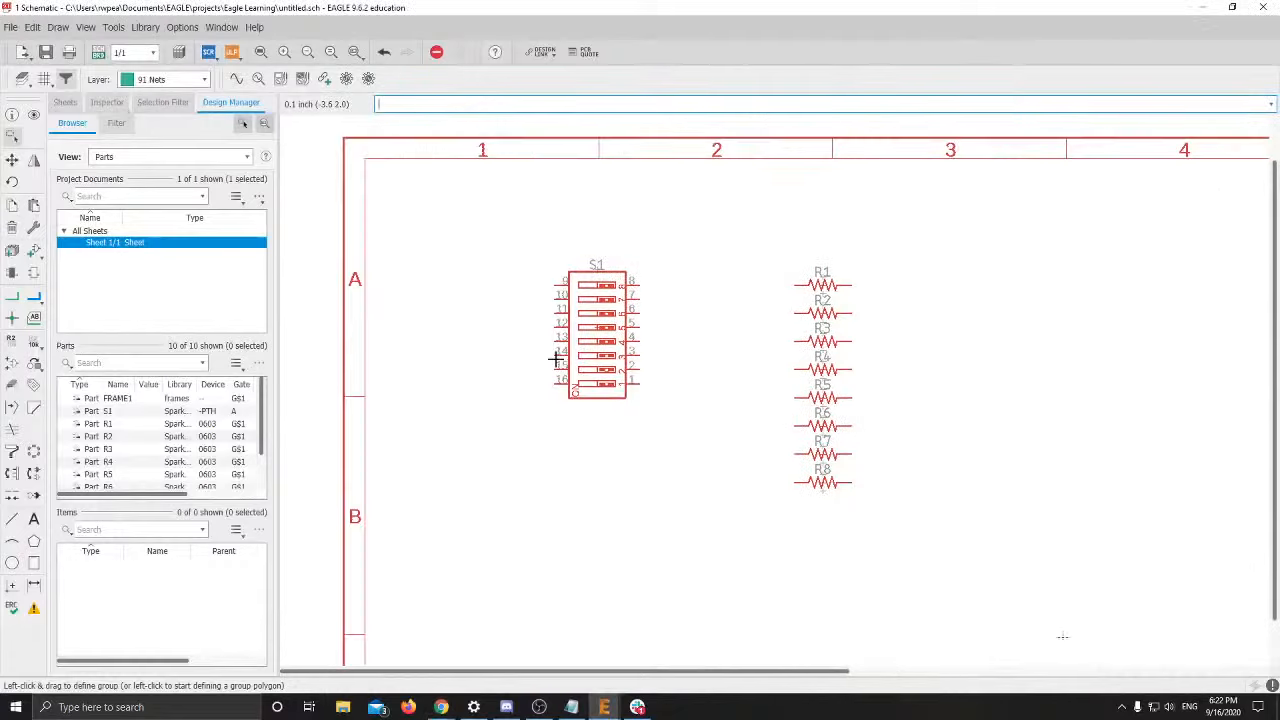
Zoom out to view switch S1 and resistors R1–R8 inside the A4L-LOC frame
{"action": "scroll", "coordinate": [554, 355], "scroll_direction": "down", "scroll_amount": 1}
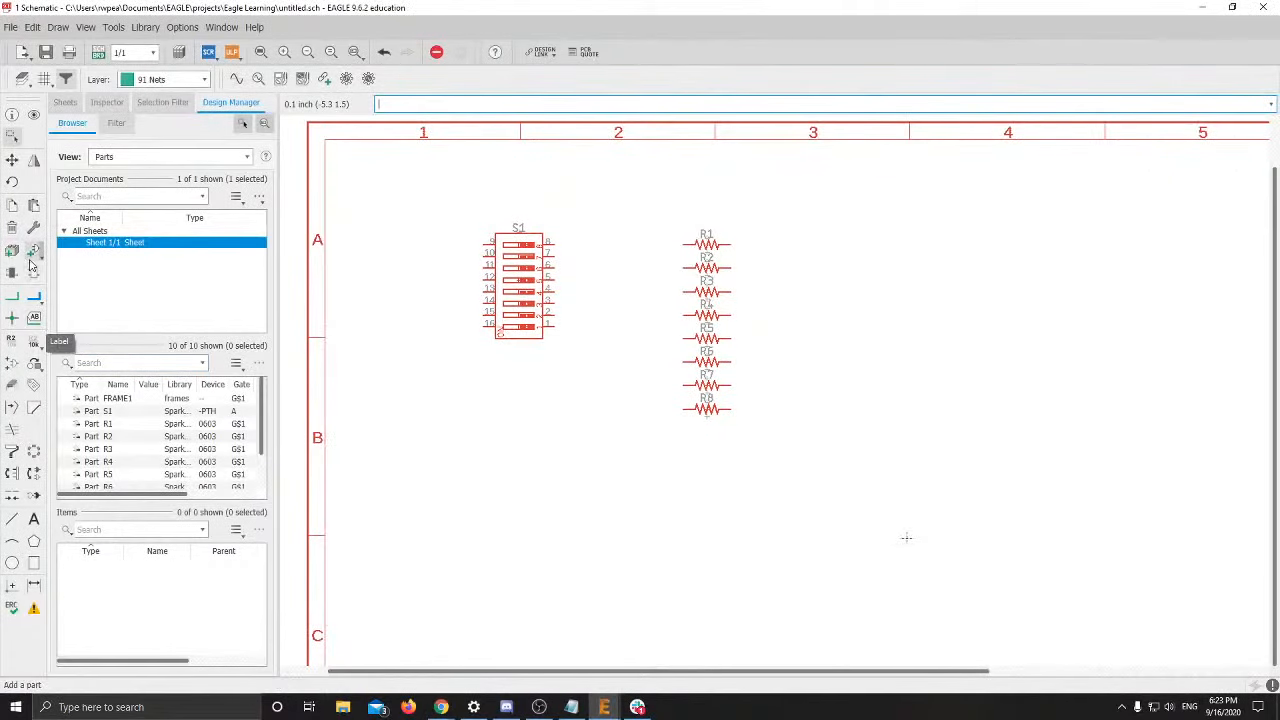
Search the part library for 'VCC', replacing the previous search text
{"action": "left_click", "coordinate": [33, 251]}
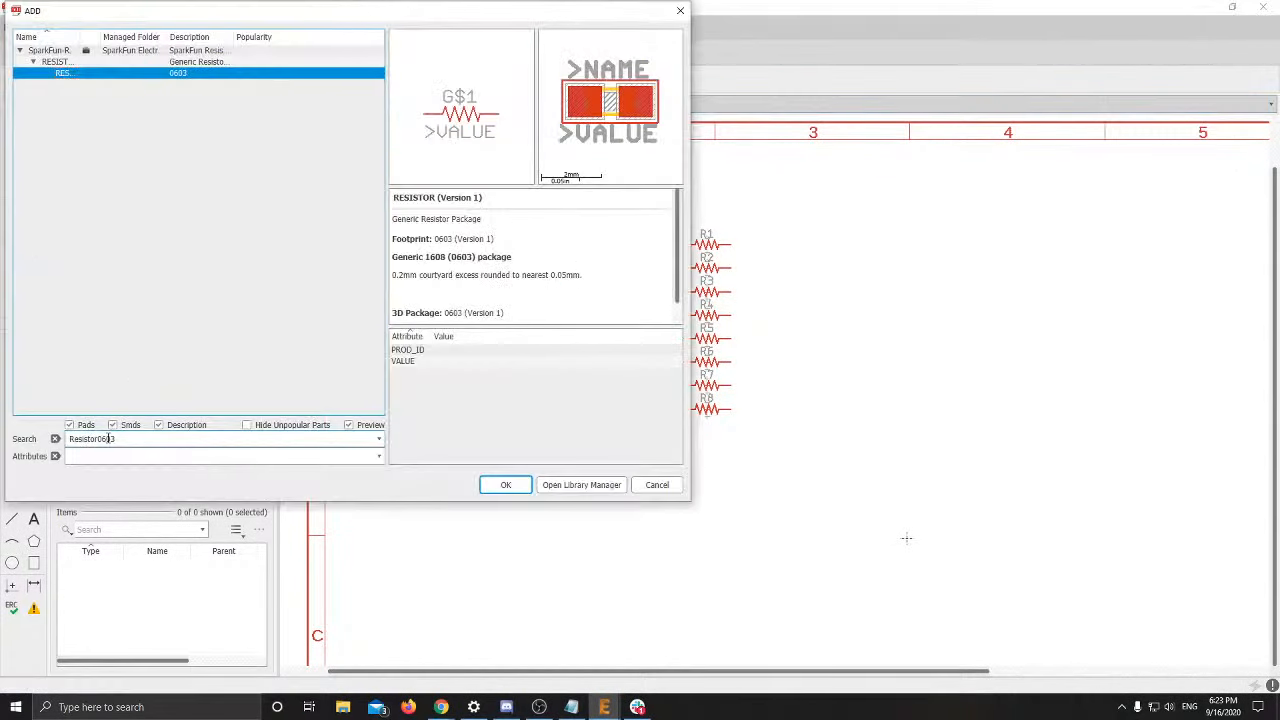
{"action": "double_click", "coordinate": [99, 440]}
{"action": "type", "text": "VCC"}
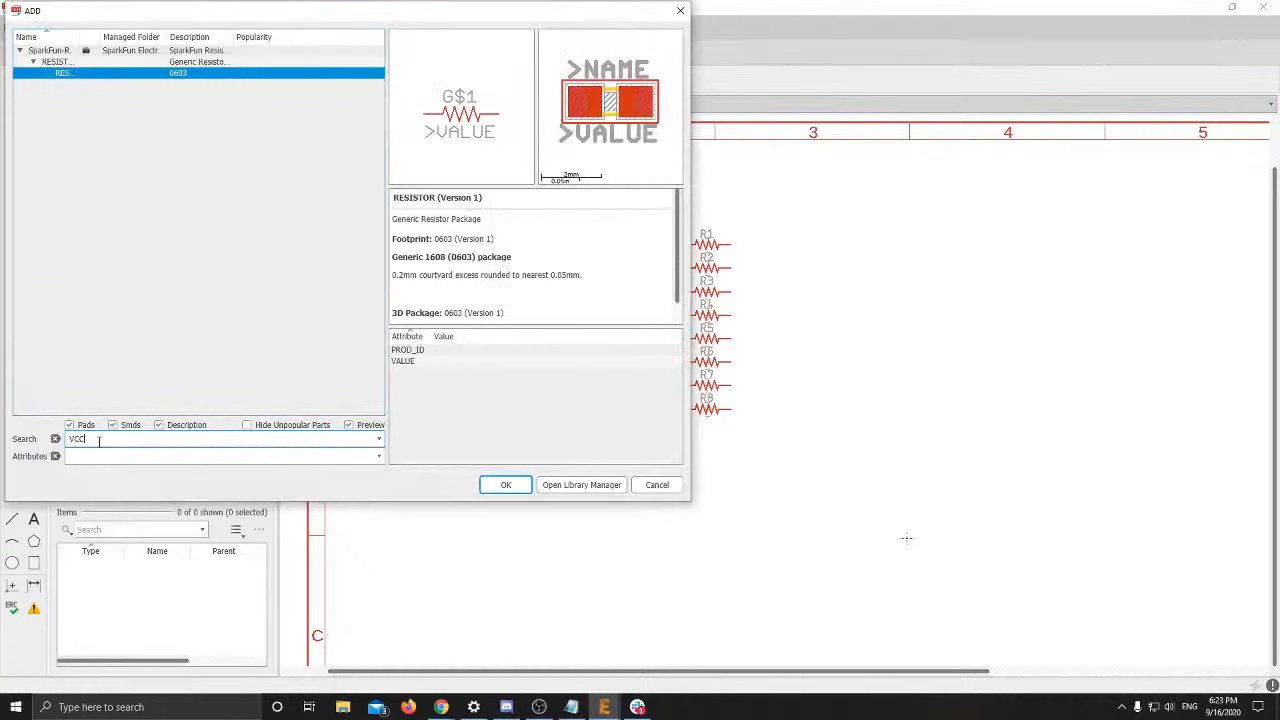
{"action": "key", "text": "Return"}
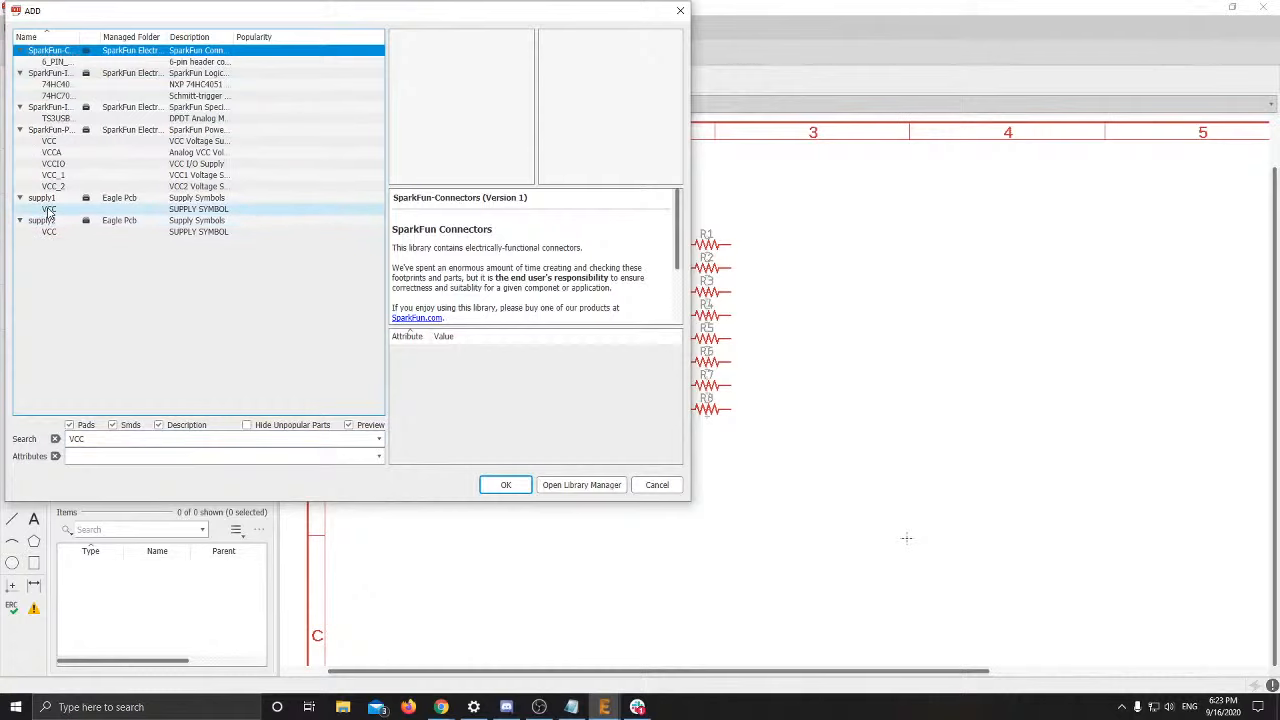
Compare the supply1, supply2 and VCC_2 symbols, then add the SparkFun VCC Voltage Supply
{"action": "left_click", "coordinate": [48, 210]}
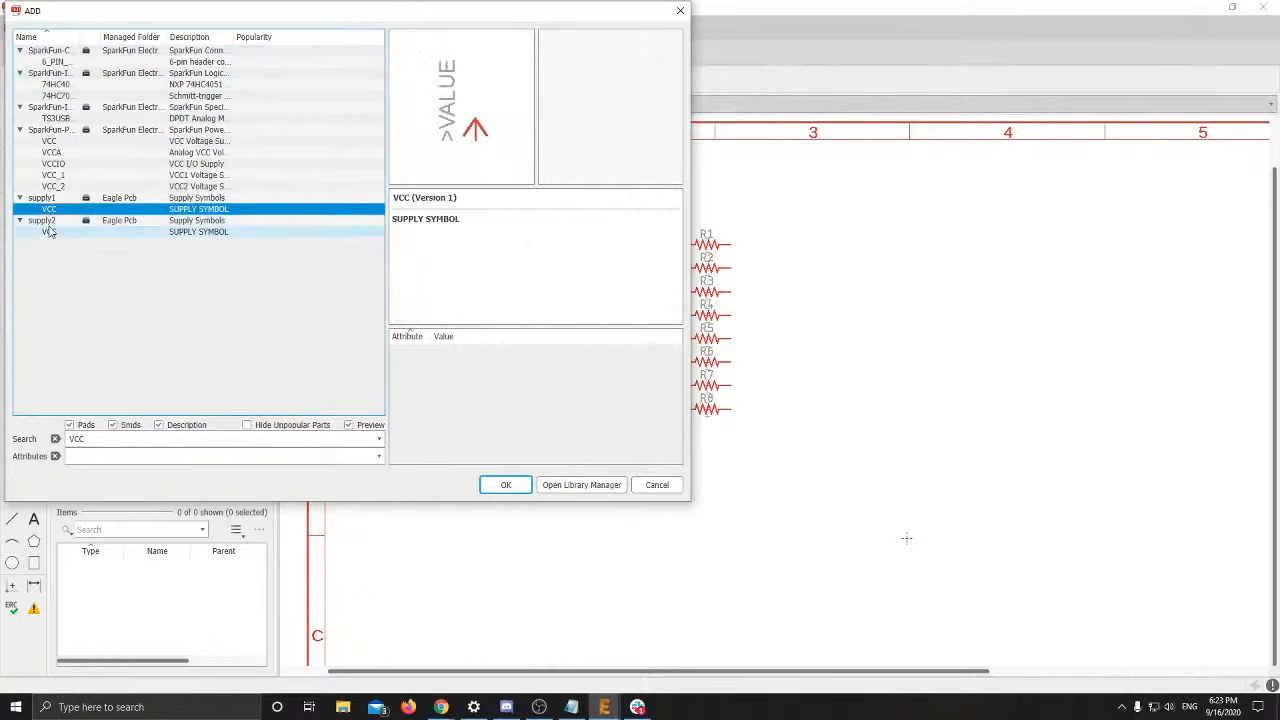
{"action": "left_click", "coordinate": [49, 231]}
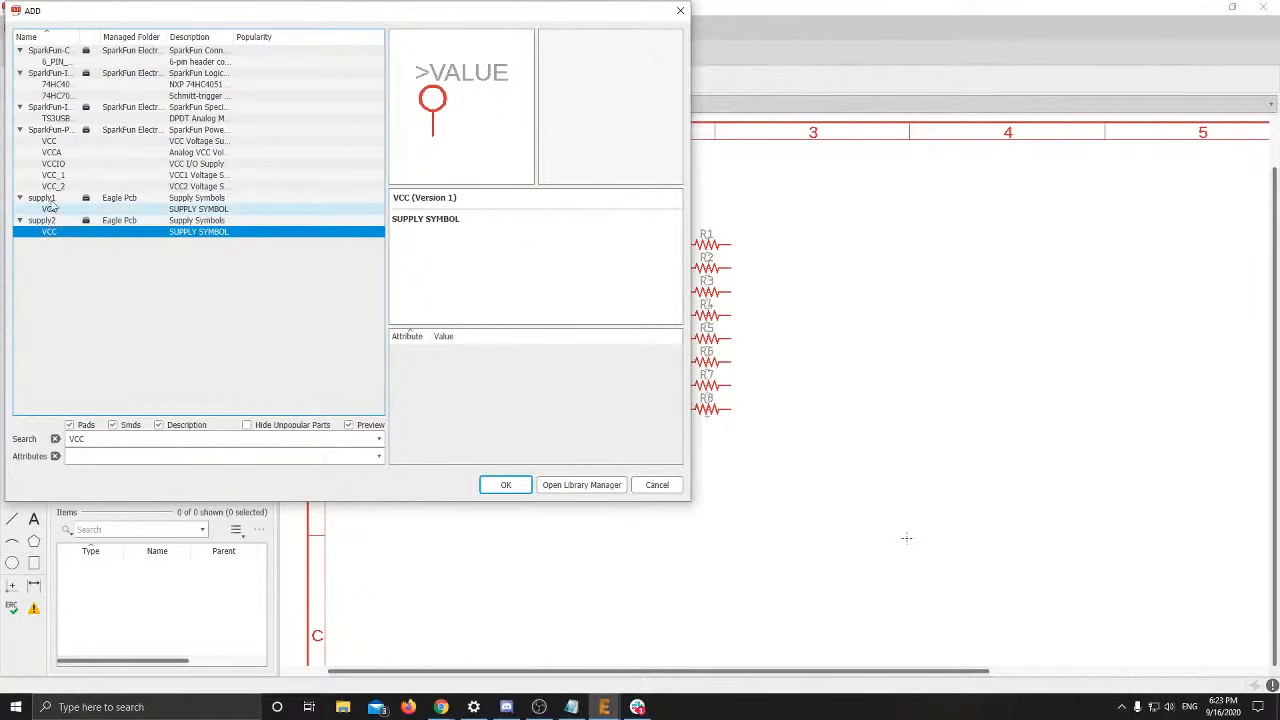
{"action": "left_click", "coordinate": [54, 186]}
{"action": "left_click", "coordinate": [67, 144]}
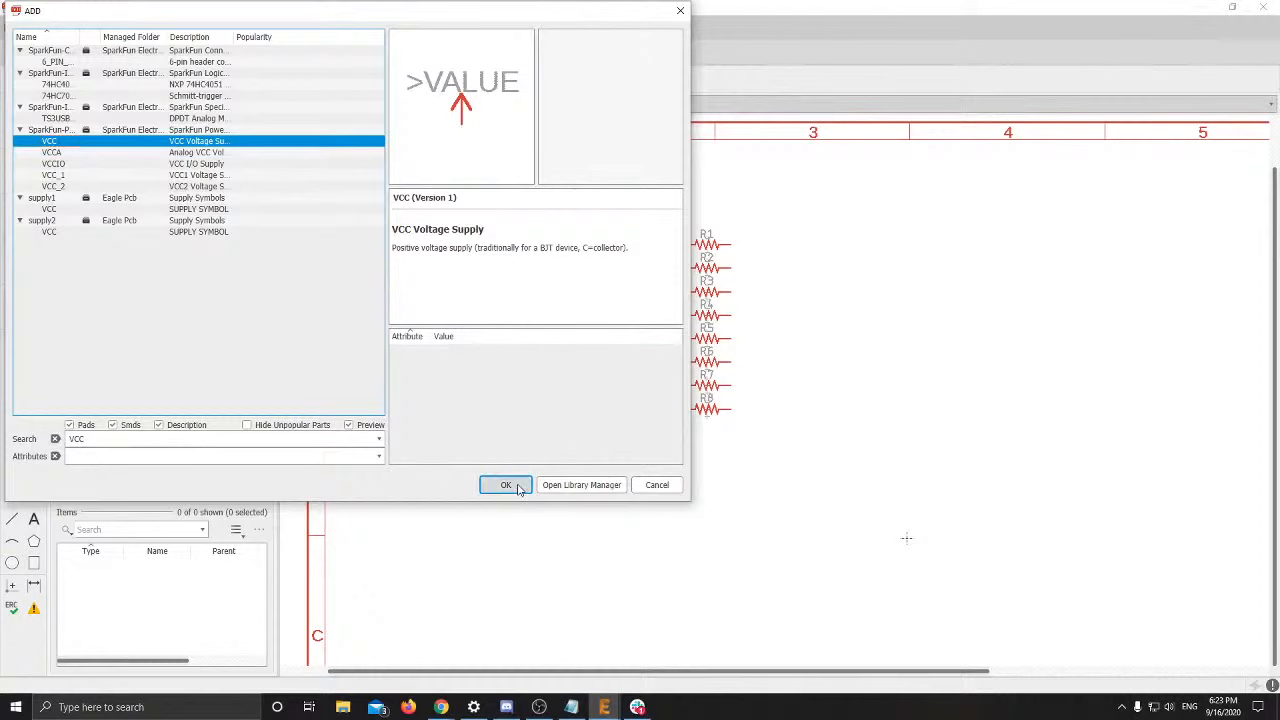
{"action": "left_click", "coordinate": [506, 485]}
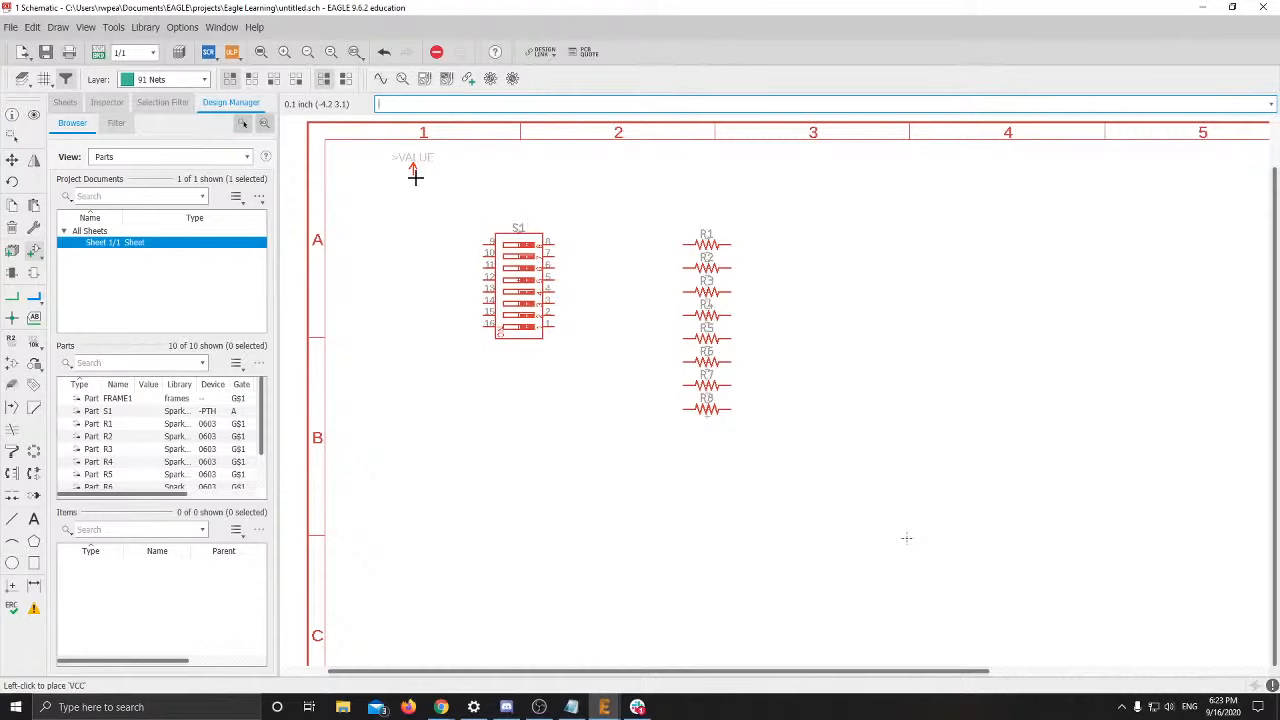
Place the VCC symbol at the frame's top-left above S1 and bring up the tutorial slides
{"action": "left_click", "coordinate": [414, 174]}
{"action": "key", "text": "Escape"}
{"action": "key", "text": "Escape"}
{"action": "key", "text": "alt+Tab"}
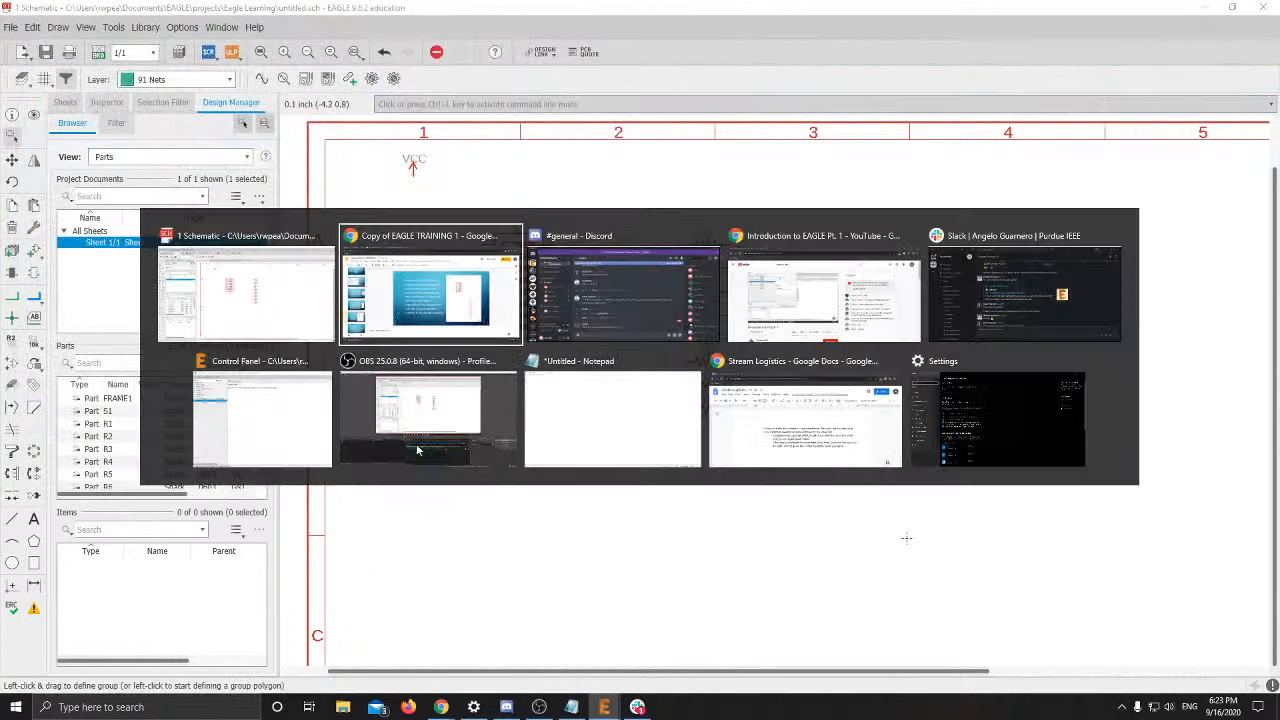
{"action": "left_click", "coordinate": [430, 290]}
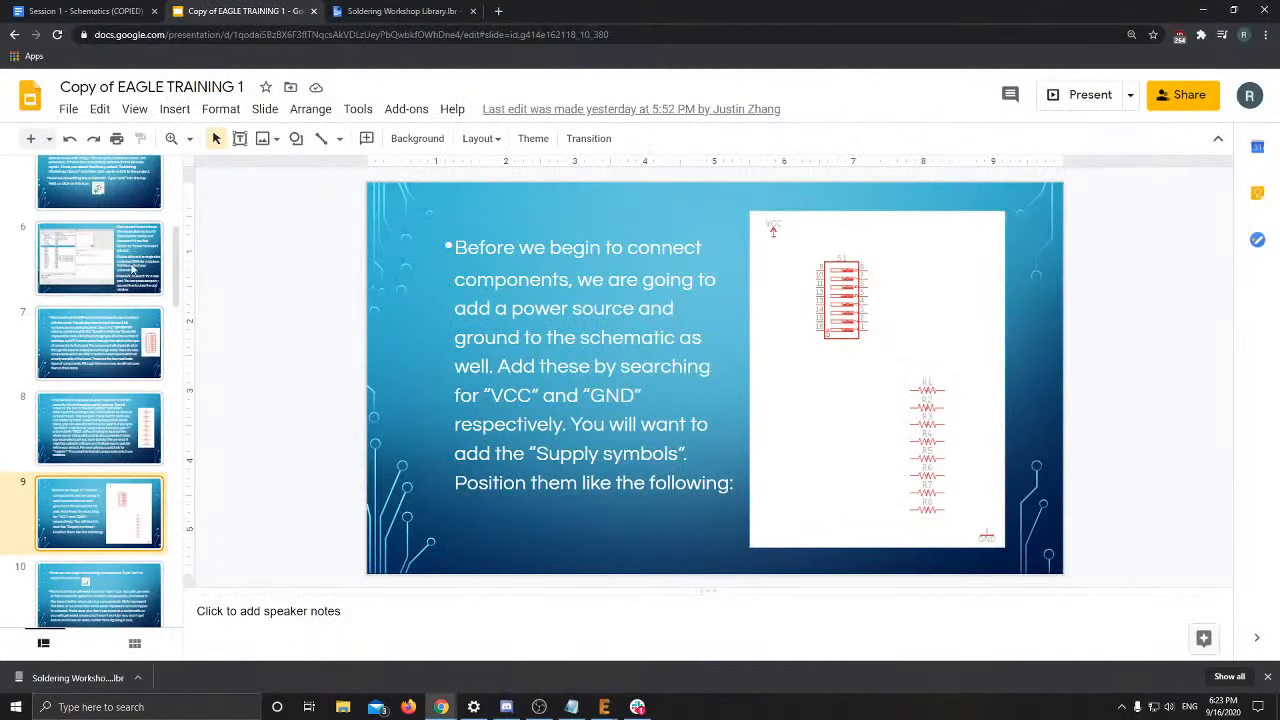
Review slides 6–8, noting the DIP-08-PTH switch and RESISTOR0603 part names
{"action": "left_click", "coordinate": [135, 270]}
{"action": "left_click", "coordinate": [120, 340]}
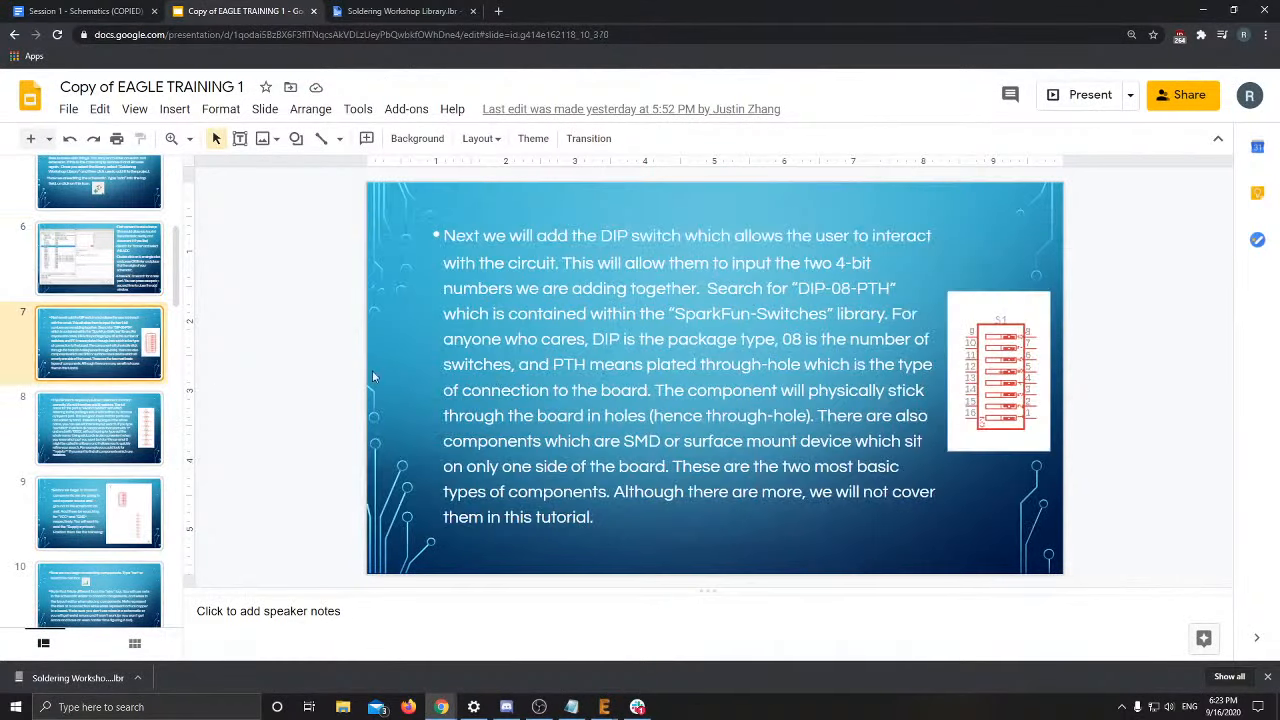
{"action": "left_click", "coordinate": [848, 288]}
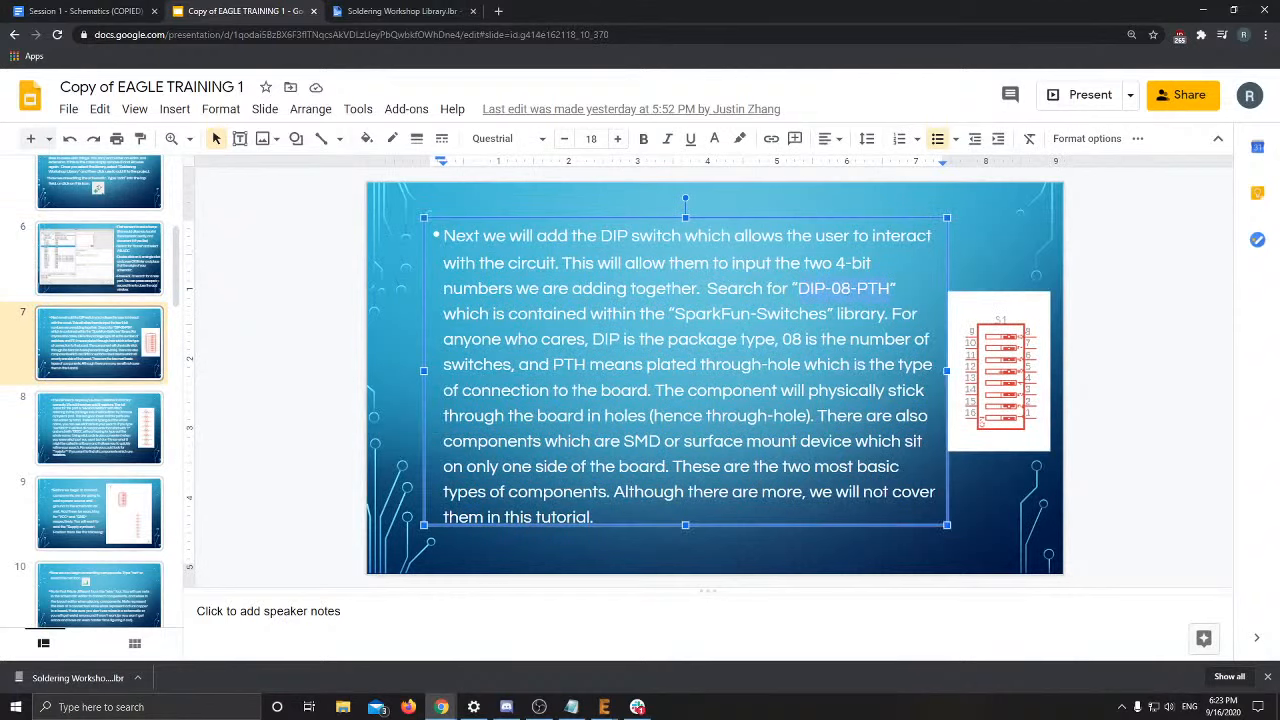
{"action": "key", "text": "alt+Tab"}
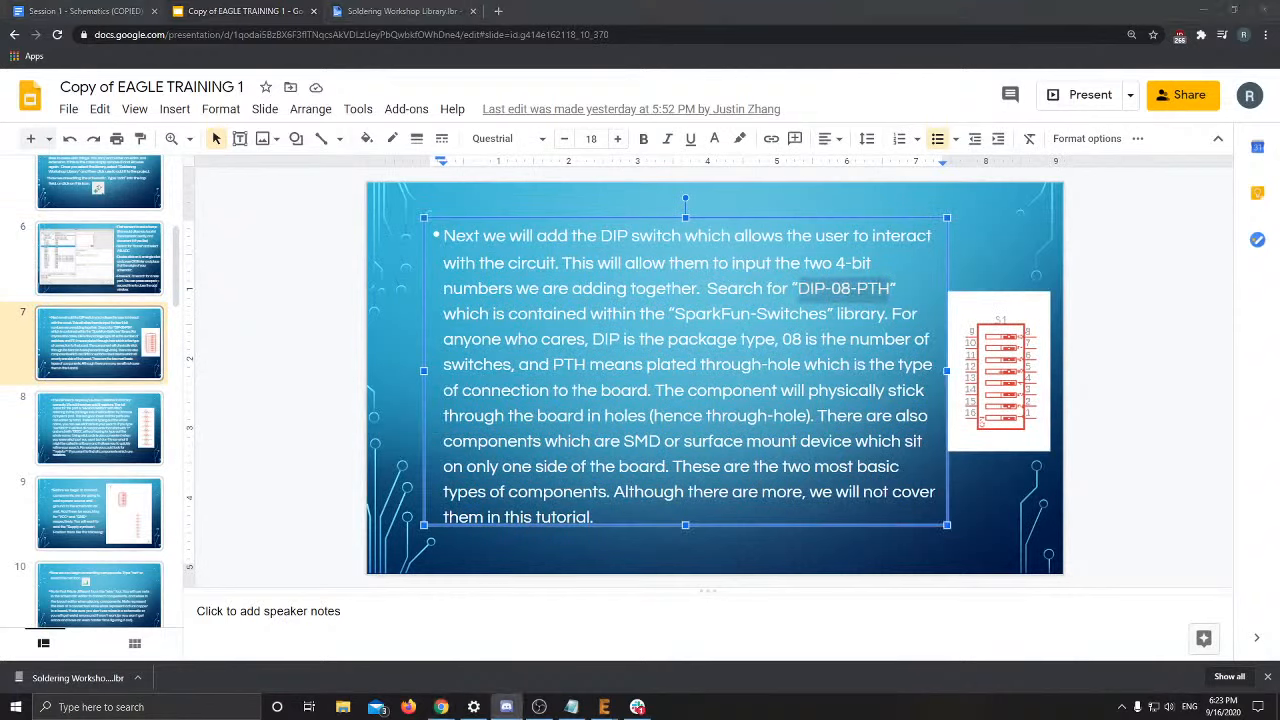
{"action": "left_click", "coordinate": [136, 448]}
{"action": "left_click", "coordinate": [715, 274]}
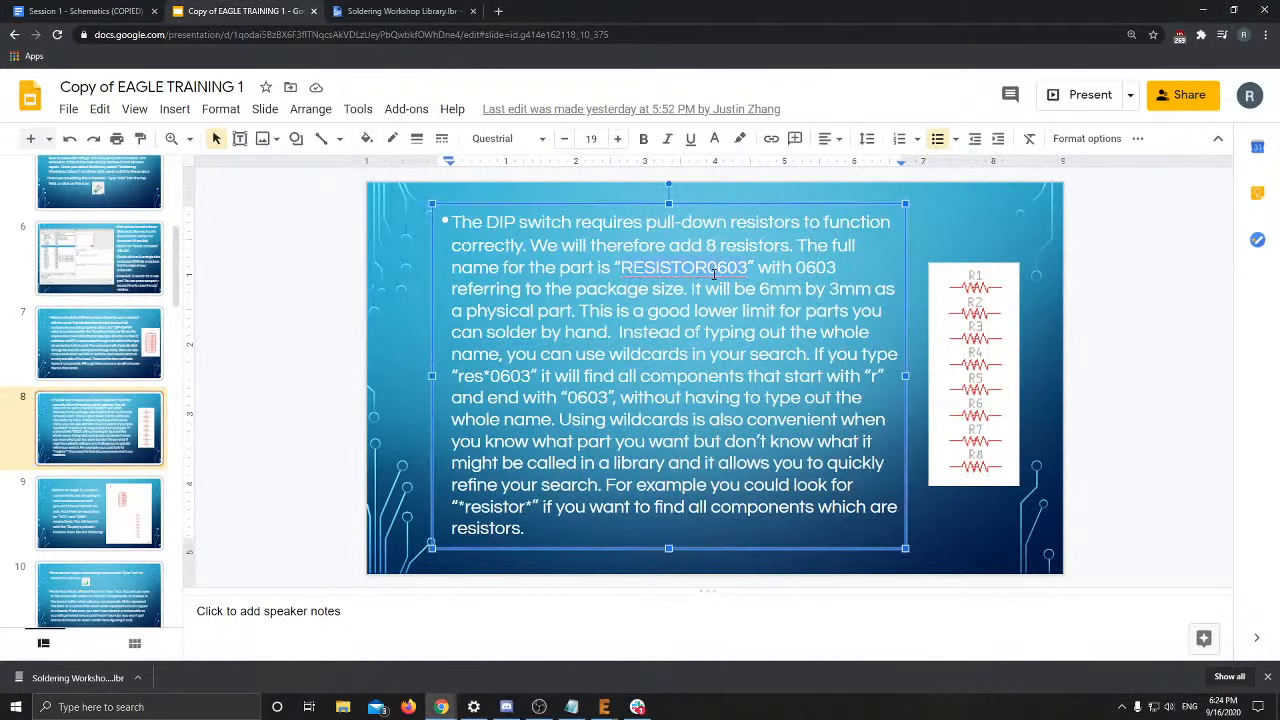
{"action": "key", "text": "alt+Tab"}
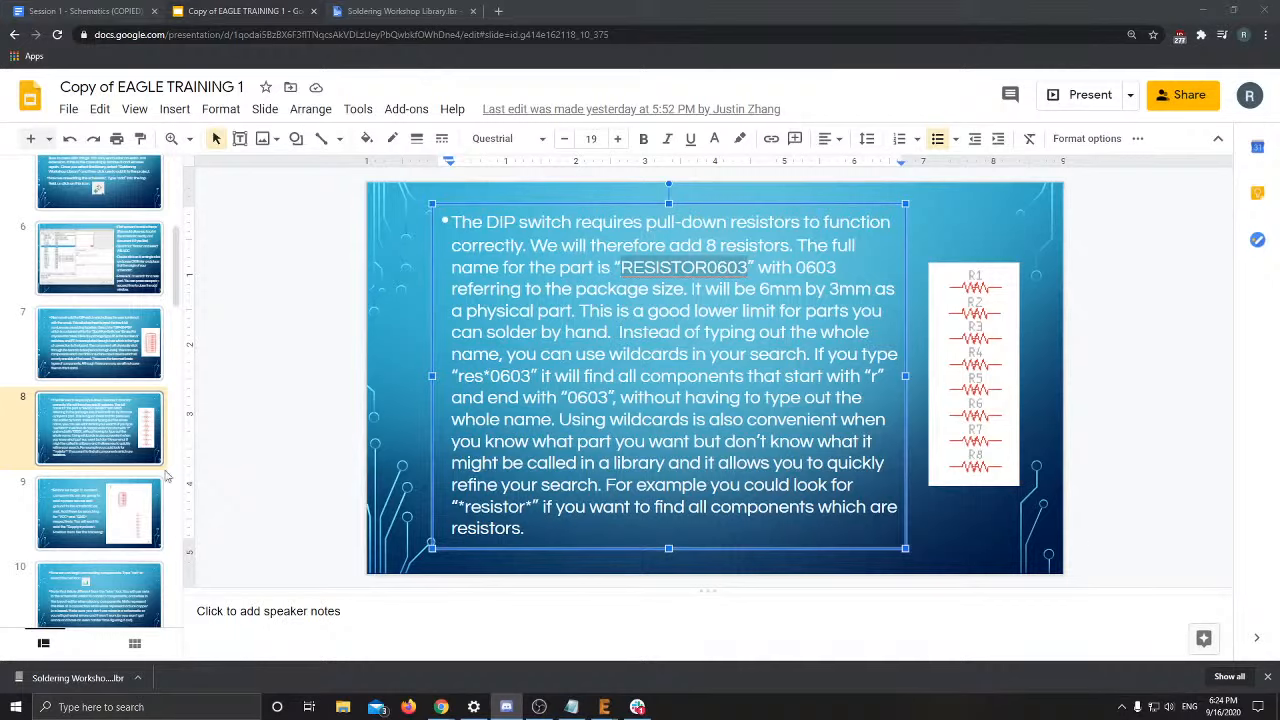
Review slides 9 and 10 on power, ground and connecting components, then return to EAGLE
{"action": "left_click", "coordinate": [140, 527]}
{"action": "left_click", "coordinate": [113, 585]}
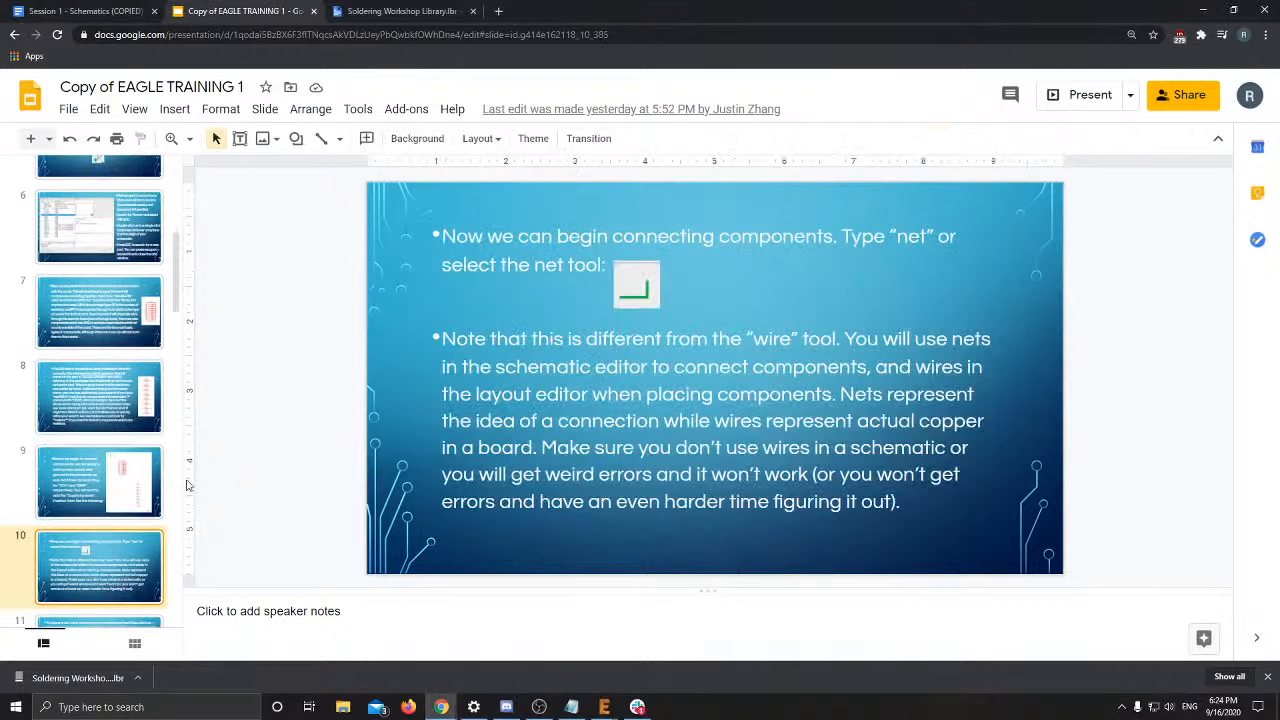
{"action": "left_click", "coordinate": [95, 470]}
{"action": "key", "text": "alt+Tab"}
{"action": "key", "text": "alt+Tab"}
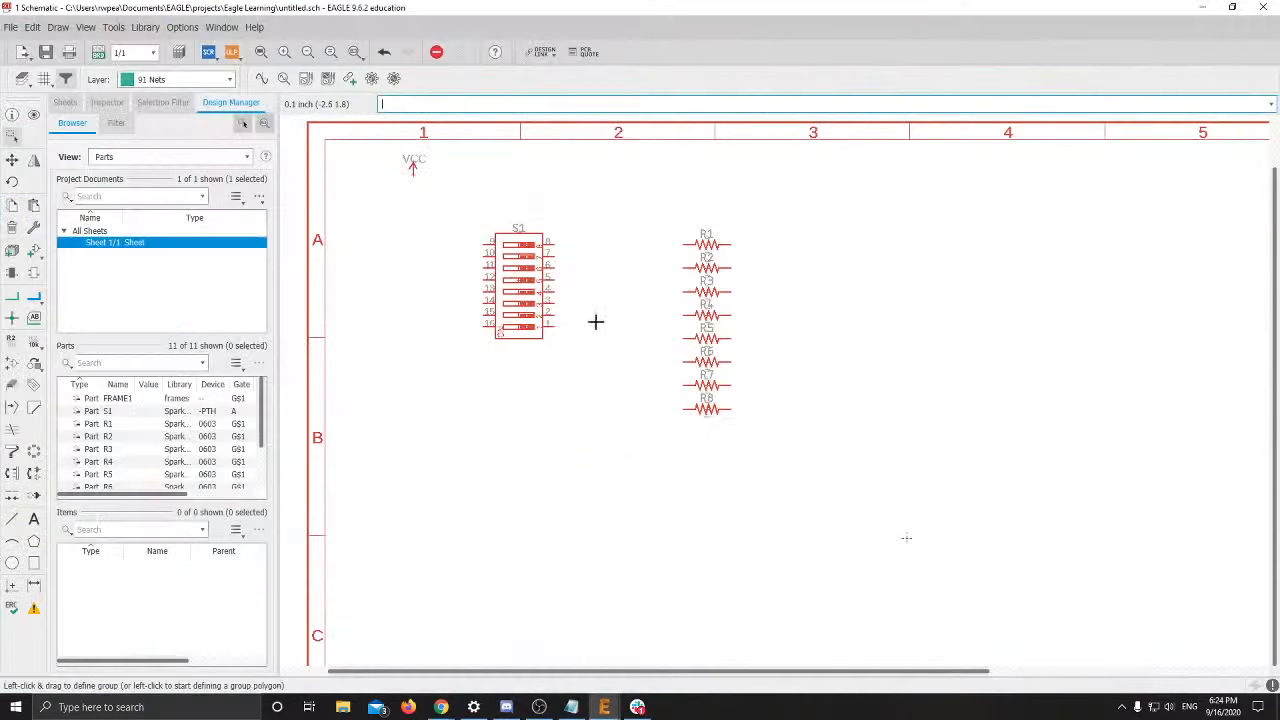
Search the part library for 'GND', replacing the old VCC search
{"action": "scroll", "coordinate": [692, 307], "scroll_direction": "down", "scroll_amount": 1}
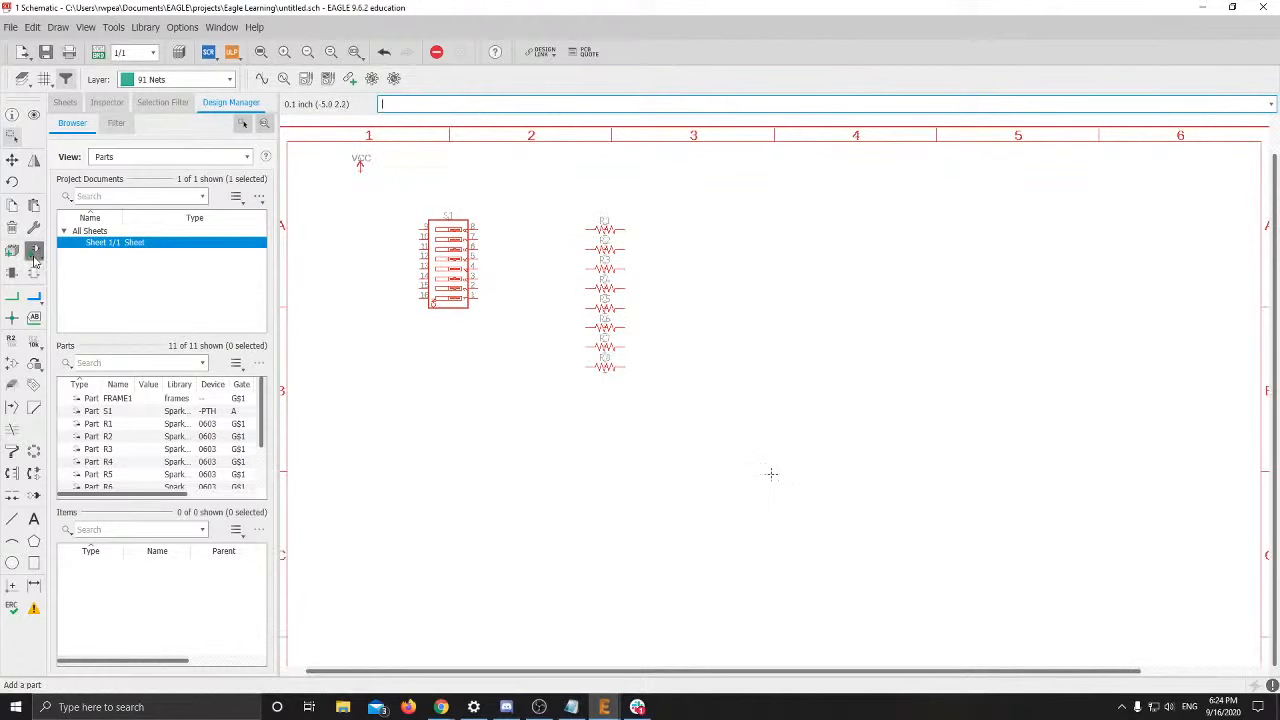
{"action": "left_click", "coordinate": [40, 258]}
{"action": "double_click", "coordinate": [200, 441]}
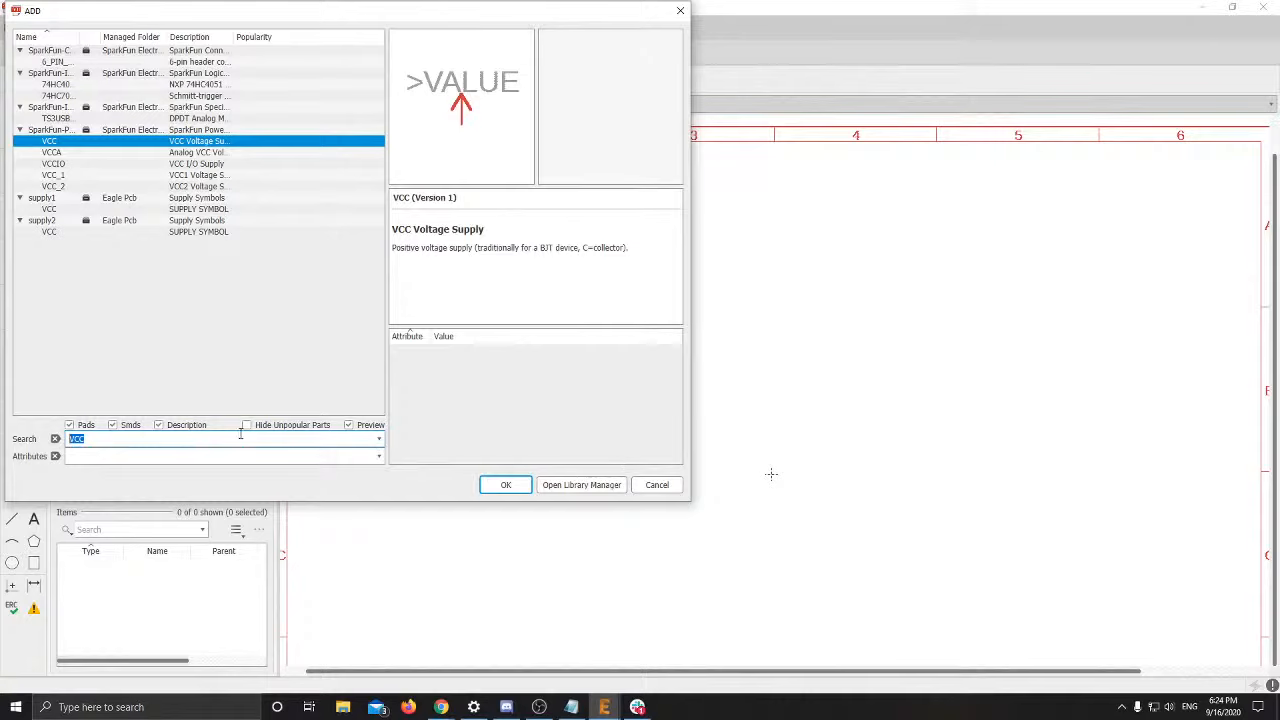
{"action": "type", "text": "GND"}
{"action": "key", "text": "Return"}
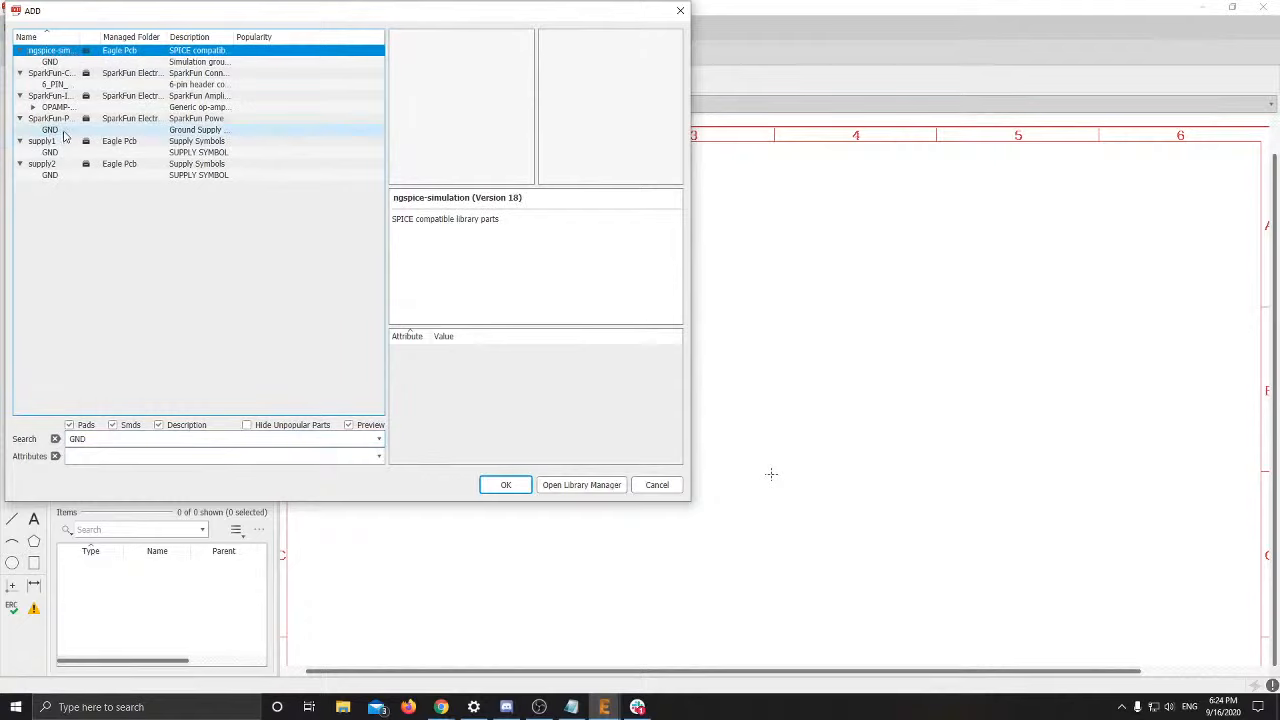
Compare the SparkFun, supply1 and supply2 GND symbols, then add the SparkFun Ground Supply Symbol
{"action": "left_click", "coordinate": [55, 129]}
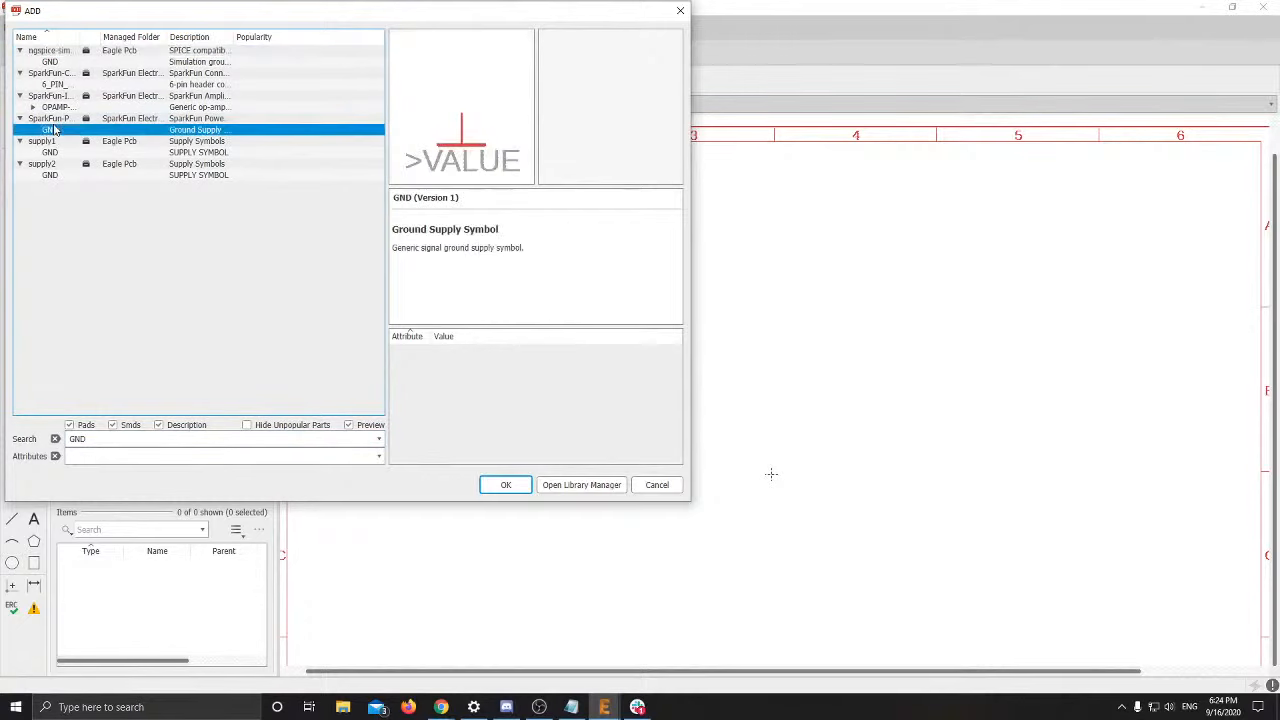
{"action": "left_click", "coordinate": [50, 152]}
{"action": "left_click", "coordinate": [50, 175]}
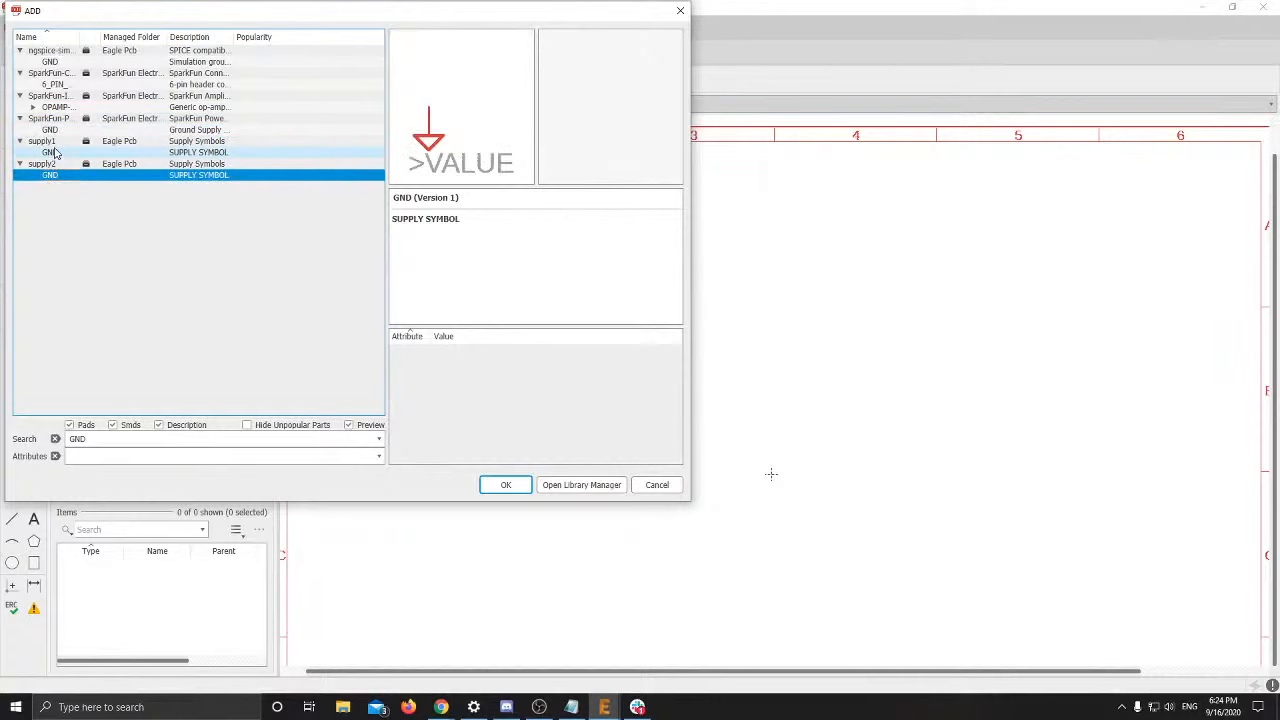
{"action": "left_click", "coordinate": [85, 130]}
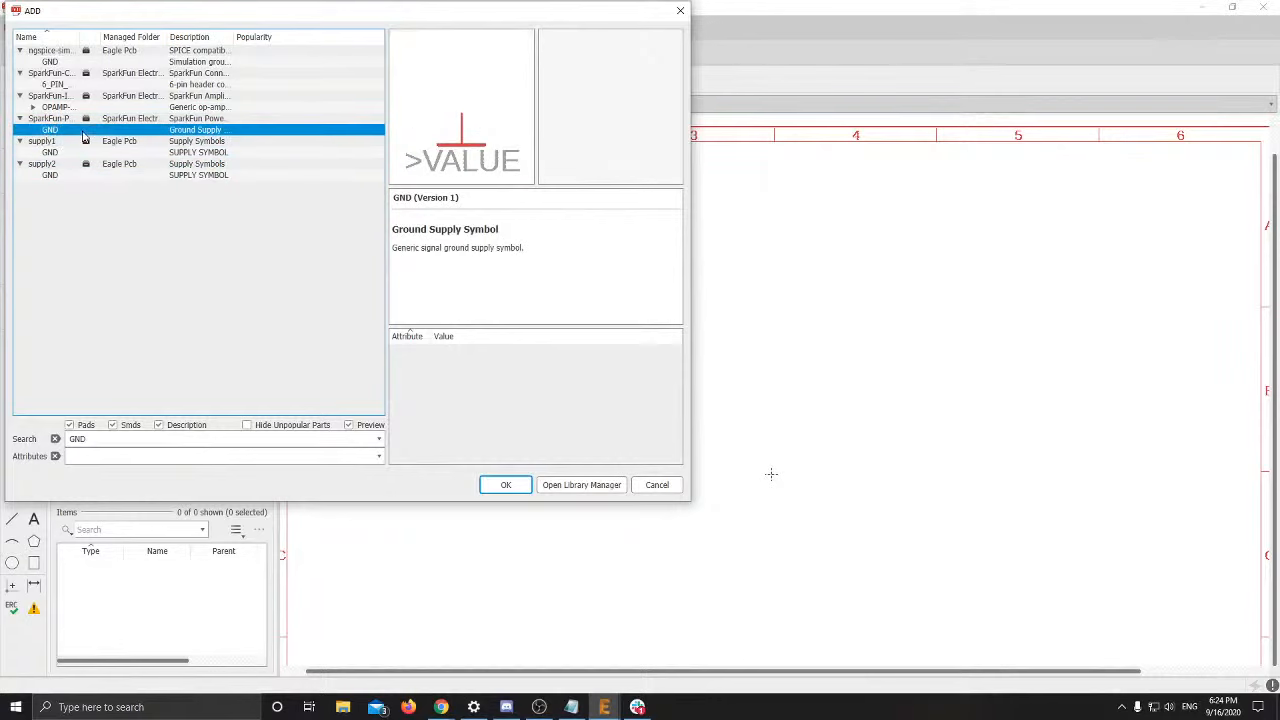
{"action": "left_click", "coordinate": [496, 483]}
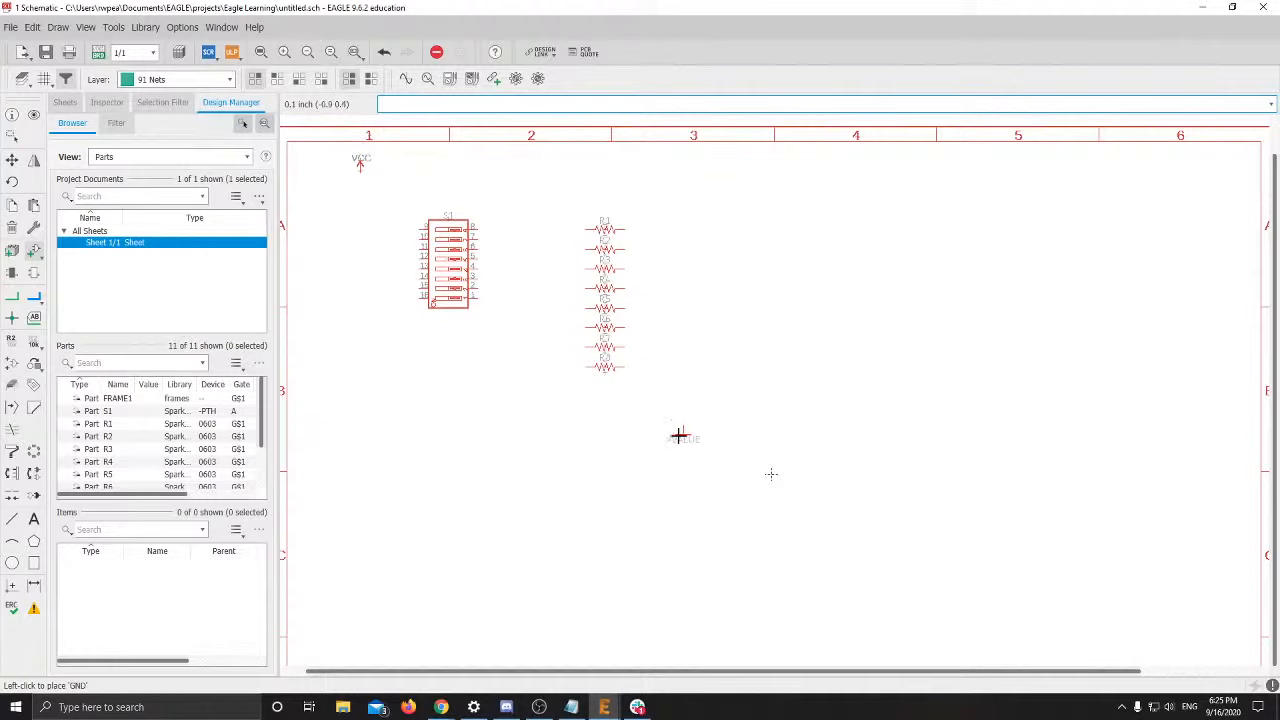
Place the GND symbol below-right of the resistors and zoom in on the schematic
{"action": "left_click", "coordinate": [681, 436]}
{"action": "key", "text": "Escape"}
{"action": "key", "text": "Escape"}
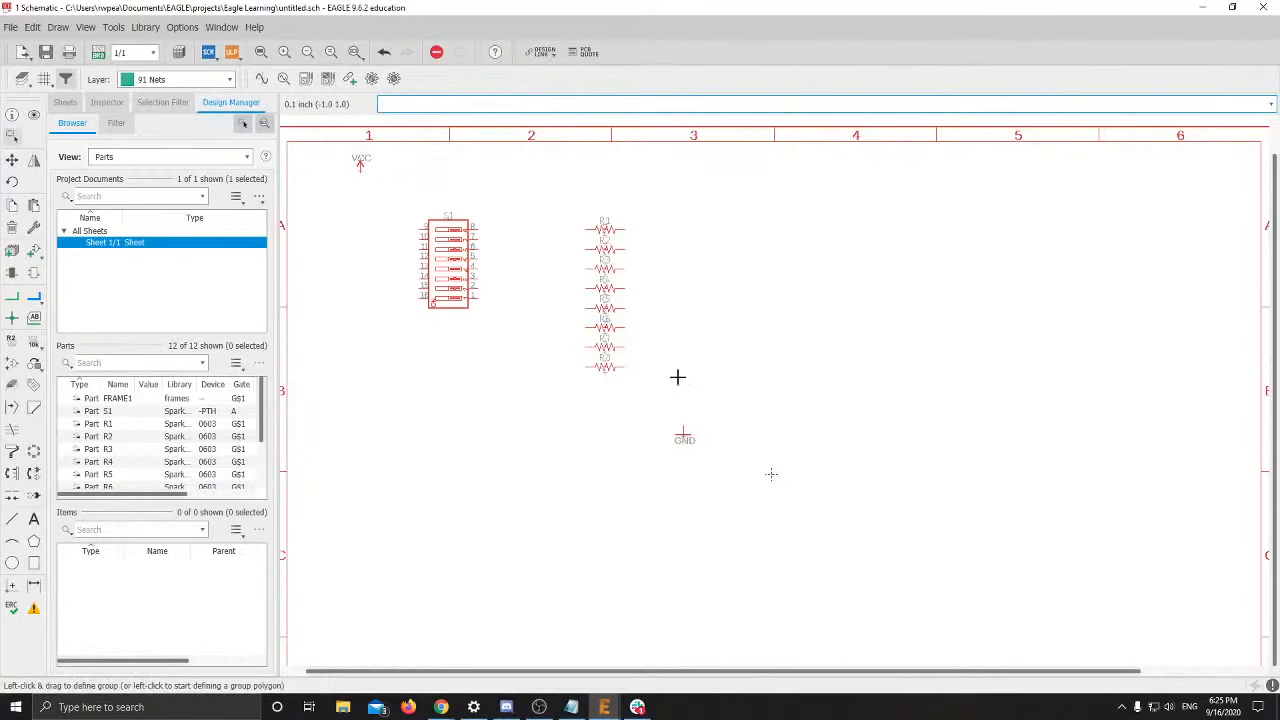
{"action": "middle_click_drag", "start_coordinate": [663, 337], "coordinate": [700, 337]}
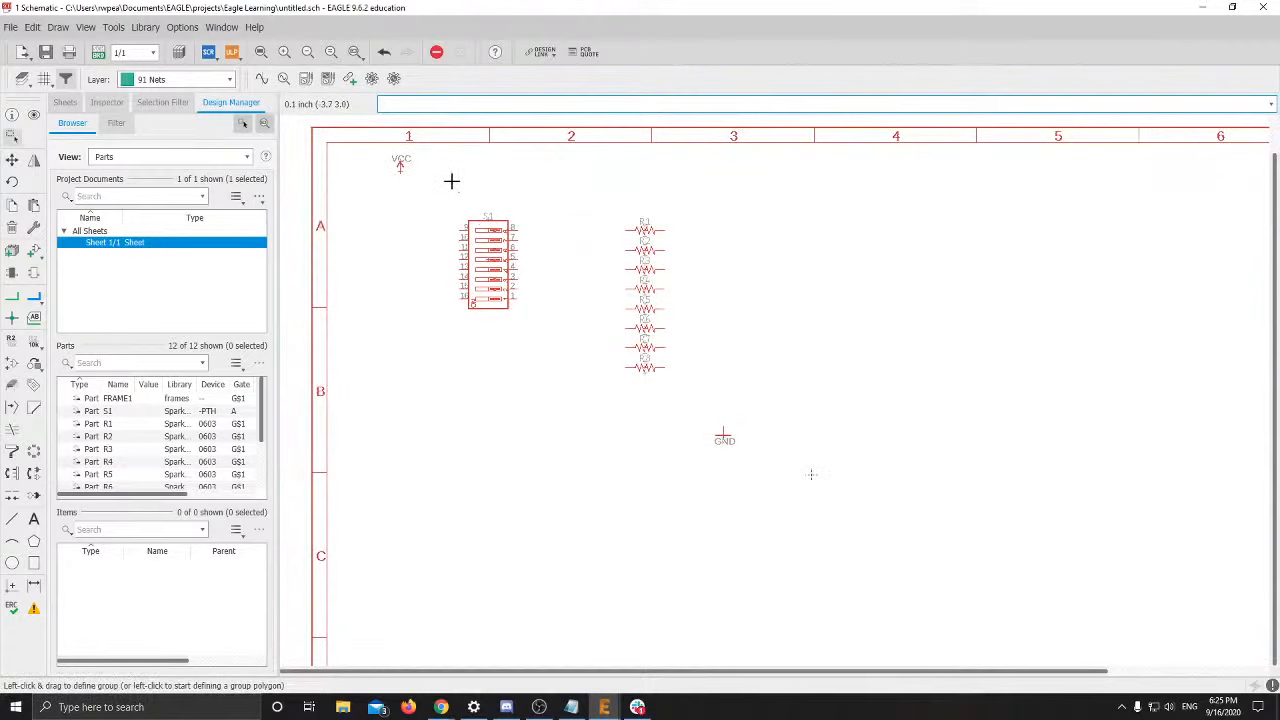
{"action": "scroll", "coordinate": [451, 180], "scroll_direction": "up", "scroll_amount": 1}
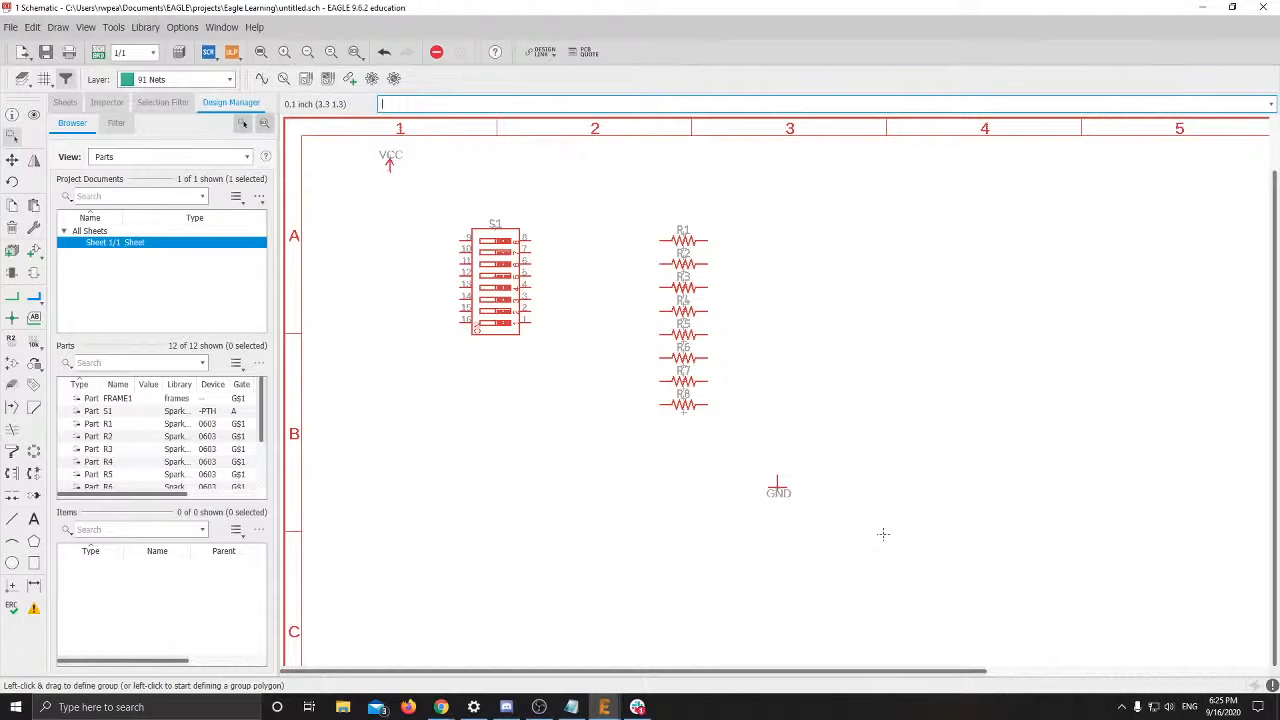
Show tutorial slide 10 on connecting components with nets
{"action": "key", "text": "alt+Tab"}
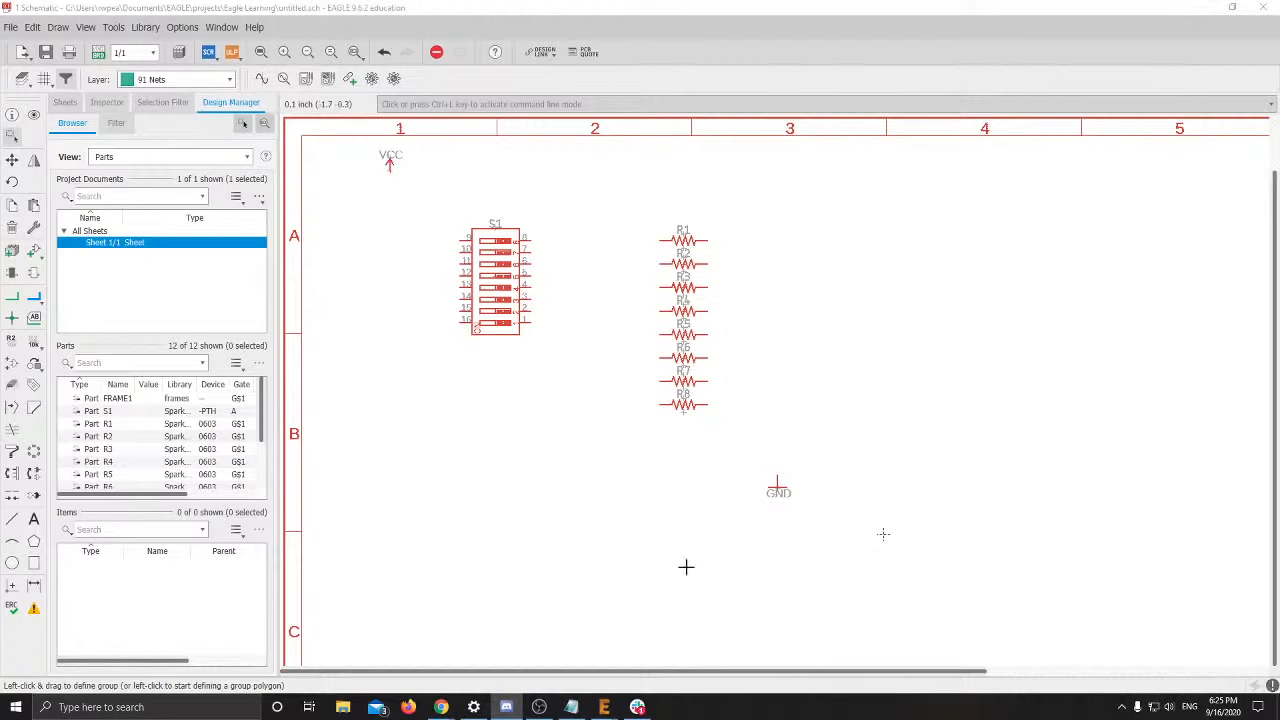
{"action": "mouse_move", "coordinate": [441, 707]}
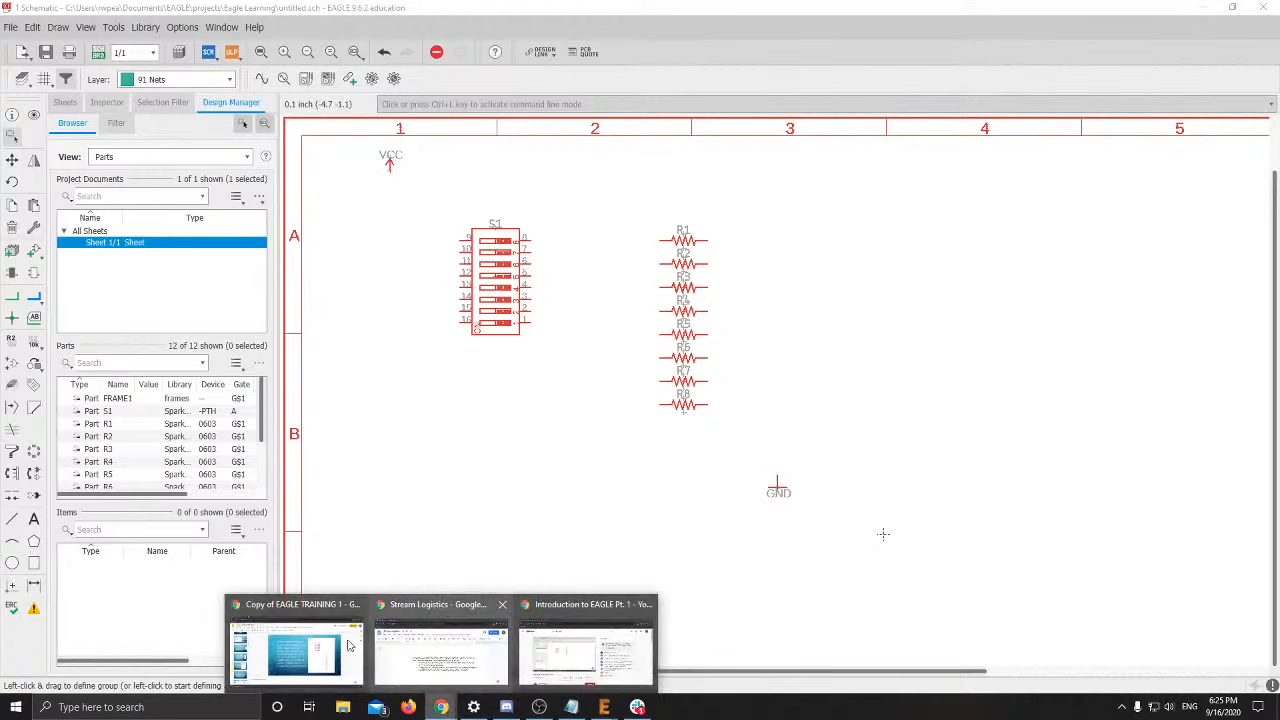
{"action": "left_click", "coordinate": [280, 636]}
{"action": "scroll", "coordinate": [84, 509], "scroll_direction": "down", "scroll_amount": 1}
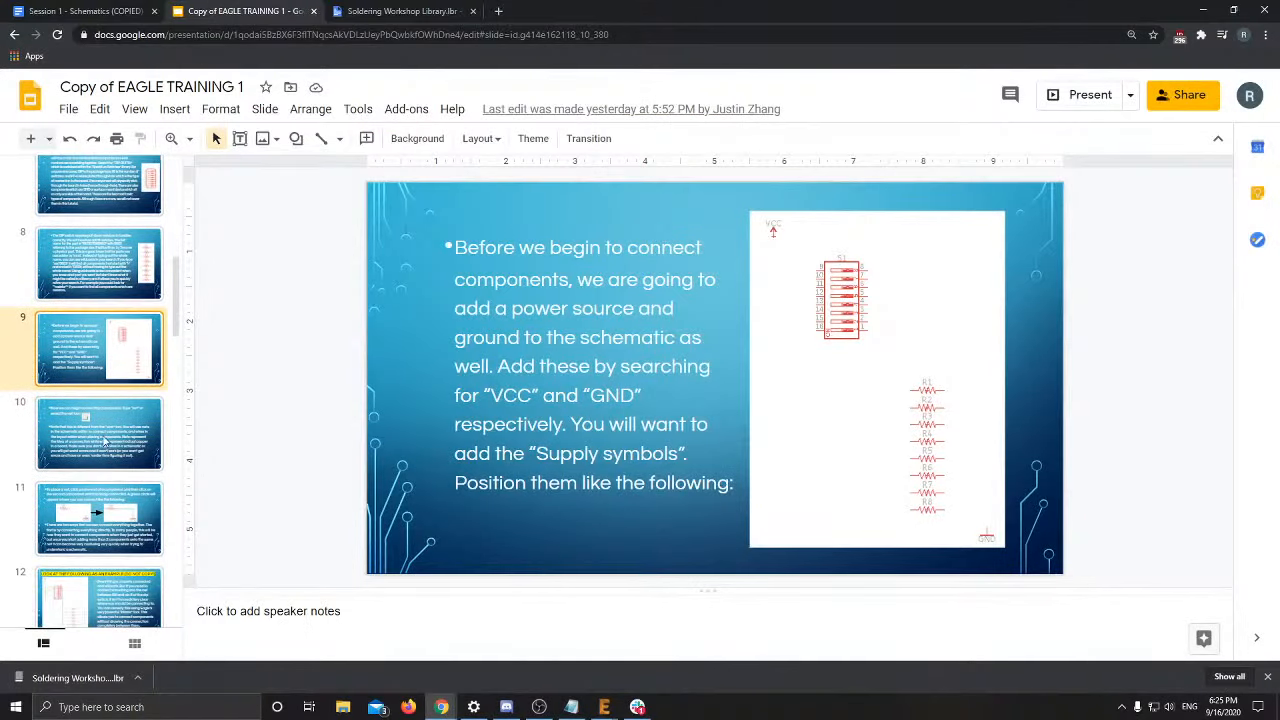
{"action": "left_click", "coordinate": [107, 440]}
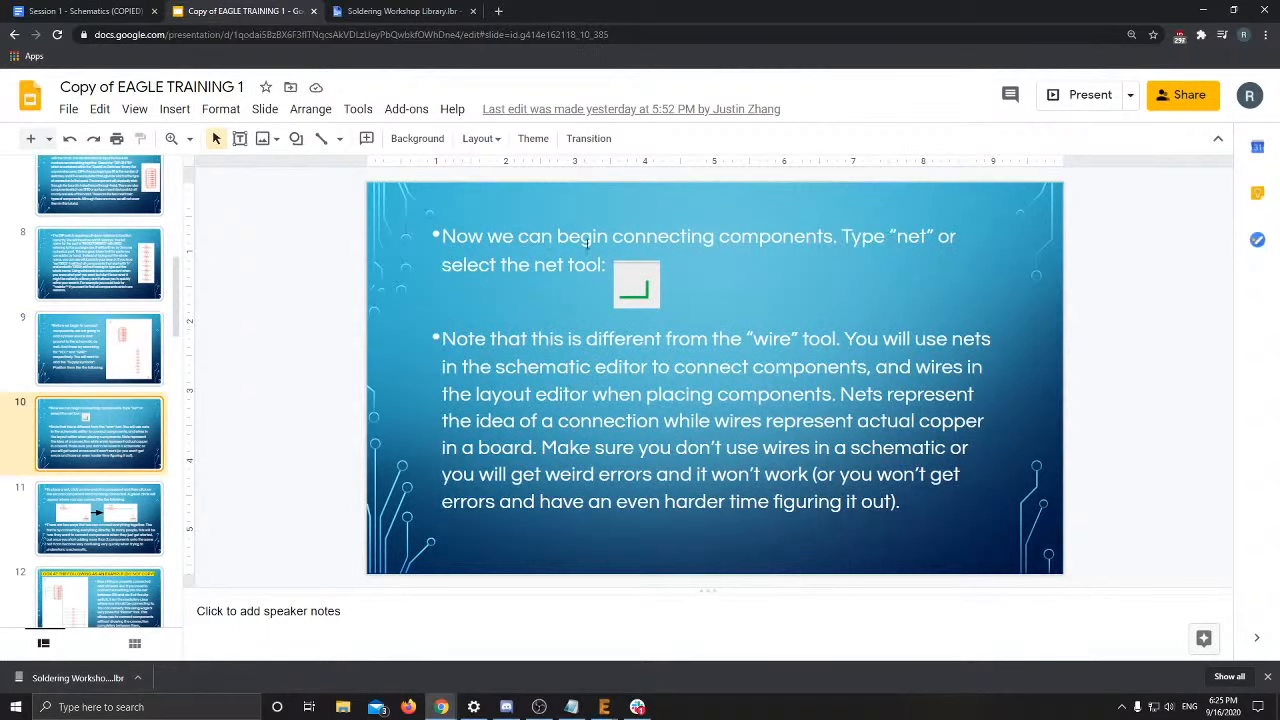
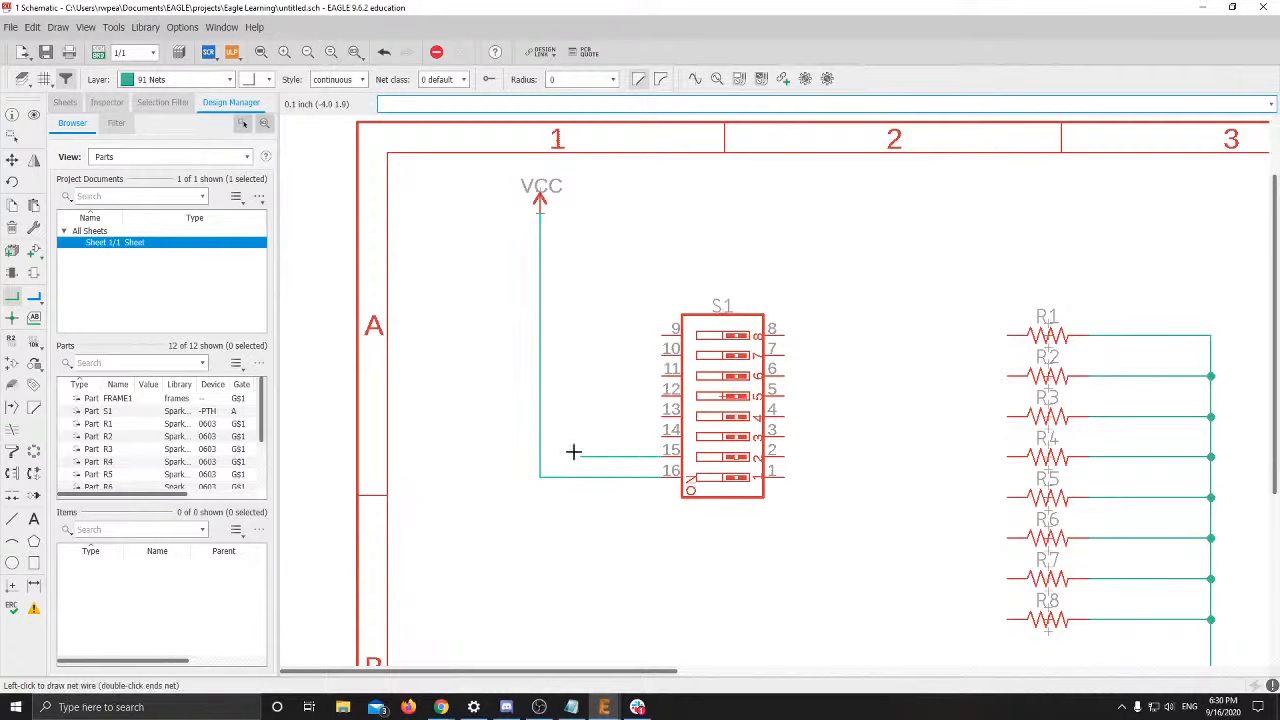
Wire S1 pins 15, 14, 13 and 12 left onto the vertical VCC net
{"action": "left_click", "coordinate": [540, 457]}
{"action": "left_click", "coordinate": [660, 436]}
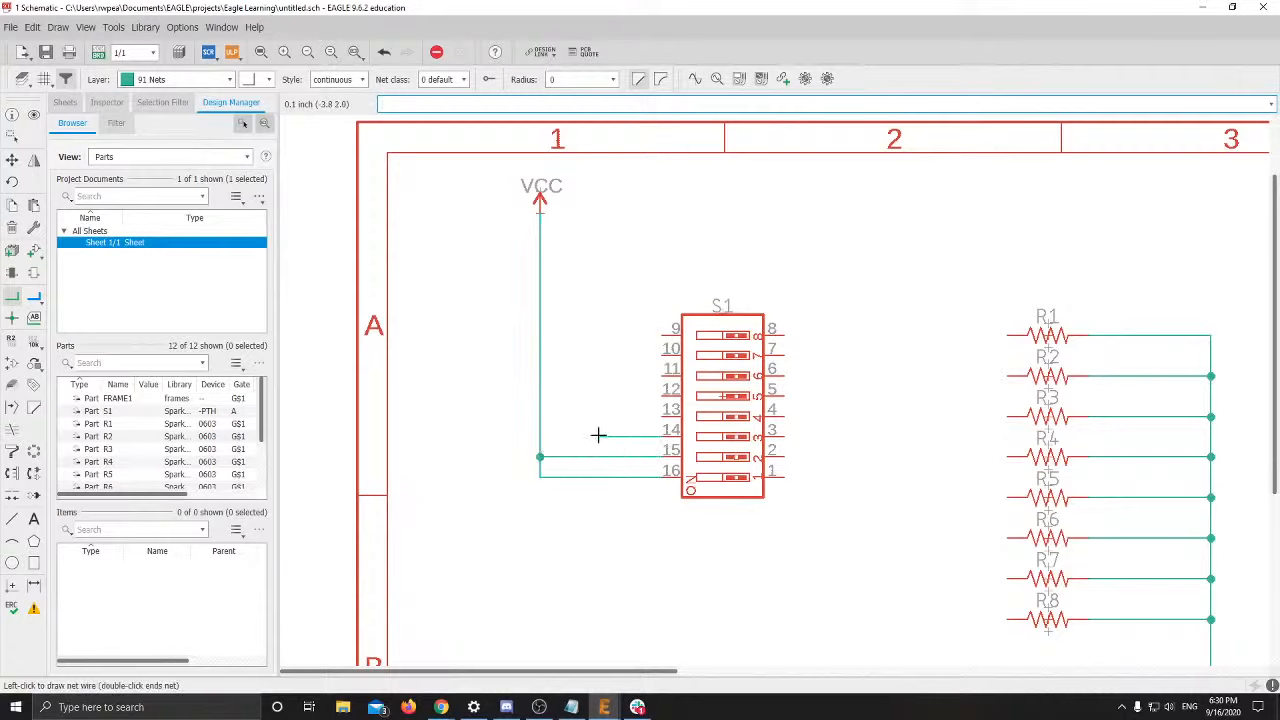
{"action": "left_click", "coordinate": [540, 436]}
{"action": "left_click", "coordinate": [660, 416]}
{"action": "left_click", "coordinate": [540, 416]}
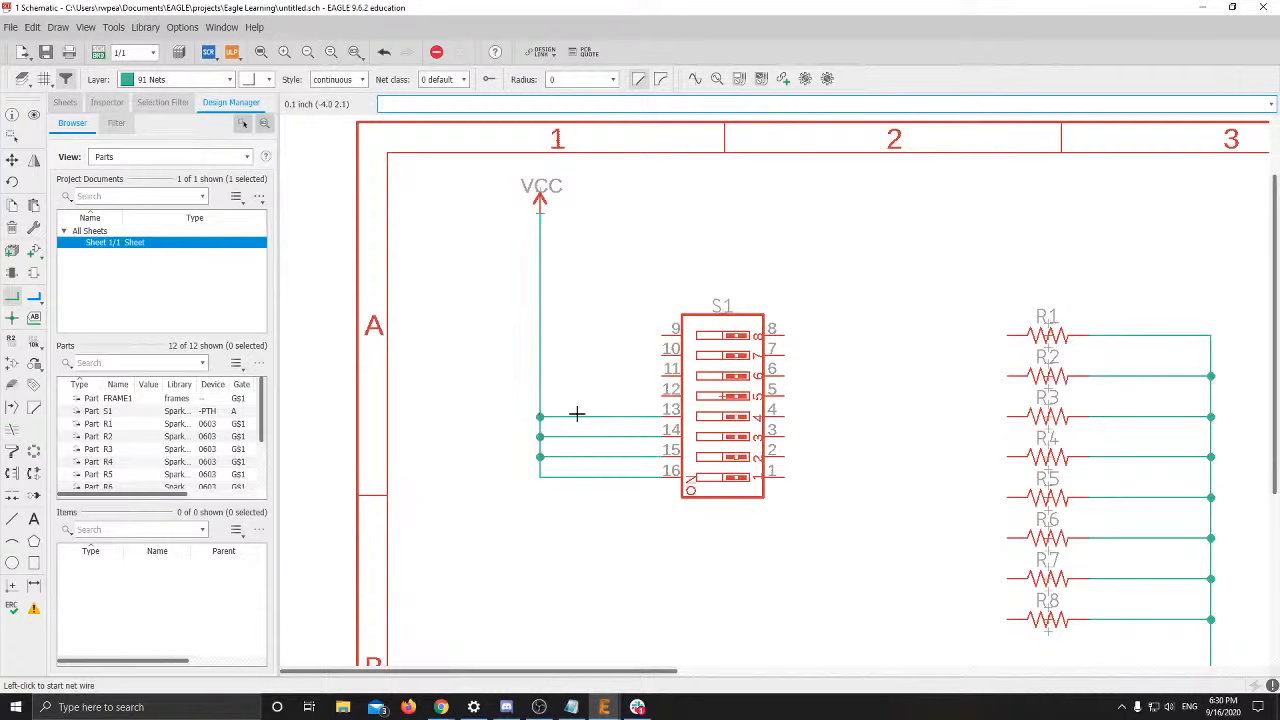
{"action": "left_click", "coordinate": [660, 396]}
{"action": "left_click", "coordinate": [540, 396]}
Wire S1 pins 11, 10 and 9 onto the VCC net and recentre the schematic
{"action": "left_click", "coordinate": [660, 376]}
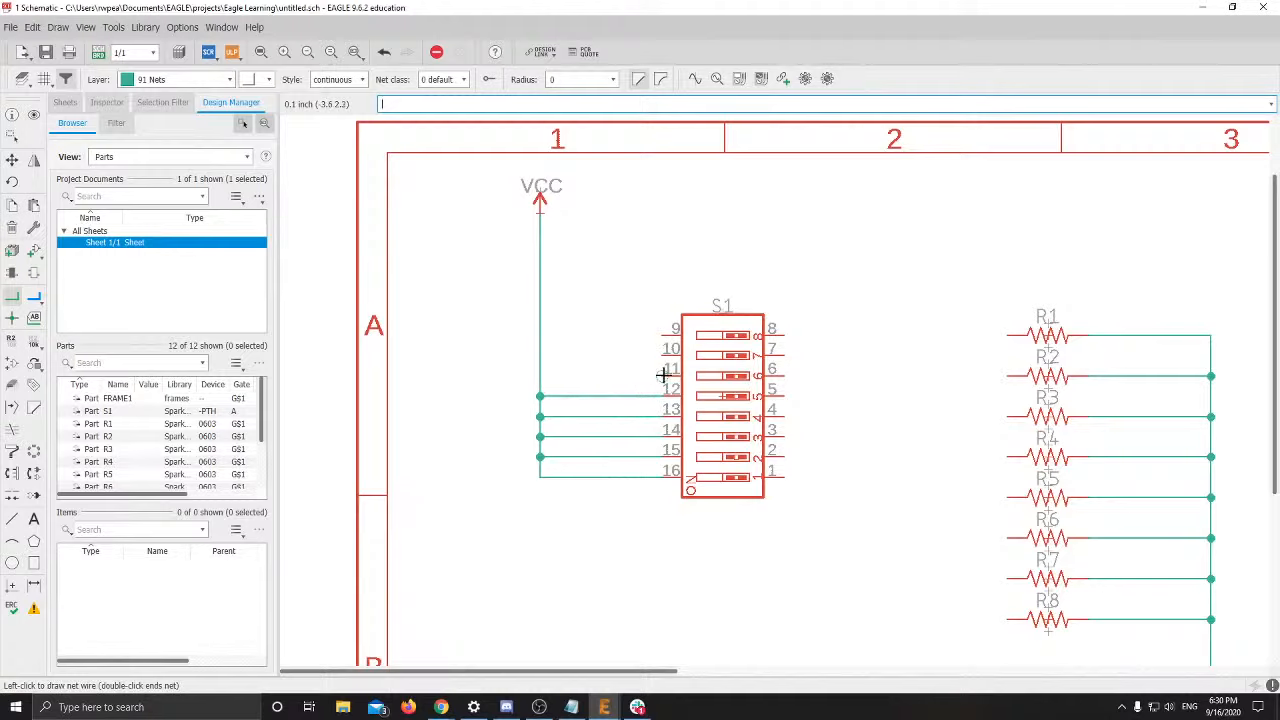
{"action": "left_click", "coordinate": [540, 376]}
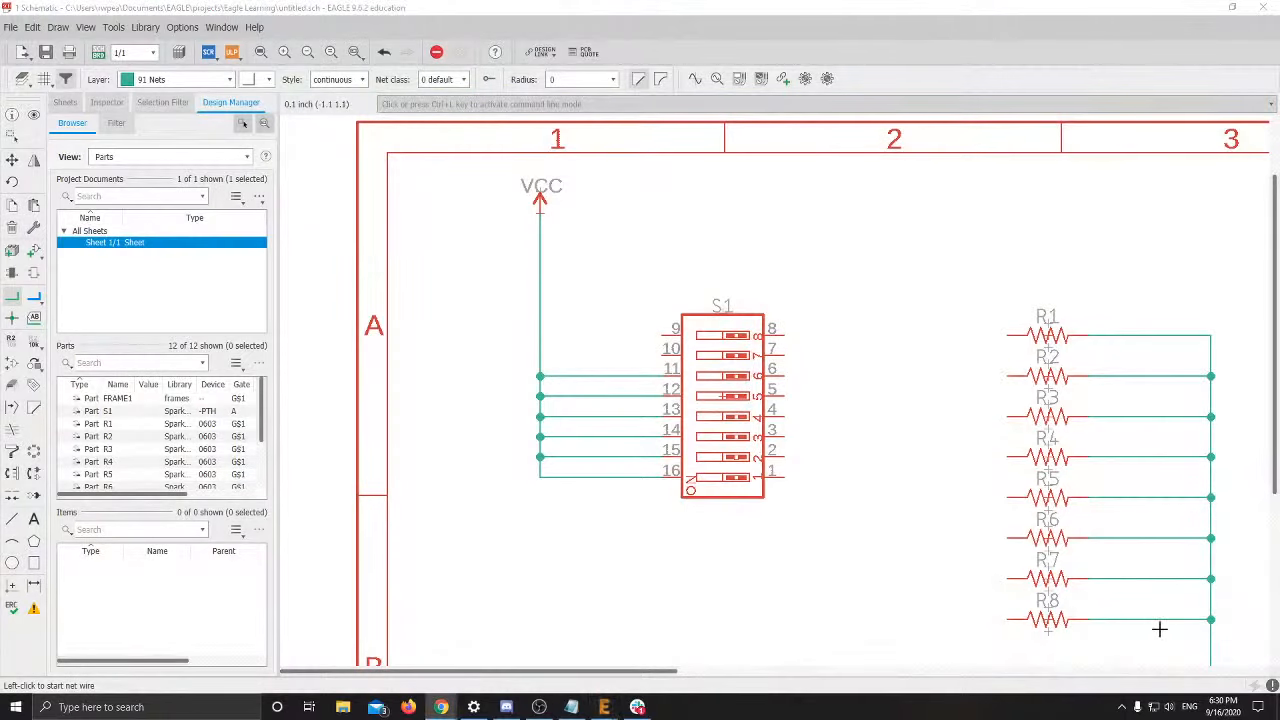
{"action": "left_click", "coordinate": [666, 354]}
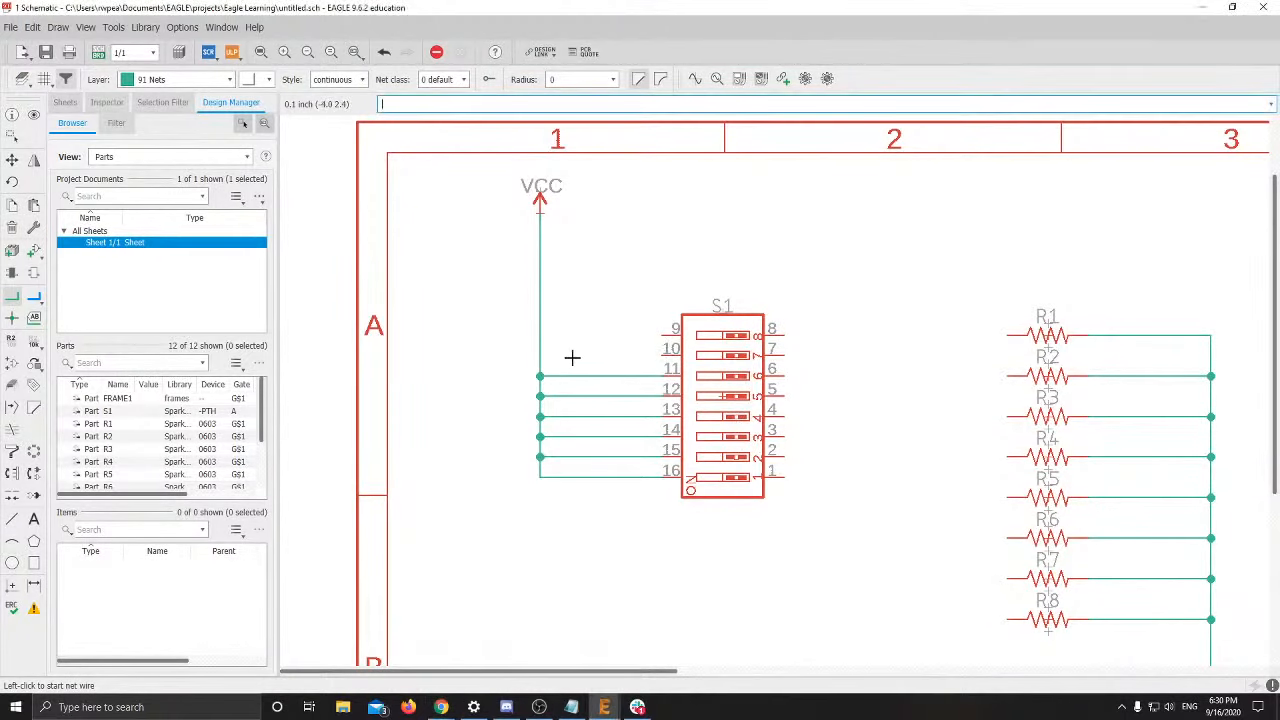
{"action": "left_click", "coordinate": [668, 350]}
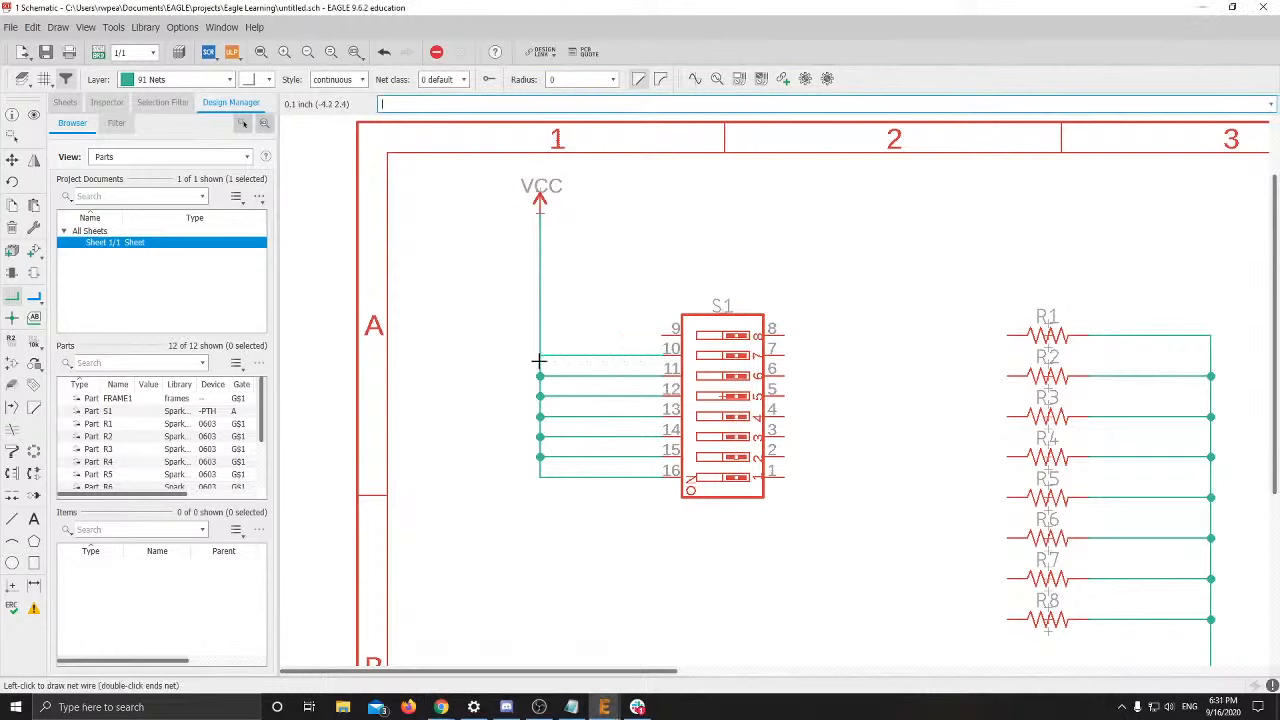
{"action": "left_click", "coordinate": [540, 355]}
{"action": "left_click", "coordinate": [666, 330]}
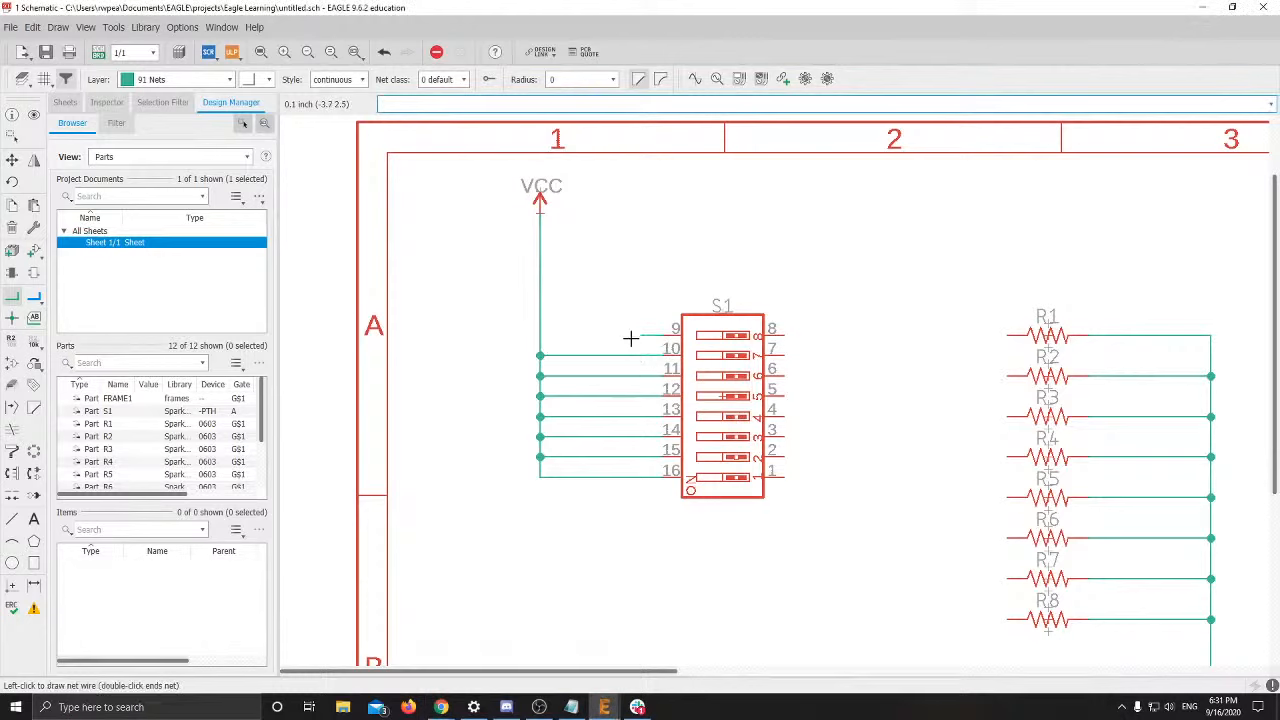
{"action": "left_click", "coordinate": [541, 336]}
{"action": "middle_click_drag", "start_coordinate": [860, 429], "coordinate": [711, 291]}
Draw short unconnected net stubs on S1 pins 8, 7, 6, 4, 3, 2 and 1
{"action": "scroll", "coordinate": [796, 391], "scroll_direction": "down", "scroll_amount": 1}
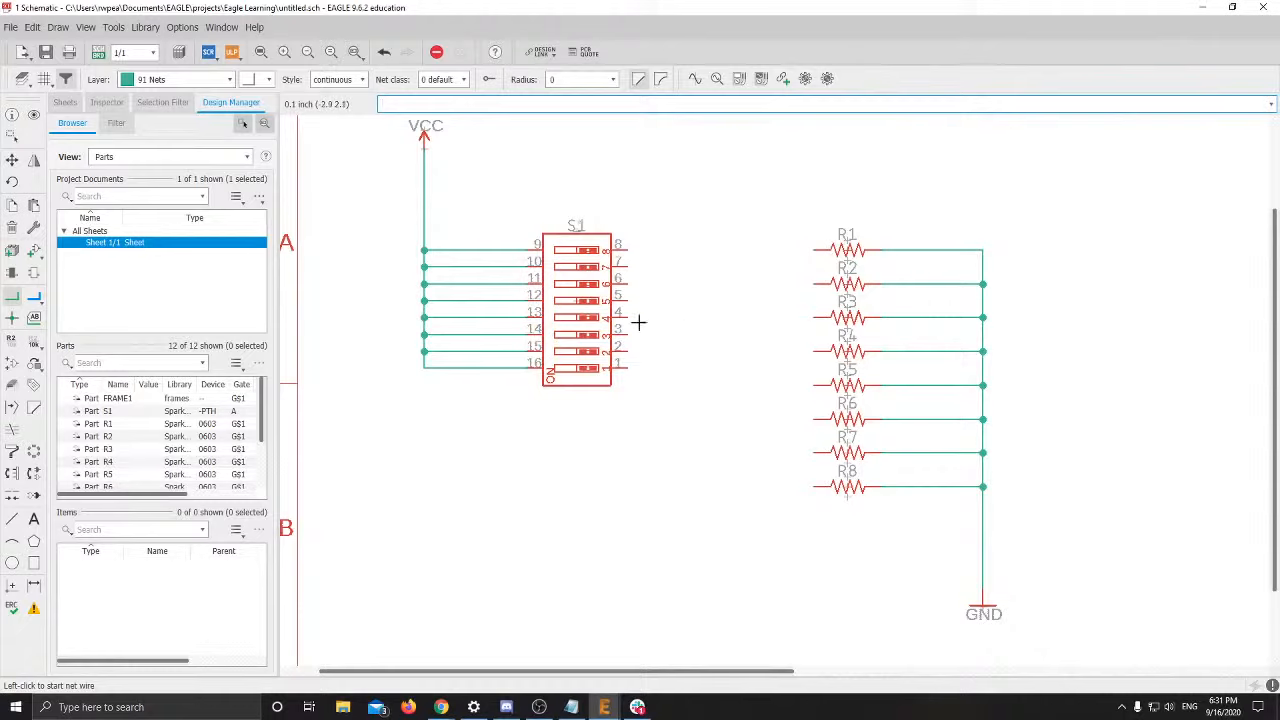
{"action": "left_click", "coordinate": [621, 246]}
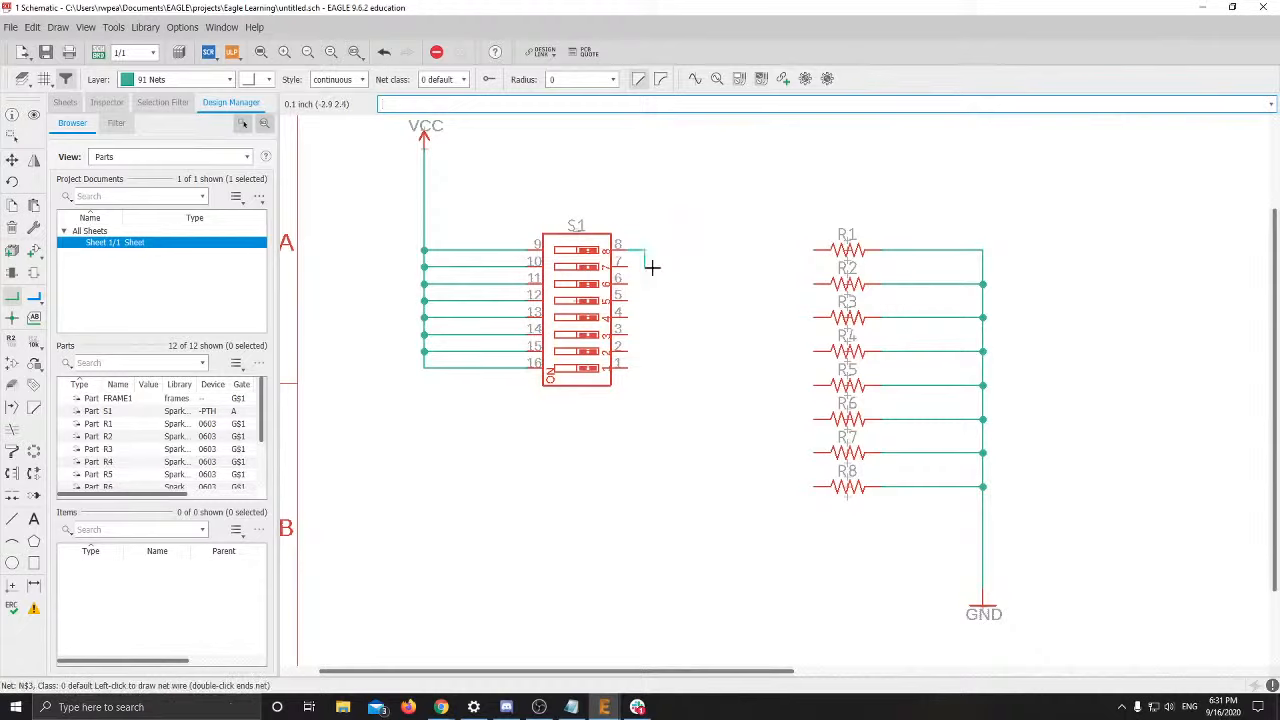
{"action": "double_click", "coordinate": [645, 247]}
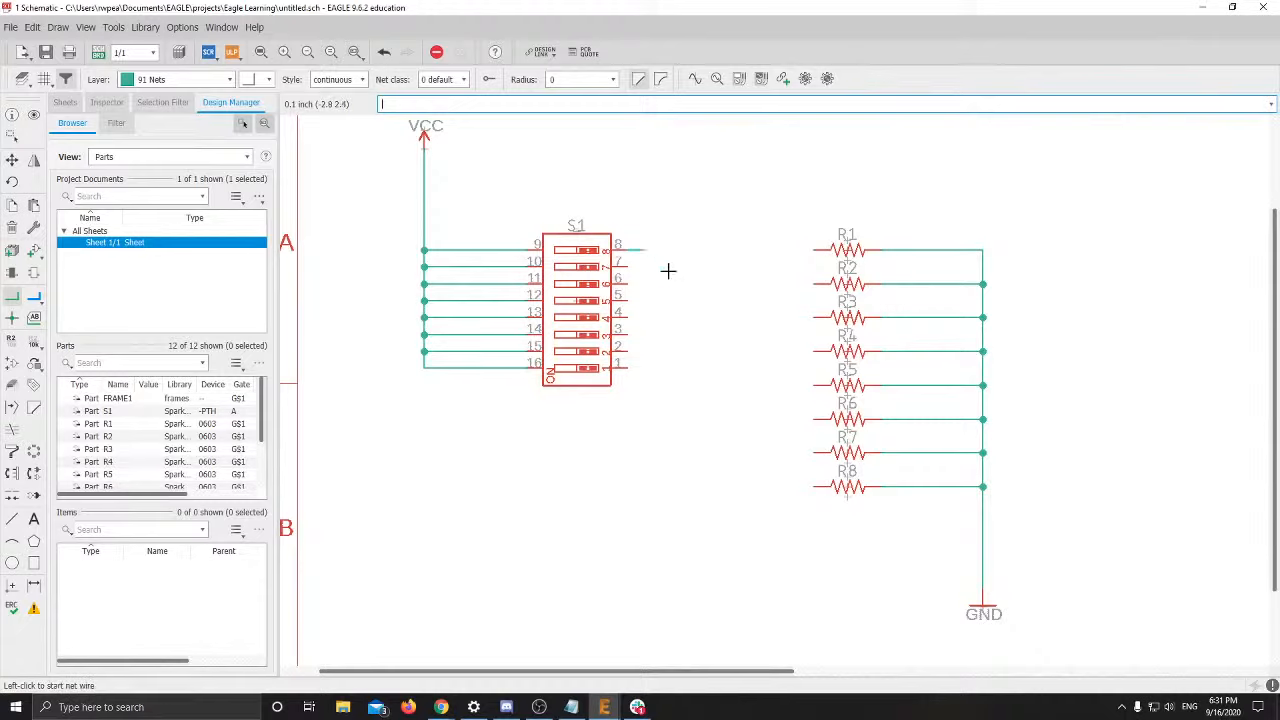
{"action": "left_click", "coordinate": [624, 265]}
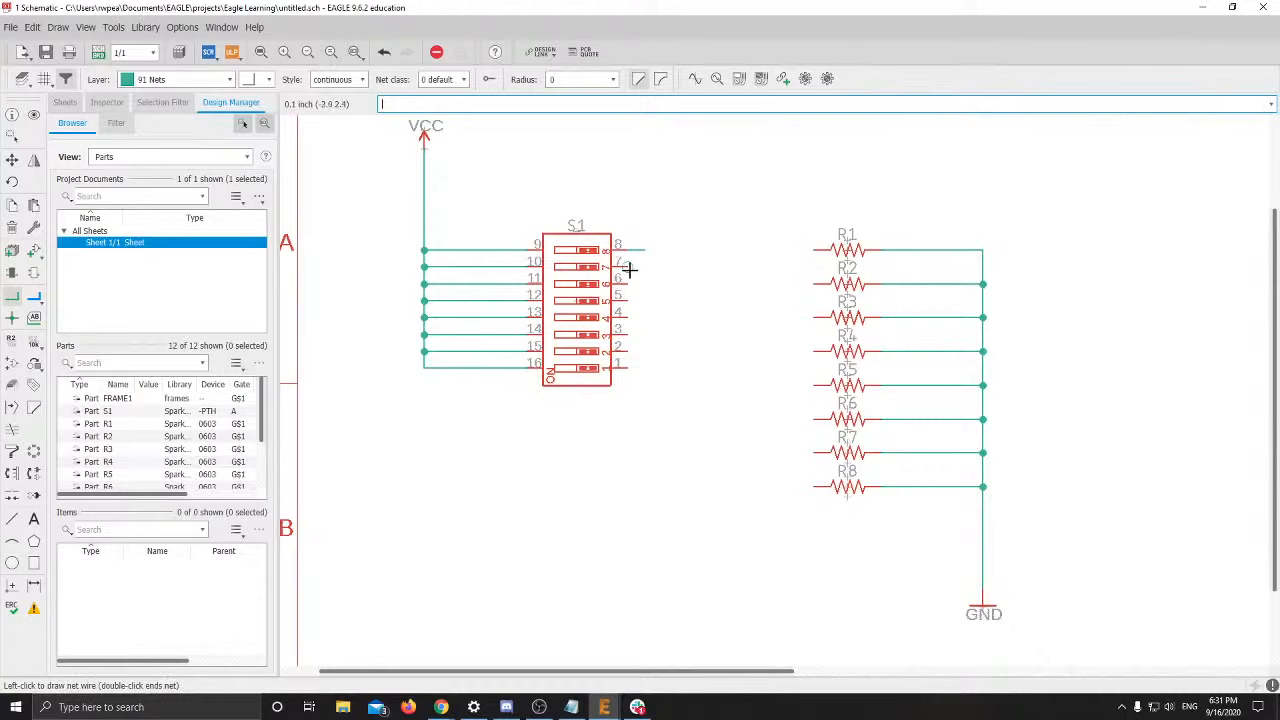
{"action": "double_click", "coordinate": [645, 266]}
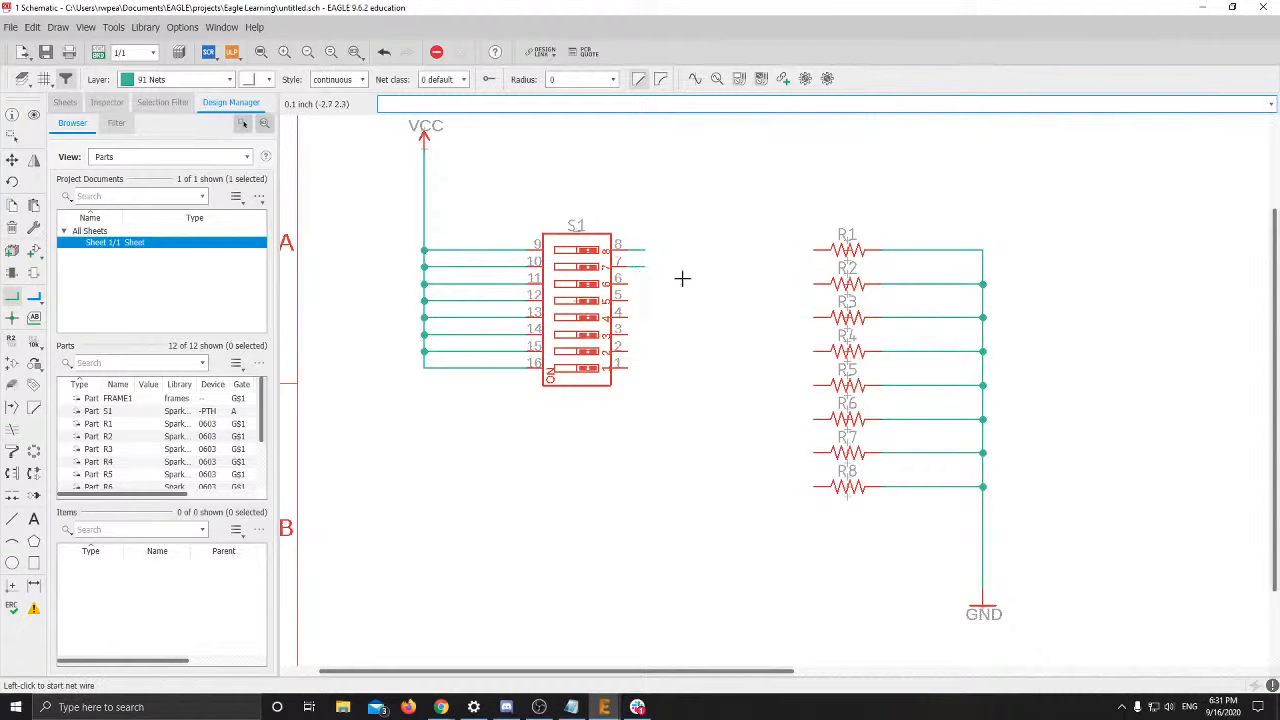
{"action": "left_click", "coordinate": [624, 283]}
{"action": "double_click", "coordinate": [645, 283]}
{"action": "left_click", "coordinate": [624, 317]}
{"action": "double_click", "coordinate": [644, 314]}
{"action": "left_click", "coordinate": [628, 335]}
{"action": "double_click", "coordinate": [643, 337]}
{"action": "left_click", "coordinate": [626, 351]}
{"action": "double_click", "coordinate": [645, 351]}
{"action": "left_click", "coordinate": [626, 367]}
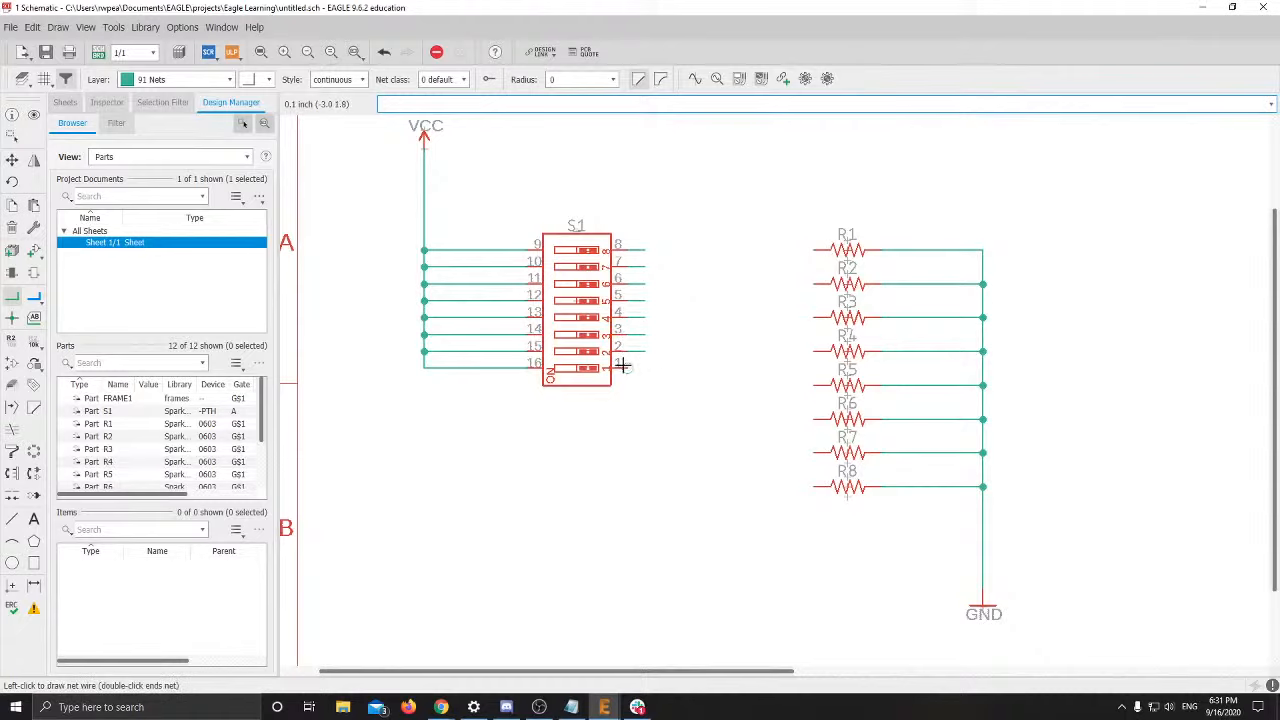
{"action": "double_click", "coordinate": [645, 368]}
Draw short net stubs from the left ends of resistors R1 through R8
{"action": "left_click", "coordinate": [811, 250]}
{"action": "double_click", "coordinate": [795, 250]}
{"action": "left_click", "coordinate": [814, 284]}
{"action": "double_click", "coordinate": [796, 284]}
{"action": "left_click", "coordinate": [814, 318]}
{"action": "double_click", "coordinate": [797, 320]}
{"action": "left_click", "coordinate": [814, 351]}
{"action": "double_click", "coordinate": [792, 351]}
{"action": "left_click", "coordinate": [814, 385]}
{"action": "double_click", "coordinate": [797, 385]}
{"action": "left_click", "coordinate": [814, 419]}
{"action": "double_click", "coordinate": [797, 419]}
{"action": "left_click", "coordinate": [814, 453]}
{"action": "double_click", "coordinate": [795, 453]}
{"action": "left_click", "coordinate": [814, 487]}
{"action": "double_click", "coordinate": [797, 487]}
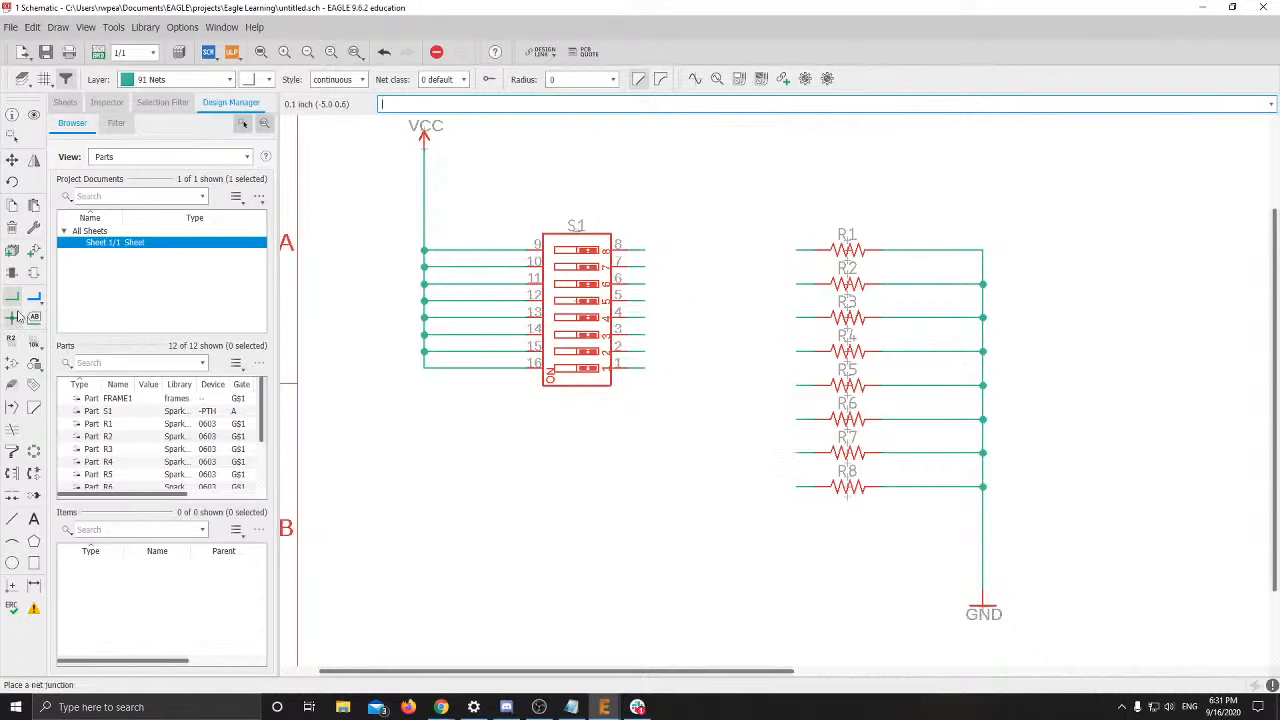
With the Name tool, label the stubs on S1 pins 8–5 as N$3 to N$6
{"action": "left_click", "coordinate": [34, 317]}
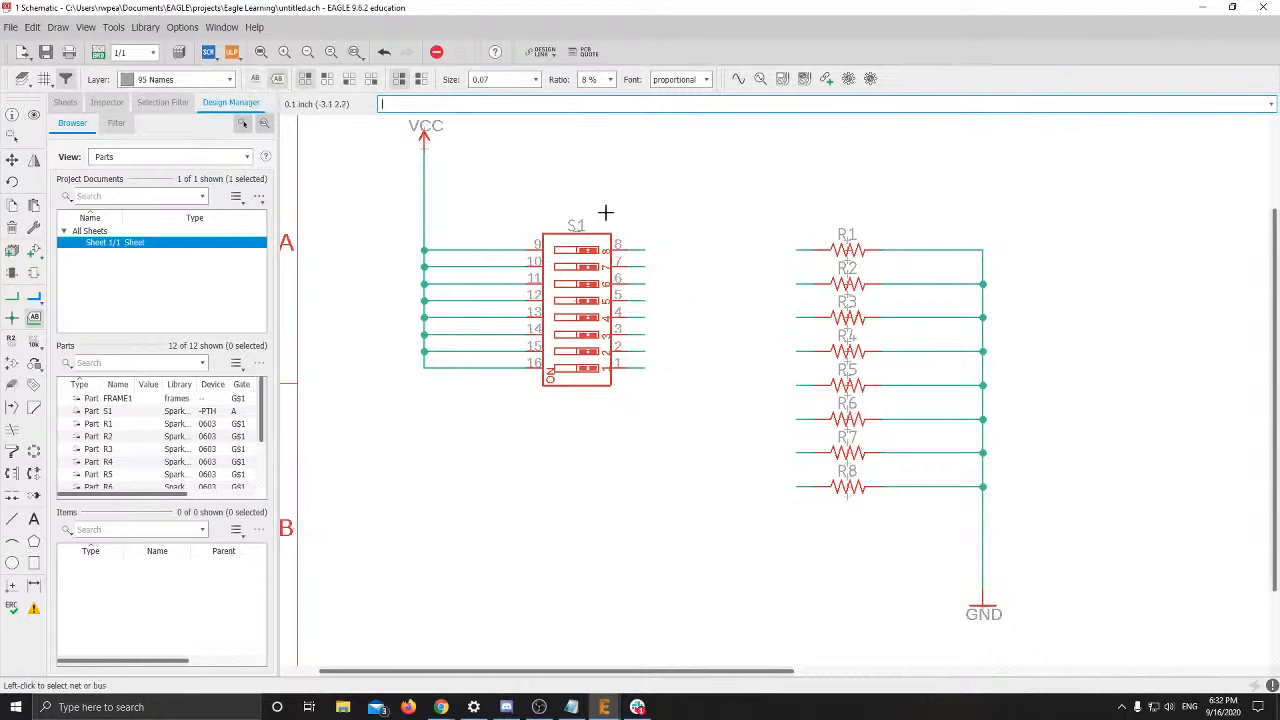
{"action": "left_click", "coordinate": [644, 246]}
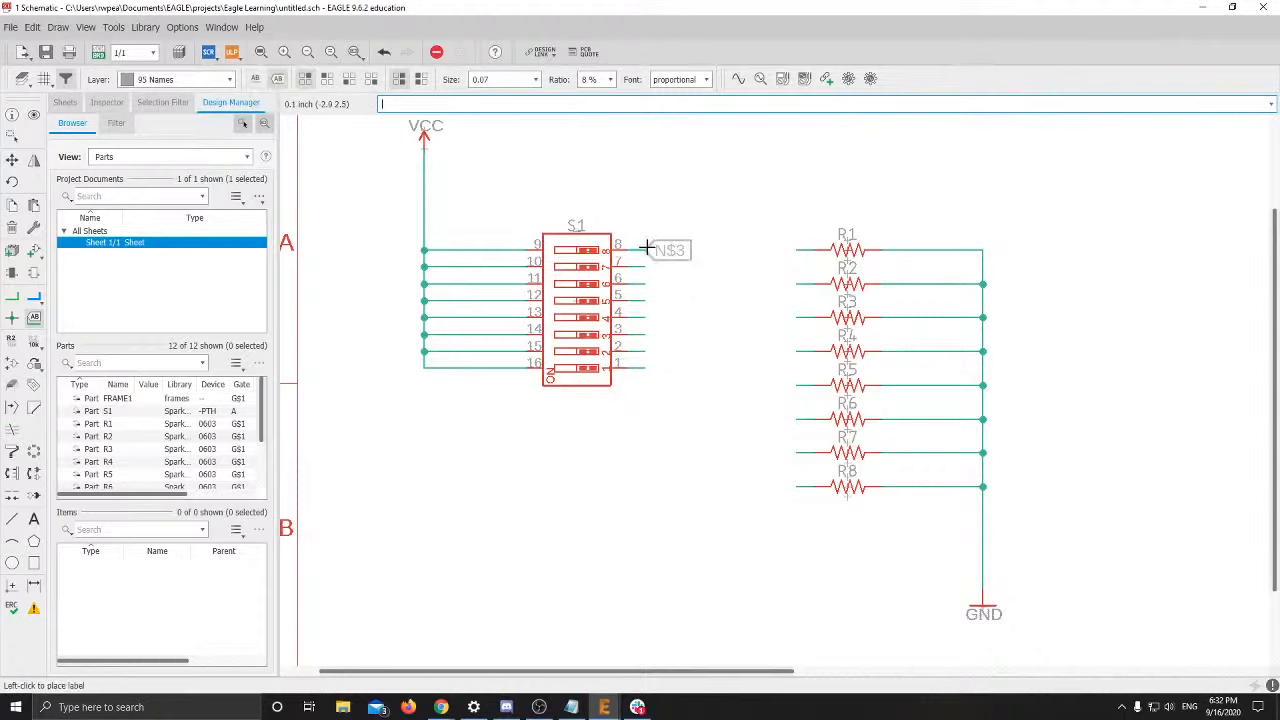
{"action": "left_click", "coordinate": [648, 249]}
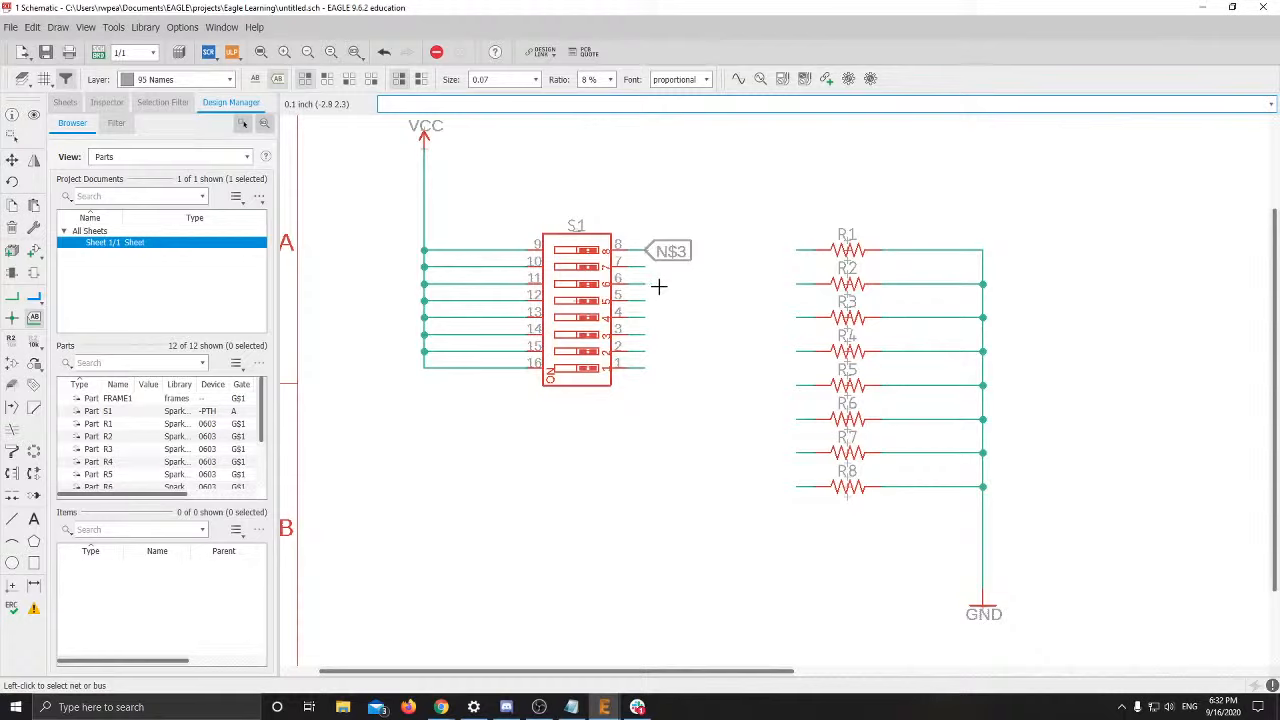
{"action": "left_click", "coordinate": [645, 263]}
{"action": "left_click", "coordinate": [648, 266]}
{"action": "left_click", "coordinate": [648, 285]}
{"action": "left_click", "coordinate": [648, 285]}
{"action": "left_click", "coordinate": [643, 300]}
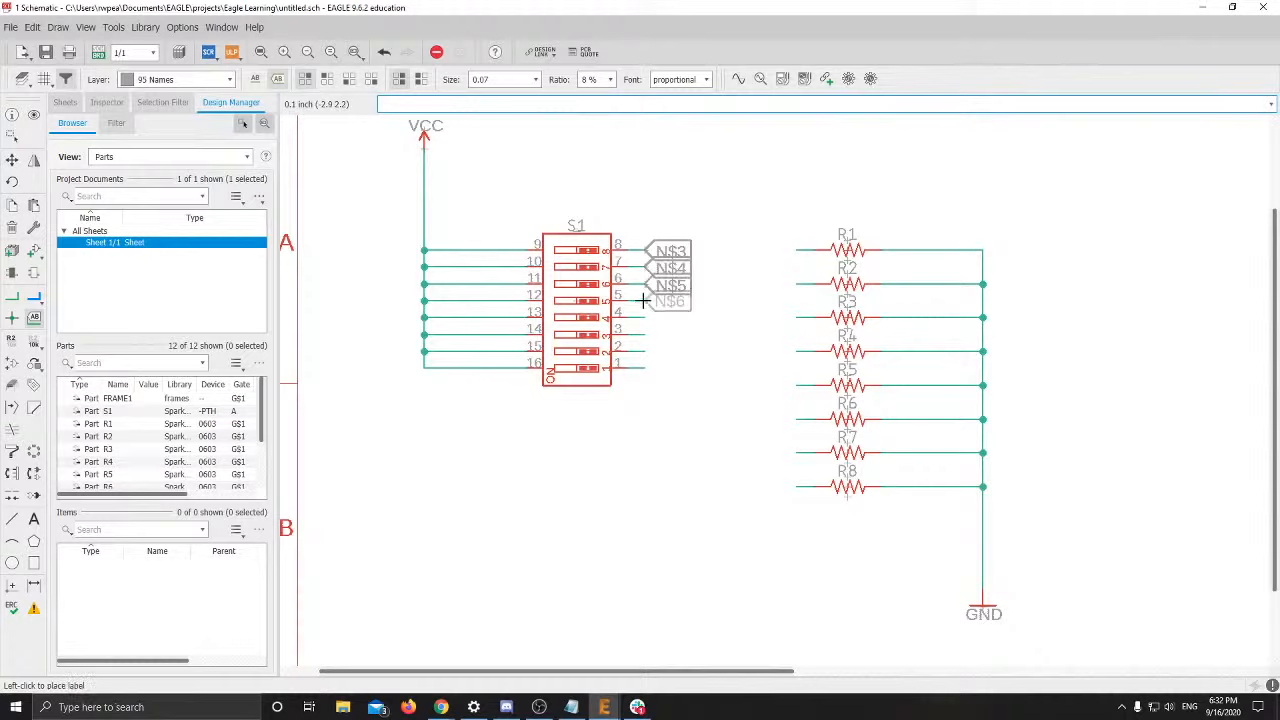
{"action": "left_click", "coordinate": [643, 300]}
Label the stubs on S1 pins 4–1 as N$7, N$8, N$9 and N$10
{"action": "left_click", "coordinate": [648, 317]}
{"action": "left_click", "coordinate": [650, 318]}
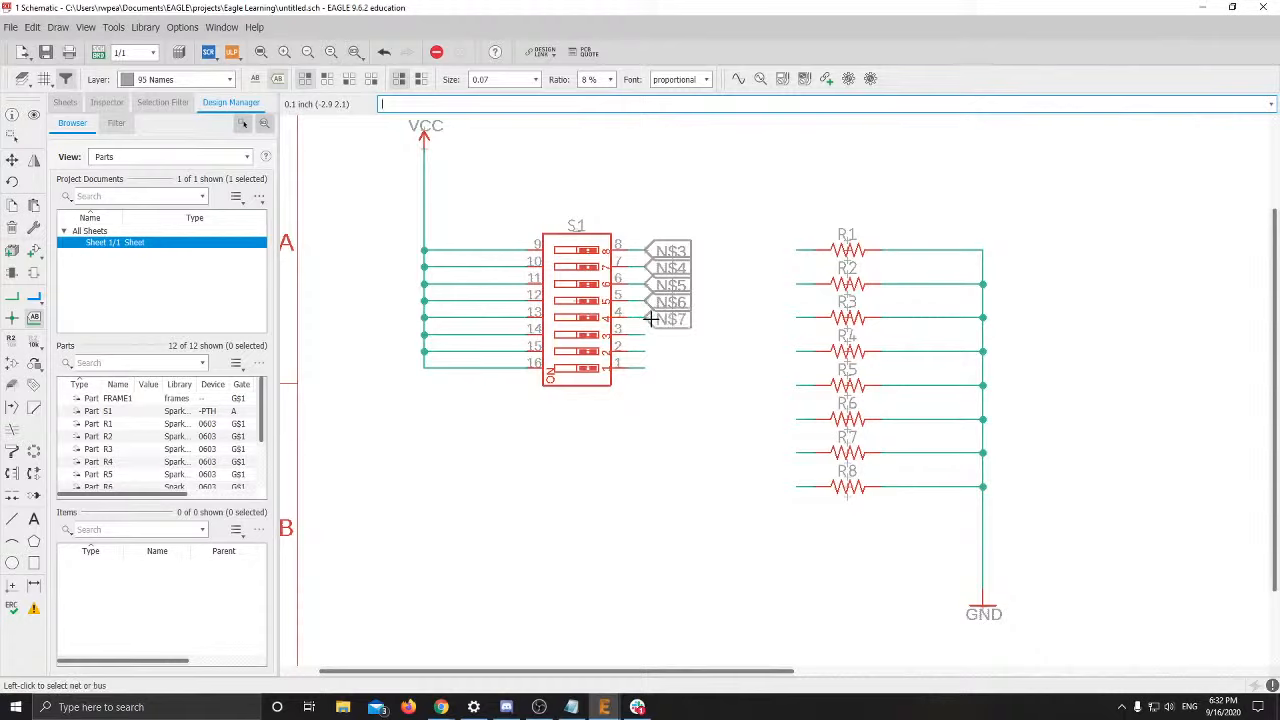
{"action": "left_click", "coordinate": [648, 340]}
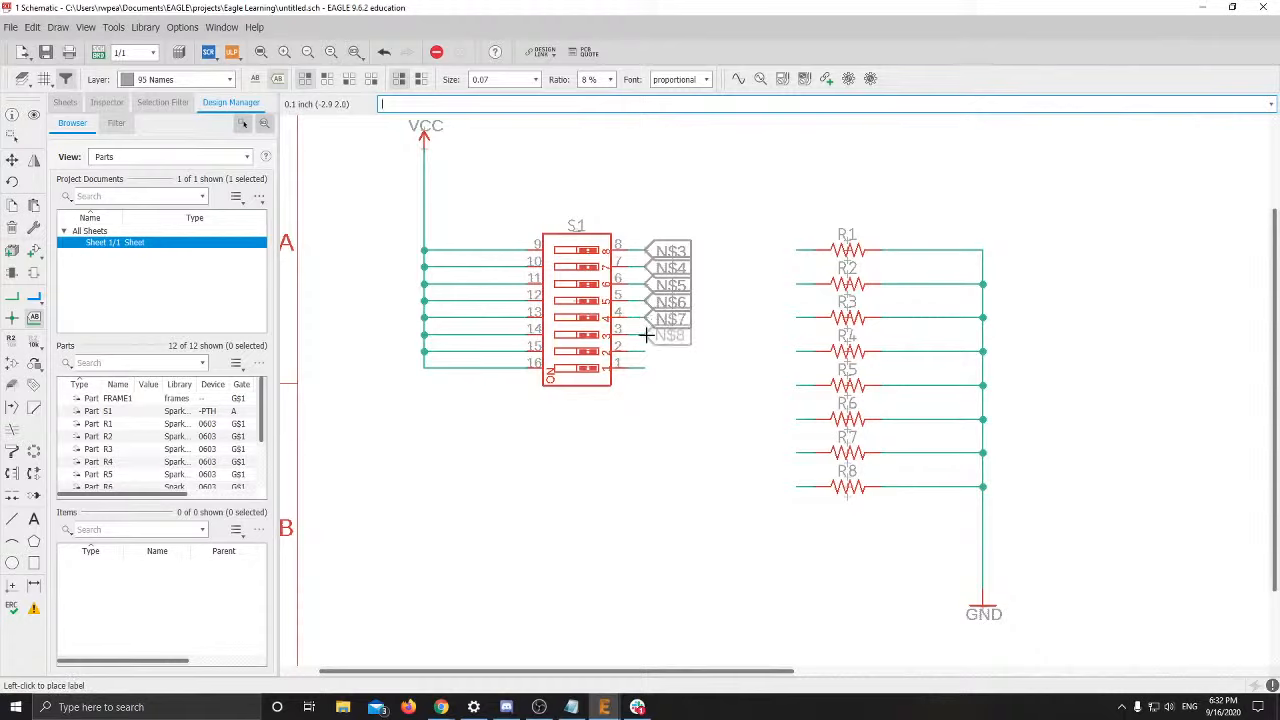
{"action": "left_click", "coordinate": [646, 336]}
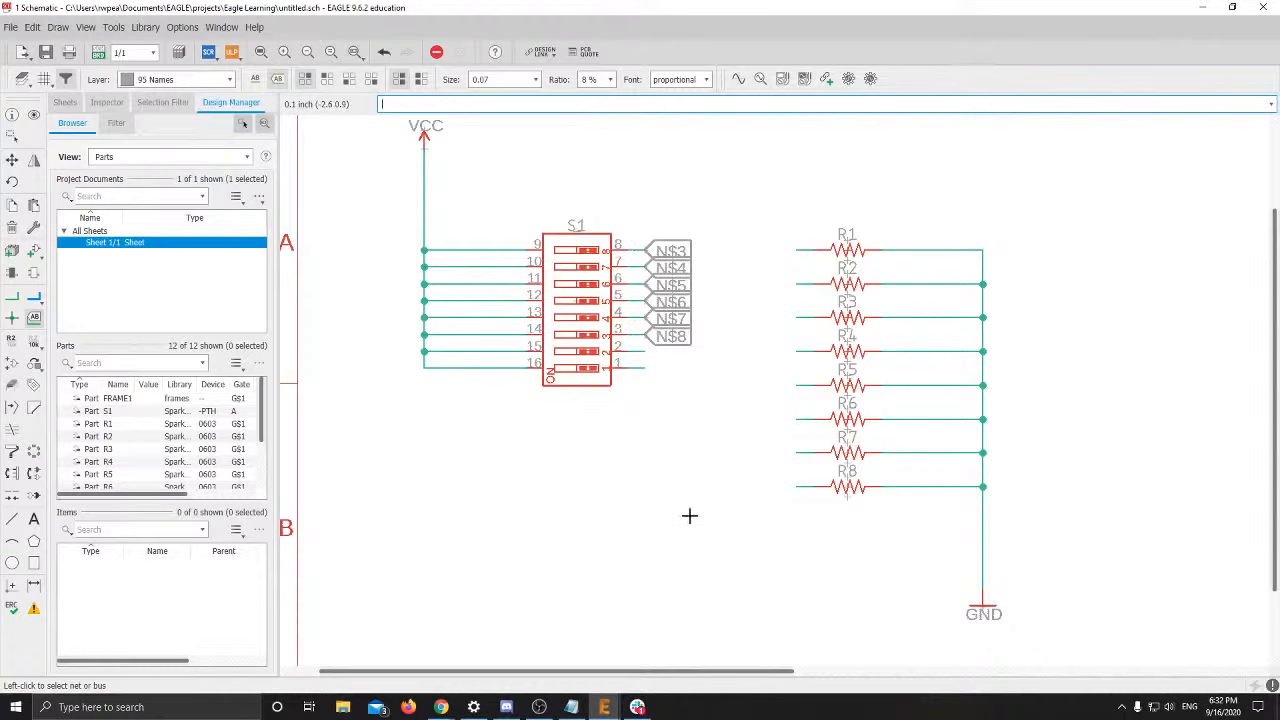
{"action": "left_click", "coordinate": [646, 353]}
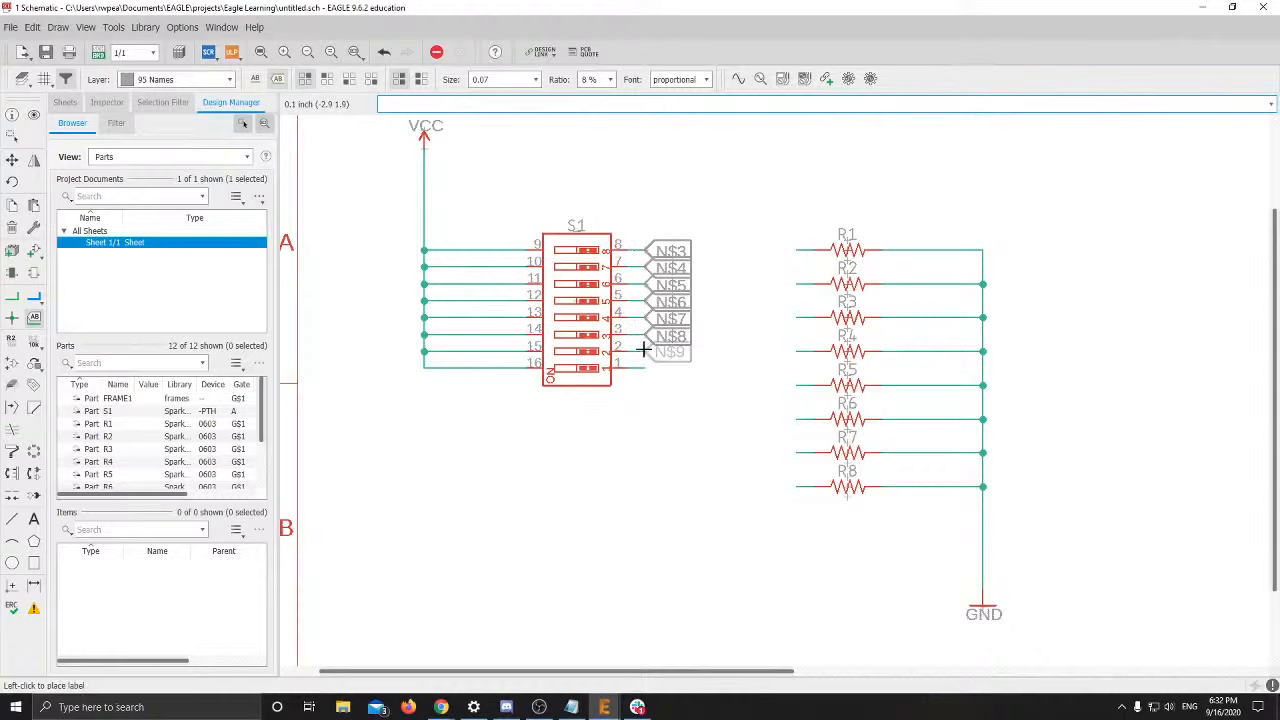
{"action": "left_click", "coordinate": [646, 352]}
{"action": "left_click", "coordinate": [641, 371]}
{"action": "left_click", "coordinate": [646, 369]}
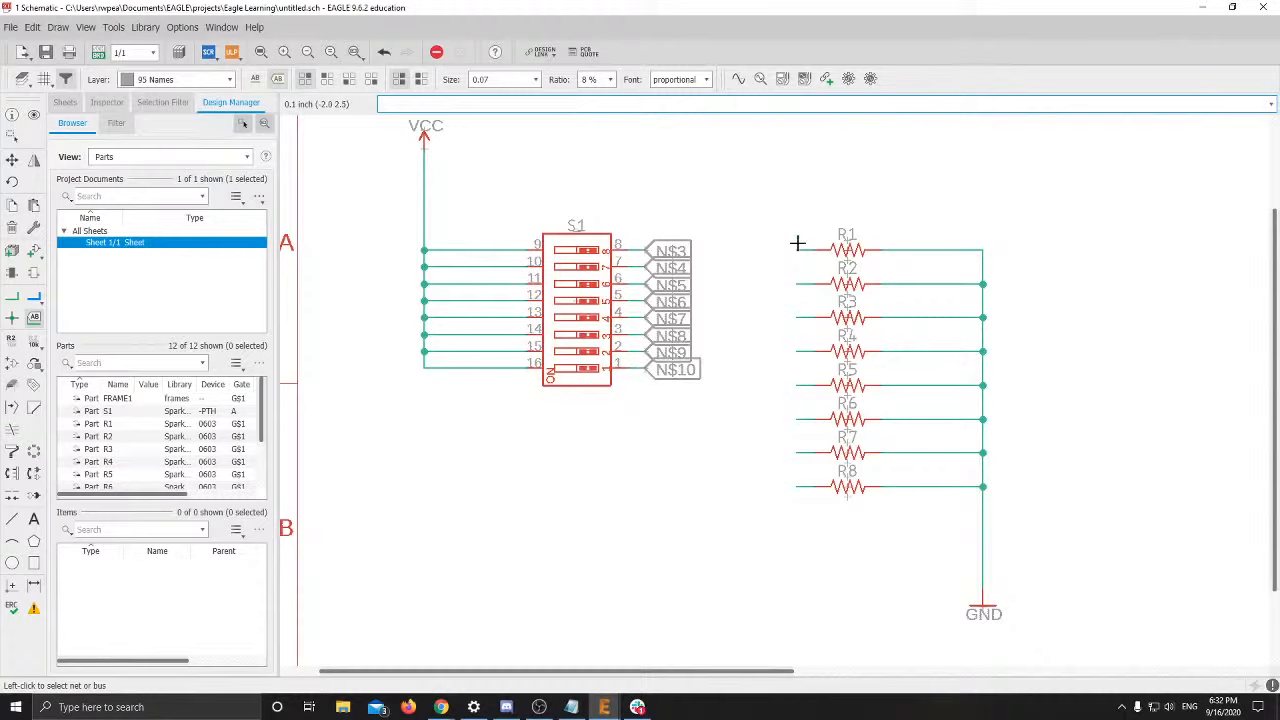
Place left-facing labels N$11 on R1's stub and N$12 on R2's stub
{"action": "left_click", "coordinate": [797, 249]}
{"action": "right_click", "coordinate": [797, 249]}
{"action": "right_click", "coordinate": [797, 249]}
{"action": "left_click", "coordinate": [797, 249]}
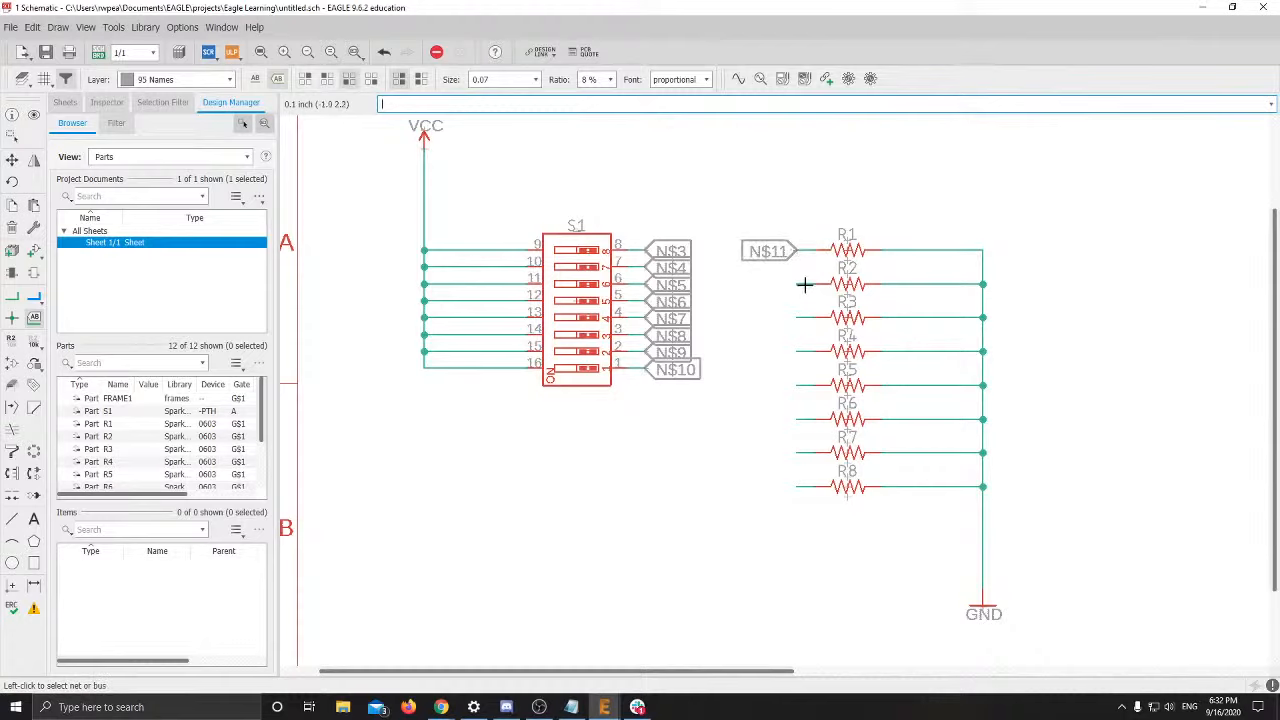
{"action": "left_click", "coordinate": [796, 284]}
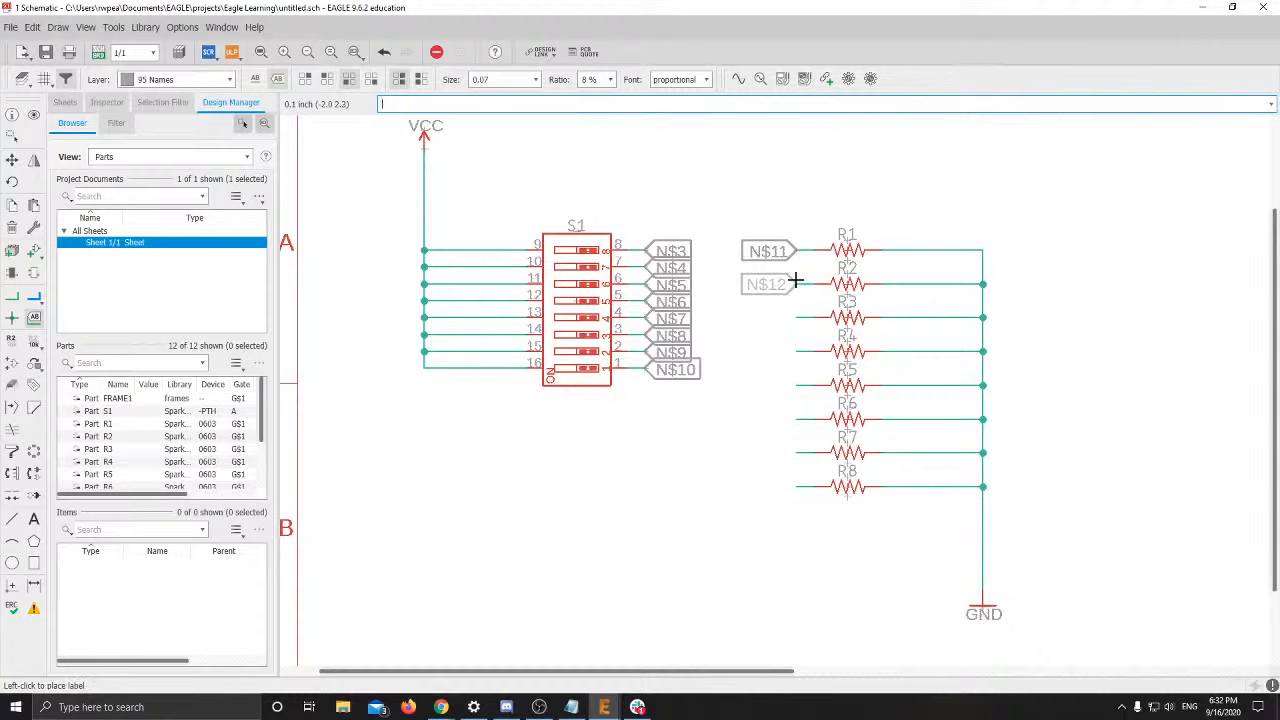
{"action": "right_click", "coordinate": [799, 282]}
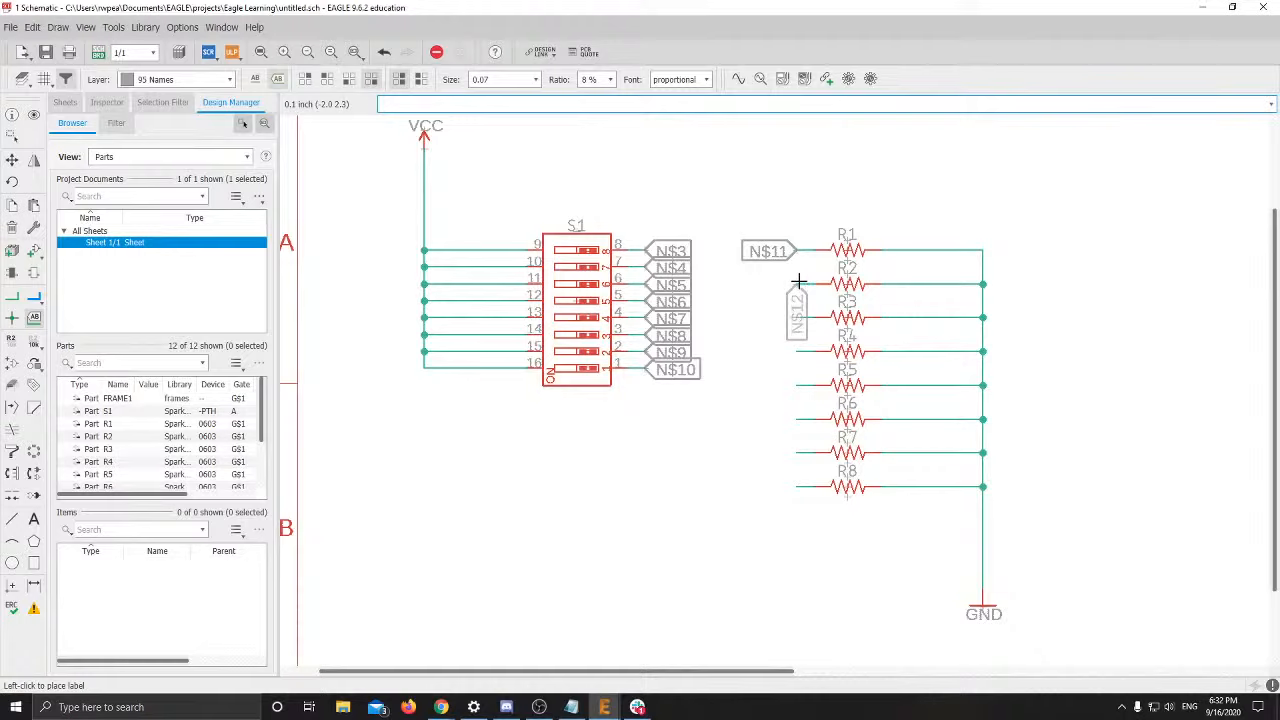
{"action": "right_click", "coordinate": [799, 282]}
{"action": "right_click", "coordinate": [799, 282]}
{"action": "right_click", "coordinate": [799, 282]}
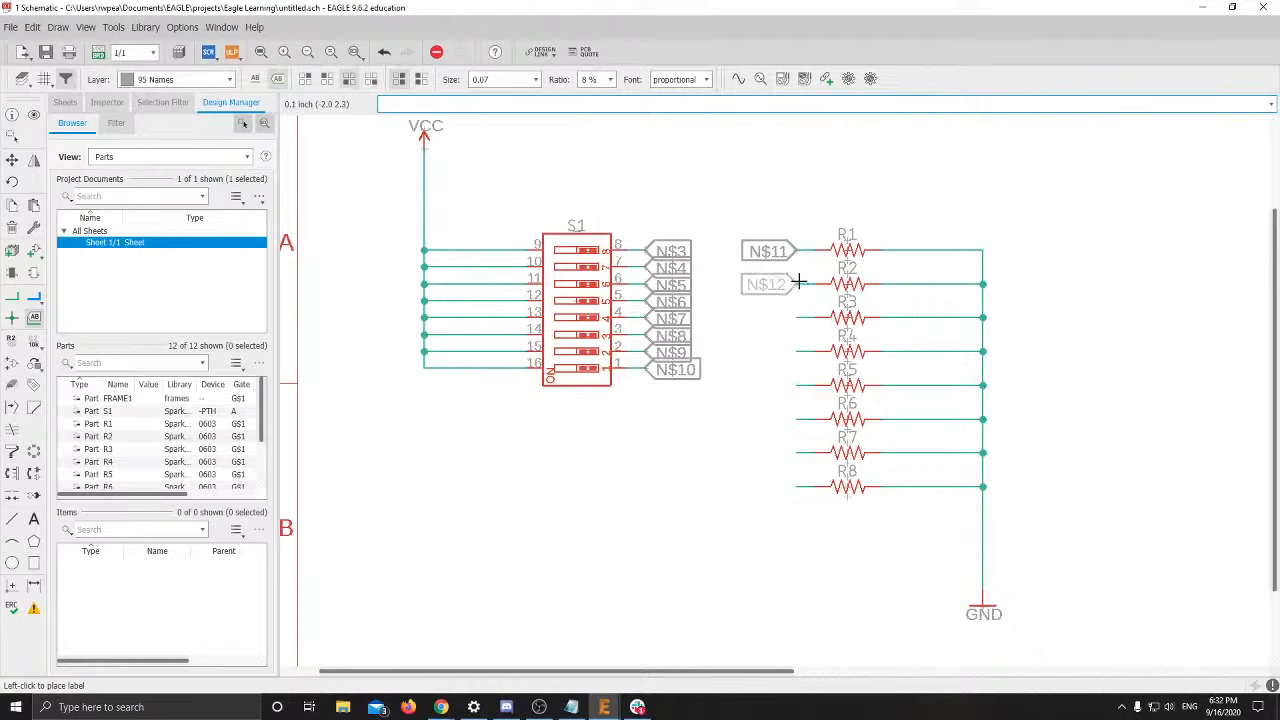
{"action": "left_click", "coordinate": [799, 282]}
Label the stubs on R3–R8 as N$13 through N$18
{"action": "left_click", "coordinate": [797, 318]}
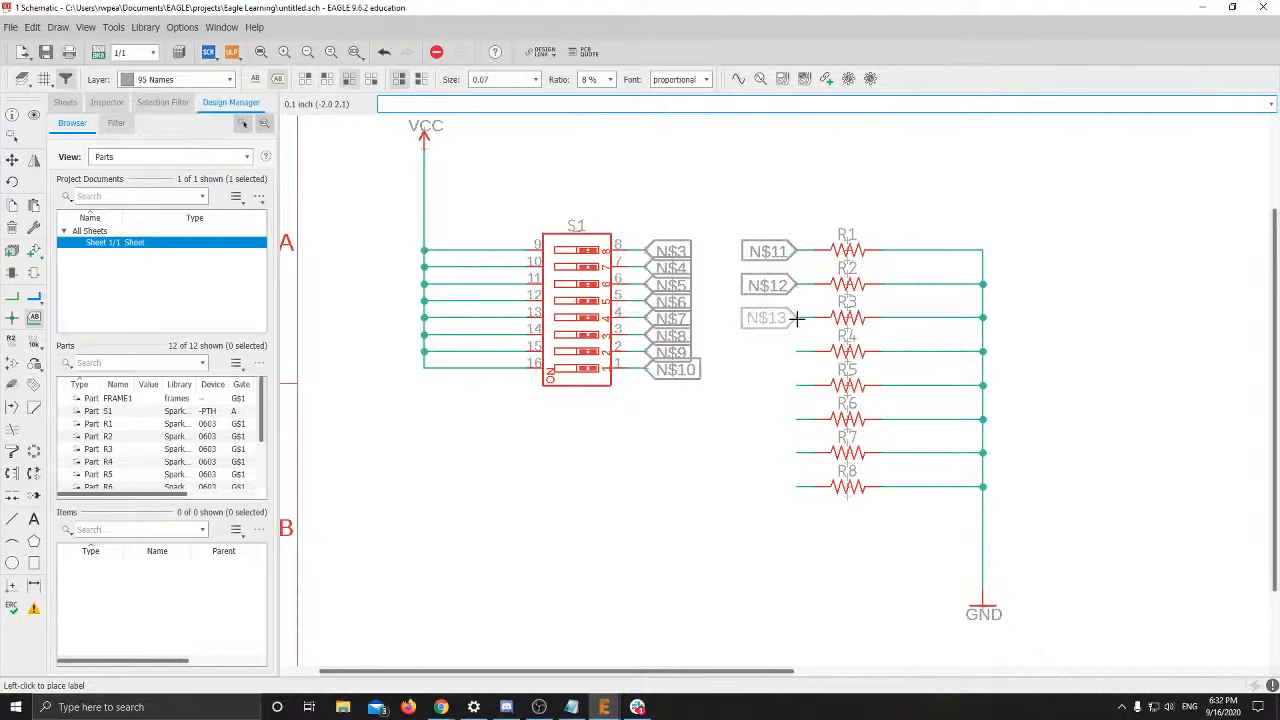
{"action": "left_click", "coordinate": [797, 318]}
{"action": "left_click", "coordinate": [797, 352]}
{"action": "left_click", "coordinate": [797, 352]}
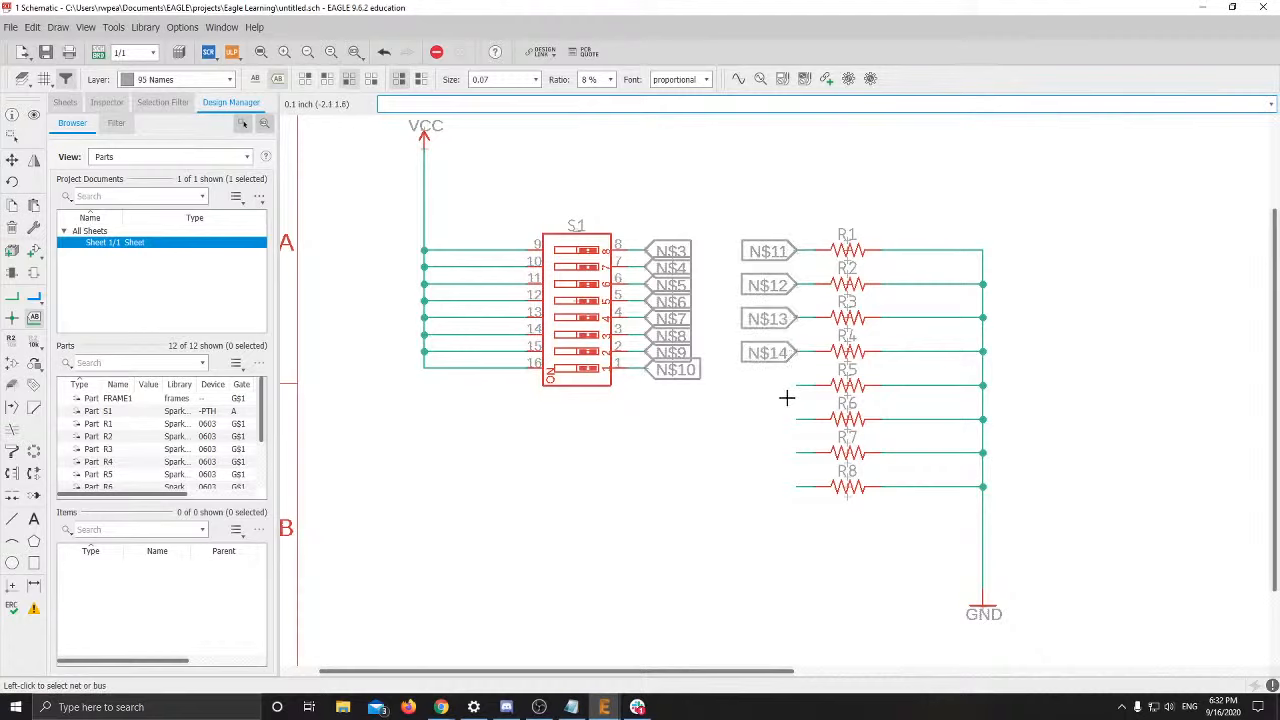
{"action": "left_click", "coordinate": [795, 385]}
{"action": "left_click", "coordinate": [795, 385]}
{"action": "left_click", "coordinate": [797, 419]}
{"action": "left_click", "coordinate": [797, 419]}
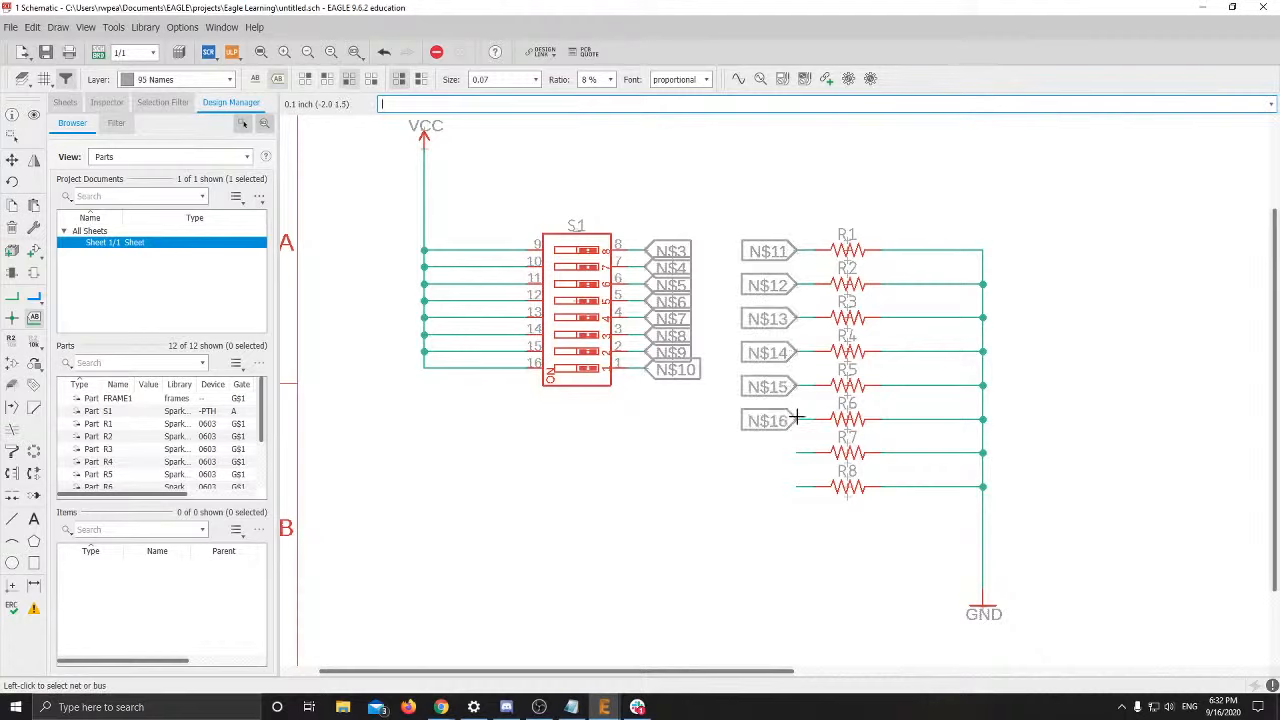
{"action": "left_click", "coordinate": [799, 452]}
{"action": "left_click", "coordinate": [799, 452]}
{"action": "left_click", "coordinate": [802, 485]}
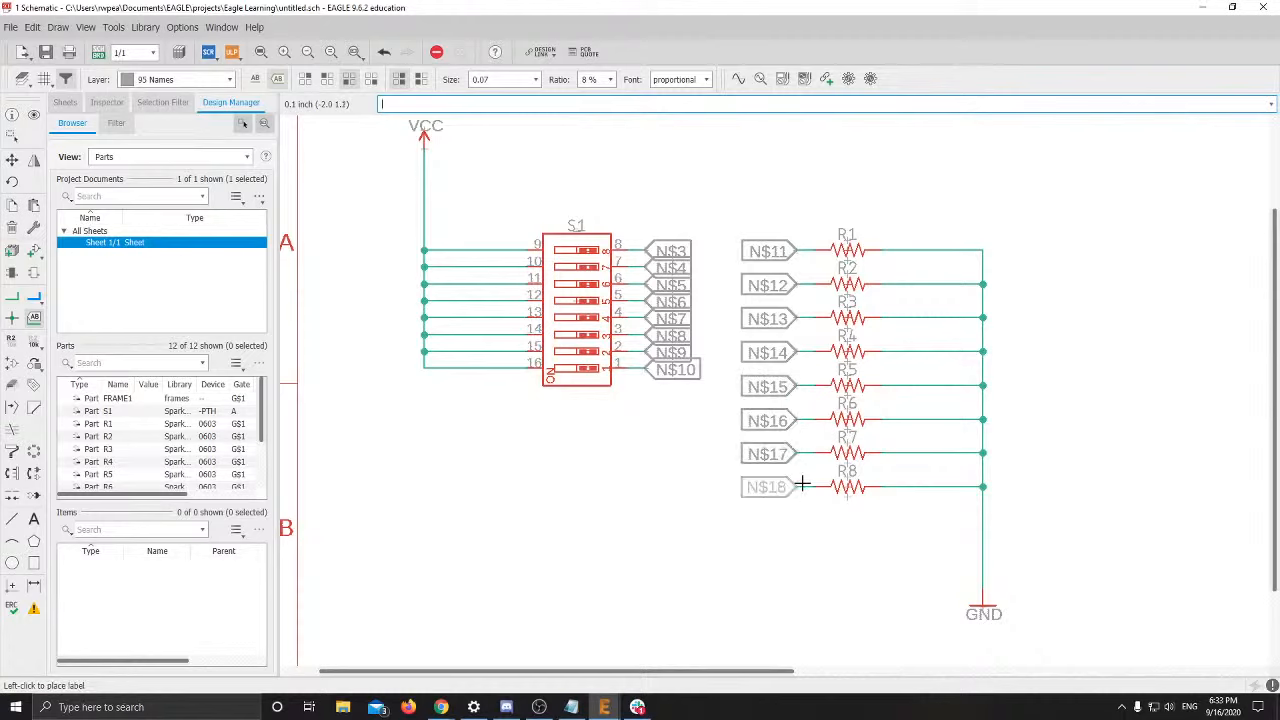
{"action": "left_click", "coordinate": [802, 485]}
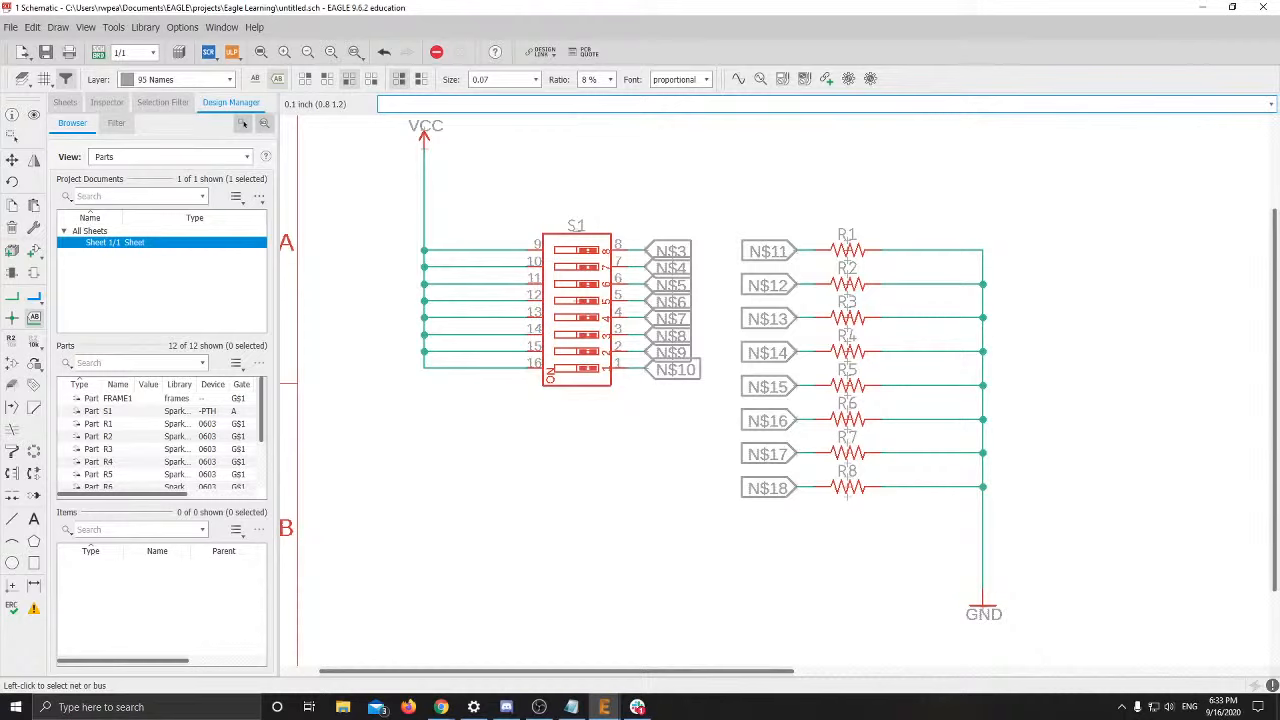
{"action": "left_click", "coordinate": [539, 707]}
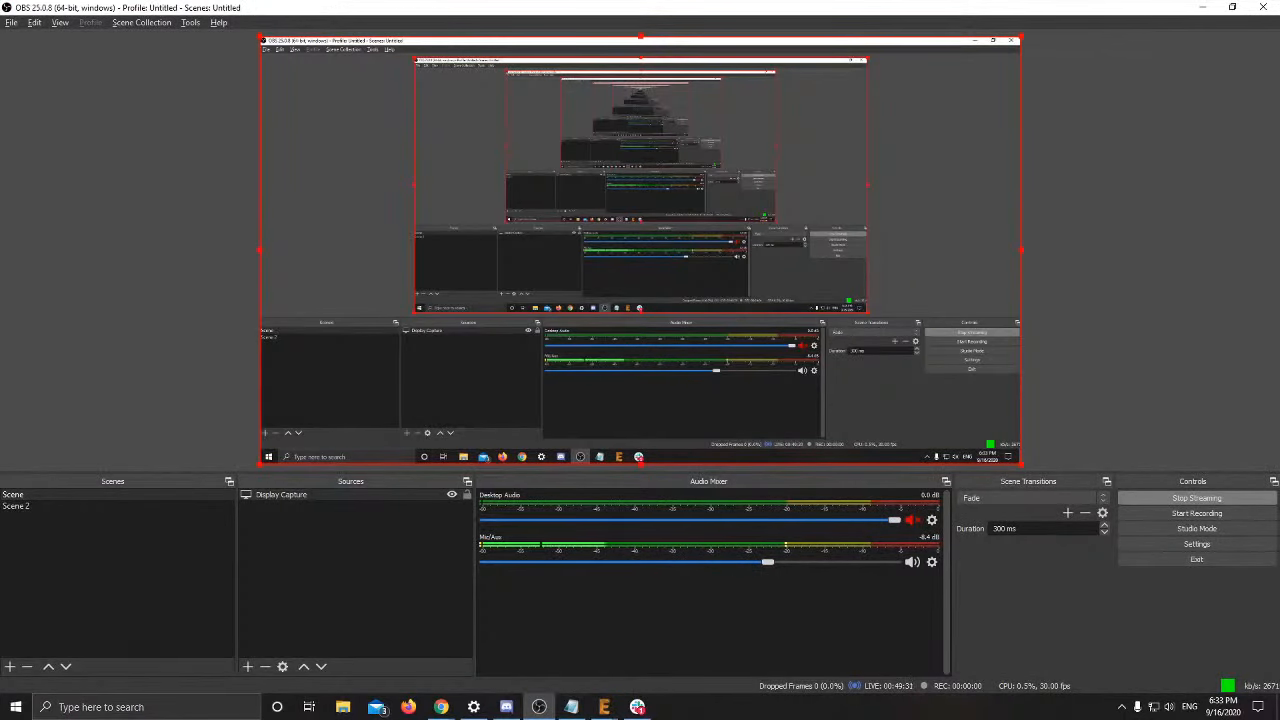
{"action": "left_click", "coordinate": [539, 707]}
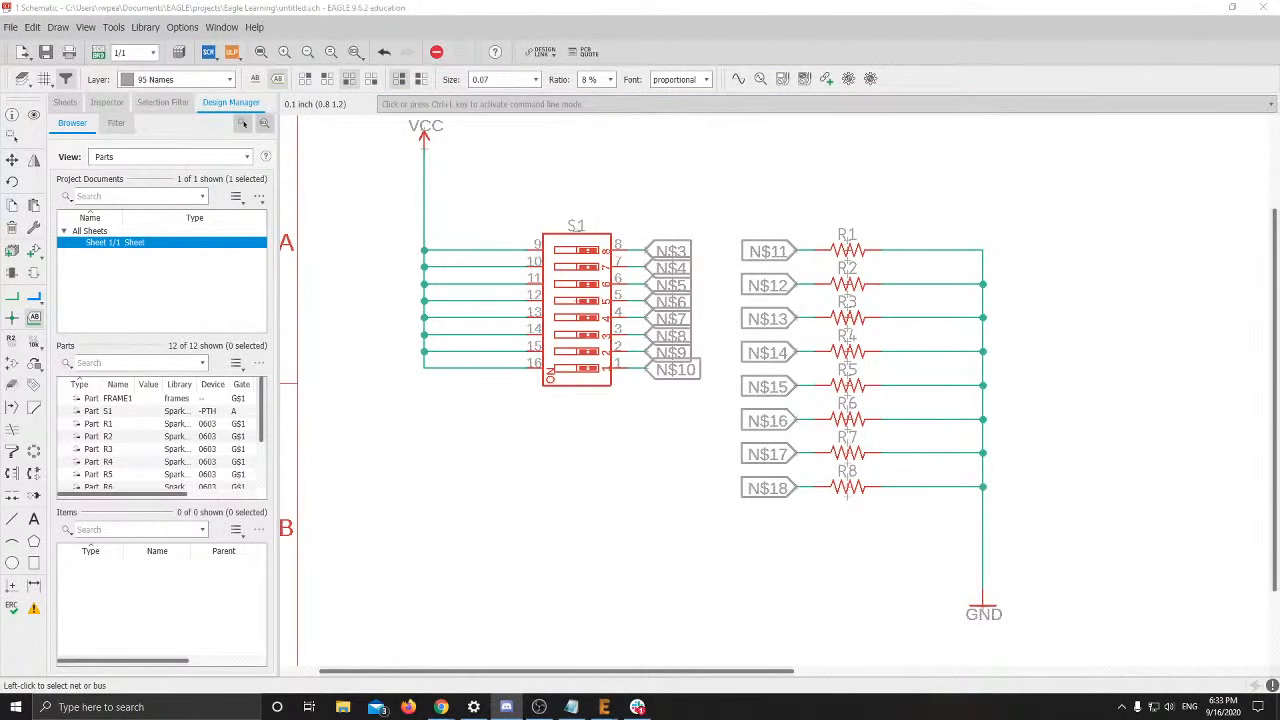
{"action": "scroll", "coordinate": [364, 424], "scroll_direction": "down", "scroll_amount": 2}
{"action": "left_click", "coordinate": [364, 424]}
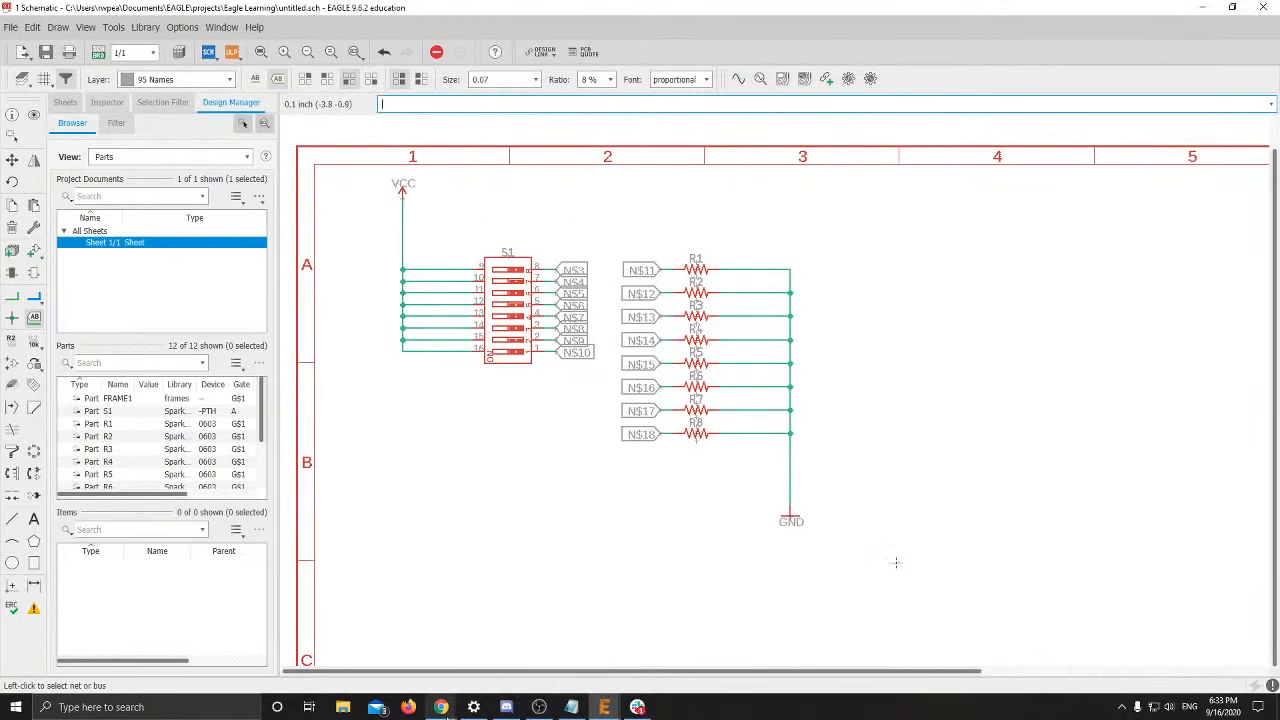
Show training slide 15 on renaming the net on DIP switch pin 8
{"action": "mouse_move", "coordinate": [441, 705]}
{"action": "left_click", "coordinate": [329, 677]}
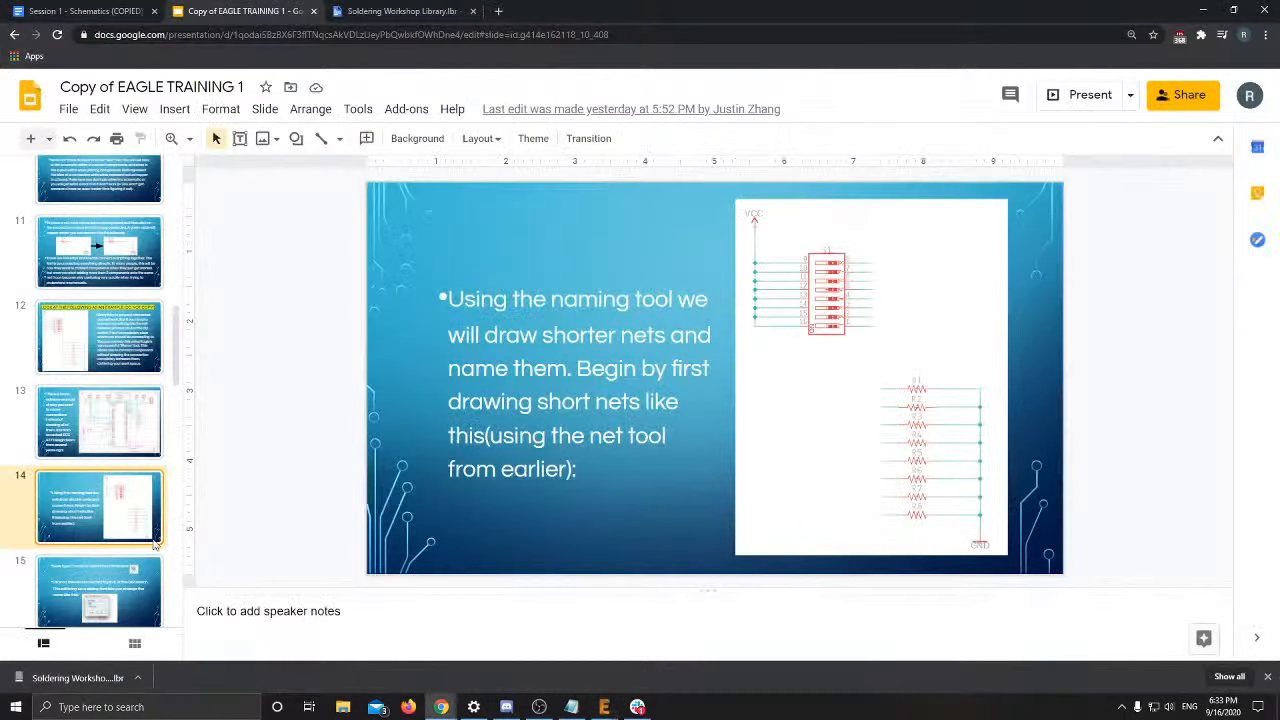
{"action": "left_click", "coordinate": [112, 578]}
{"action": "scroll", "coordinate": [211, 520], "scroll_direction": "down", "scroll_amount": 1}
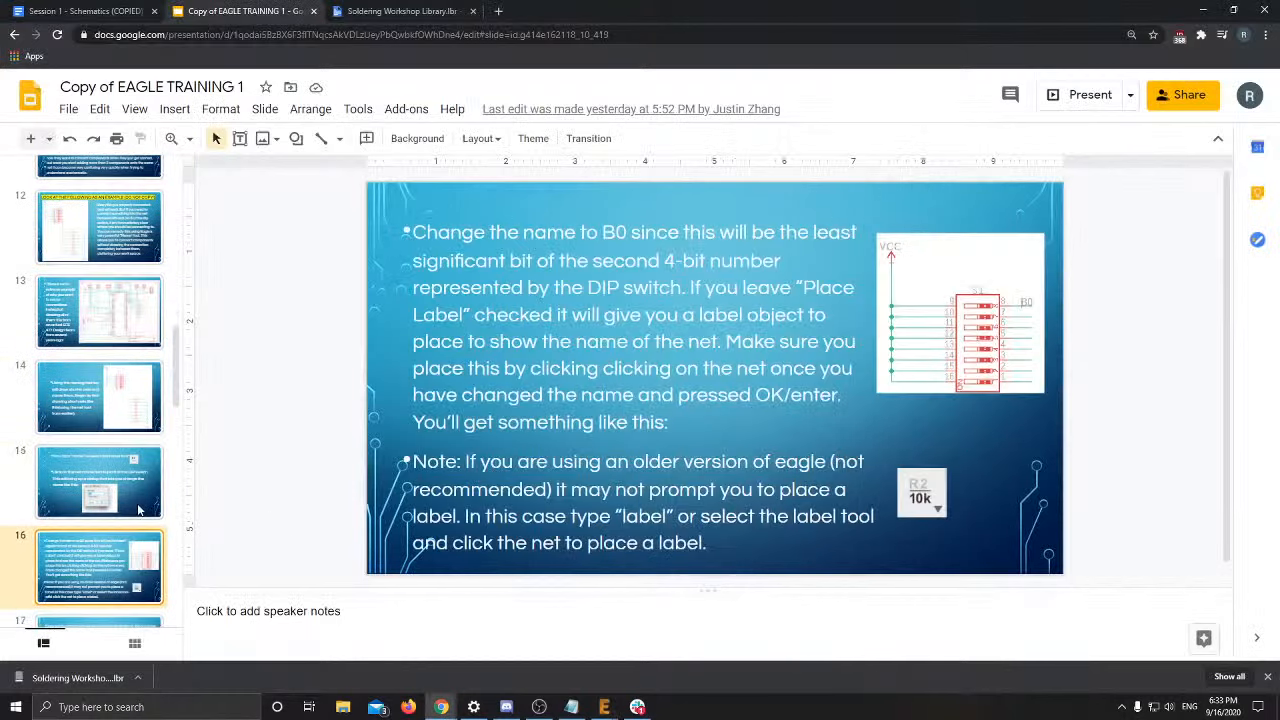
{"action": "scroll", "coordinate": [137, 507], "scroll_direction": "up", "scroll_amount": 1}
{"action": "left_click", "coordinate": [121, 547]}
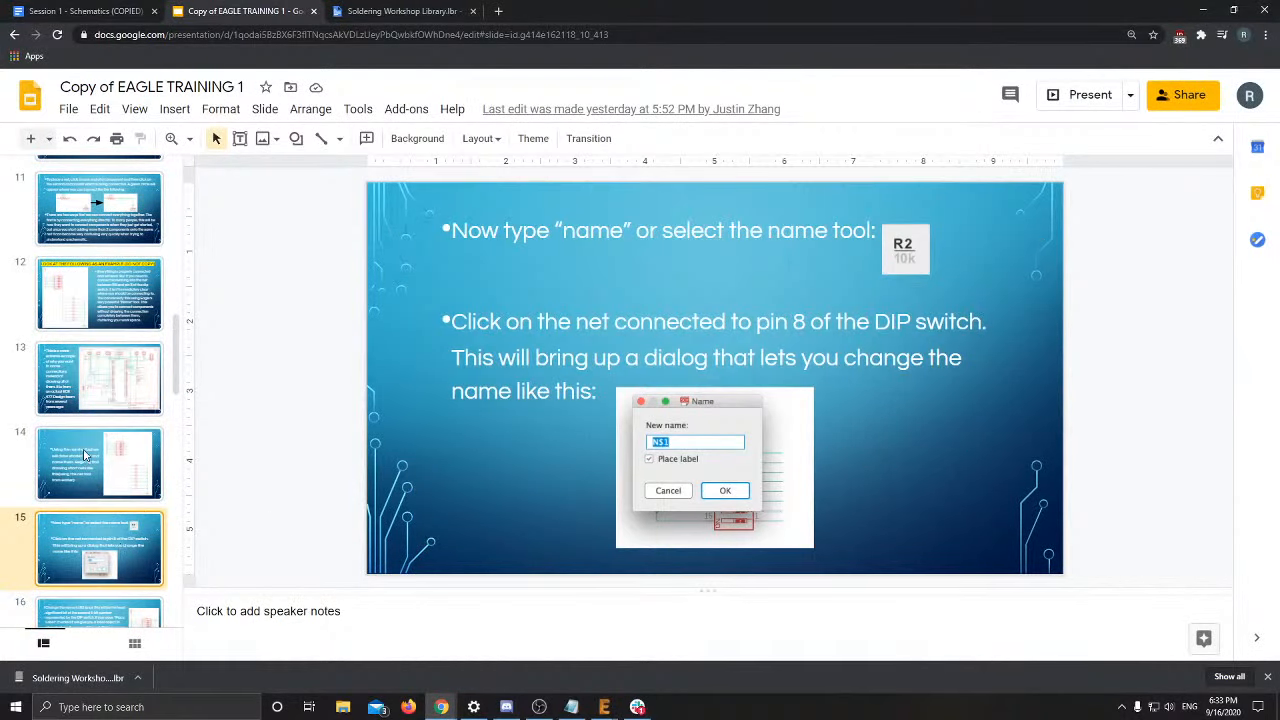
{"action": "scroll", "coordinate": [86, 460], "scroll_direction": "down", "scroll_amount": 2}
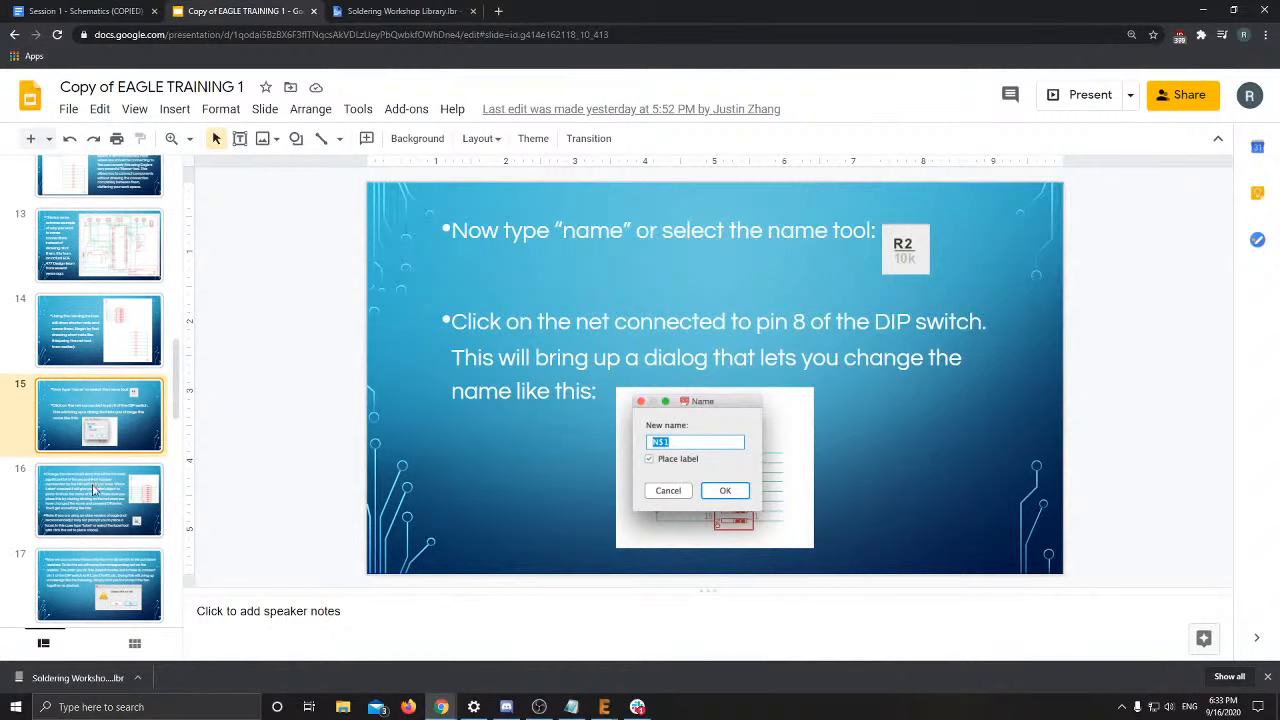
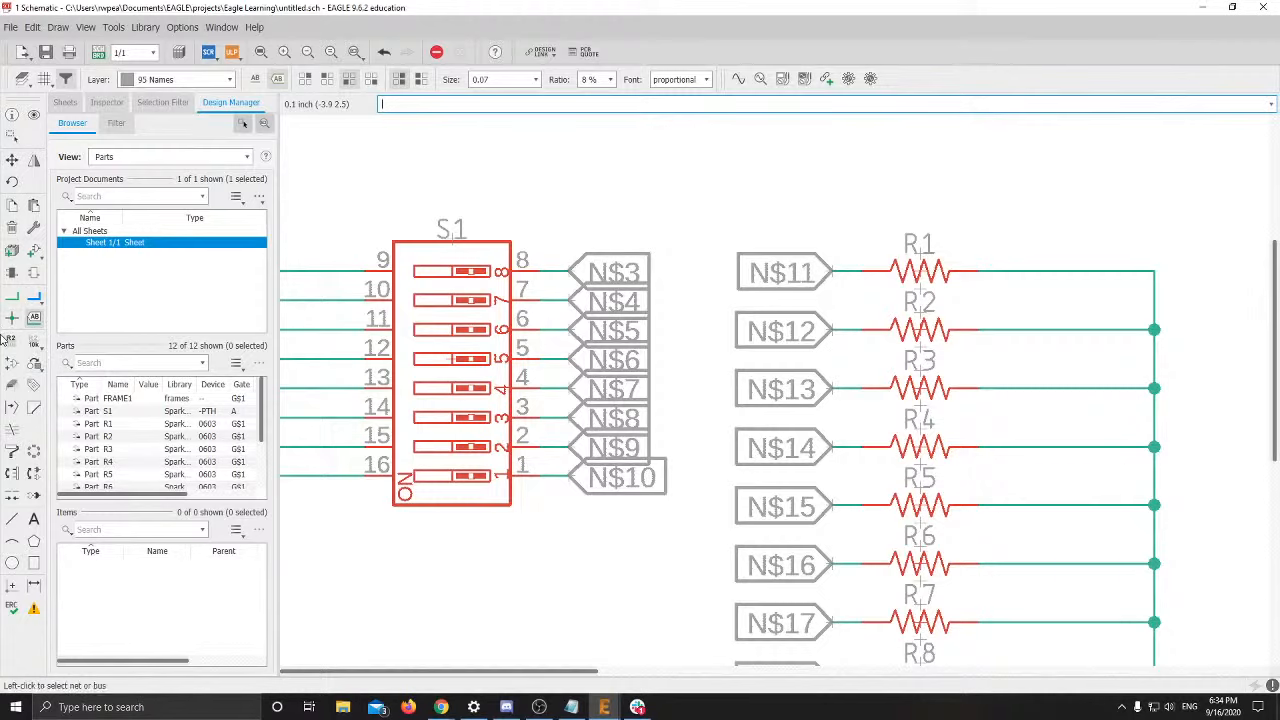
Rename switch S1 nets N$3 and N$4 to B0 and B1 with the Name tool
{"action": "left_click", "coordinate": [12, 344]}
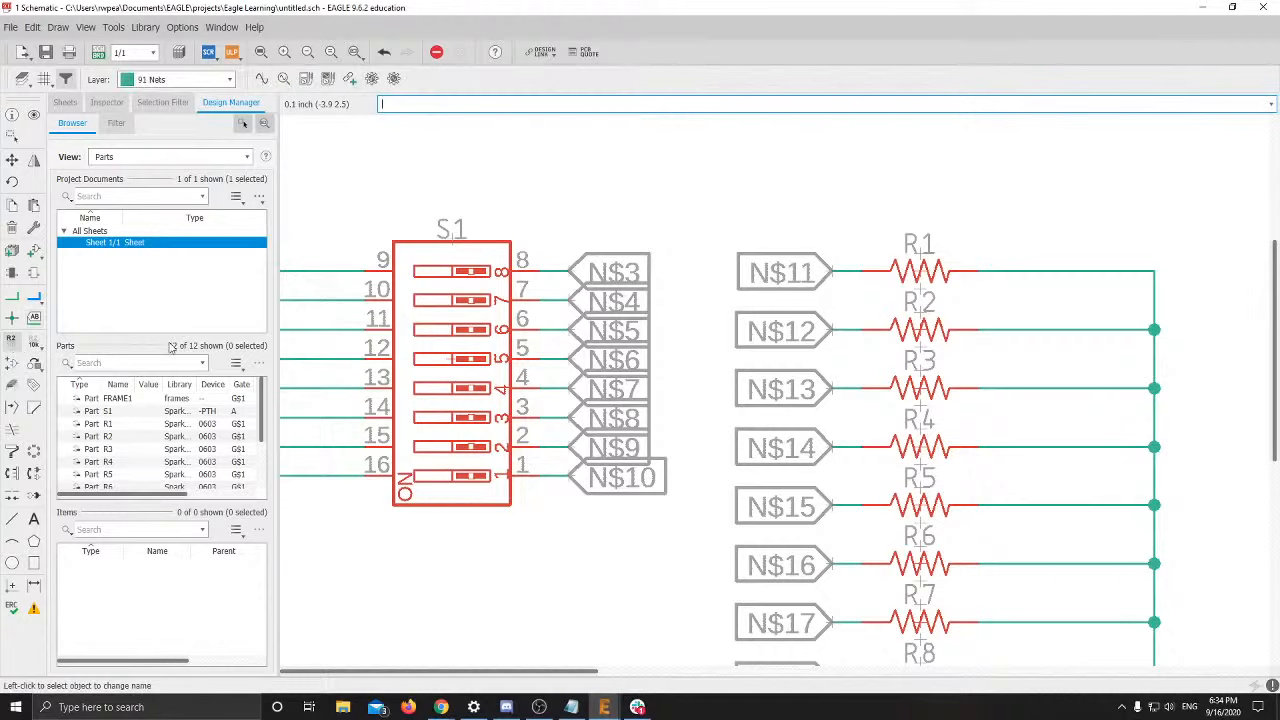
{"action": "left_click", "coordinate": [569, 268]}
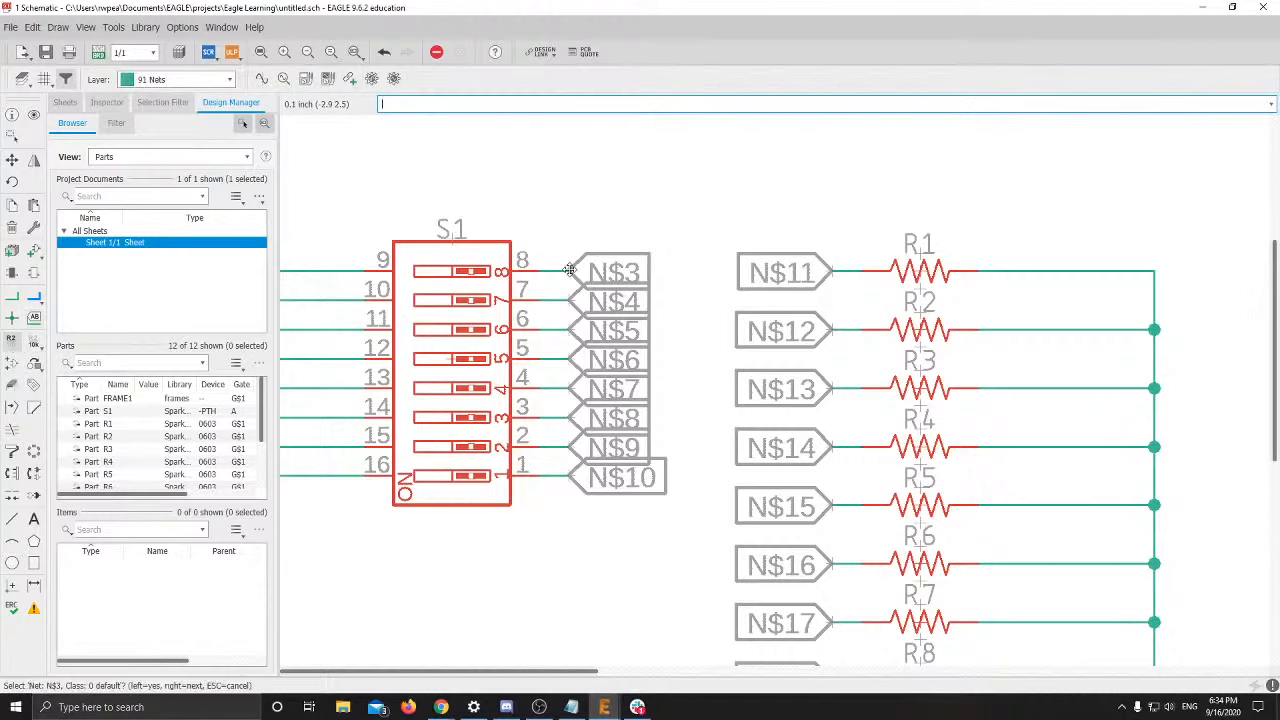
{"action": "left_click", "coordinate": [571, 272]}
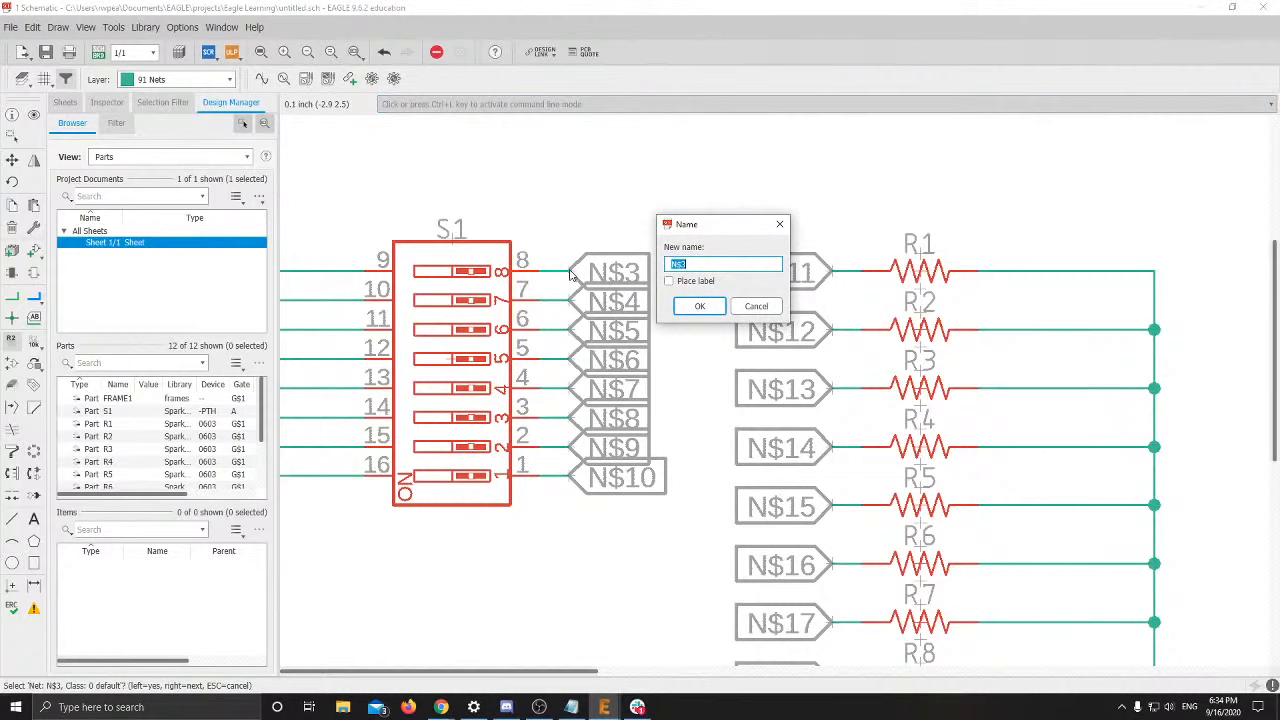
{"action": "type", "text": "B0"}
{"action": "key", "text": "Return"}
{"action": "key", "text": "alt+Tab"}
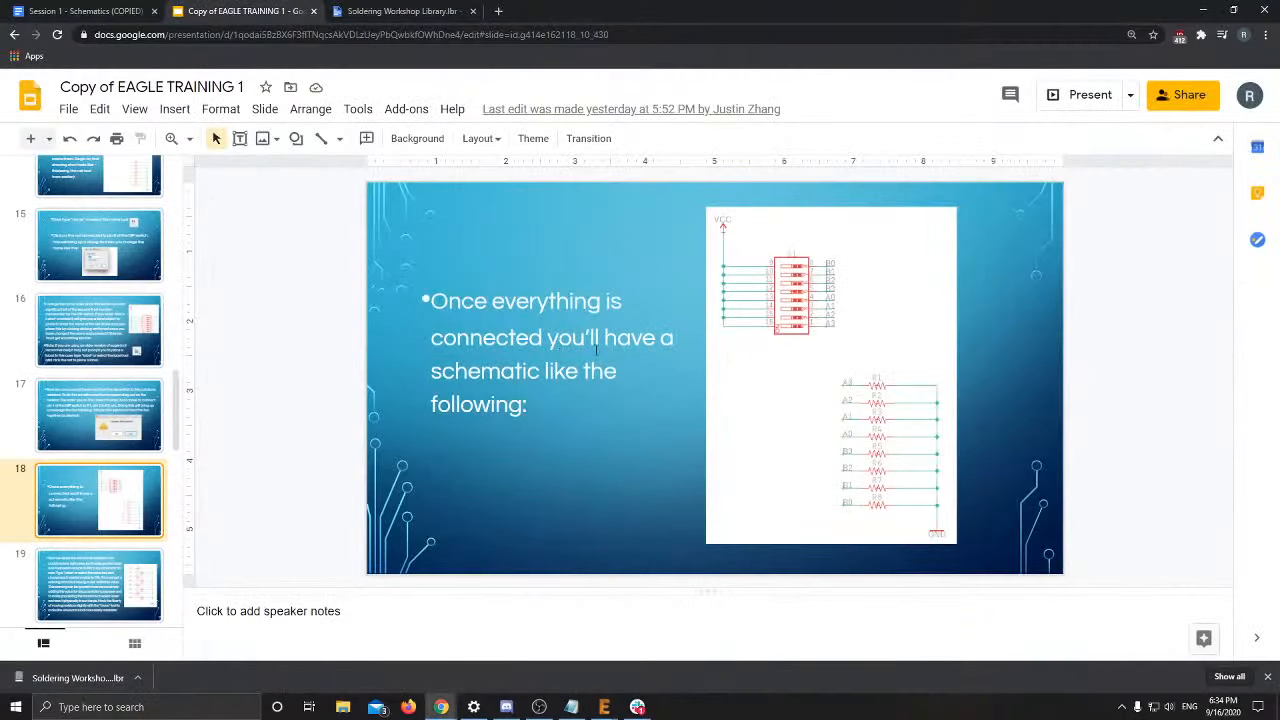
{"action": "key", "text": "alt+Tab"}
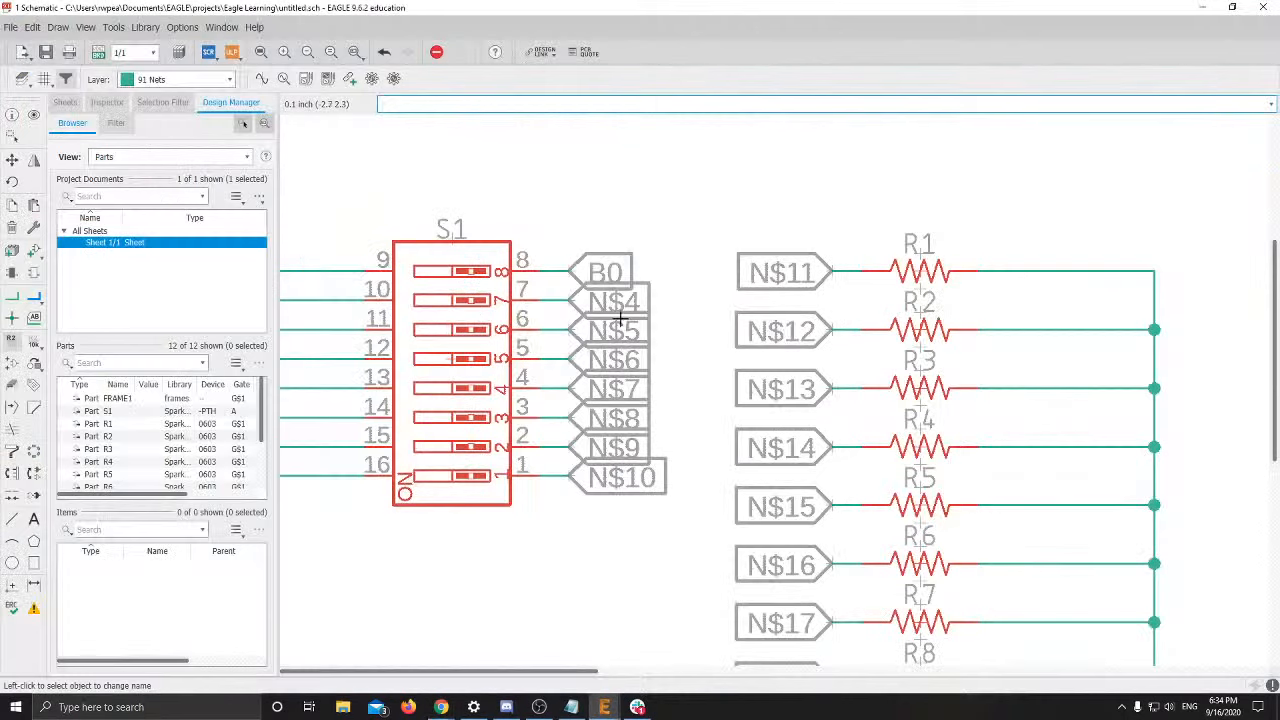
{"action": "left_click", "coordinate": [578, 300]}
{"action": "type", "text": "B"}
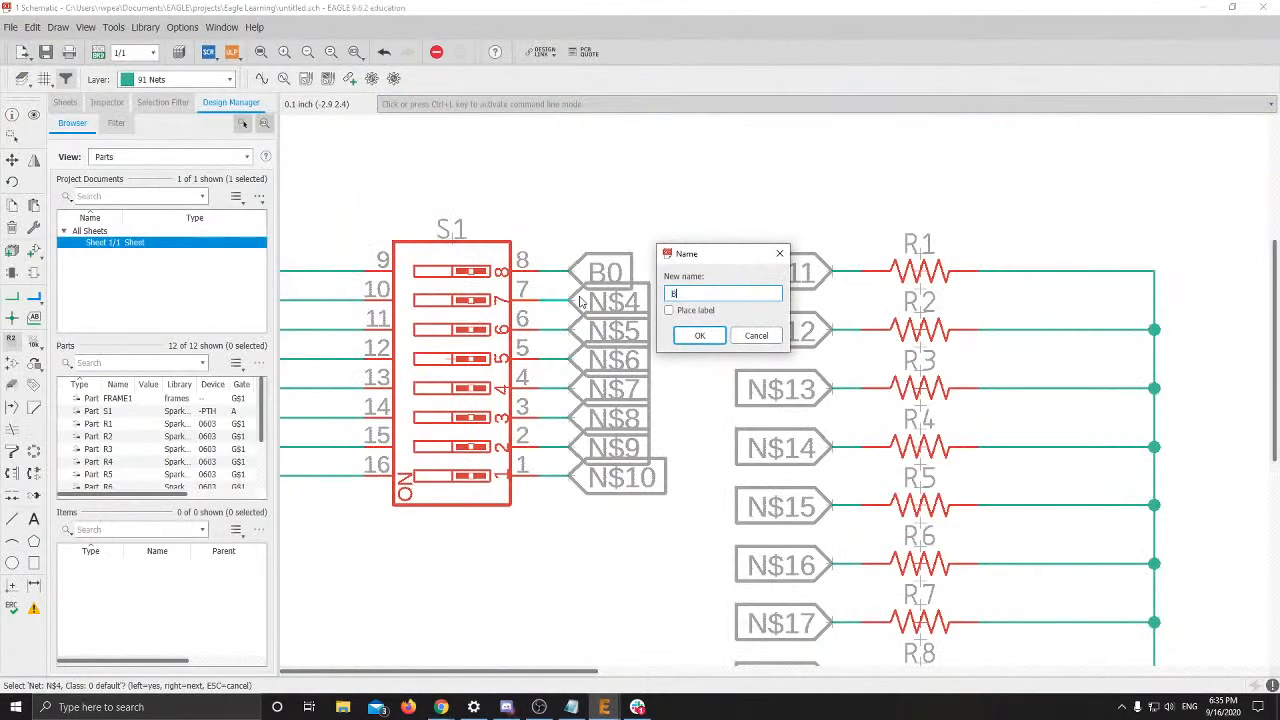
{"action": "type", "text": "1"}
{"action": "key", "text": "Return"}
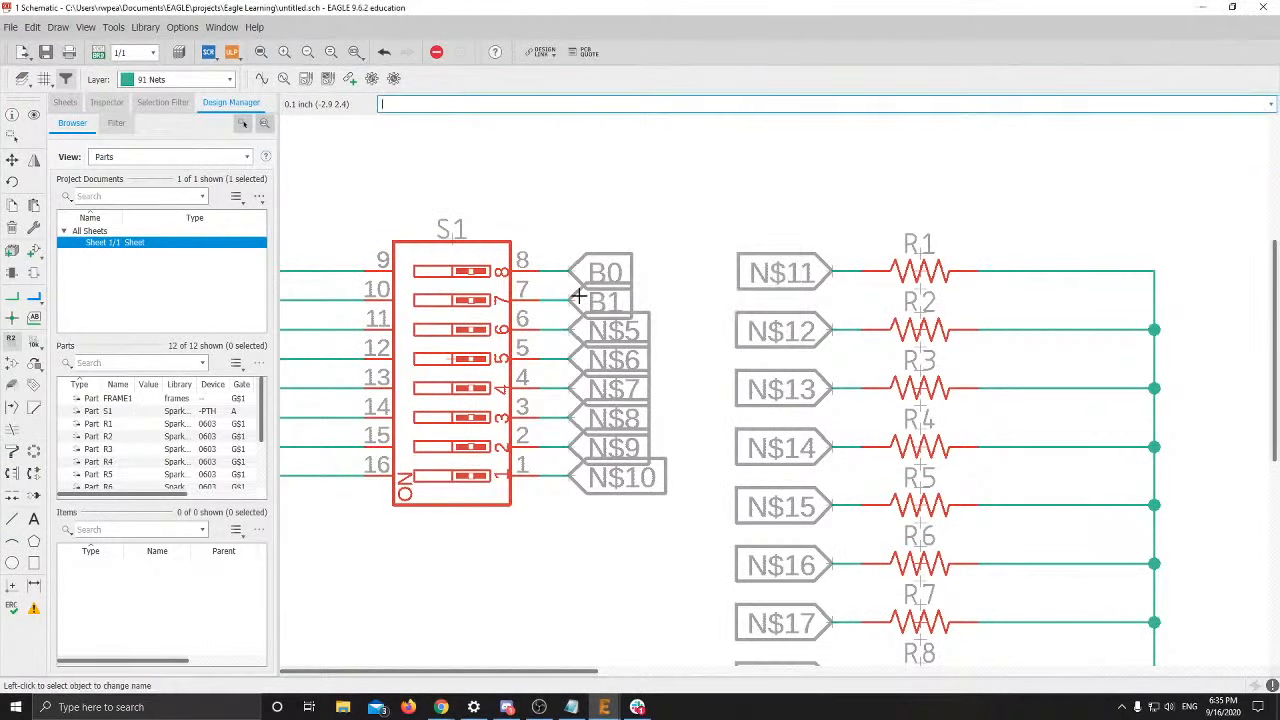
Rename nets N$5 and N$6 to B2 and B3
{"action": "left_click", "coordinate": [567, 327]}
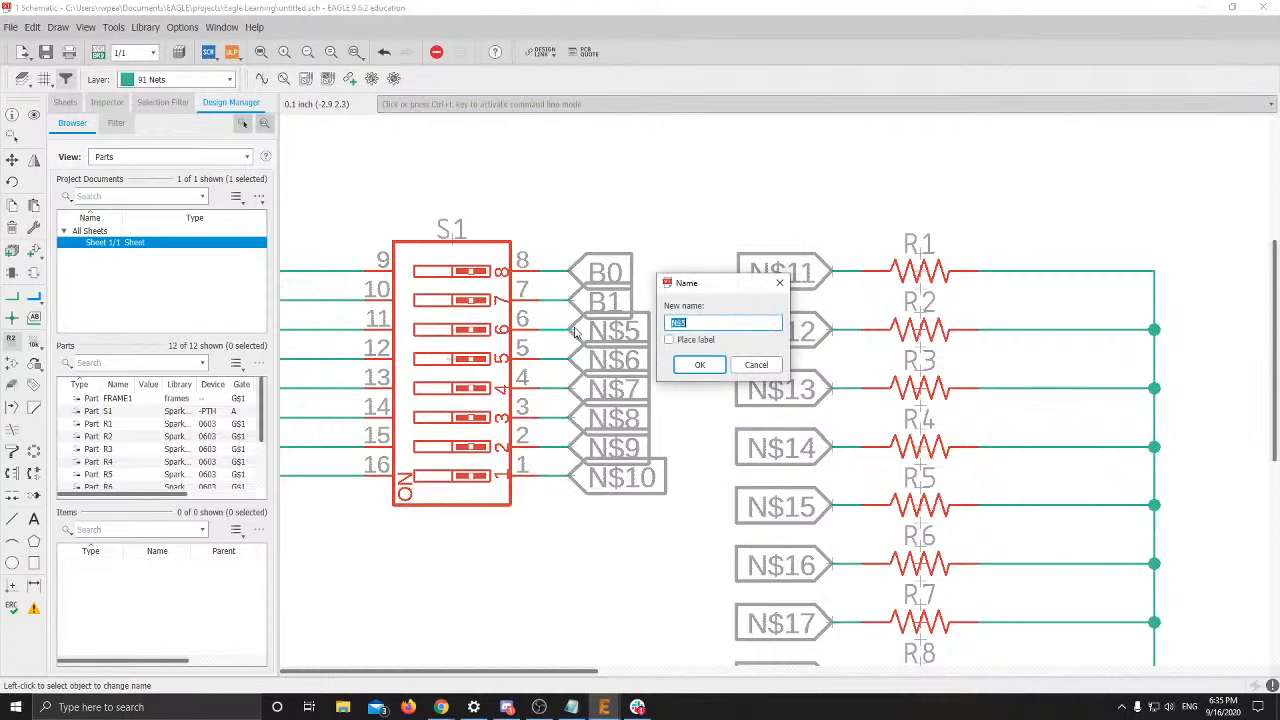
{"action": "type", "text": "B2"}
{"action": "key", "text": "Return"}
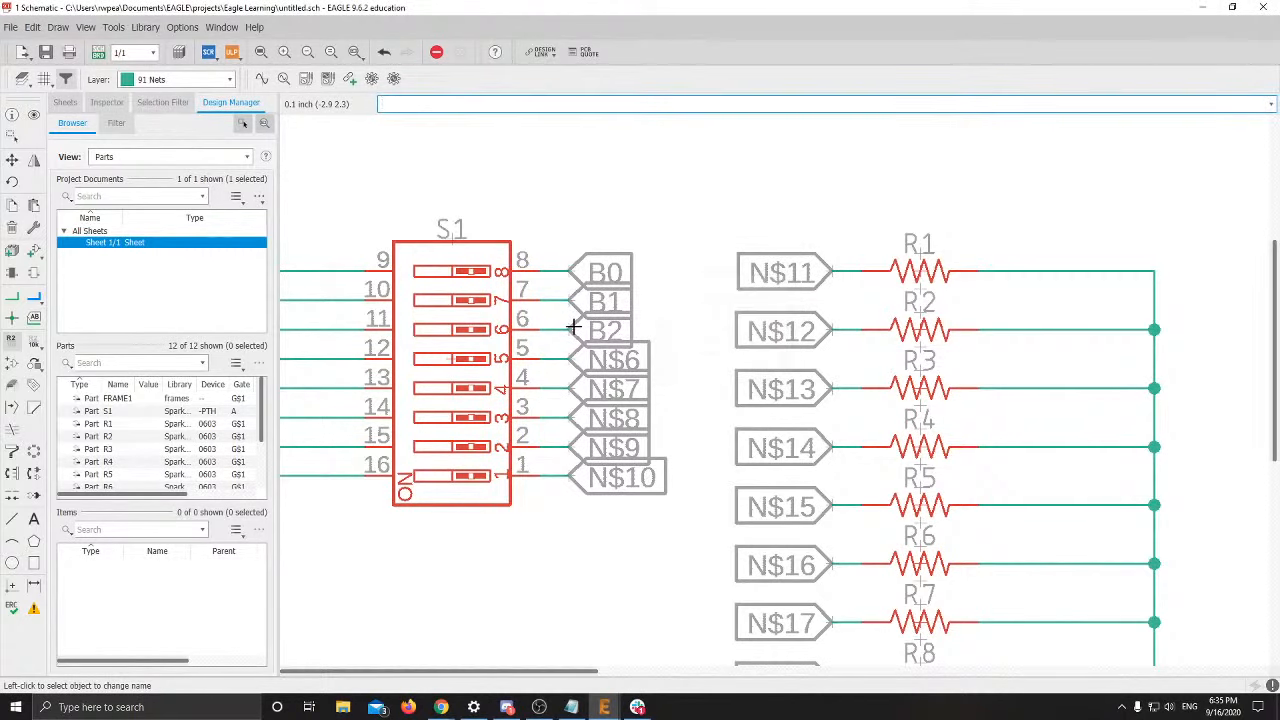
{"action": "left_click", "coordinate": [576, 362]}
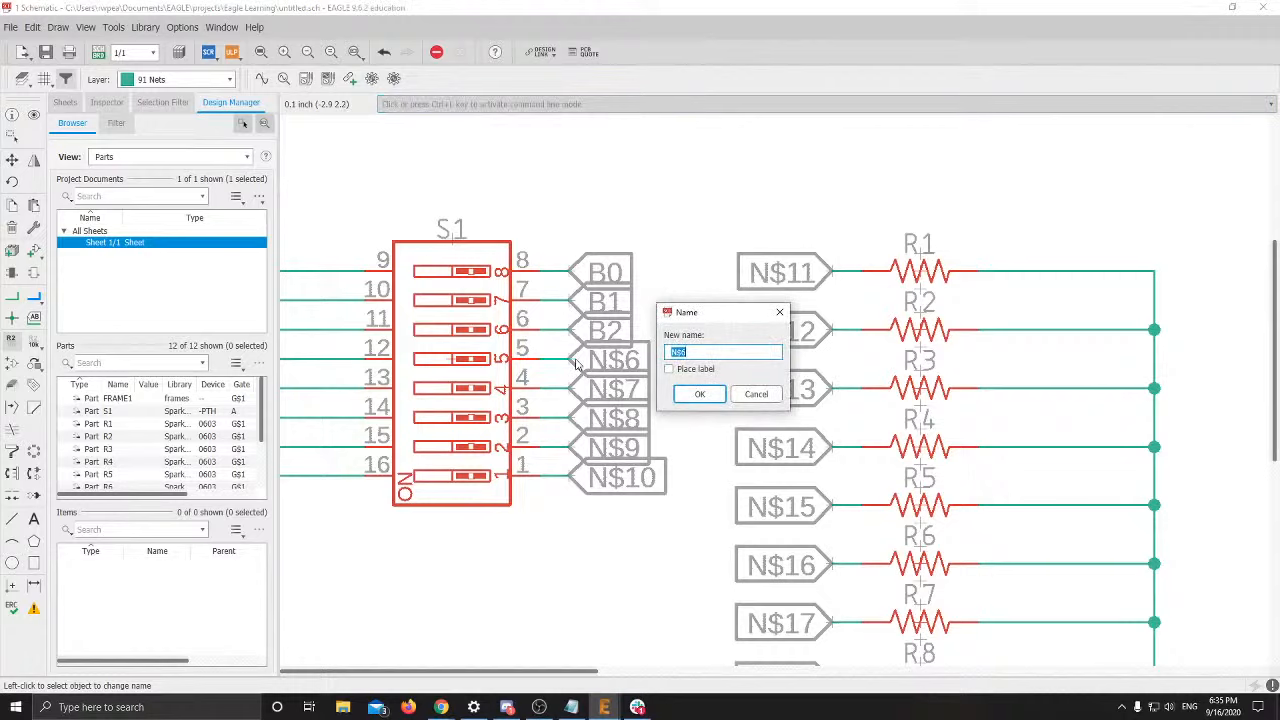
{"action": "type", "text": "B3"}
{"action": "key", "text": "Return"}
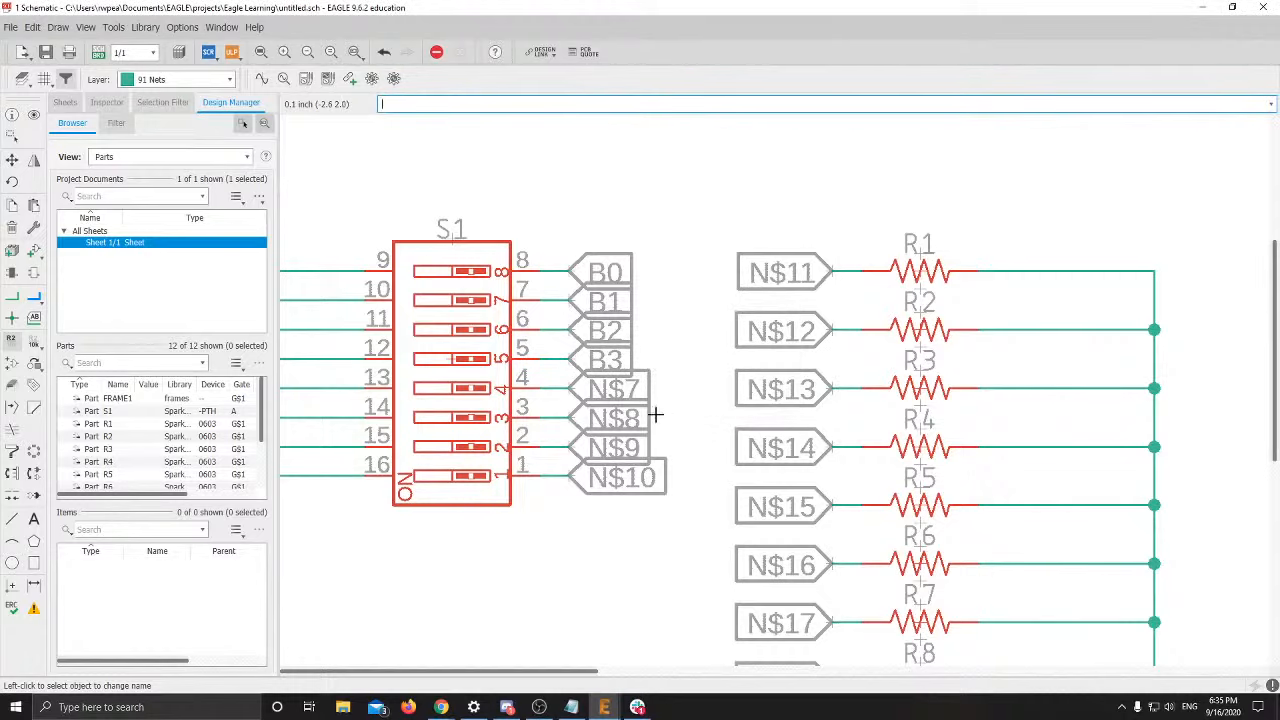
{"action": "key", "text": "alt+Tab"}
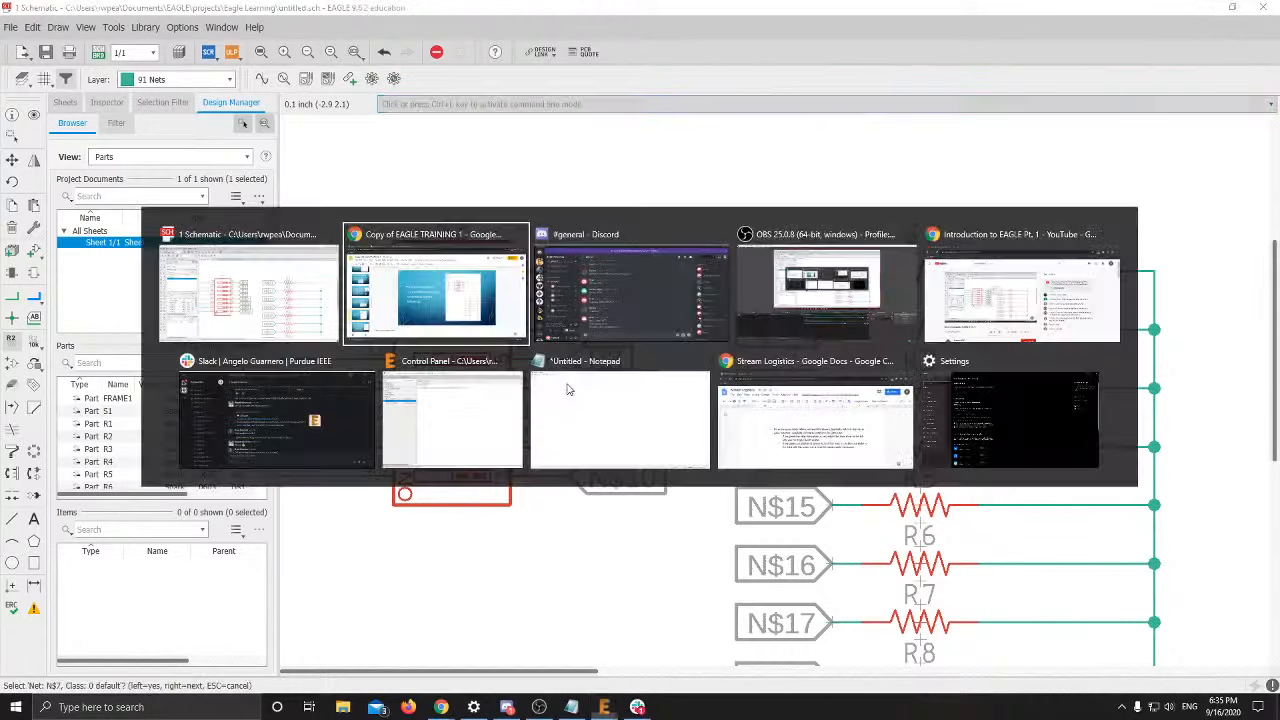
{"action": "key", "text": "alt+Tab"}
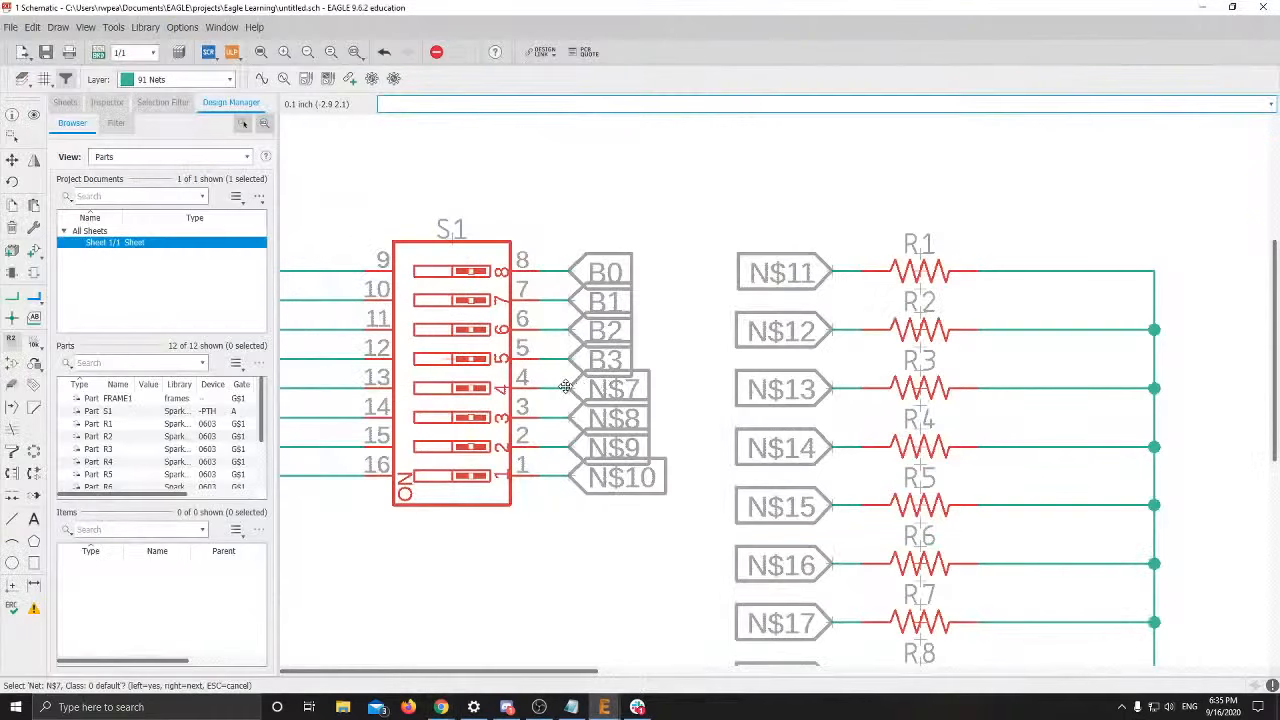
Name the next switch nets N$7, N$8 and N$9 as A1, A2 and A3
{"action": "left_click", "coordinate": [566, 391]}
{"action": "type", "text": "A1"}
{"action": "key", "text": "Return"}
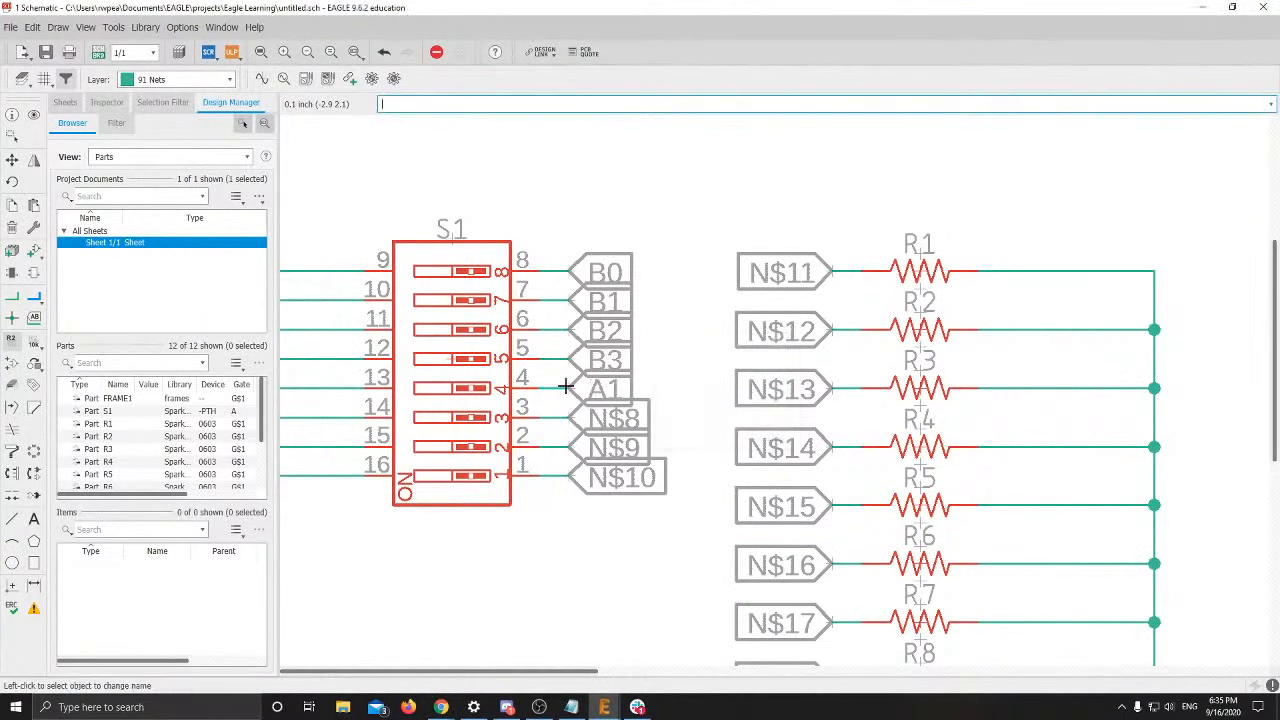
{"action": "left_click", "coordinate": [578, 416]}
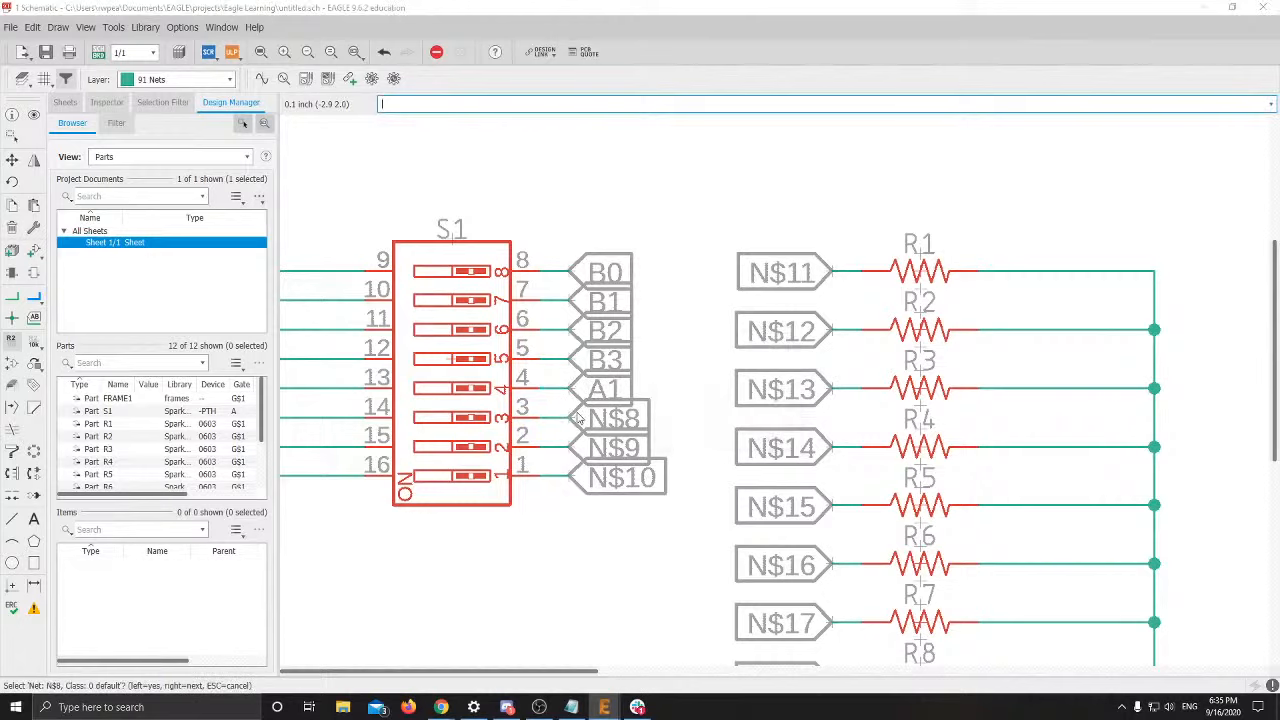
{"action": "left_click", "coordinate": [577, 418]}
{"action": "type", "text": "A2"}
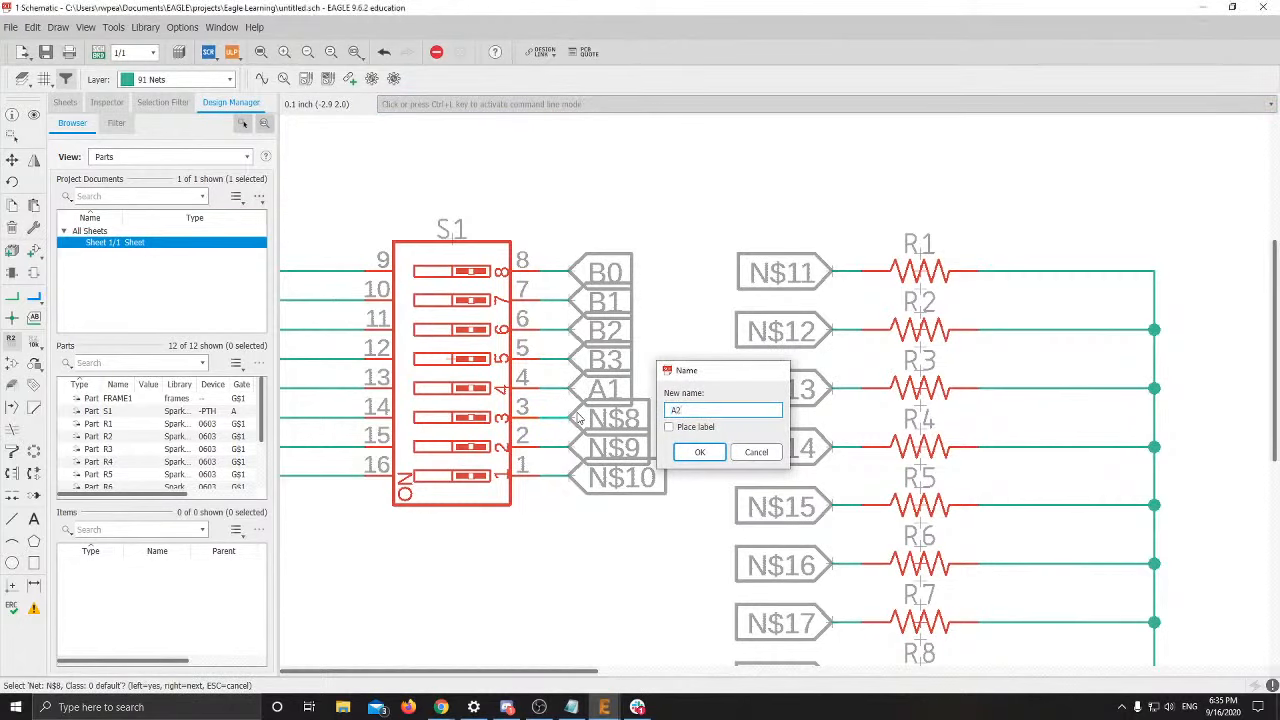
{"action": "key", "text": "Return"}
{"action": "left_click", "coordinate": [567, 448]}
{"action": "left_click", "coordinate": [567, 449]}
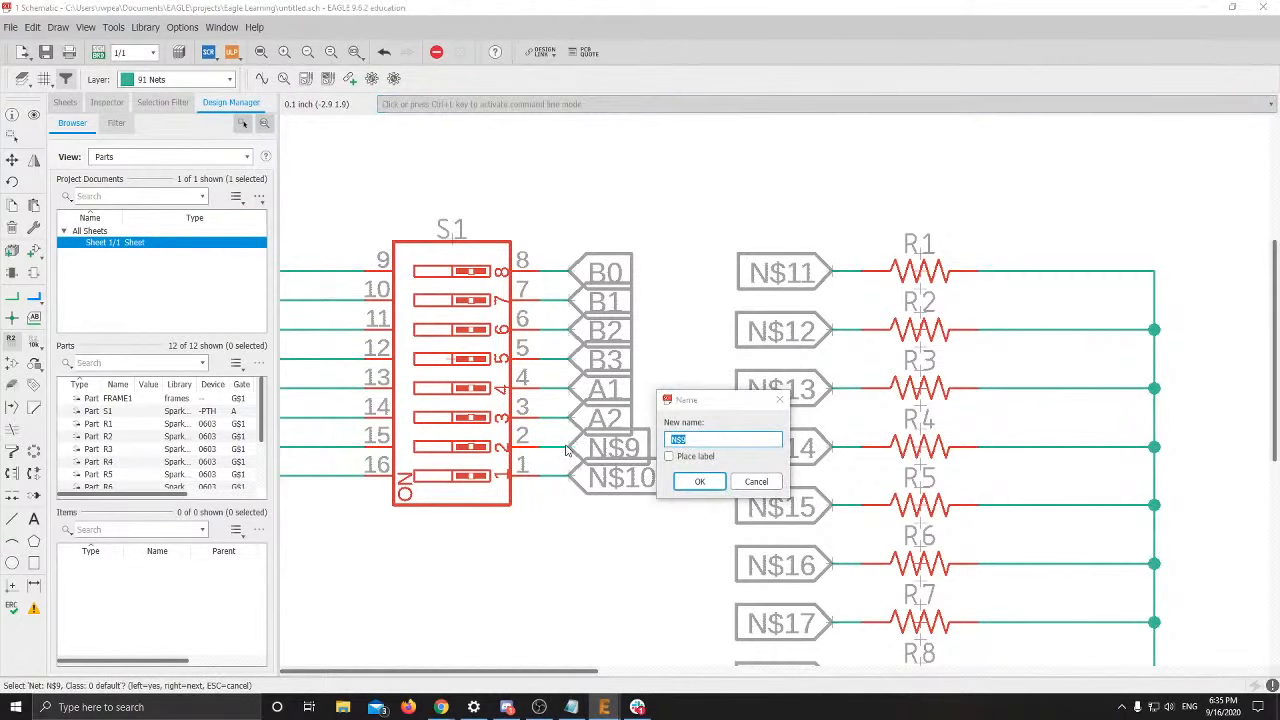
{"action": "type", "text": "A3"}
{"action": "key", "text": "Return"}
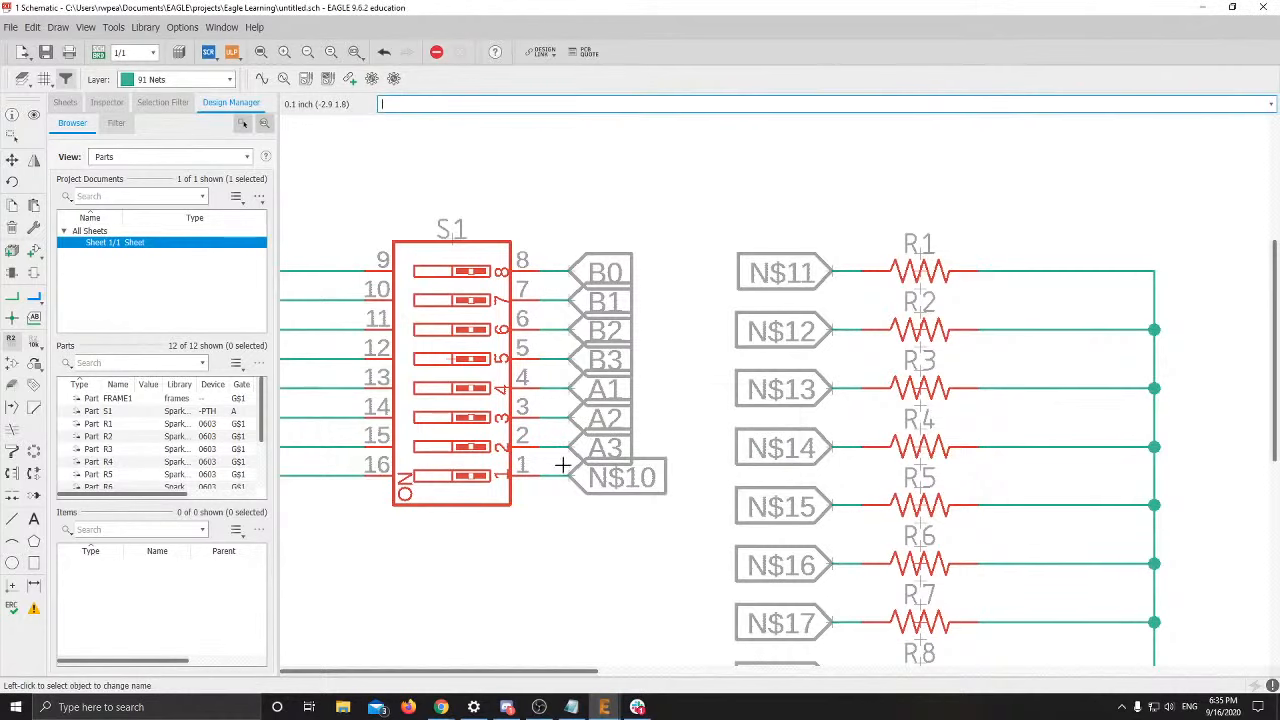
Correct the A1 net to A0 and the A2 net to A1
{"action": "left_click", "coordinate": [567, 390]}
{"action": "left_click", "coordinate": [567, 391]}
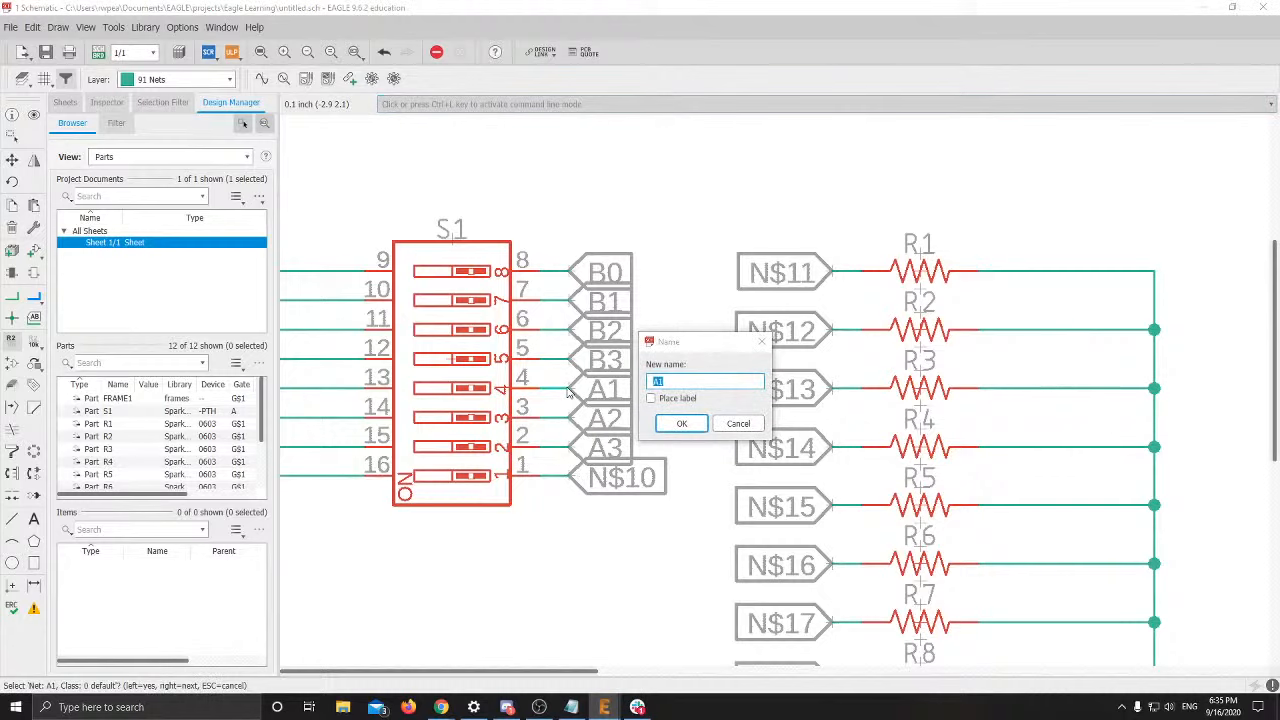
{"action": "type", "text": "A0"}
{"action": "key", "text": "Return"}
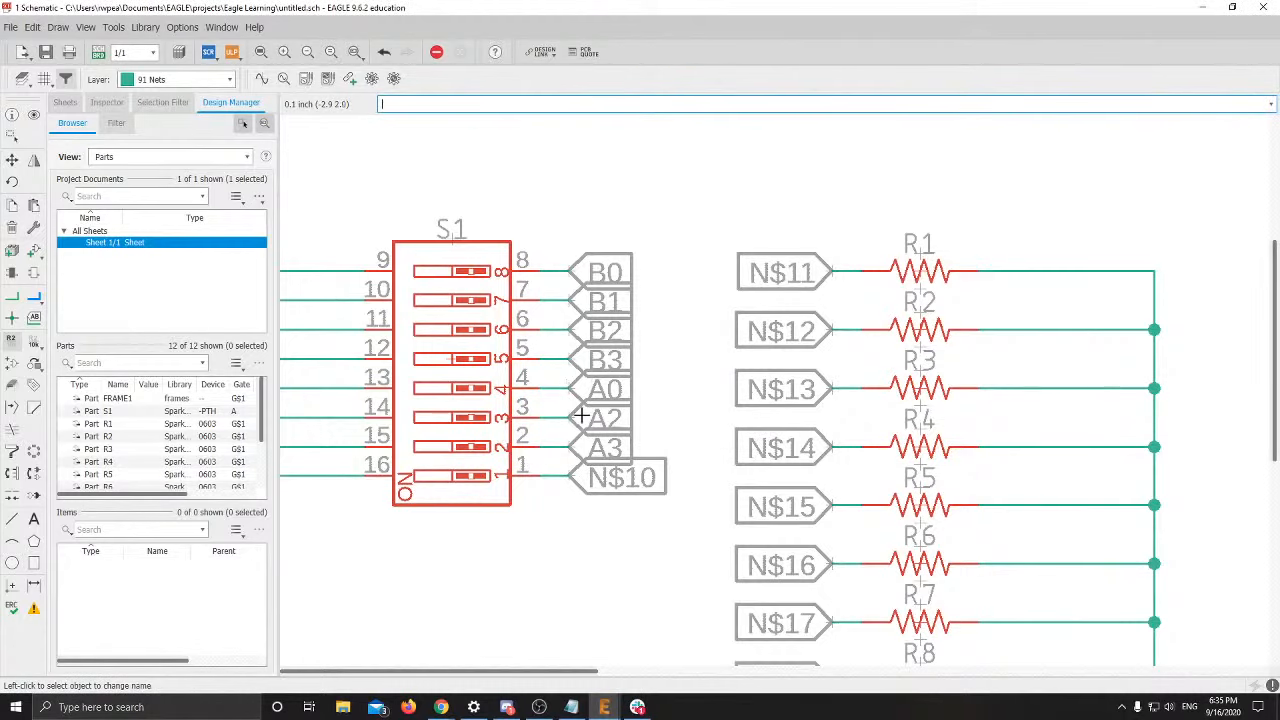
{"action": "left_click", "coordinate": [565, 416]}
{"action": "left_click", "coordinate": [566, 418]}
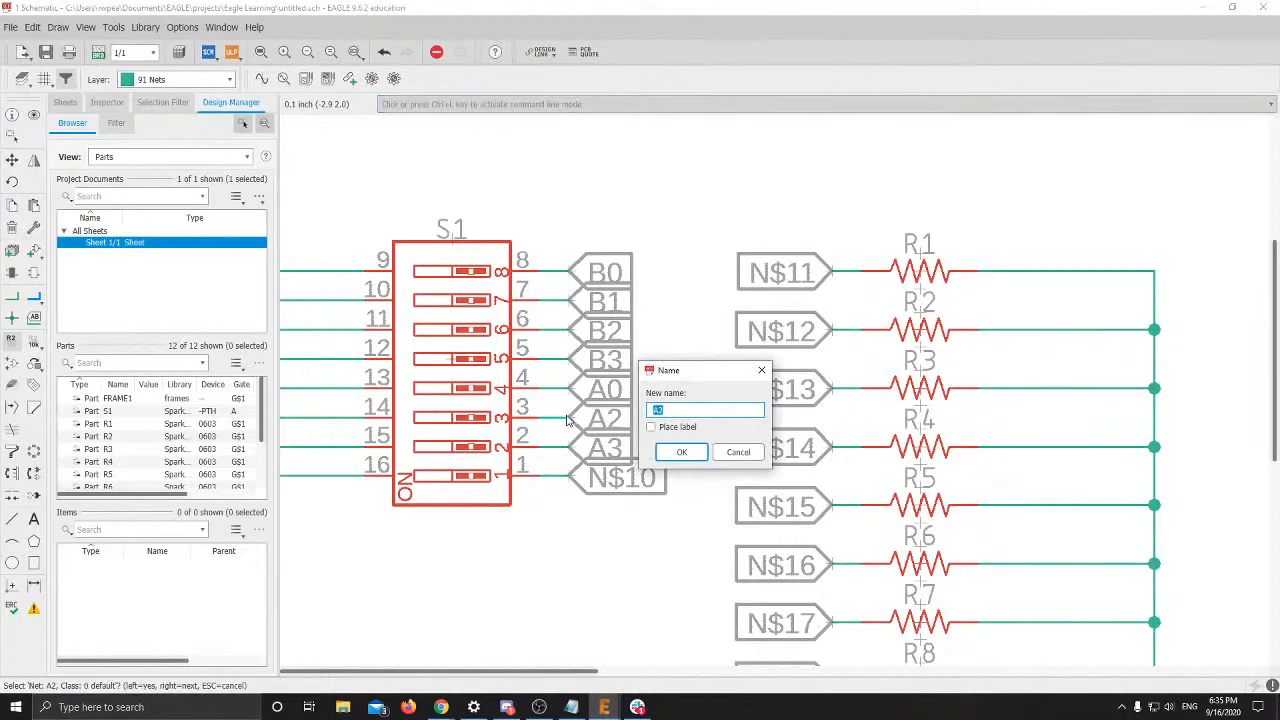
{"action": "type", "text": "A1"}
{"action": "key", "text": "Return"}
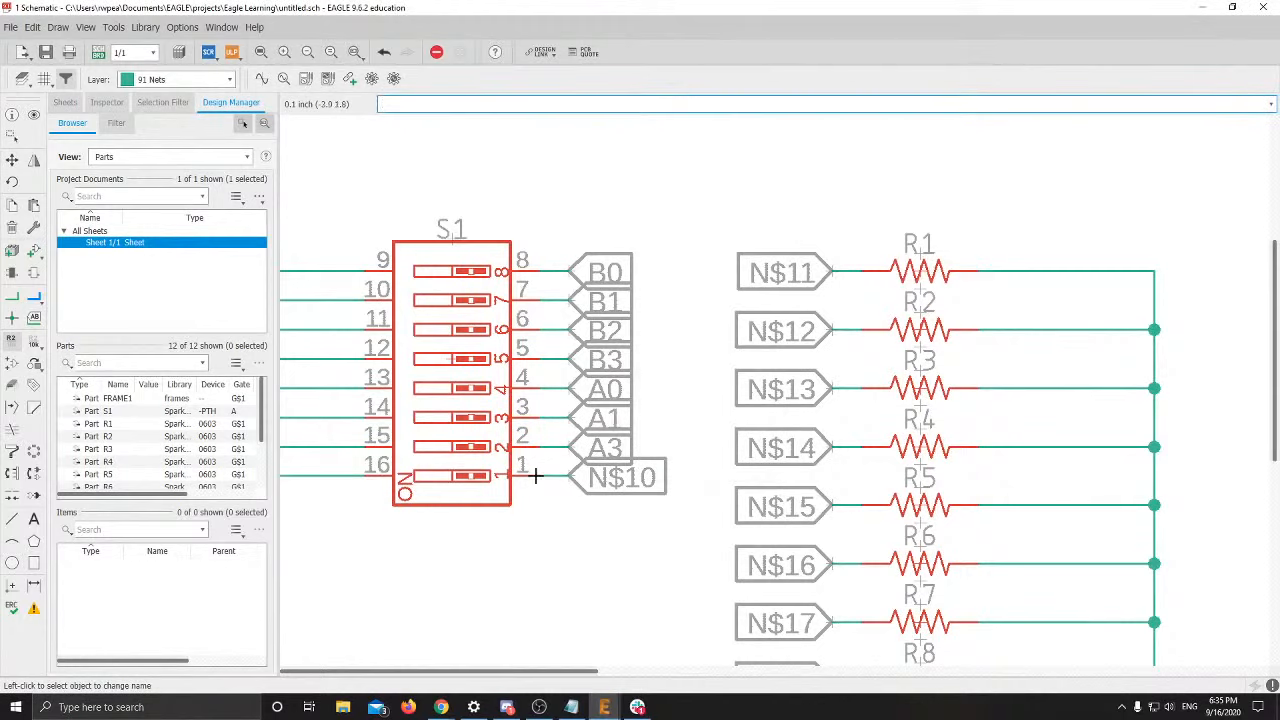
Change the A3 net to A2 and rename net N$10 to A3
{"action": "left_click", "coordinate": [569, 450]}
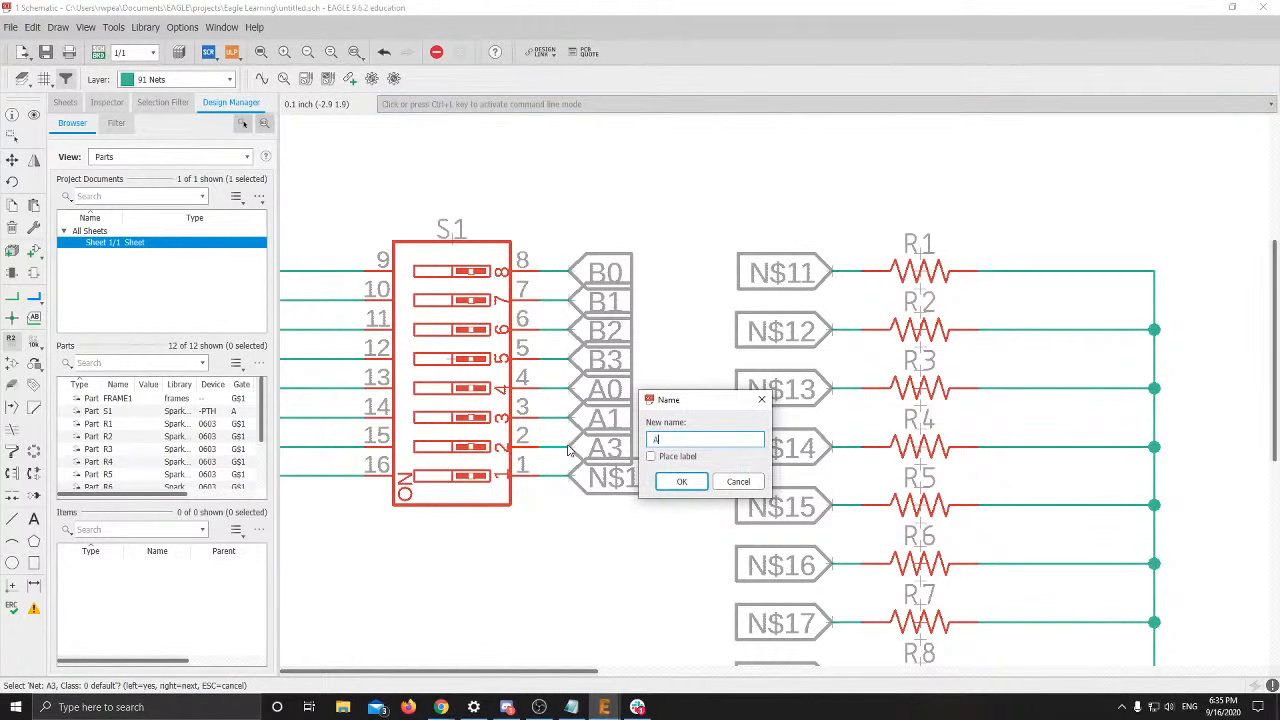
{"action": "key", "text": "Return"}
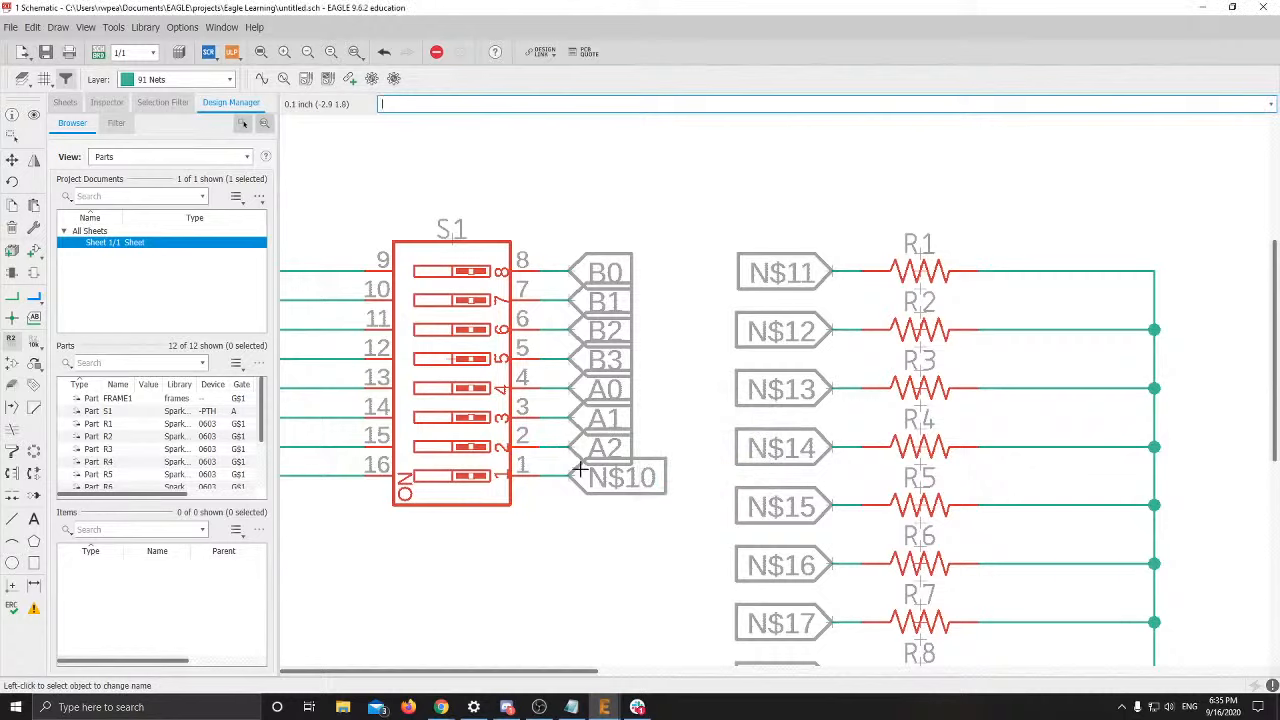
{"action": "left_click", "coordinate": [569, 474]}
{"action": "left_click", "coordinate": [569, 474]}
{"action": "type", "text": "A3"}
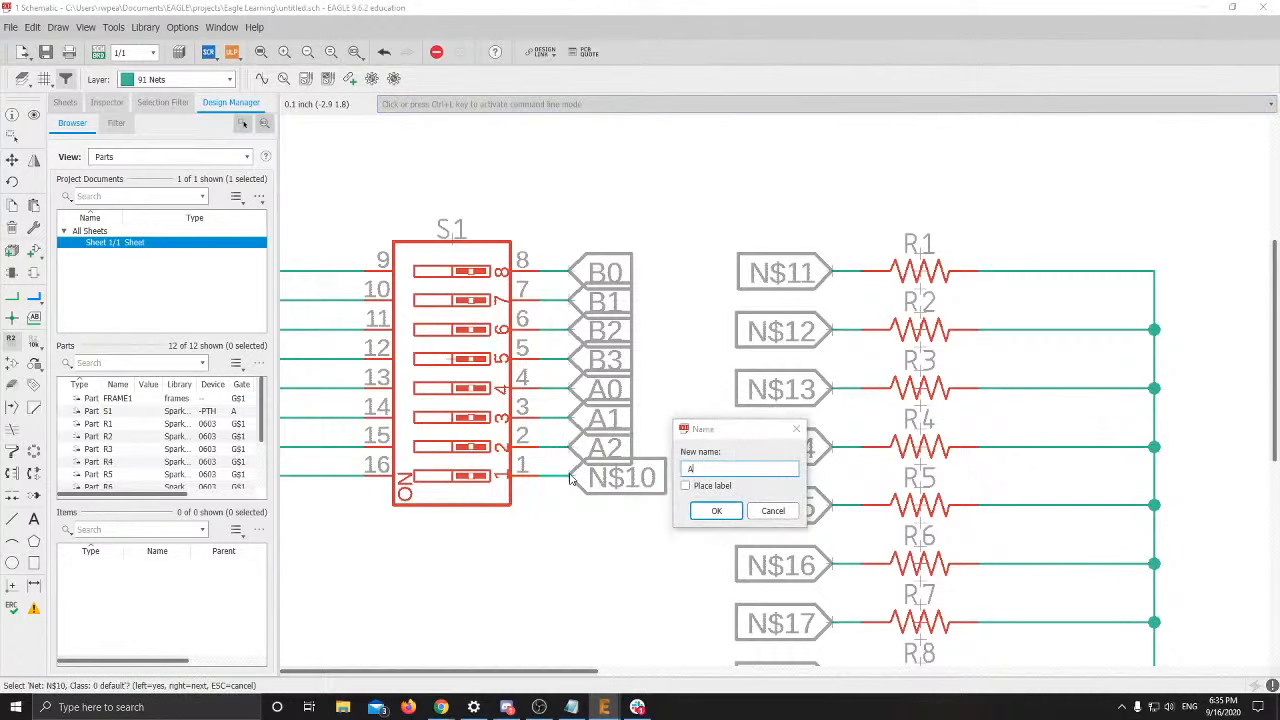
{"action": "left_click", "coordinate": [716, 510]}
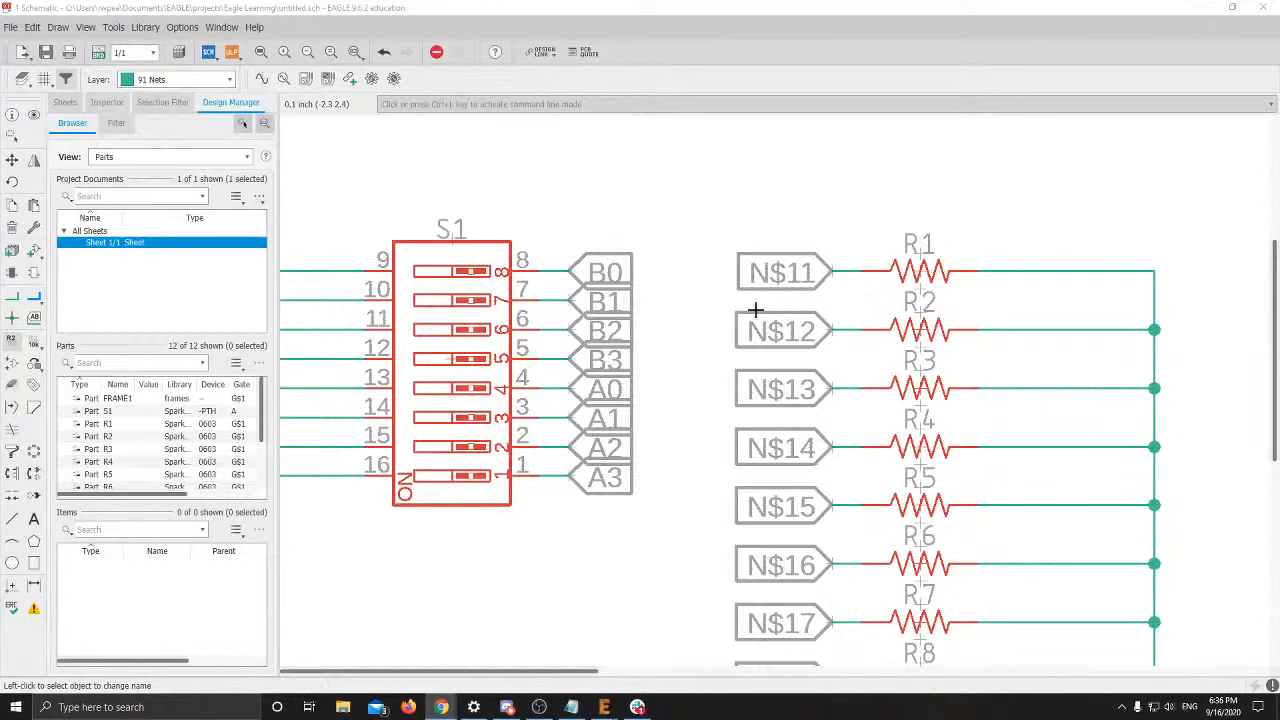
Pick R1's net N$11 for renaming and check slide 18's finished schematic labels
{"action": "left_click", "coordinate": [832, 270]}
{"action": "left_click", "coordinate": [832, 270]}
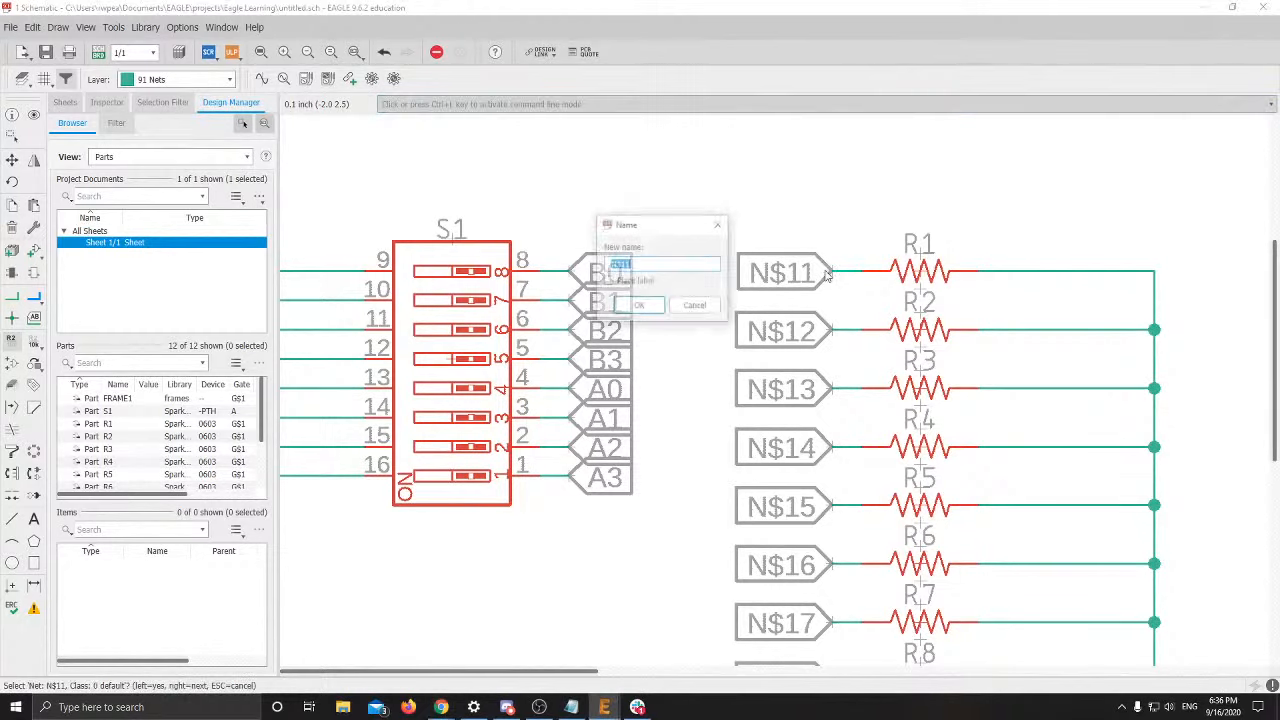
{"action": "key", "text": "alt+Tab"}
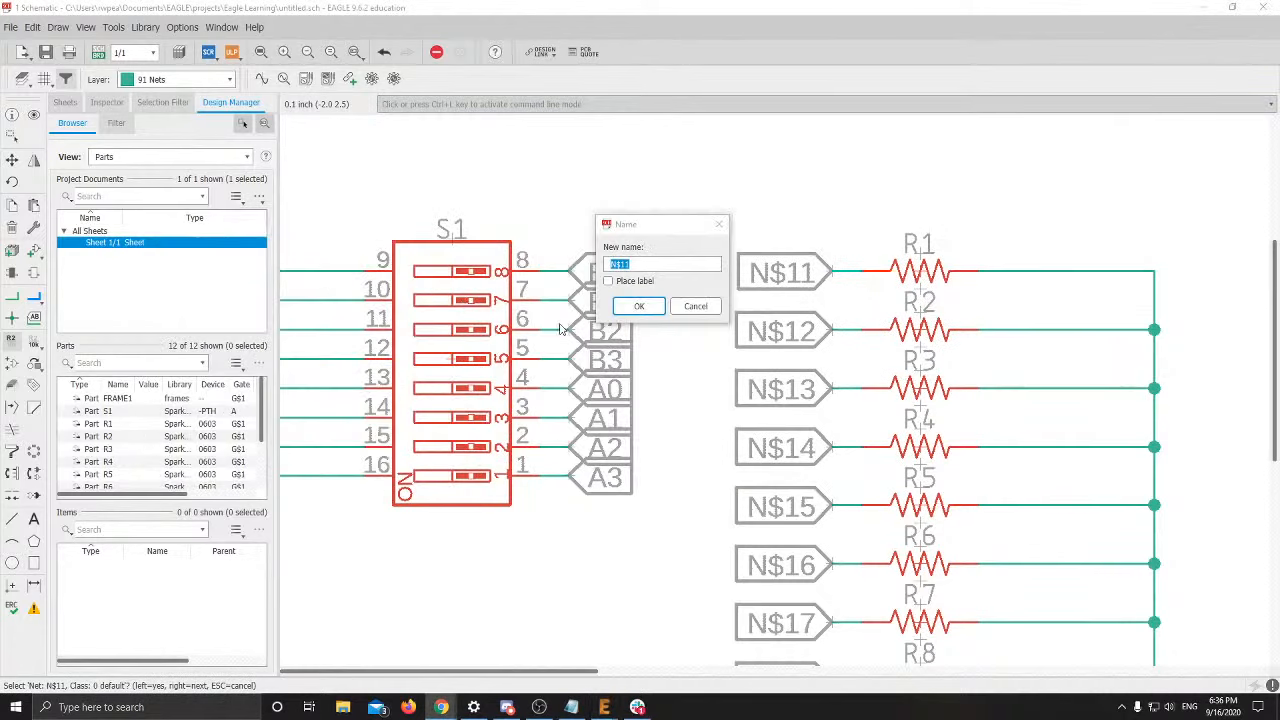
{"action": "key", "text": "alt+Tab"}
{"action": "left_click", "coordinate": [848, 298]}
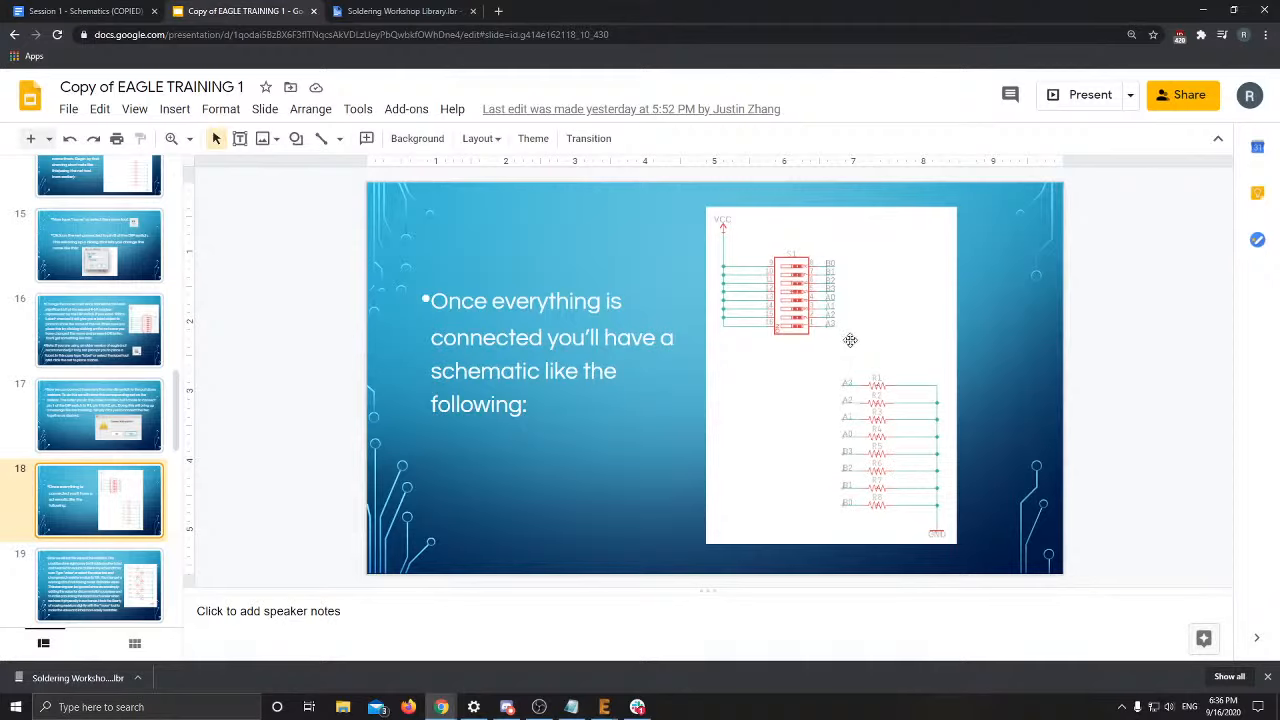
{"action": "key", "text": "alt+Tab"}
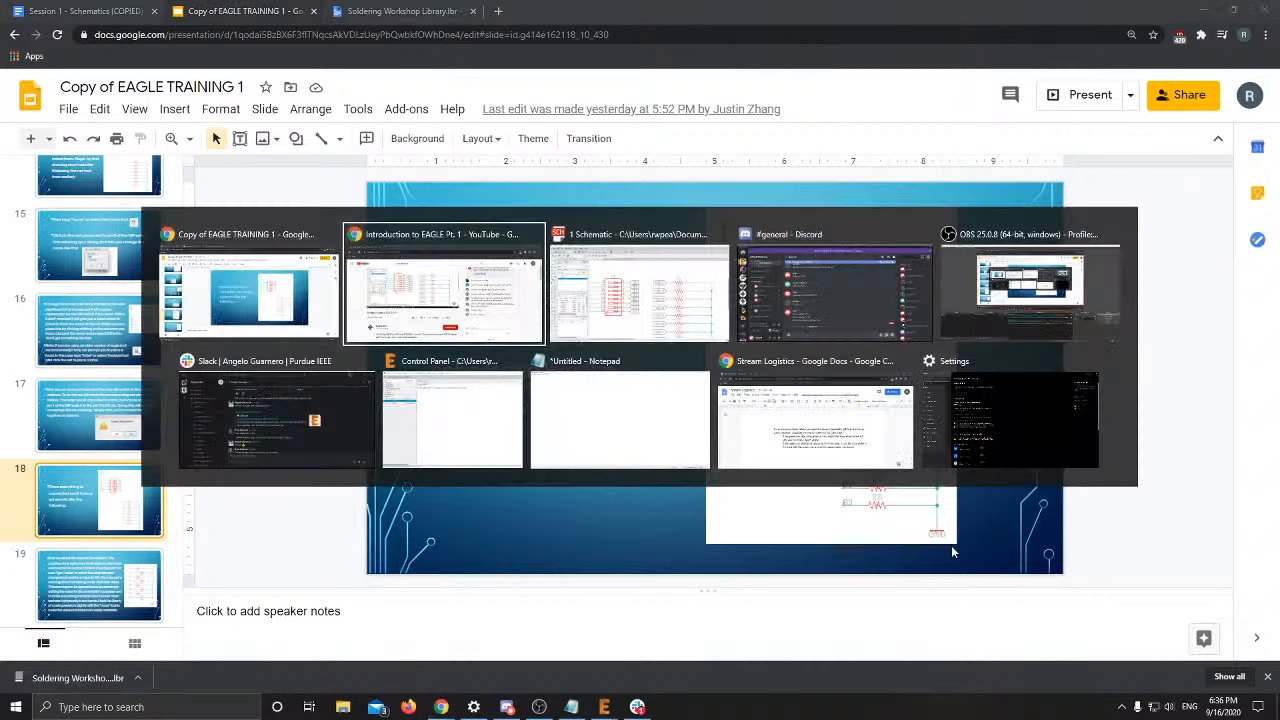
Rename R1's net N$11 to A3 and accept joining it with the switch's A3 net
{"action": "key", "text": "alt+Tab"}
{"action": "key", "text": "alt+Tab"}
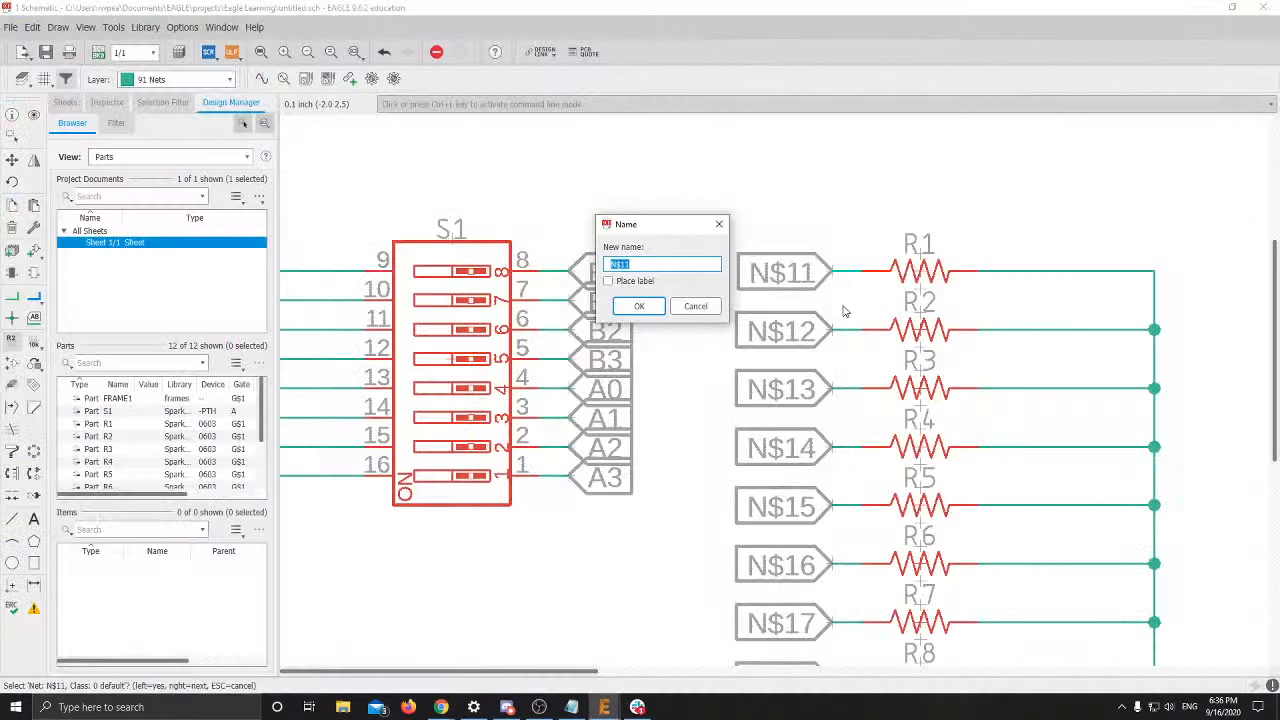
{"action": "type", "text": "B"}
{"action": "key", "text": "Return"}
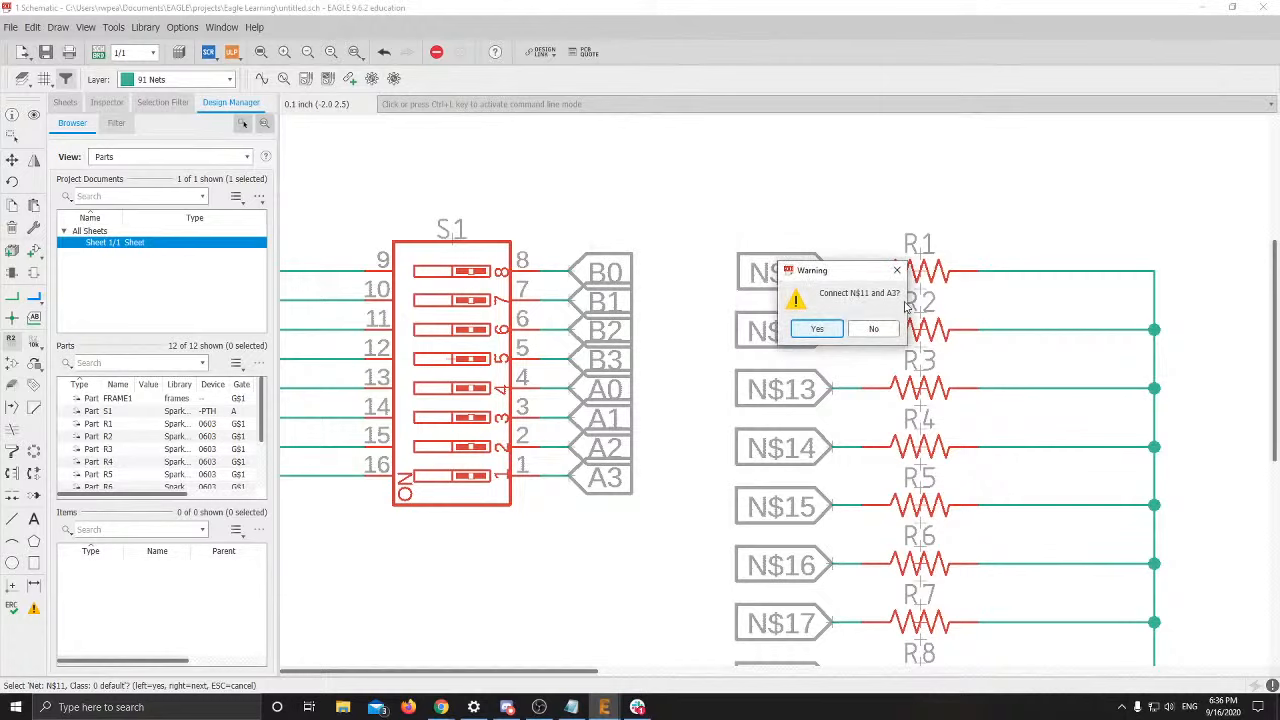
{"action": "left_click_drag", "start_coordinate": [829, 278], "coordinate": [929, 319]}
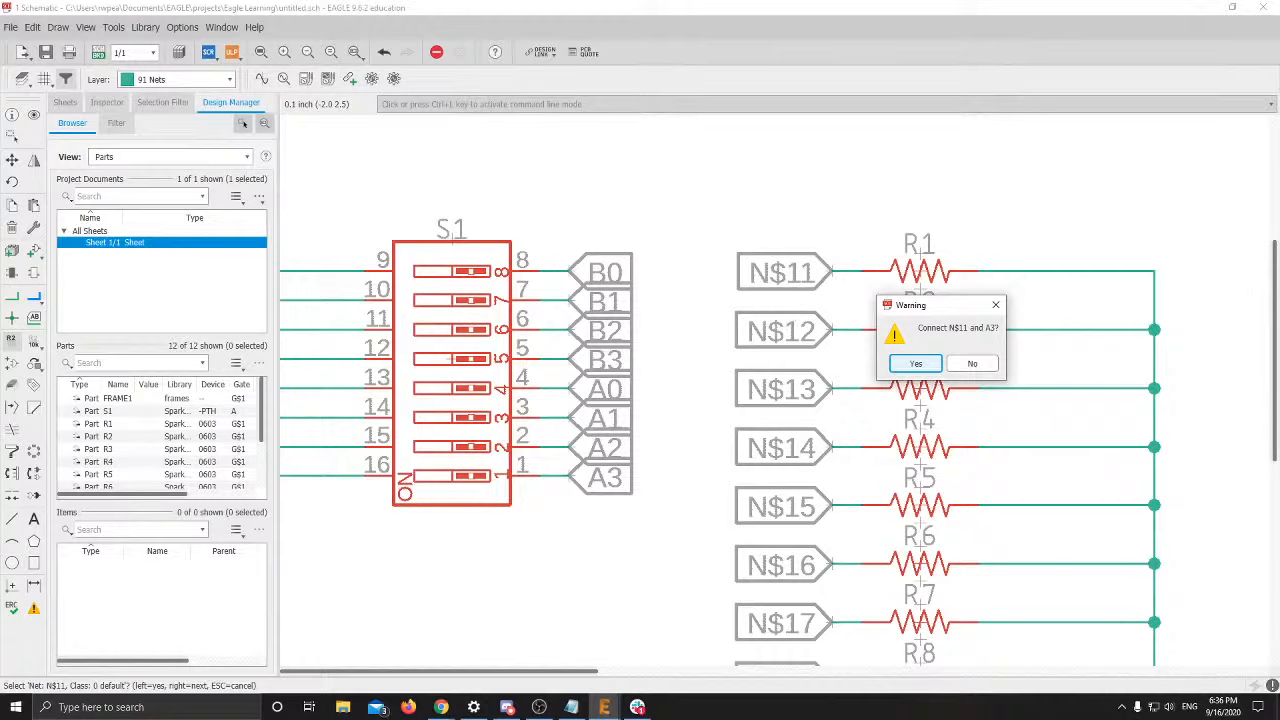
{"action": "left_click", "coordinate": [914, 364]}
{"action": "key", "text": "alt+Tab"}
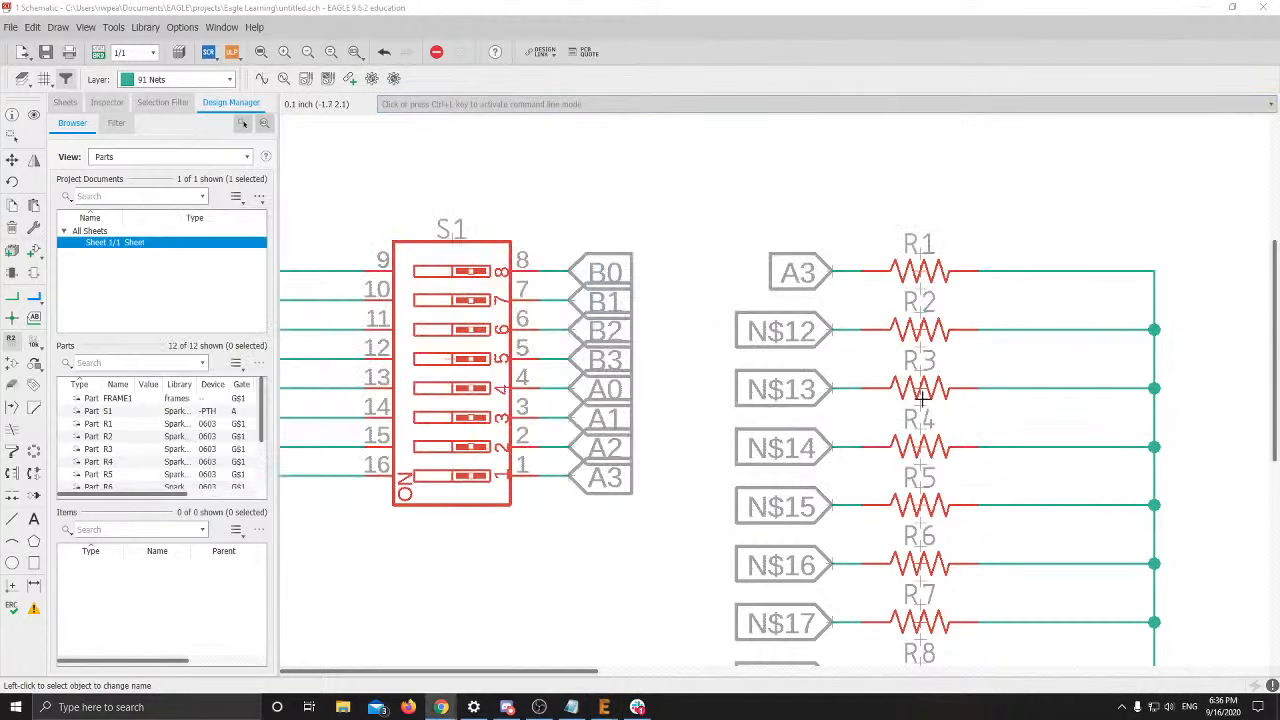
{"action": "key", "text": "alt+Tab"}
{"action": "key", "text": "Tab"}
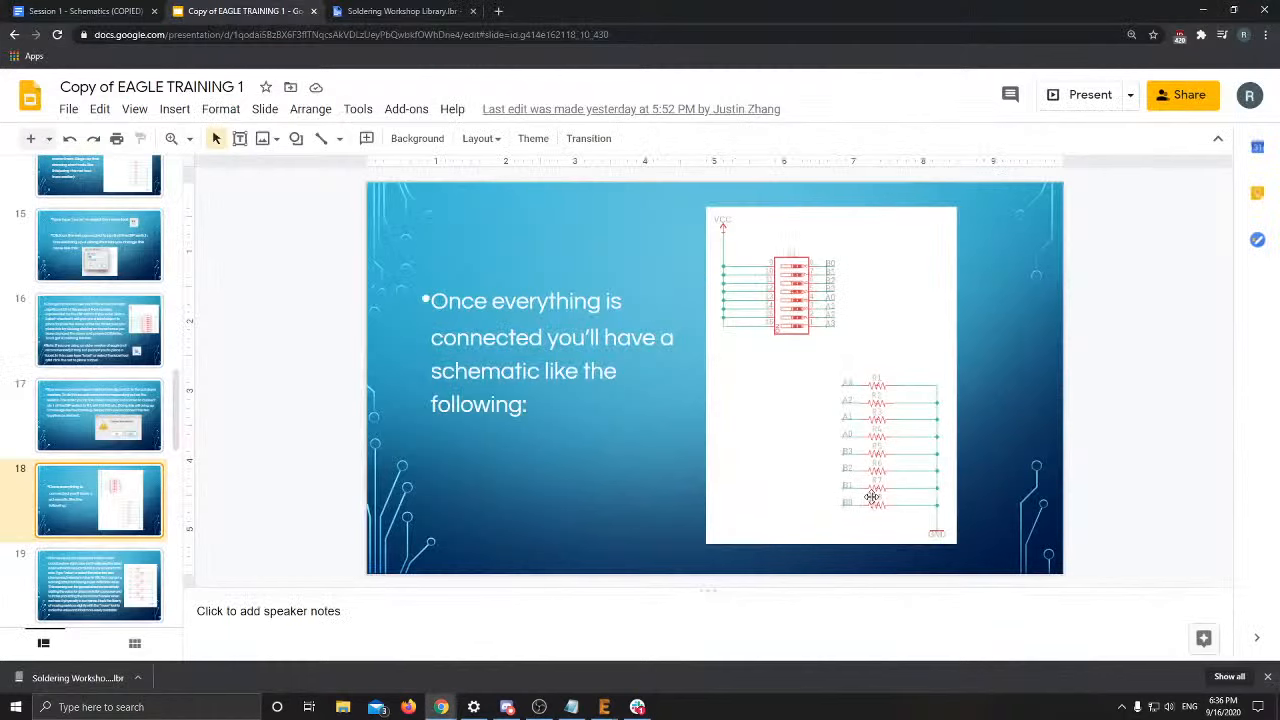
{"action": "key", "text": "alt+Tab"}
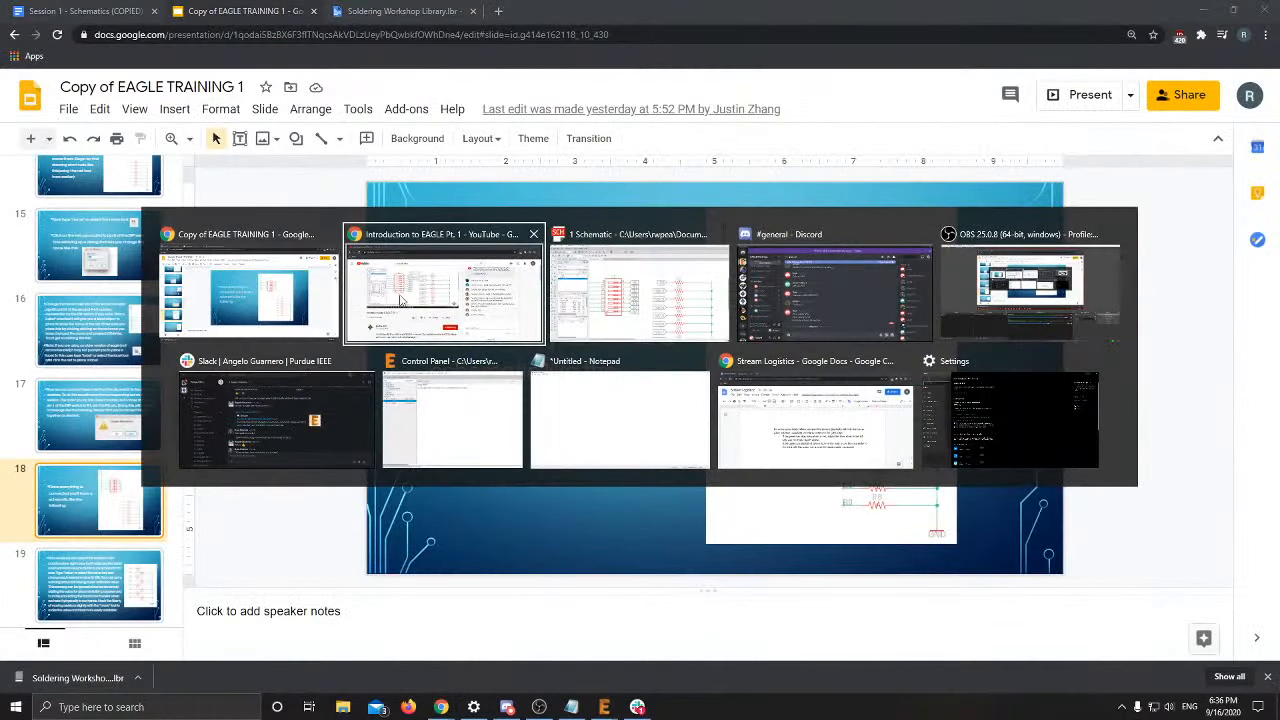
{"action": "left_click", "coordinate": [327, 297]}
{"action": "key", "text": "alt+Tab"}
Rename nets N$12 and N$13 at R2 and R3 to A2 and A1
{"action": "left_click", "coordinate": [637, 312]}
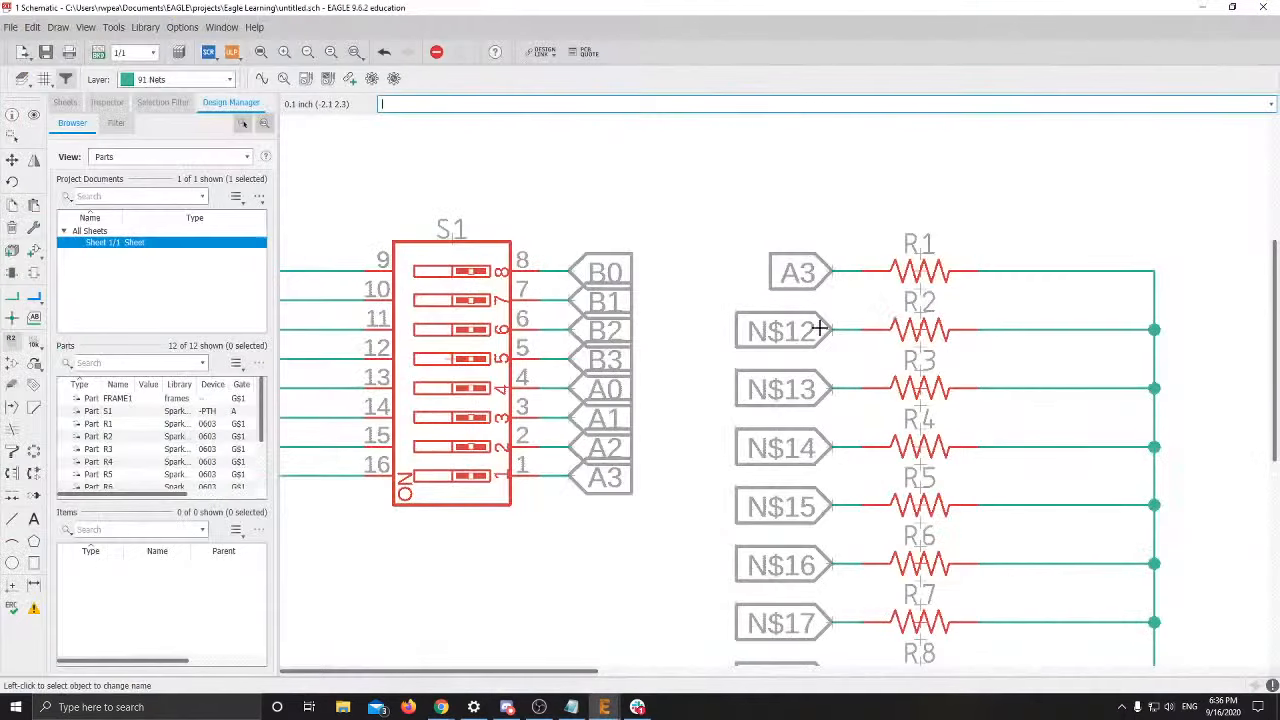
{"action": "left_click", "coordinate": [830, 338]}
{"action": "left_click", "coordinate": [830, 338]}
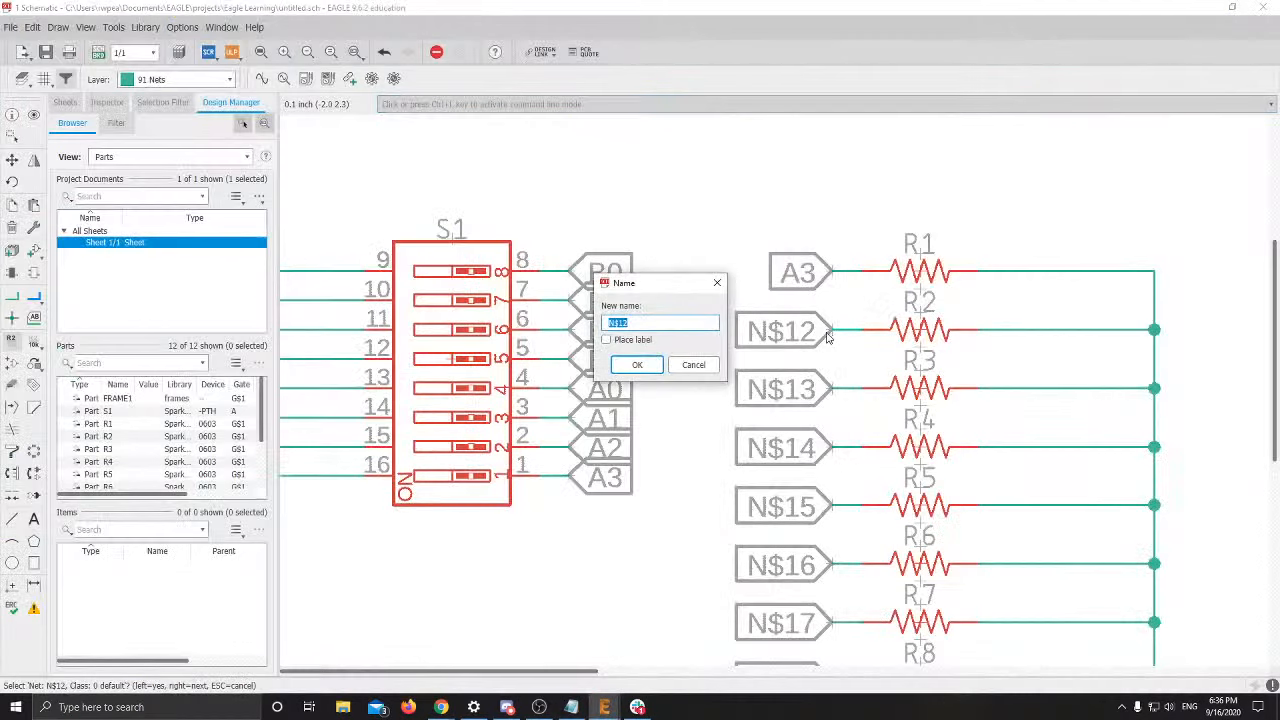
{"action": "type", "text": "A2"}
{"action": "left_click", "coordinate": [660, 366]}
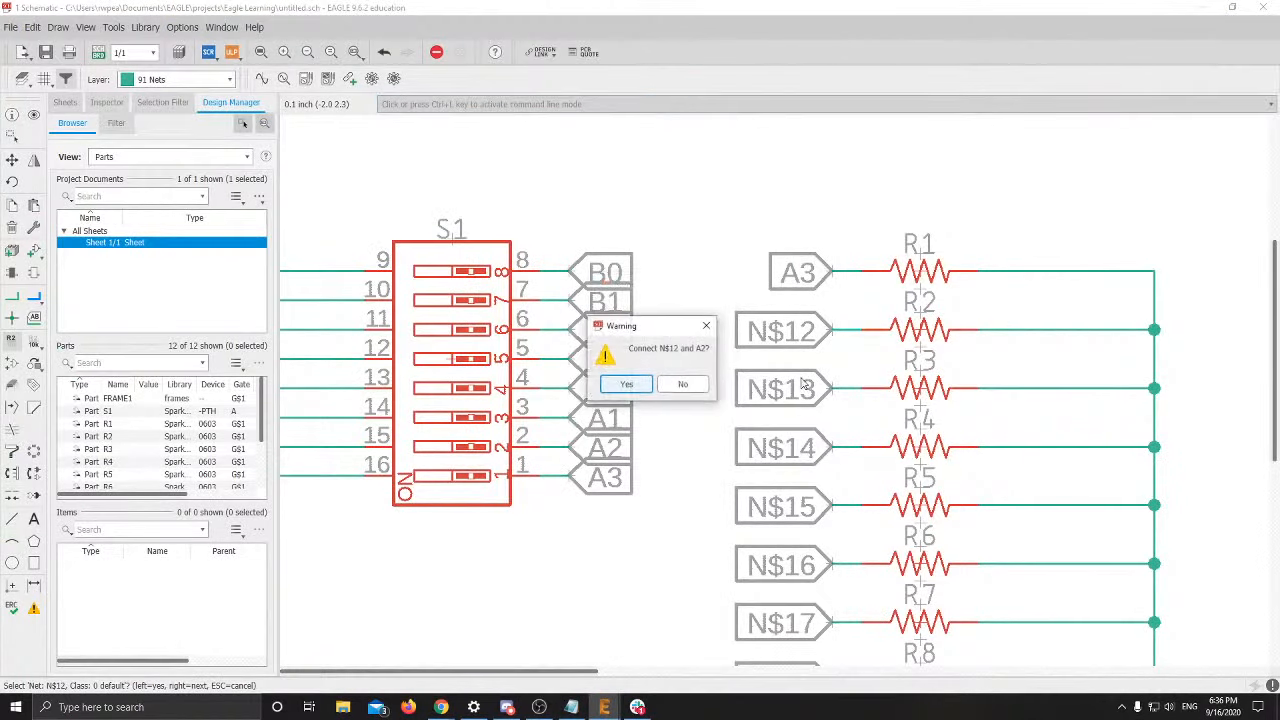
{"action": "left_click", "coordinate": [638, 383]}
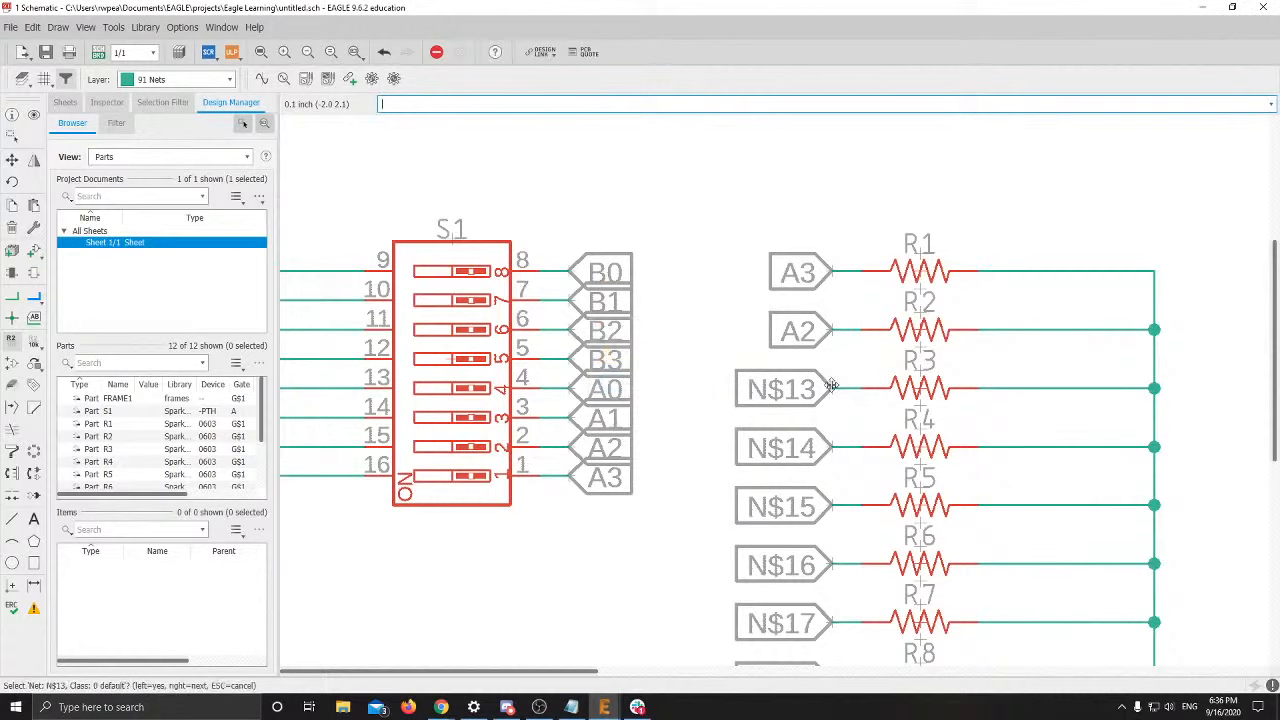
{"action": "left_click", "coordinate": [832, 388]}
{"action": "type", "text": "A1"}
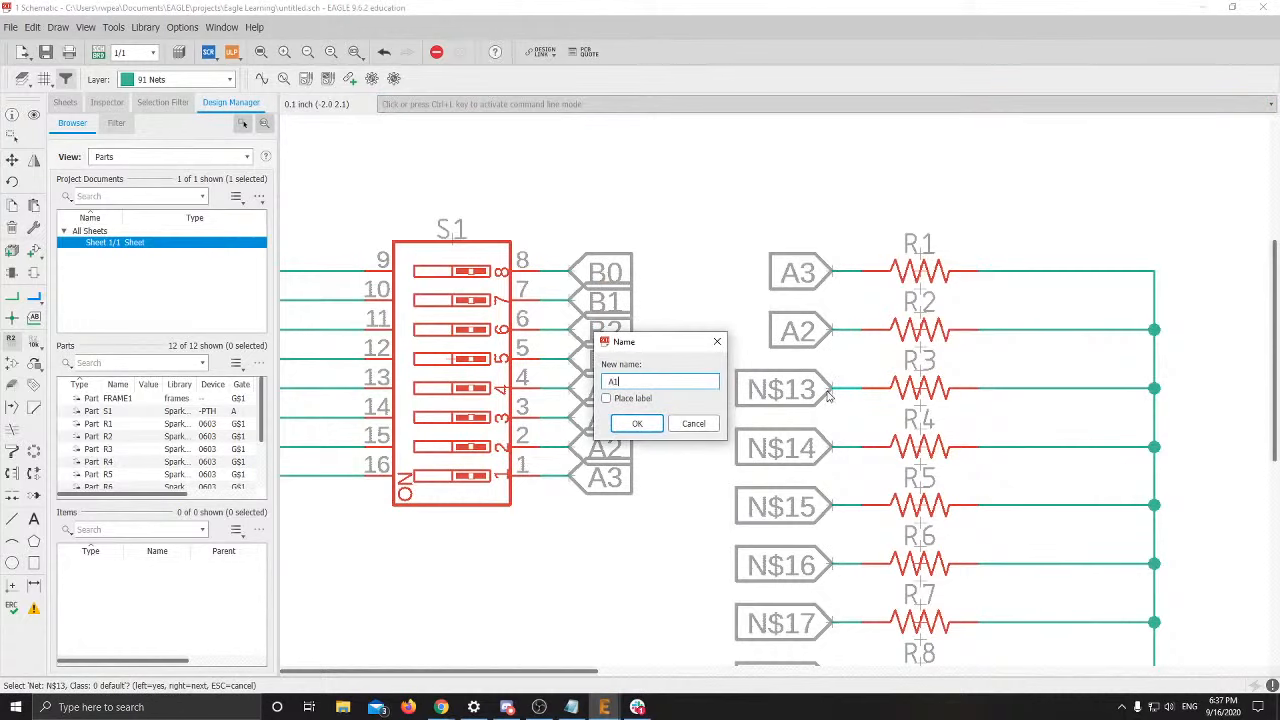
{"action": "key", "text": "Return"}
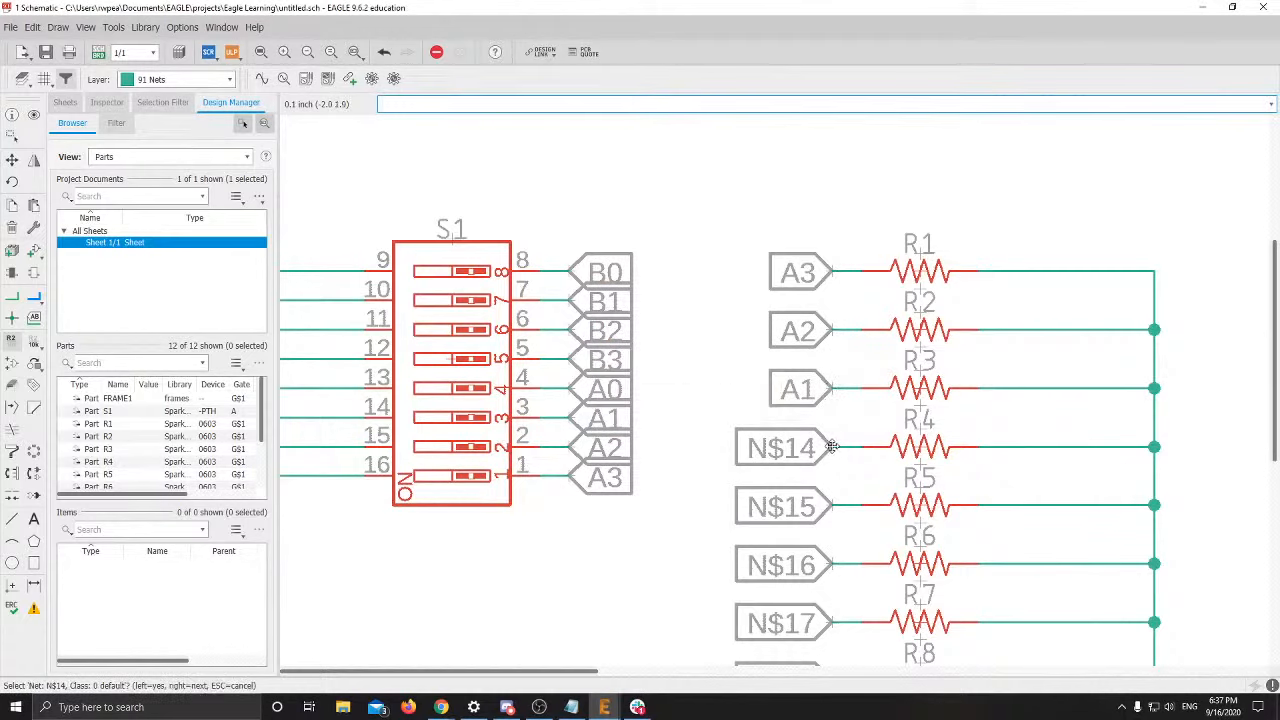
Rename nets N$14 and N$15 at R4 and R5 to A0 and B3
{"action": "left_click", "coordinate": [832, 446]}
{"action": "type", "text": "A"}
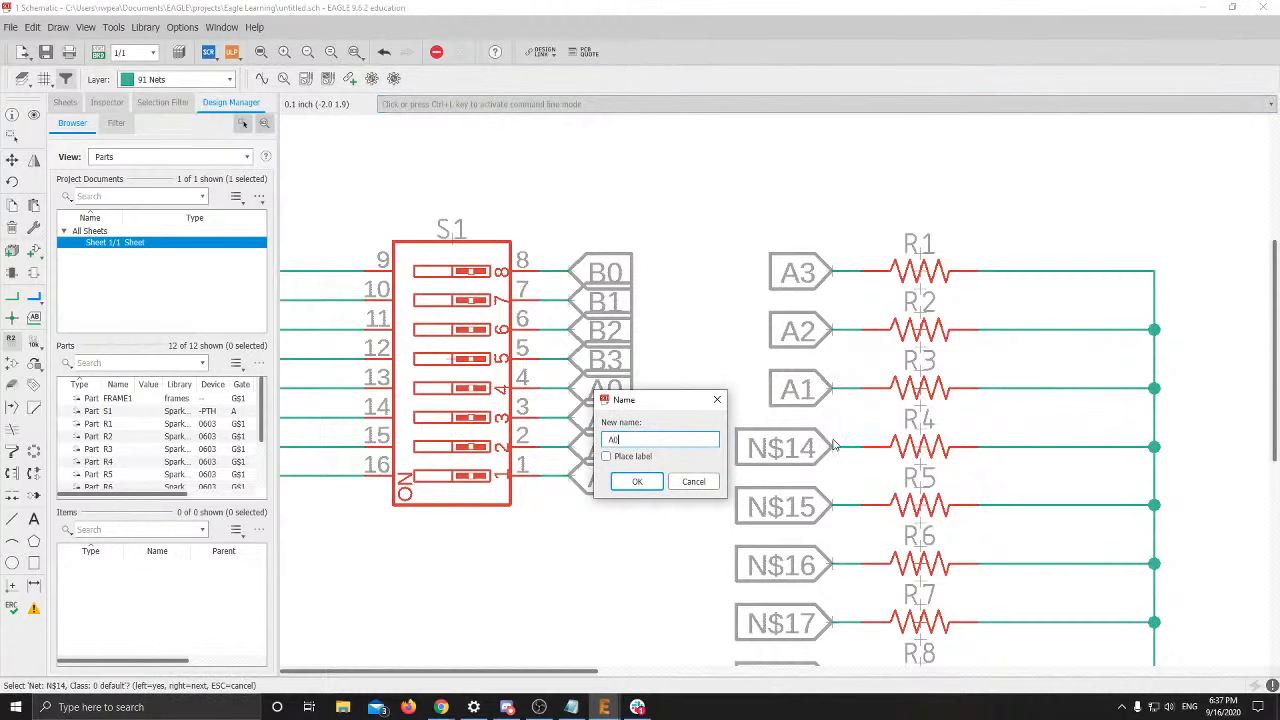
{"action": "type", "text": "0"}
{"action": "key", "text": "Return"}
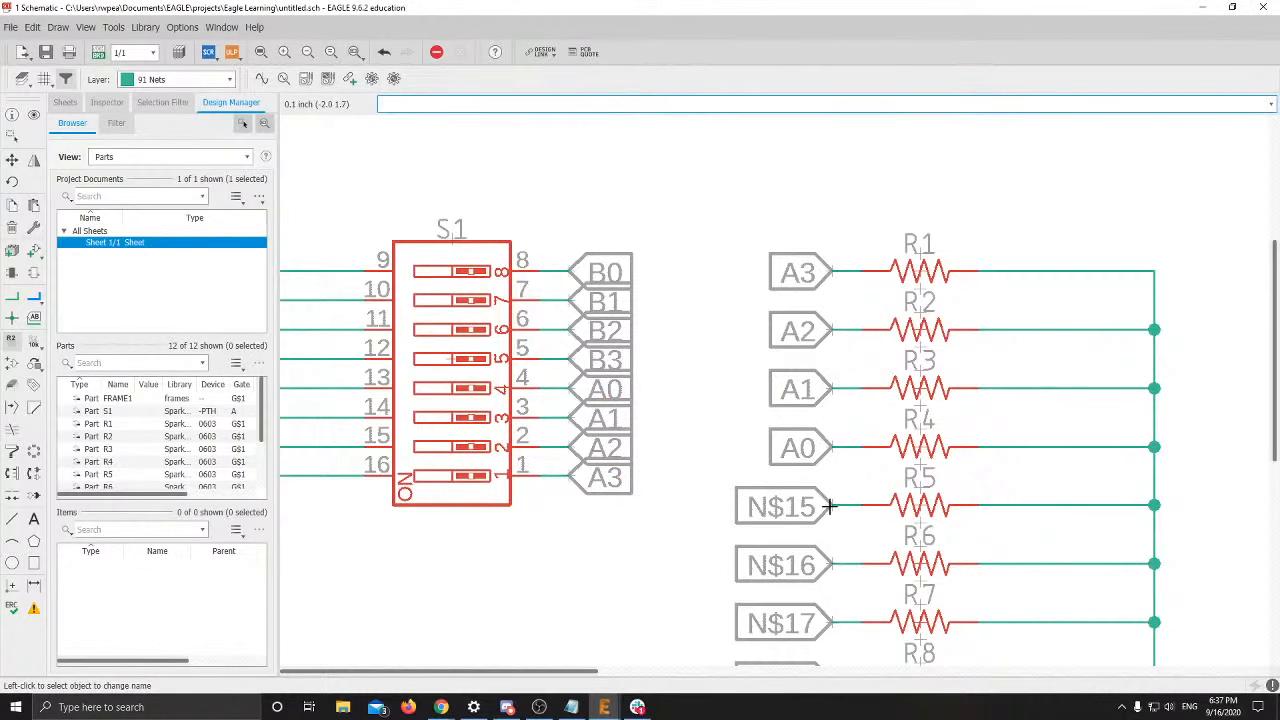
{"action": "key", "text": "alt+Tab"}
{"action": "key", "text": "alt+Tab"}
{"action": "left_click", "coordinate": [834, 509]}
{"action": "type", "text": "B3"}
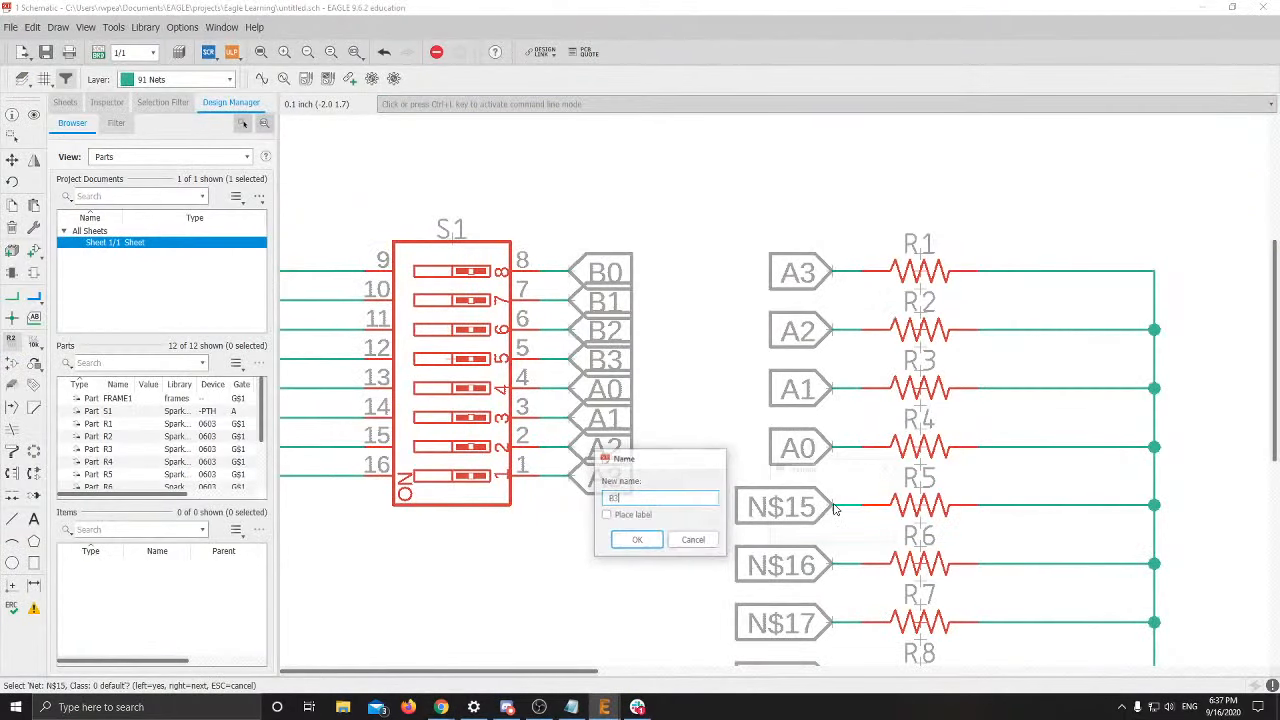
{"action": "key", "text": "Return"}
{"action": "left_click", "coordinate": [809, 526]}
Rename nets N$16, N$17 and N$18 at R6–R8 to B2, B1 and B0
{"action": "middle_click_drag", "start_coordinate": [820, 510], "coordinate": [809, 294]}
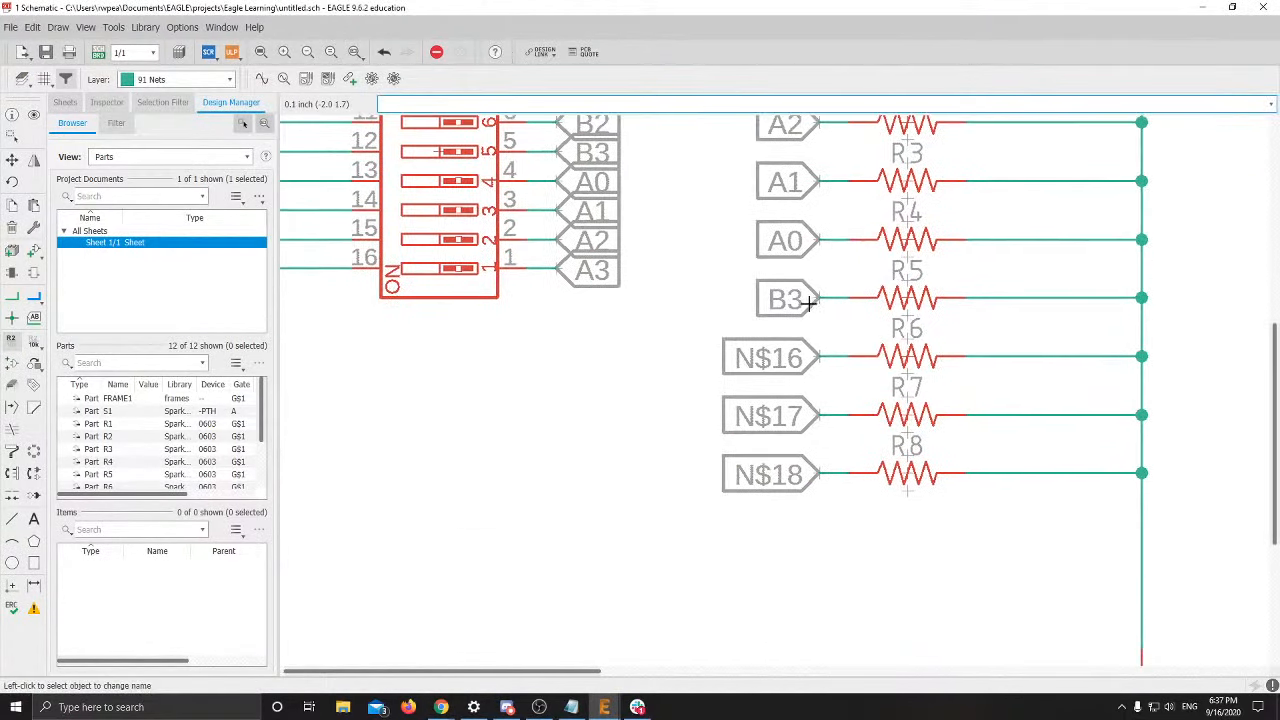
{"action": "left_click", "coordinate": [817, 360]}
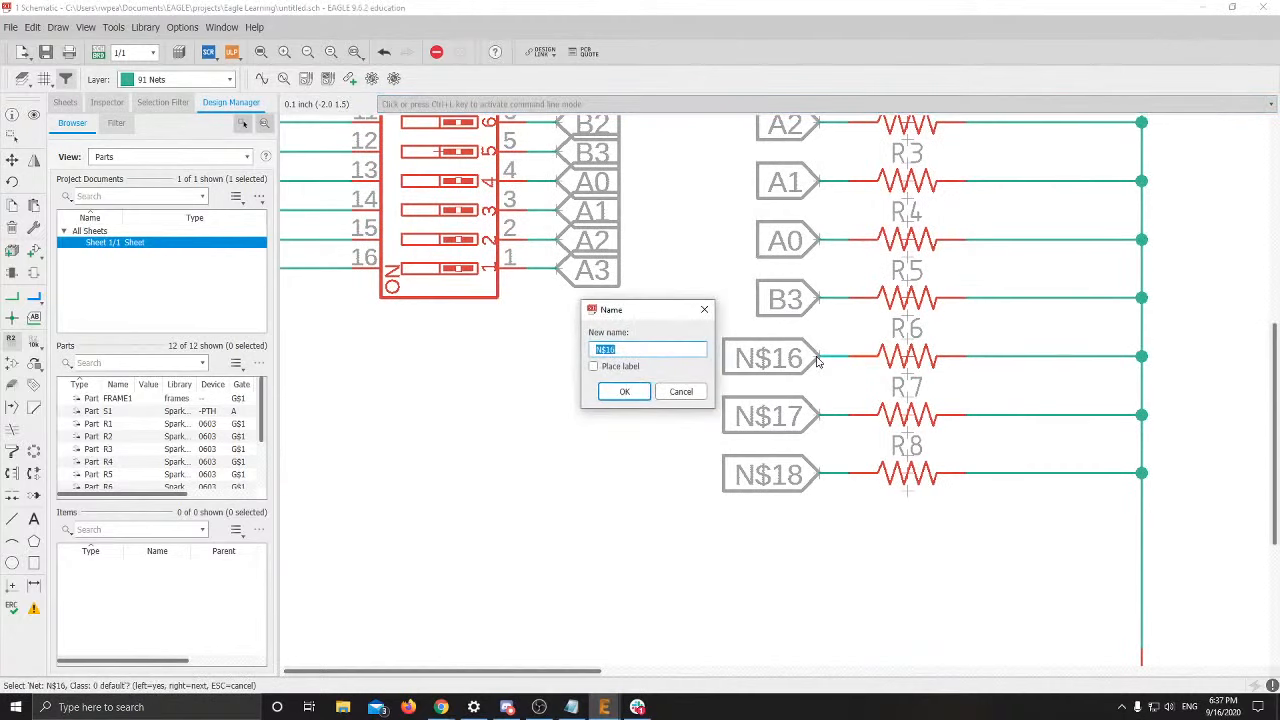
{"action": "type", "text": "B122"}
{"action": "key", "text": "Return"}
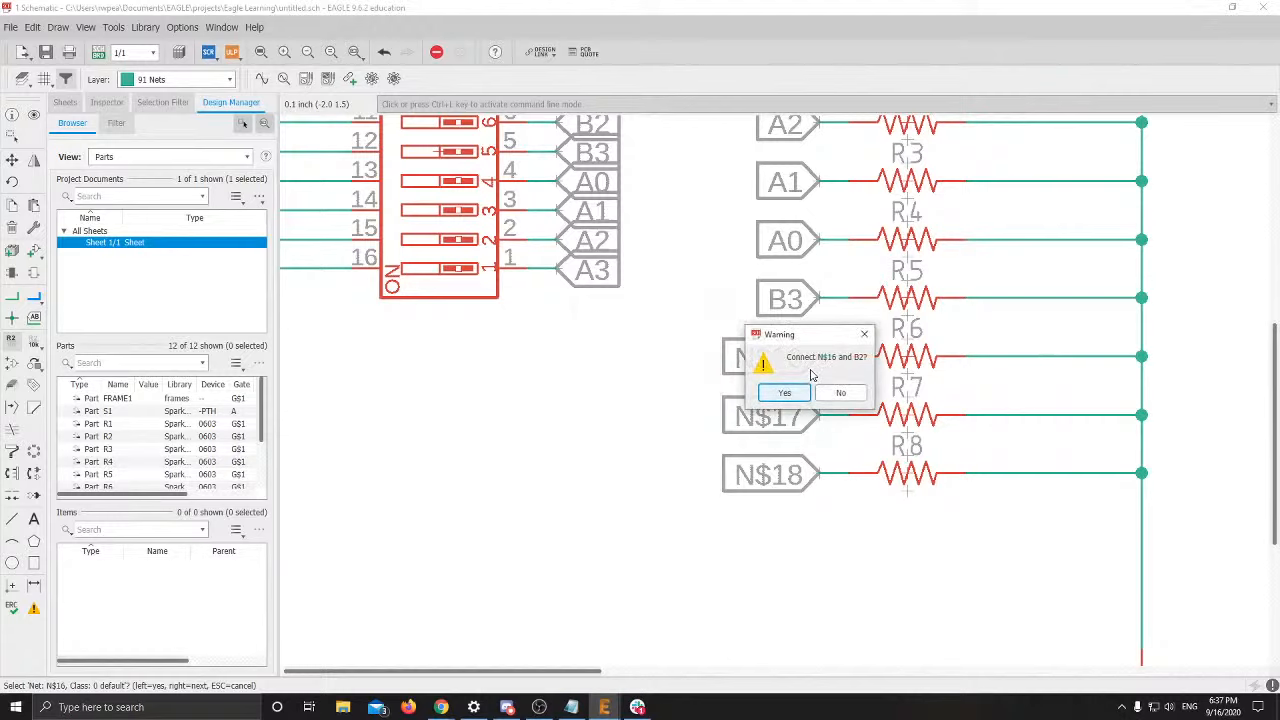
{"action": "key", "text": "Return"}
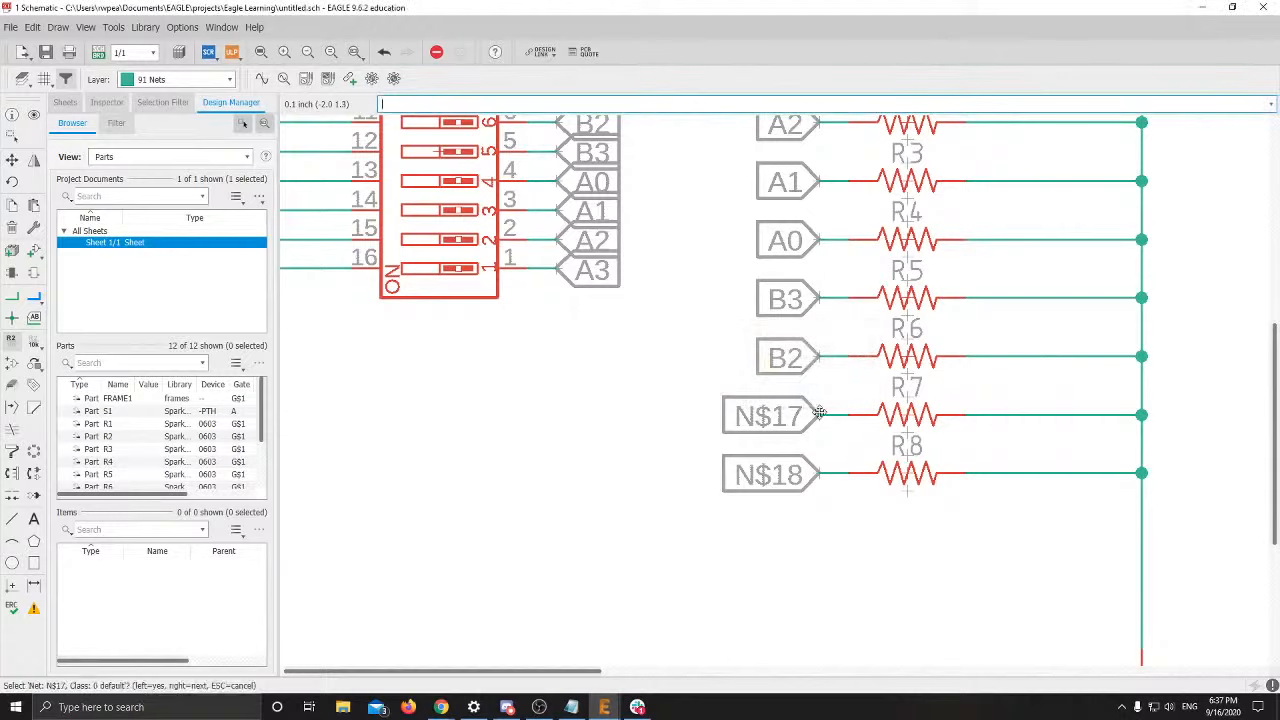
{"action": "left_click", "coordinate": [820, 417]}
{"action": "type", "text": "B1"}
{"action": "key", "text": "Return"}
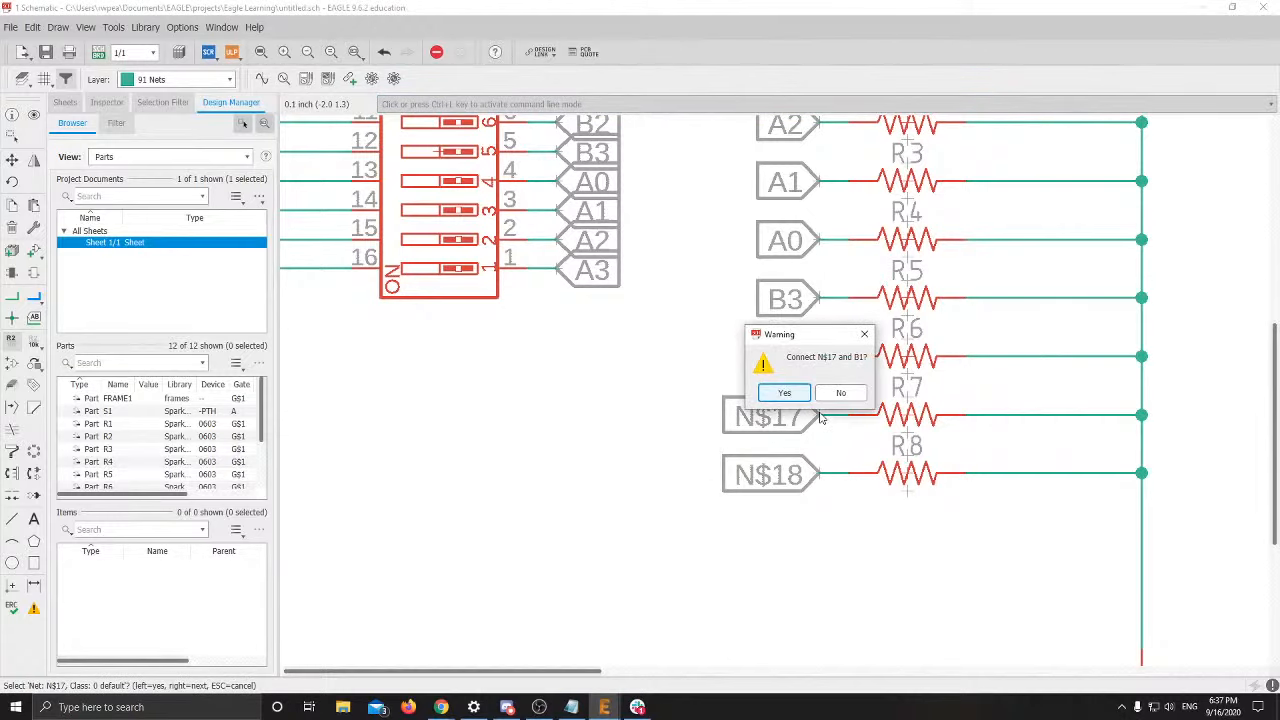
{"action": "key", "text": "Return"}
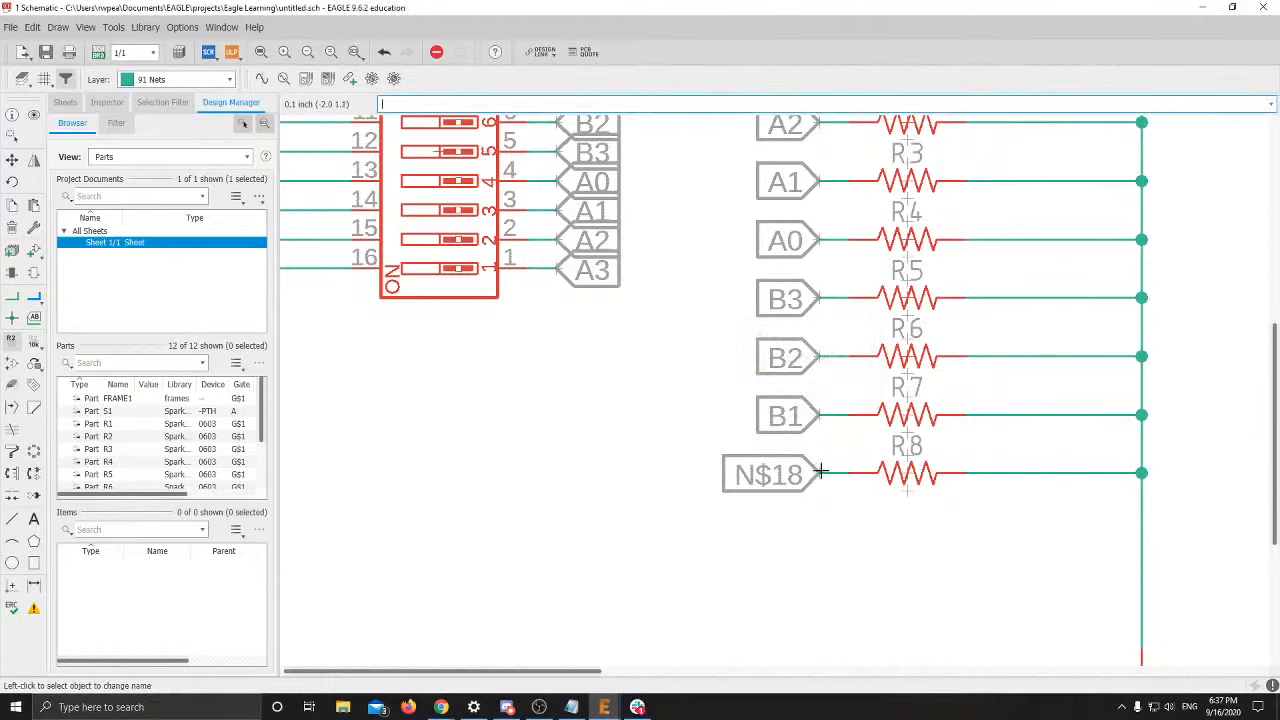
{"action": "left_click", "coordinate": [822, 476]}
{"action": "type", "text": "B0"}
{"action": "key", "text": "Return"}
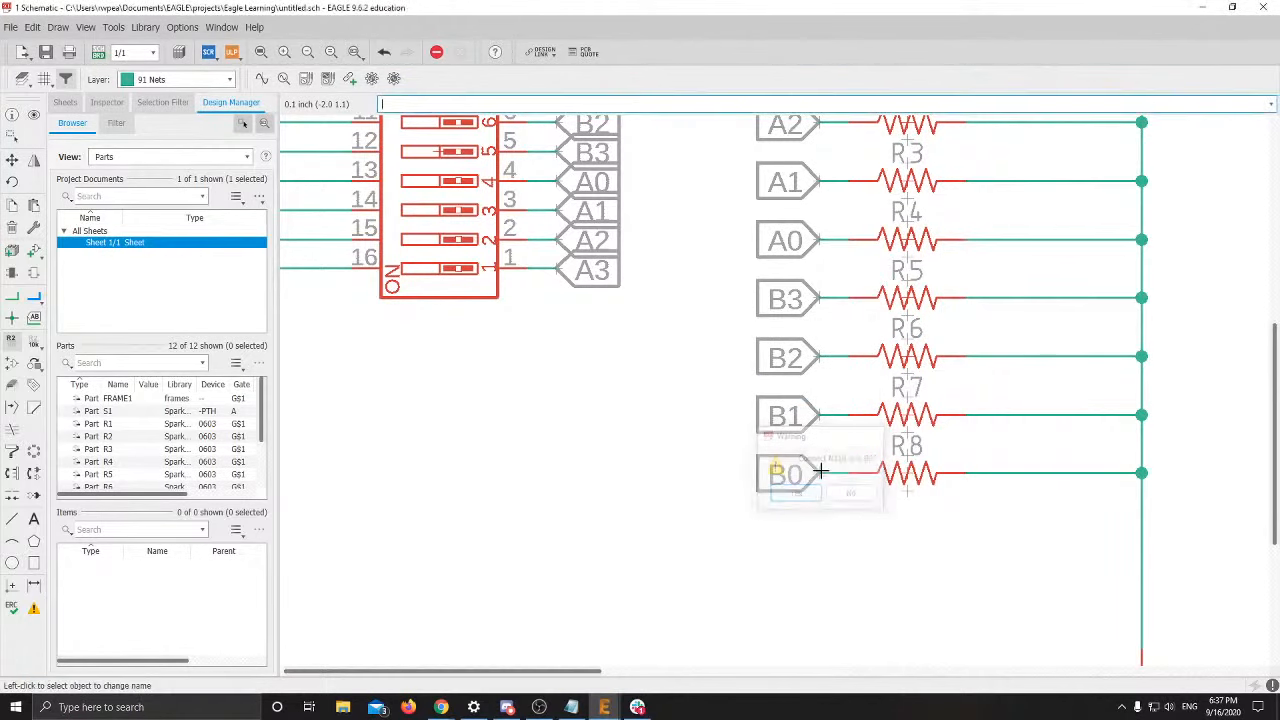
{"action": "scroll", "coordinate": [815, 476], "scroll_direction": "down", "scroll_amount": 2}
{"action": "scroll", "coordinate": [756, 435], "scroll_direction": "down", "scroll_amount": 1}
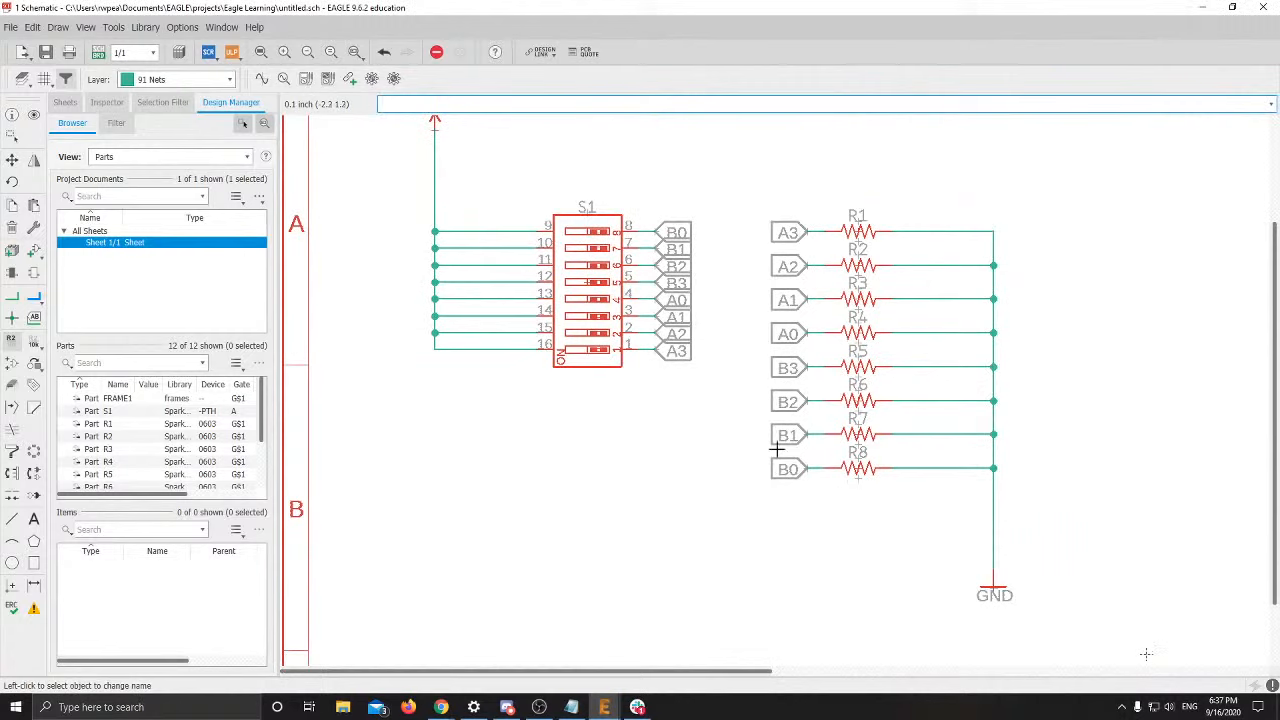
{"action": "middle_click_drag", "start_coordinate": [835, 411], "coordinate": [811, 419]}
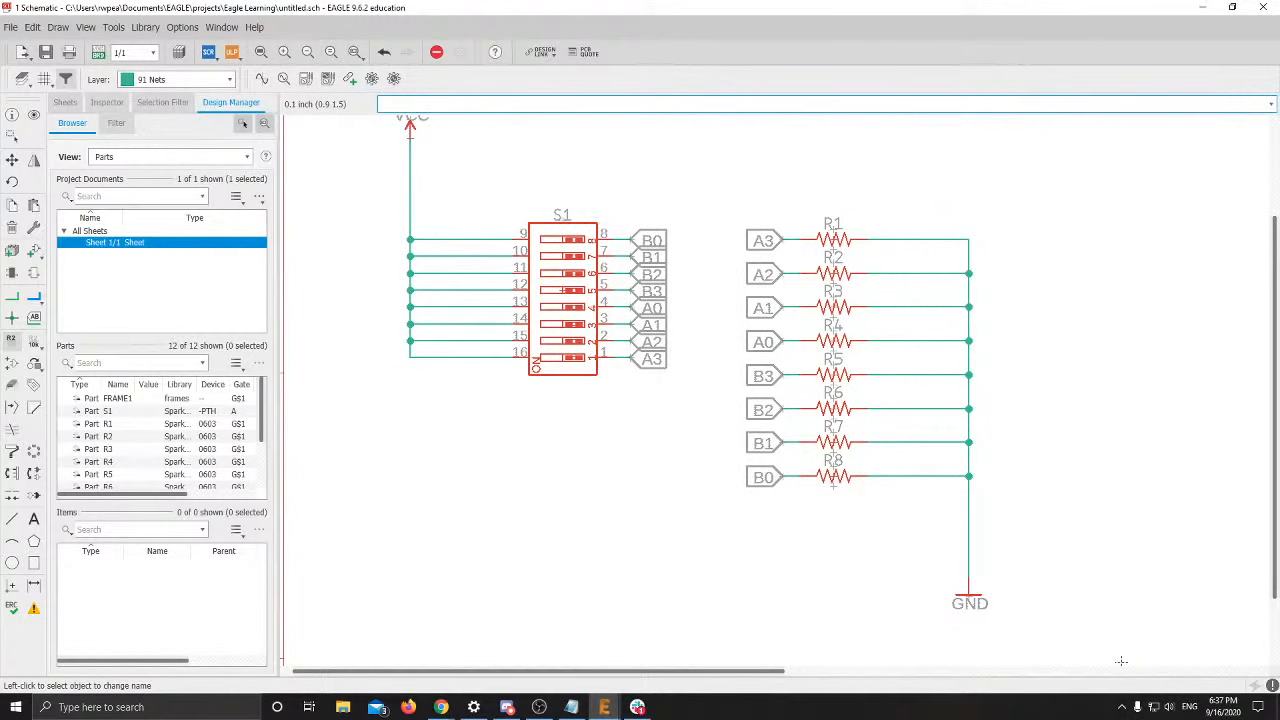
{"action": "key", "text": "alt+Tab"}
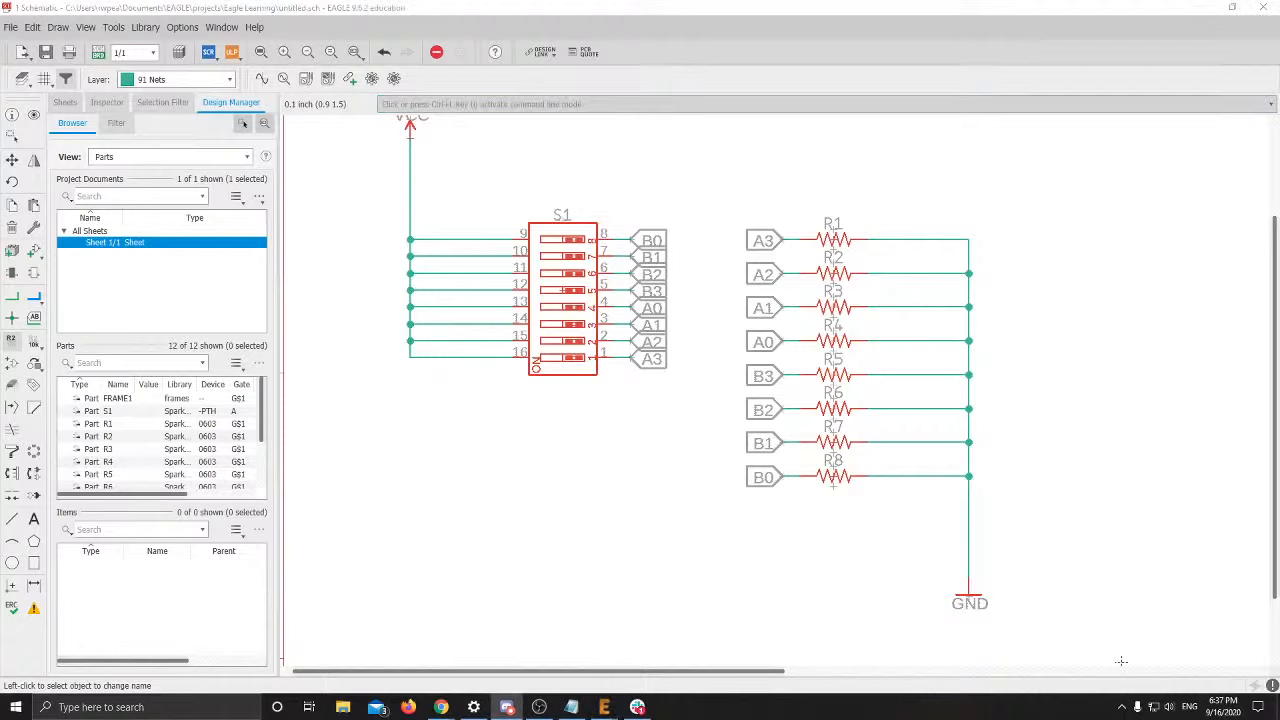
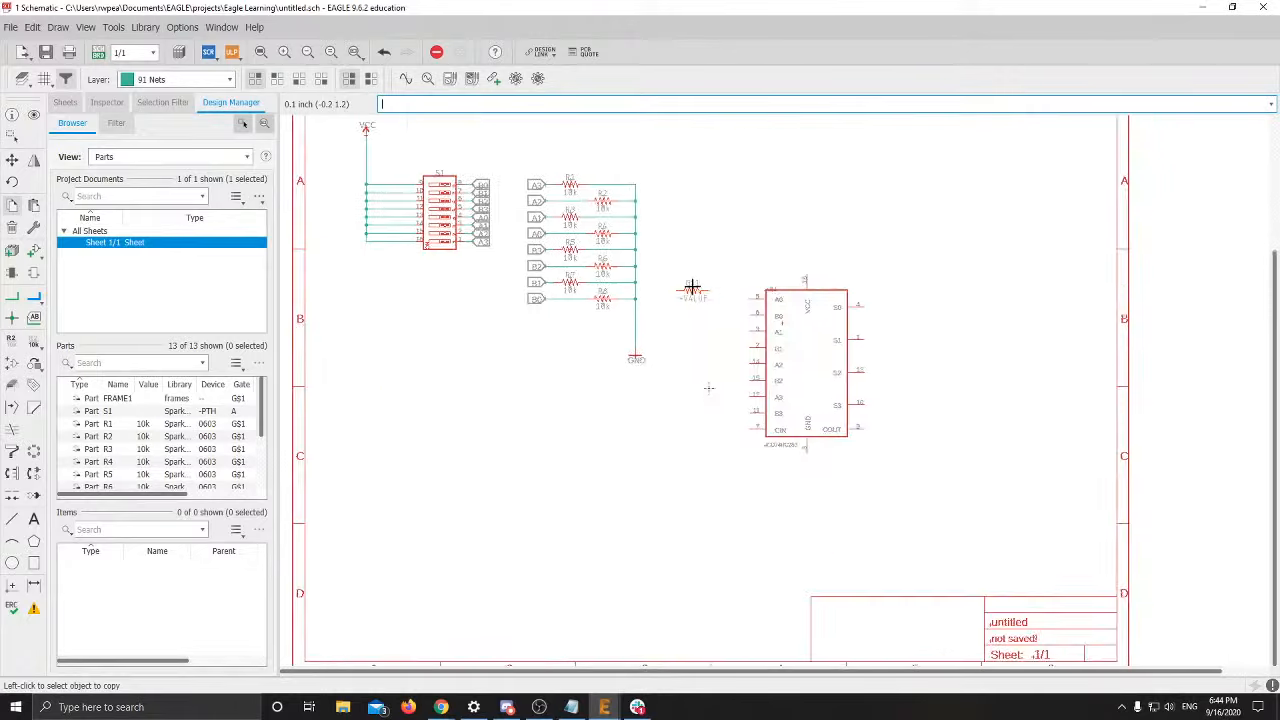
Zoom in on the schematic around the resistor bank
{"action": "scroll", "coordinate": [630, 398], "scroll_direction": "up", "scroll_amount": 3}
{"action": "scroll", "coordinate": [630, 398], "scroll_direction": "up", "scroll_amount": 2}
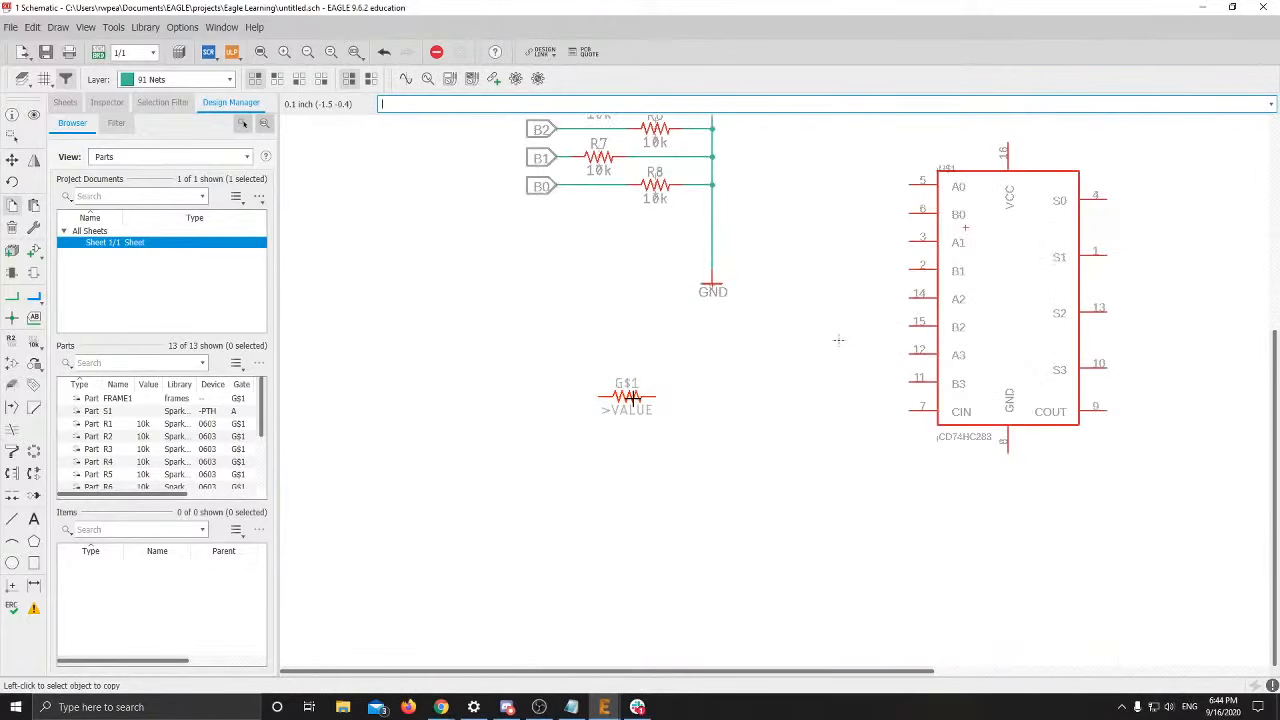
Place 10k resistor R9, then put a copy of it, R10, directly below
{"action": "left_click", "coordinate": [618, 396]}
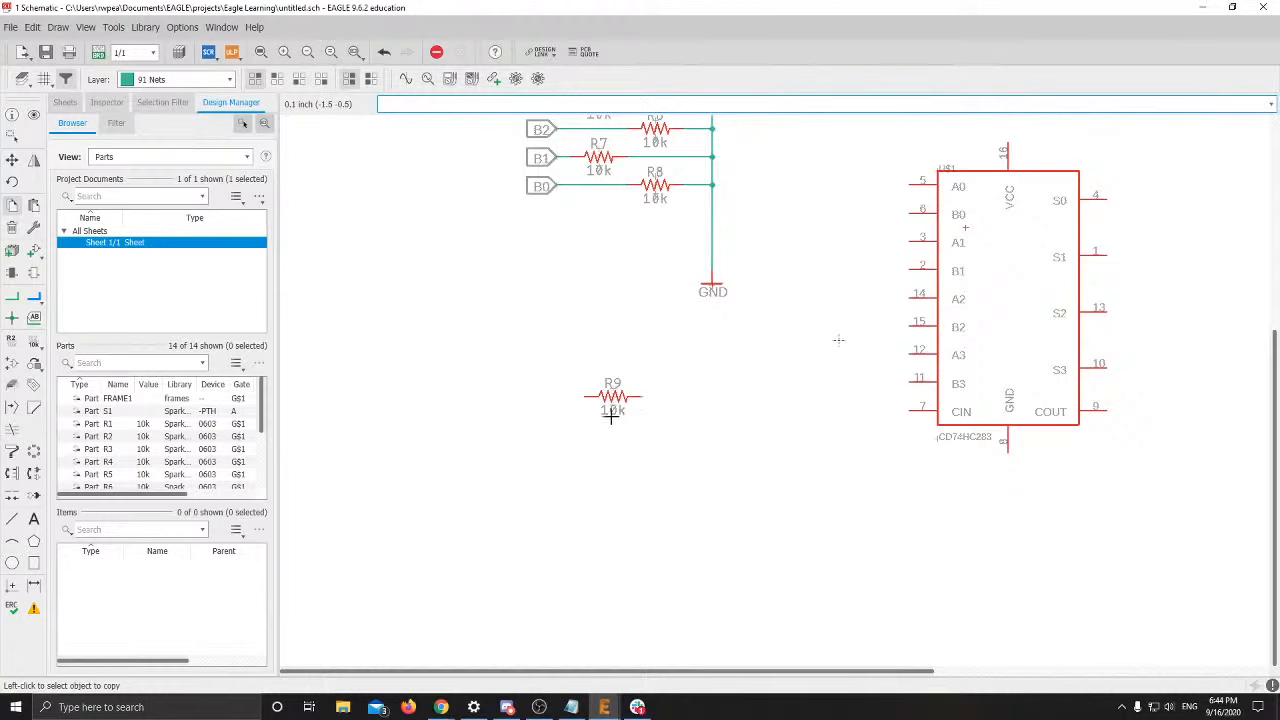
{"action": "scroll", "coordinate": [612, 410], "scroll_direction": "up", "scroll_amount": 2}
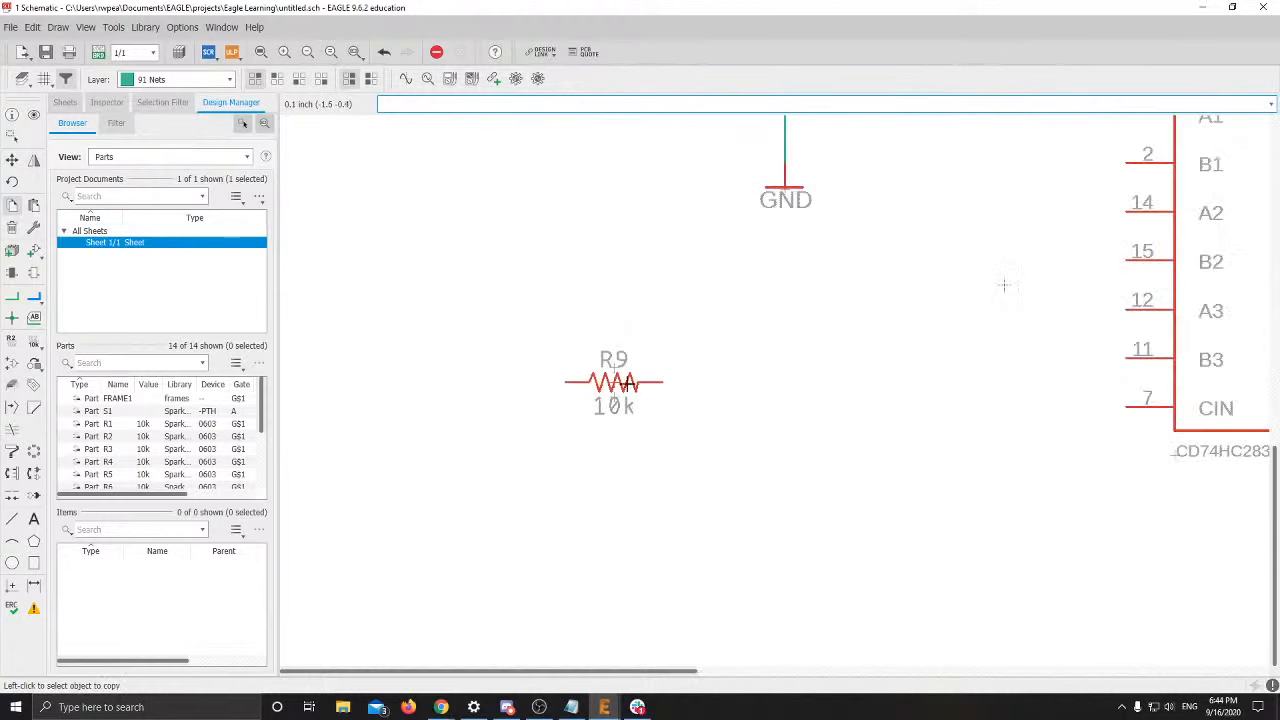
{"action": "right_click", "coordinate": [612, 383]}
{"action": "left_click", "coordinate": [640, 27]}
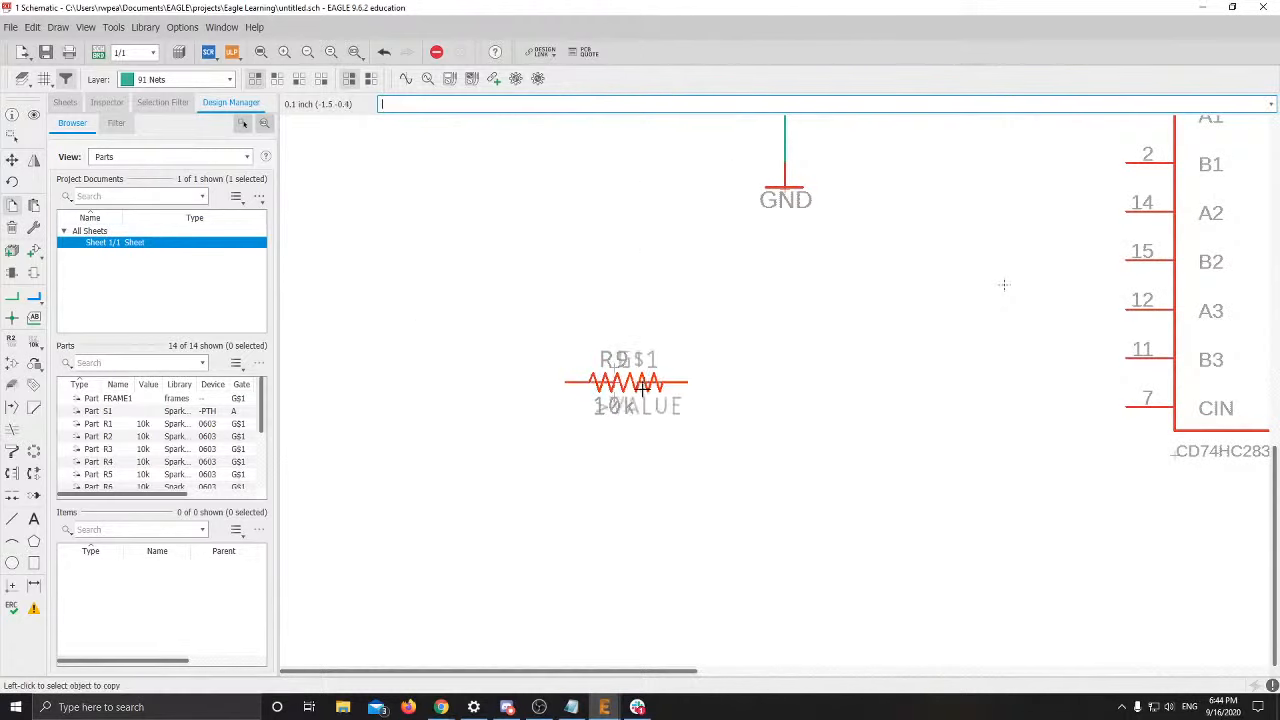
{"action": "middle_click_drag", "start_coordinate": [757, 420], "coordinate": [691, 165]}
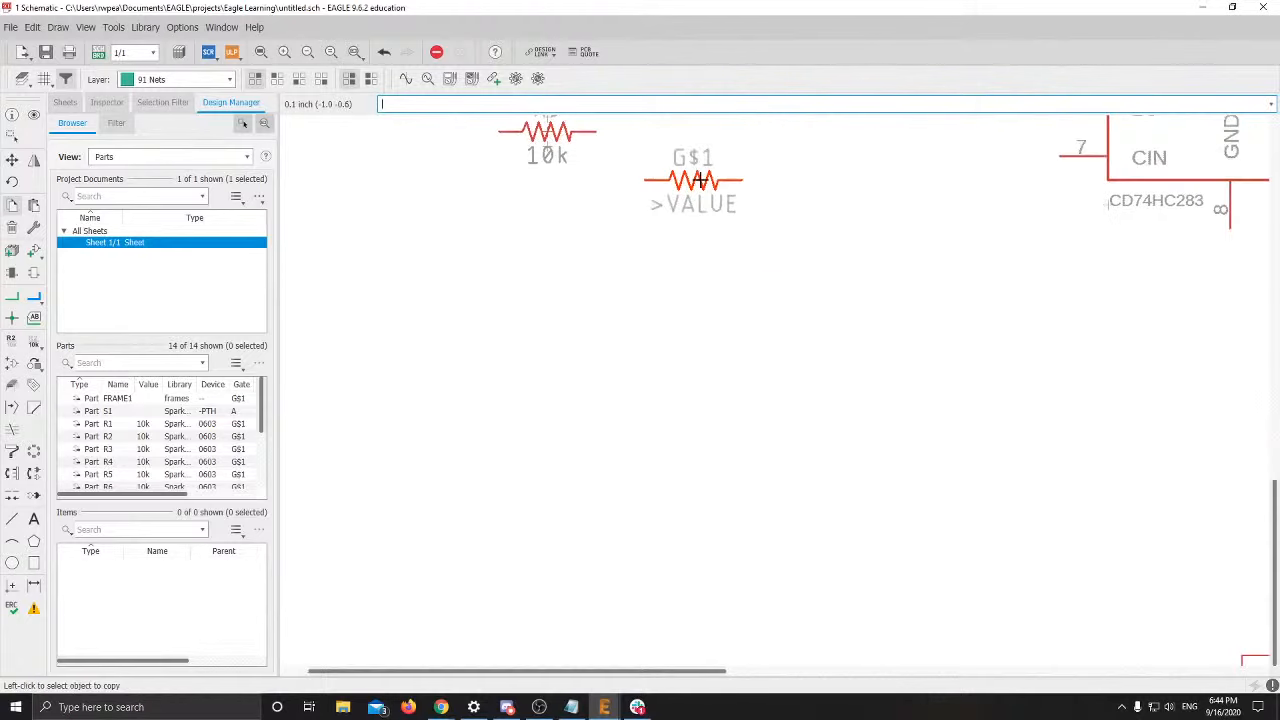
{"action": "scroll", "coordinate": [640, 255], "scroll_direction": "down", "scroll_amount": 1}
{"action": "middle_click_drag", "start_coordinate": [638, 260], "coordinate": [778, 277]}
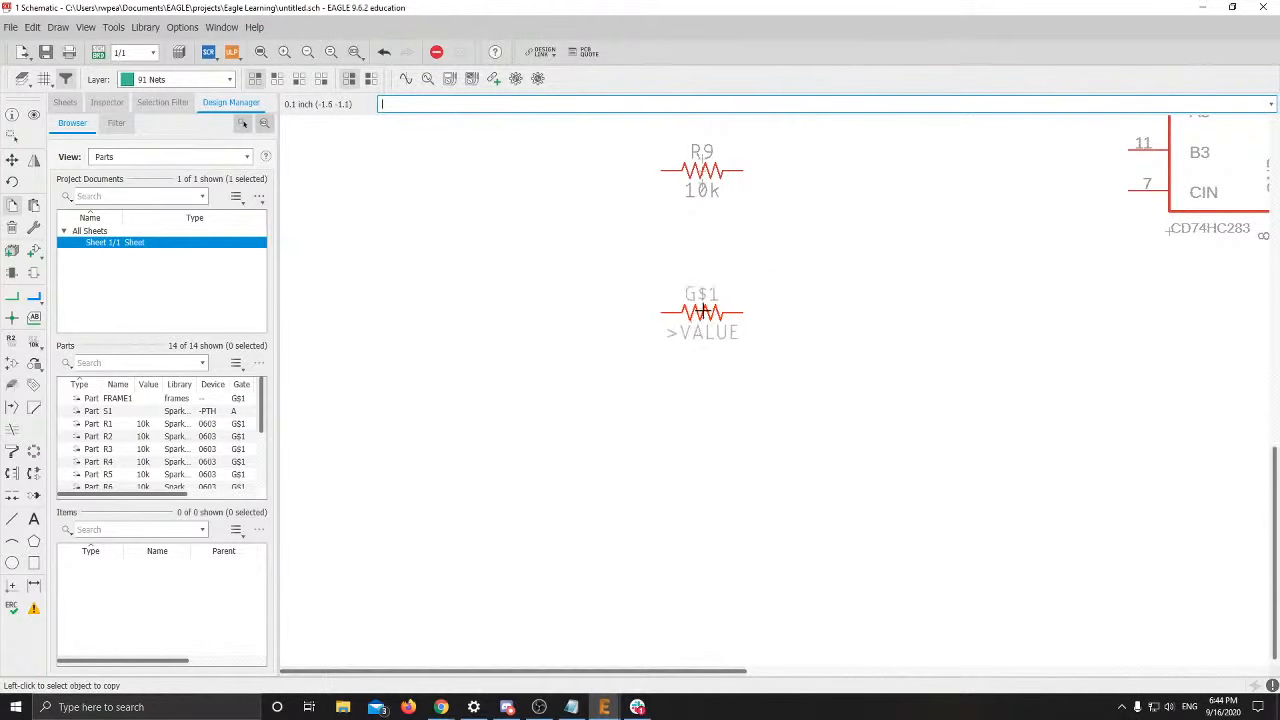
{"action": "left_click", "coordinate": [704, 280]}
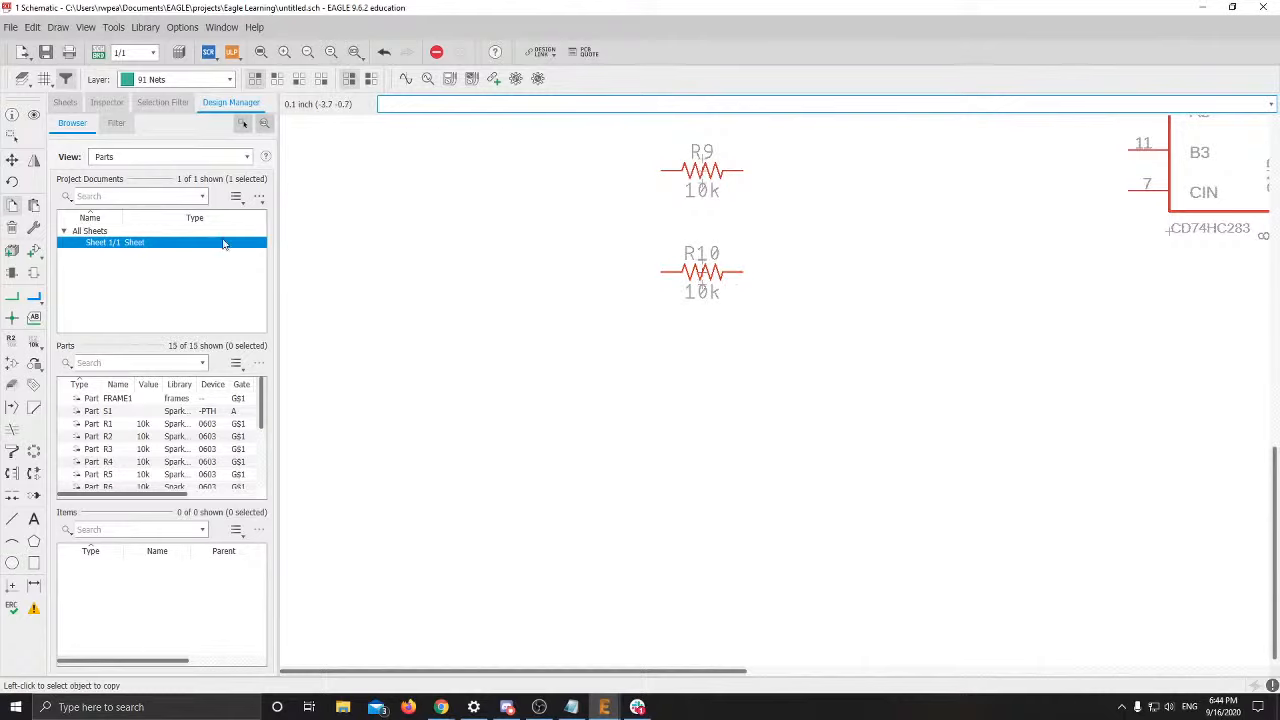
Change resistor R10's value to 51
{"action": "left_click", "coordinate": [35, 362]}
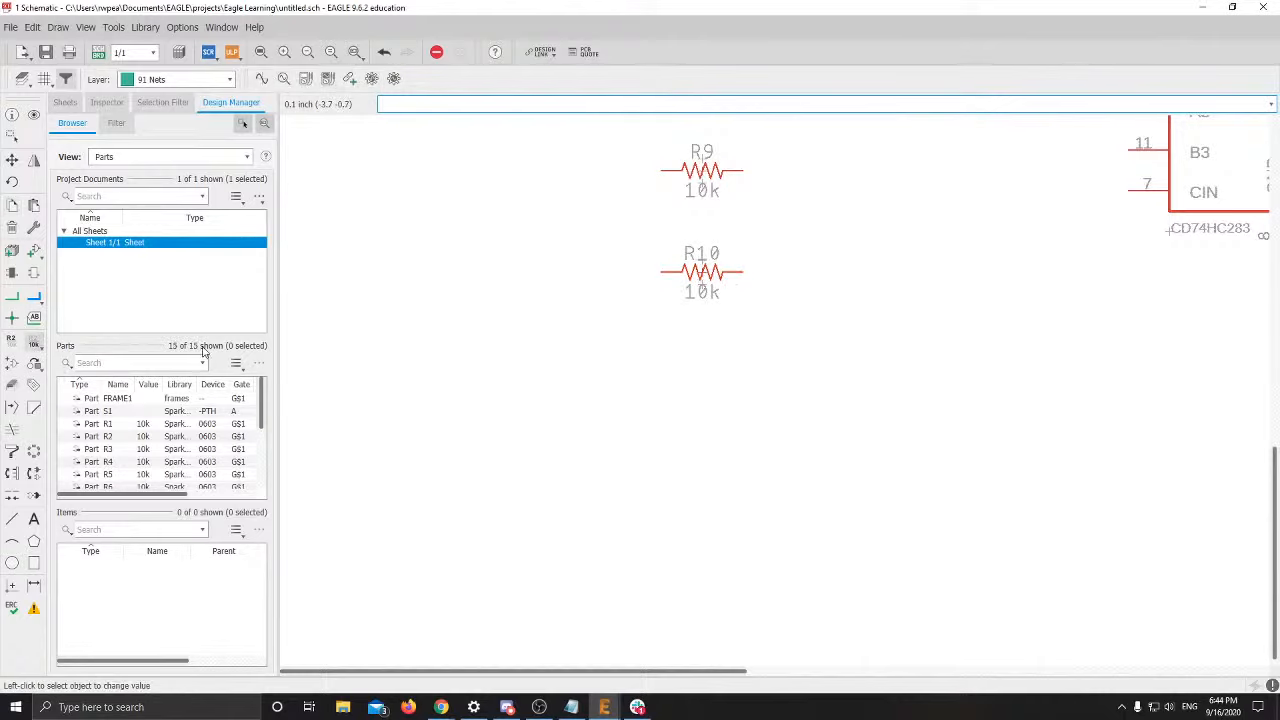
{"action": "left_click", "coordinate": [701, 272]}
{"action": "left_click", "coordinate": [703, 301]}
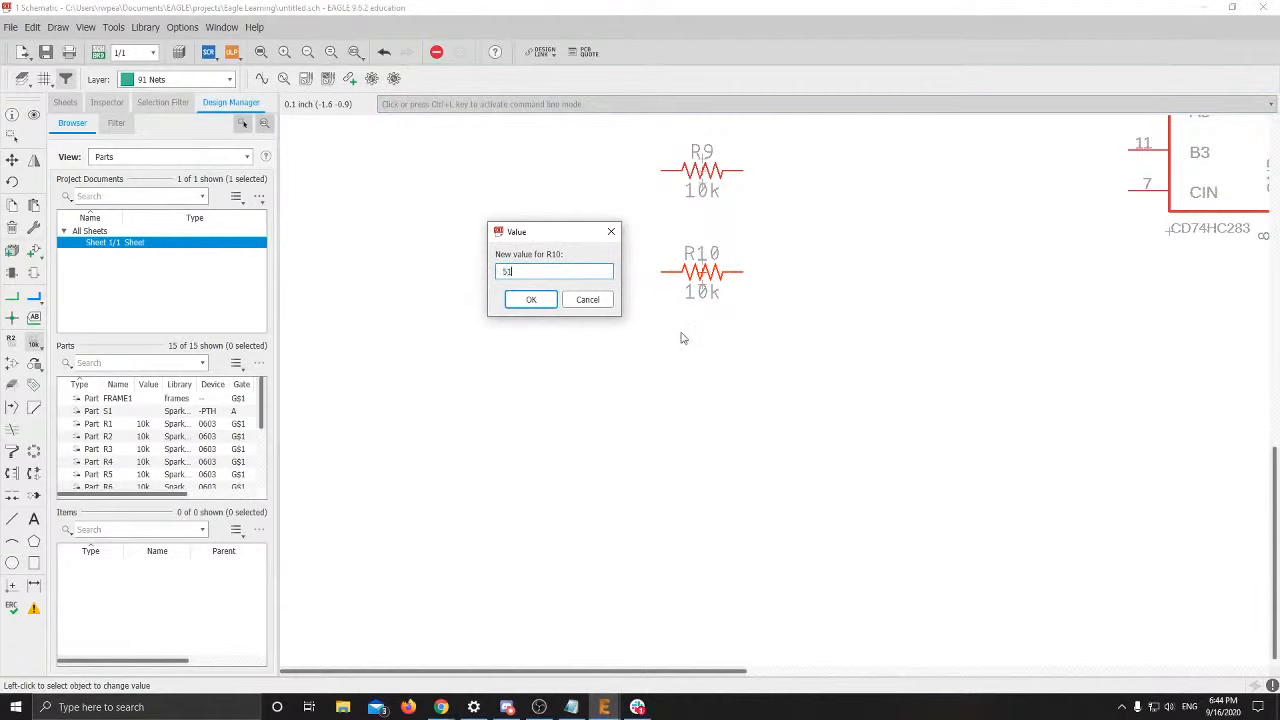
{"action": "key", "text": "Return"}
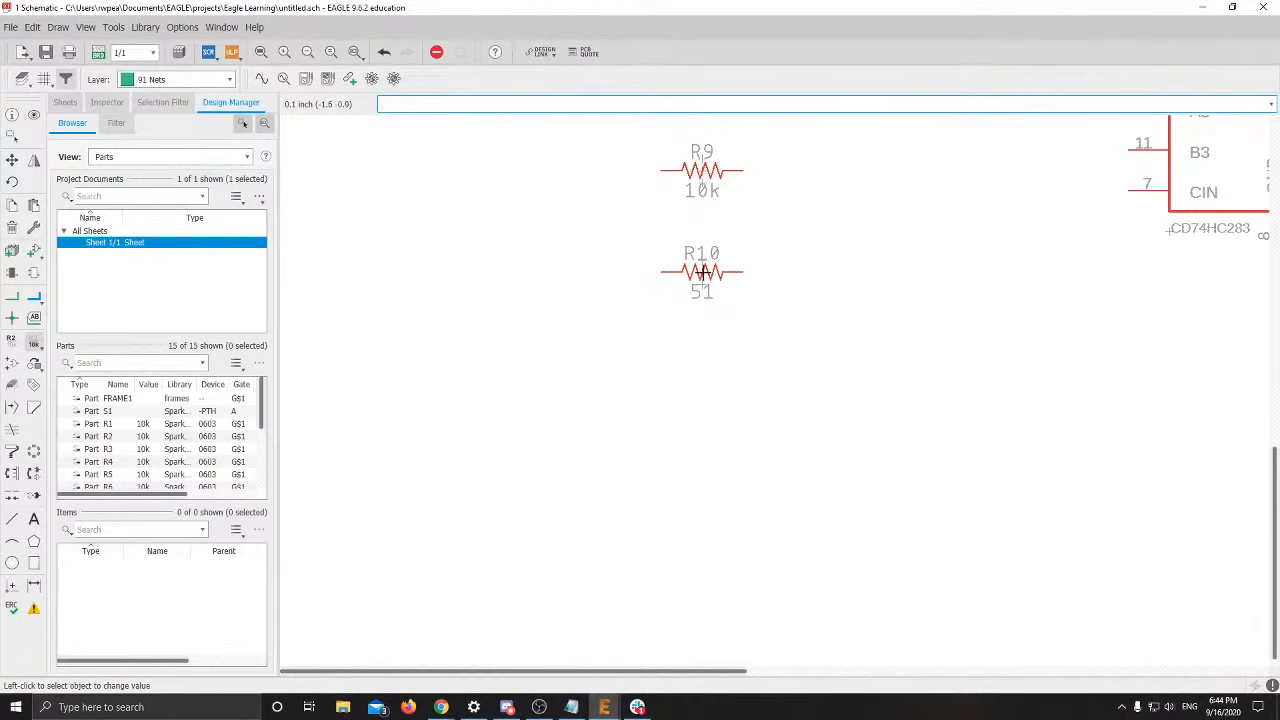
{"action": "left_click", "coordinate": [703, 272]}
{"action": "key", "text": "Escape"}
{"action": "key", "text": "Escape"}
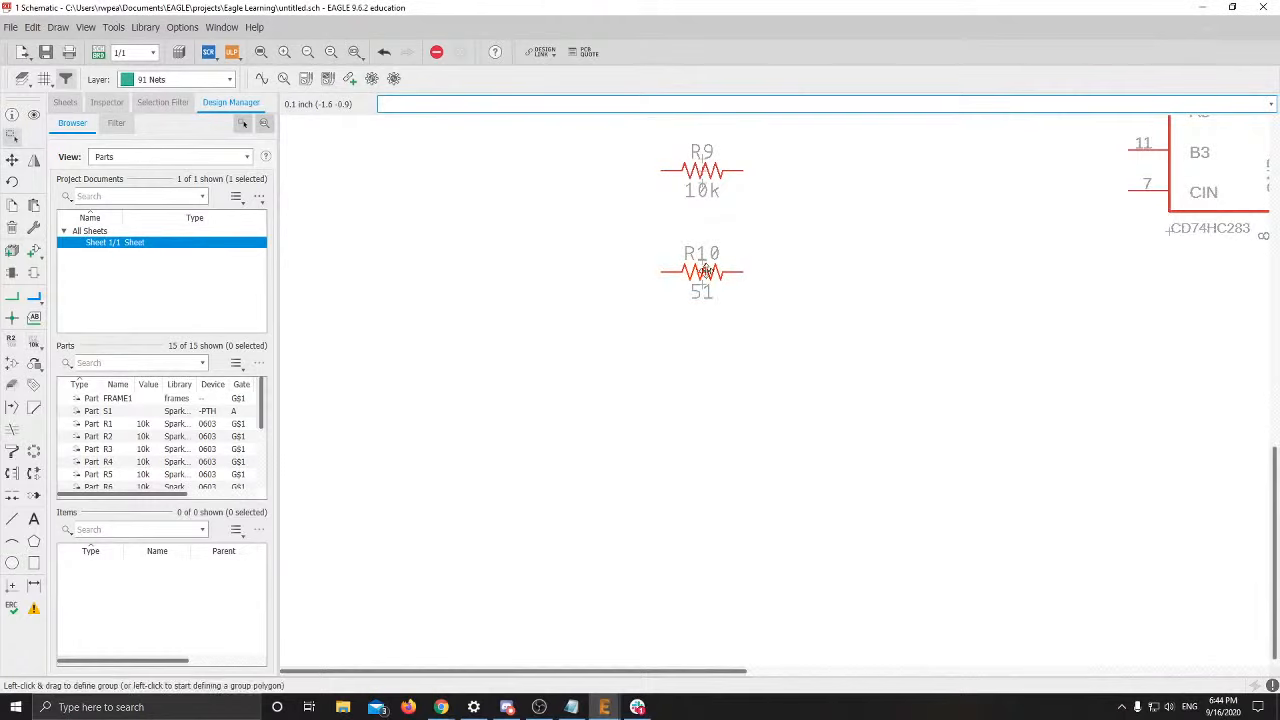
Copy the 51 resistor into R11–R14, staggered in two columns under R10
{"action": "right_click", "coordinate": [704, 271]}
{"action": "left_click", "coordinate": [730, 294]}
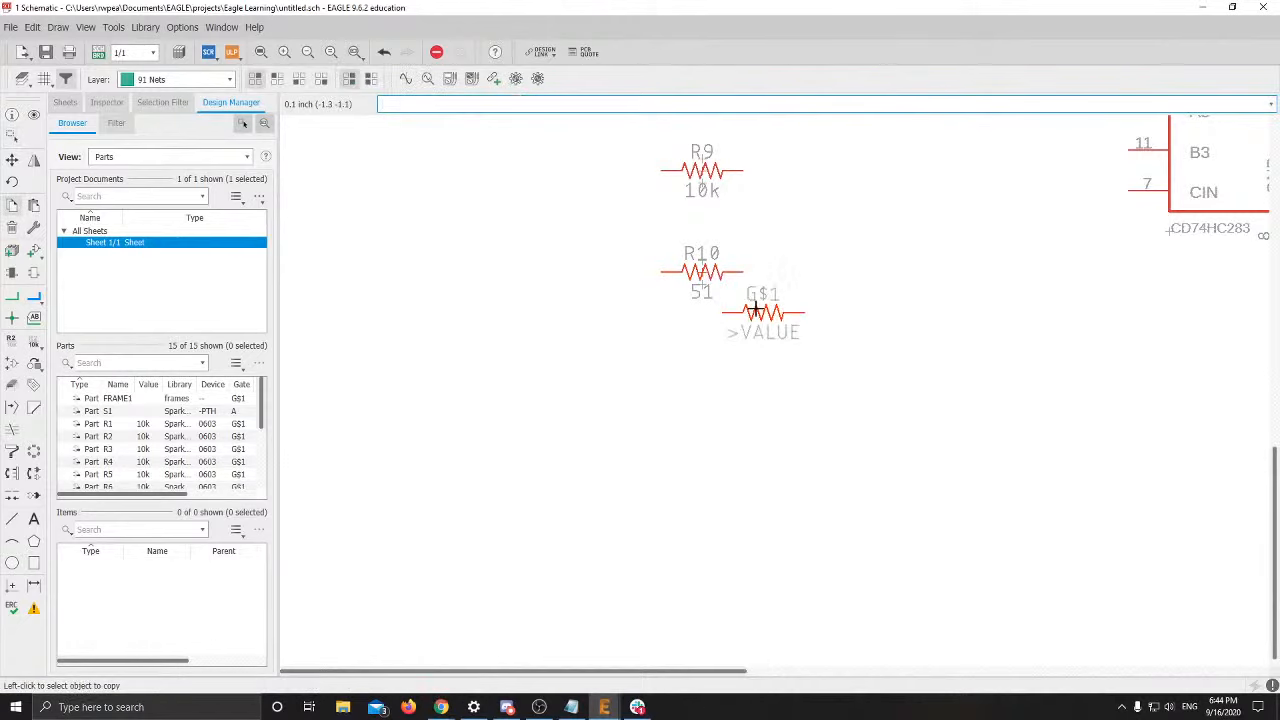
{"action": "left_click", "coordinate": [756, 311]}
{"action": "right_click", "coordinate": [790, 270]}
{"action": "left_click", "coordinate": [792, 38]}
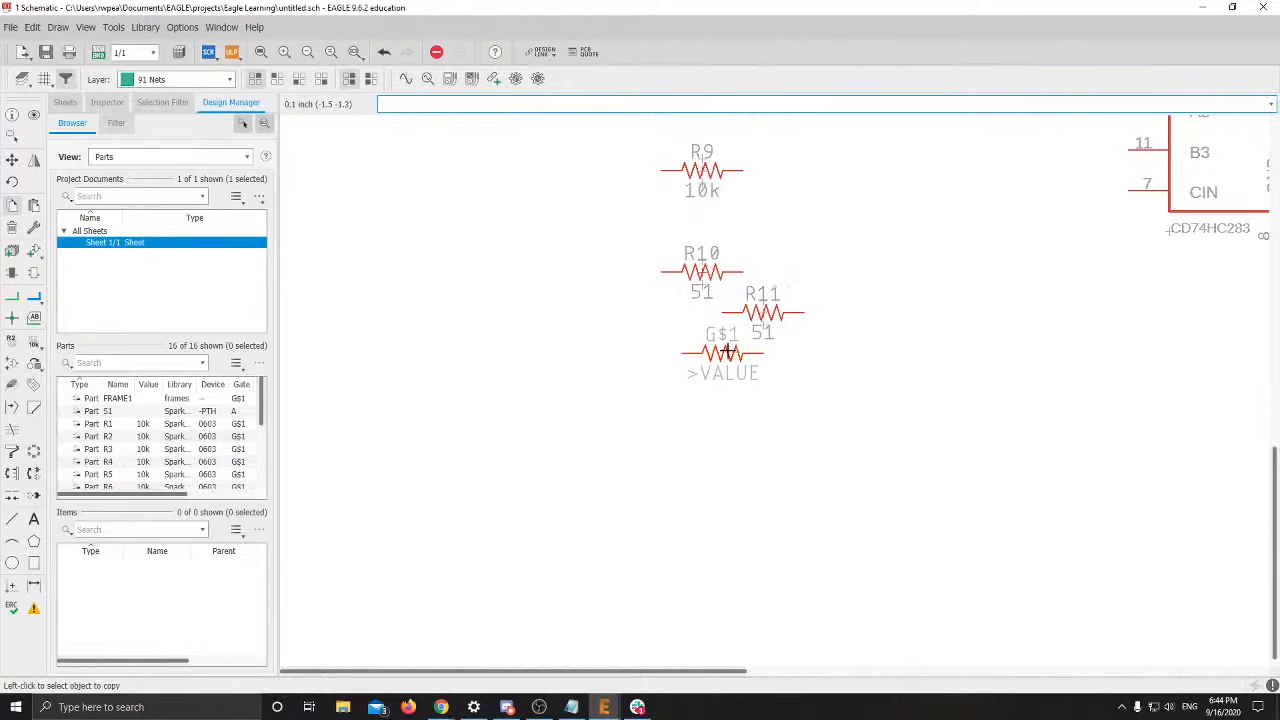
{"action": "left_click", "coordinate": [709, 352]}
{"action": "right_click", "coordinate": [709, 352]}
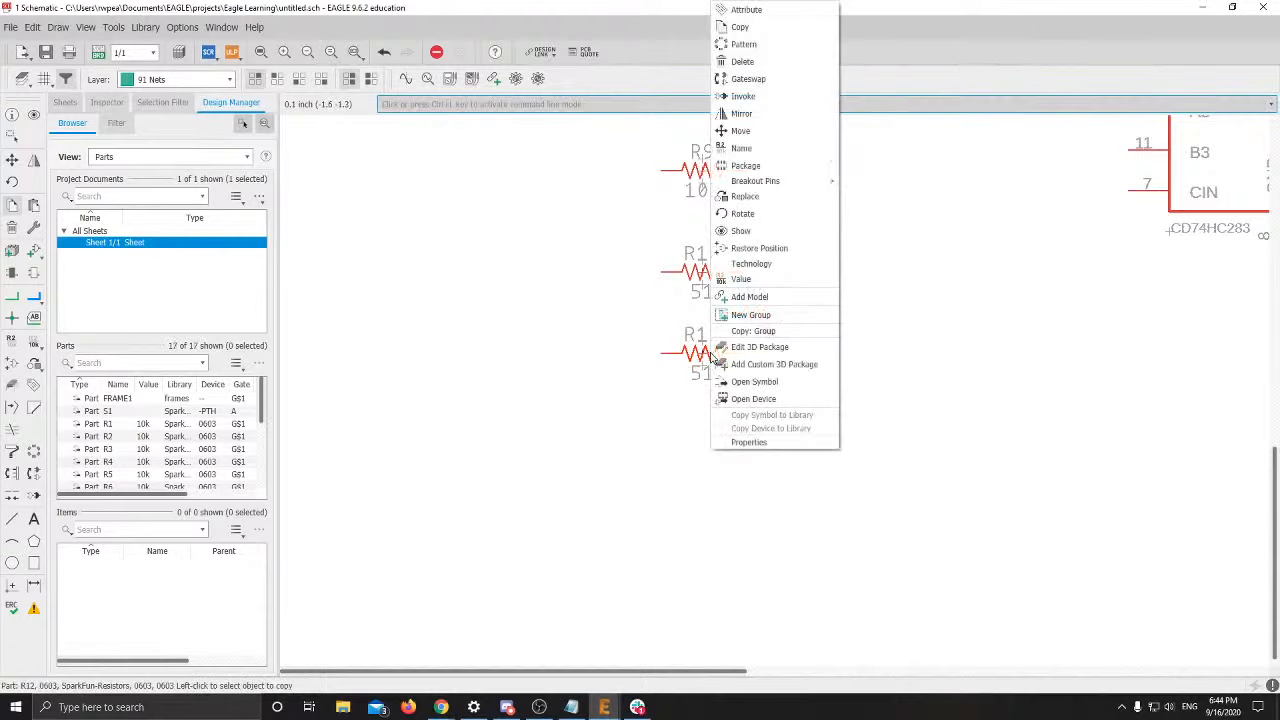
{"action": "left_click", "coordinate": [765, 10]}
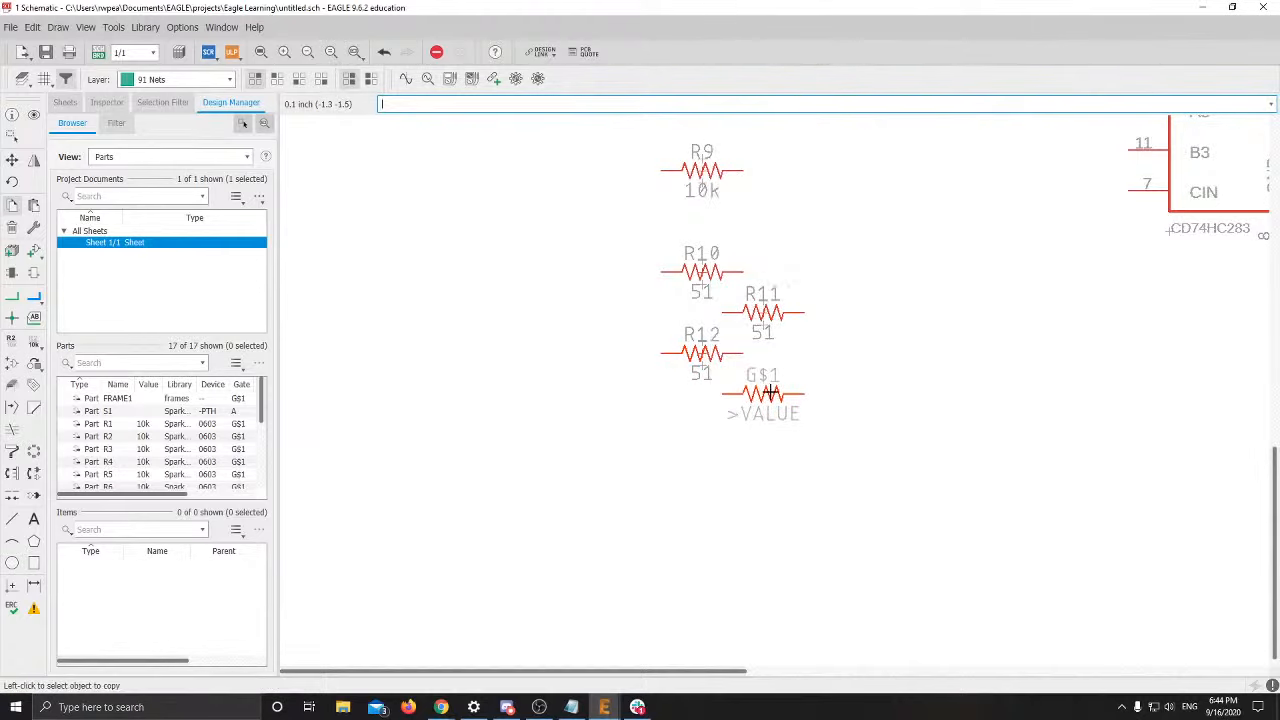
{"action": "left_click", "coordinate": [762, 393]}
{"action": "right_click", "coordinate": [762, 393]}
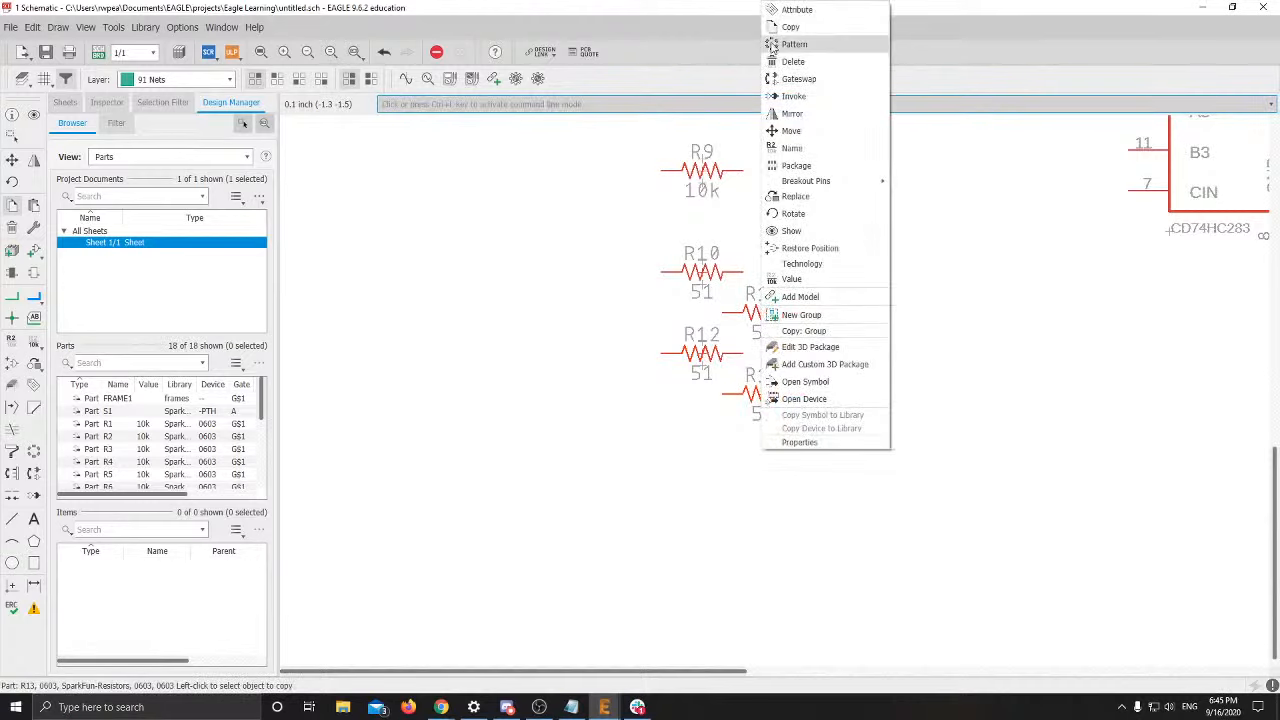
{"action": "left_click", "coordinate": [790, 27]}
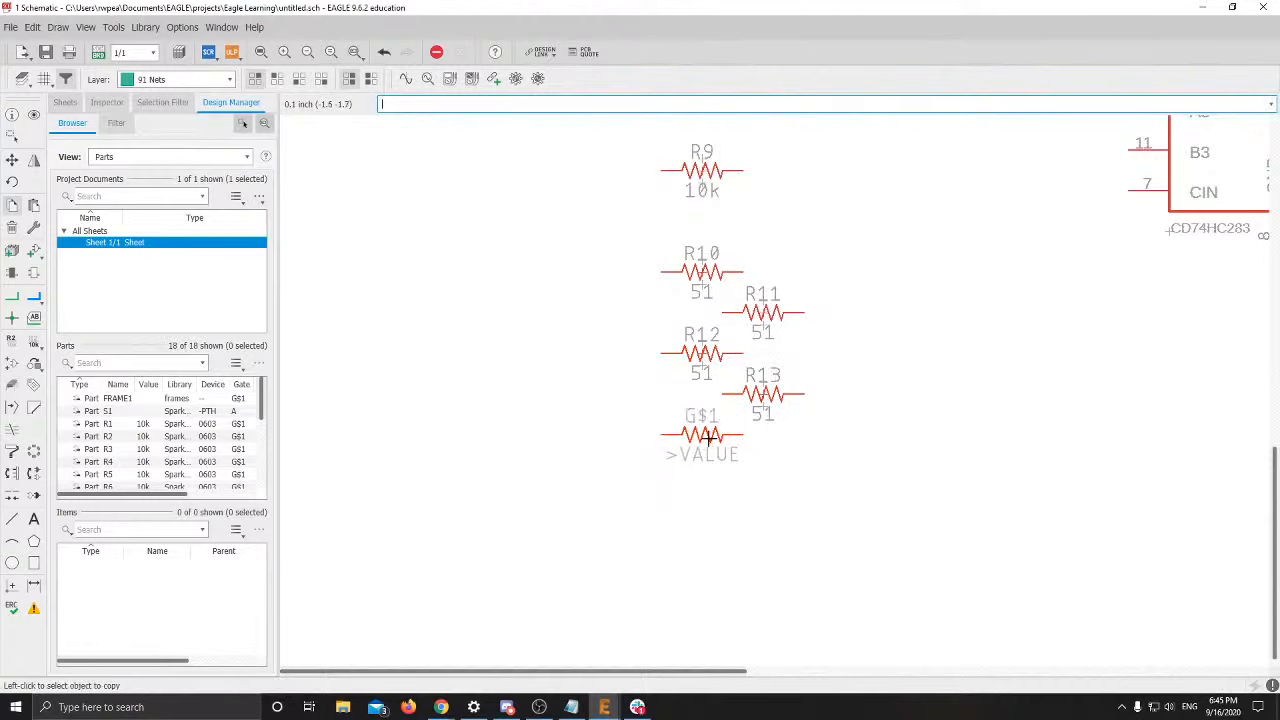
{"action": "left_click", "coordinate": [707, 436]}
Continue the staggered columns with copies R15–R18 below R13 and R14
{"action": "right_click", "coordinate": [704, 428]}
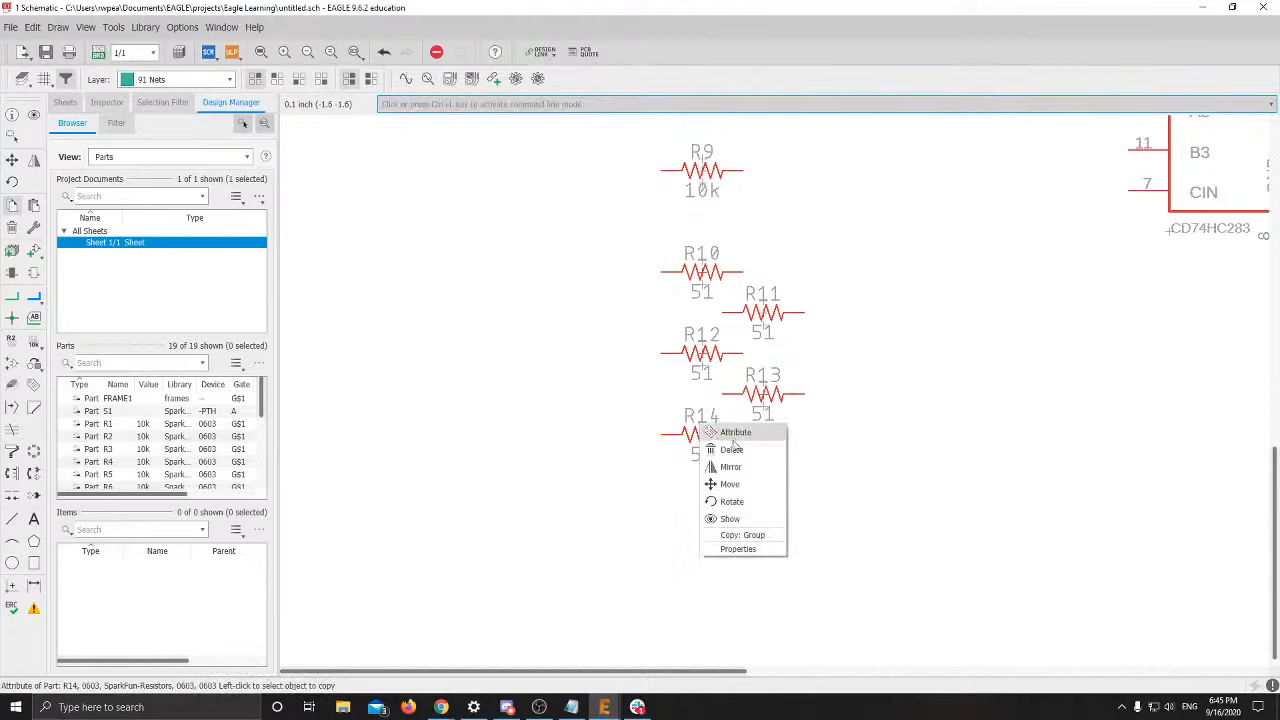
{"action": "left_click", "coordinate": [680, 465]}
{"action": "right_click", "coordinate": [700, 440]}
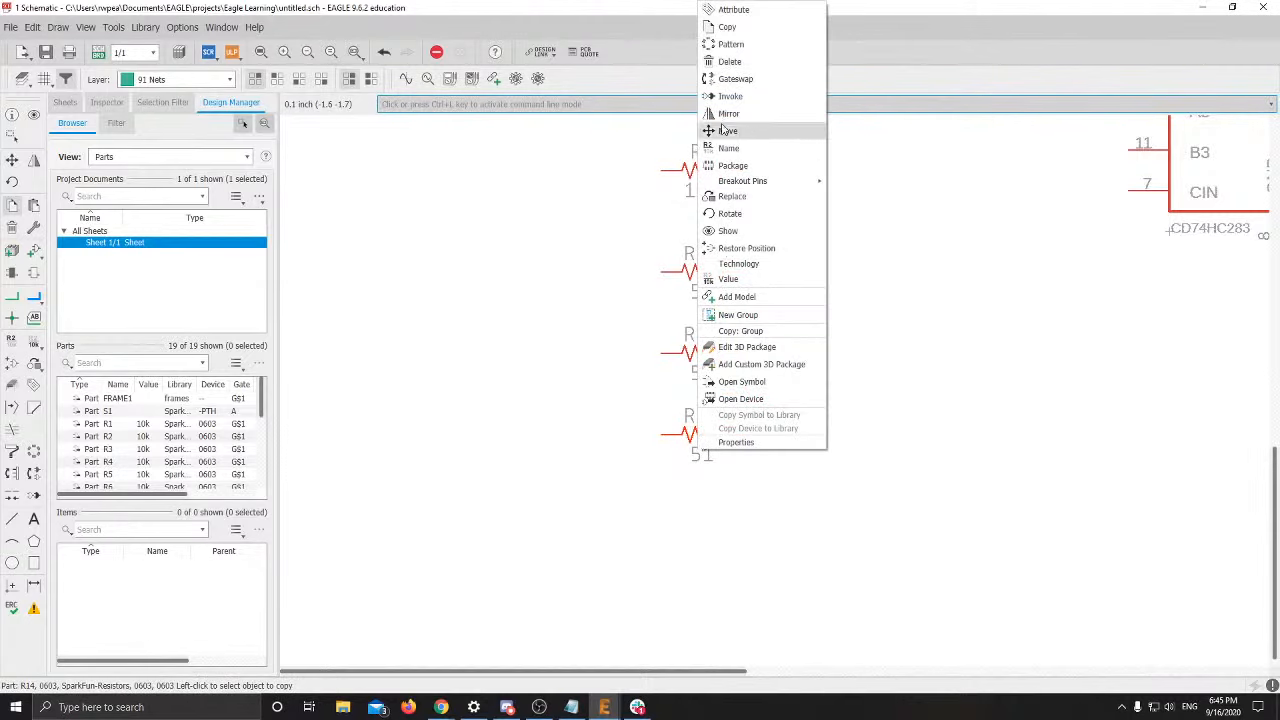
{"action": "left_click", "coordinate": [727, 27]}
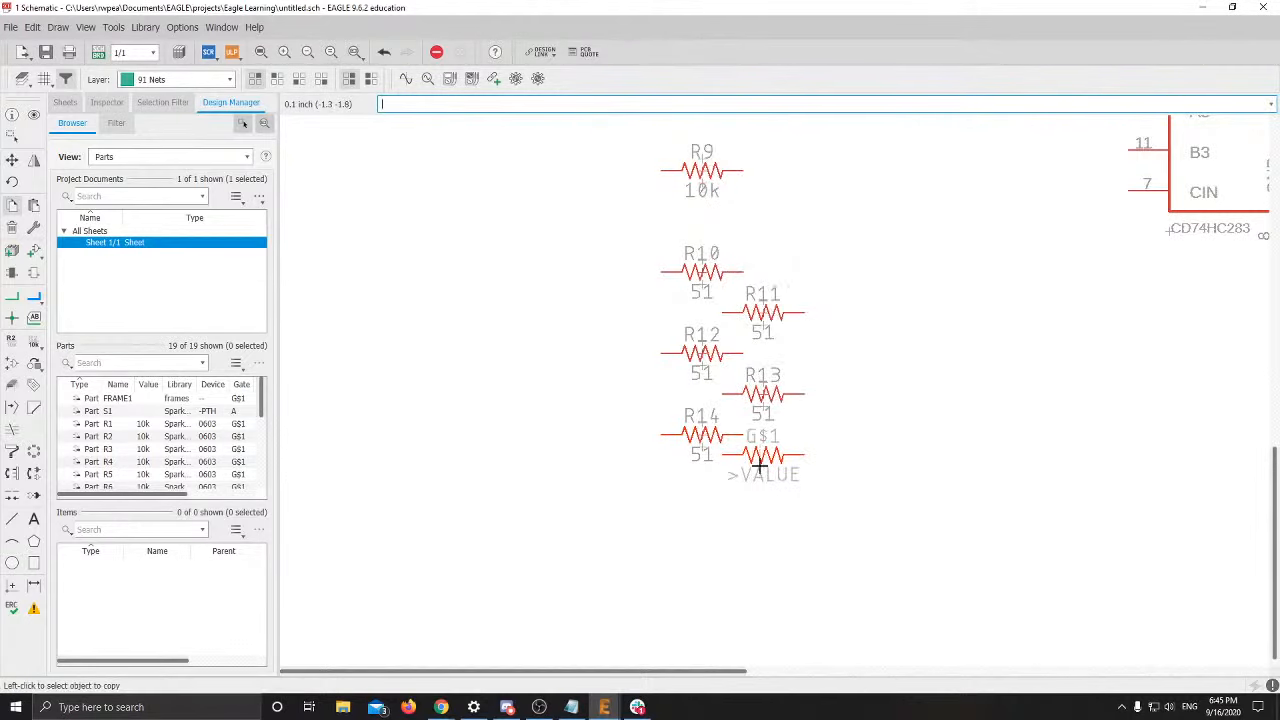
{"action": "left_click", "coordinate": [760, 462]}
{"action": "right_click", "coordinate": [762, 472]}
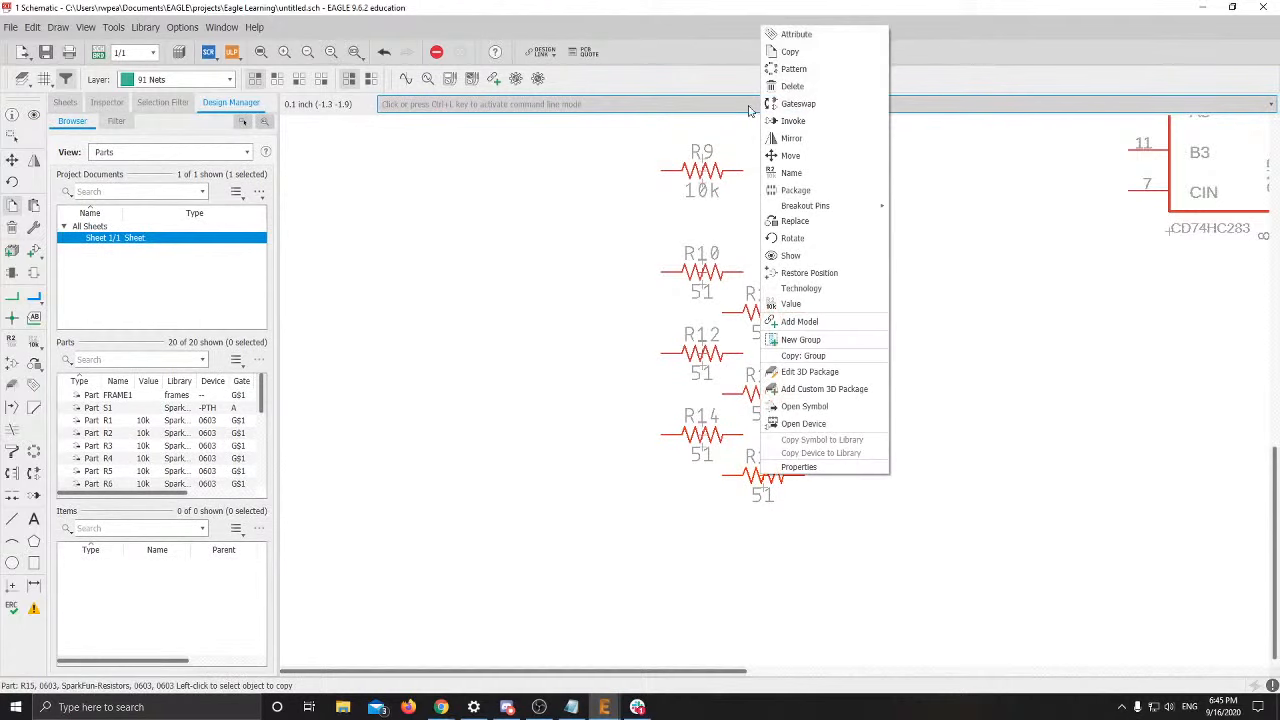
{"action": "left_click", "coordinate": [790, 52]}
{"action": "left_click", "coordinate": [700, 516]}
{"action": "right_click", "coordinate": [703, 477]}
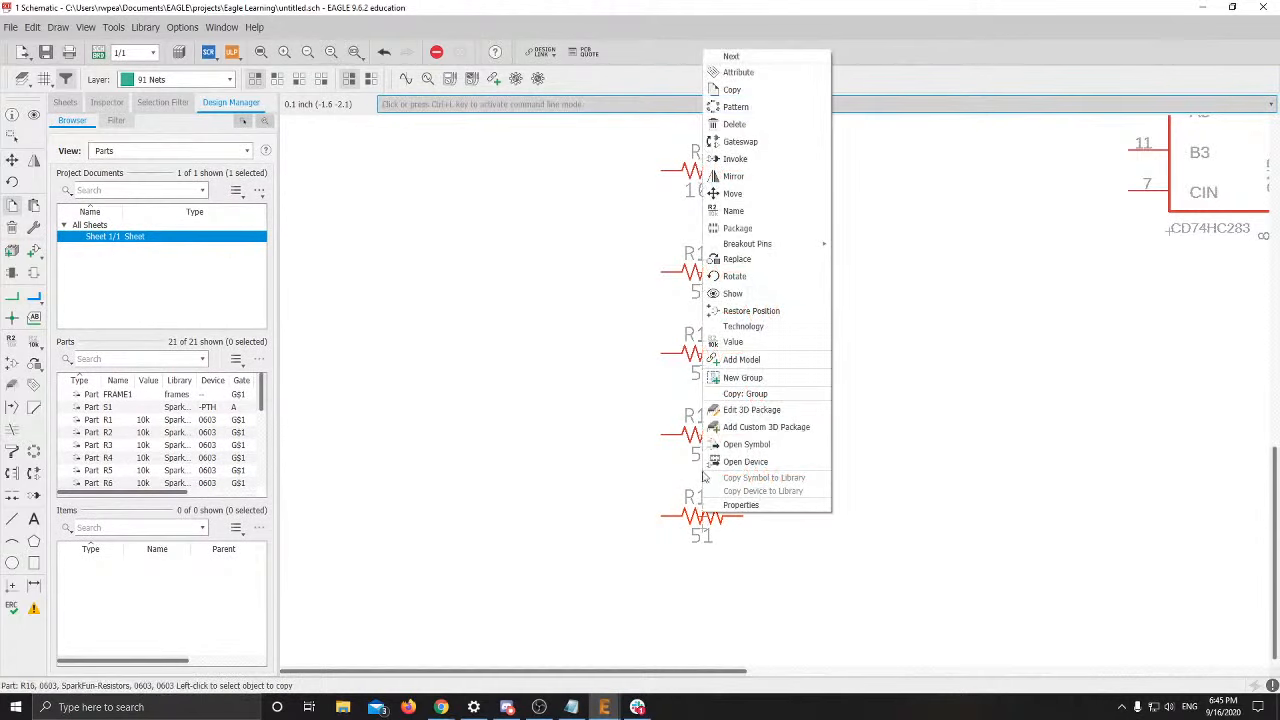
{"action": "left_click", "coordinate": [732, 89]}
{"action": "left_click", "coordinate": [765, 555]}
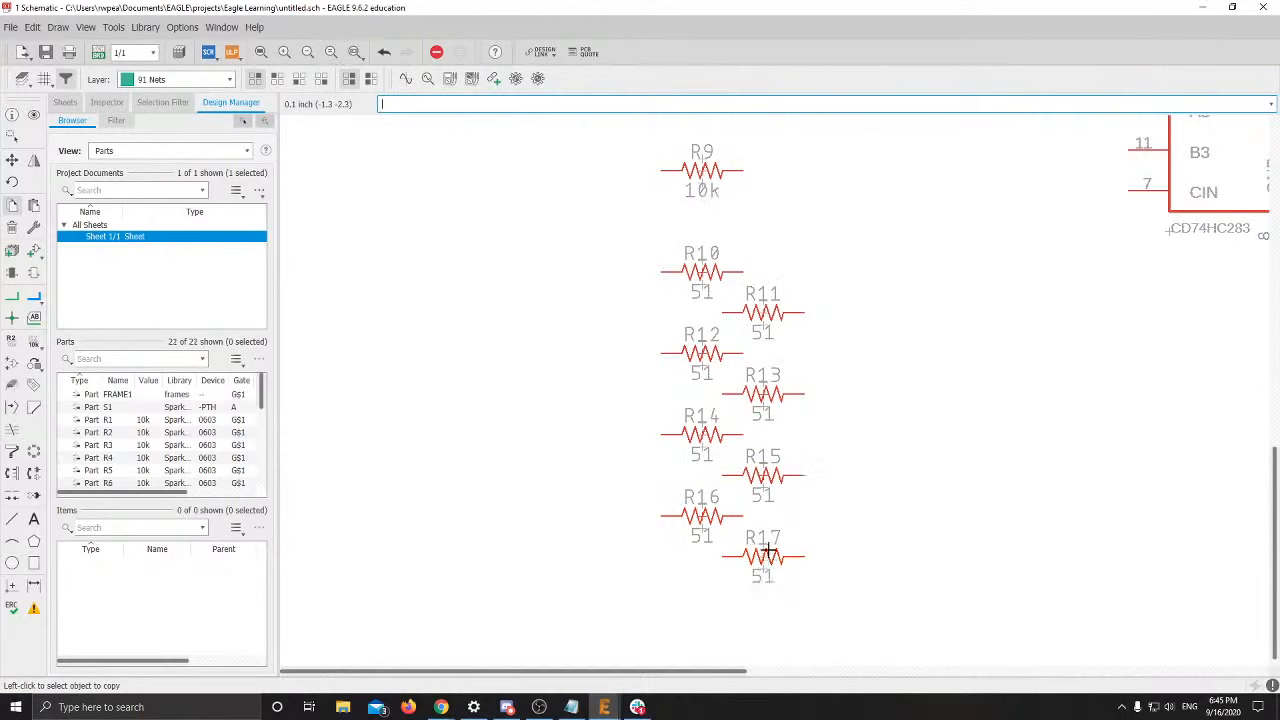
{"action": "right_click", "coordinate": [768, 552]}
{"action": "left_click", "coordinate": [785, 132]}
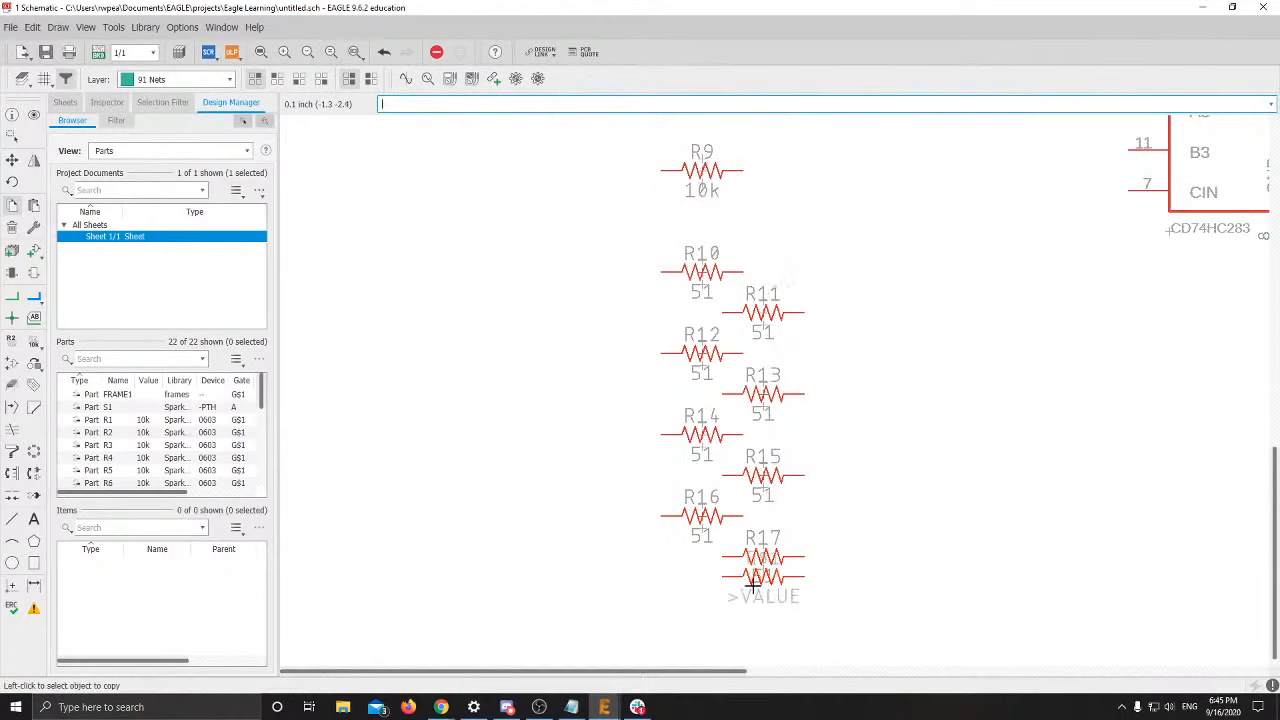
{"action": "left_click", "coordinate": [700, 598]}
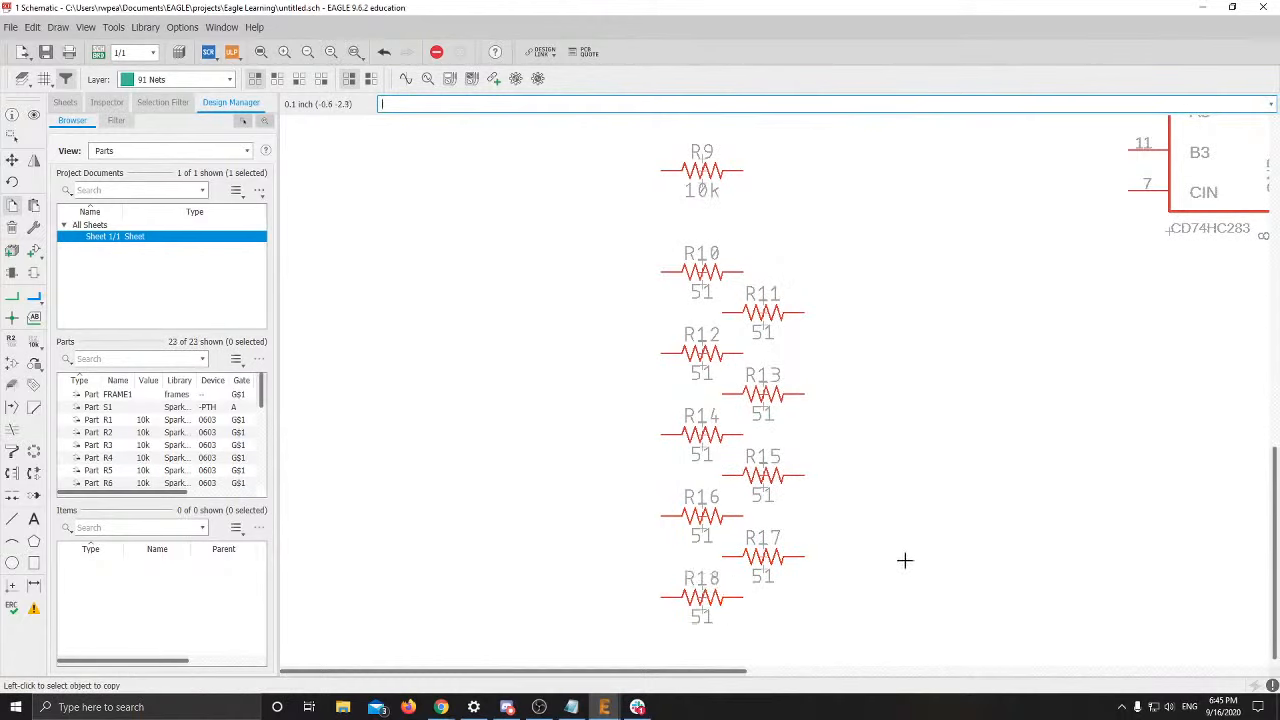
Review the reference schematic and component list on slides 20–21, then return to EAGLE
{"action": "mouse_move", "coordinate": [441, 707]}
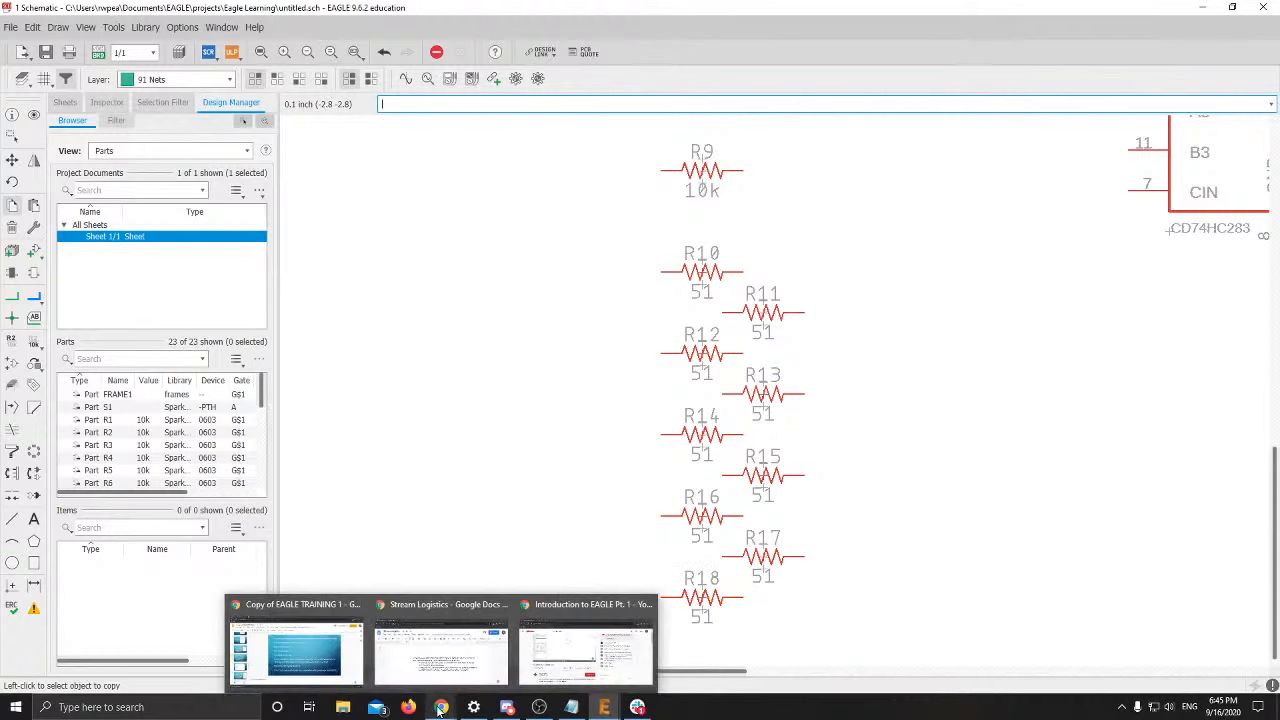
{"action": "left_click", "coordinate": [300, 660]}
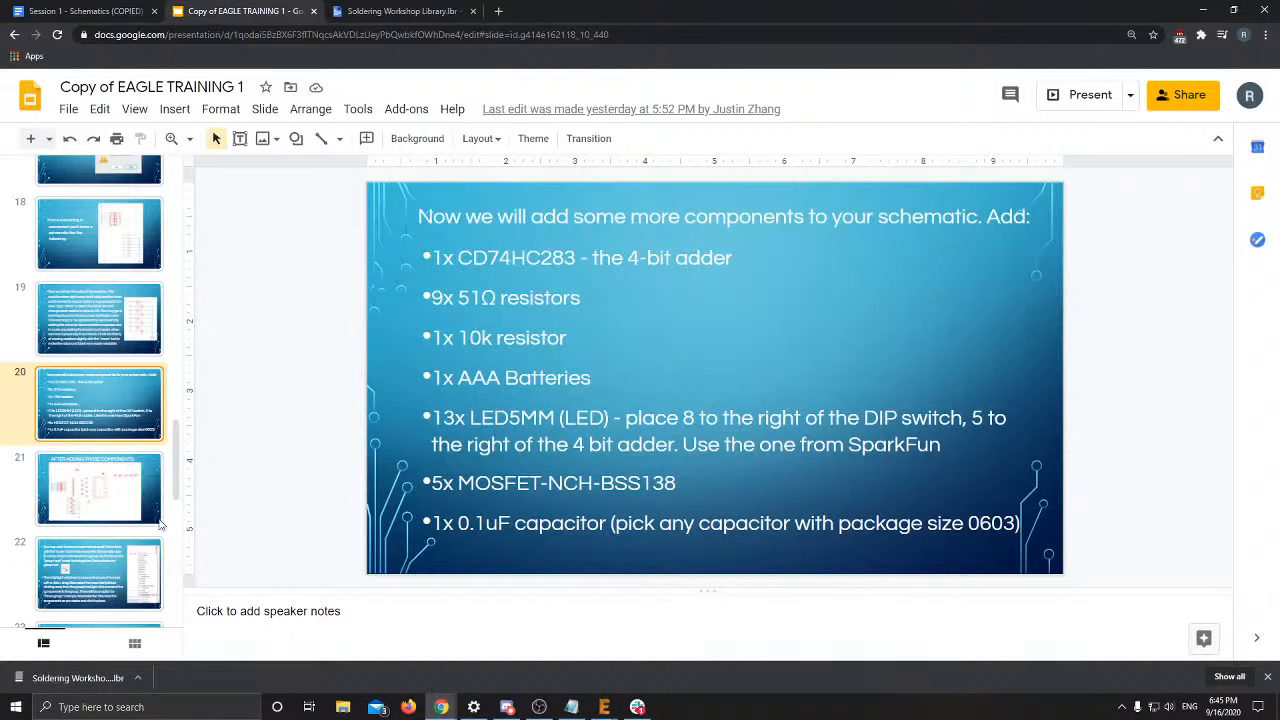
{"action": "left_click", "coordinate": [116, 512]}
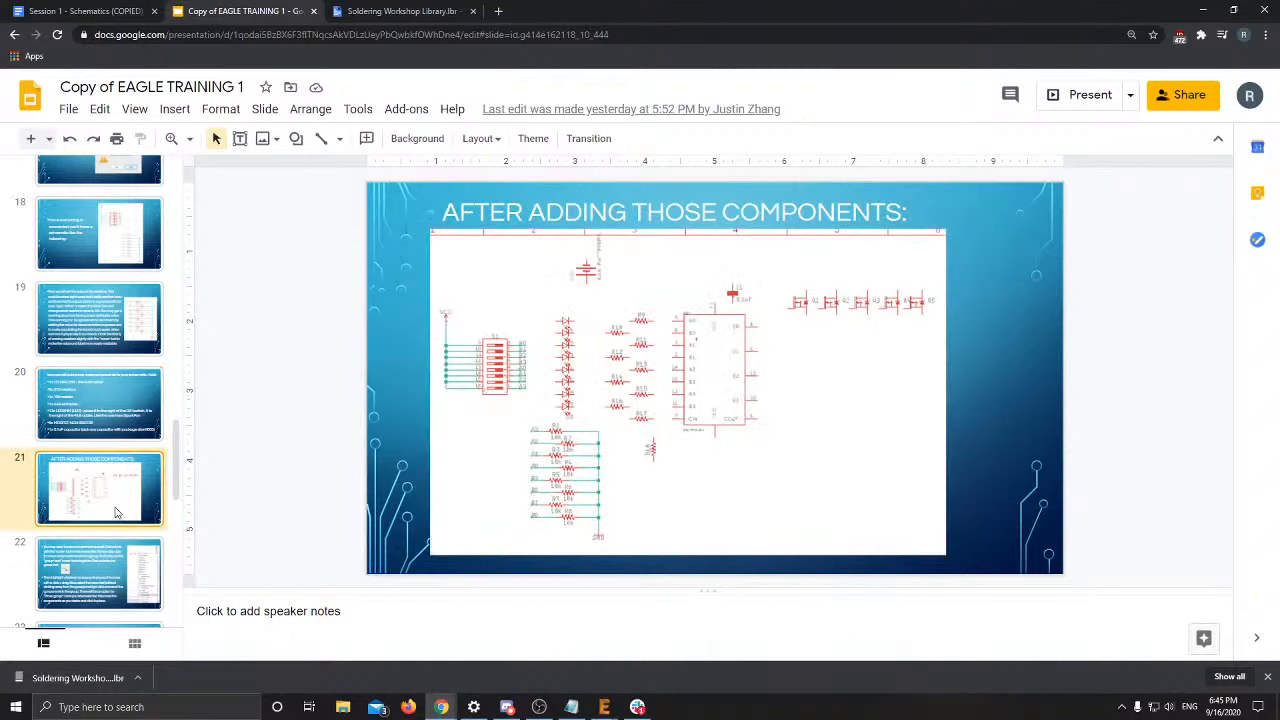
{"action": "left_click", "coordinate": [90, 393]}
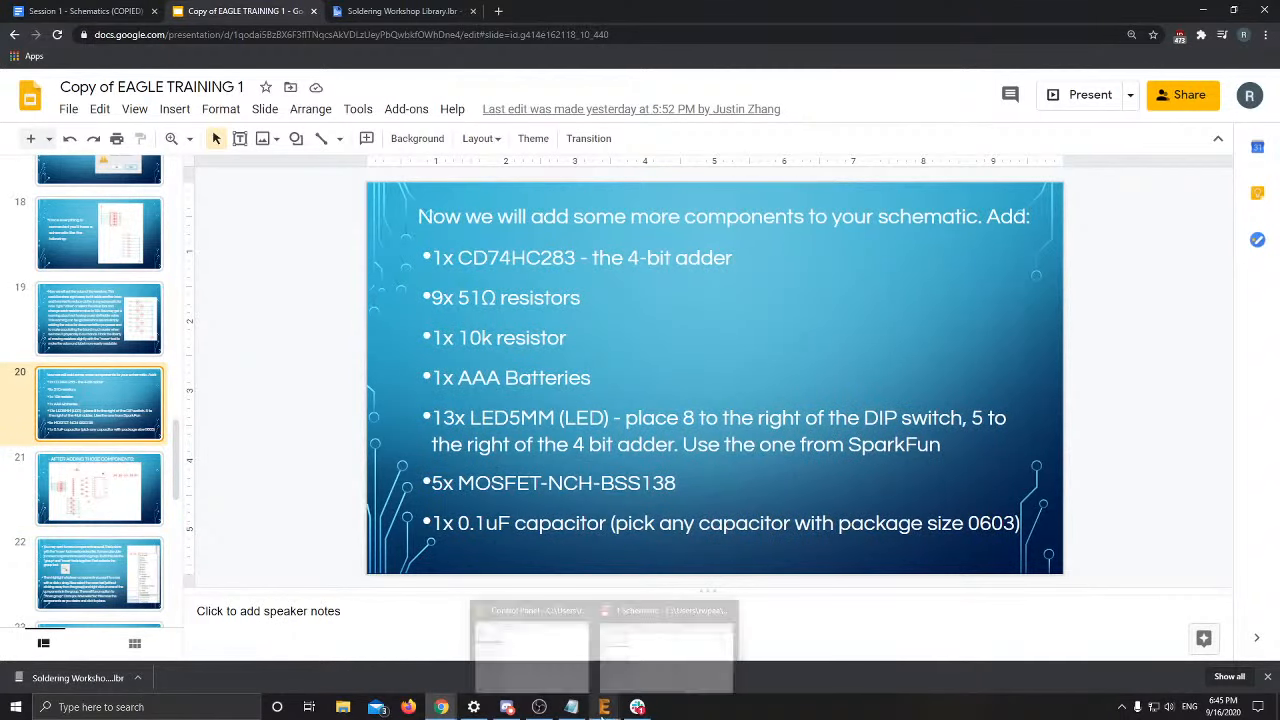
{"action": "left_click", "coordinate": [556, 685]}
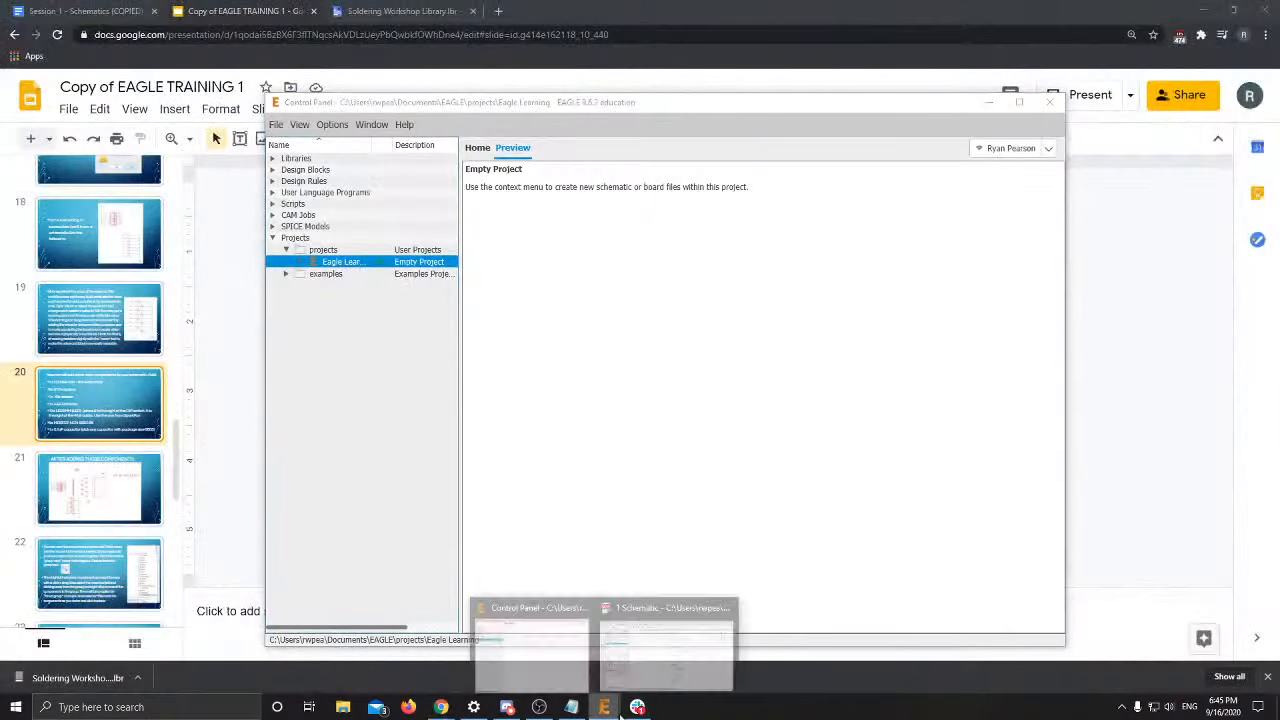
{"action": "left_click", "coordinate": [646, 638]}
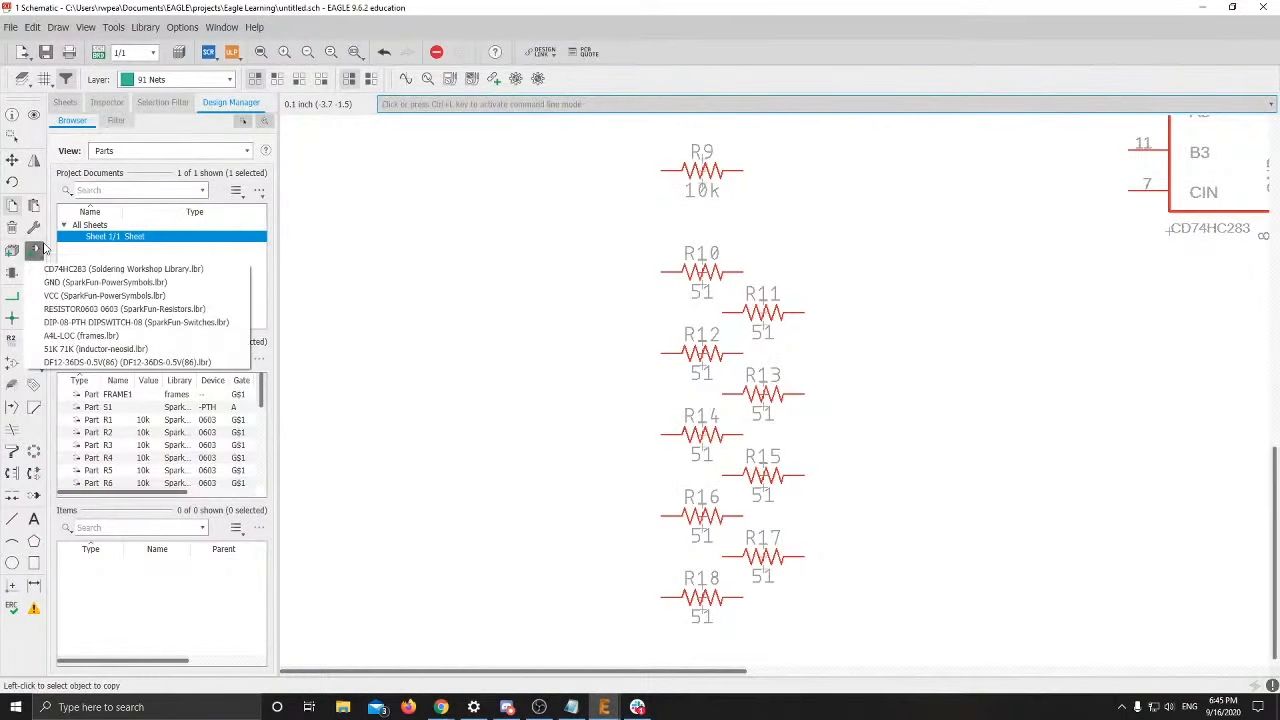
Search the parts library for 'AAA Battery' and preview the BATTERY device packages
{"action": "left_click", "coordinate": [33, 252]}
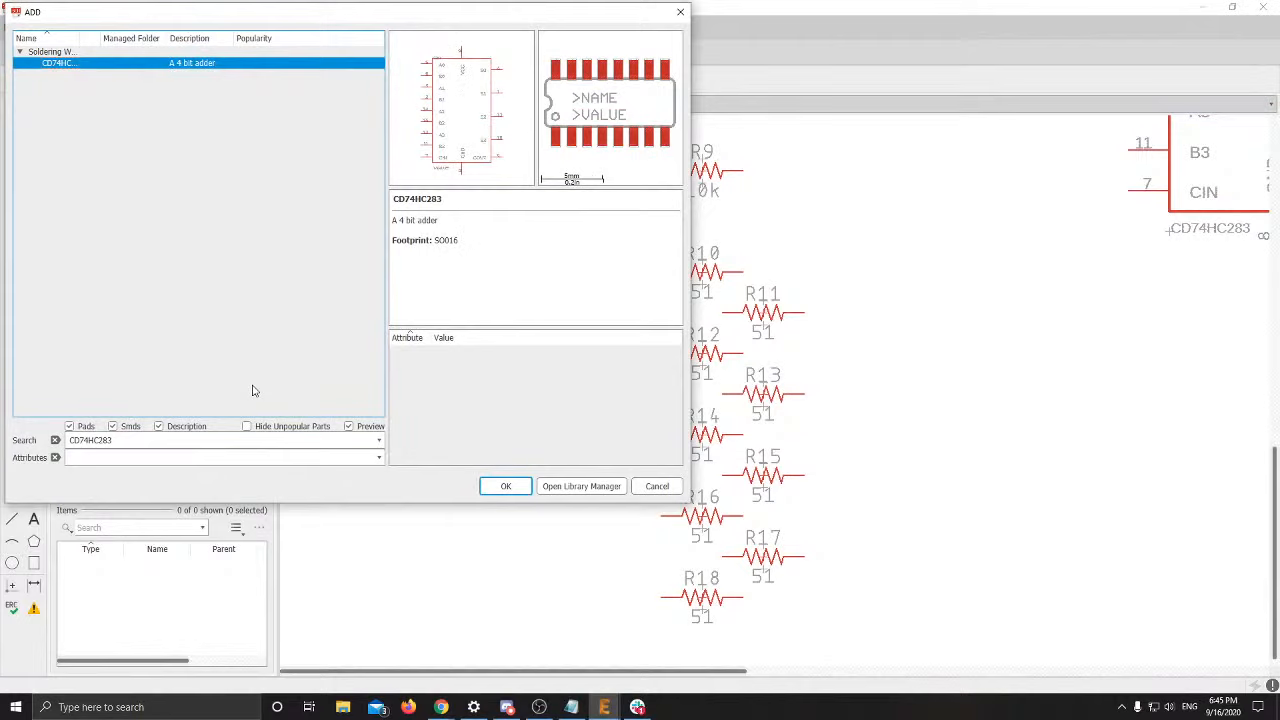
{"action": "double_click", "coordinate": [224, 440]}
{"action": "type", "text": "AAA Battery"}
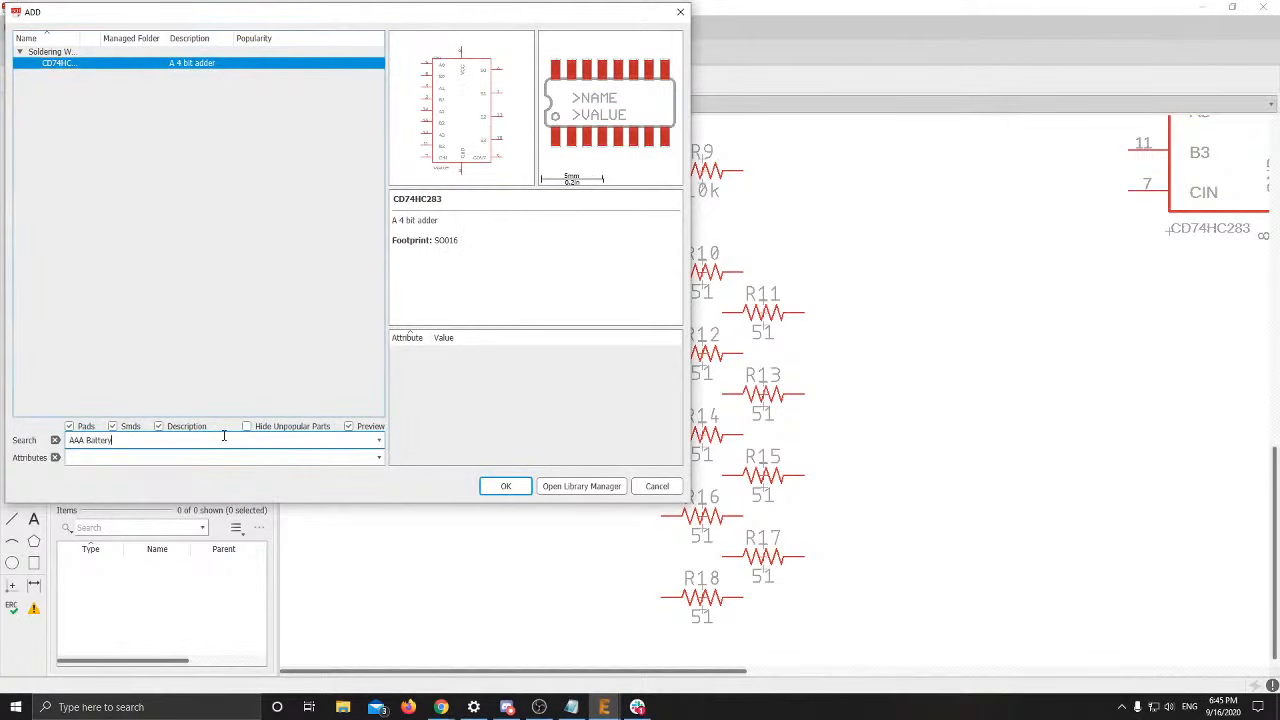
{"action": "key", "text": "Return"}
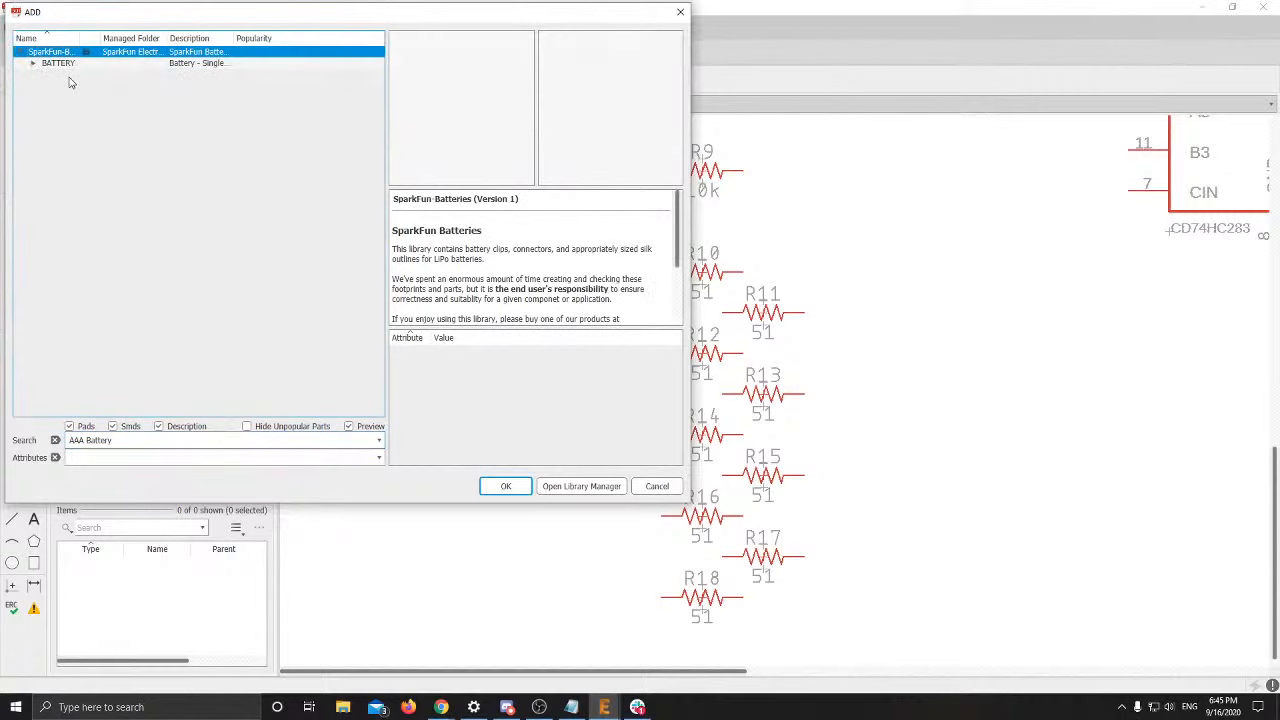
{"action": "left_click", "coordinate": [62, 65]}
{"action": "left_click", "coordinate": [32, 64]}
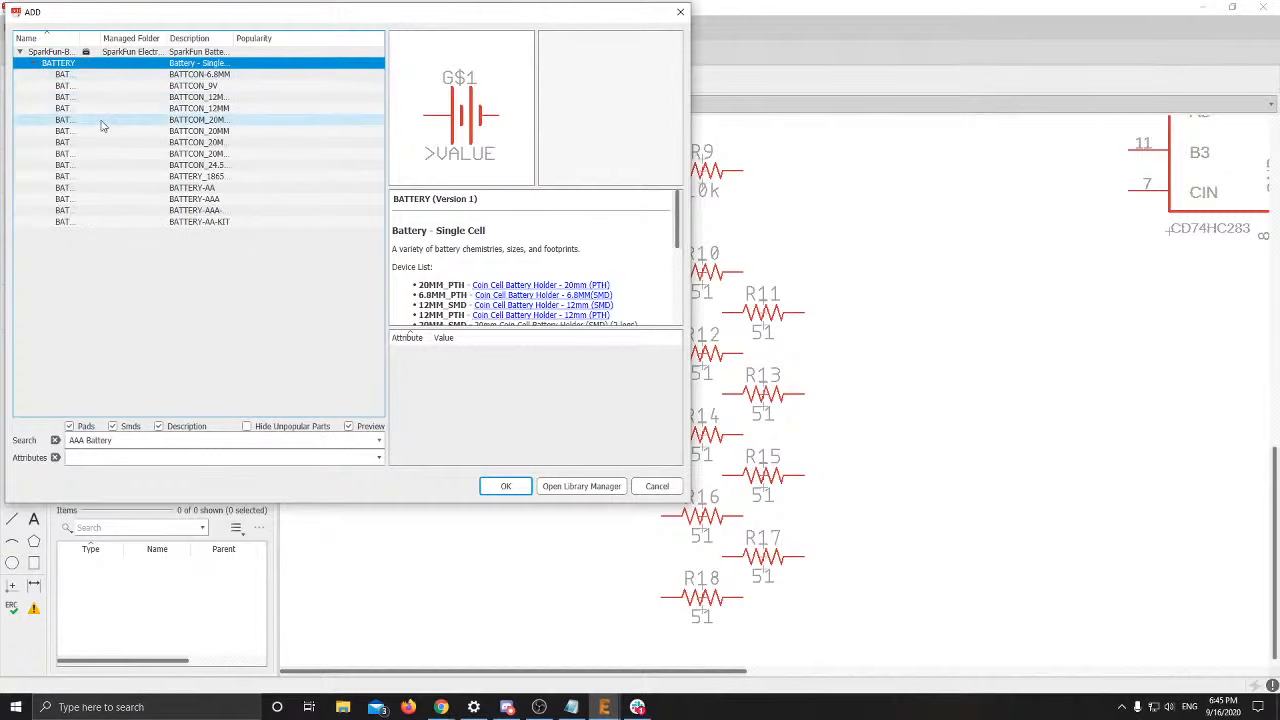
{"action": "left_click", "coordinate": [100, 120]}
{"action": "left_click", "coordinate": [102, 154]}
{"action": "left_click", "coordinate": [104, 199]}
{"action": "left_click", "coordinate": [106, 211]}
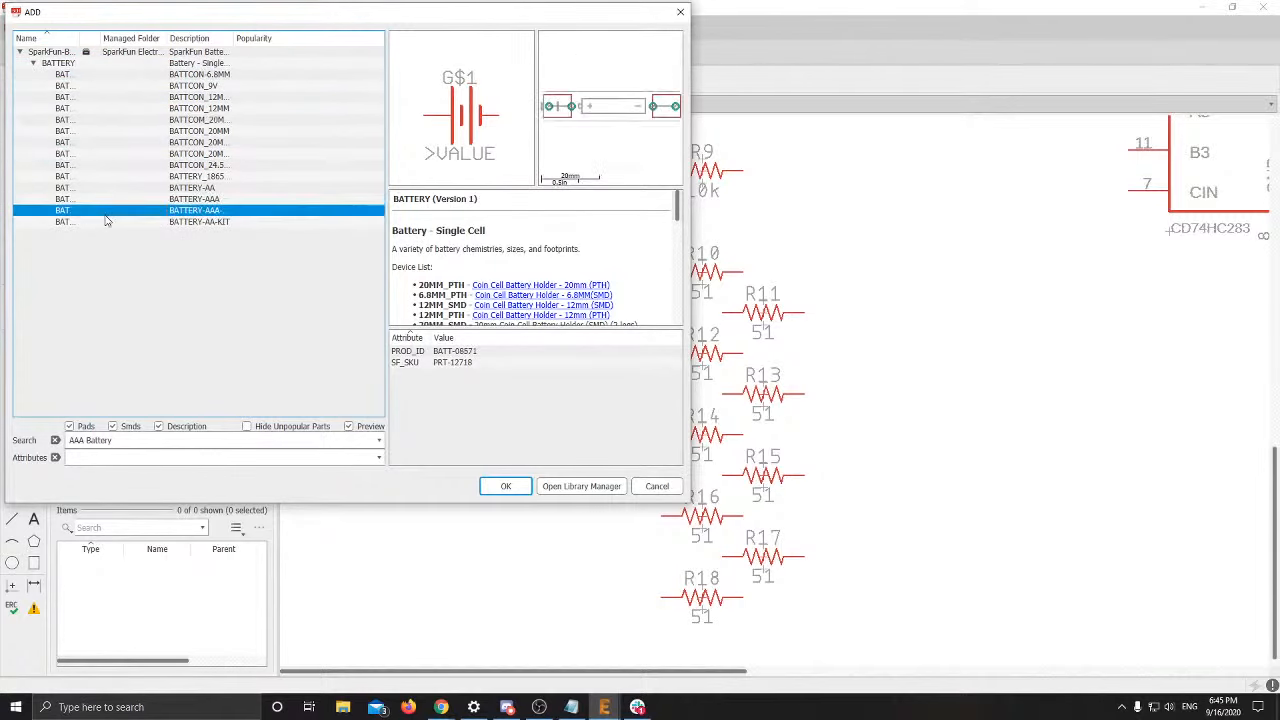
Compare the SparkFun battery footprints, including BATTCON and BATTERY-AA variants
{"action": "left_click", "coordinate": [190, 52]}
{"action": "left_click", "coordinate": [192, 63]}
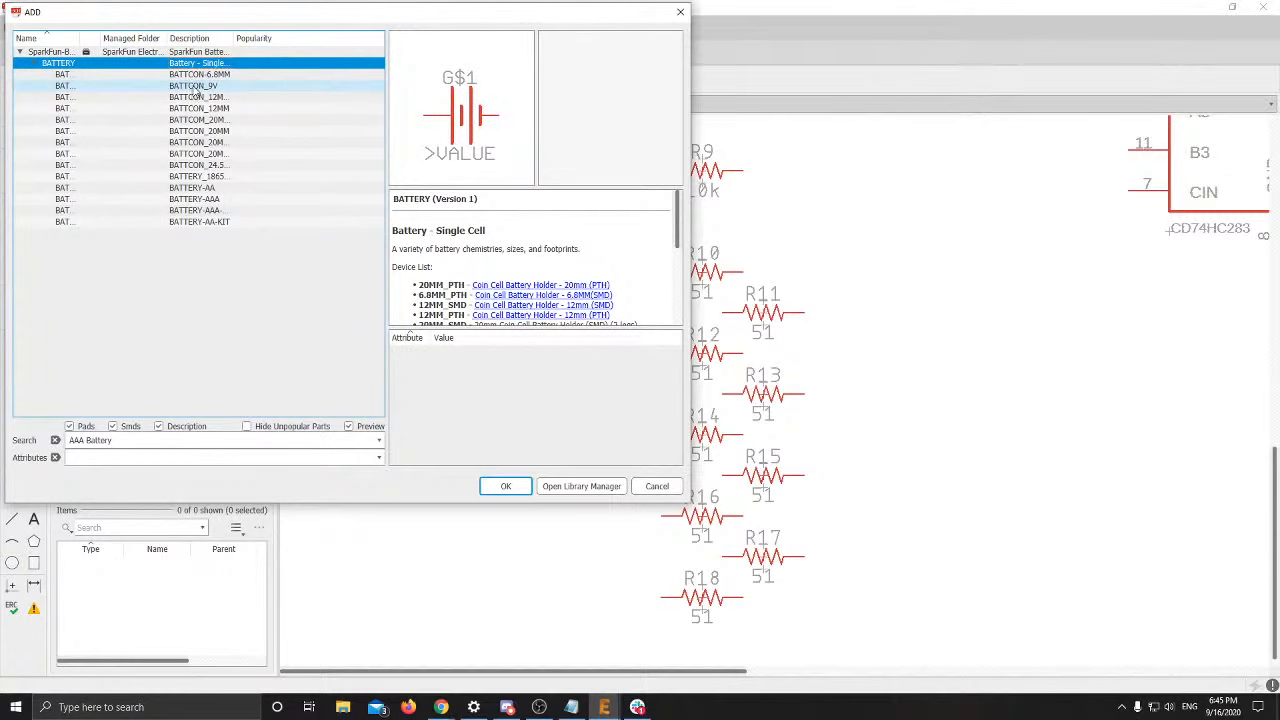
{"action": "left_click", "coordinate": [198, 75]}
{"action": "left_click", "coordinate": [198, 98]}
{"action": "left_click", "coordinate": [199, 132]}
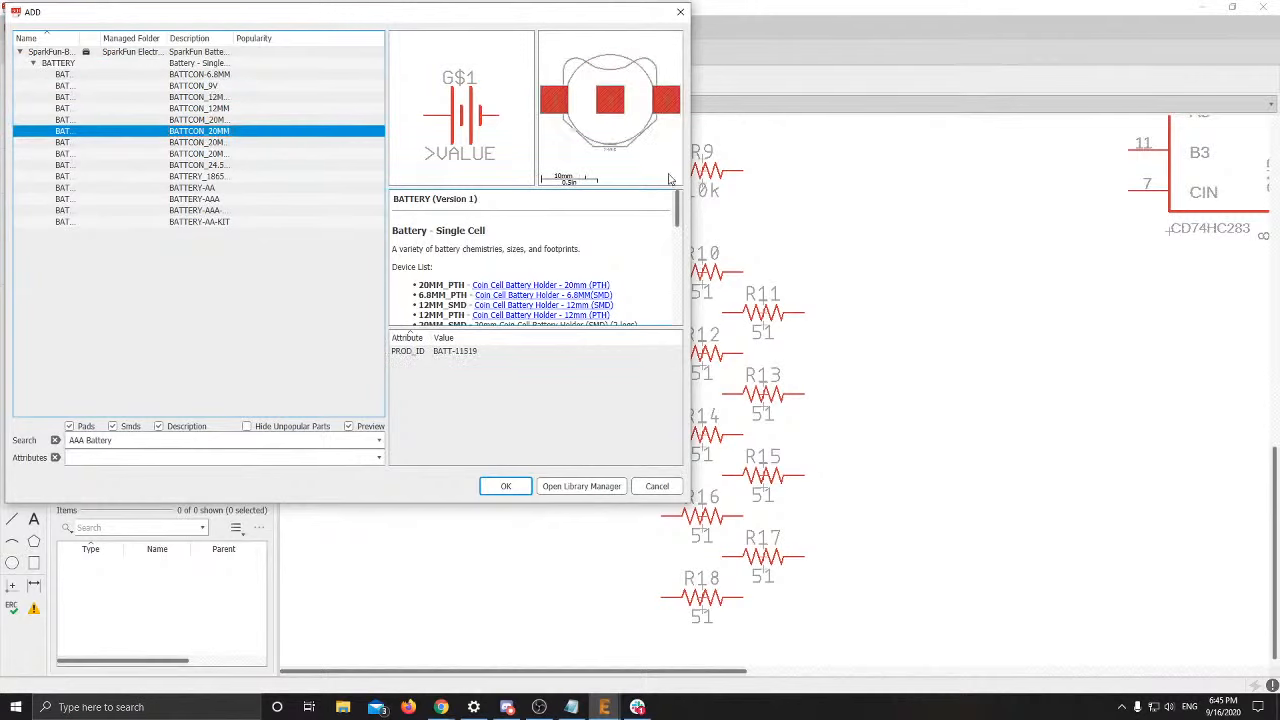
{"action": "left_click", "coordinate": [288, 142]}
{"action": "left_click", "coordinate": [291, 152]}
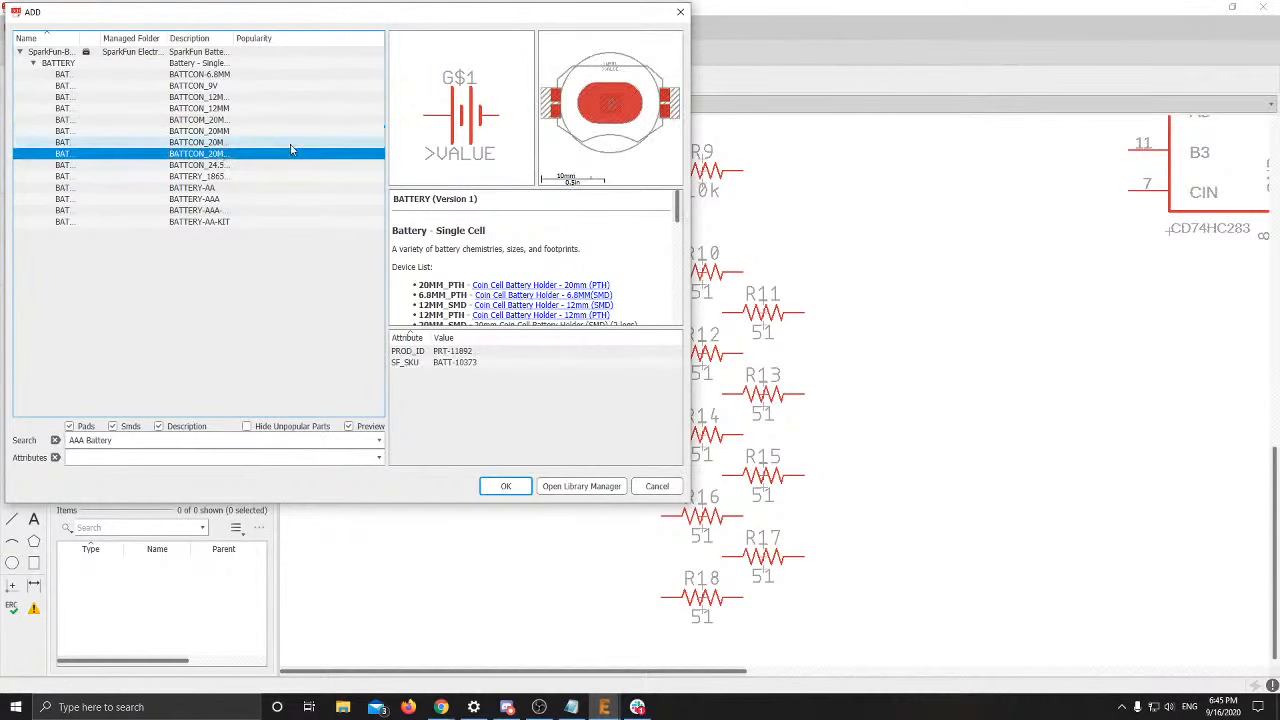
{"action": "left_click", "coordinate": [233, 64]}
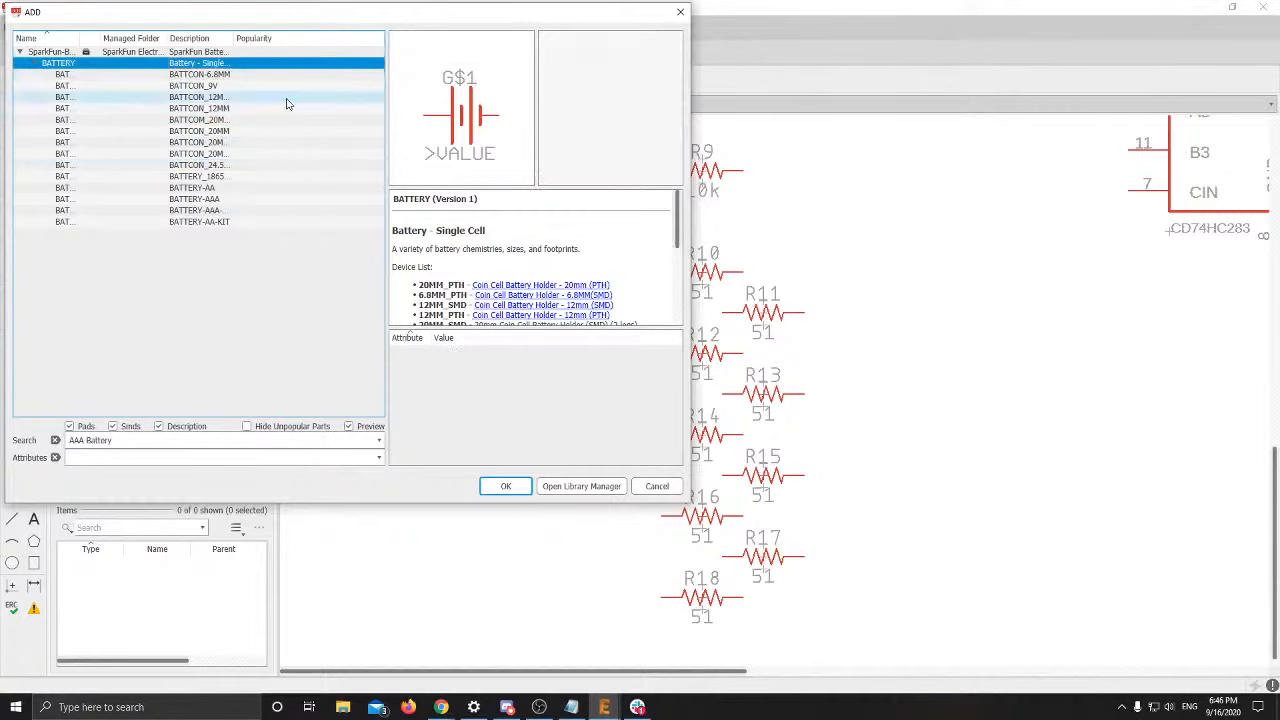
{"action": "left_click", "coordinate": [250, 87]}
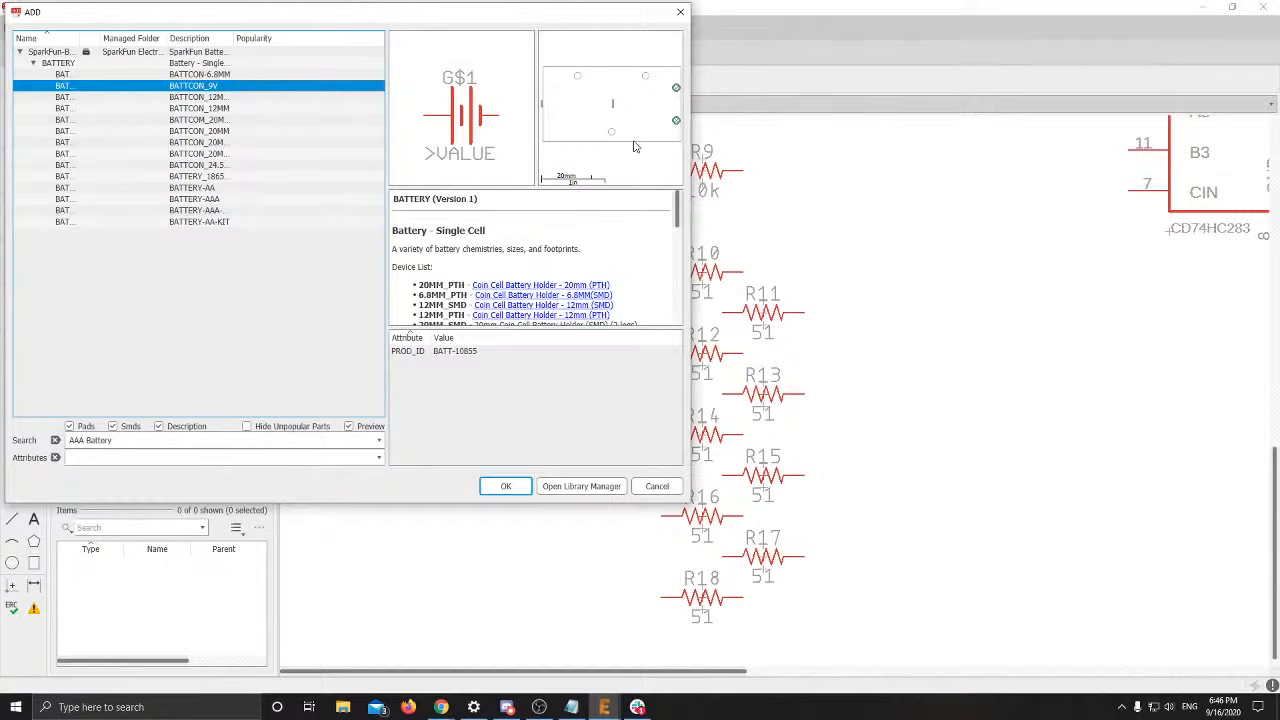
{"action": "left_click", "coordinate": [236, 200]}
{"action": "left_click", "coordinate": [236, 210]}
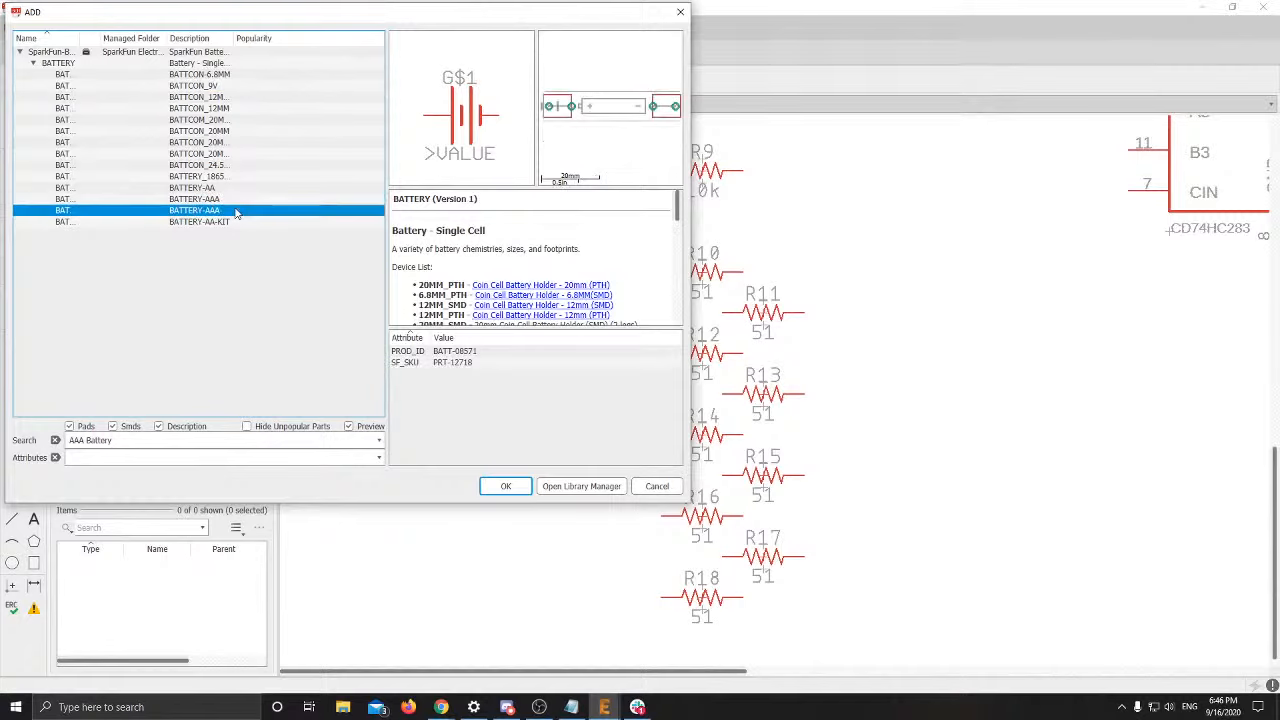
{"action": "left_click", "coordinate": [257, 191]}
Add the BATTERY-AAA part, rotated a quarter turn, left of the resistor column
{"action": "left_click", "coordinate": [250, 199]}
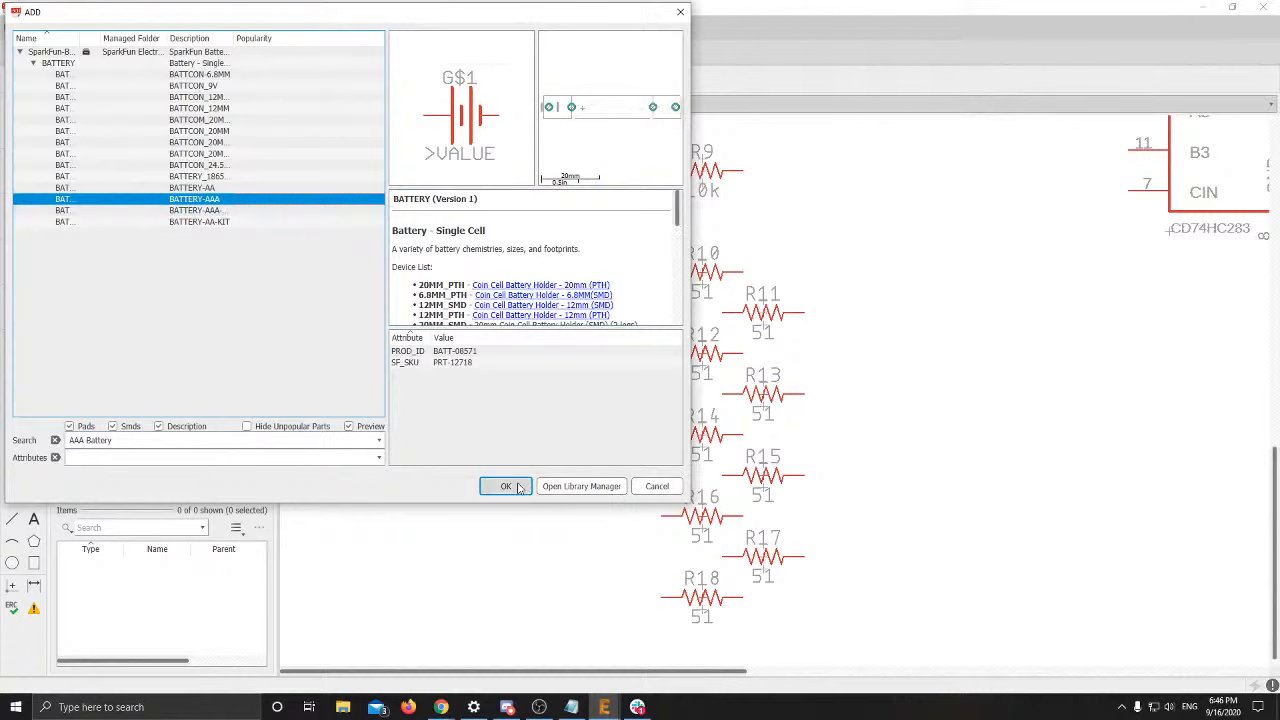
{"action": "left_click", "coordinate": [505, 486]}
{"action": "scroll", "coordinate": [636, 410], "scroll_direction": "down", "scroll_amount": 3}
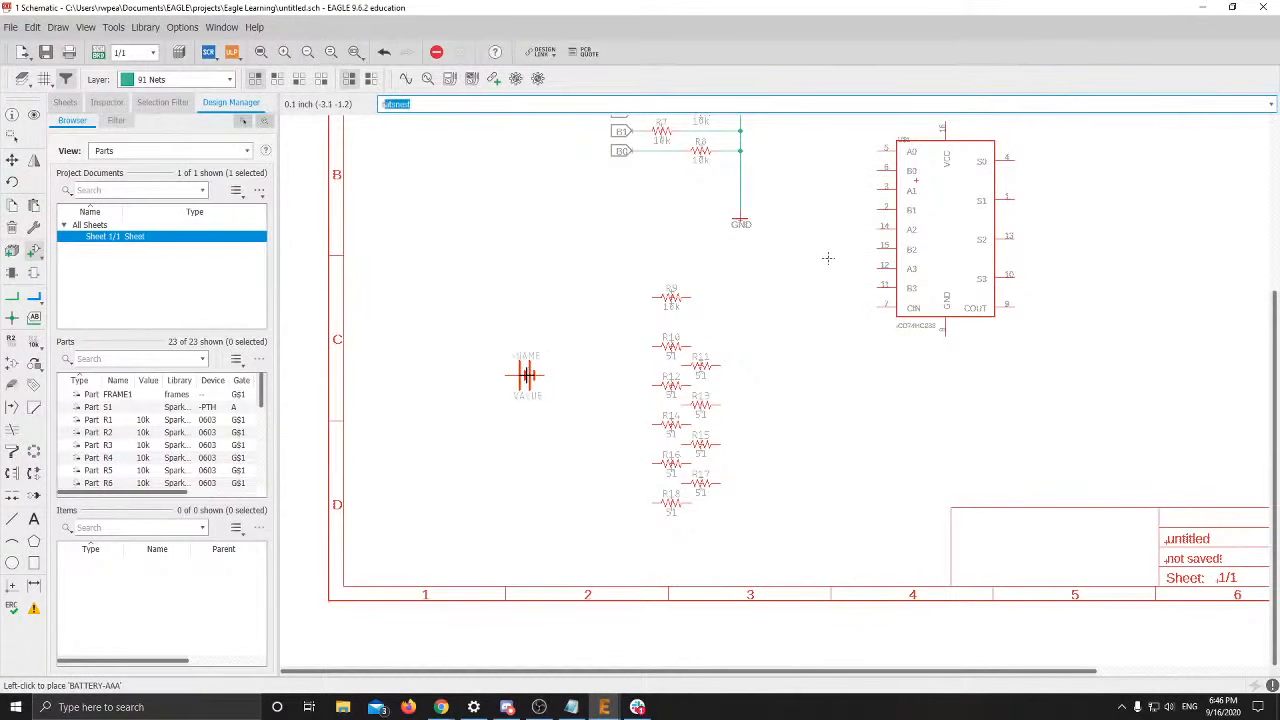
{"action": "right_click", "coordinate": [486, 354]}
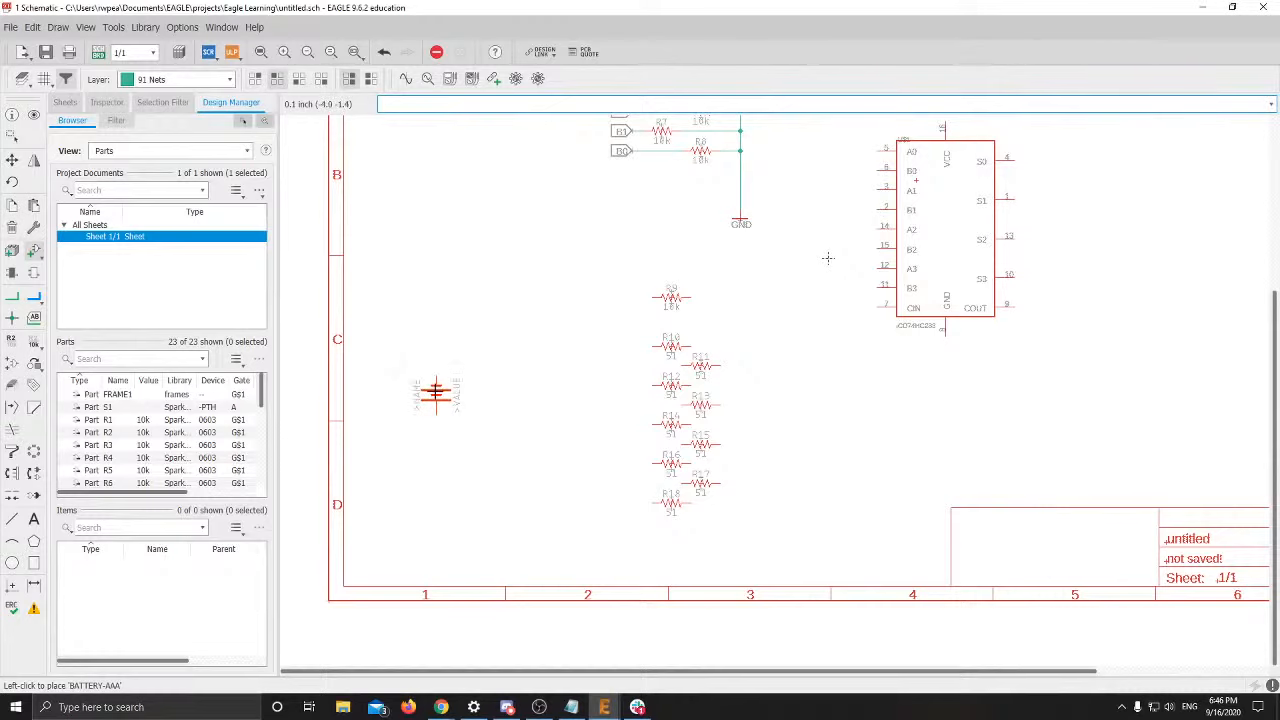
{"action": "key", "text": "Escape"}
{"action": "key", "text": "Escape"}
Copy the part name MOSFET-NCH-BSS138 from slide 20's component list
{"action": "key", "text": "alt+Tab"}
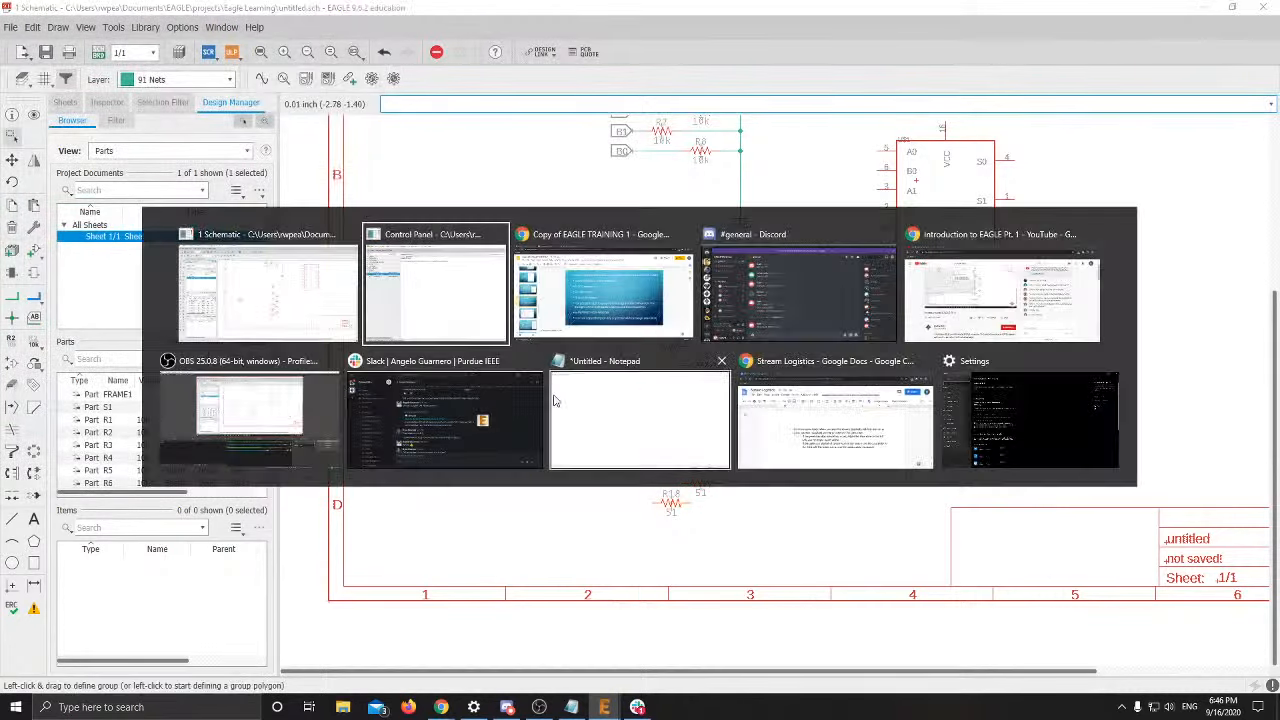
{"action": "key", "text": "alt+Tab"}
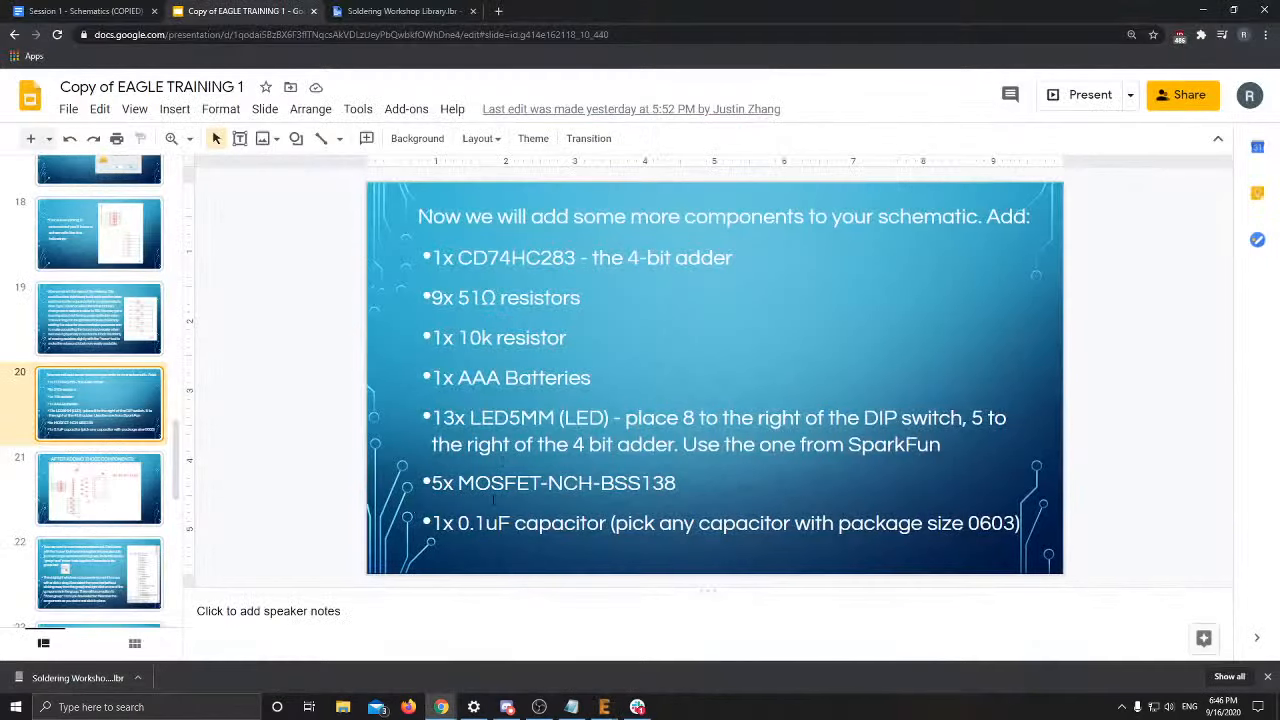
{"action": "left_click_drag", "start_coordinate": [433, 483], "coordinate": [629, 487]}
{"action": "left_click", "coordinate": [629, 487]}
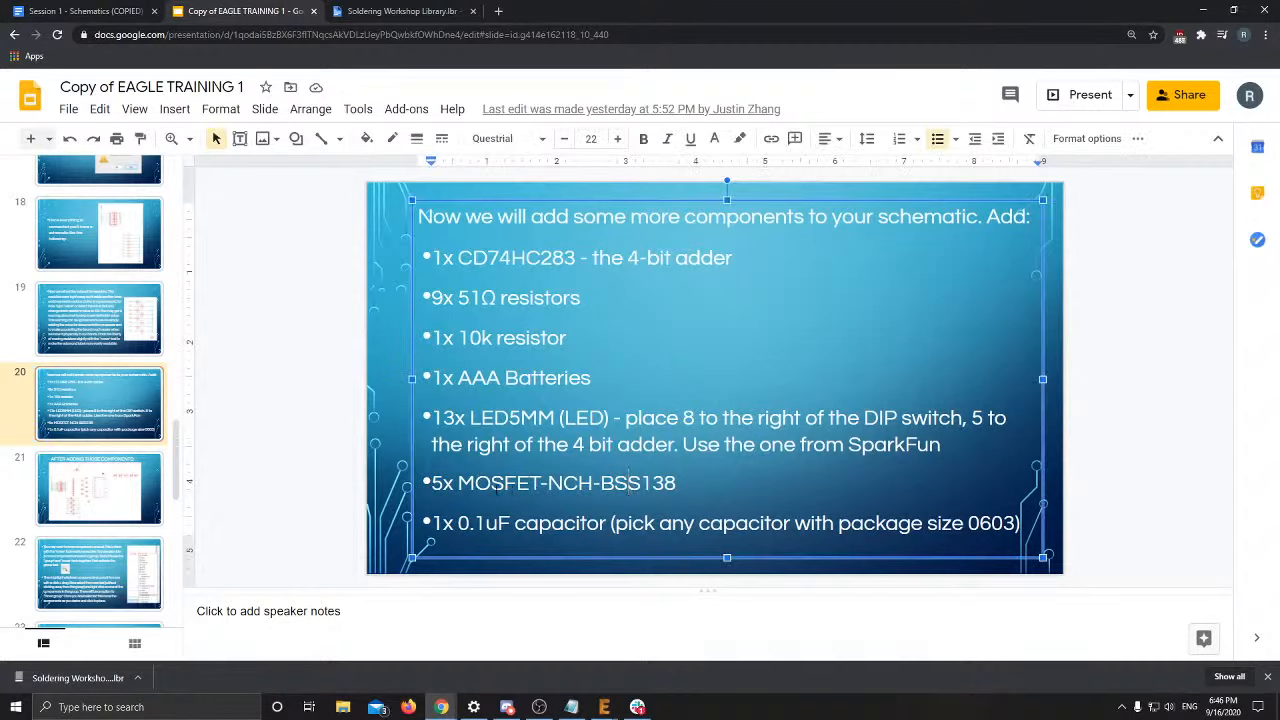
{"action": "left_click_drag", "start_coordinate": [458, 483], "coordinate": [676, 485]}
{"action": "key", "text": "ctrl+c"}
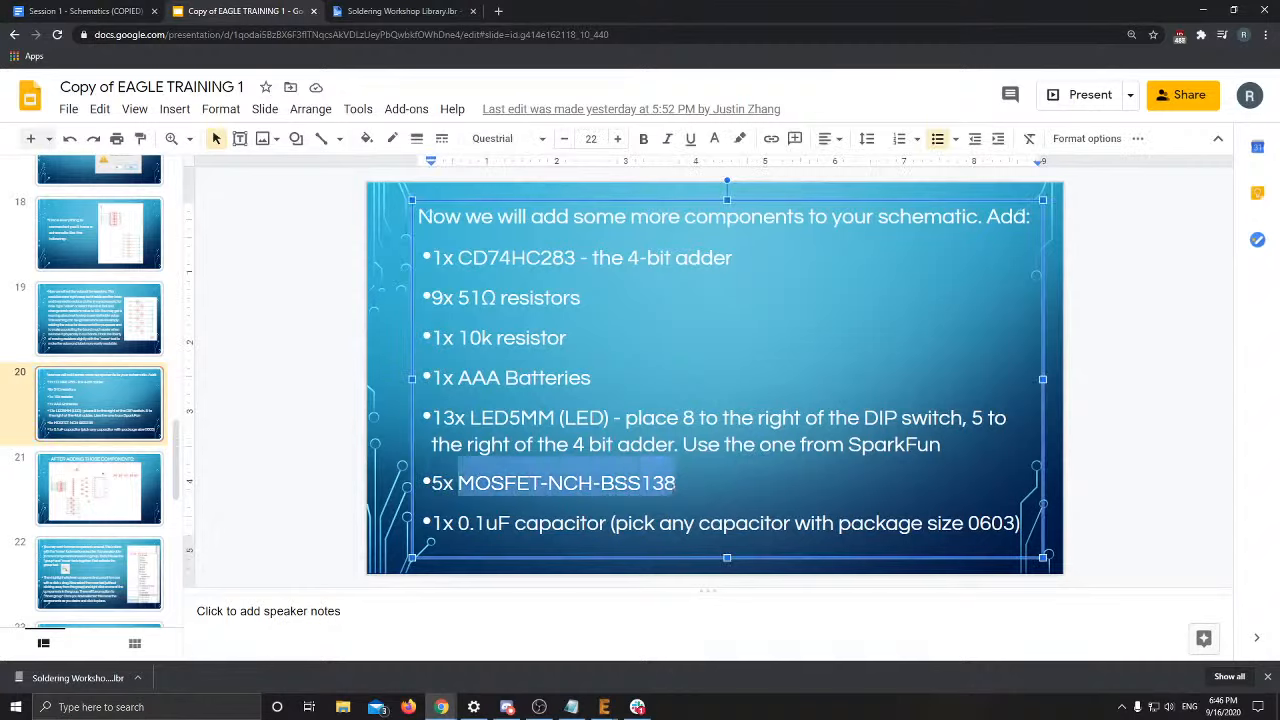
{"action": "key", "text": "alt+Tab"}
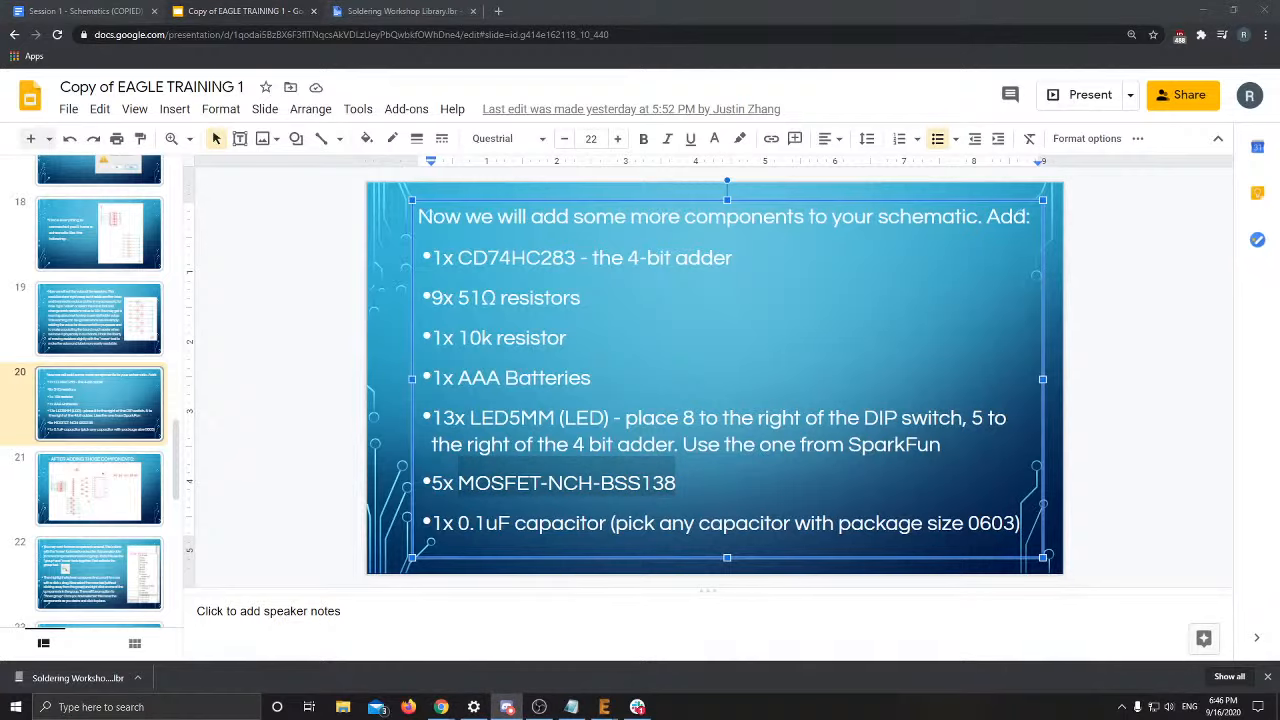
{"action": "key", "text": "alt+Tab"}
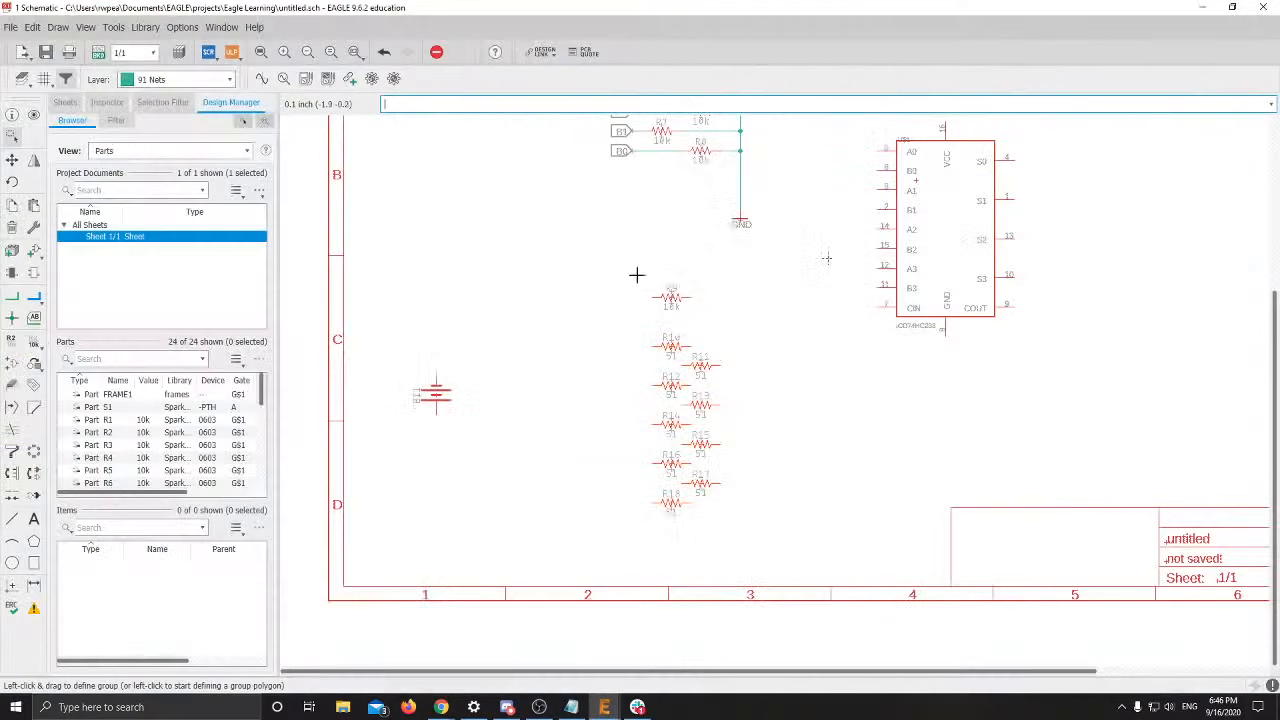
Add the MOSFET-NCH-BSS138 part by pasting its name into the library search
{"action": "left_click", "coordinate": [35, 248]}
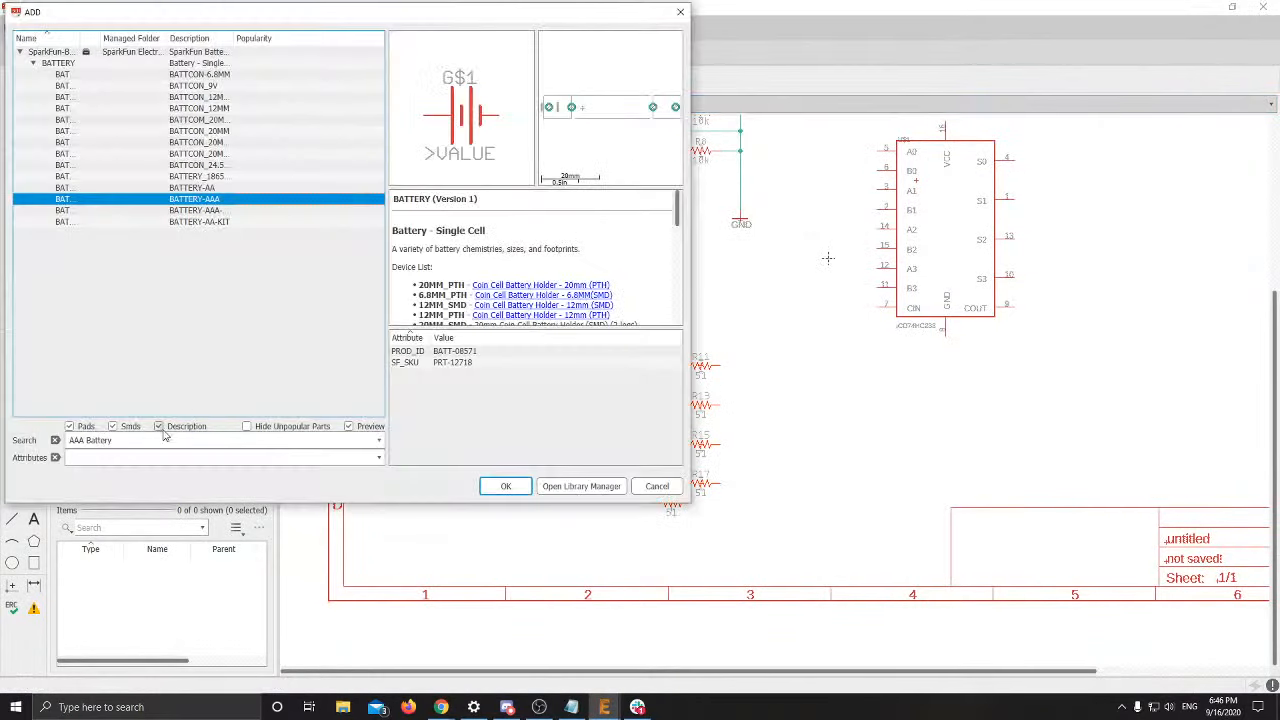
{"action": "triple_click", "coordinate": [155, 440]}
{"action": "key", "text": "ctrl+v"}
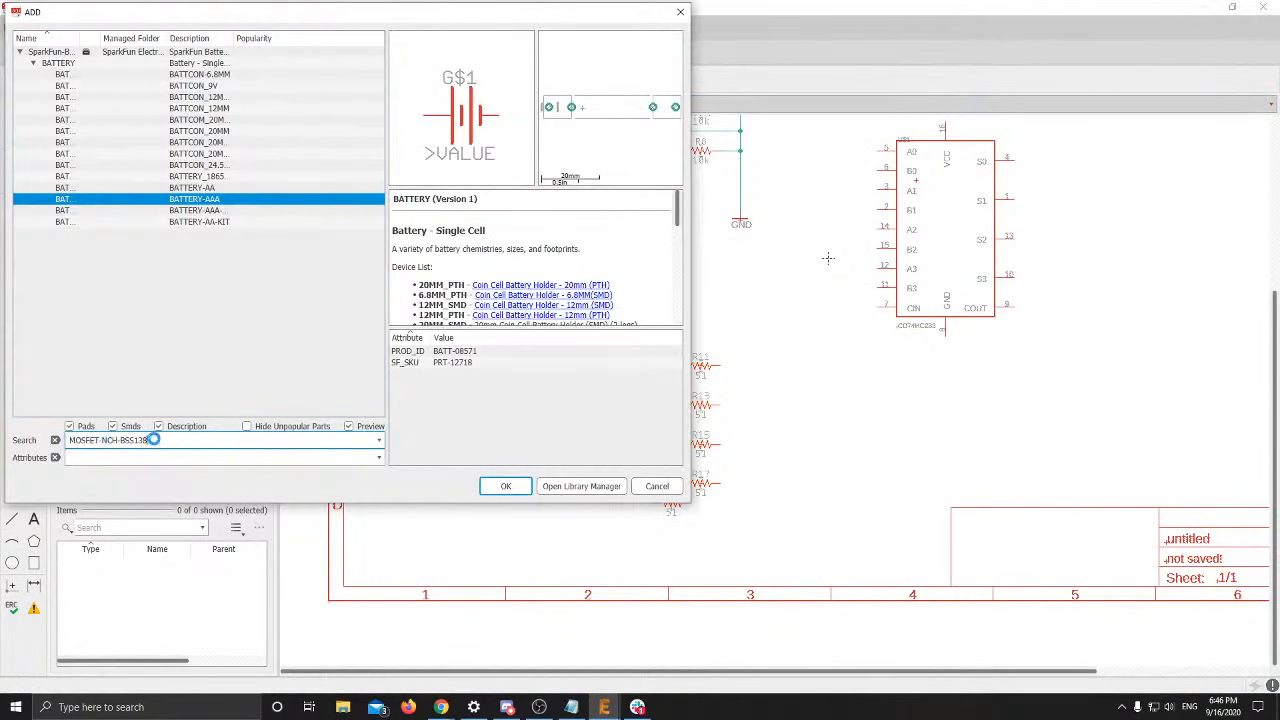
{"action": "left_click", "coordinate": [505, 486]}
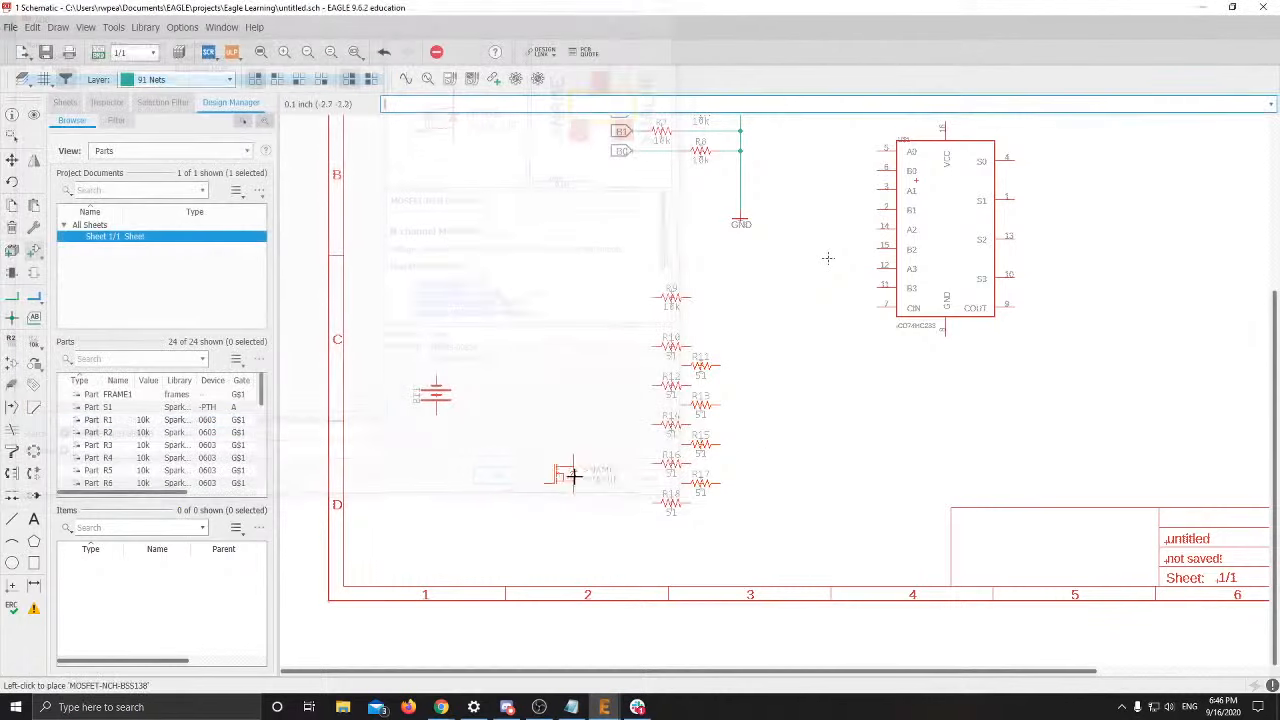
{"action": "key", "text": "alt+Tab"}
{"action": "key", "text": "alt+Tab"}
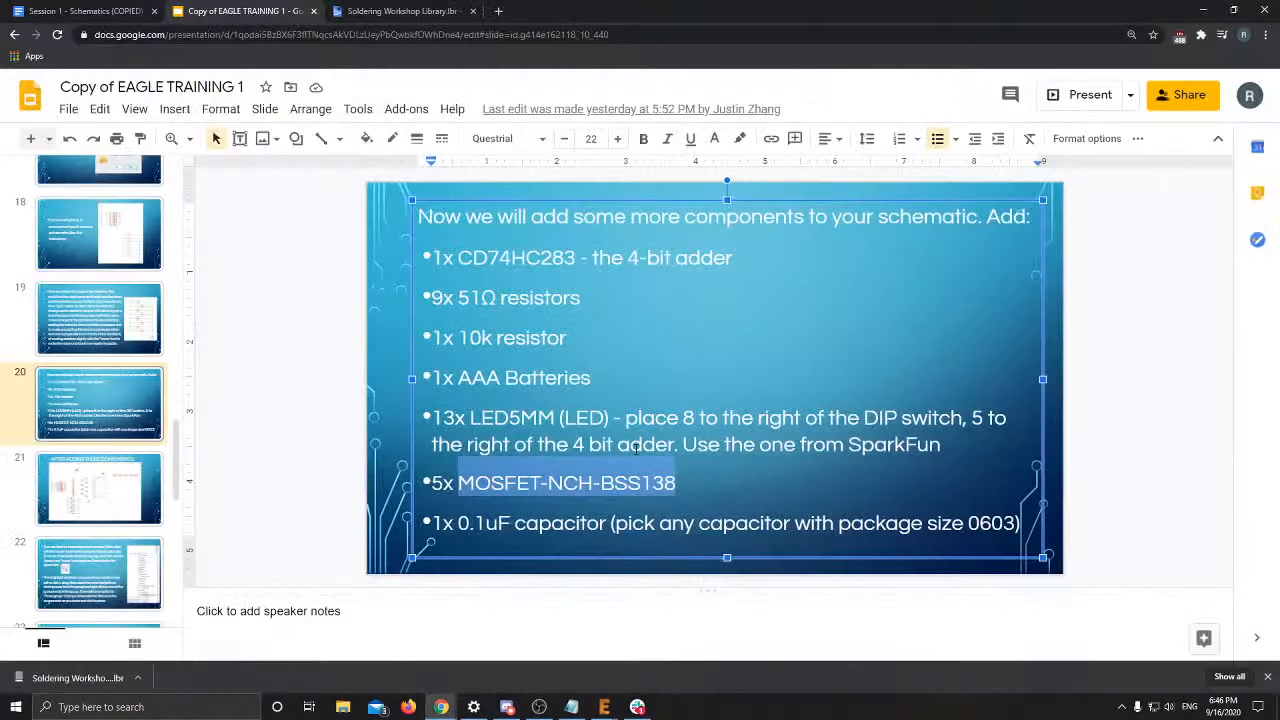
{"action": "key", "text": "alt+Tab"}
{"action": "scroll", "coordinate": [543, 434], "scroll_direction": "down", "scroll_amount": 3}
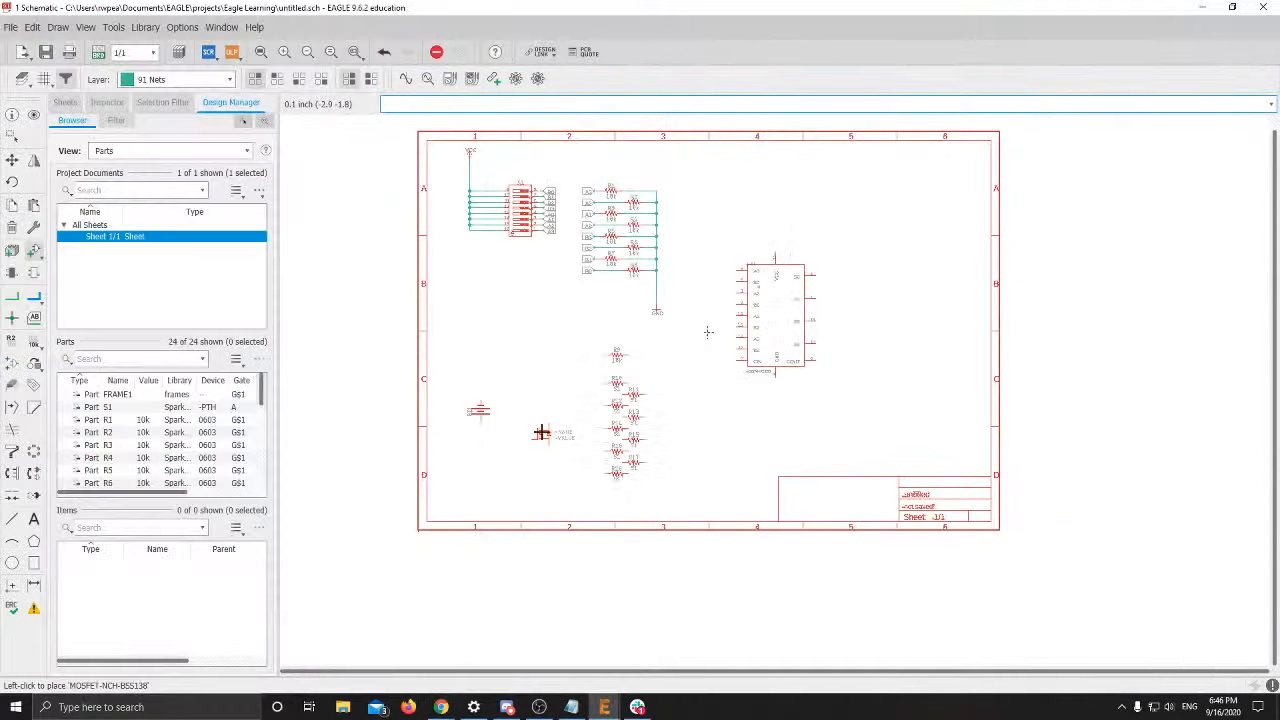
{"action": "key", "text": "alt+Tab"}
{"action": "left_click", "coordinate": [108, 505]}
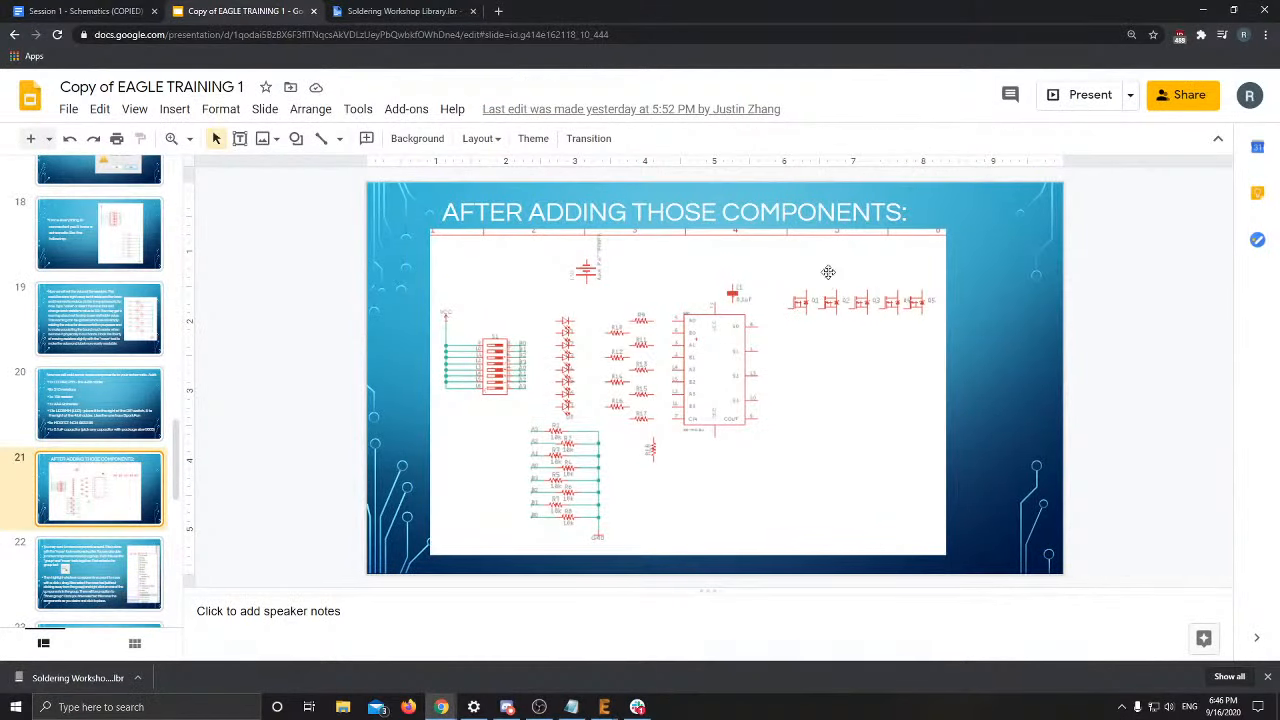
{"action": "key", "text": "alt+Tab"}
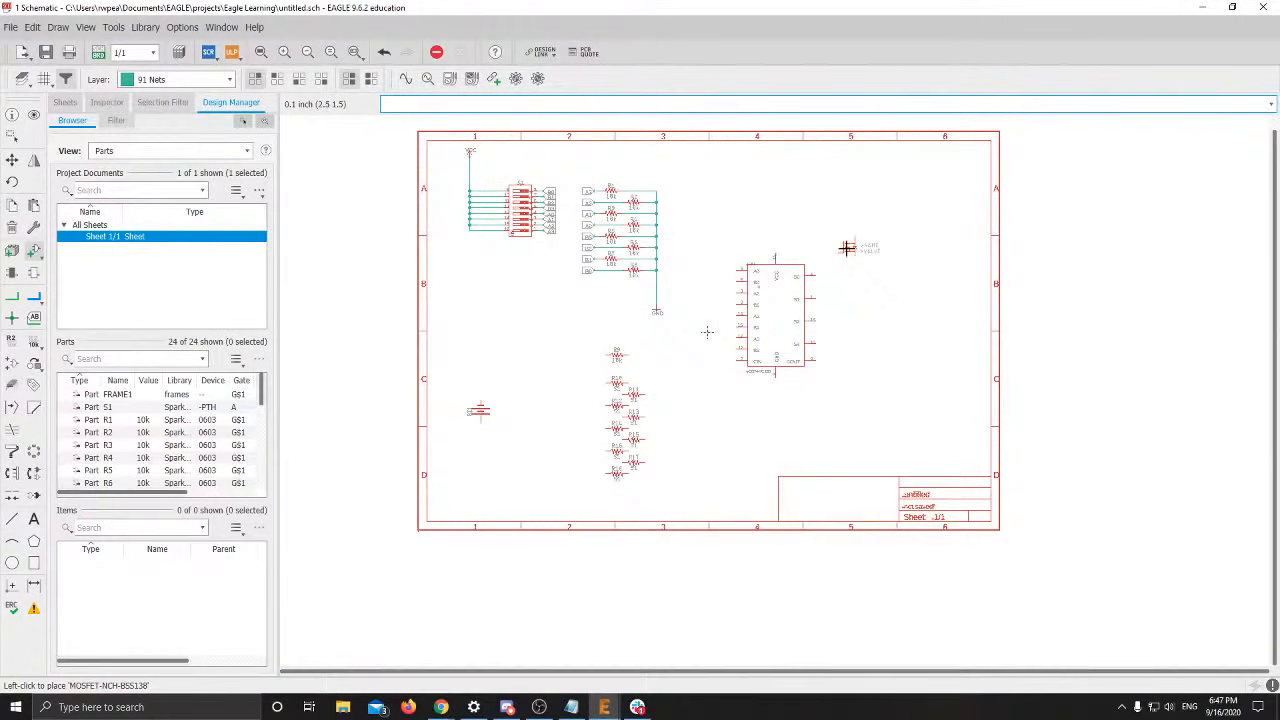
{"action": "key", "text": "alt+Tab"}
{"action": "key", "text": "alt+Tab"}
{"action": "scroll", "coordinate": [845, 254], "scroll_direction": "up", "scroll_amount": 5}
{"action": "middle_click_drag", "start_coordinate": [845, 254], "coordinate": [634, 323]}
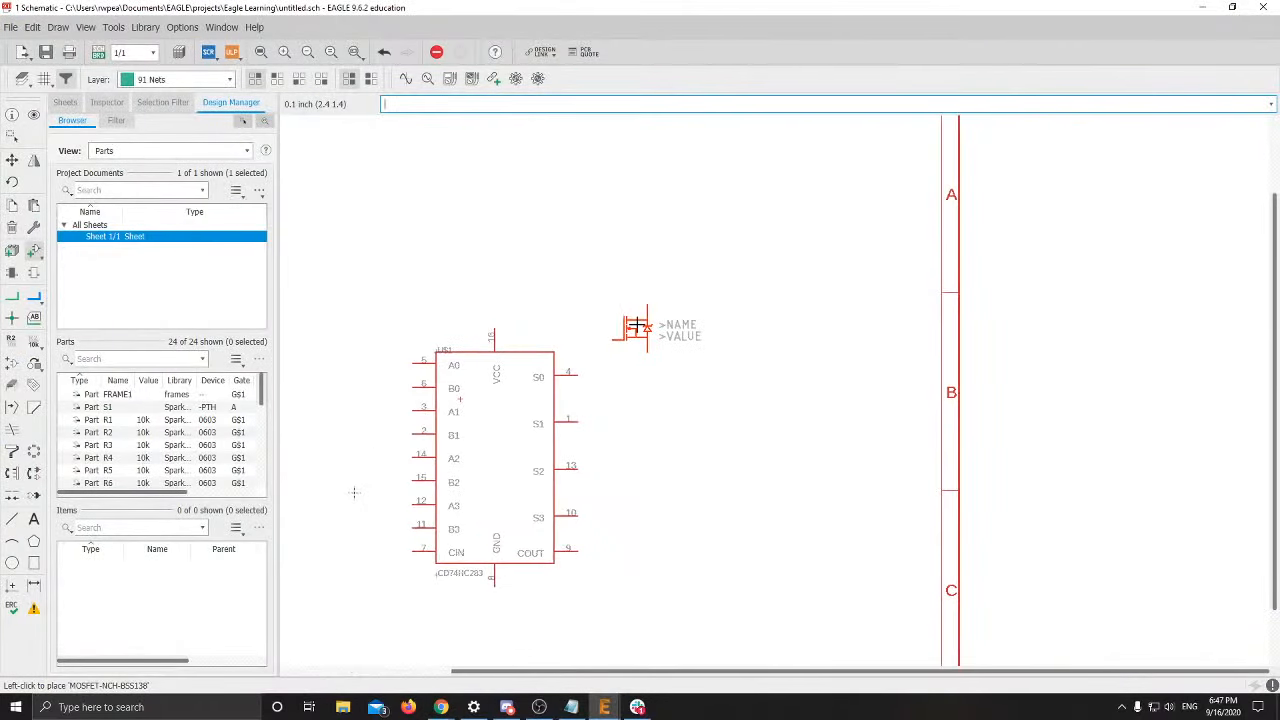
Place MOSFETs Q1–Q5 in a staggered row above the adder chip
{"action": "left_click", "coordinate": [655, 323]}
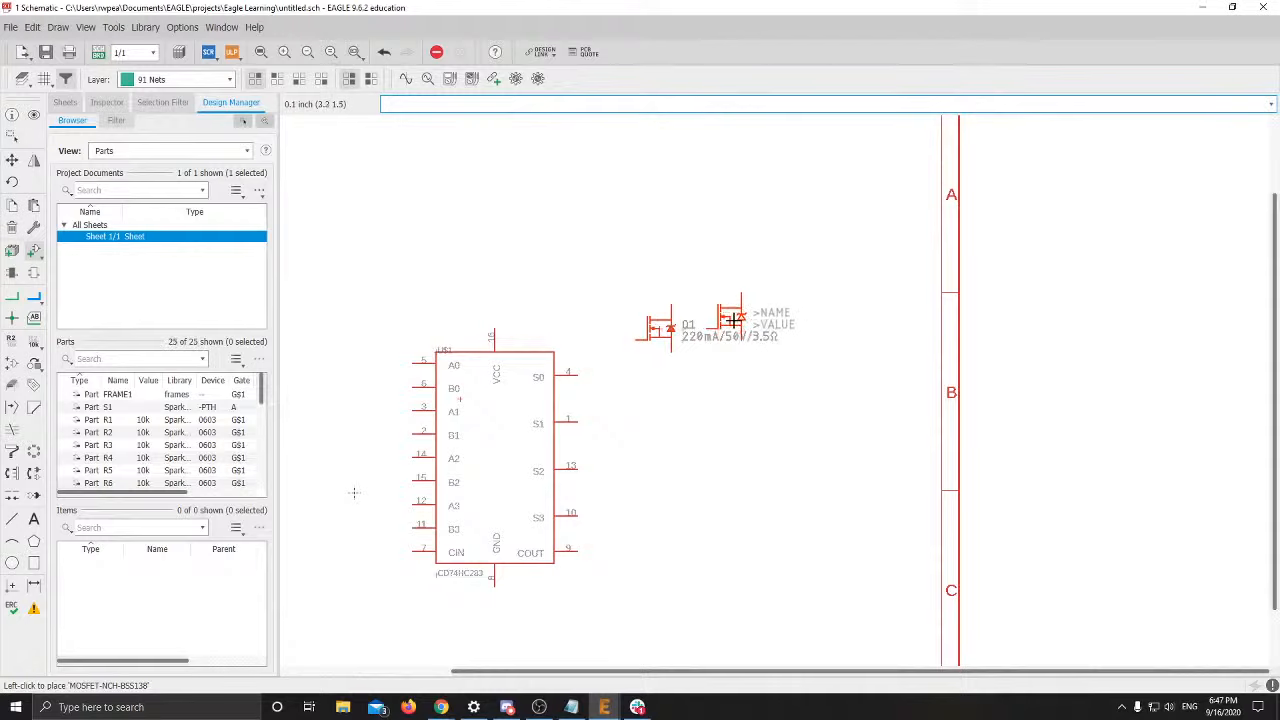
{"action": "left_click", "coordinate": [720, 291]}
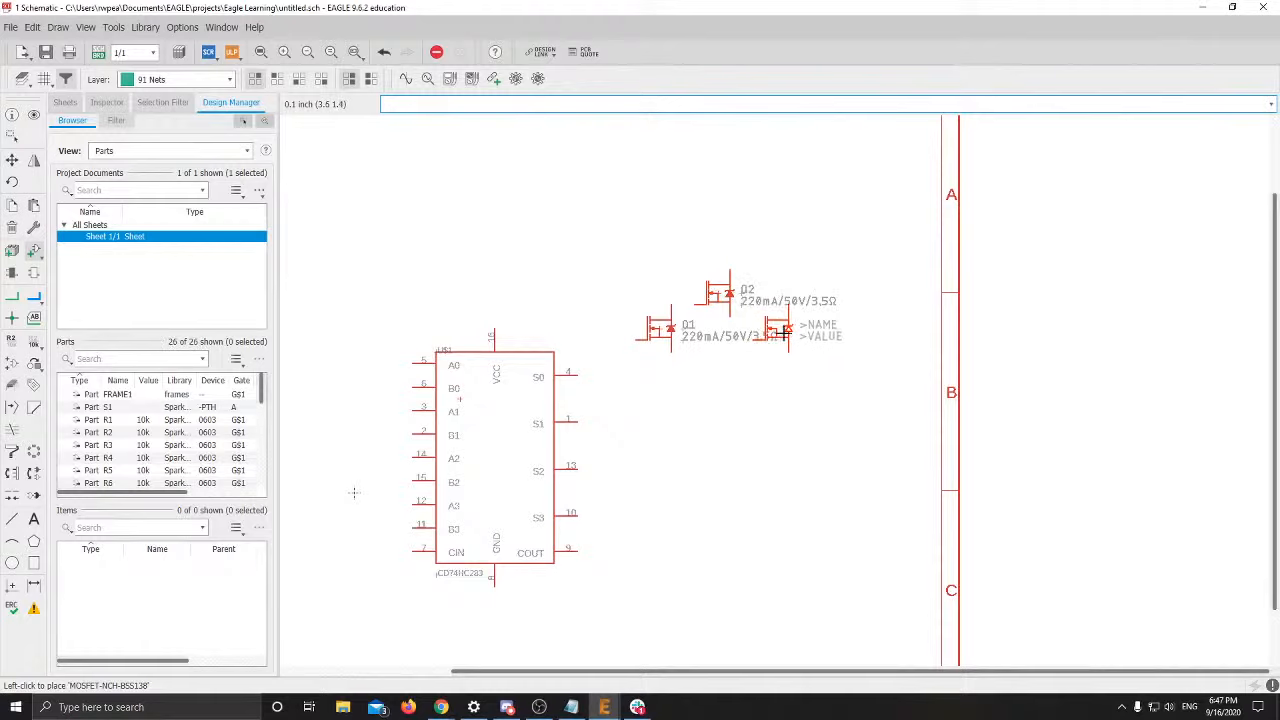
{"action": "left_click", "coordinate": [800, 330]}
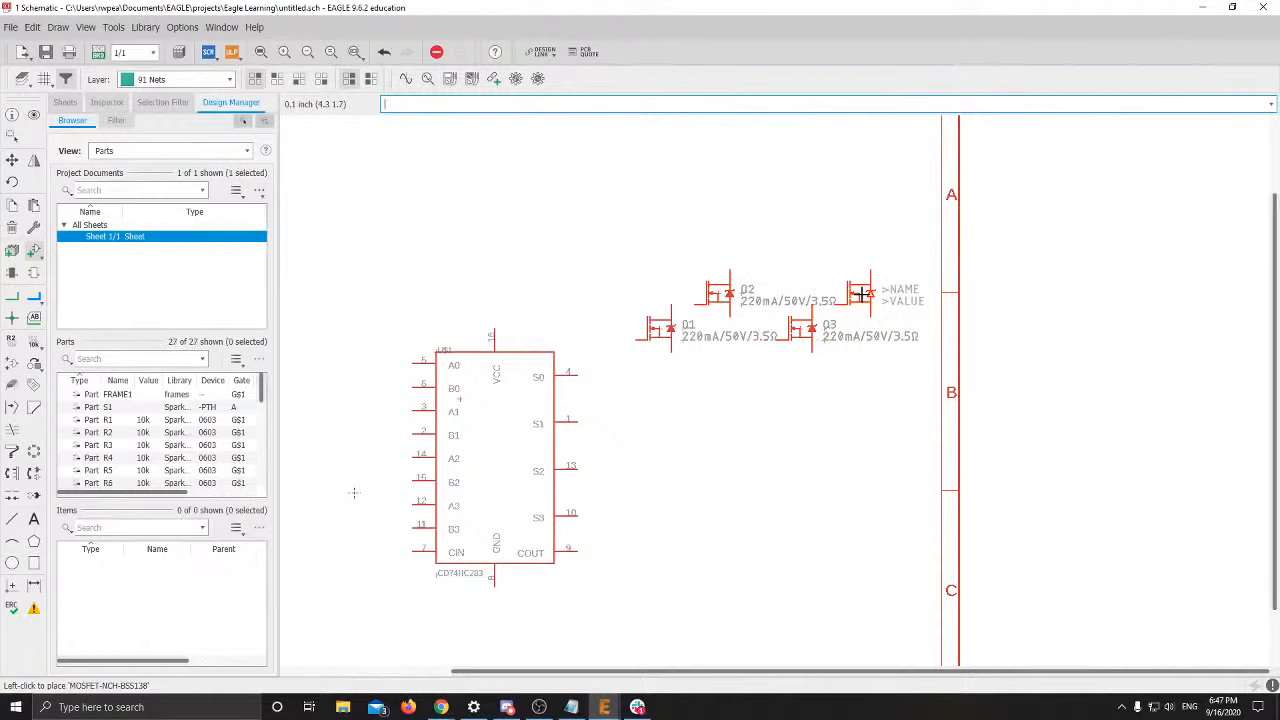
{"action": "left_click", "coordinate": [860, 293]}
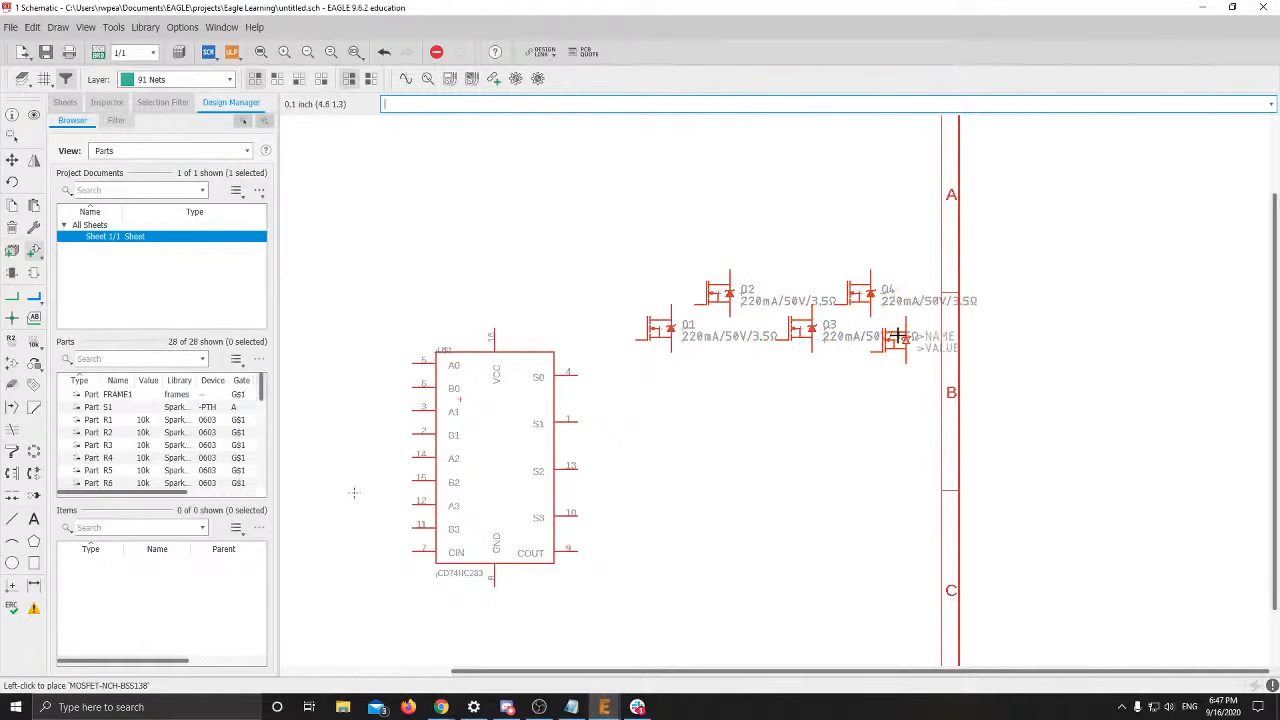
{"action": "left_click", "coordinate": [933, 333]}
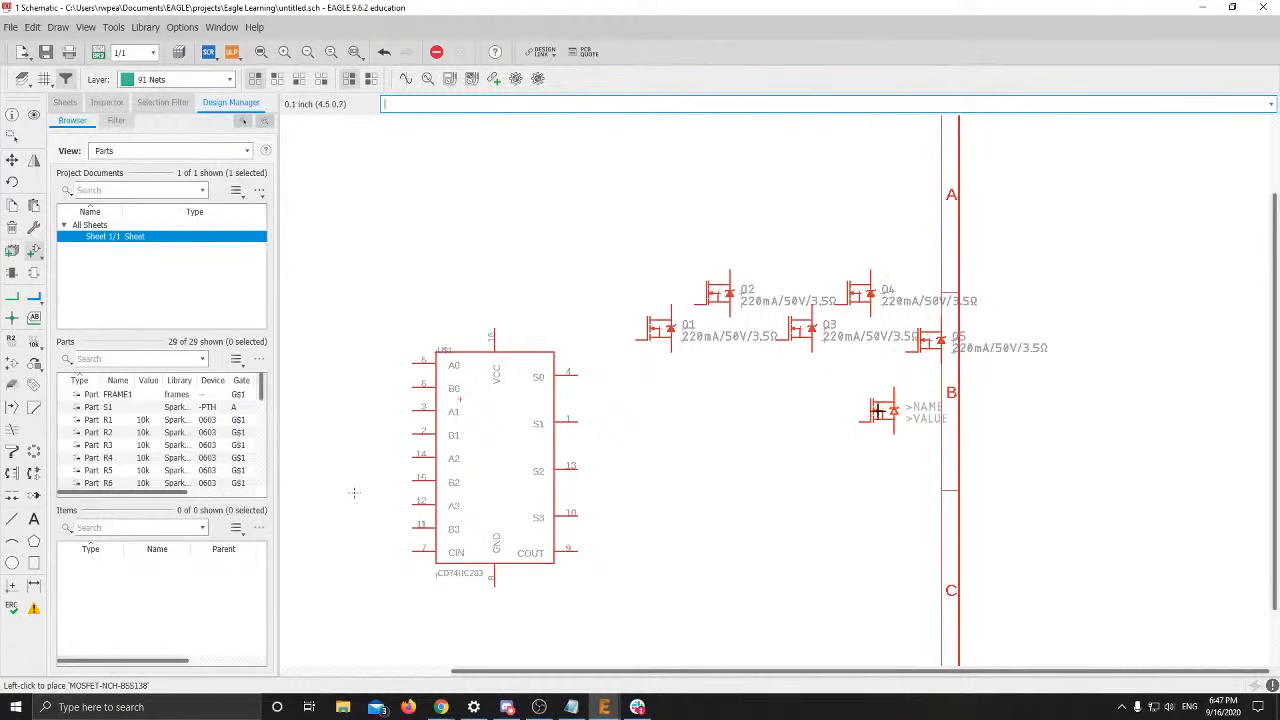
{"action": "key", "text": "Escape"}
{"action": "key", "text": "Escape"}
Group switch S1 with resistors R1–R8 using a selection rectangle
{"action": "middle_click_drag", "start_coordinate": [664, 404], "coordinate": [774, 377]}
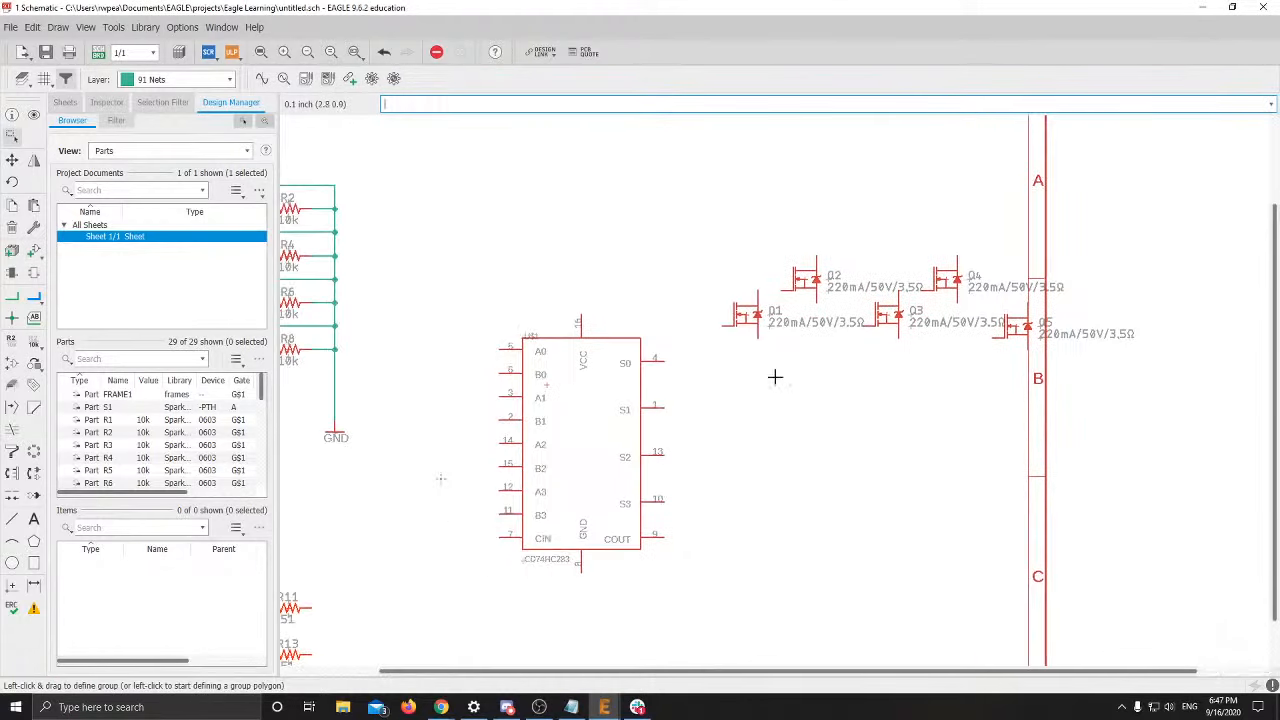
{"action": "scroll", "coordinate": [1084, 365], "scroll_direction": "down", "scroll_amount": 2}
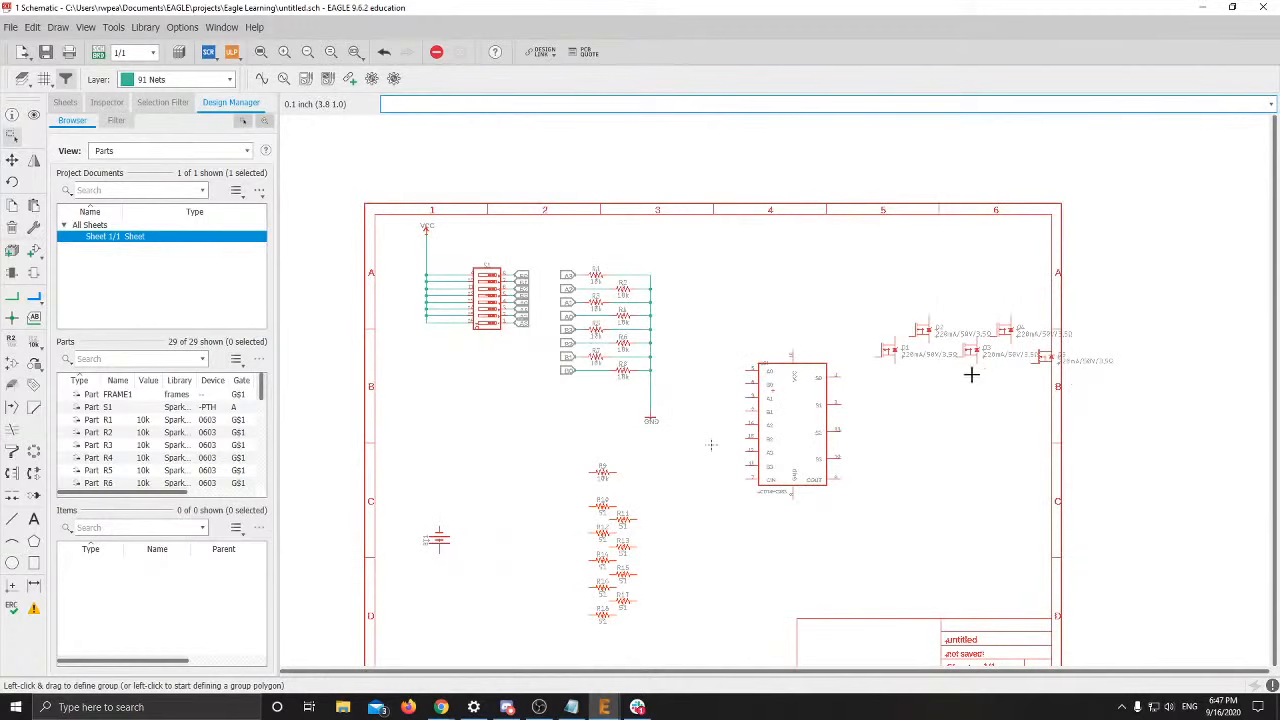
{"action": "middle_click_drag", "start_coordinate": [971, 374], "coordinate": [840, 295]}
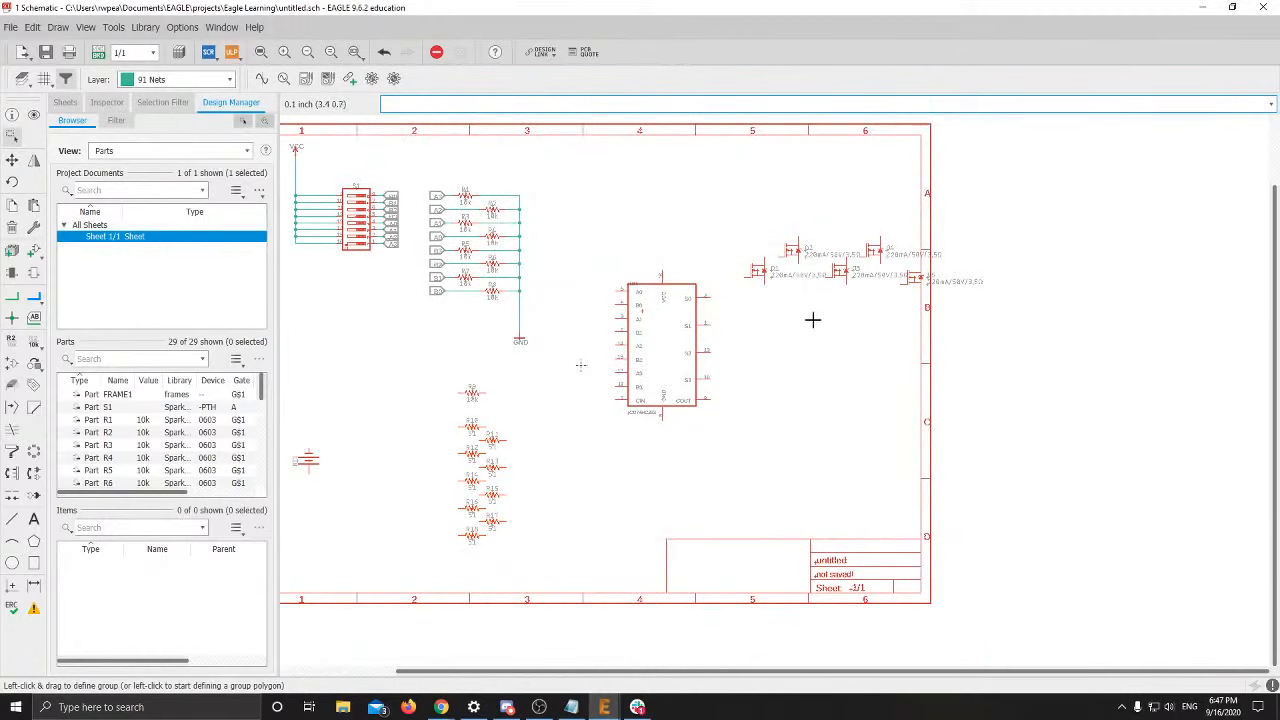
{"action": "scroll", "coordinate": [812, 319], "scroll_direction": "down", "scroll_amount": 1}
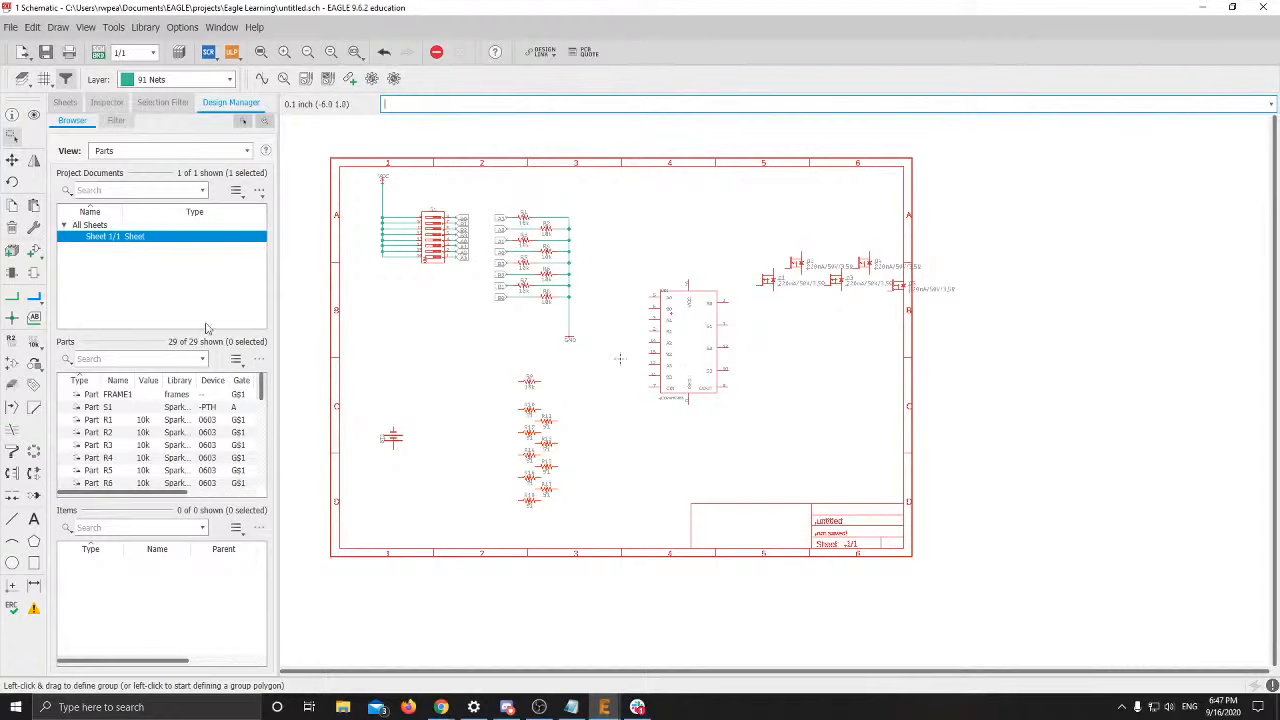
{"action": "left_click", "coordinate": [10, 137]}
{"action": "left_click_drag", "start_coordinate": [362, 176], "coordinate": [592, 349]}
{"action": "scroll", "coordinate": [726, 346], "scroll_direction": "up", "scroll_amount": 5}
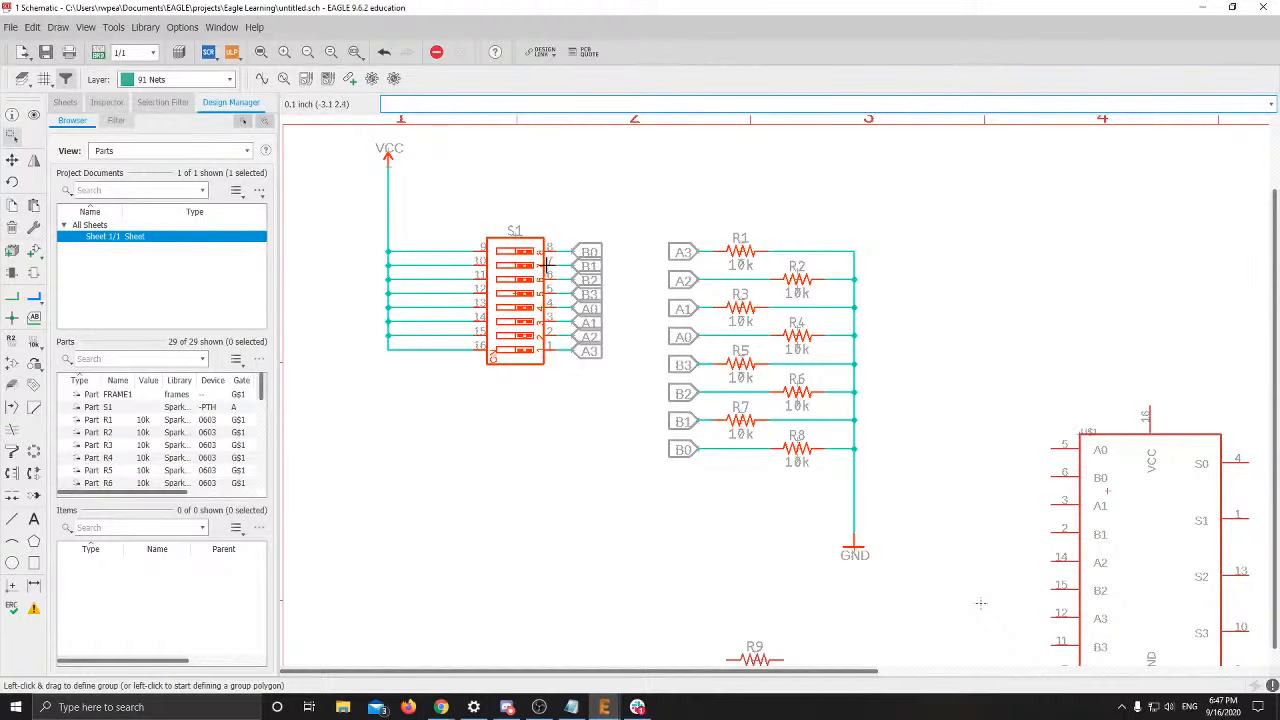
Pick up the S1 and R1–R8 group to move it as one block
{"action": "scroll", "coordinate": [759, 452], "scroll_direction": "up", "scroll_amount": 2}
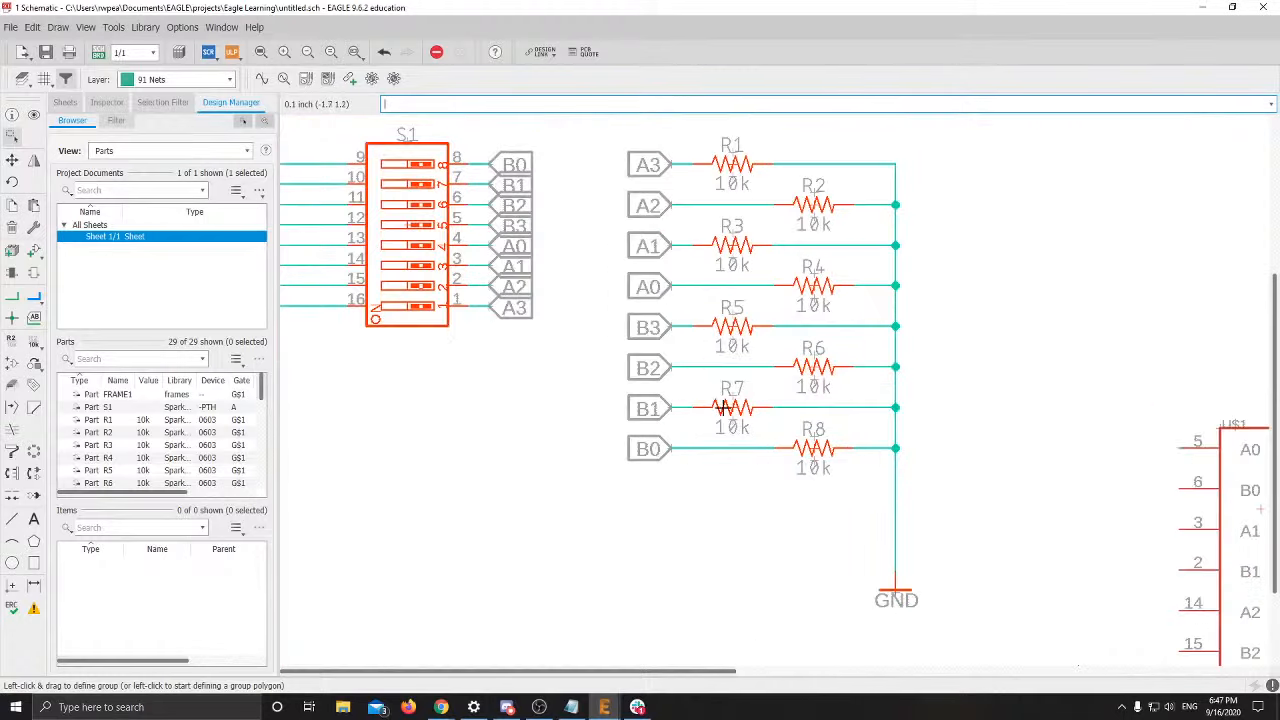
{"action": "right_click", "coordinate": [729, 408]}
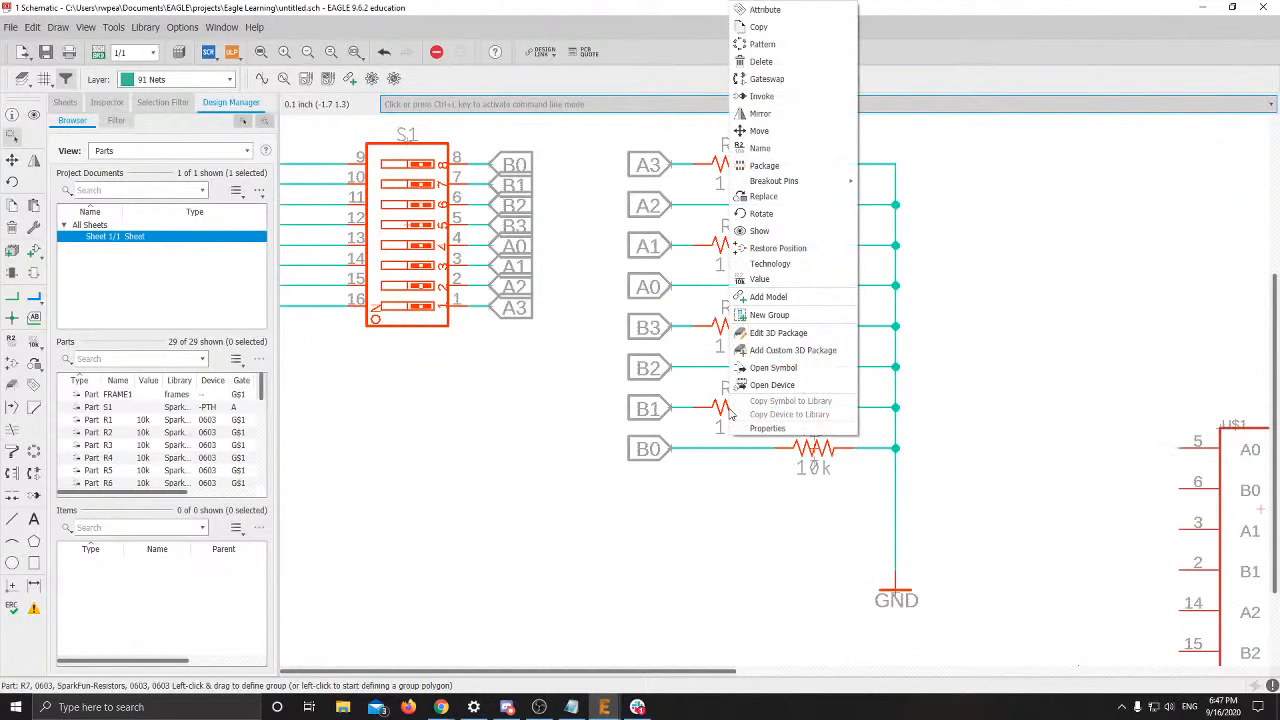
{"action": "left_click", "coordinate": [759, 131]}
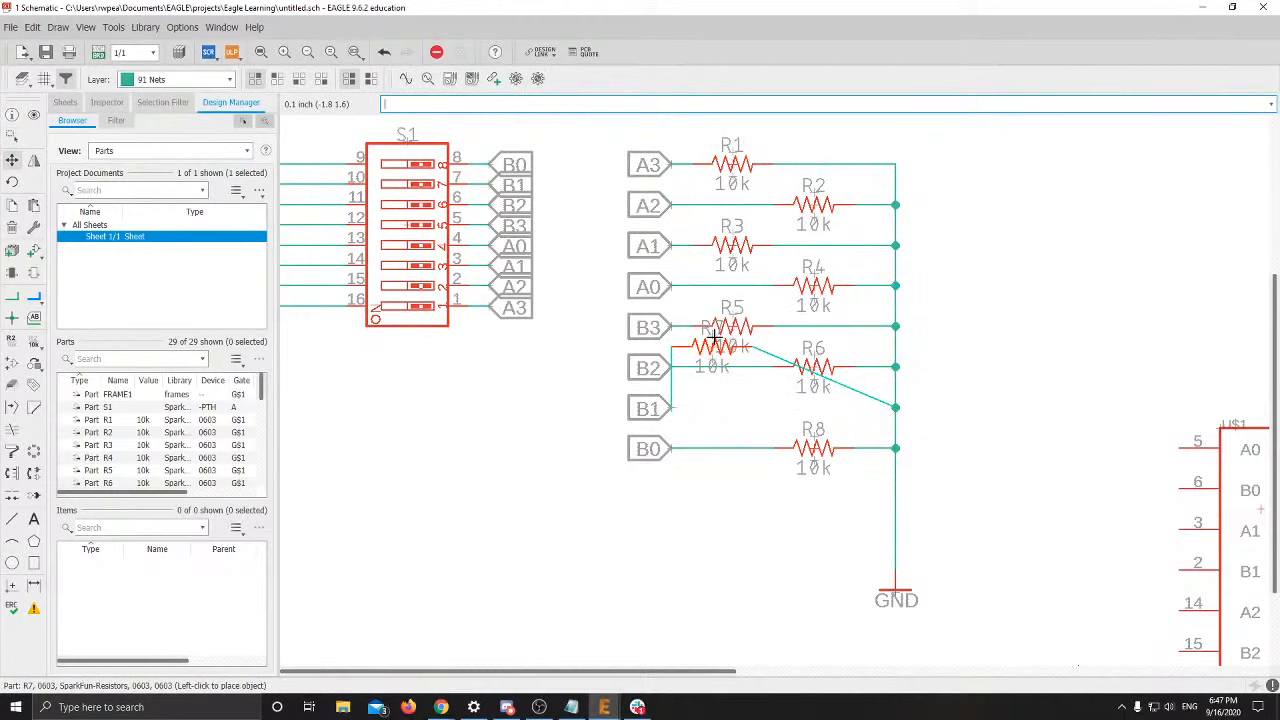
{"action": "key", "text": "Escape"}
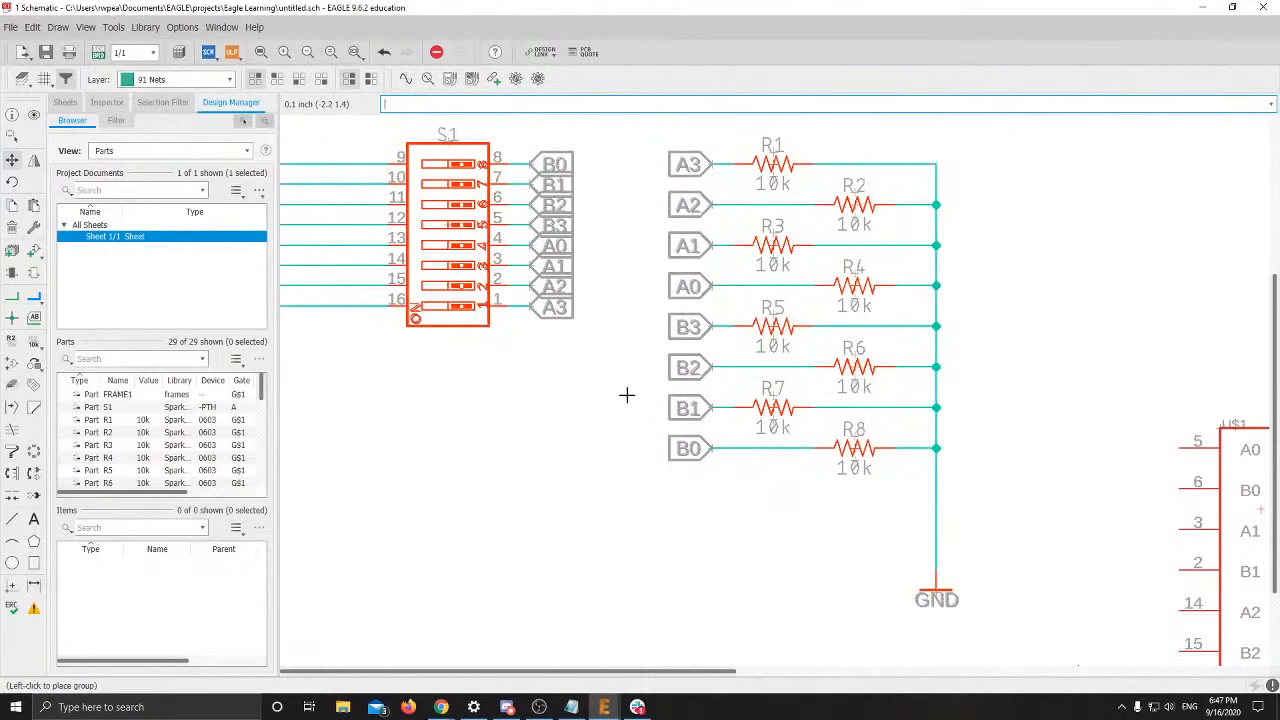
{"action": "scroll", "coordinate": [627, 400], "scroll_direction": "down", "scroll_amount": 2}
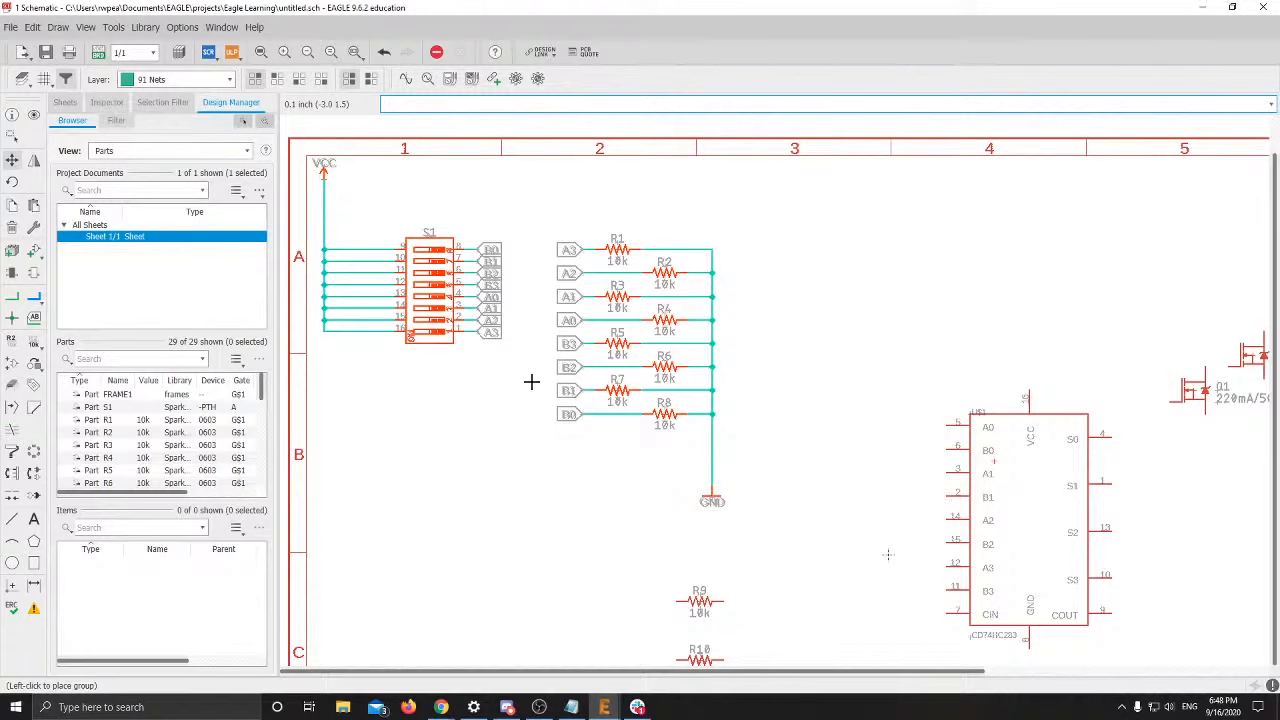
Drop the switch-resistor group top-left and move adder U$1 up beside it
{"action": "left_click", "coordinate": [531, 379]}
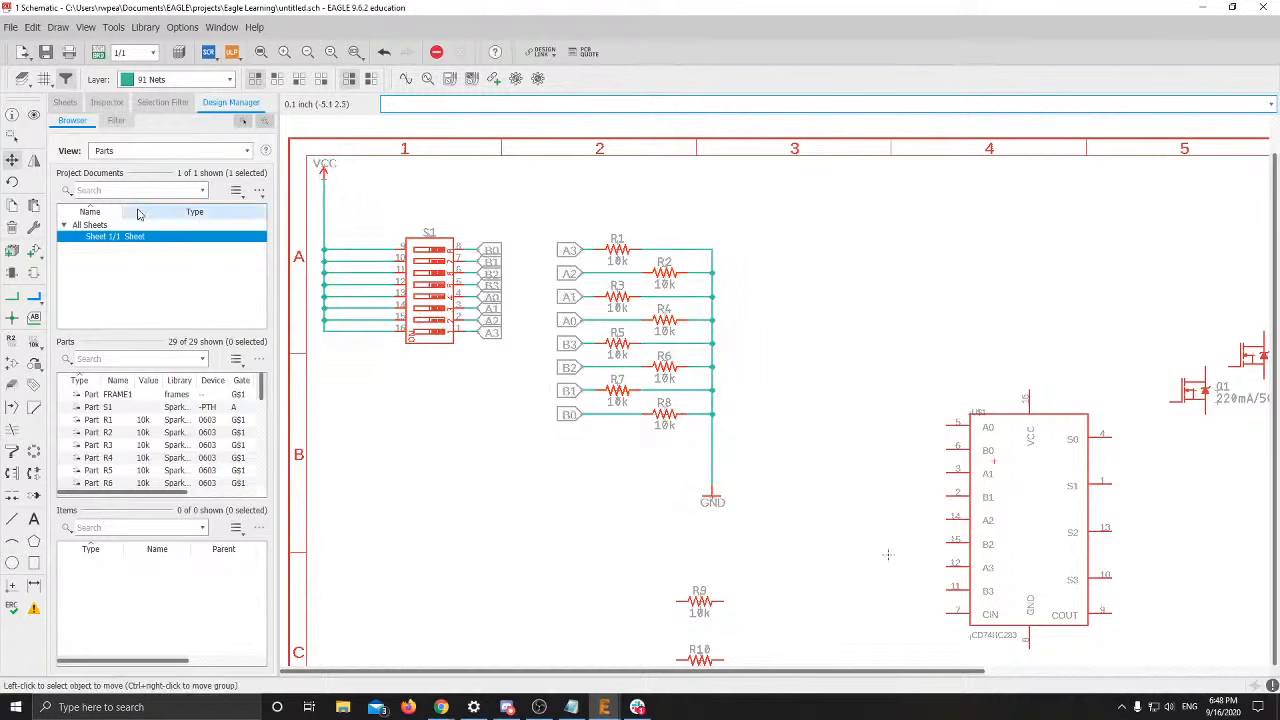
{"action": "left_click", "coordinate": [13, 160]}
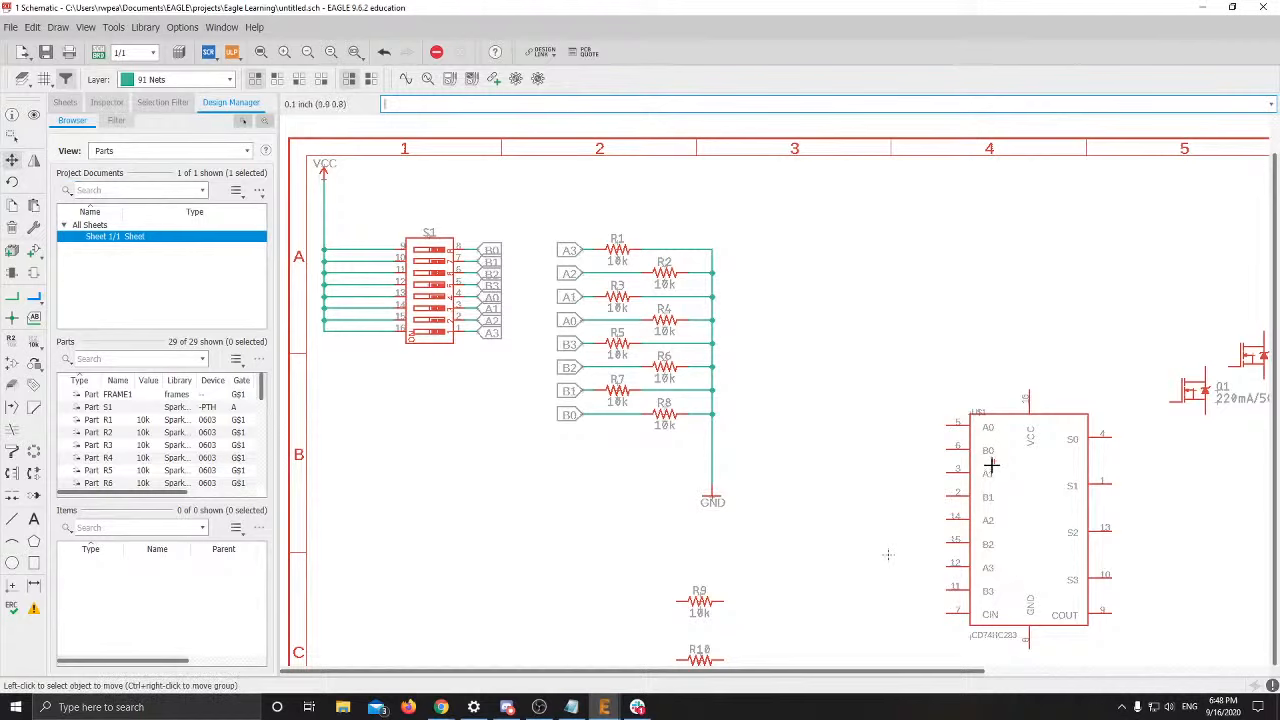
{"action": "left_click", "coordinate": [992, 459]}
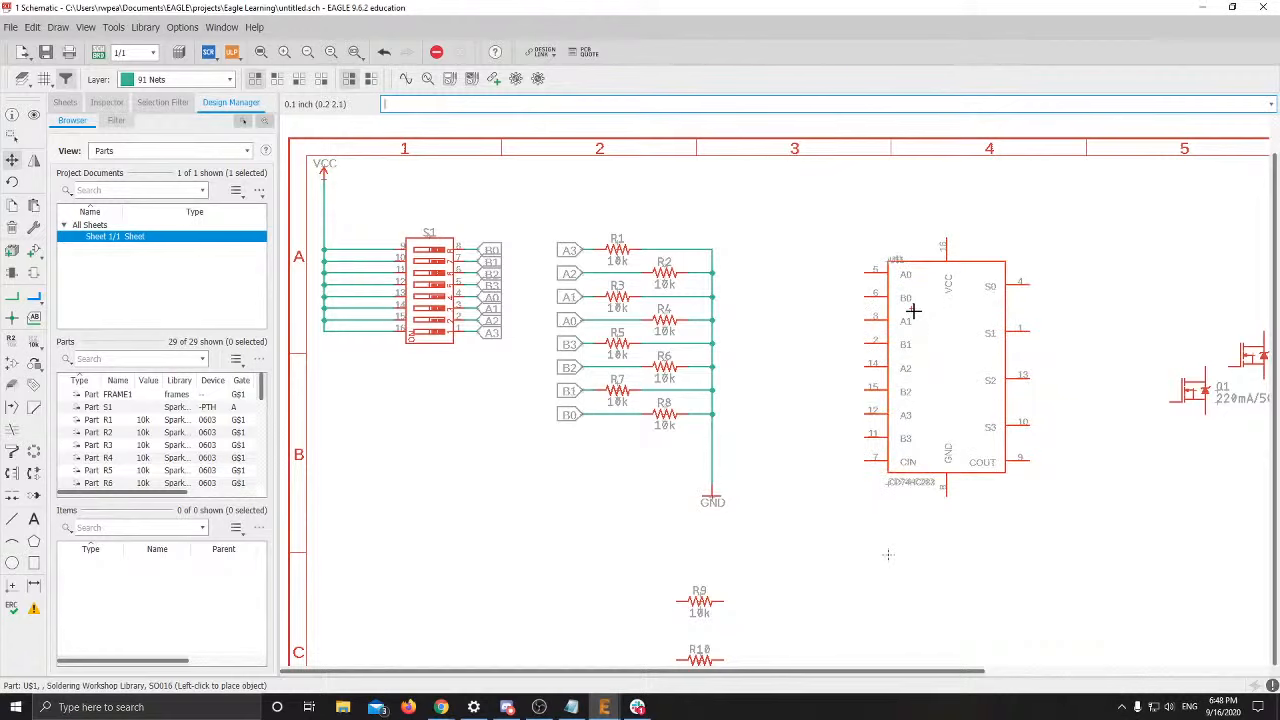
{"action": "left_click", "coordinate": [880, 299]}
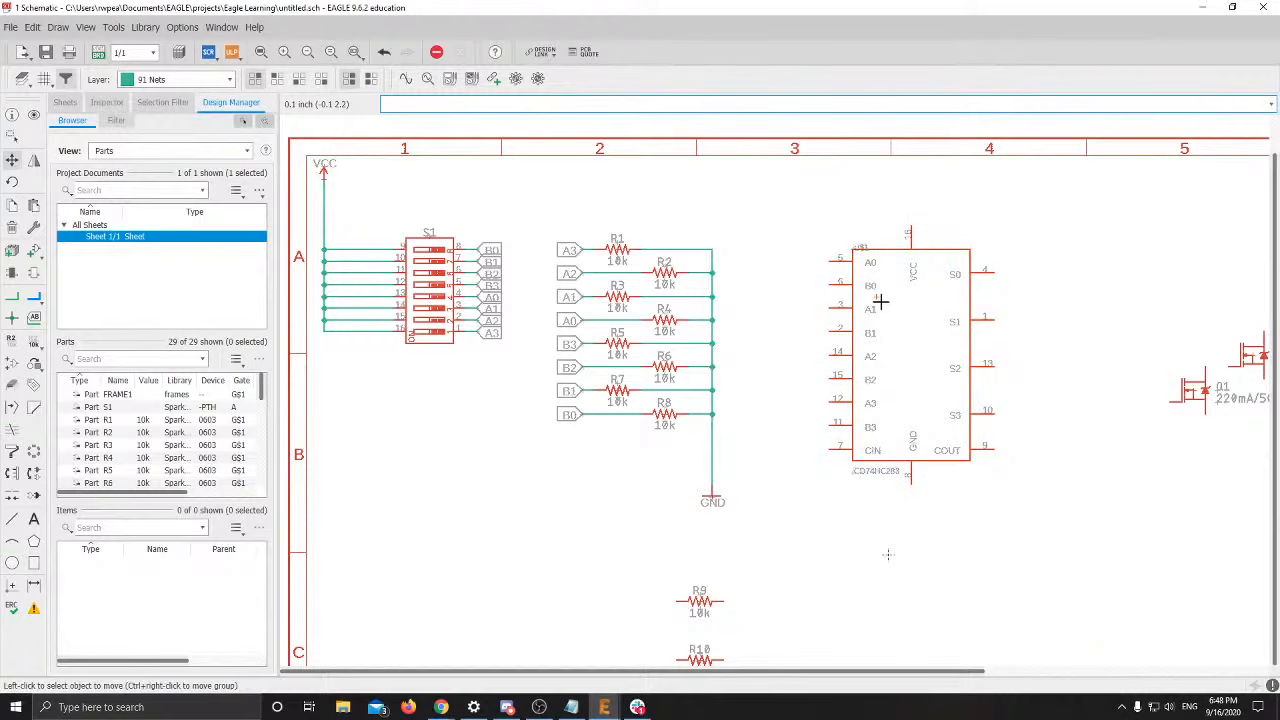
{"action": "scroll", "coordinate": [877, 296], "scroll_direction": "up", "scroll_amount": 3}
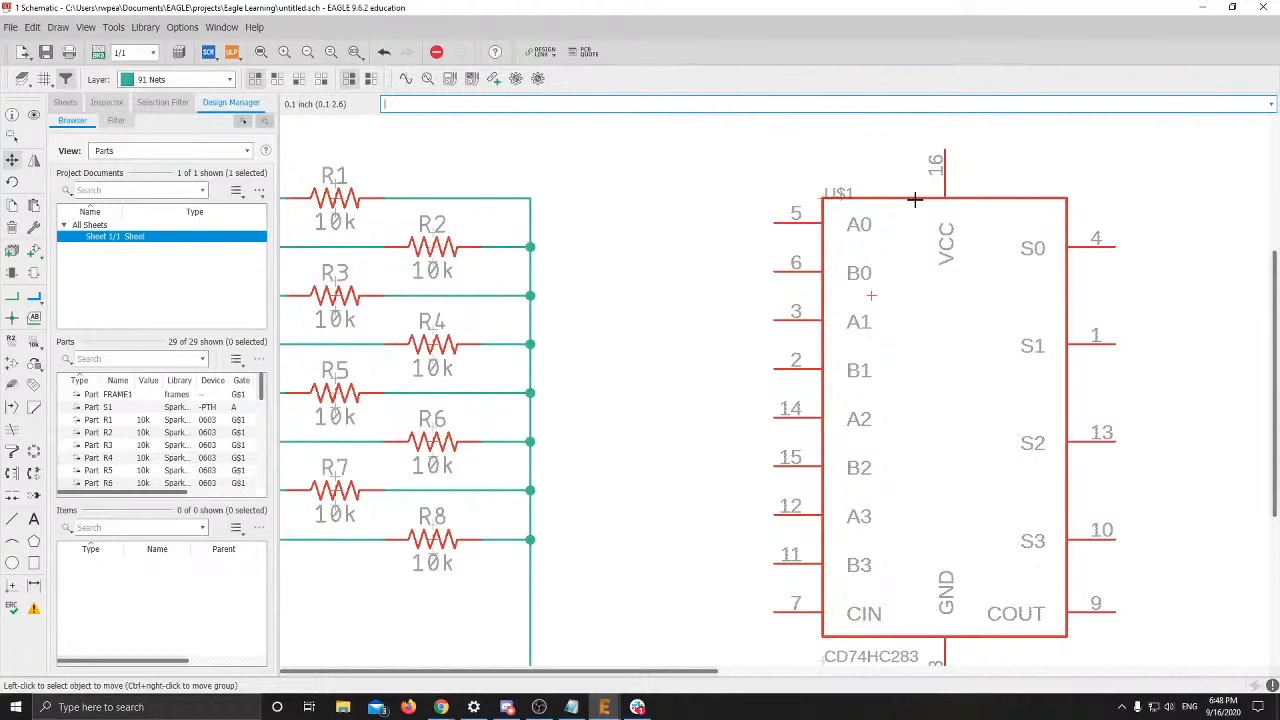
{"action": "left_click", "coordinate": [872, 296]}
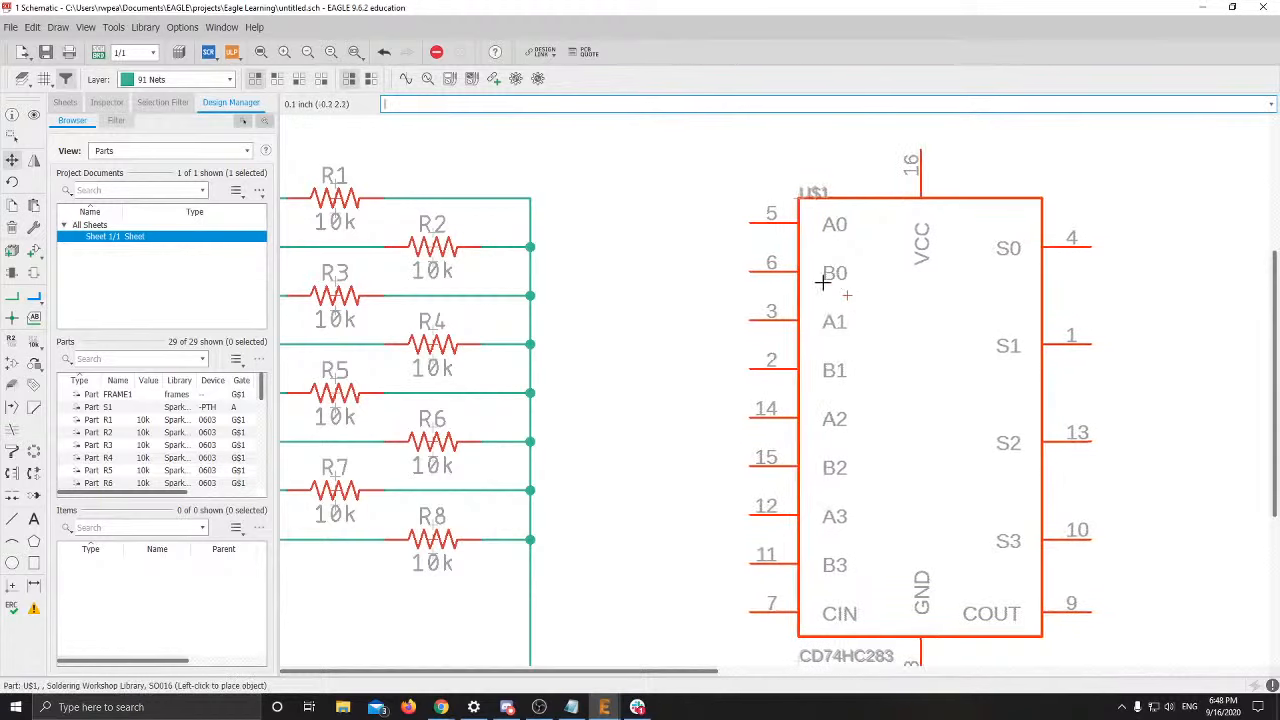
{"action": "left_click", "coordinate": [872, 300]}
{"action": "scroll", "coordinate": [900, 310], "scroll_direction": "down", "scroll_amount": 3}
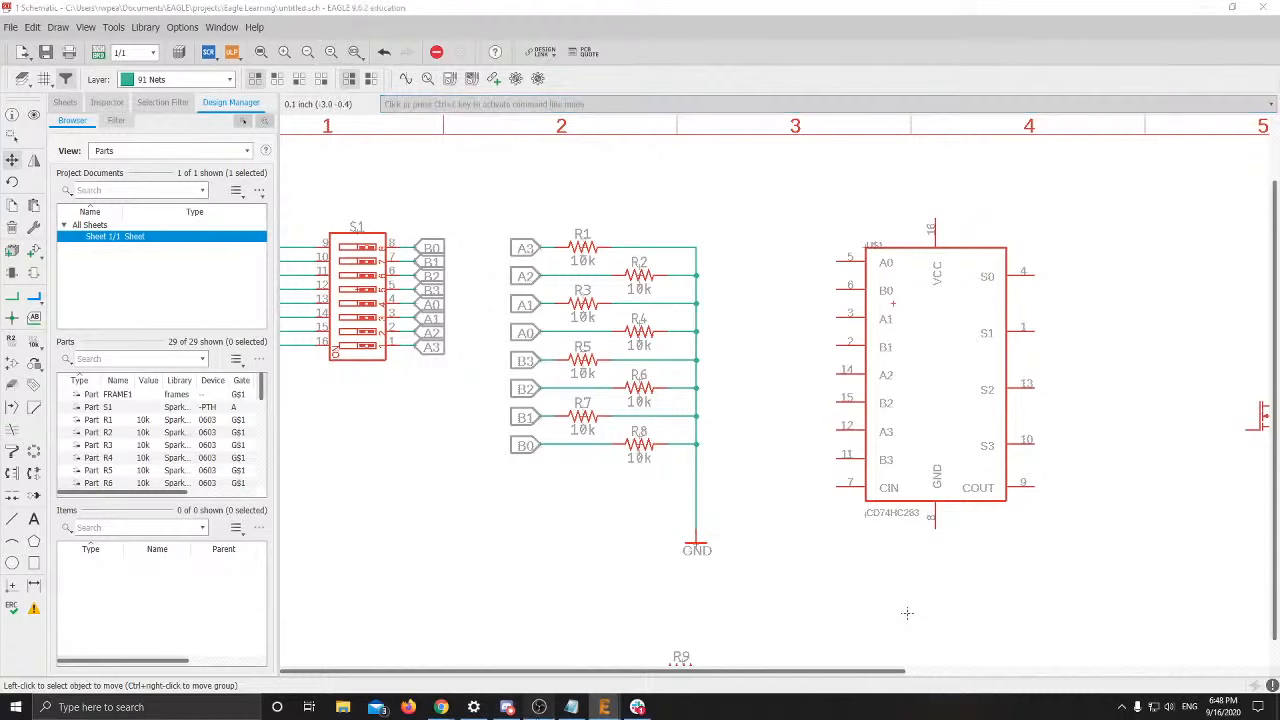
Check OBS Studio, then zoom out over the MOSFETs and adder
{"action": "left_click", "coordinate": [539, 707]}
{"action": "left_click", "coordinate": [604, 707]}
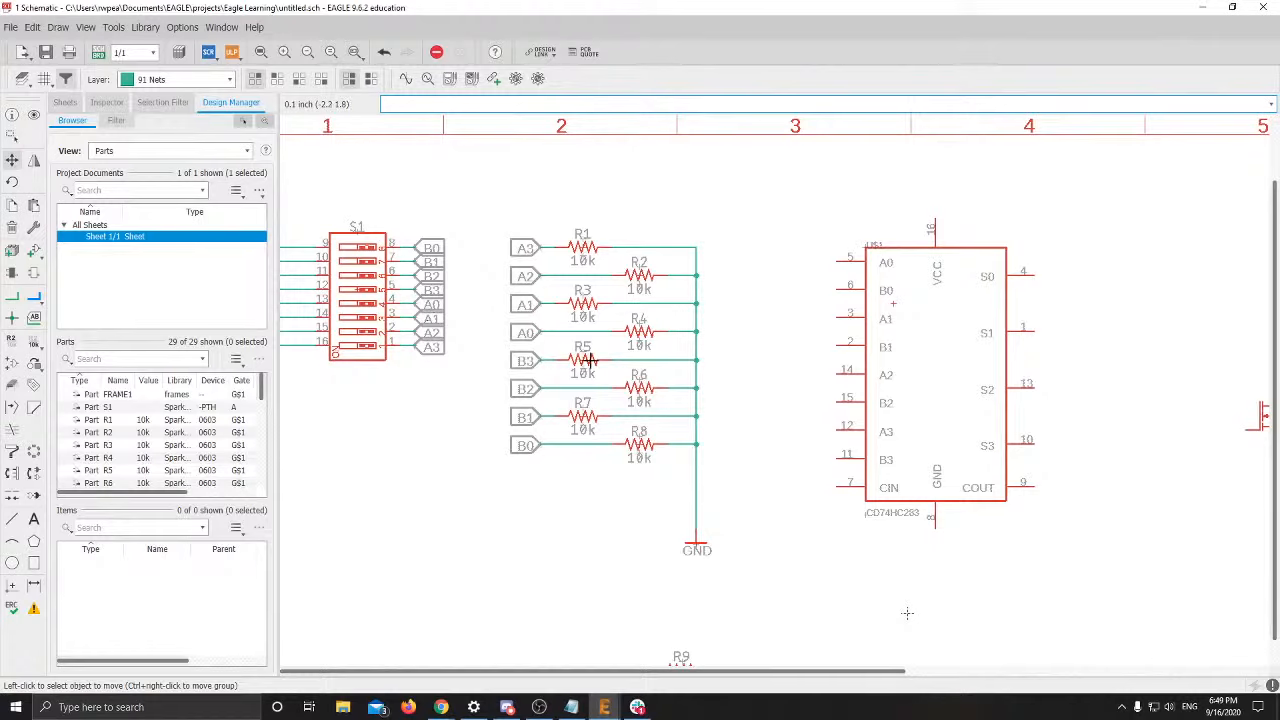
{"action": "scroll", "coordinate": [590, 360], "scroll_direction": "down", "scroll_amount": 1}
{"action": "scroll", "coordinate": [692, 380], "scroll_direction": "down", "scroll_amount": 1}
{"action": "middle_click_drag", "start_coordinate": [729, 380], "coordinate": [450, 254]}
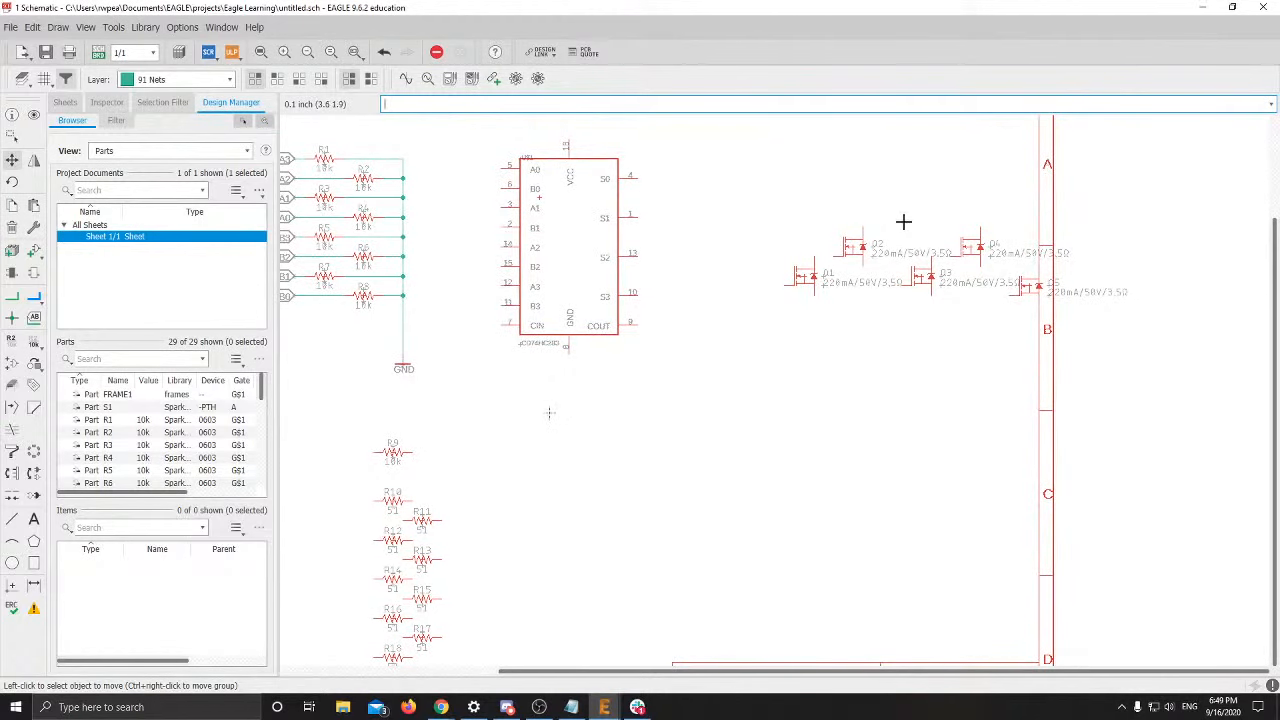
Group the five MOSFETs Q1–Q5 with a selection window
{"action": "left_click", "coordinate": [12, 139]}
{"action": "left_click_drag", "start_coordinate": [757, 203], "coordinate": [1137, 343]}
{"action": "scroll", "coordinate": [971, 314], "scroll_direction": "up", "scroll_amount": 1}
{"action": "scroll", "coordinate": [903, 303], "scroll_direction": "up", "scroll_amount": 1}
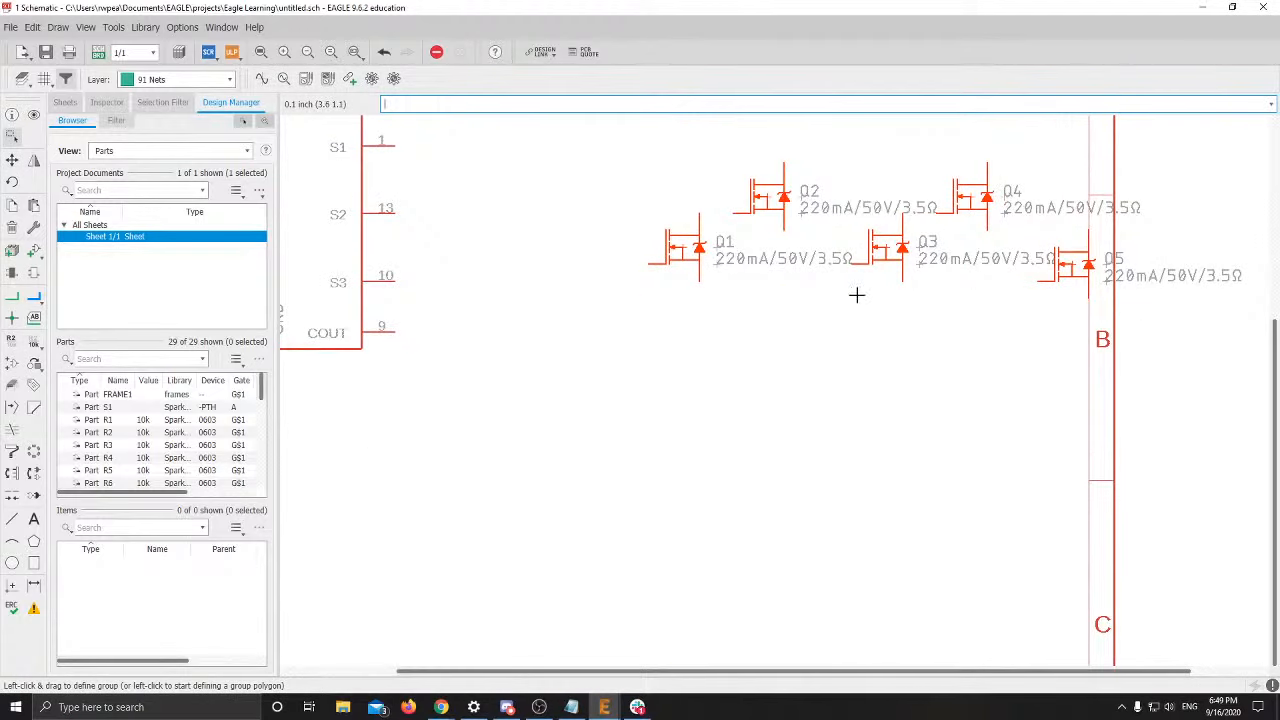
{"action": "left_click", "coordinate": [857, 294]}
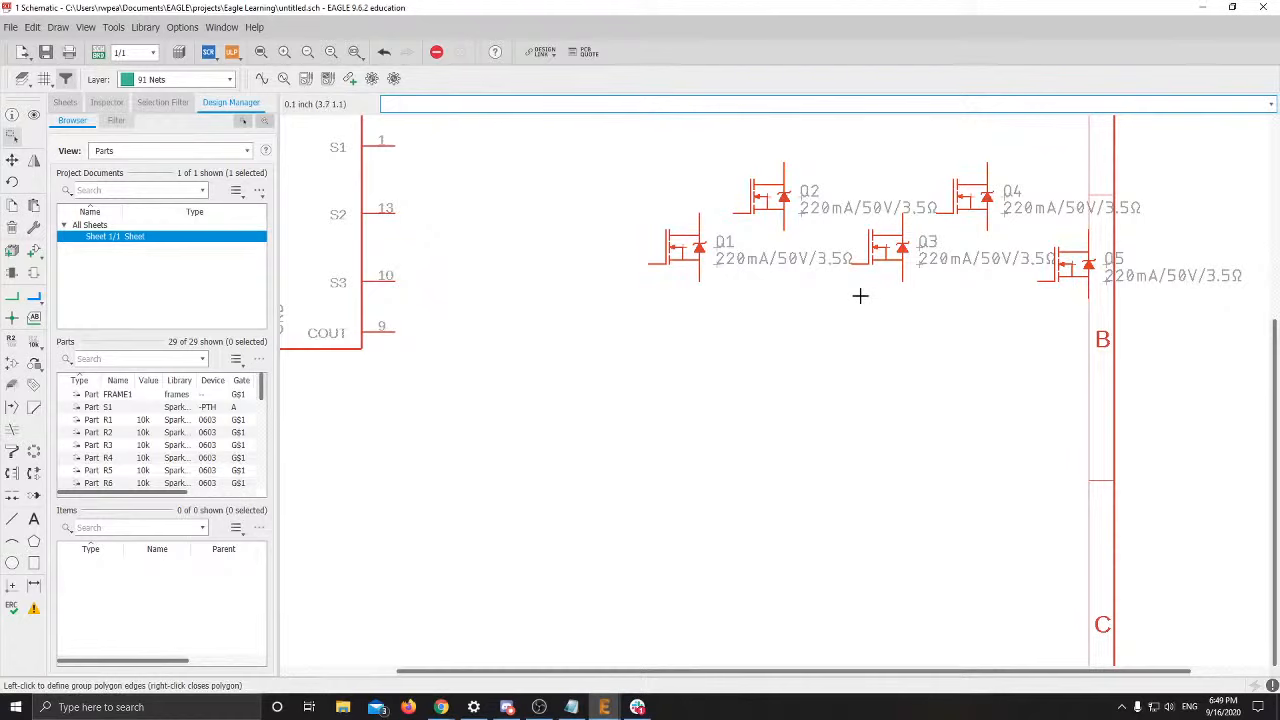
{"action": "left_click_drag", "start_coordinate": [515, 143], "coordinate": [1245, 377]}
Move the Q1–Q5 group near the sheet top, right of the adder chip
{"action": "right_click", "coordinate": [1067, 268]}
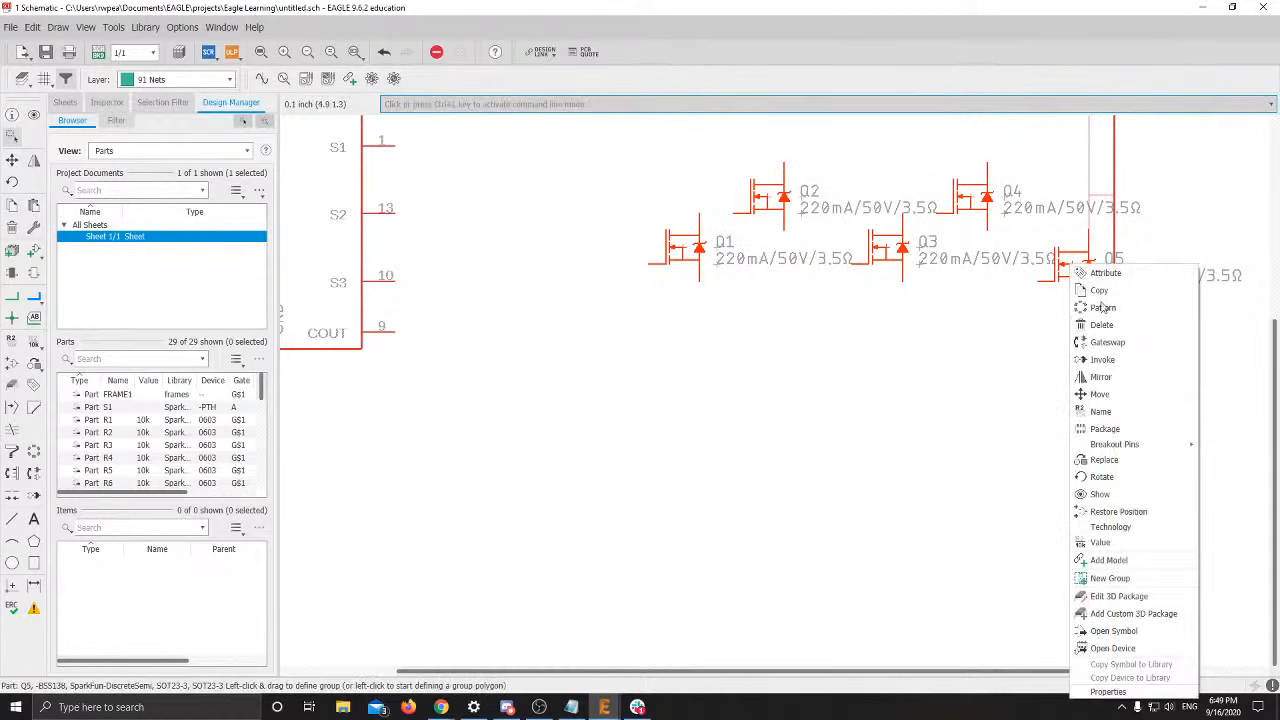
{"action": "left_click", "coordinate": [1099, 394]}
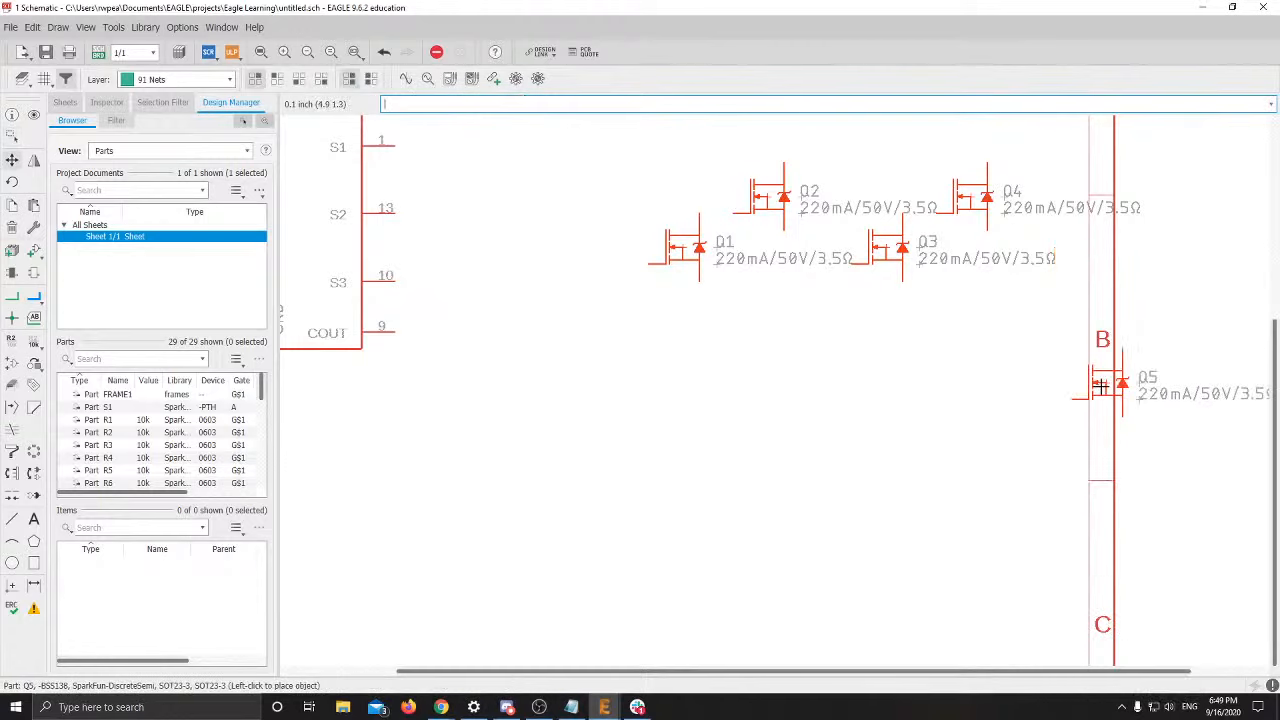
{"action": "key", "text": "Escape"}
{"action": "right_click", "coordinate": [872, 341]}
{"action": "left_click", "coordinate": [890, 346]}
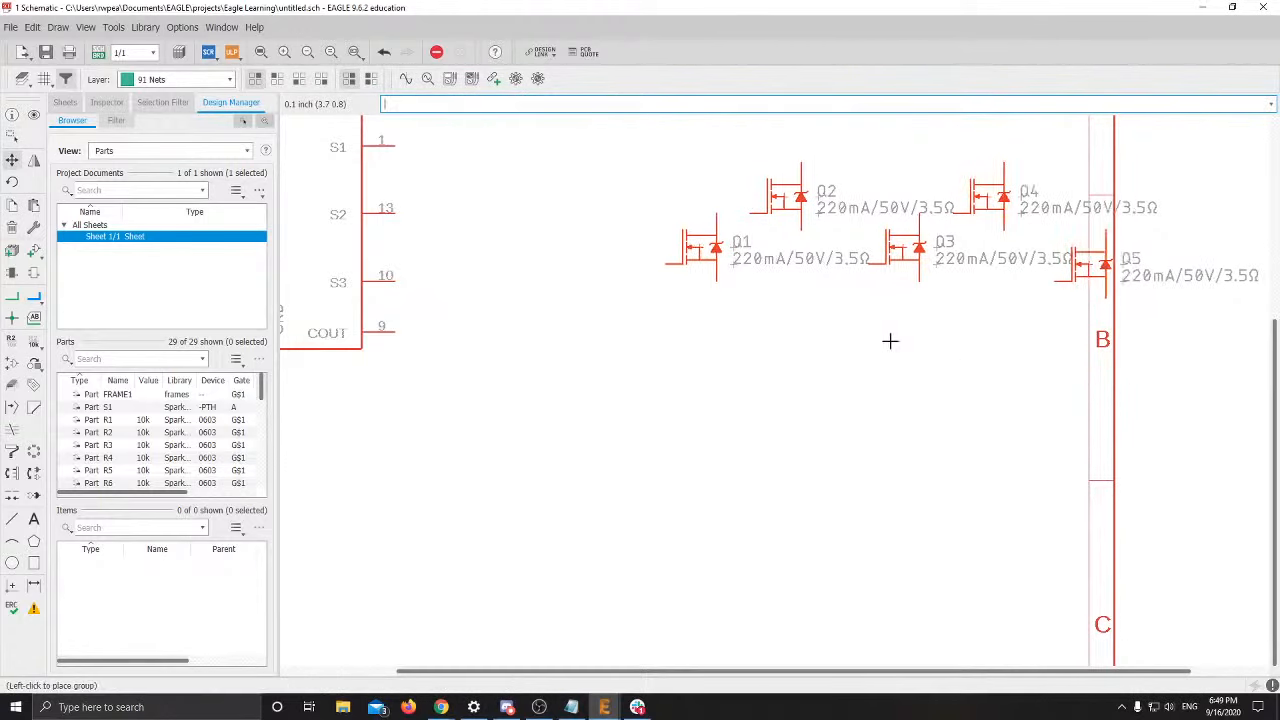
{"action": "scroll", "coordinate": [890, 341], "scroll_direction": "down", "scroll_amount": 3}
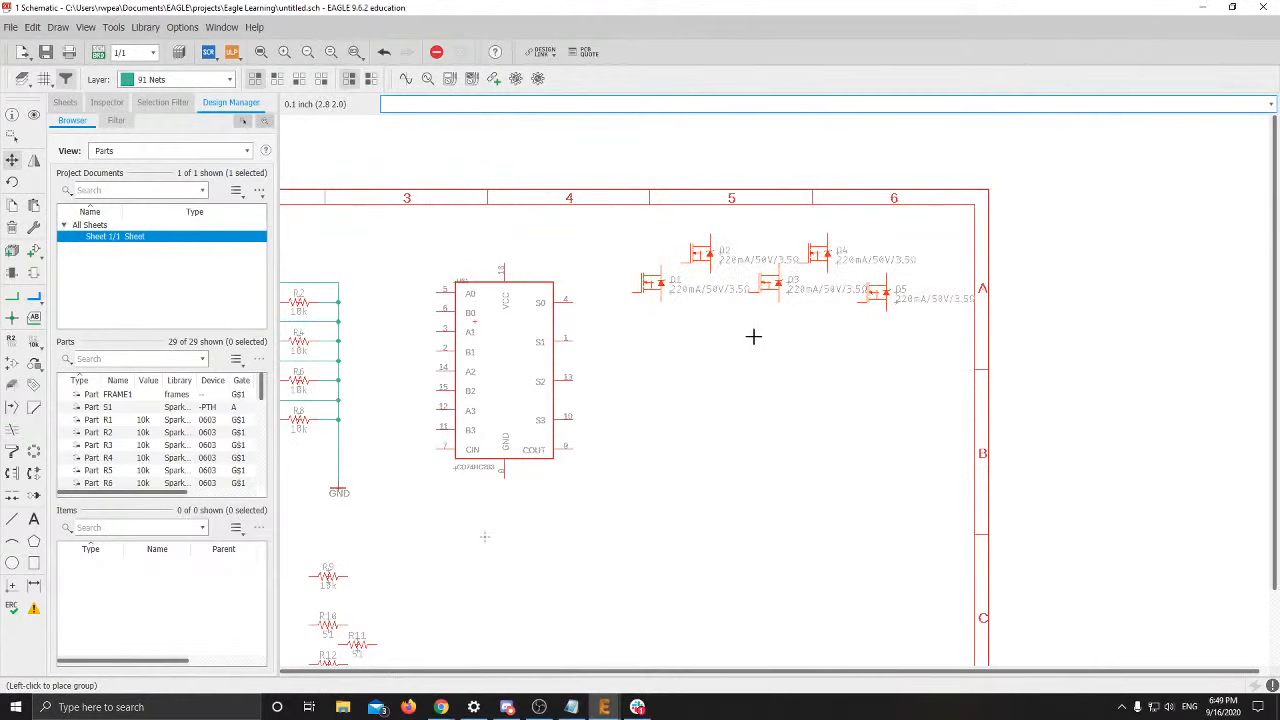
{"action": "left_click", "coordinate": [755, 352]}
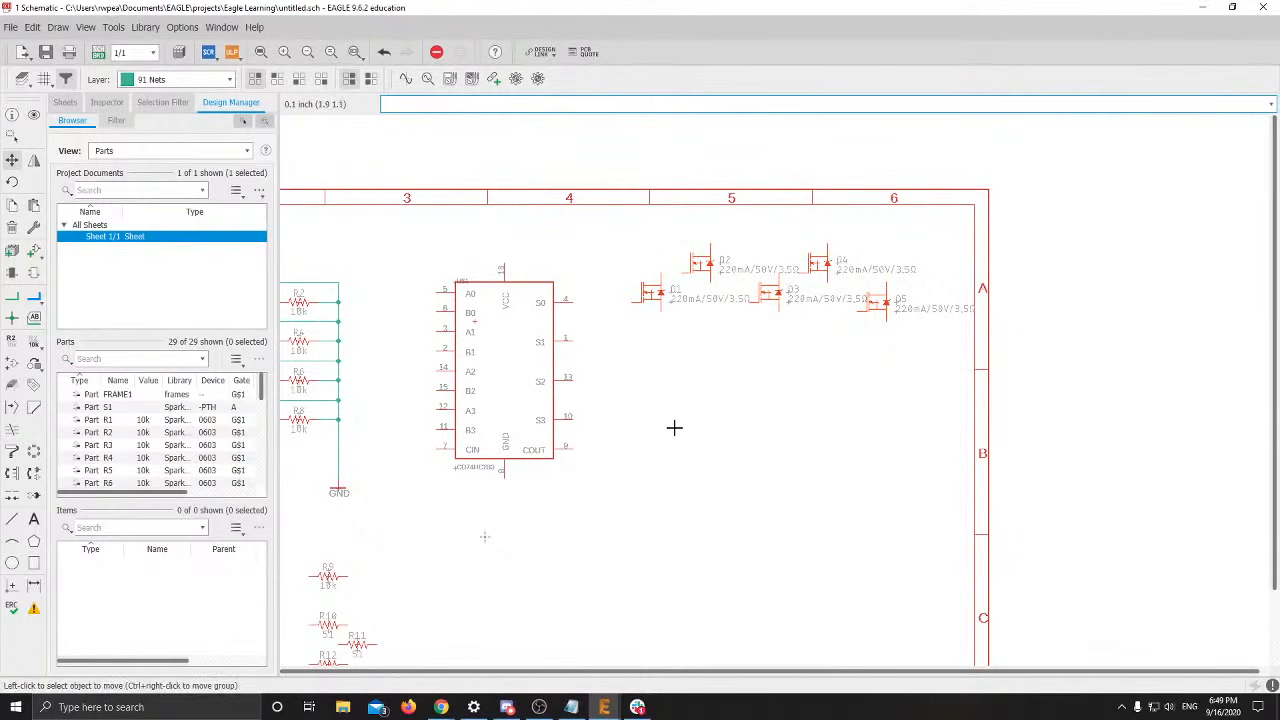
{"action": "middle_click_drag", "start_coordinate": [674, 429], "coordinate": [791, 414]}
Highlight the LED part name LED5MM in slide 20's component list
{"action": "key", "text": "alt+Tab"}
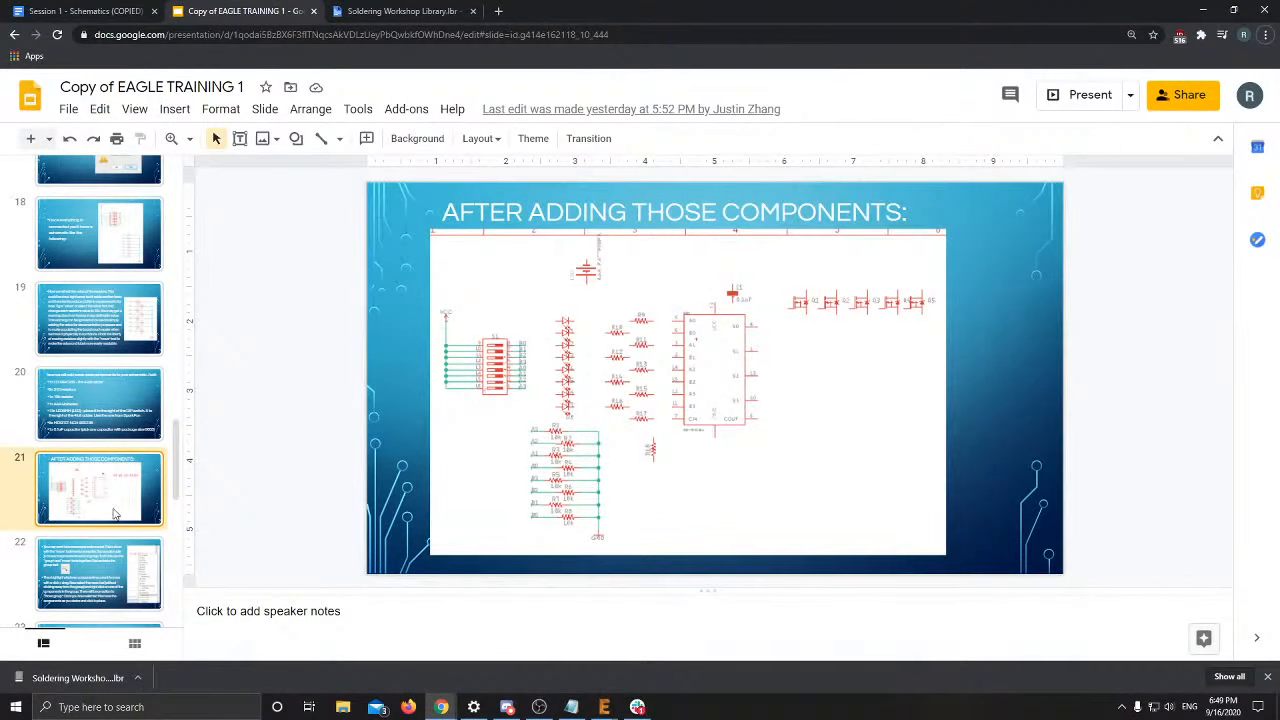
{"action": "left_click", "coordinate": [86, 412]}
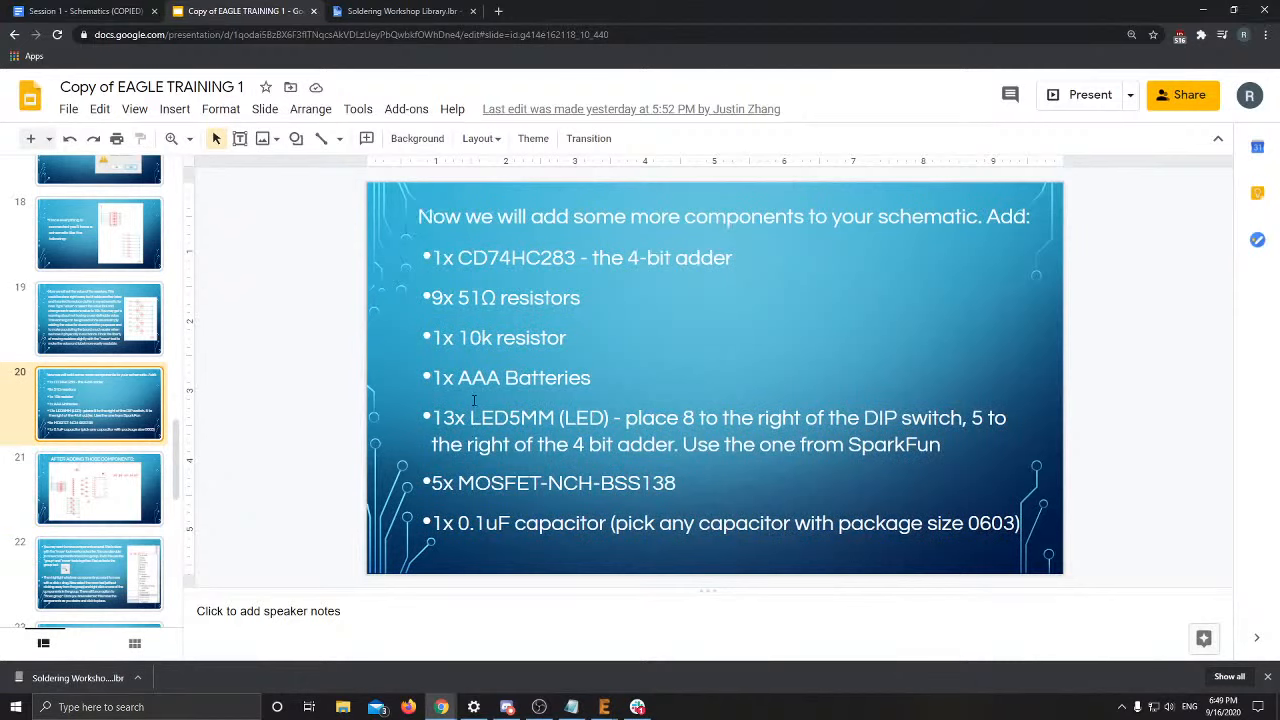
{"action": "left_click_drag", "start_coordinate": [470, 418], "coordinate": [549, 418]}
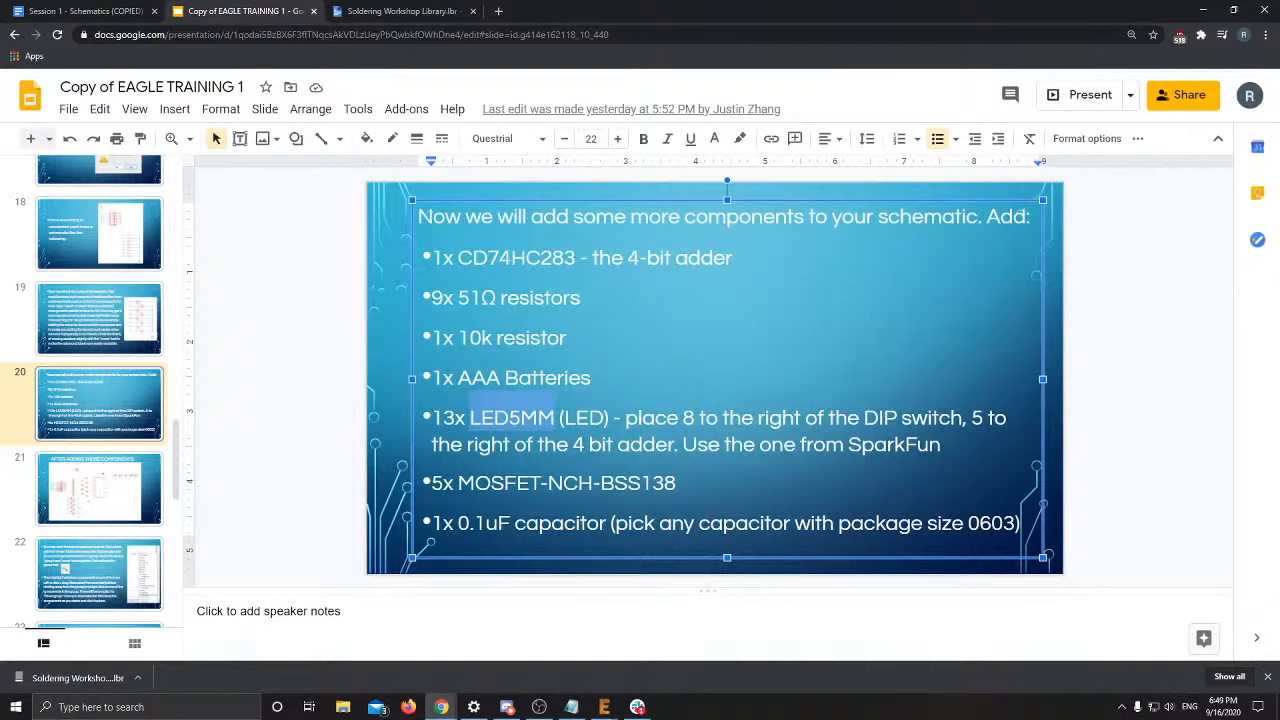
Bring the EAGLE schematic window back to the front from the taskbar
{"action": "key", "text": "alt+Tab"}
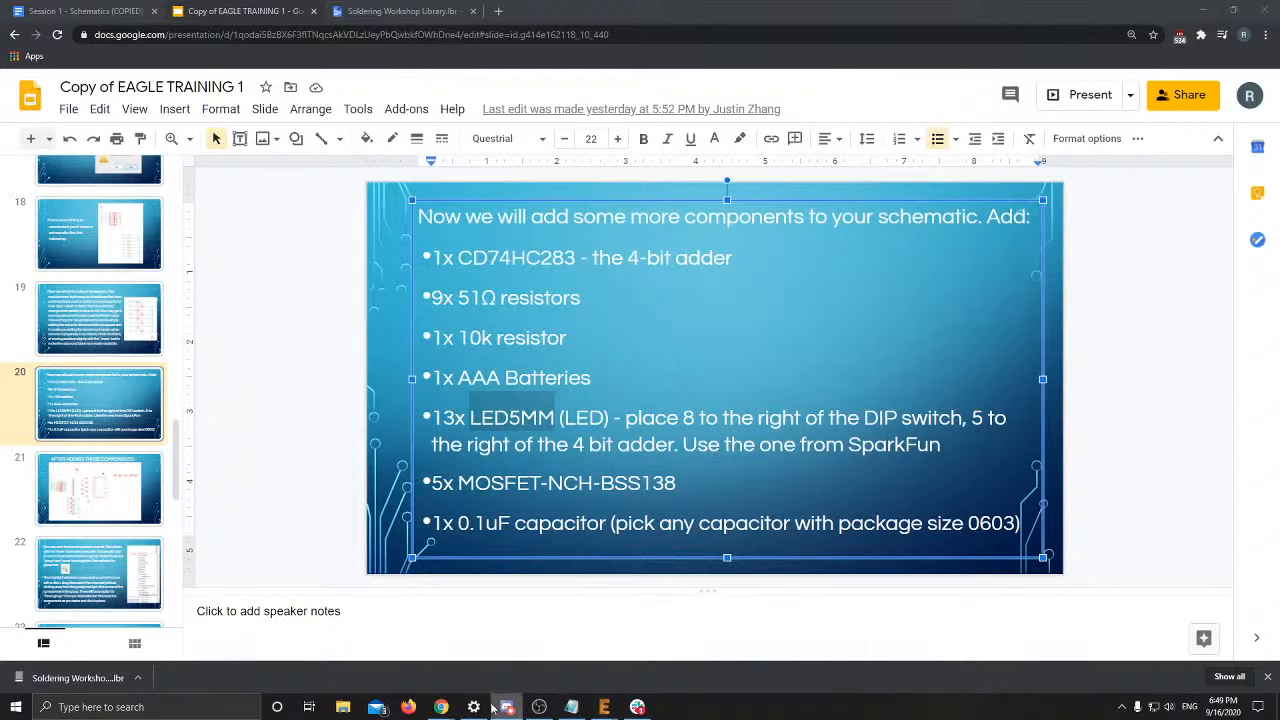
{"action": "mouse_move", "coordinate": [492, 707]}
{"action": "mouse_move", "coordinate": [539, 707]}
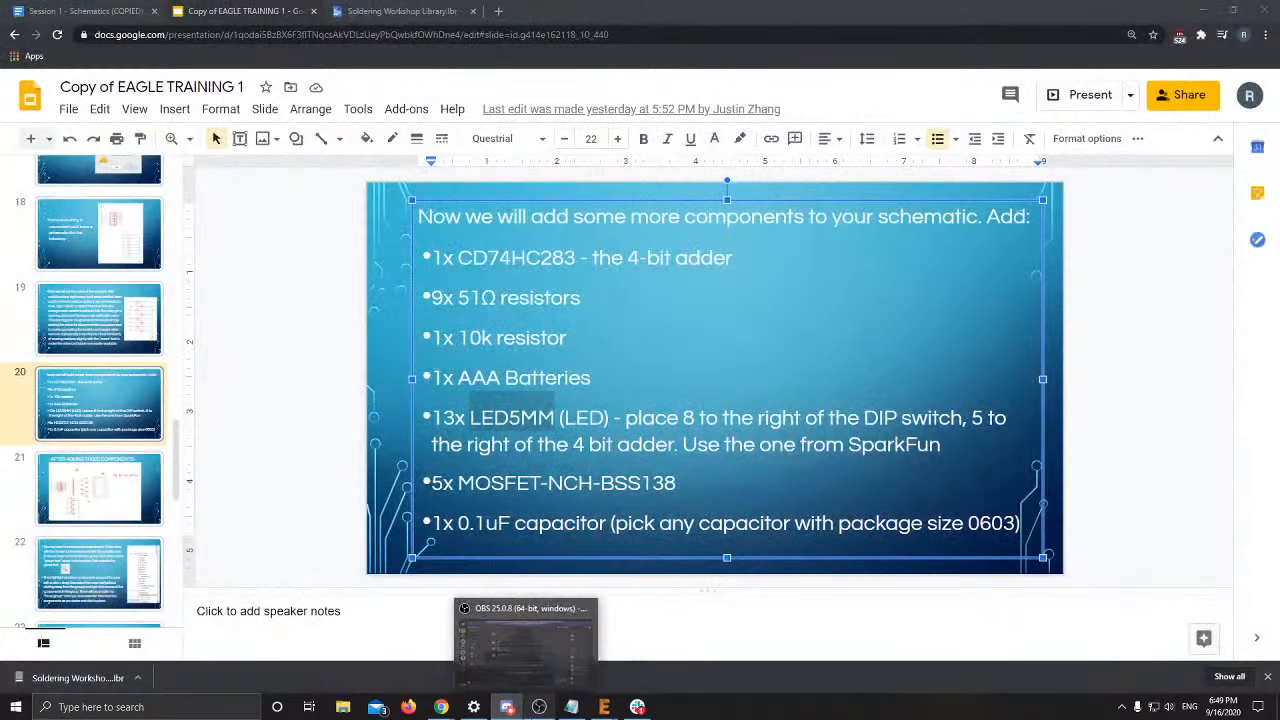
{"action": "mouse_move", "coordinate": [604, 707]}
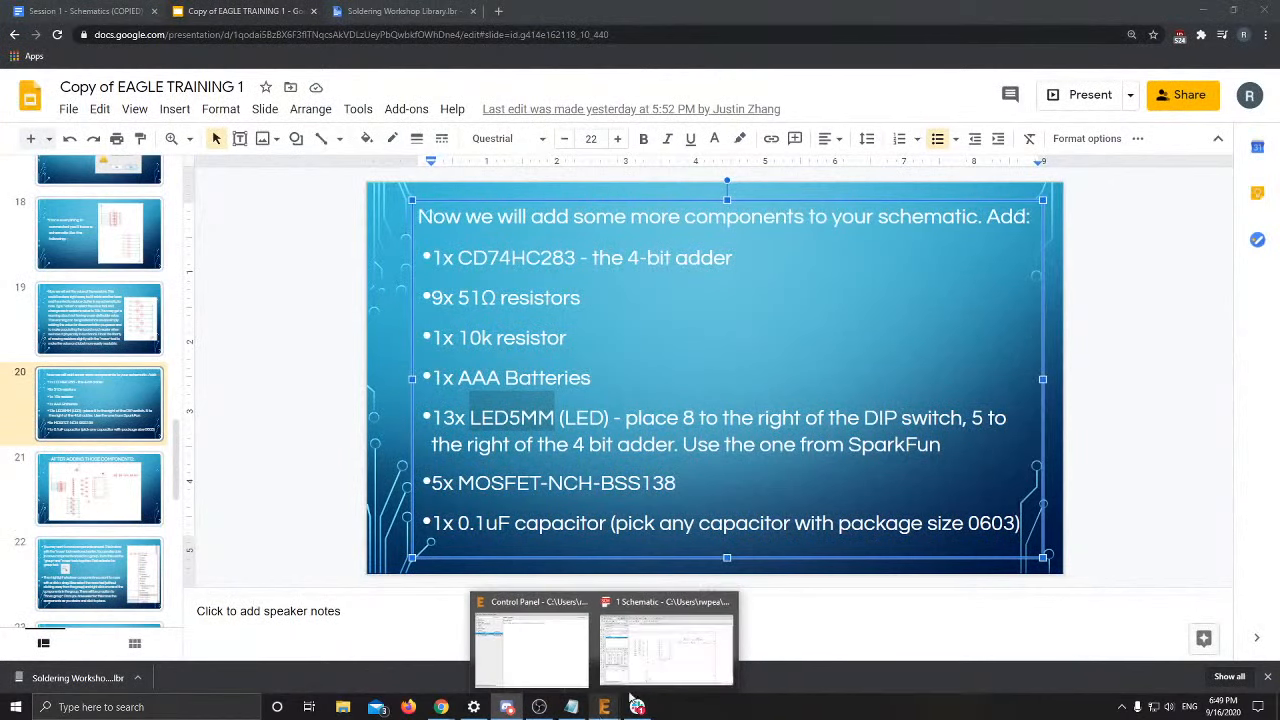
{"action": "left_click", "coordinate": [650, 676]}
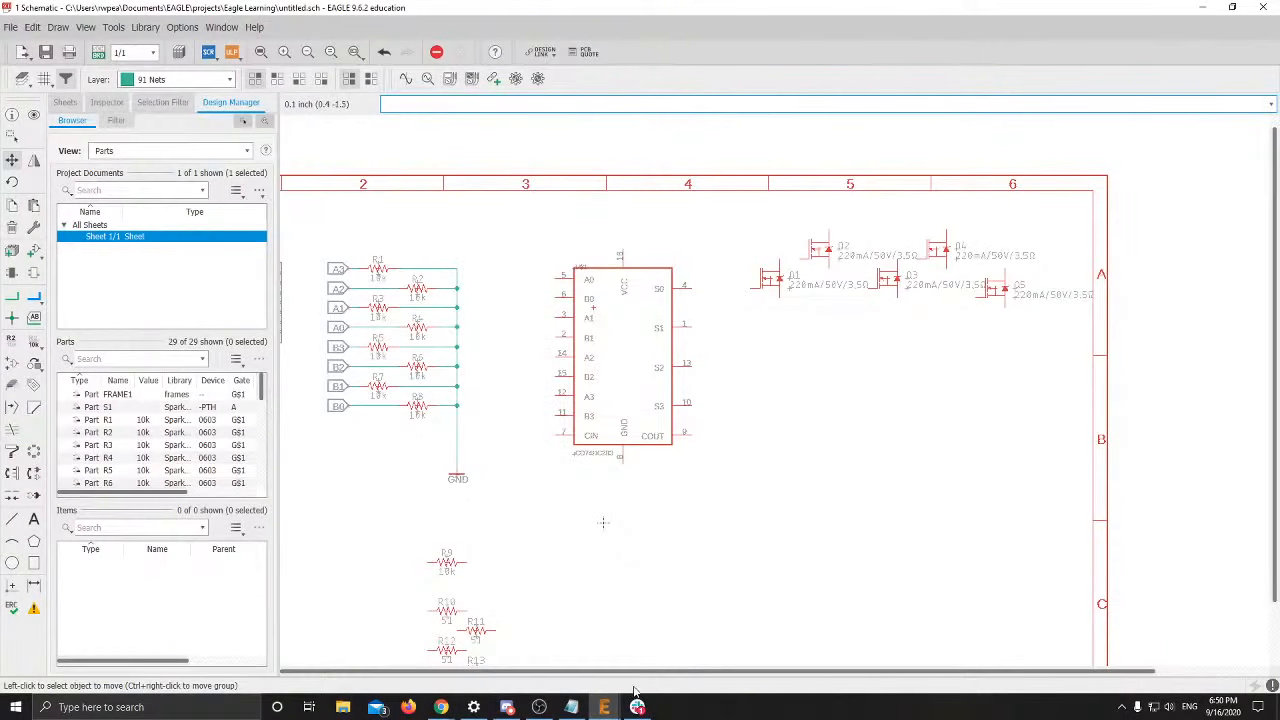
Search the Add part library for LED5MM
{"action": "left_click", "coordinate": [33, 250]}
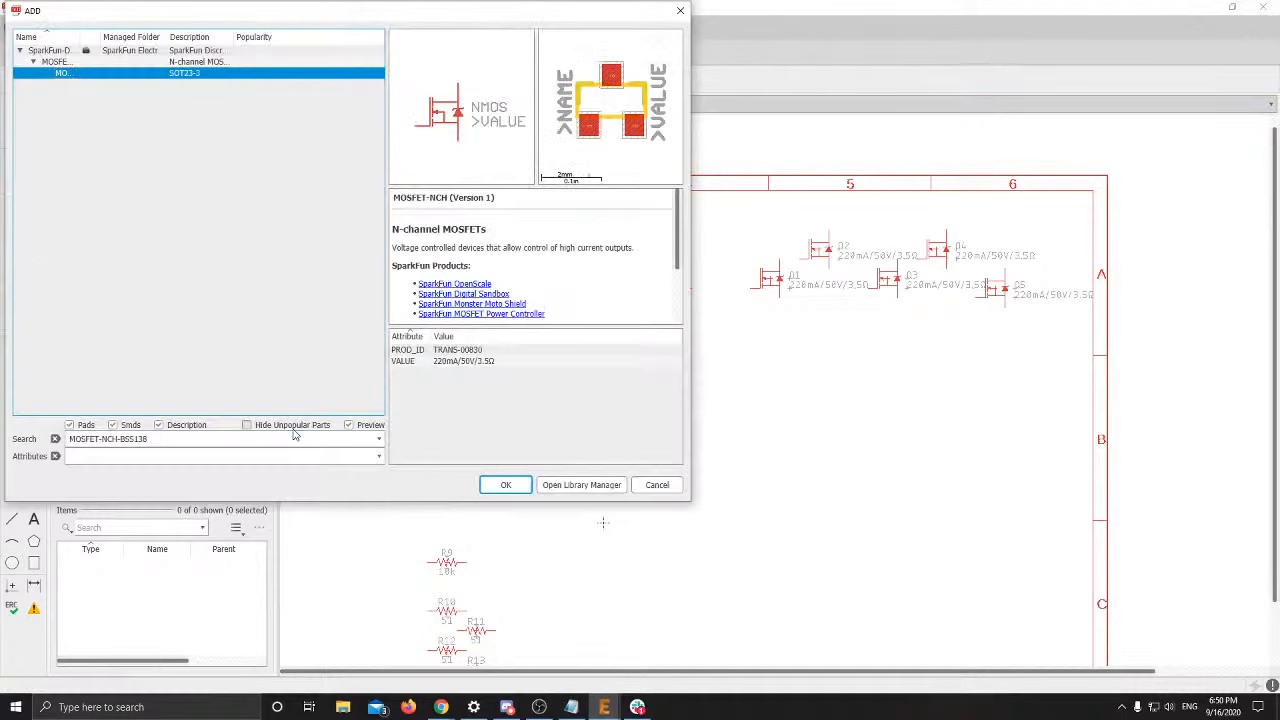
{"action": "triple_click", "coordinate": [261, 432]}
{"action": "type", "text": "LED5MM"}
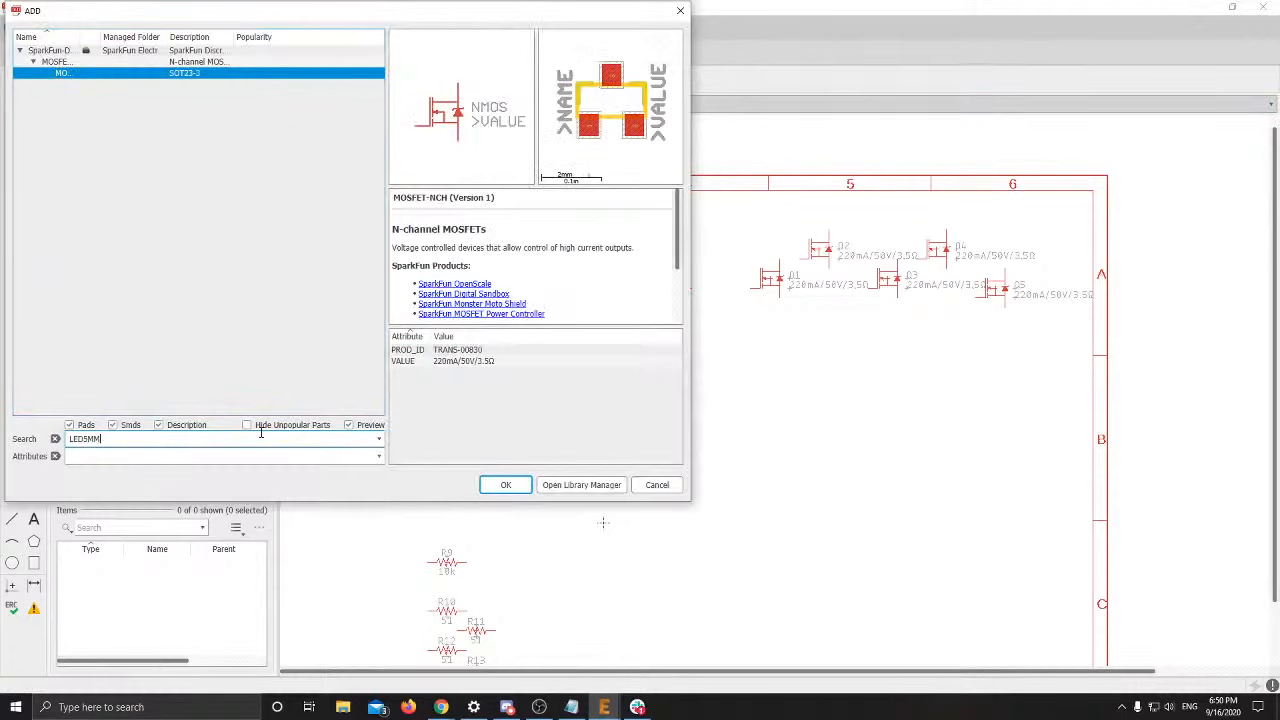
{"action": "key", "text": "Return"}
Choose the SparkFun LED (Generic) LED_5MM variant and confirm it for placement
{"action": "left_click", "coordinate": [175, 63]}
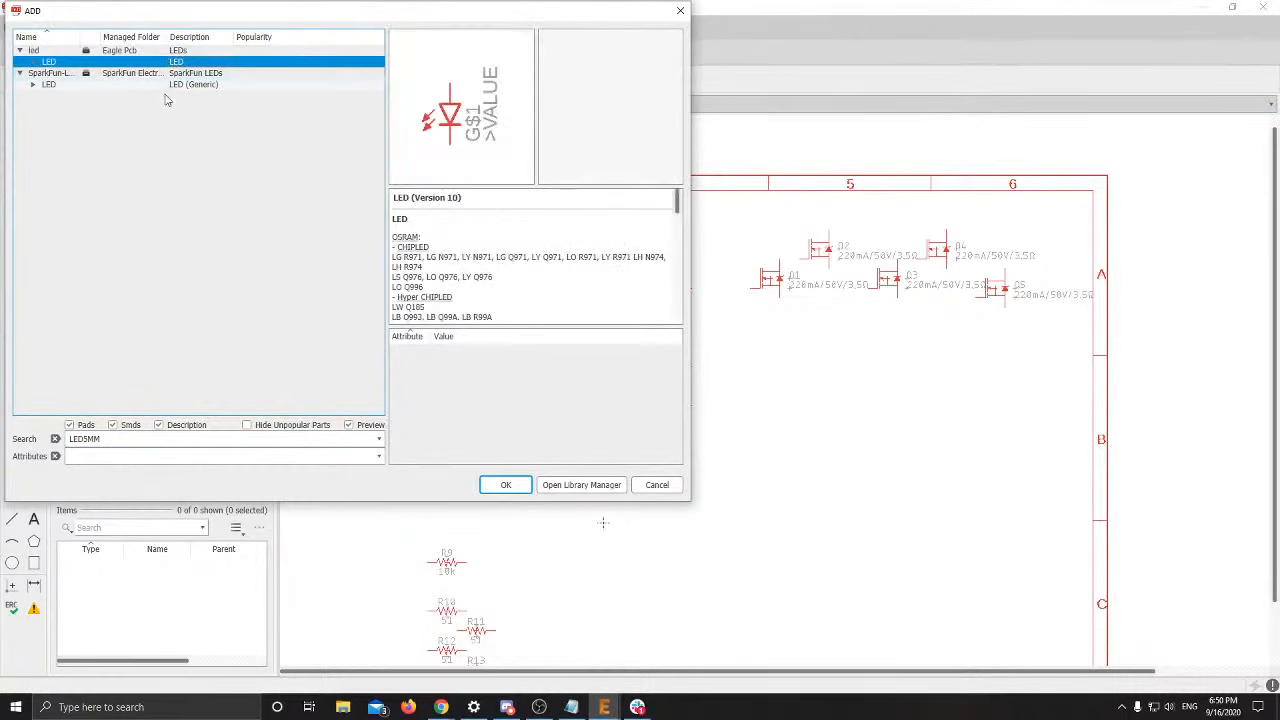
{"action": "left_click", "coordinate": [175, 85]}
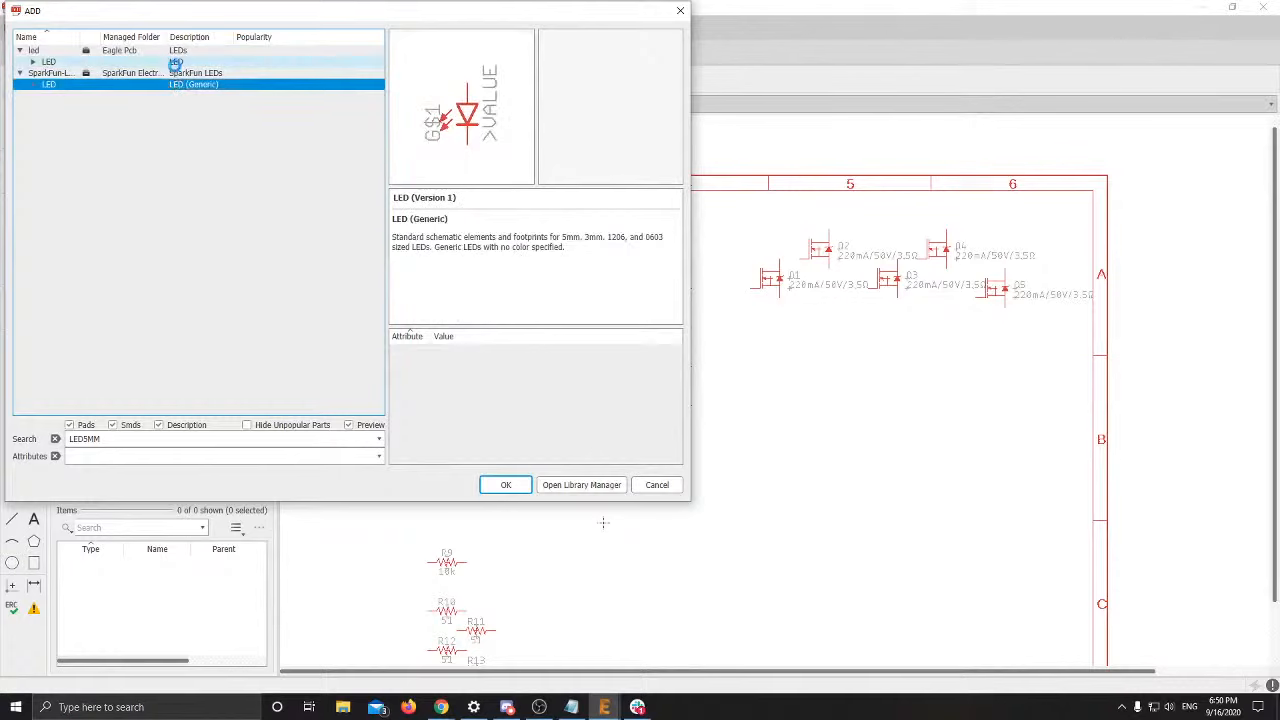
{"action": "left_click", "coordinate": [62, 63]}
{"action": "double_click", "coordinate": [40, 84]}
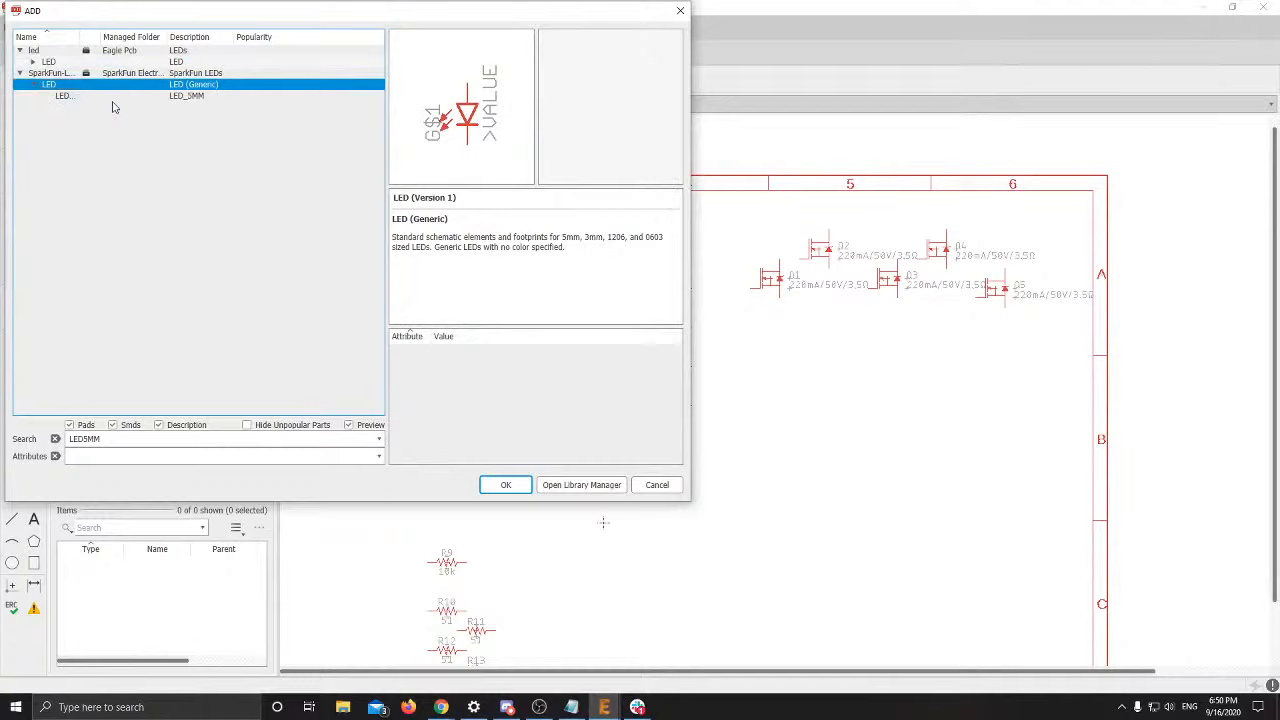
{"action": "left_click", "coordinate": [112, 96]}
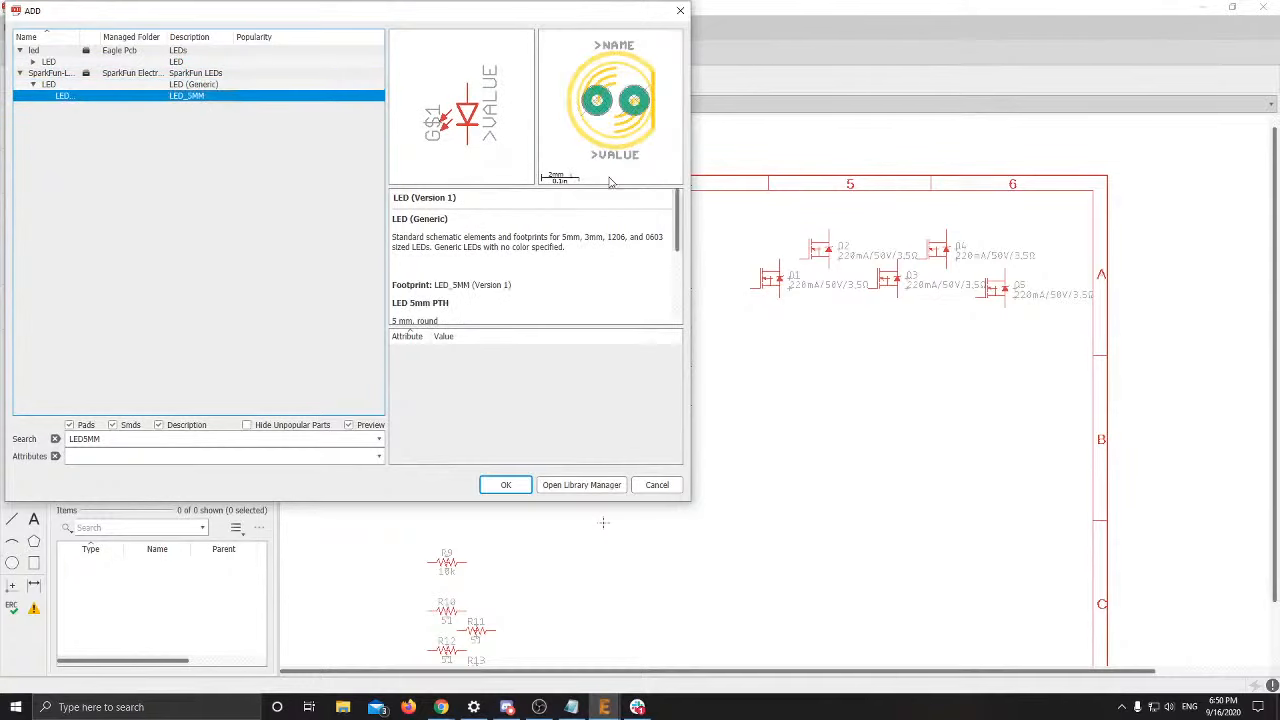
{"action": "left_click", "coordinate": [505, 484]}
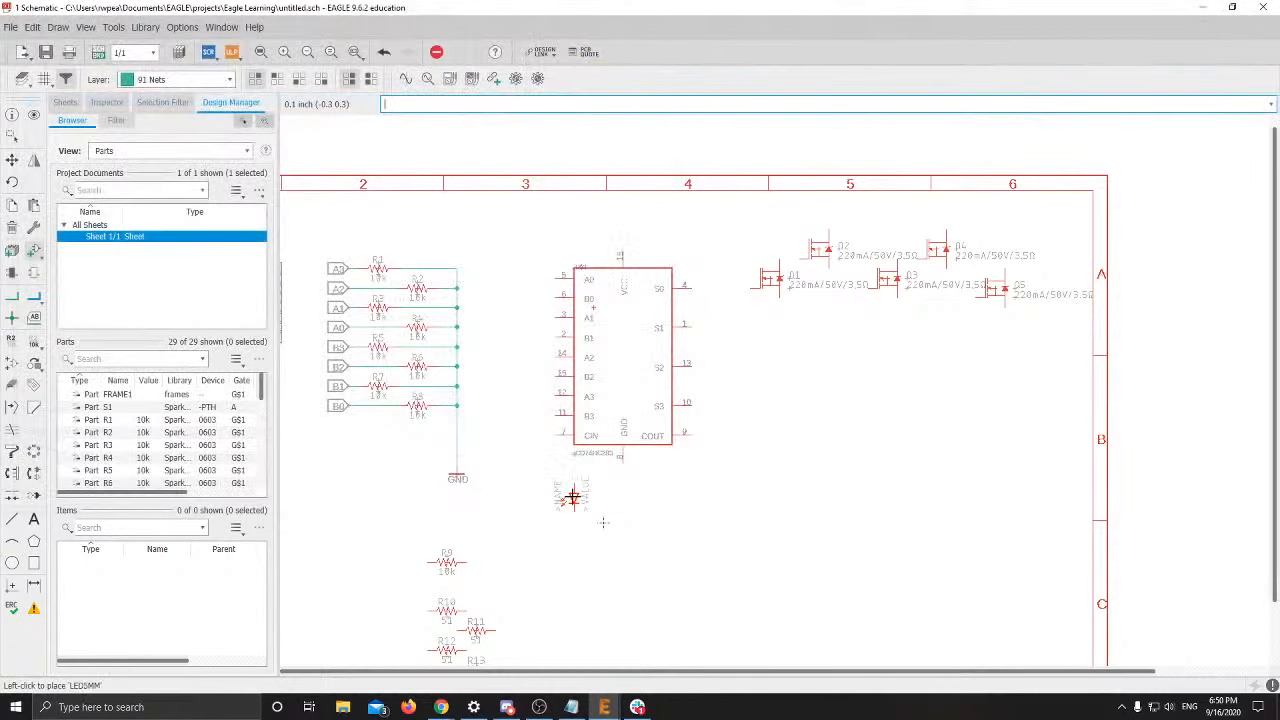
Place LEDs below the DIP switch, then undo the extras to keep D1
{"action": "scroll", "coordinate": [454, 429], "scroll_direction": "down", "scroll_amount": 3}
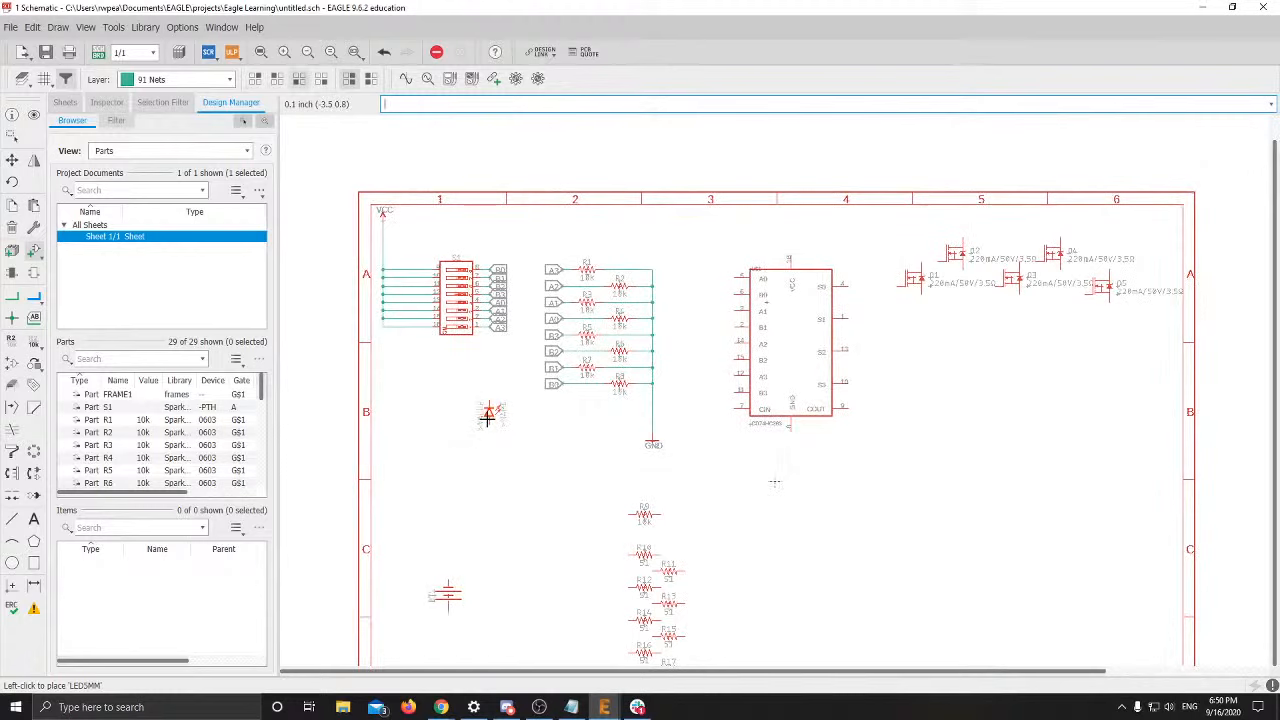
{"action": "scroll", "coordinate": [482, 405], "scroll_direction": "up", "scroll_amount": 3}
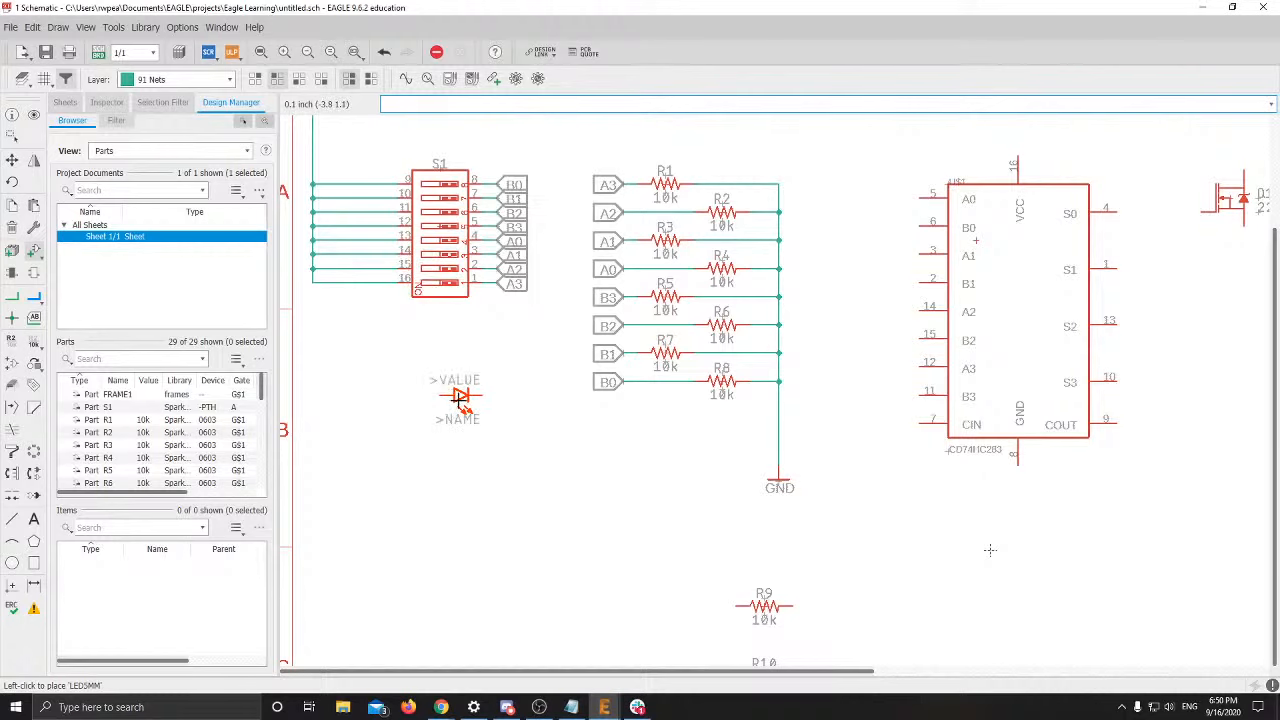
{"action": "middle_click_drag", "start_coordinate": [460, 397], "coordinate": [598, 364]}
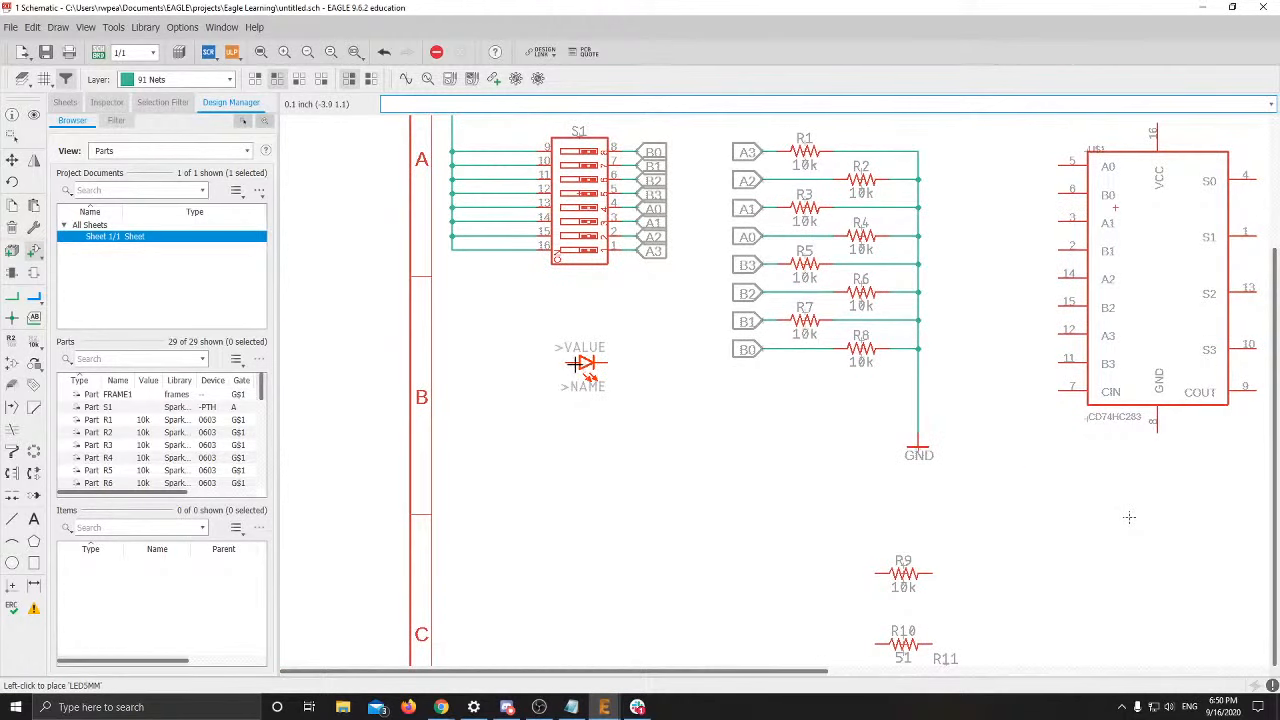
{"action": "left_click", "coordinate": [575, 364]}
{"action": "left_click", "coordinate": [575, 401]}
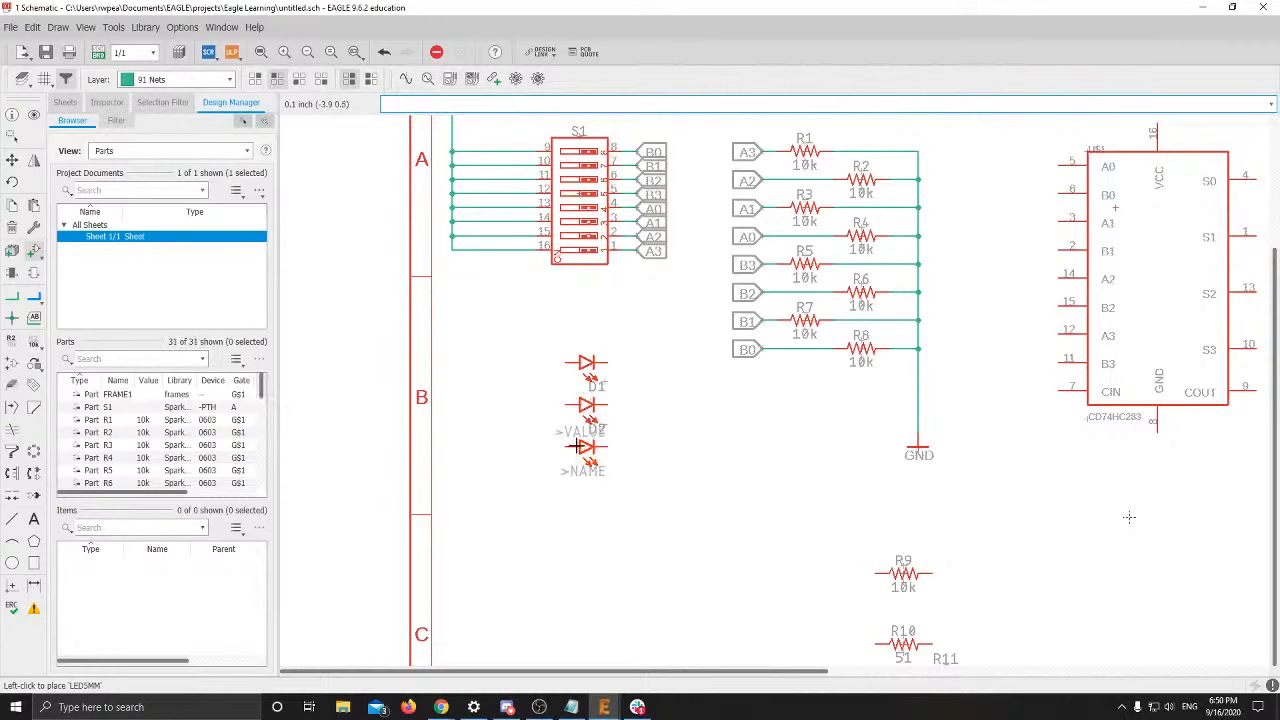
{"action": "left_click", "coordinate": [577, 456]}
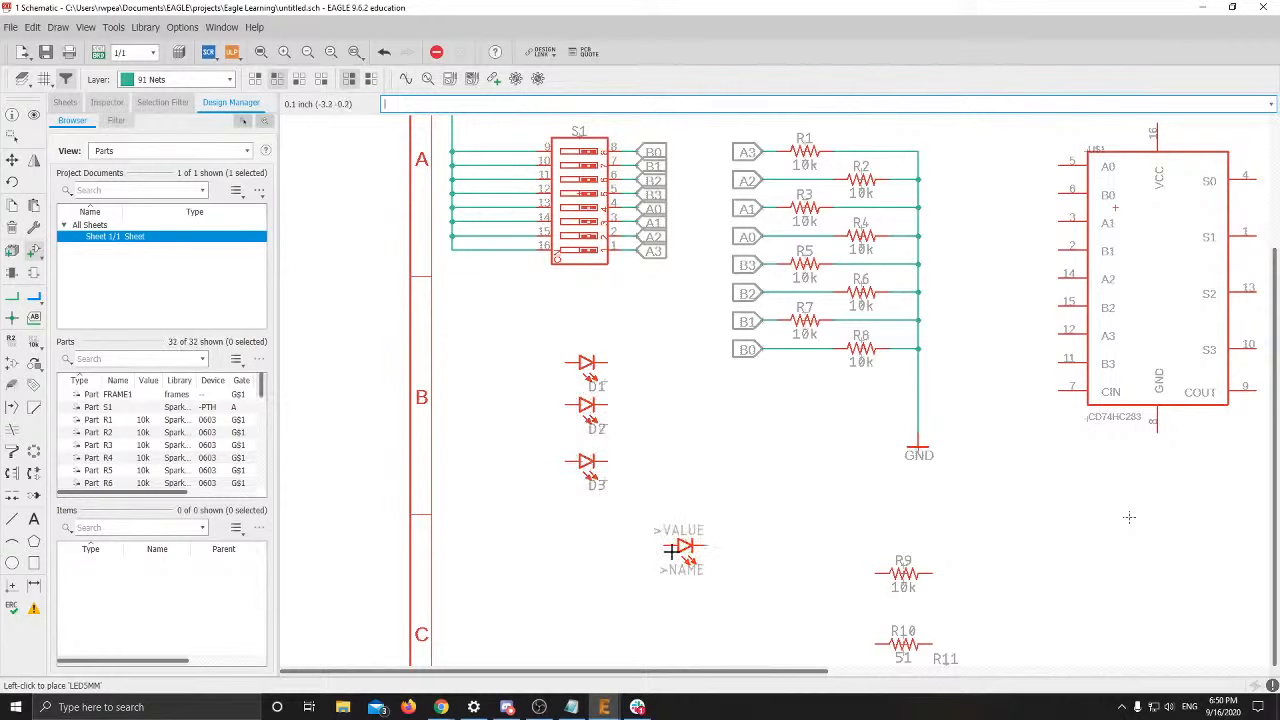
{"action": "key", "text": "ctrl+z"}
{"action": "key", "text": "ctrl+z"}
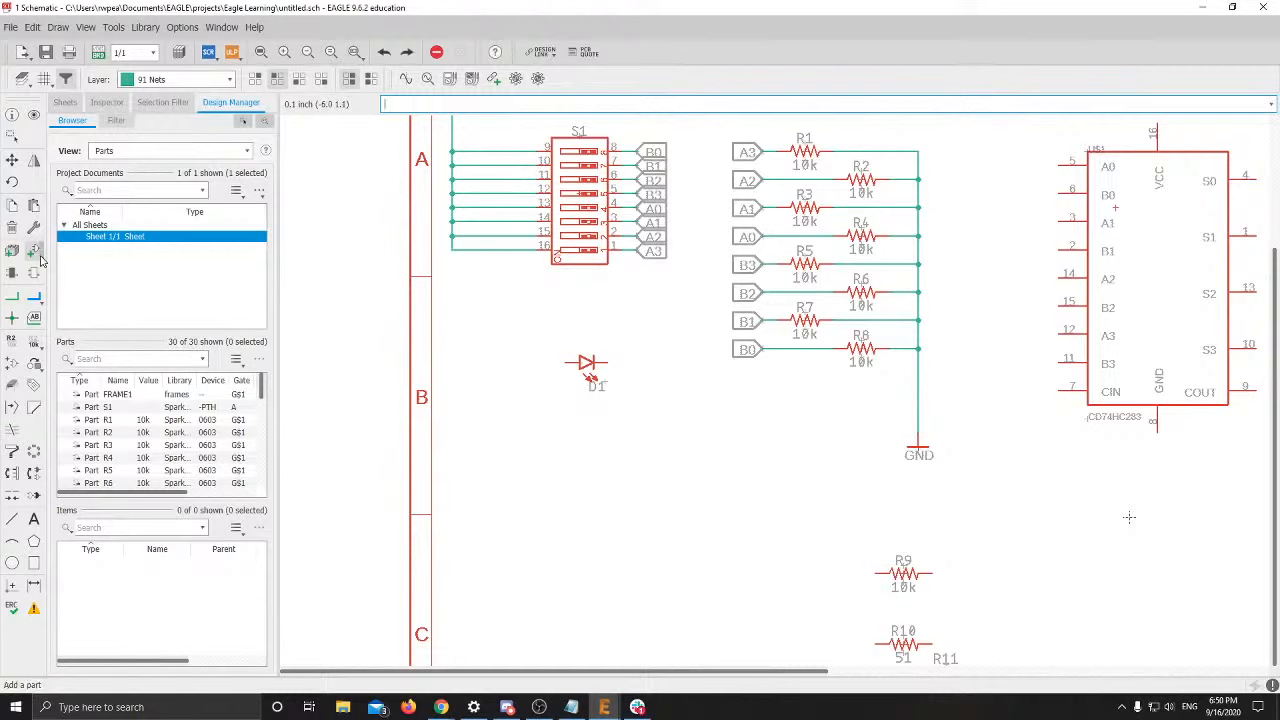
Reuse LED5MM from recent parts, rotate it to match D1, and place D2 below D1
{"action": "left_click", "coordinate": [40, 260]}
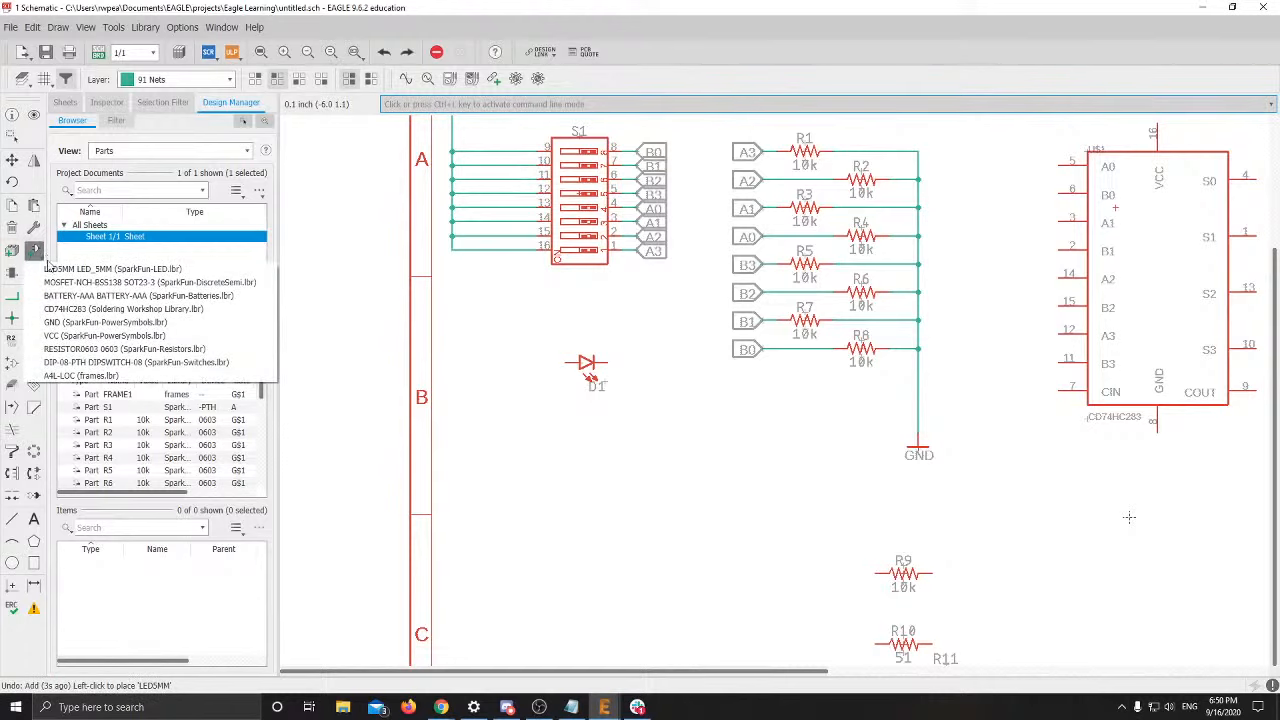
{"action": "left_click", "coordinate": [56, 269]}
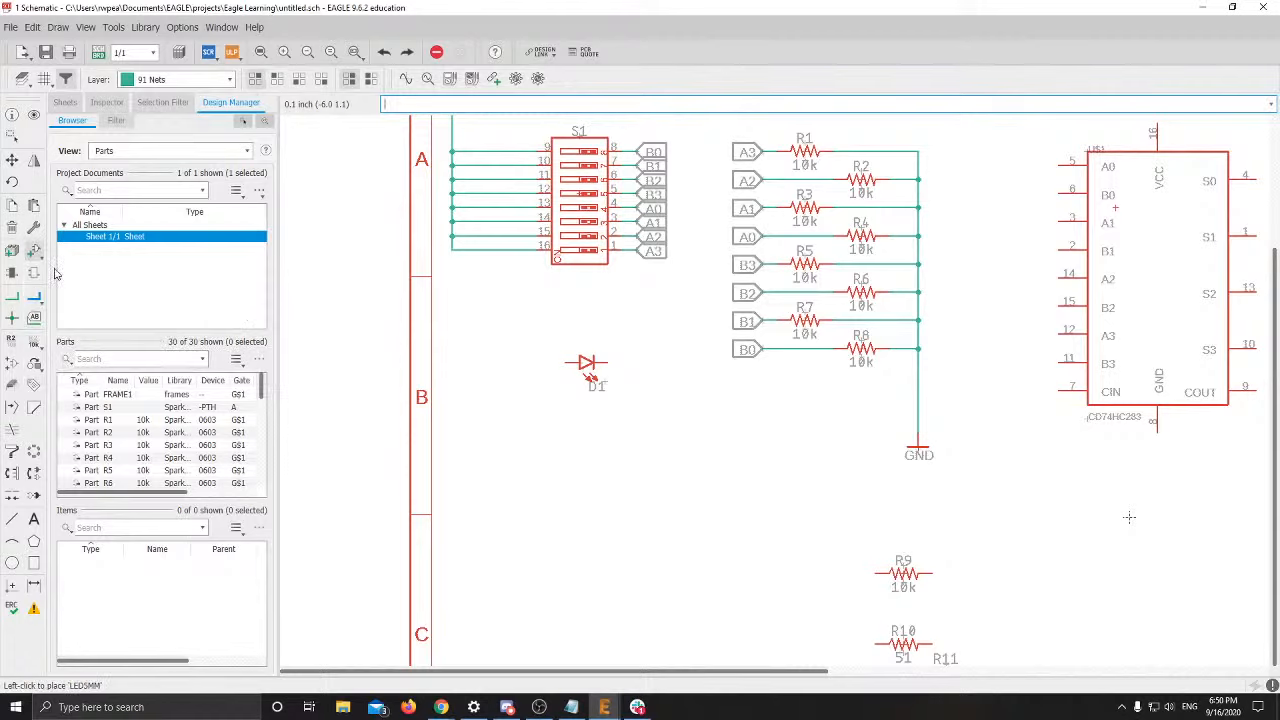
{"action": "right_click", "coordinate": [565, 402]}
{"action": "right_click", "coordinate": [565, 402]}
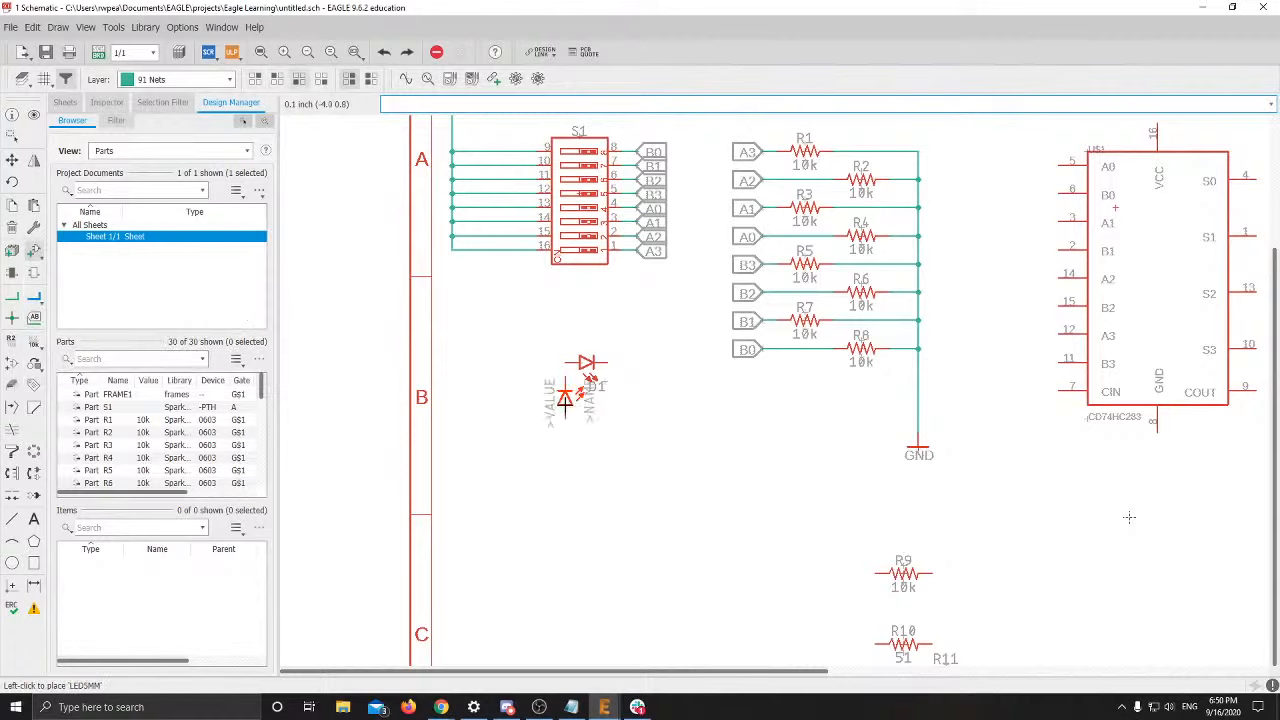
{"action": "right_click", "coordinate": [570, 407]}
{"action": "right_click", "coordinate": [572, 406]}
{"action": "right_click", "coordinate": [572, 406]}
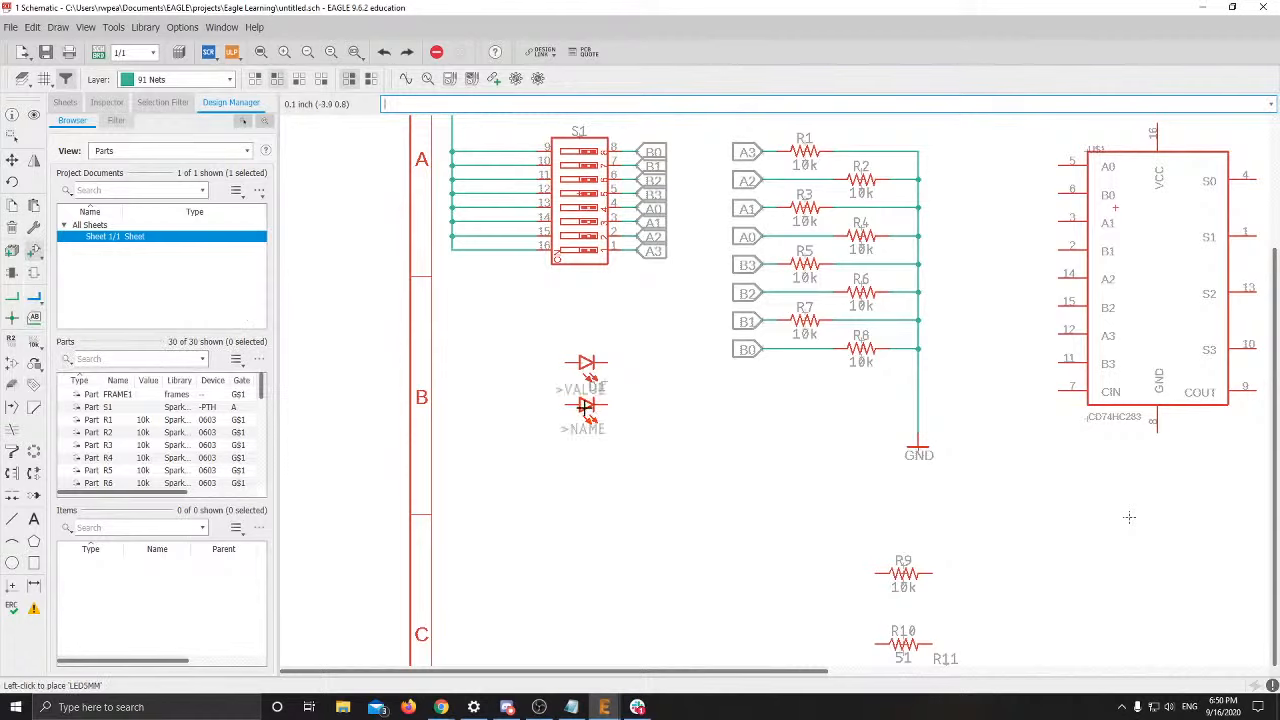
{"action": "left_click", "coordinate": [578, 414]}
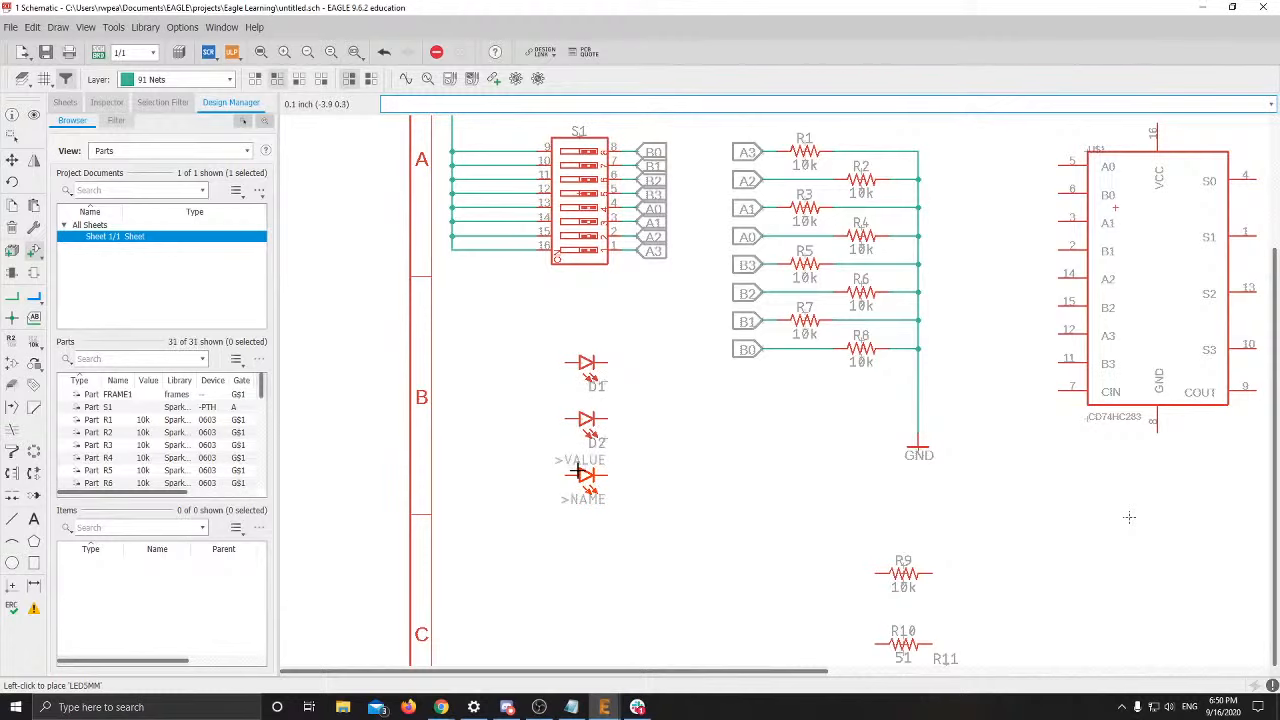
Place LEDs D3–D7 further down the column, then undo those extra placements
{"action": "left_click", "coordinate": [583, 490]}
{"action": "left_click", "coordinate": [583, 530]}
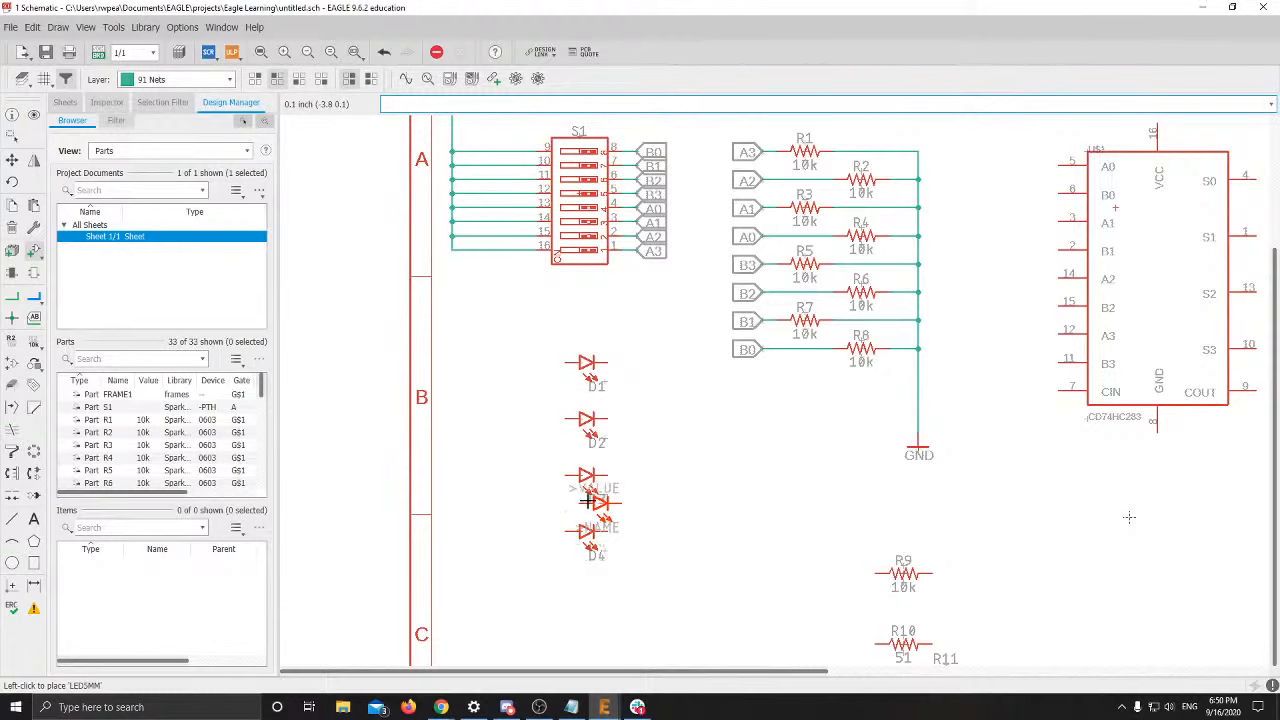
{"action": "scroll", "coordinate": [592, 525], "scroll_direction": "down", "scroll_amount": 5}
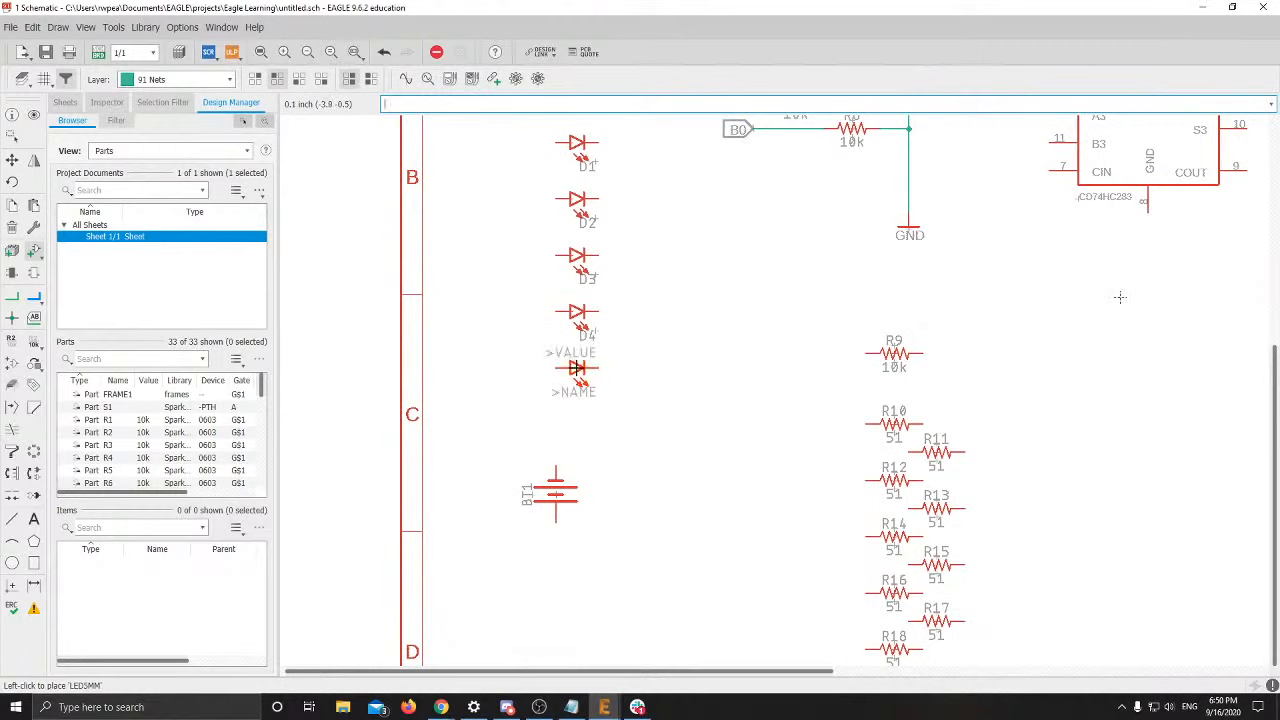
{"action": "left_click", "coordinate": [577, 367]}
{"action": "left_click", "coordinate": [576, 424]}
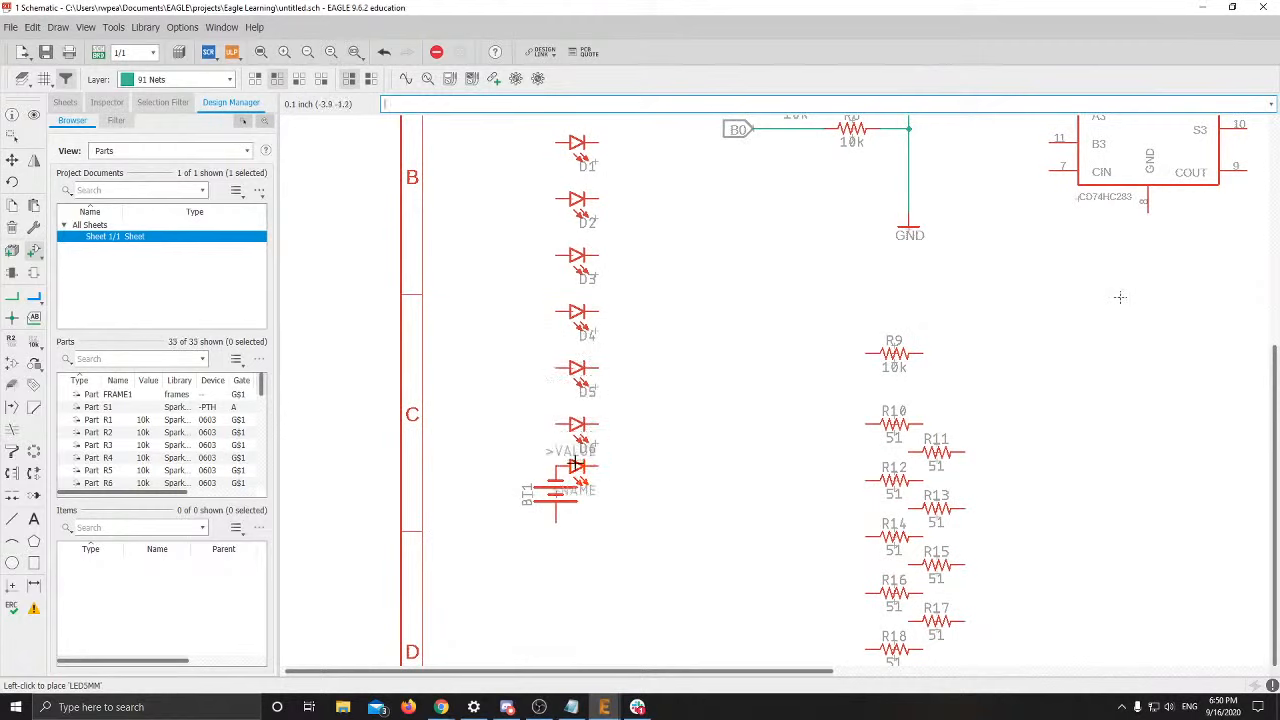
{"action": "left_click", "coordinate": [577, 480]}
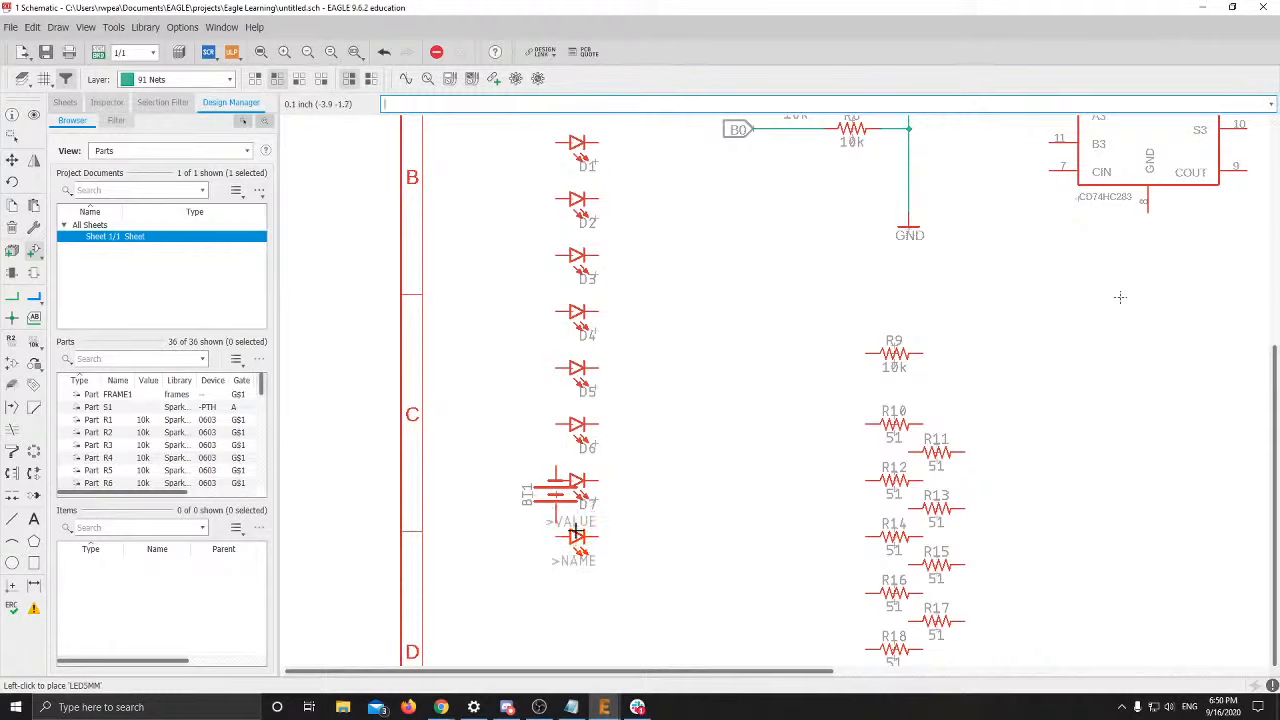
{"action": "key", "text": "ctrl+z"}
{"action": "key", "text": "ctrl+z"}
{"action": "key", "text": "ctrl+z"}
{"action": "key", "text": "ctrl+z"}
{"action": "key", "text": "ctrl+z"}
{"action": "key", "text": "ctrl+z"}
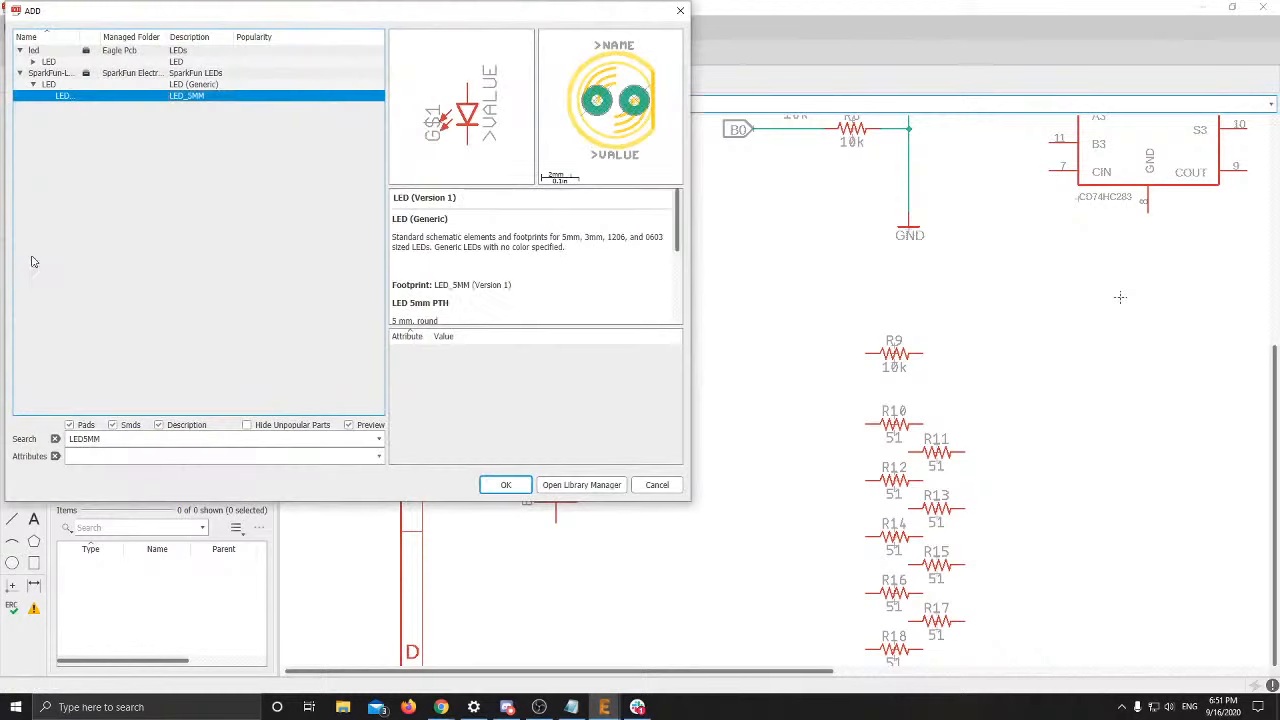
Add LED5MM again, rotate it to match D1, and place D2–D4 below D1
{"action": "left_click", "coordinate": [34, 258]}
{"action": "left_click", "coordinate": [505, 484]}
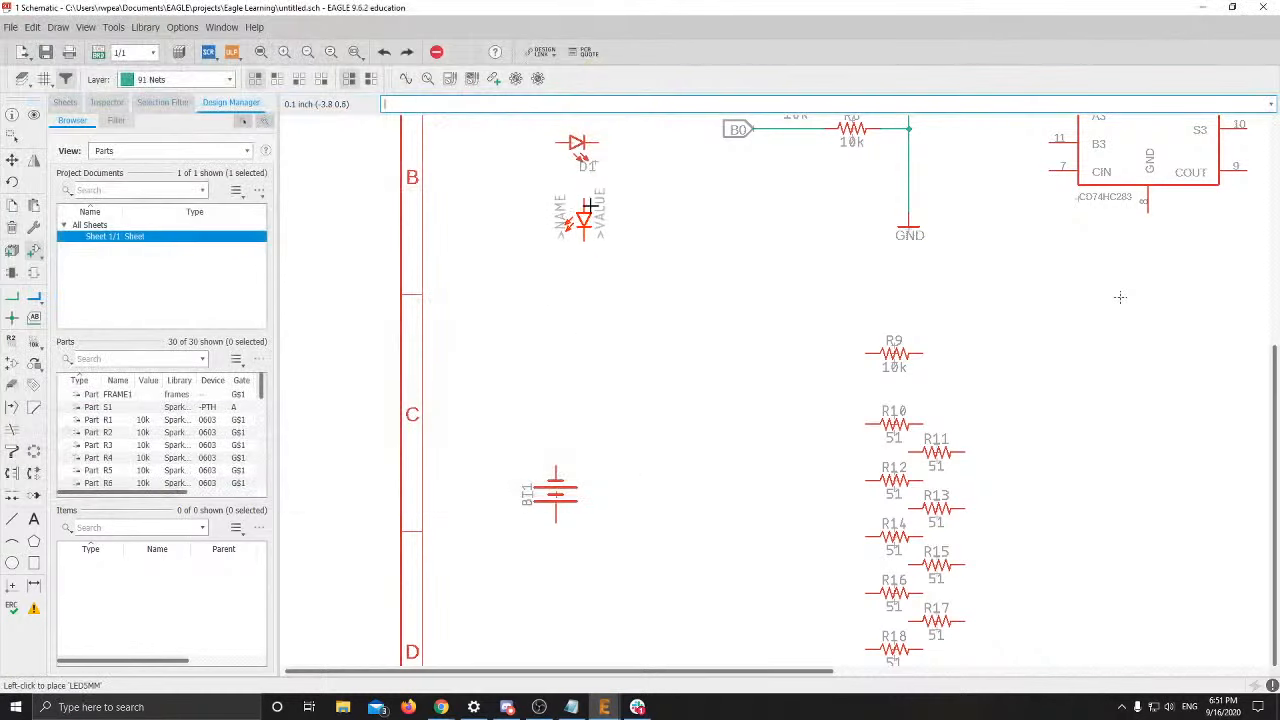
{"action": "right_click", "coordinate": [590, 190]}
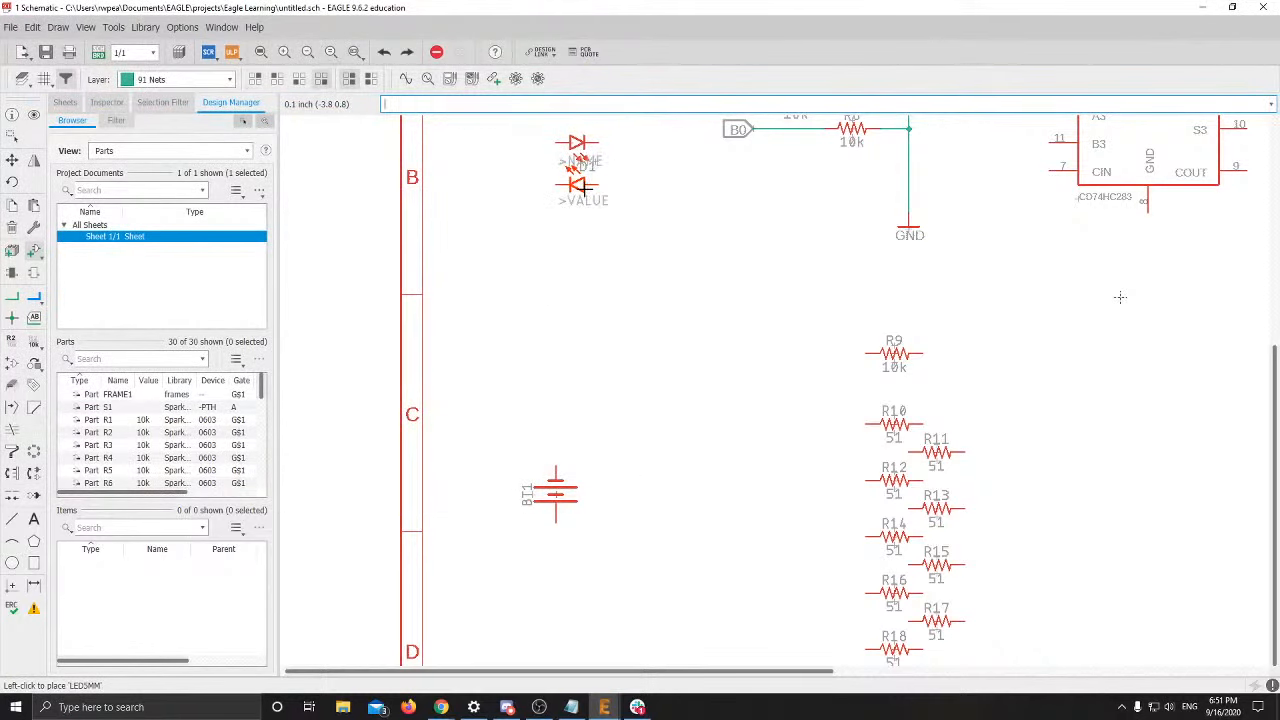
{"action": "right_click", "coordinate": [580, 186]}
{"action": "right_click", "coordinate": [580, 186]}
{"action": "left_click", "coordinate": [578, 186]}
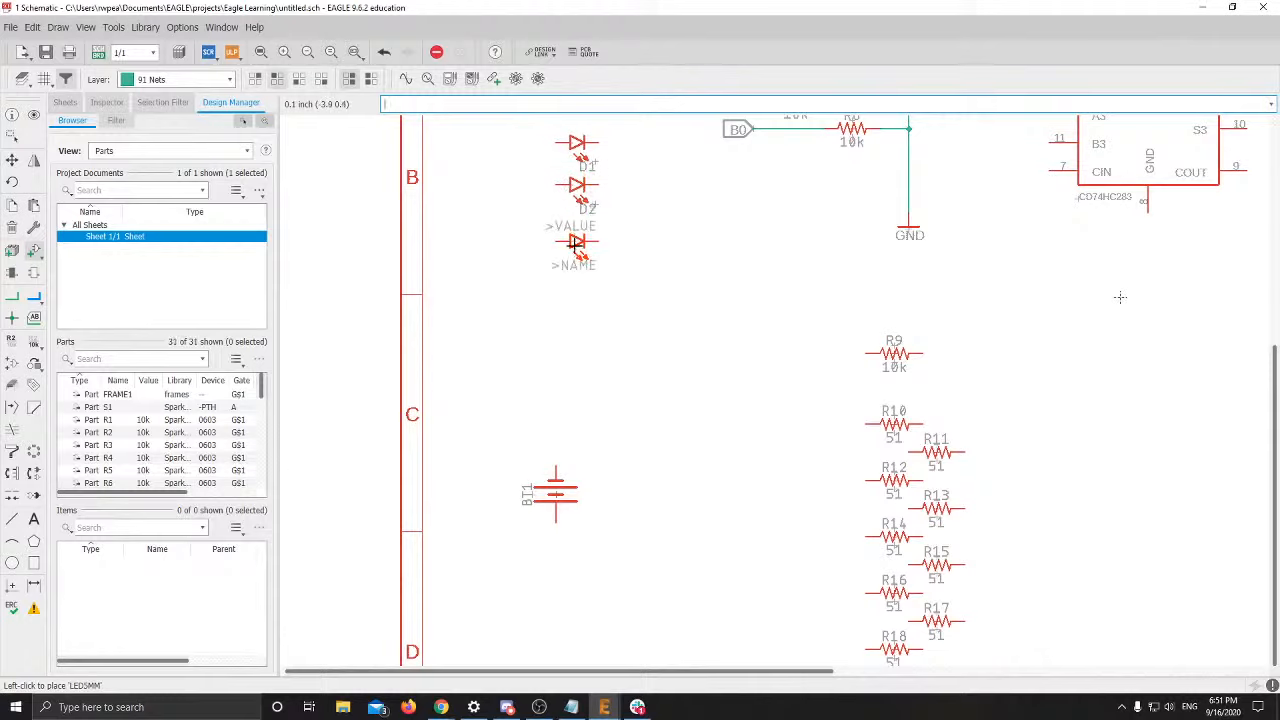
{"action": "left_click", "coordinate": [576, 228]}
{"action": "left_click", "coordinate": [576, 270]}
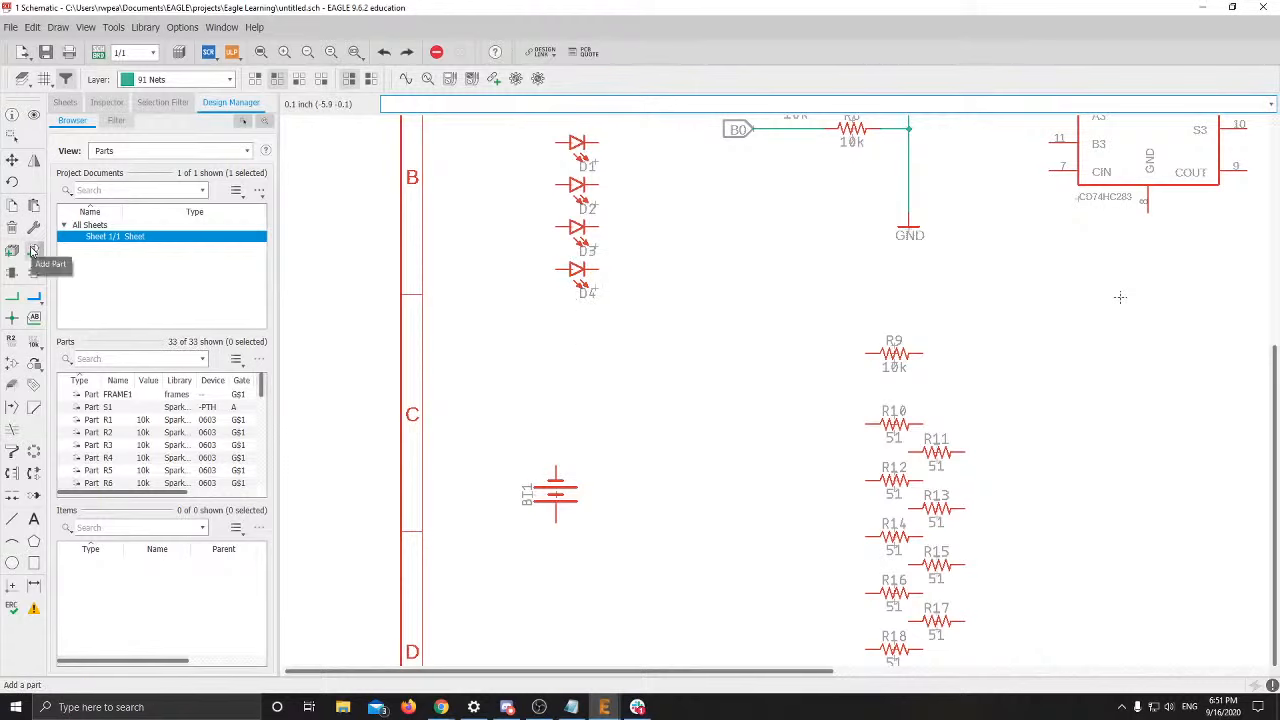
Add more LED5MM parts and place D5–D7 below D4
{"action": "left_click", "coordinate": [33, 250]}
{"action": "left_click", "coordinate": [506, 484]}
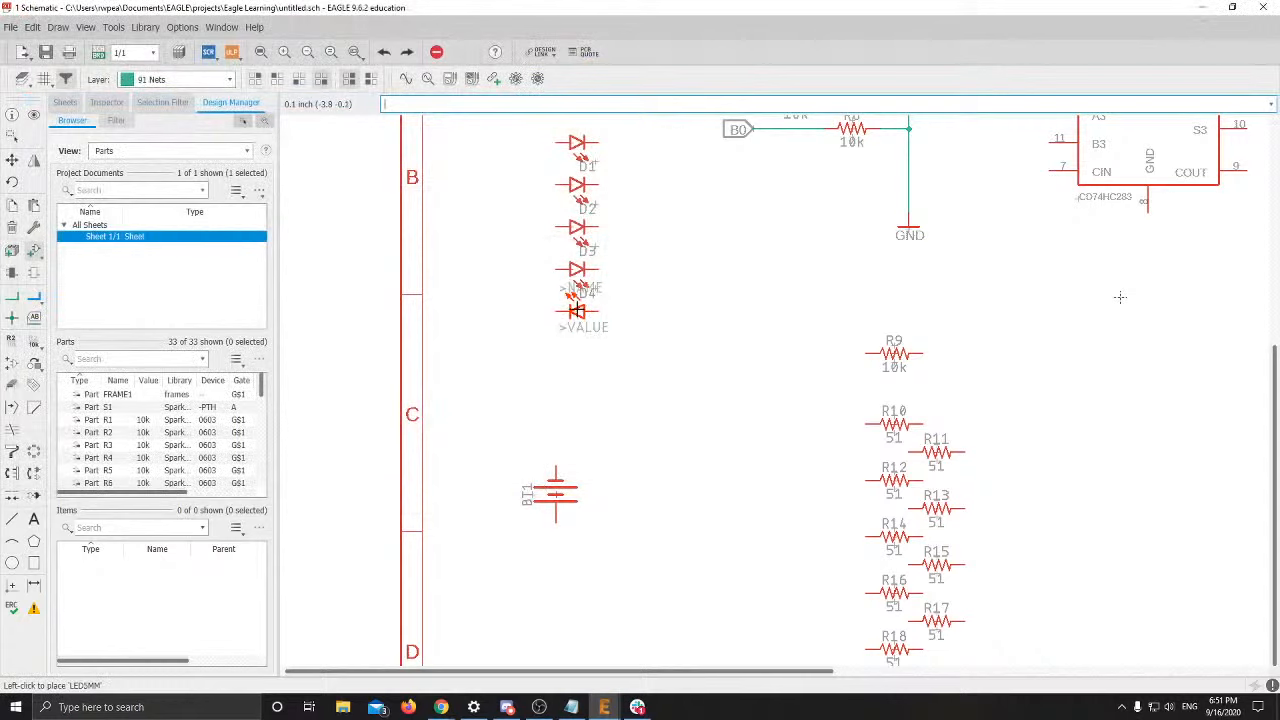
{"action": "left_click", "coordinate": [572, 310]}
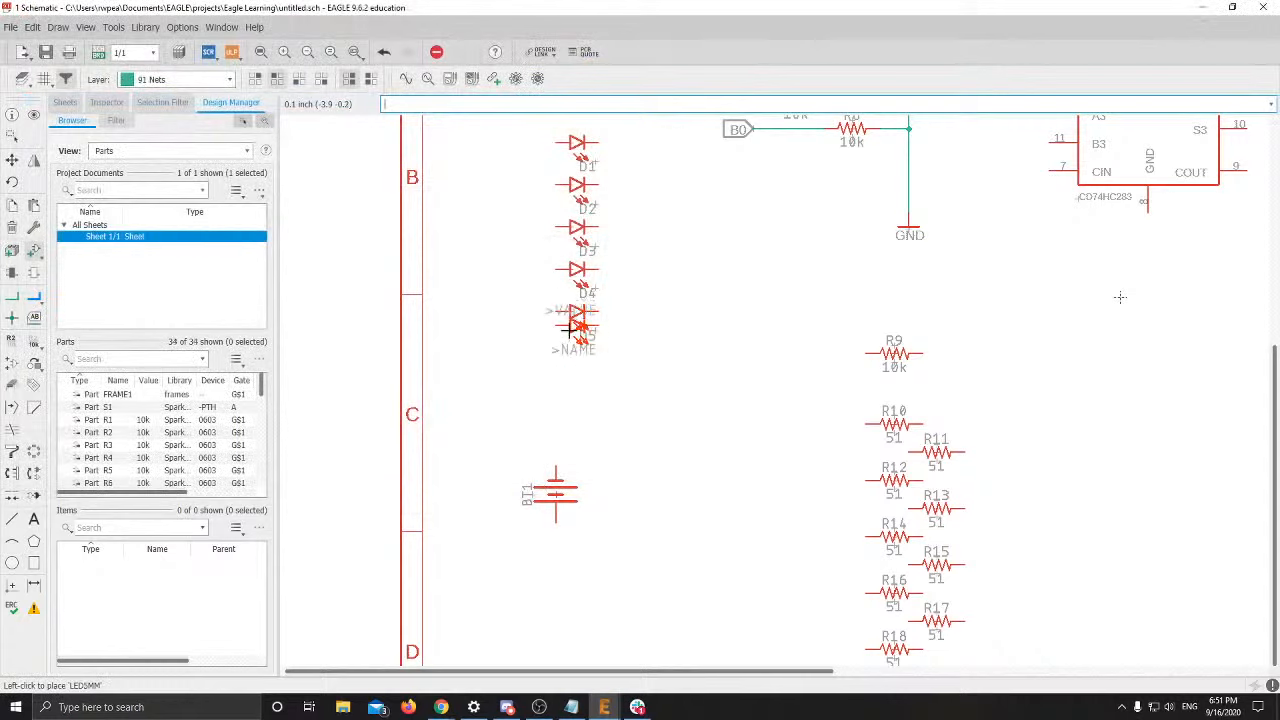
{"action": "left_click", "coordinate": [572, 353]}
{"action": "left_click", "coordinate": [575, 395]}
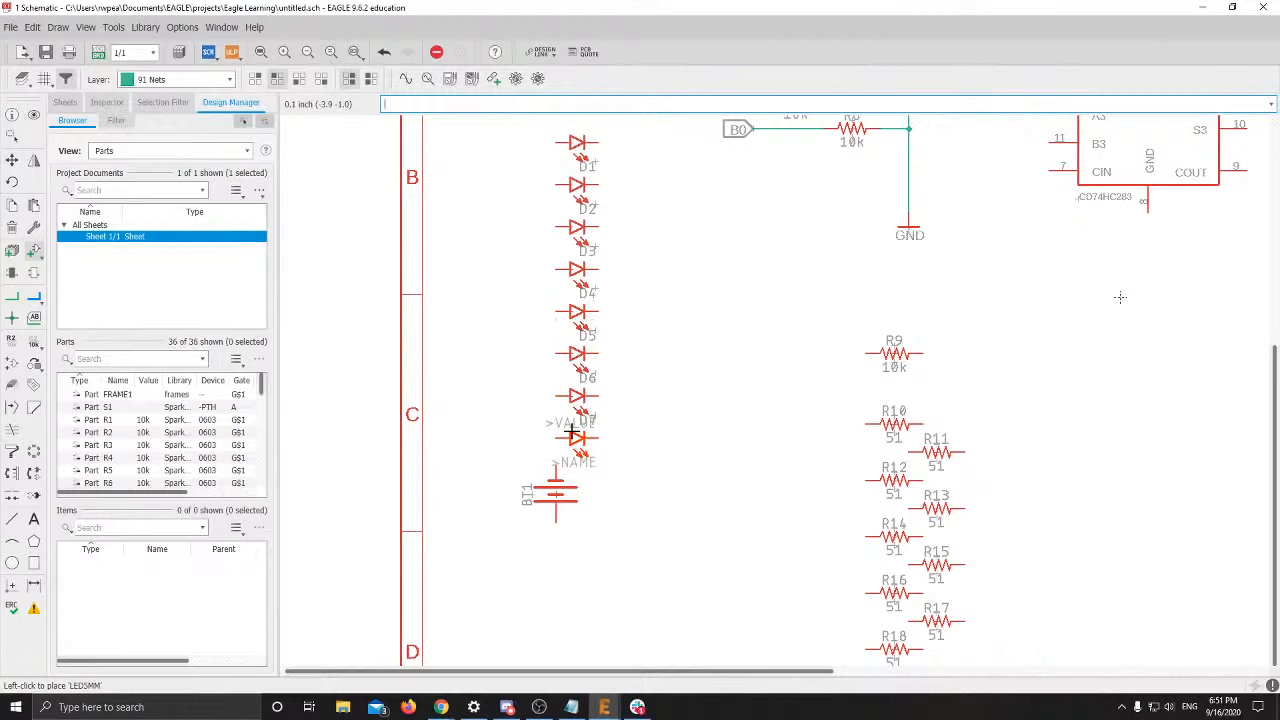
{"action": "key", "text": "Escape"}
{"action": "key", "text": "Escape"}
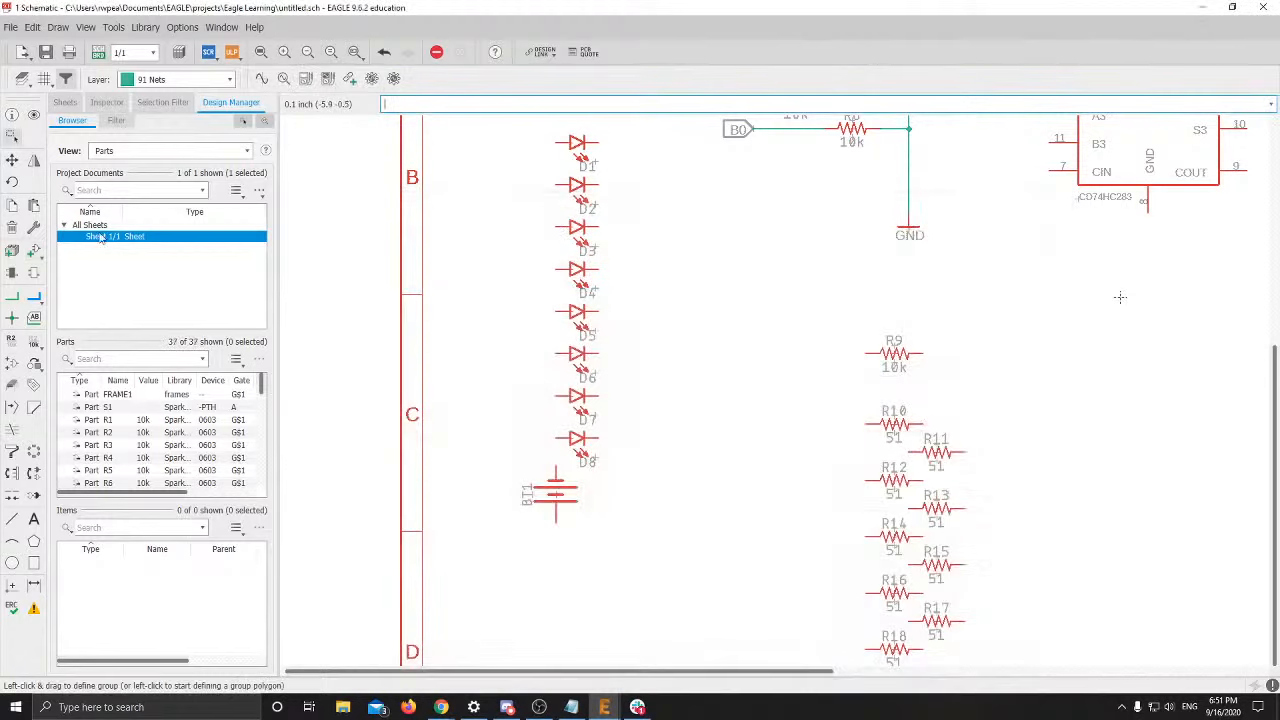
Move battery BT1 slightly lower on the sheet
{"action": "left_click", "coordinate": [12, 160]}
{"action": "left_click", "coordinate": [585, 498]}
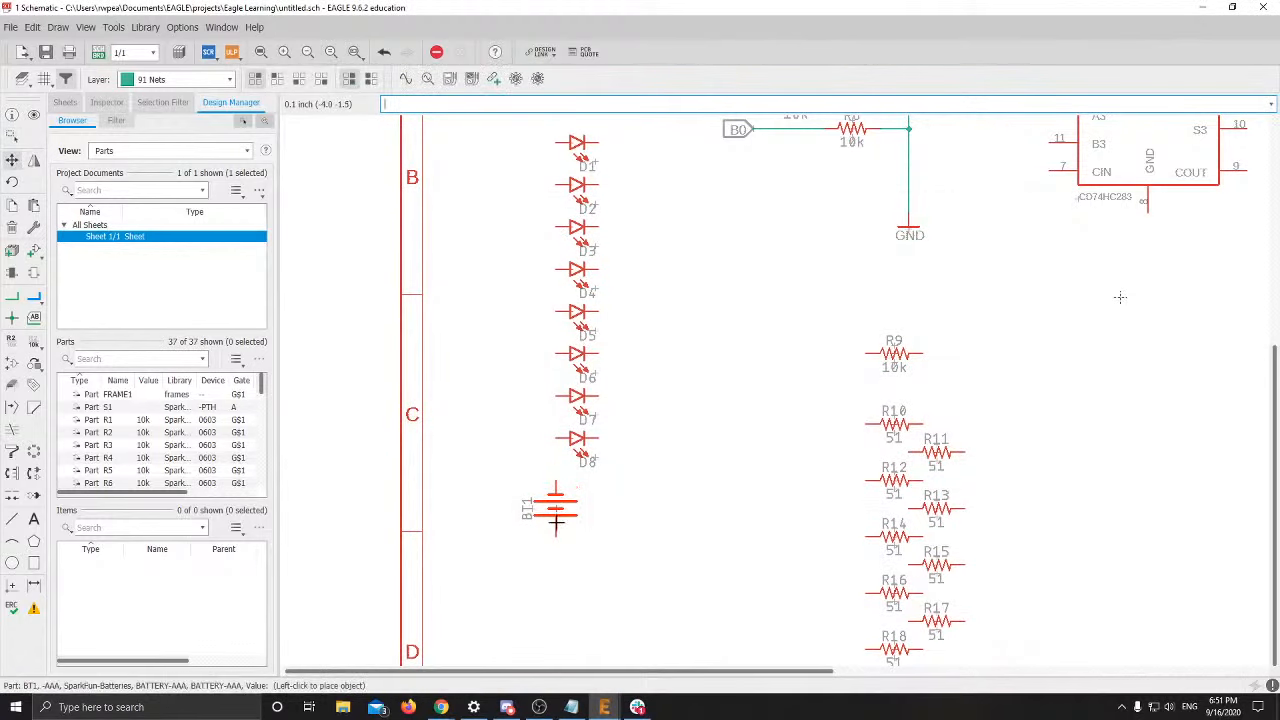
{"action": "left_click", "coordinate": [557, 550]}
{"action": "key", "text": "alt+Tab"}
{"action": "key", "text": "alt+Tab"}
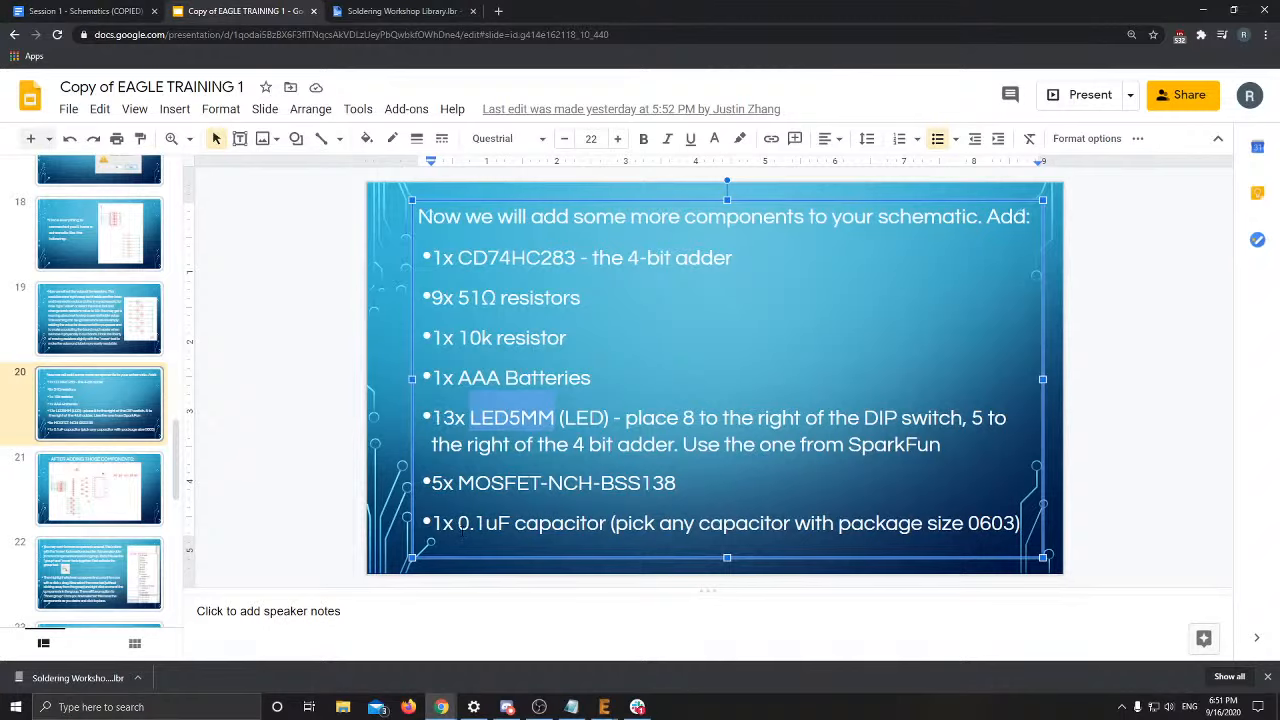
Return from slide 20's component list to the EAGLE schematic
{"action": "key", "text": "alt+Tab"}
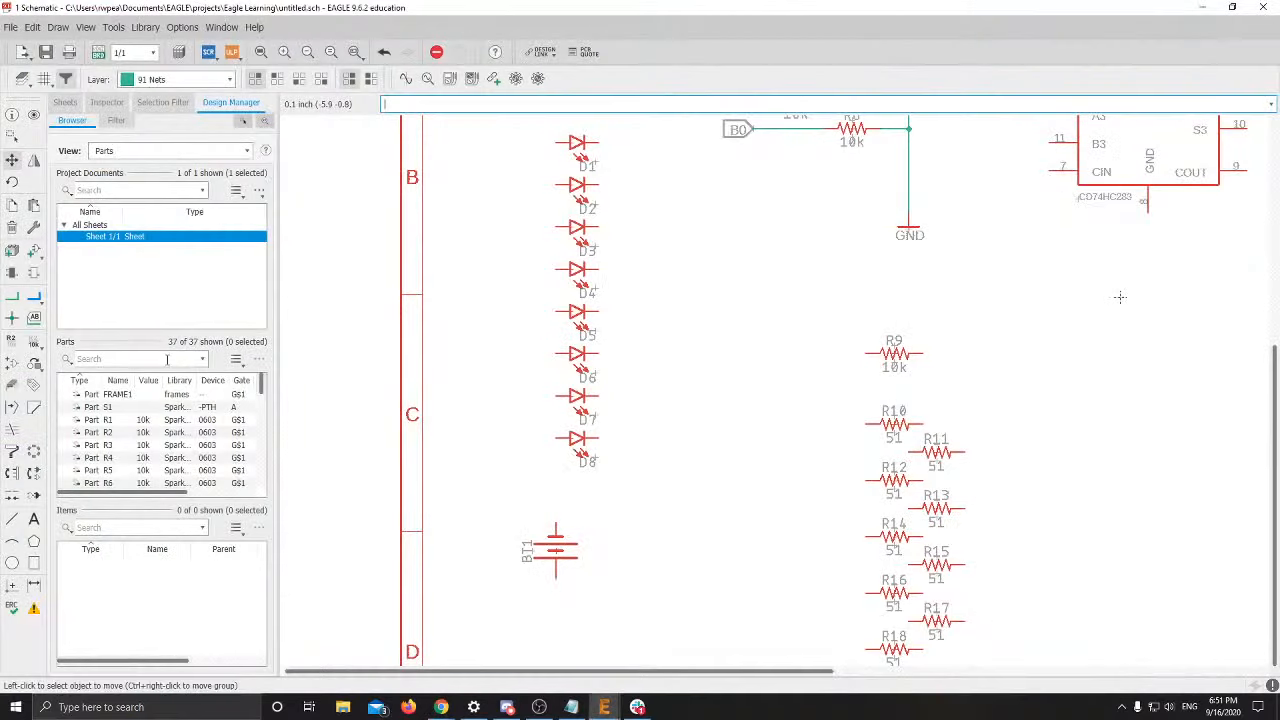
Add LED5MM, rotate it horizontally, and place D9 and D10 right of the adder
{"action": "left_click", "coordinate": [13, 162]}
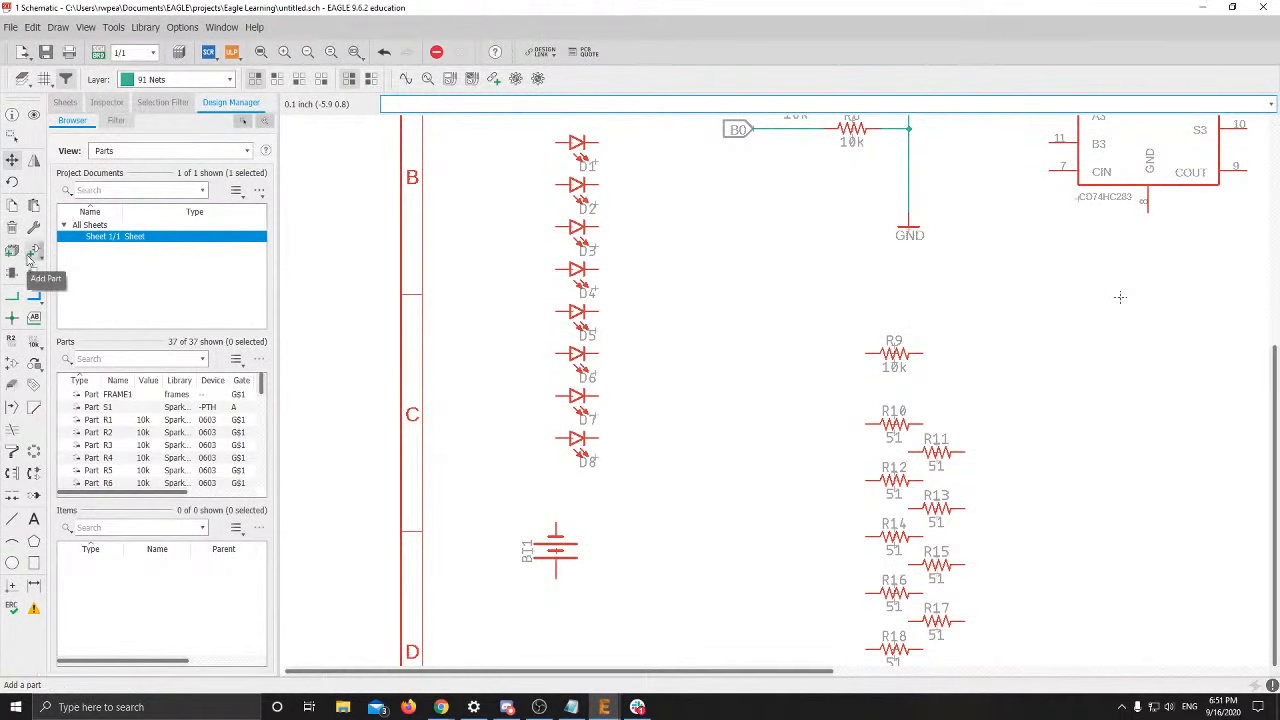
{"action": "left_click", "coordinate": [33, 251]}
{"action": "left_click", "coordinate": [505, 484]}
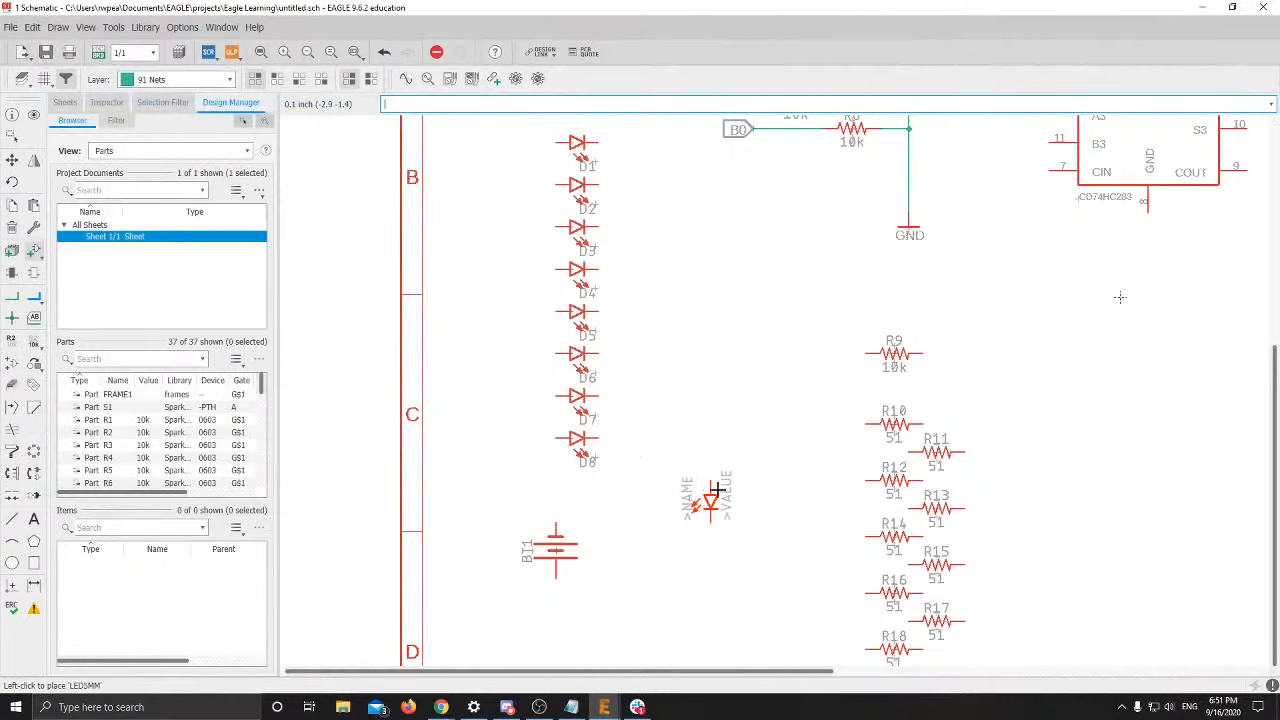
{"action": "scroll", "coordinate": [764, 490], "scroll_direction": "down", "scroll_amount": 2}
{"action": "middle_click_drag", "start_coordinate": [764, 490], "coordinate": [509, 484]}
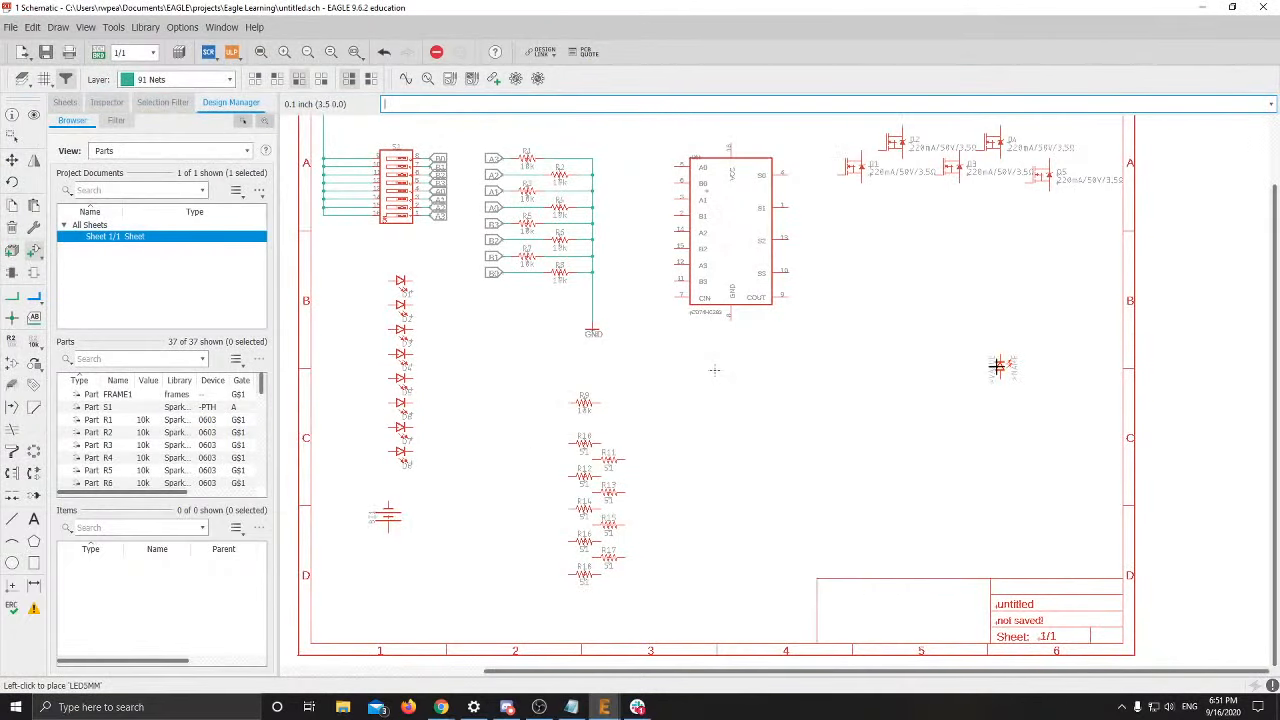
{"action": "right_click", "coordinate": [911, 289]}
{"action": "right_click", "coordinate": [911, 289]}
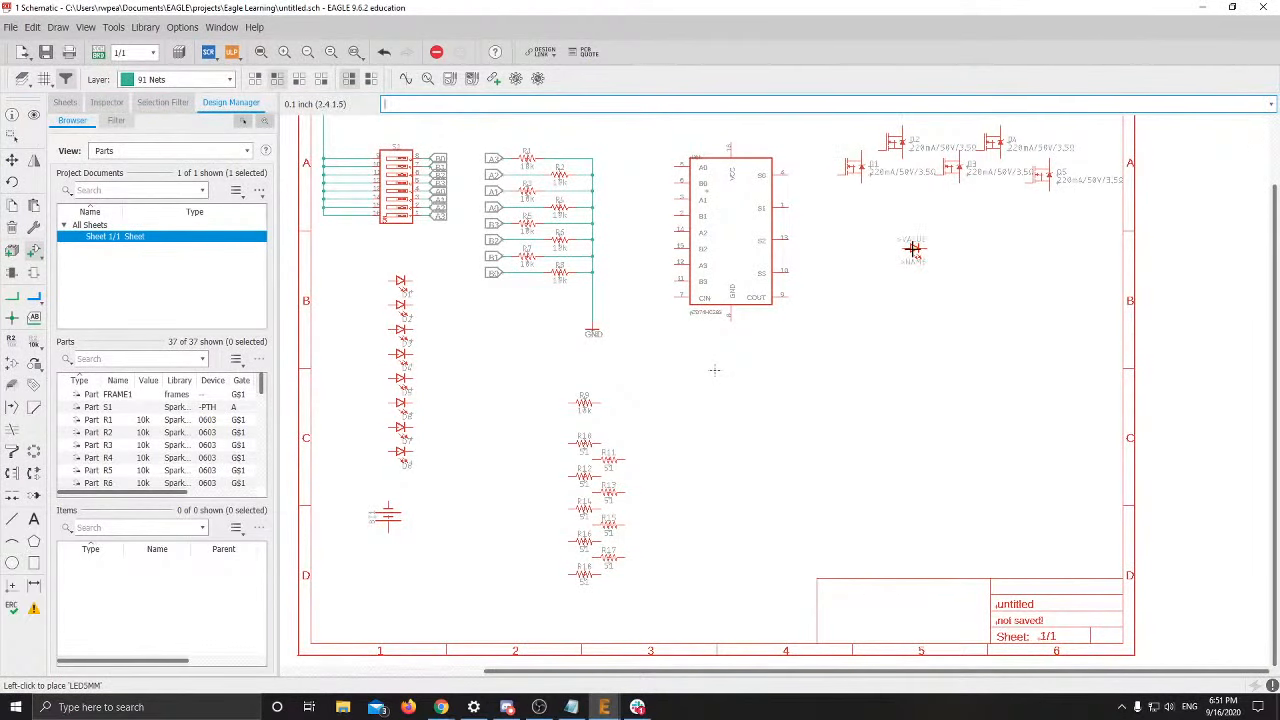
{"action": "left_click", "coordinate": [938, 257]}
{"action": "left_click", "coordinate": [938, 281]}
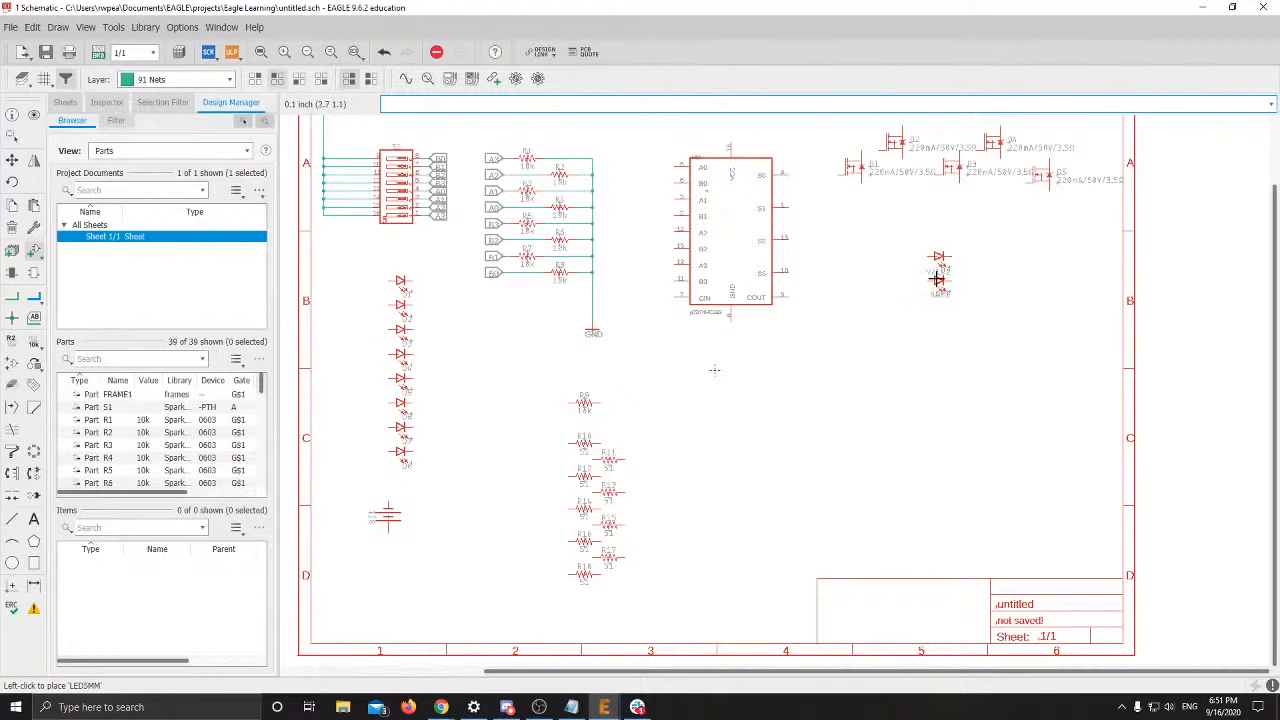
Place D11–D13 in the column below D10 and stop placing LEDs
{"action": "scroll", "coordinate": [933, 297], "scroll_direction": "up", "scroll_amount": 3}
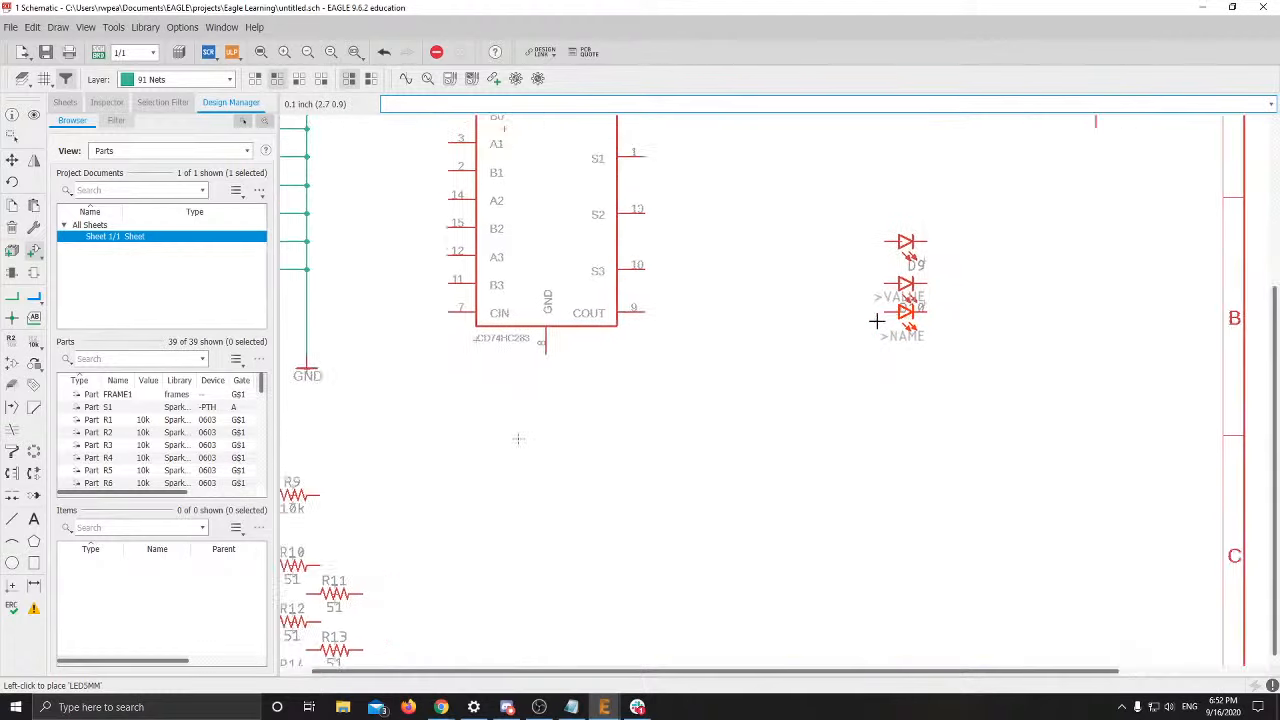
{"action": "left_click", "coordinate": [882, 336]}
{"action": "left_click", "coordinate": [882, 378]}
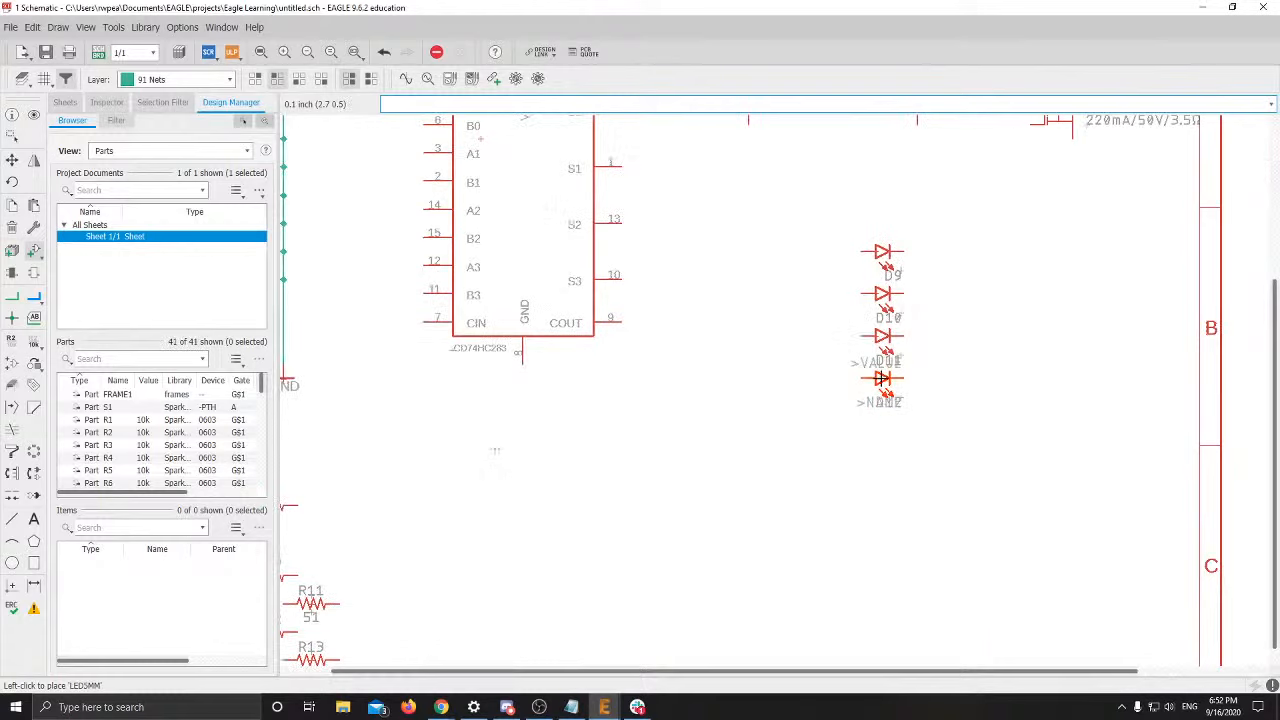
{"action": "left_click", "coordinate": [882, 420]}
{"action": "key", "text": "Escape"}
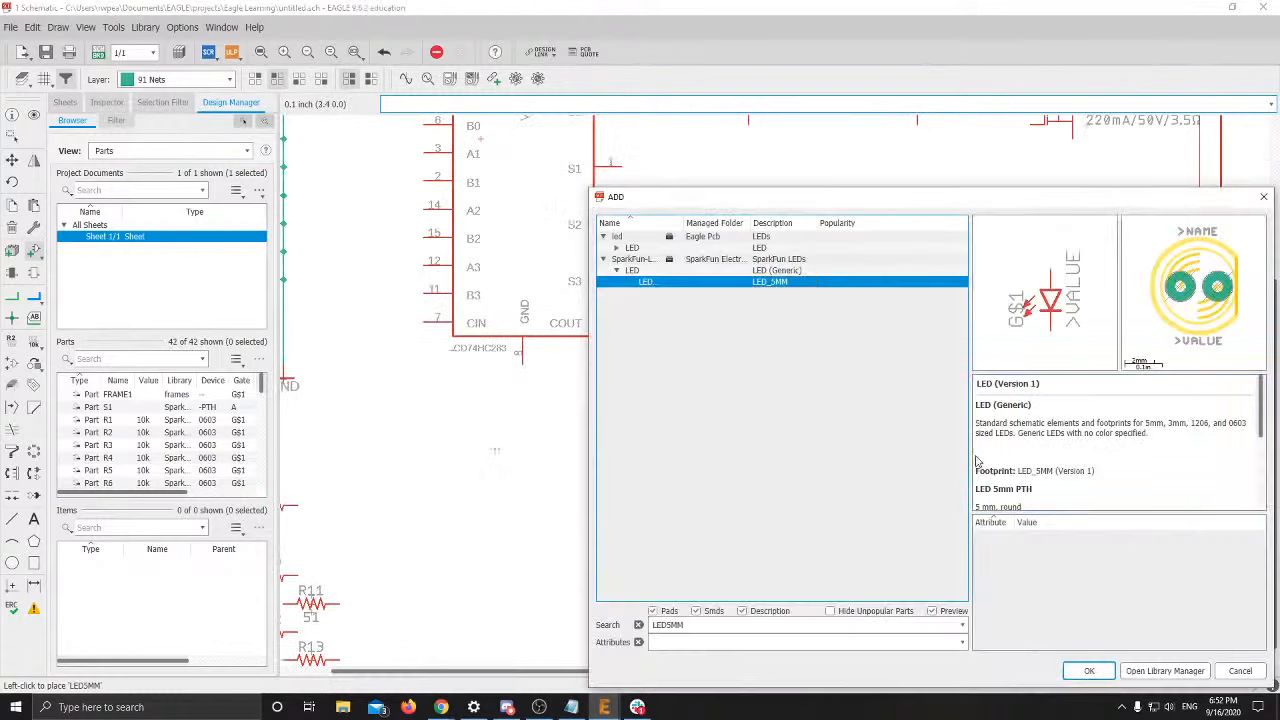
{"action": "key", "text": "Escape"}
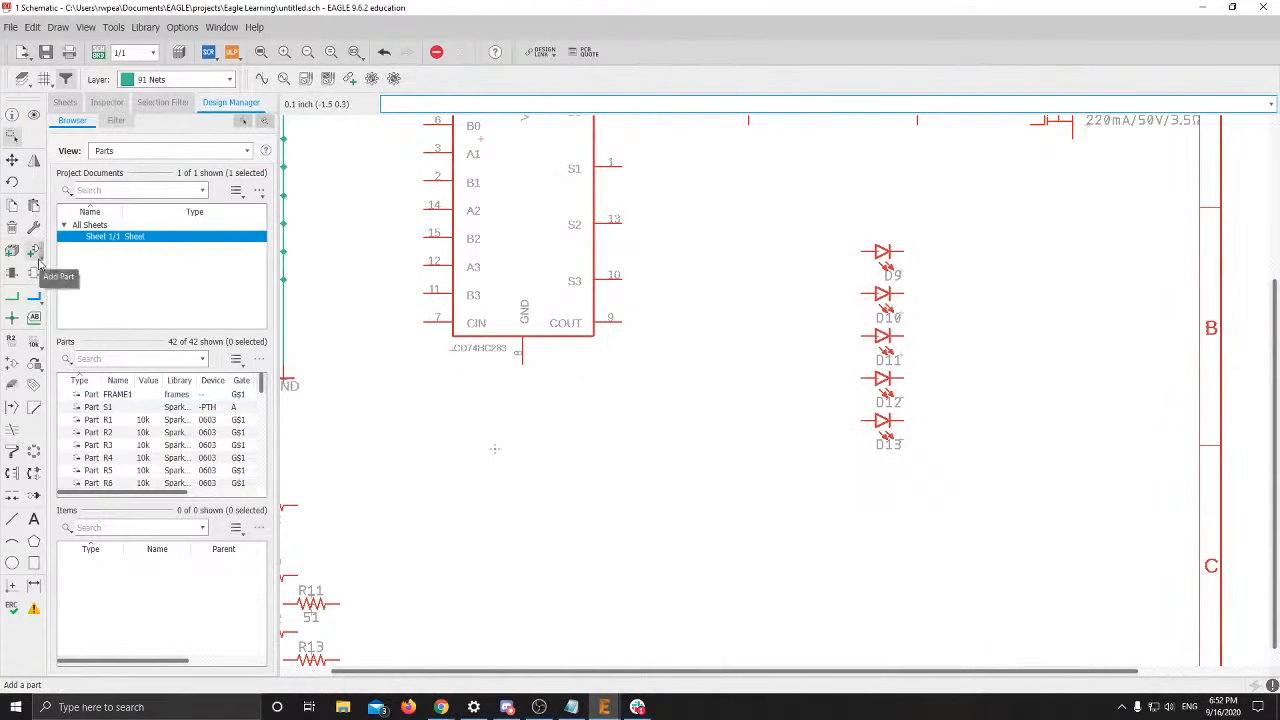
Reopen the part library, check the slides' list, and focus the search field
{"action": "left_click", "coordinate": [34, 250]}
{"action": "key", "text": "alt+Tab"}
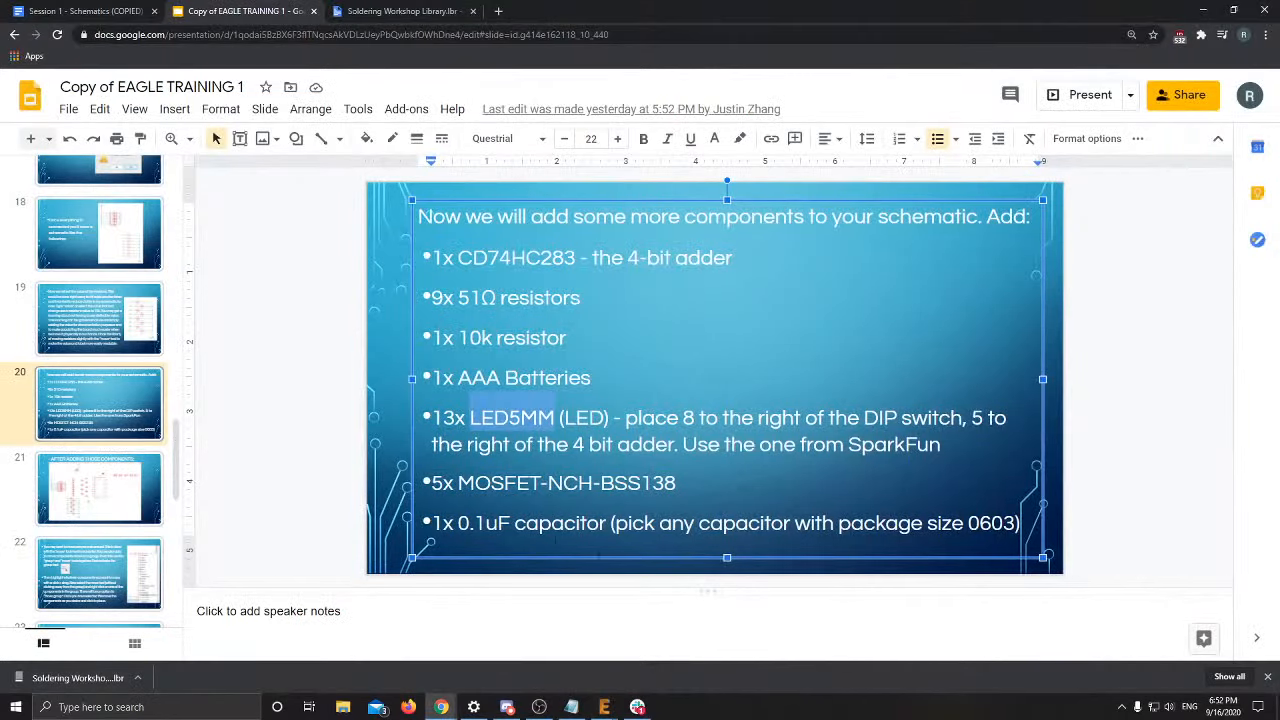
{"action": "key", "text": "alt+Tab"}
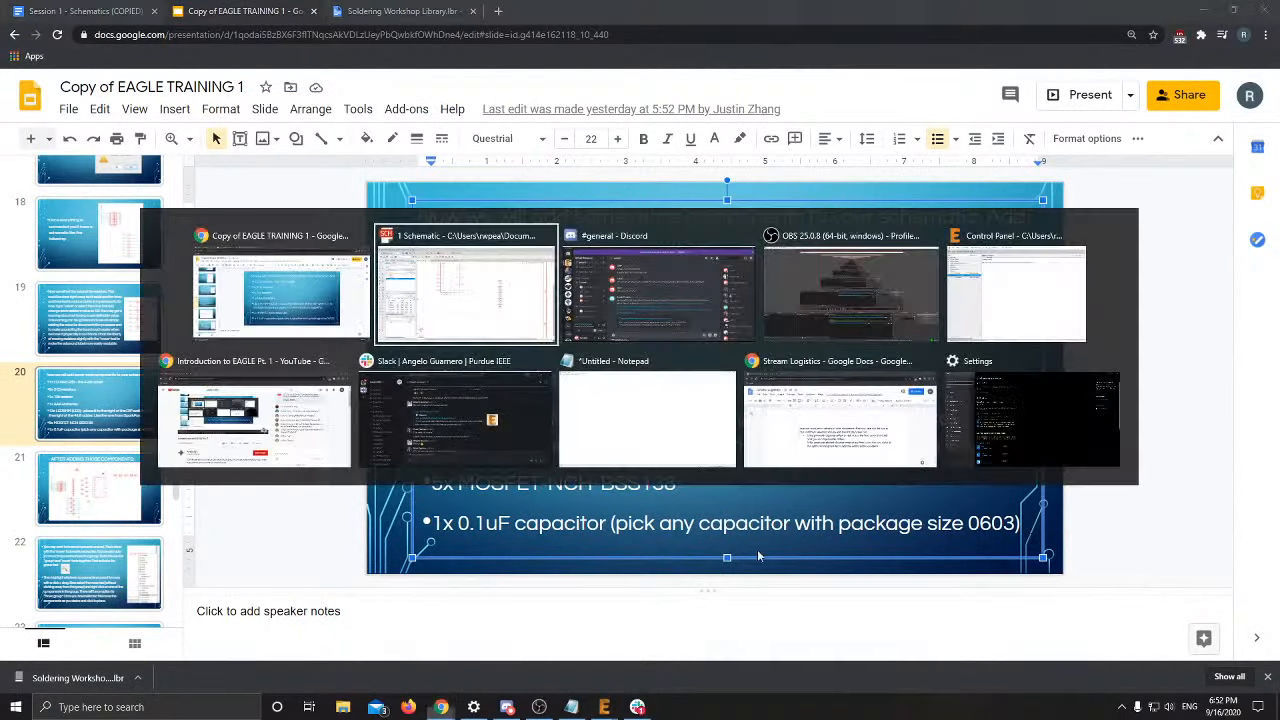
{"action": "left_click", "coordinate": [171, 442]}
Search the library for 'ca' and preview generic capacitor packages C2.5-3 through C15B5
{"action": "double_click", "coordinate": [172, 445]}
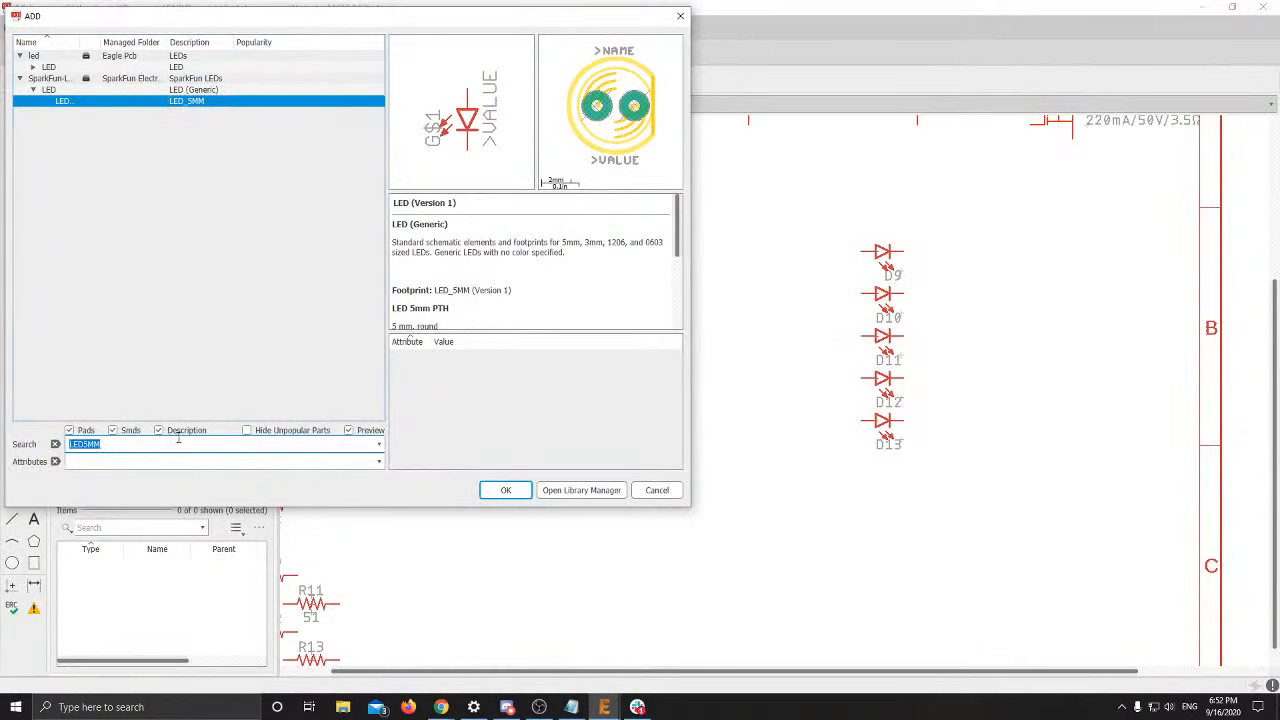
{"action": "type", "text": "capacitor*"}
{"action": "key", "text": "Return"}
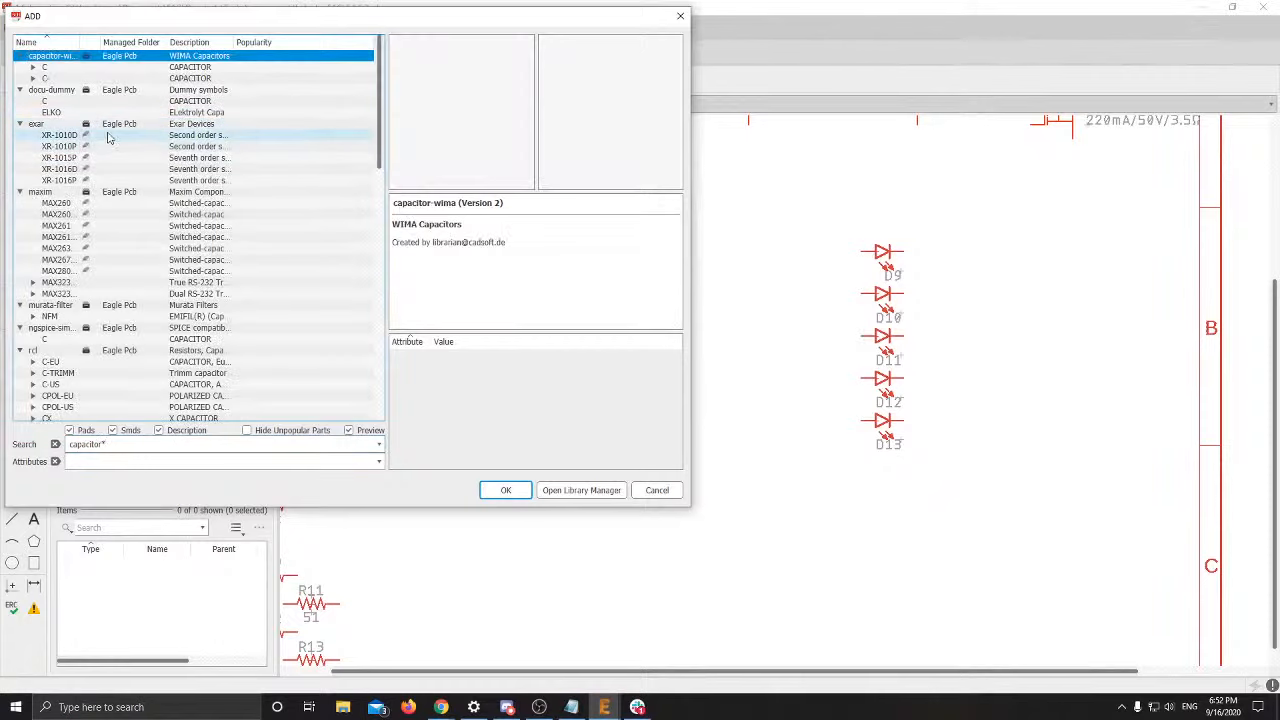
{"action": "left_click", "coordinate": [33, 68]}
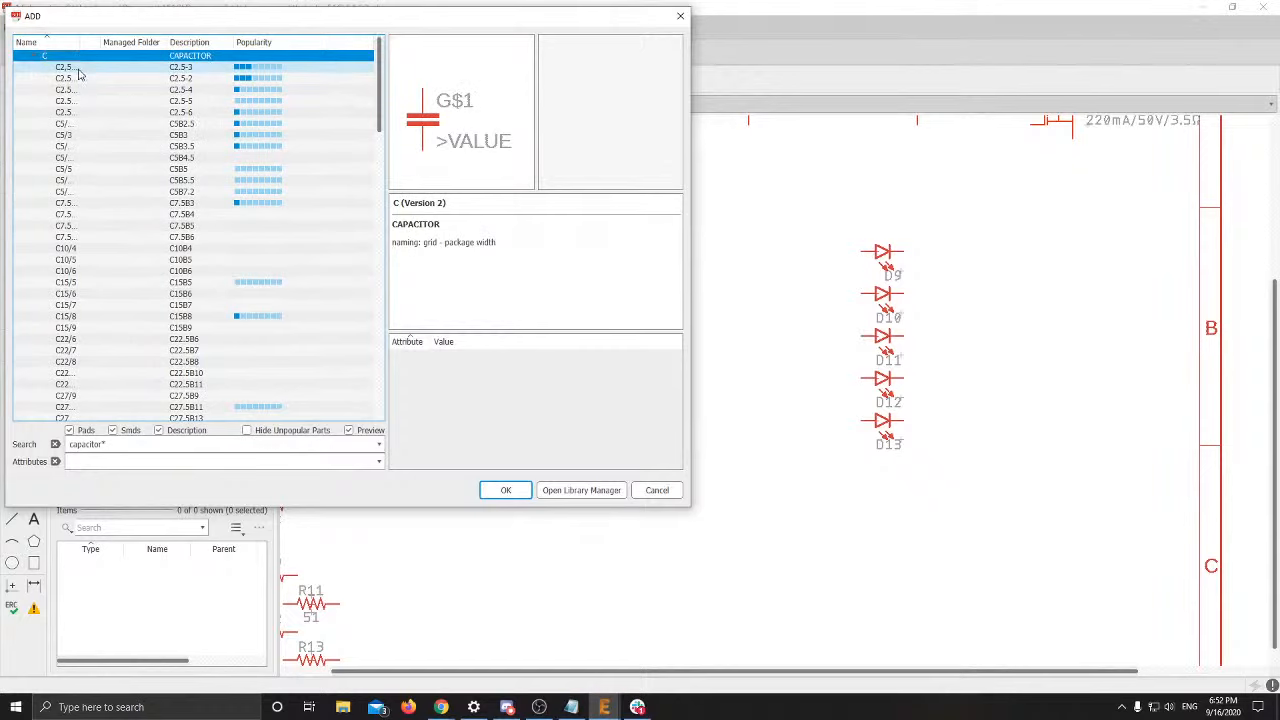
{"action": "scroll", "coordinate": [221, 152], "scroll_direction": "down", "scroll_amount": 9}
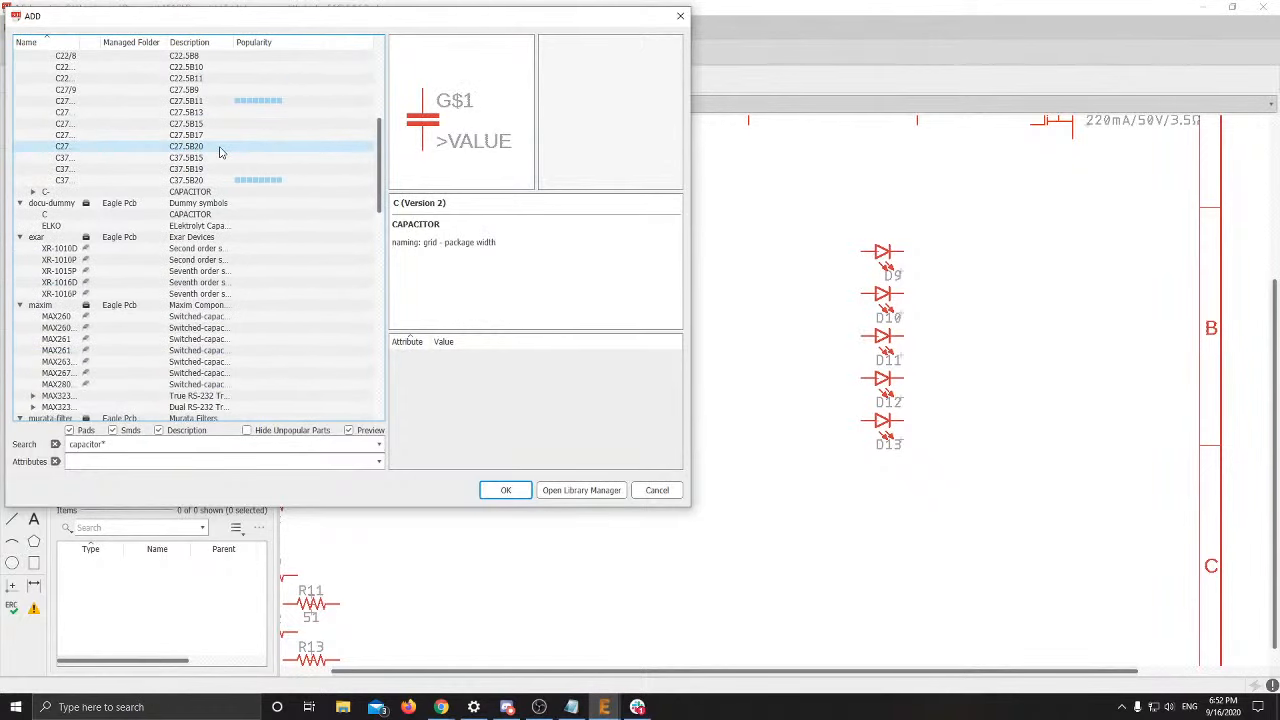
{"action": "scroll", "coordinate": [221, 152], "scroll_direction": "up", "scroll_amount": 10}
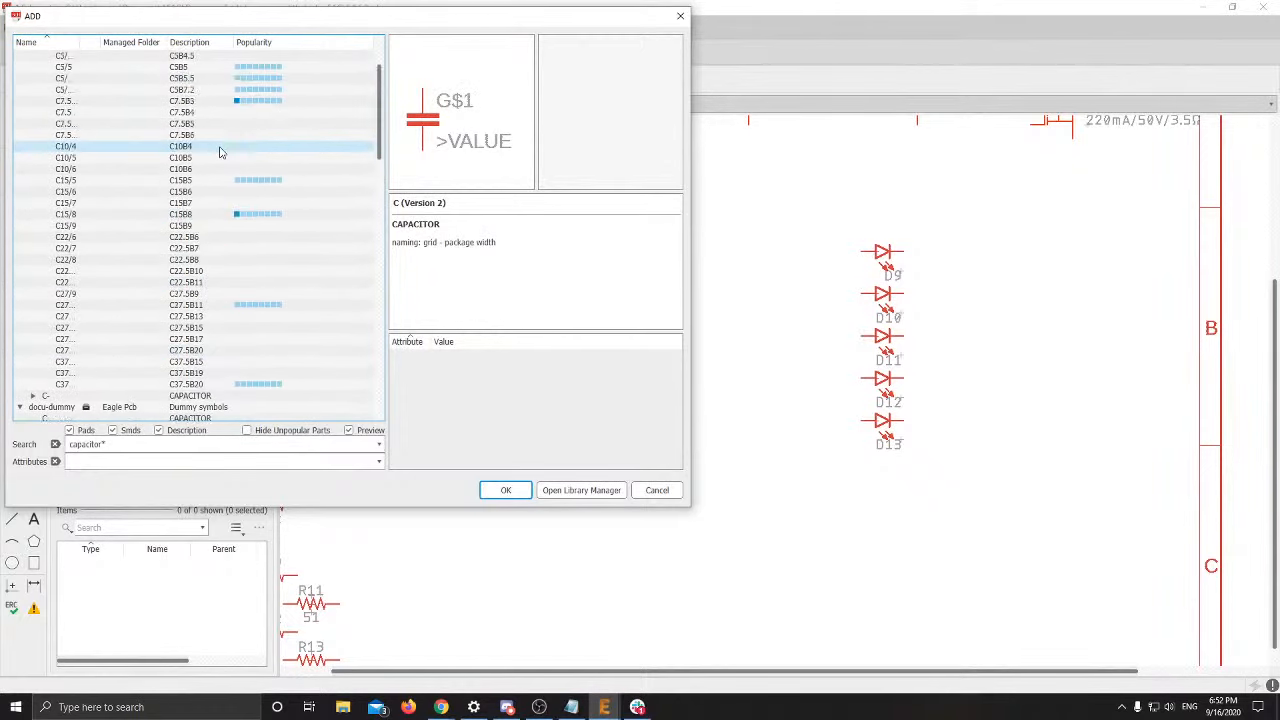
{"action": "left_click", "coordinate": [207, 80]}
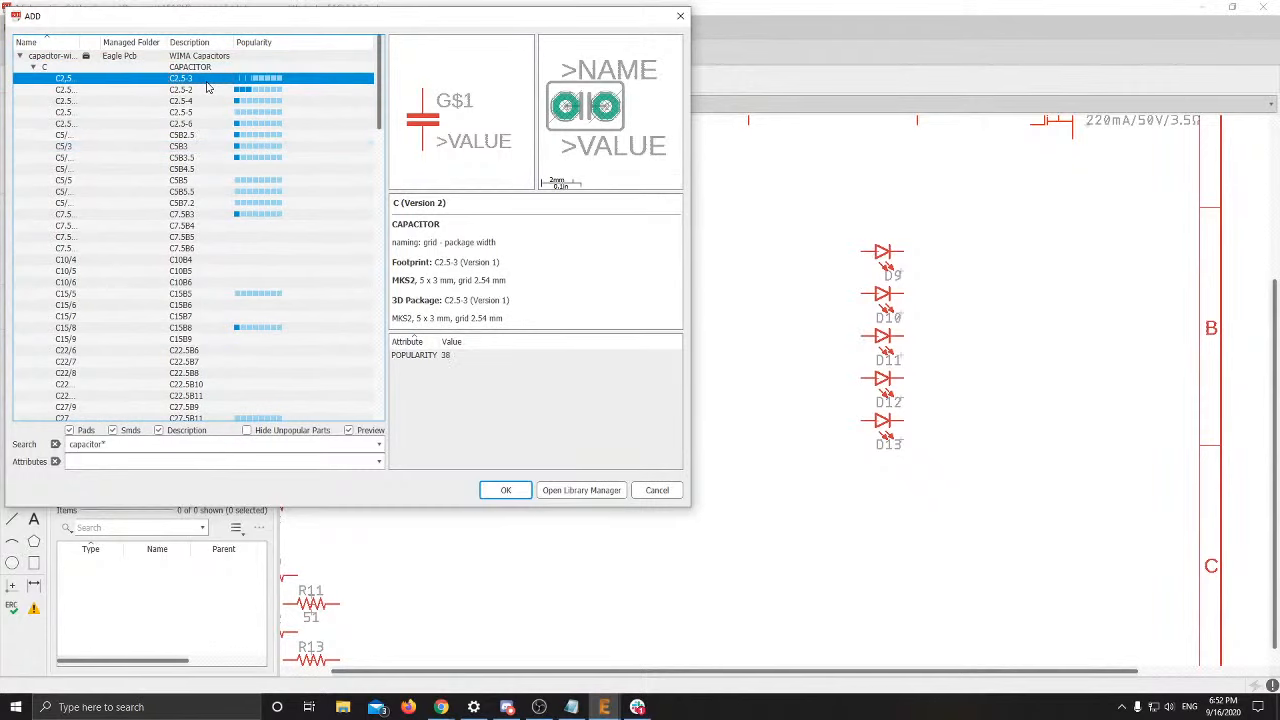
{"action": "left_click", "coordinate": [192, 93]}
{"action": "left_click", "coordinate": [185, 127]}
{"action": "left_click", "coordinate": [185, 160]}
{"action": "left_click", "coordinate": [184, 205]}
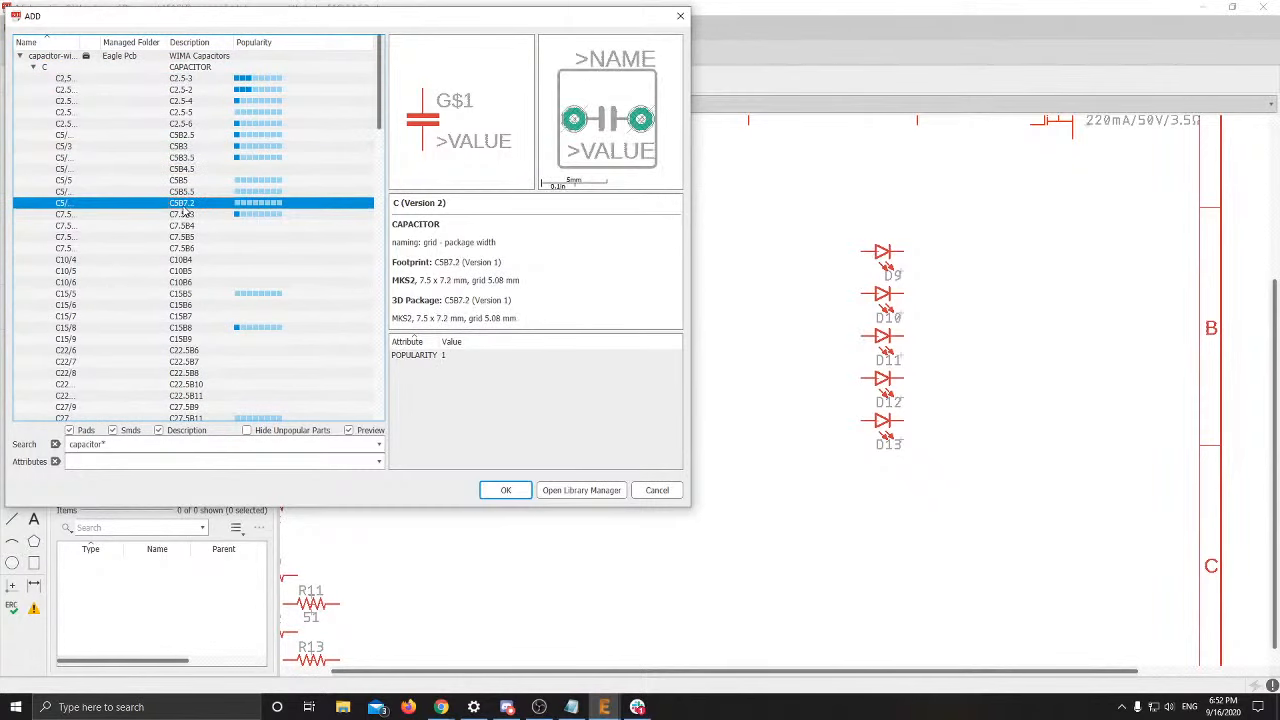
{"action": "left_click", "coordinate": [184, 260]}
{"action": "left_click", "coordinate": [178, 294]}
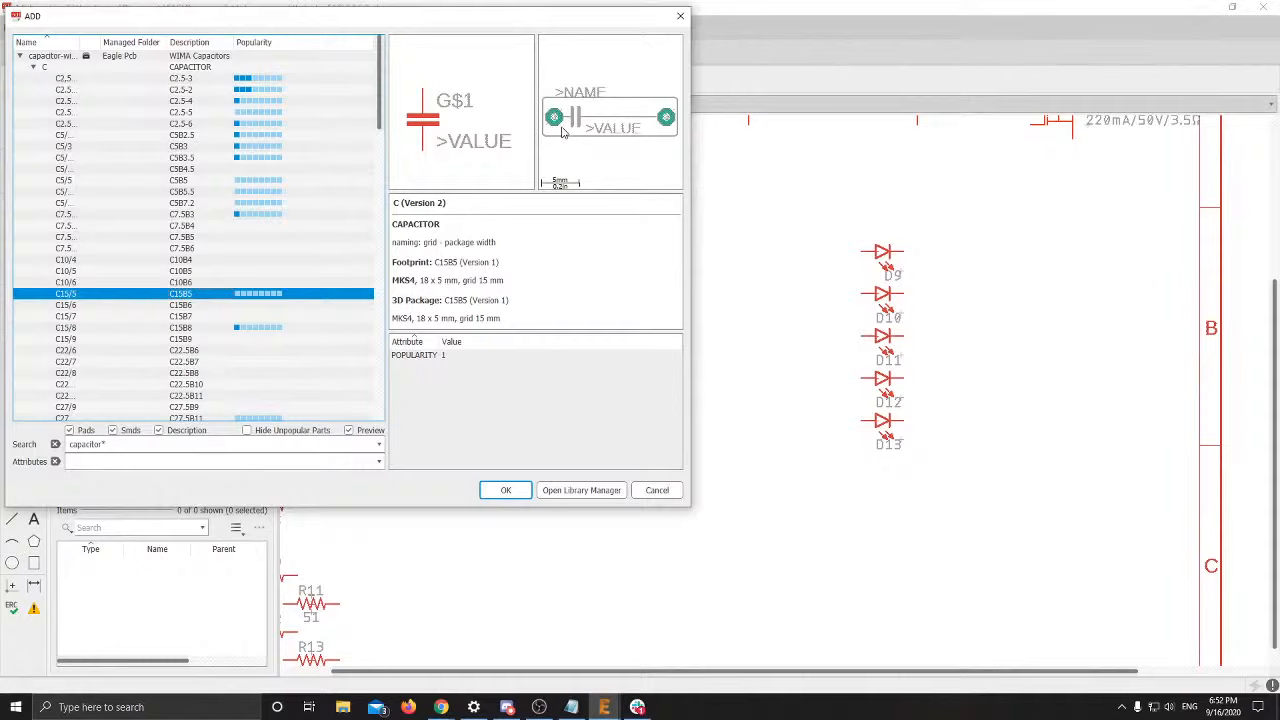
Find the SparkFun 0.1UF ceramic capacitor and compare its 0402 and 0603 variants
{"action": "scroll", "coordinate": [300, 175], "scroll_direction": "down", "scroll_amount": 7}
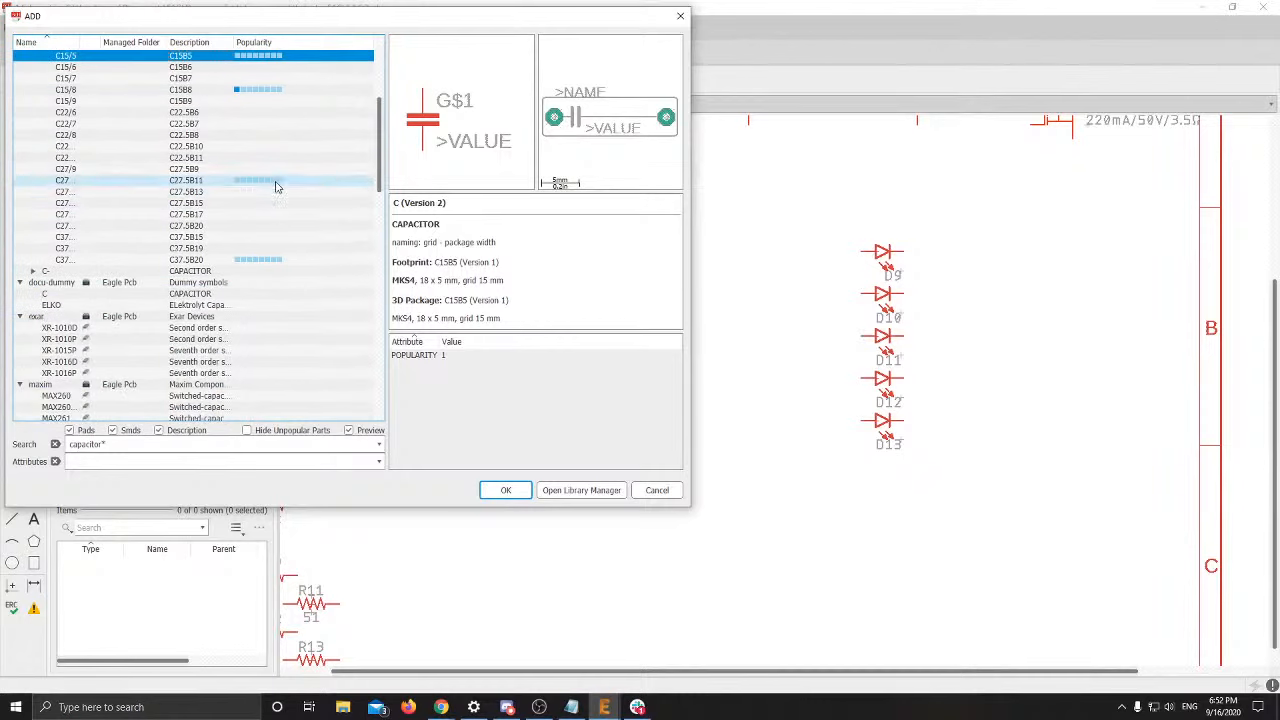
{"action": "scroll", "coordinate": [275, 202], "scroll_direction": "down", "scroll_amount": 9}
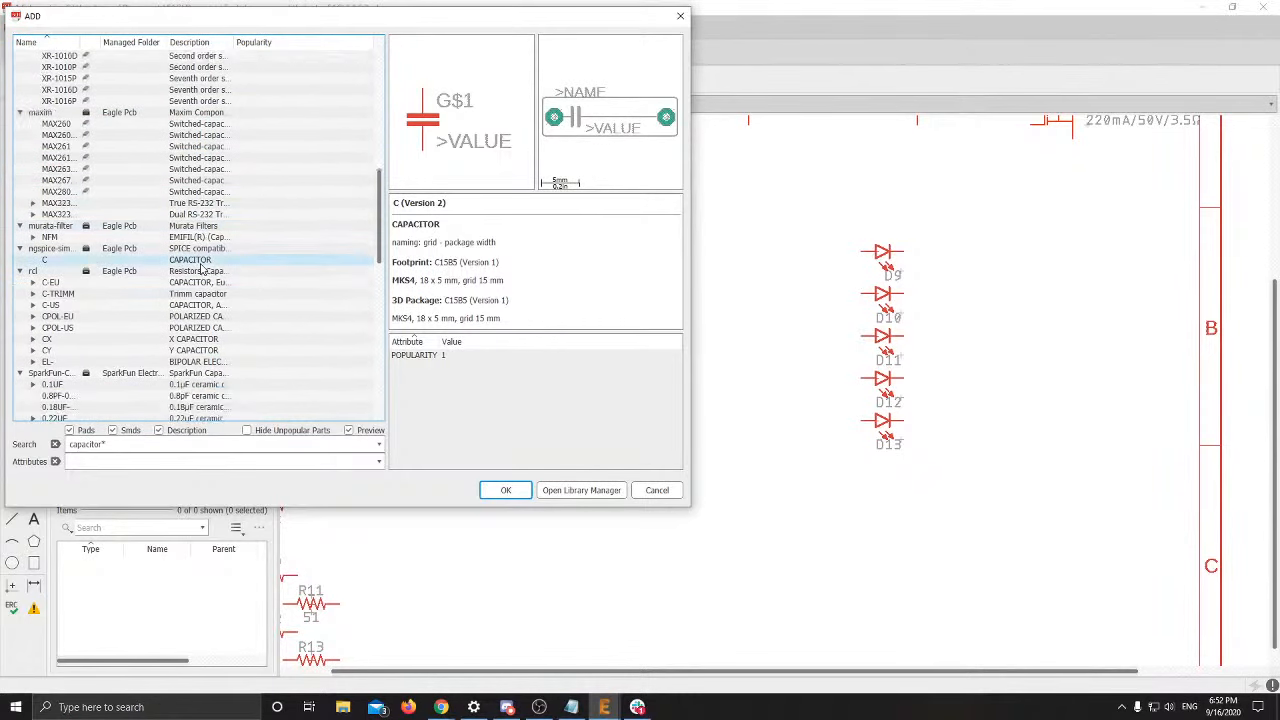
{"action": "scroll", "coordinate": [54, 257], "scroll_direction": "down", "scroll_amount": 3}
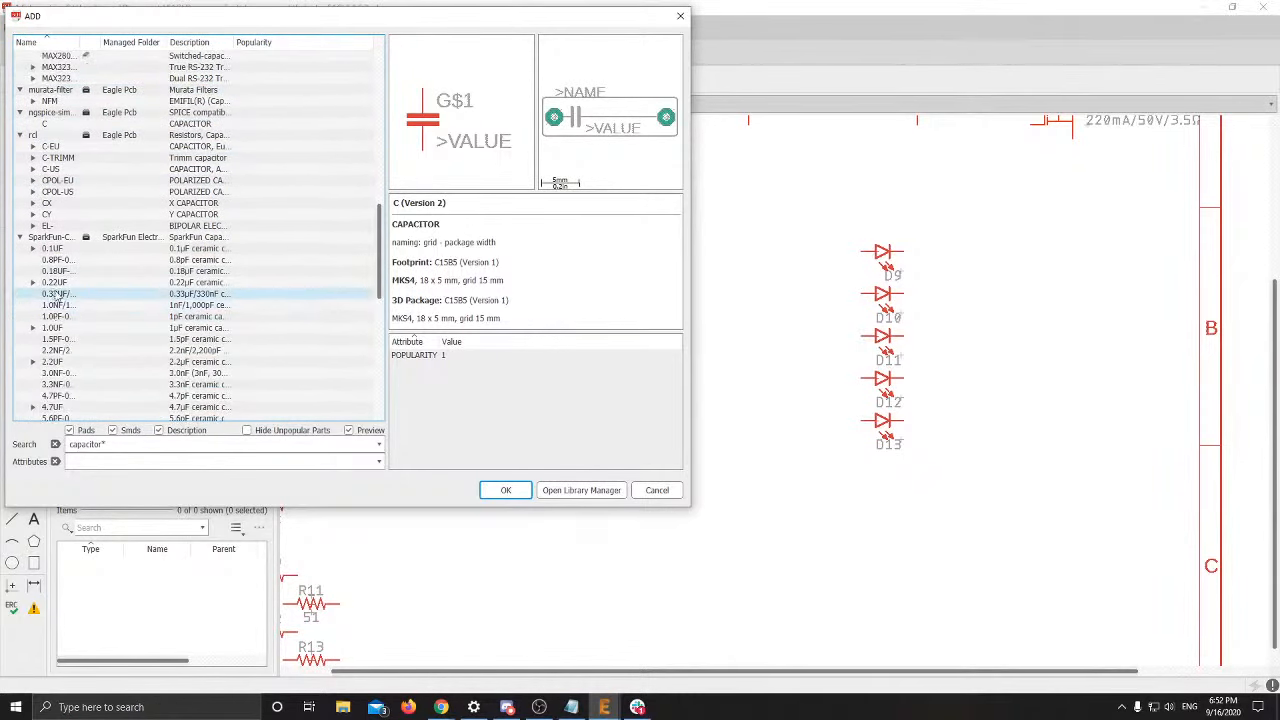
{"action": "key", "text": "alt+Tab"}
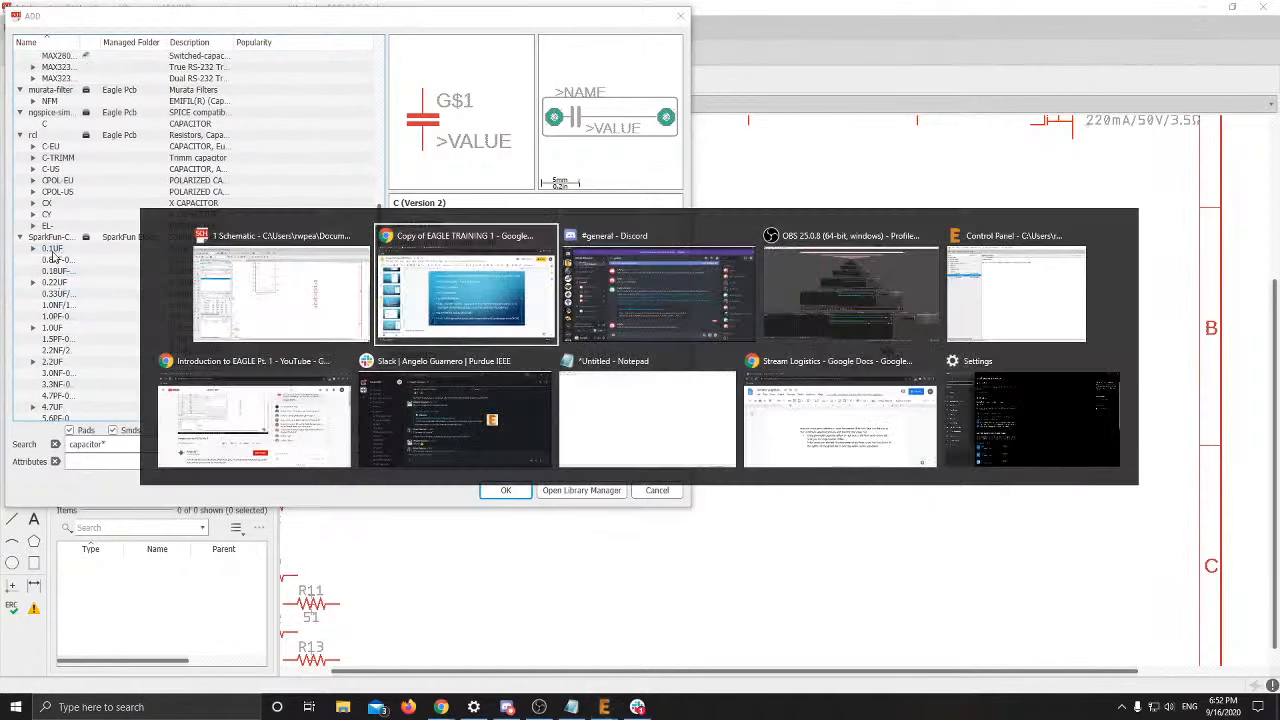
{"action": "key", "text": "alt+Tab"}
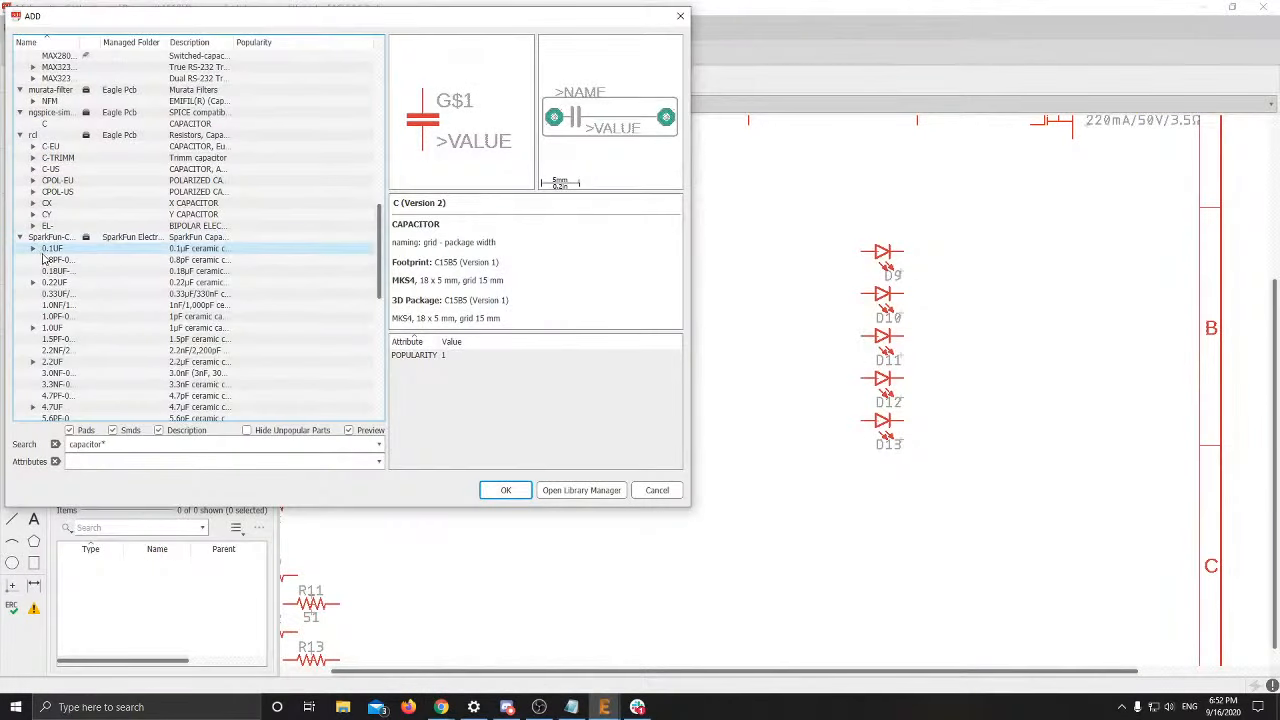
{"action": "left_click", "coordinate": [34, 250]}
{"action": "left_click", "coordinate": [65, 260]}
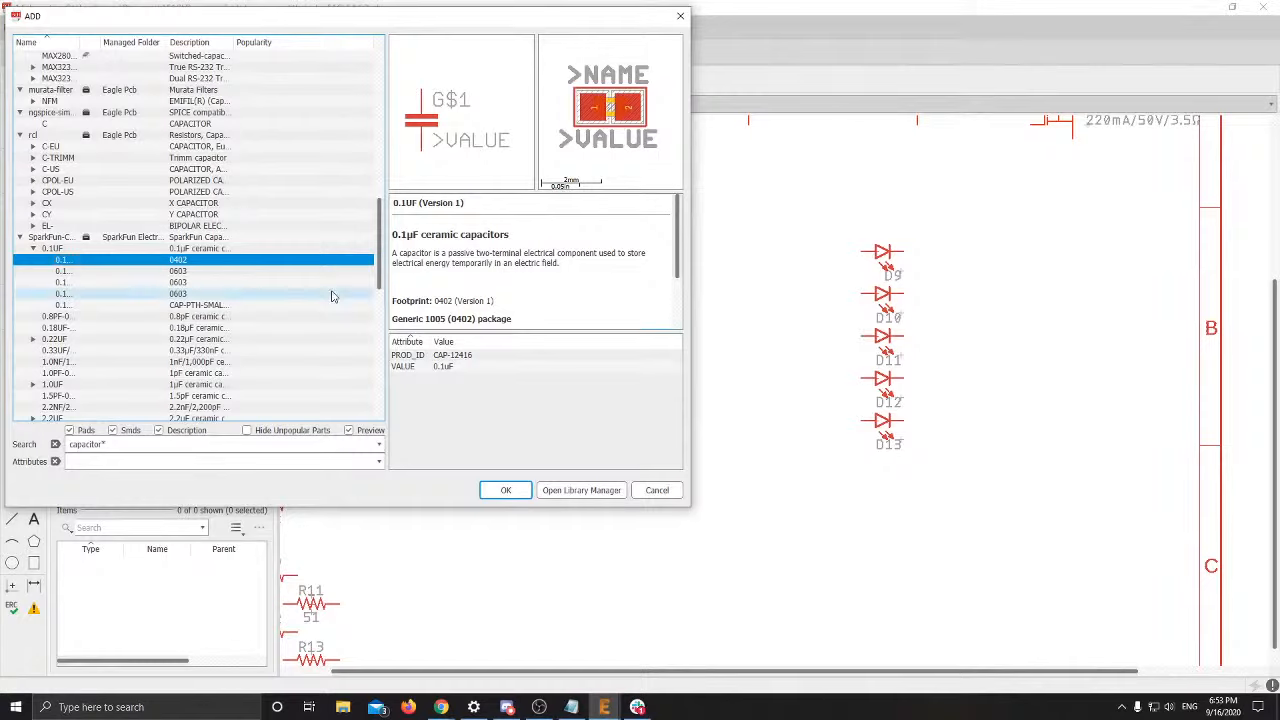
{"action": "left_click", "coordinate": [237, 274]}
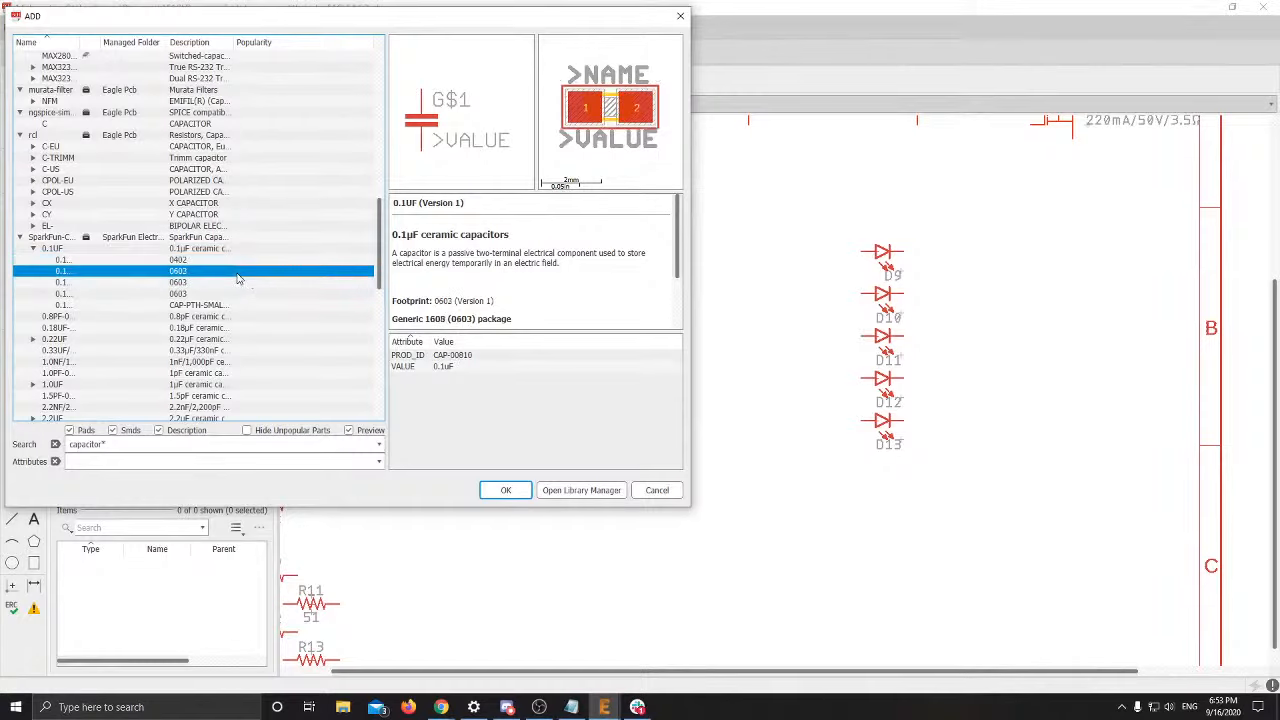
{"action": "left_click", "coordinate": [230, 283]}
{"action": "left_click", "coordinate": [226, 294]}
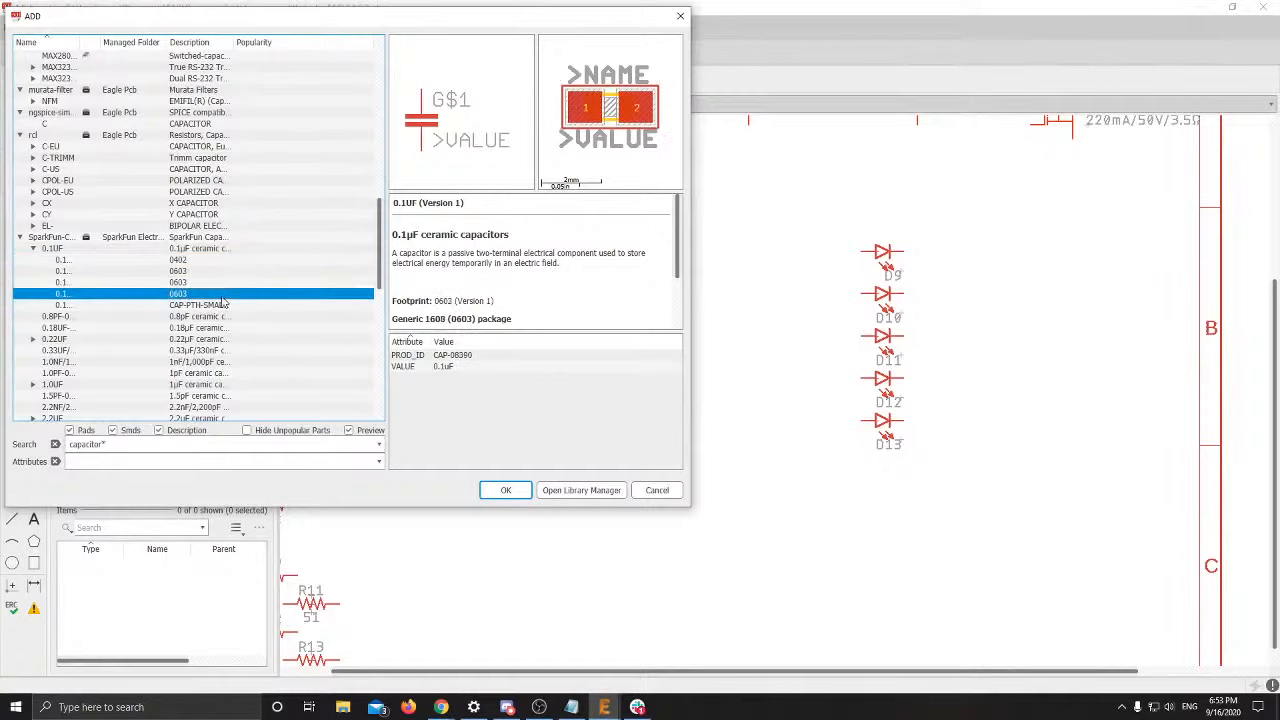
{"action": "left_click", "coordinate": [232, 273]}
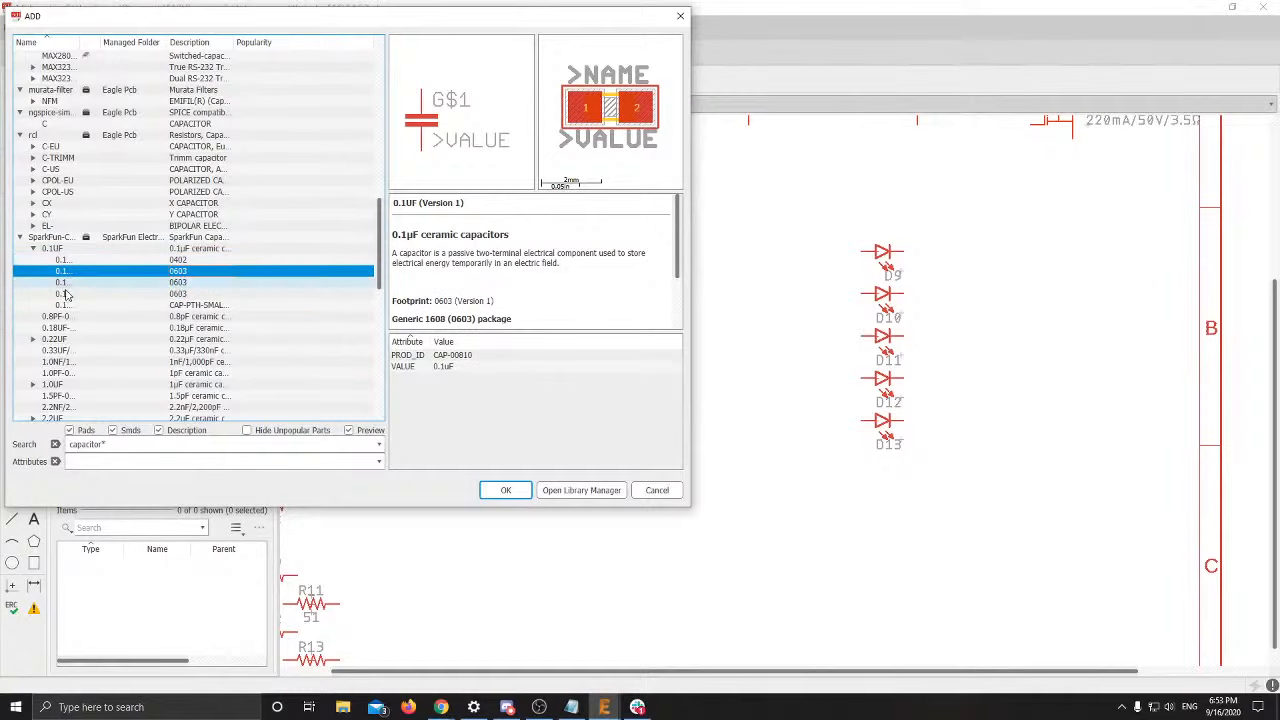
Place the 0.1uF 0603 capacitor above adder U1 and close the part picker
{"action": "left_click", "coordinate": [506, 490]}
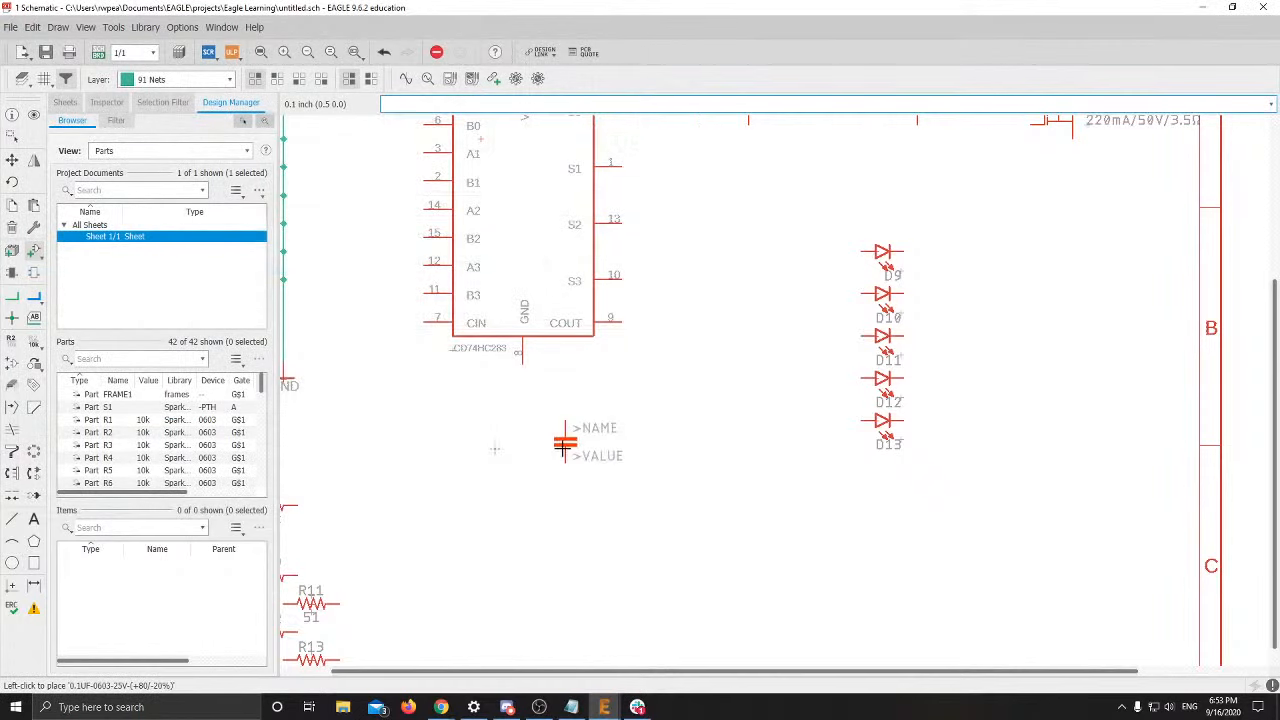
{"action": "scroll", "coordinate": [565, 447], "scroll_direction": "down", "scroll_amount": 3}
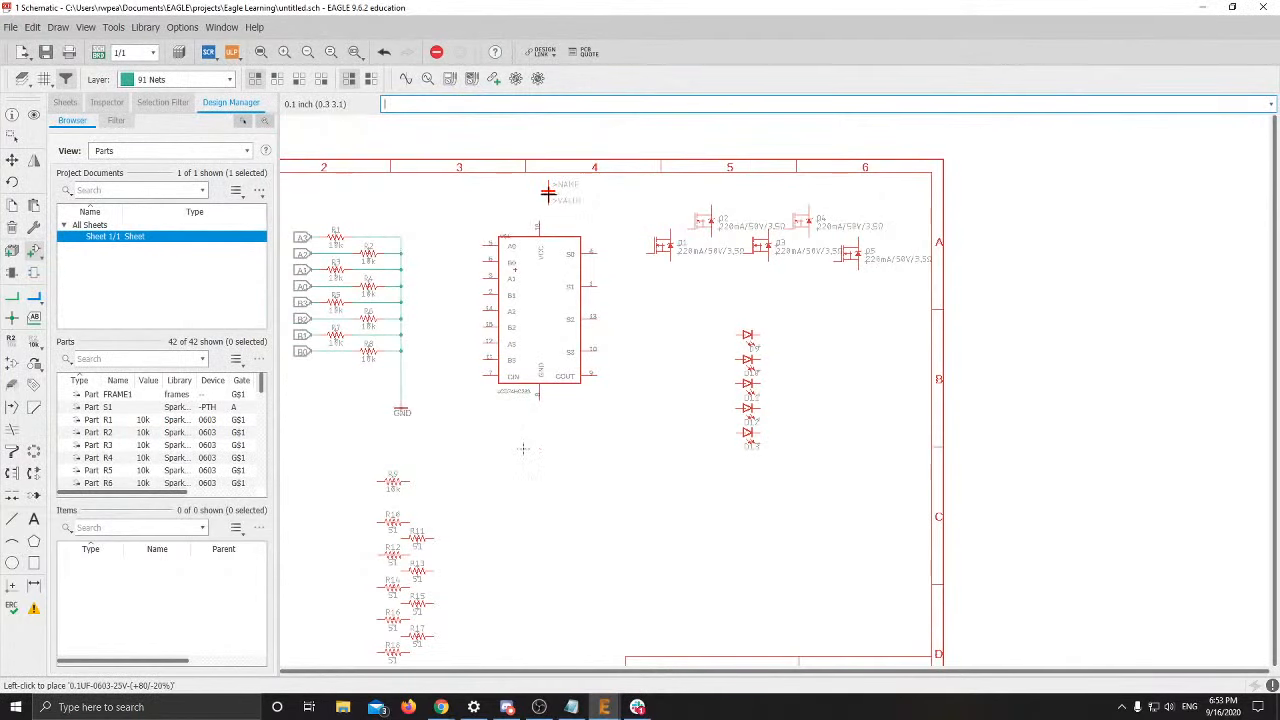
{"action": "key", "text": "Escape"}
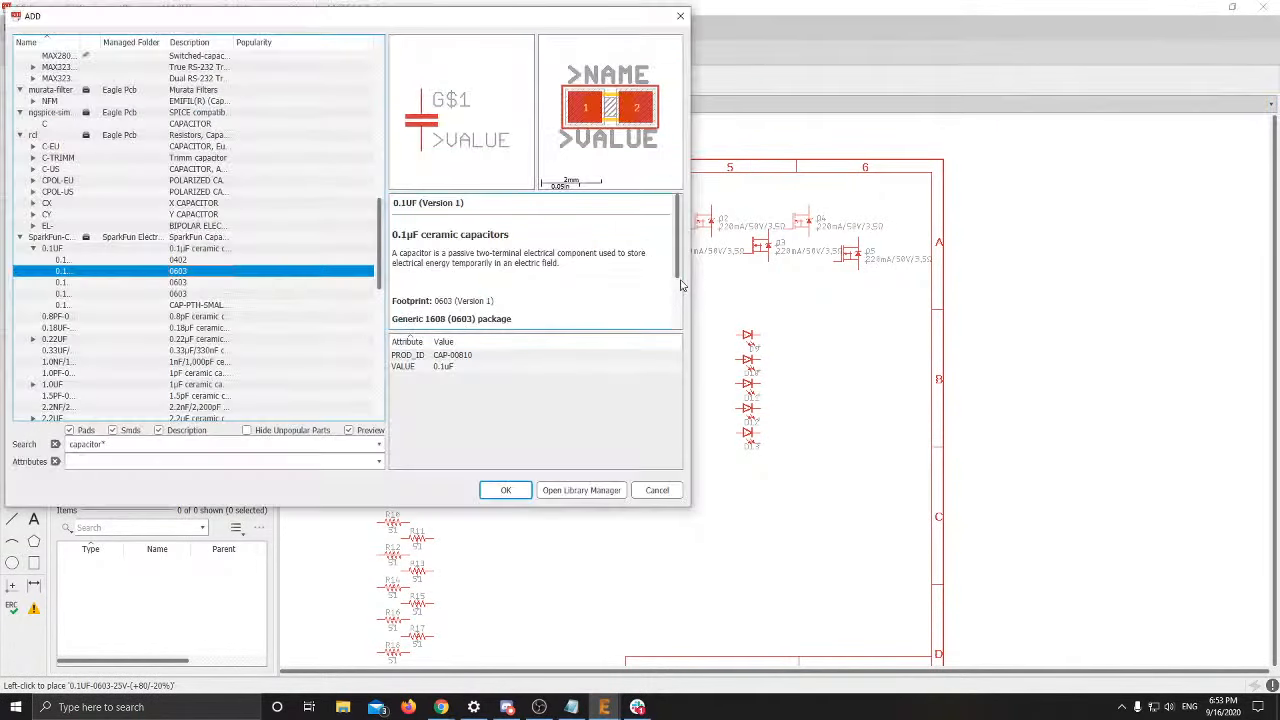
{"action": "key", "text": "Escape"}
{"action": "key", "text": "alt+Tab"}
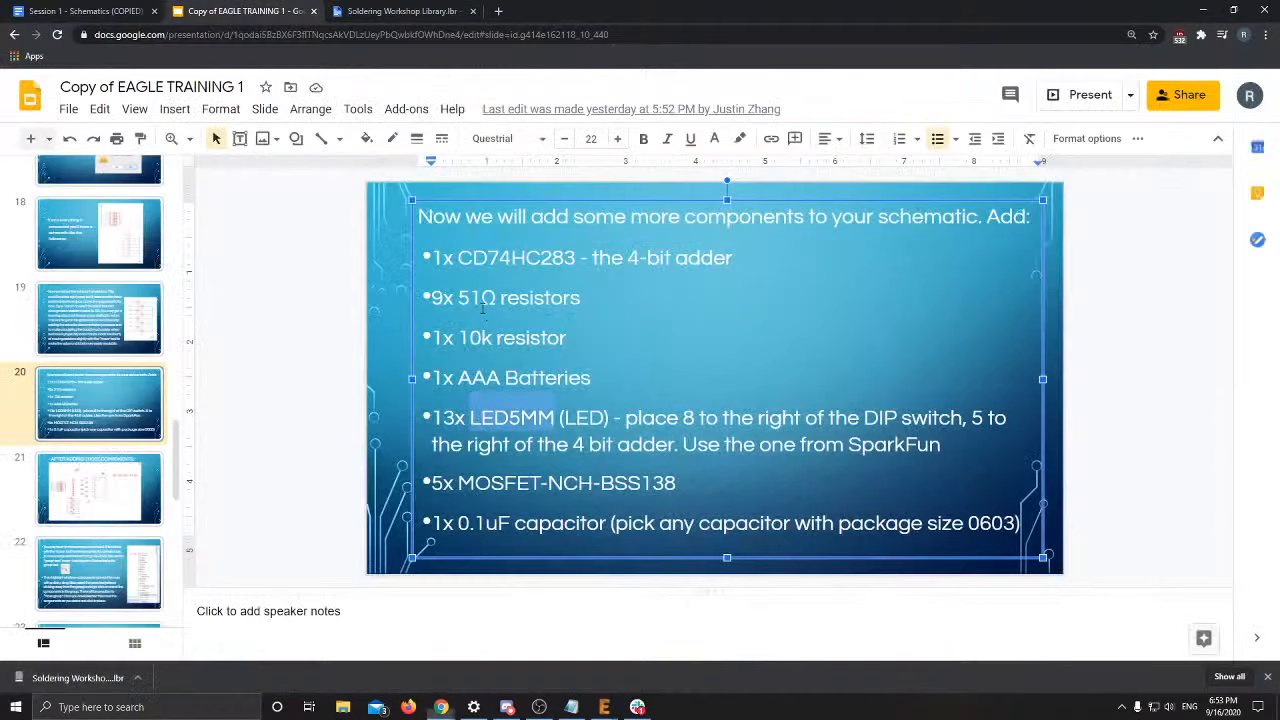
Go from slide 21's finished layout to slide 22 on moving components as a group
{"action": "left_click", "coordinate": [703, 443]}
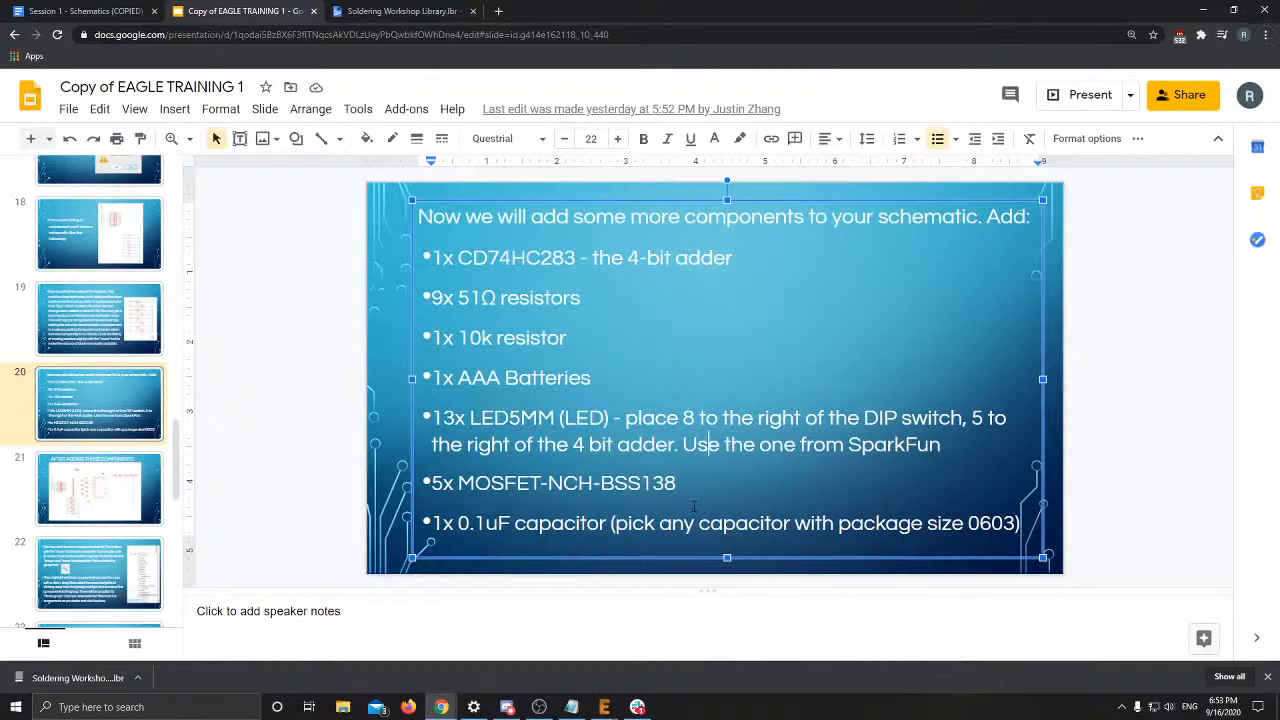
{"action": "left_click", "coordinate": [100, 508]}
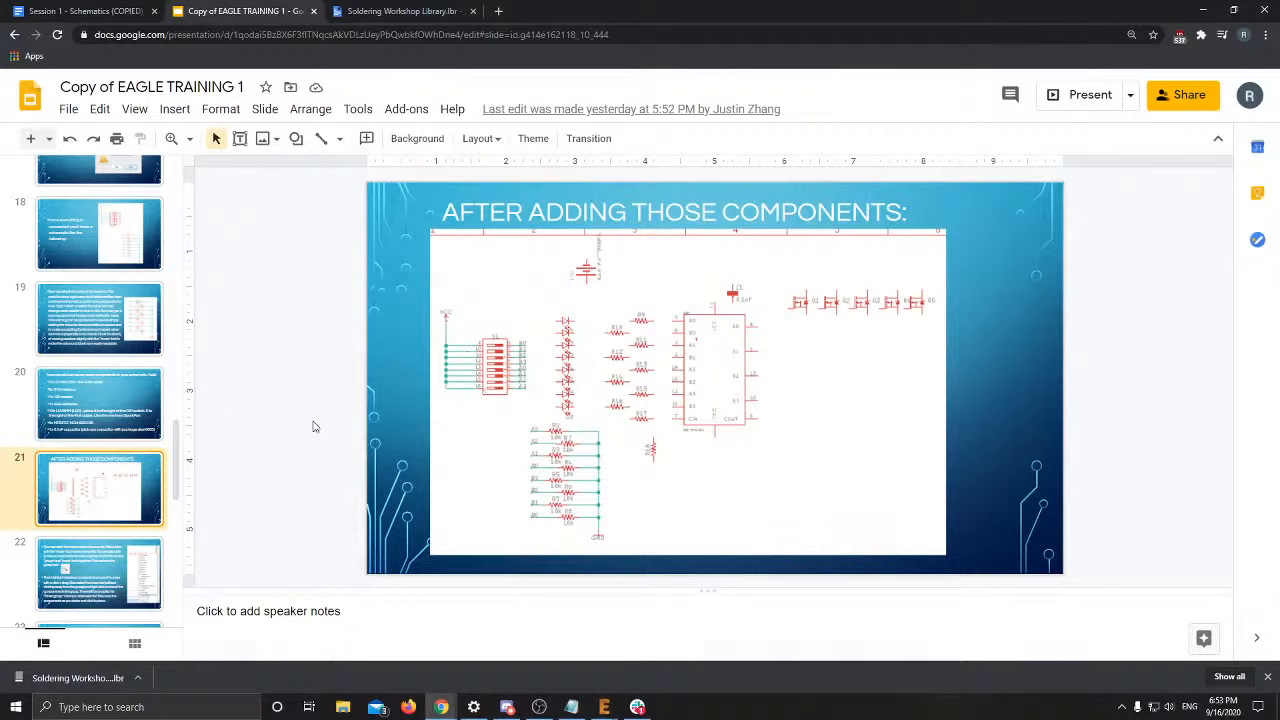
{"action": "scroll", "coordinate": [120, 510], "scroll_direction": "down", "scroll_amount": 1}
{"action": "left_click", "coordinate": [116, 500]}
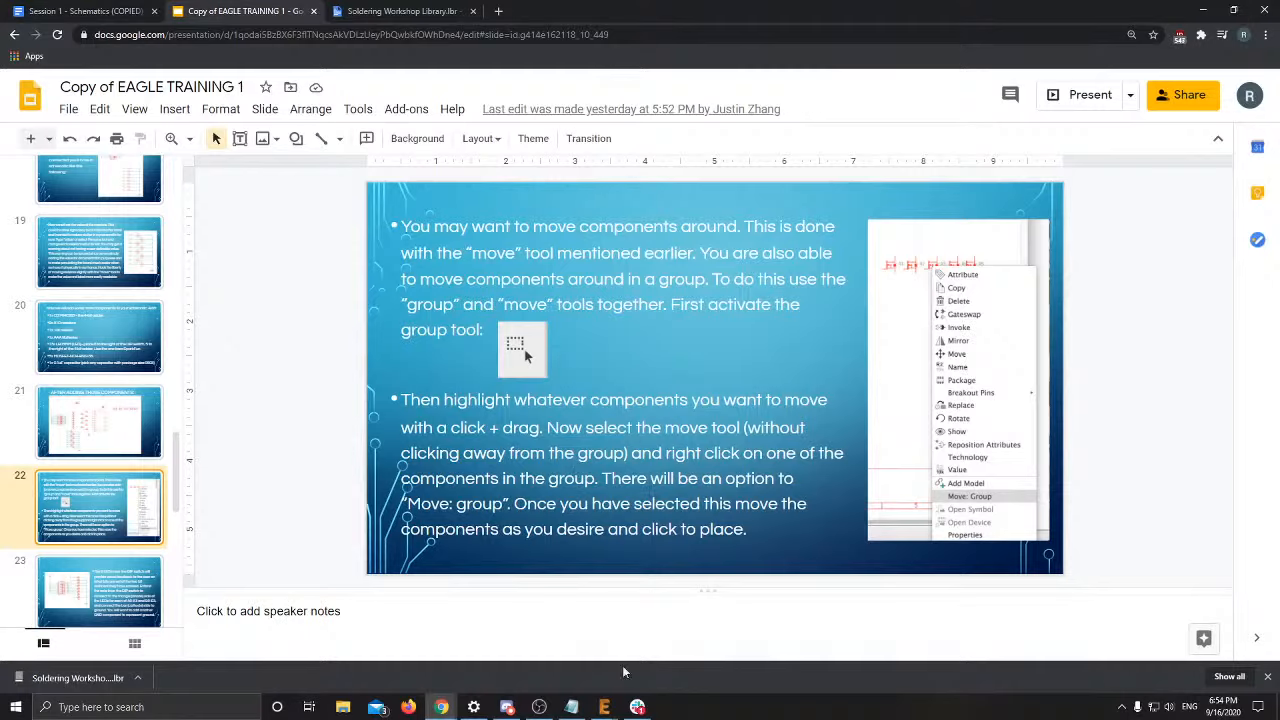
Box-select the MOSFETs into a group and move Q3 back into line with the row
{"action": "mouse_move", "coordinate": [612, 704]}
{"action": "left_click", "coordinate": [690, 638]}
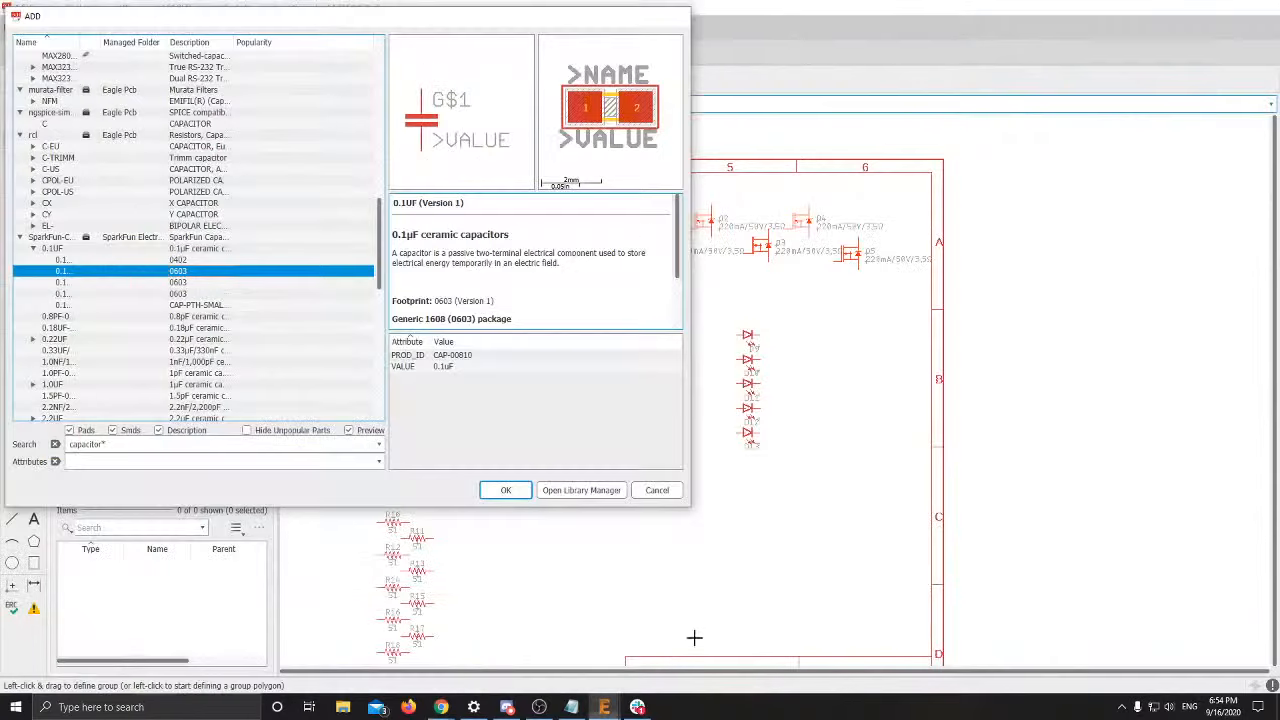
{"action": "middle_click_drag", "start_coordinate": [813, 367], "coordinate": [720, 426]}
{"action": "scroll", "coordinate": [720, 426], "scroll_direction": "up", "scroll_amount": 1}
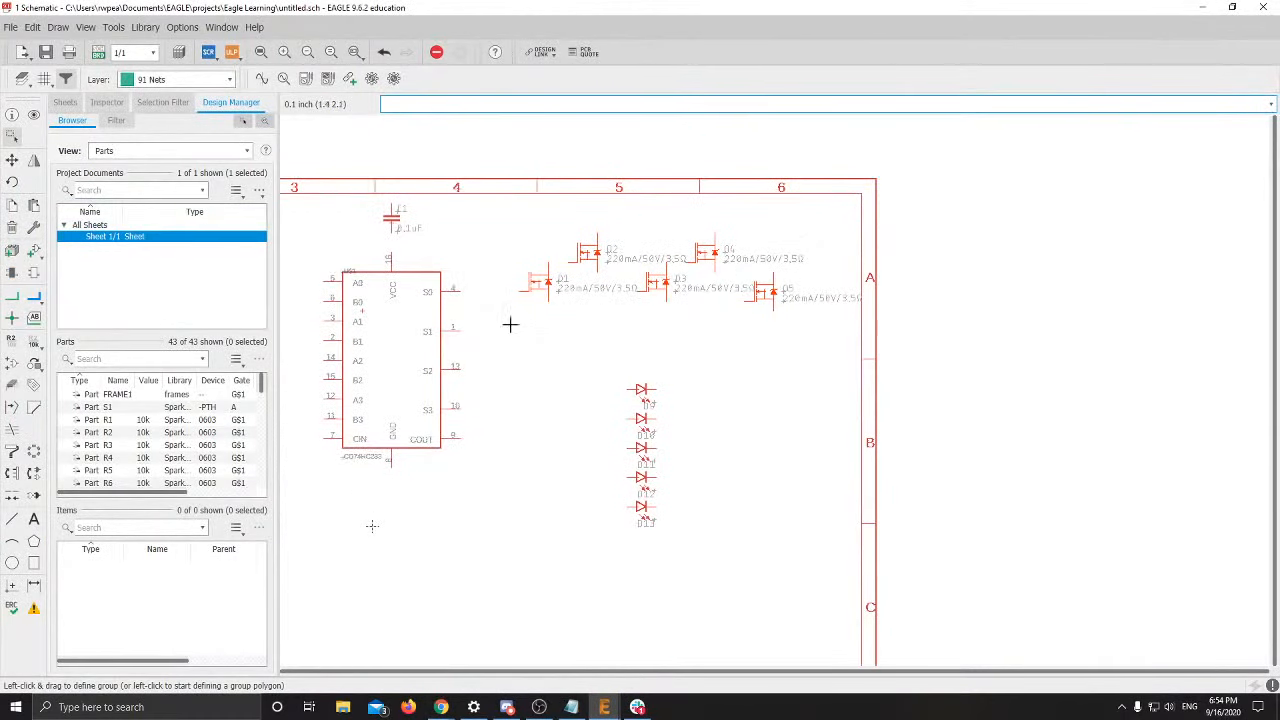
{"action": "left_click", "coordinate": [13, 140]}
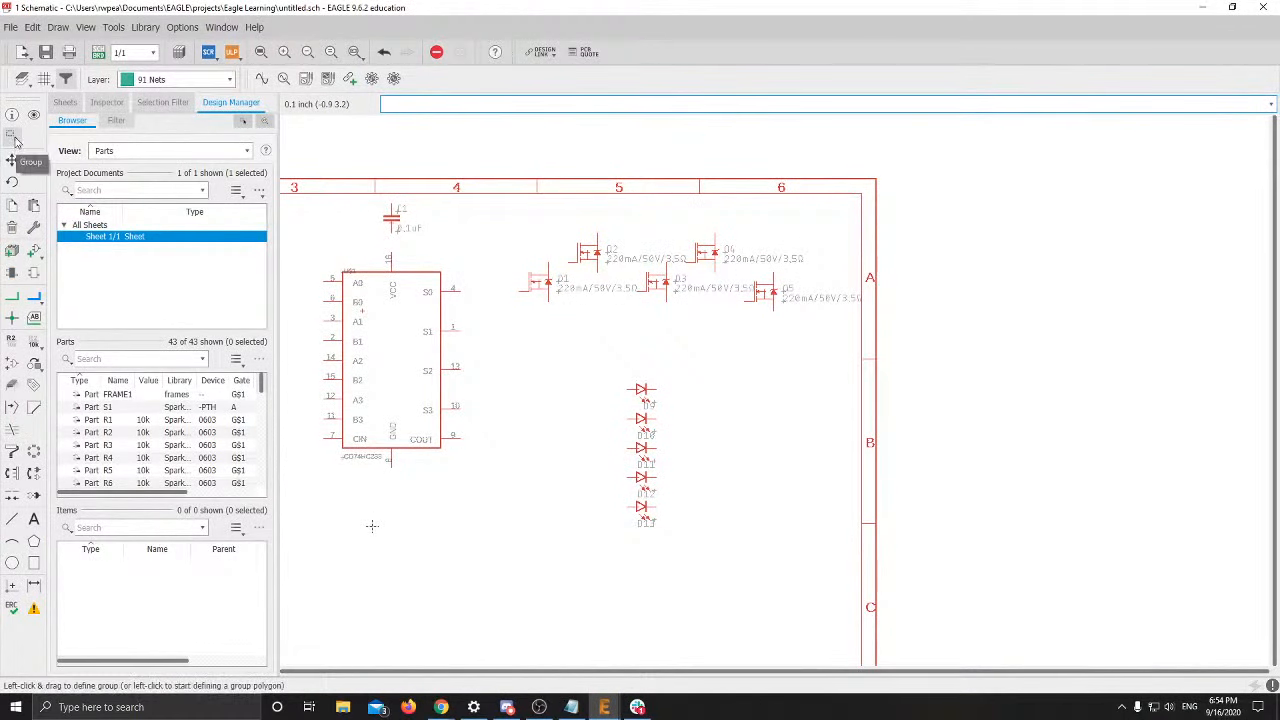
{"action": "left_click_drag", "start_coordinate": [628, 278], "coordinate": [883, 351]}
{"action": "scroll", "coordinate": [711, 300], "scroll_direction": "up", "scroll_amount": 3}
{"action": "scroll", "coordinate": [712, 298], "scroll_direction": "down", "scroll_amount": 3}
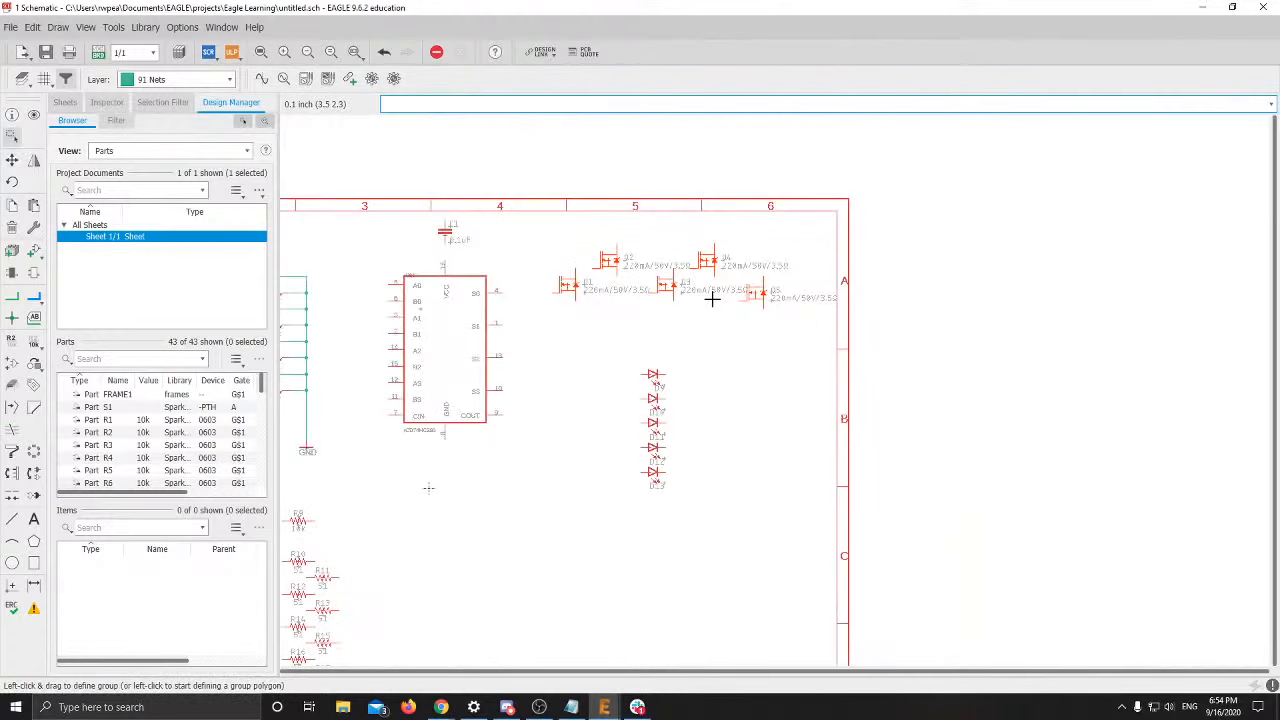
{"action": "scroll", "coordinate": [615, 286], "scroll_direction": "up", "scroll_amount": 5}
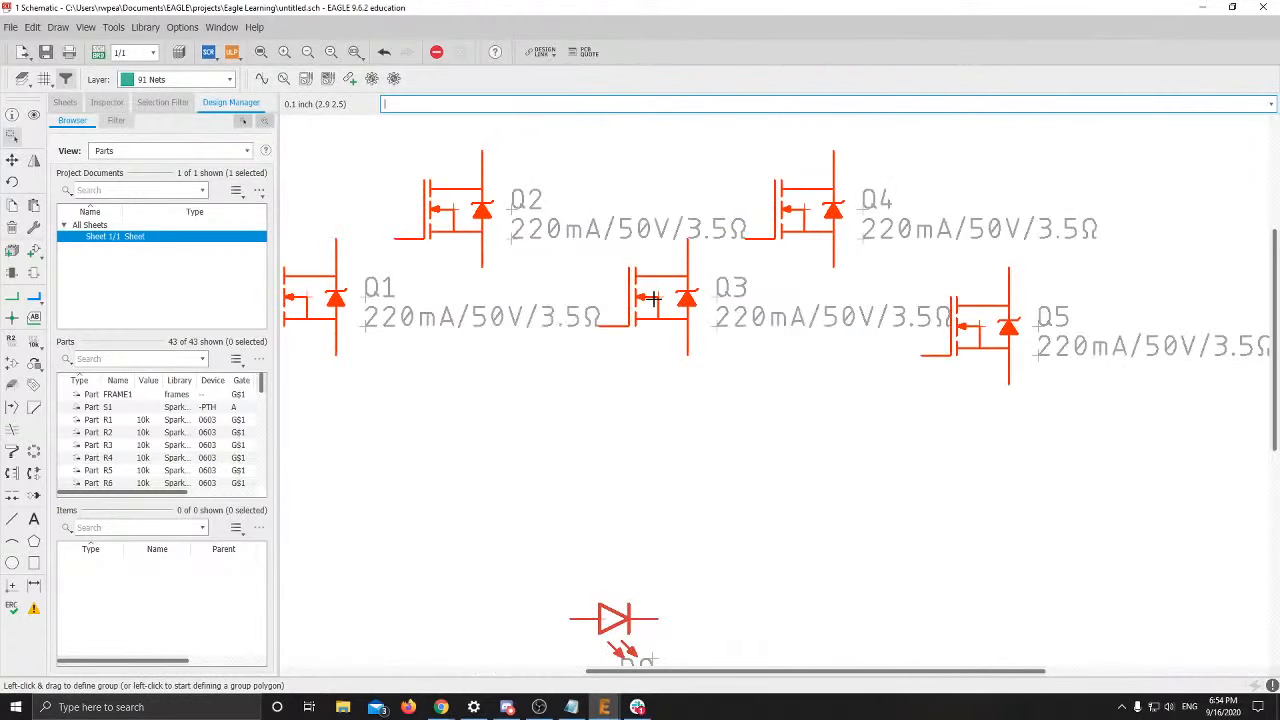
{"action": "right_click", "coordinate": [655, 305]}
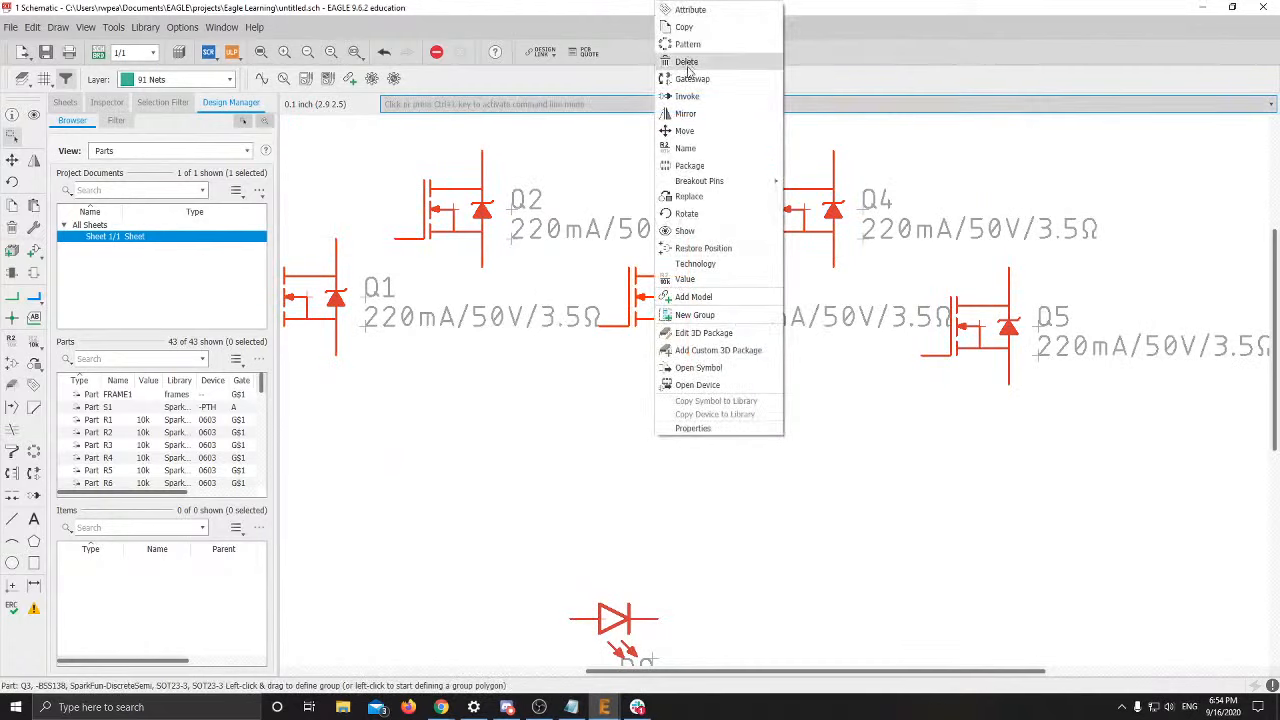
{"action": "left_click", "coordinate": [684, 130]}
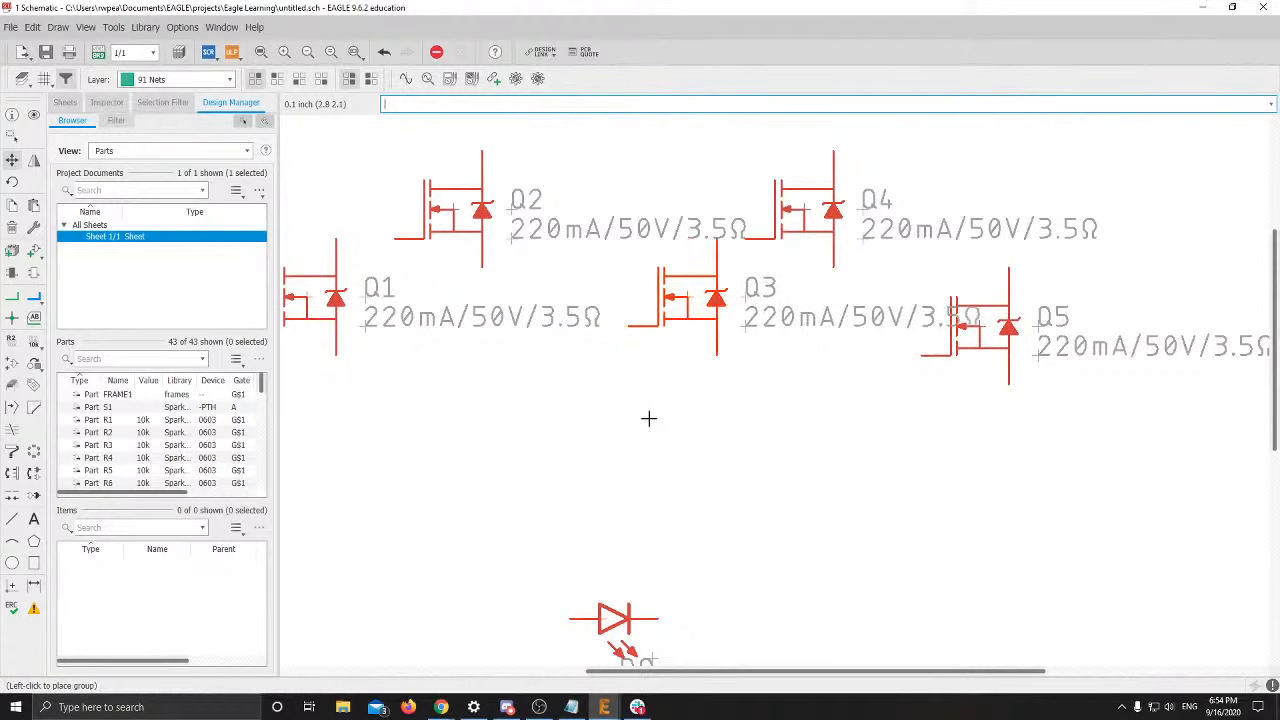
Regroup Q1–Q5 and relocate them together as one block using Move: Group
{"action": "scroll", "coordinate": [459, 343], "scroll_direction": "down", "scroll_amount": 4}
{"action": "left_click", "coordinate": [12, 137]}
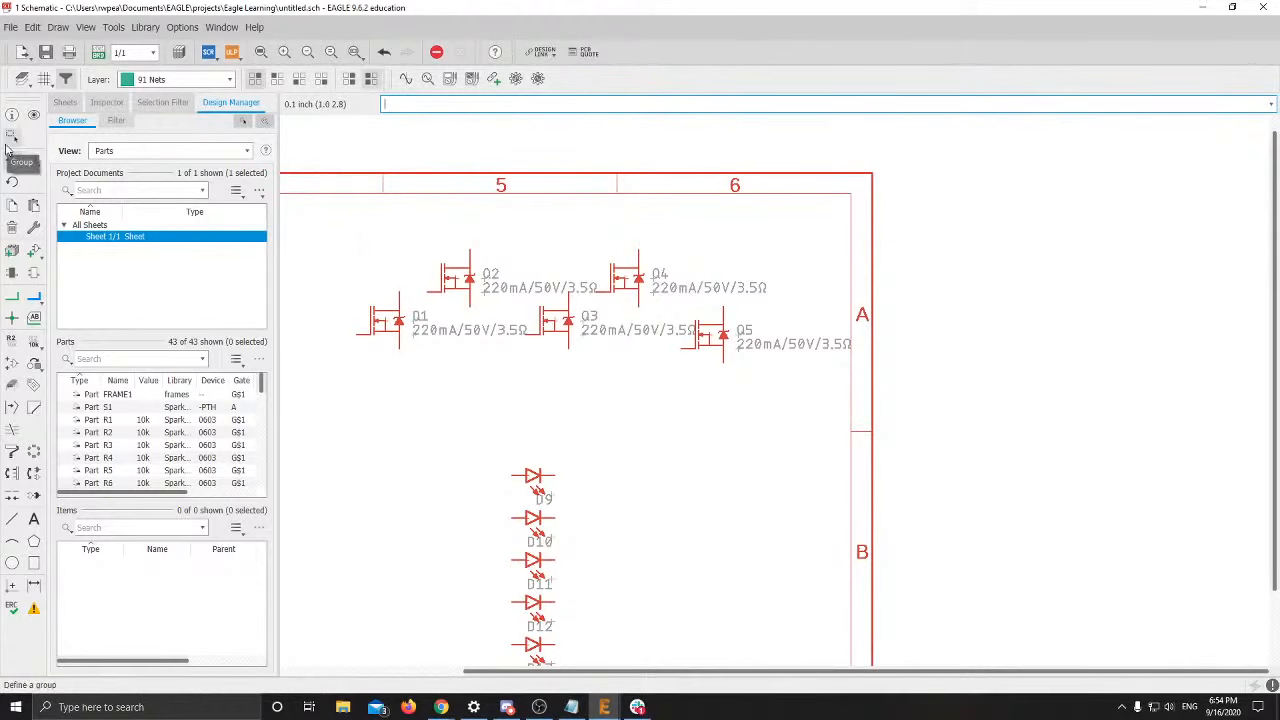
{"action": "left_click_drag", "start_coordinate": [317, 220], "coordinate": [926, 436]}
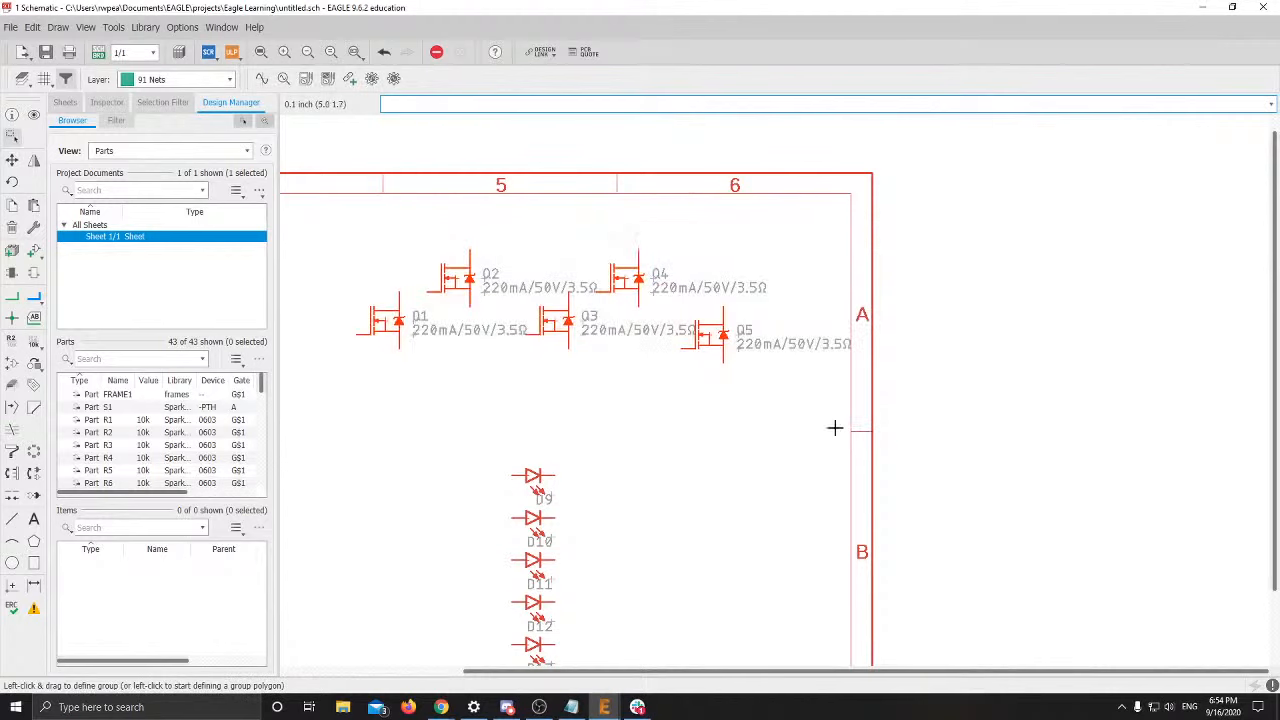
{"action": "right_click", "coordinate": [558, 322]}
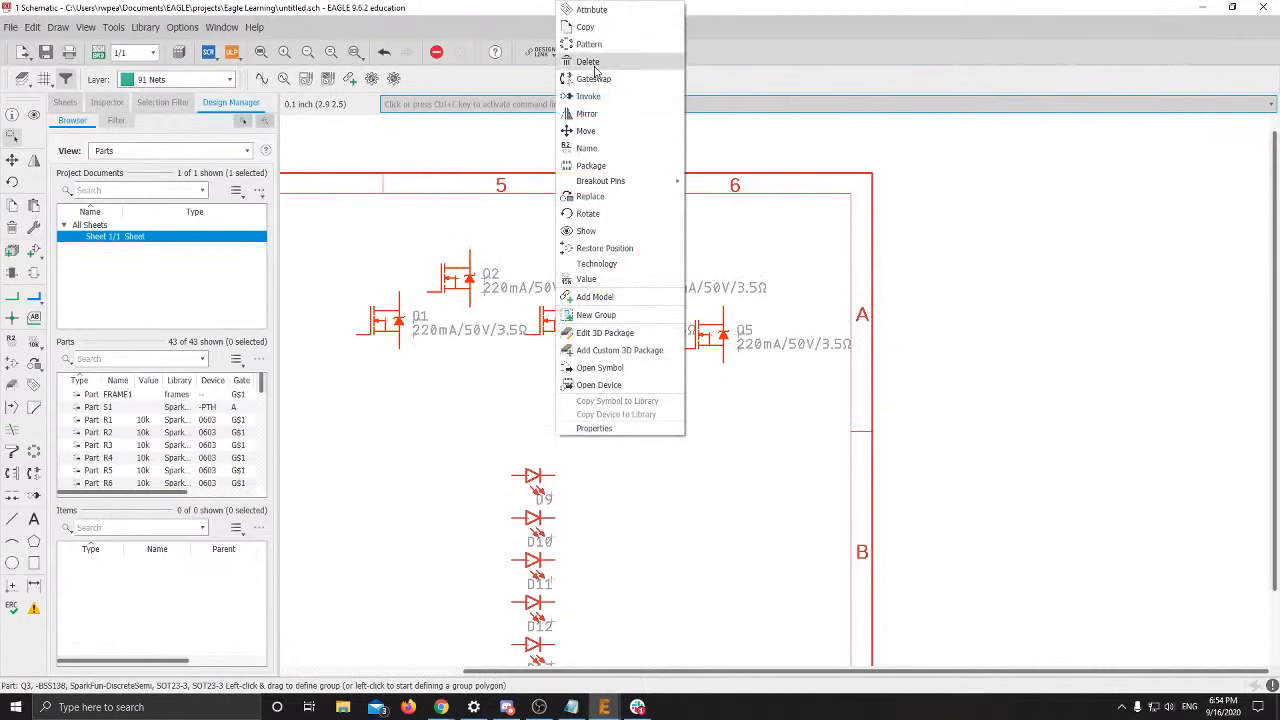
{"action": "left_click", "coordinate": [590, 131]}
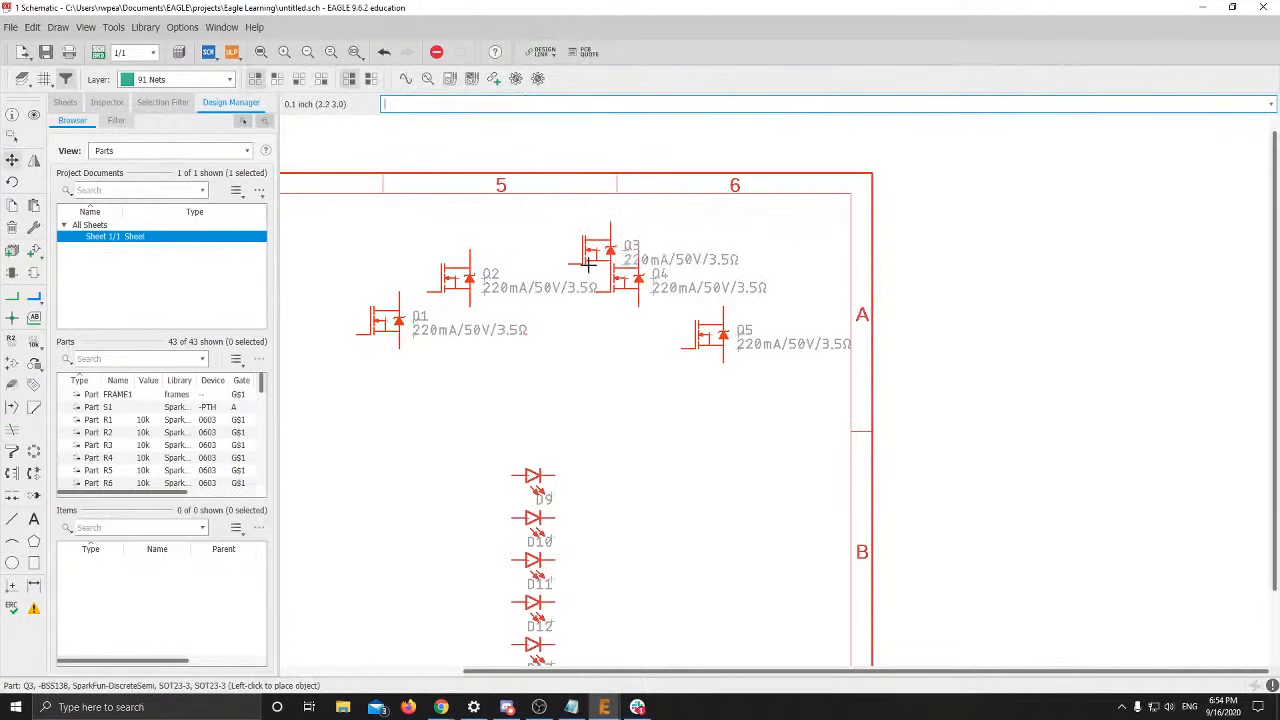
{"action": "right_click", "coordinate": [562, 337]}
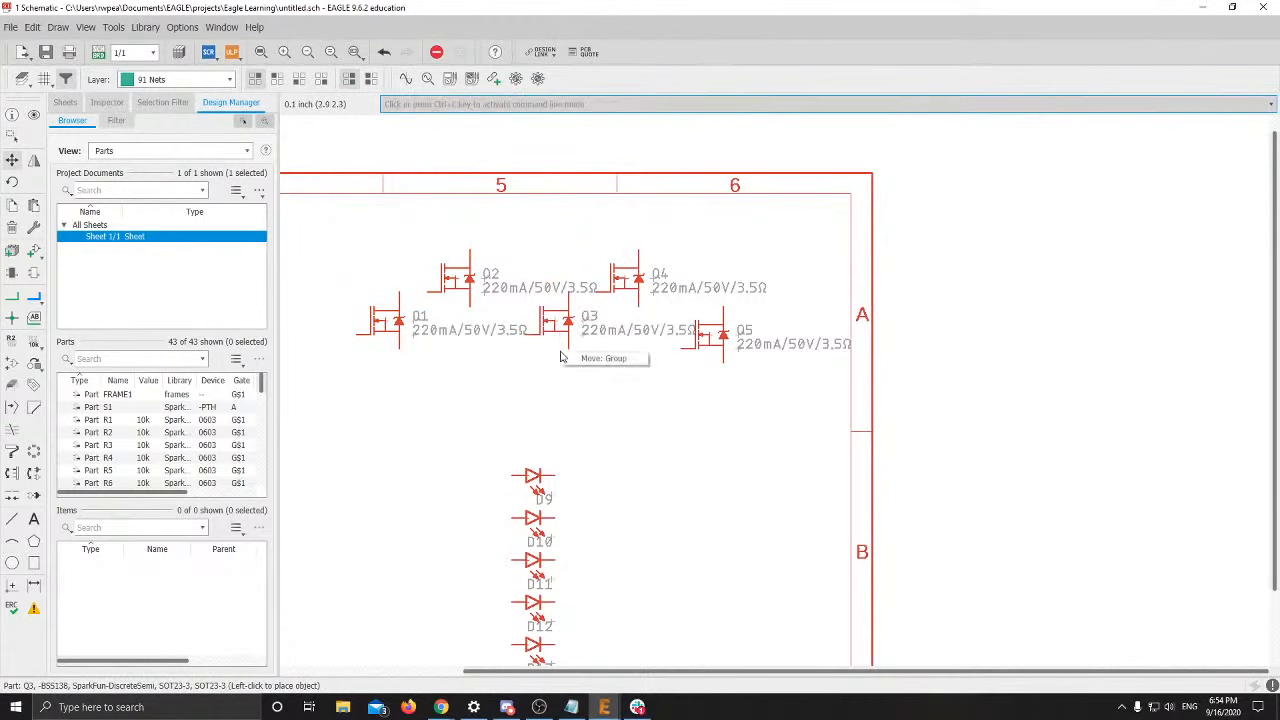
{"action": "left_click", "coordinate": [595, 358]}
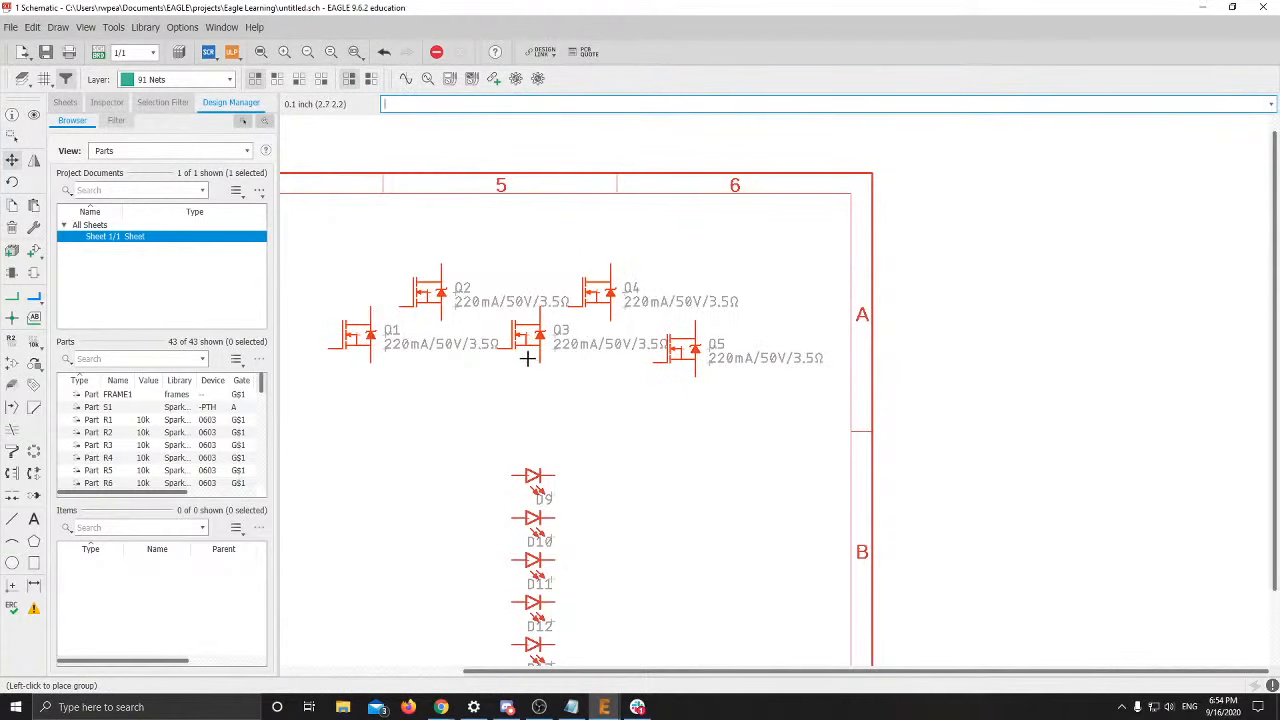
{"action": "middle_click_drag", "start_coordinate": [527, 357], "coordinate": [760, 368]}
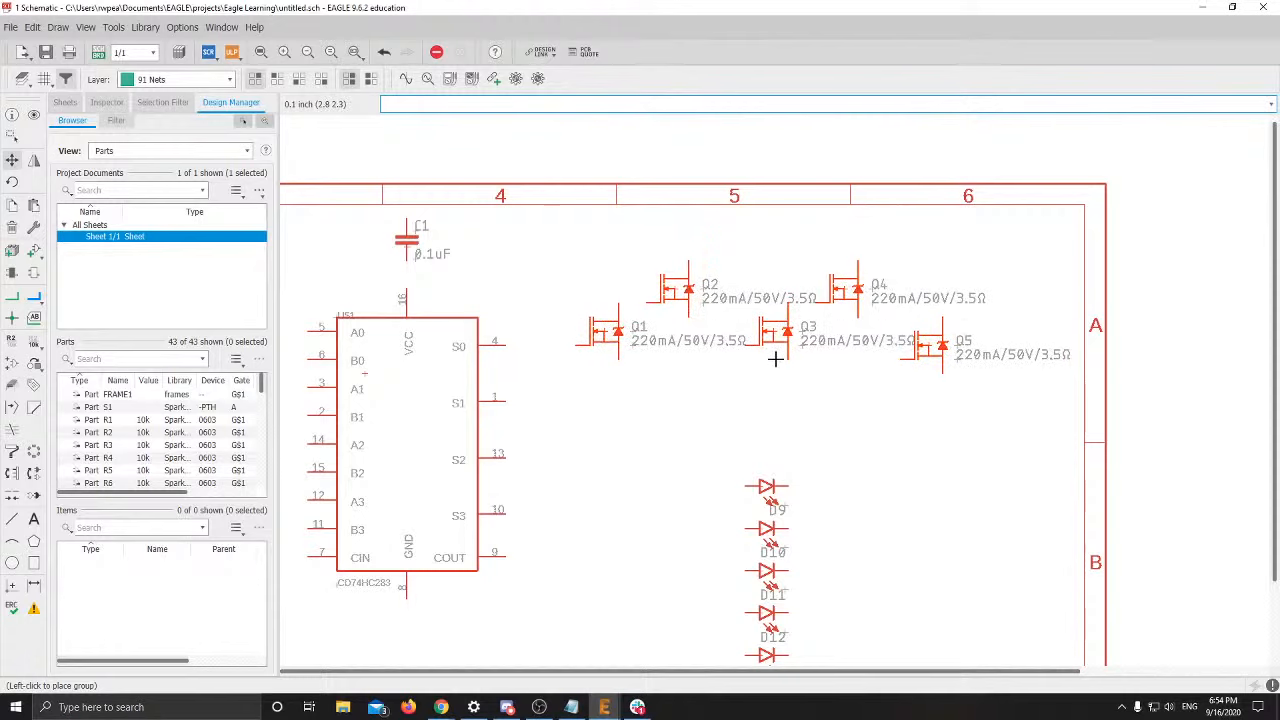
{"action": "left_click", "coordinate": [775, 369]}
View slide 23 full screen on wiring eight LEDs to A0–A3, B0–B3 and ground
{"action": "key", "text": "alt+Tab"}
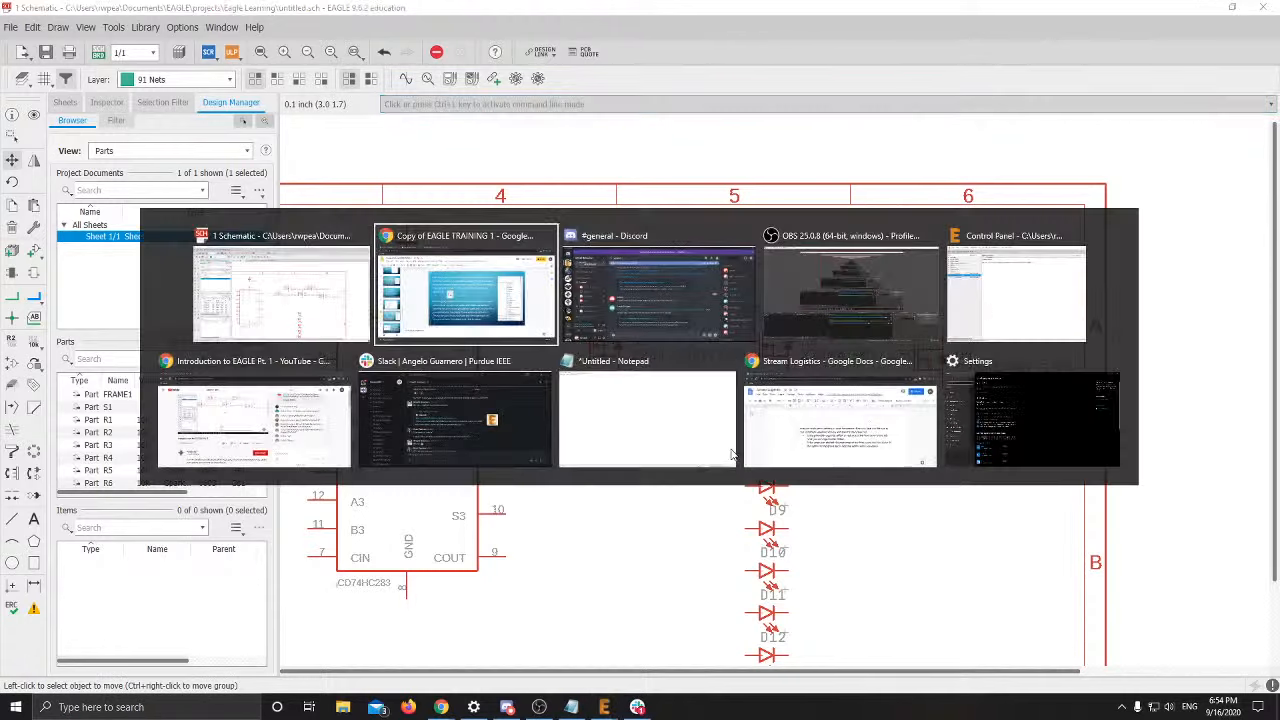
{"action": "scroll", "coordinate": [116, 476], "scroll_direction": "down", "scroll_amount": 2}
{"action": "left_click", "coordinate": [116, 476]}
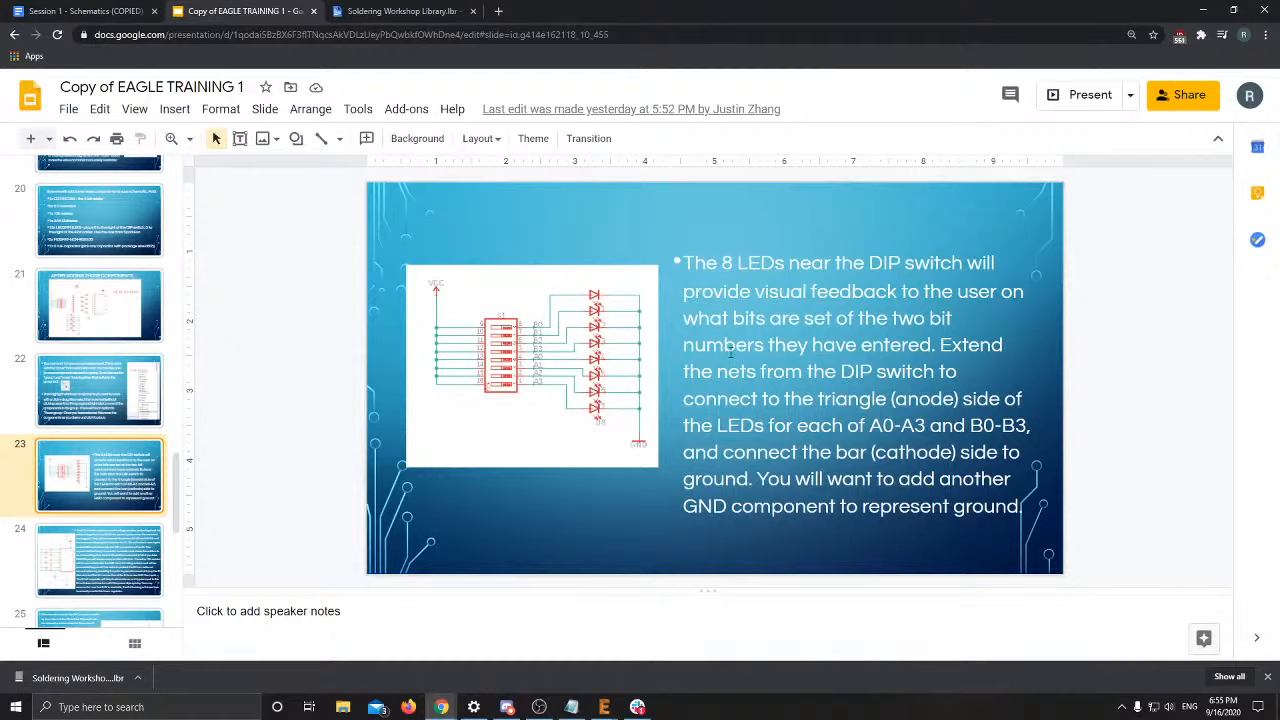
{"action": "left_click", "coordinate": [1075, 95]}
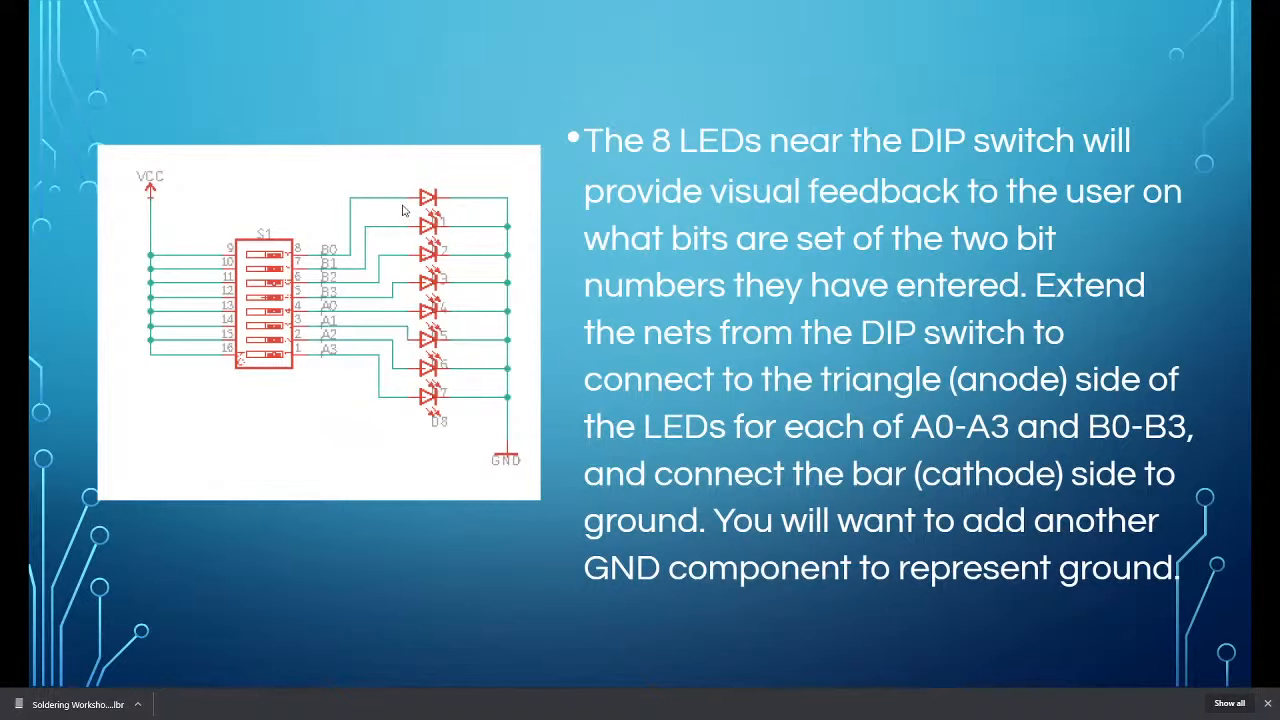
{"action": "key", "text": "Escape"}
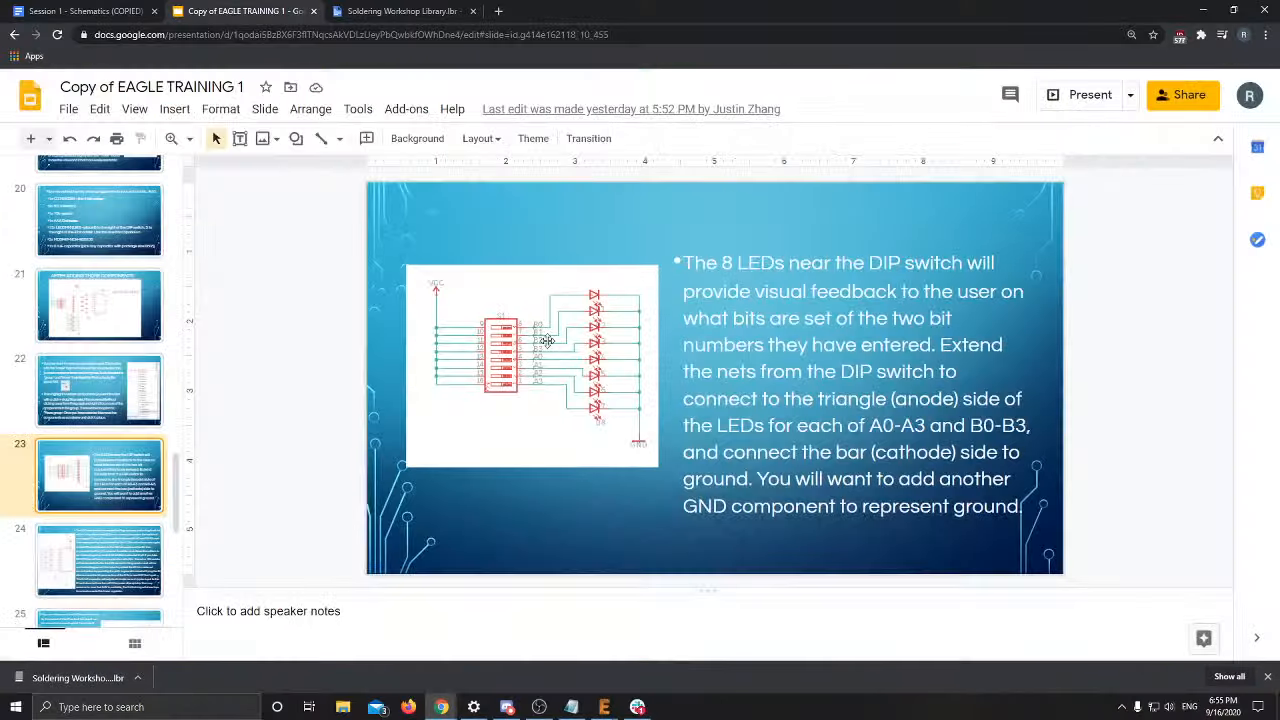
Return to the EAGLE schematic and pan toward switch S1 and the LEDs
{"action": "key", "text": "alt+Tab"}
{"action": "left_click", "coordinate": [498, 296]}
{"action": "middle_click_drag", "start_coordinate": [436, 384], "coordinate": [896, 291]}
{"action": "middle_click_drag", "start_coordinate": [634, 398], "coordinate": [900, 288]}
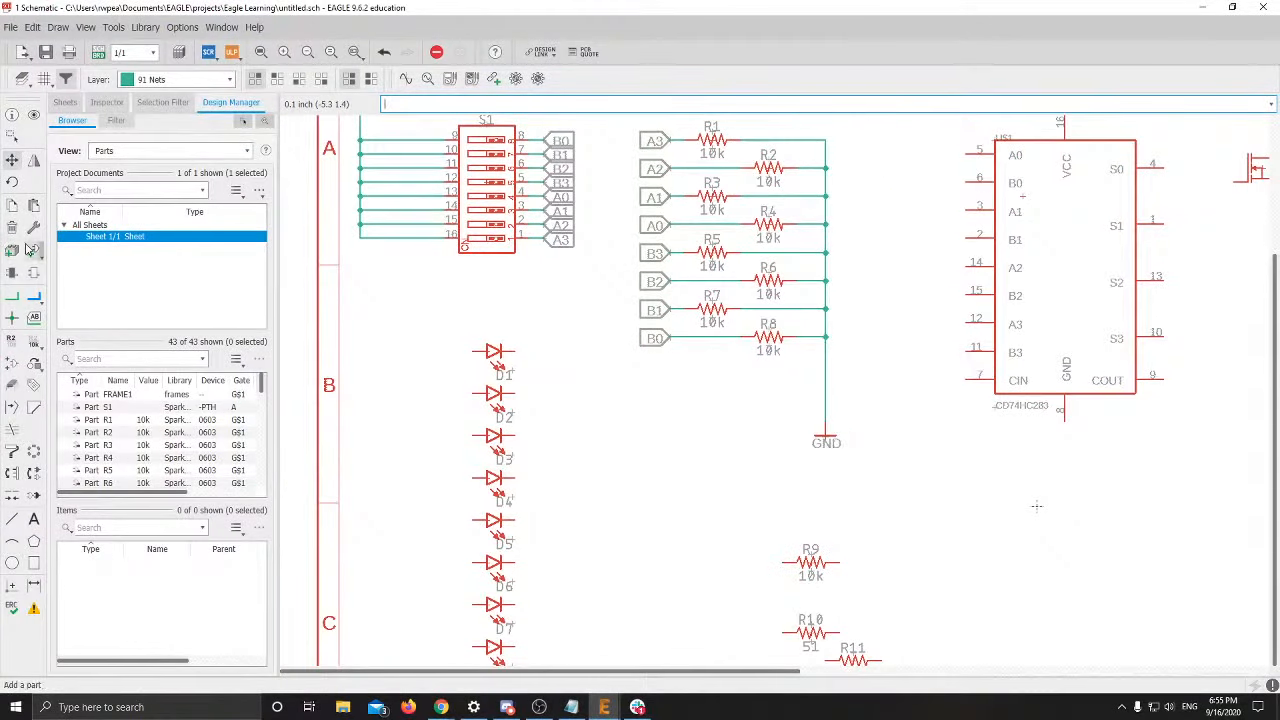
{"action": "left_click", "coordinate": [12, 296]}
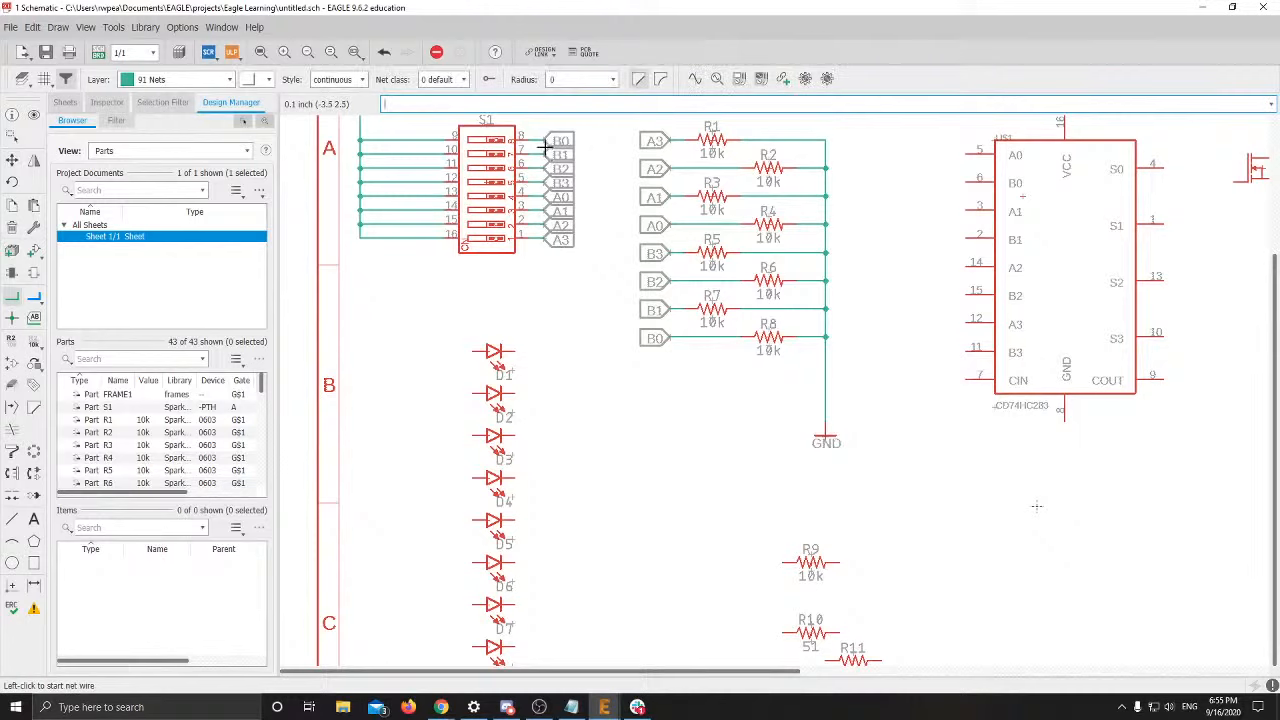
{"action": "left_click", "coordinate": [543, 141]}
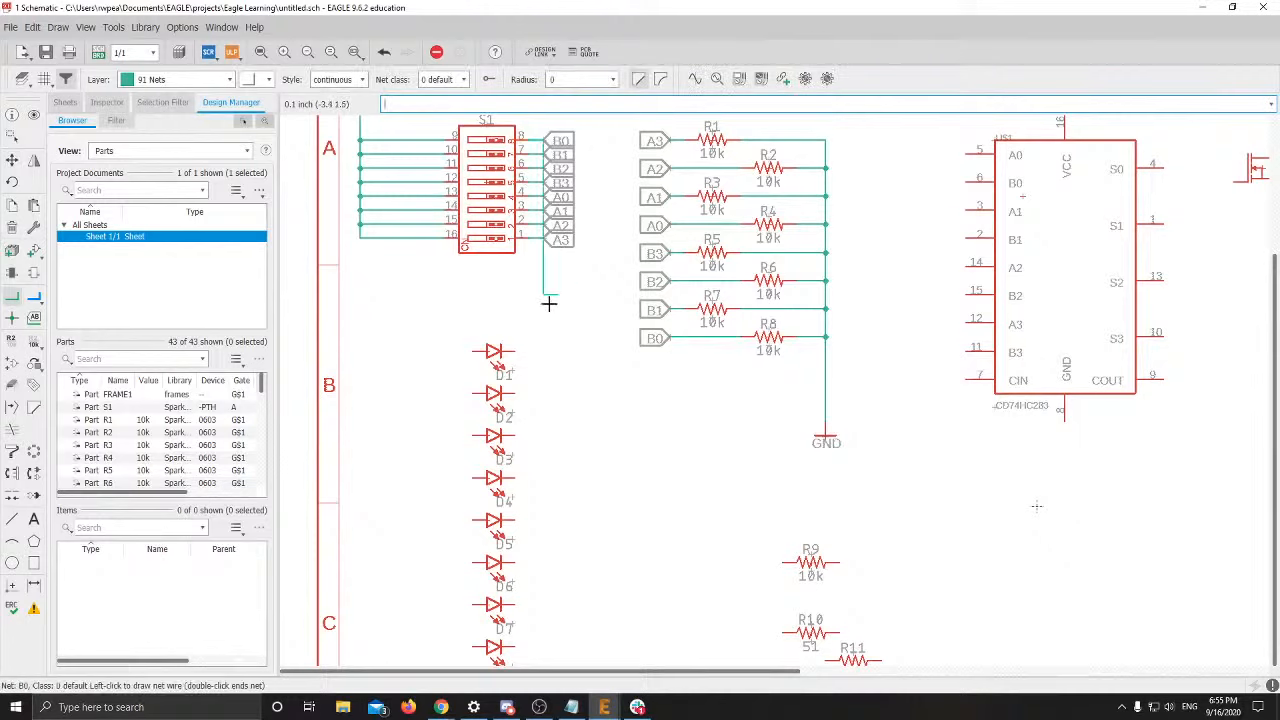
{"action": "right_click", "coordinate": [473, 351]}
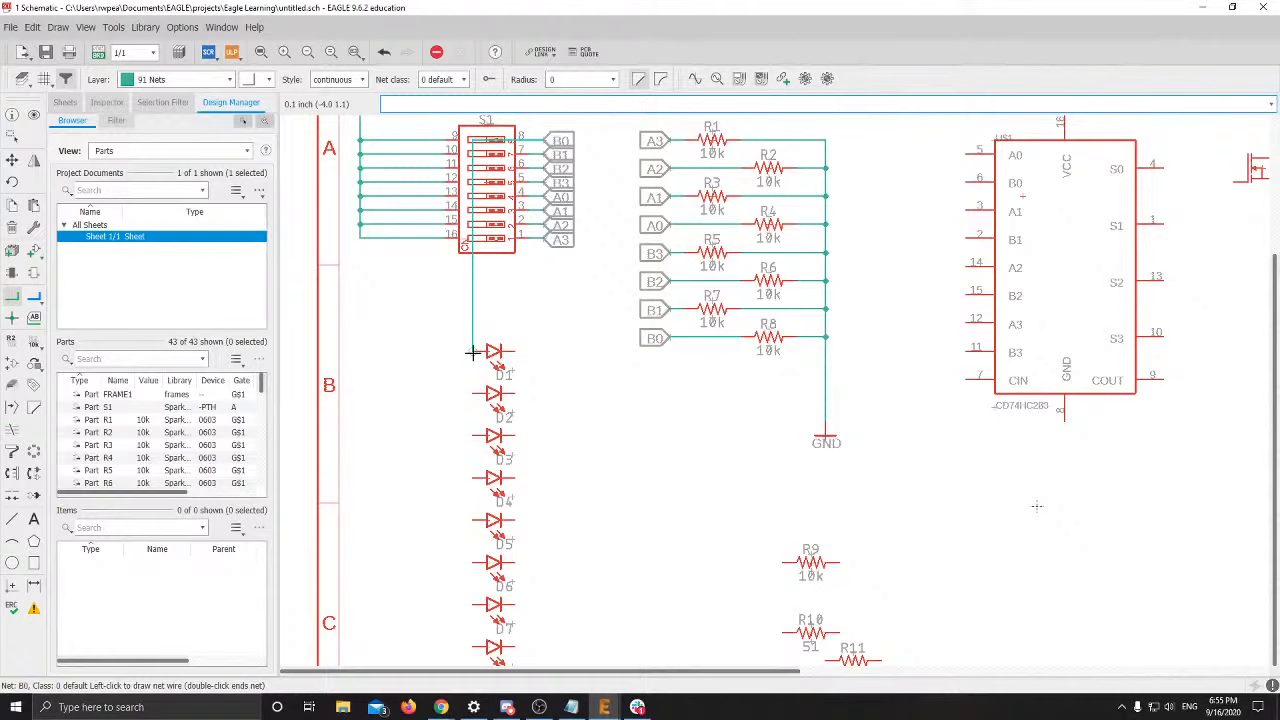
{"action": "right_click", "coordinate": [473, 351]}
{"action": "key", "text": "Escape"}
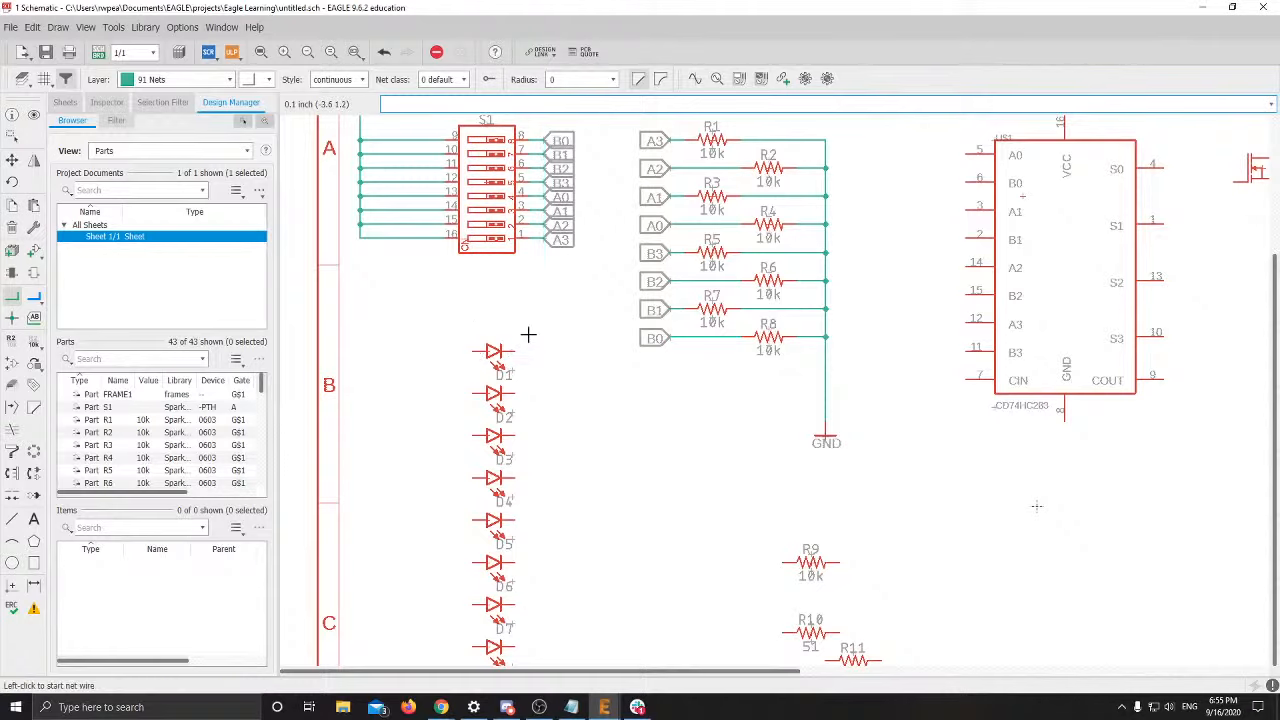
{"action": "scroll", "coordinate": [512, 337], "scroll_direction": "up", "scroll_amount": 2}
{"action": "scroll", "coordinate": [513, 337], "scroll_direction": "down", "scroll_amount": 2}
{"action": "scroll", "coordinate": [512, 337], "scroll_direction": "down", "scroll_amount": 1}
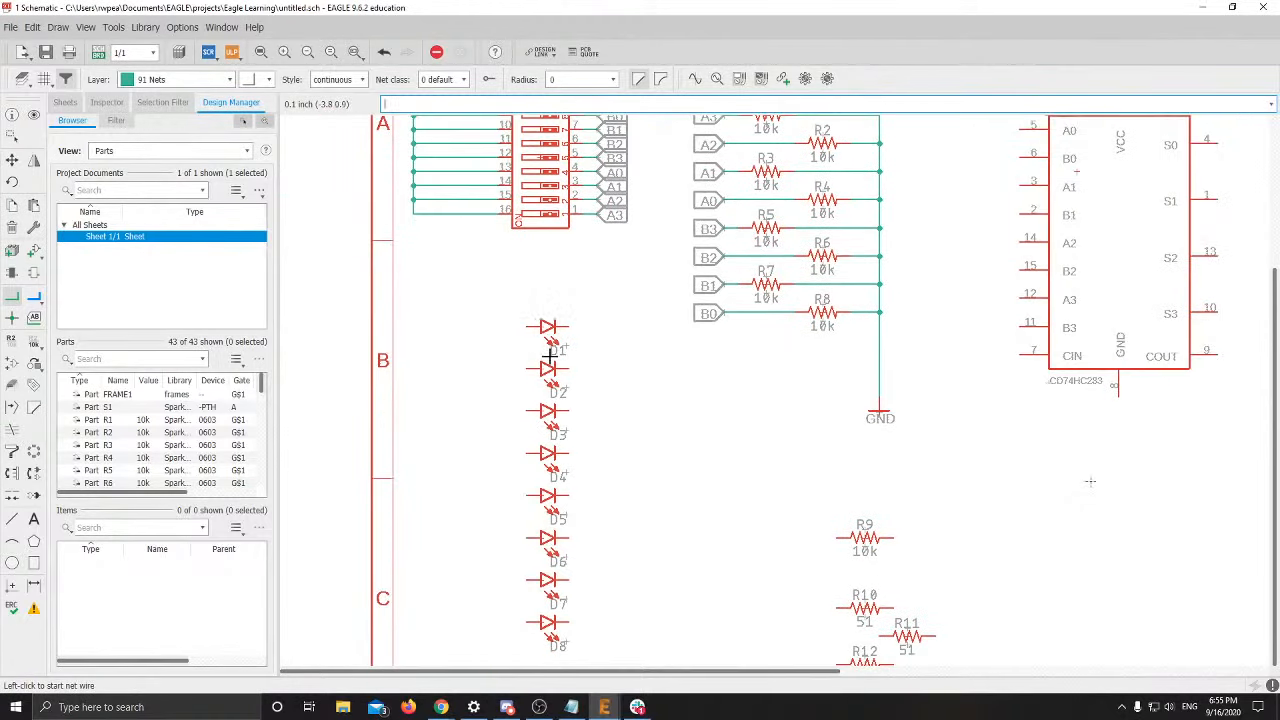
{"action": "scroll", "coordinate": [550, 357], "scroll_direction": "down", "scroll_amount": 1}
{"action": "scroll", "coordinate": [617, 418], "scroll_direction": "down", "scroll_amount": 1}
{"action": "middle_click_drag", "start_coordinate": [624, 404], "coordinate": [637, 372]}
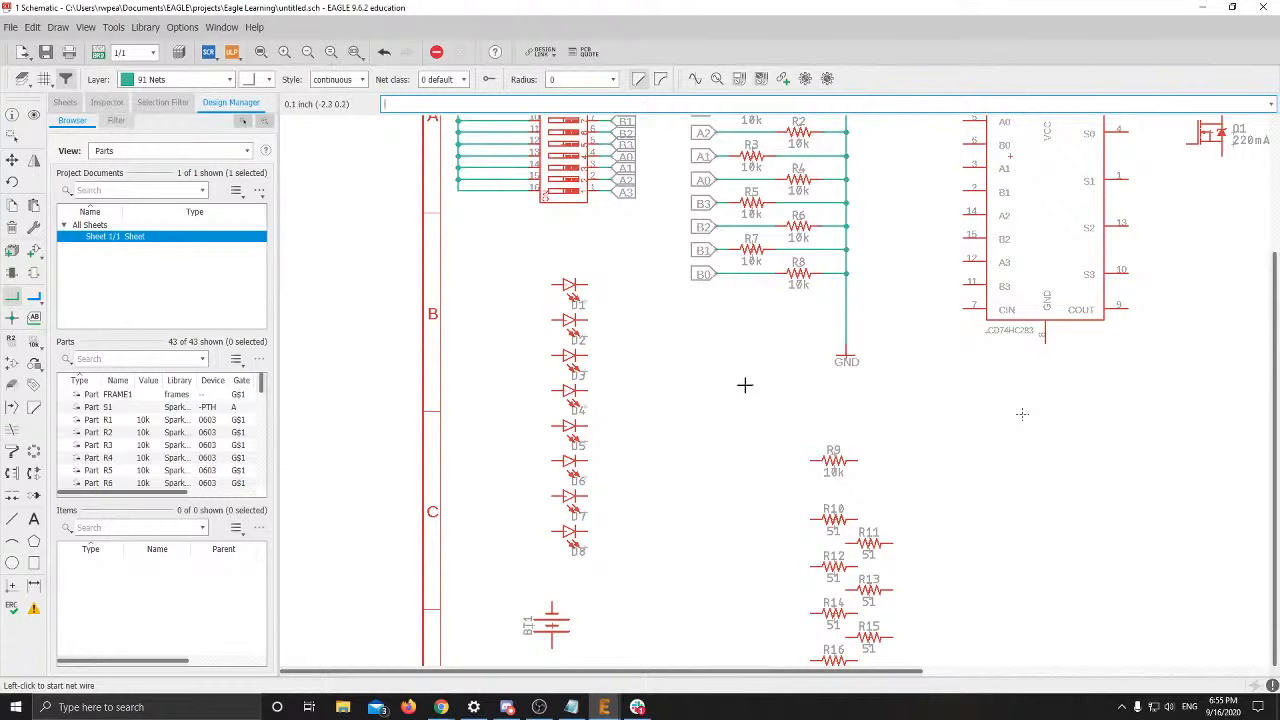
{"action": "scroll", "coordinate": [551, 331], "scroll_direction": "up", "scroll_amount": 3}
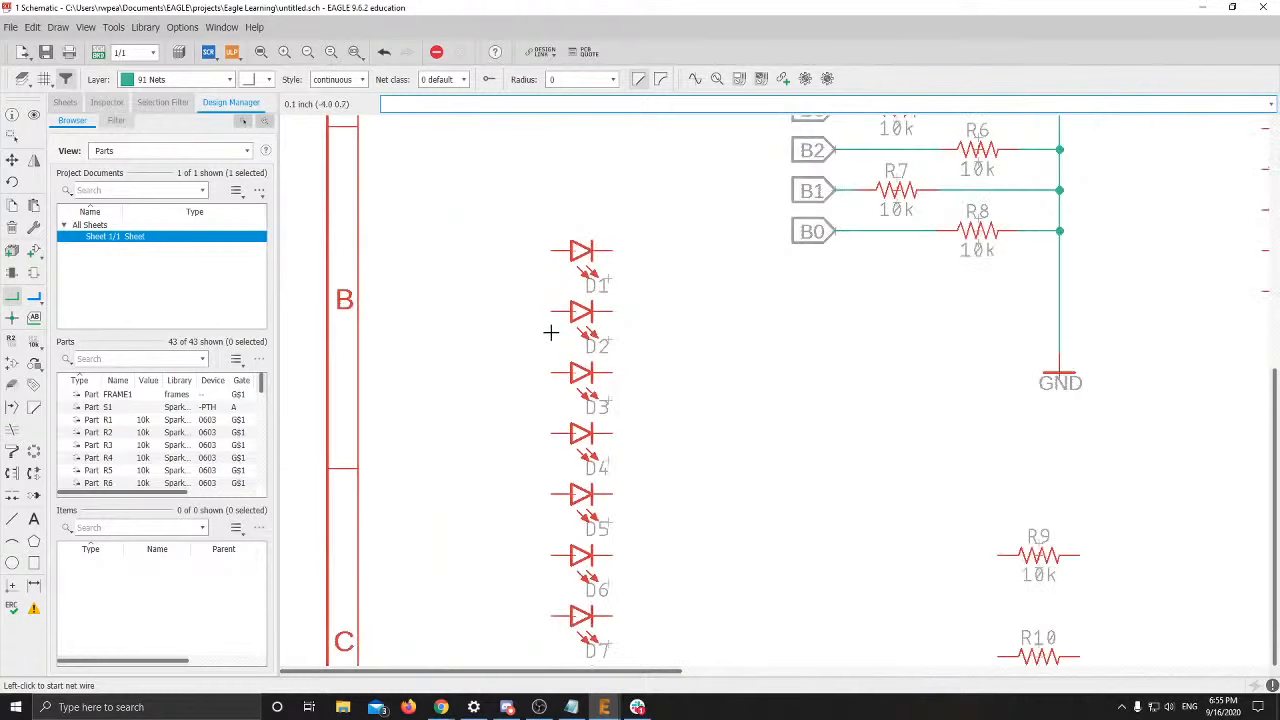
Draw short net stubs on the left (anode) pins of LEDs D1–D4
{"action": "left_click", "coordinate": [16, 300]}
{"action": "left_click", "coordinate": [551, 237]}
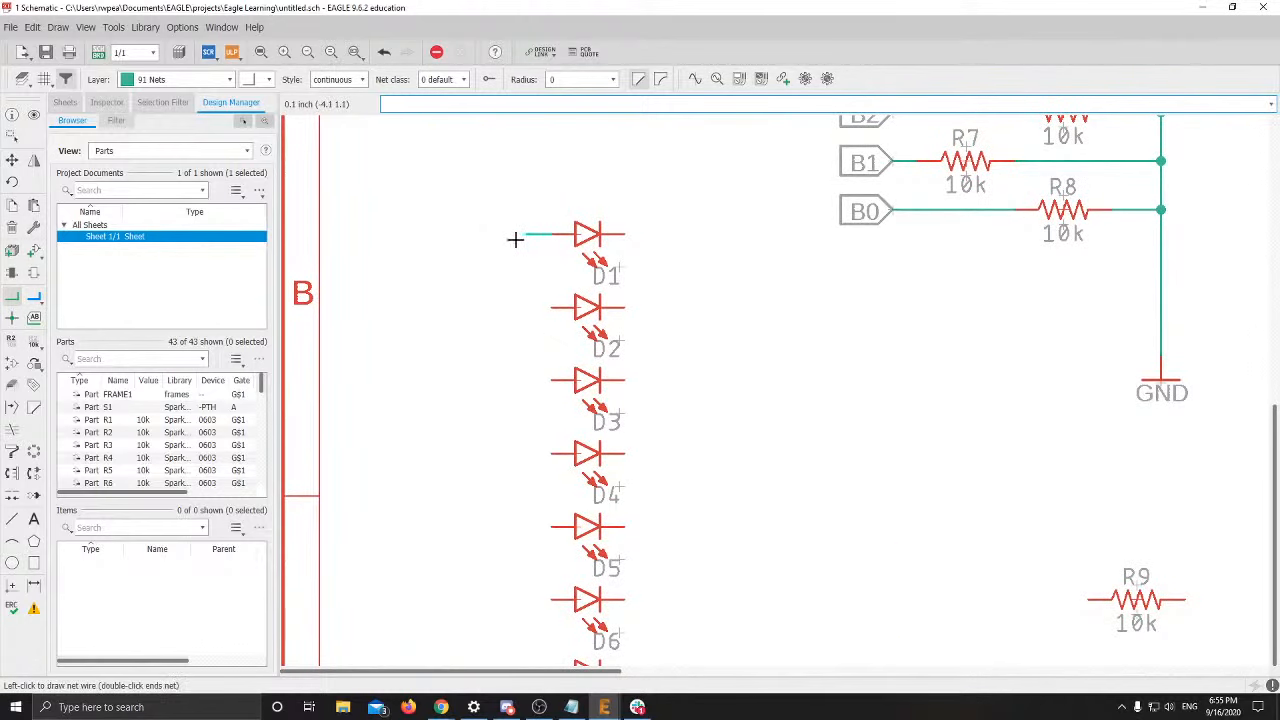
{"action": "double_click", "coordinate": [515, 239]}
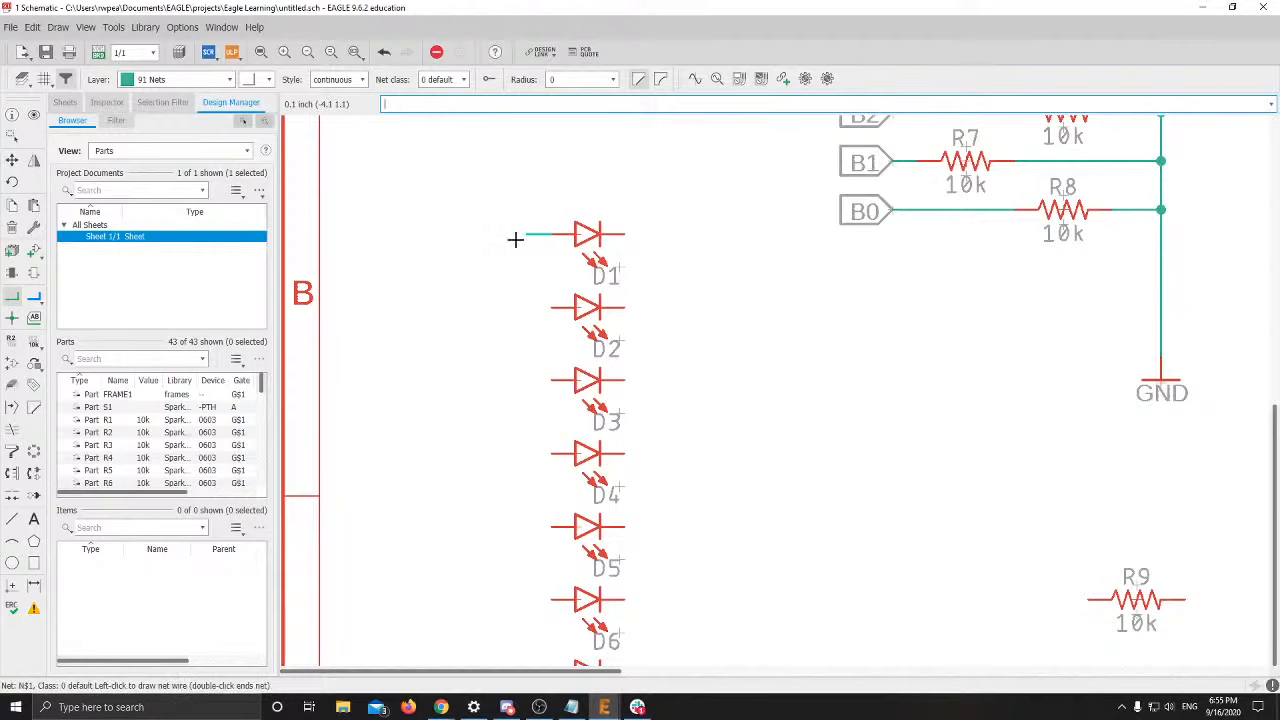
{"action": "left_click", "coordinate": [550, 307]}
{"action": "double_click", "coordinate": [527, 308]}
{"action": "left_click", "coordinate": [551, 380]}
{"action": "double_click", "coordinate": [527, 379]}
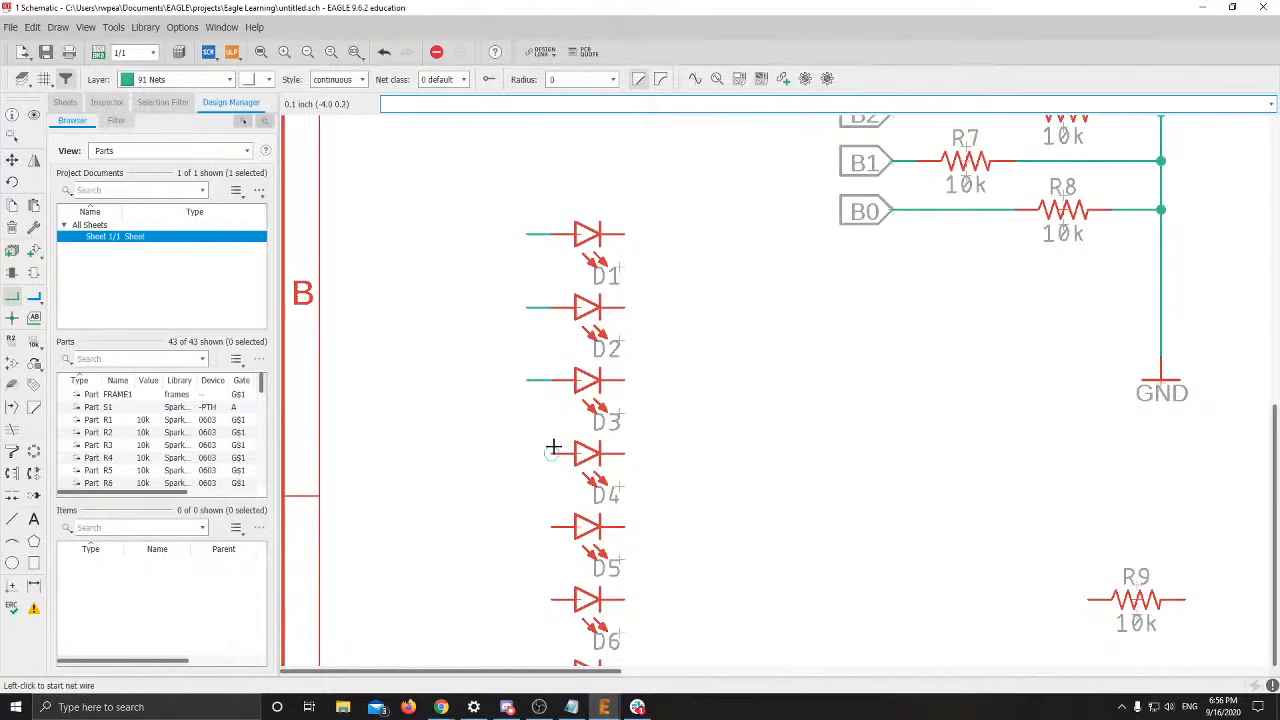
{"action": "left_click", "coordinate": [553, 452]}
{"action": "double_click", "coordinate": [526, 452]}
Add matching anode stubs to D5–D8, redrawing D6's overlong wire at the same length
{"action": "scroll", "coordinate": [534, 440], "scroll_direction": "down", "scroll_amount": 3}
{"action": "left_click", "coordinate": [551, 280]}
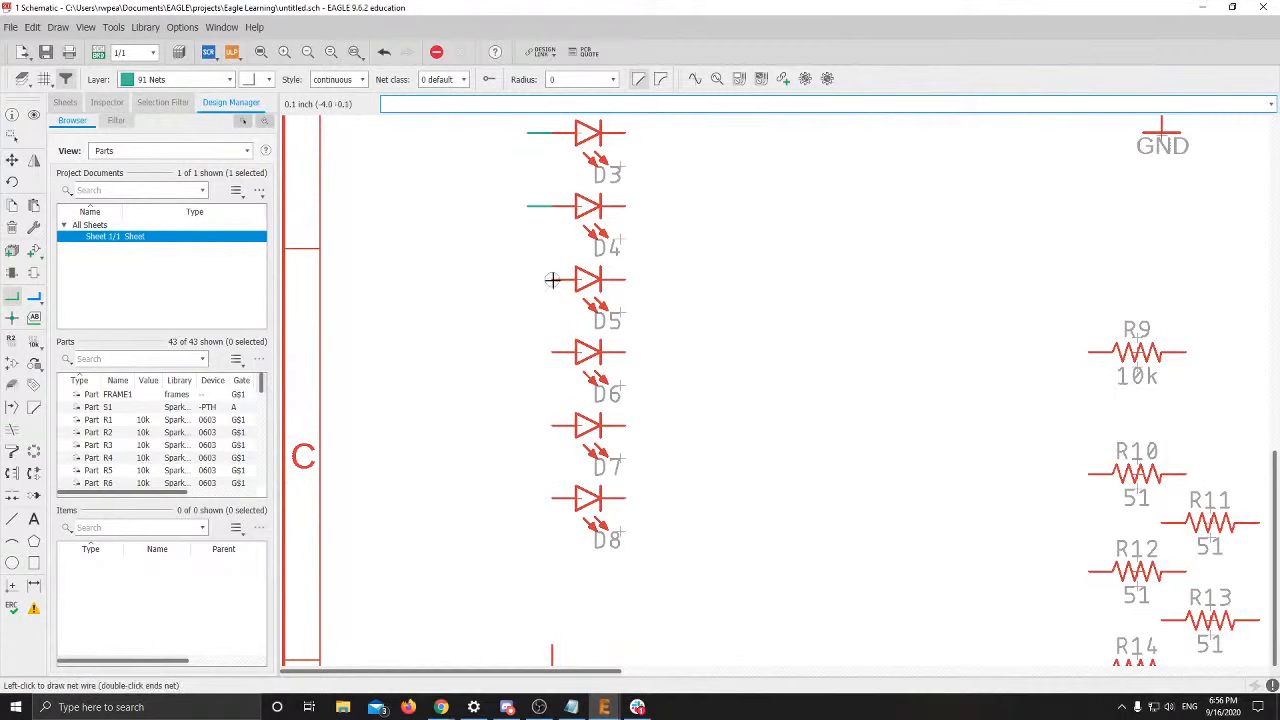
{"action": "double_click", "coordinate": [526, 281]}
{"action": "left_click", "coordinate": [551, 352]}
{"action": "double_click", "coordinate": [502, 351]}
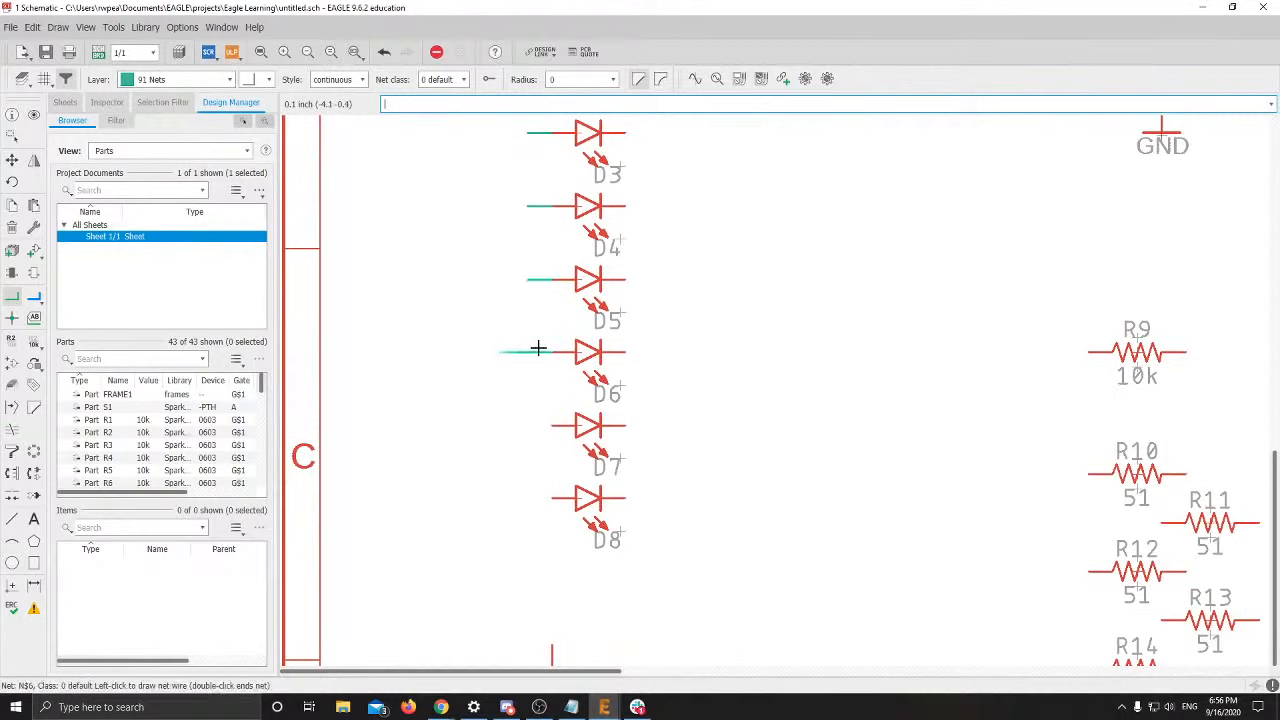
{"action": "key", "text": "ctrl+z"}
{"action": "left_click", "coordinate": [553, 352]}
{"action": "double_click", "coordinate": [533, 352]}
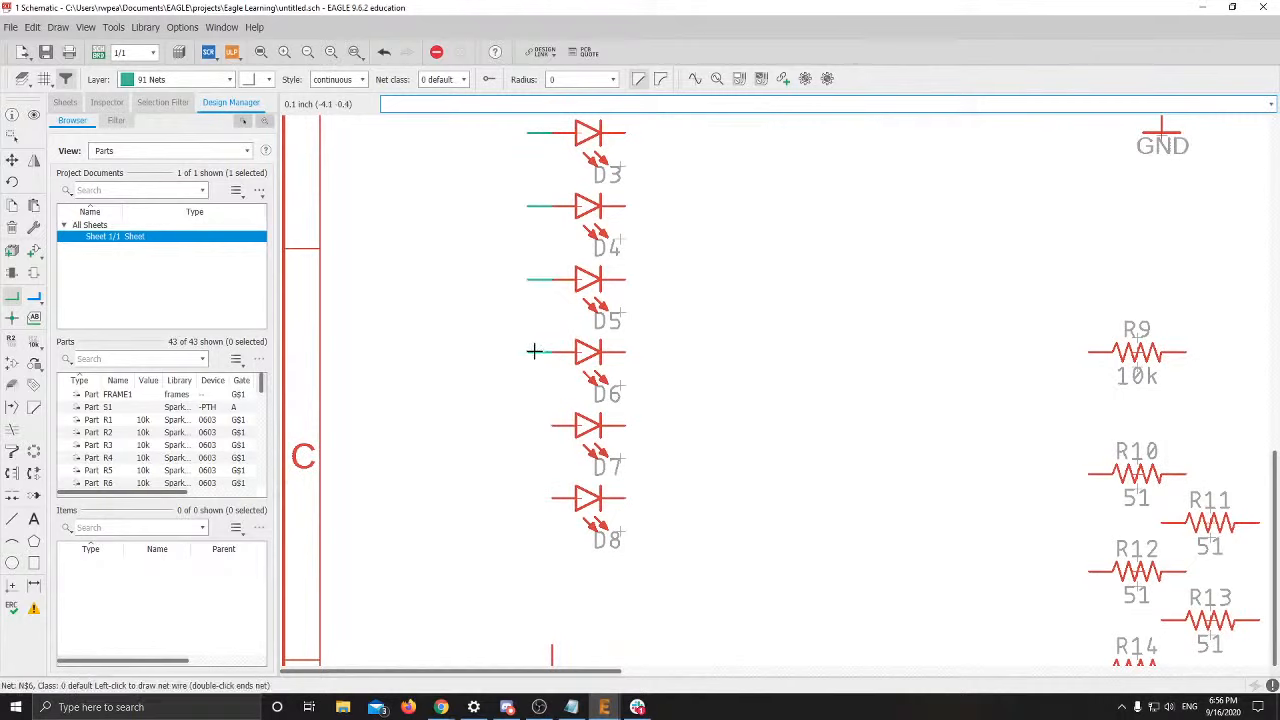
{"action": "left_click", "coordinate": [551, 425]}
{"action": "double_click", "coordinate": [528, 425]}
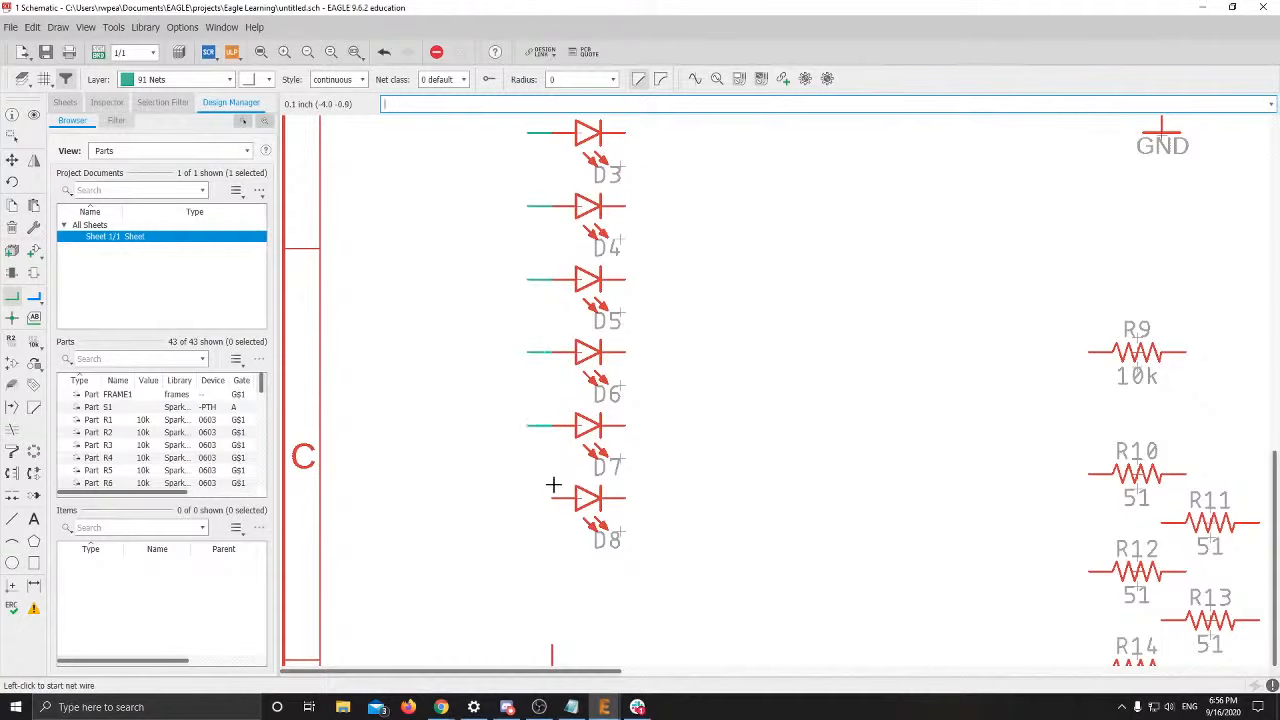
{"action": "left_click", "coordinate": [551, 497]}
{"action": "double_click", "coordinate": [527, 497]}
{"action": "scroll", "coordinate": [640, 348], "scroll_direction": "up", "scroll_amount": 1}
{"action": "middle_click_drag", "start_coordinate": [648, 320], "coordinate": [668, 588]}
{"action": "scroll", "coordinate": [617, 490], "scroll_direction": "down", "scroll_amount": 2}
{"action": "middle_click_drag", "start_coordinate": [491, 386], "coordinate": [499, 256]}
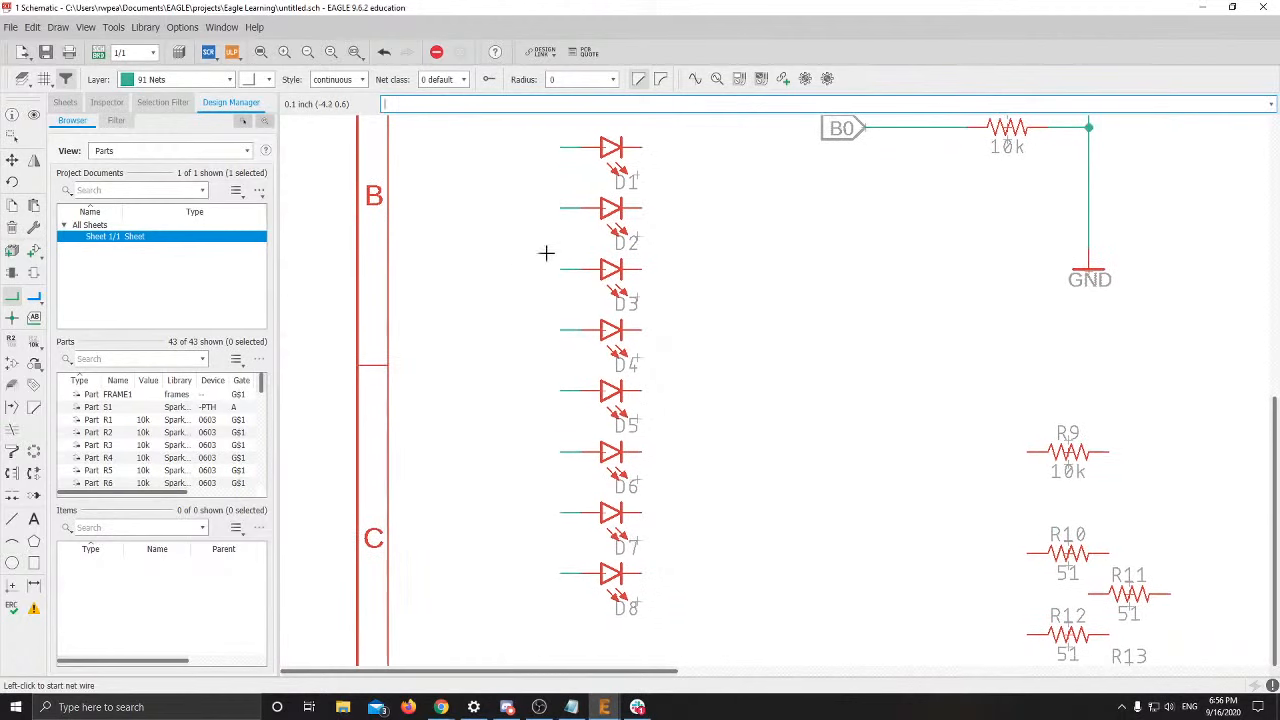
Copy the GND symbol and place the copy below LED D8
{"action": "key", "text": "Escape"}
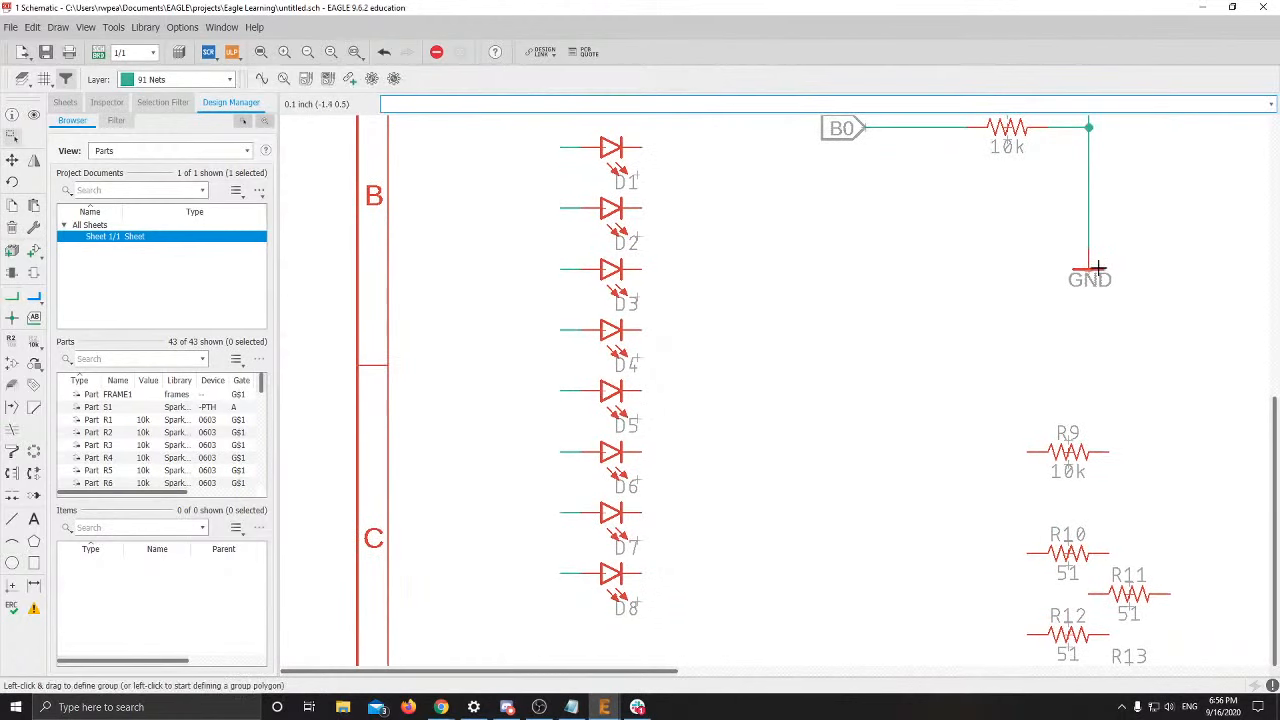
{"action": "right_click", "coordinate": [1088, 273]}
{"action": "left_click", "coordinate": [1117, 311]}
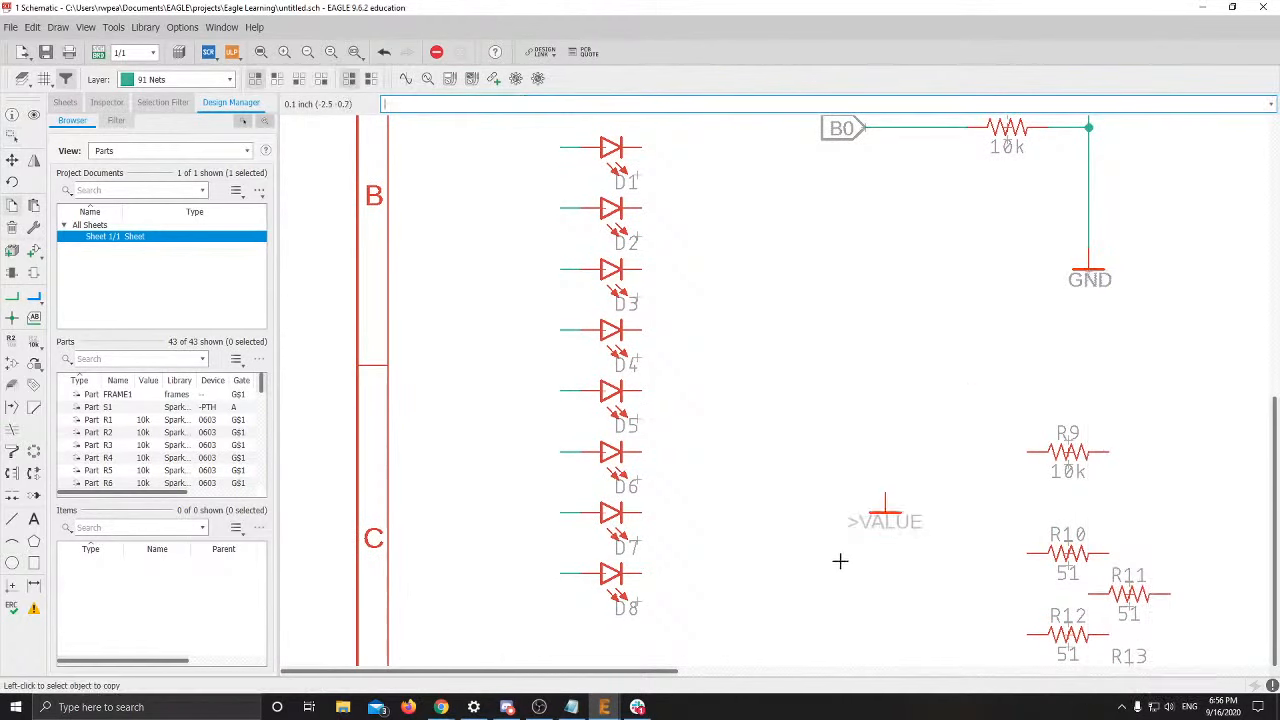
{"action": "middle_click_drag", "start_coordinate": [731, 615], "coordinate": [628, 380]}
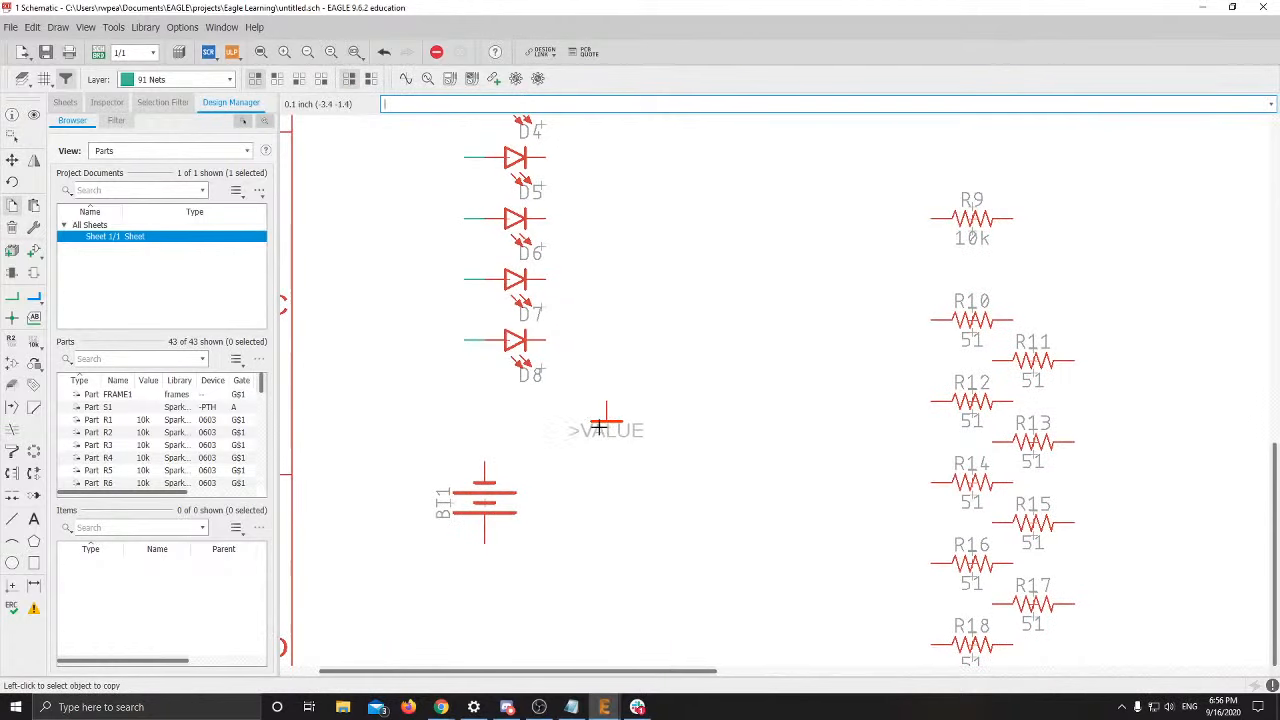
{"action": "left_click", "coordinate": [606, 418]}
Run a ground net from D1's cathode down to the new GND, joining D2–D4 cathodes
{"action": "left_click", "coordinate": [12, 297]}
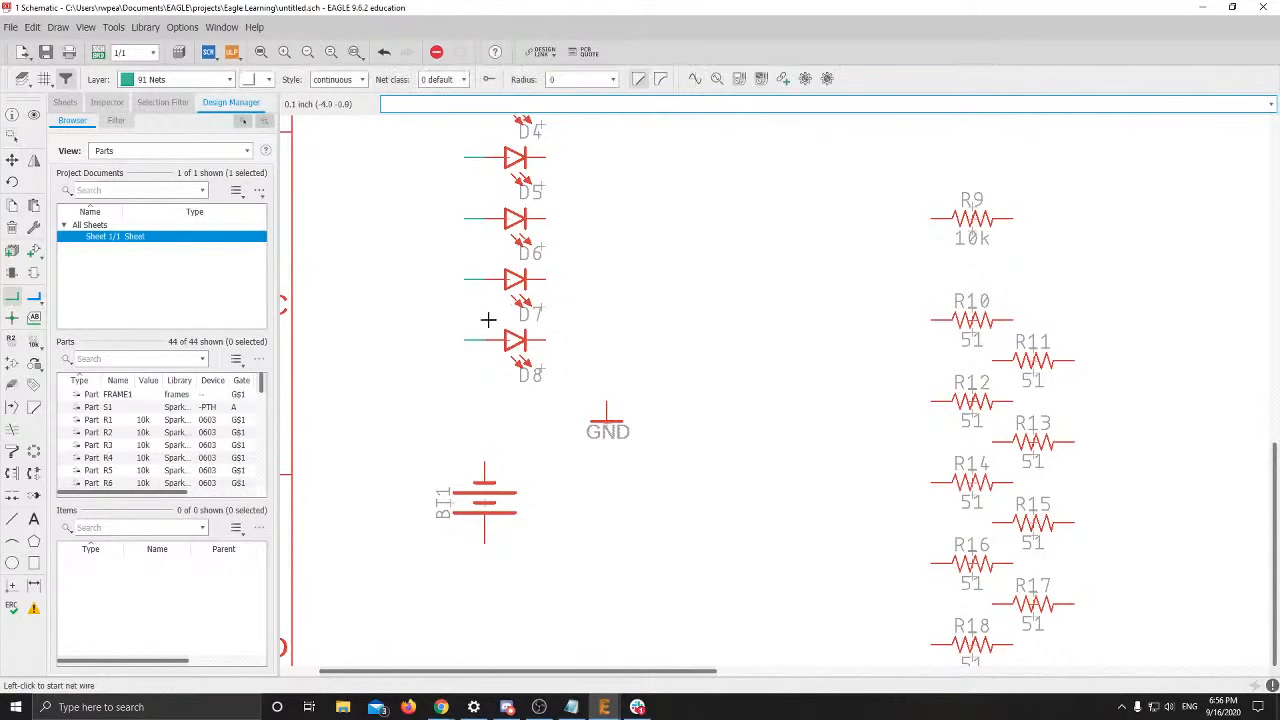
{"action": "middle_click_drag", "start_coordinate": [590, 300], "coordinate": [592, 458]}
{"action": "scroll", "coordinate": [593, 440], "scroll_direction": "down", "scroll_amount": 1}
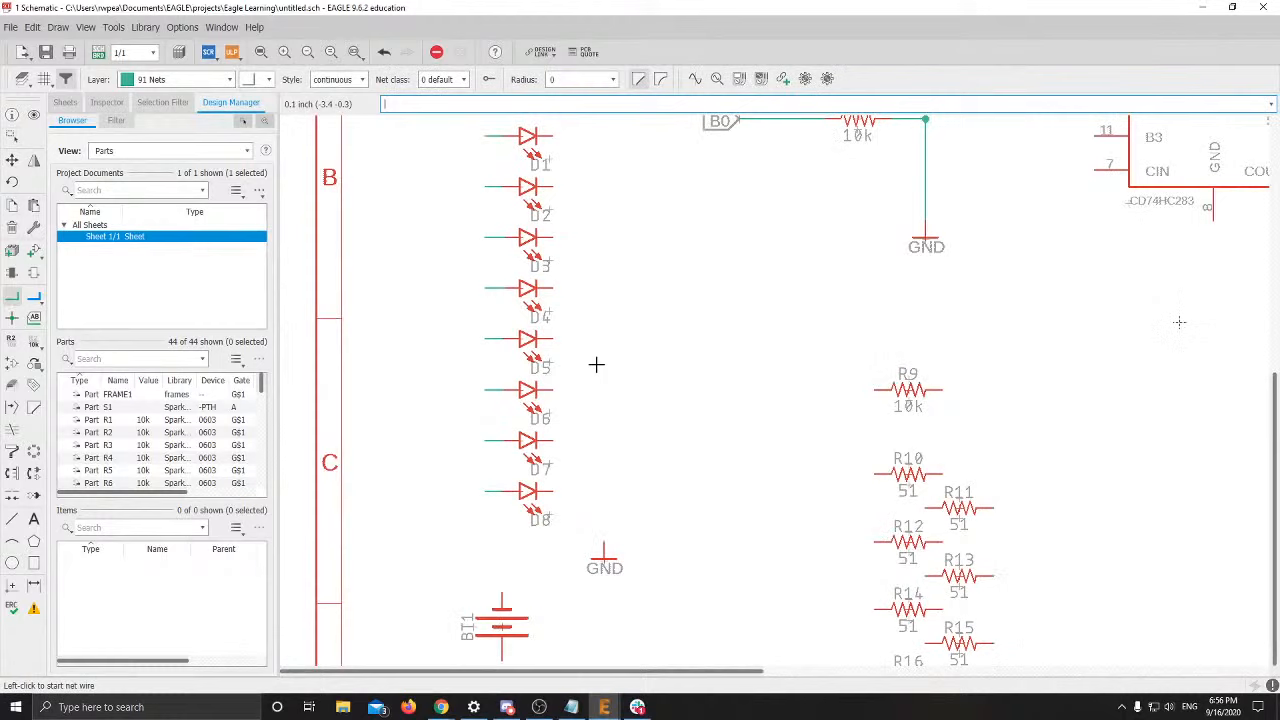
{"action": "left_click", "coordinate": [551, 134]}
{"action": "left_click", "coordinate": [604, 552]}
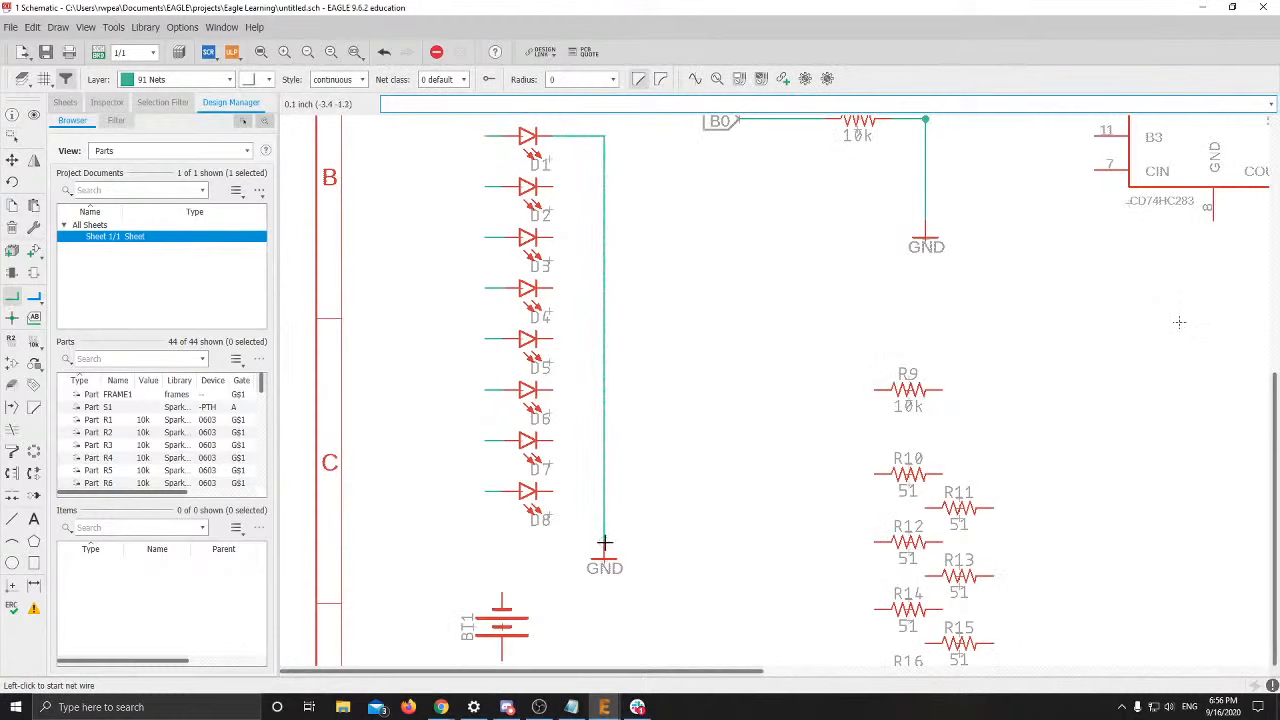
{"action": "left_click", "coordinate": [551, 186]}
{"action": "left_click", "coordinate": [604, 186]}
{"action": "left_click", "coordinate": [549, 237]}
{"action": "left_click", "coordinate": [604, 237]}
{"action": "left_click", "coordinate": [551, 288]}
{"action": "left_click", "coordinate": [604, 288]}
Join the cathodes of D5–D8 to the shared ground net
{"action": "left_click", "coordinate": [551, 338]}
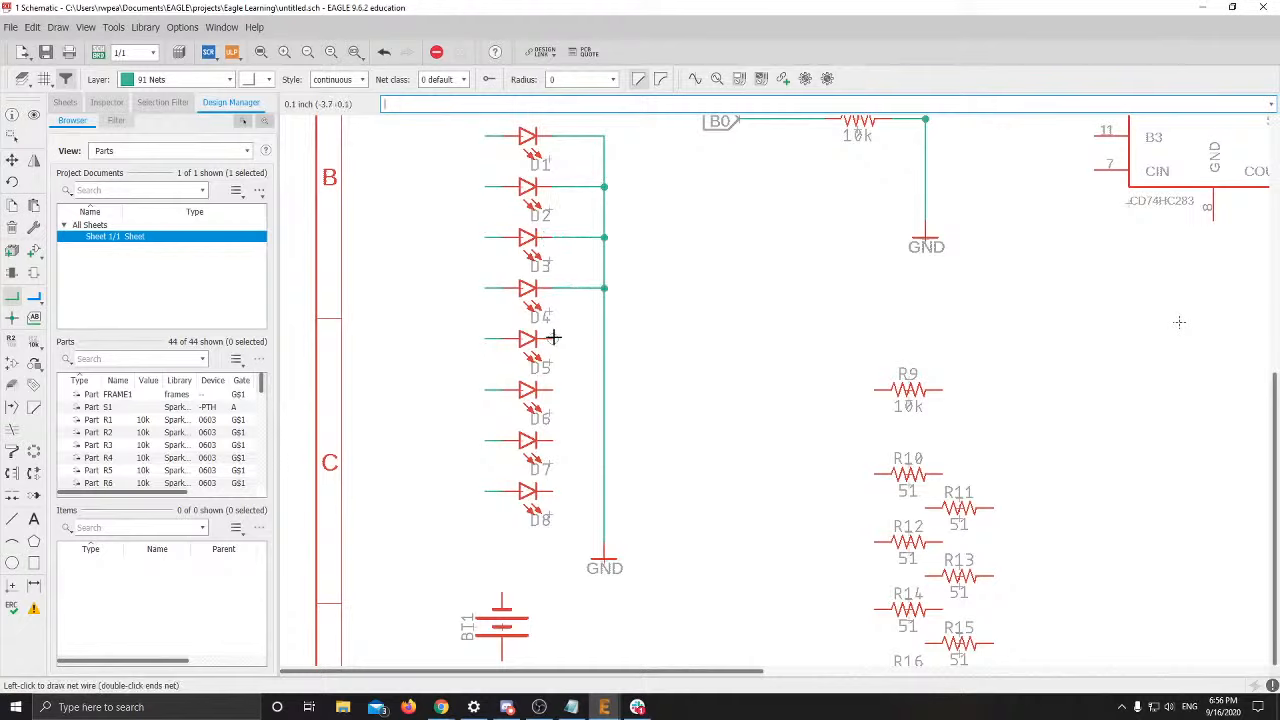
{"action": "left_click", "coordinate": [604, 338]}
{"action": "left_click", "coordinate": [551, 389]}
{"action": "left_click", "coordinate": [604, 389]}
{"action": "left_click", "coordinate": [551, 440]}
{"action": "left_click", "coordinate": [604, 440]}
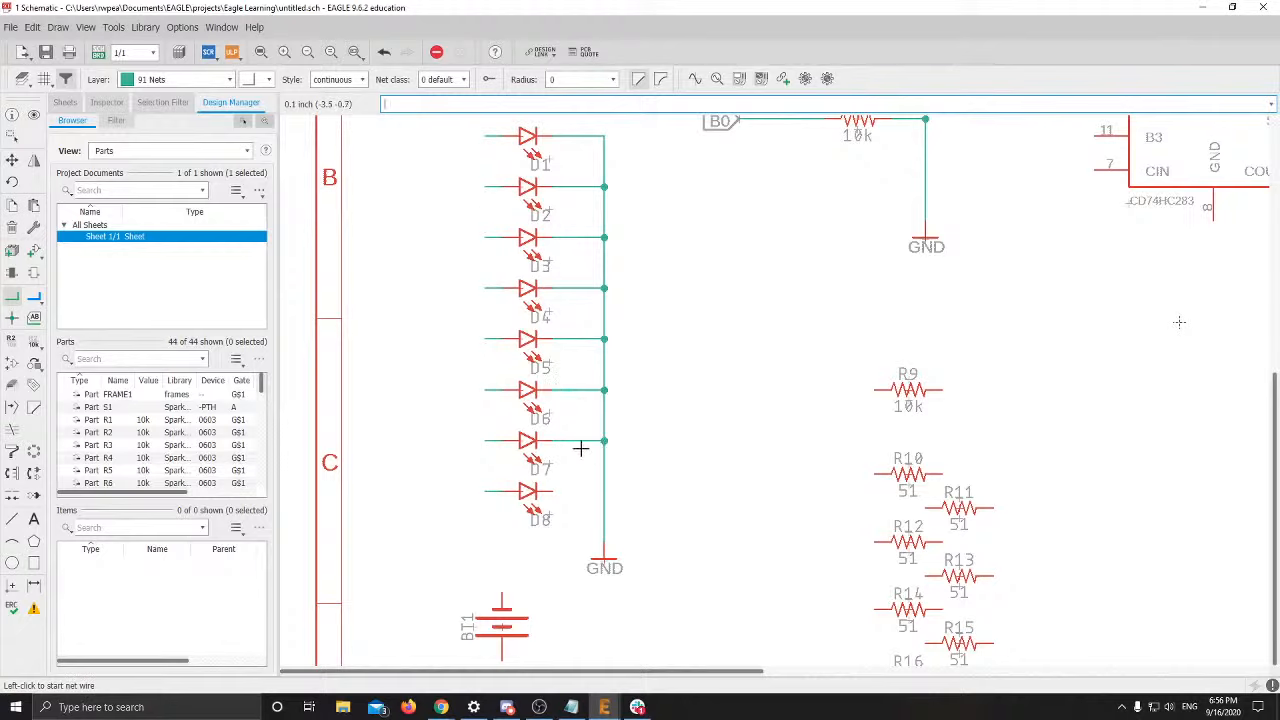
{"action": "left_click", "coordinate": [551, 491]}
{"action": "left_click", "coordinate": [604, 491]}
{"action": "scroll", "coordinate": [555, 489], "scroll_direction": "up", "scroll_amount": 2}
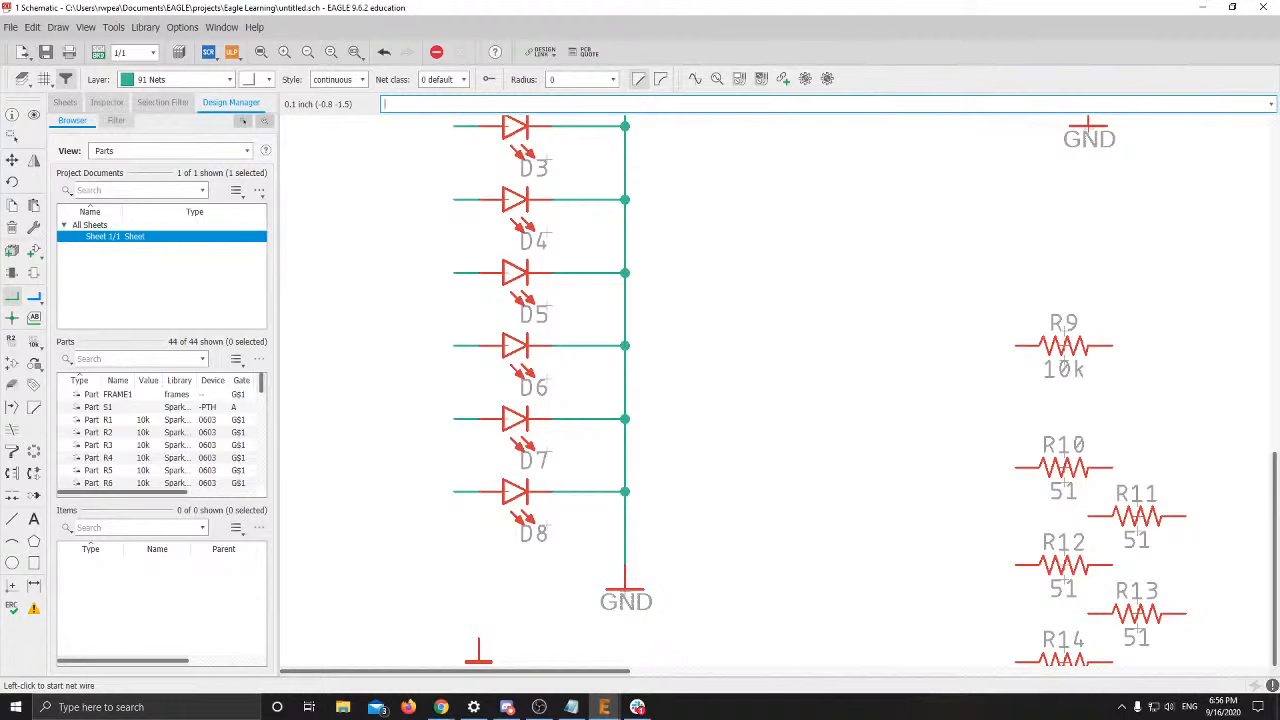
Bring OBS Studio forward and toggle the microphone, leaving it muted
{"action": "left_click", "coordinate": [539, 707]}
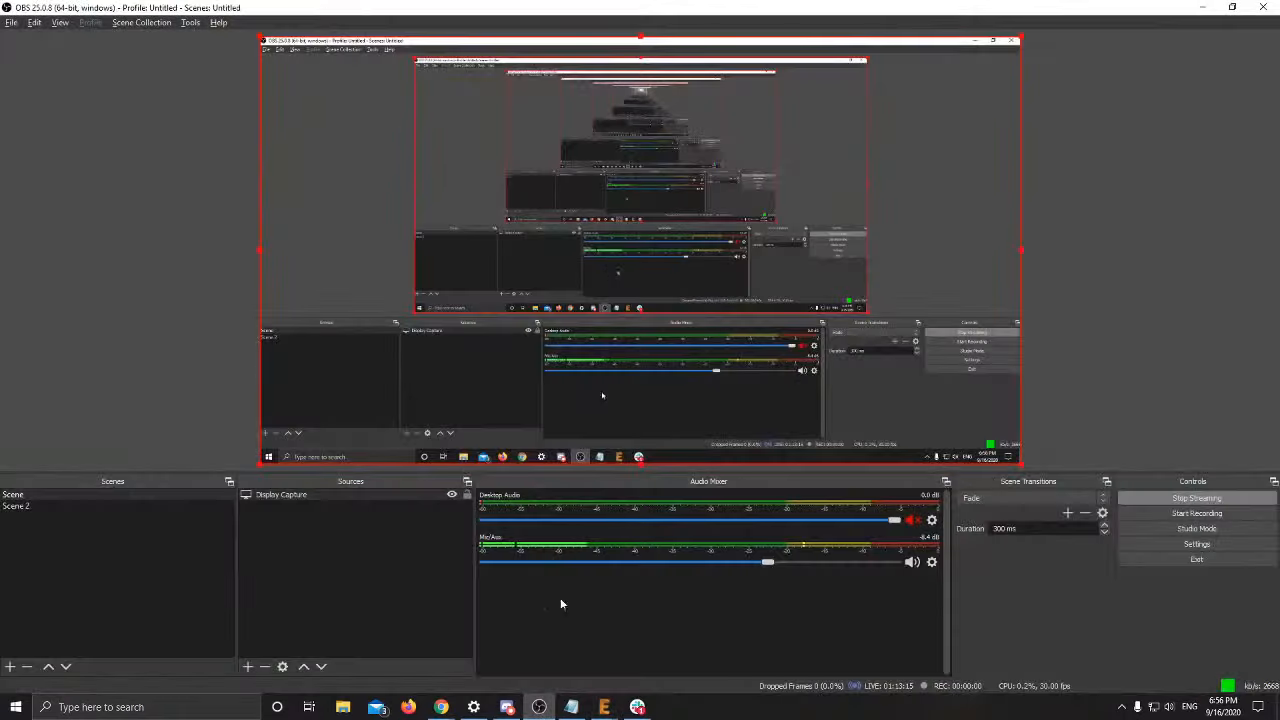
{"action": "left_click", "coordinate": [910, 561]}
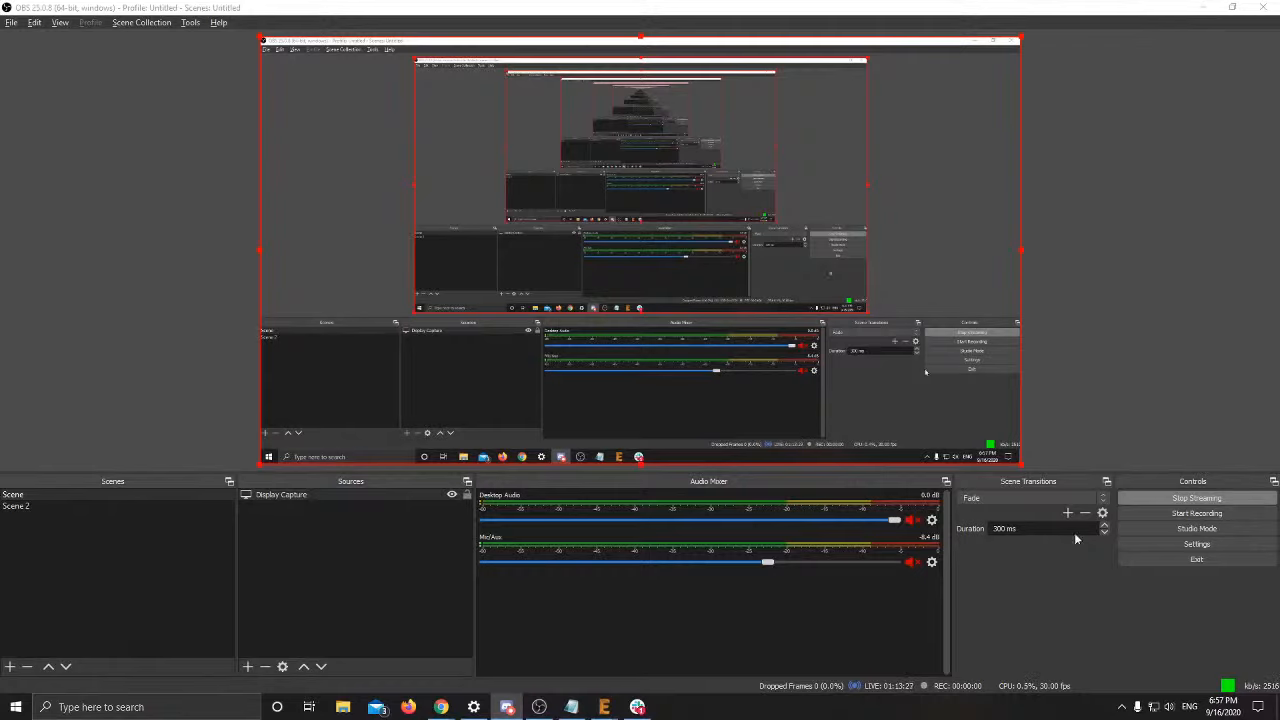
{"action": "left_click", "coordinate": [911, 563]}
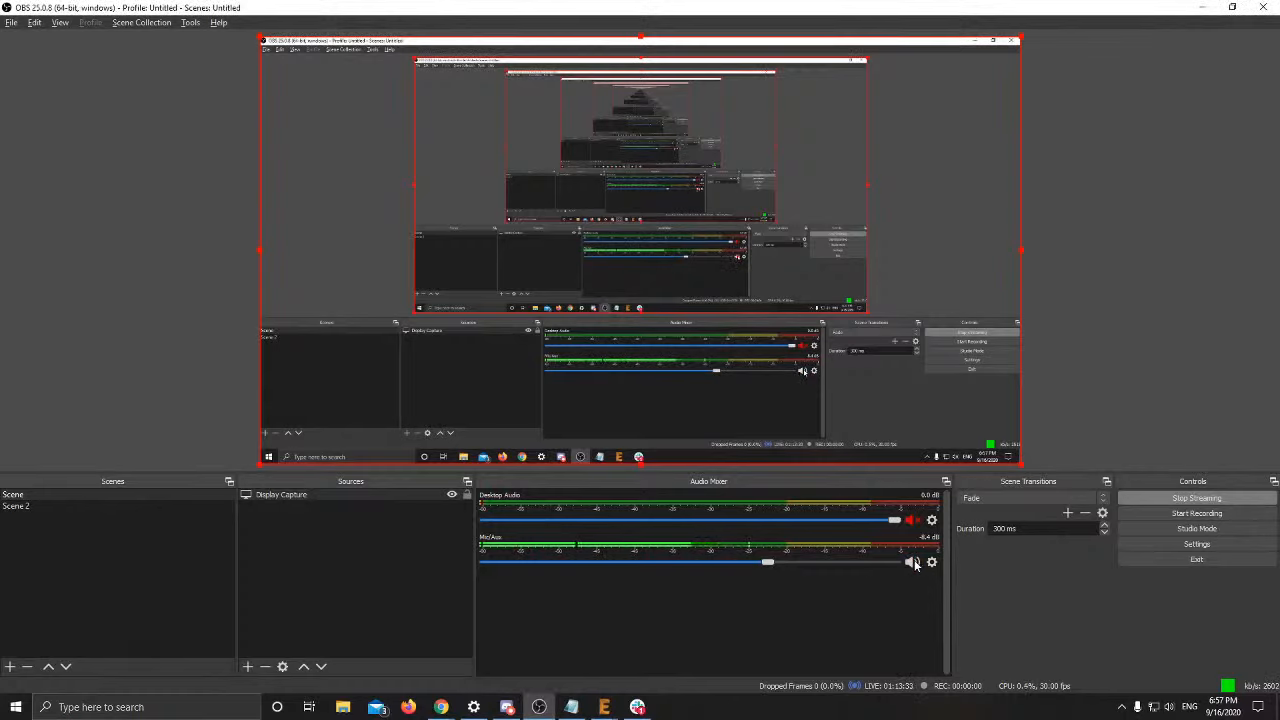
{"action": "left_click", "coordinate": [912, 563]}
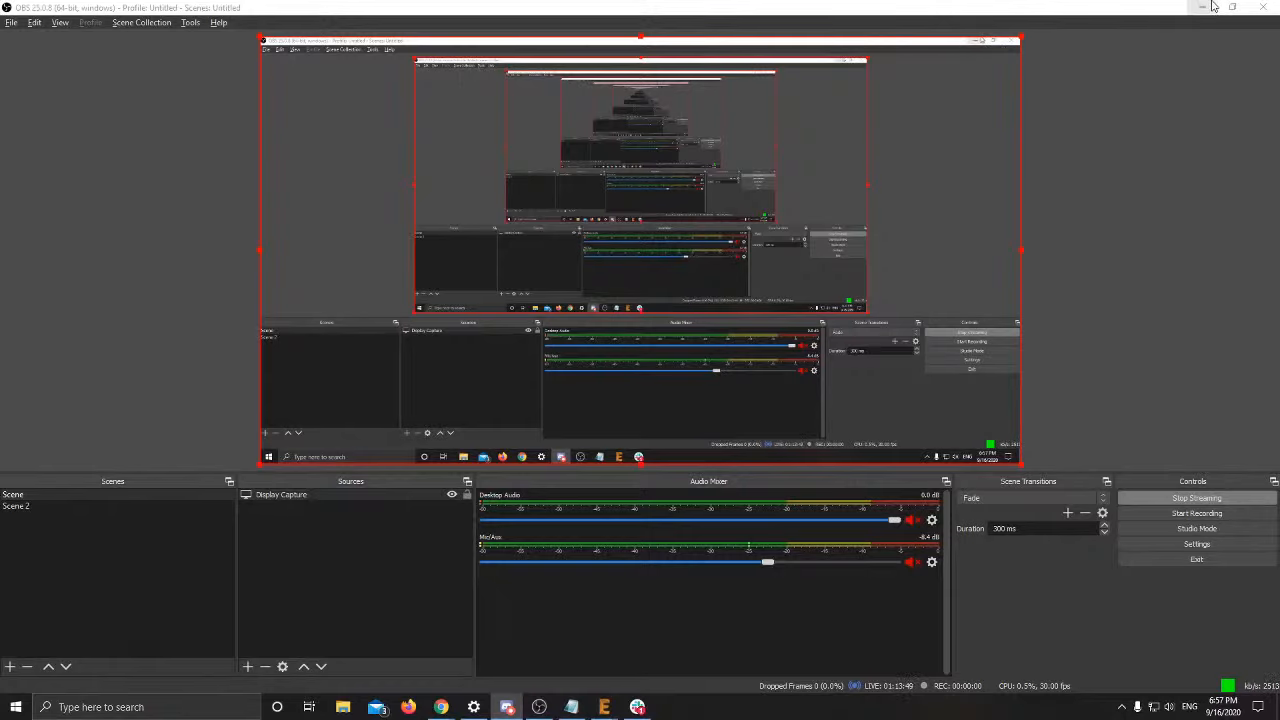
{"action": "left_click", "coordinate": [1209, 7]}
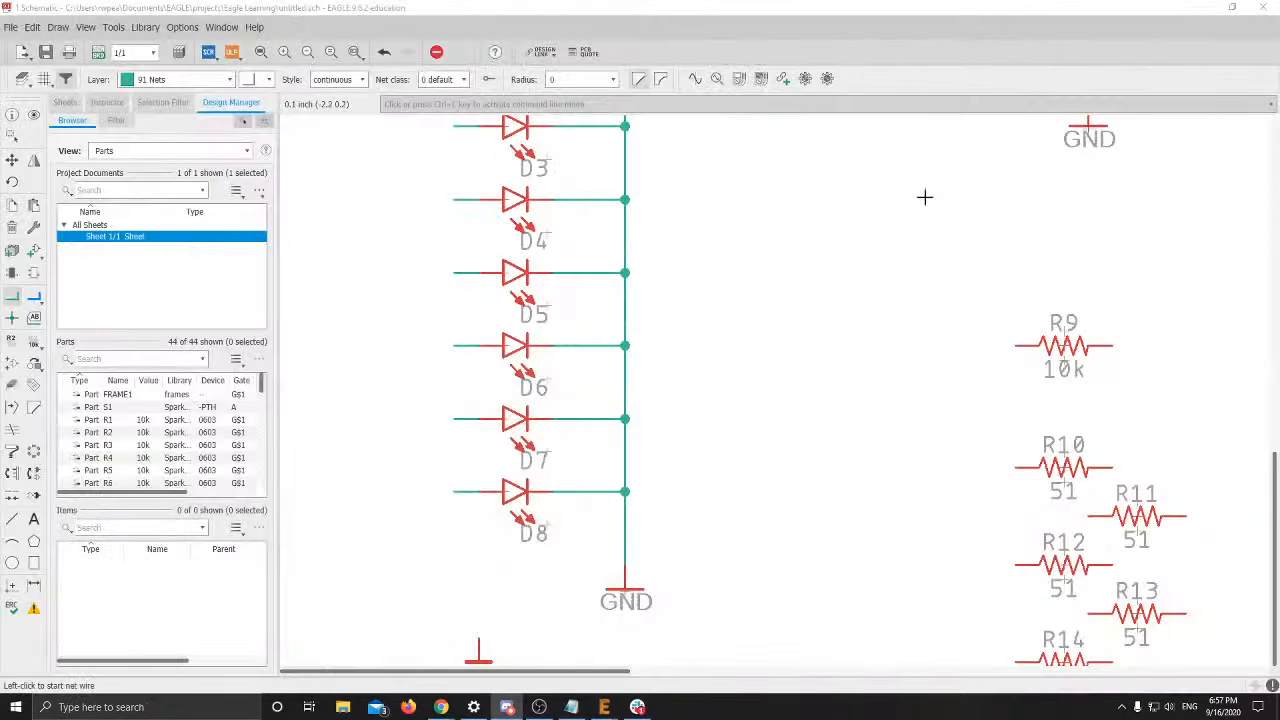
{"action": "scroll", "coordinate": [622, 217], "scroll_direction": "down", "scroll_amount": 5}
{"action": "scroll", "coordinate": [551, 222], "scroll_direction": "up", "scroll_amount": 2}
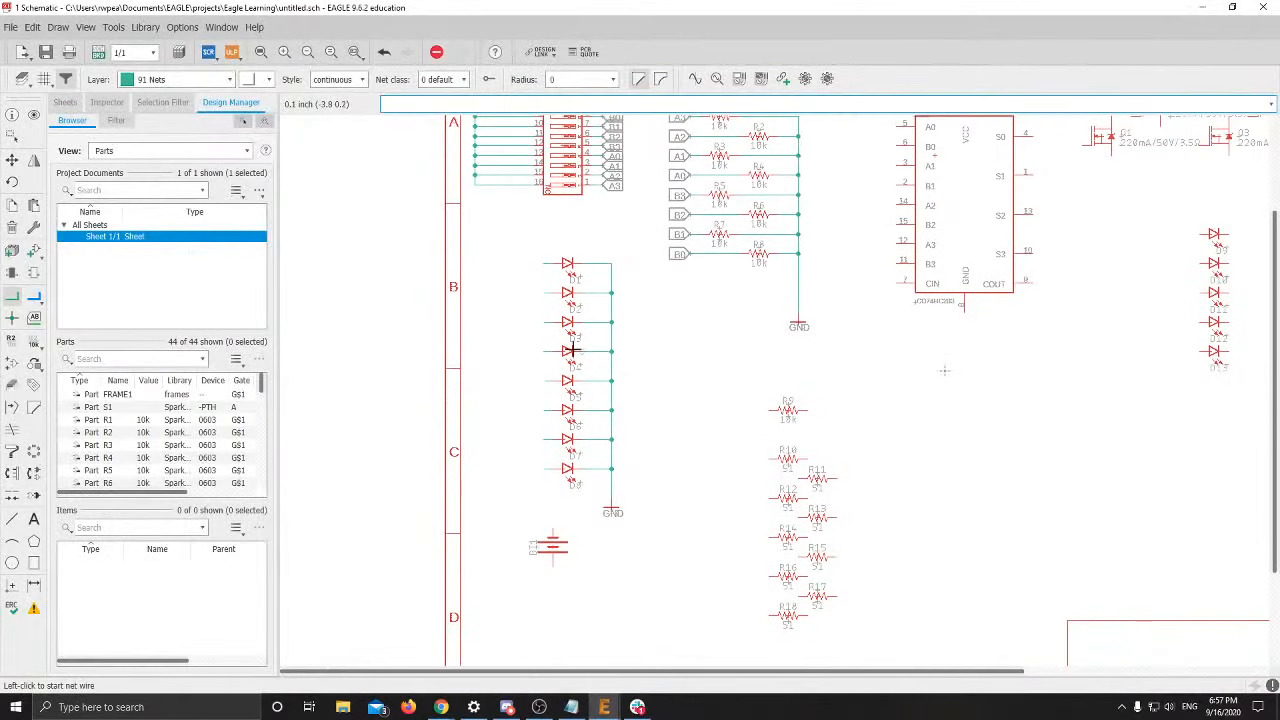
{"action": "middle_click_drag", "start_coordinate": [594, 328], "coordinate": [592, 508]}
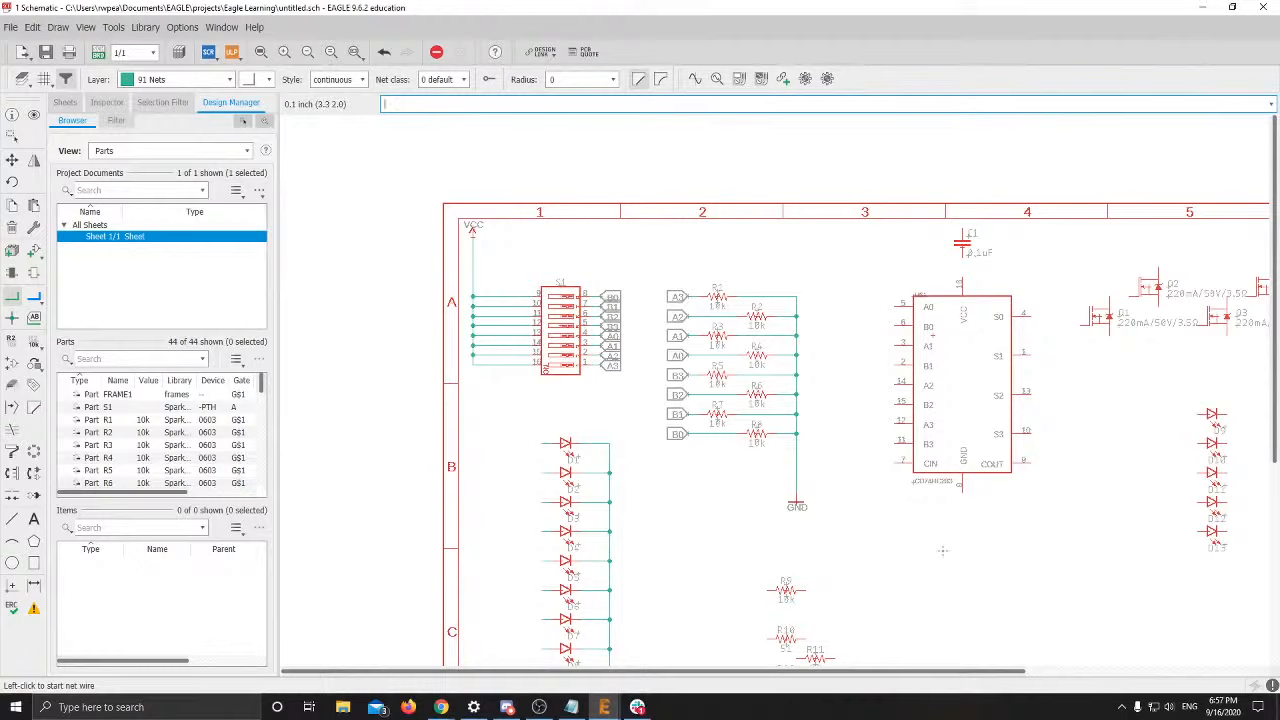
{"action": "left_click", "coordinate": [541, 709]}
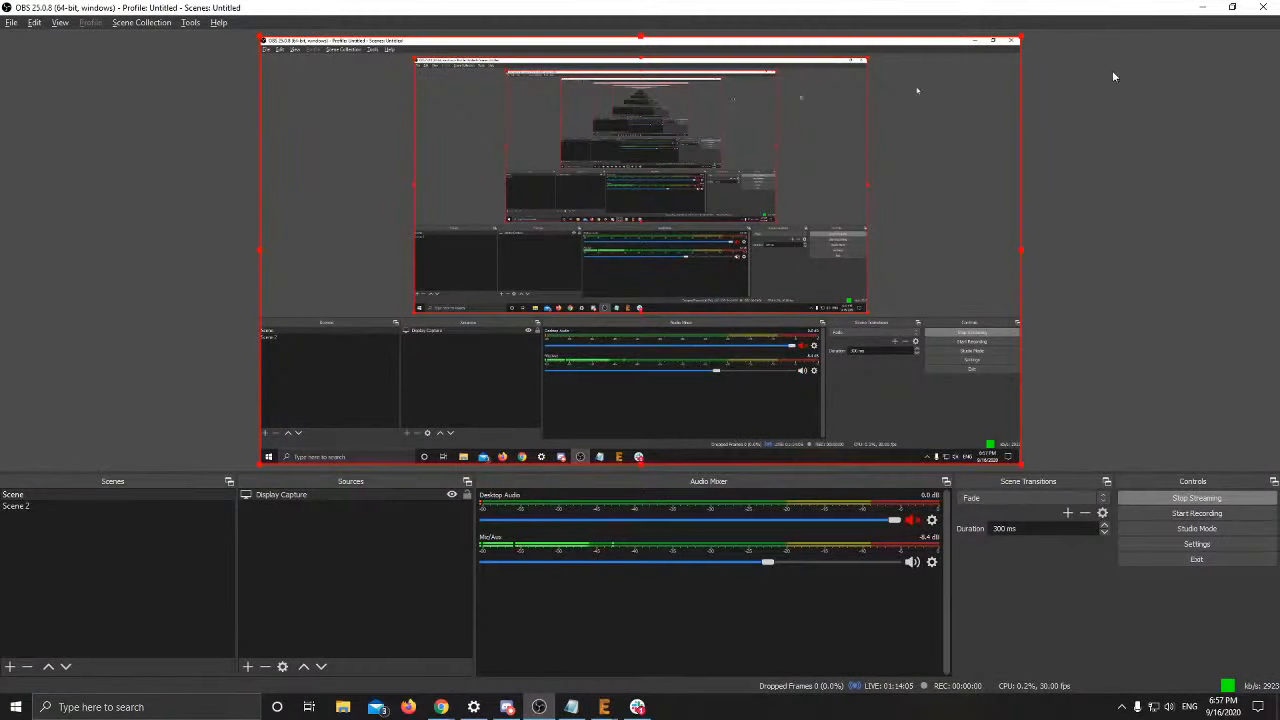
{"action": "left_click", "coordinate": [1202, 7]}
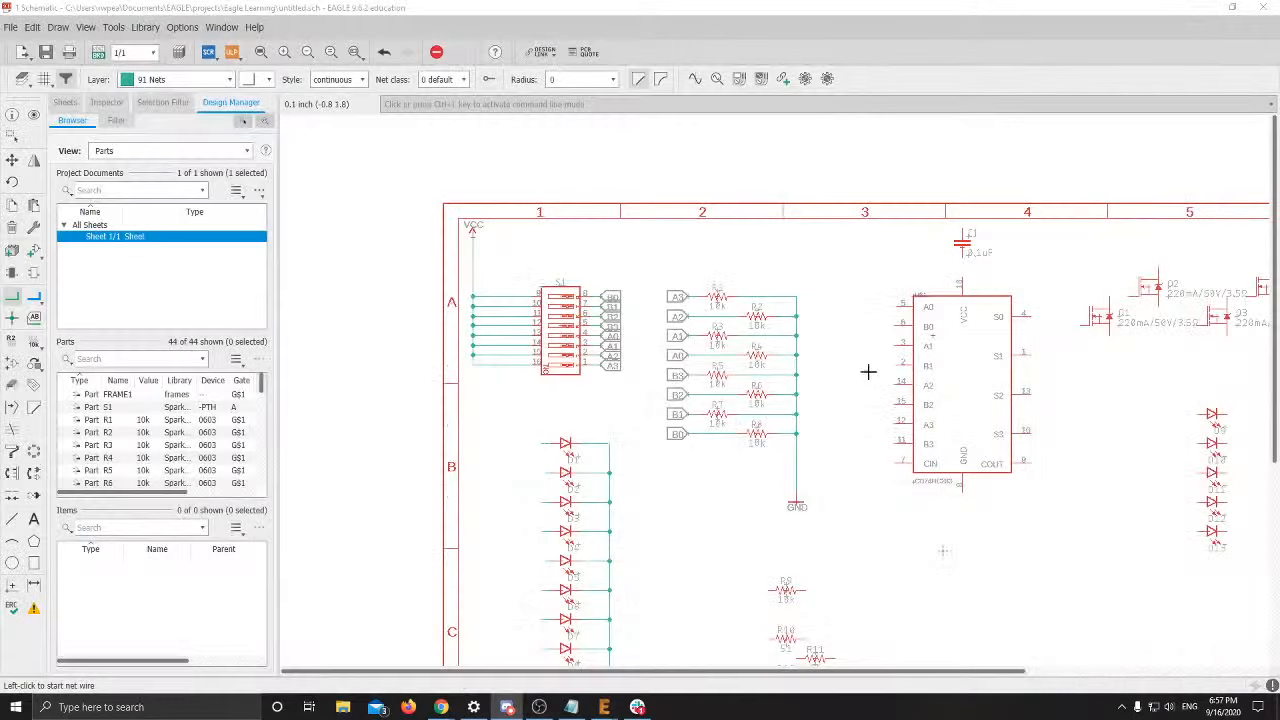
{"action": "scroll", "coordinate": [869, 371], "scroll_direction": "up", "scroll_amount": 3}
{"action": "scroll", "coordinate": [657, 229], "scroll_direction": "up", "scroll_amount": 2}
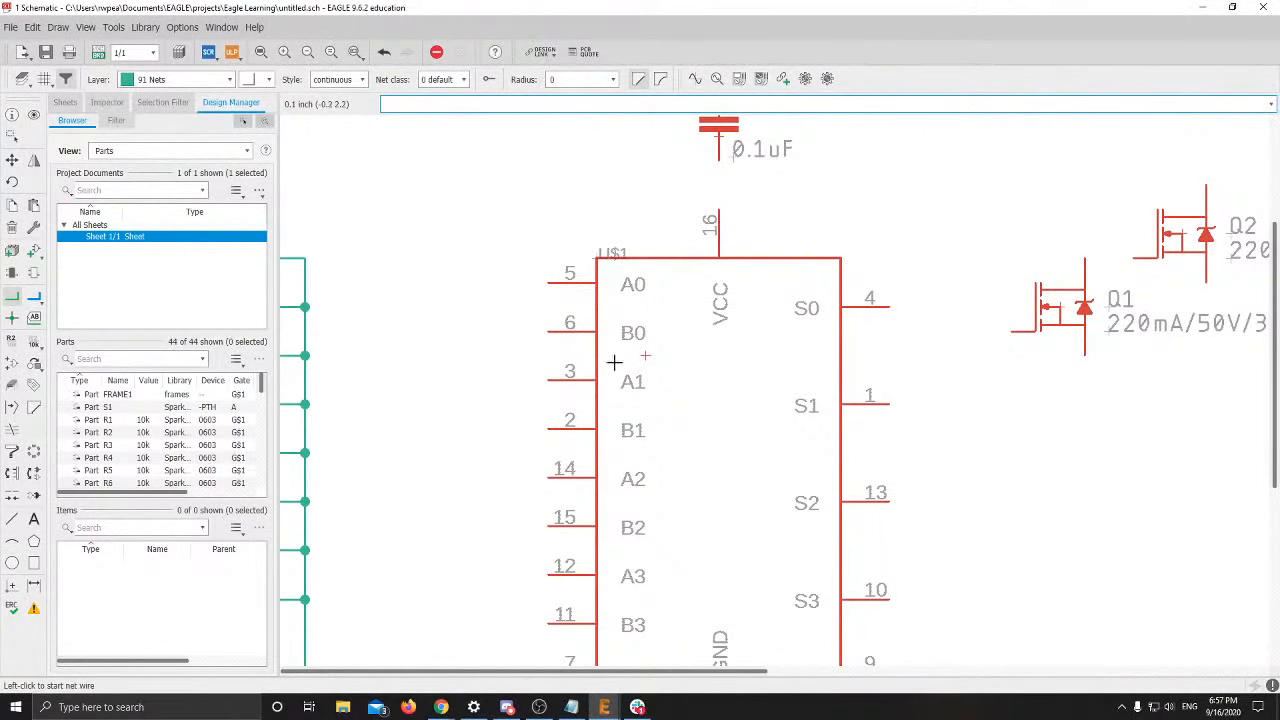
Reopen the right-click menu of adder U$1 to reach its Breakout Pins options
{"action": "right_click", "coordinate": [654, 356]}
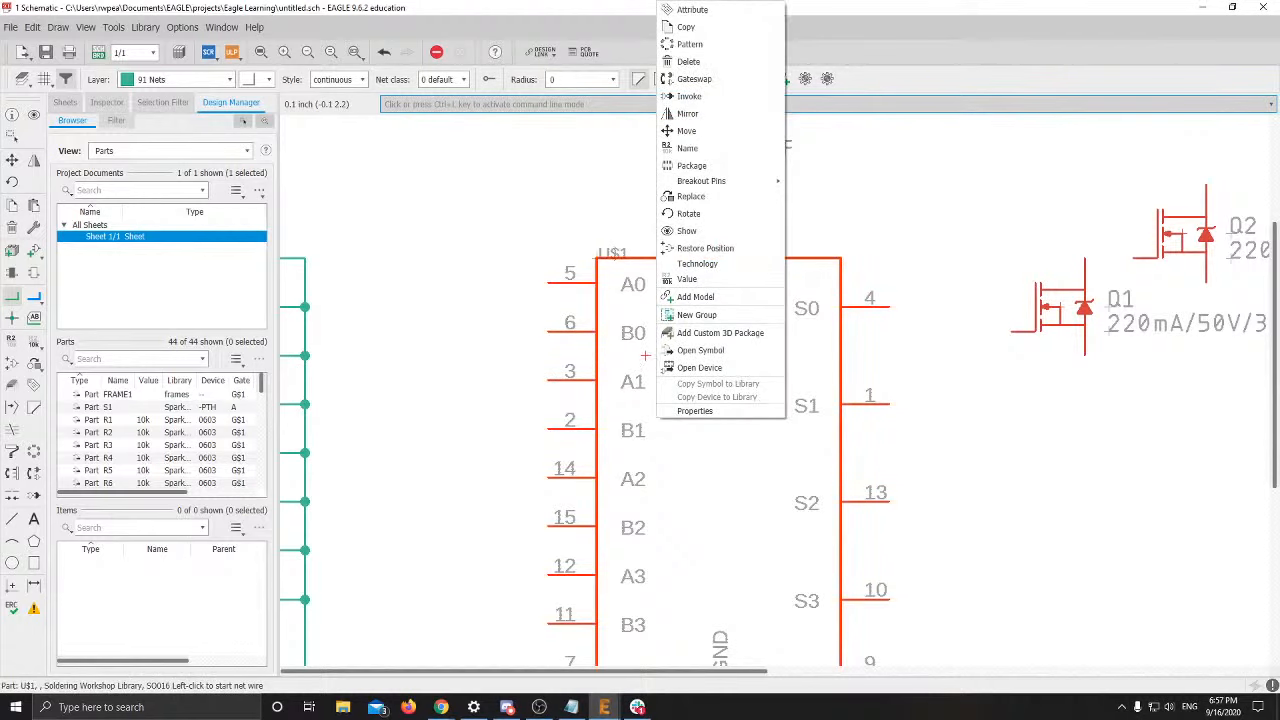
{"action": "key", "text": "alt+Tab"}
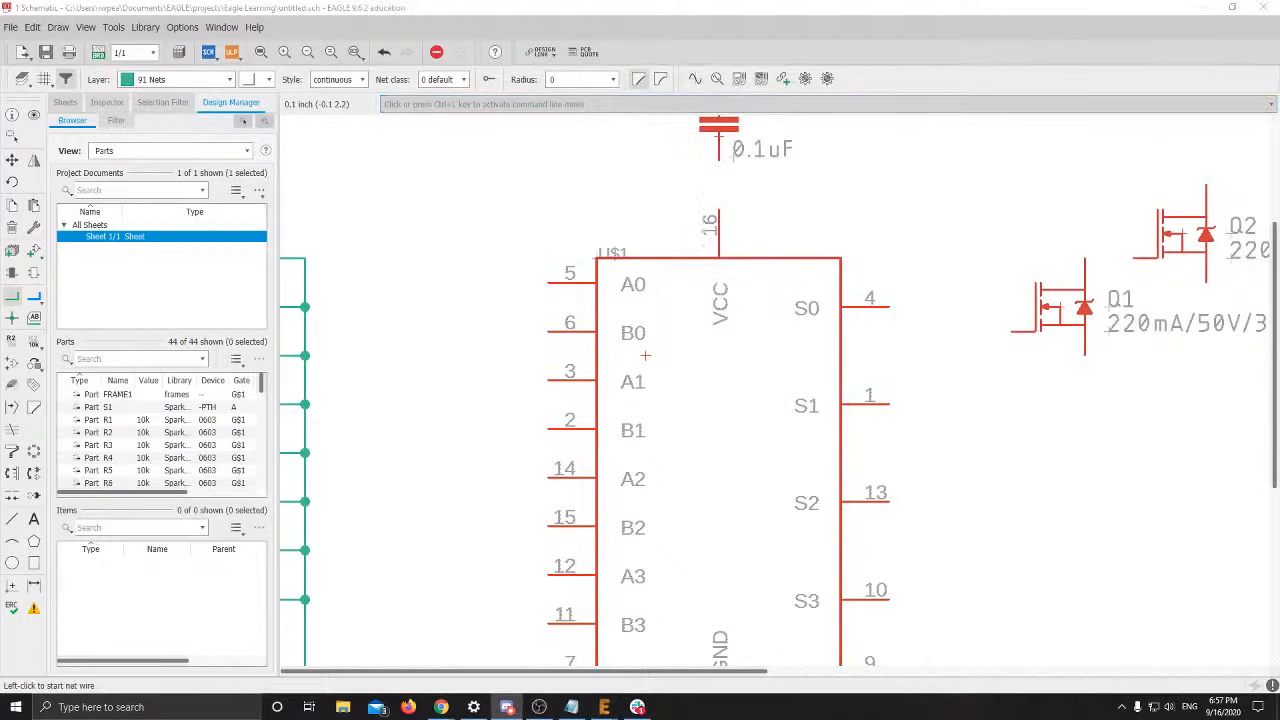
{"action": "right_click", "coordinate": [647, 355]}
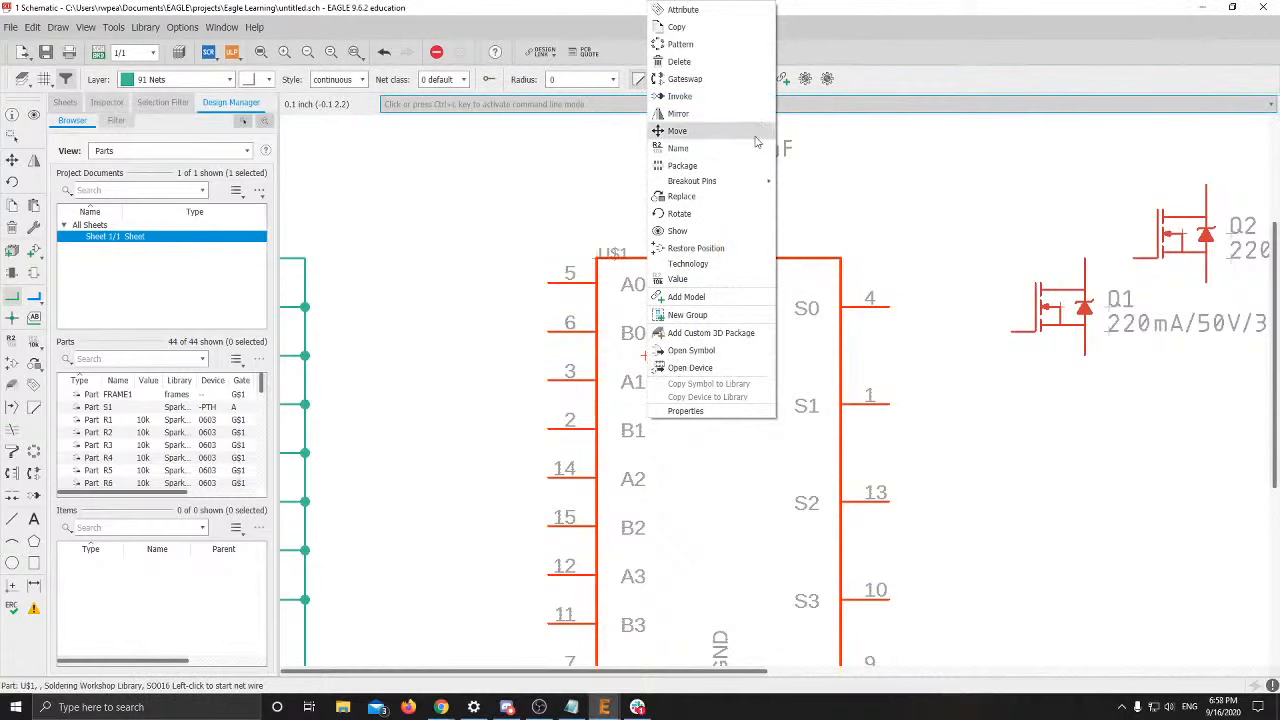
{"action": "mouse_move", "coordinate": [766, 180]}
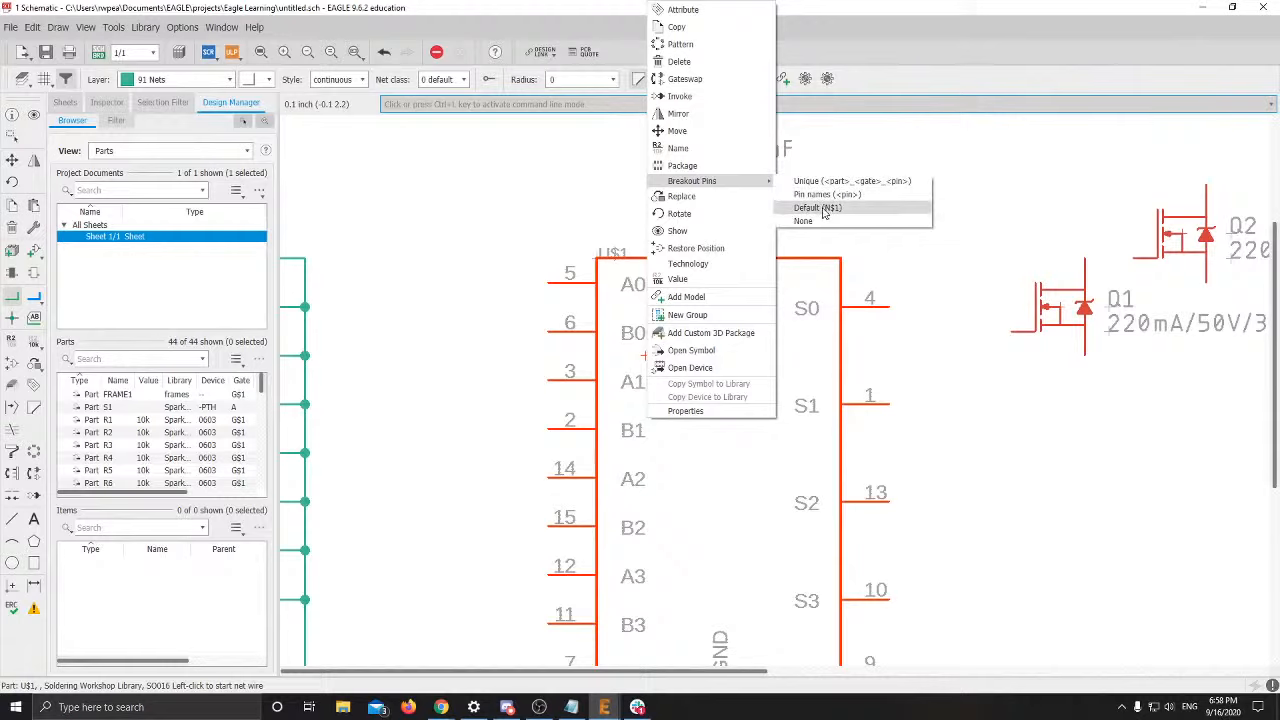
{"action": "left_click", "coordinate": [823, 212]}
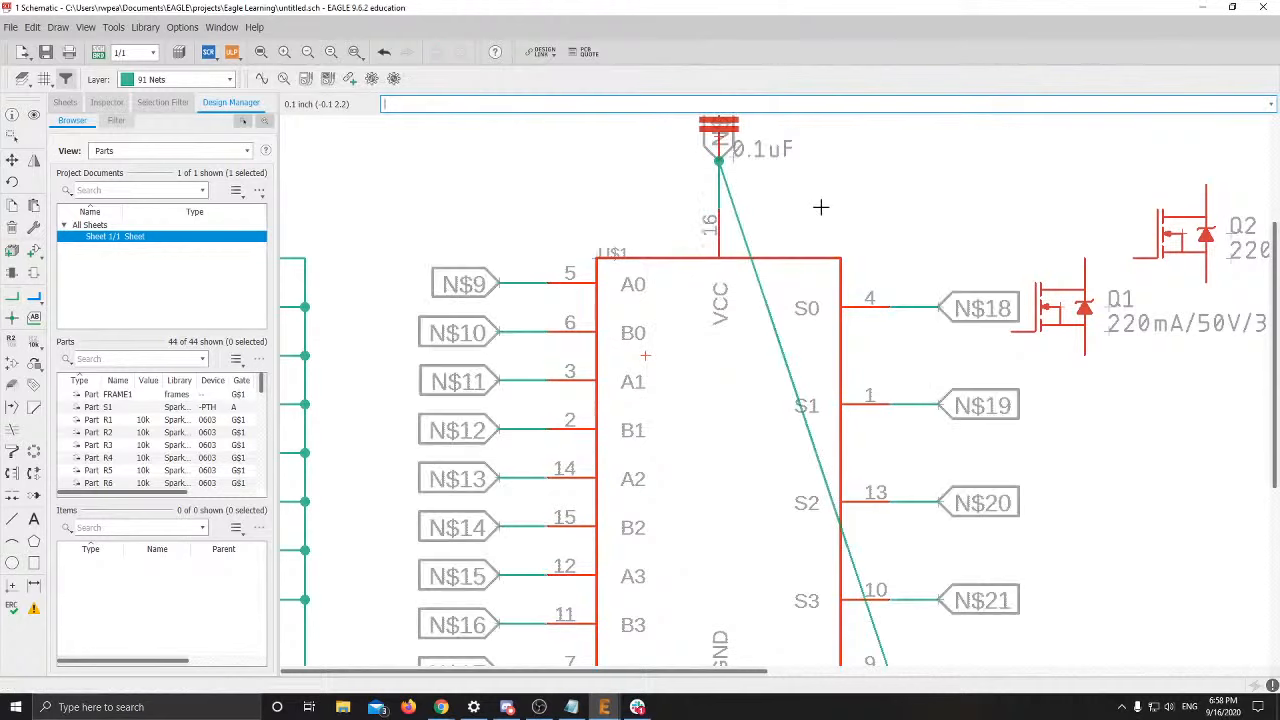
{"action": "scroll", "coordinate": [886, 311], "scroll_direction": "down", "scroll_amount": 3}
{"action": "middle_click_drag", "start_coordinate": [886, 311], "coordinate": [774, 291]}
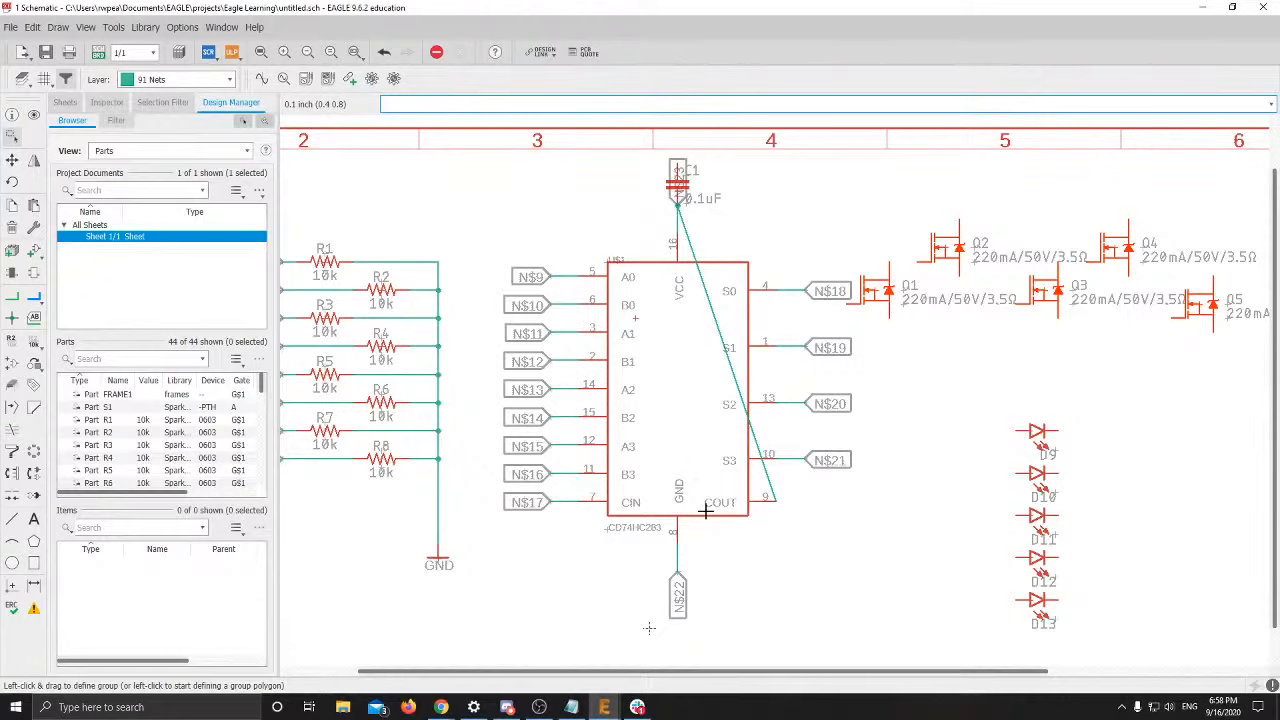
{"action": "scroll", "coordinate": [643, 309], "scroll_direction": "up", "scroll_amount": 2}
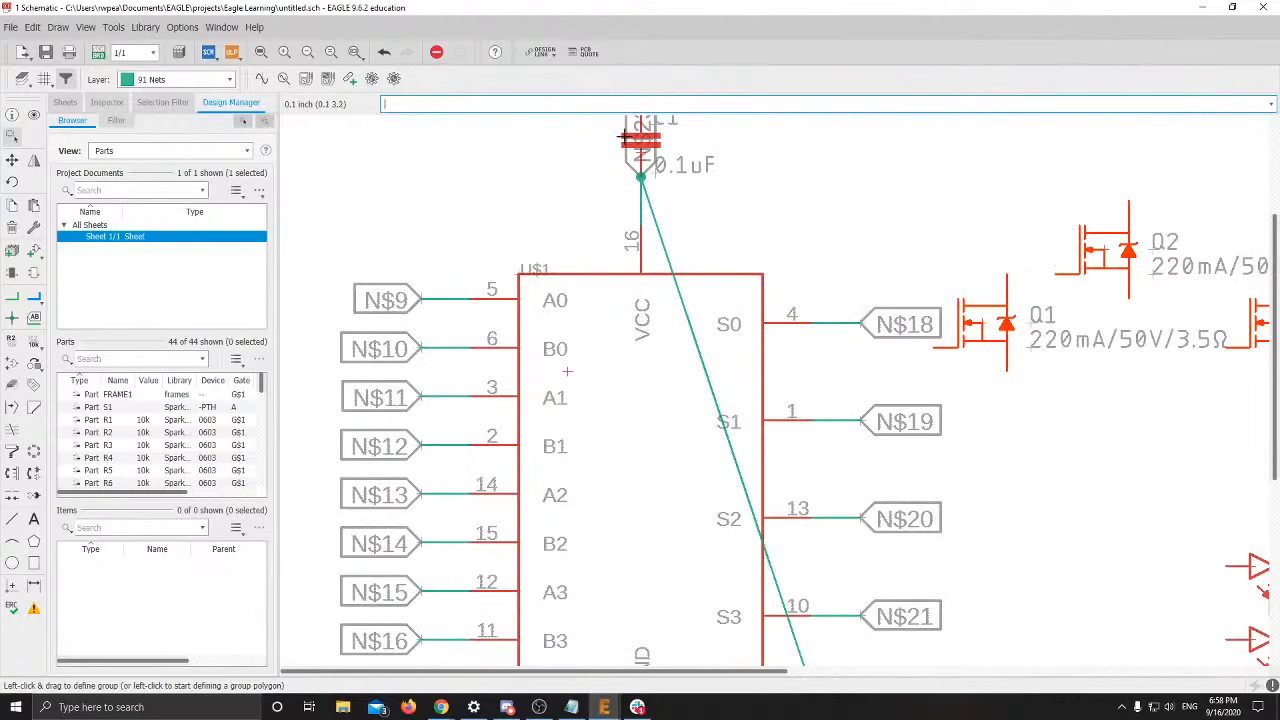
{"action": "scroll", "coordinate": [679, 169], "scroll_direction": "down", "scroll_amount": 2}
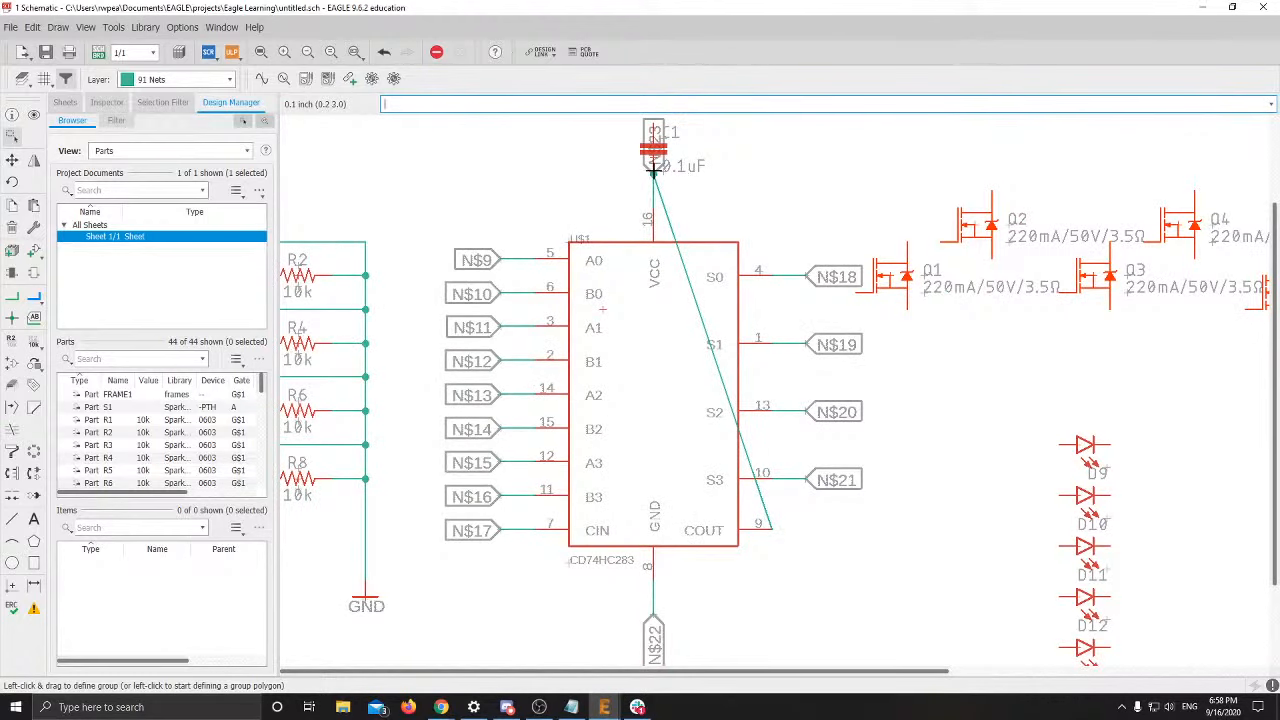
Undo the faulty pin breakout and move capacitor C1 to the right, clear of the adder
{"action": "middle_click_drag", "start_coordinate": [672, 267], "coordinate": [607, 268]}
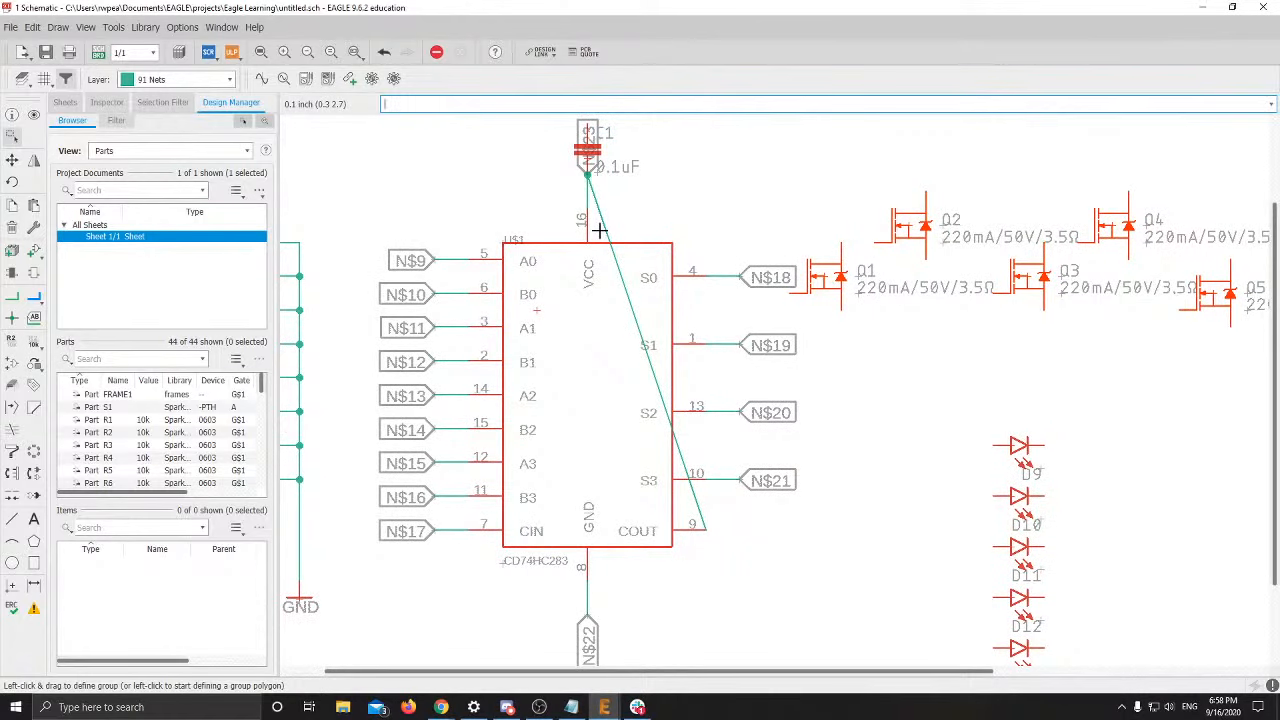
{"action": "scroll", "coordinate": [599, 228], "scroll_direction": "up", "scroll_amount": 4}
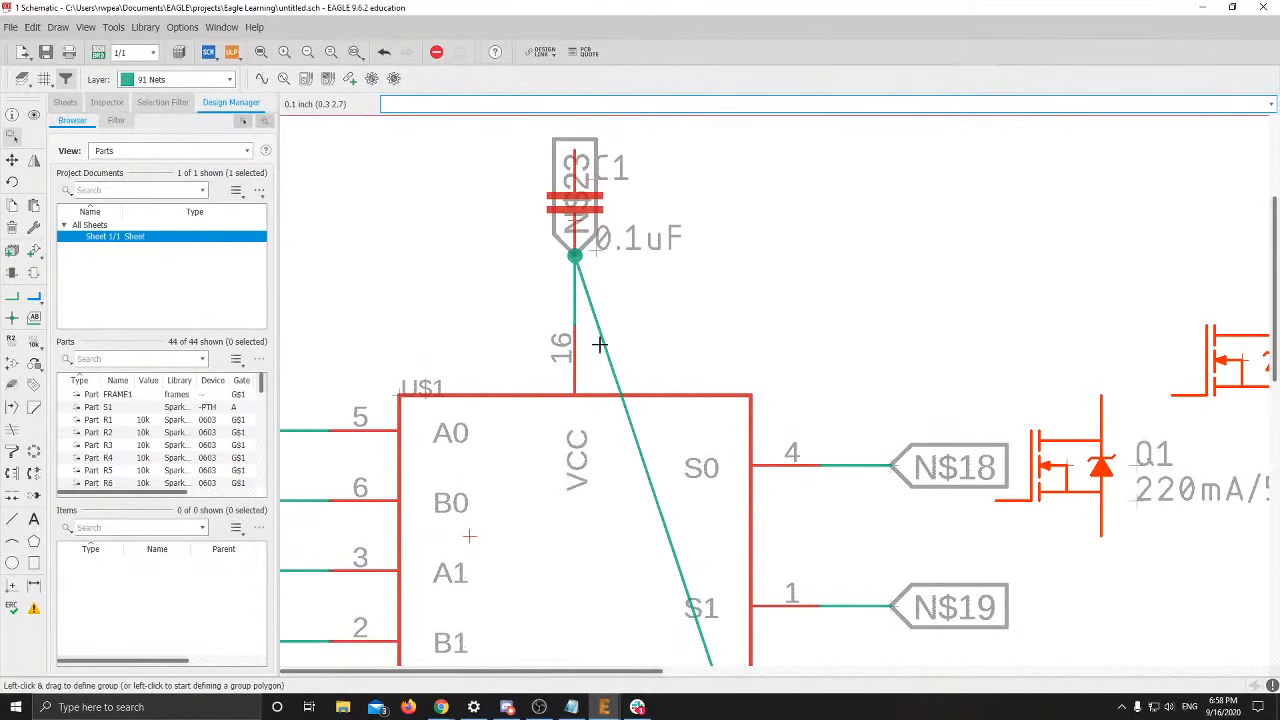
{"action": "key", "text": "ctrl+z"}
{"action": "scroll", "coordinate": [620, 285], "scroll_direction": "down", "scroll_amount": 4}
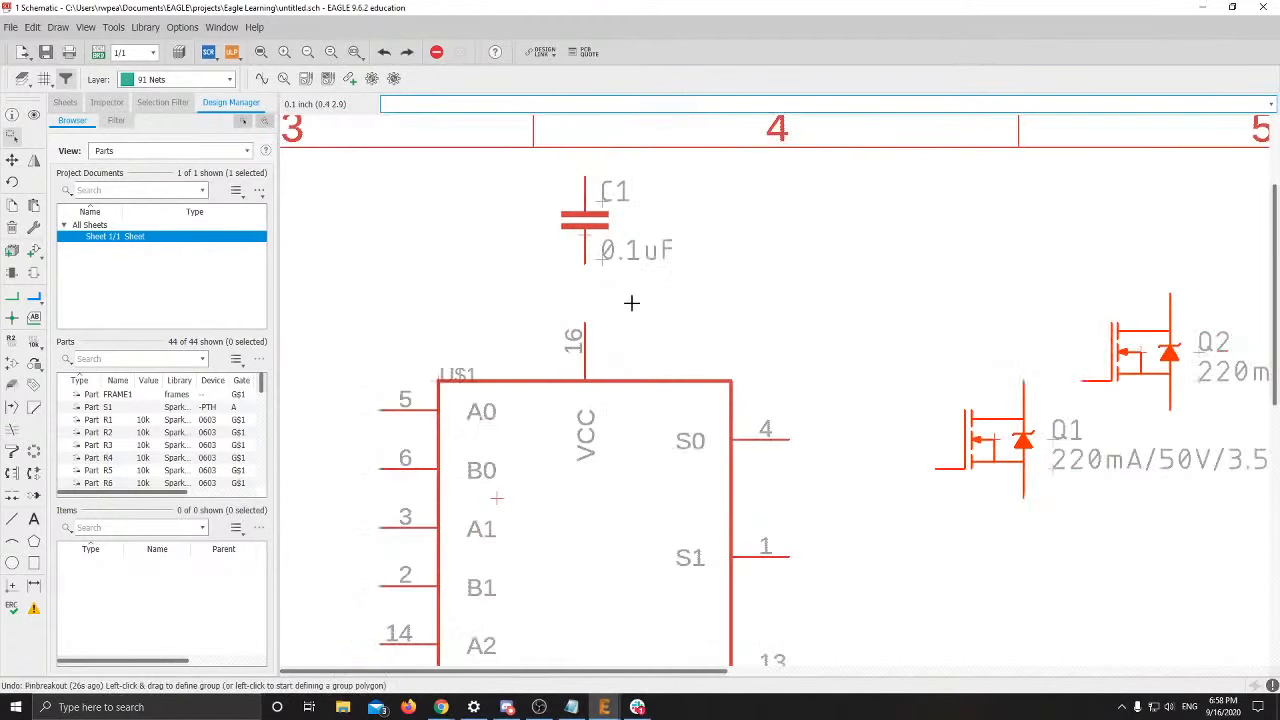
{"action": "left_click", "coordinate": [12, 160]}
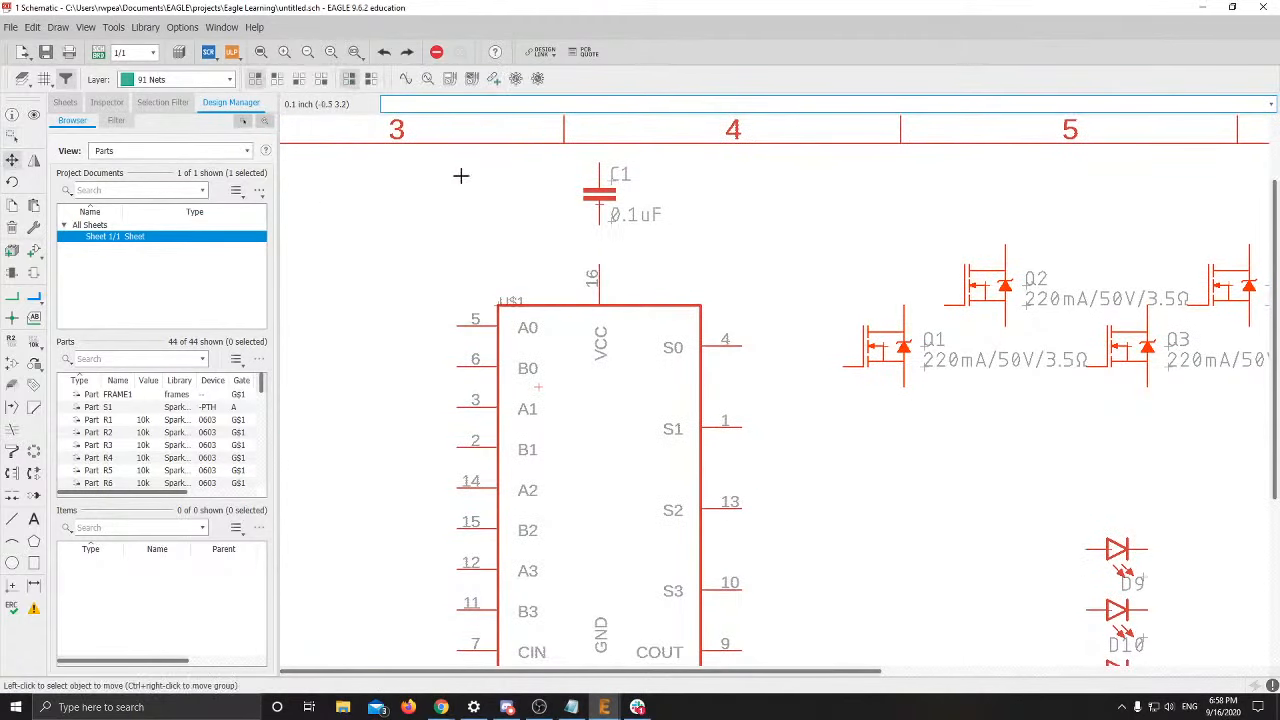
{"action": "left_click_drag", "start_coordinate": [599, 204], "coordinate": [863, 207]}
{"action": "middle_click_drag", "start_coordinate": [730, 353], "coordinate": [746, 241]}
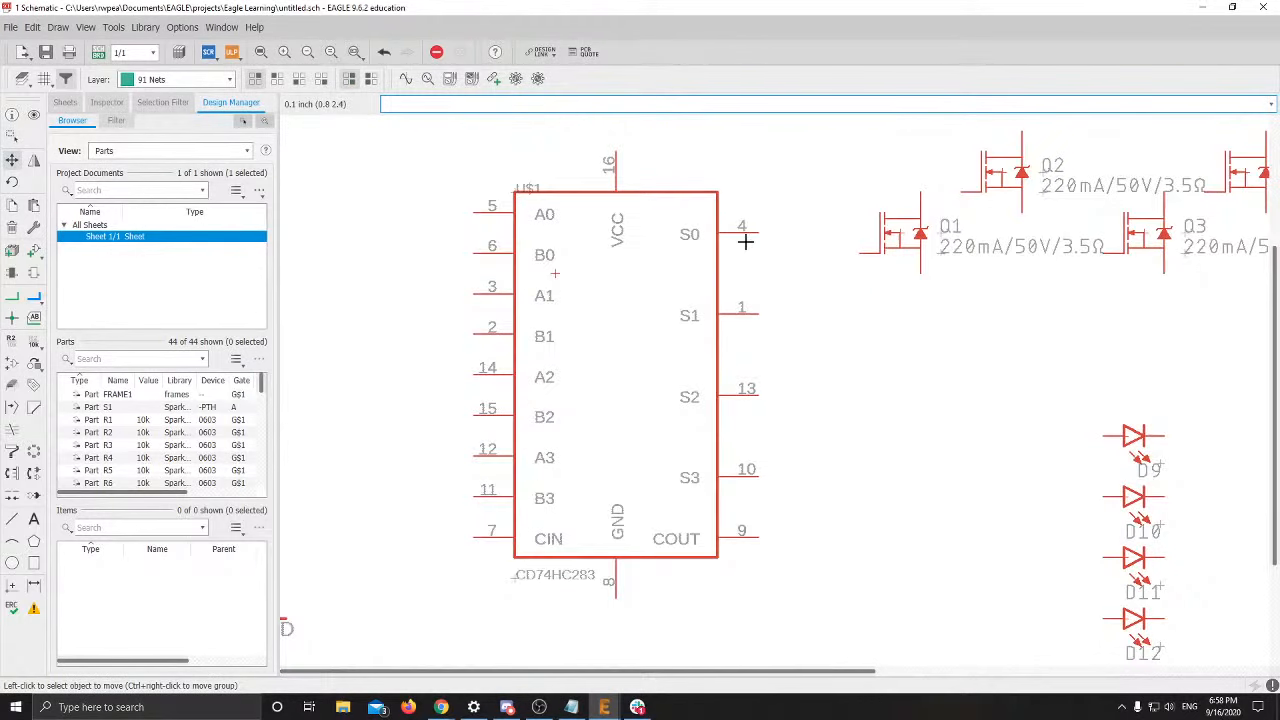
Break out every U$1 pin with Default (N$1) labels, giving nets N$9 through N$24
{"action": "right_click", "coordinate": [562, 273]}
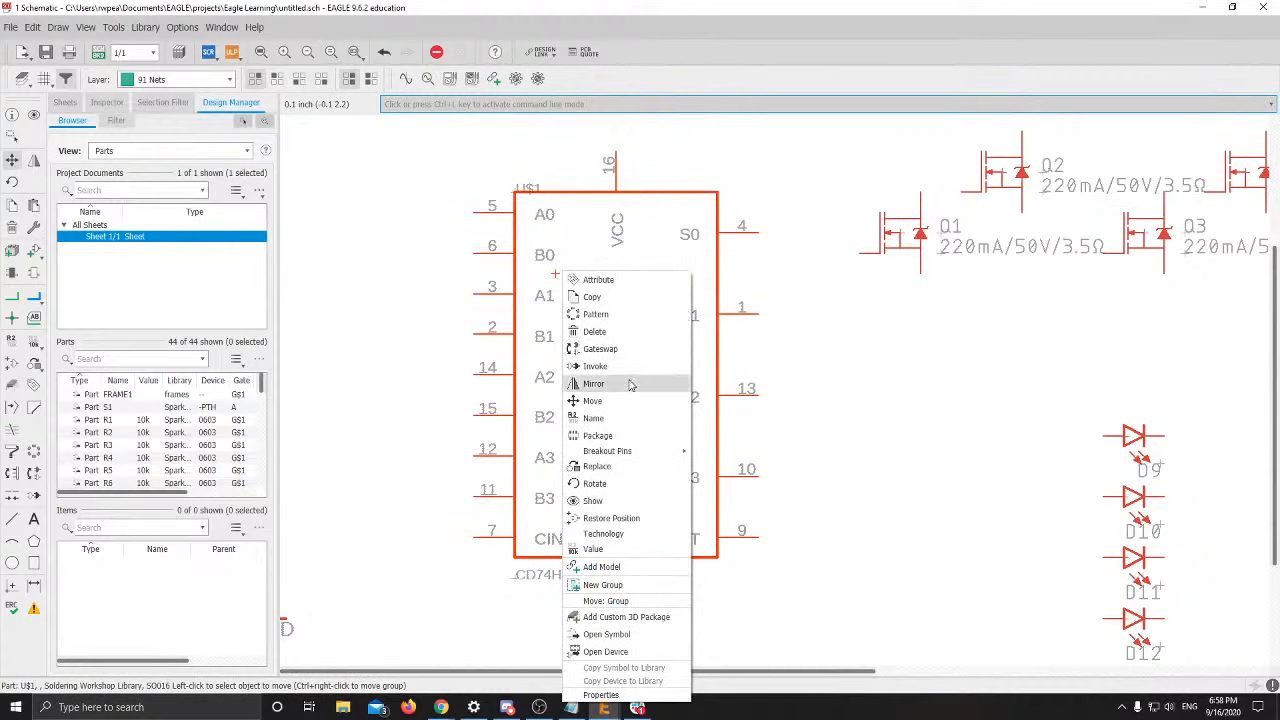
{"action": "mouse_move", "coordinate": [618, 455]}
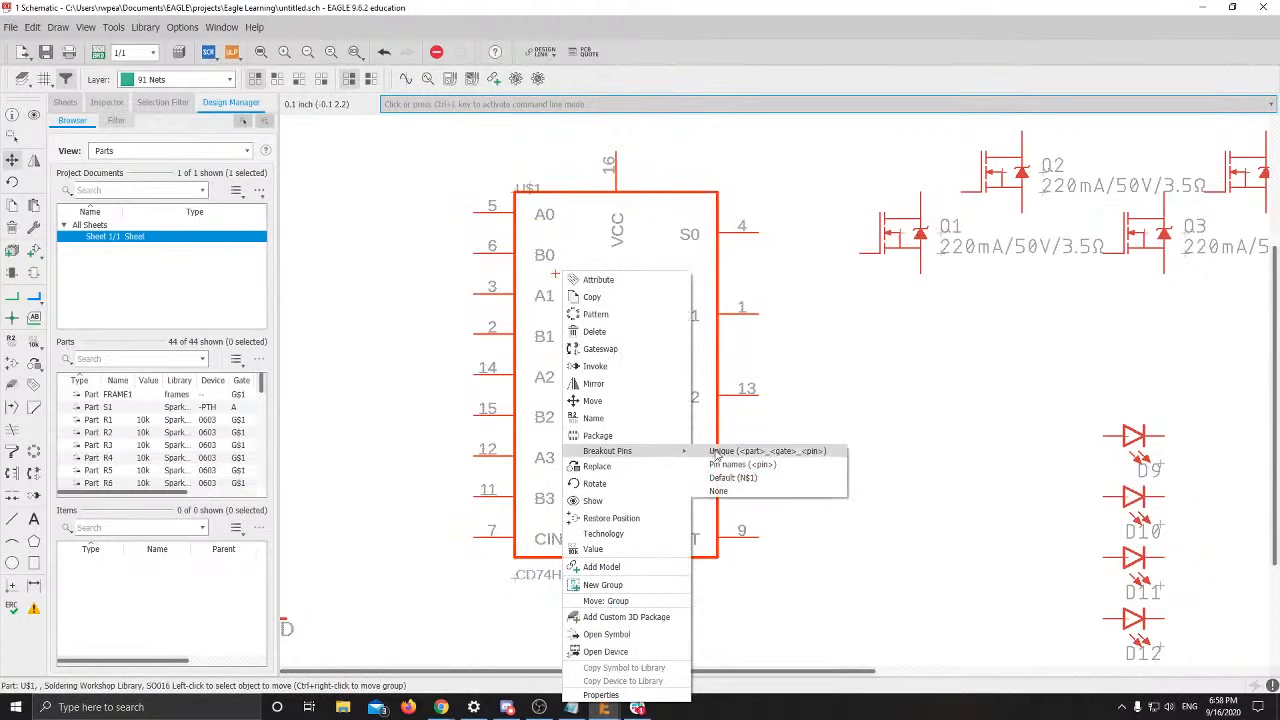
{"action": "left_click", "coordinate": [733, 477]}
{"action": "scroll", "coordinate": [738, 456], "scroll_direction": "down", "scroll_amount": 1}
{"action": "middle_click_drag", "start_coordinate": [739, 456], "coordinate": [717, 466]}
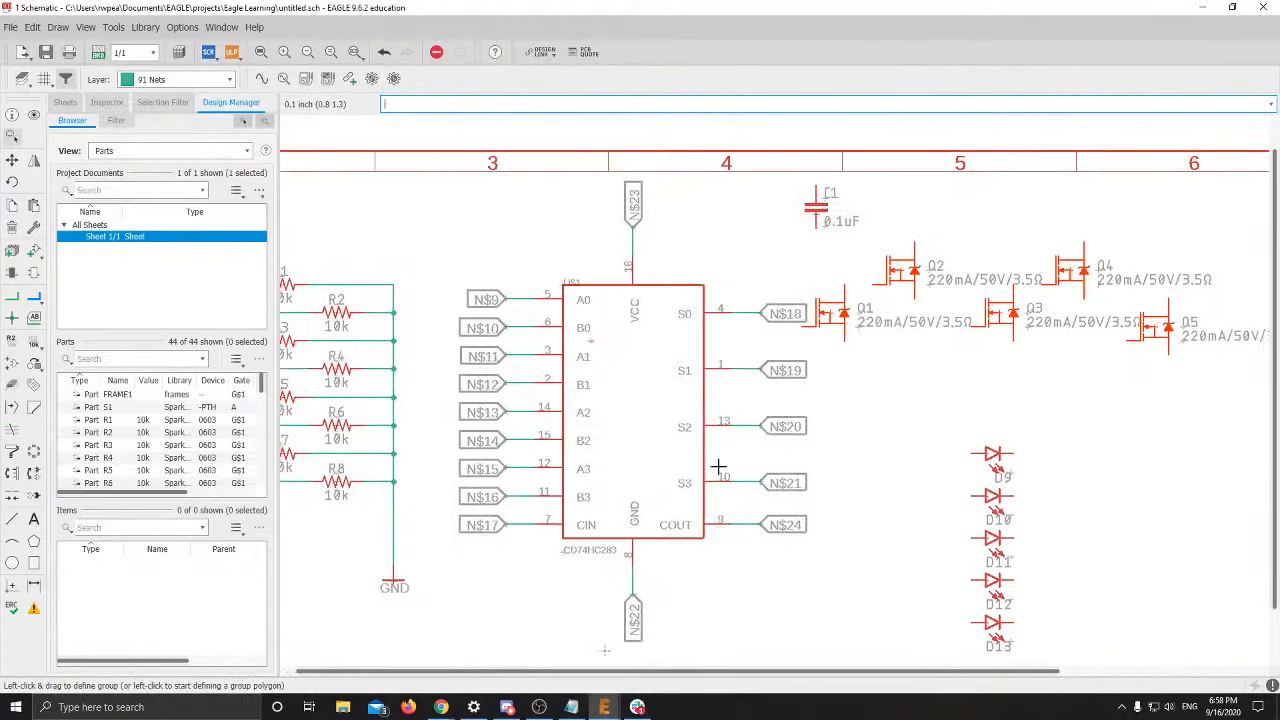
{"action": "scroll", "coordinate": [717, 466], "scroll_direction": "down", "scroll_amount": 1}
{"action": "left_click", "coordinate": [849, 380]}
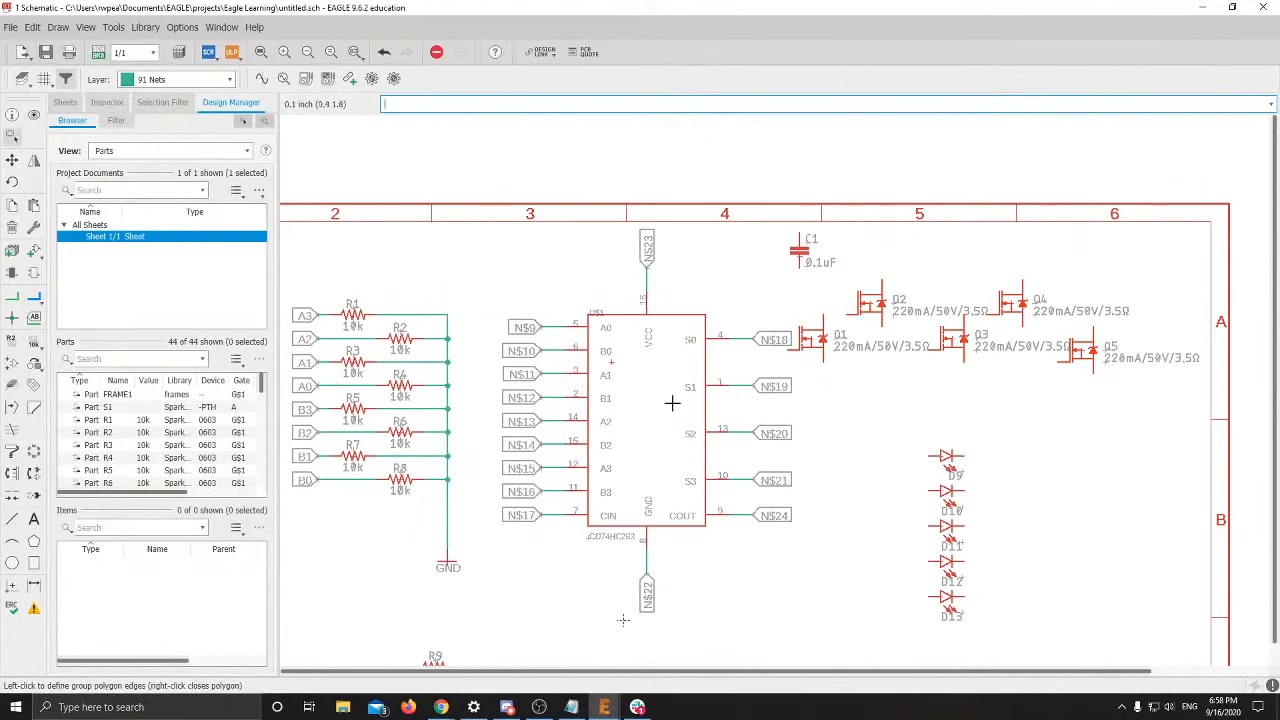
{"action": "middle_click_drag", "start_coordinate": [546, 409], "coordinate": [801, 222]}
{"action": "middle_click_drag", "start_coordinate": [780, 313], "coordinate": [686, 413]}
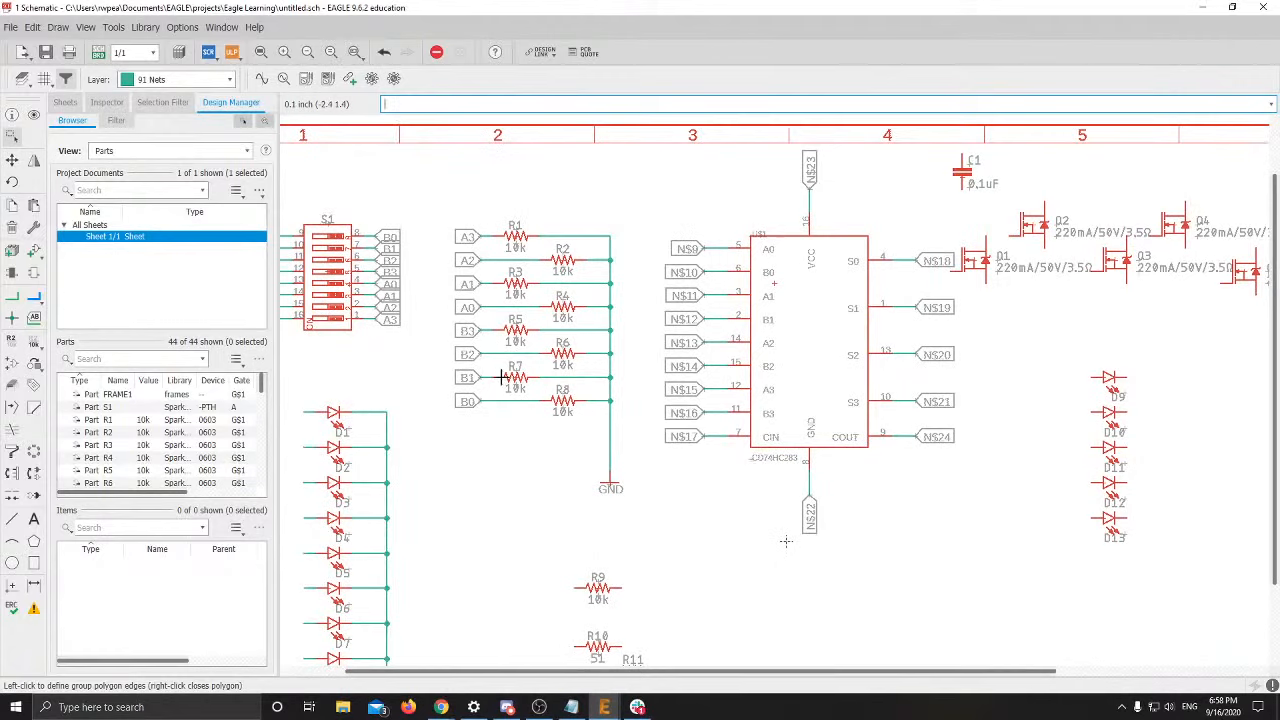
{"action": "middle_click_drag", "start_coordinate": [501, 377], "coordinate": [615, 331]}
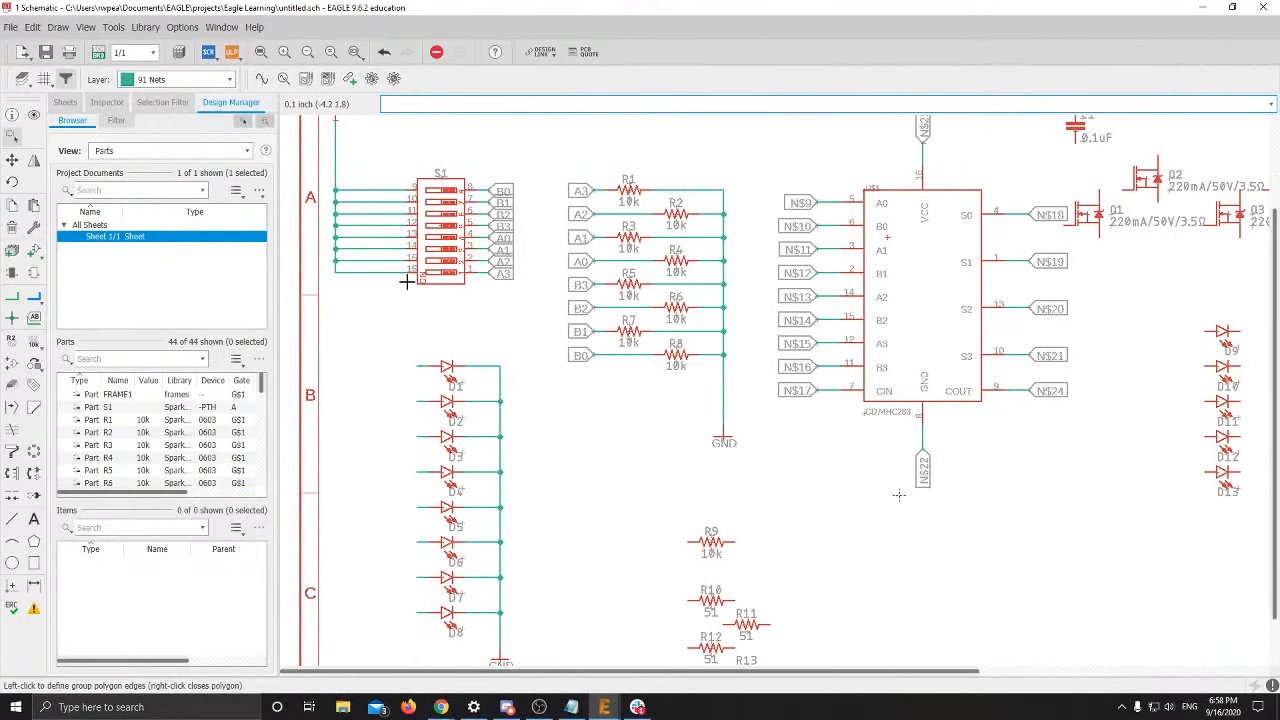
{"action": "middle_click_drag", "start_coordinate": [430, 487], "coordinate": [563, 414]}
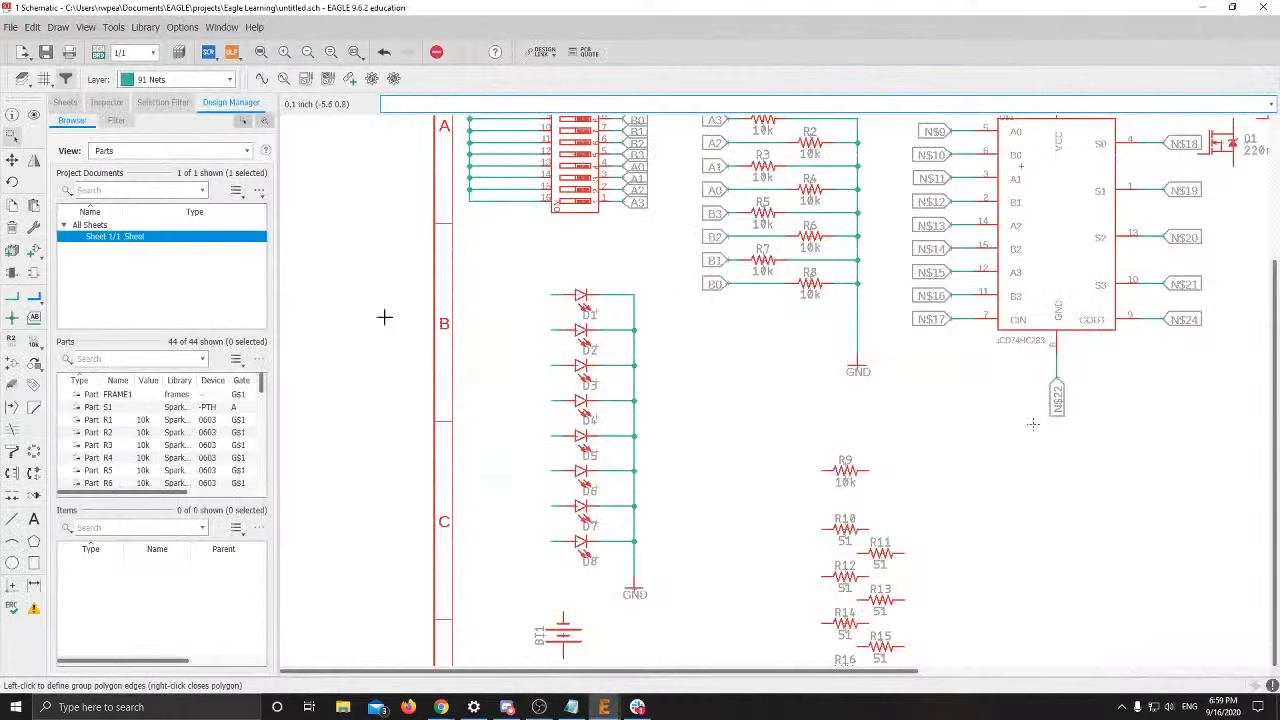
Place net labels N$1–N$4 left of LEDs D1–D4, rotating the N$2 label
{"action": "left_click", "coordinate": [34, 317]}
{"action": "scroll", "coordinate": [455, 356], "scroll_direction": "up", "scroll_amount": 2}
{"action": "left_click", "coordinate": [624, 250]}
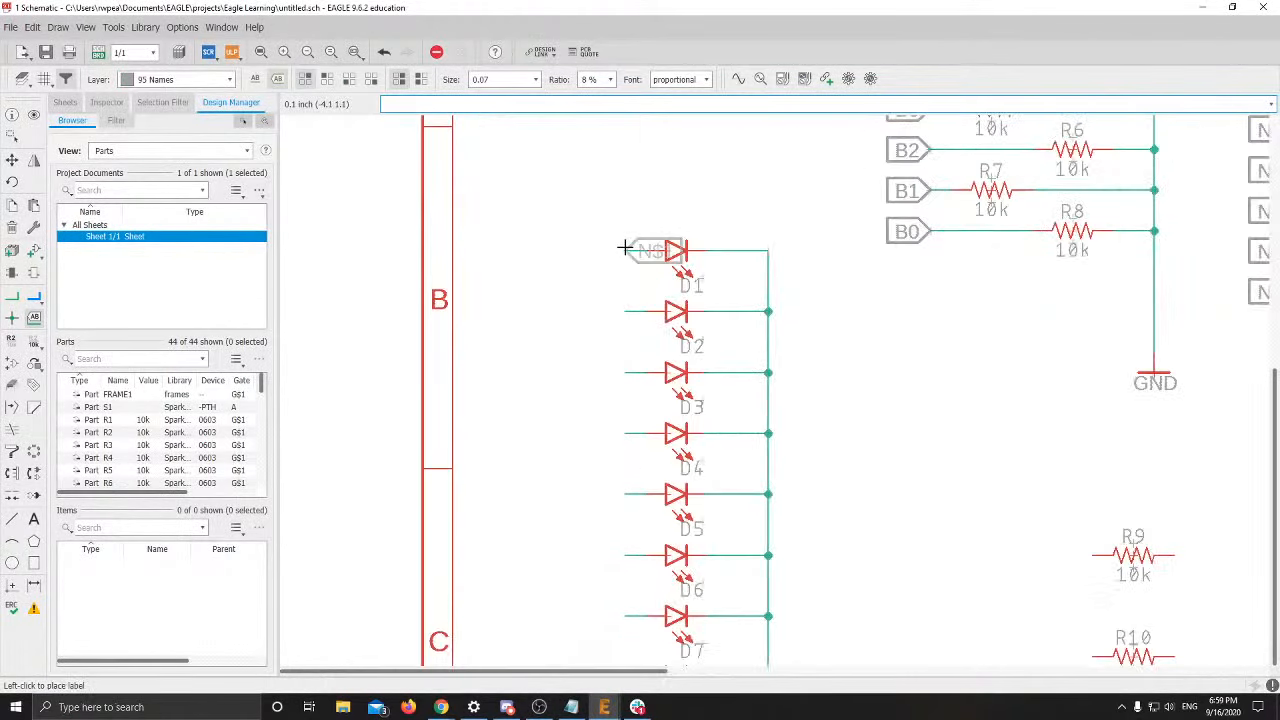
{"action": "left_click", "coordinate": [624, 251]}
{"action": "left_click", "coordinate": [624, 313]}
{"action": "right_click", "coordinate": [624, 313]}
{"action": "right_click", "coordinate": [624, 313]}
{"action": "right_click", "coordinate": [624, 313]}
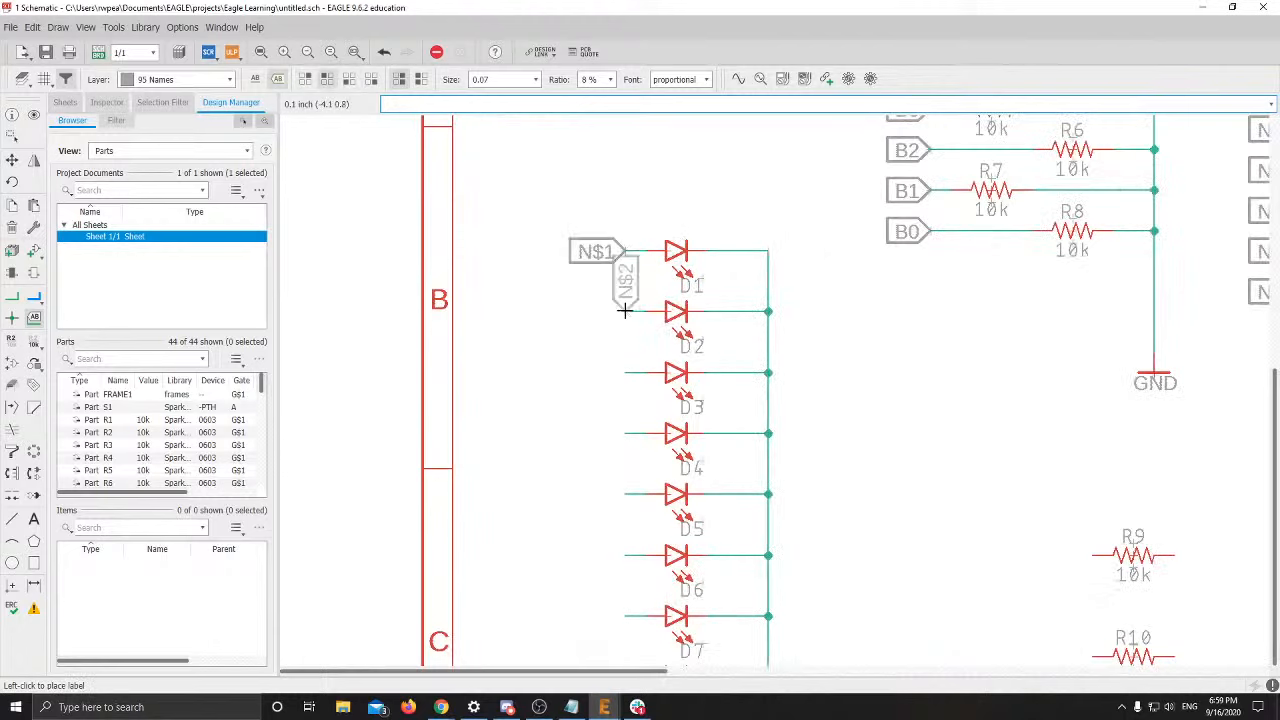
{"action": "right_click", "coordinate": [624, 313]}
{"action": "left_click", "coordinate": [624, 313]}
{"action": "left_click", "coordinate": [623, 372]}
{"action": "left_click", "coordinate": [623, 372]}
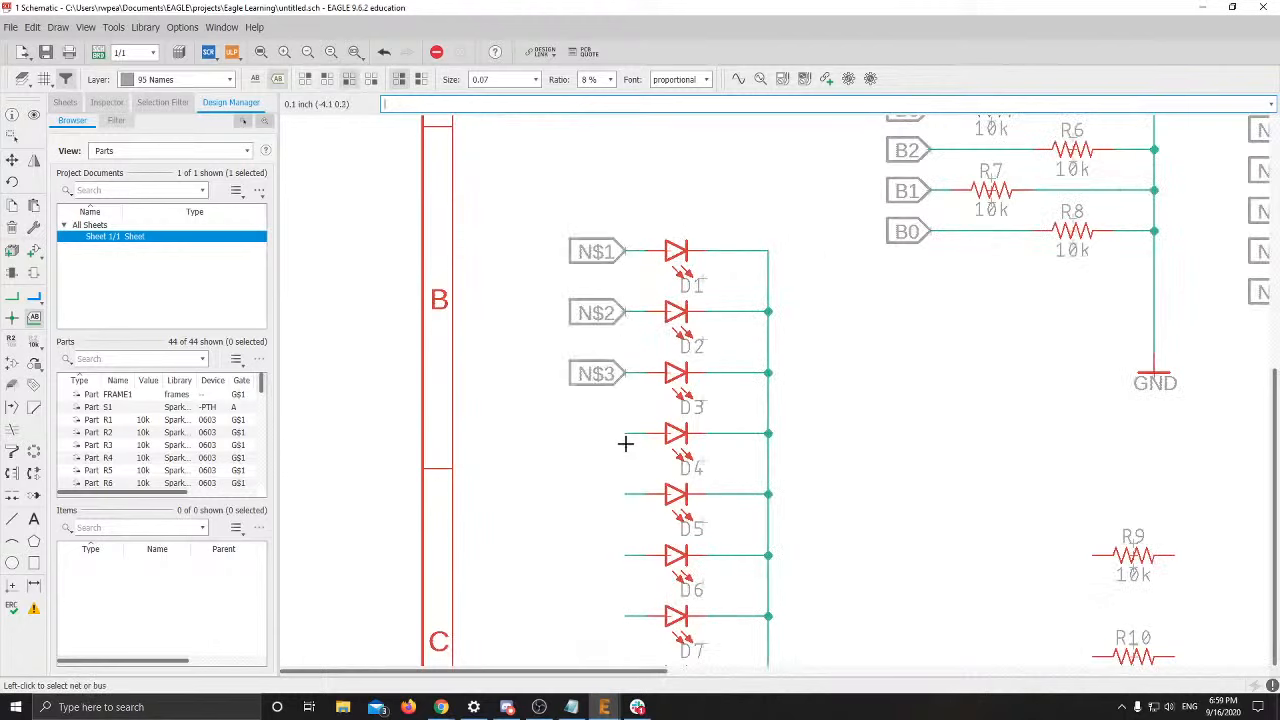
{"action": "left_click", "coordinate": [625, 434]}
{"action": "left_click", "coordinate": [625, 434]}
Place net labels N$5–N$8 left of LEDs D5–D8
{"action": "left_click", "coordinate": [625, 494]}
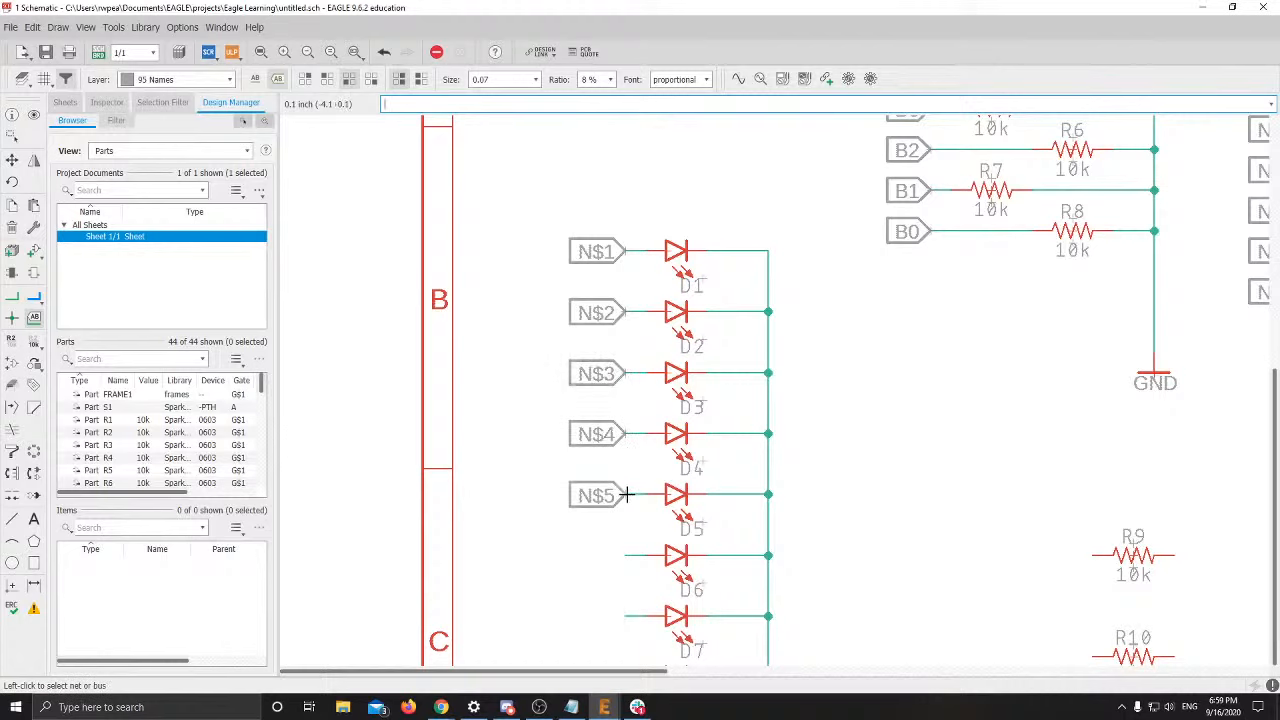
{"action": "left_click", "coordinate": [625, 494]}
{"action": "left_click", "coordinate": [633, 552]}
{"action": "left_click", "coordinate": [633, 552]}
{"action": "left_click", "coordinate": [629, 615]}
{"action": "left_click", "coordinate": [629, 615]}
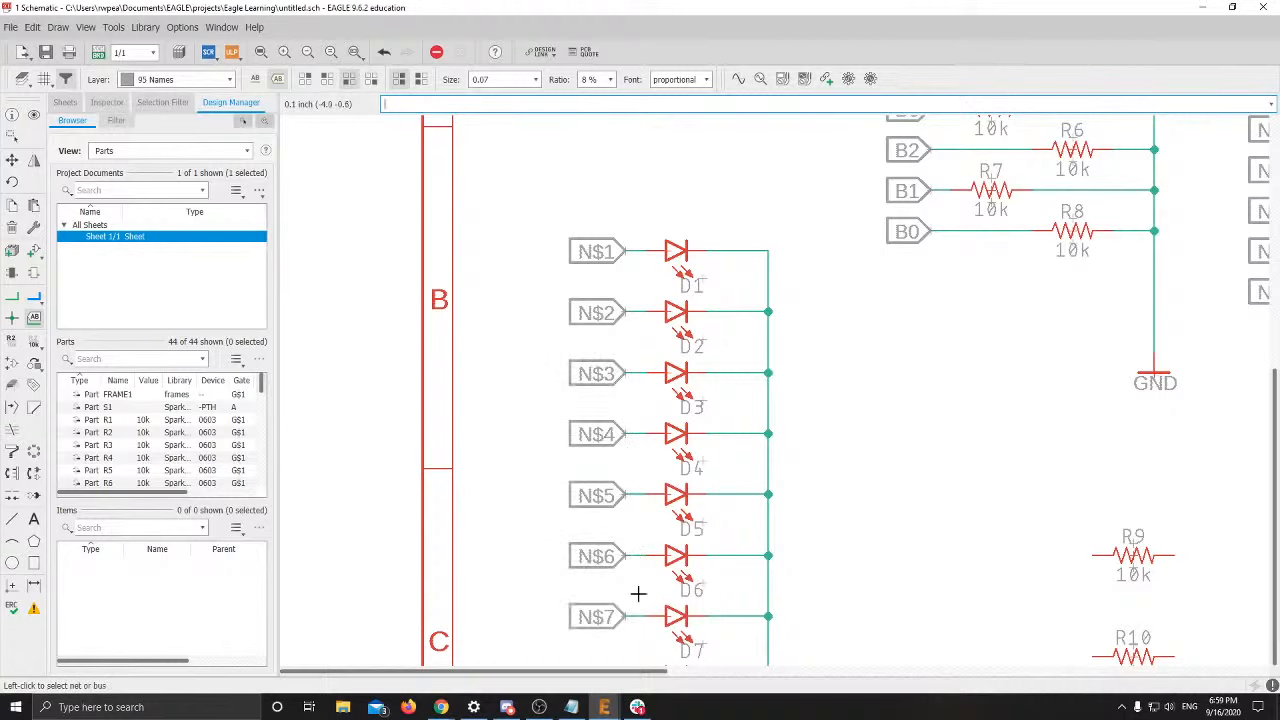
{"action": "scroll", "coordinate": [577, 416], "scroll_direction": "down", "scroll_amount": 2}
{"action": "middle_click_drag", "start_coordinate": [605, 482], "coordinate": [598, 411]}
{"action": "left_click", "coordinate": [606, 495]}
{"action": "left_click", "coordinate": [606, 495]}
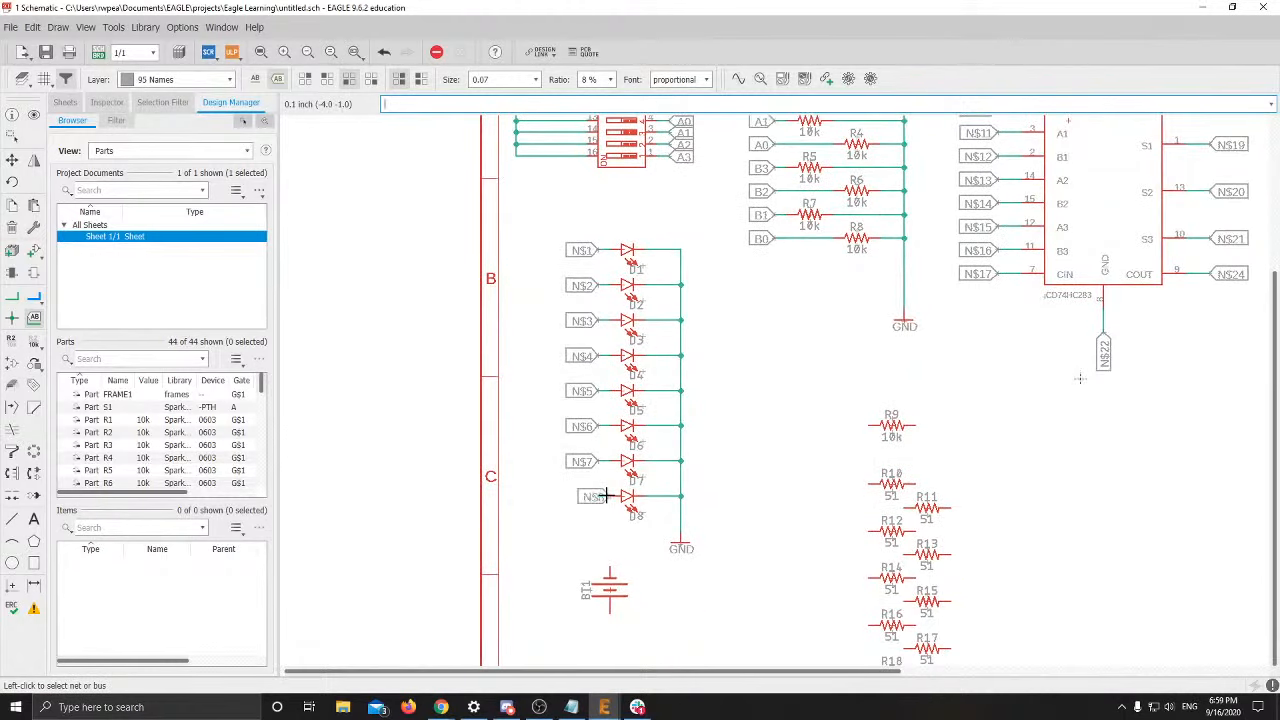
{"action": "left_click", "coordinate": [598, 495]}
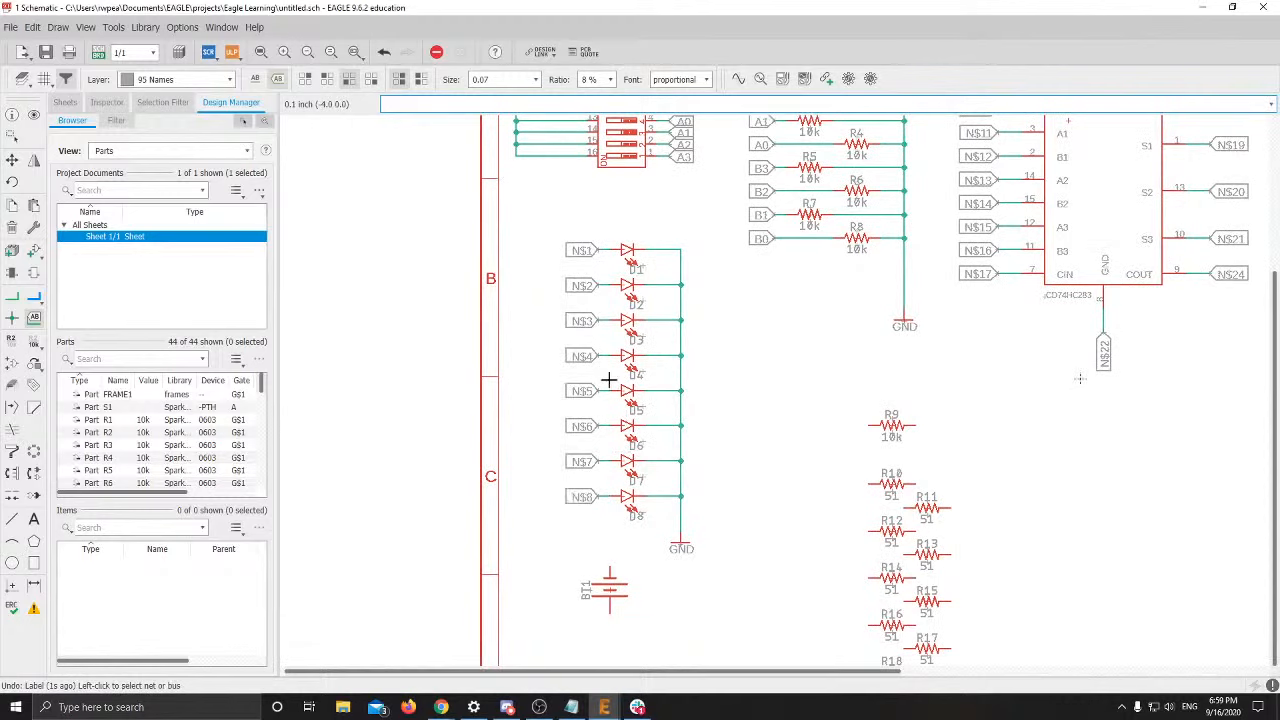
{"action": "scroll", "coordinate": [582, 460], "scroll_direction": "up", "scroll_amount": 2}
{"action": "scroll", "coordinate": [582, 460], "scroll_direction": "up", "scroll_amount": 1}
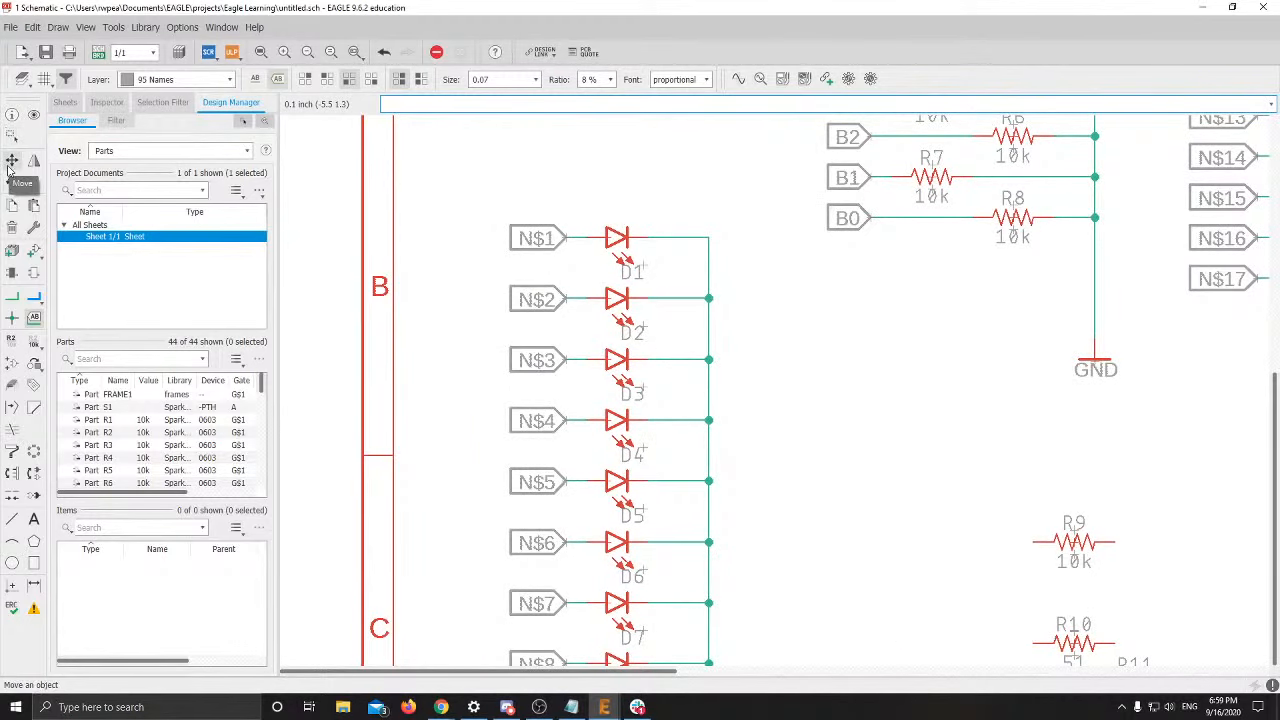
Rename the LED nets N$1 and N$2 to B0 and B1, joining them to the switch nets
{"action": "left_click", "coordinate": [12, 339]}
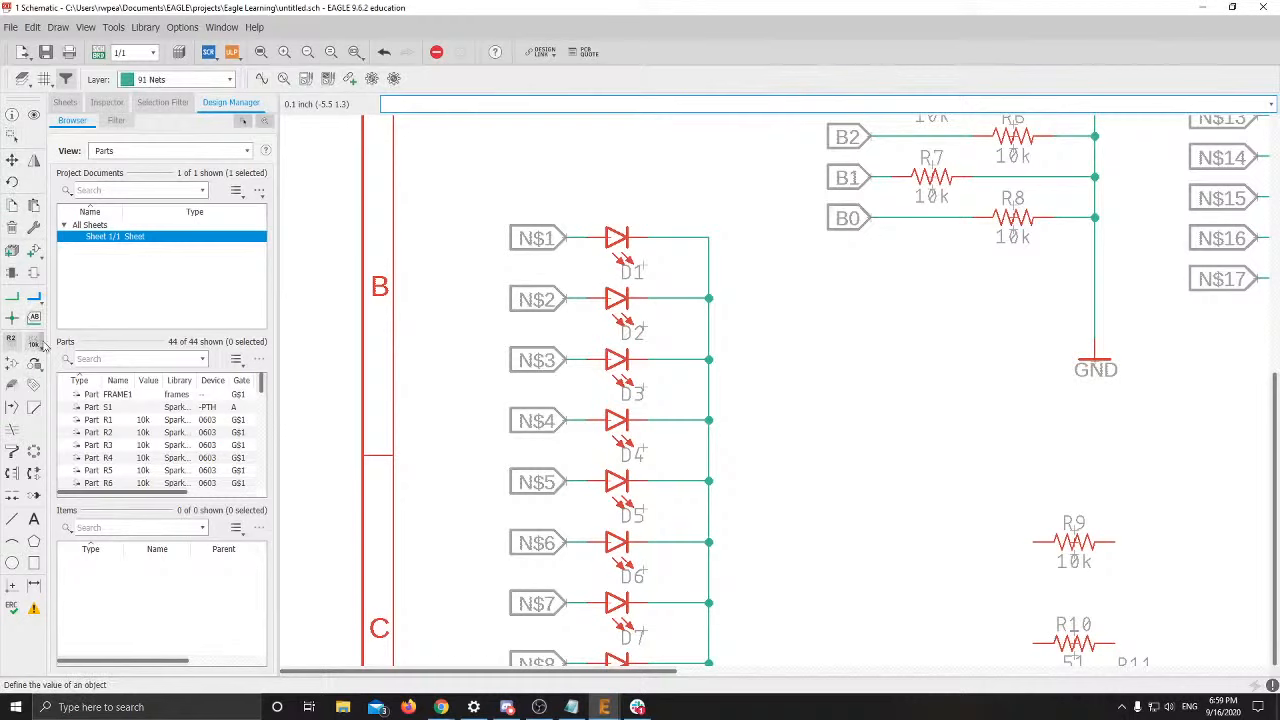
{"action": "scroll", "coordinate": [575, 291], "scroll_direction": "down", "scroll_amount": 3}
{"action": "scroll", "coordinate": [676, 190], "scroll_direction": "up", "scroll_amount": 1}
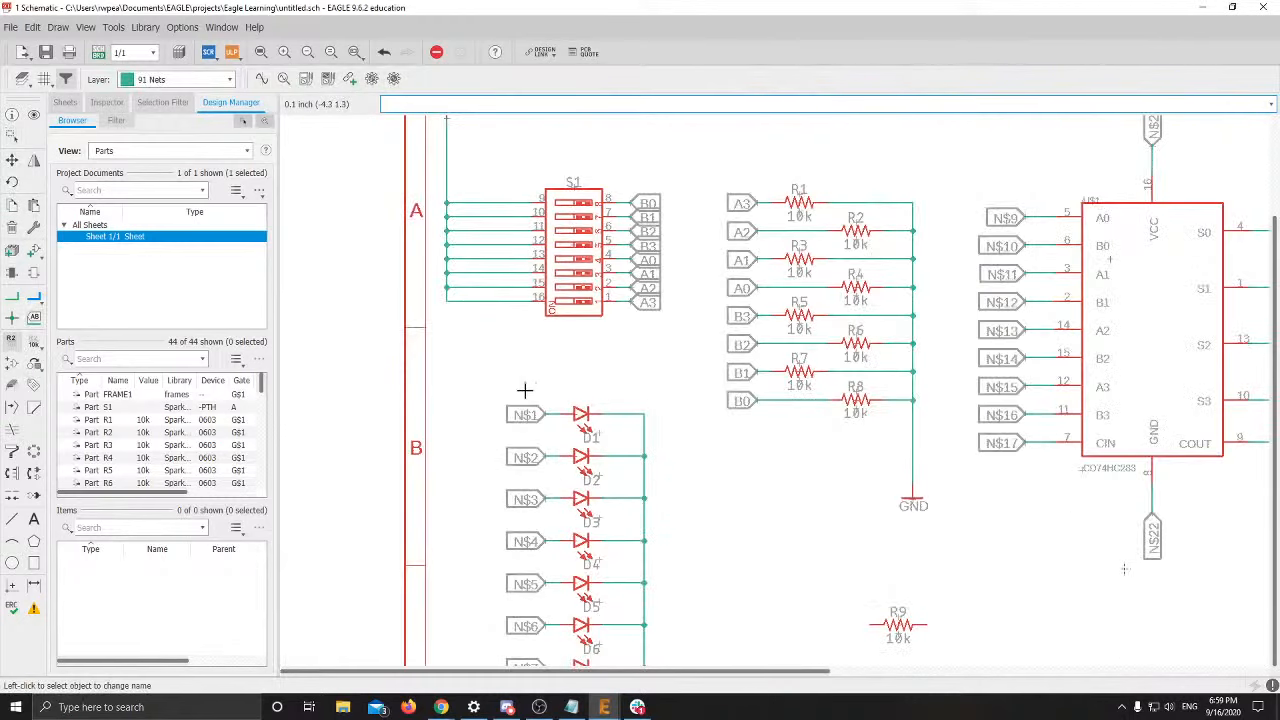
{"action": "left_click", "coordinate": [549, 416]}
{"action": "left_click", "coordinate": [549, 416]}
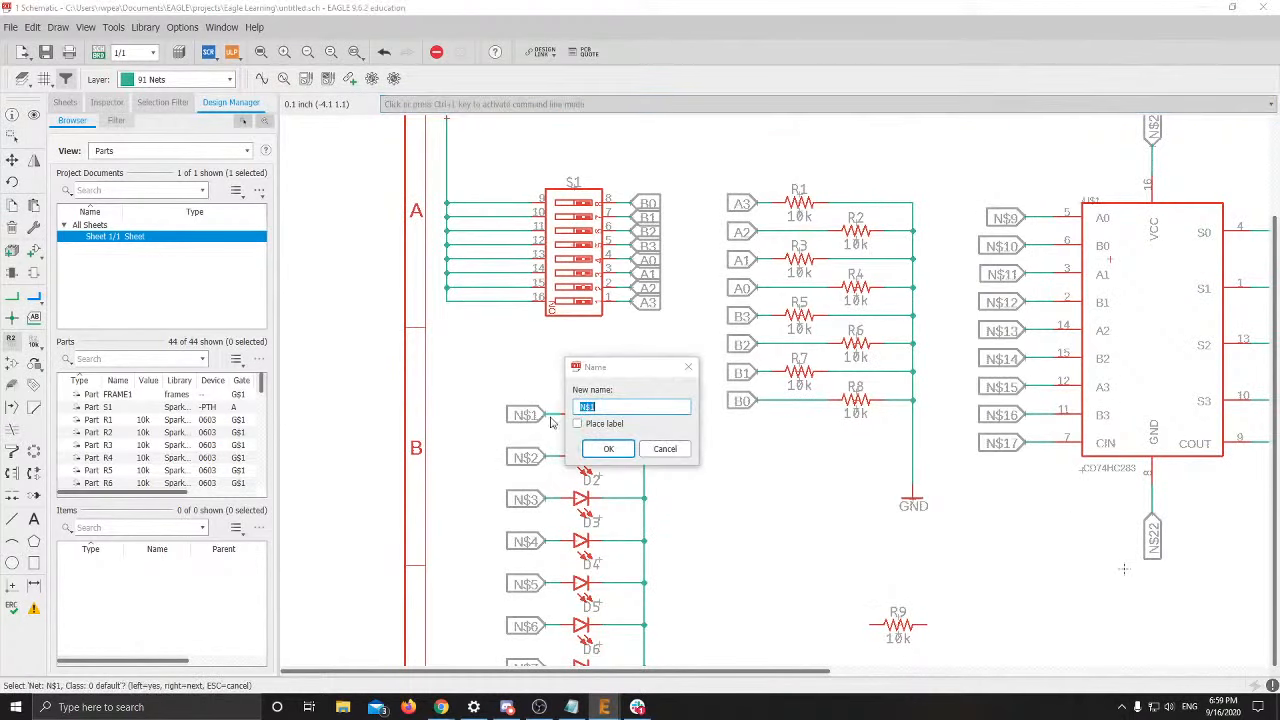
{"action": "type", "text": "B0"}
{"action": "key", "text": "Return"}
{"action": "key", "text": "Return"}
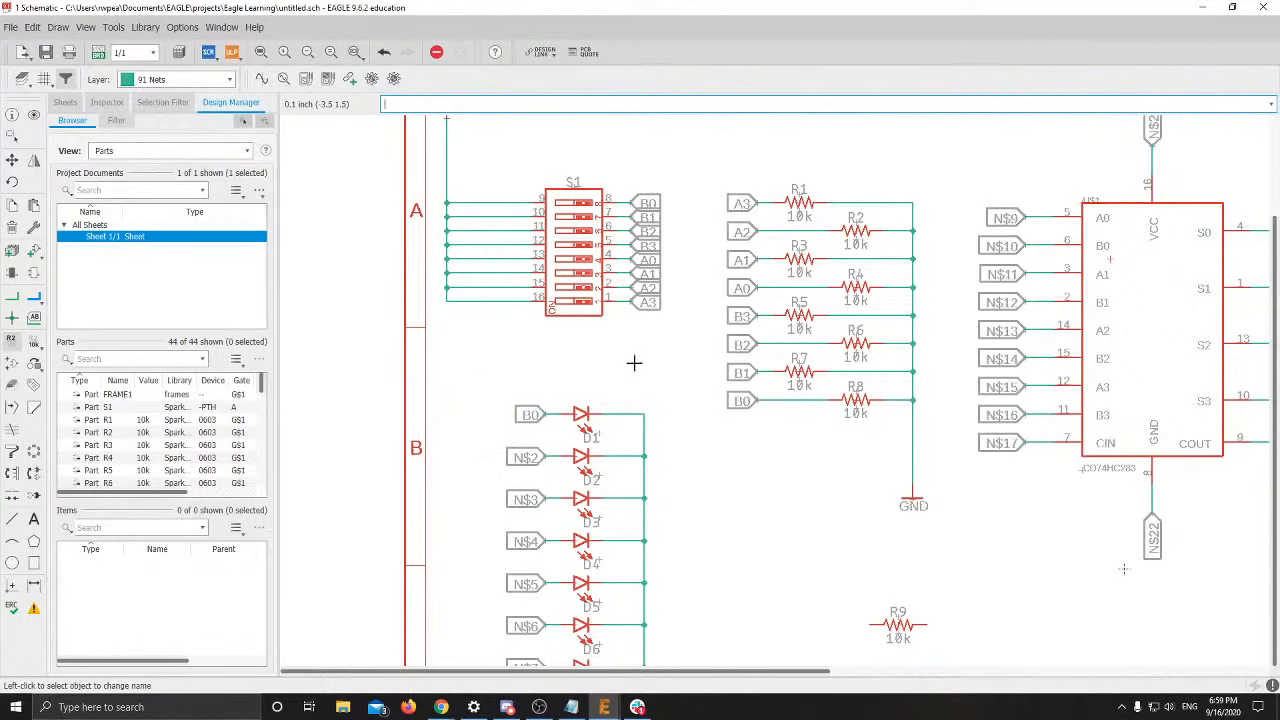
{"action": "scroll", "coordinate": [633, 363], "scroll_direction": "down", "scroll_amount": 2}
{"action": "left_click", "coordinate": [558, 387]}
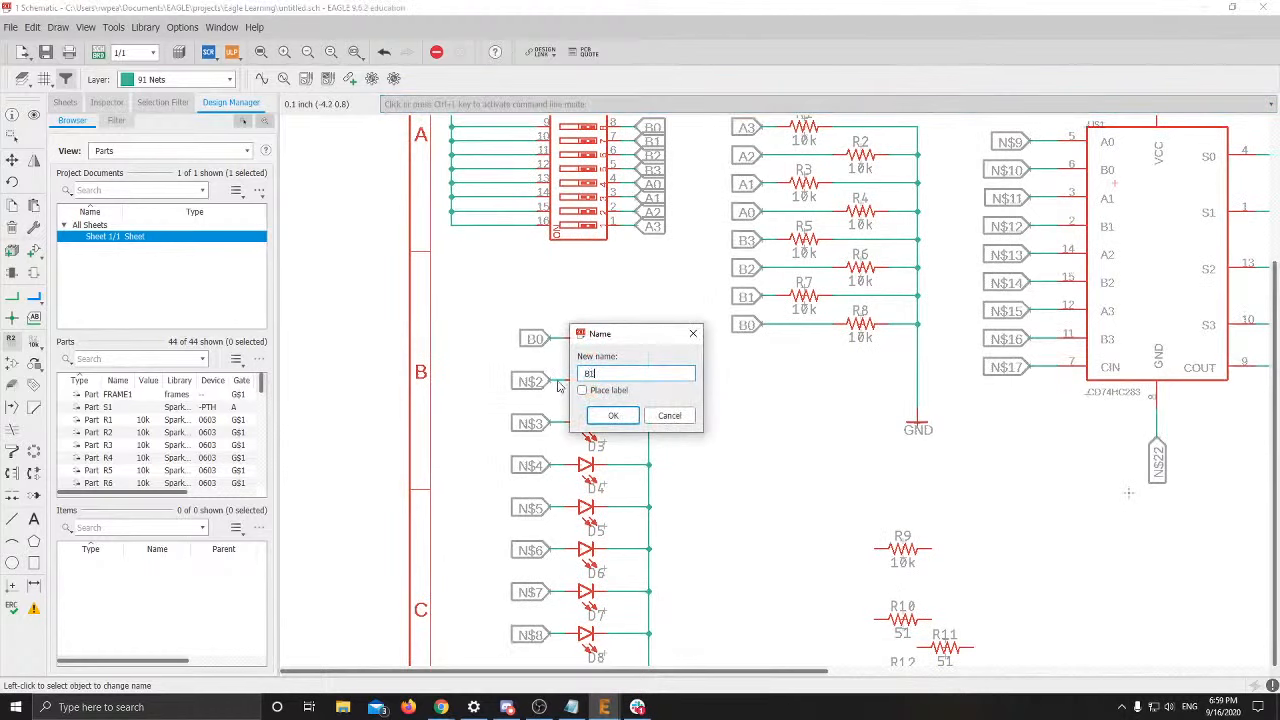
{"action": "key", "text": "Return"}
{"action": "key", "text": "Return"}
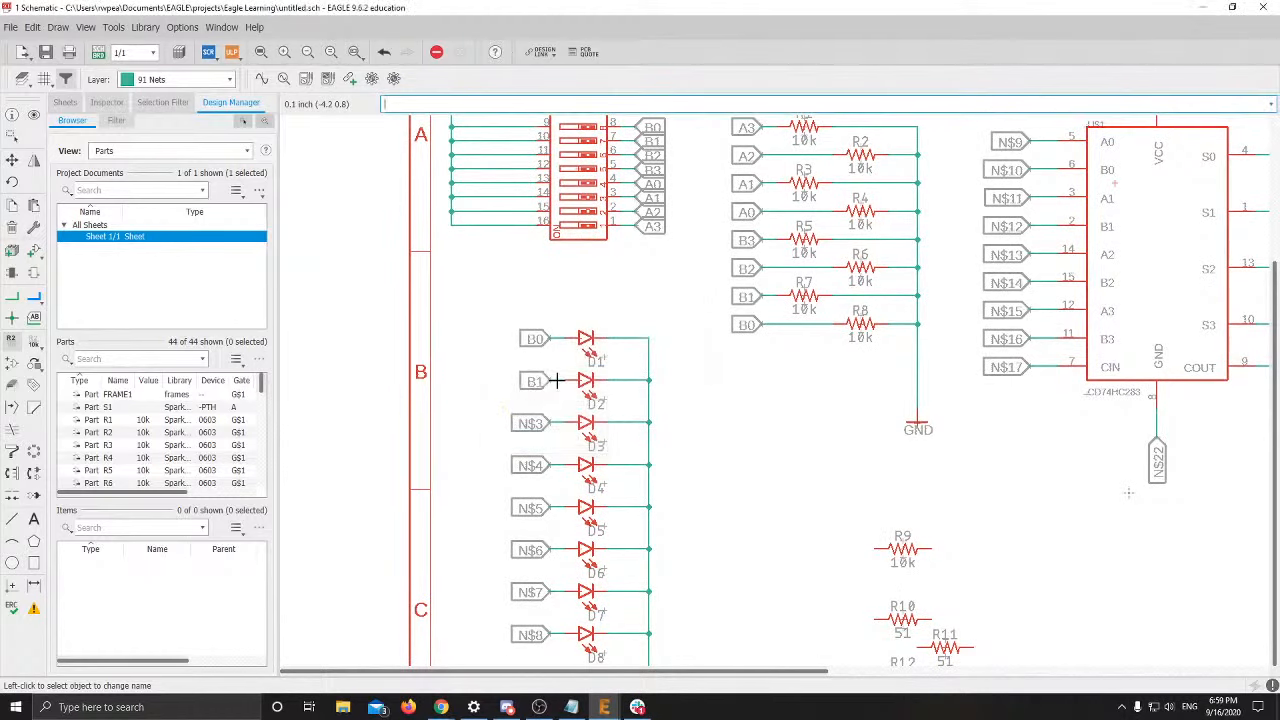
Rename LED nets N$3 and N$4 to B2 and B3
{"action": "scroll", "coordinate": [437, 420], "scroll_direction": "down", "scroll_amount": 2}
{"action": "left_click", "coordinate": [564, 331]}
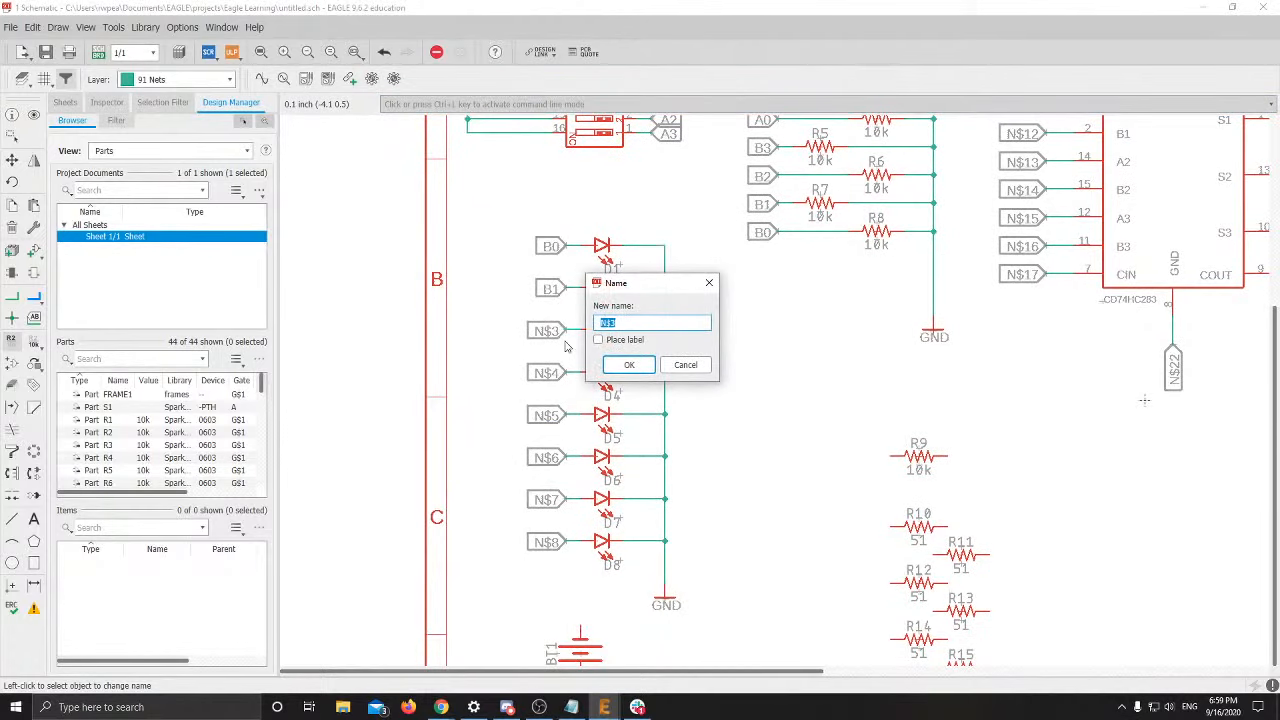
{"action": "type", "text": "B2"}
{"action": "key", "text": "Return"}
{"action": "key", "text": "Return"}
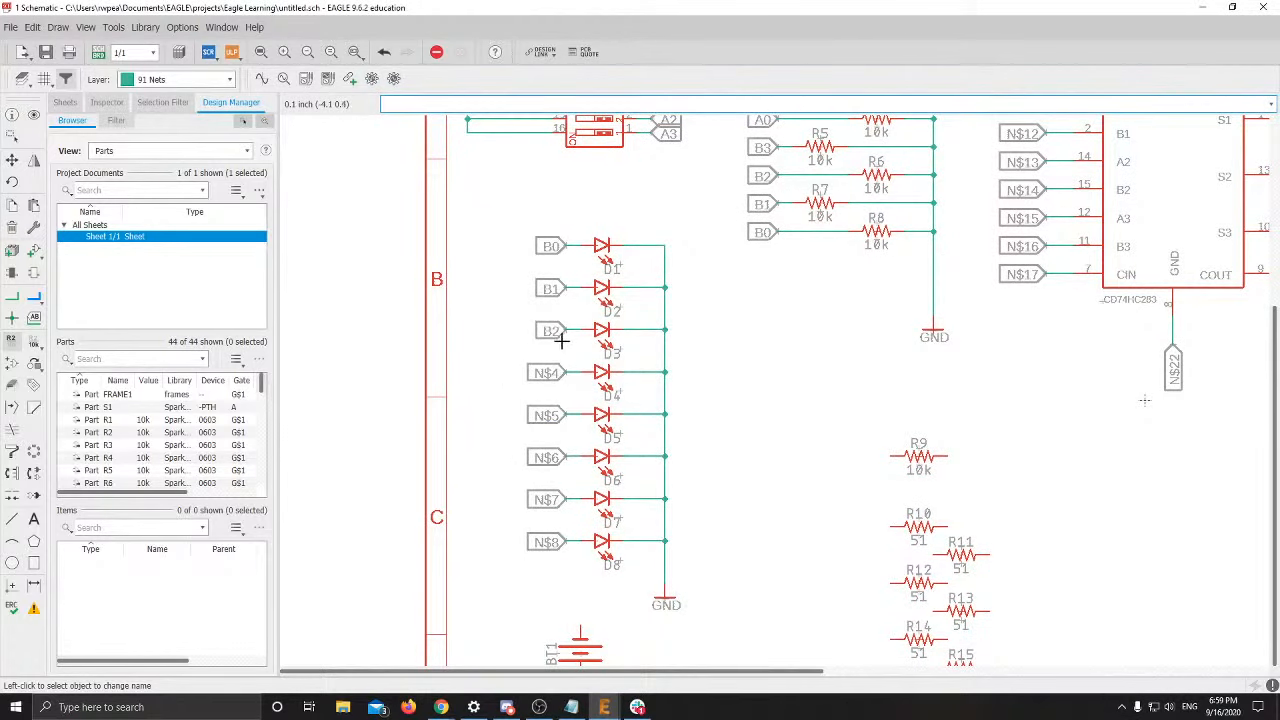
{"action": "left_click", "coordinate": [566, 373]}
{"action": "left_click", "coordinate": [566, 373]}
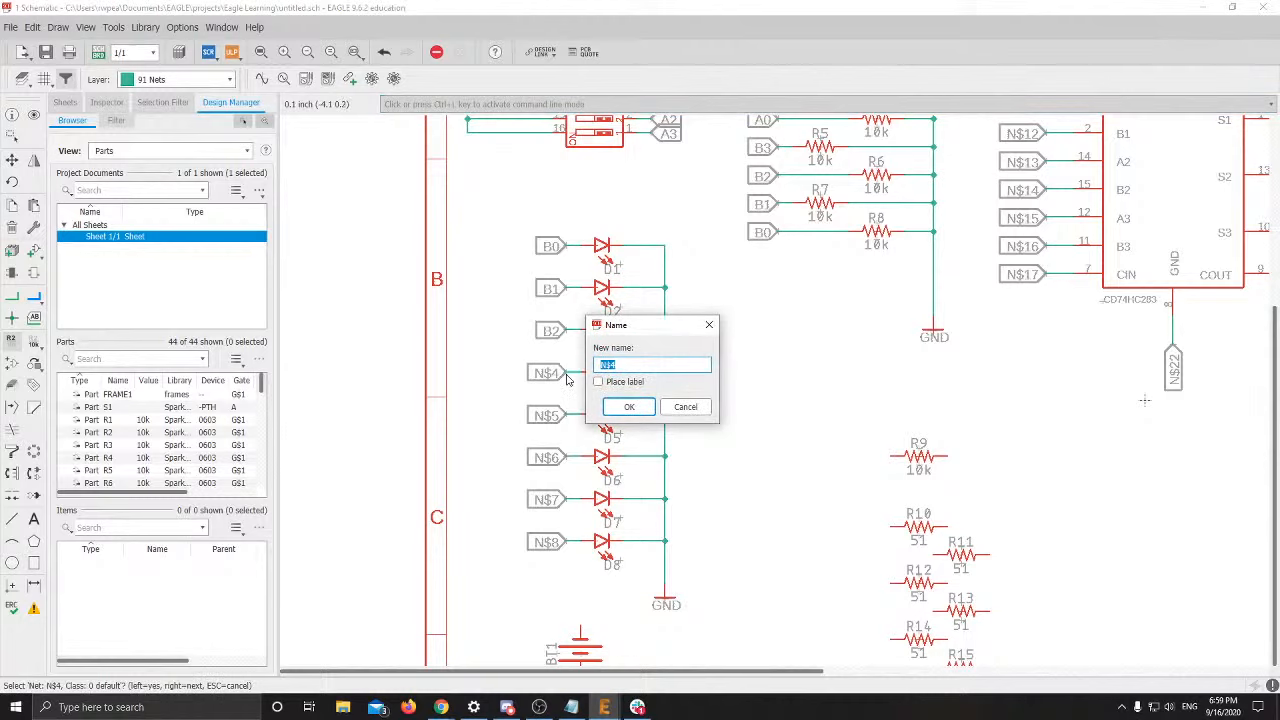
{"action": "type", "text": "B3"}
{"action": "key", "text": "Return"}
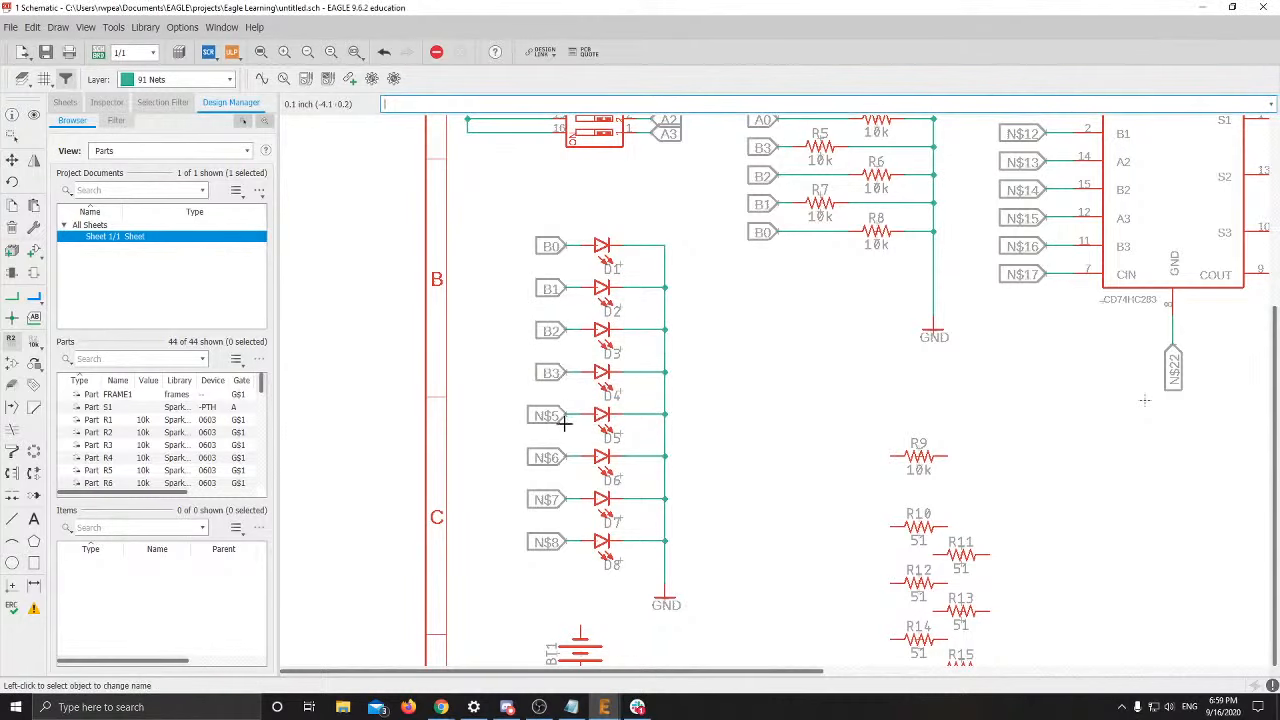
Rename LED nets N$5 and N$6 to A0 and A1, accepting the net join
{"action": "left_click", "coordinate": [561, 413]}
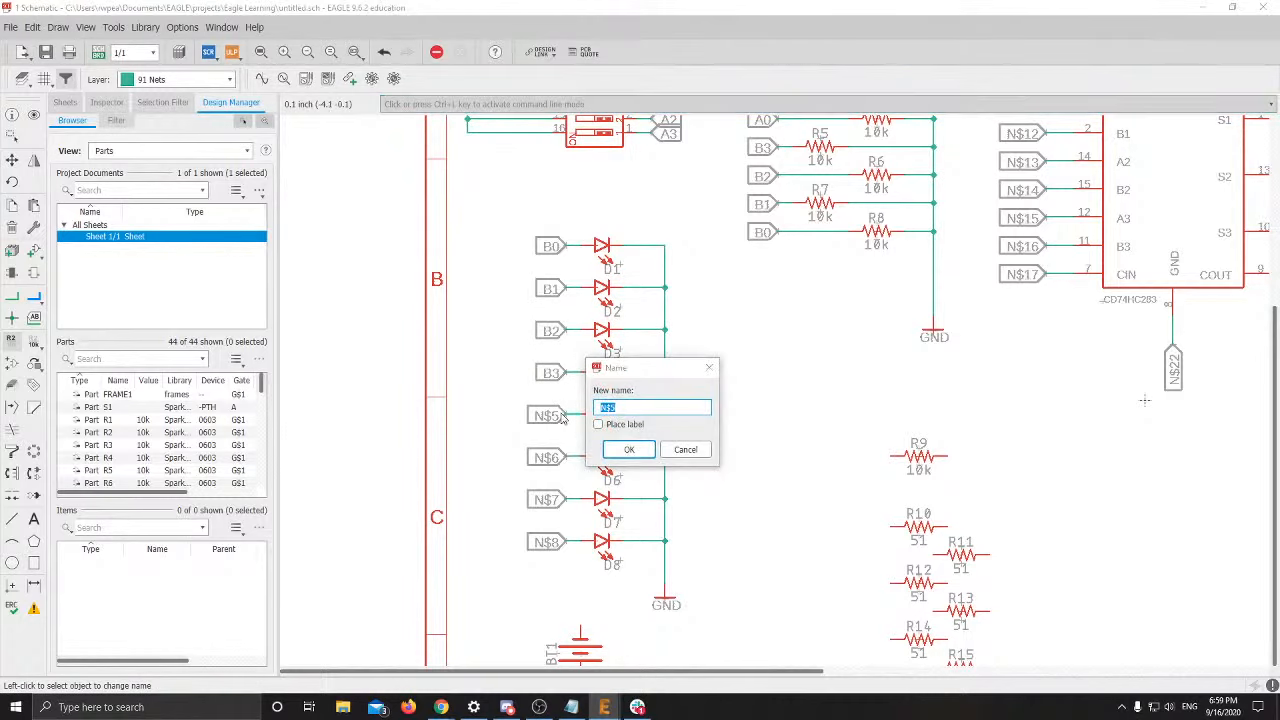
{"action": "type", "text": "A0"}
{"action": "key", "text": "Return"}
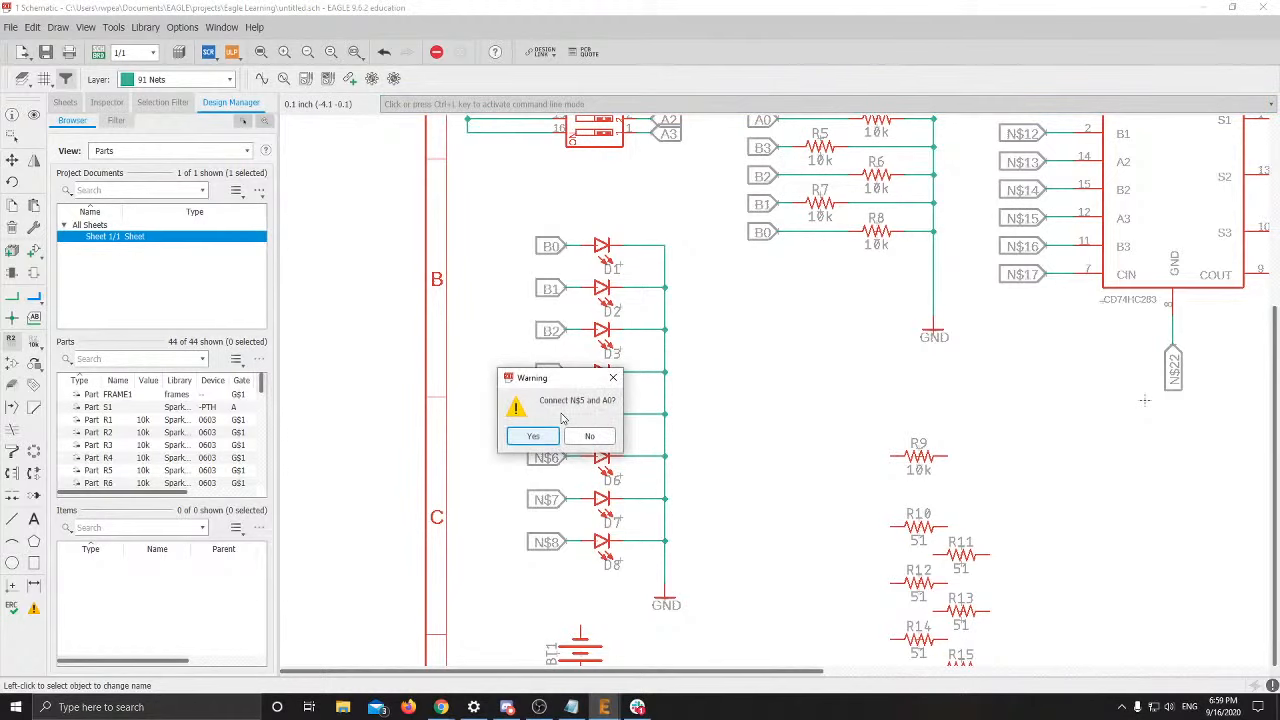
{"action": "key", "text": "Return"}
{"action": "left_click", "coordinate": [563, 456]}
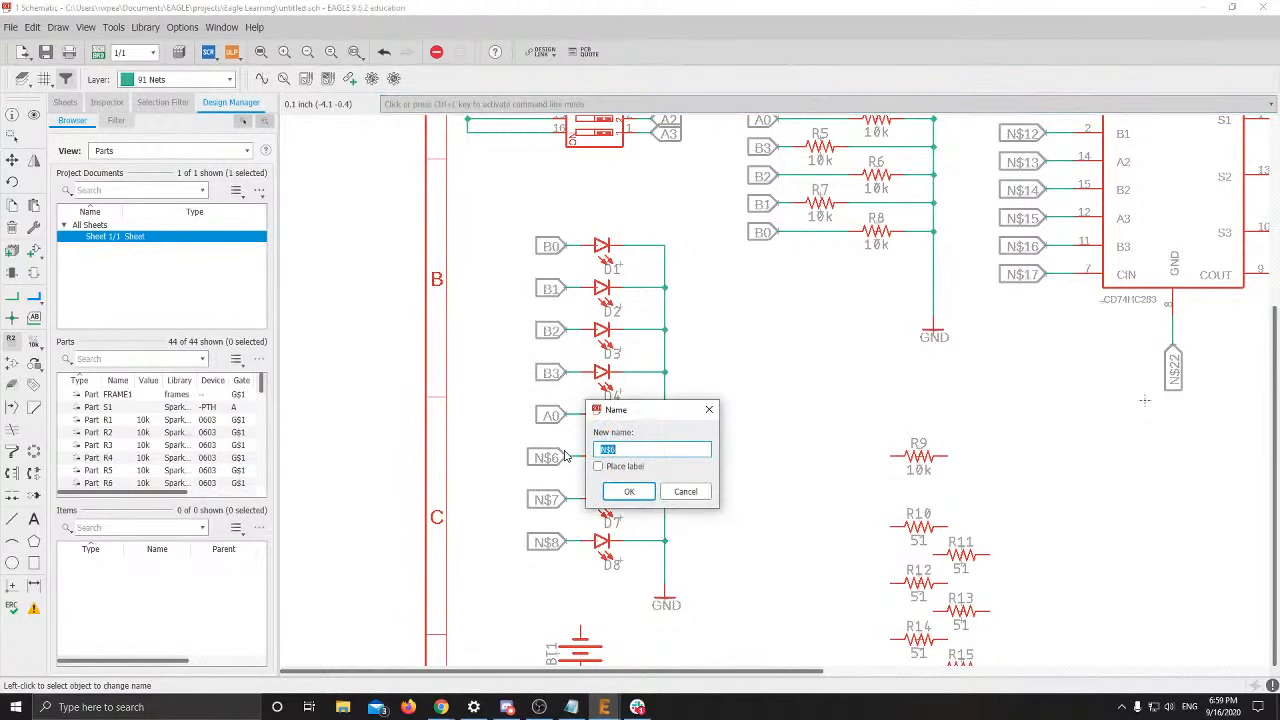
{"action": "type", "text": "A1"}
{"action": "key", "text": "Return"}
{"action": "key", "text": "Return"}
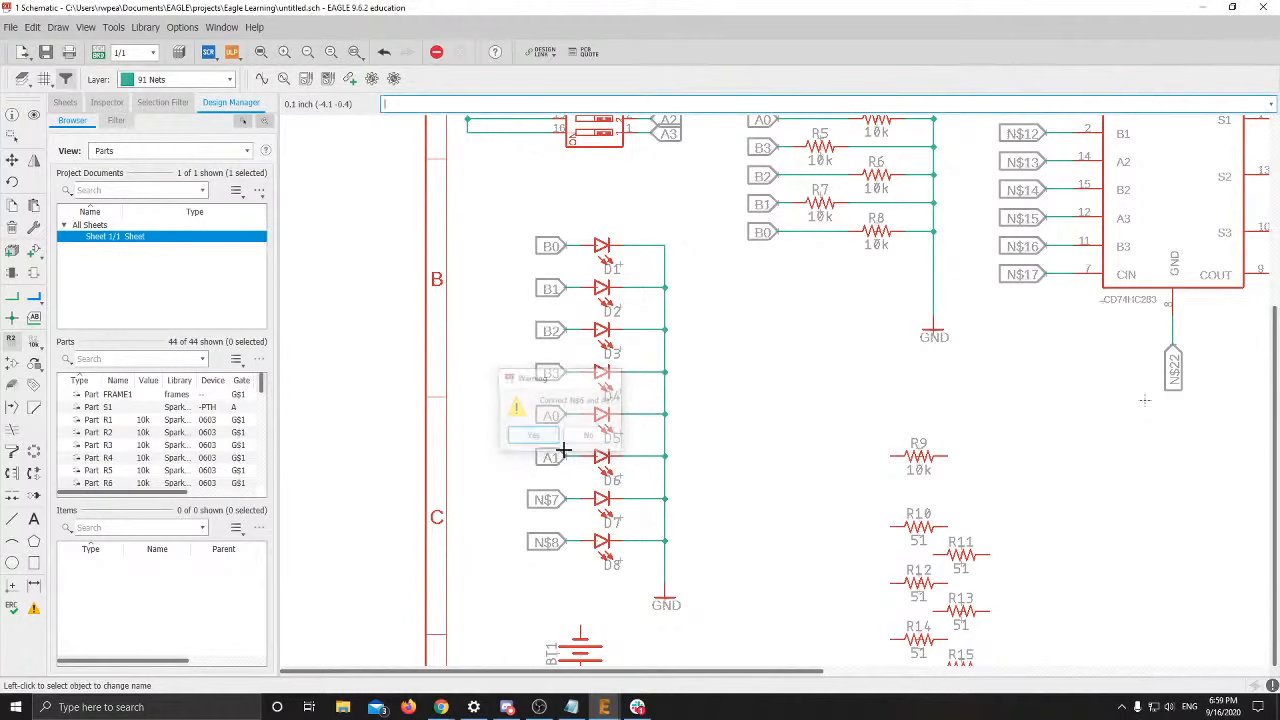
Rename LED nets N$7 and N$8 to A2 and A3, accepting the connect warnings
{"action": "left_click", "coordinate": [562, 500]}
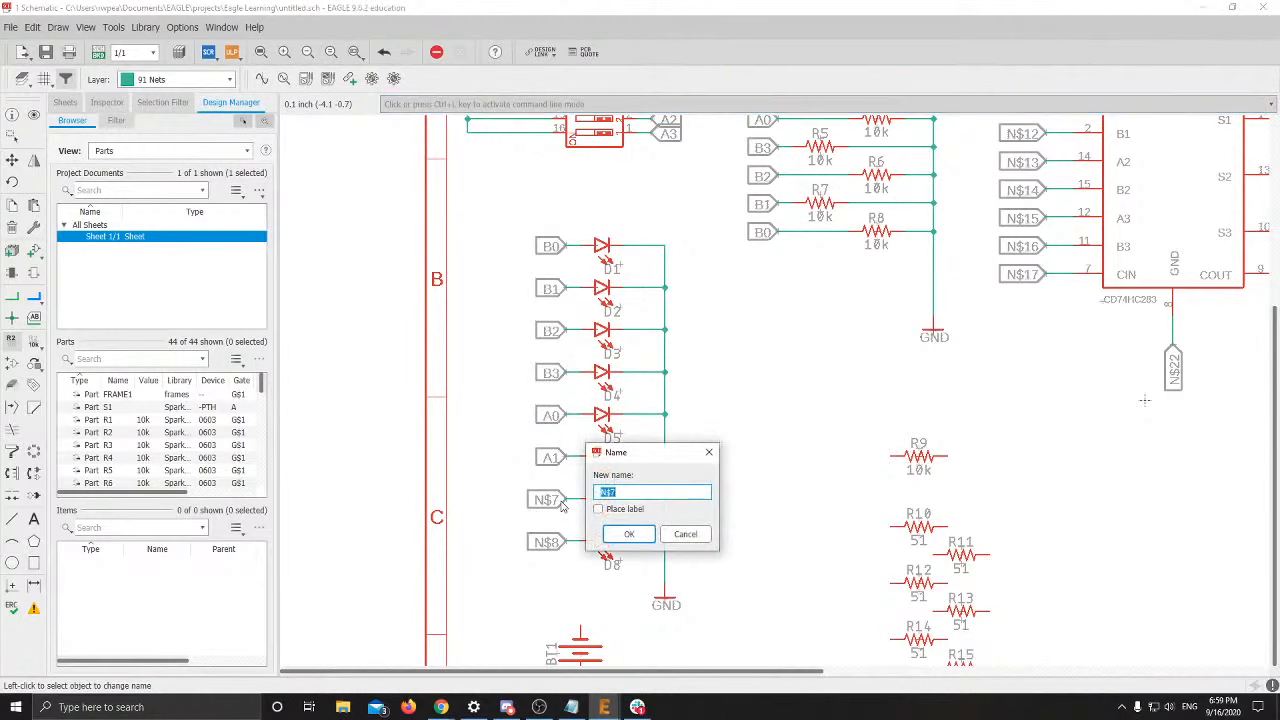
{"action": "type", "text": "A2"}
{"action": "key", "text": "Return"}
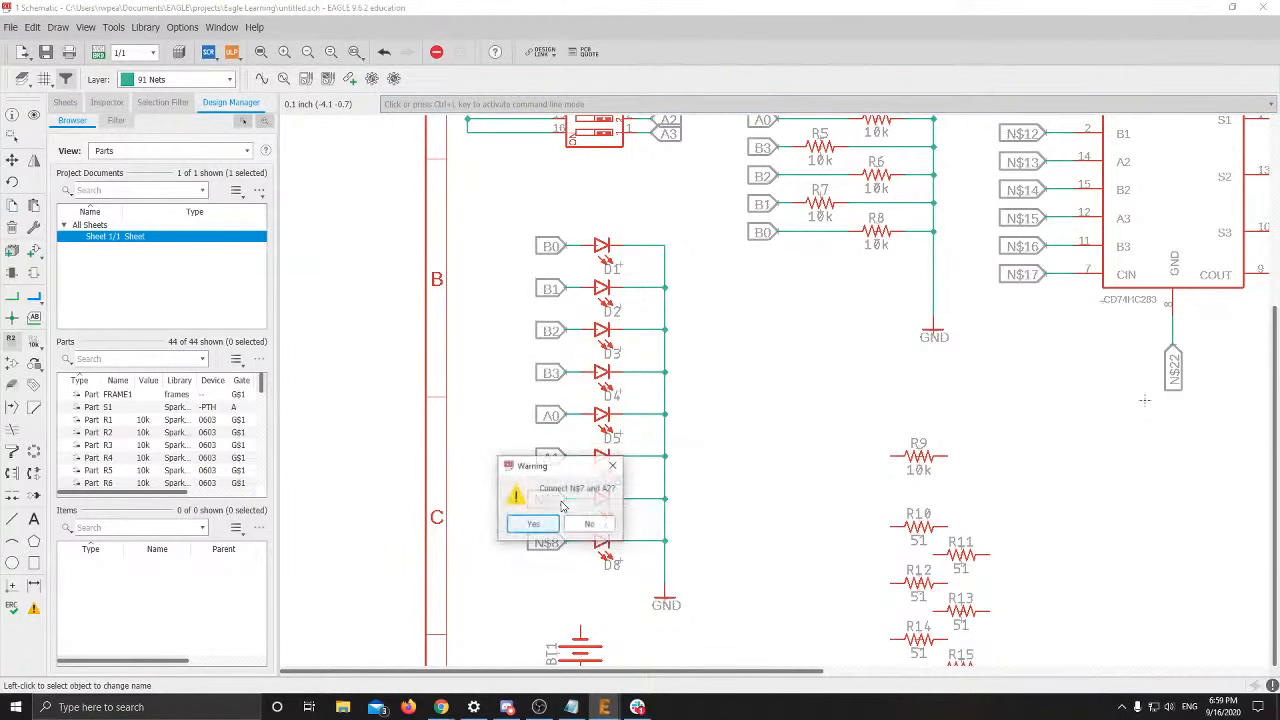
{"action": "key", "text": "Return"}
{"action": "left_click", "coordinate": [565, 543]}
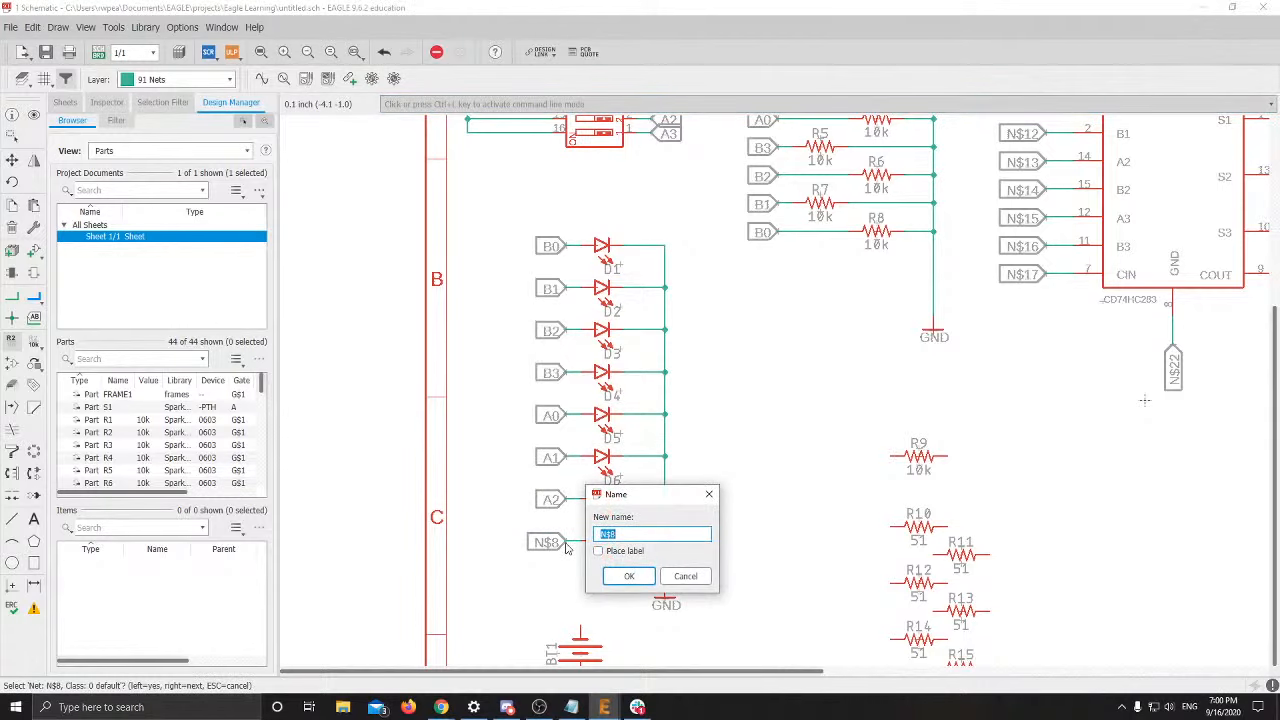
{"action": "key", "text": "Return"}
{"action": "key", "text": "Return"}
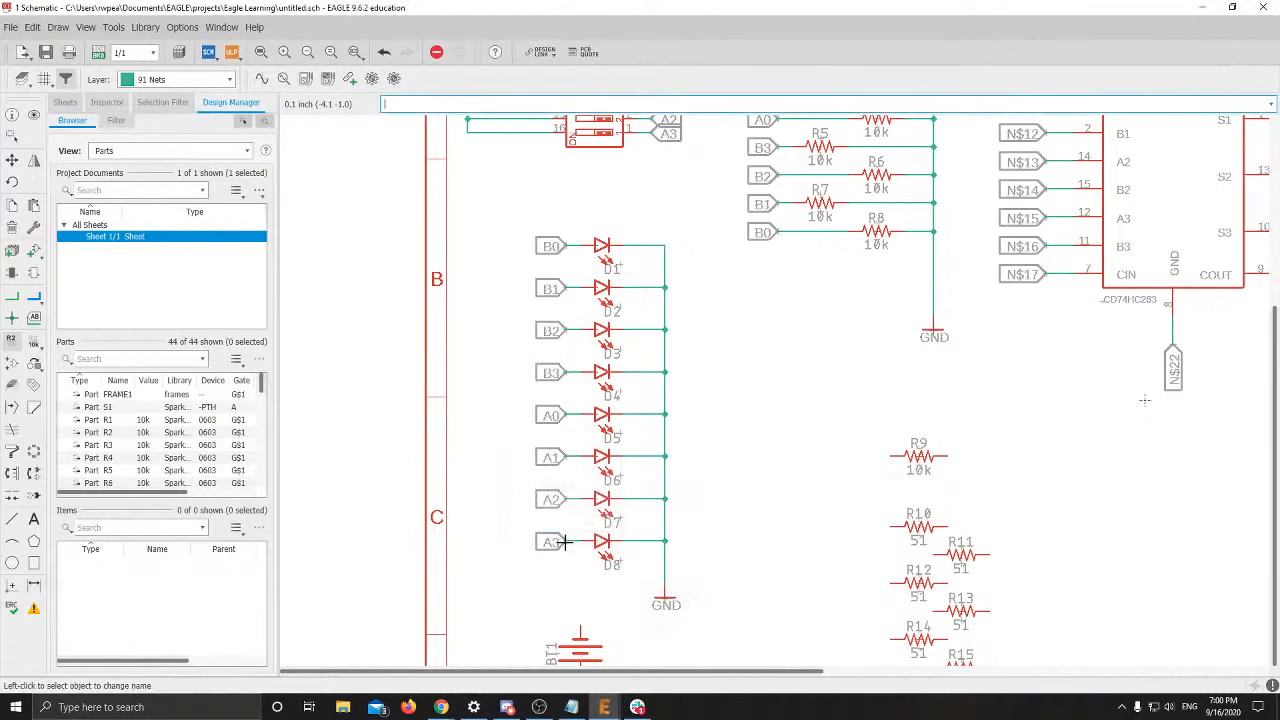
Bring up slide 24 of the training deck in Google Slides
{"action": "scroll", "coordinate": [700, 465], "scroll_direction": "down", "scroll_amount": 2}
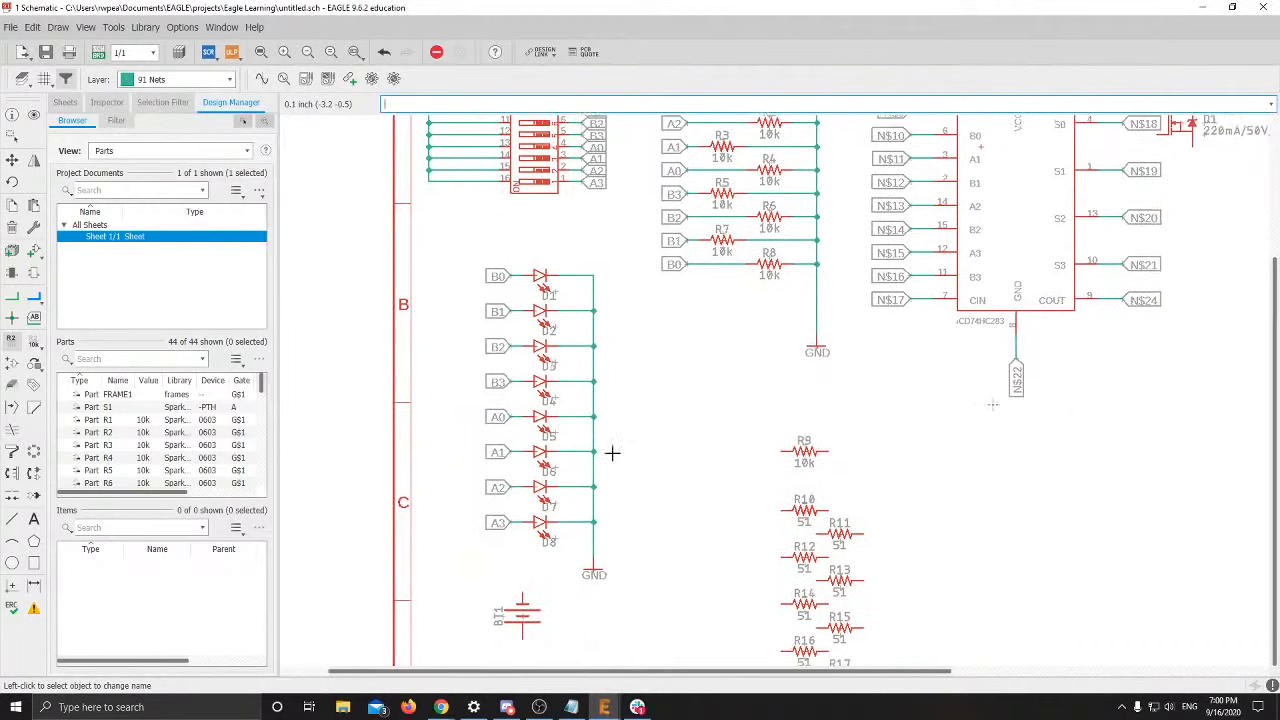
{"action": "scroll", "coordinate": [803, 455], "scroll_direction": "up", "scroll_amount": 1}
{"action": "scroll", "coordinate": [445, 400], "scroll_direction": "down", "scroll_amount": 1}
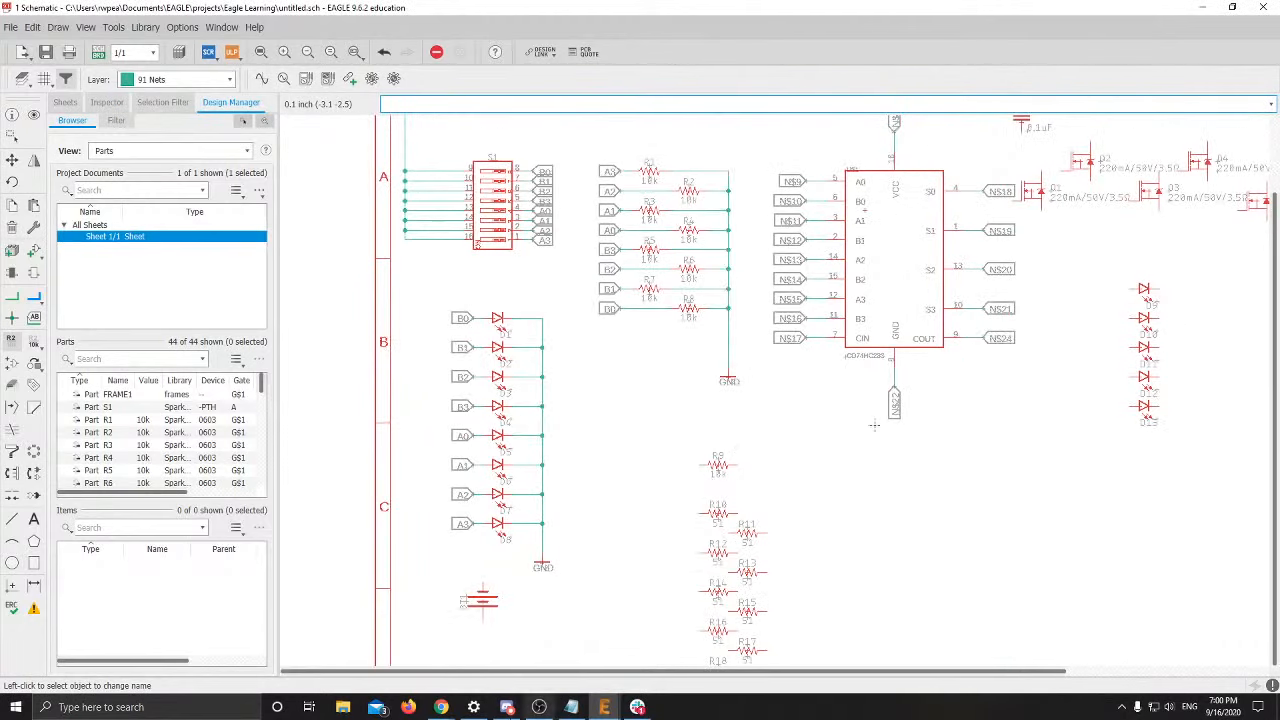
{"action": "mouse_move", "coordinate": [441, 707]}
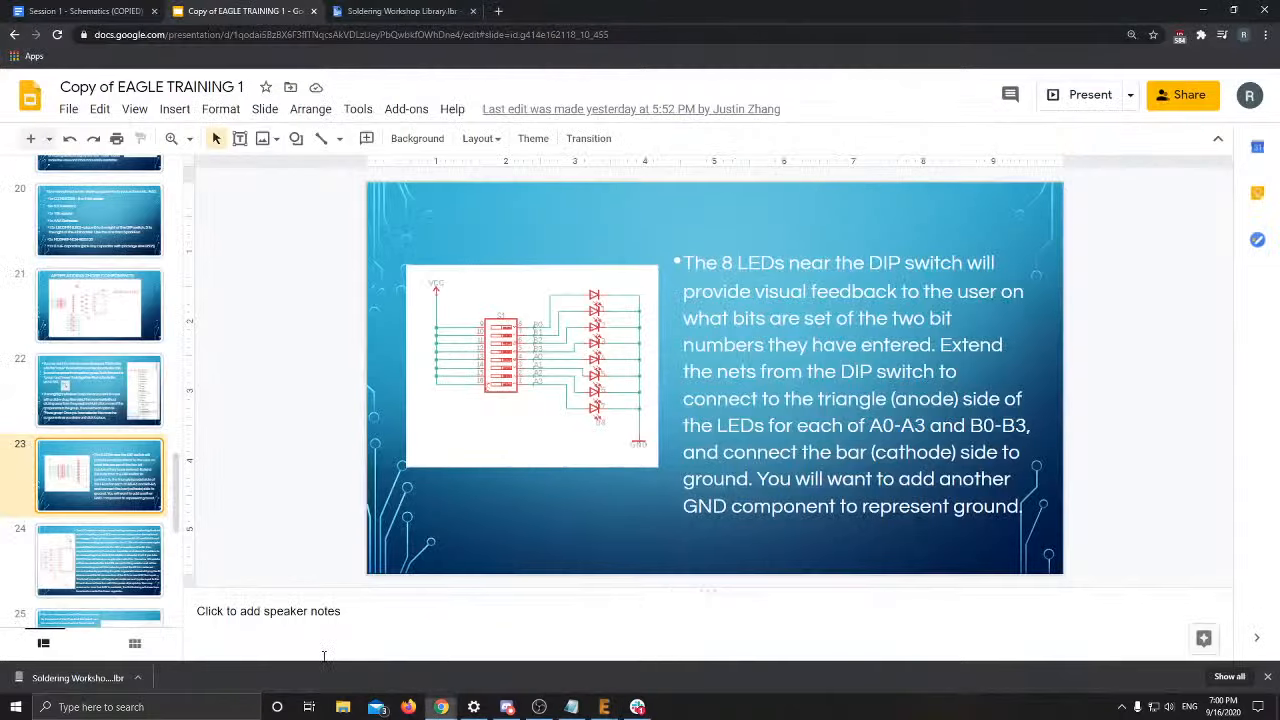
{"action": "left_click", "coordinate": [334, 666]}
{"action": "left_click", "coordinate": [55, 561]}
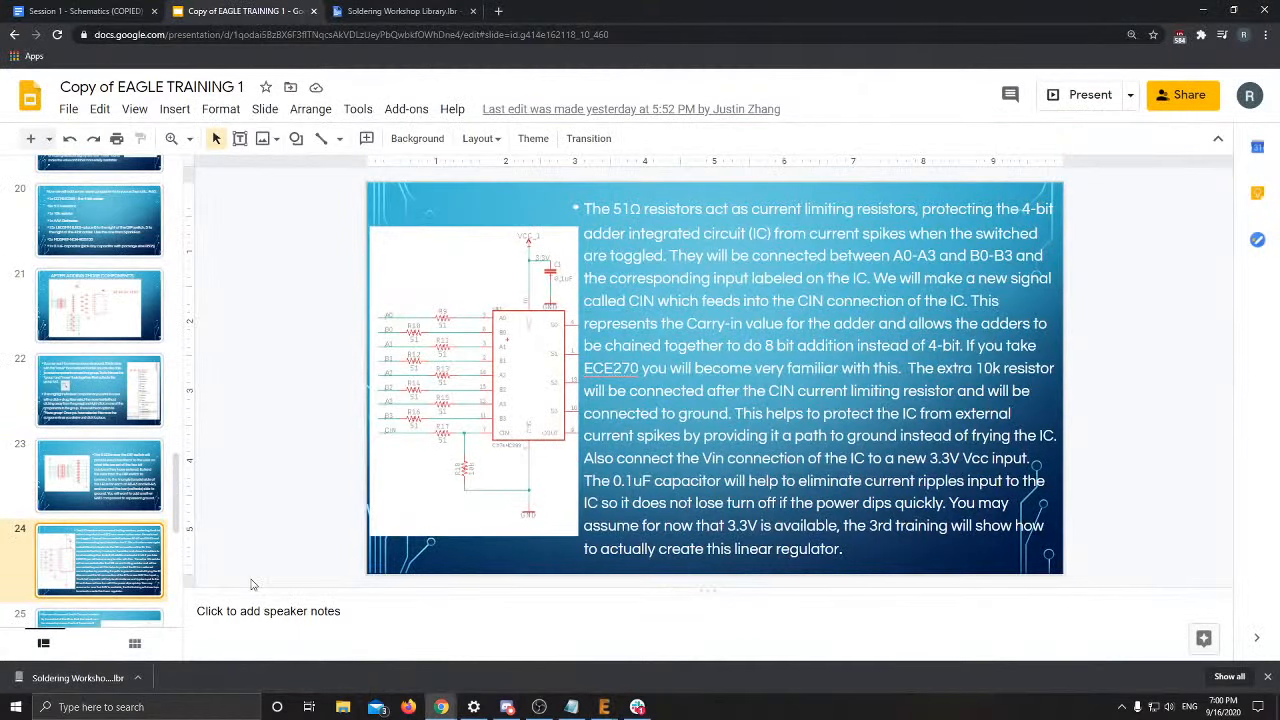
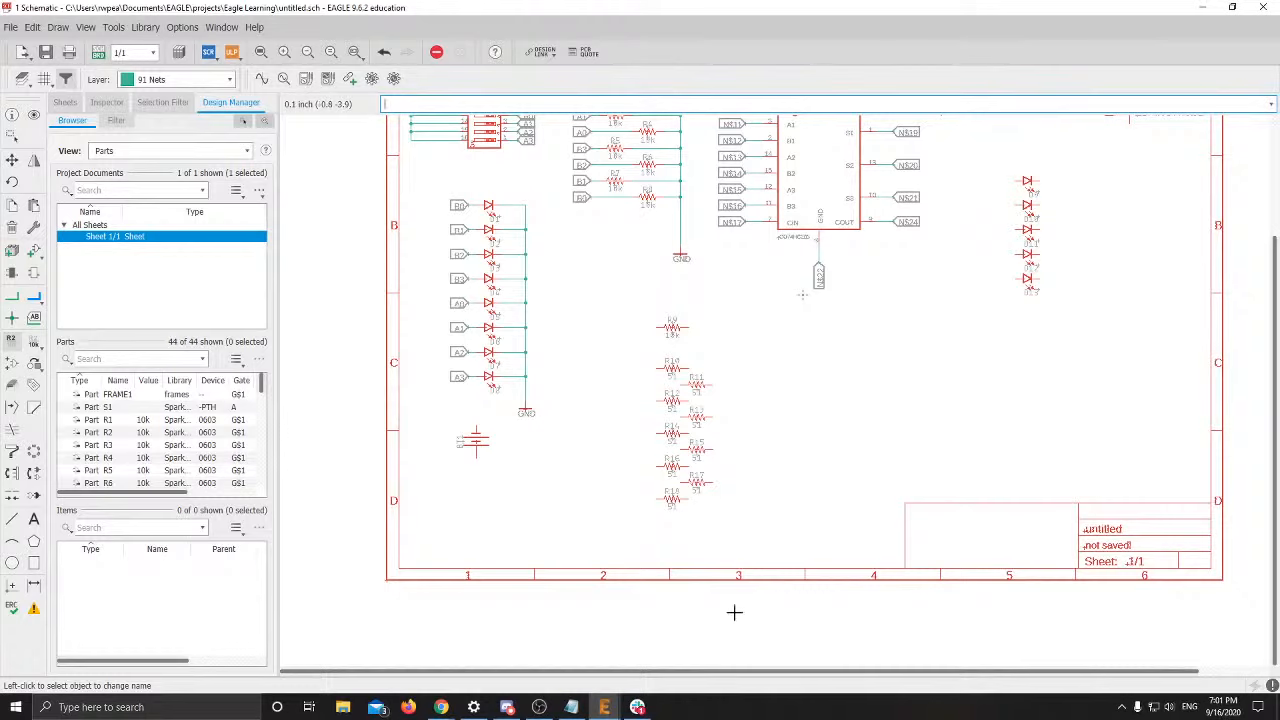
Look at the CD74HC283's Breakout Pins > All Pins option, then close the menu without choosing anything
{"action": "scroll", "coordinate": [606, 563], "scroll_direction": "up", "scroll_amount": 3}
{"action": "scroll", "coordinate": [508, 373], "scroll_direction": "down", "scroll_amount": 4}
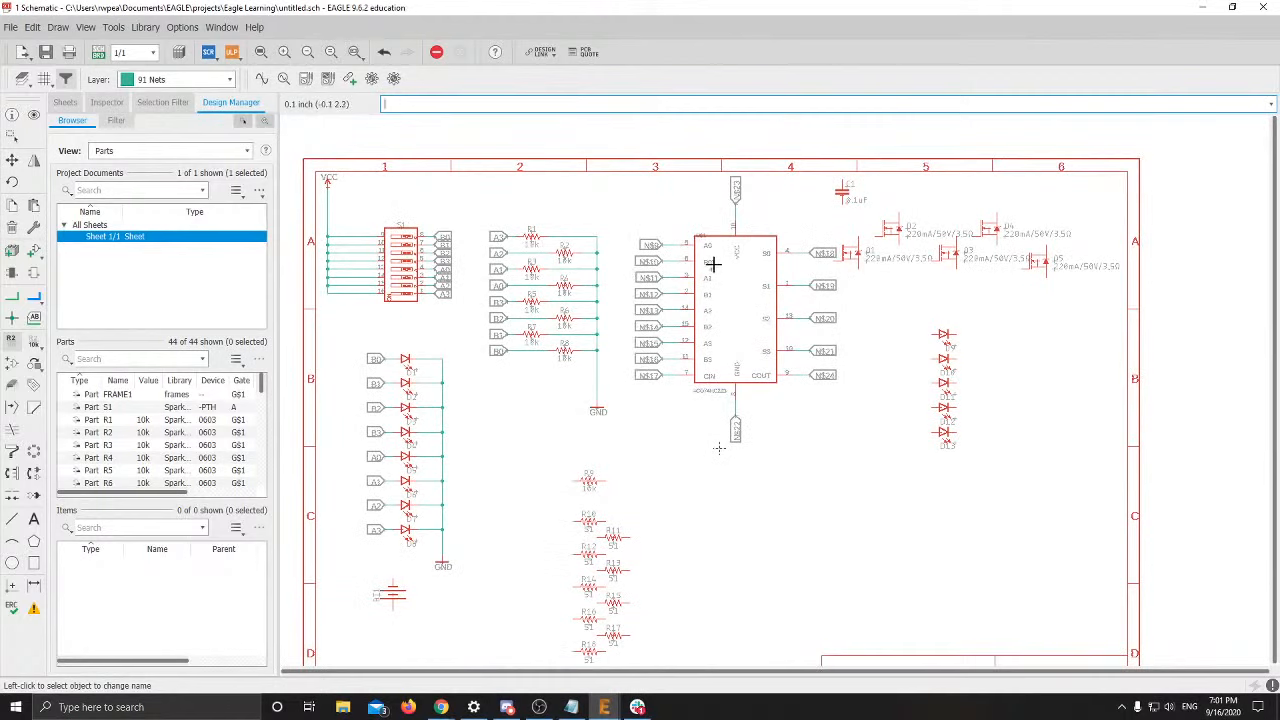
{"action": "right_click", "coordinate": [713, 265]}
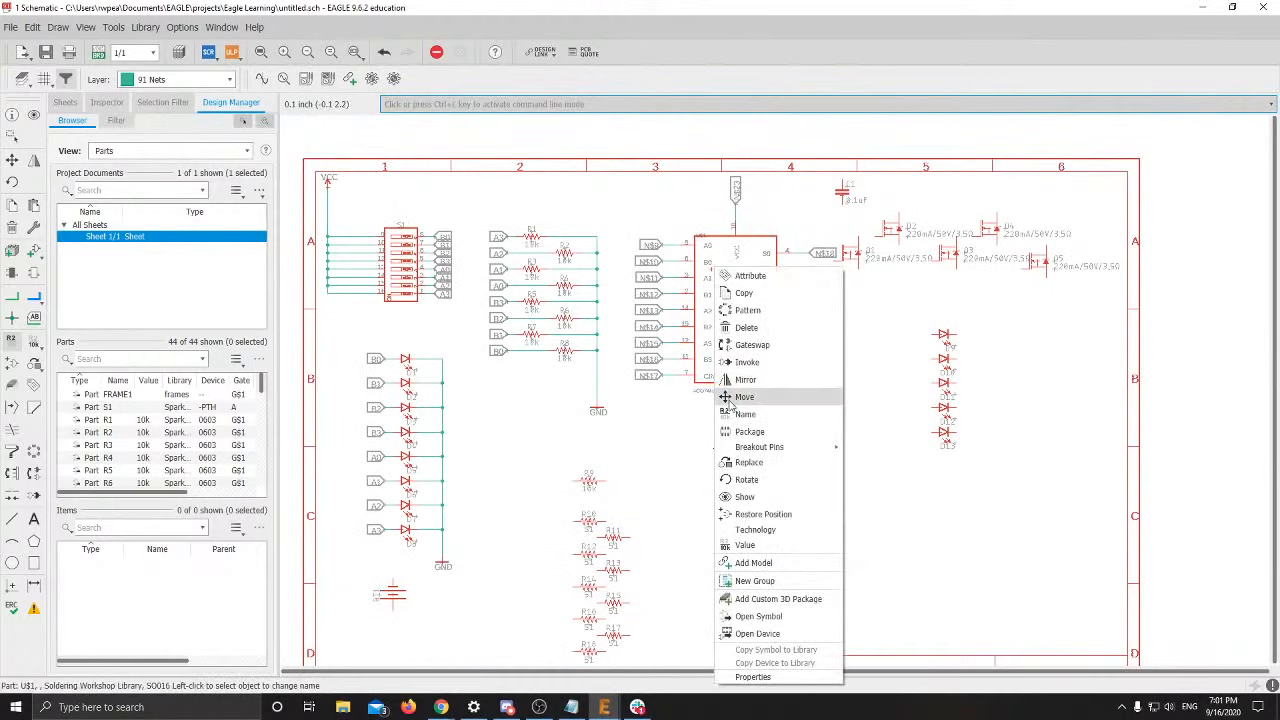
{"action": "mouse_move", "coordinate": [750, 447]}
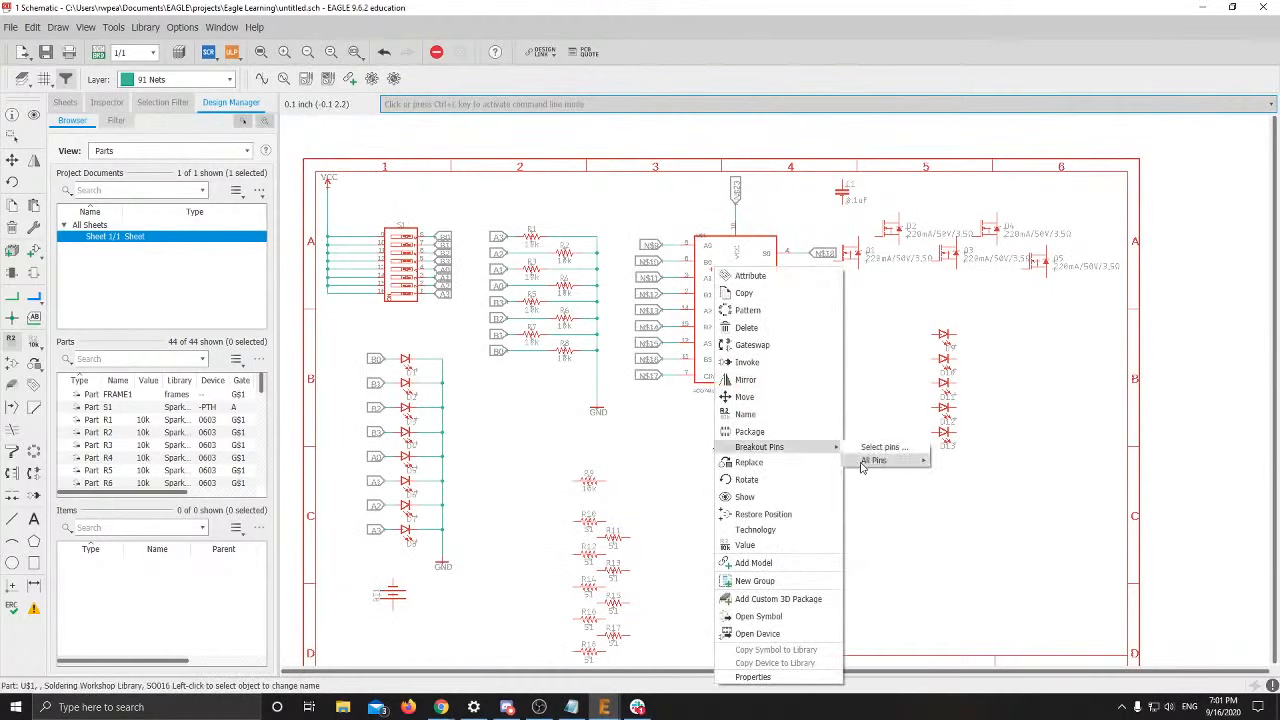
{"action": "mouse_move", "coordinate": [870, 460]}
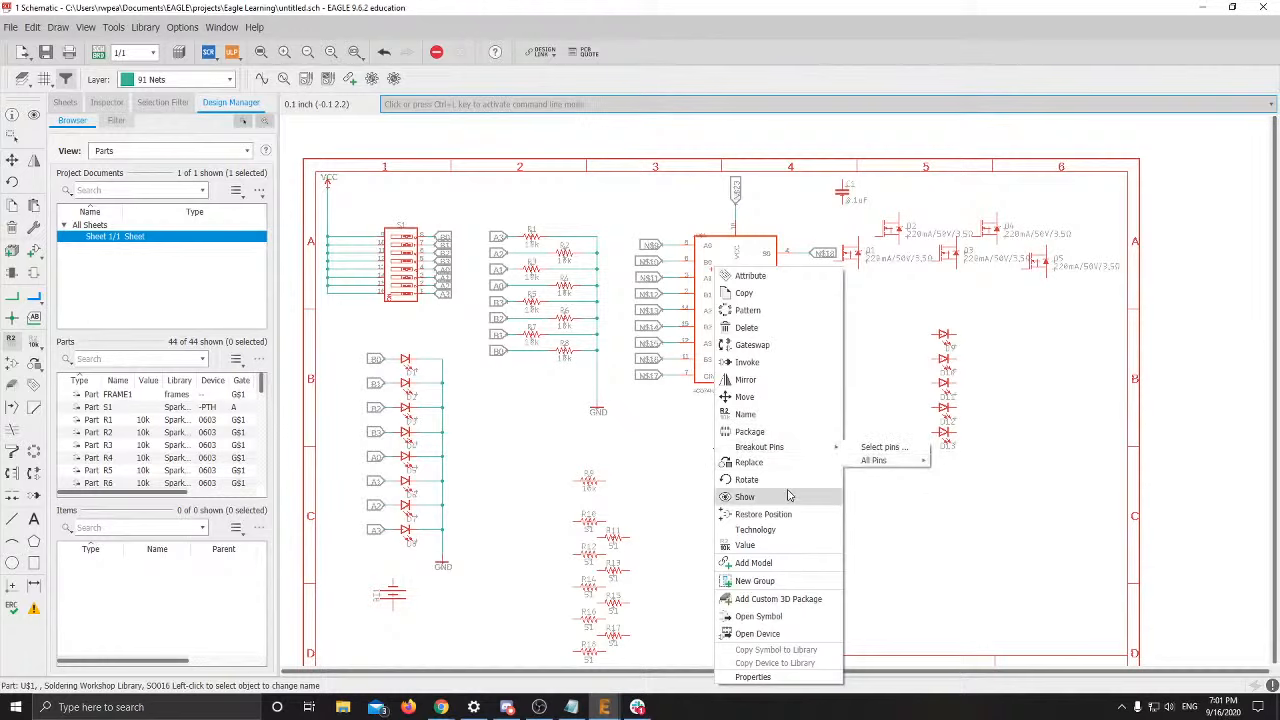
{"action": "left_click", "coordinate": [619, 489]}
{"action": "scroll", "coordinate": [440, 458], "scroll_direction": "up", "scroll_amount": 5}
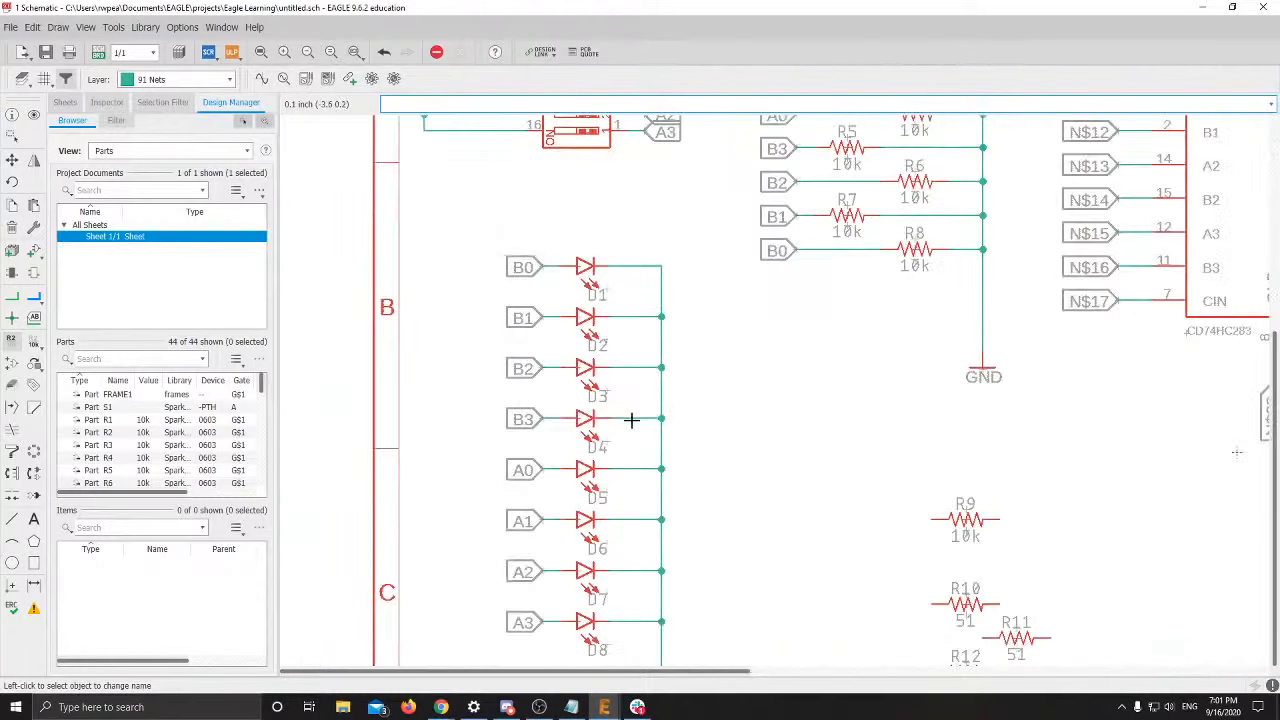
{"action": "middle_click_drag", "start_coordinate": [410, 263], "coordinate": [466, 409]}
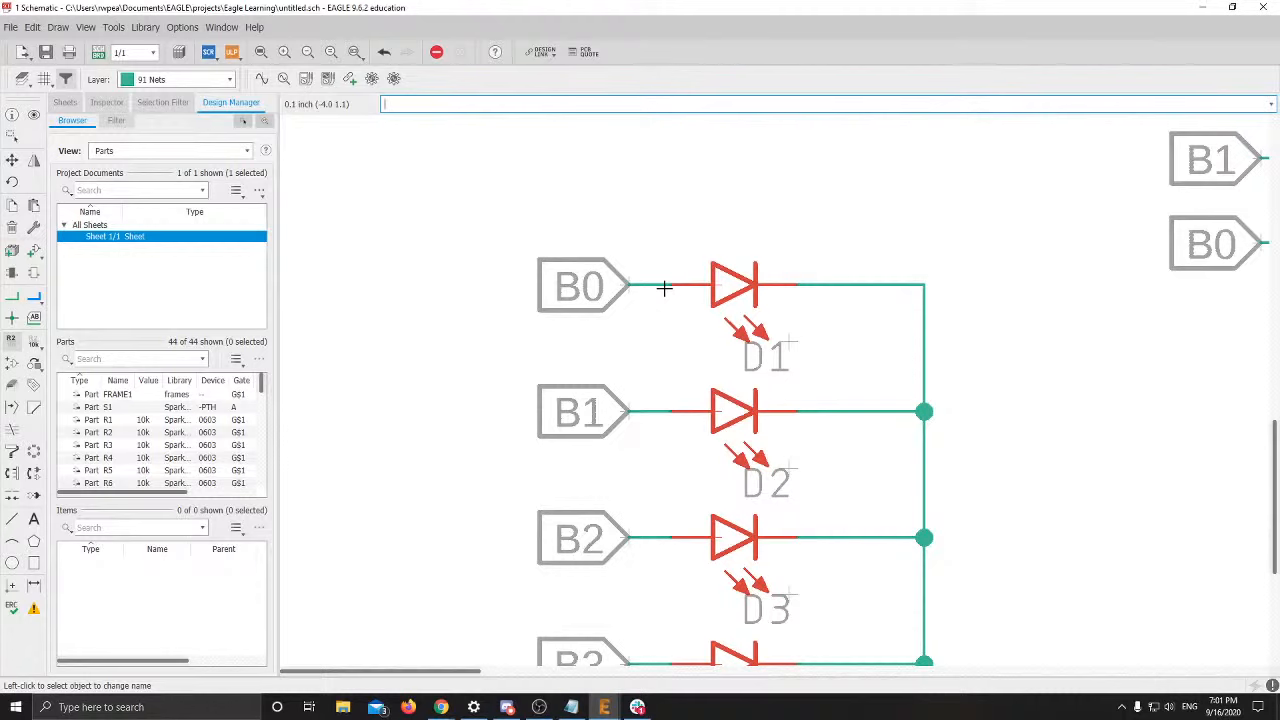
{"action": "scroll", "coordinate": [664, 288], "scroll_direction": "down", "scroll_amount": 5}
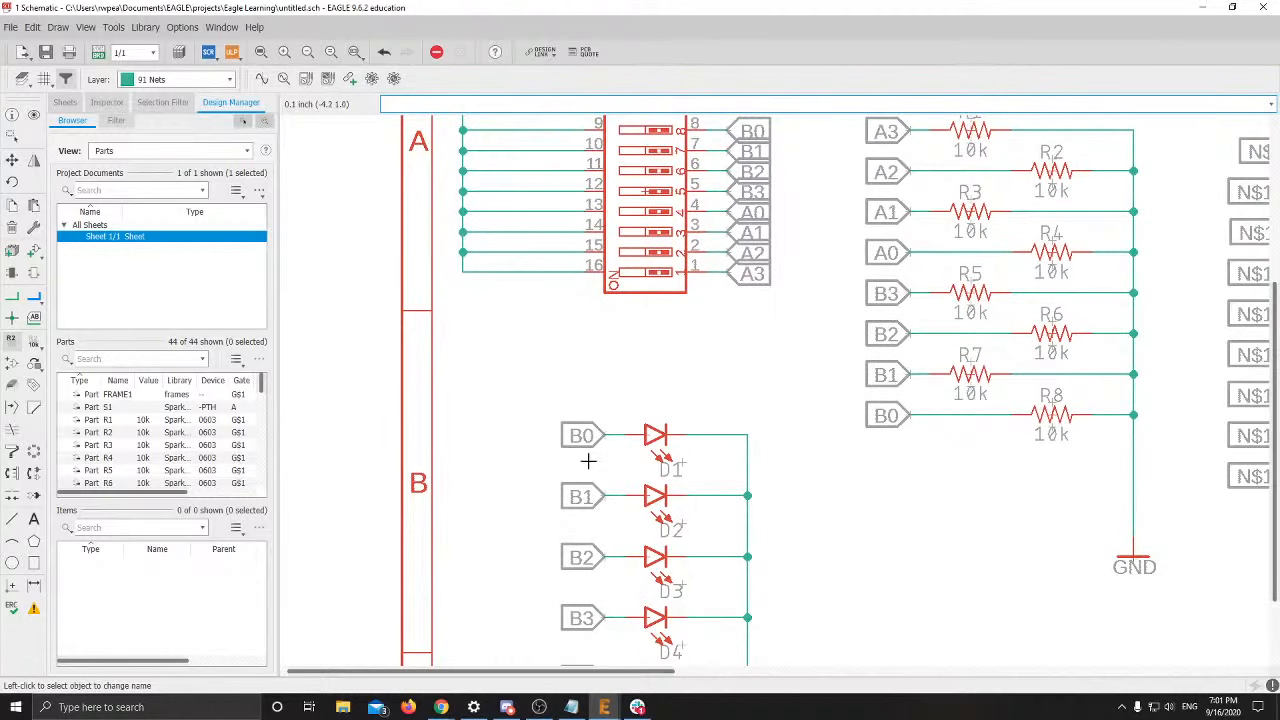
{"action": "scroll", "coordinate": [588, 461], "scroll_direction": "down", "scroll_amount": 1}
{"action": "middle_click_drag", "start_coordinate": [586, 457], "coordinate": [509, 327]}
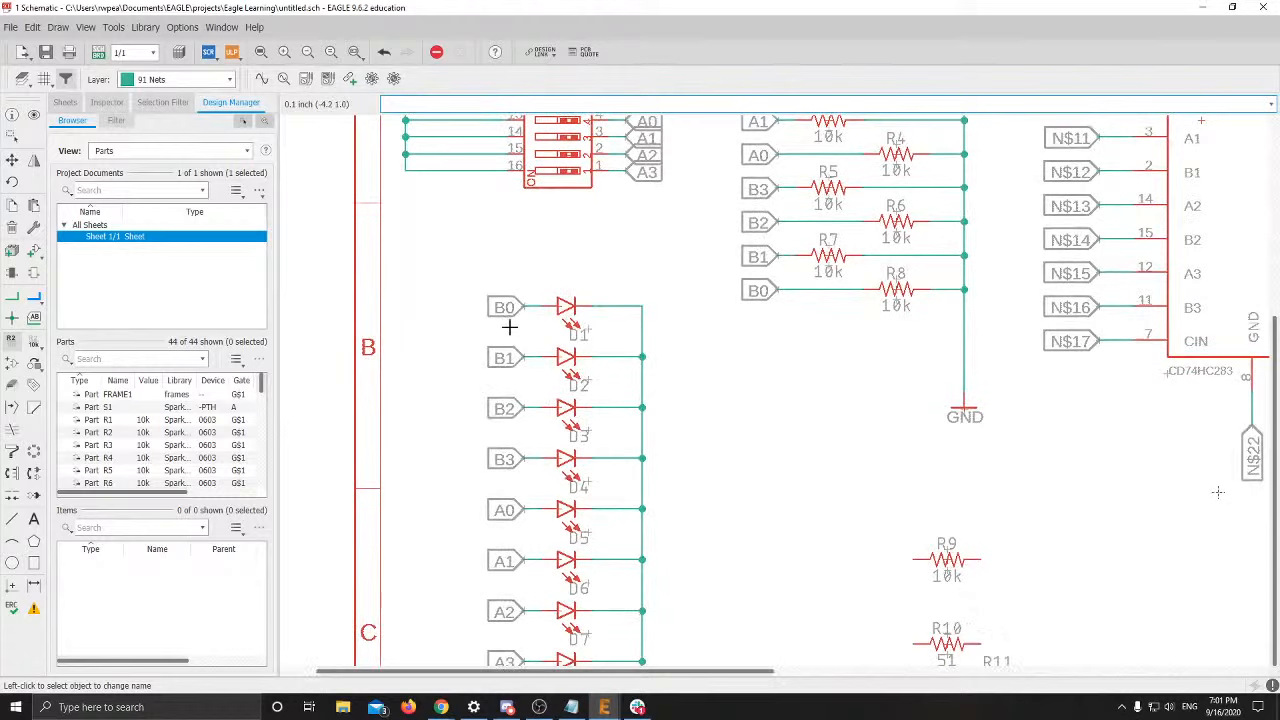
{"action": "middle_click_drag", "start_coordinate": [878, 425], "coordinate": [508, 228]}
{"action": "scroll", "coordinate": [551, 331], "scroll_direction": "down", "scroll_amount": 2}
{"action": "scroll", "coordinate": [600, 350], "scroll_direction": "up", "scroll_amount": 1}
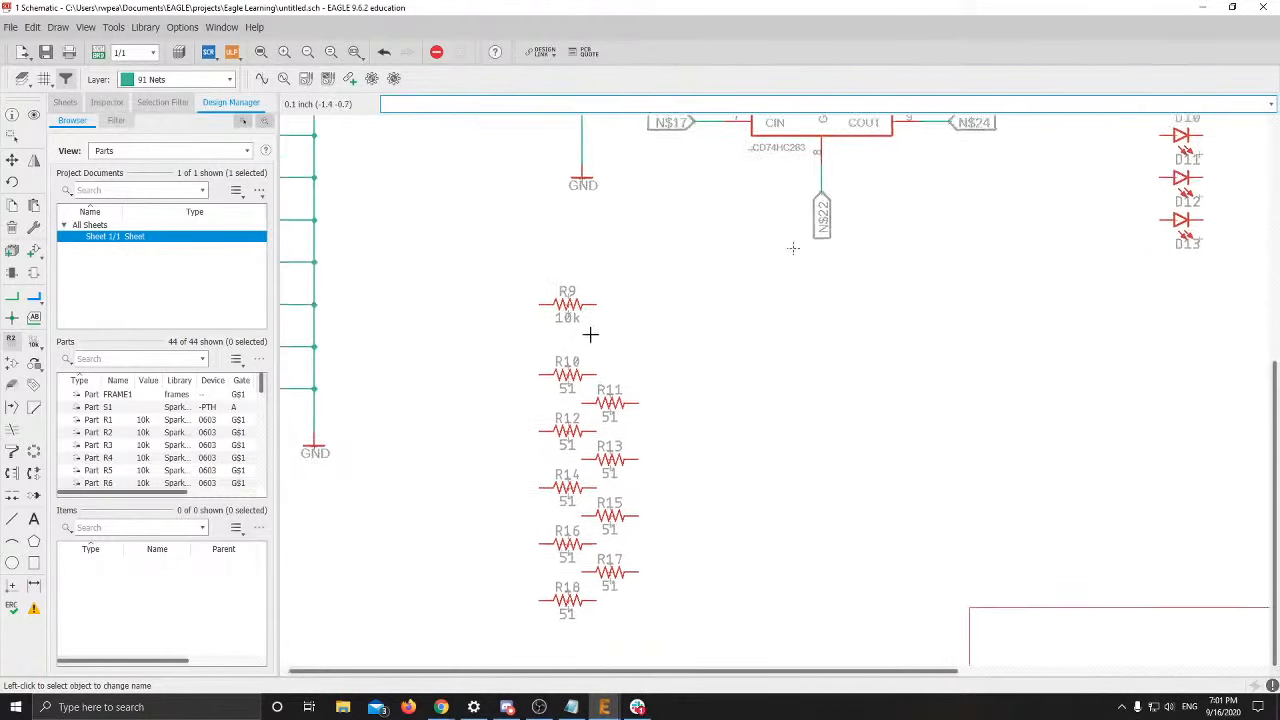
{"action": "middle_click_drag", "start_coordinate": [589, 334], "coordinate": [584, 504]}
{"action": "scroll", "coordinate": [582, 477], "scroll_direction": "down", "scroll_amount": 1}
{"action": "middle_click_drag", "start_coordinate": [587, 446], "coordinate": [612, 298]}
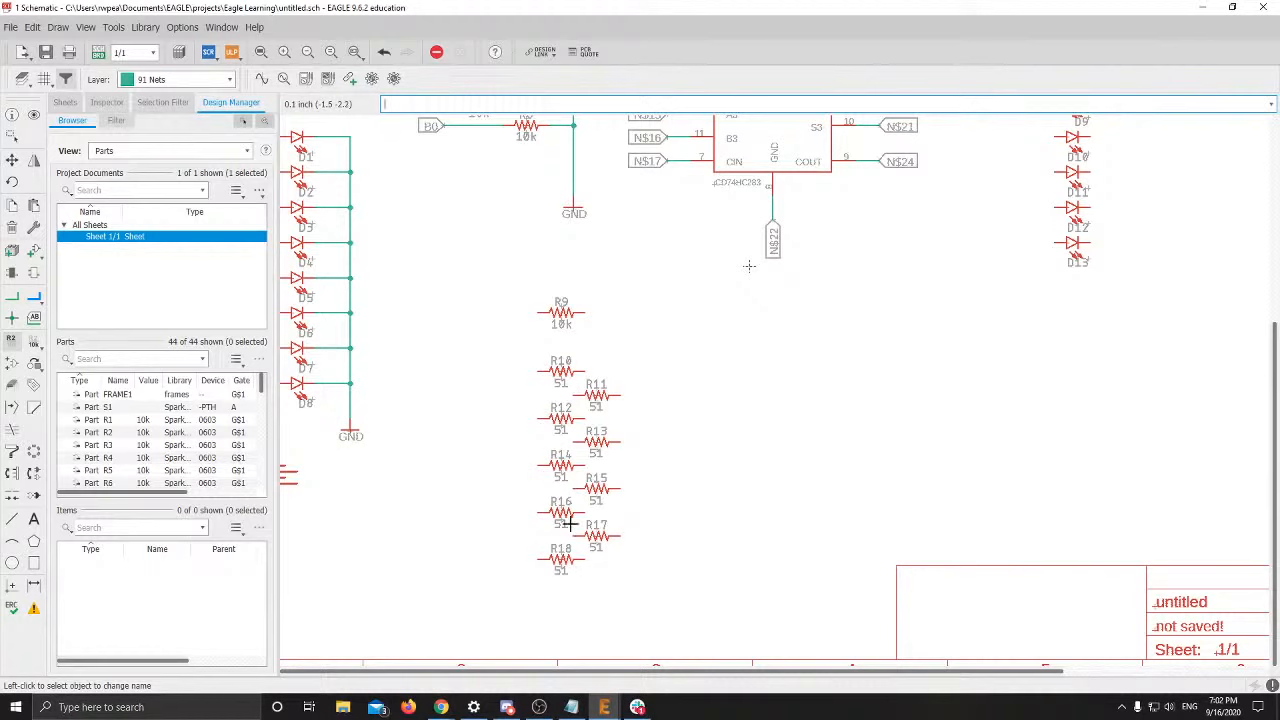
{"action": "middle_click_drag", "start_coordinate": [624, 428], "coordinate": [632, 635]}
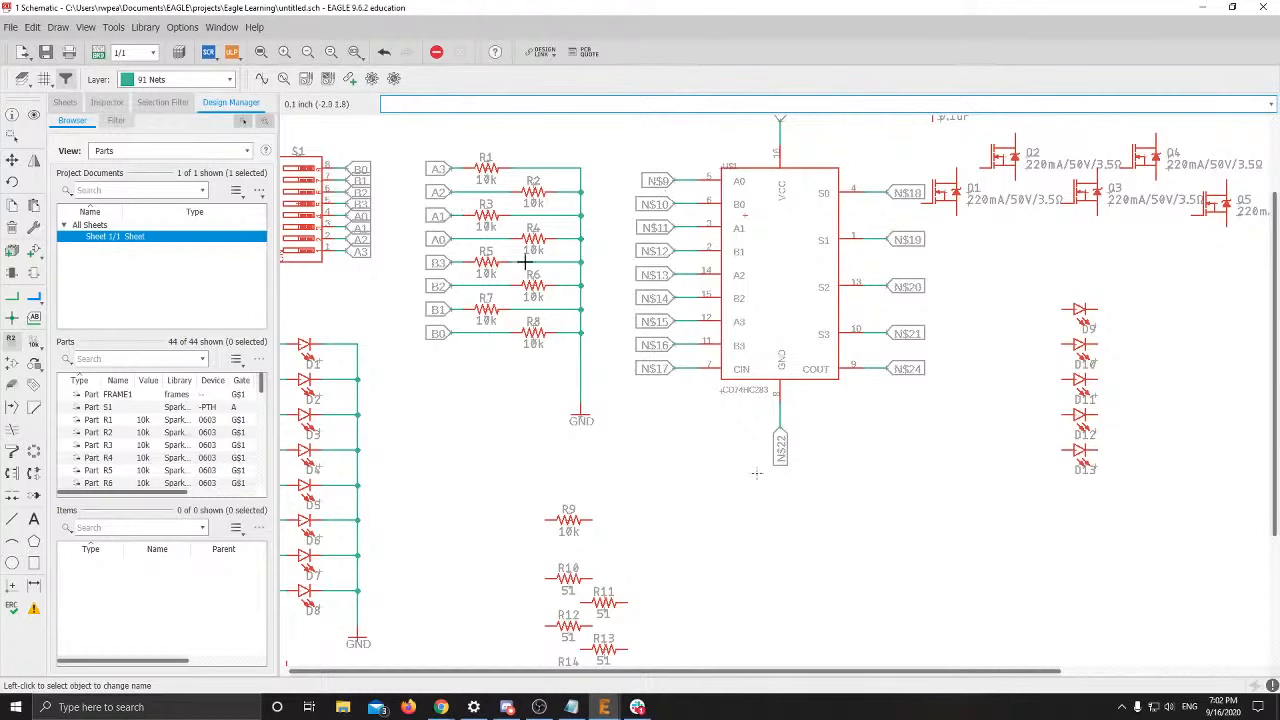
{"action": "scroll", "coordinate": [706, 449], "scroll_direction": "down", "scroll_amount": 2}
{"action": "scroll", "coordinate": [686, 420], "scroll_direction": "up", "scroll_amount": 2}
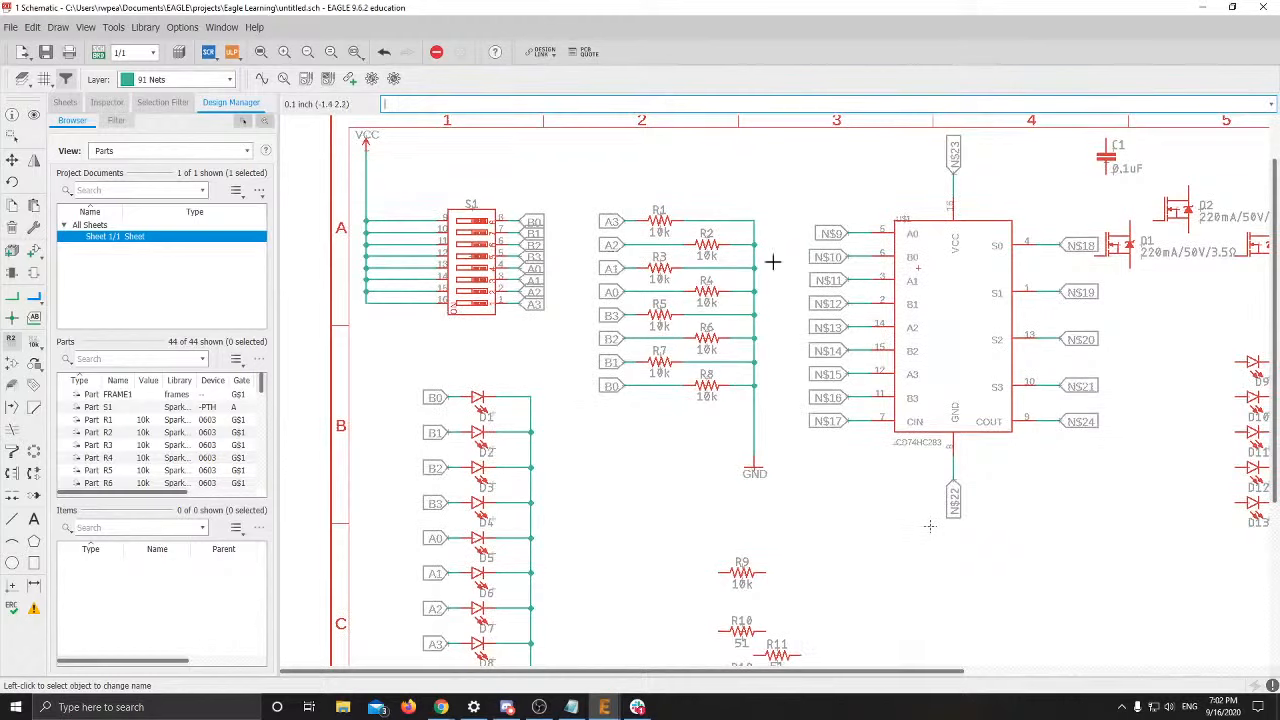
{"action": "scroll", "coordinate": [856, 250], "scroll_direction": "down", "scroll_amount": 2}
{"action": "scroll", "coordinate": [700, 162], "scroll_direction": "up", "scroll_amount": 2}
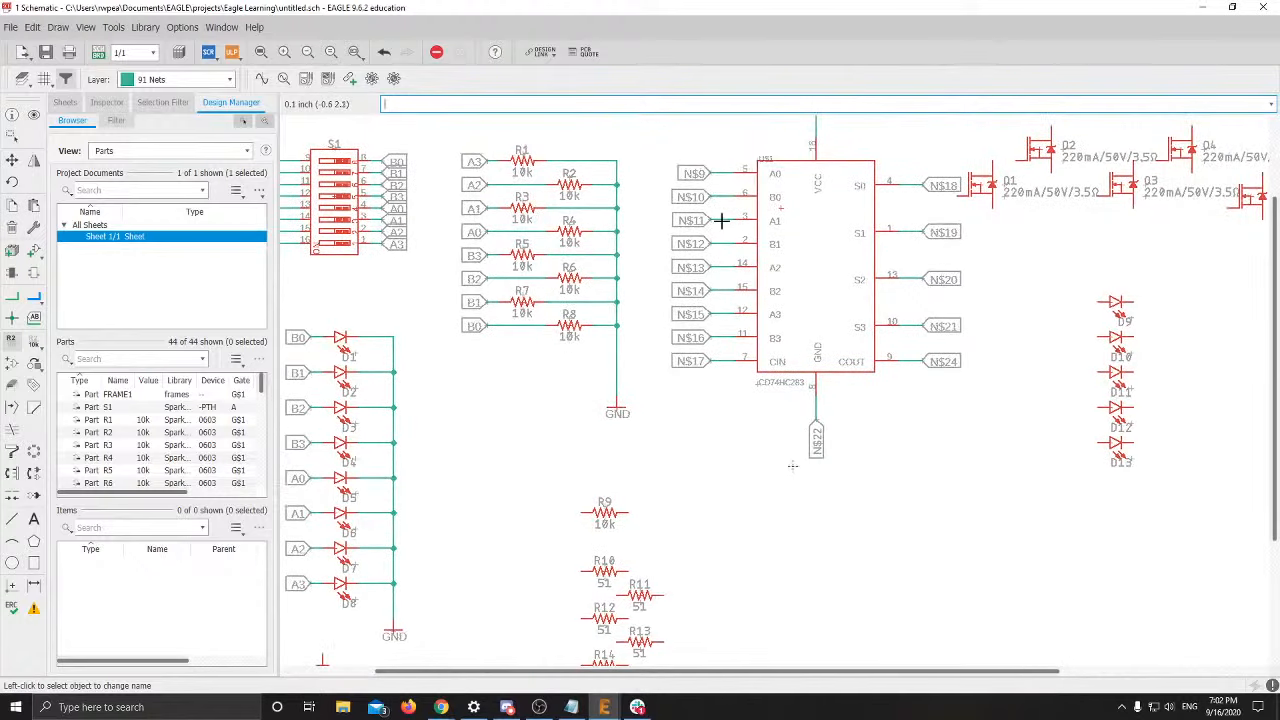
{"action": "scroll", "coordinate": [735, 485], "scroll_direction": "down", "scroll_amount": 2}
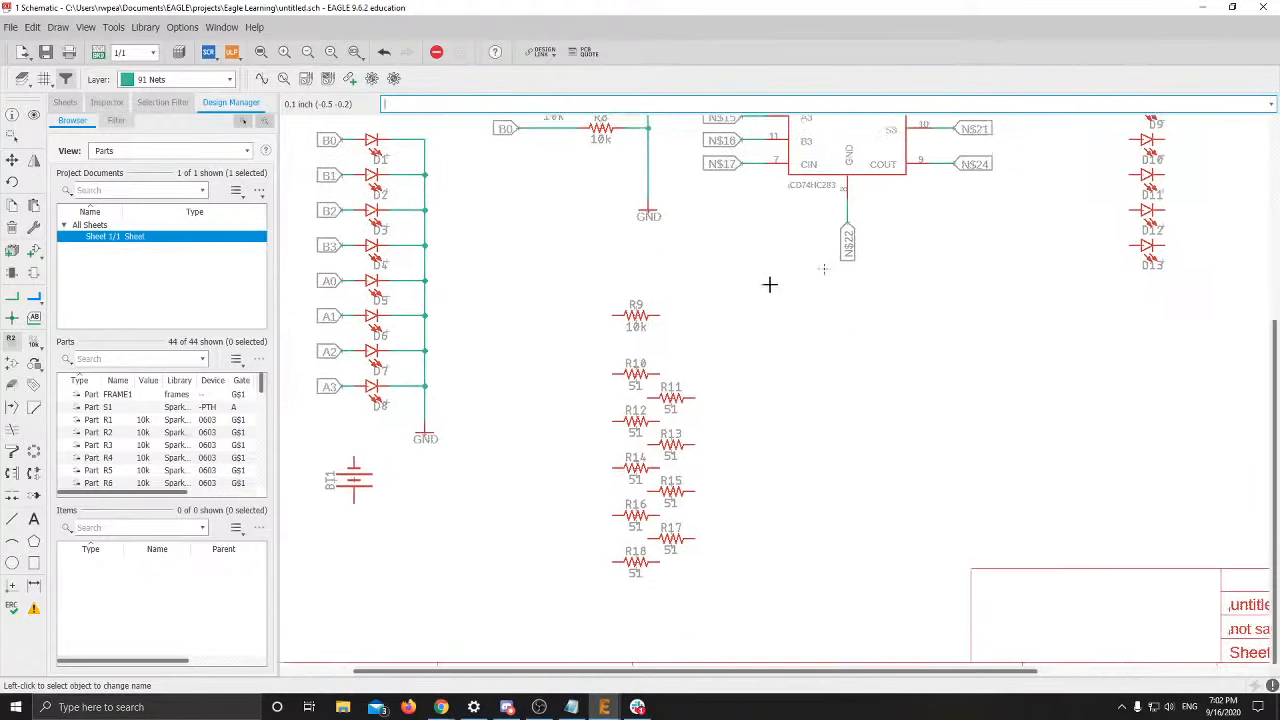
{"action": "scroll", "coordinate": [537, 400], "scroll_direction": "up", "scroll_amount": 3}
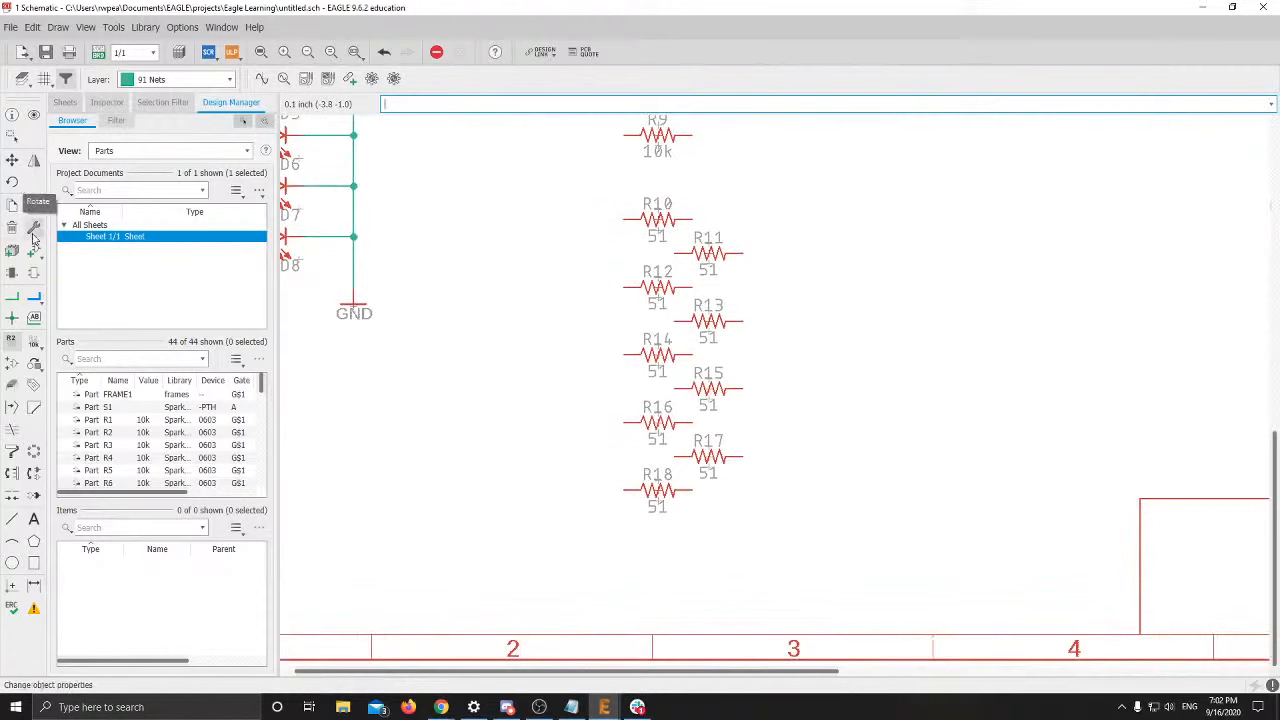
{"action": "middle_click_drag", "start_coordinate": [681, 312], "coordinate": [671, 664]}
{"action": "scroll", "coordinate": [754, 406], "scroll_direction": "down", "scroll_amount": 2}
{"action": "middle_click_drag", "start_coordinate": [753, 472], "coordinate": [589, 499]}
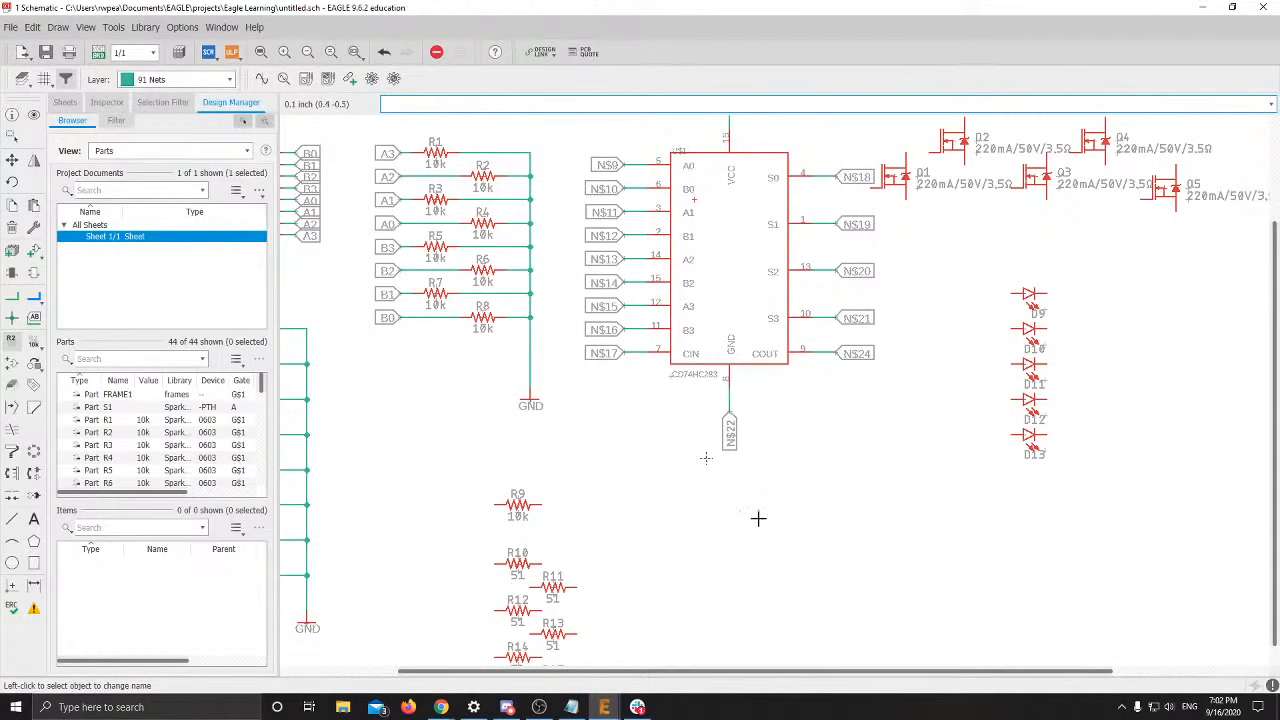
{"action": "middle_click_drag", "start_coordinate": [706, 457], "coordinate": [654, 503]}
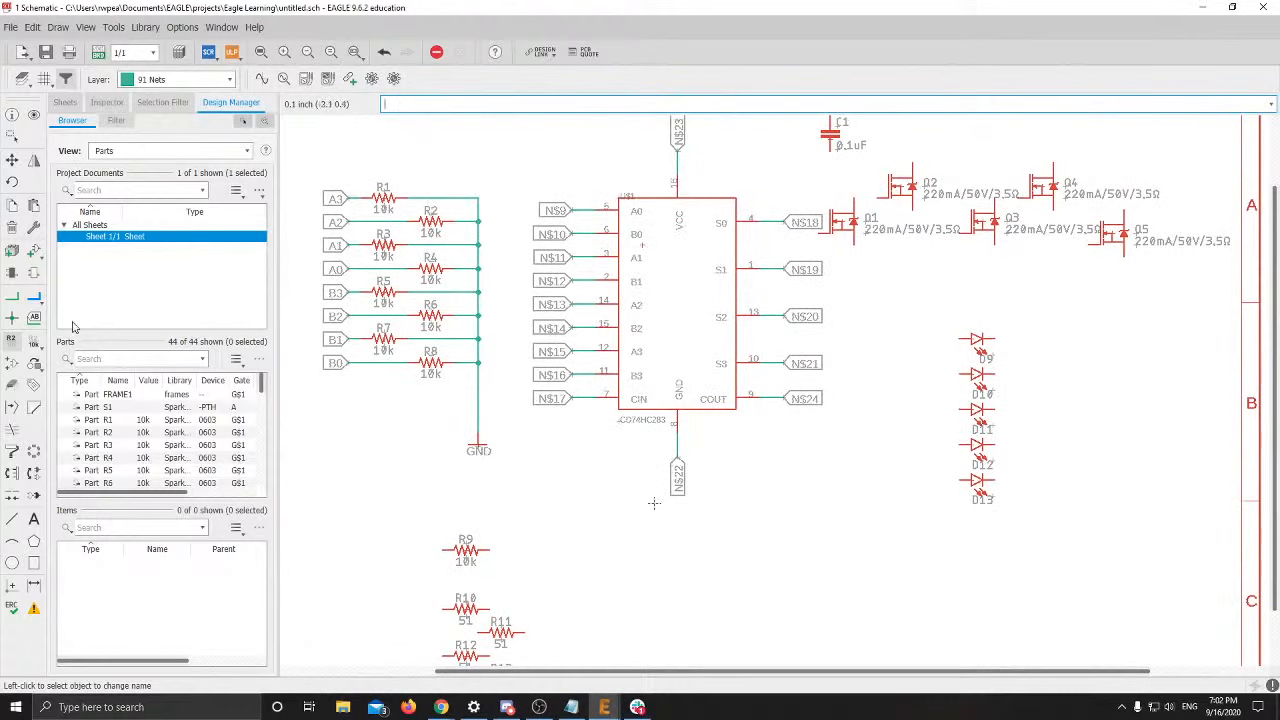
Start renaming net N$9 and chip U$1, leaving both names unchanged
{"action": "left_click", "coordinate": [575, 205]}
{"action": "left_click", "coordinate": [633, 241]}
{"action": "left_click", "coordinate": [640, 253]}
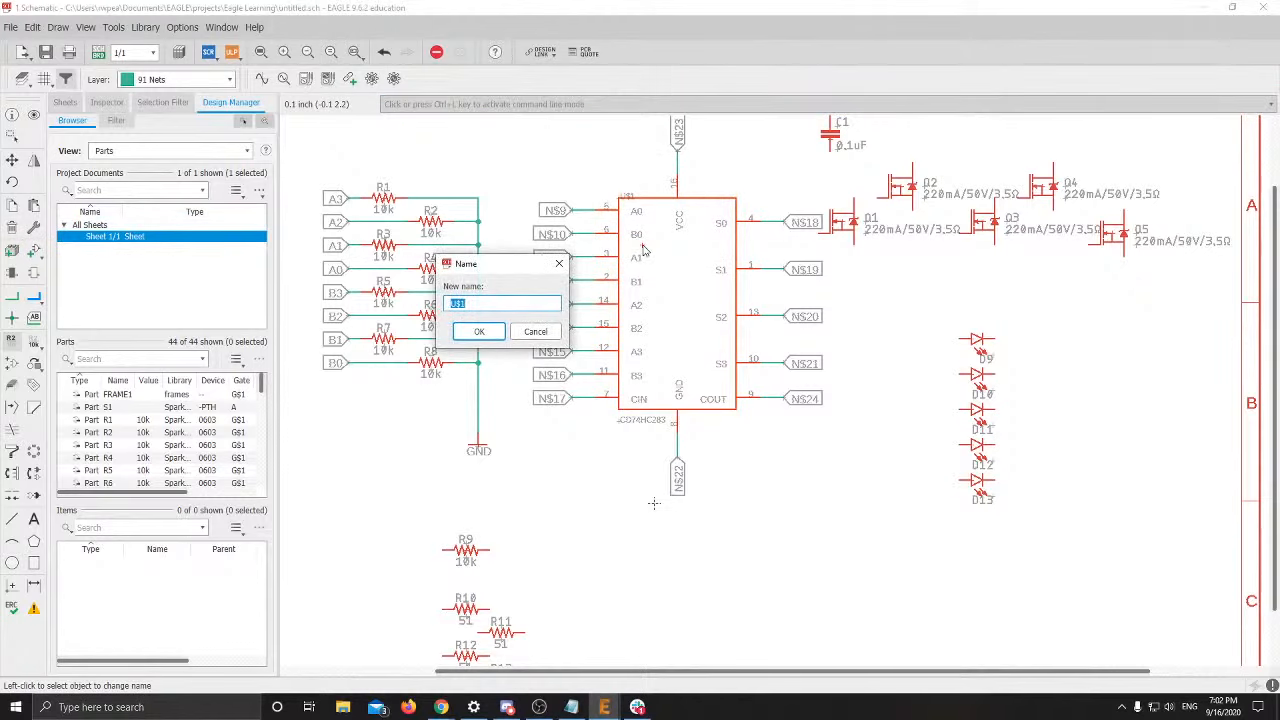
{"action": "left_click", "coordinate": [536, 331]}
Delete the adder's input net labels N$9 through N$17, from A0 down to CIN
{"action": "left_click", "coordinate": [12, 228]}
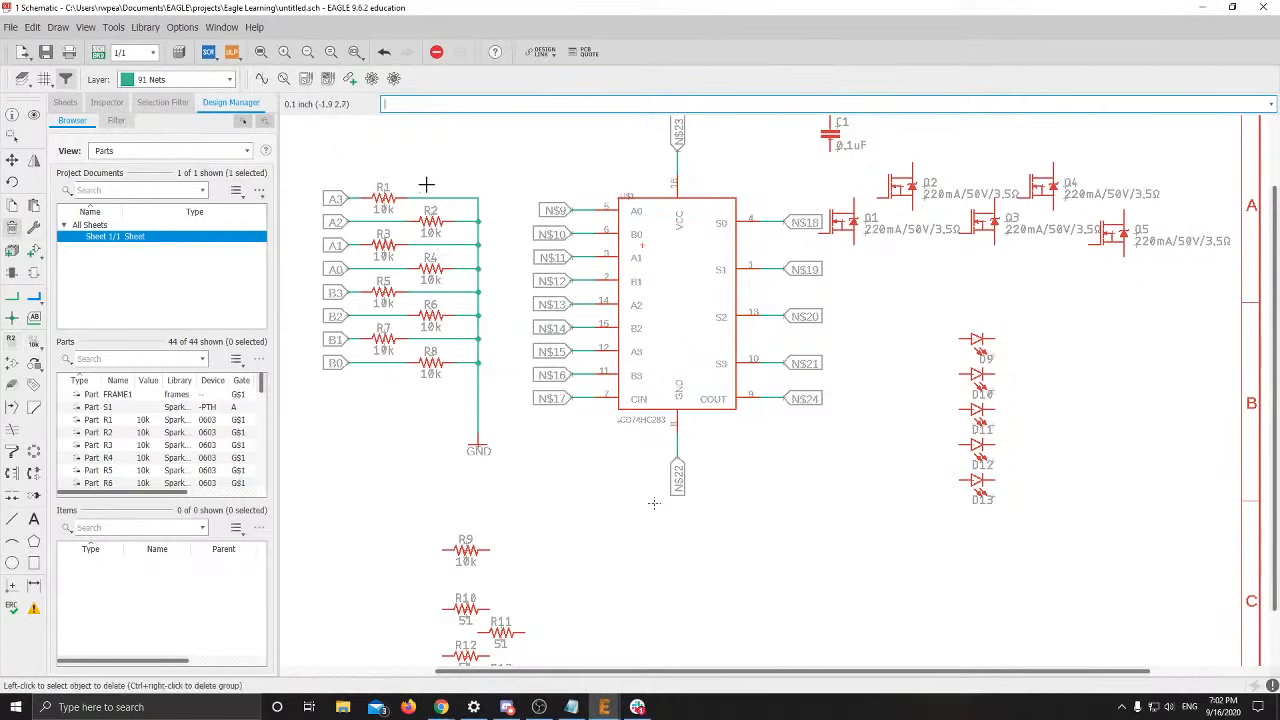
{"action": "left_click", "coordinate": [575, 212]}
{"action": "left_click", "coordinate": [578, 234]}
{"action": "left_click", "coordinate": [578, 257]}
{"action": "left_click", "coordinate": [579, 281]}
{"action": "left_click", "coordinate": [579, 304]}
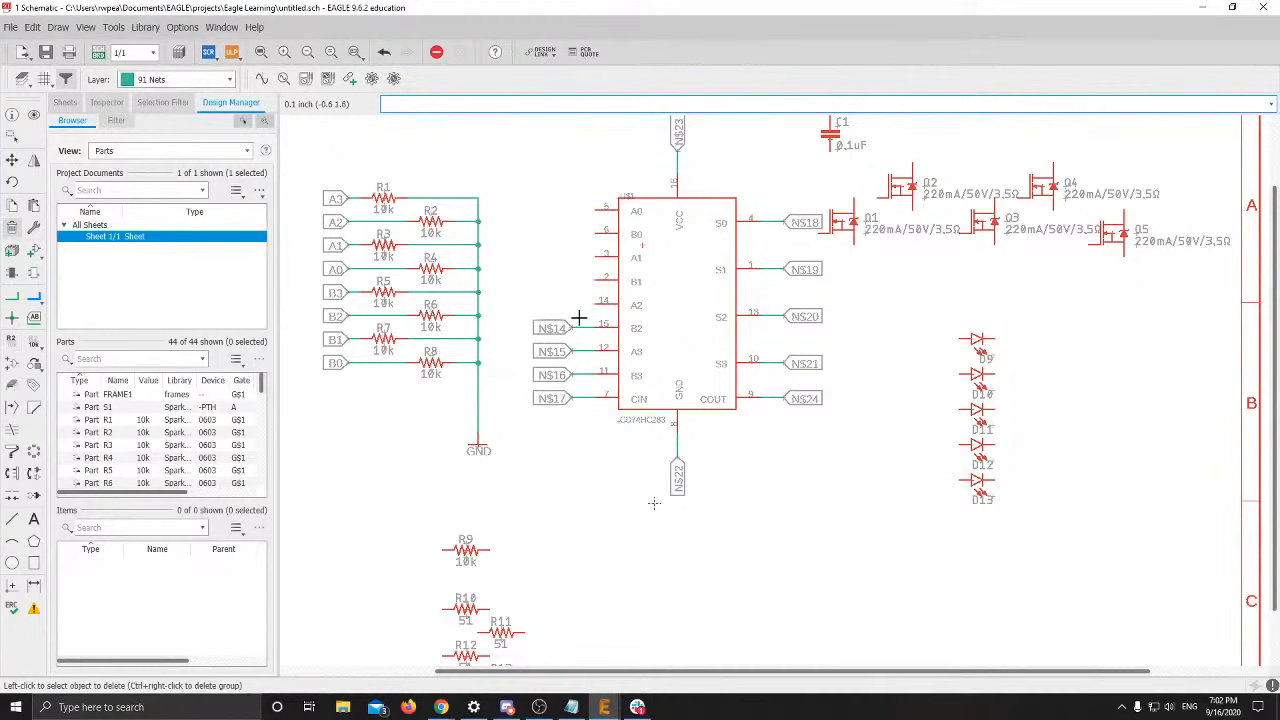
{"action": "left_click", "coordinate": [579, 328]}
{"action": "left_click", "coordinate": [579, 351]}
{"action": "left_click", "coordinate": [579, 375]}
{"action": "left_click", "coordinate": [579, 398]}
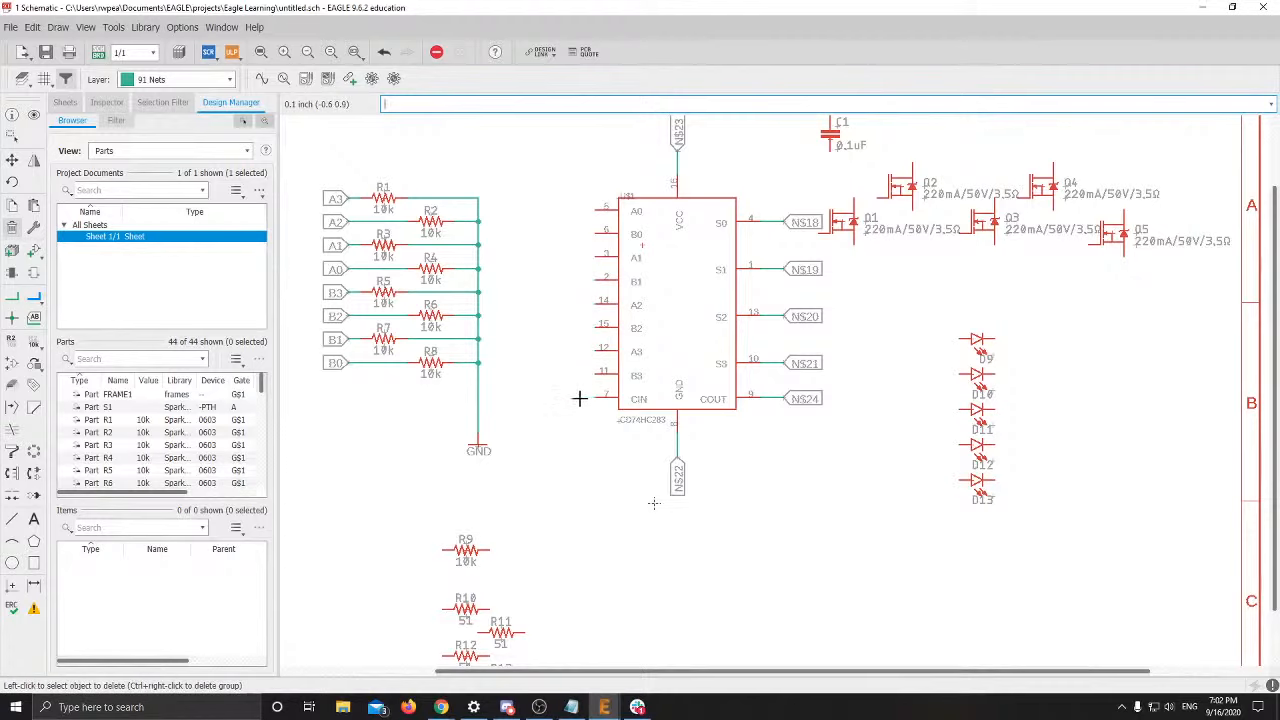
Delete the GND, COUT, S3–S0 and VCC labels and their wires (N$18–N$24)
{"action": "left_click", "coordinate": [675, 443]}
{"action": "left_click", "coordinate": [769, 400]}
{"action": "left_click", "coordinate": [771, 362]}
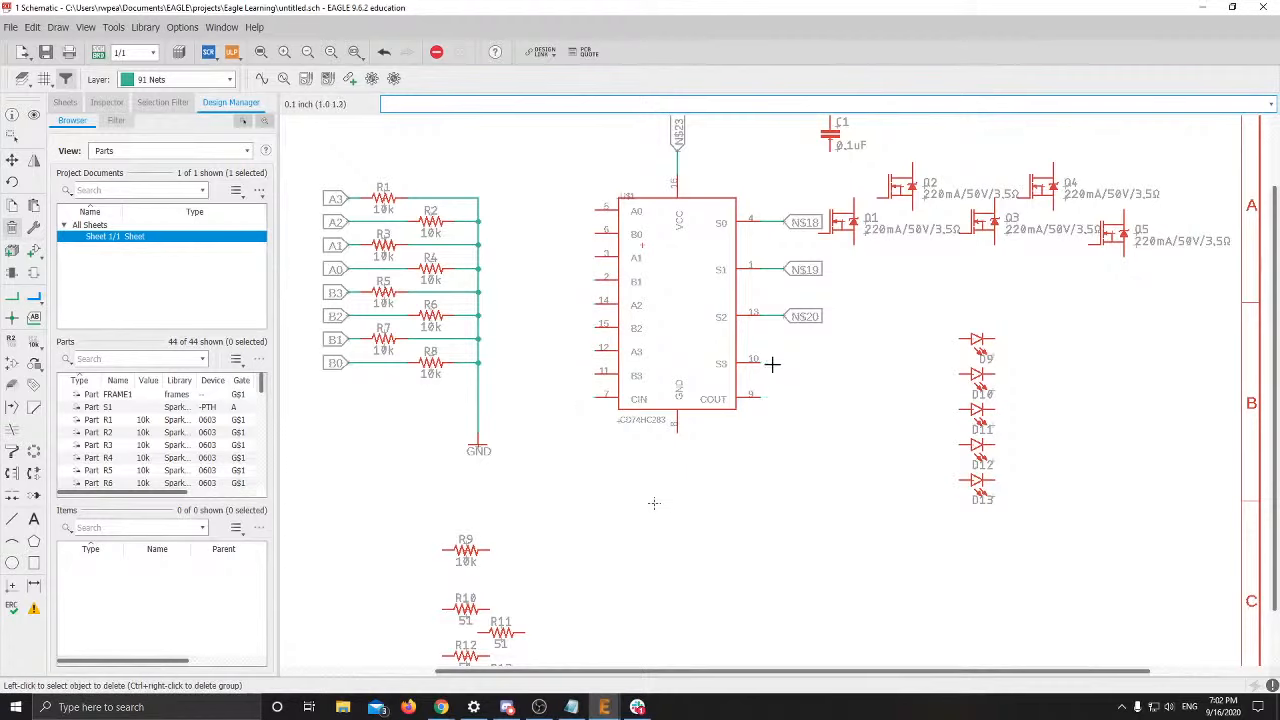
{"action": "left_click", "coordinate": [771, 316]}
{"action": "left_click", "coordinate": [769, 262]}
{"action": "left_click", "coordinate": [770, 225]}
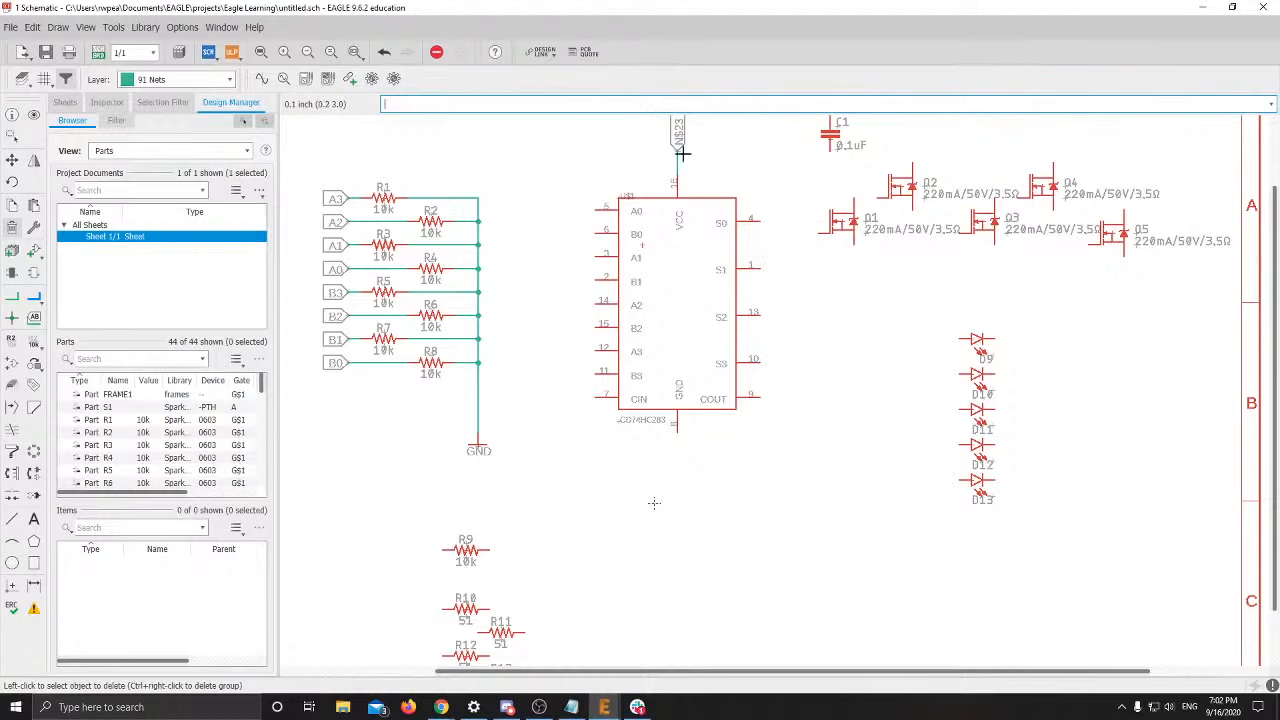
{"action": "left_click", "coordinate": [677, 165]}
Move the CD74HC283 chip next to resistors R10–R18
{"action": "left_click", "coordinate": [12, 160]}
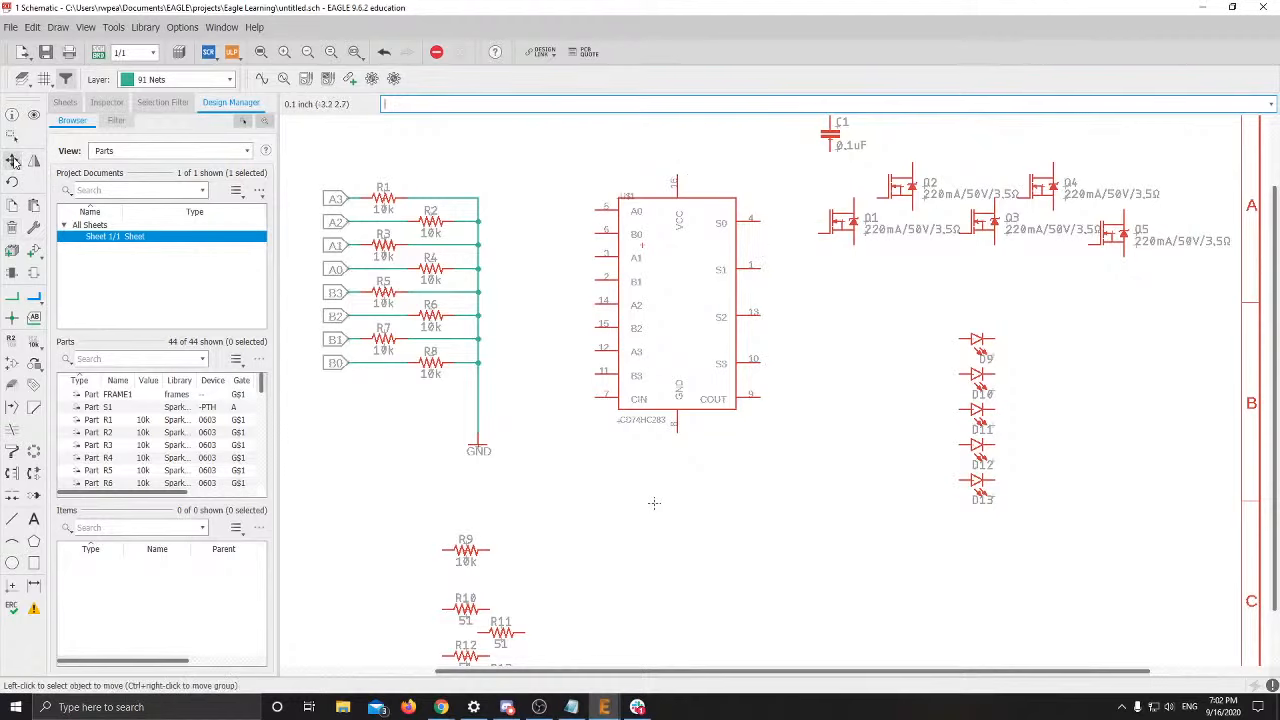
{"action": "left_click", "coordinate": [634, 237]}
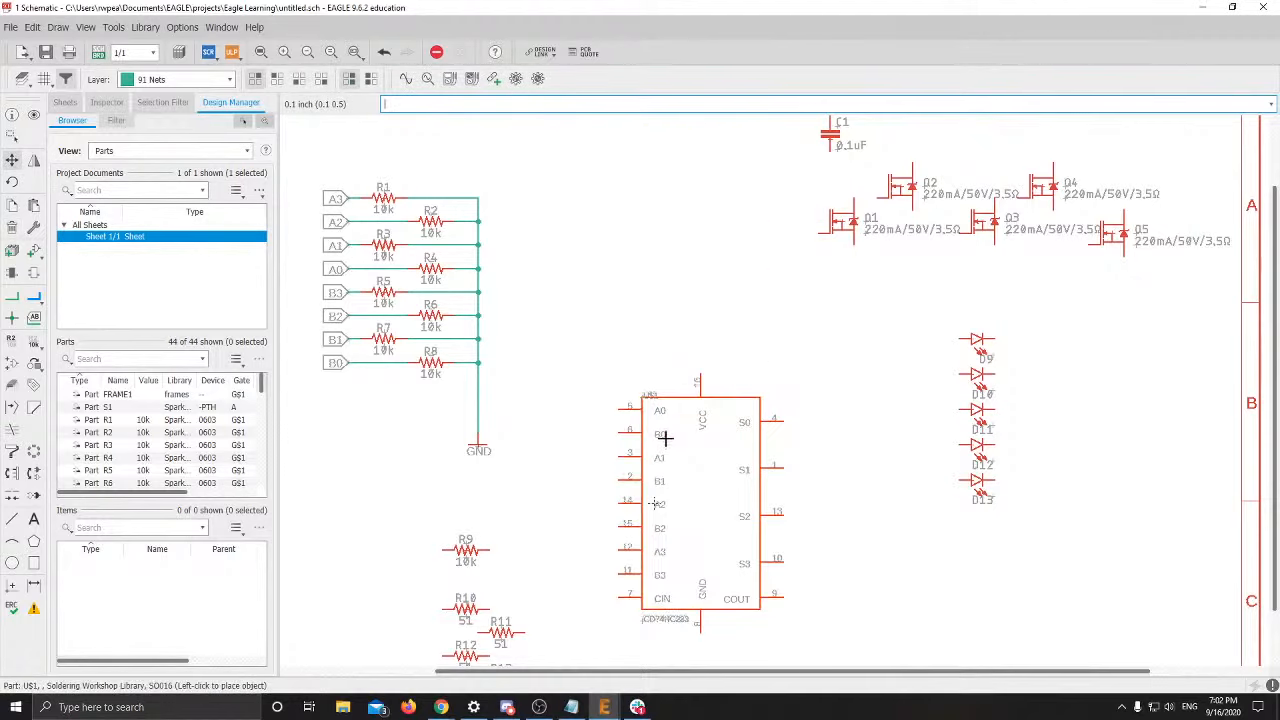
{"action": "middle_click_drag", "start_coordinate": [660, 437], "coordinate": [611, 194]}
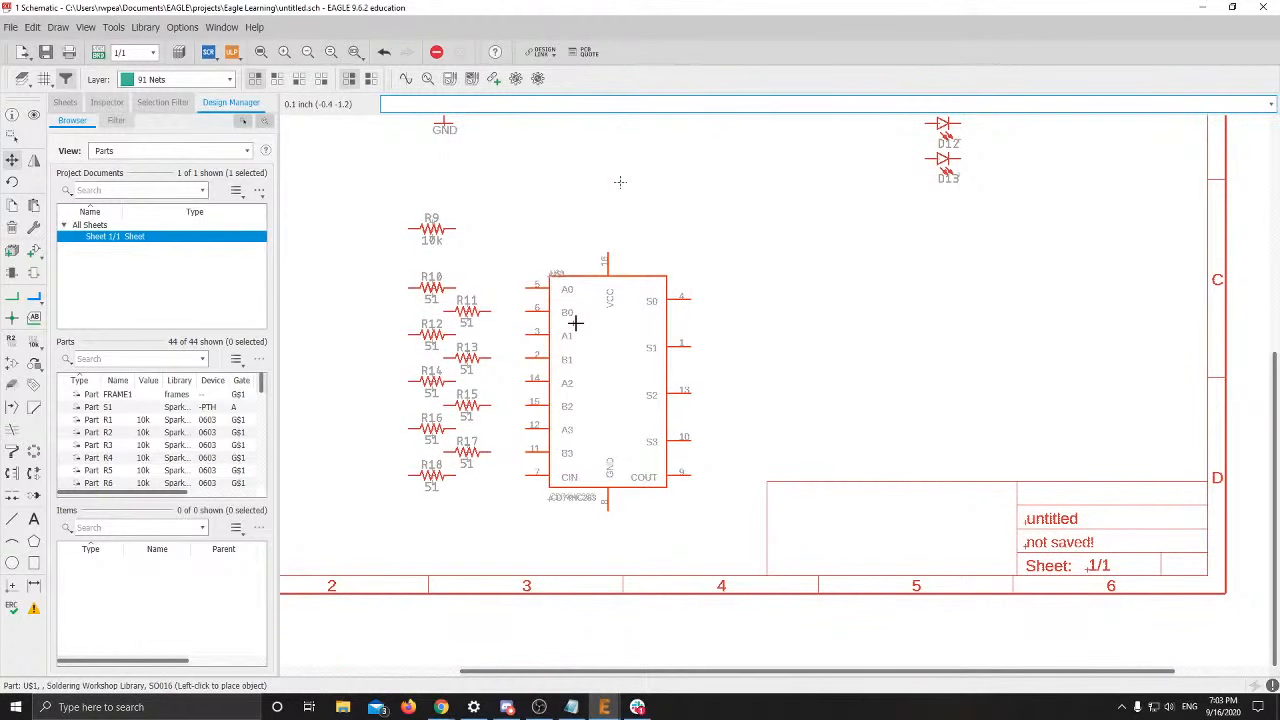
{"action": "left_click", "coordinate": [575, 323]}
{"action": "scroll", "coordinate": [817, 340], "scroll_direction": "up", "scroll_amount": 3}
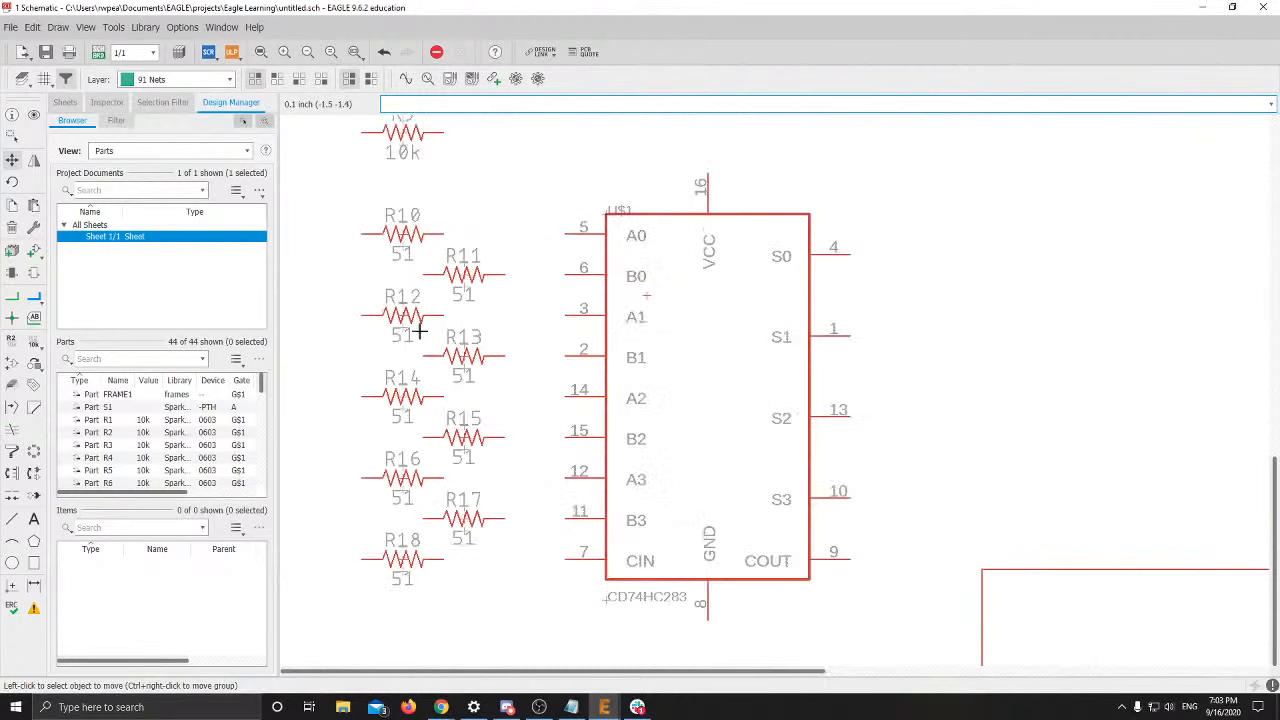
Wire R10–R13 to adder inputs A0, B0, A1 and B1 (pins 5, 6, 3, 2)
{"action": "left_click", "coordinate": [17, 299]}
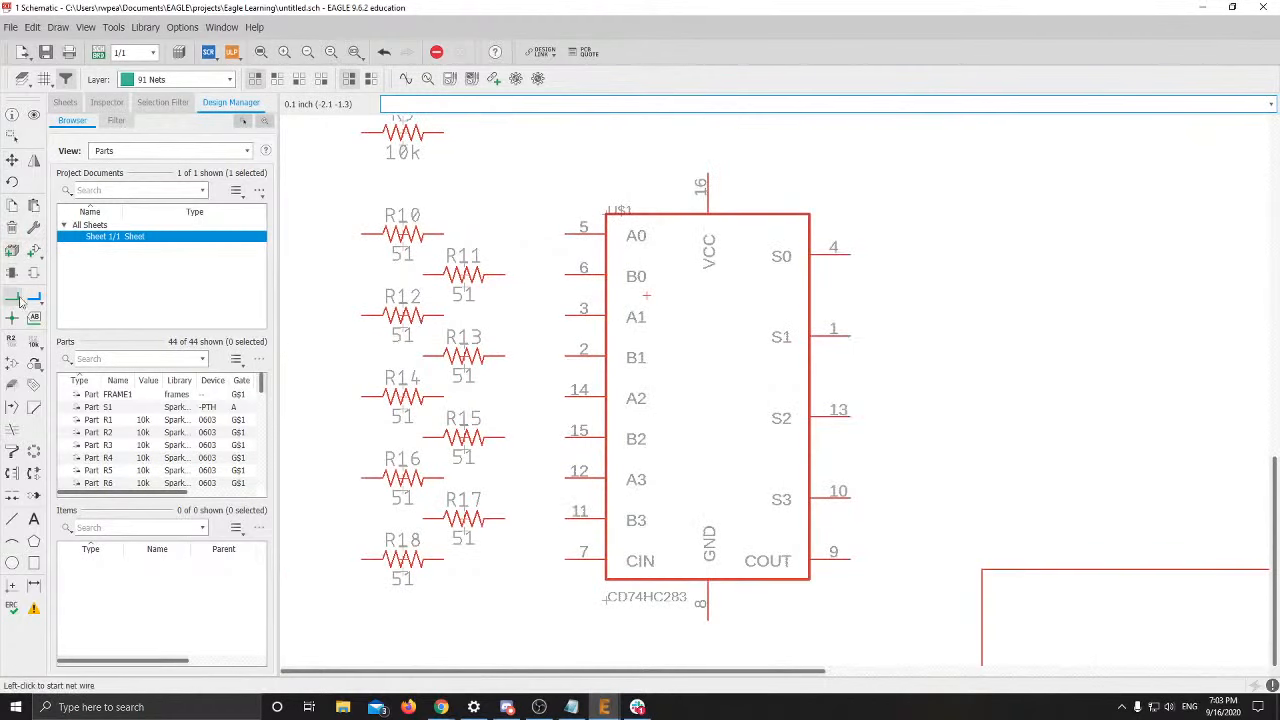
{"action": "left_click", "coordinate": [443, 233]}
{"action": "left_click", "coordinate": [563, 233]}
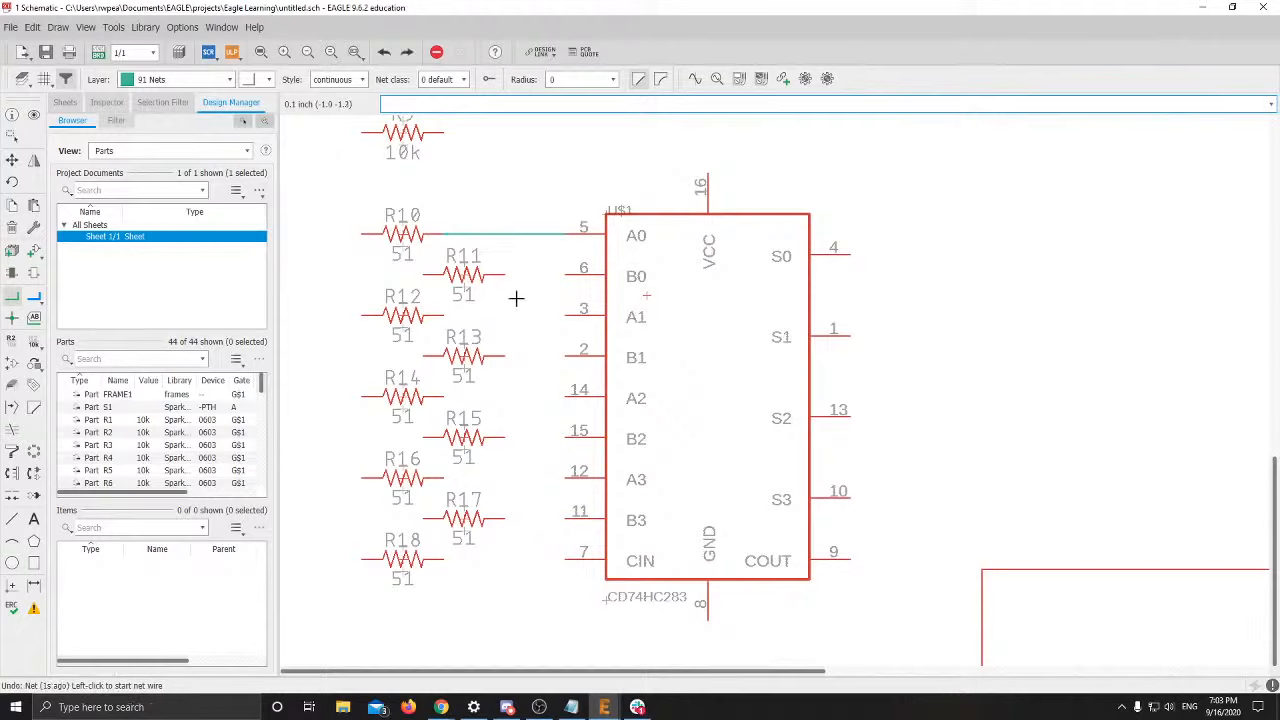
{"action": "left_click", "coordinate": [505, 273]}
{"action": "left_click", "coordinate": [563, 273]}
{"action": "left_click", "coordinate": [443, 313]}
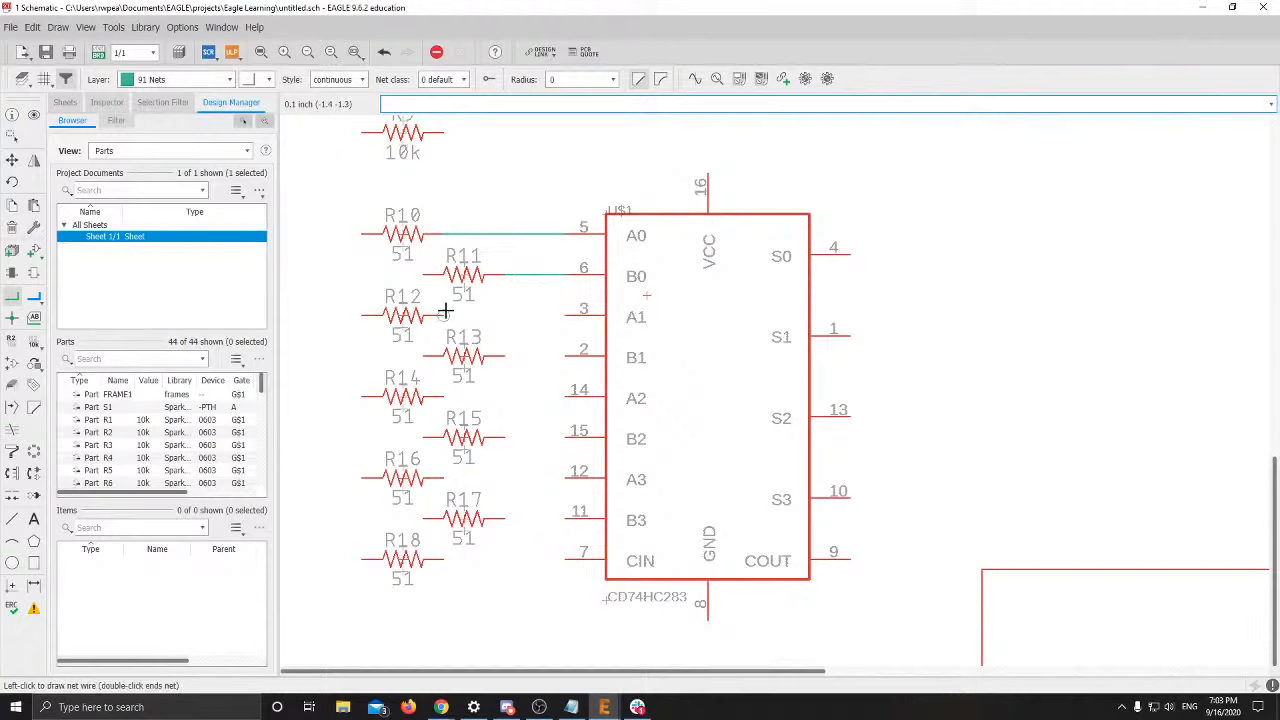
{"action": "left_click", "coordinate": [563, 313]}
{"action": "left_click", "coordinate": [505, 355]}
{"action": "left_click", "coordinate": [570, 355]}
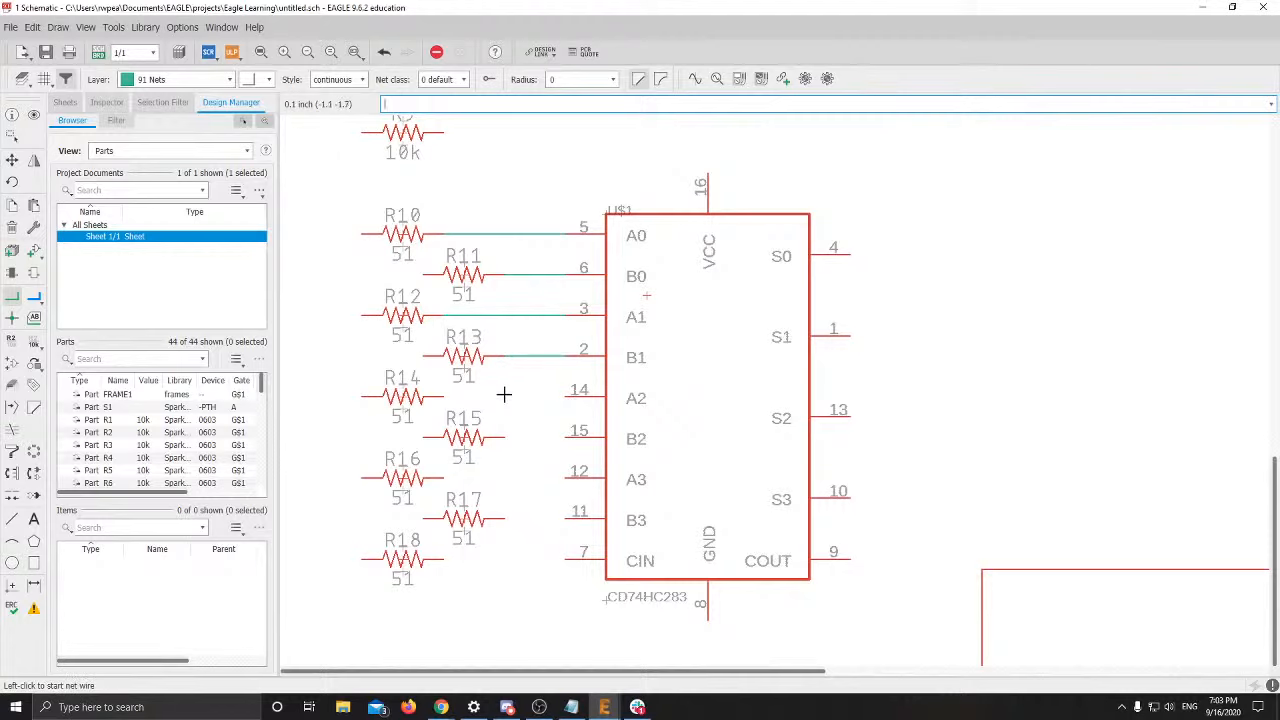
Connect R14 to the A2 input, pin 14, undoing the stray wire pieces
{"action": "left_click", "coordinate": [445, 397]}
{"action": "scroll", "coordinate": [471, 380], "scroll_direction": "up", "scroll_amount": 2}
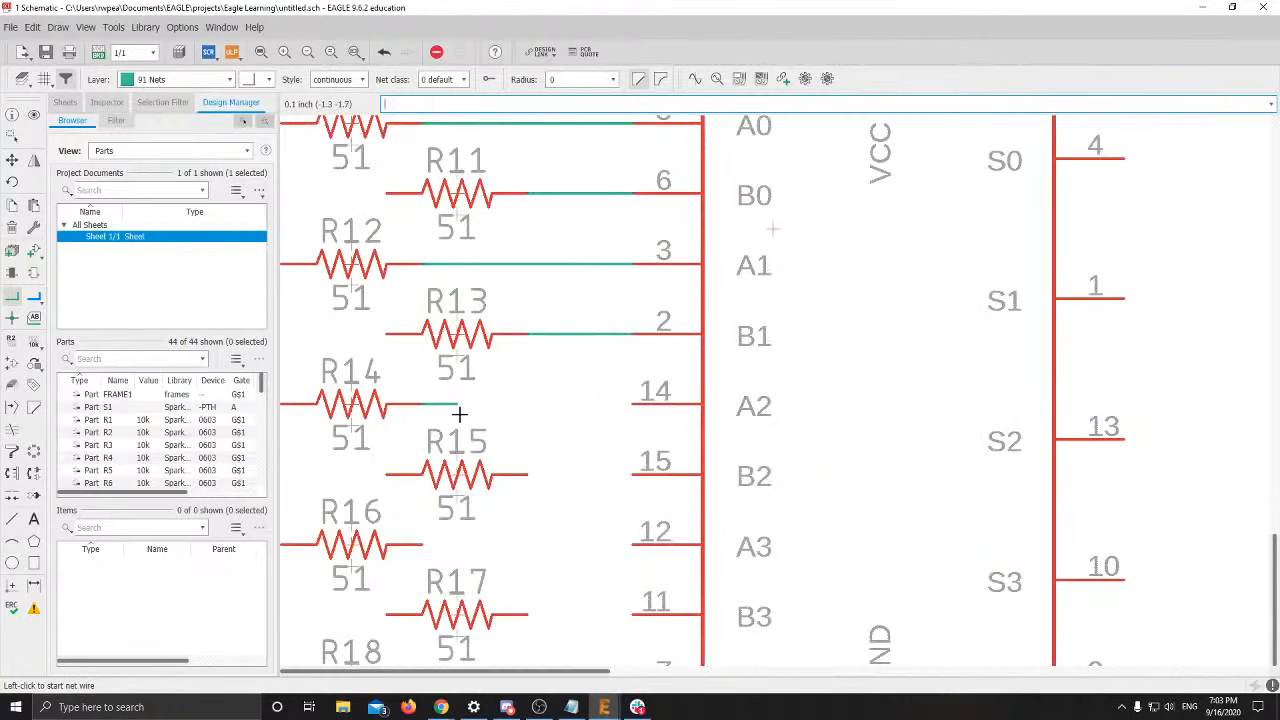
{"action": "key", "text": "ctrl+z"}
{"action": "left_click", "coordinate": [471, 402]}
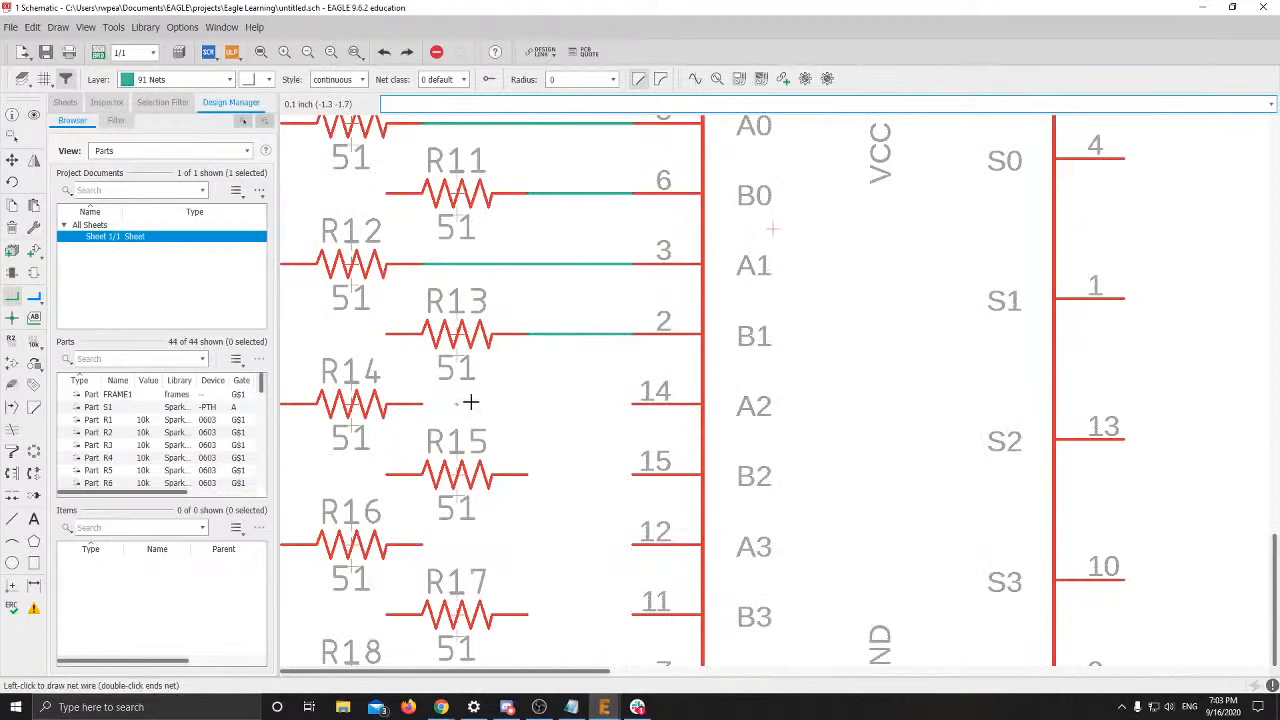
{"action": "left_click", "coordinate": [421, 401]}
{"action": "left_click", "coordinate": [630, 403]}
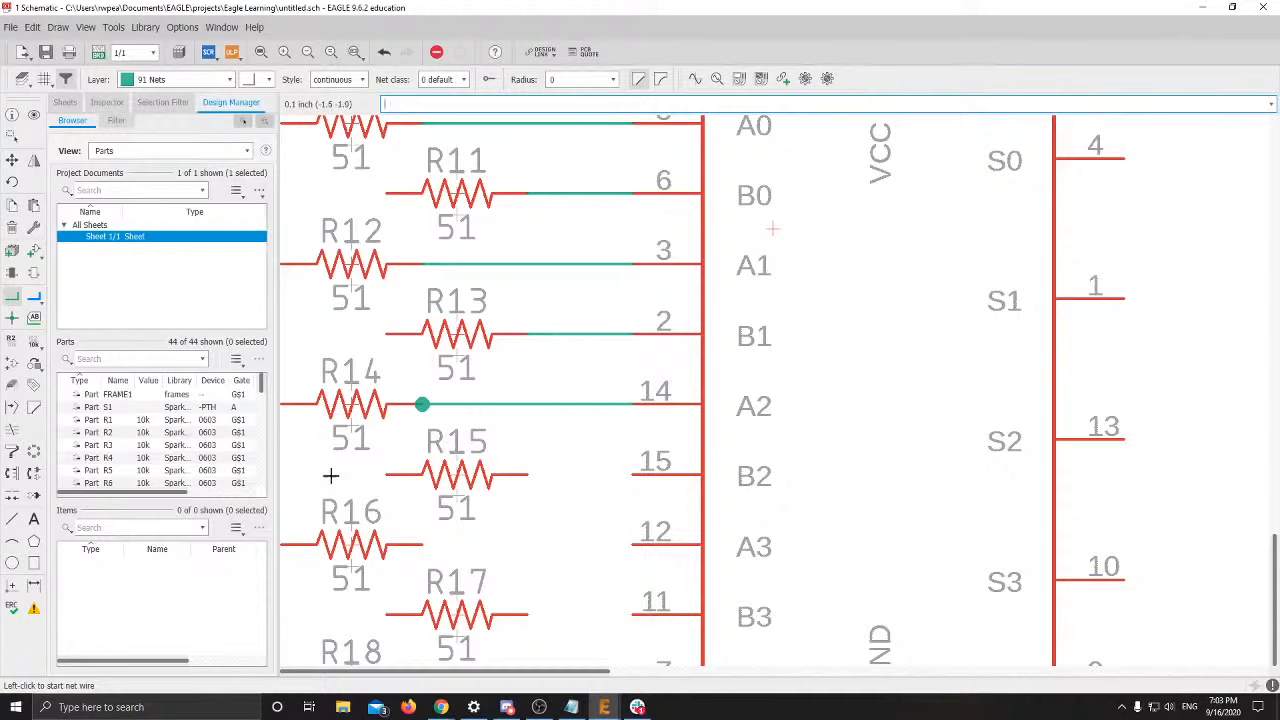
{"action": "left_click", "coordinate": [527, 403]}
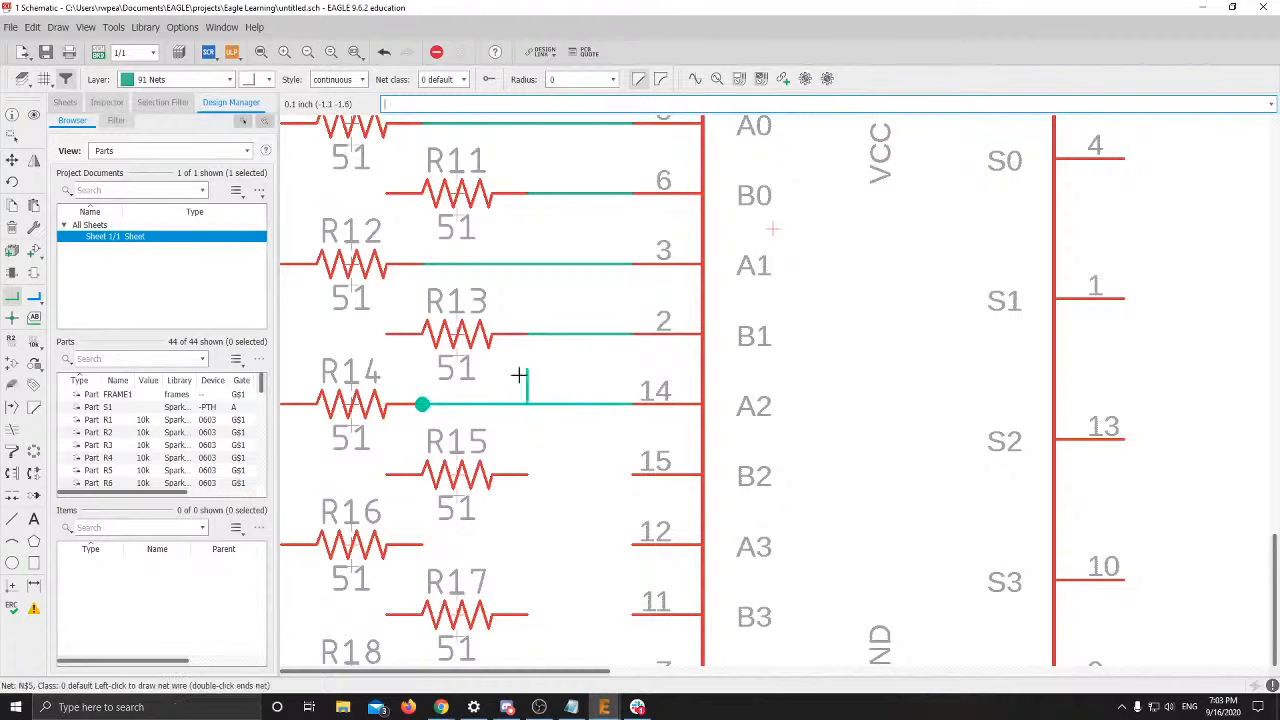
{"action": "left_click", "coordinate": [527, 369]}
{"action": "key", "text": "Escape"}
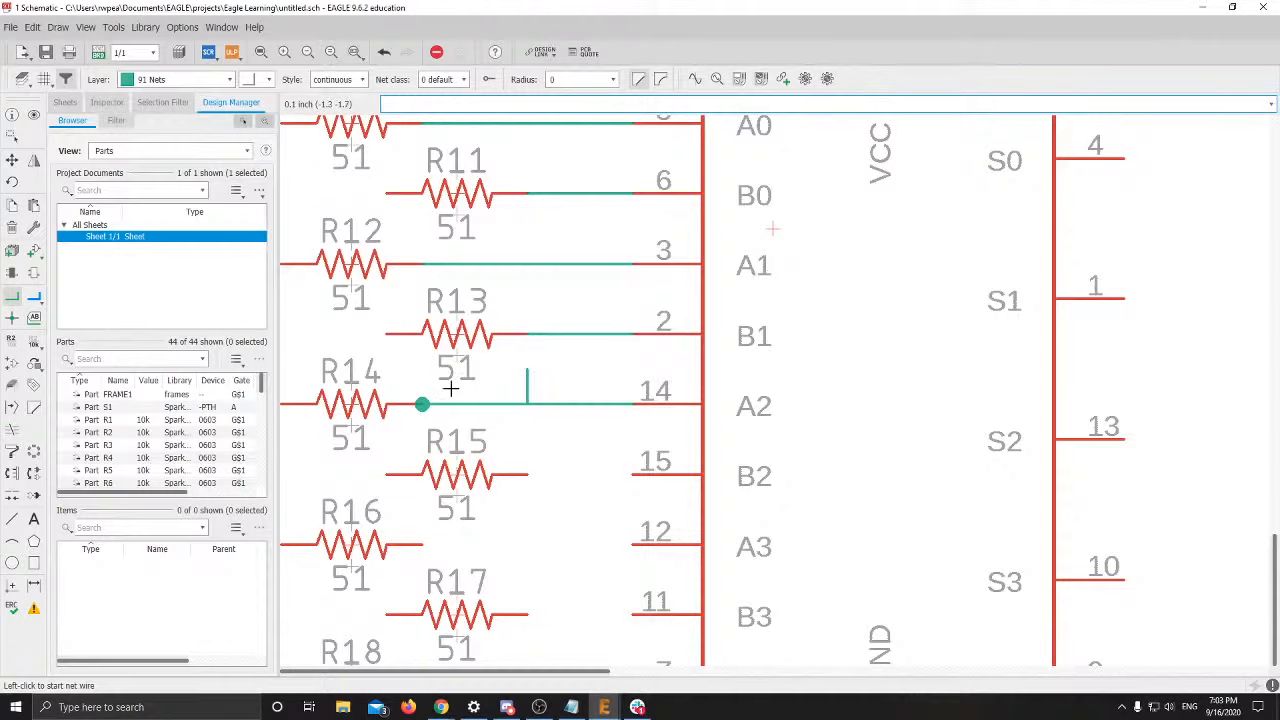
{"action": "key", "text": "ctrl+z"}
{"action": "key", "text": "ctrl+z"}
{"action": "key", "text": "ctrl+z"}
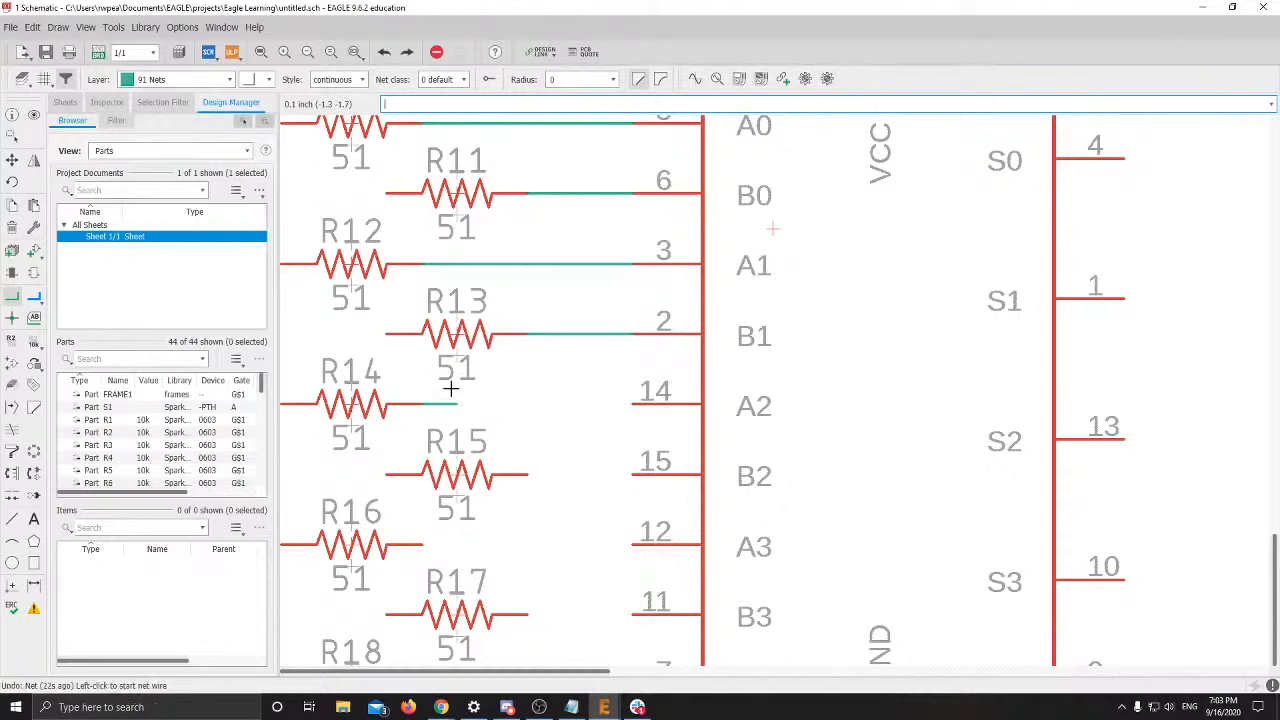
{"action": "left_click", "coordinate": [632, 404]}
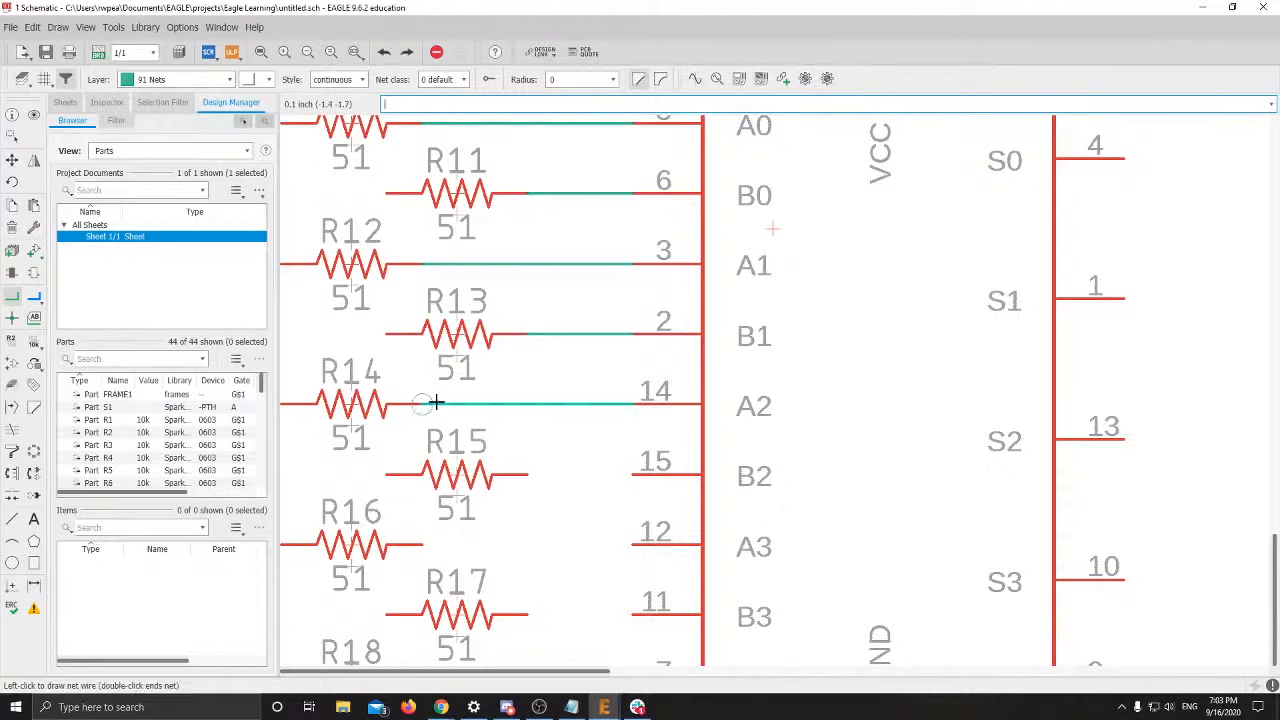
{"action": "left_click", "coordinate": [424, 404]}
Wire R15, R16, R17 and R18 to pins 15, 12 (A3), 11 (B3) and 7 (CIN)
{"action": "left_click", "coordinate": [631, 474]}
{"action": "left_click", "coordinate": [519, 474]}
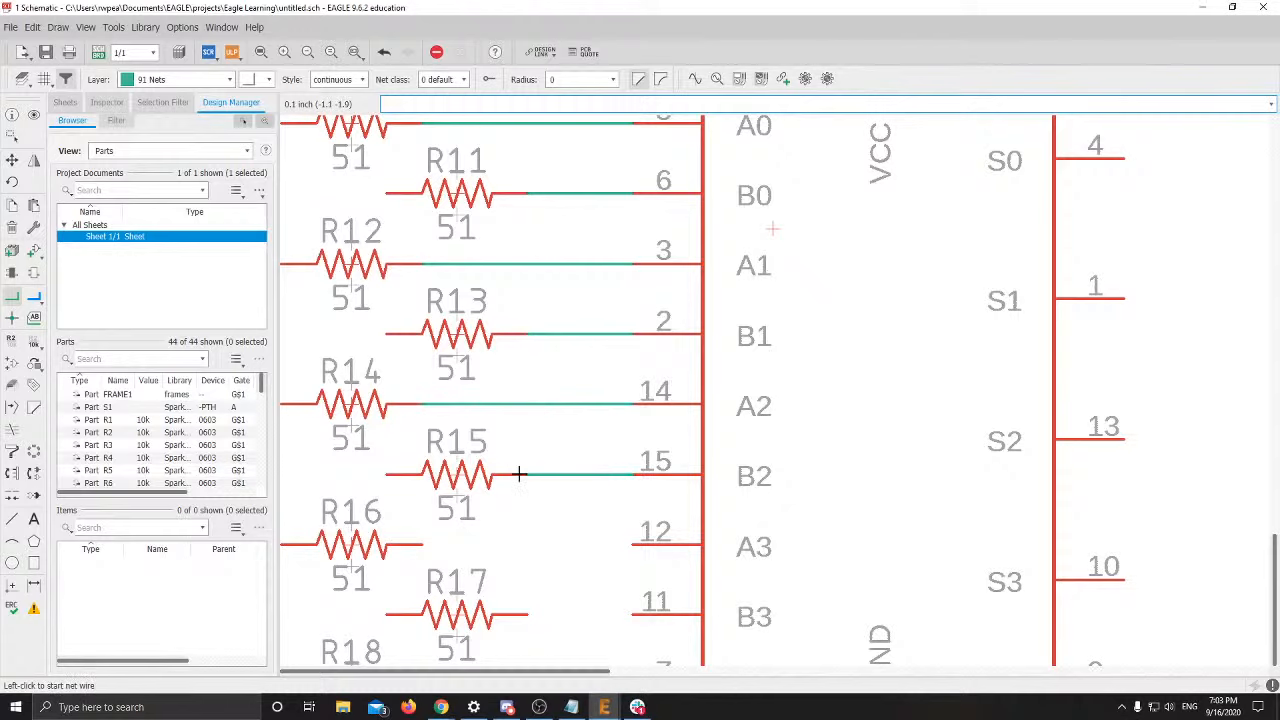
{"action": "left_click", "coordinate": [424, 545]}
{"action": "left_click", "coordinate": [630, 545]}
{"action": "middle_click_drag", "start_coordinate": [621, 550], "coordinate": [622, 357]}
{"action": "scroll", "coordinate": [621, 357], "scroll_direction": "down", "scroll_amount": 1}
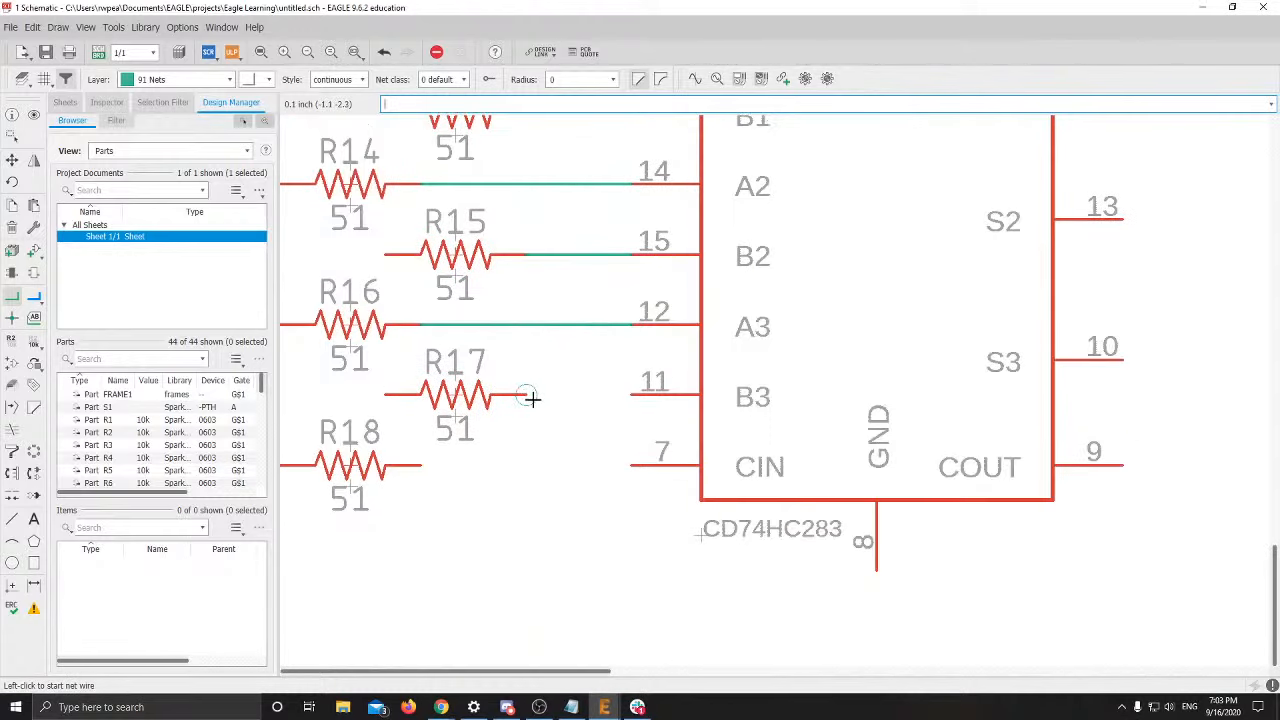
{"action": "left_click", "coordinate": [527, 394]}
{"action": "left_click", "coordinate": [630, 394]}
{"action": "left_click", "coordinate": [420, 465]}
{"action": "left_click", "coordinate": [630, 465]}
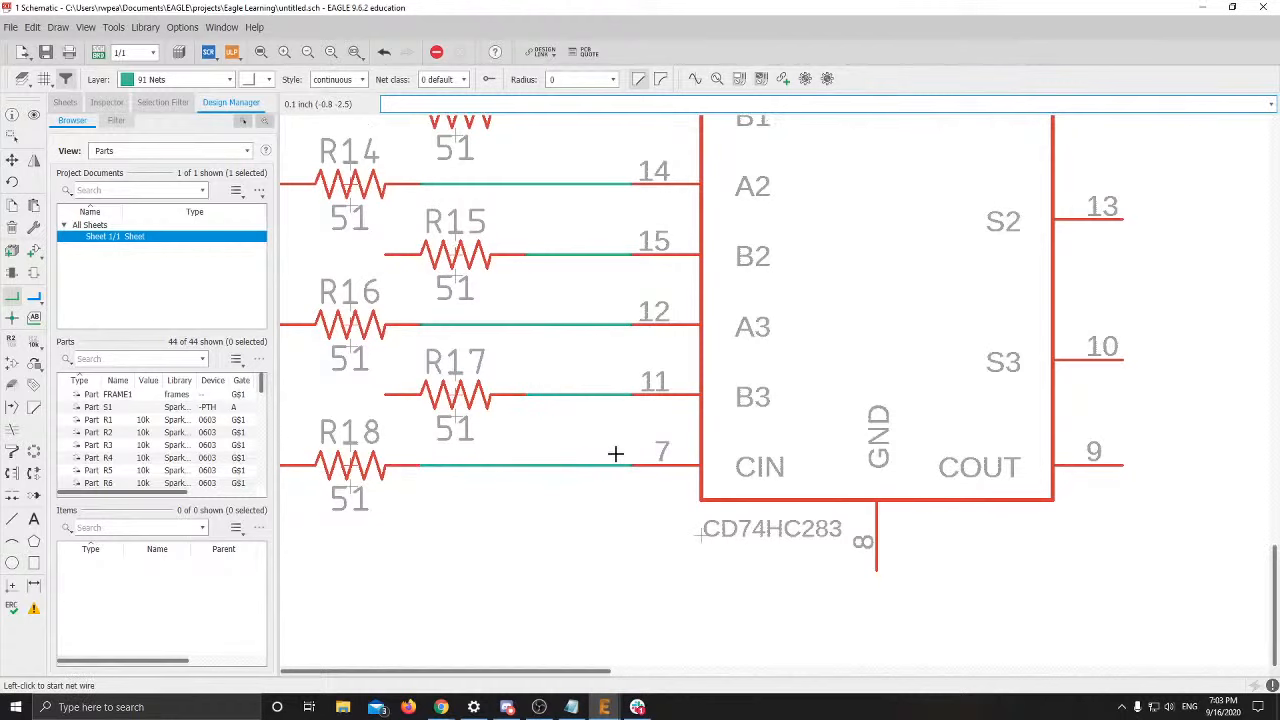
{"action": "scroll", "coordinate": [620, 451], "scroll_direction": "down", "scroll_amount": 3}
{"action": "scroll", "coordinate": [686, 466], "scroll_direction": "up", "scroll_amount": 1}
{"action": "scroll", "coordinate": [654, 455], "scroll_direction": "down", "scroll_amount": 1}
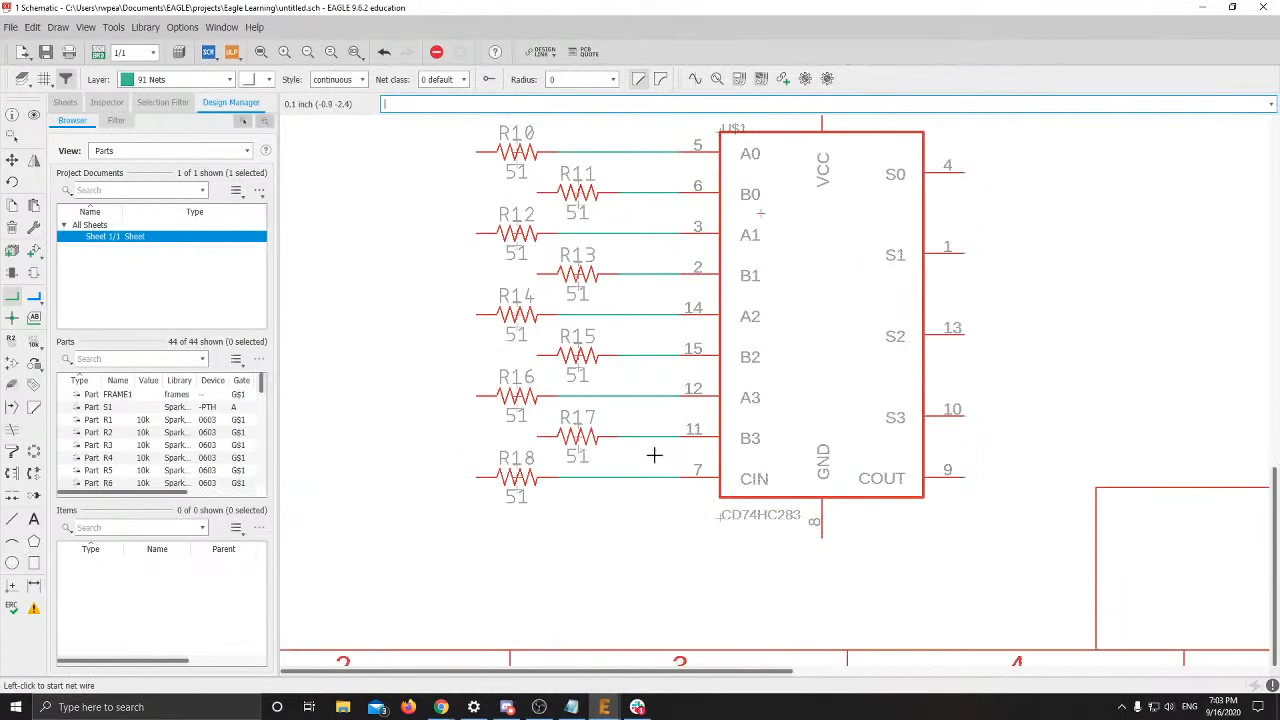
Draw short leftward net stubs from the left ends of R10 through R13
{"action": "left_click", "coordinate": [476, 152]}
{"action": "left_click", "coordinate": [436, 152]}
{"action": "key", "text": "Escape"}
{"action": "left_click", "coordinate": [534, 189]}
{"action": "left_click", "coordinate": [441, 188]}
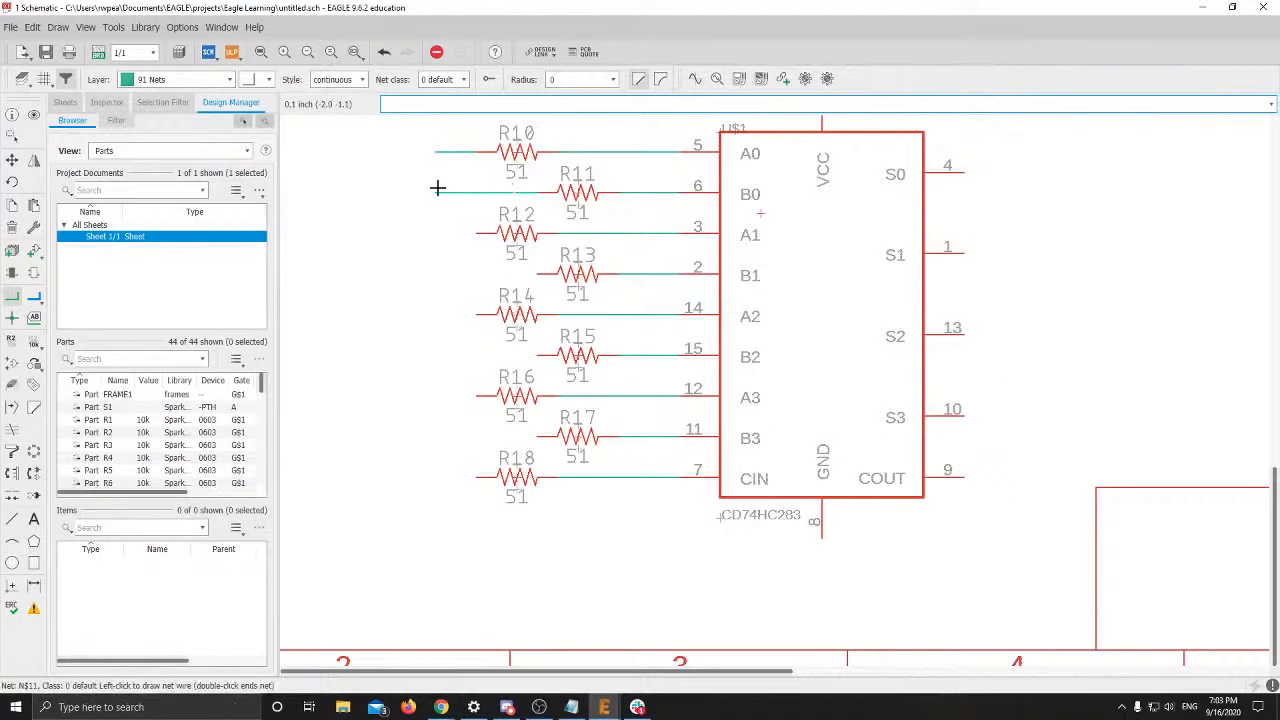
{"action": "double_click", "coordinate": [437, 188]}
{"action": "left_click", "coordinate": [476, 233]}
{"action": "double_click", "coordinate": [436, 233]}
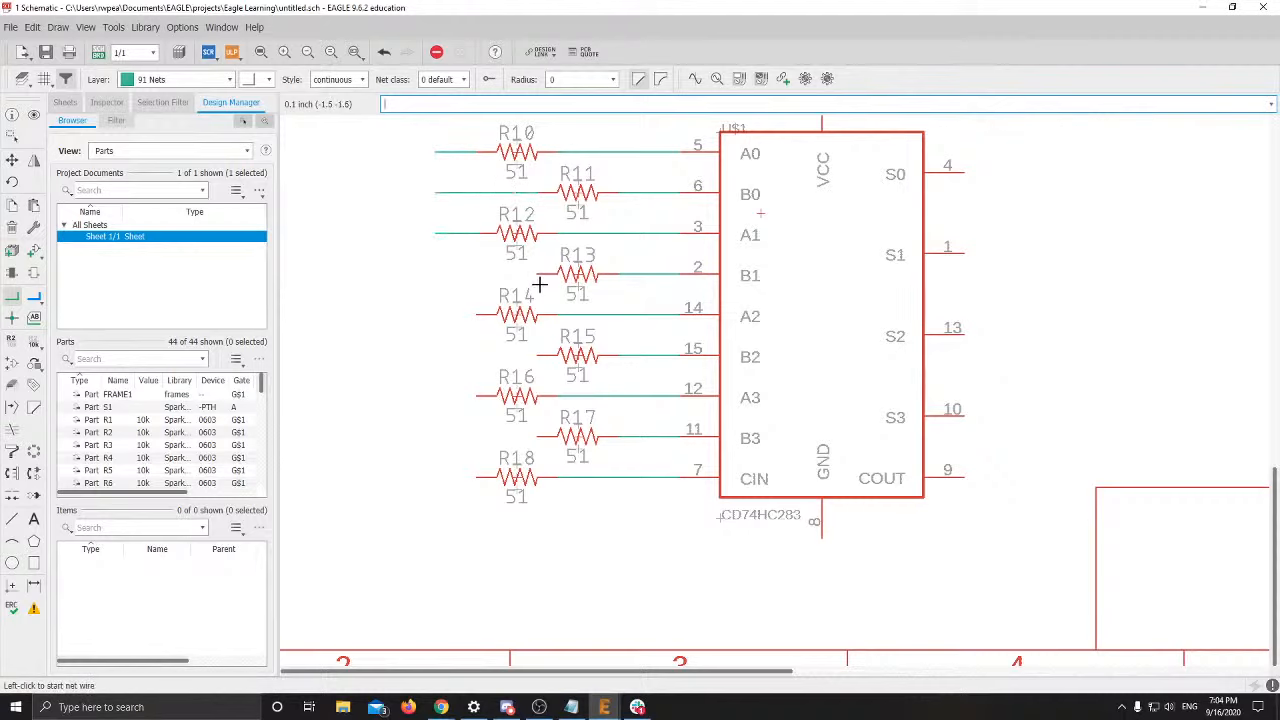
{"action": "left_click", "coordinate": [537, 273]}
{"action": "double_click", "coordinate": [436, 273]}
Add matching leftward stubs to the left ends of resistors R14 through R18
{"action": "left_click", "coordinate": [478, 313]}
{"action": "double_click", "coordinate": [441, 313]}
{"action": "left_click", "coordinate": [537, 354]}
{"action": "double_click", "coordinate": [447, 354]}
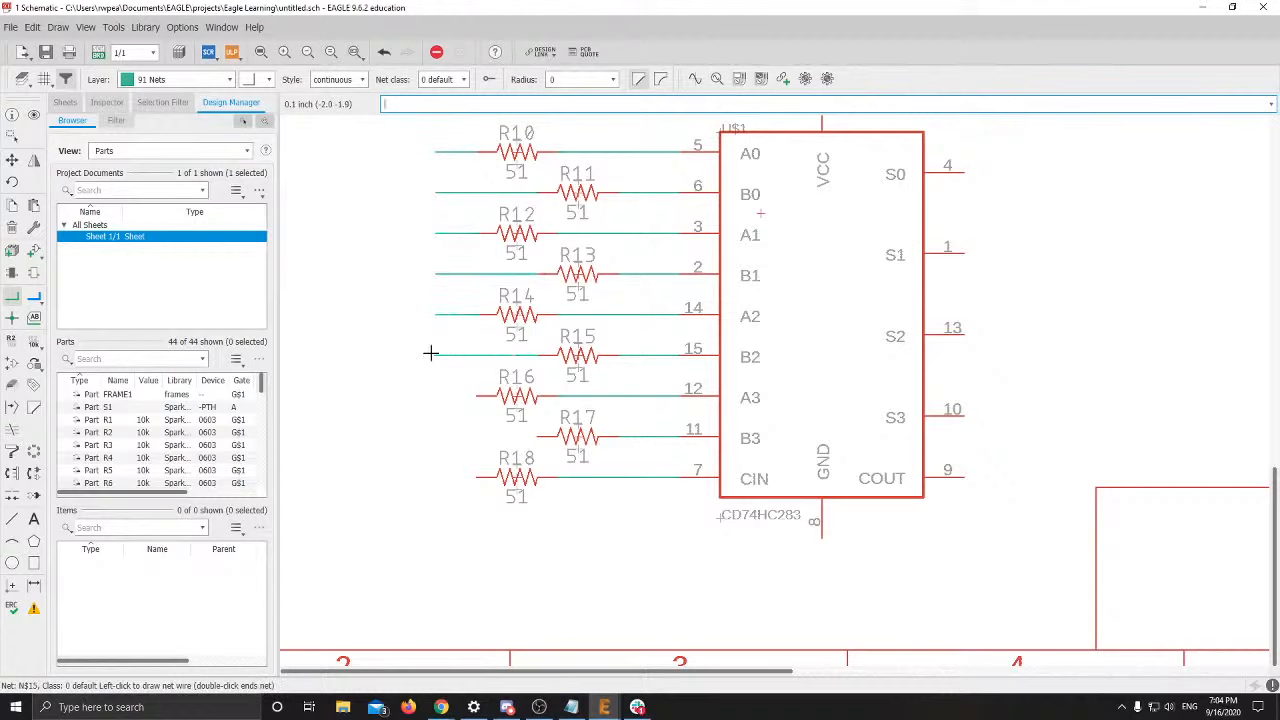
{"action": "left_click", "coordinate": [472, 395]}
{"action": "double_click", "coordinate": [437, 395]}
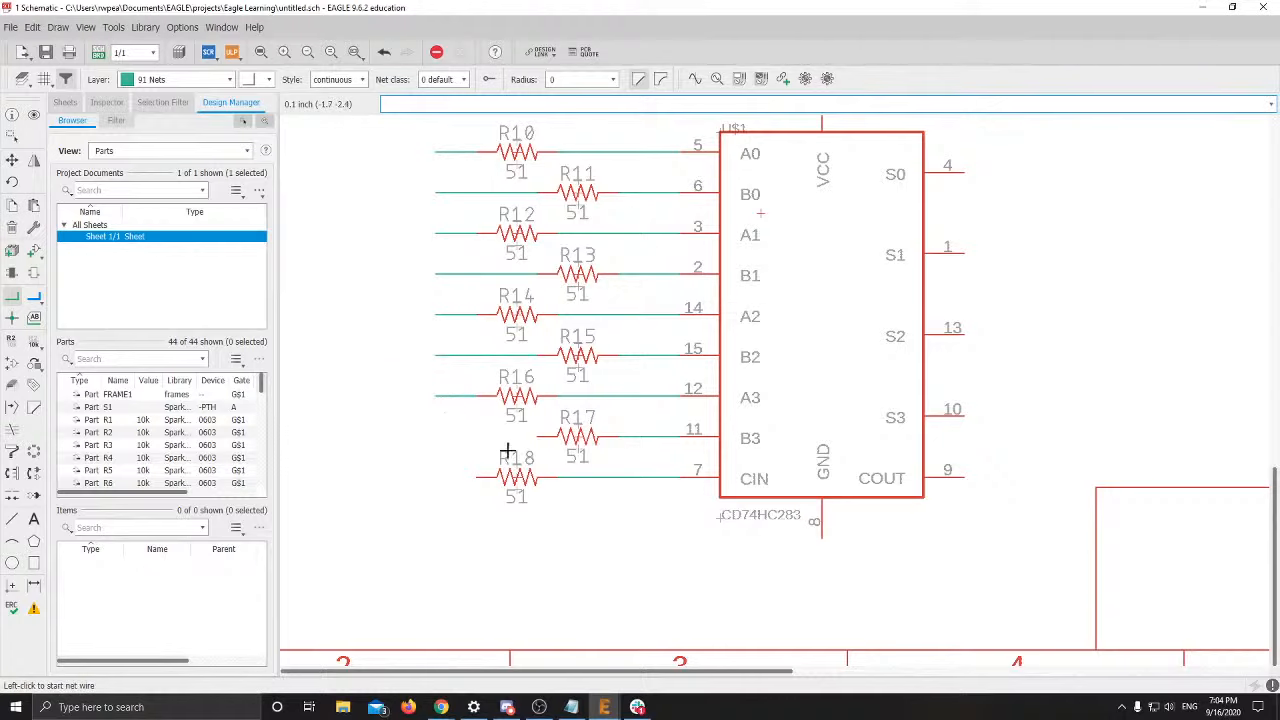
{"action": "left_click", "coordinate": [537, 436]}
{"action": "double_click", "coordinate": [437, 436]}
{"action": "left_click", "coordinate": [470, 477]}
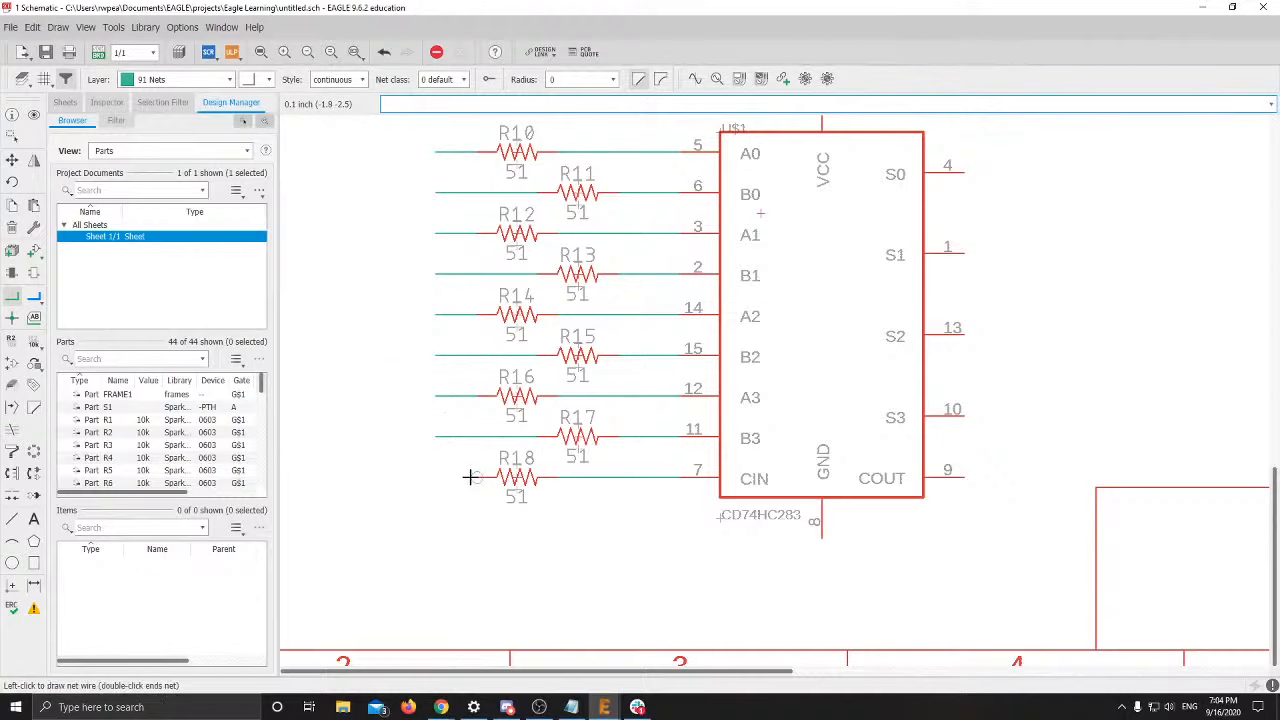
{"action": "double_click", "coordinate": [436, 477]}
{"action": "scroll", "coordinate": [534, 463], "scroll_direction": "down", "scroll_amount": 3}
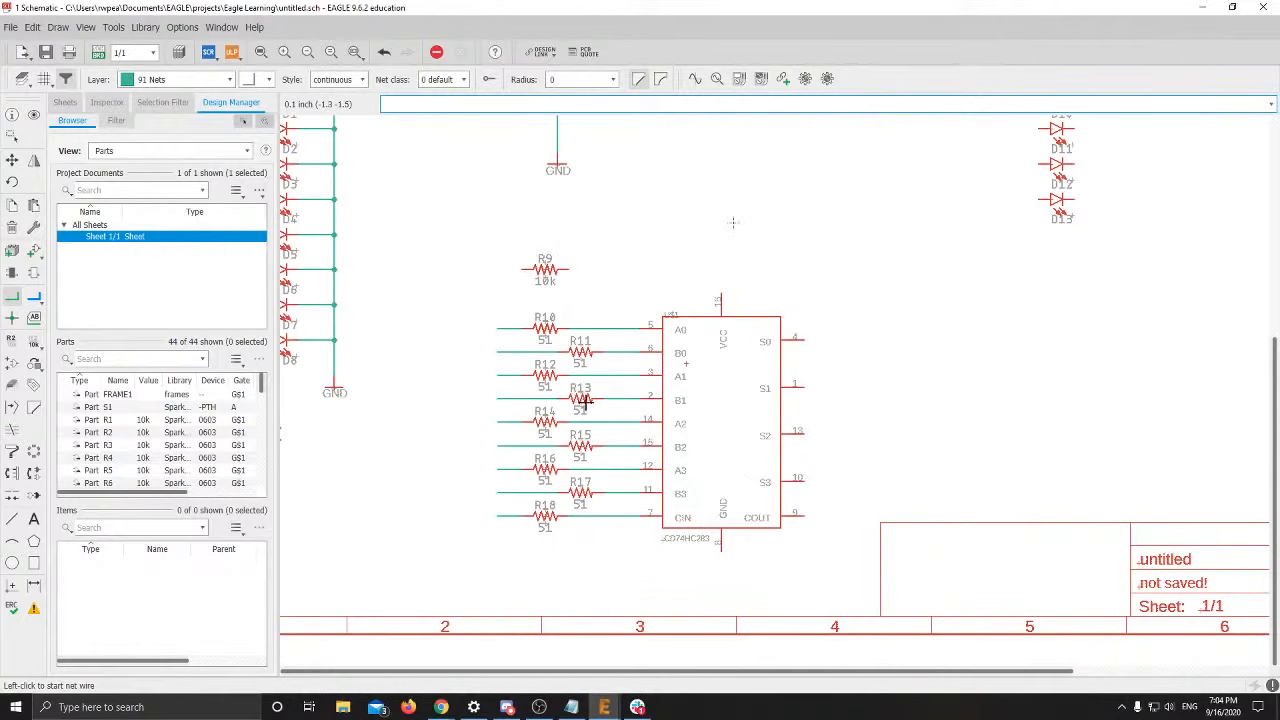
{"action": "scroll", "coordinate": [785, 300], "scroll_direction": "up", "scroll_amount": 5}
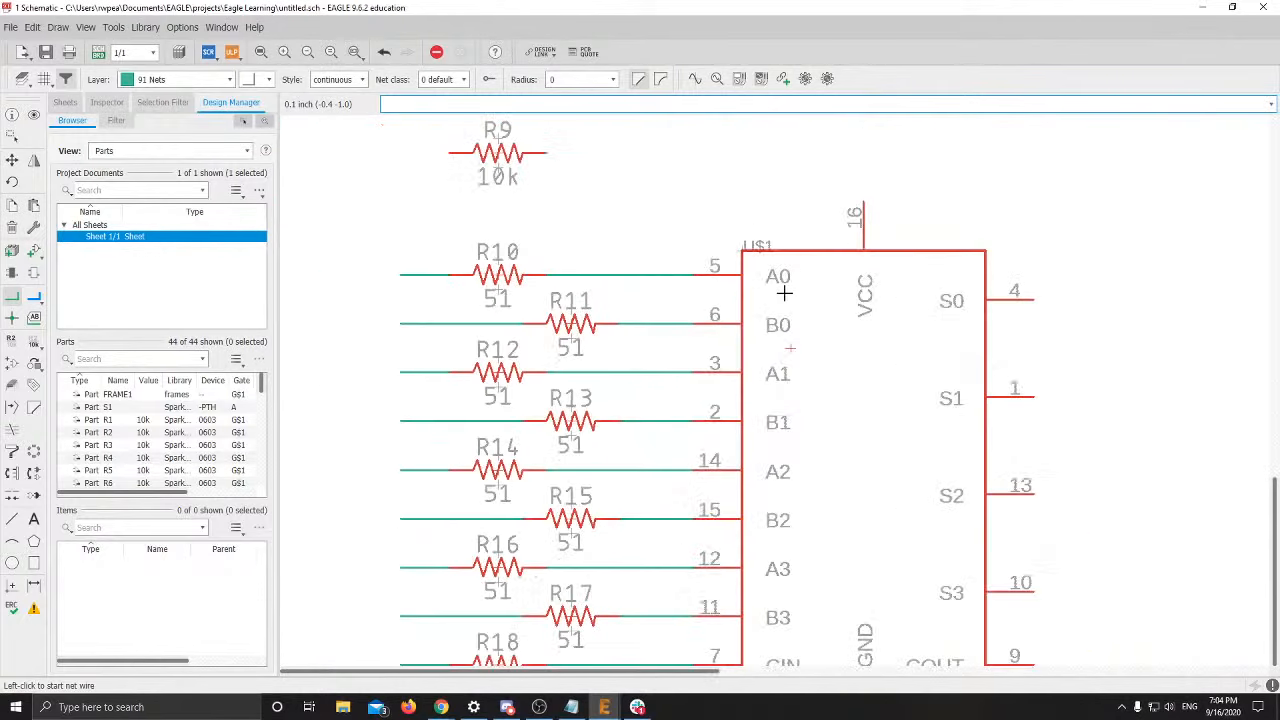
{"action": "middle_click_drag", "start_coordinate": [749, 290], "coordinate": [773, 284]}
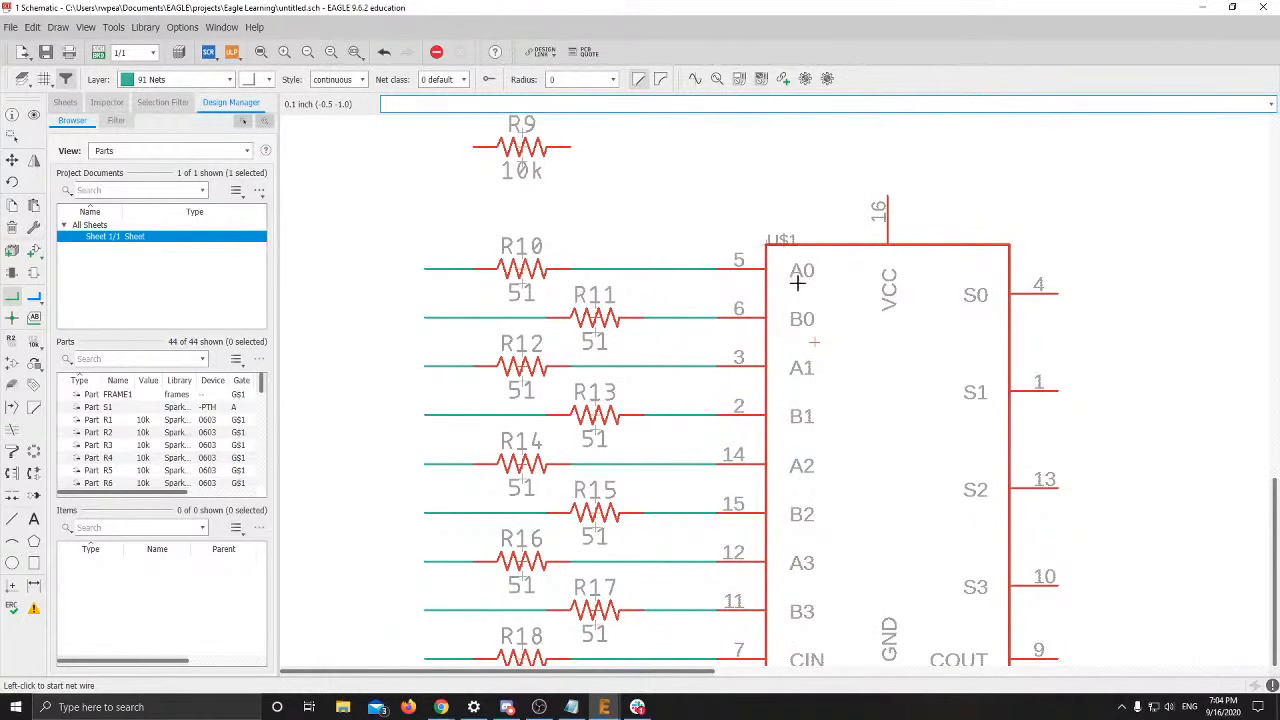
{"action": "middle_click_drag", "start_coordinate": [808, 407], "coordinate": [829, 312]}
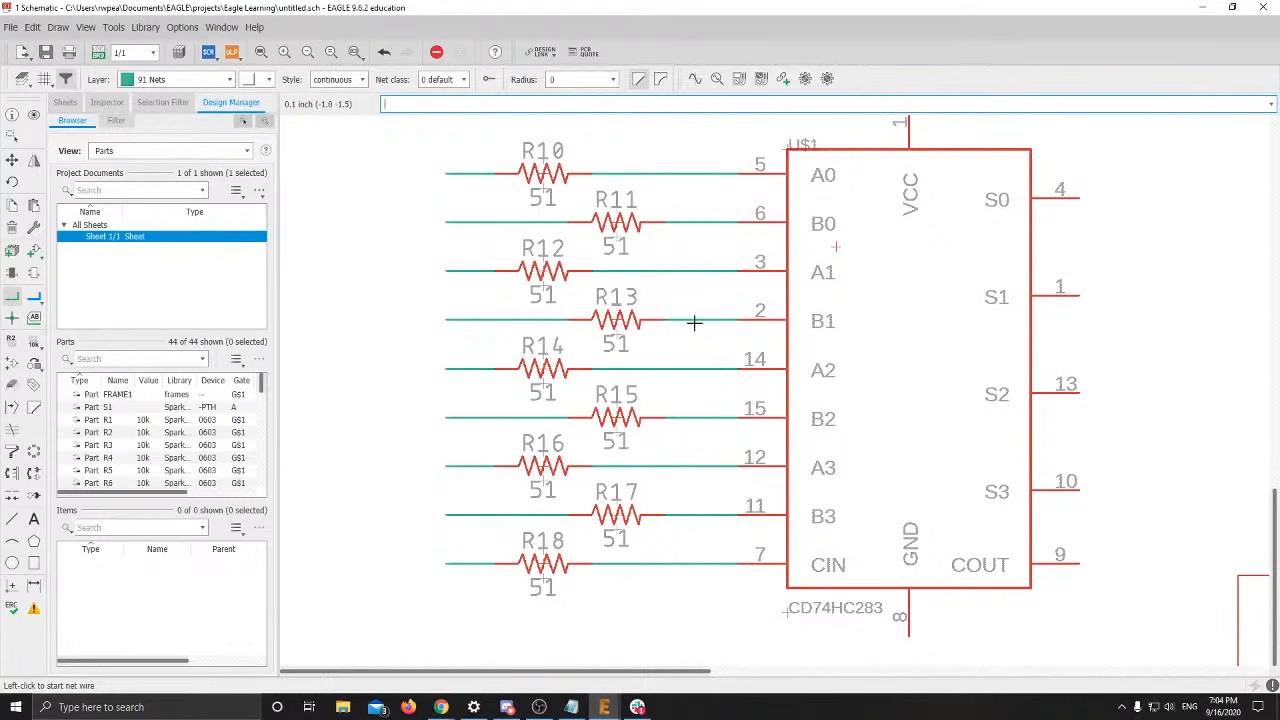
{"action": "middle_click_drag", "start_coordinate": [599, 287], "coordinate": [681, 419]}
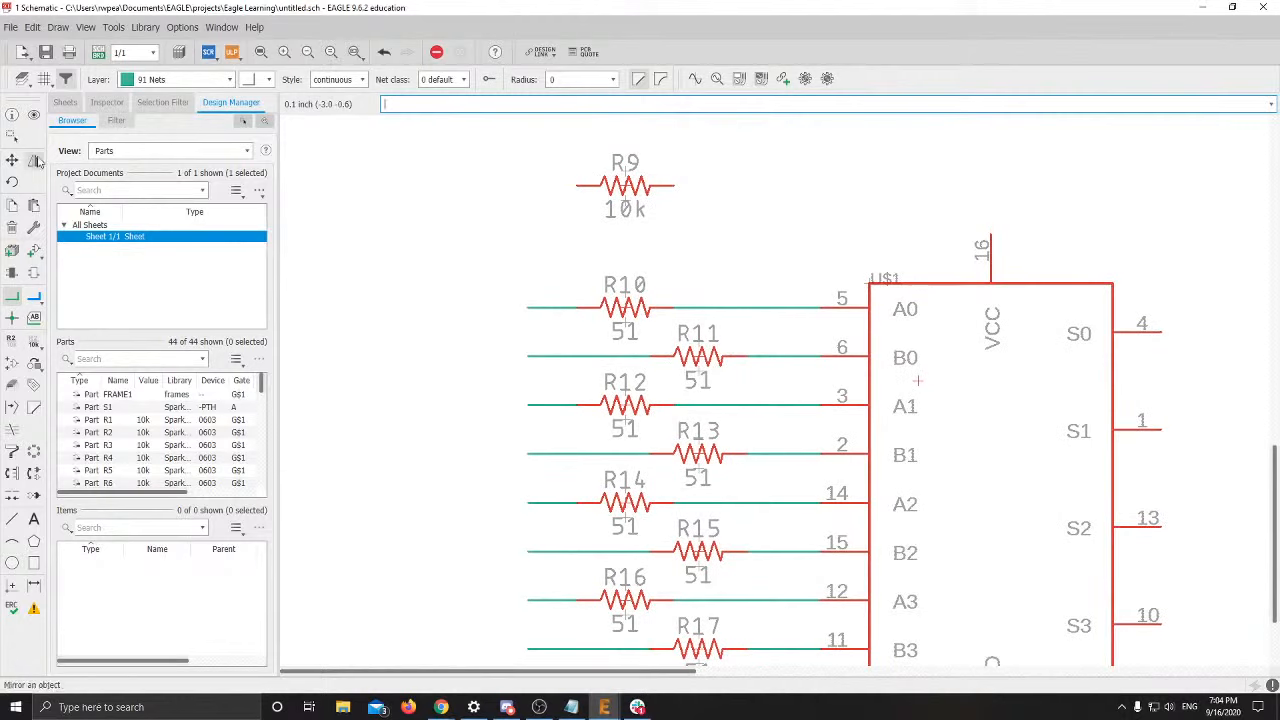
Place net labels N$10, N$11 and N$12 on the left stubs of R10–R12
{"action": "left_click", "coordinate": [34, 316]}
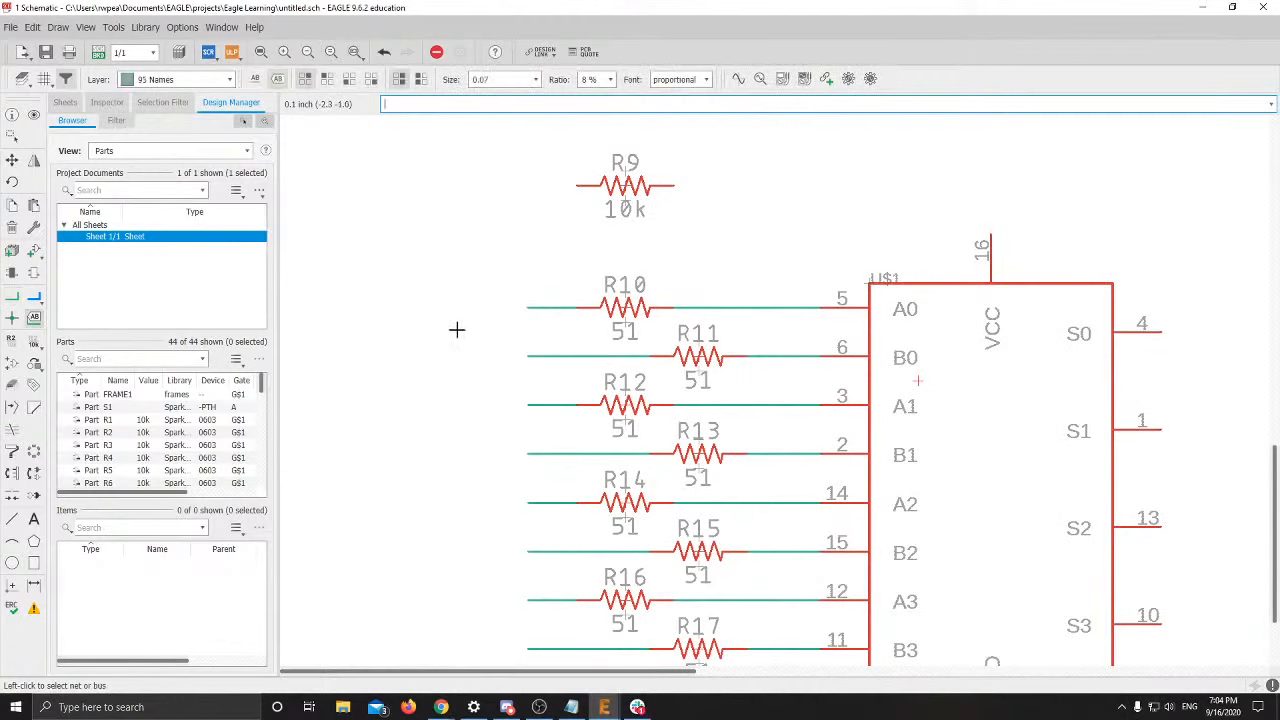
{"action": "left_click", "coordinate": [525, 310]}
{"action": "middle_click", "coordinate": [526, 308]}
{"action": "left_click", "coordinate": [526, 308]}
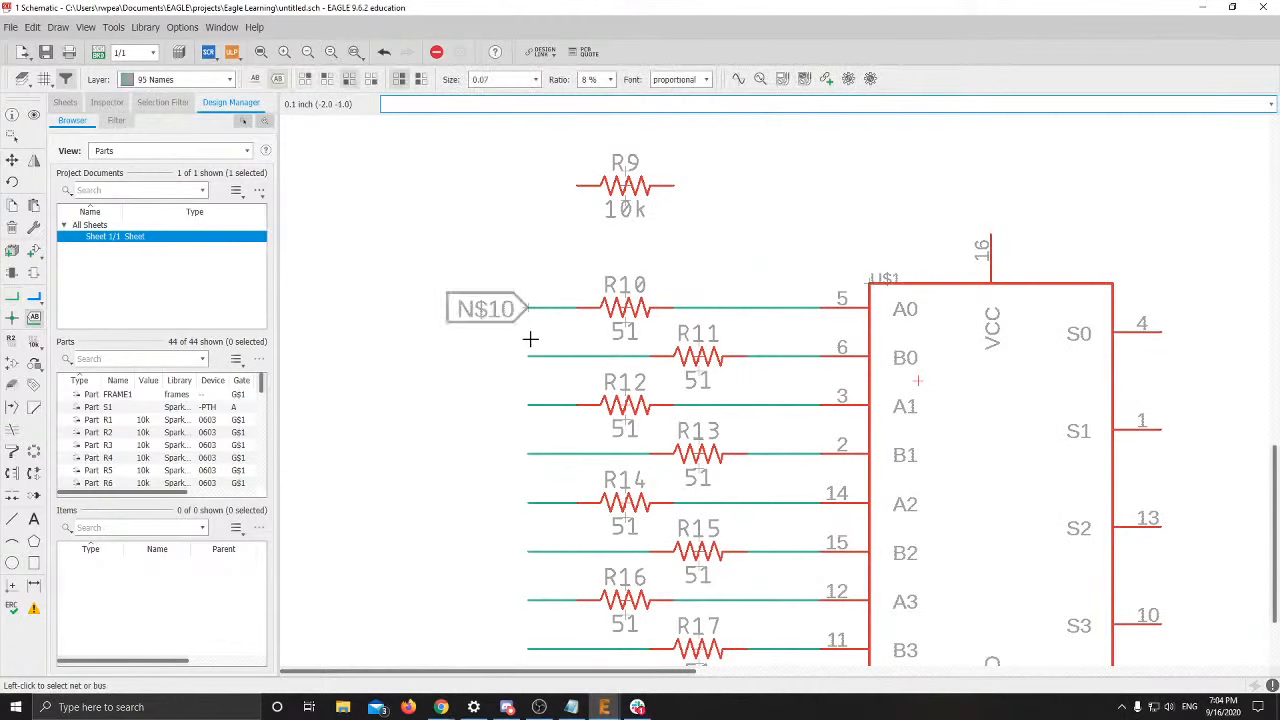
{"action": "left_click", "coordinate": [527, 352]}
{"action": "left_click", "coordinate": [527, 352]}
{"action": "left_click", "coordinate": [528, 406]}
{"action": "left_click", "coordinate": [523, 409]}
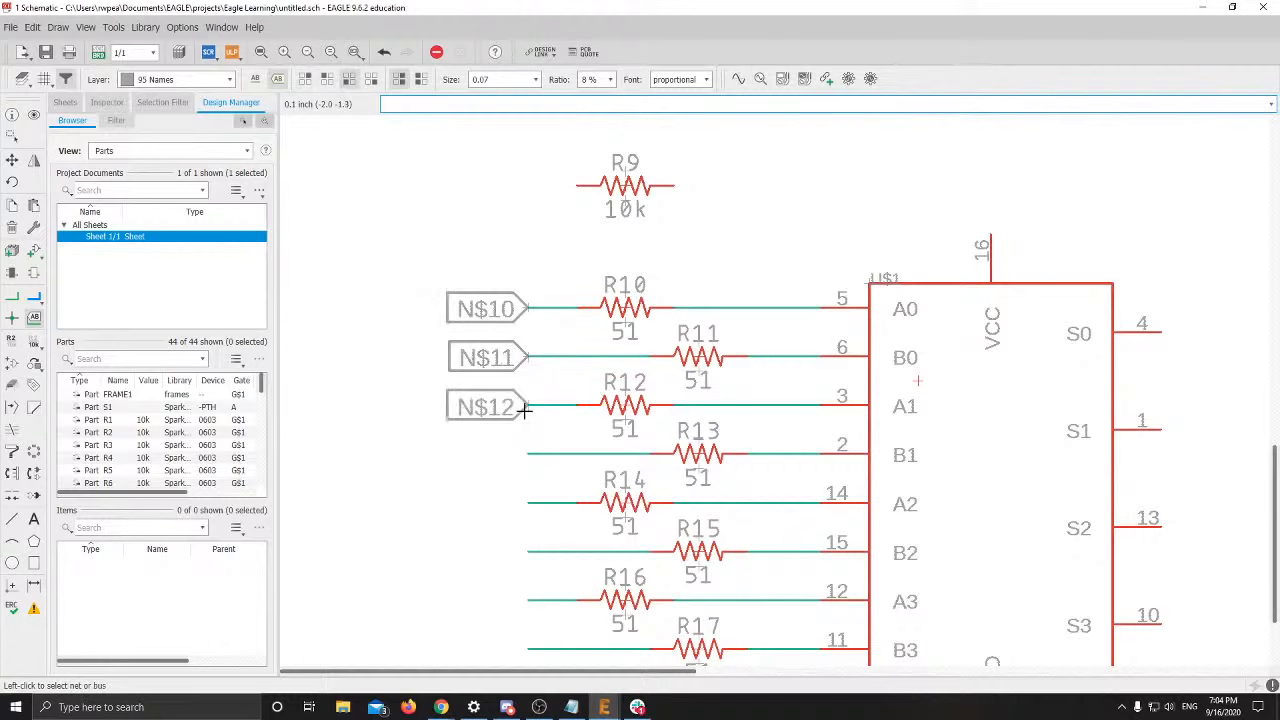
Place net labels N$13 through N$18 on the left stubs of R13–R18
{"action": "middle_click_drag", "start_coordinate": [523, 441], "coordinate": [543, 232]}
{"action": "left_click", "coordinate": [544, 245]}
{"action": "left_click", "coordinate": [543, 247]}
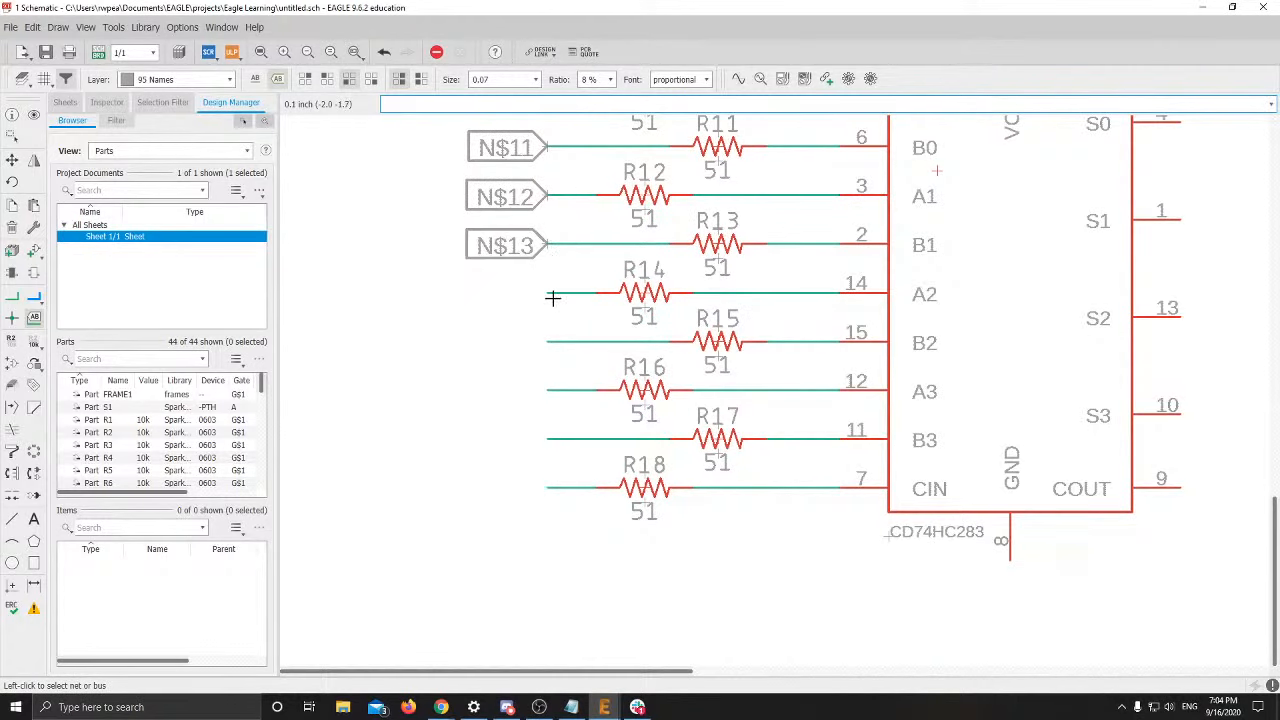
{"action": "left_click", "coordinate": [545, 294]}
{"action": "left_click", "coordinate": [545, 294]}
{"action": "left_click", "coordinate": [545, 342]}
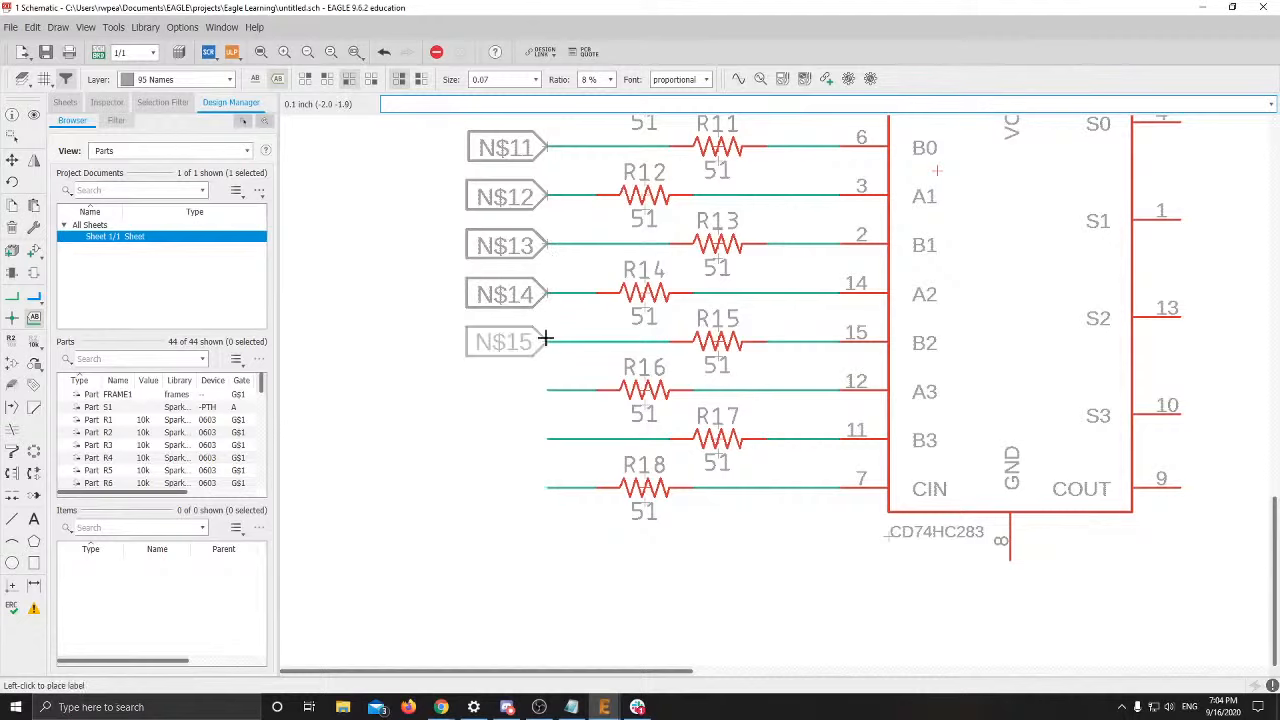
{"action": "left_click", "coordinate": [545, 342]}
{"action": "left_click", "coordinate": [544, 389]}
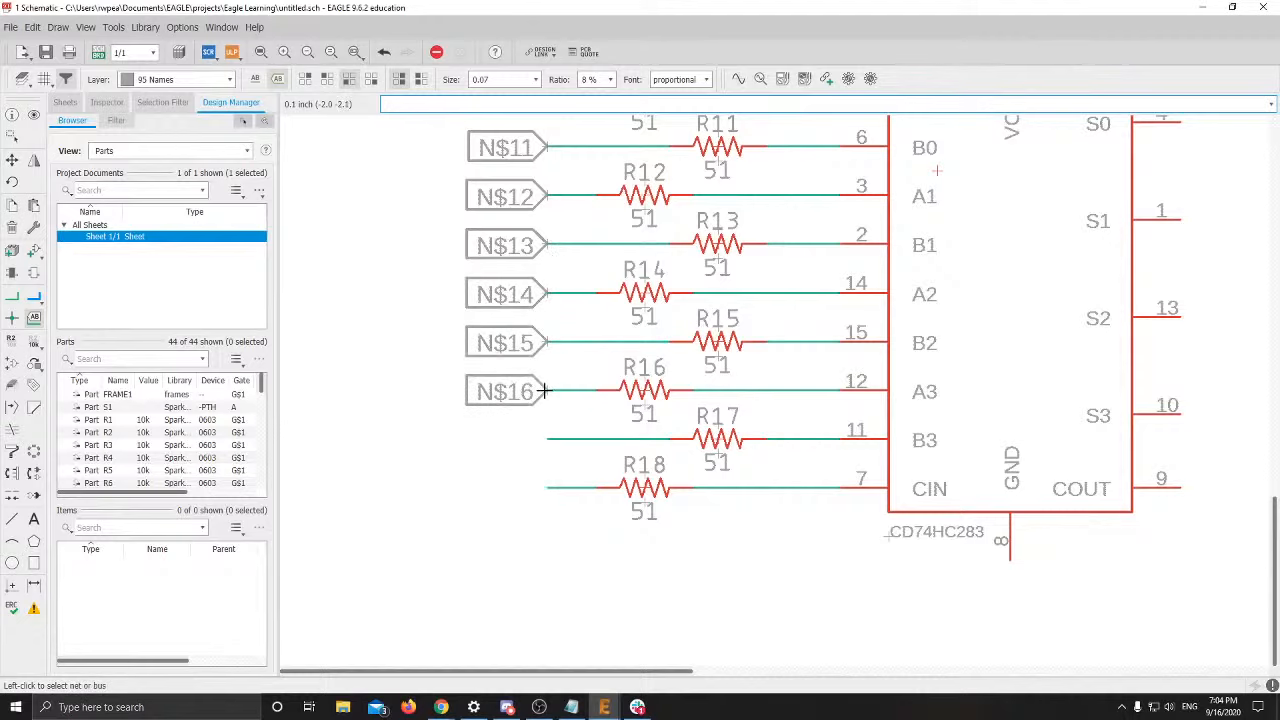
{"action": "left_click", "coordinate": [546, 440]}
{"action": "left_click", "coordinate": [546, 440]}
{"action": "left_click", "coordinate": [546, 486]}
{"action": "left_click", "coordinate": [547, 485]}
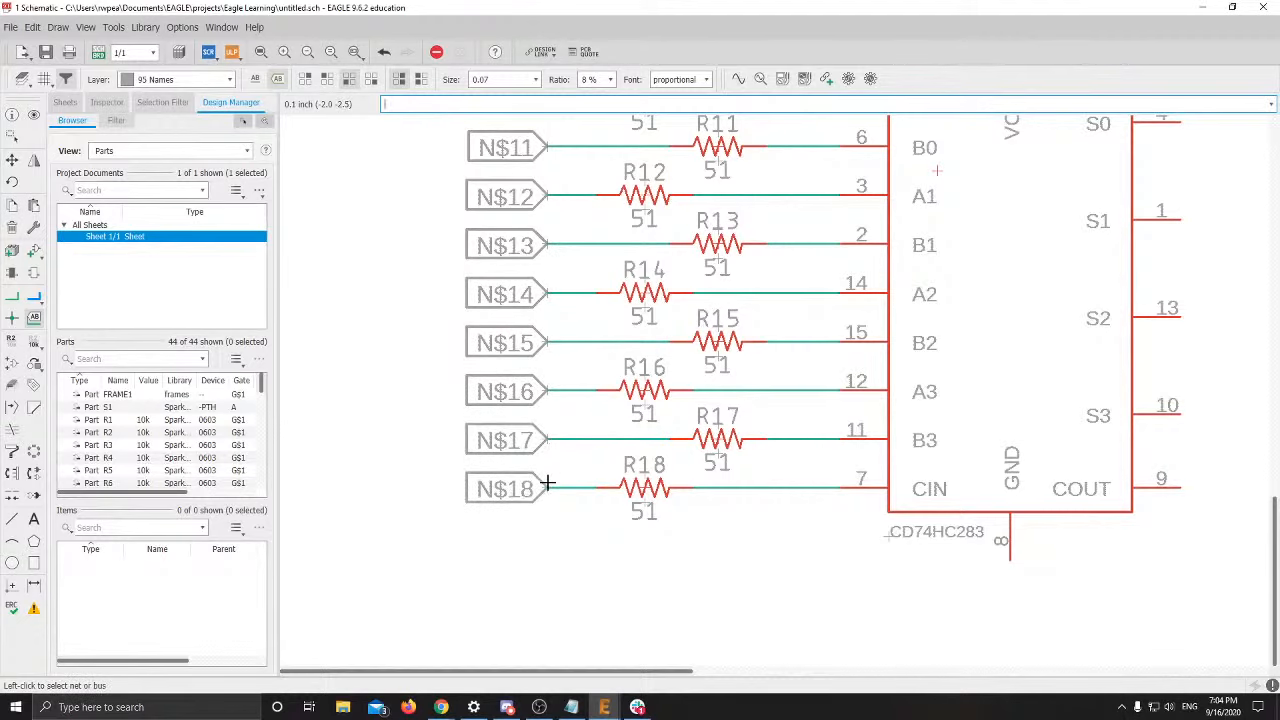
{"action": "middle_click_drag", "start_coordinate": [541, 280], "coordinate": [556, 488]}
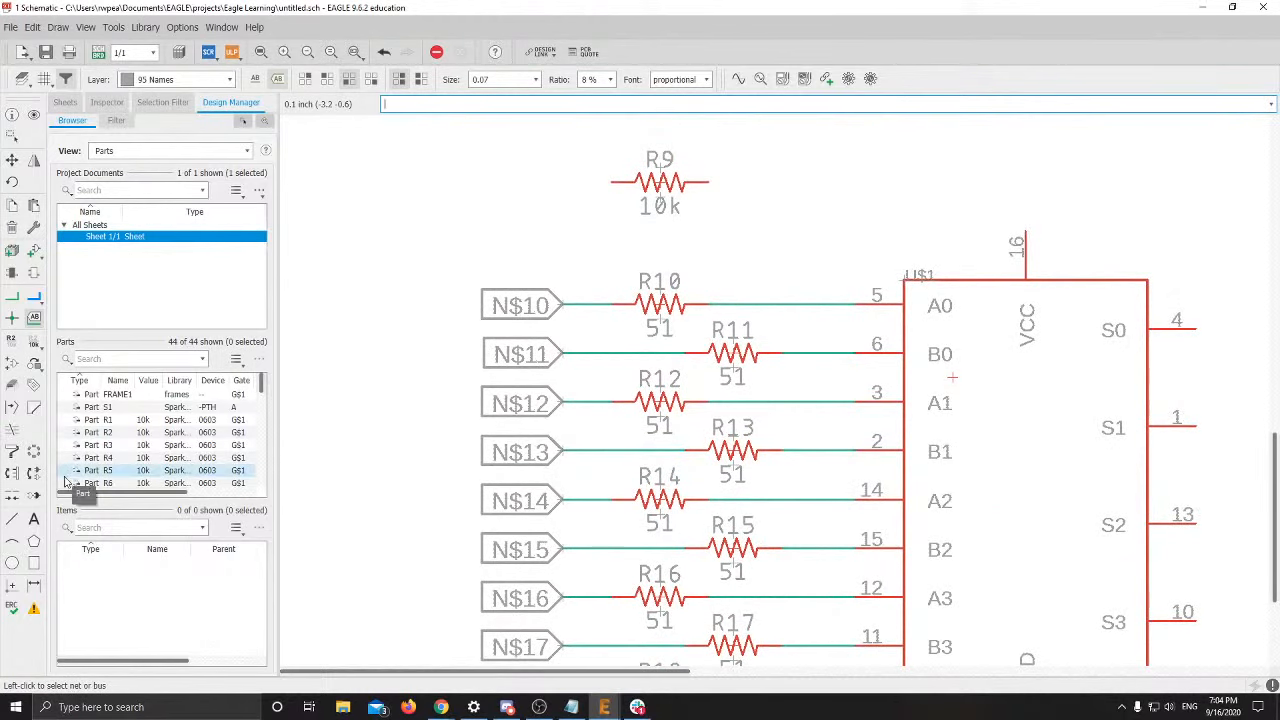
With the Name tool, rename net N$10 to A0 and accept the connection
{"action": "left_click", "coordinate": [34, 343]}
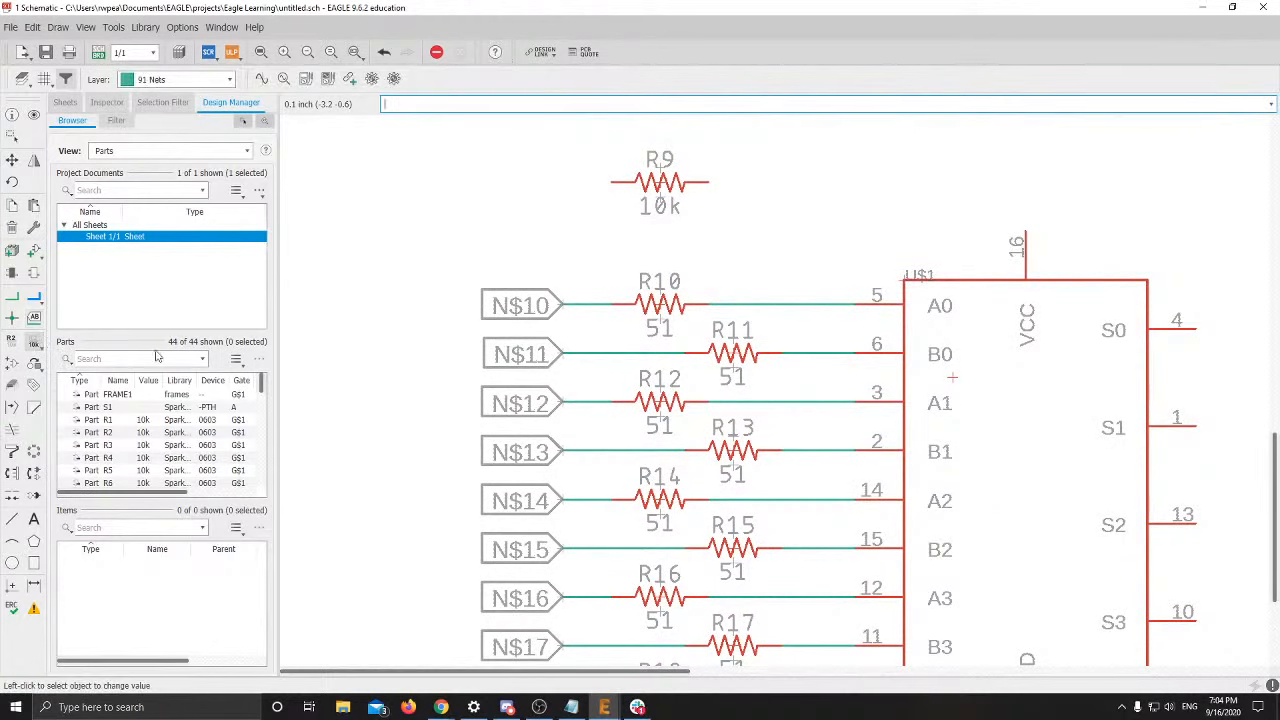
{"action": "left_click", "coordinate": [13, 342]}
{"action": "left_click", "coordinate": [565, 305]}
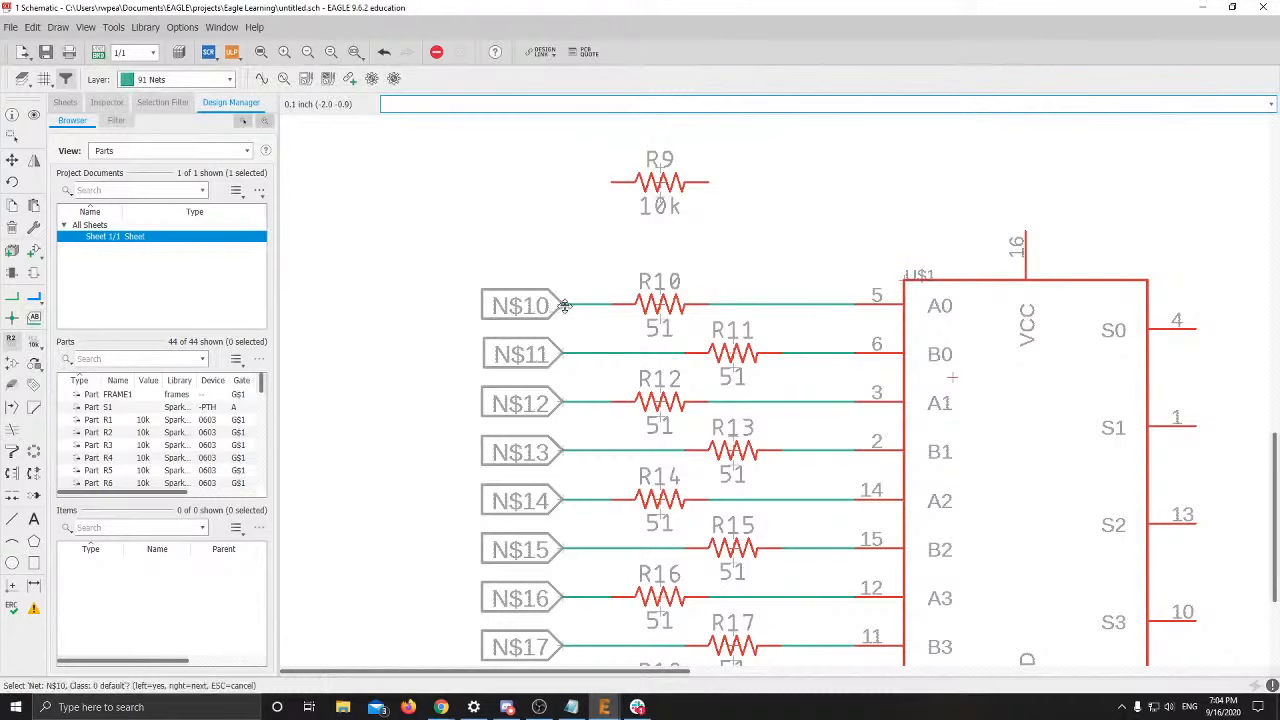
{"action": "left_click", "coordinate": [555, 307]}
{"action": "type", "text": "A0"}
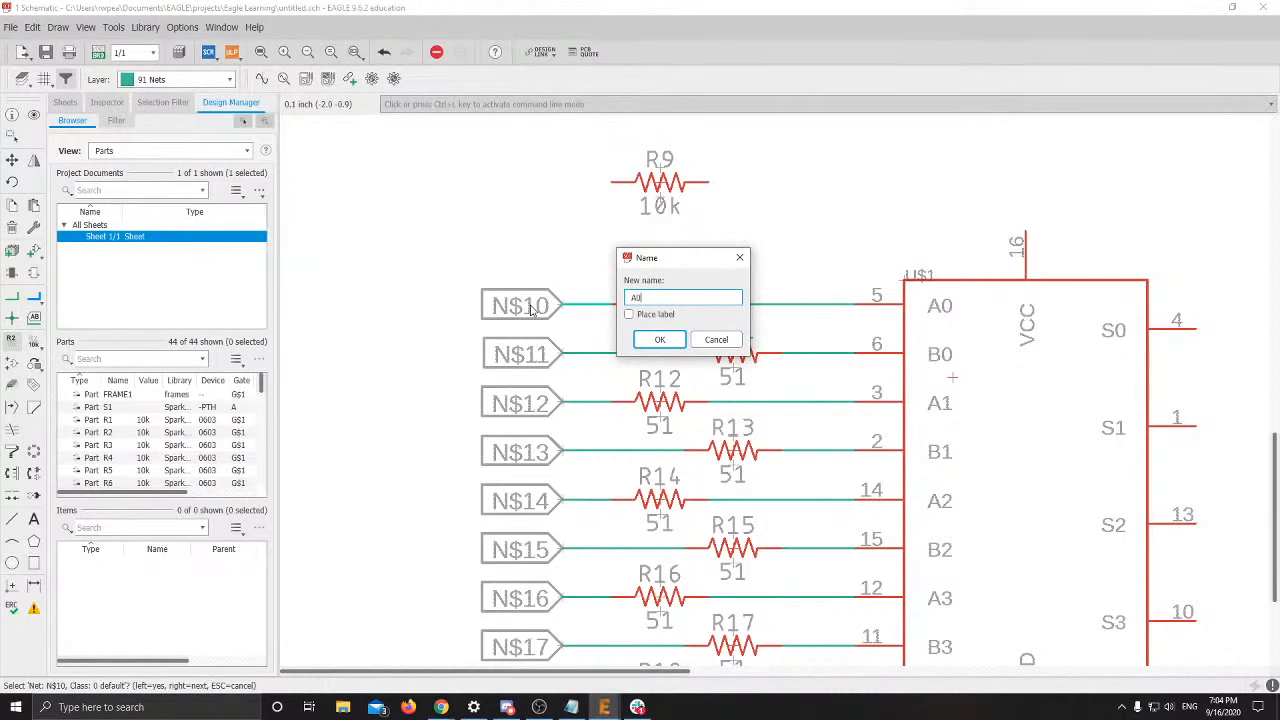
{"action": "key", "text": "Return"}
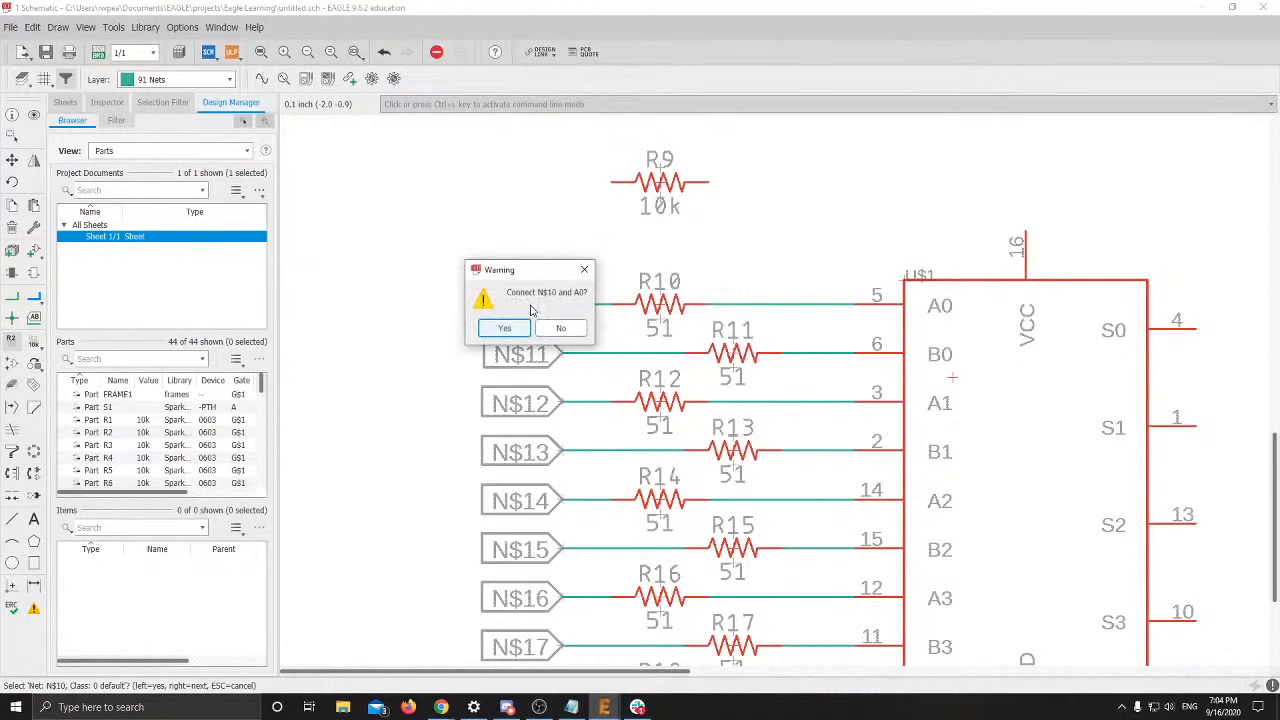
{"action": "key", "text": "Return"}
Rename nets N$11 and N$12 to B0 and A1
{"action": "left_click", "coordinate": [570, 345]}
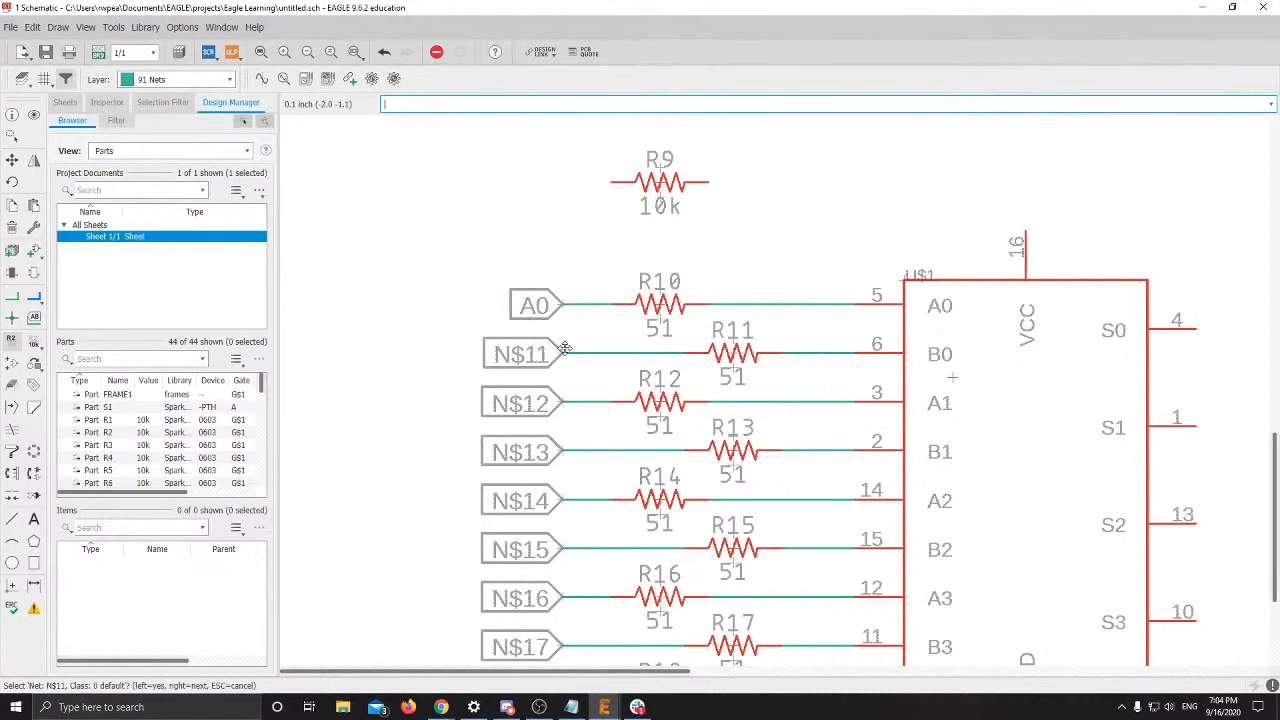
{"action": "left_click", "coordinate": [575, 352]}
{"action": "type", "text": "B0"}
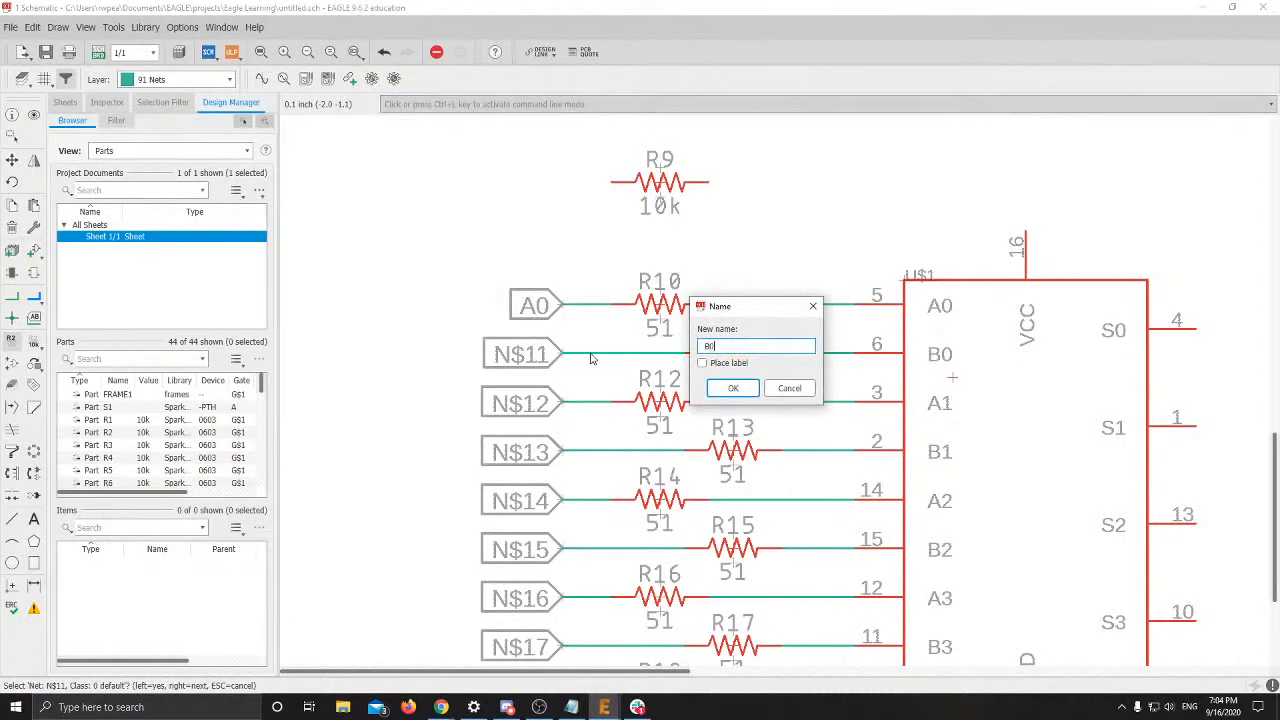
{"action": "key", "text": "Return"}
{"action": "key", "text": "Return"}
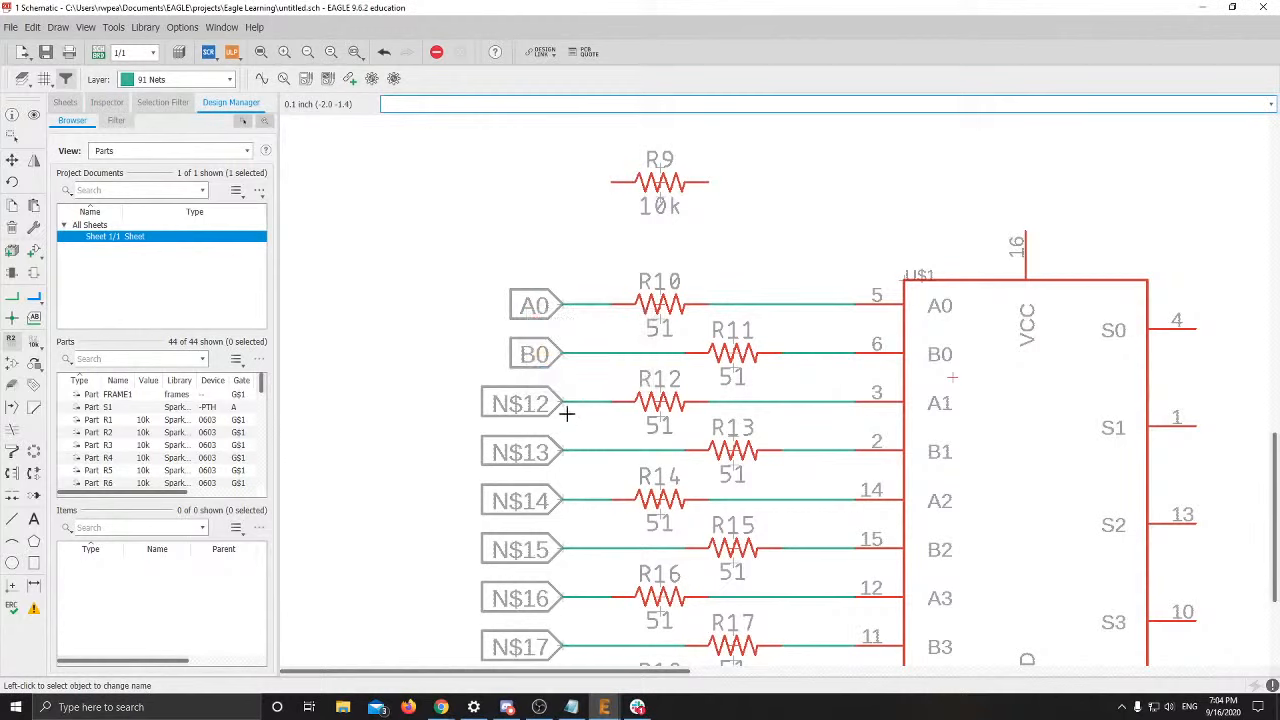
{"action": "left_click", "coordinate": [566, 405]}
{"action": "left_click", "coordinate": [565, 408]}
{"action": "type", "text": "A1"}
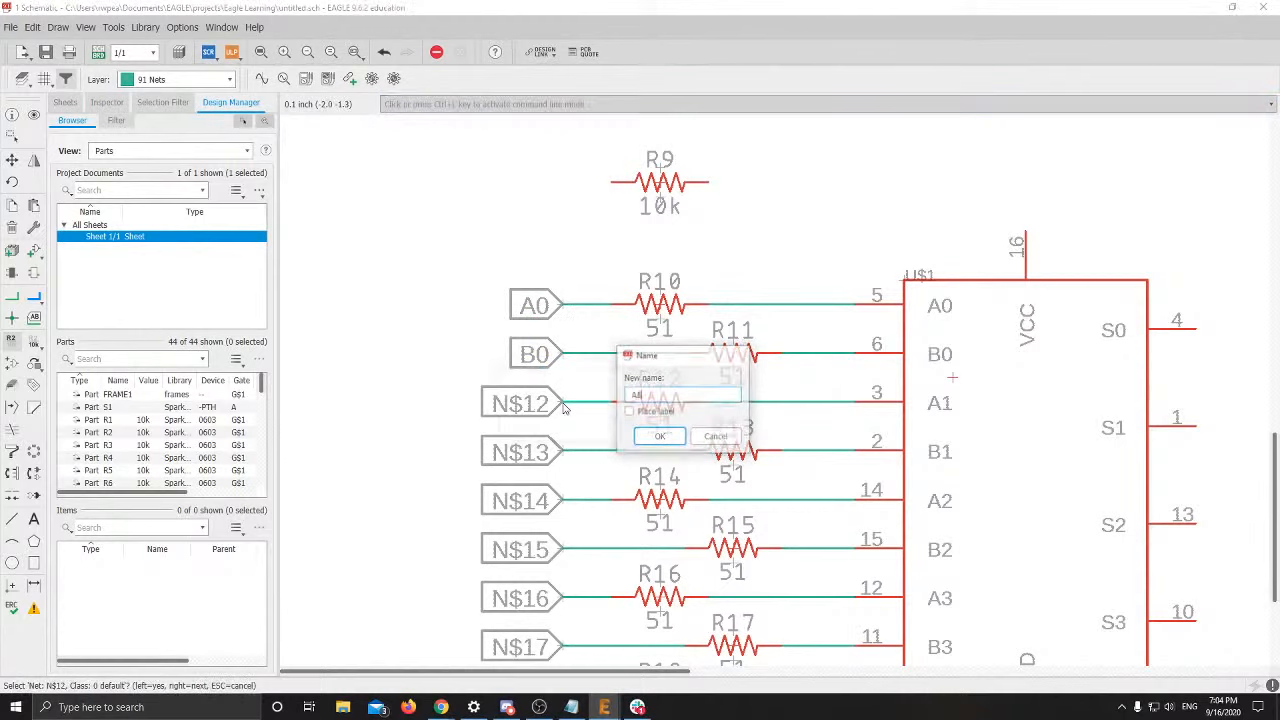
{"action": "key", "text": "Return"}
Rename nets N$13 and N$14 to B1 and A2
{"action": "left_click", "coordinate": [567, 450]}
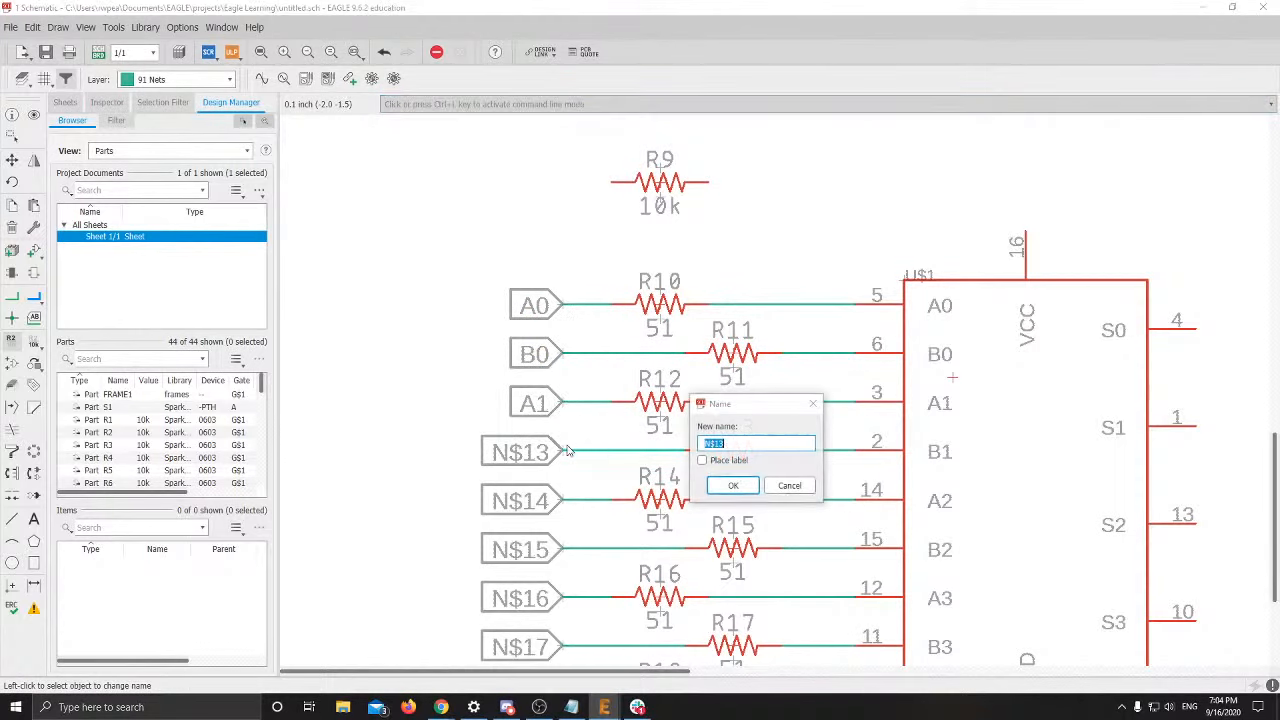
{"action": "type", "text": "B1"}
{"action": "key", "text": "Return"}
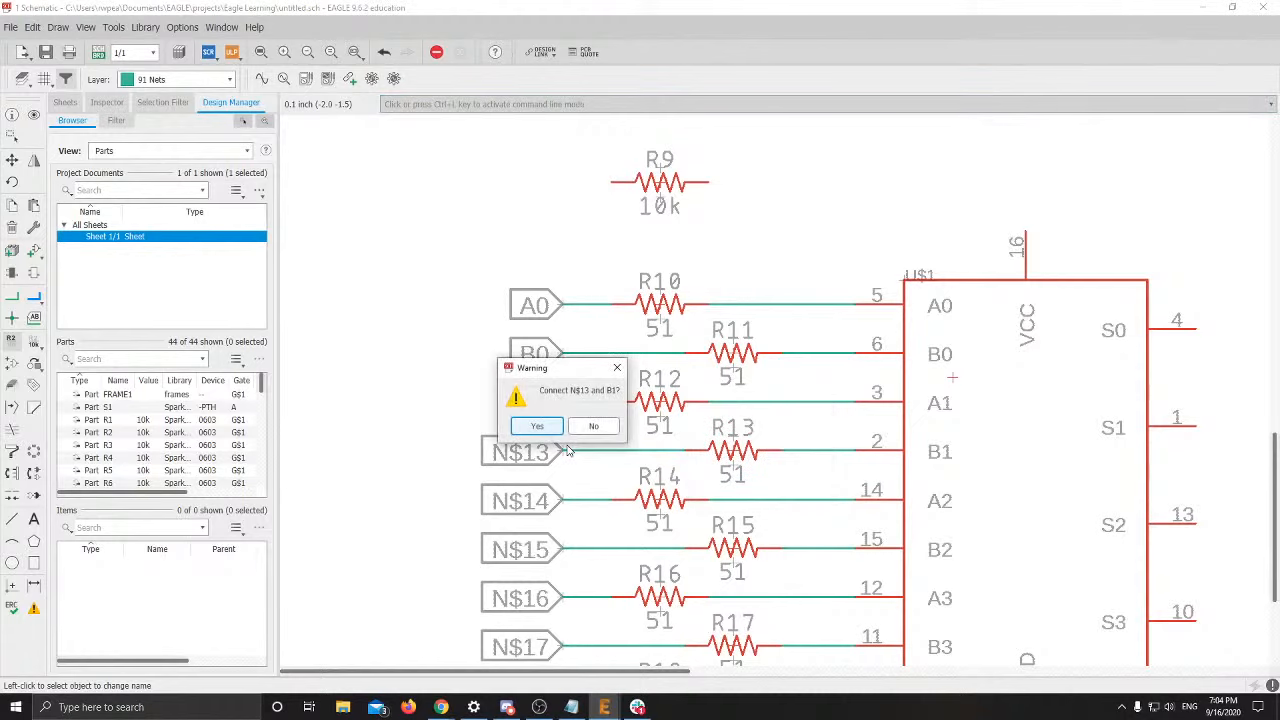
{"action": "key", "text": "Return"}
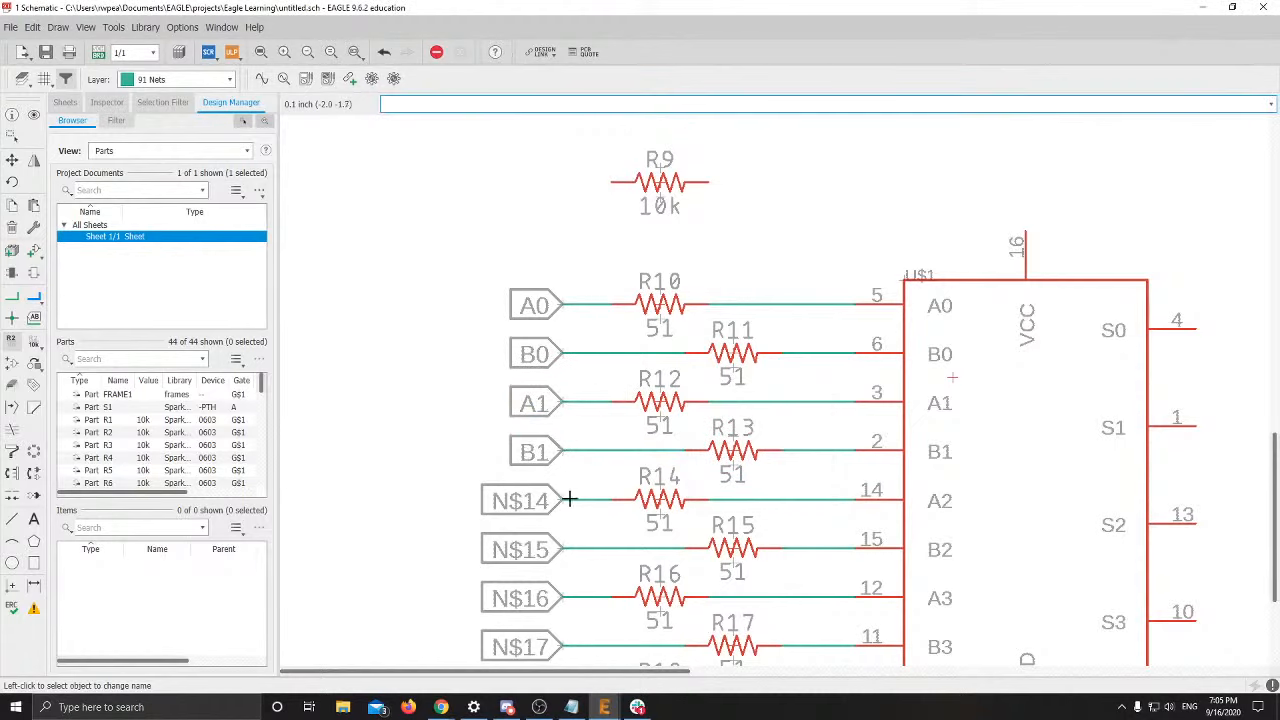
{"action": "left_click", "coordinate": [565, 500]}
{"action": "left_click", "coordinate": [563, 502]}
{"action": "type", "text": "A2"}
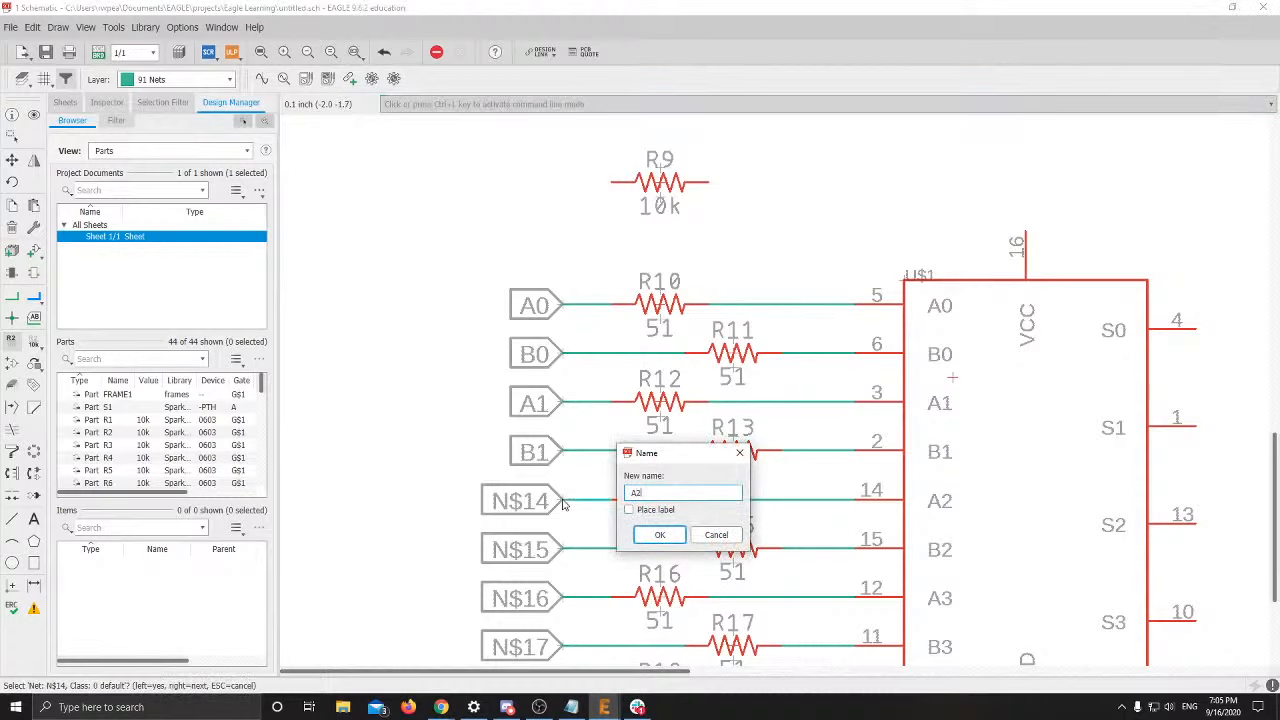
{"action": "key", "text": "Return"}
Rename nets N$15 and N$16 to B2 and A3
{"action": "key", "text": "Return"}
{"action": "left_click", "coordinate": [565, 548]}
{"action": "left_click", "coordinate": [567, 550]}
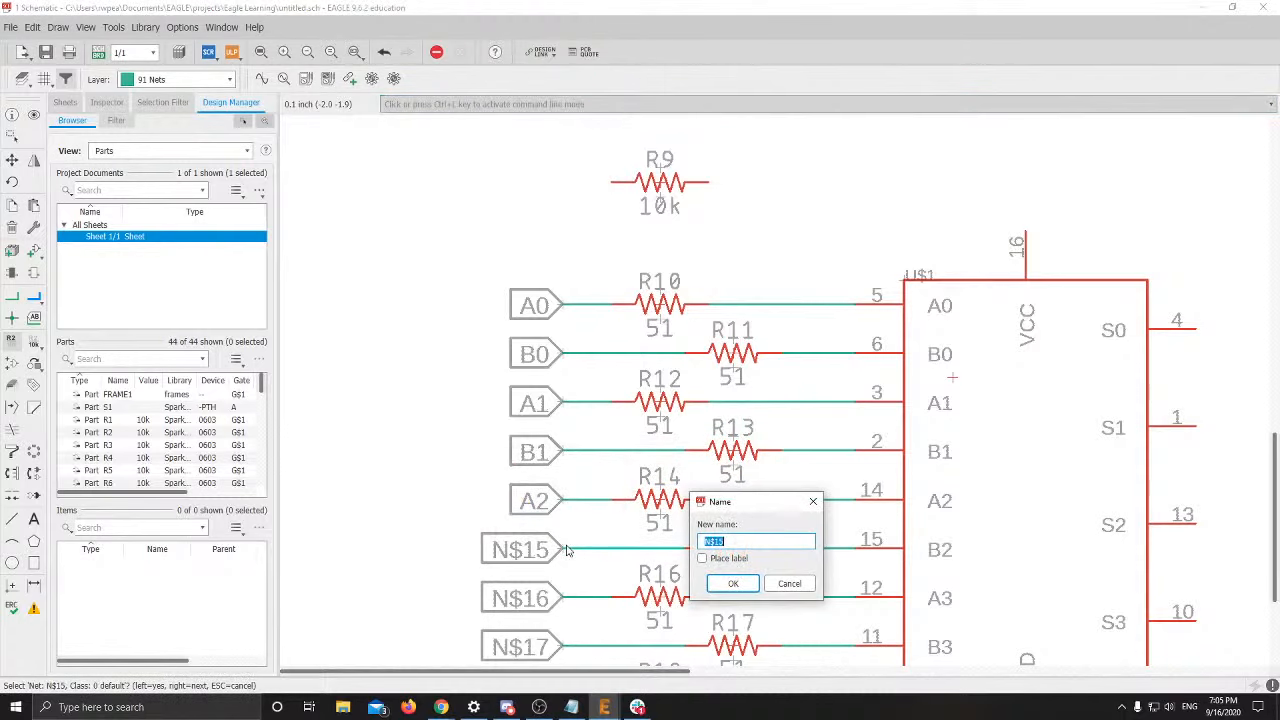
{"action": "type", "text": "B2"}
{"action": "key", "text": "Return"}
{"action": "scroll", "coordinate": [548, 373], "scroll_direction": "down", "scroll_amount": 3}
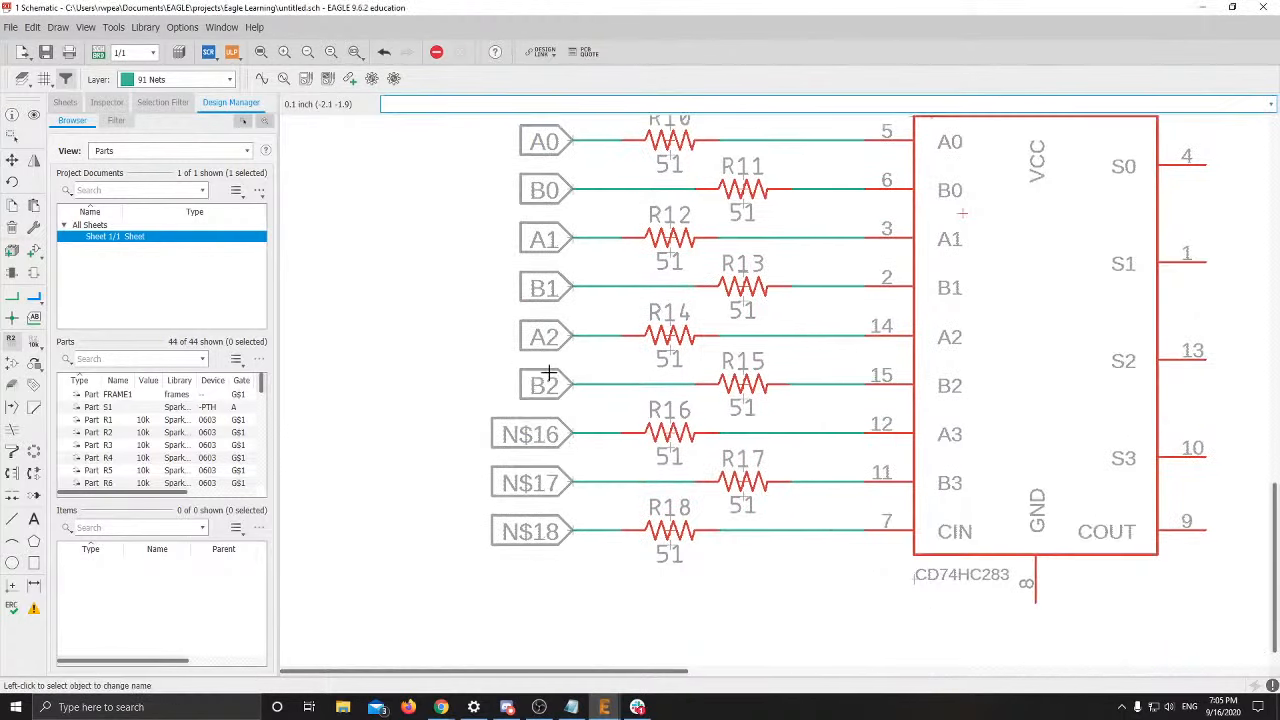
{"action": "left_click", "coordinate": [572, 433]}
{"action": "left_click", "coordinate": [575, 437]}
{"action": "type", "text": "A"}
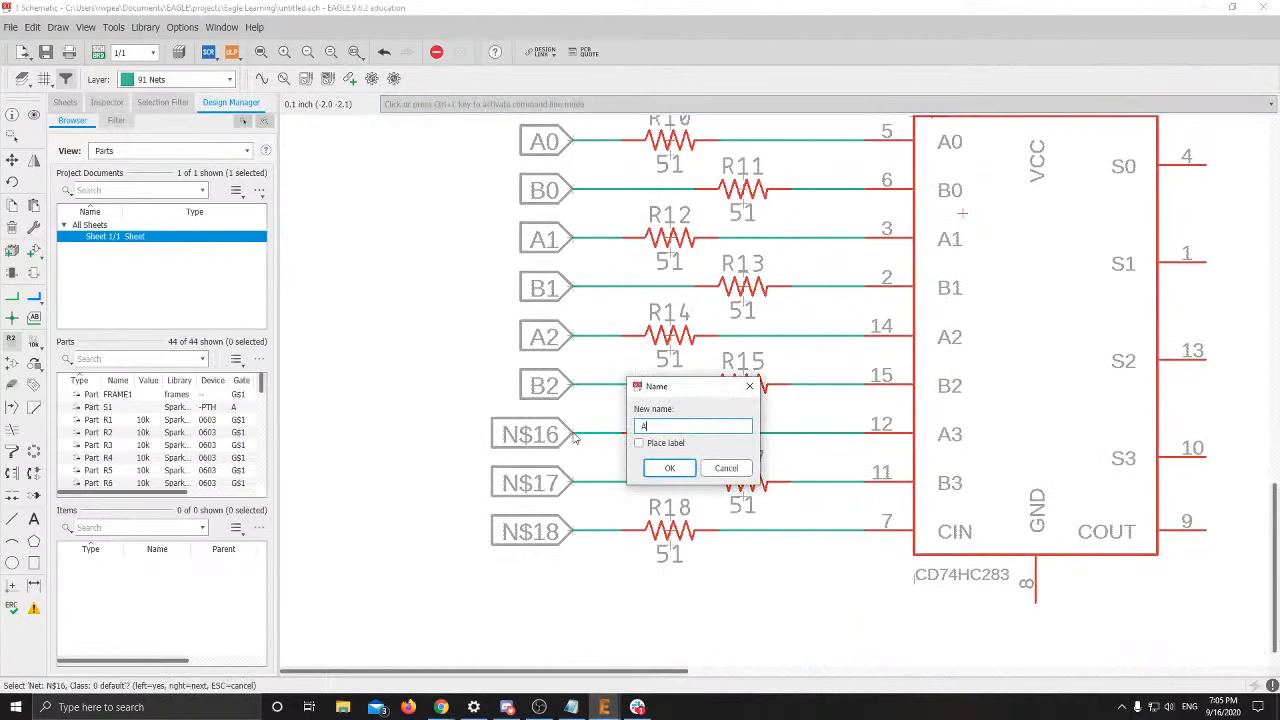
{"action": "type", "text": "3"}
{"action": "key", "text": "Return"}
Rename net N$17 to B3
{"action": "left_click", "coordinate": [574, 488]}
{"action": "left_click", "coordinate": [575, 490]}
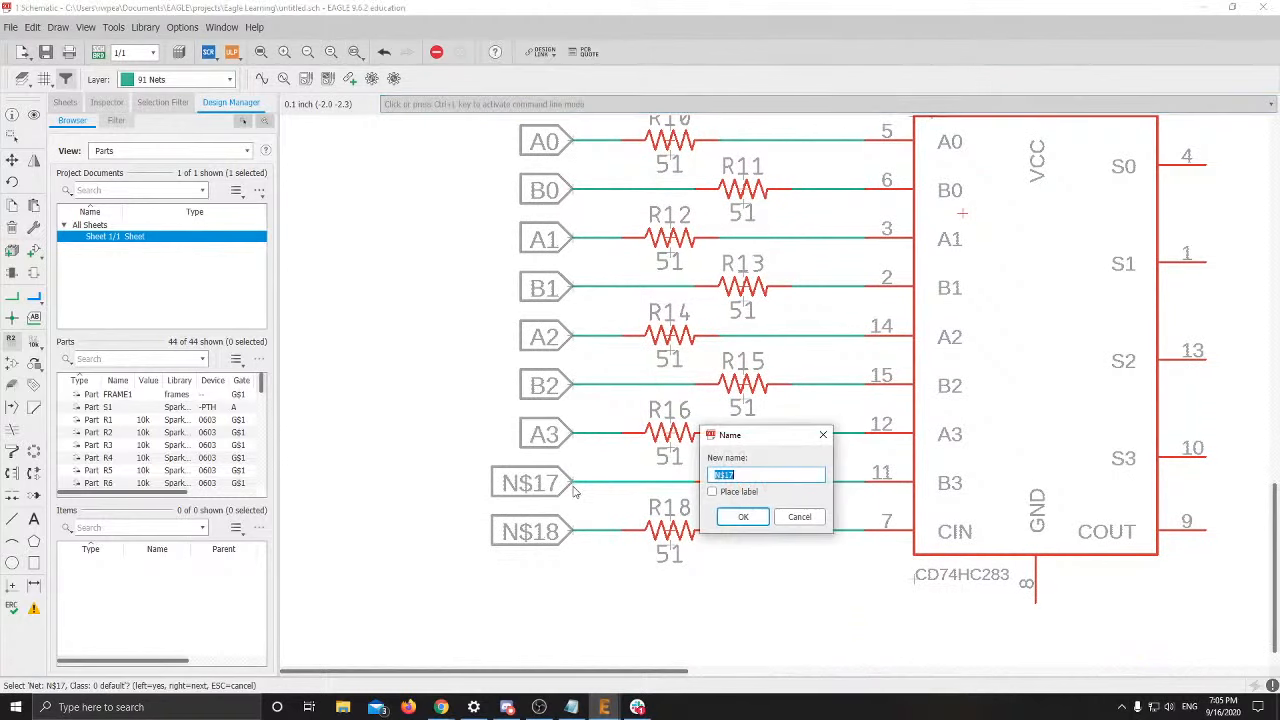
{"action": "type", "text": "B3"}
{"action": "key", "text": "Return"}
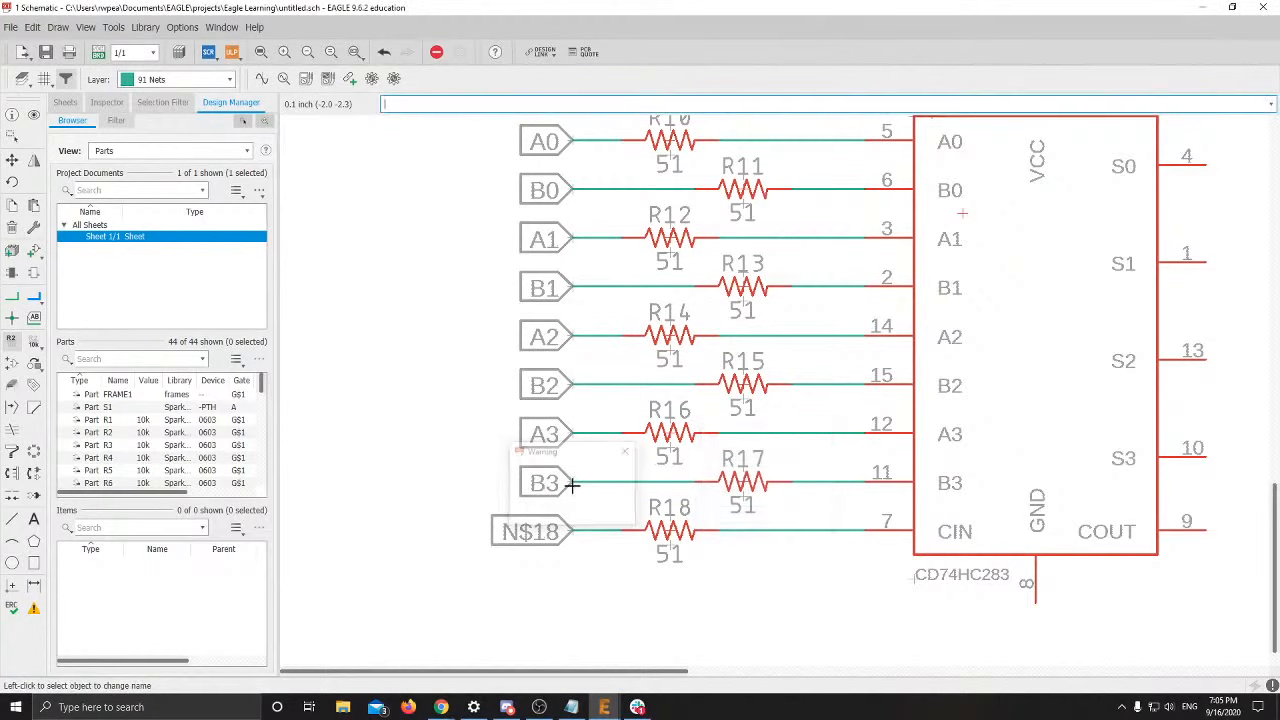
Check the reference slide, then name net N$18 CIN
{"action": "left_click", "coordinate": [572, 530]}
{"action": "left_click", "coordinate": [572, 533]}
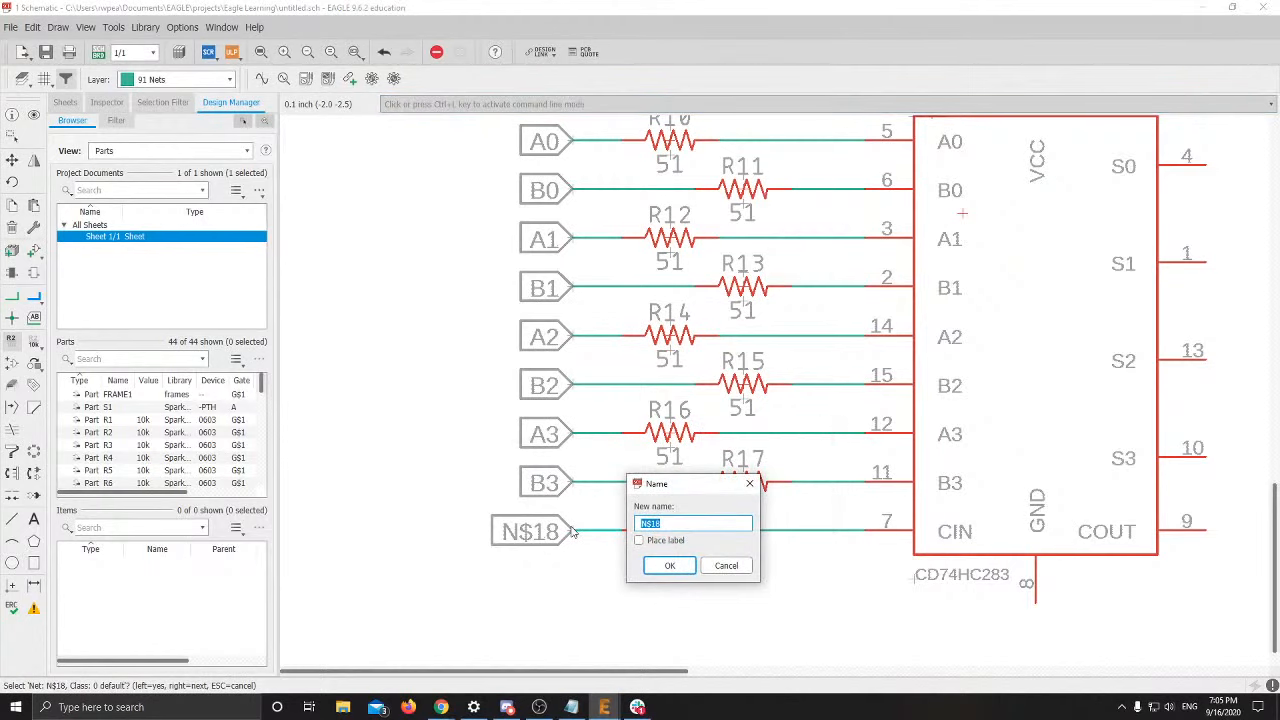
{"action": "key", "text": "alt+Tab"}
{"action": "left_click", "coordinate": [504, 339]}
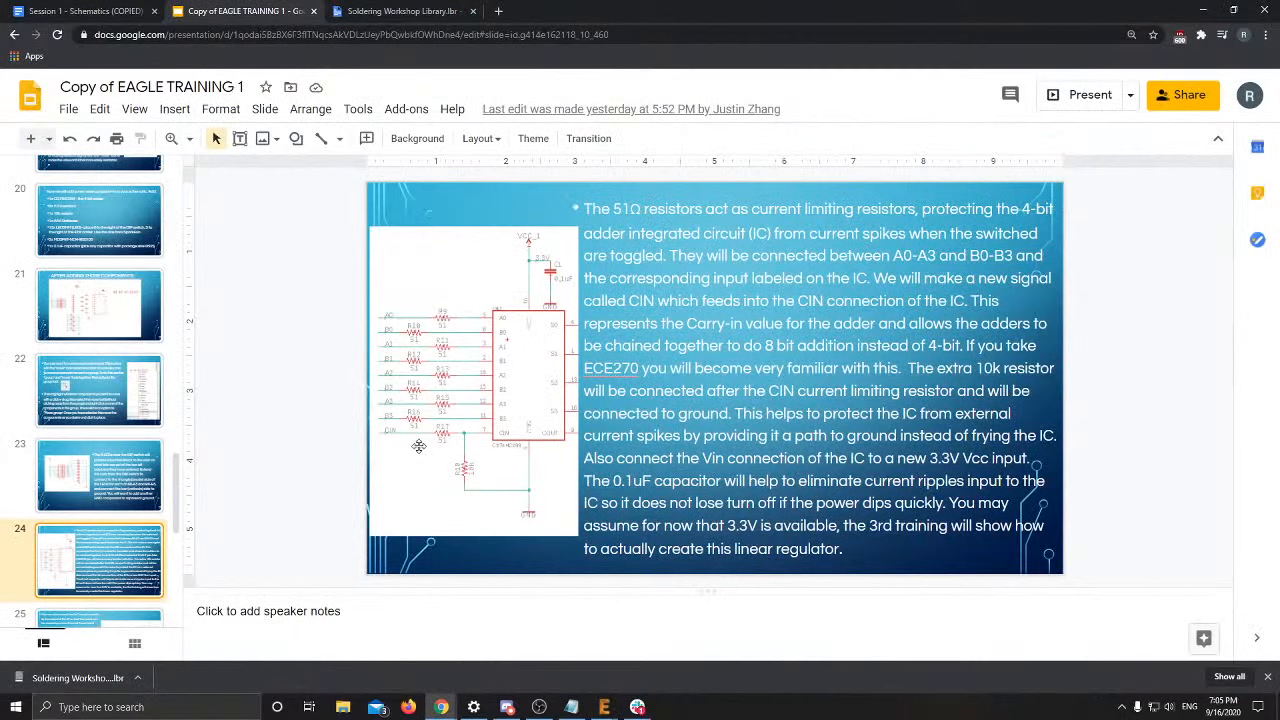
{"action": "scroll", "coordinate": [95, 505], "scroll_direction": "down", "scroll_amount": 2}
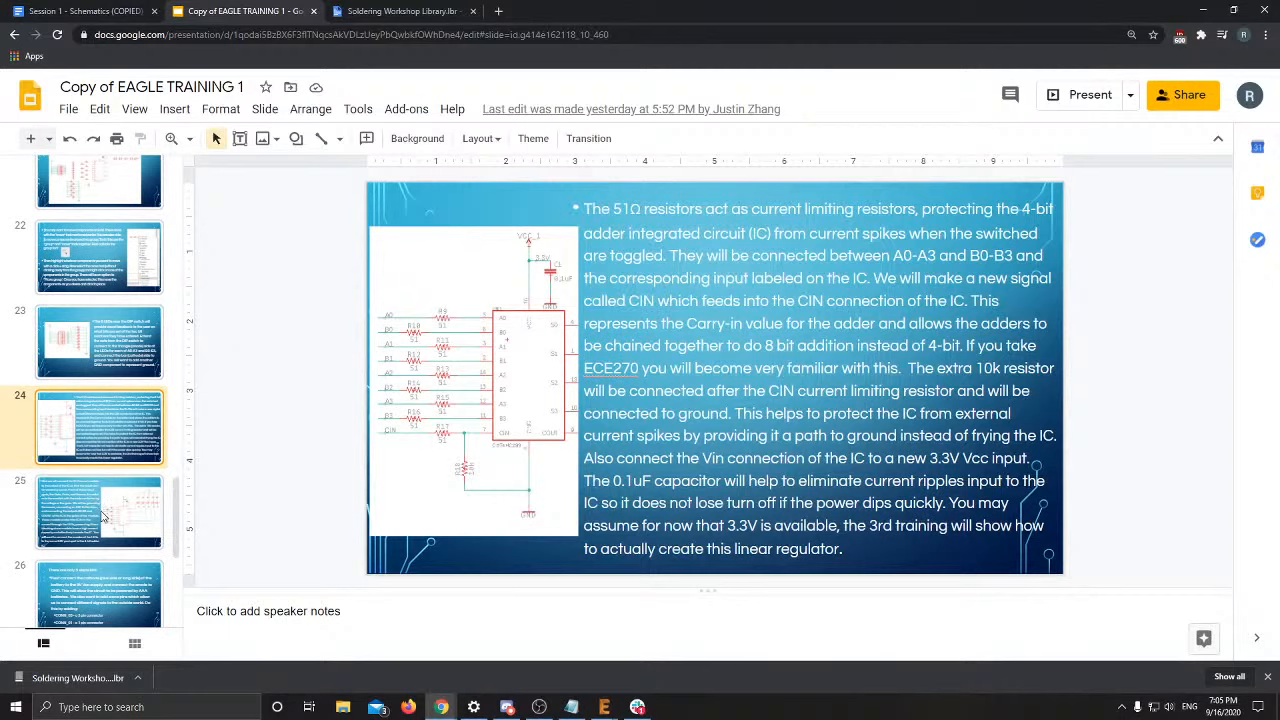
{"action": "key", "text": "alt+Tab"}
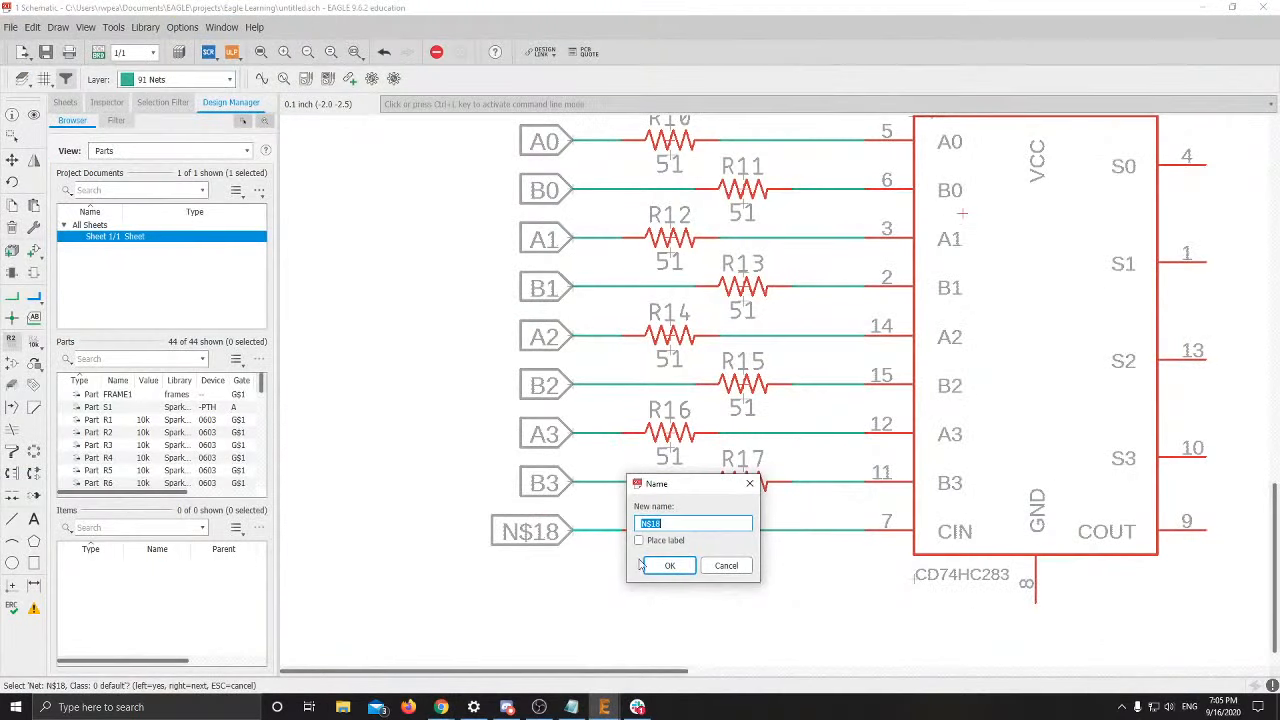
{"action": "type", "text": "IN"}
{"action": "left_click", "coordinate": [666, 566]}
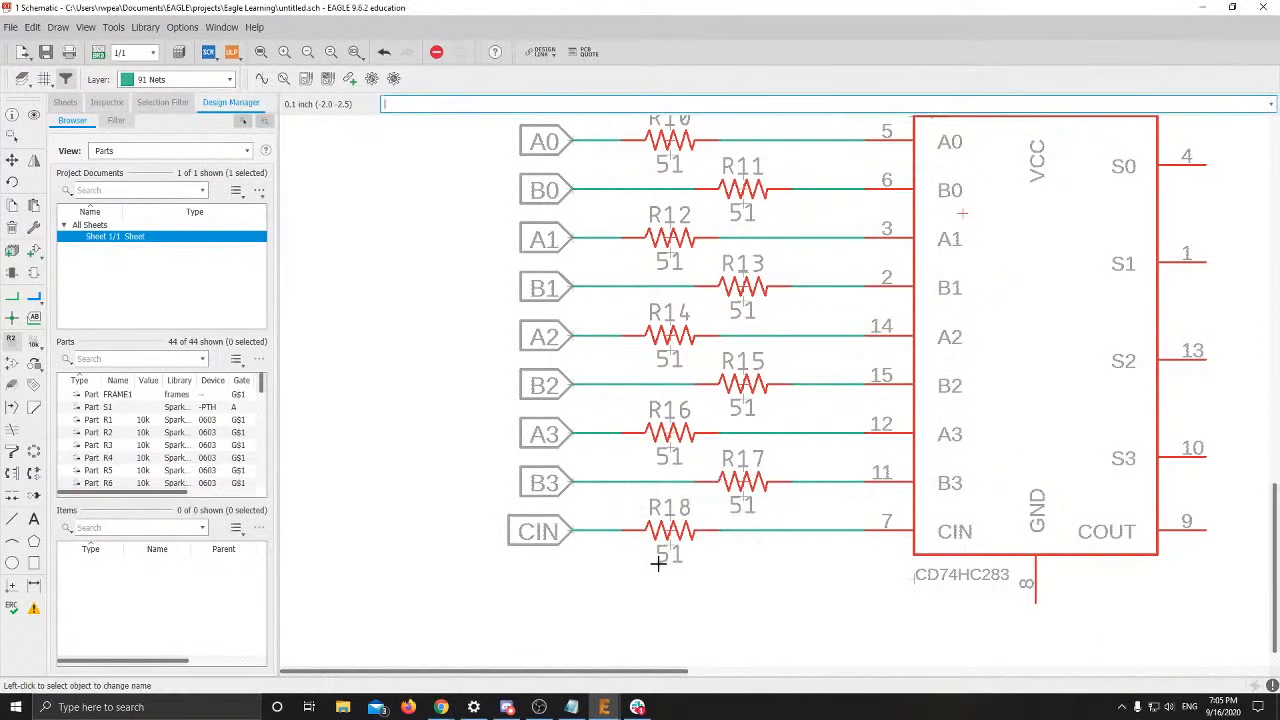
Move resistor R9 below the CIN resistor line, checking the reference slide for layout
{"action": "scroll", "coordinate": [748, 528], "scroll_direction": "down", "scroll_amount": 2}
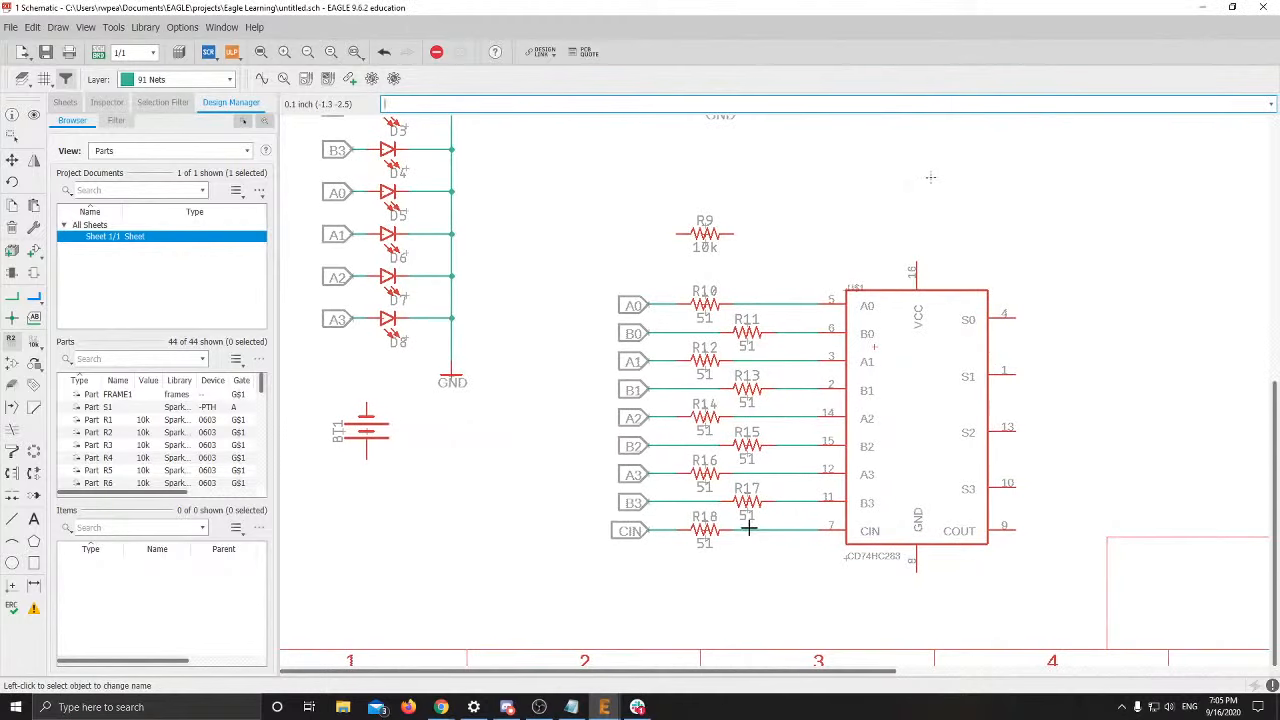
{"action": "left_click", "coordinate": [12, 160]}
{"action": "left_click", "coordinate": [705, 233]}
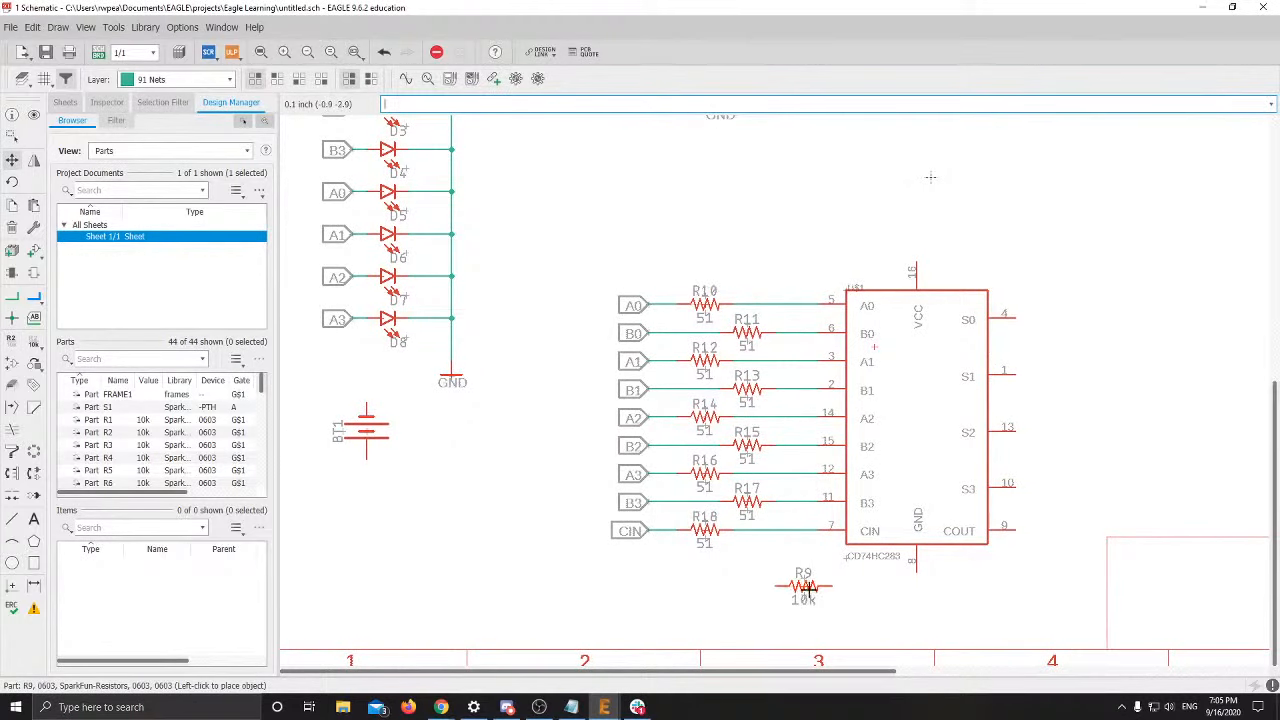
{"action": "scroll", "coordinate": [760, 430], "scroll_direction": "down", "scroll_amount": 2}
{"action": "key", "text": "alt+Tab"}
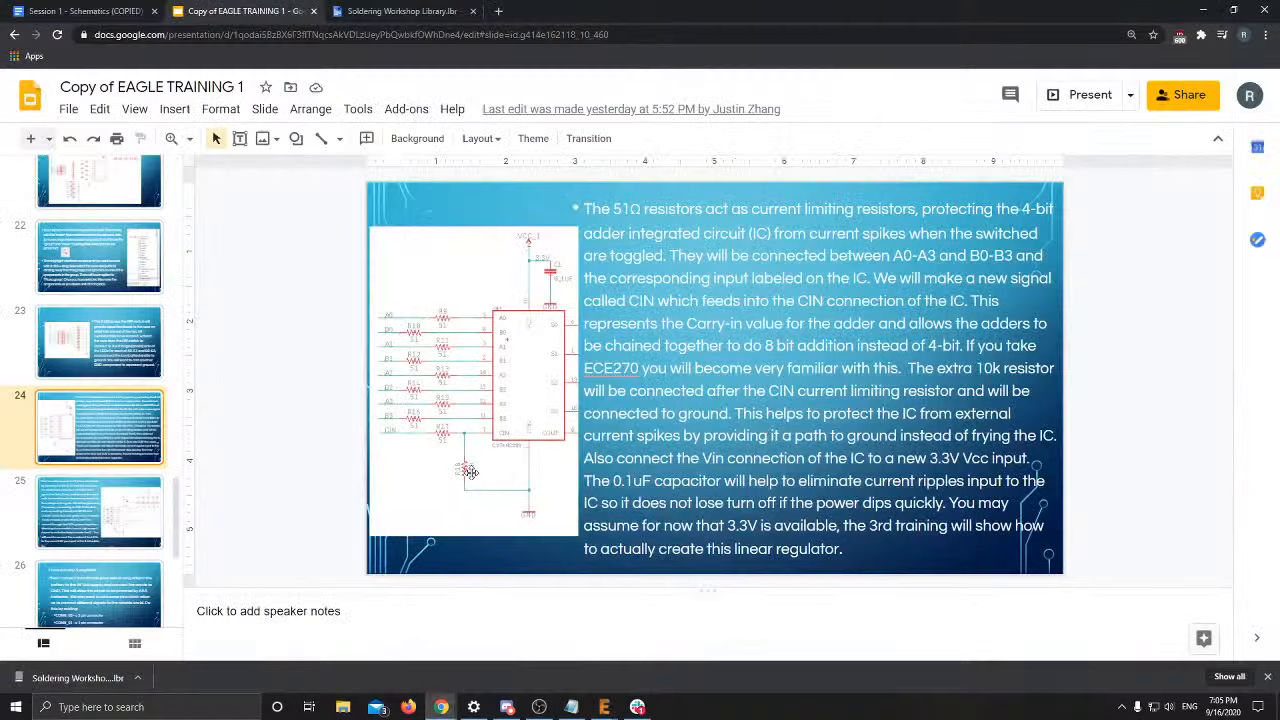
{"action": "key", "text": "alt+Tab"}
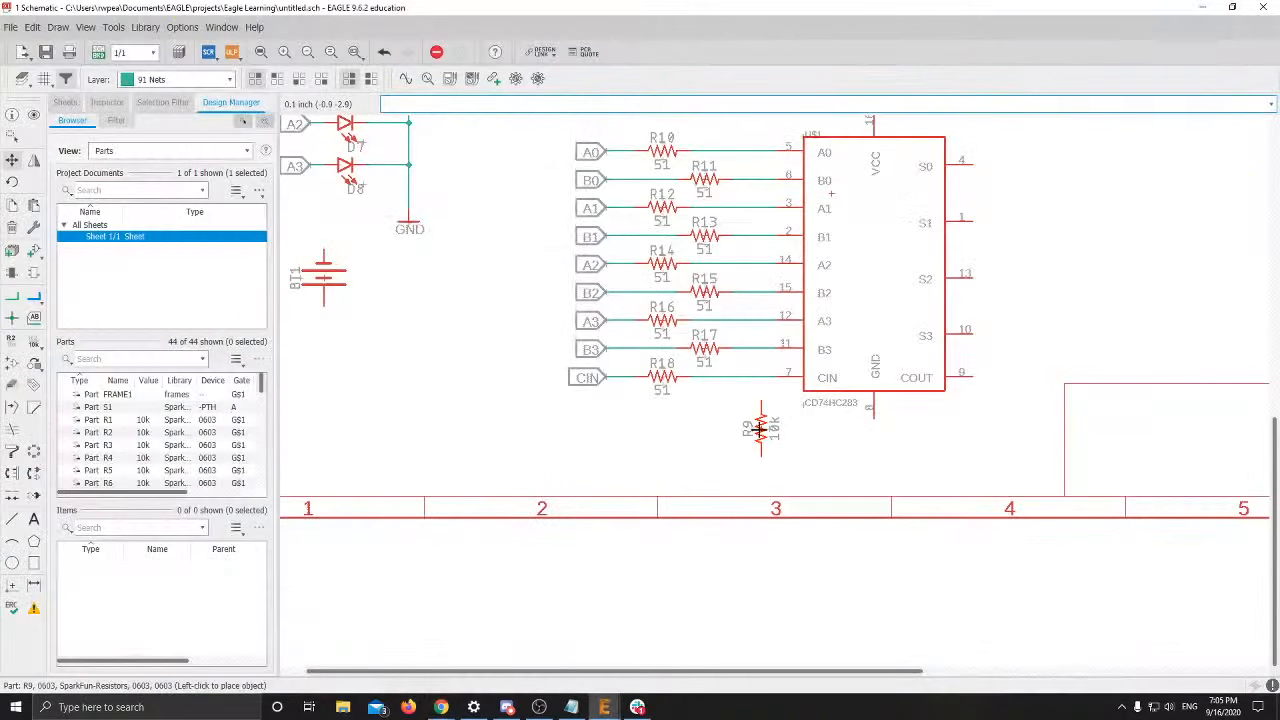
{"action": "left_click", "coordinate": [760, 430]}
Copy the GND symbol and place the copy below the adder's pin 8
{"action": "scroll", "coordinate": [791, 408], "scroll_direction": "down", "scroll_amount": 1}
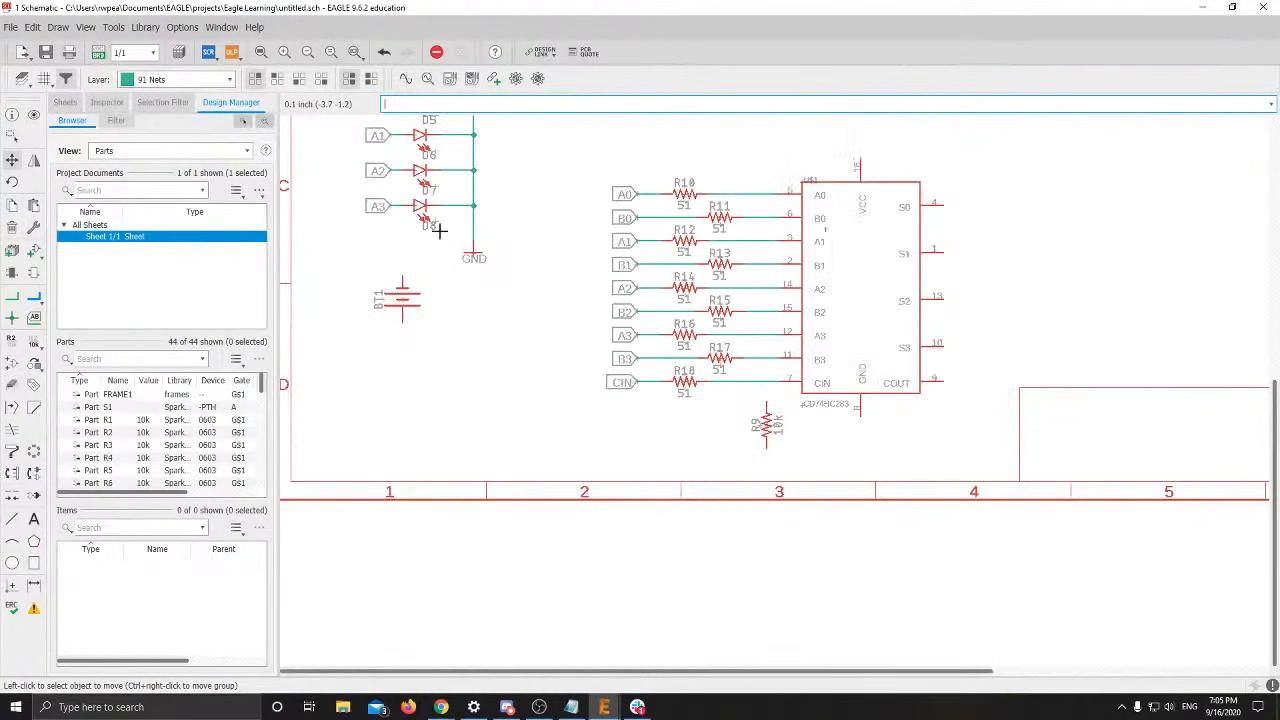
{"action": "right_click", "coordinate": [474, 257]}
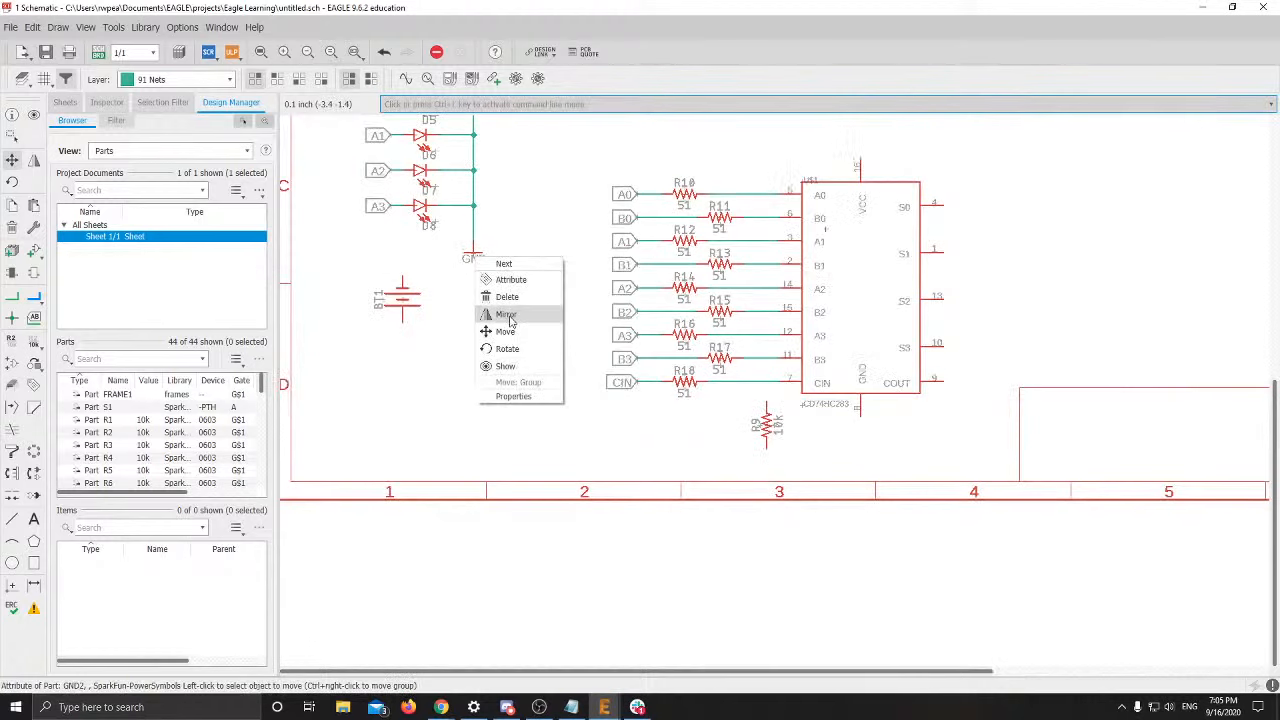
{"action": "key", "text": "Escape"}
{"action": "scroll", "coordinate": [488, 258], "scroll_direction": "up", "scroll_amount": 2}
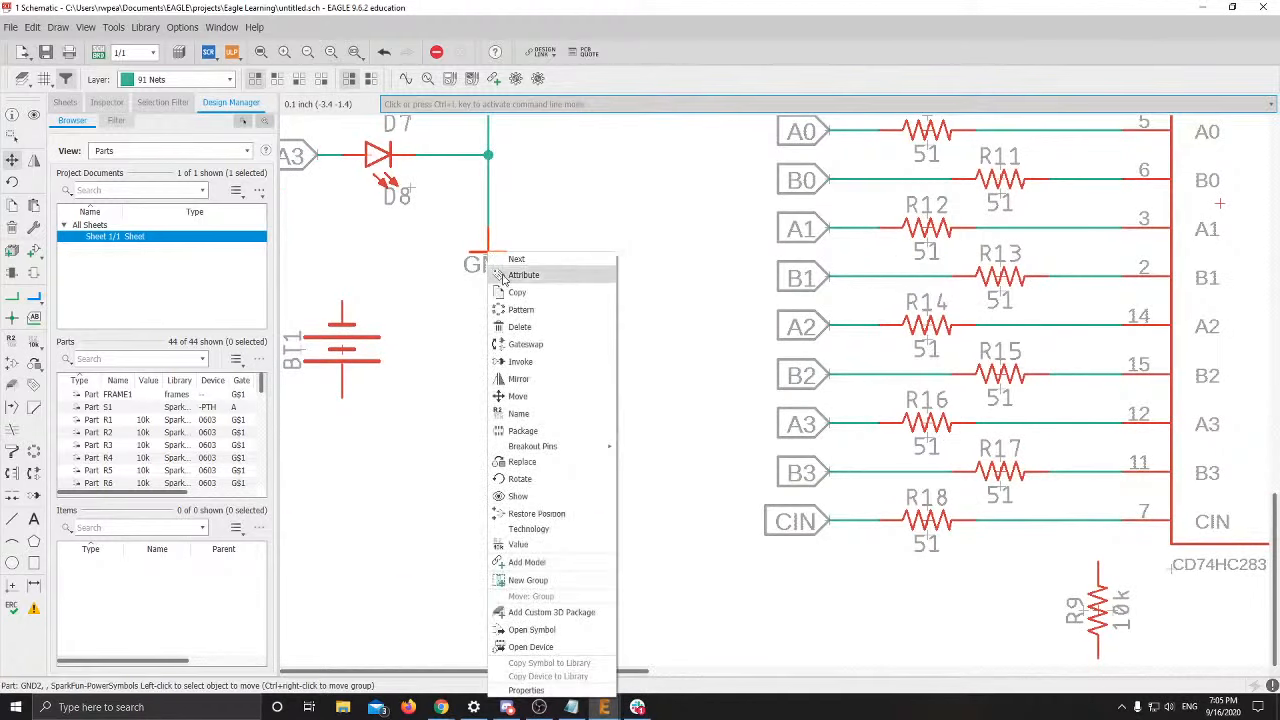
{"action": "left_click", "coordinate": [520, 292]}
{"action": "middle_click_drag", "start_coordinate": [749, 451], "coordinate": [391, 218]}
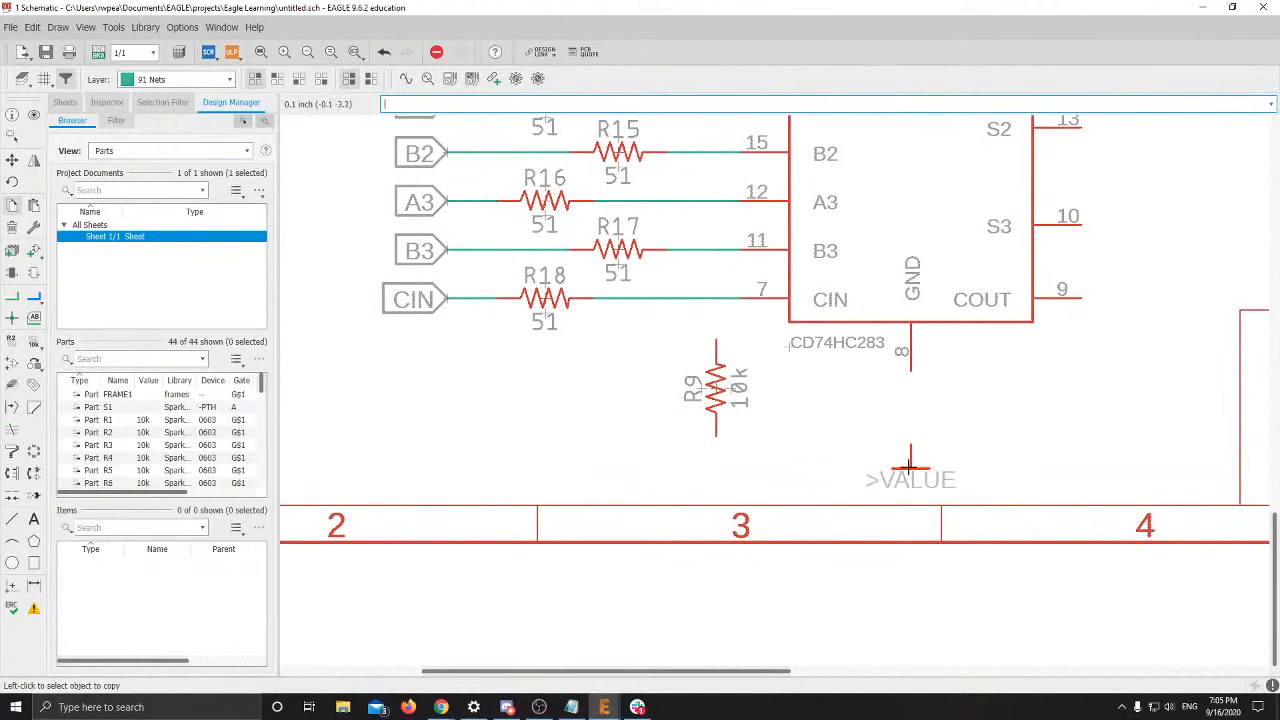
{"action": "left_click", "coordinate": [910, 466]}
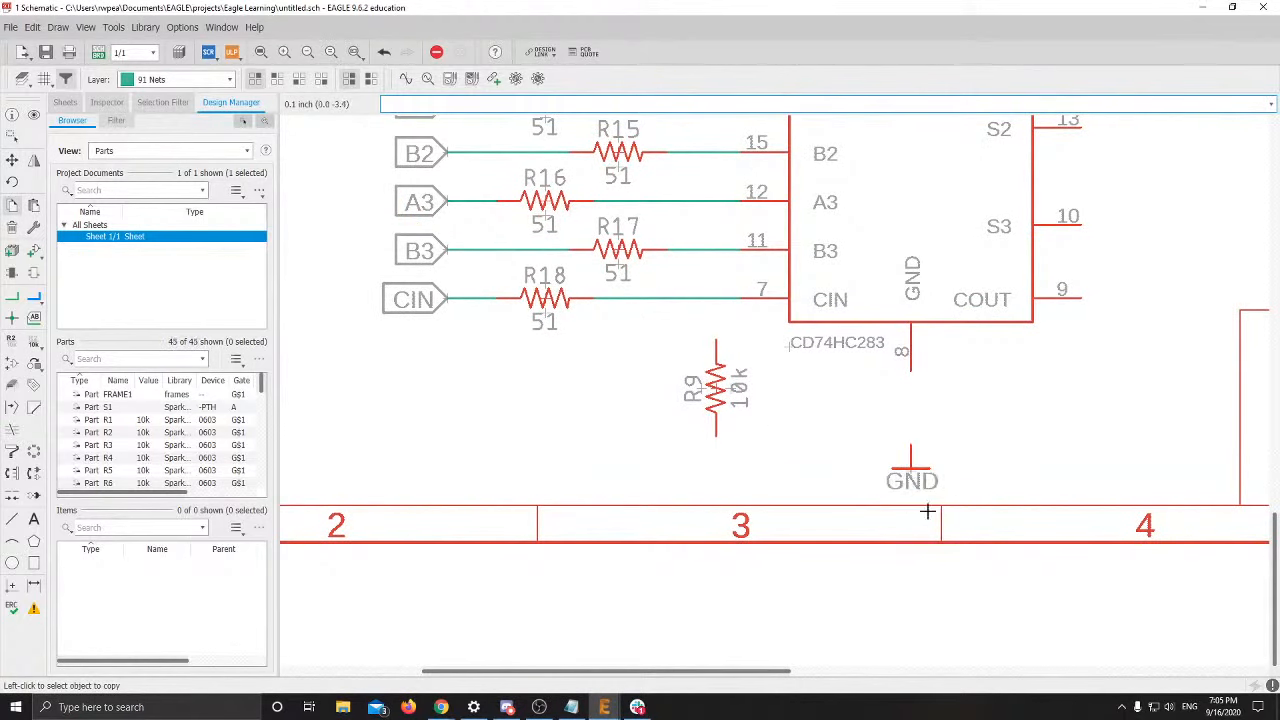
{"action": "key", "text": "alt+Tab"}
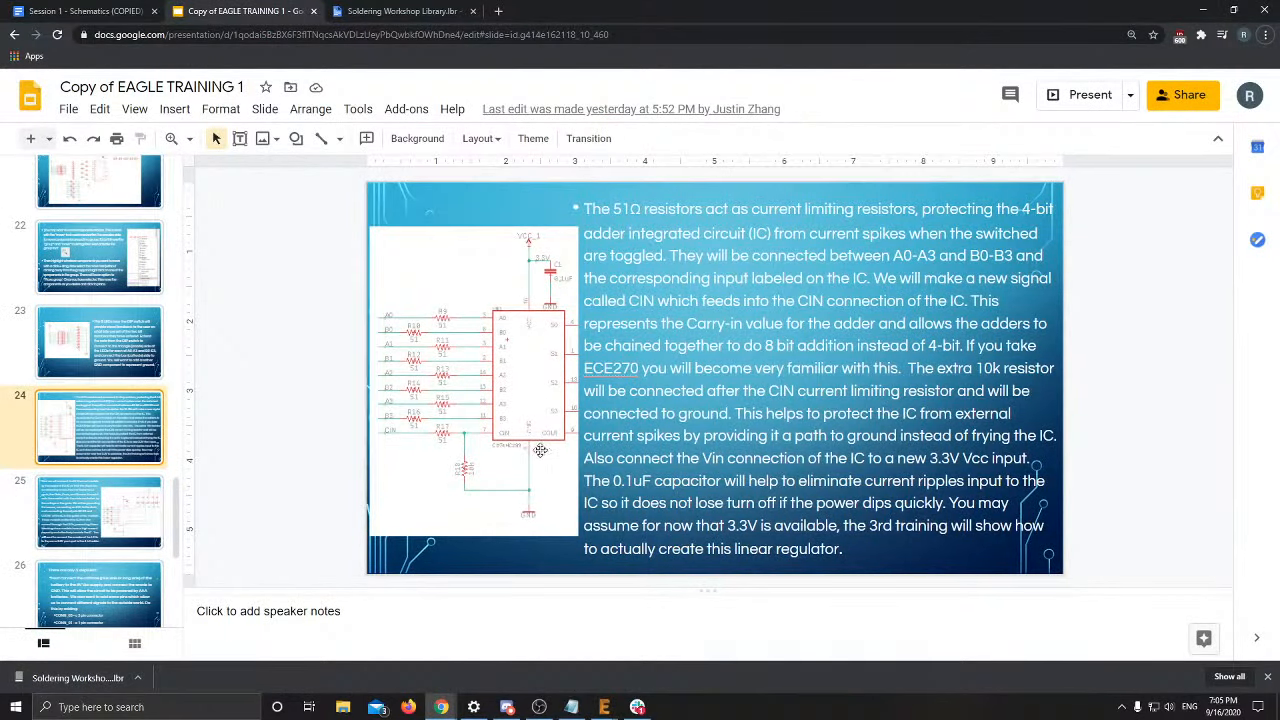
{"action": "key", "text": "alt+Tab"}
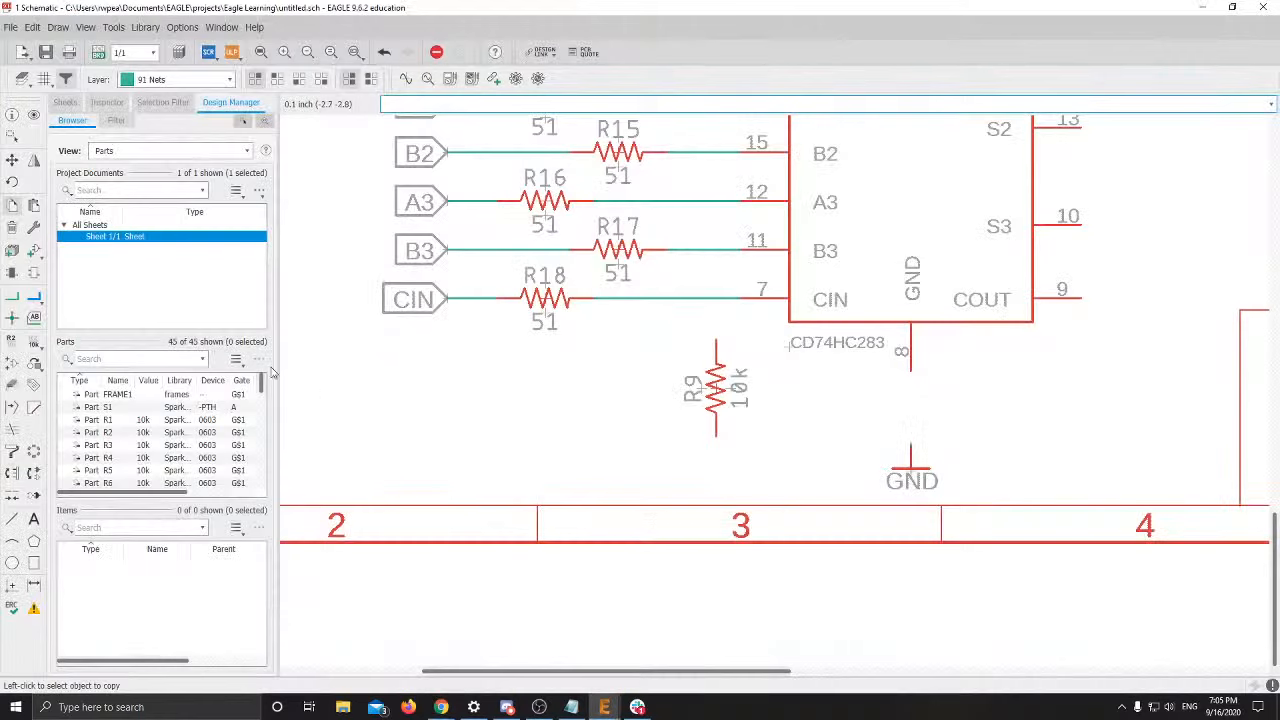
Wire CIN to R9 and R9 and pin 8 to GND, then undo the ground wires
{"action": "left_click", "coordinate": [12, 296]}
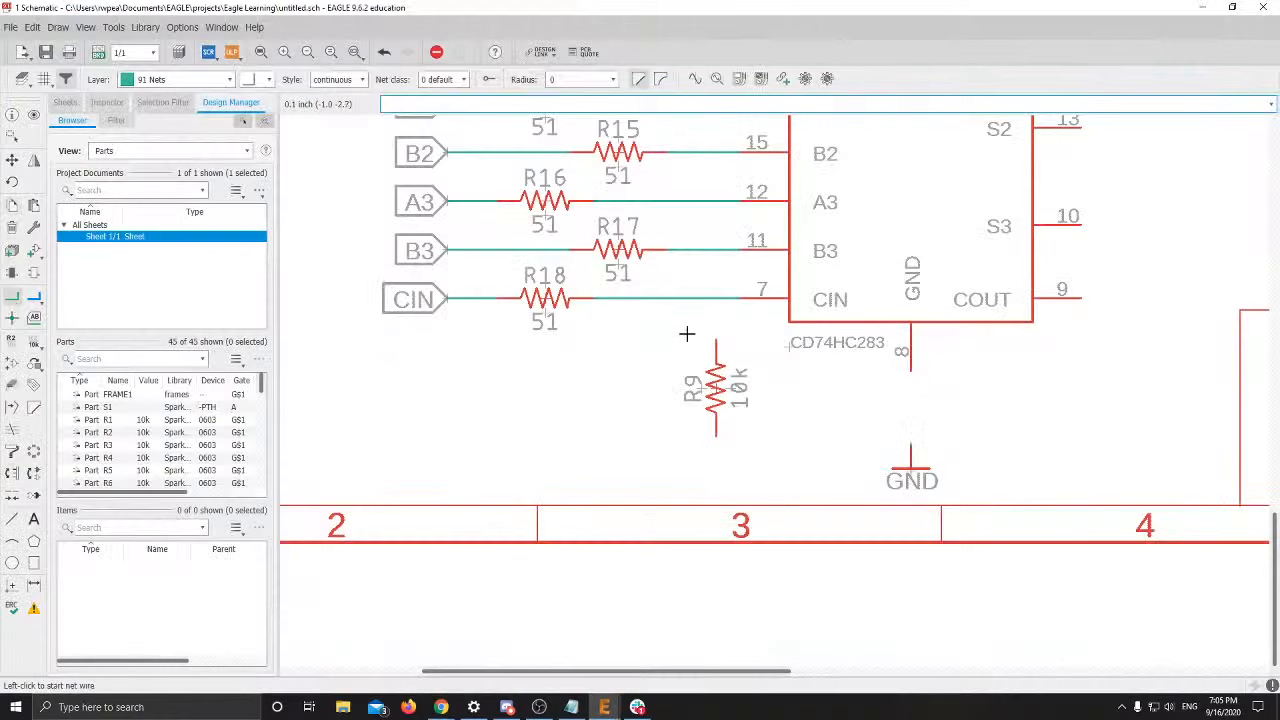
{"action": "left_click", "coordinate": [714, 299]}
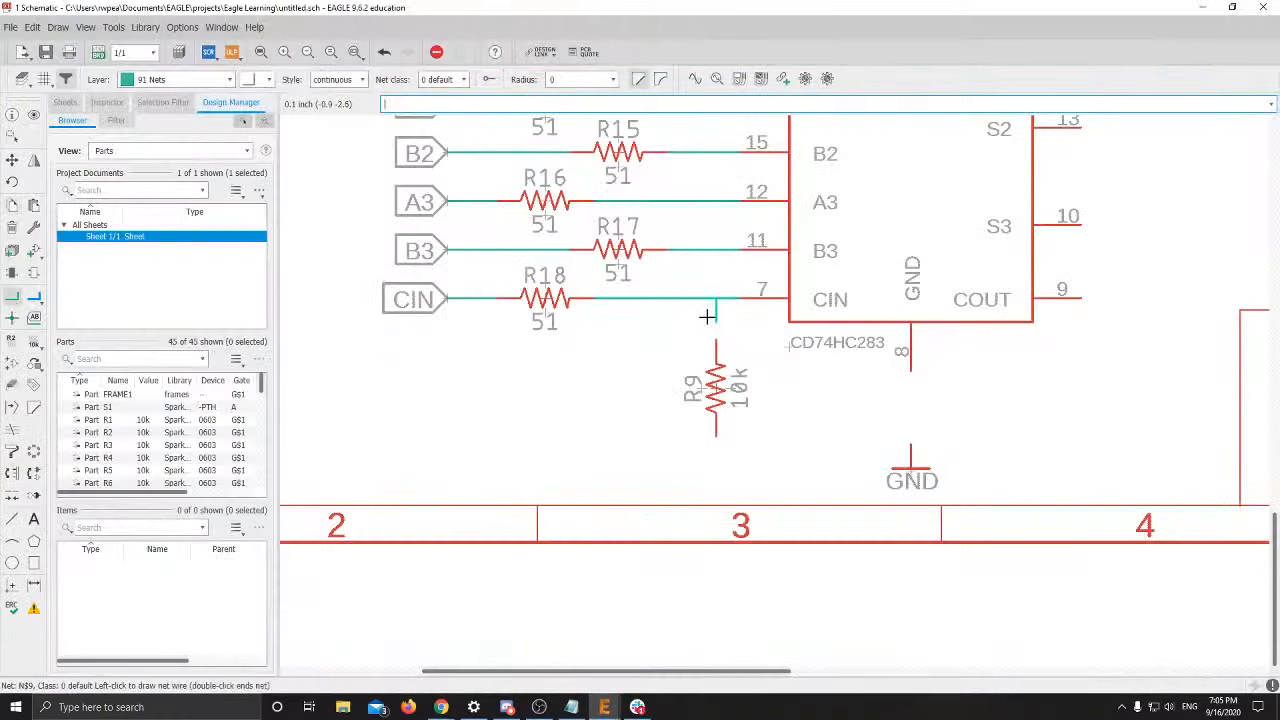
{"action": "left_click", "coordinate": [716, 338]}
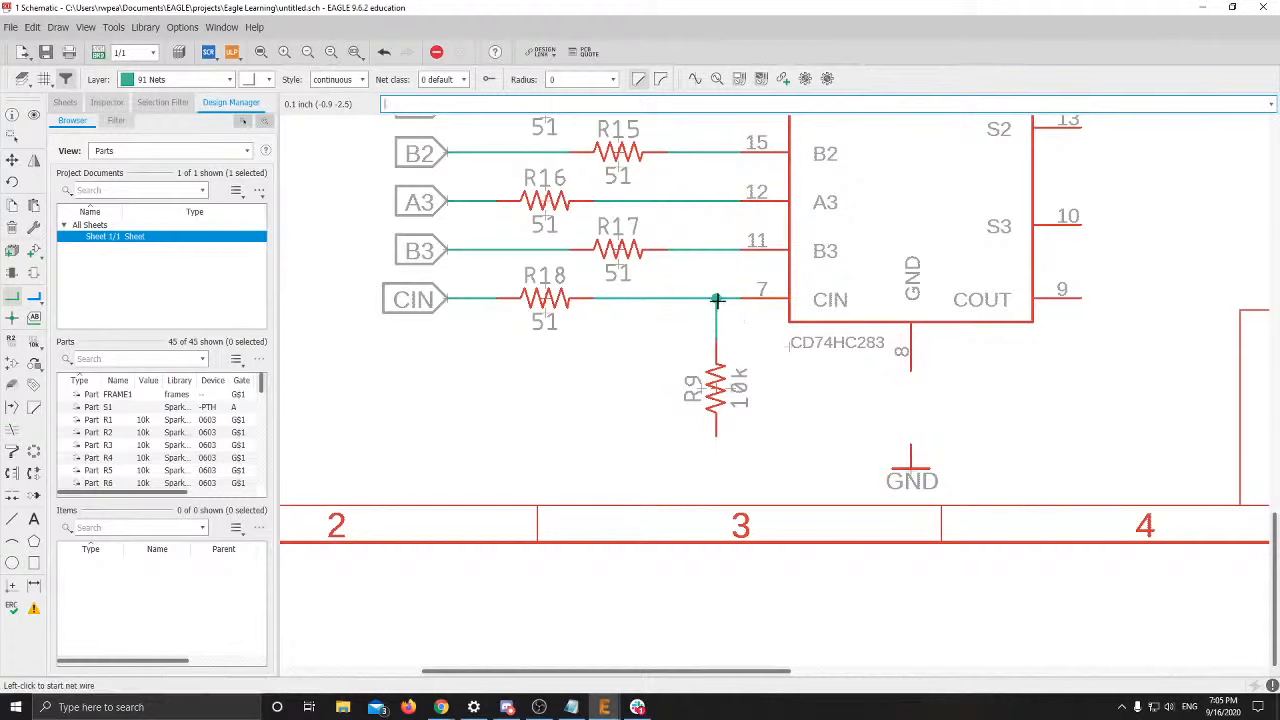
{"action": "left_click", "coordinate": [716, 438]}
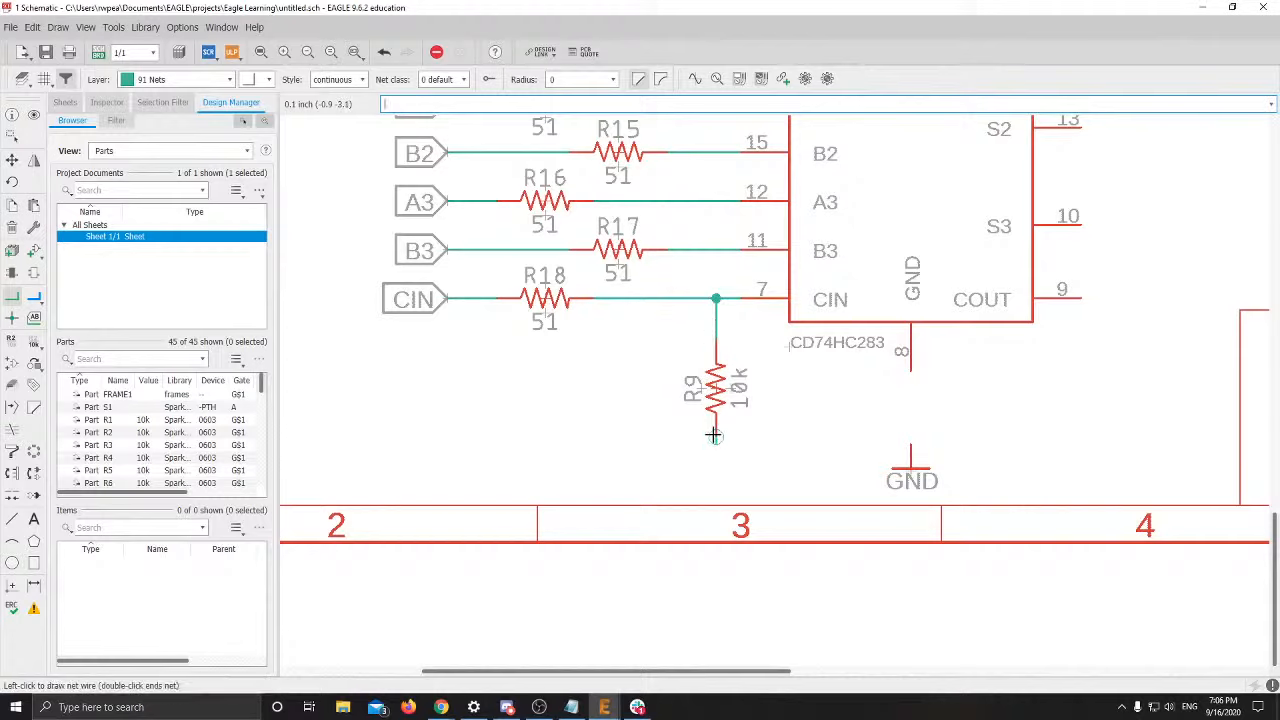
{"action": "left_click", "coordinate": [910, 444]}
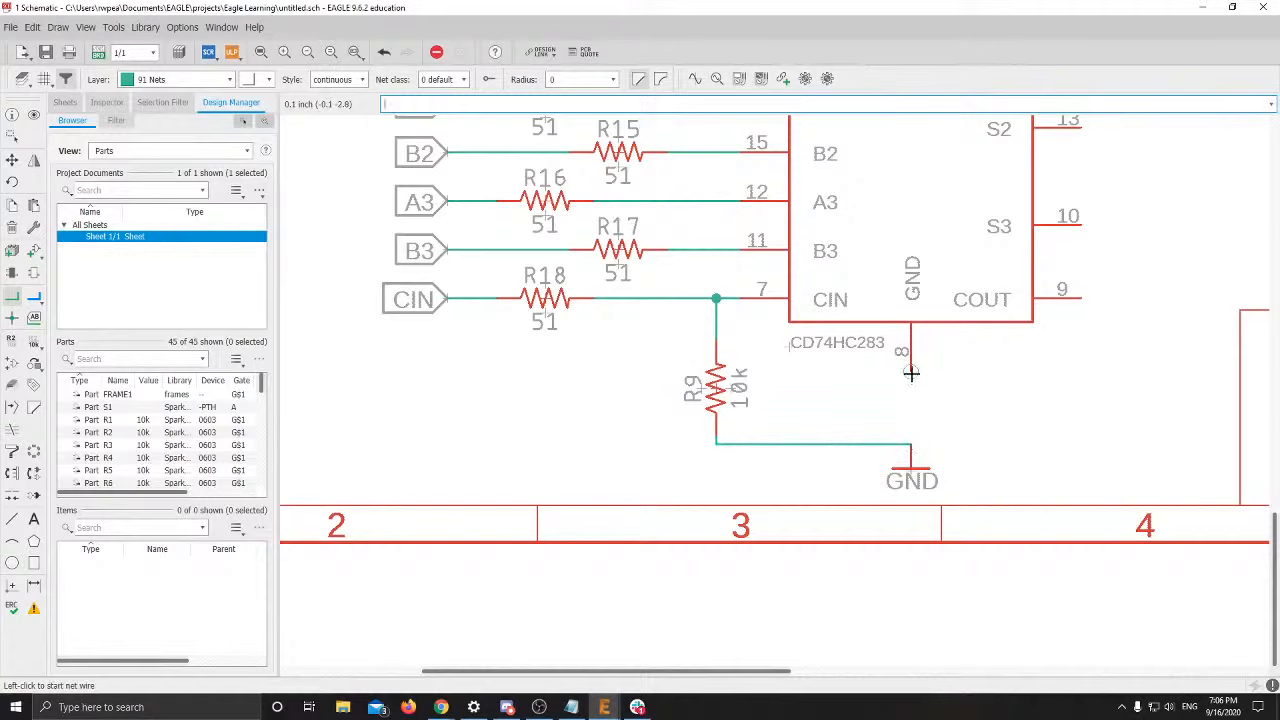
{"action": "left_click", "coordinate": [910, 373]}
{"action": "left_click", "coordinate": [910, 444]}
{"action": "scroll", "coordinate": [945, 462], "scroll_direction": "up", "scroll_amount": 2}
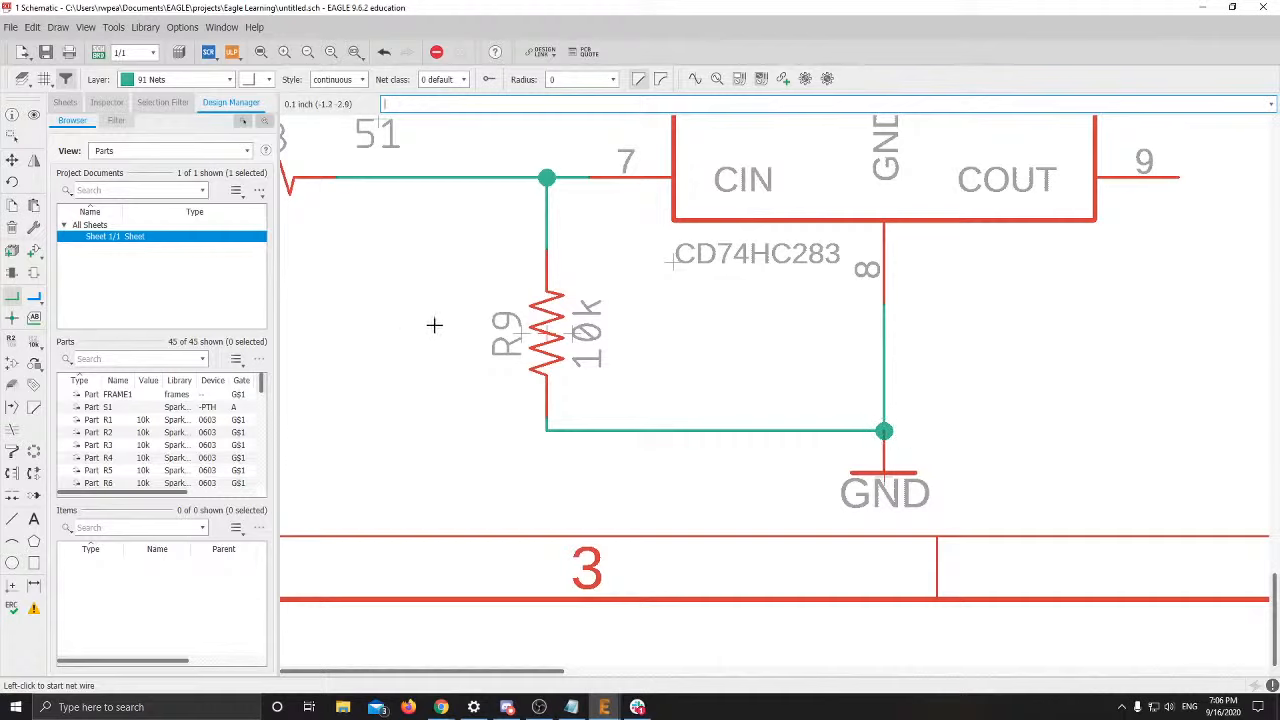
{"action": "key", "text": "ctrl+z"}
{"action": "key", "text": "ctrl+z"}
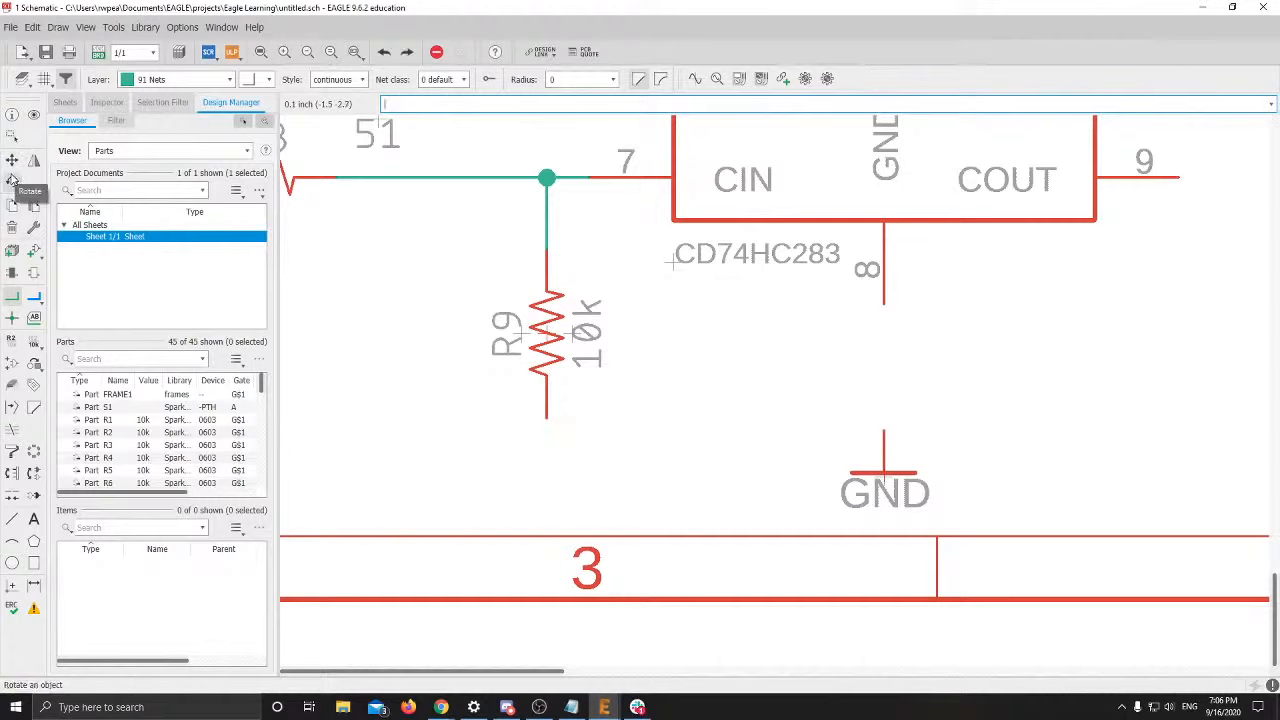
Move R9 up to the CIN line and rewire R9's lower pin and pin 8 to GND
{"action": "left_click", "coordinate": [12, 160]}
{"action": "left_click_drag", "start_coordinate": [549, 340], "coordinate": [549, 298]}
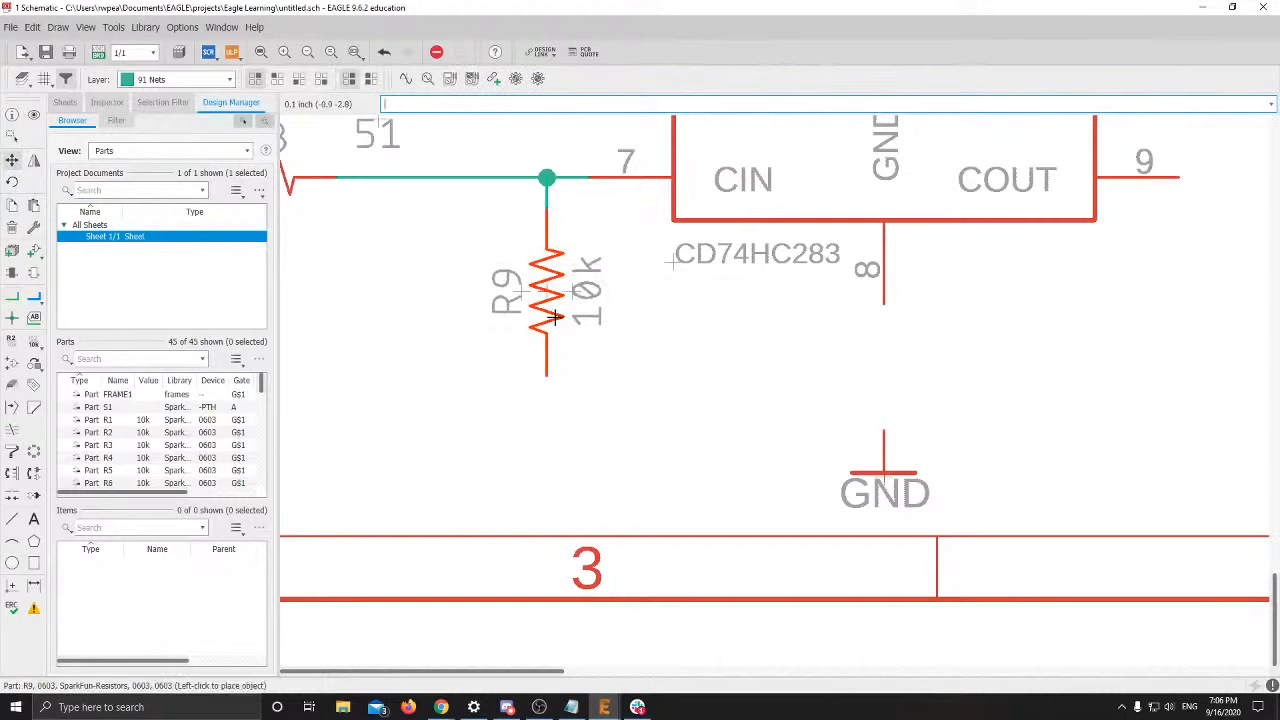
{"action": "left_click", "coordinate": [12, 296]}
{"action": "left_click", "coordinate": [546, 376]}
{"action": "left_click", "coordinate": [884, 389]}
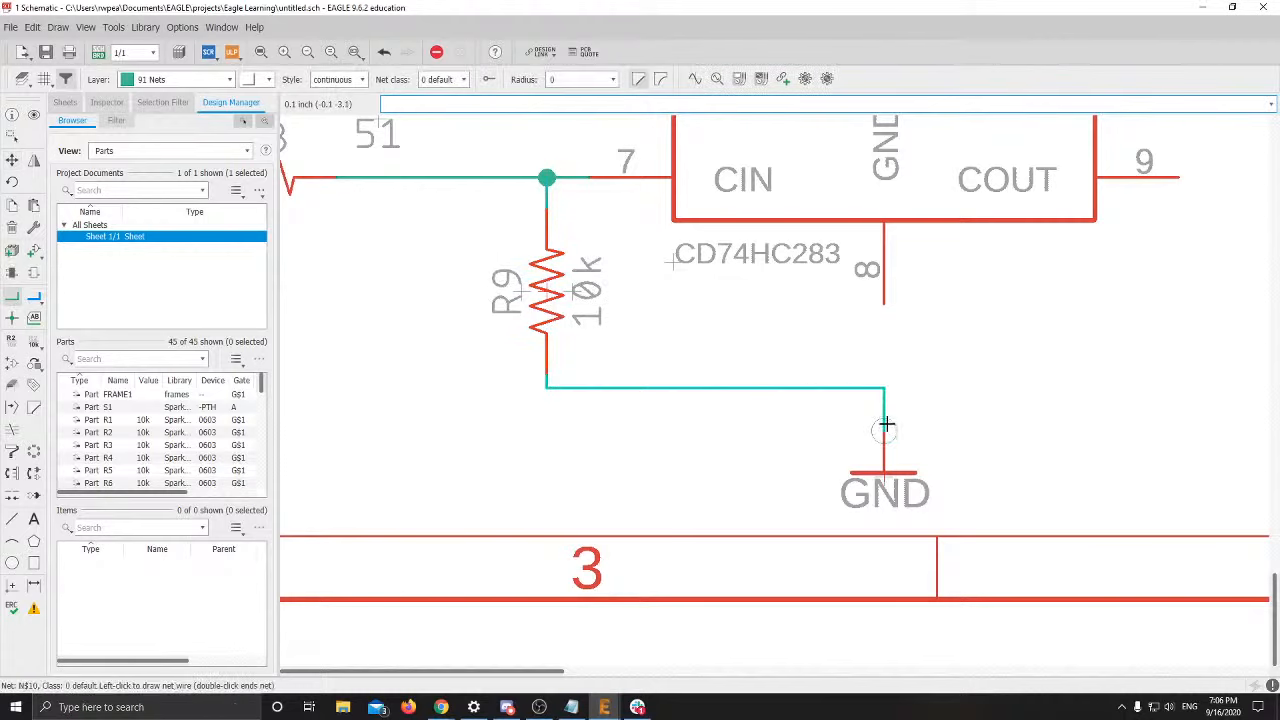
{"action": "left_click", "coordinate": [885, 430]}
{"action": "left_click", "coordinate": [885, 305]}
{"action": "left_click", "coordinate": [885, 388]}
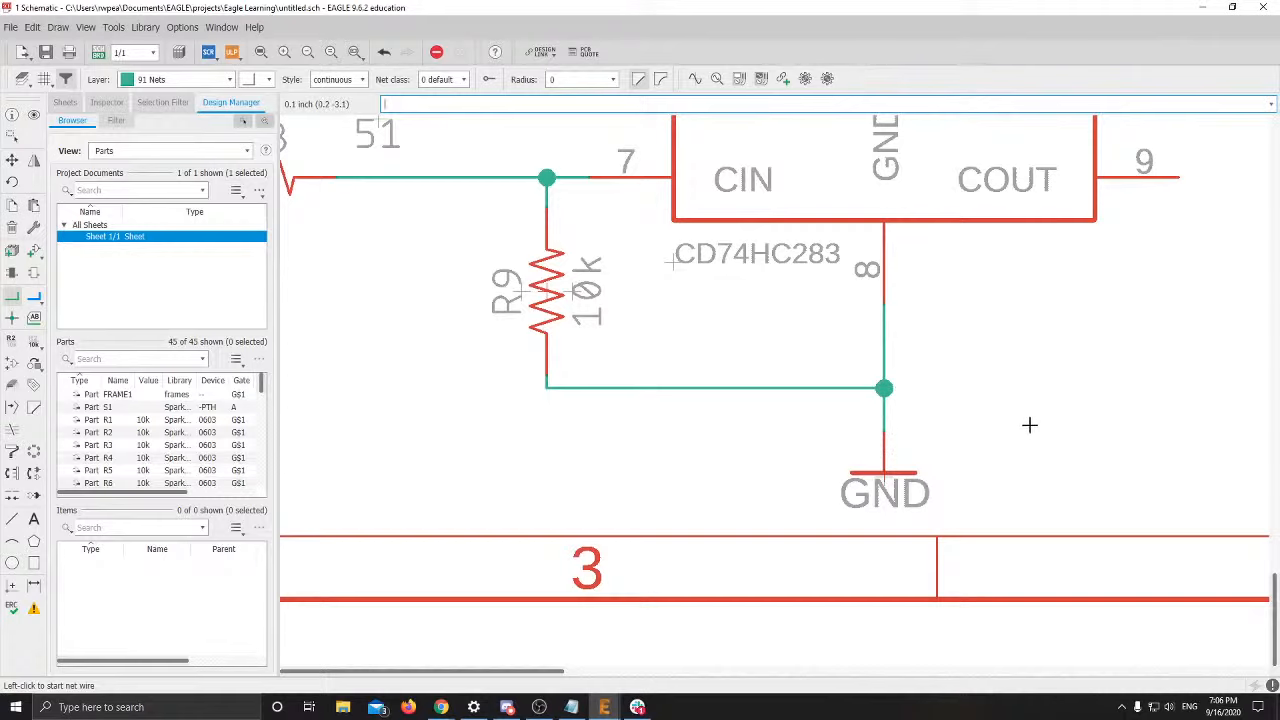
View the whole adder circuit, then return to the reference slide
{"action": "scroll", "coordinate": [997, 388], "scroll_direction": "down", "scroll_amount": 8}
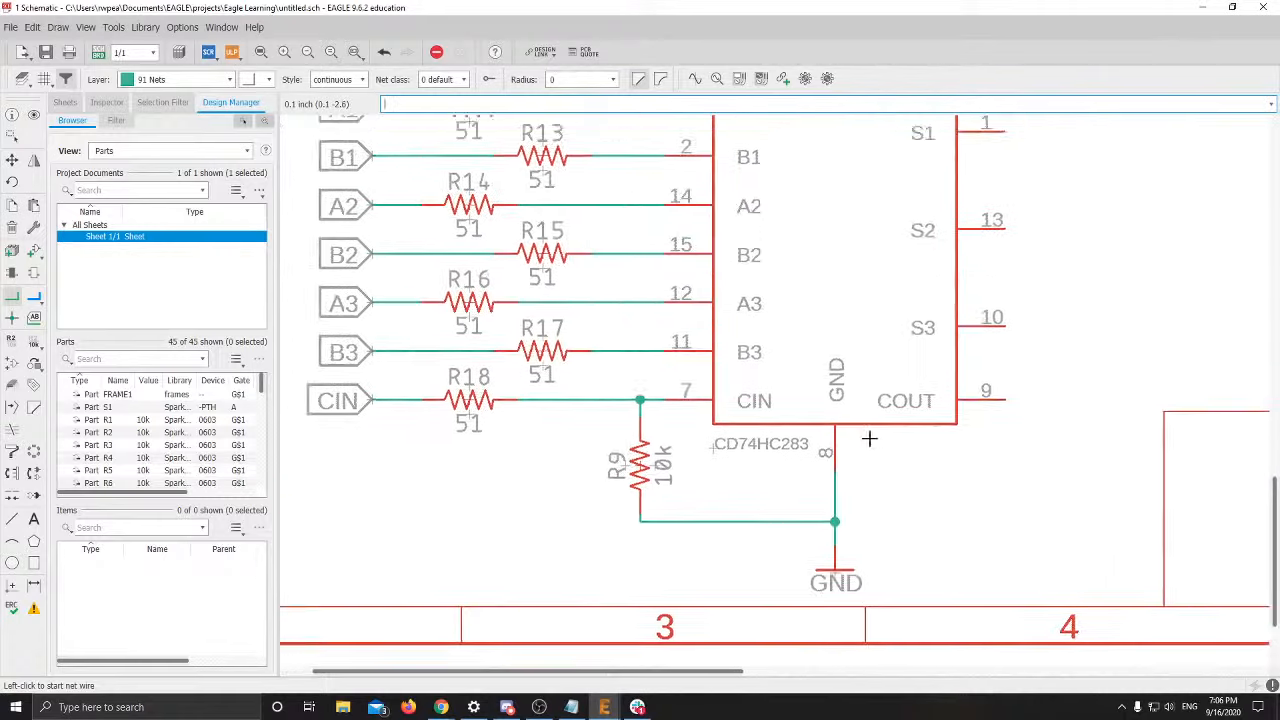
{"action": "middle_click_drag", "start_coordinate": [914, 296], "coordinate": [771, 366]}
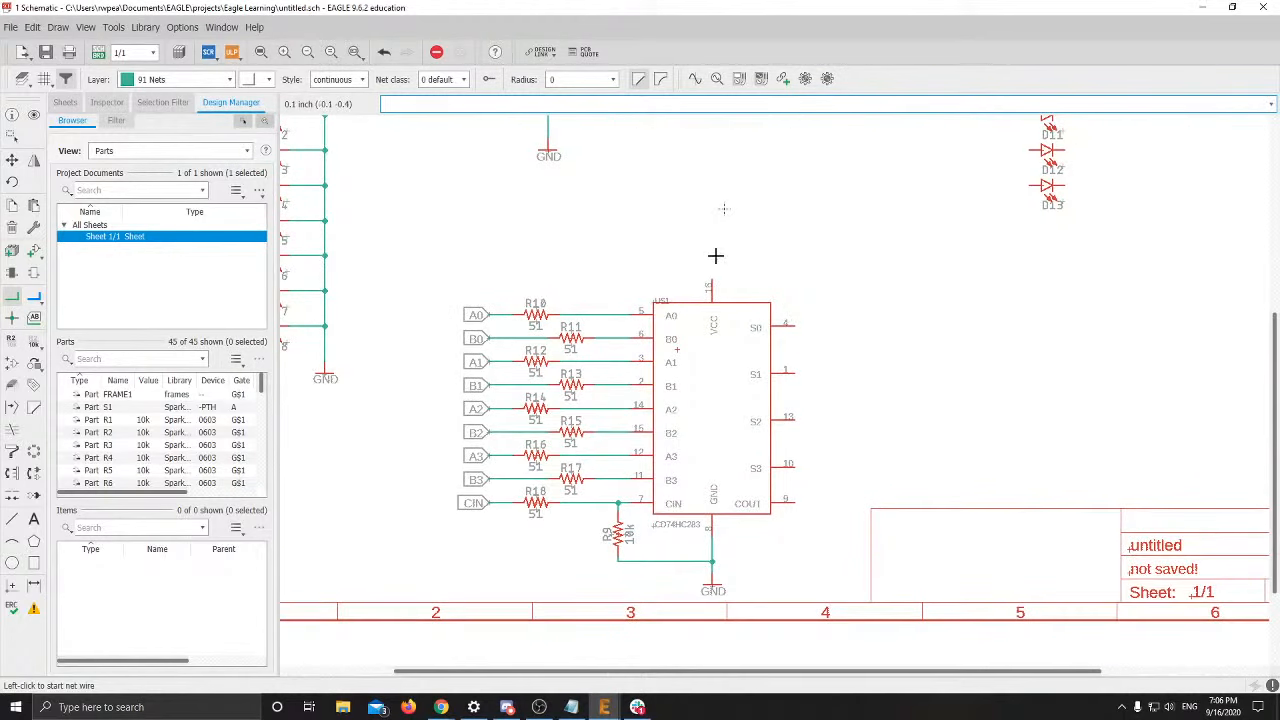
{"action": "key", "text": "alt+Tab"}
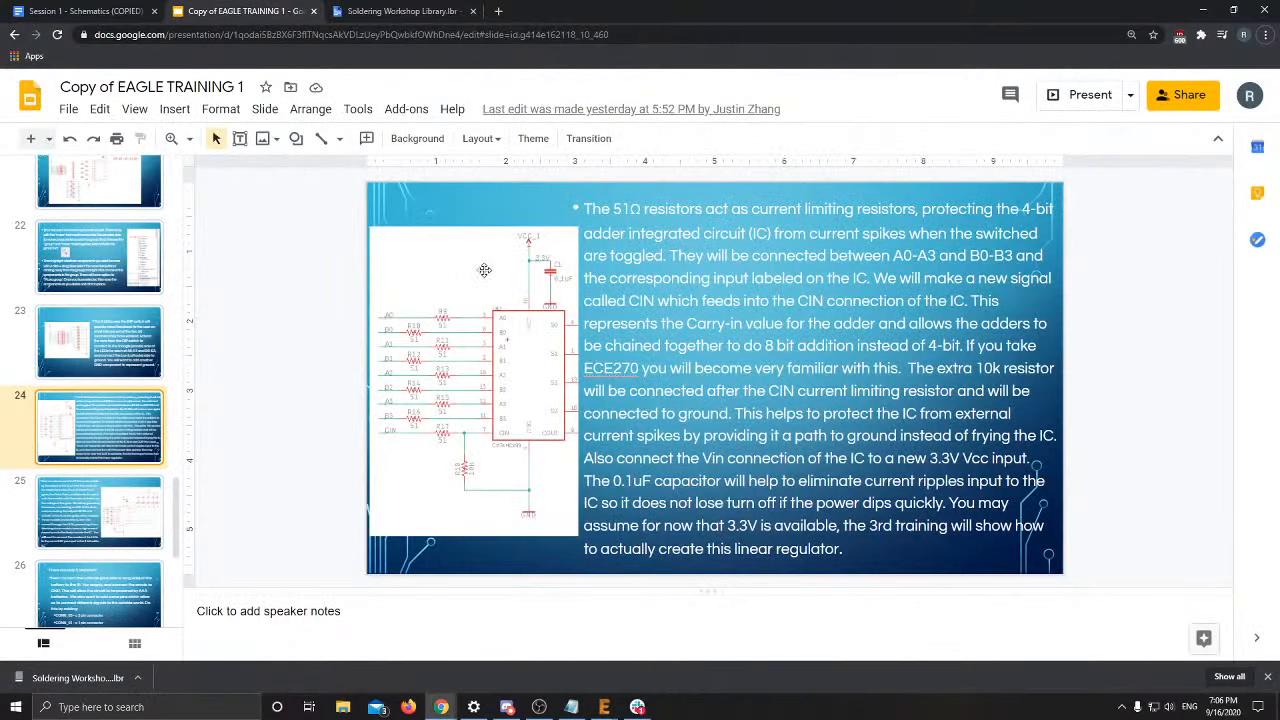
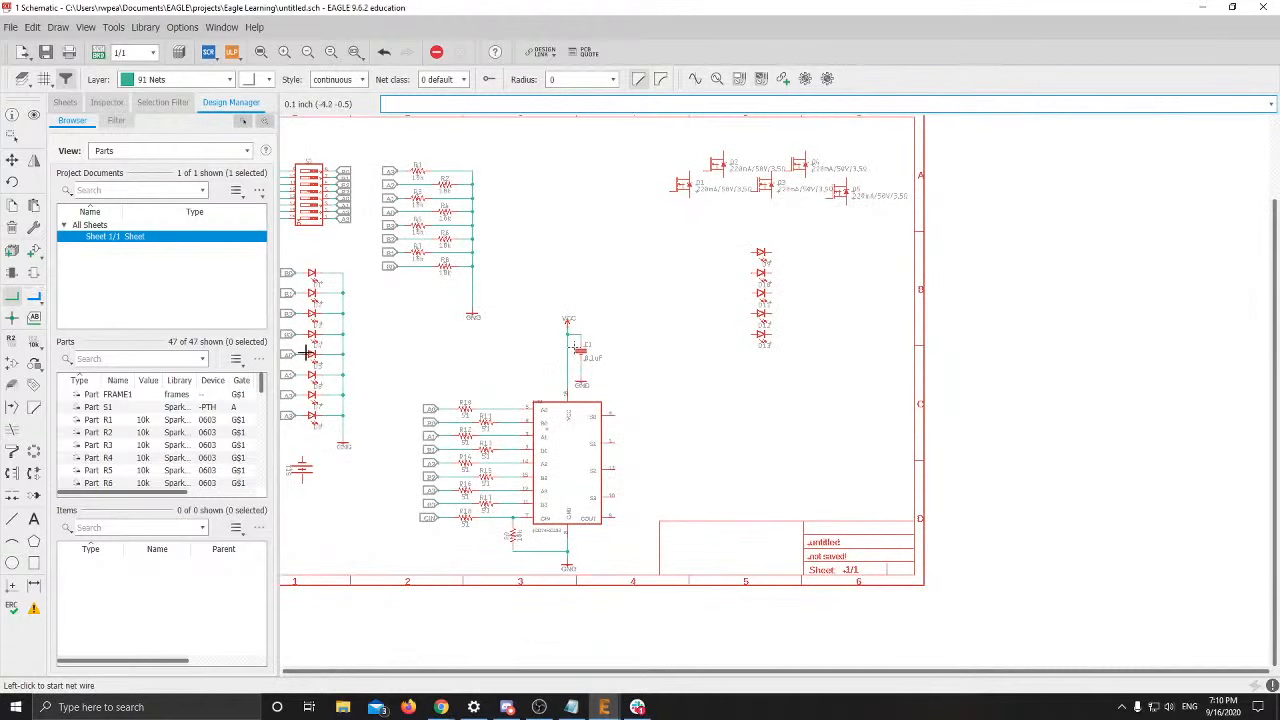
Zoom out over the sheet and box the LEDs D9–D13 into a group
{"action": "middle_click_drag", "start_coordinate": [420, 400], "coordinate": [594, 377]}
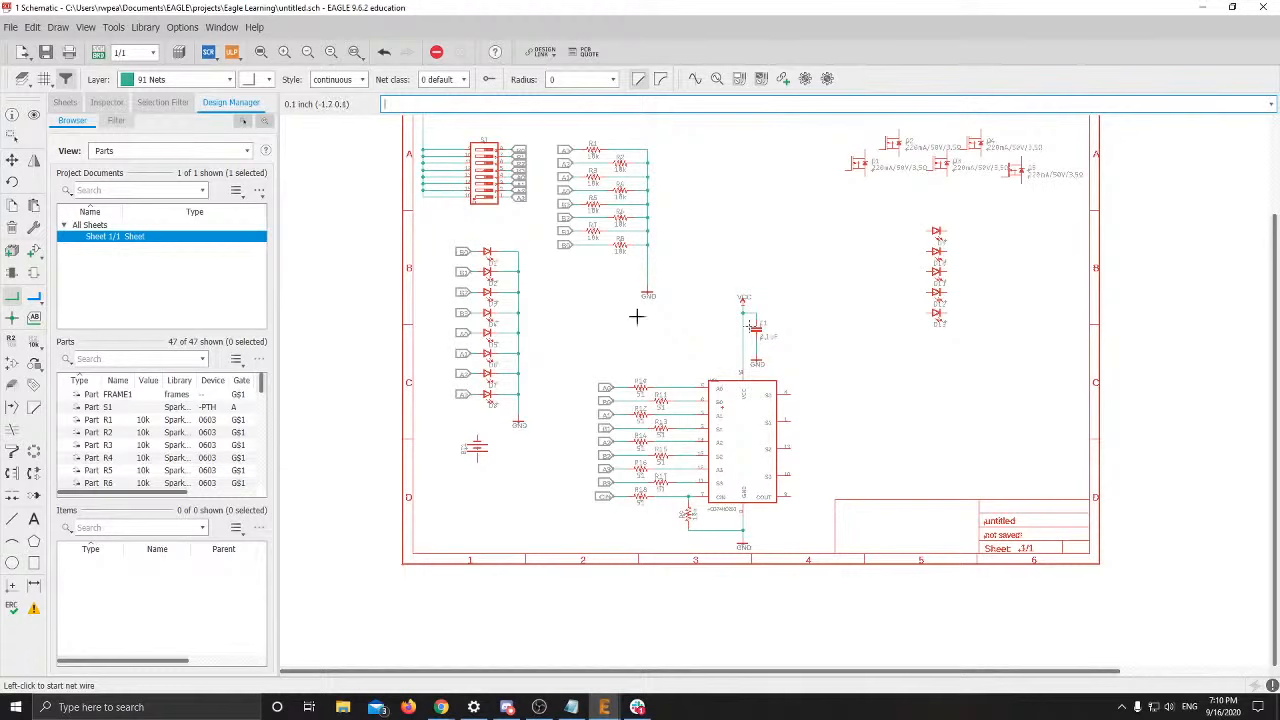
{"action": "scroll", "coordinate": [690, 293], "scroll_direction": "down", "scroll_amount": 1}
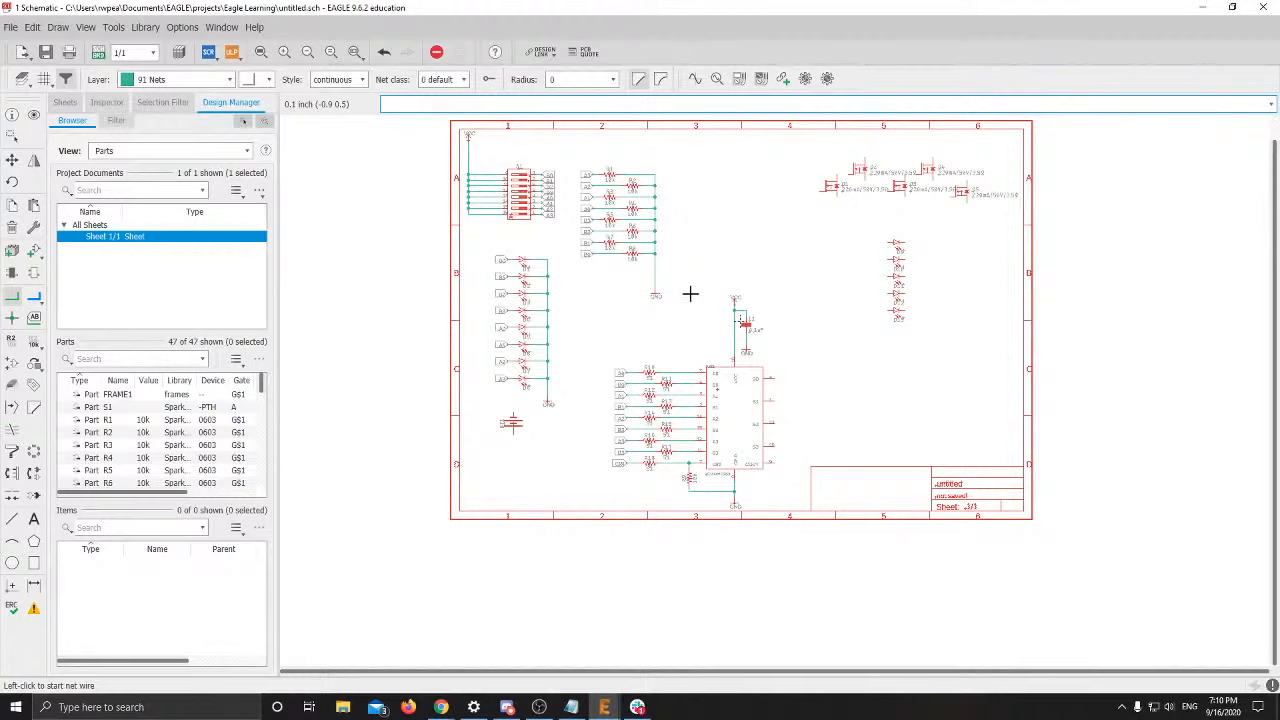
{"action": "middle_click_drag", "start_coordinate": [910, 346], "coordinate": [750, 367]}
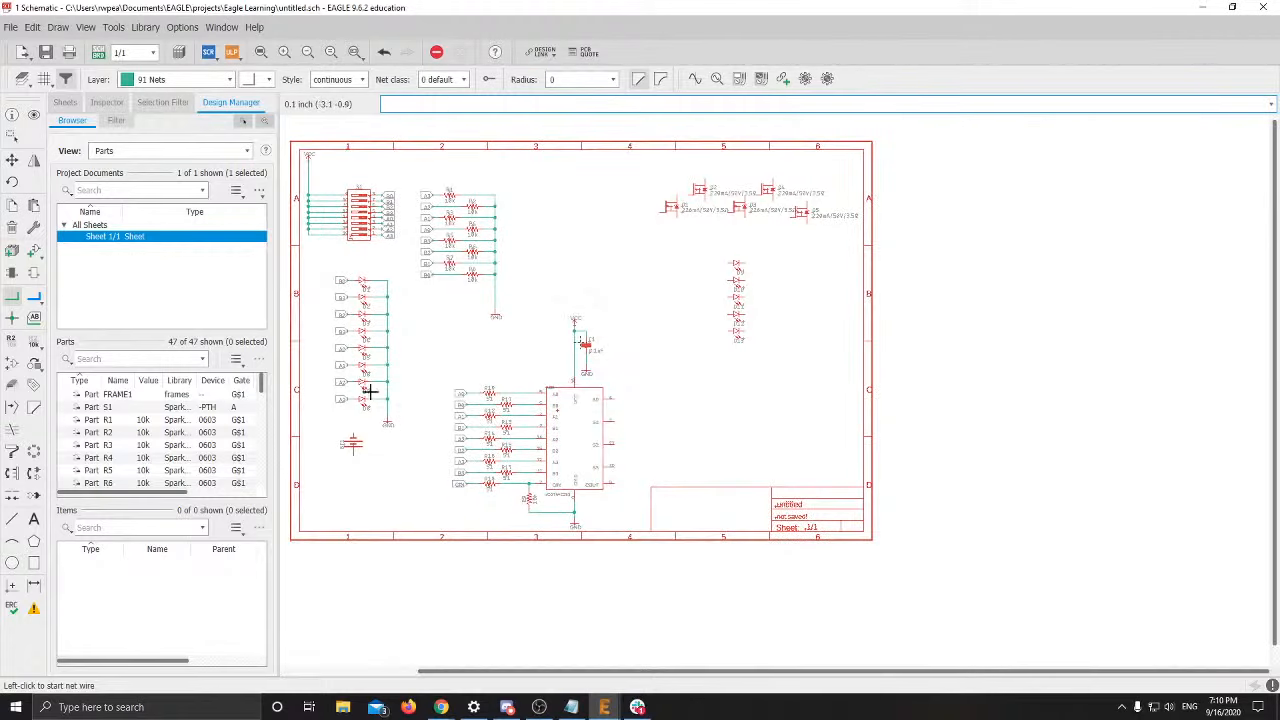
{"action": "left_click", "coordinate": [7, 143]}
{"action": "left_click_drag", "start_coordinate": [717, 243], "coordinate": [773, 373]}
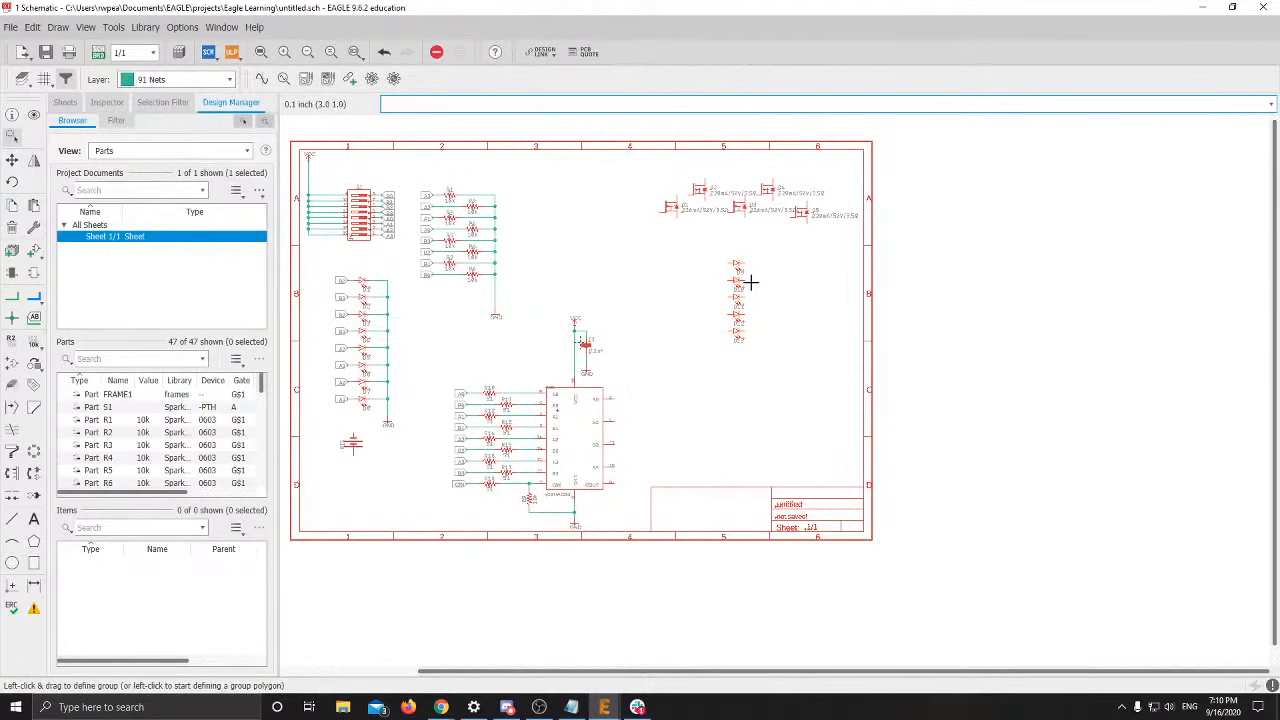
Move the D9–D13 group, rotating it three times into a horizontal row right of the adder
{"action": "scroll", "coordinate": [748, 280], "scroll_direction": "up", "scroll_amount": 5}
{"action": "right_click", "coordinate": [695, 277]}
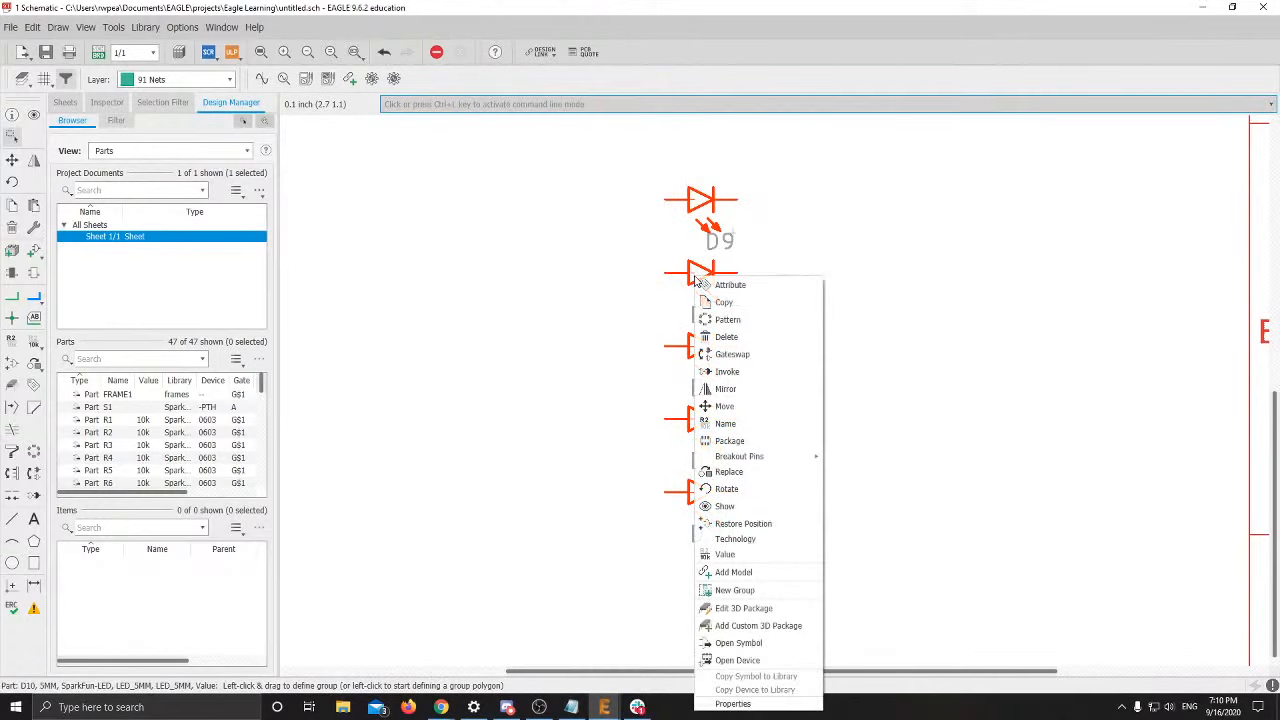
{"action": "left_click", "coordinate": [723, 409]}
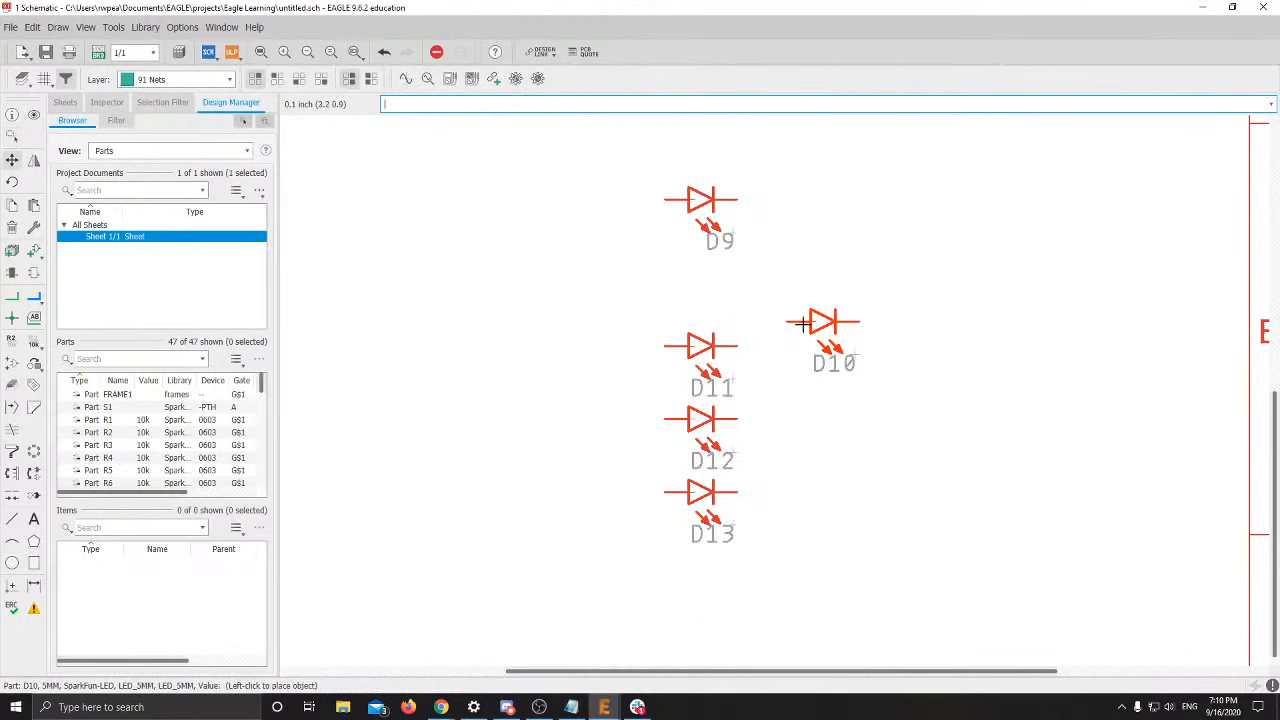
{"action": "key", "text": "Escape"}
{"action": "right_click", "coordinate": [805, 326]}
{"action": "left_click", "coordinate": [846, 332]}
{"action": "scroll", "coordinate": [737, 343], "scroll_direction": "down", "scroll_amount": 5}
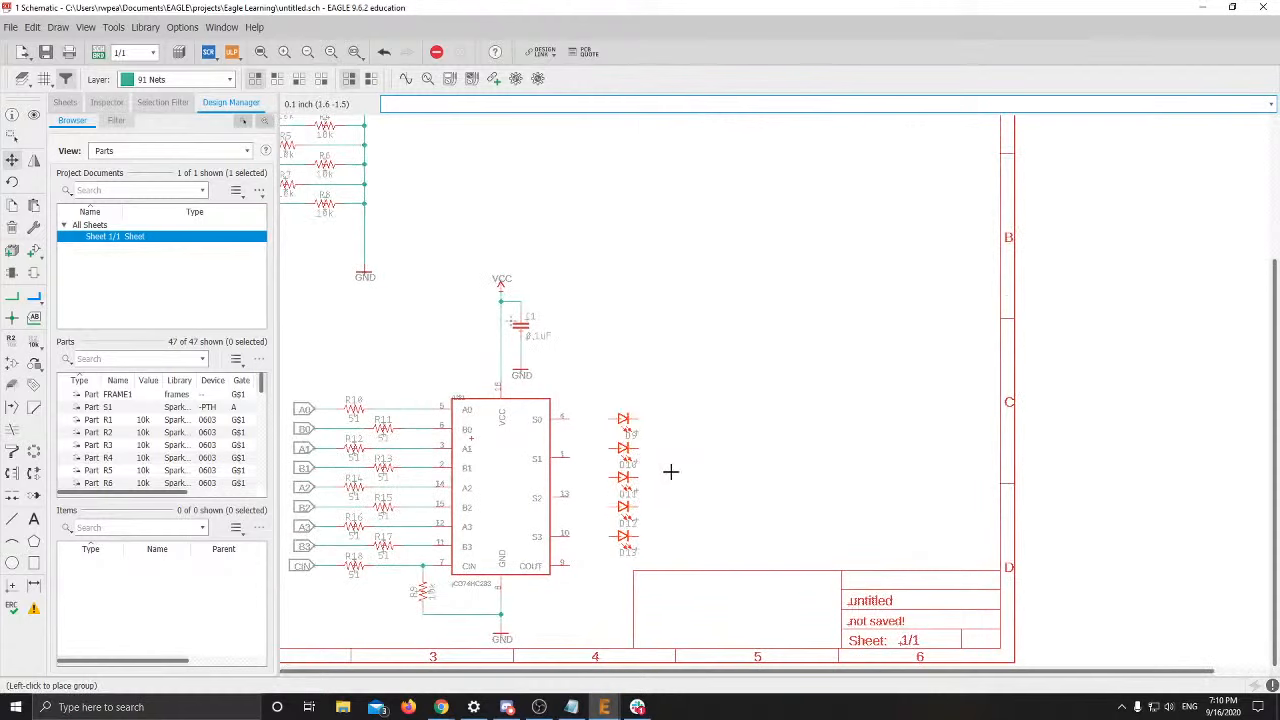
{"action": "right_click", "coordinate": [692, 466]}
{"action": "right_click", "coordinate": [711, 426]}
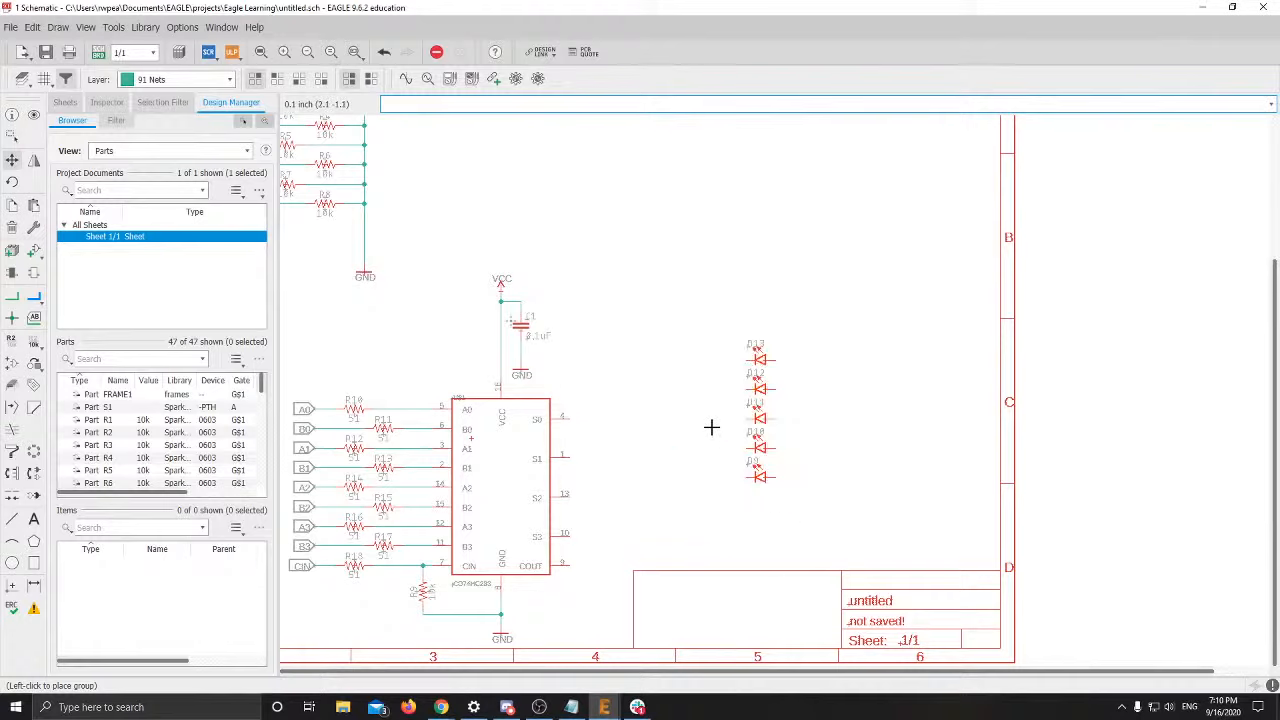
{"action": "right_click", "coordinate": [711, 427]}
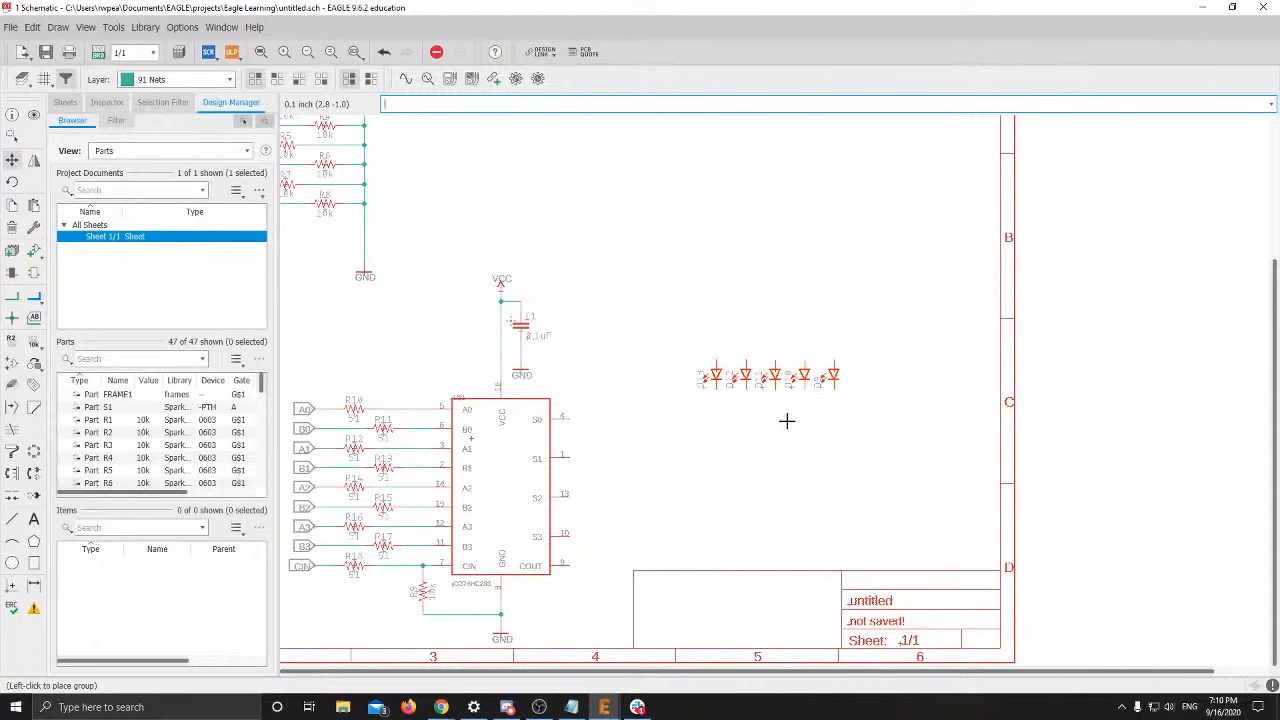
{"action": "left_click", "coordinate": [785, 403]}
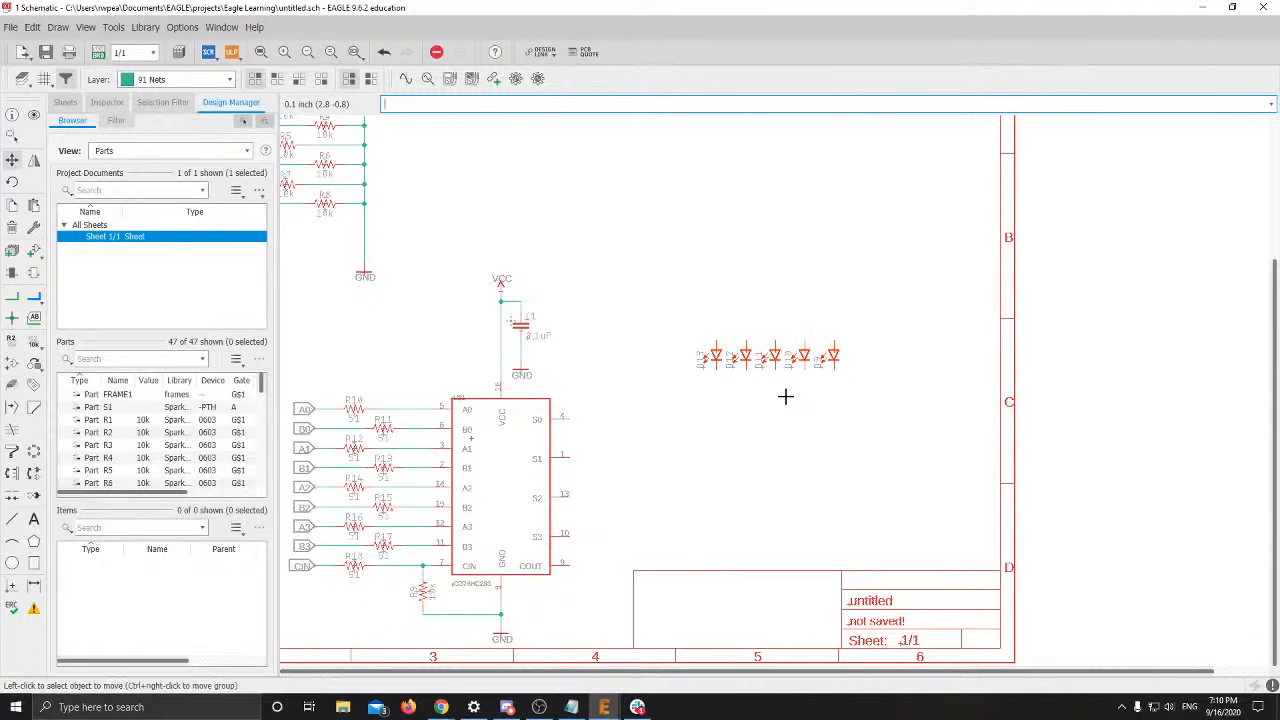
{"action": "scroll", "coordinate": [794, 474], "scroll_direction": "up", "scroll_amount": 3}
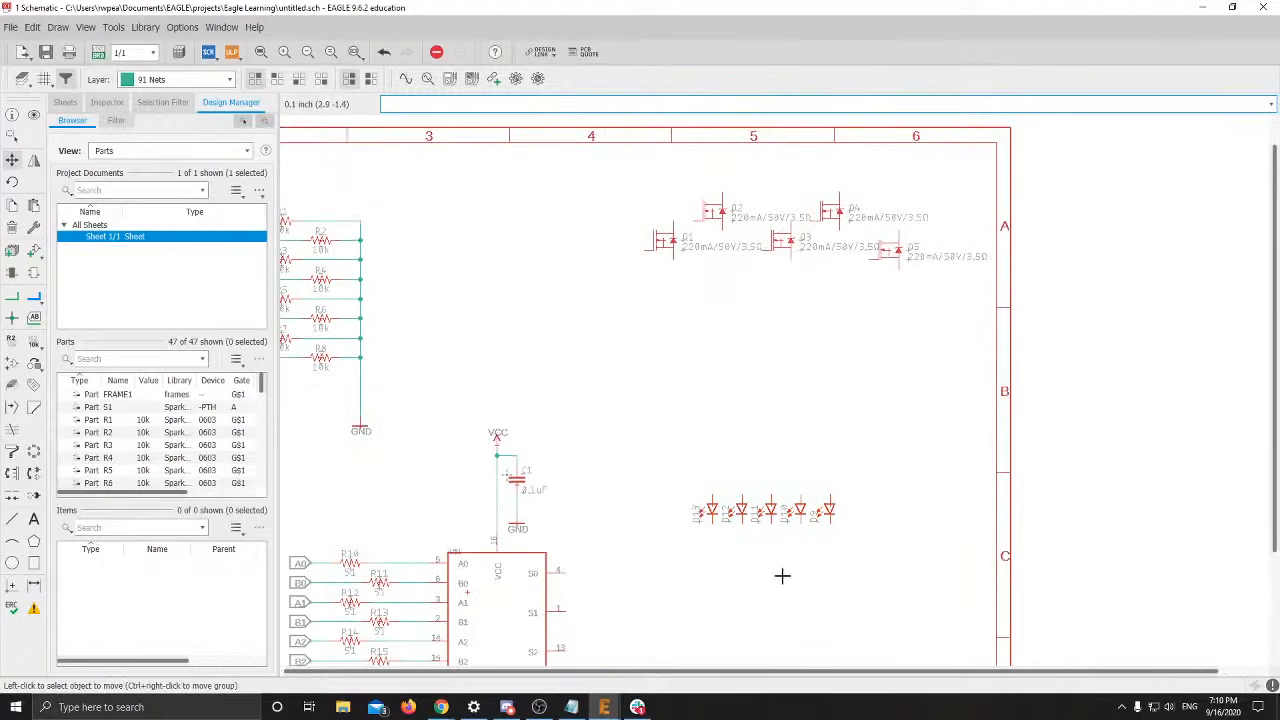
Pick up MOSFET Q1 and rotate it repeatedly while holding it below the LED row
{"action": "left_click", "coordinate": [667, 238]}
{"action": "scroll", "coordinate": [737, 540], "scroll_direction": "down", "scroll_amount": 1}
{"action": "type", "text": "R"}
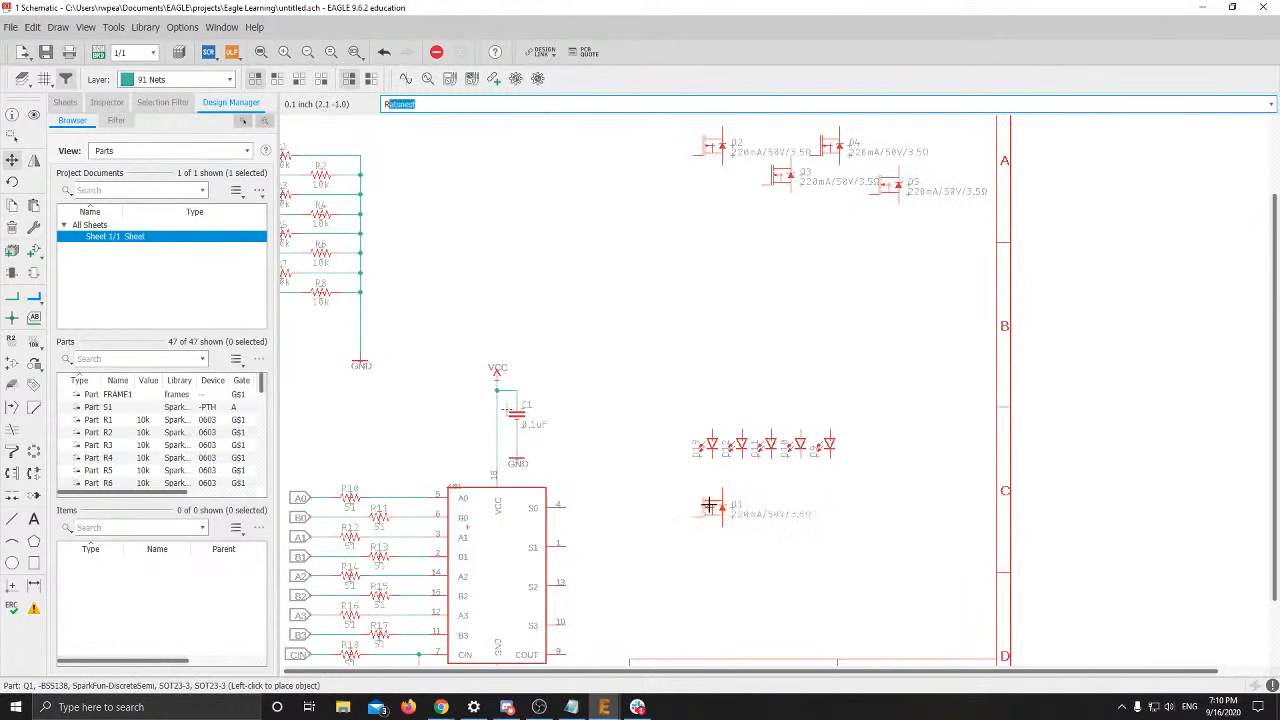
{"action": "type", "text": "R"}
{"action": "right_click", "coordinate": [709, 505]}
{"action": "right_click", "coordinate": [709, 505]}
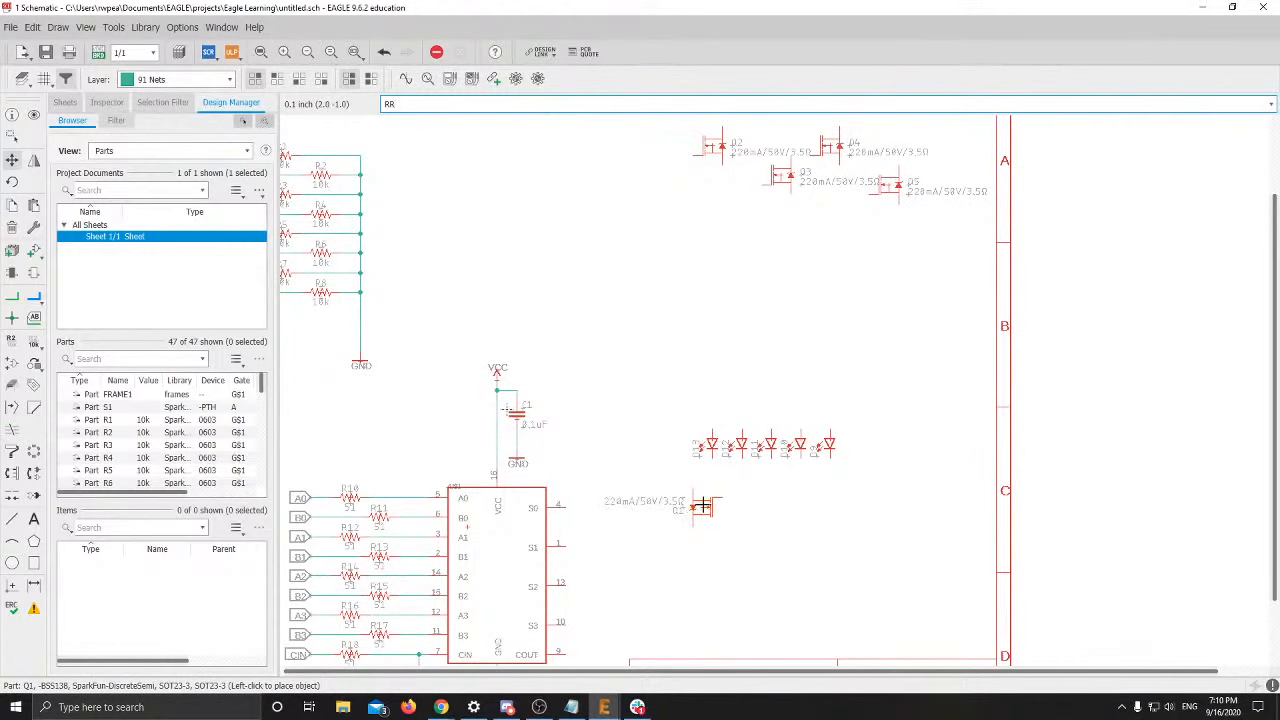
{"action": "right_click", "coordinate": [708, 505]}
{"action": "right_click", "coordinate": [704, 505]}
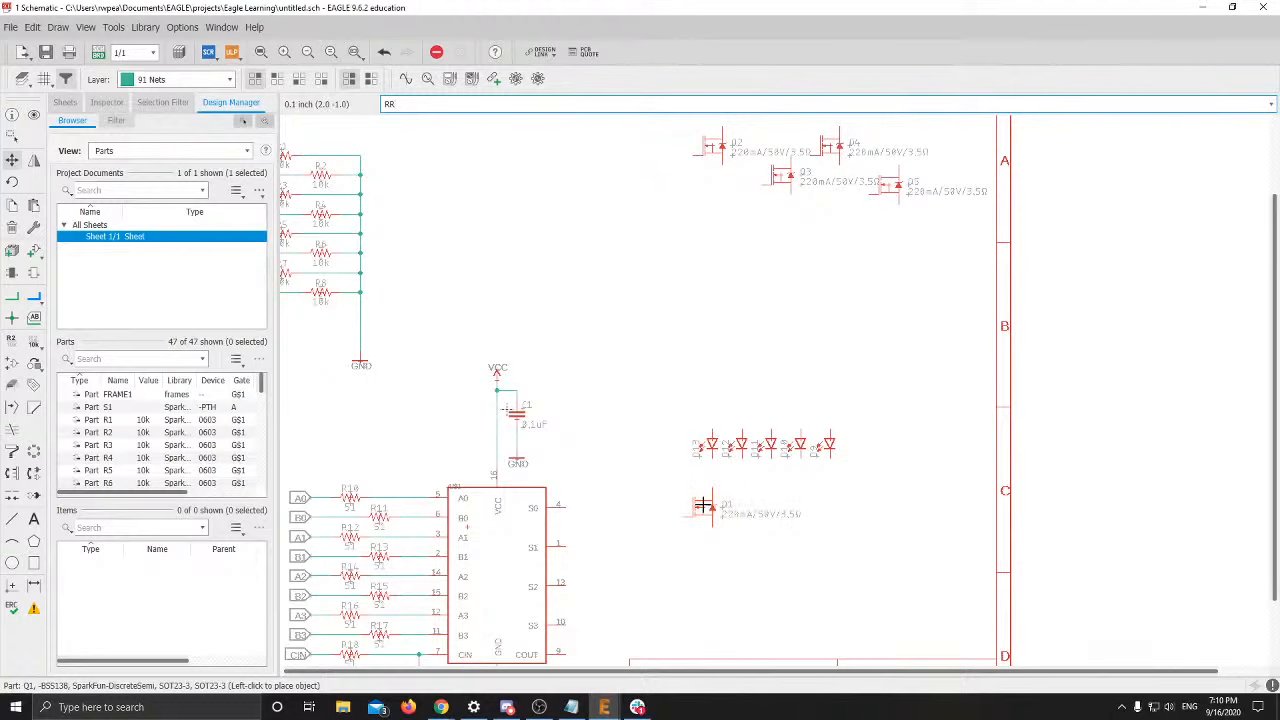
{"action": "key", "text": "alt+Tab"}
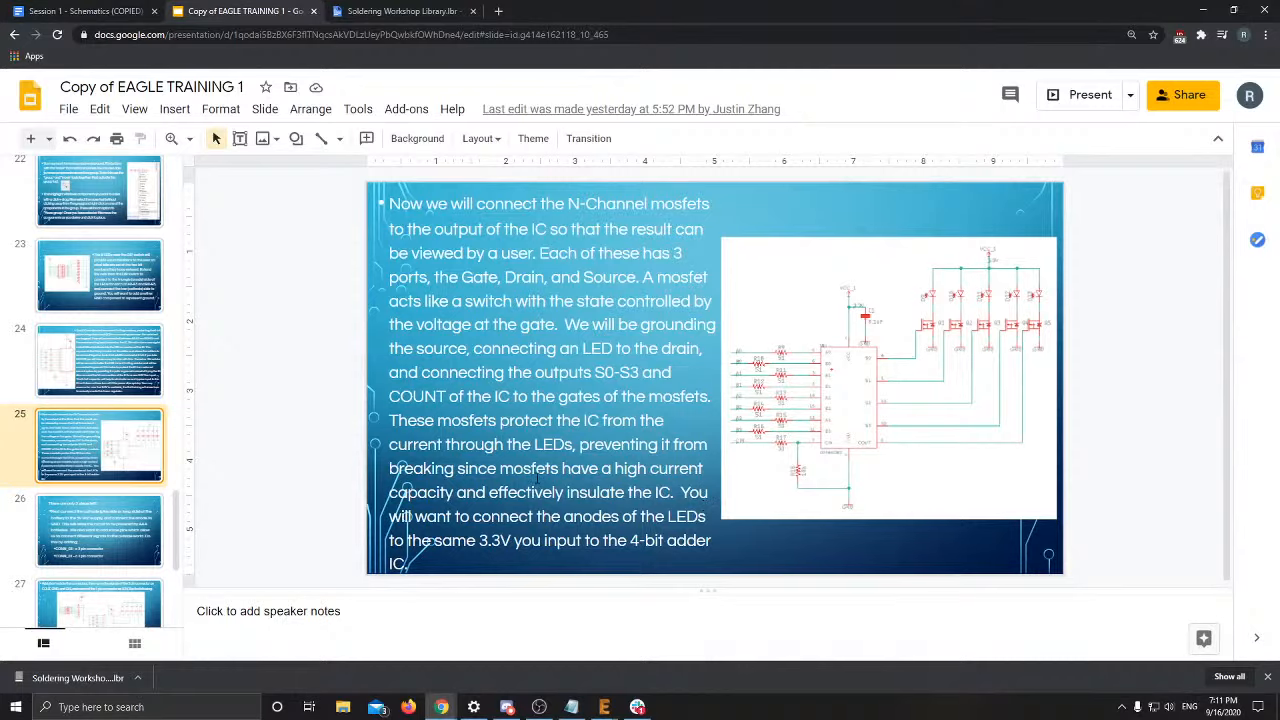
Return from the slide-25 MOSFET notes to the EAGLE schematic
{"action": "key", "text": "alt+Tab"}
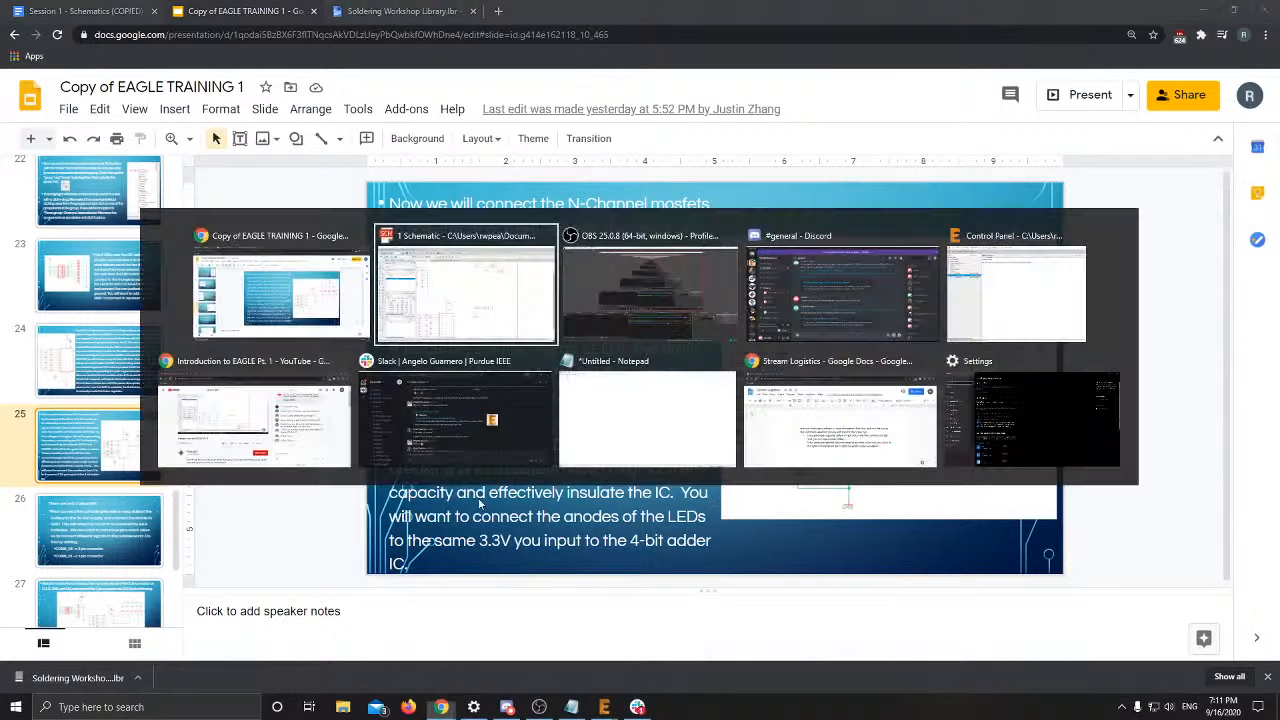
{"action": "scroll", "coordinate": [675, 498], "scroll_direction": "up", "scroll_amount": 3}
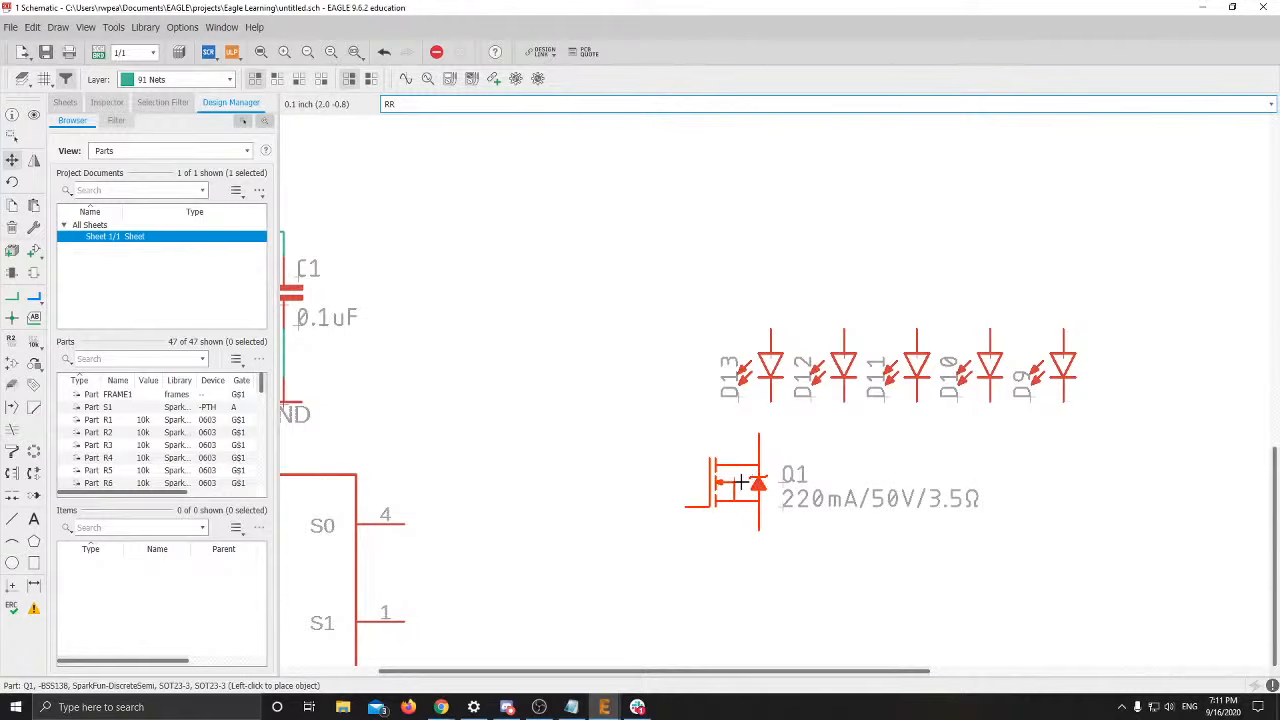
Set the grid to 0.05 inch and place Q1 below the LED row
{"action": "key", "text": "Escape"}
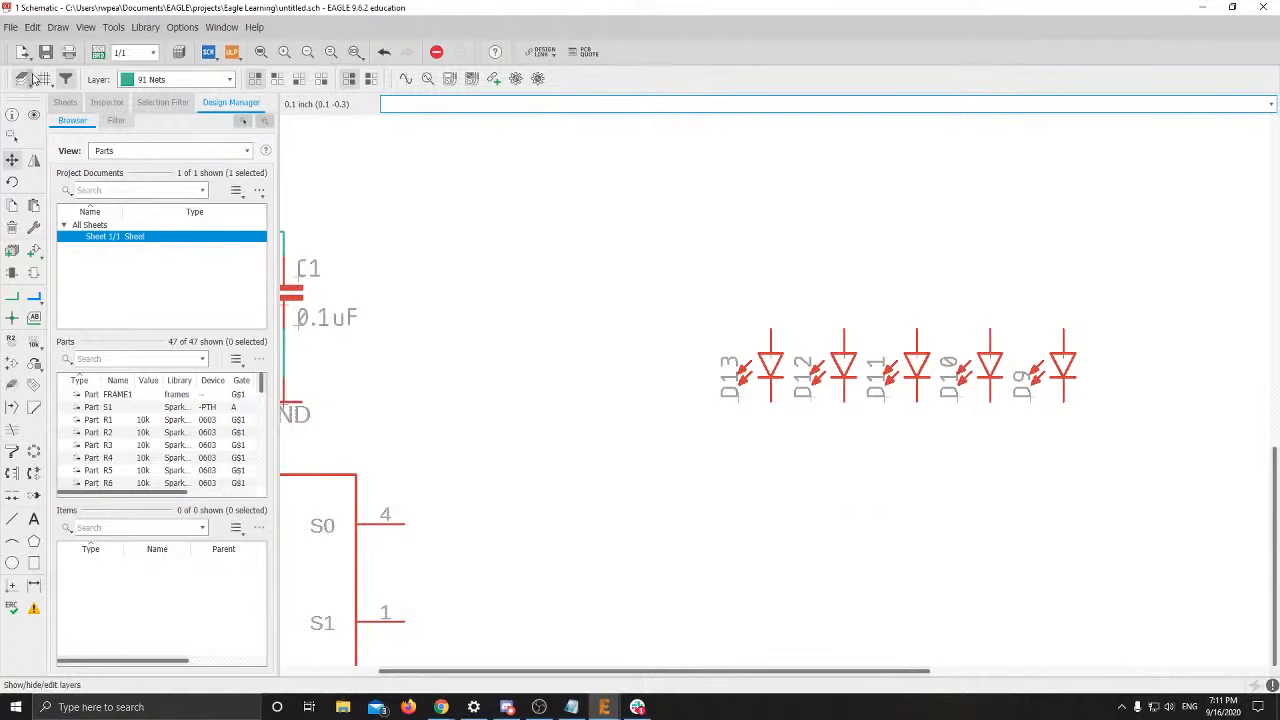
{"action": "left_click", "coordinate": [44, 79]}
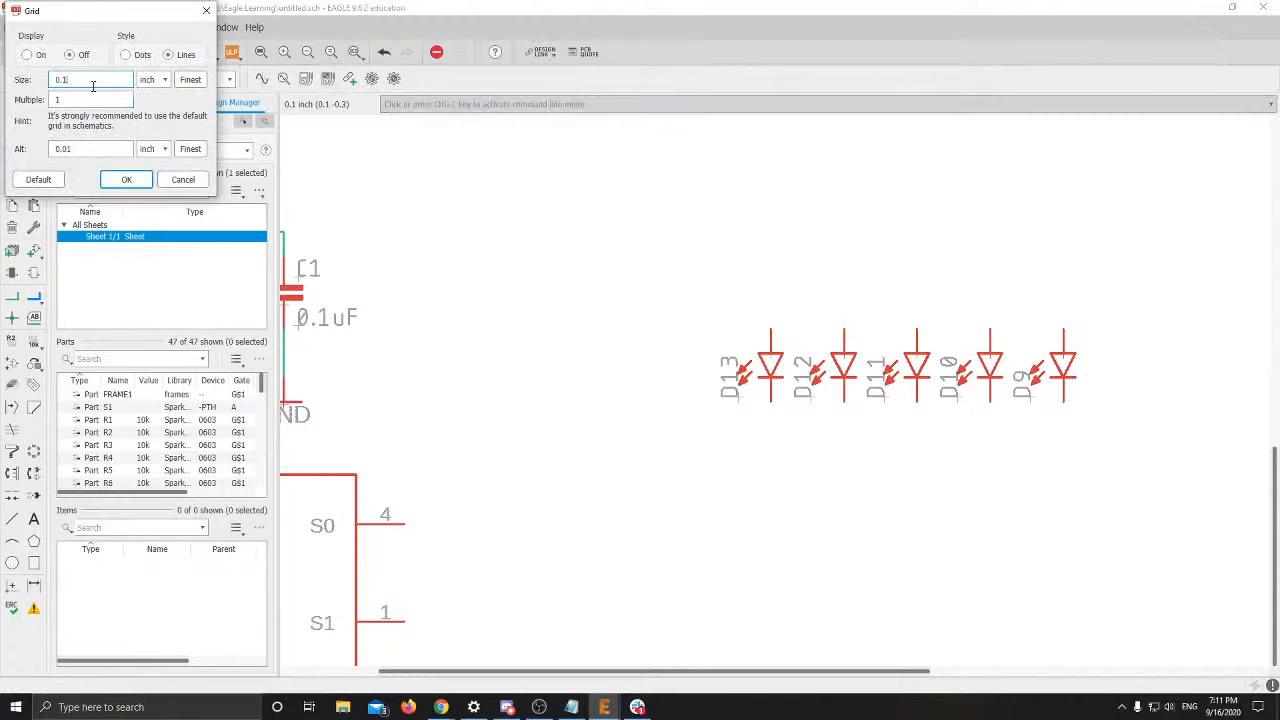
{"action": "key", "text": "Return"}
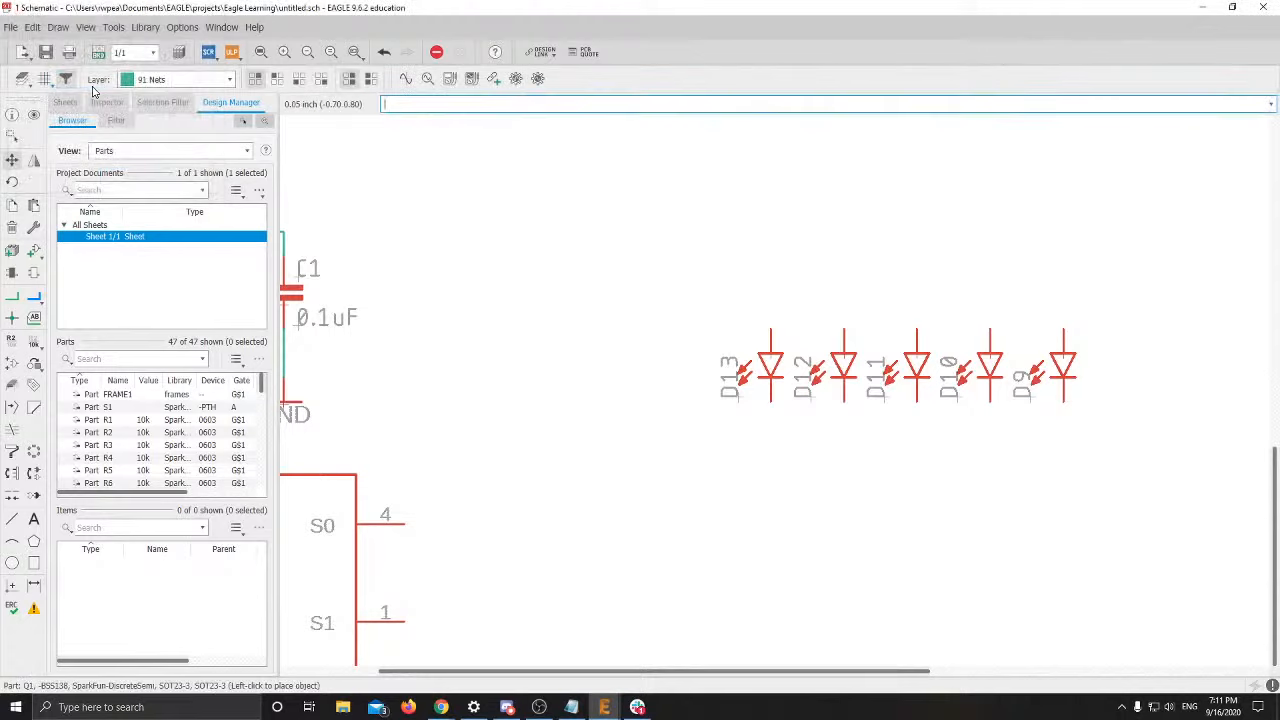
{"action": "scroll", "coordinate": [551, 280], "scroll_direction": "down", "scroll_amount": 6}
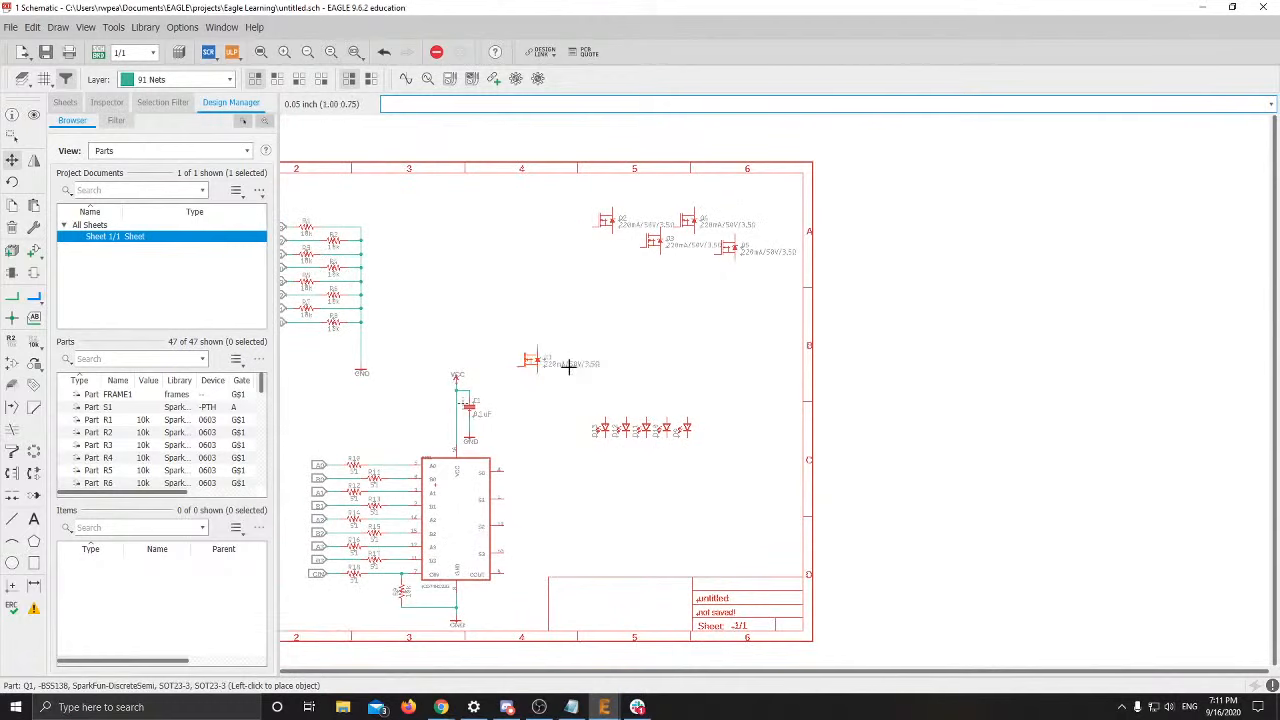
{"action": "scroll", "coordinate": [628, 462], "scroll_direction": "up", "scroll_amount": 4}
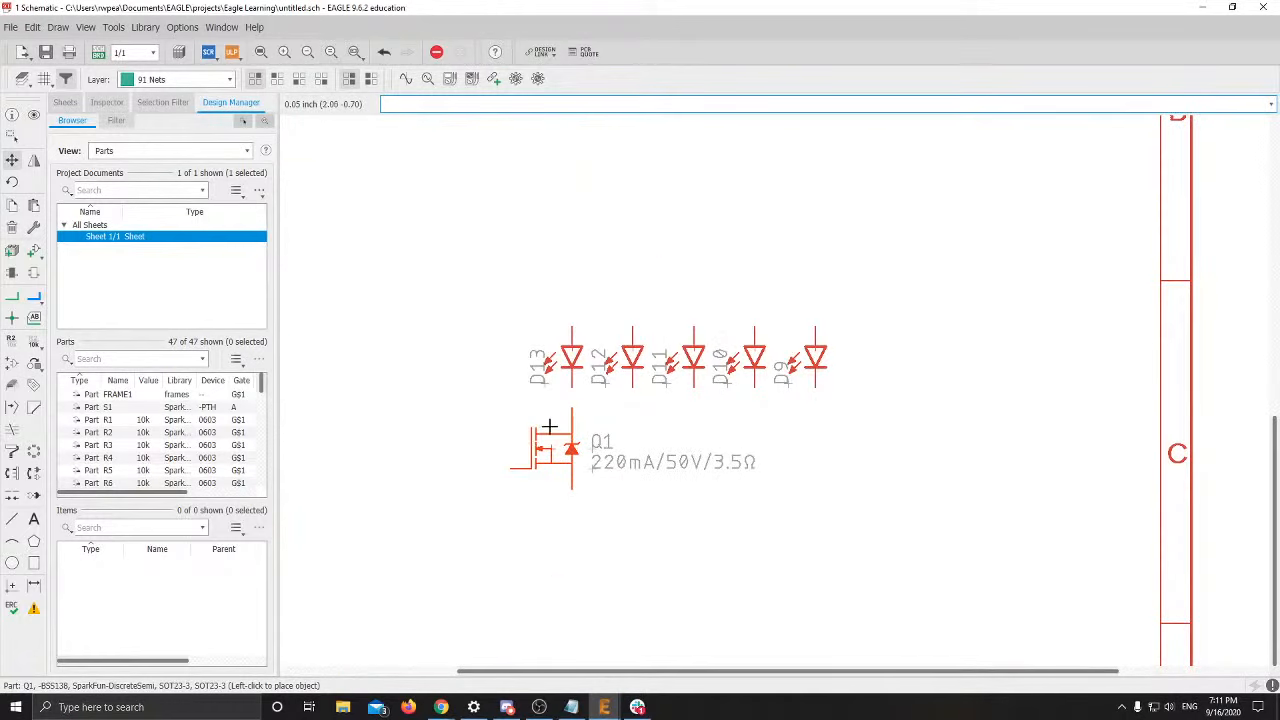
{"action": "left_click", "coordinate": [549, 427]}
{"action": "scroll", "coordinate": [686, 534], "scroll_direction": "down", "scroll_amount": 2}
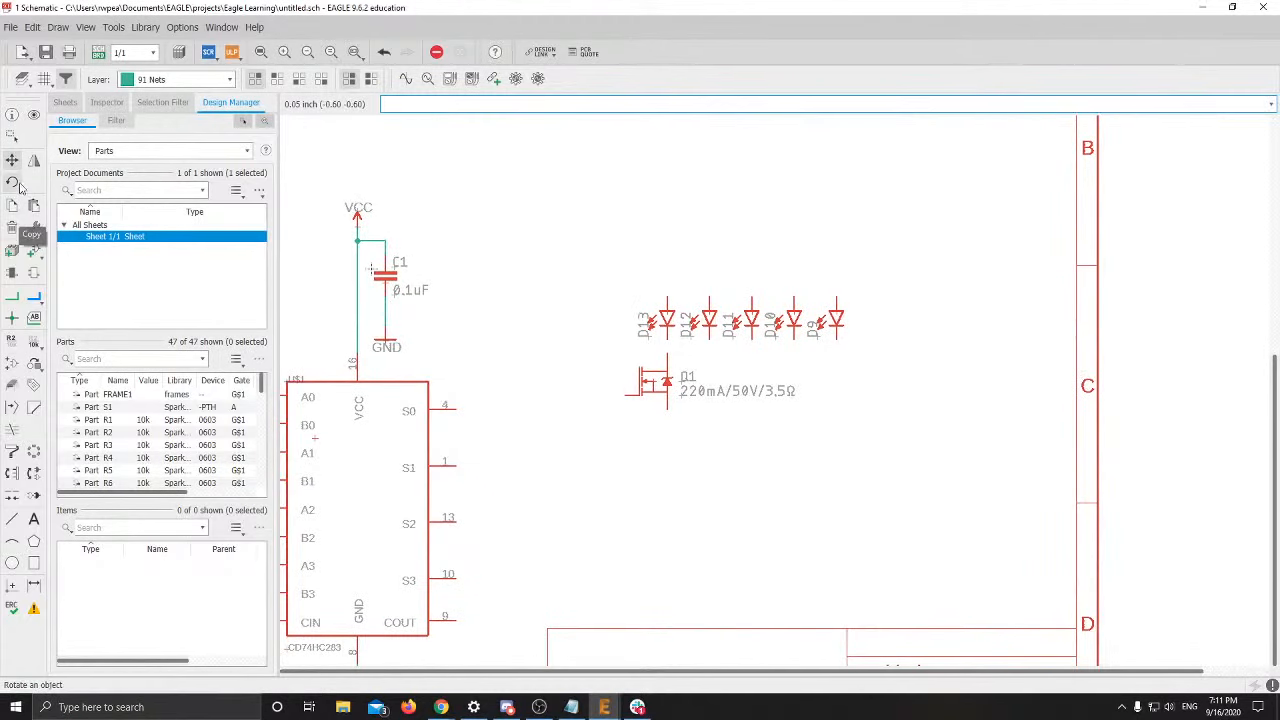
Group LED D13 with Q1 and move the pair beside the adder's S0 output
{"action": "left_click", "coordinate": [10, 147]}
{"action": "left_click_drag", "start_coordinate": [594, 290], "coordinate": [674, 430]}
{"action": "right_click", "coordinate": [660, 382]}
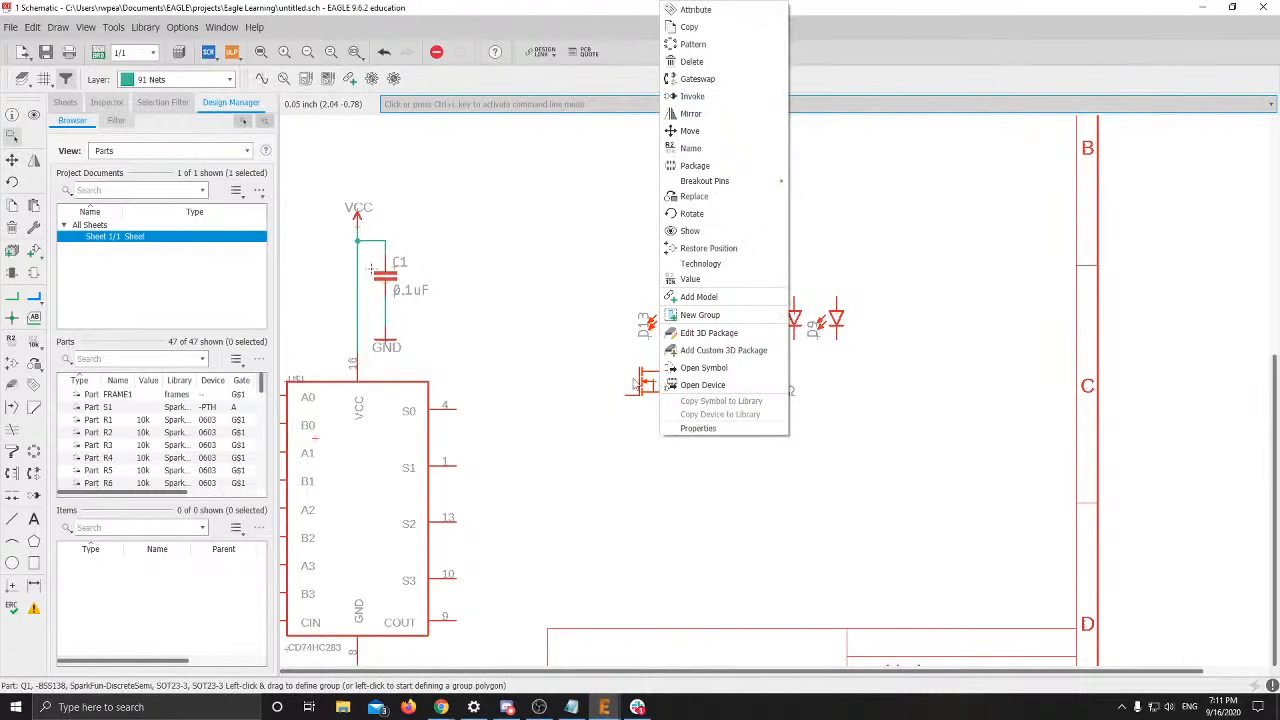
{"action": "left_click", "coordinate": [690, 130]}
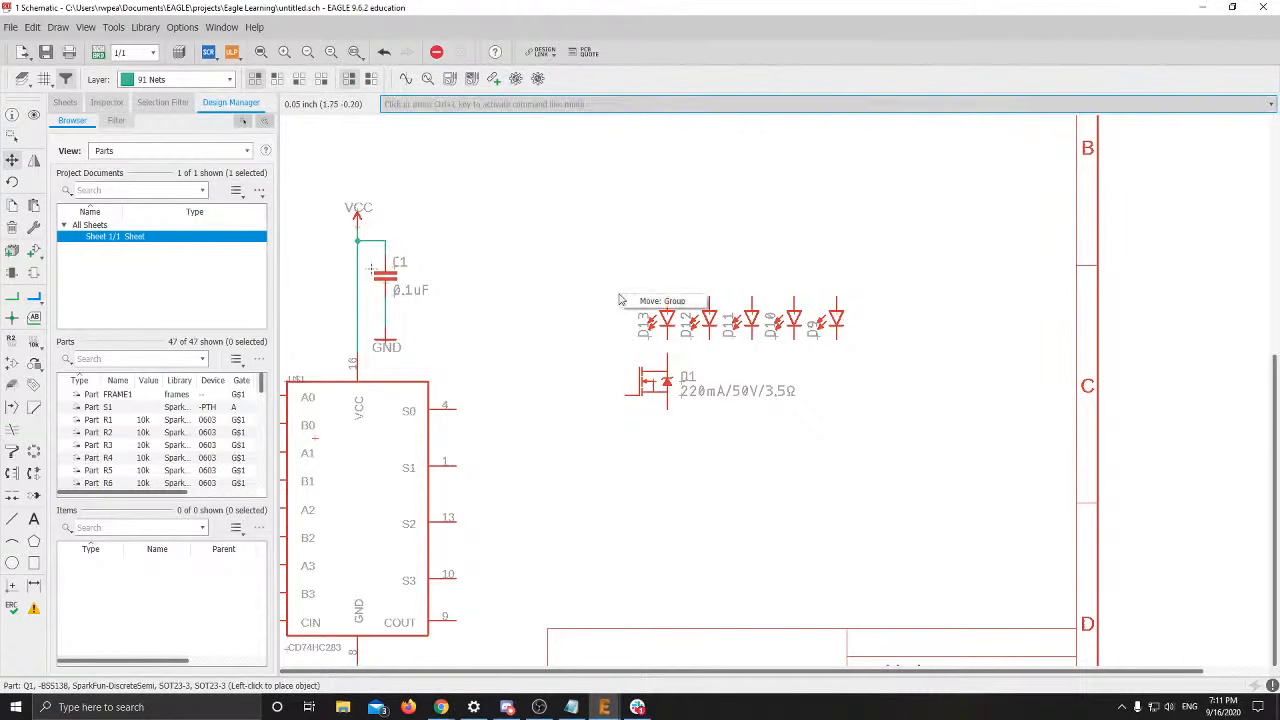
{"action": "left_click", "coordinate": [526, 311]}
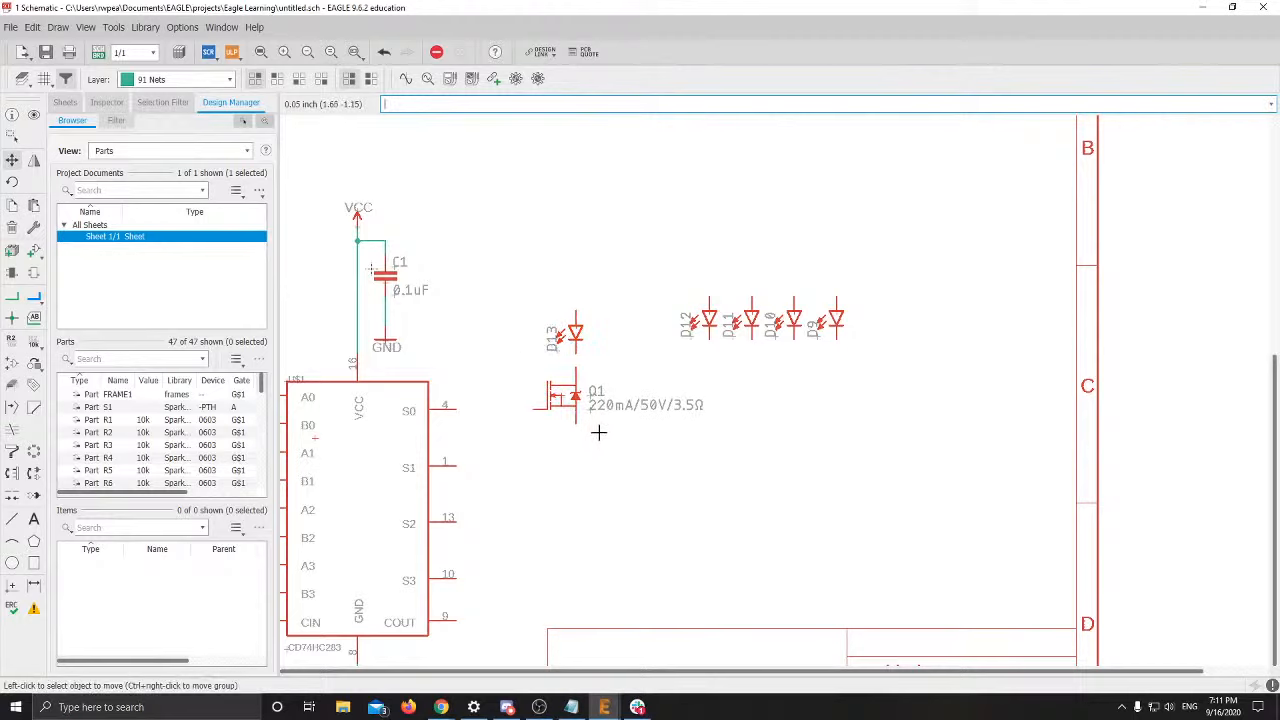
{"action": "right_click", "coordinate": [463, 226]}
{"action": "left_click", "coordinate": [494, 244]}
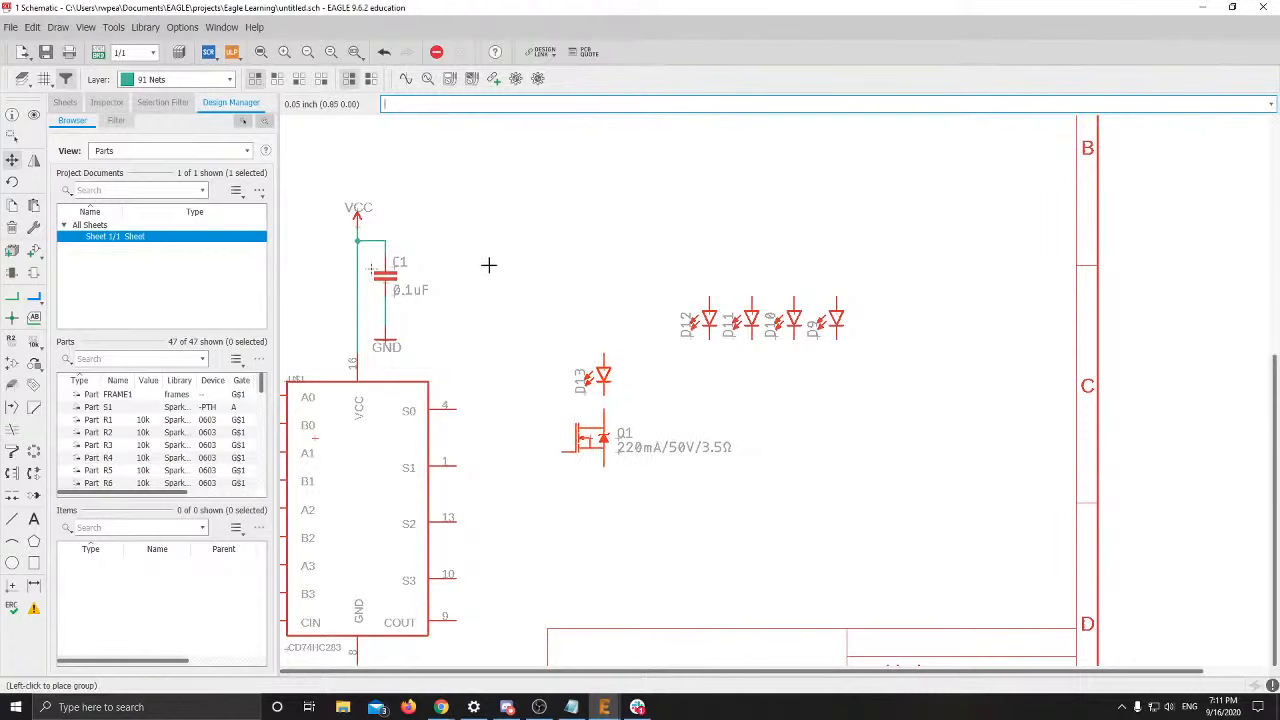
{"action": "left_click", "coordinate": [411, 227]}
{"action": "scroll", "coordinate": [817, 407], "scroll_direction": "up", "scroll_amount": 1}
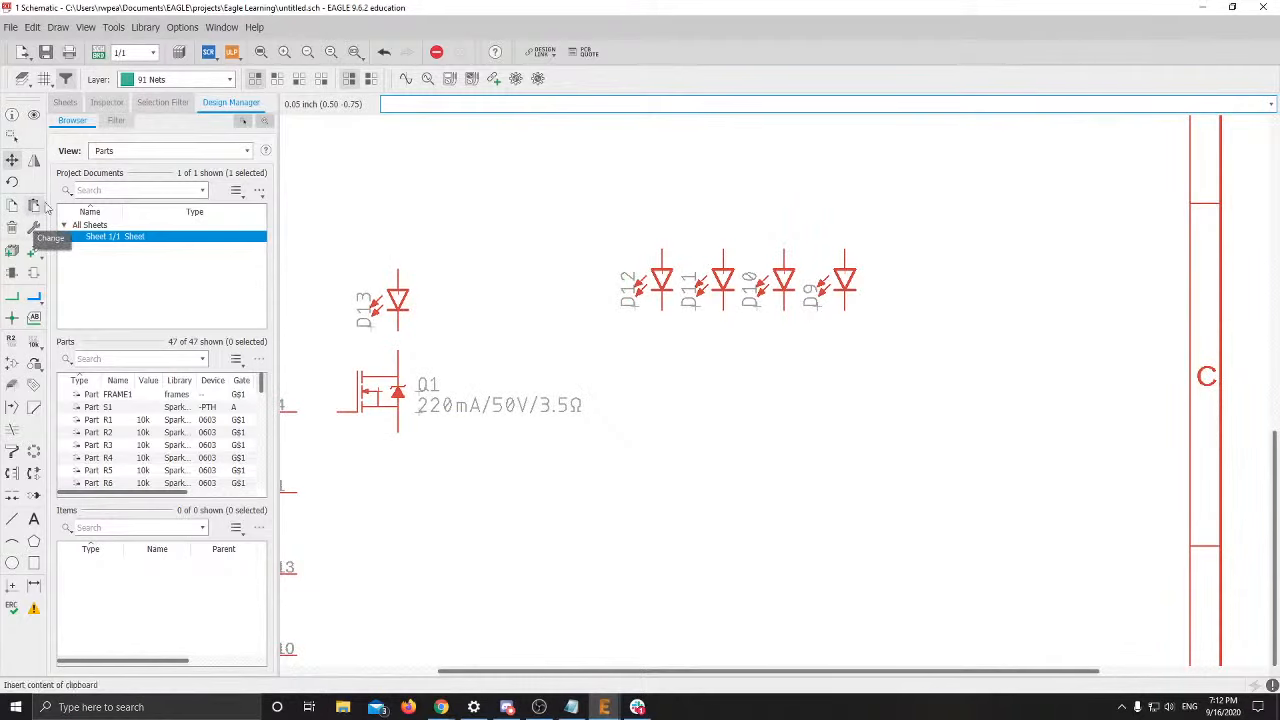
Move LED D12 right of D13 and place Q2 below and right of Q1
{"action": "left_click", "coordinate": [662, 272]}
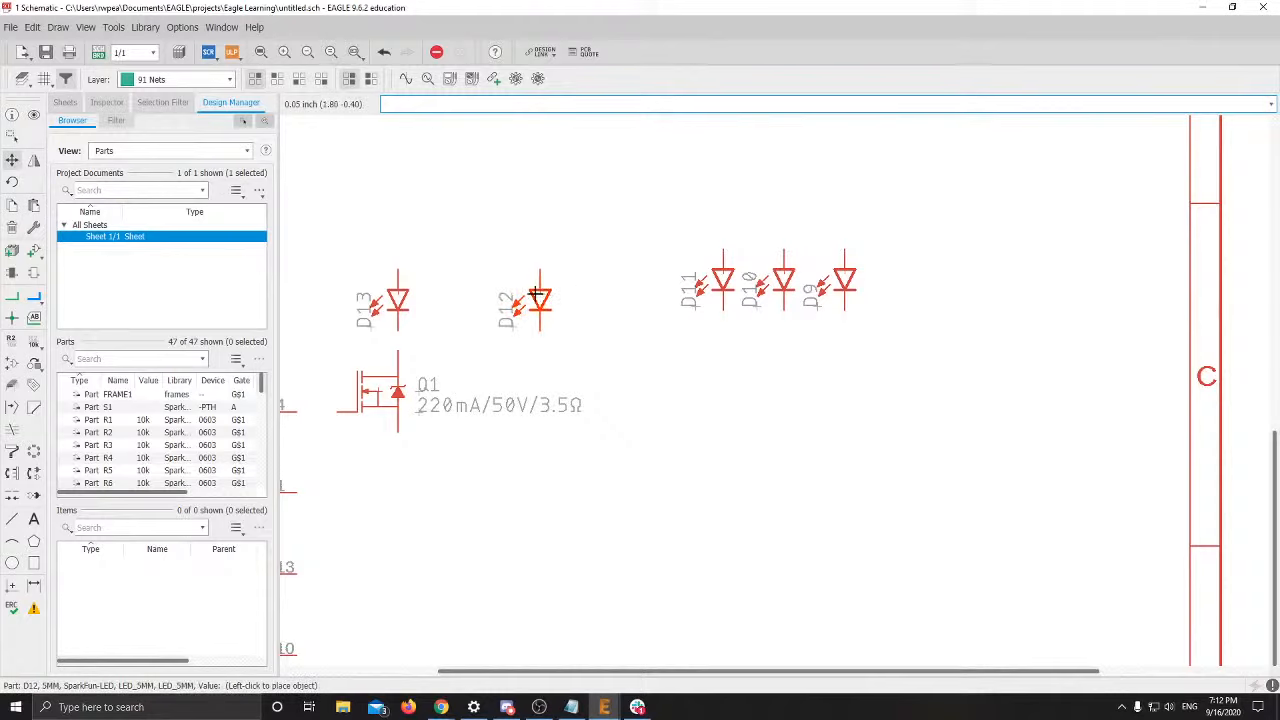
{"action": "left_click", "coordinate": [537, 295]}
{"action": "middle_click_drag", "start_coordinate": [677, 312], "coordinate": [700, 631]}
{"action": "scroll", "coordinate": [700, 631], "scroll_direction": "down", "scroll_amount": 3}
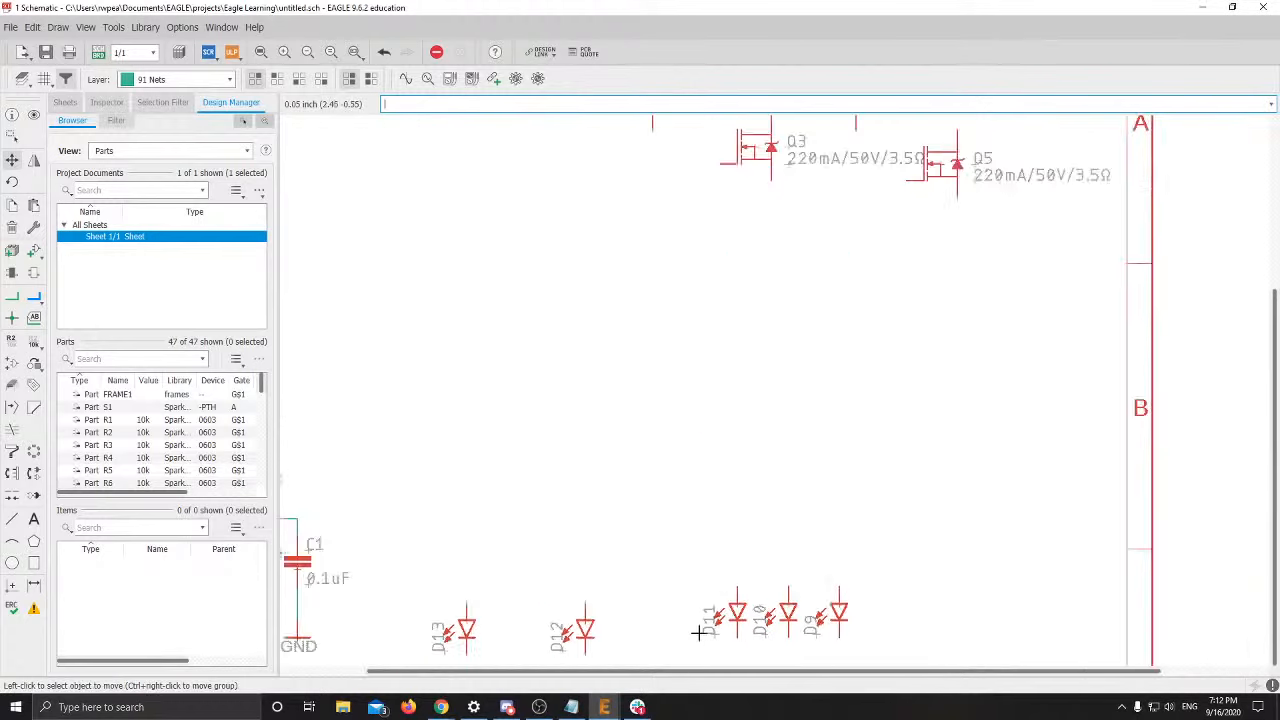
{"action": "left_click", "coordinate": [656, 259]}
{"action": "middle_click_drag", "start_coordinate": [667, 520], "coordinate": [668, 200]}
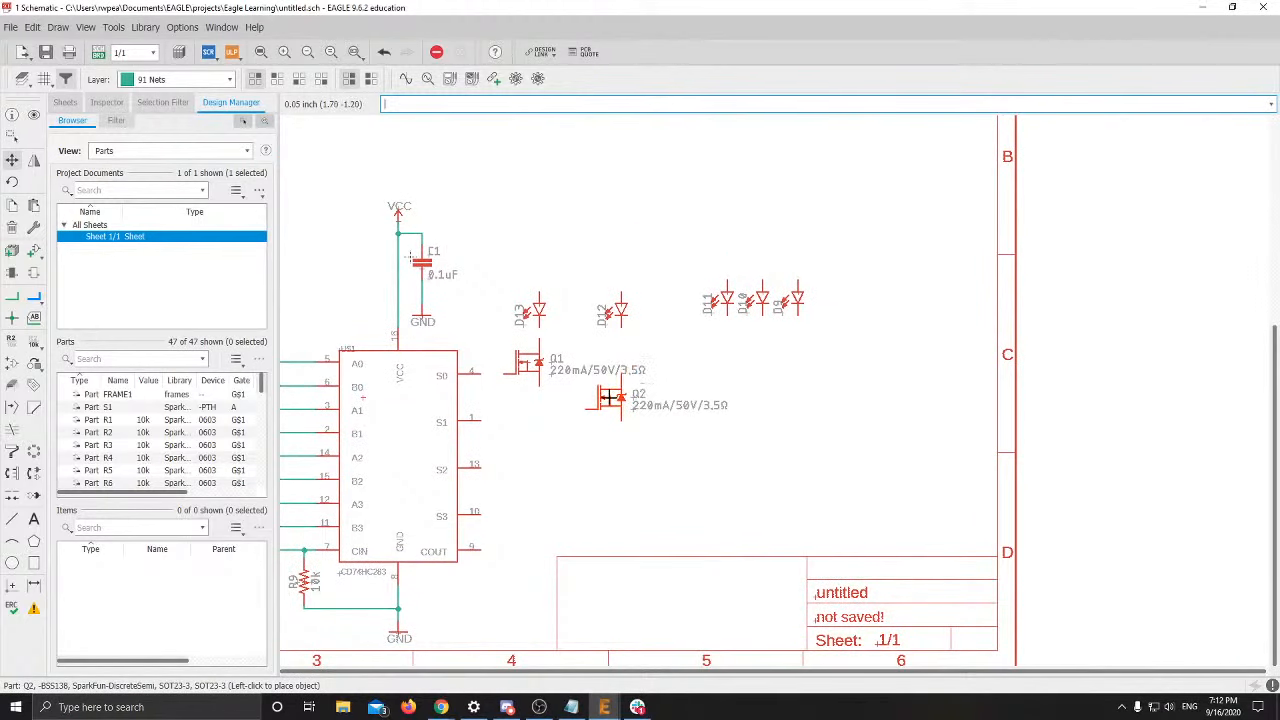
{"action": "left_click", "coordinate": [609, 410]}
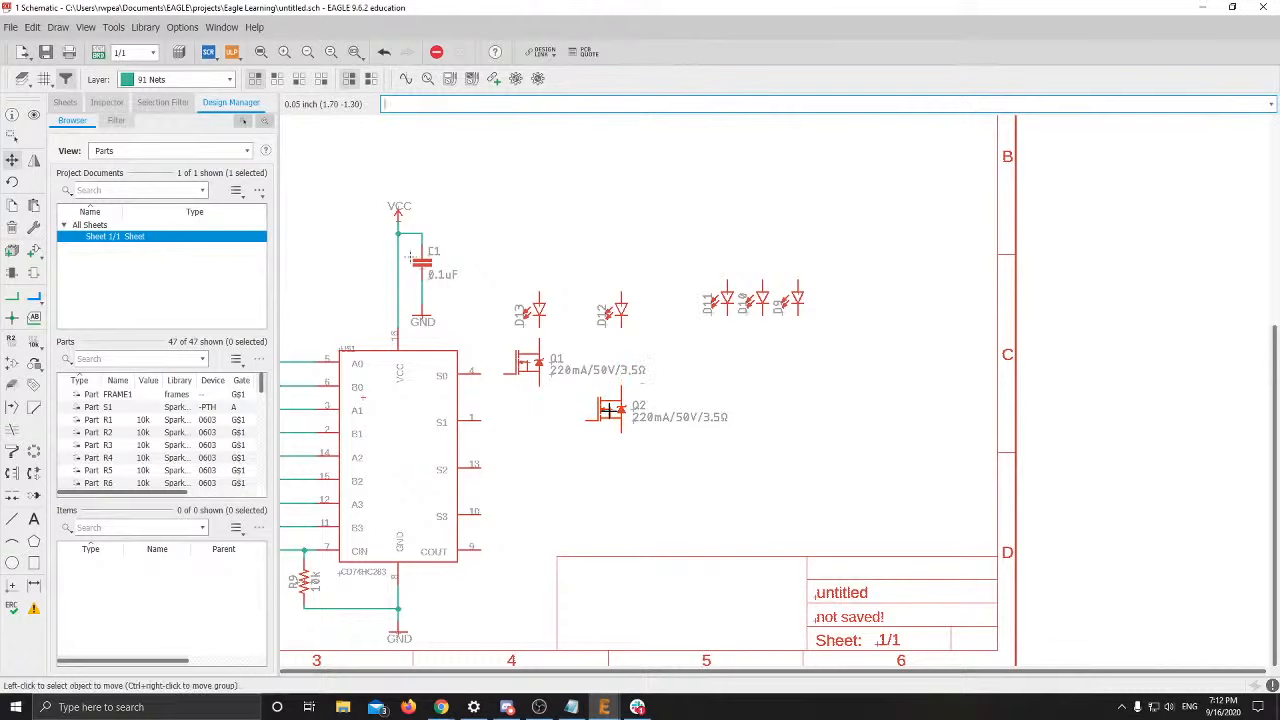
Reposition LED D11, place Q3 below and right of Q2, and shift D9 further right
{"action": "left_click", "coordinate": [722, 300]}
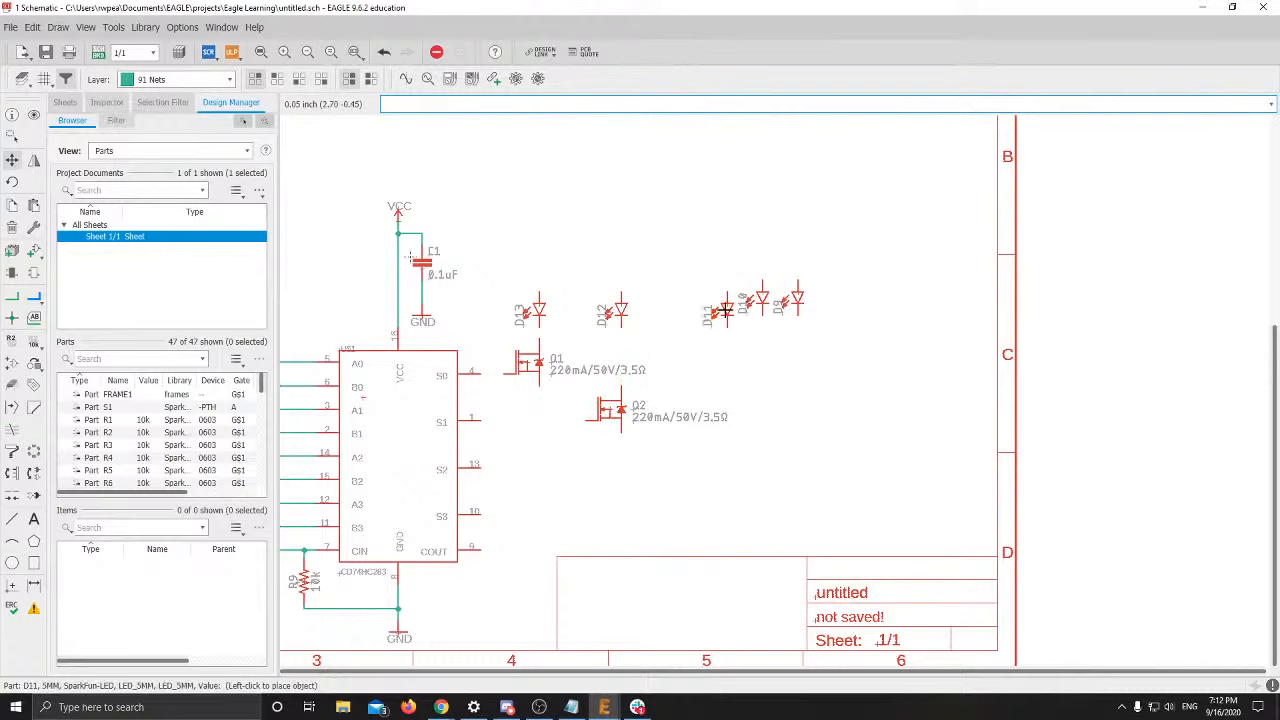
{"action": "left_click", "coordinate": [714, 310]}
{"action": "scroll", "coordinate": [714, 357], "scroll_direction": "up", "scroll_amount": 4}
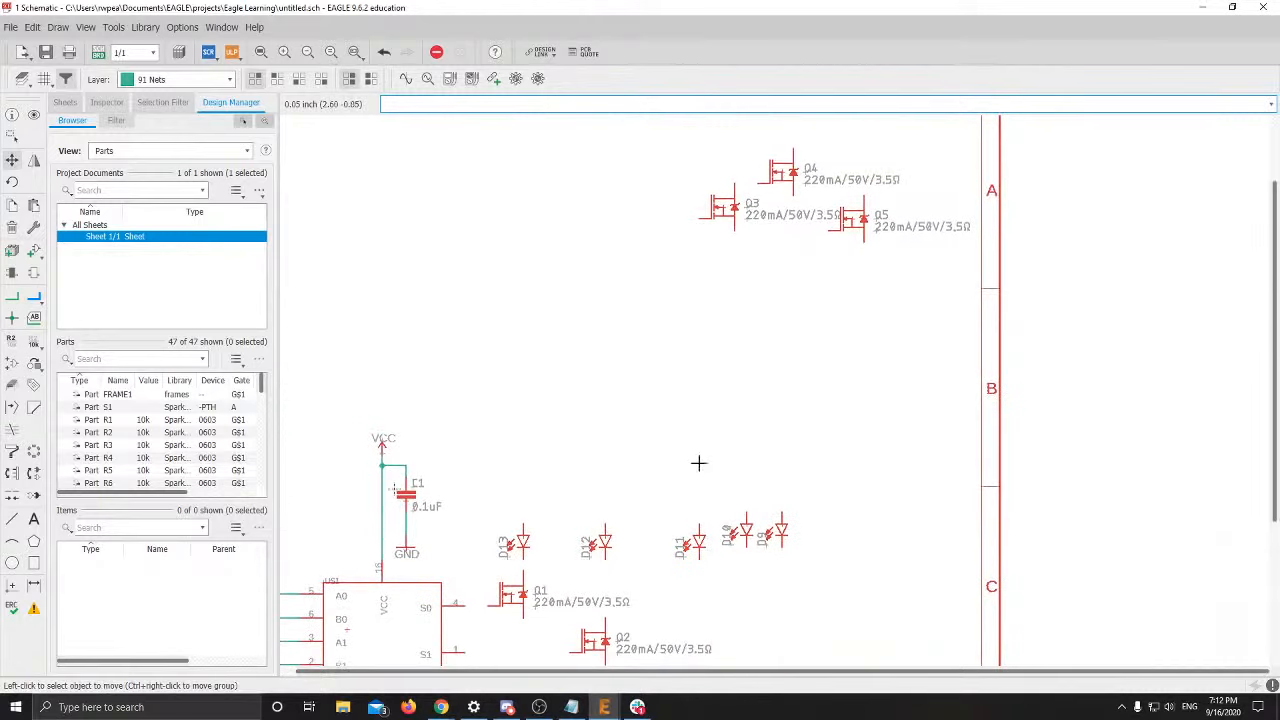
{"action": "left_click", "coordinate": [725, 211]}
{"action": "scroll", "coordinate": [726, 273], "scroll_direction": "down", "scroll_amount": 6}
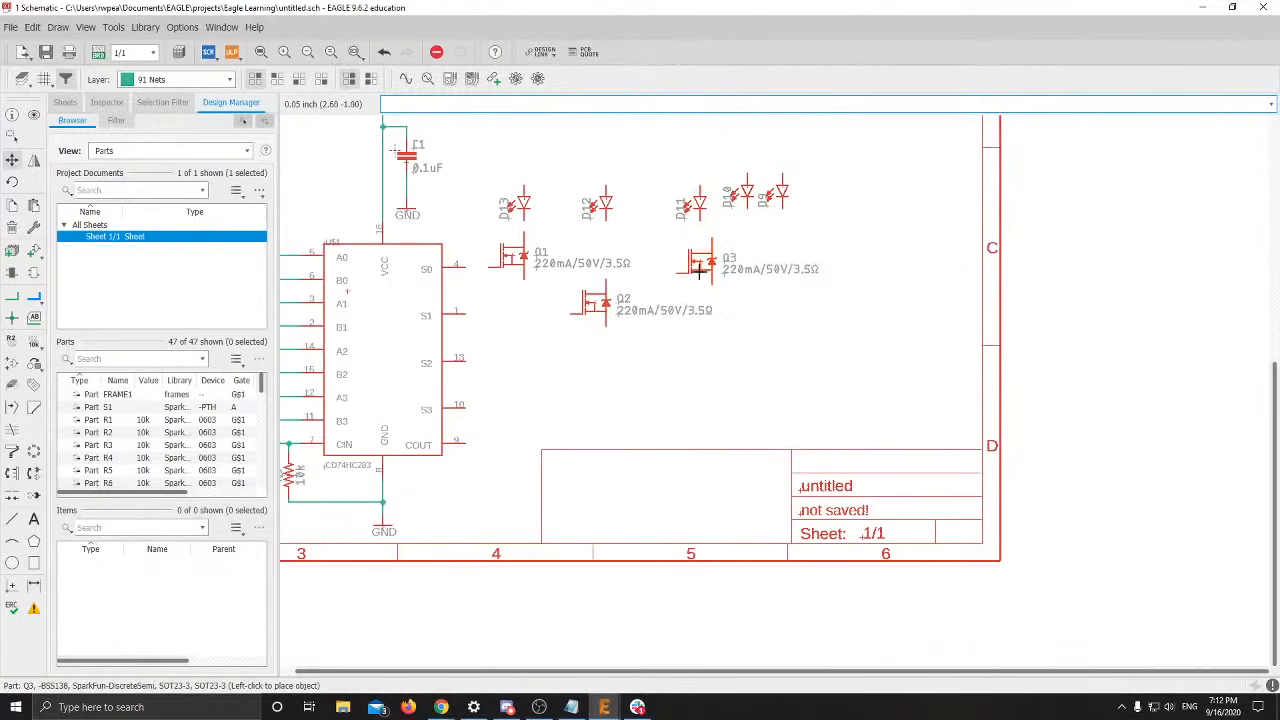
{"action": "left_click", "coordinate": [688, 348]}
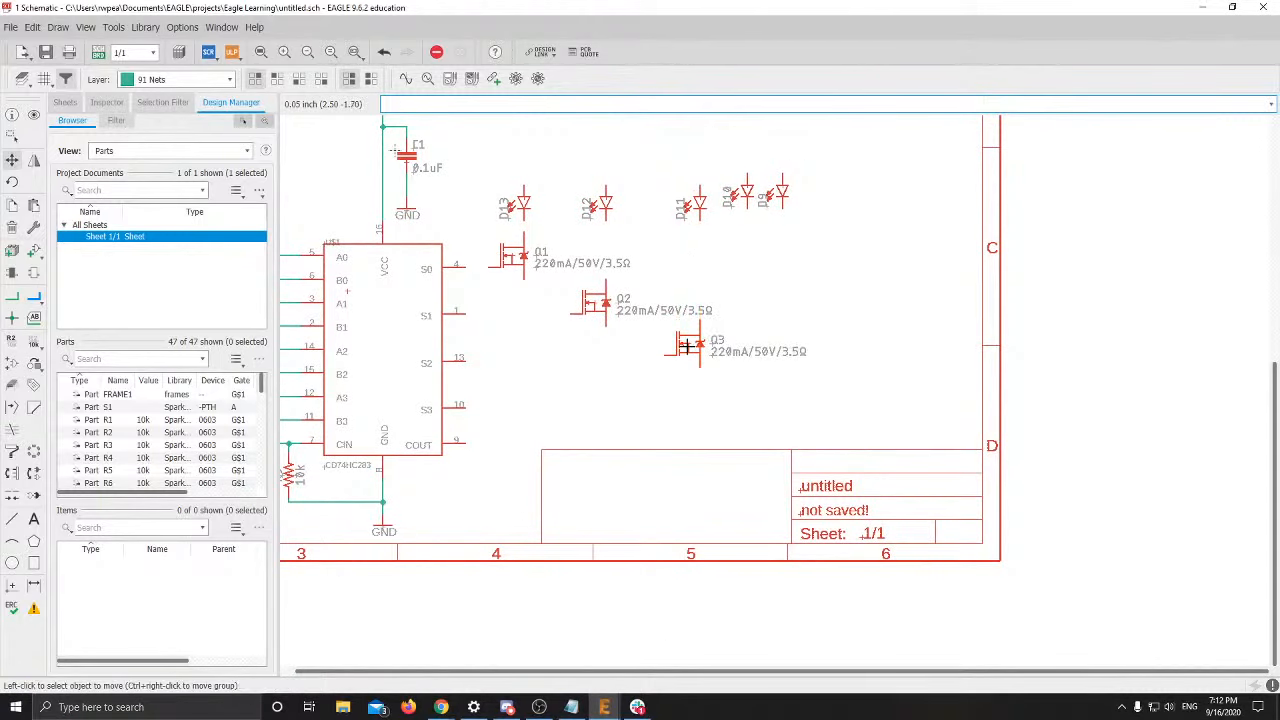
{"action": "left_click", "coordinate": [781, 190]}
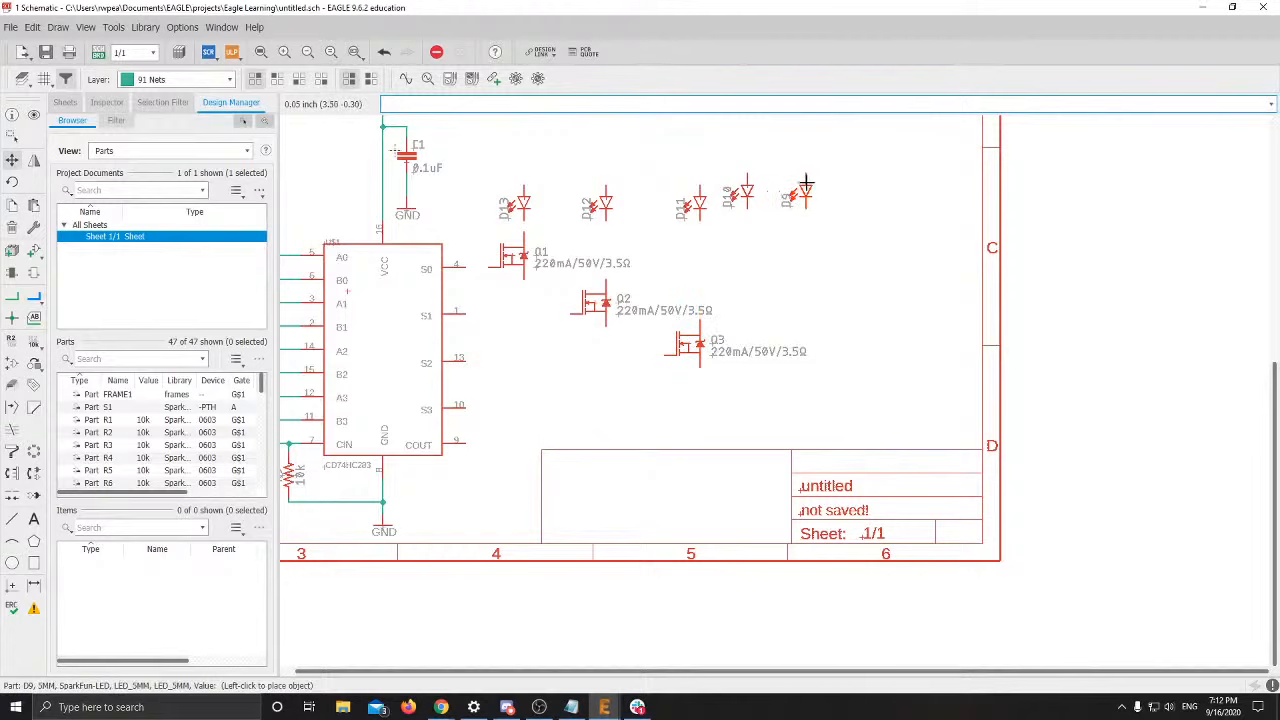
{"action": "left_click", "coordinate": [845, 190]}
{"action": "scroll", "coordinate": [735, 246], "scroll_direction": "up", "scroll_amount": 3}
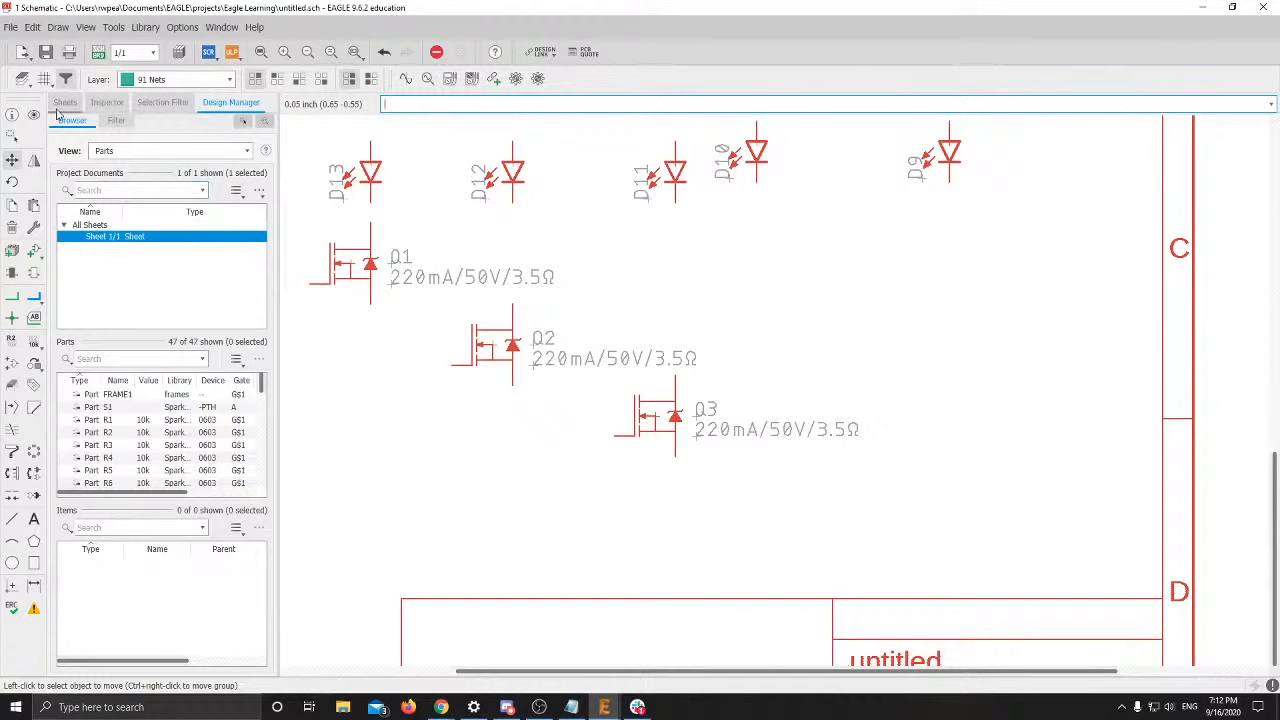
{"action": "left_click", "coordinate": [44, 79]}
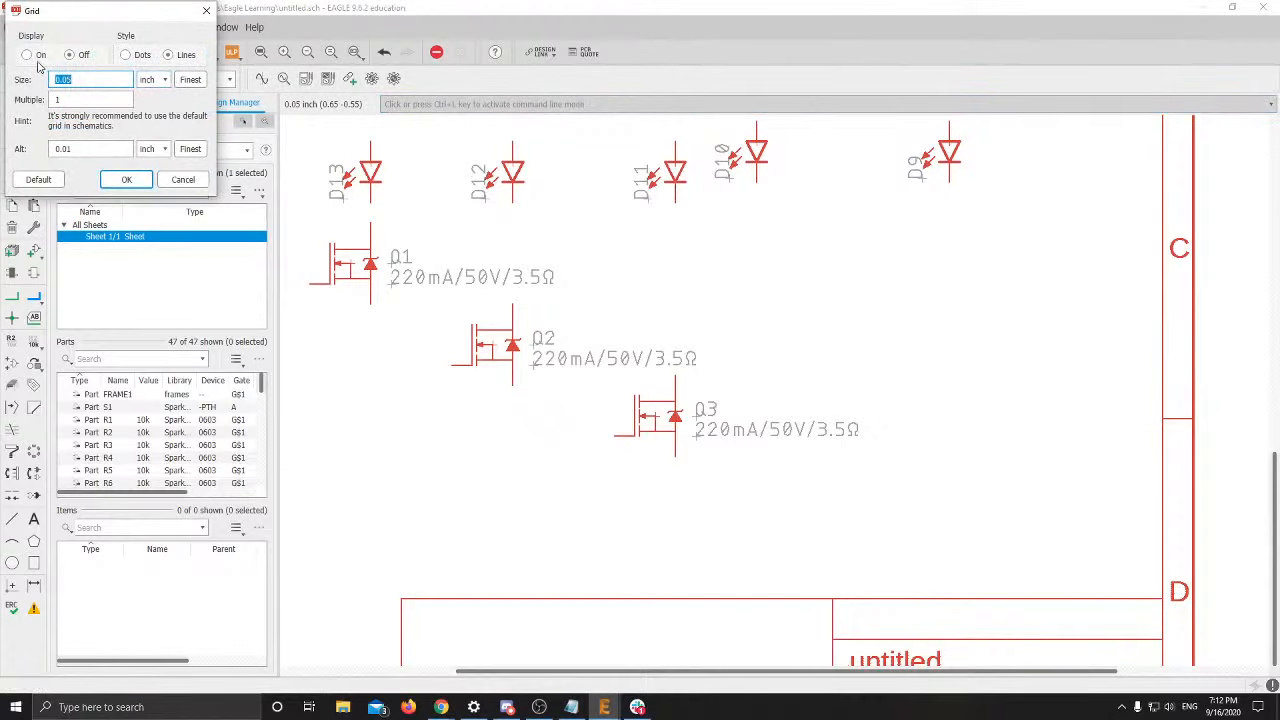
Turn the grid display on
{"action": "left_click", "coordinate": [27, 55]}
{"action": "left_click", "coordinate": [126, 179]}
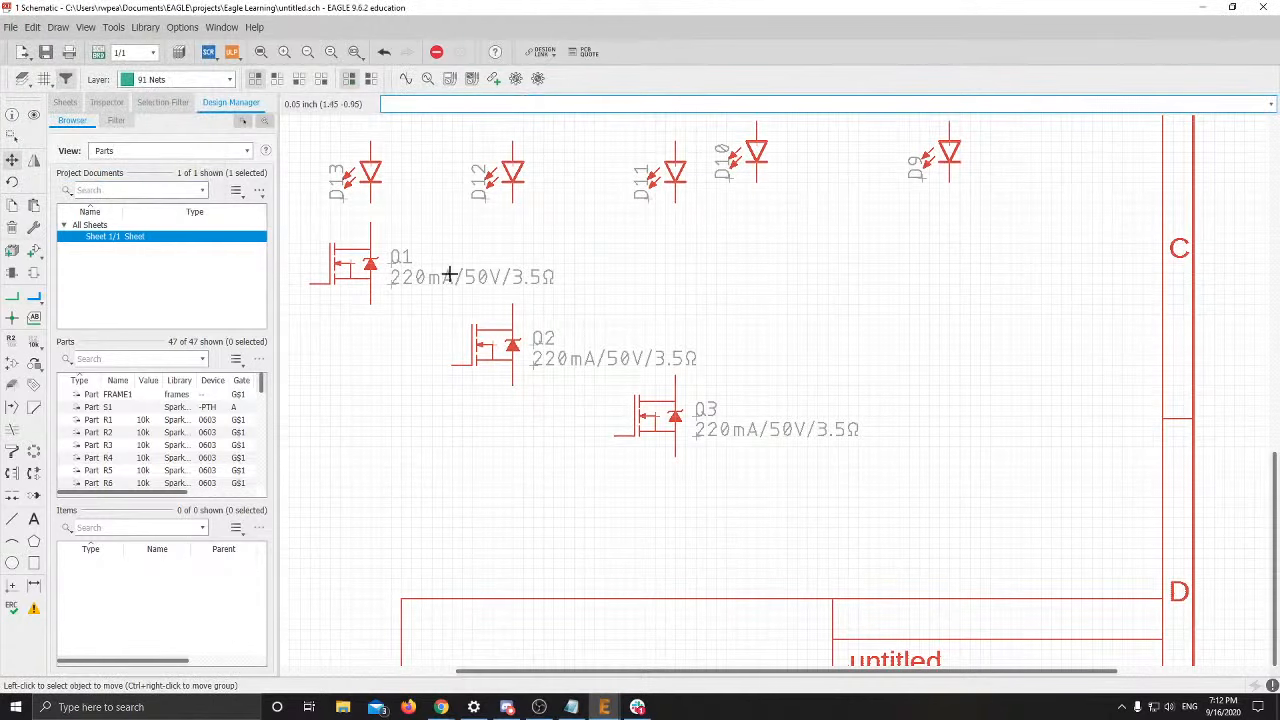
{"action": "scroll", "coordinate": [511, 244], "scroll_direction": "up", "scroll_amount": 2}
{"action": "scroll", "coordinate": [457, 235], "scroll_direction": "down", "scroll_amount": 2}
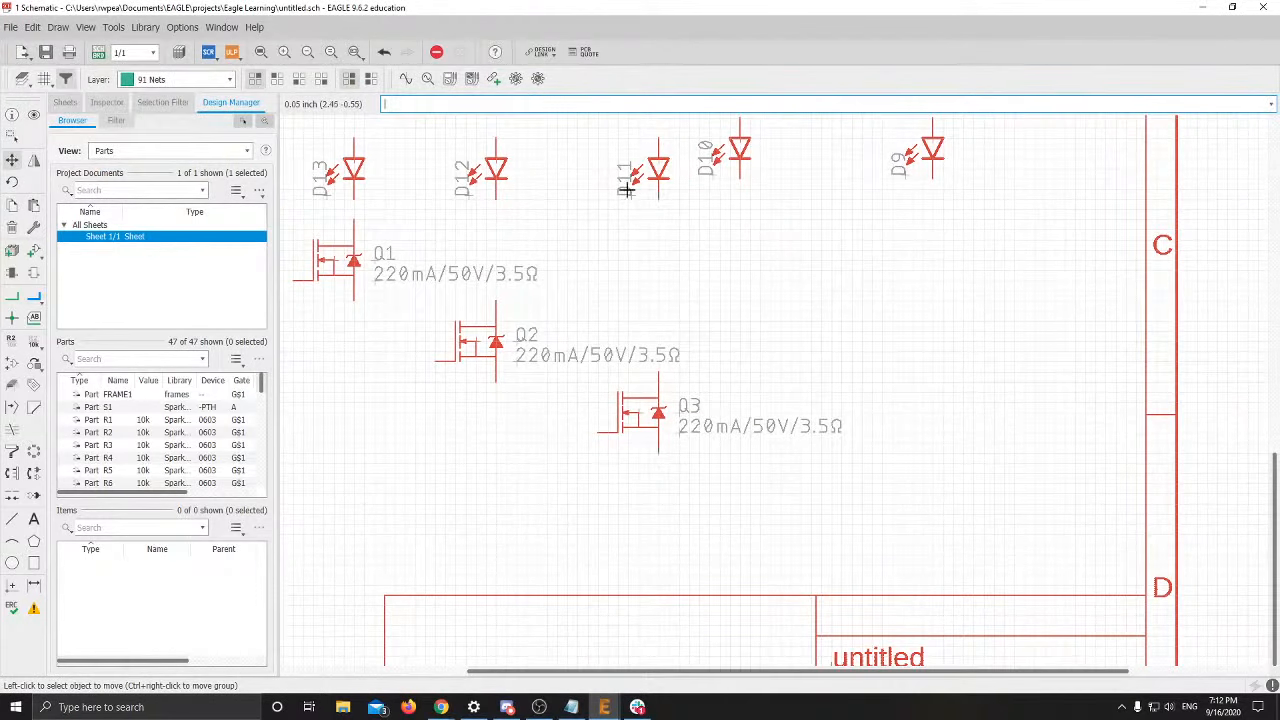
Nudge Q3 and LED D11 slightly left onto the grid and reseat LED D10
{"action": "left_click", "coordinate": [654, 160]}
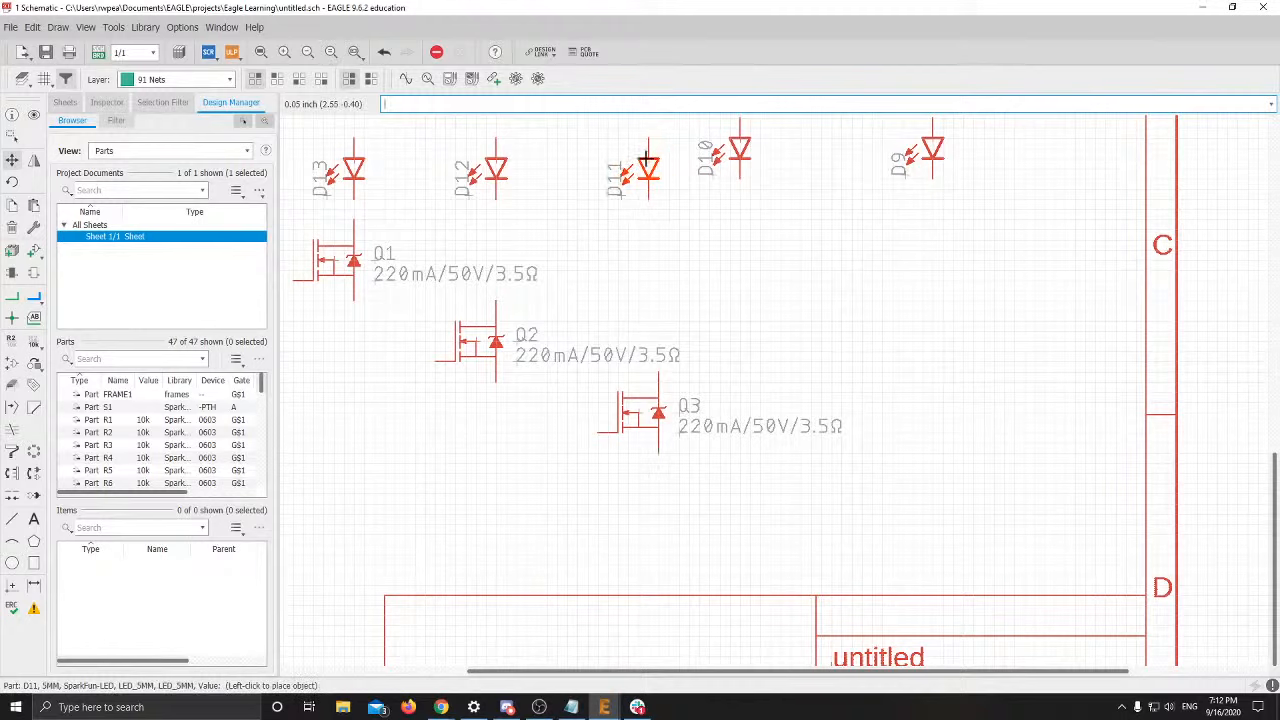
{"action": "left_click", "coordinate": [648, 160]}
{"action": "left_click", "coordinate": [640, 405]}
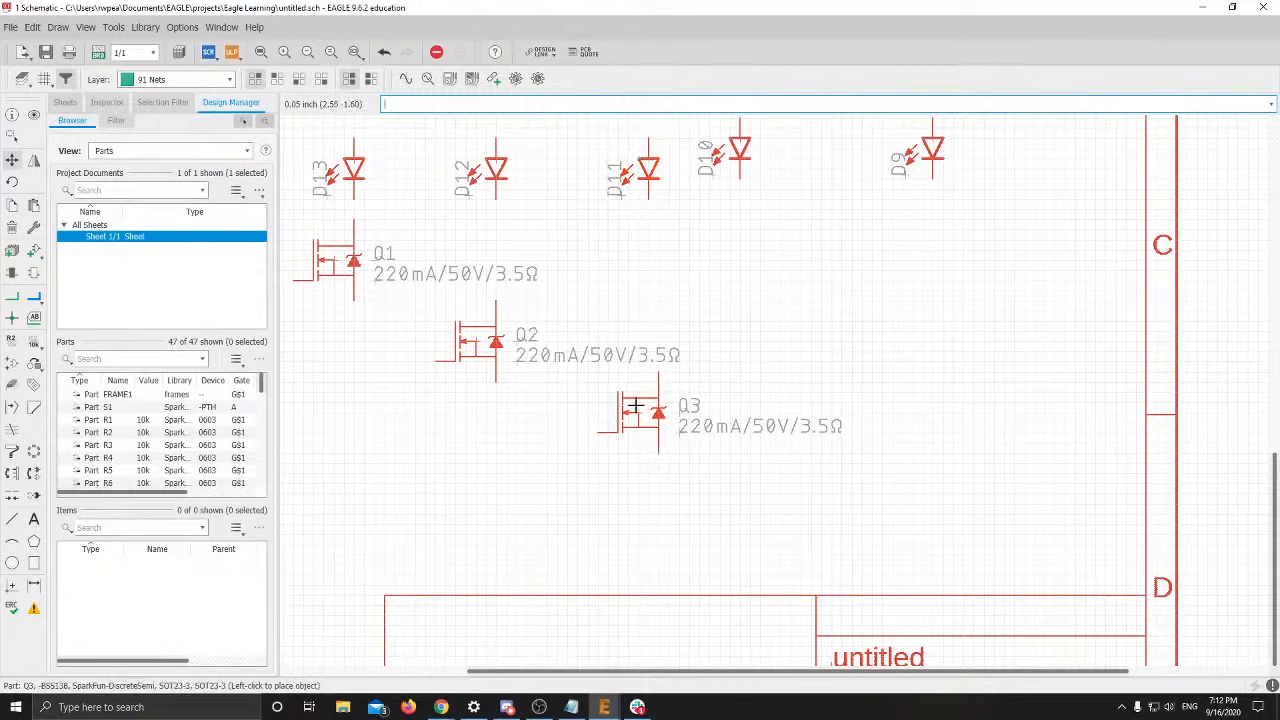
{"action": "left_click", "coordinate": [620, 405]}
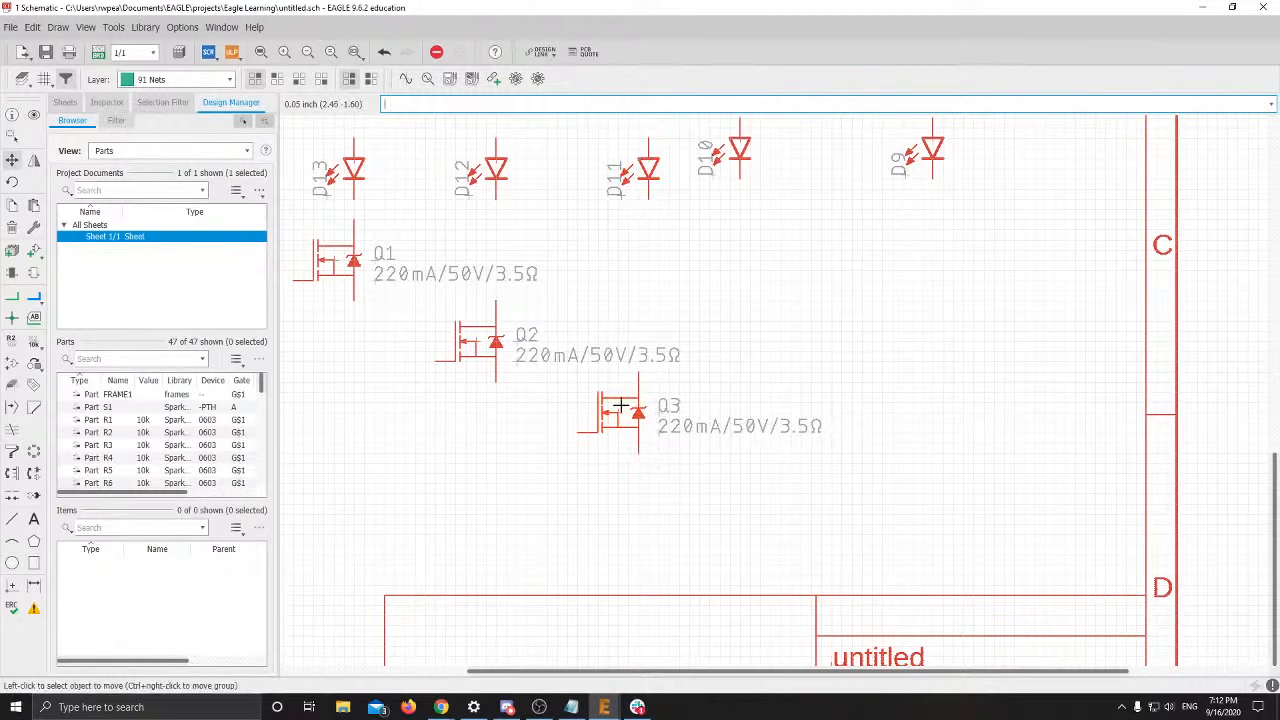
{"action": "left_click", "coordinate": [648, 160]}
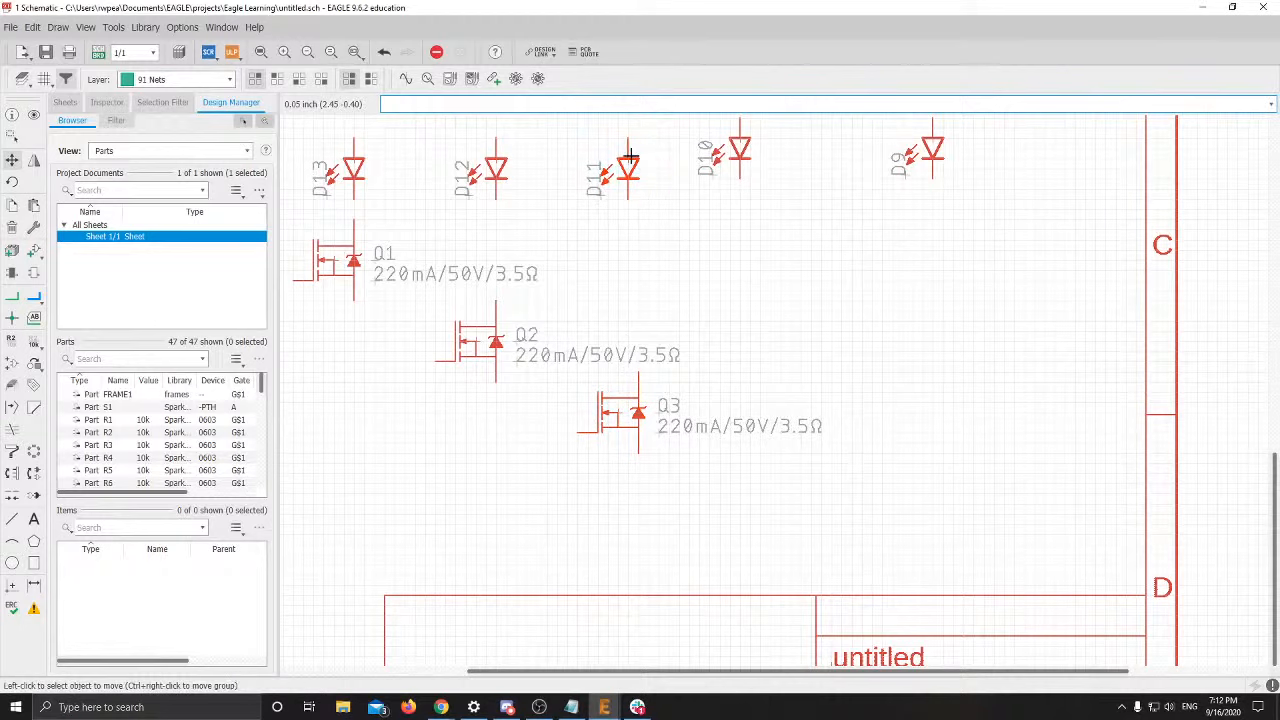
{"action": "left_click", "coordinate": [628, 160]}
{"action": "middle_click_drag", "start_coordinate": [749, 351], "coordinate": [730, 461]}
{"action": "scroll", "coordinate": [700, 265], "scroll_direction": "down", "scroll_amount": 1}
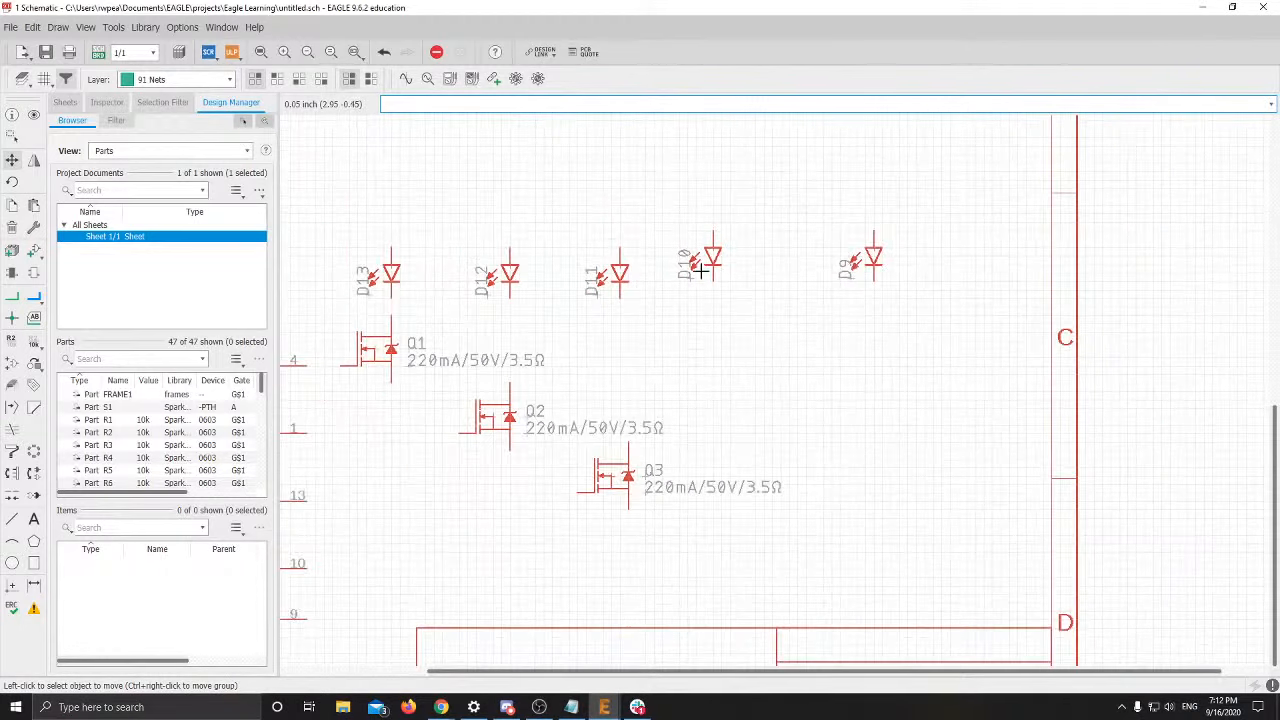
{"action": "left_click", "coordinate": [713, 257]}
{"action": "left_click", "coordinate": [710, 257]}
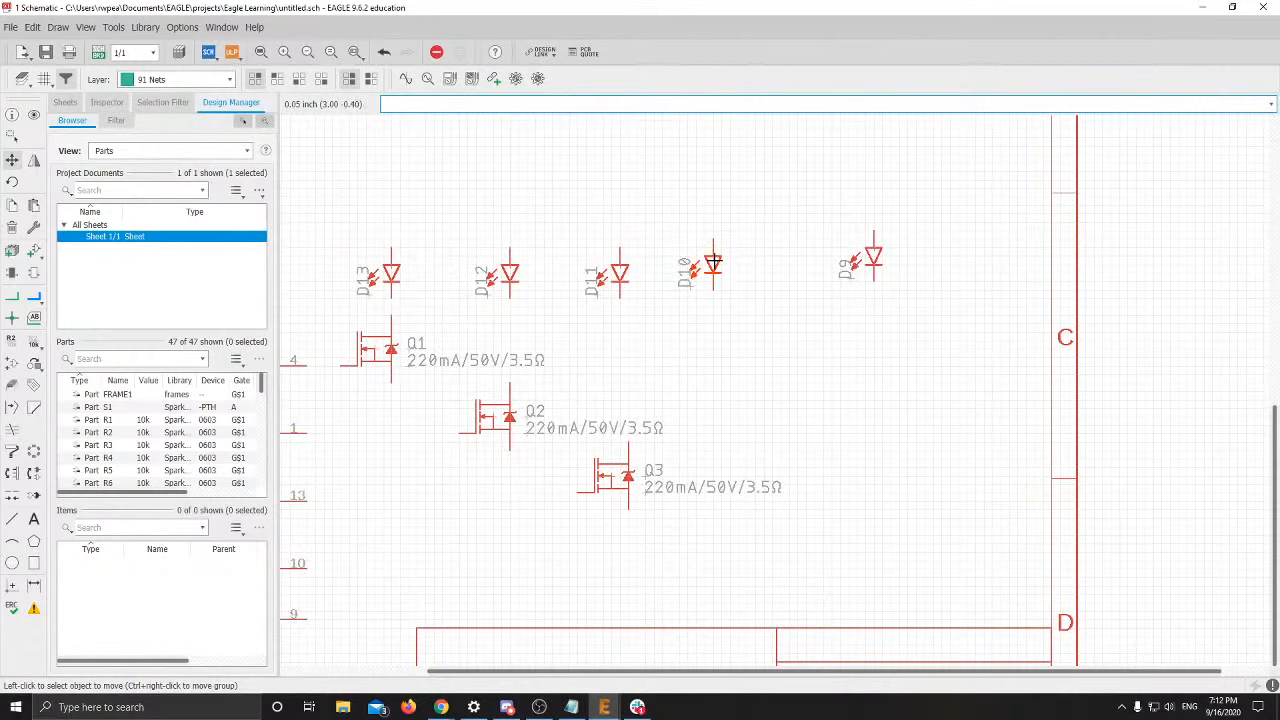
{"action": "scroll", "coordinate": [674, 183], "scroll_direction": "down", "scroll_amount": 3}
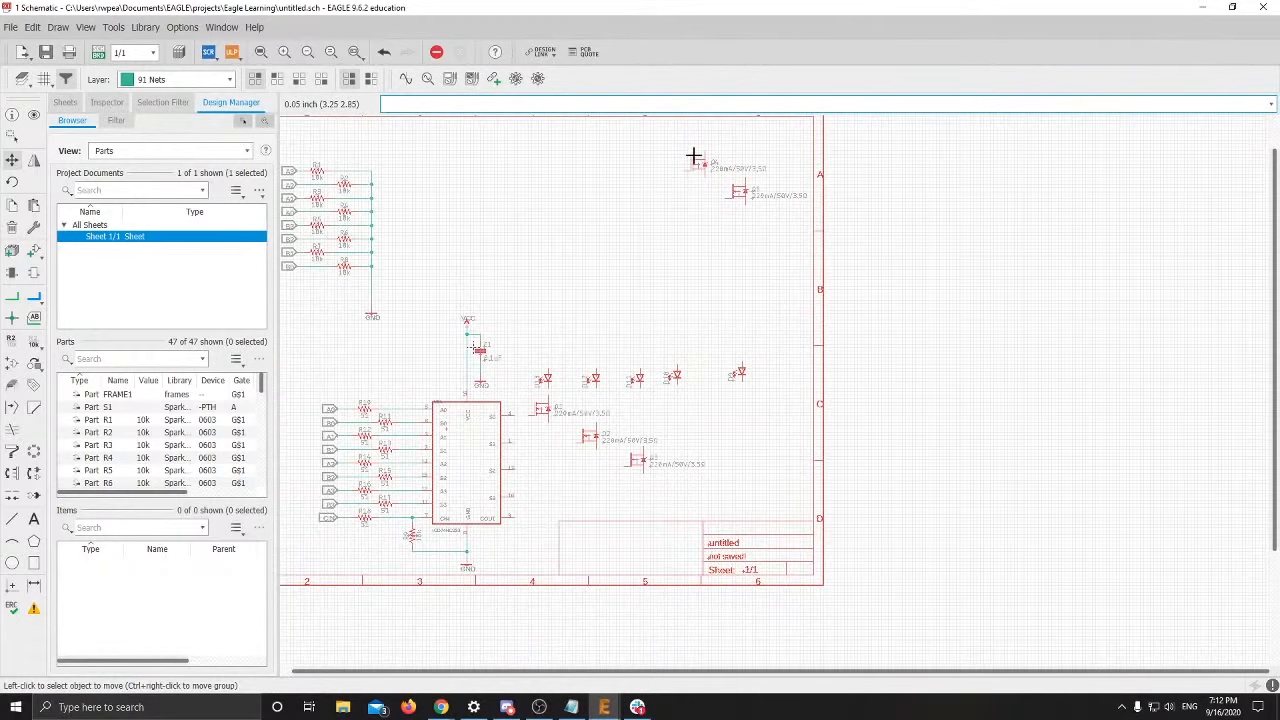
Place Q4 below and right of Q3 and space D10 evenly between D11 and D9
{"action": "left_click", "coordinate": [694, 160]}
{"action": "scroll", "coordinate": [668, 465], "scroll_direction": "up", "scroll_amount": 5}
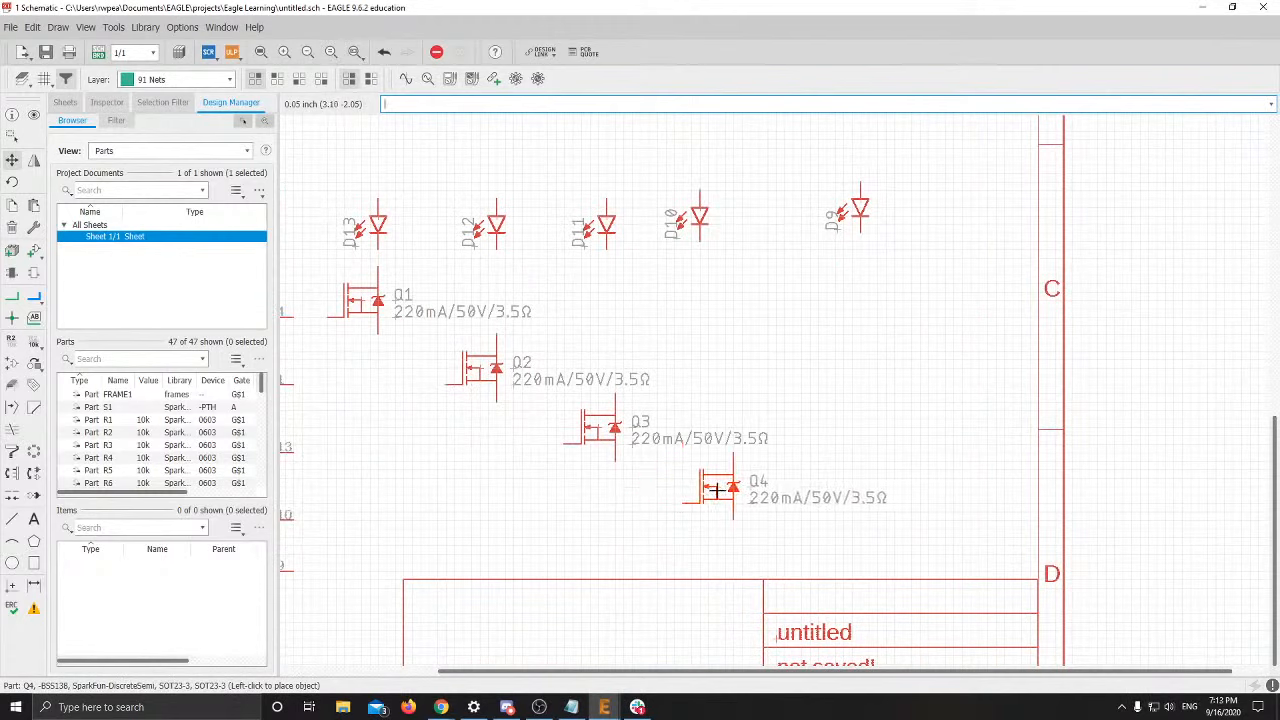
{"action": "left_click", "coordinate": [716, 490]}
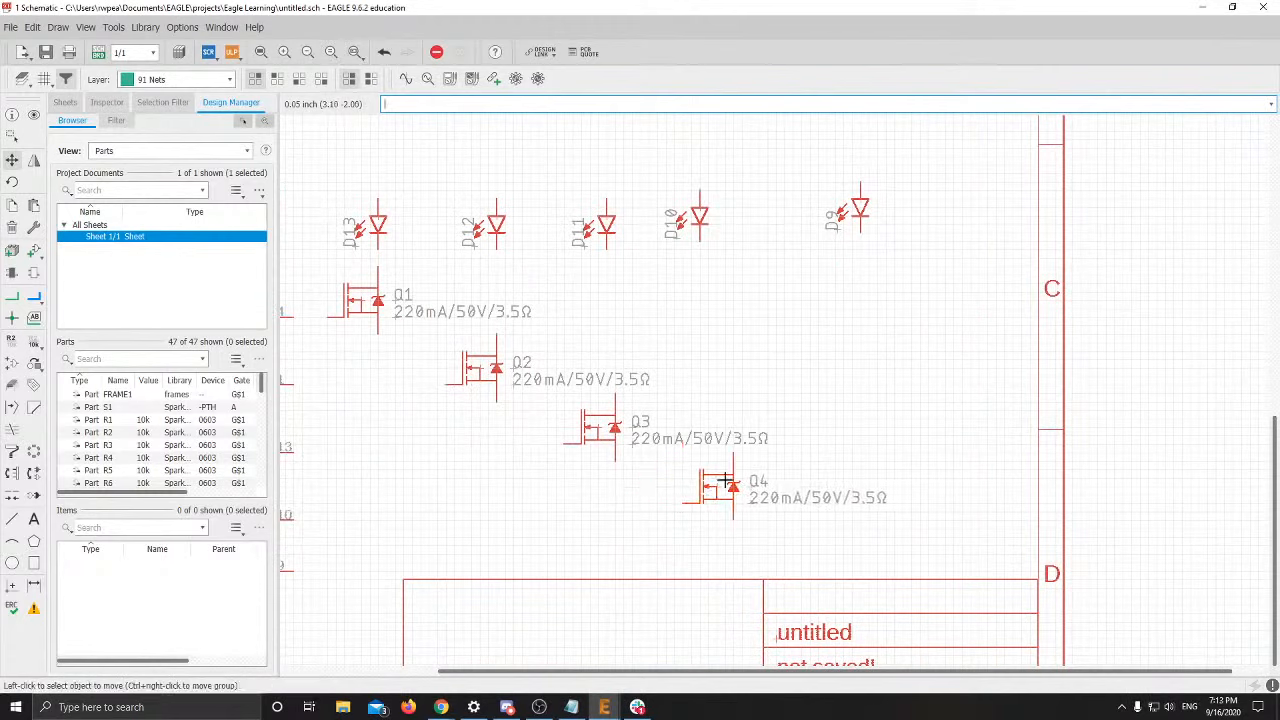
{"action": "left_click", "coordinate": [697, 212]}
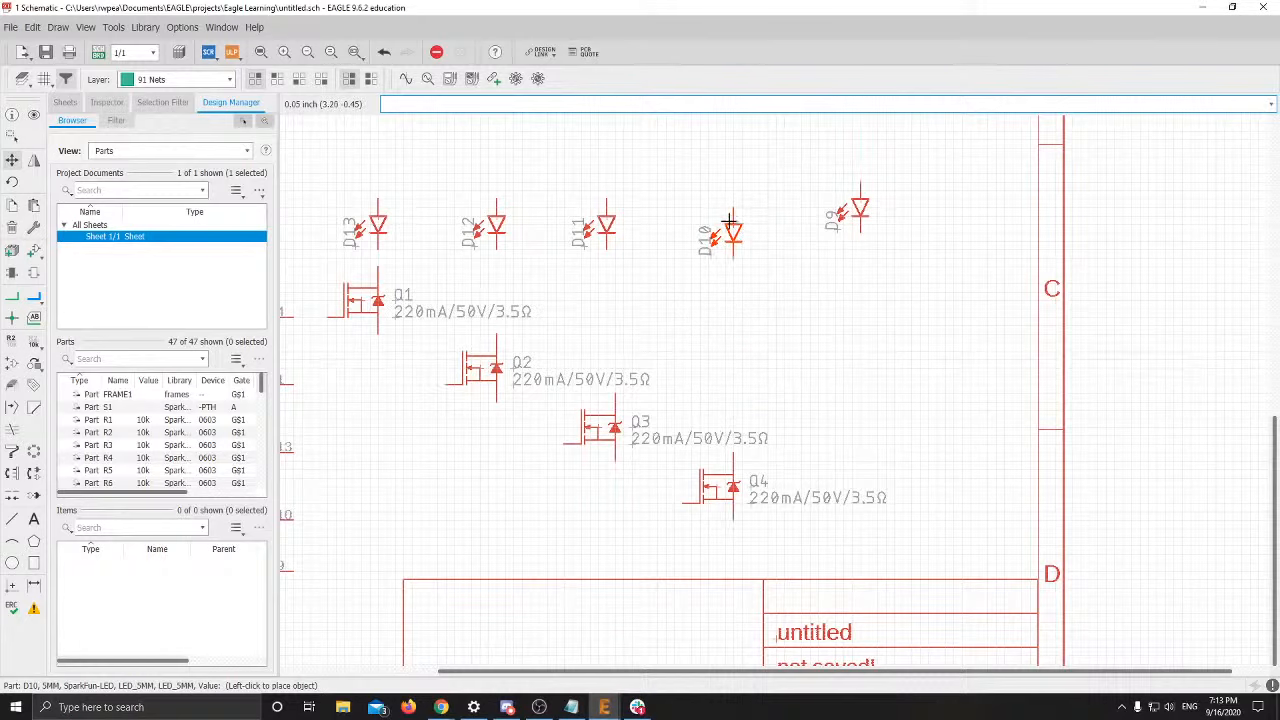
{"action": "left_click", "coordinate": [733, 222]}
{"action": "scroll", "coordinate": [757, 474], "scroll_direction": "down", "scroll_amount": 2}
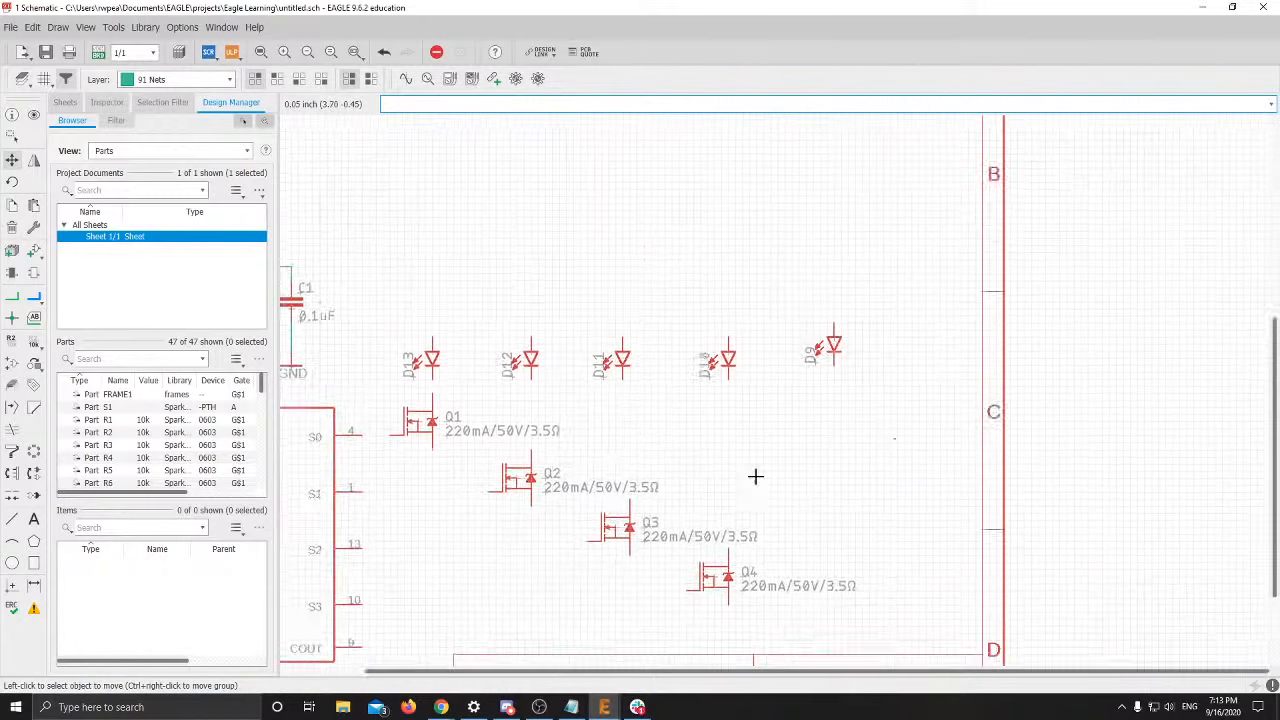
Place Q5 below and right of Q4 and align D9 with the other LEDs
{"action": "left_click", "coordinate": [740, 215]}
{"action": "left_click", "coordinate": [741, 238]}
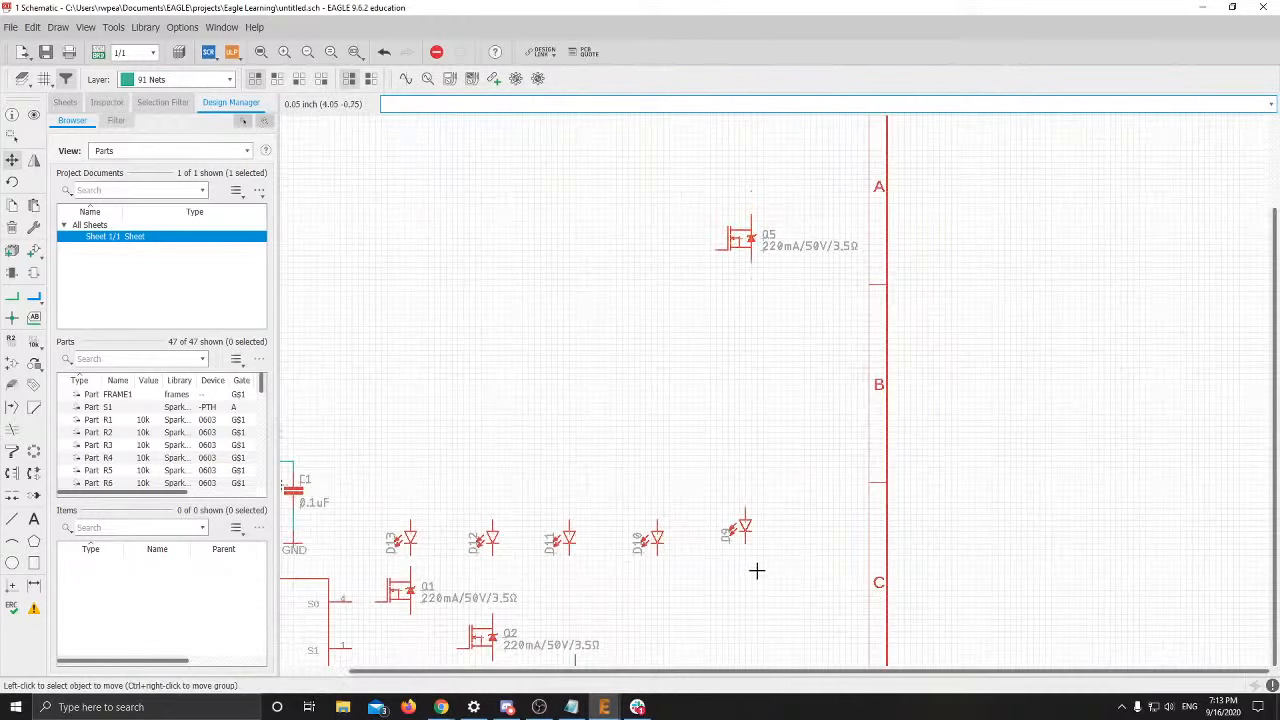
{"action": "left_click", "coordinate": [741, 238]}
{"action": "middle_click_drag", "start_coordinate": [750, 482], "coordinate": [750, 170]}
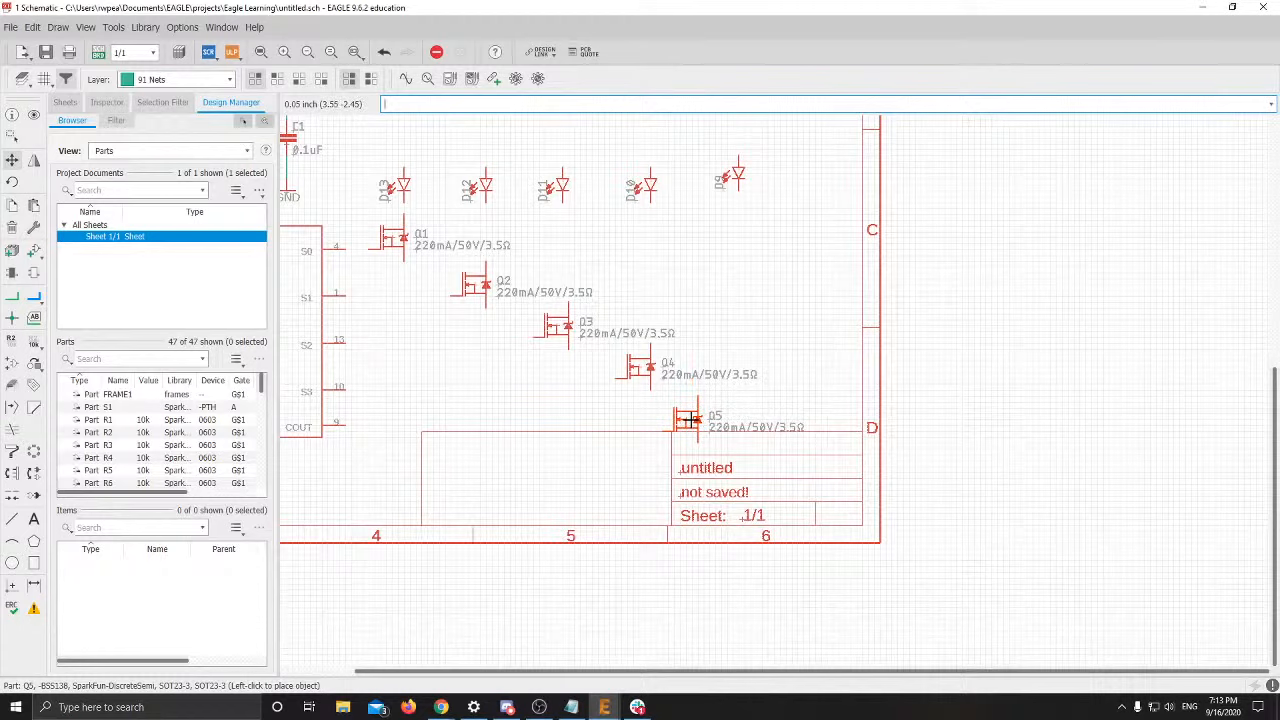
{"action": "middle_click_drag", "start_coordinate": [688, 420], "coordinate": [683, 386]}
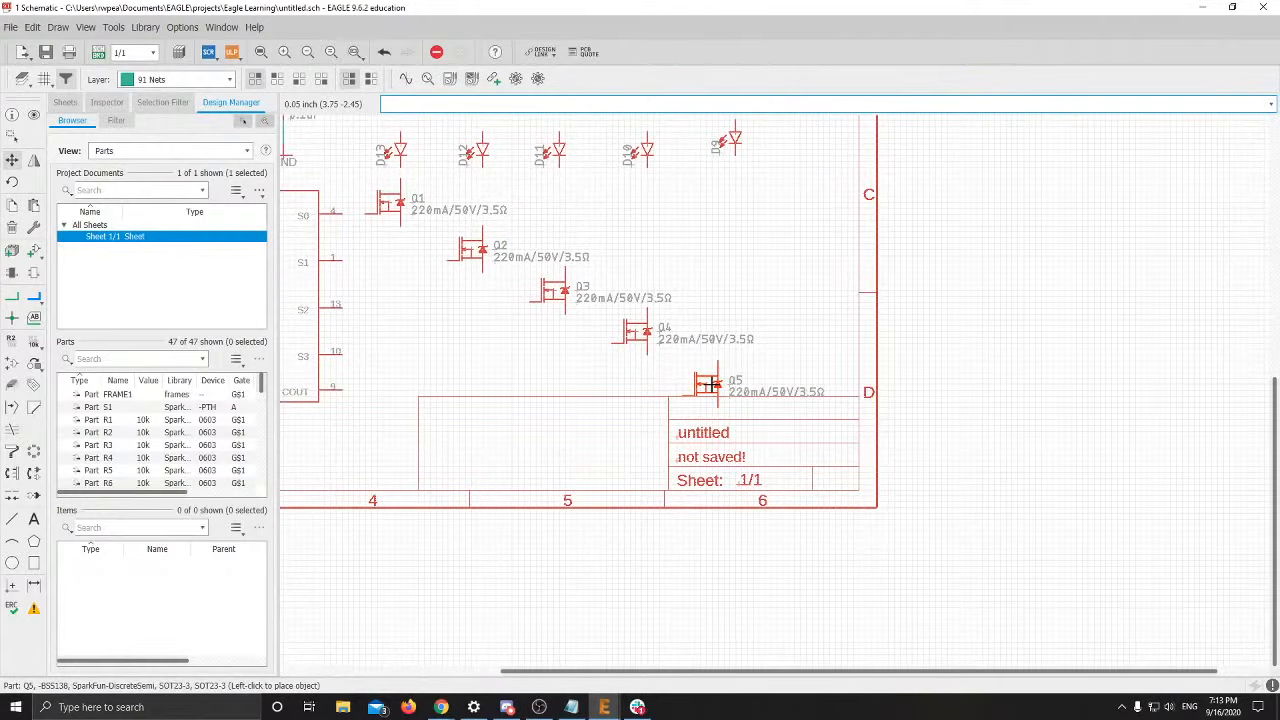
{"action": "left_click", "coordinate": [722, 384]}
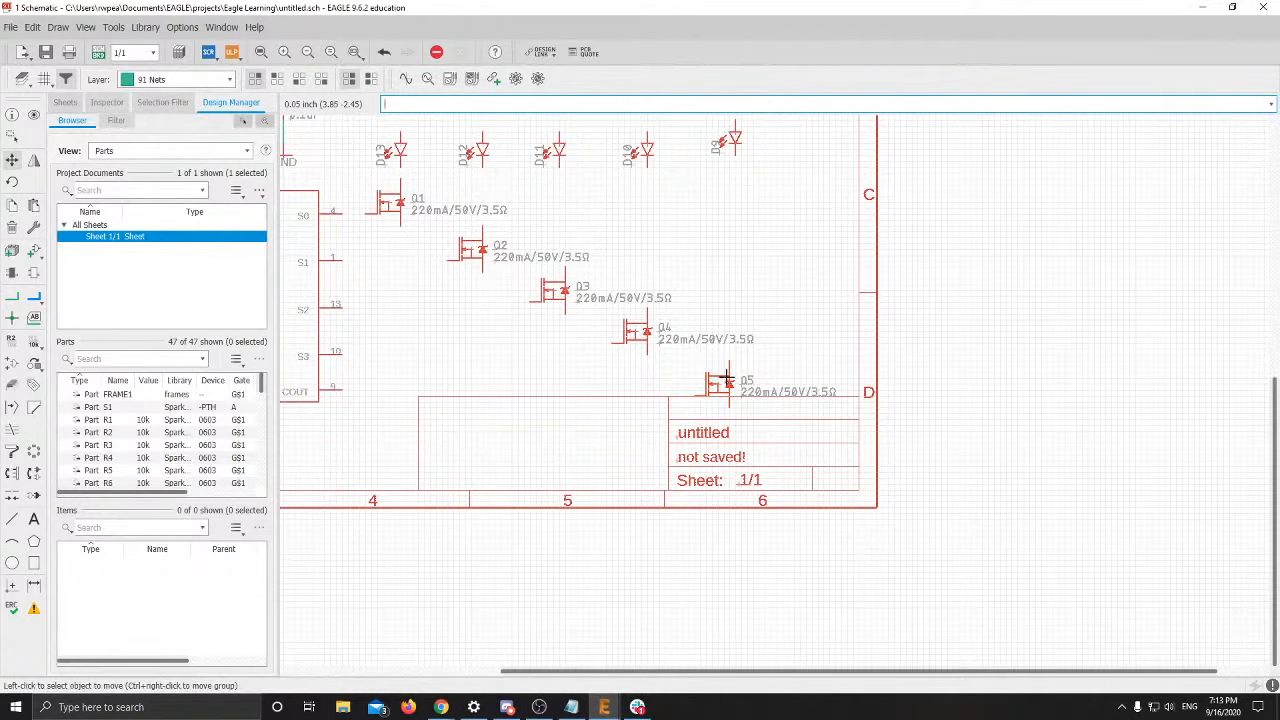
{"action": "left_click", "coordinate": [736, 136]}
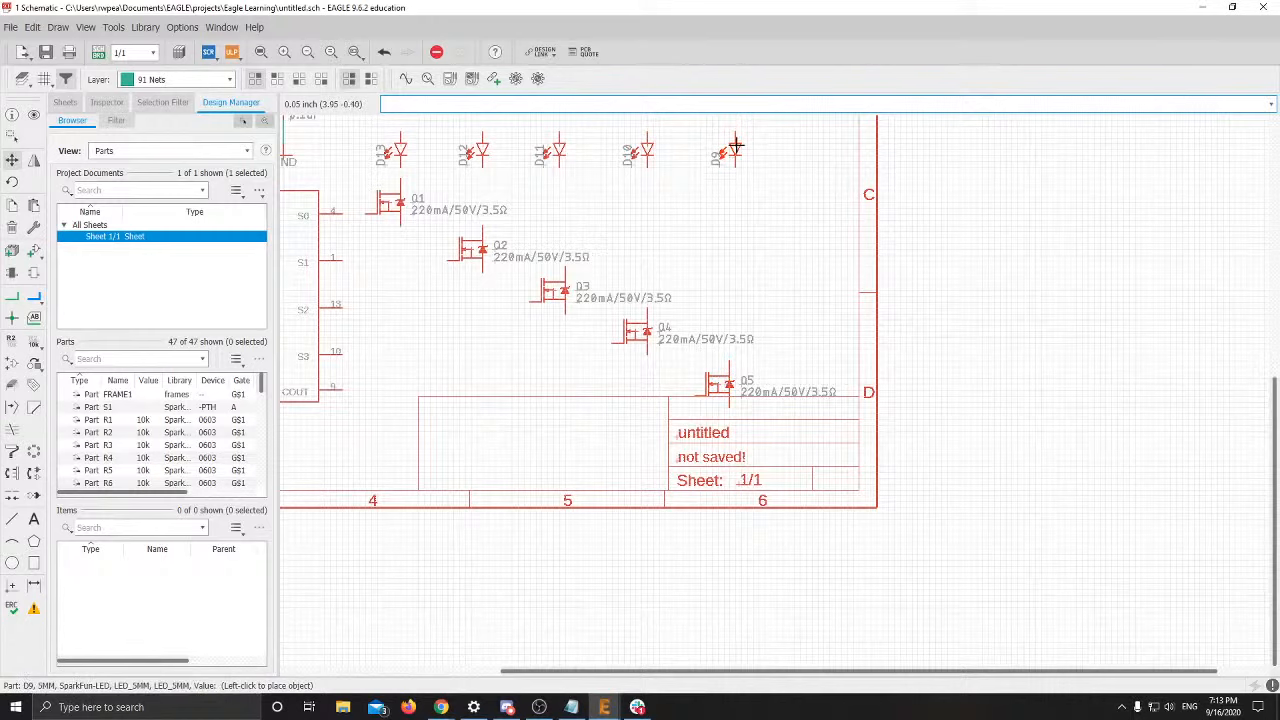
{"action": "left_click", "coordinate": [737, 147]}
{"action": "scroll", "coordinate": [565, 327], "scroll_direction": "down", "scroll_amount": 1}
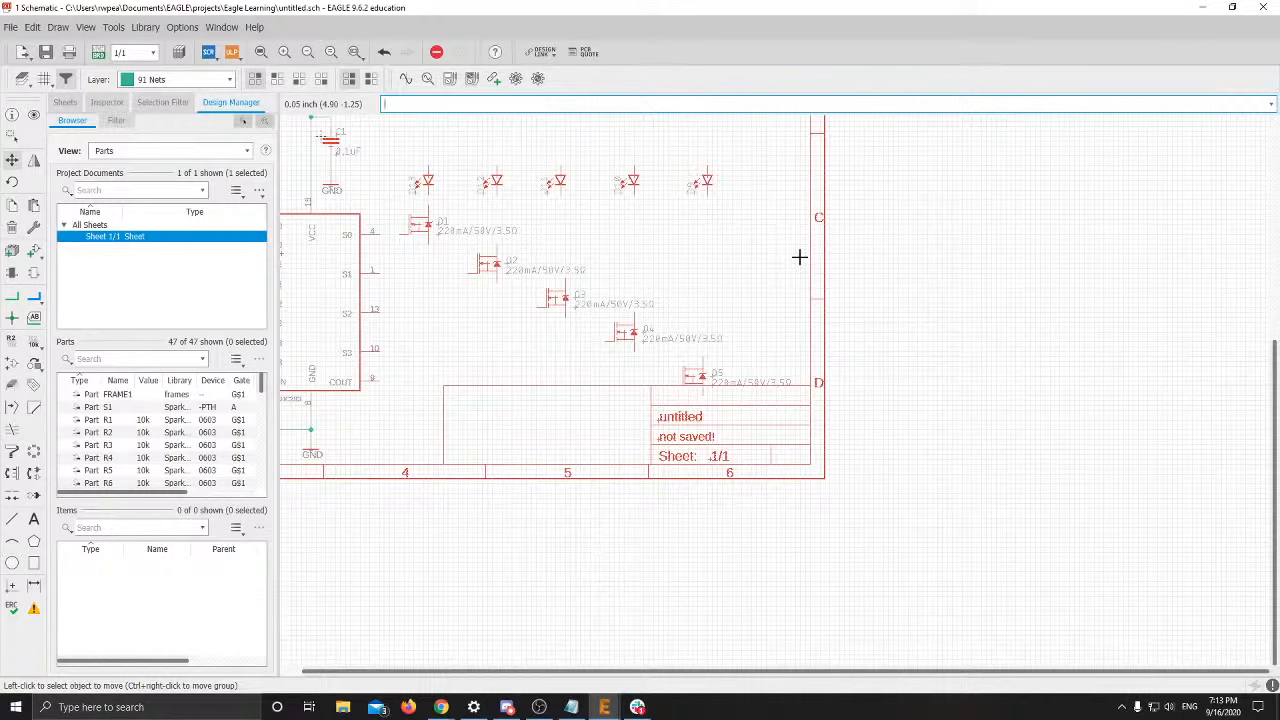
Save the schematic as 'Eagle Learning' with type Schematics (*.sch)
{"action": "left_click", "coordinate": [45, 52]}
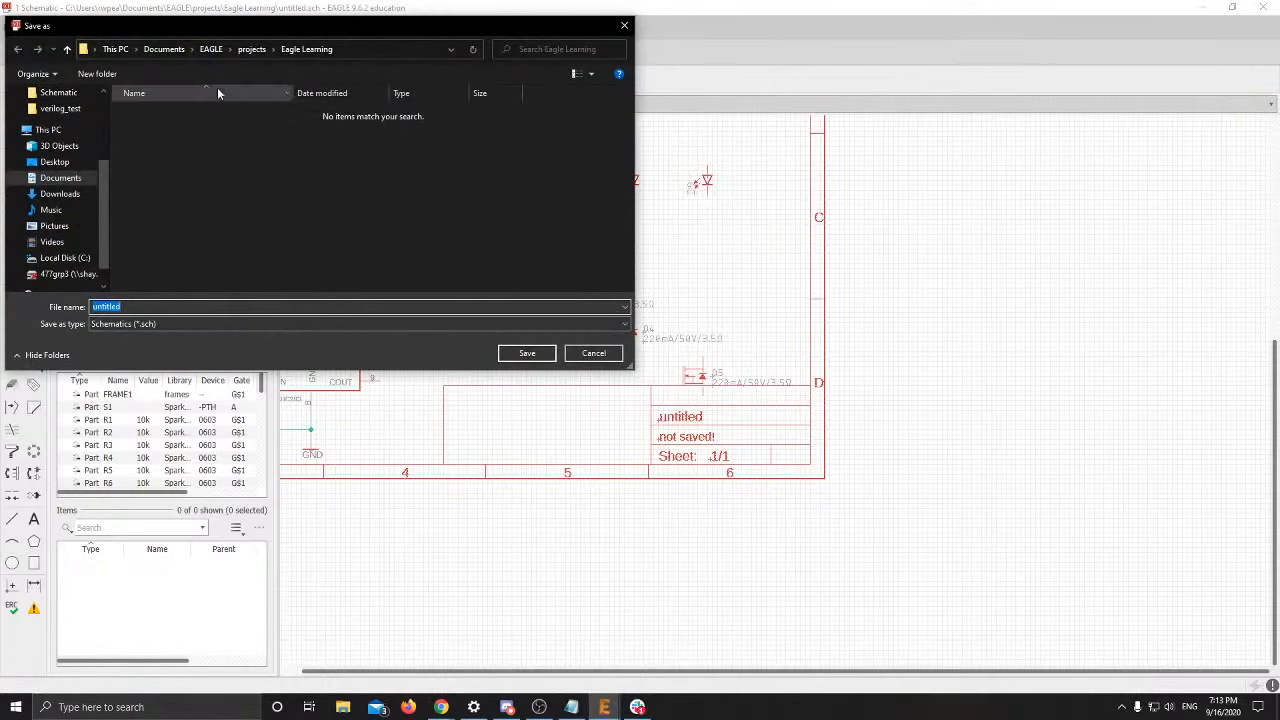
{"action": "type", "text": "ew"}
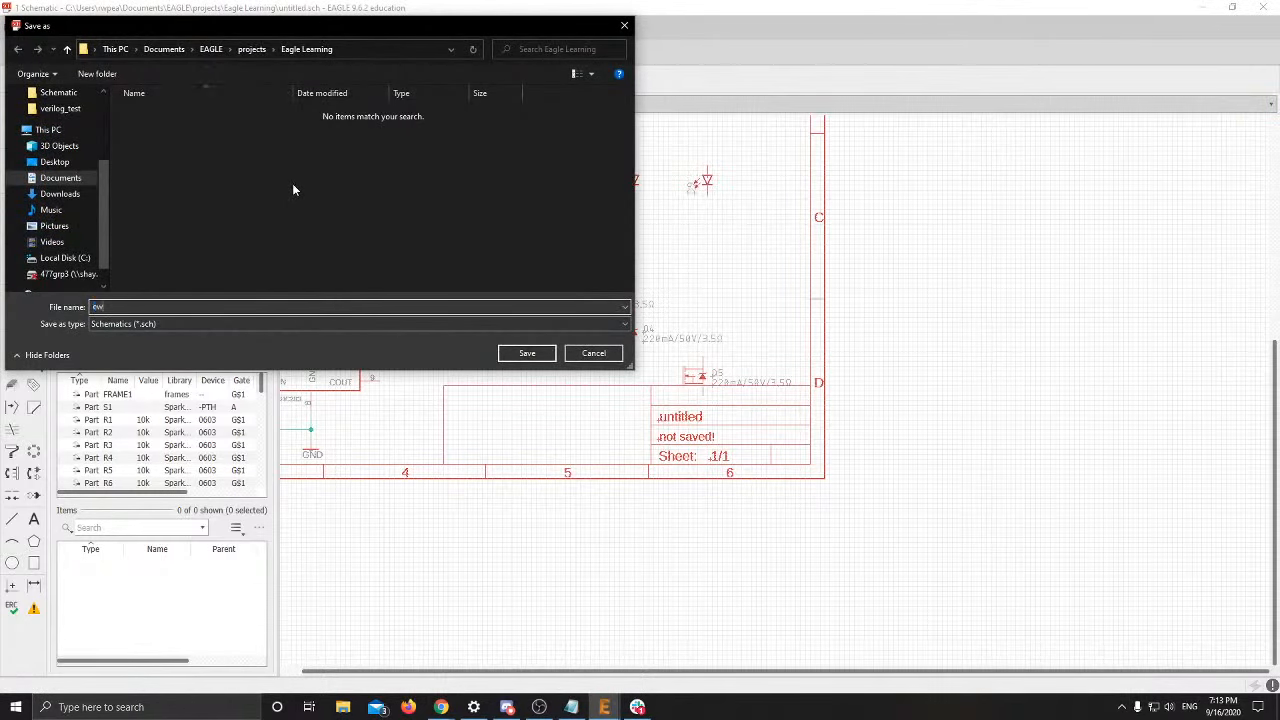
{"action": "type", "text": "ewe"}
{"action": "key", "text": "BackSpace"}
{"action": "key", "text": "BackSpace"}
{"action": "key", "text": "BackSpace"}
{"action": "type", "text": "e"}
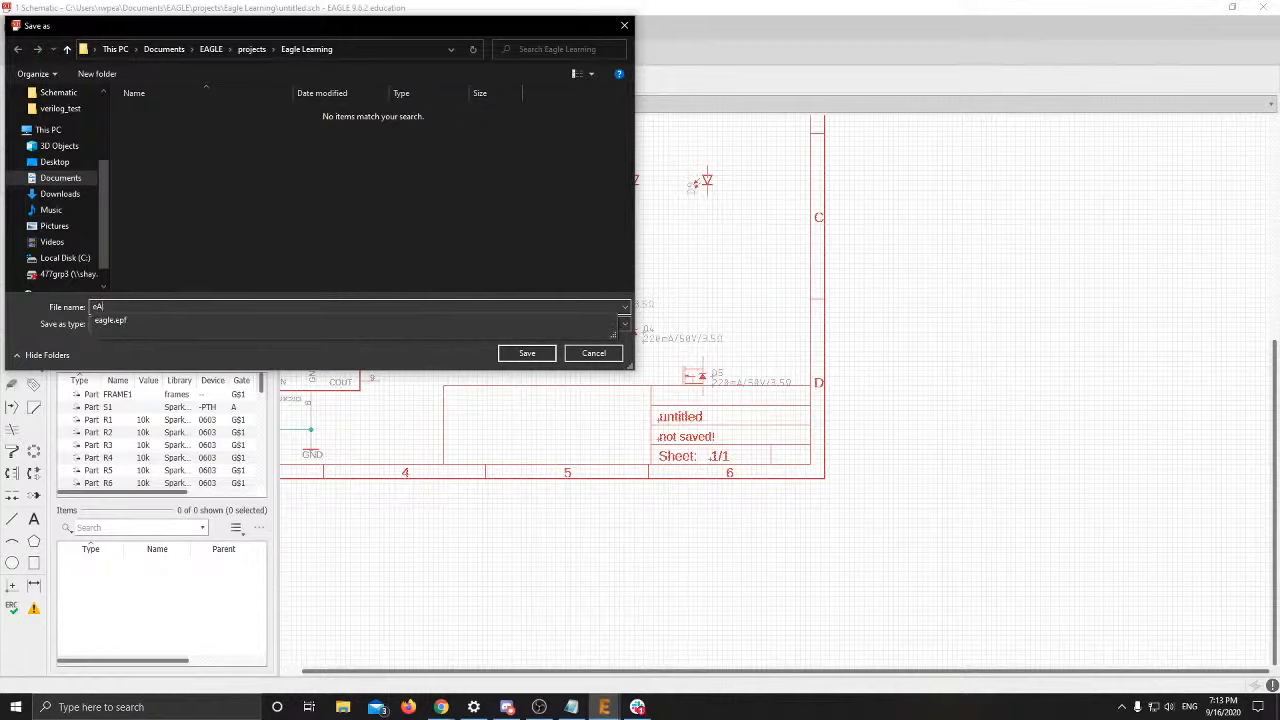
{"action": "key", "text": "BackSpace"}
{"action": "type", "text": "Eagle Lear"}
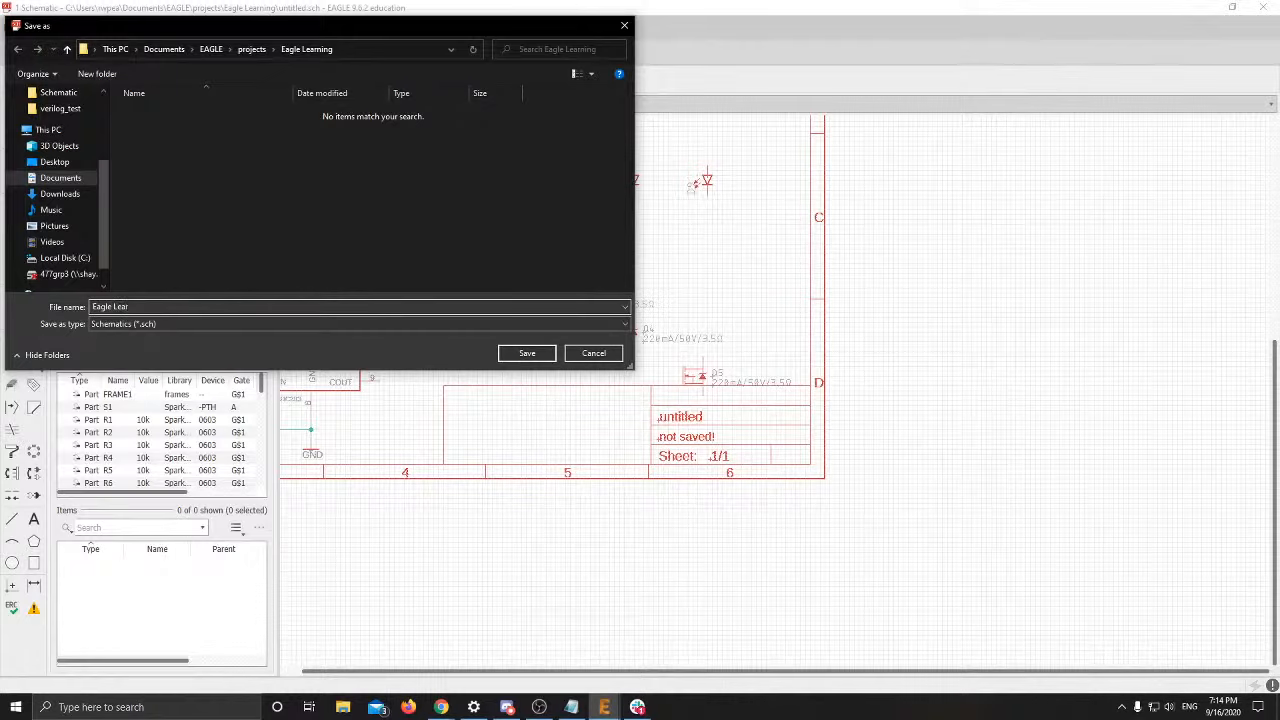
{"action": "type", "text": "ning"}
{"action": "key", "text": "Return"}
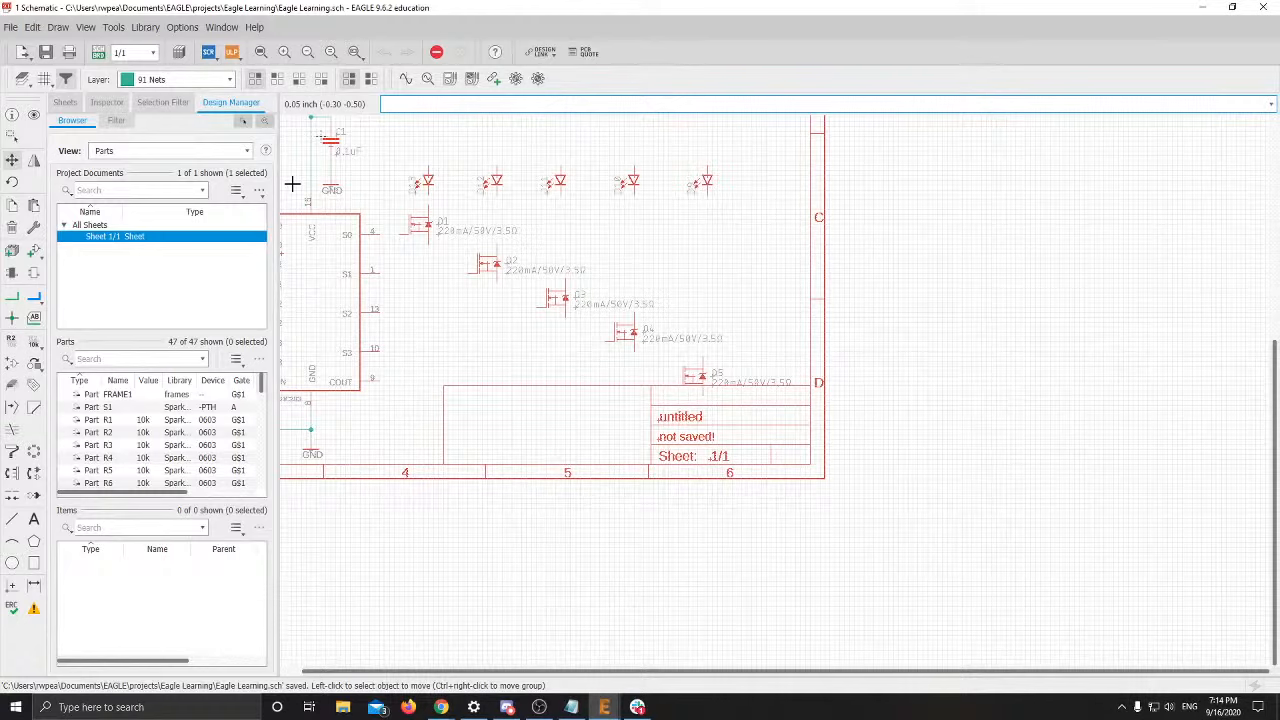
{"action": "scroll", "coordinate": [420, 275], "scroll_direction": "down", "scroll_amount": 3}
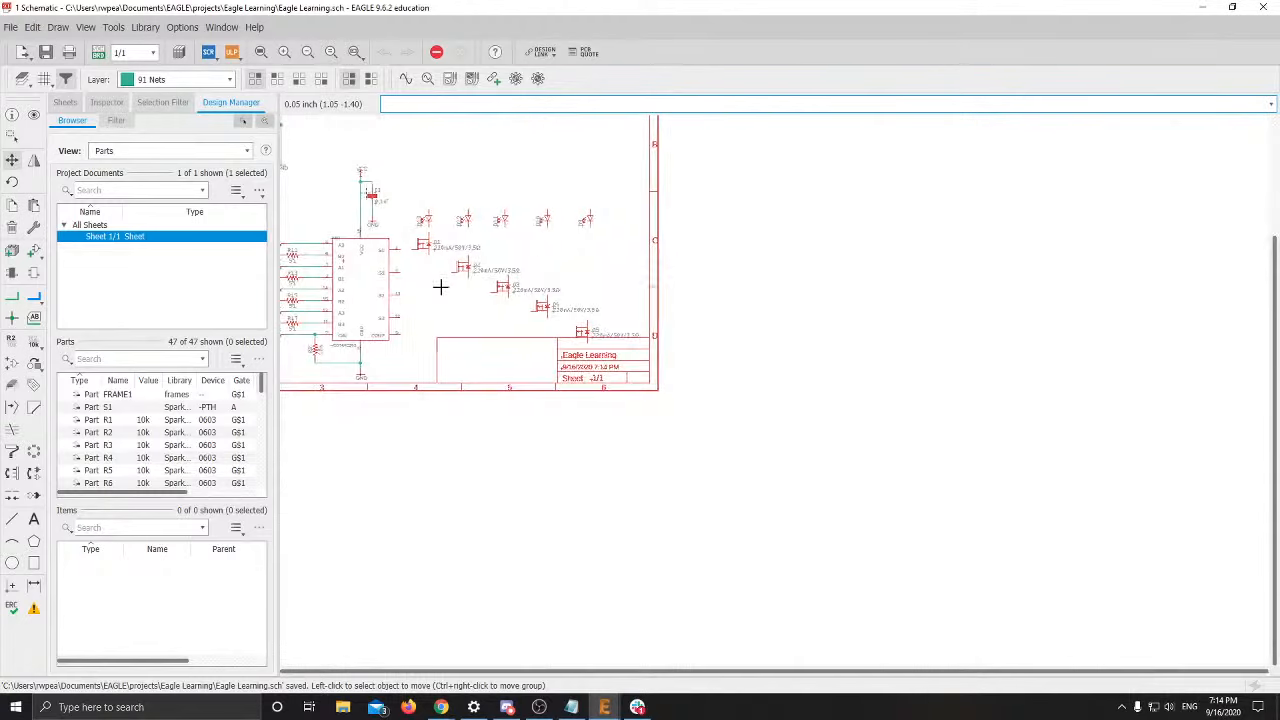
{"action": "scroll", "coordinate": [555, 312], "scroll_direction": "up", "scroll_amount": 3}
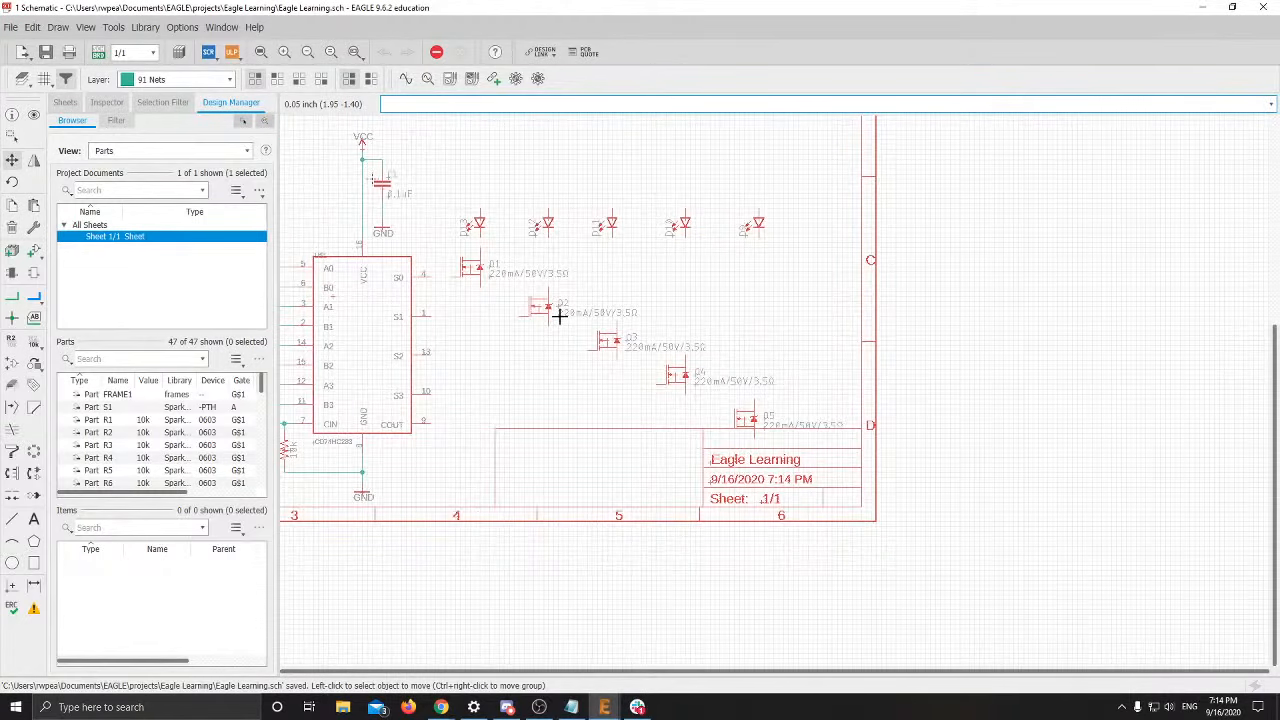
{"action": "scroll", "coordinate": [580, 290], "scroll_direction": "down", "scroll_amount": 3}
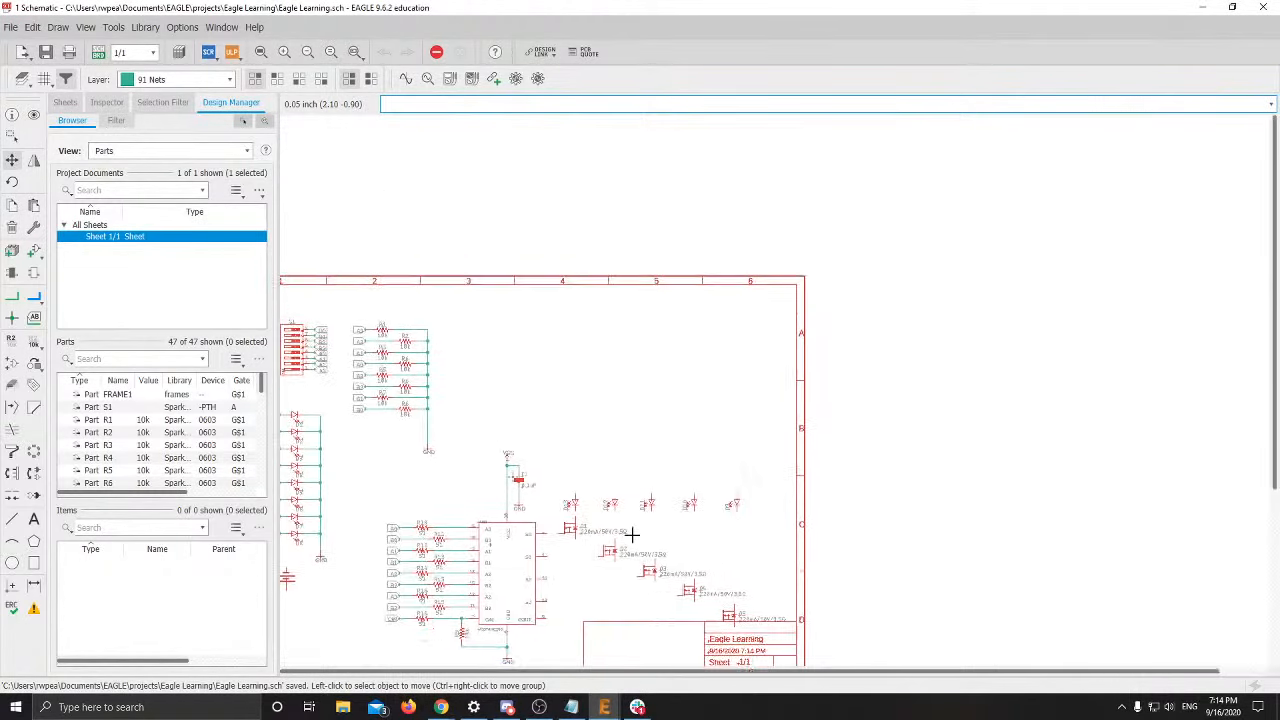
{"action": "scroll", "coordinate": [632, 536], "scroll_direction": "up", "scroll_amount": 3}
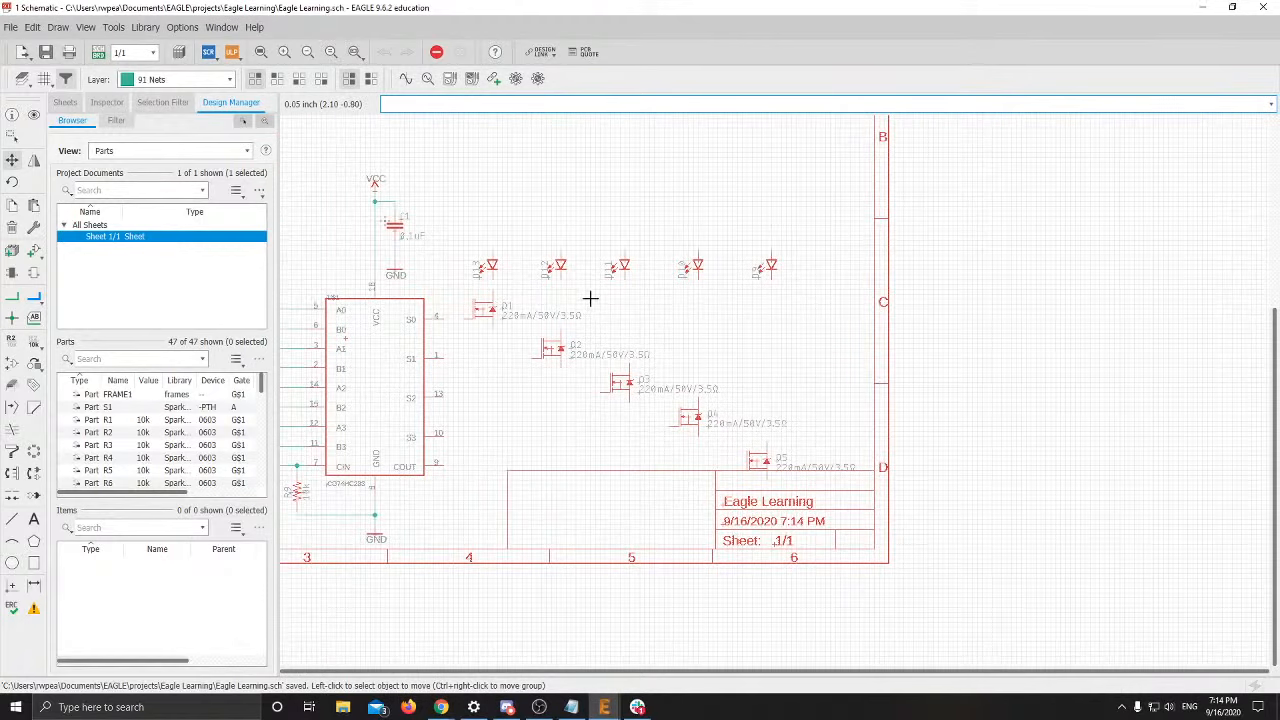
{"action": "scroll", "coordinate": [590, 298], "scroll_direction": "down", "scroll_amount": 3}
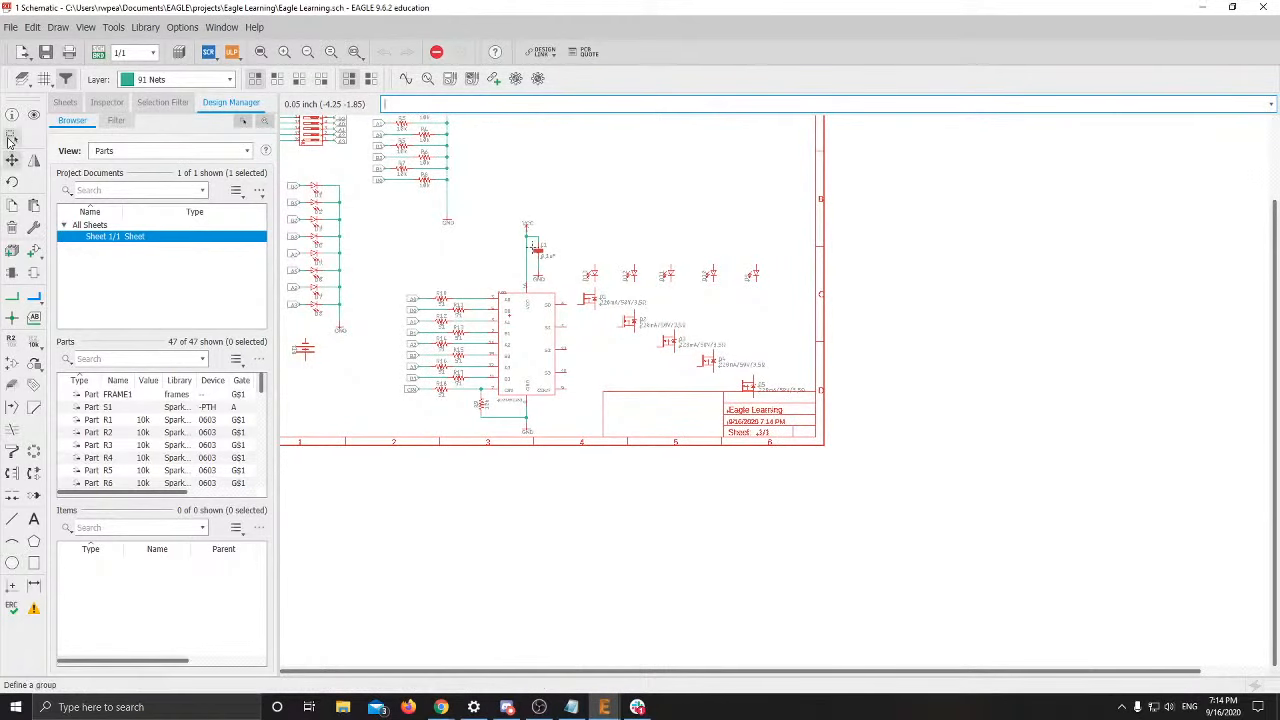
{"action": "left_click", "coordinate": [10, 140]}
{"action": "left_click_drag", "start_coordinate": [382, 224], "coordinate": [812, 470]}
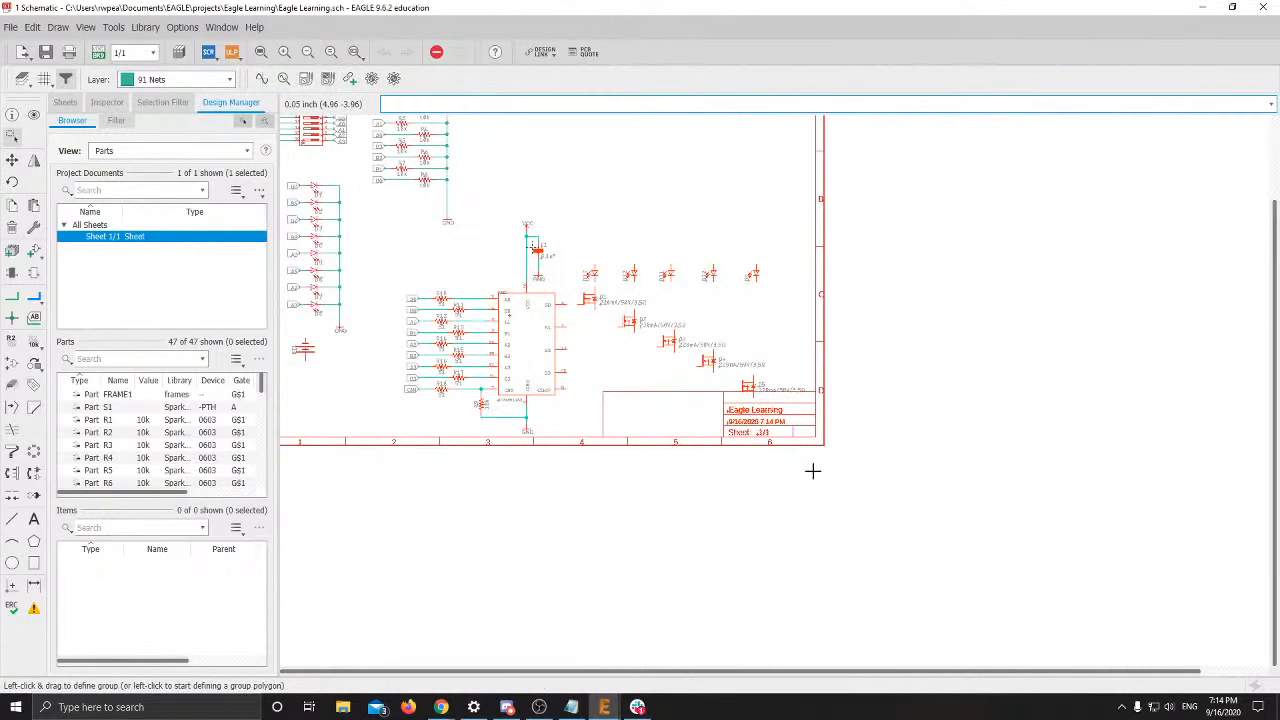
{"action": "right_click", "coordinate": [706, 362]}
{"action": "left_click", "coordinate": [740, 129]}
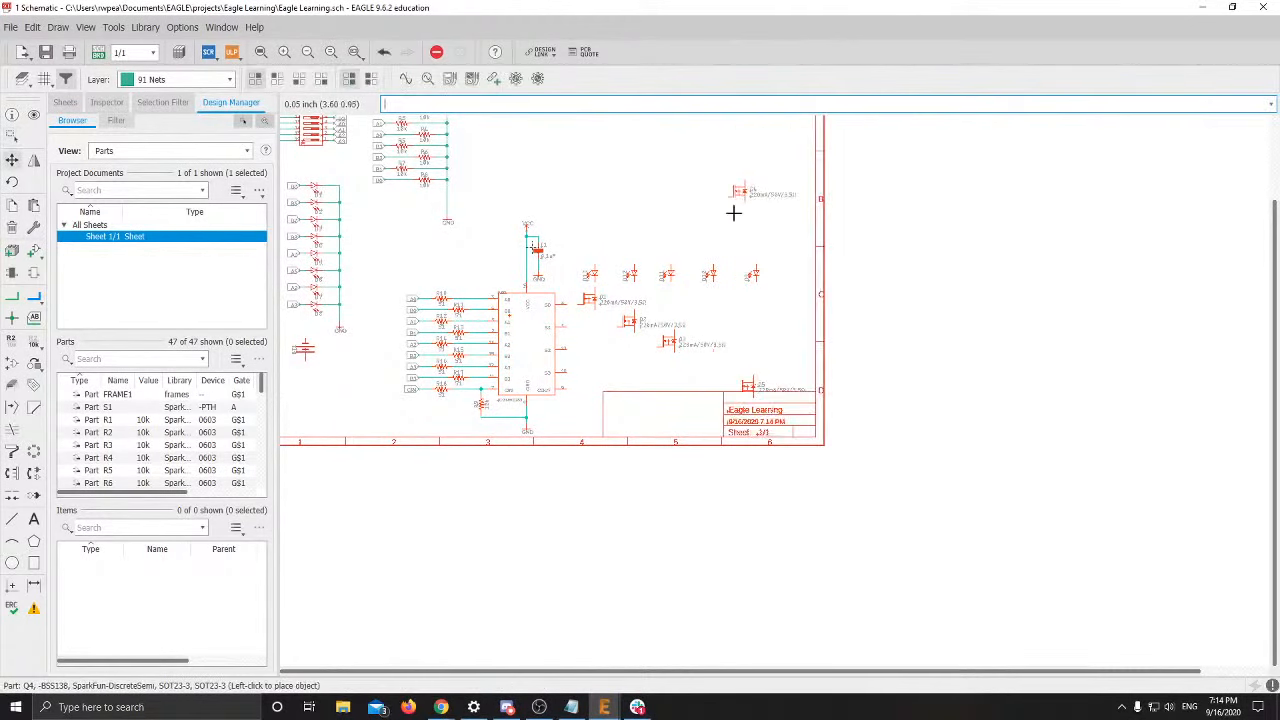
{"action": "key", "text": "Escape"}
{"action": "right_click", "coordinate": [722, 334]}
{"action": "left_click", "coordinate": [744, 340]}
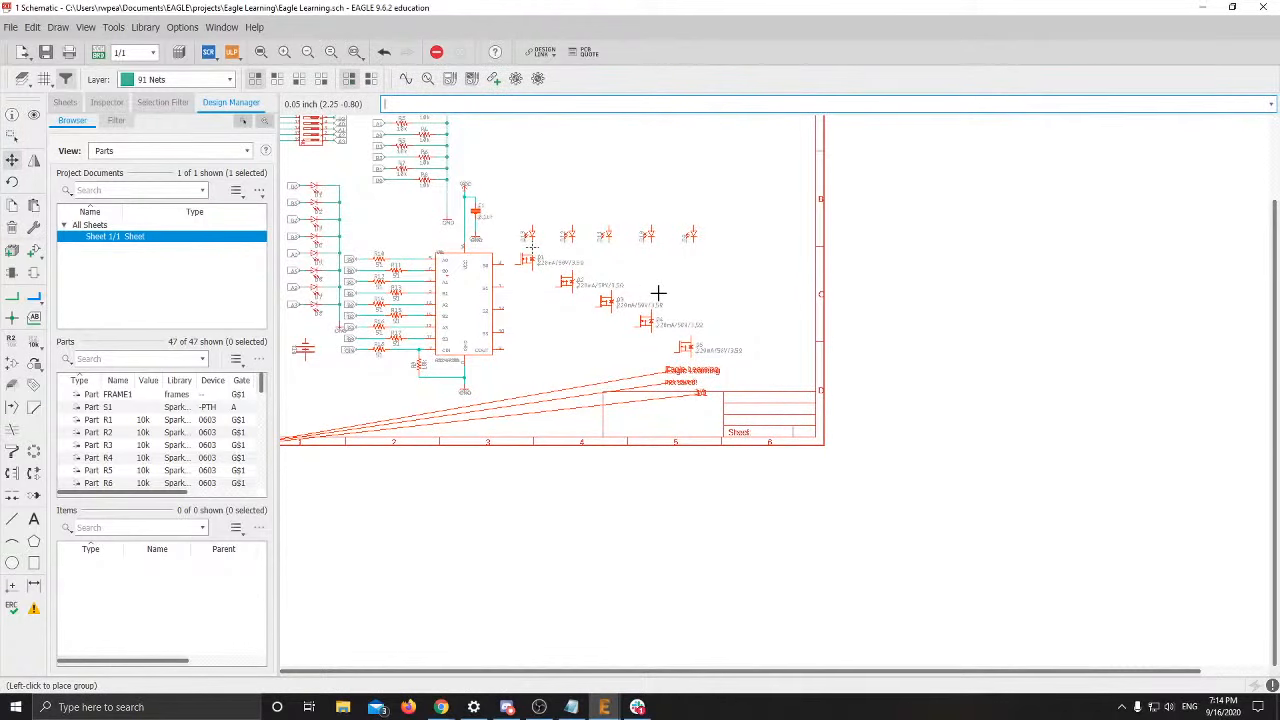
{"action": "key", "text": "ctrl+z"}
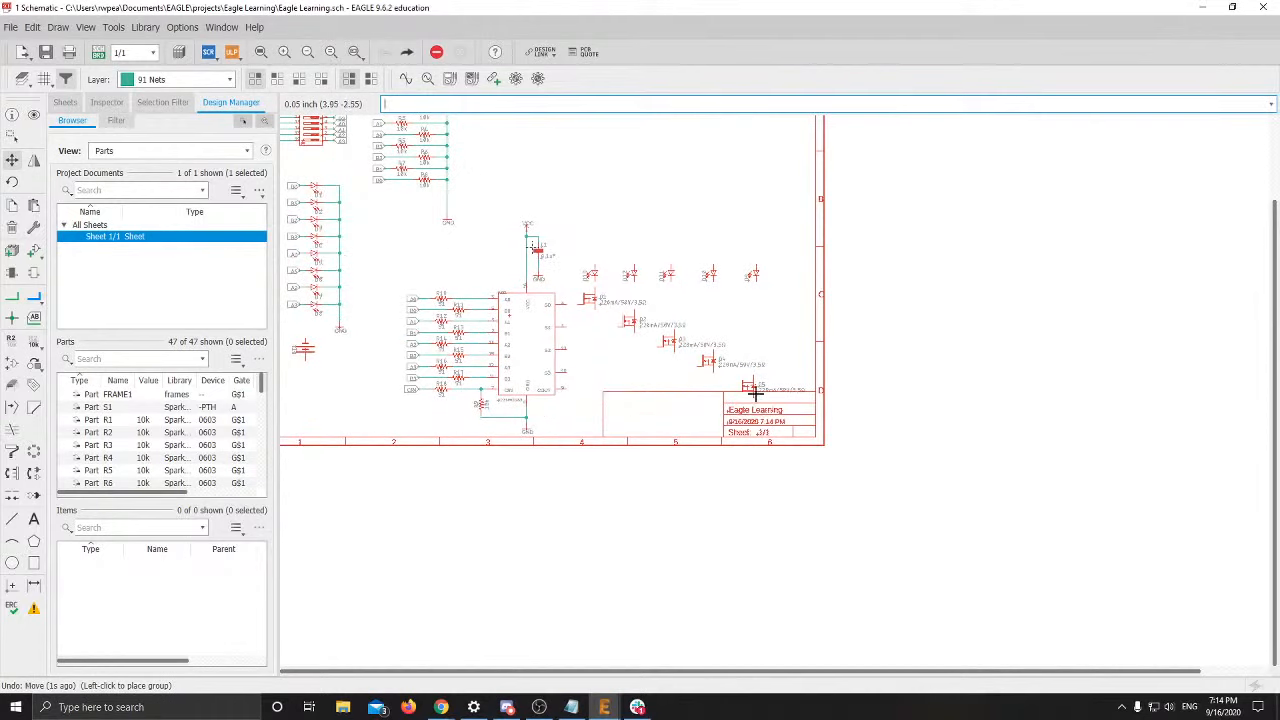
{"action": "scroll", "coordinate": [758, 400], "scroll_direction": "up", "scroll_amount": 2}
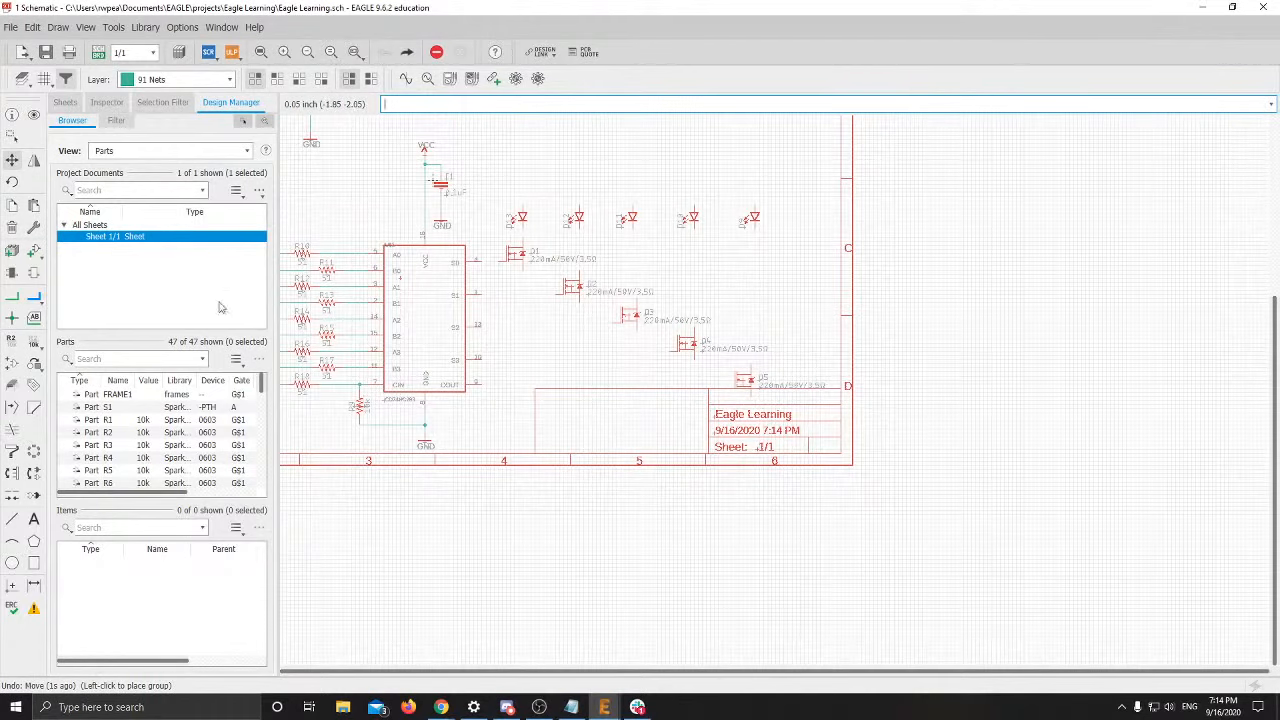
{"action": "left_click", "coordinate": [14, 160]}
{"action": "scroll", "coordinate": [380, 250], "scroll_direction": "down", "scroll_amount": 3}
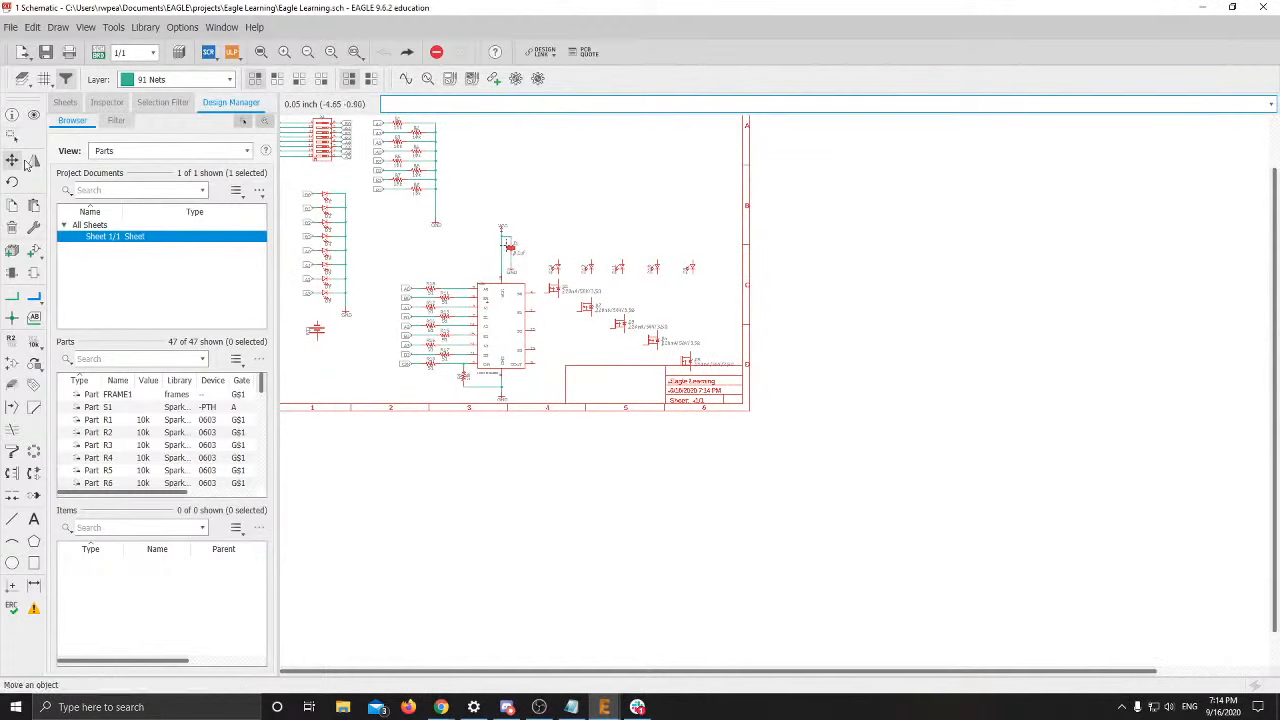
Group the input resistors and adder IC and move them slightly higher
{"action": "left_click", "coordinate": [12, 137]}
{"action": "left_click_drag", "start_coordinate": [368, 222], "coordinate": [536, 400]}
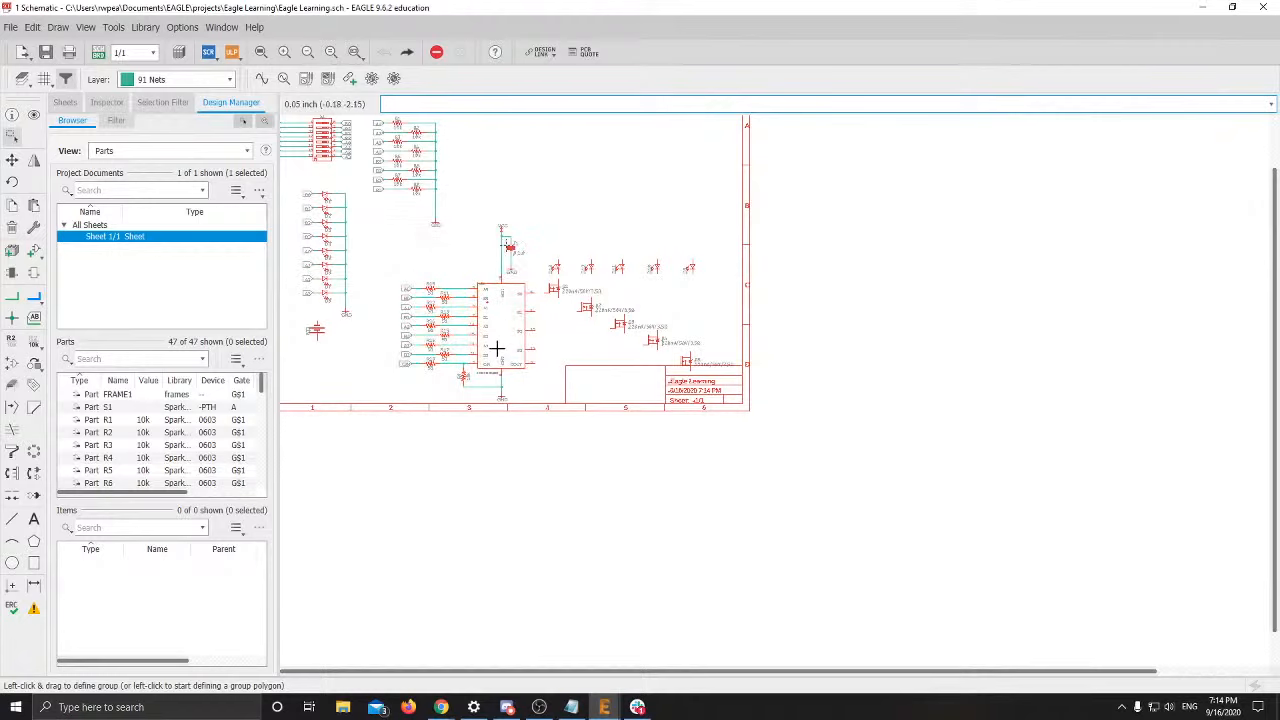
{"action": "scroll", "coordinate": [497, 349], "scroll_direction": "up", "scroll_amount": 5}
{"action": "scroll", "coordinate": [491, 271], "scroll_direction": "down", "scroll_amount": 2}
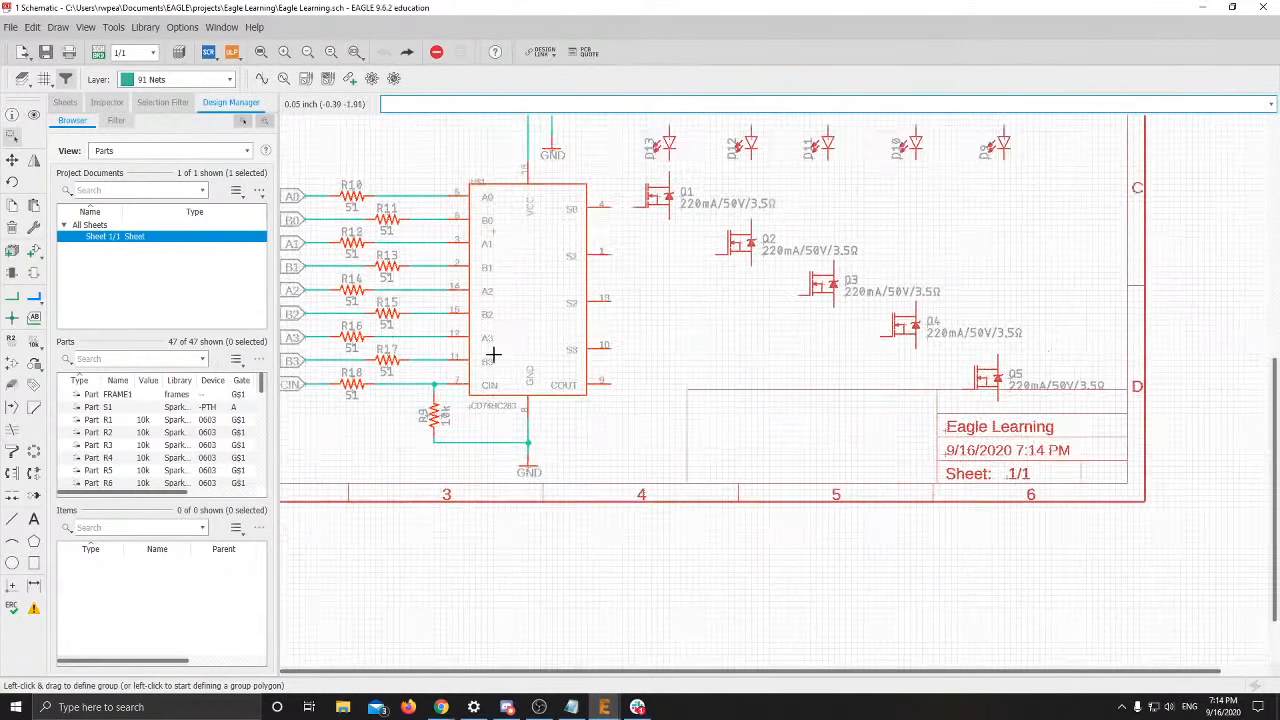
{"action": "right_click", "coordinate": [497, 274]}
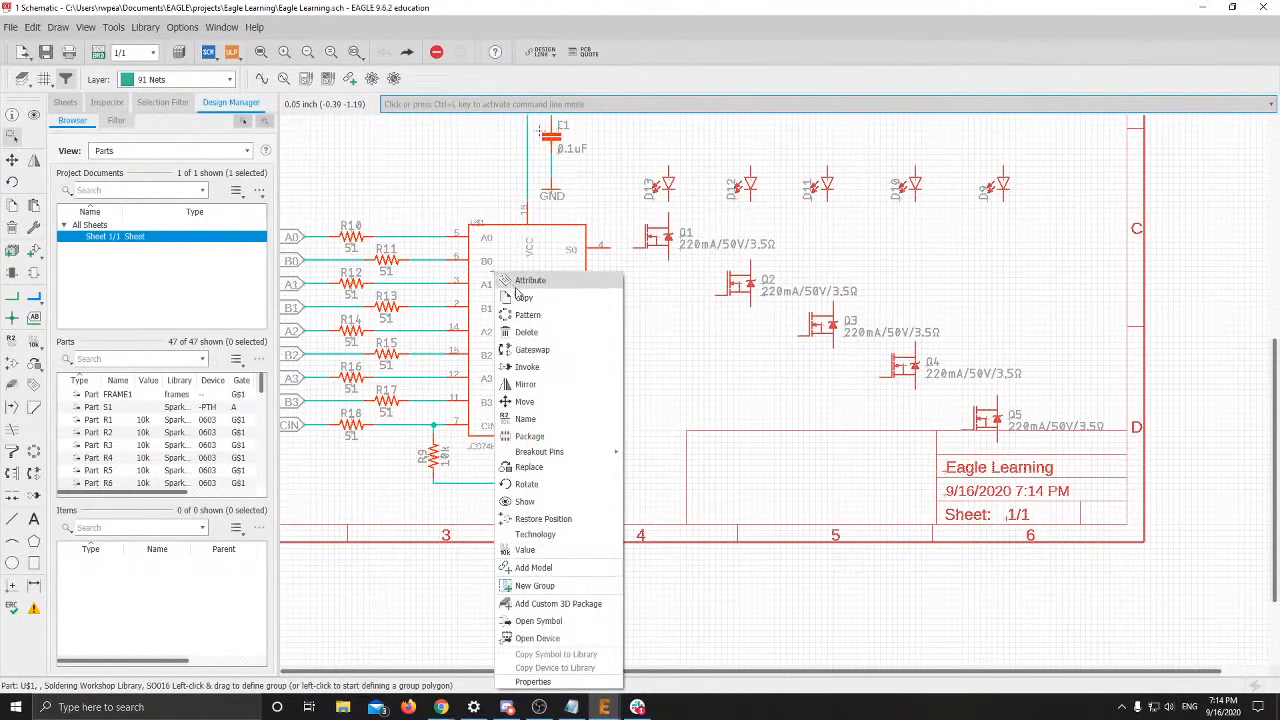
{"action": "left_click", "coordinate": [524, 401]}
{"action": "scroll", "coordinate": [528, 350], "scroll_direction": "down", "scroll_amount": 3}
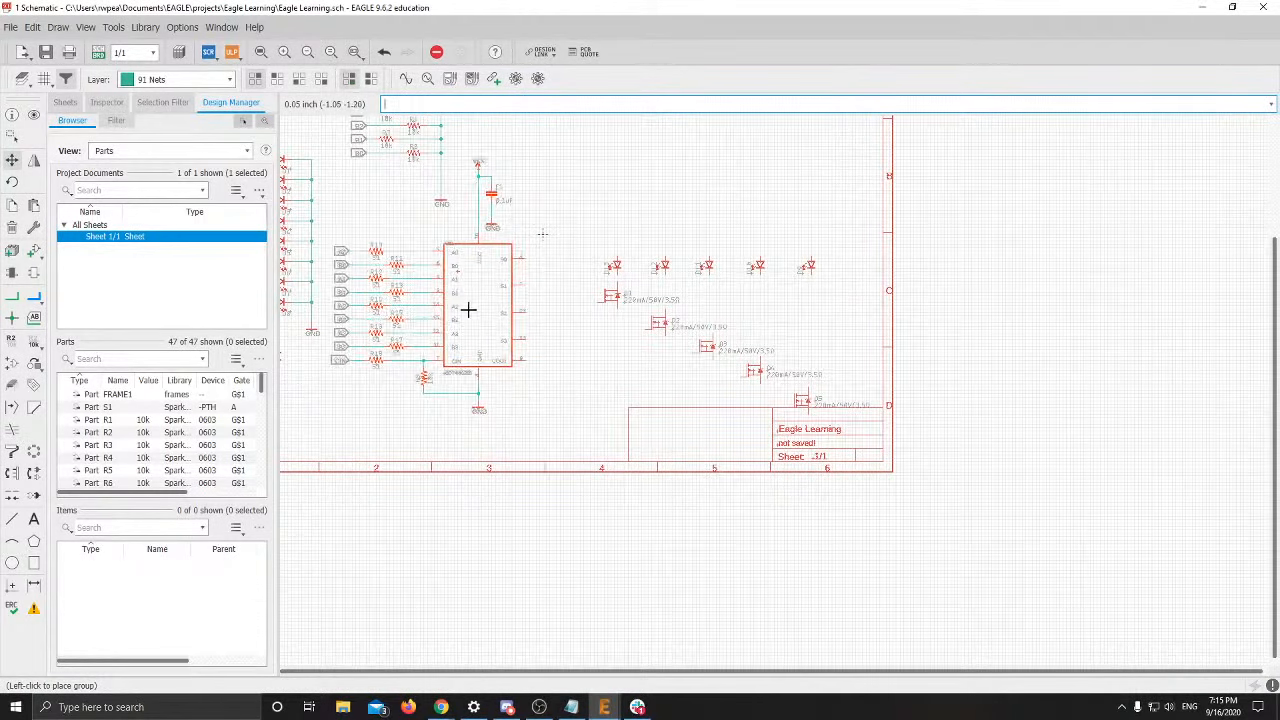
{"action": "left_click", "coordinate": [491, 286]}
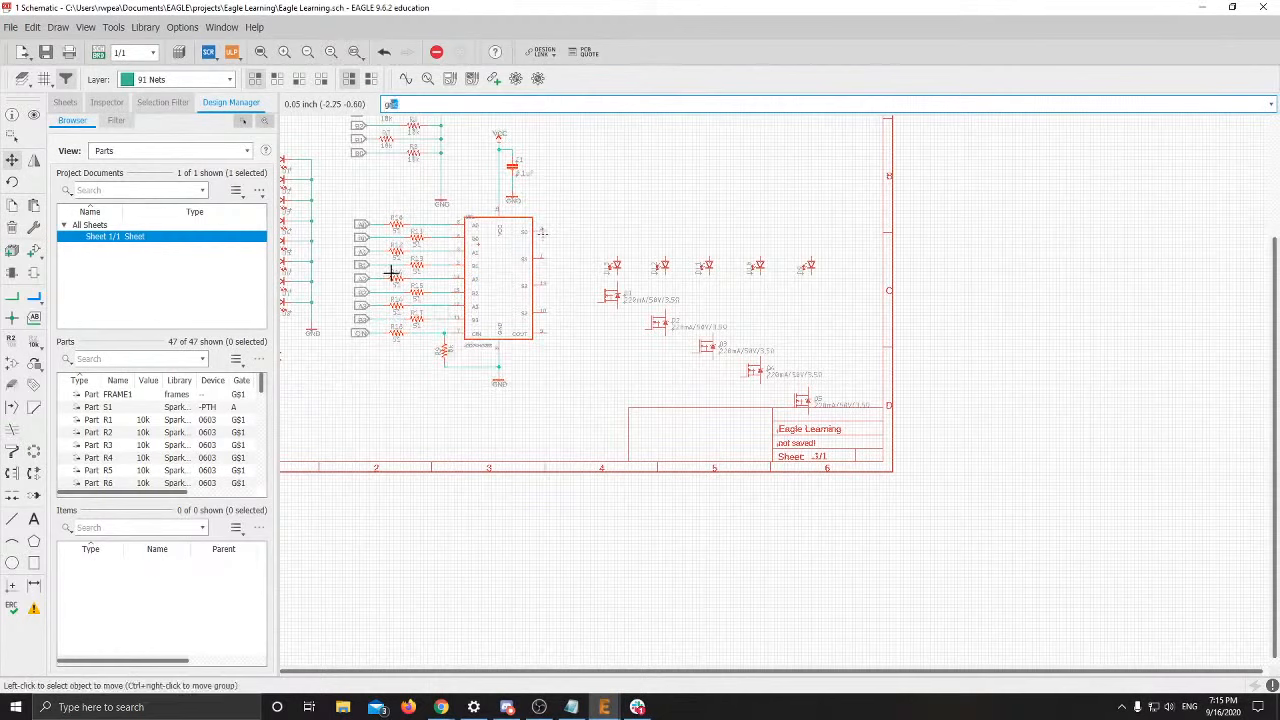
Group the LEDs and MOSFETs and shift them beside the adder
{"action": "key", "text": "Return"}
{"action": "key", "text": "Return"}
{"action": "key", "text": "Return"}
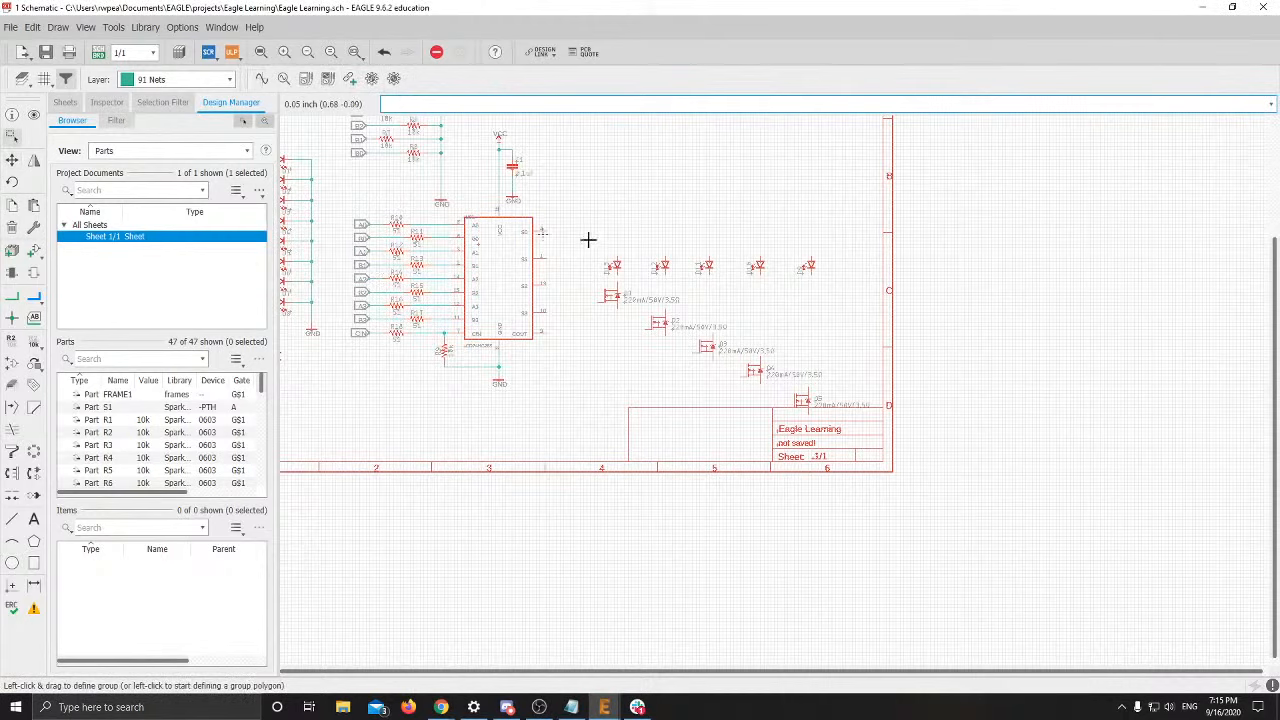
{"action": "left_click_drag", "start_coordinate": [588, 240], "coordinate": [854, 415]}
{"action": "key", "text": "Return"}
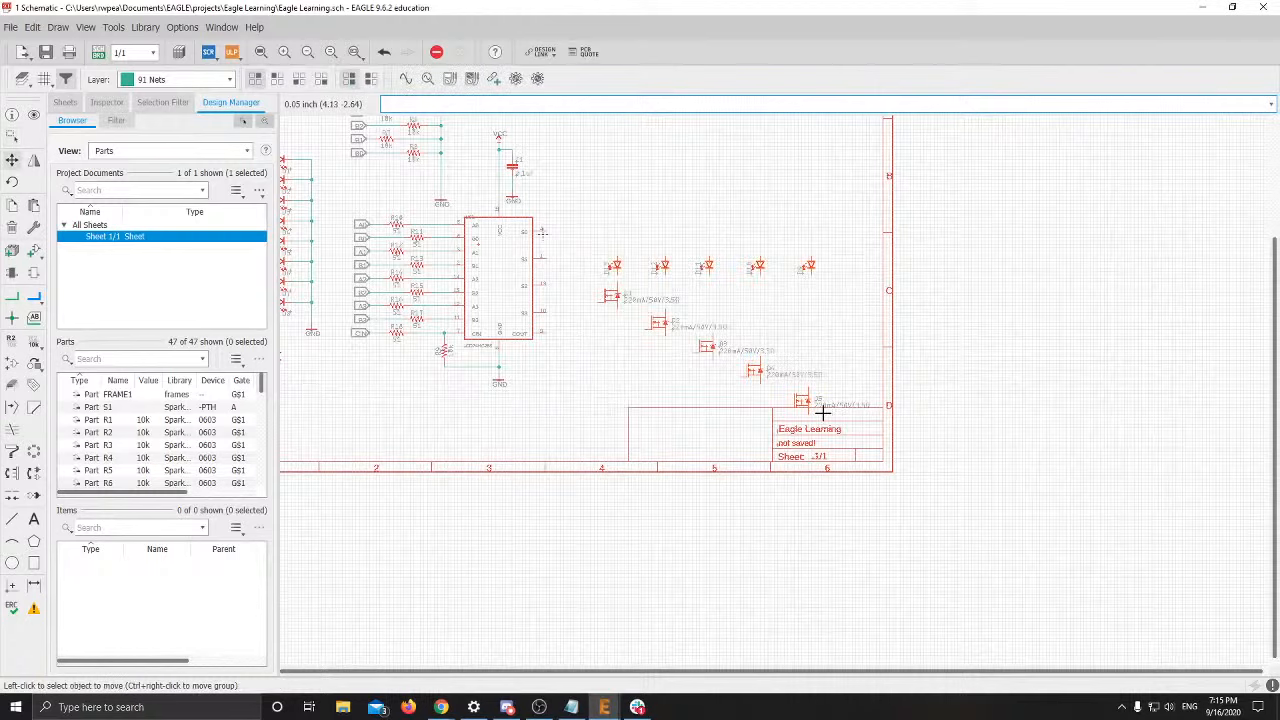
{"action": "right_click", "coordinate": [698, 222]}
{"action": "left_click", "coordinate": [710, 218]}
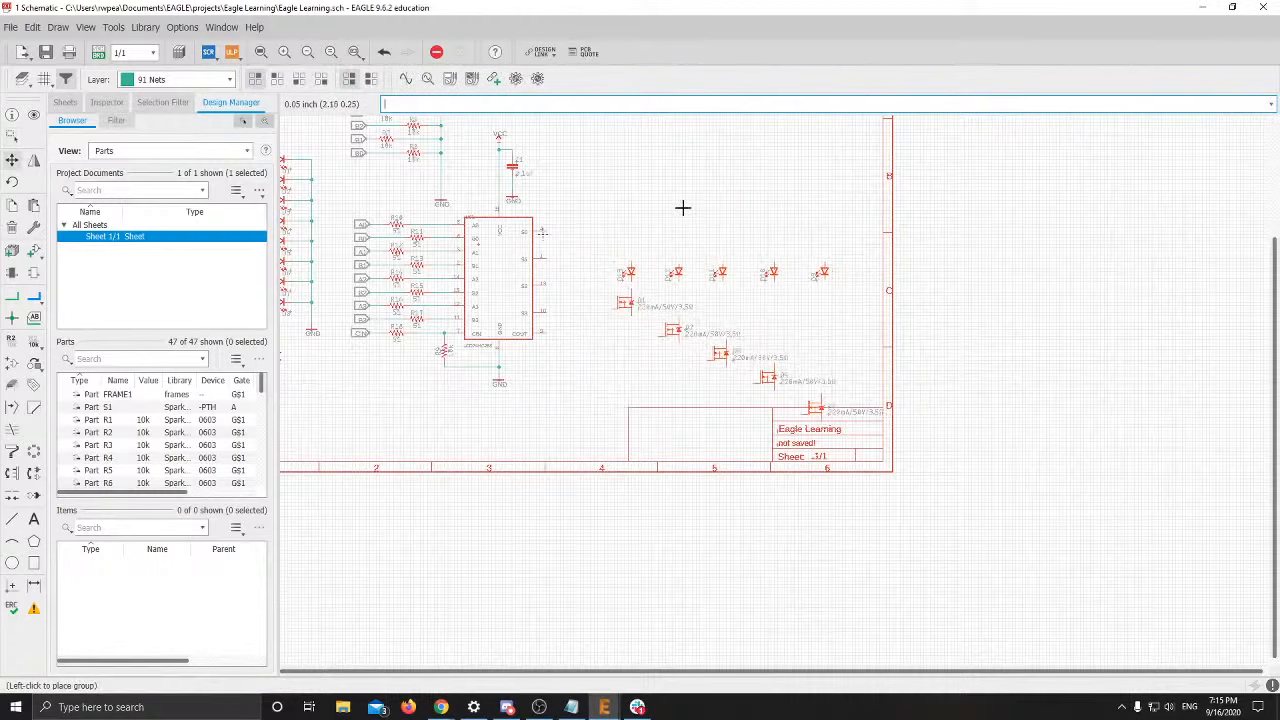
{"action": "scroll", "coordinate": [654, 163], "scroll_direction": "up", "scroll_amount": 3}
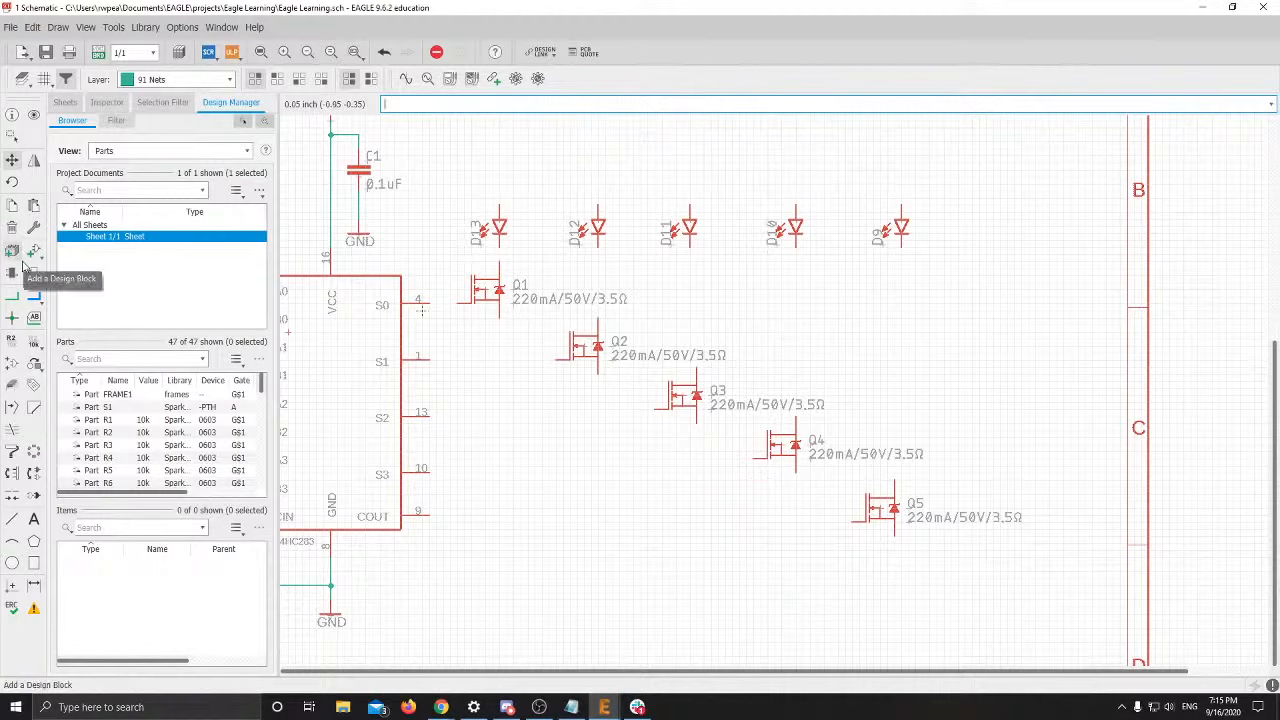
Draw net wires from adder outputs S0 and S1 to the gates of Q1 and Q2
{"action": "left_click", "coordinate": [12, 296]}
{"action": "left_click", "coordinate": [428, 300]}
{"action": "left_click", "coordinate": [468, 300]}
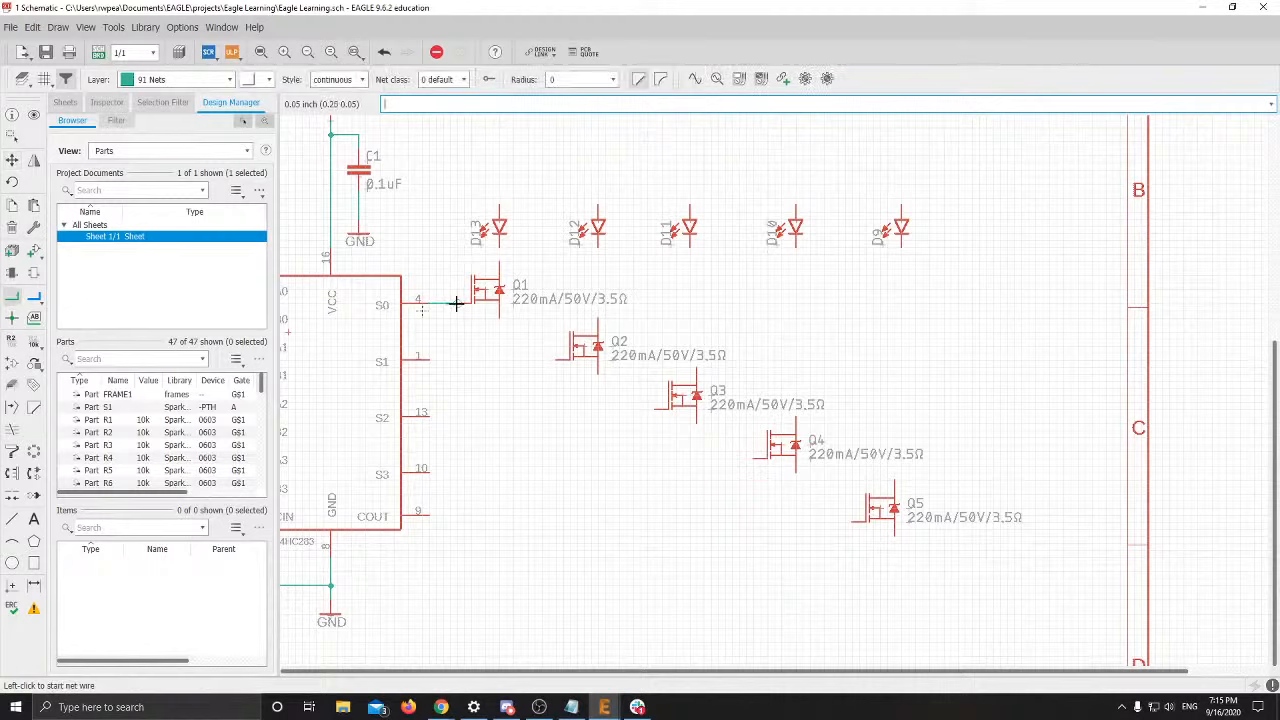
{"action": "left_click", "coordinate": [430, 358]}
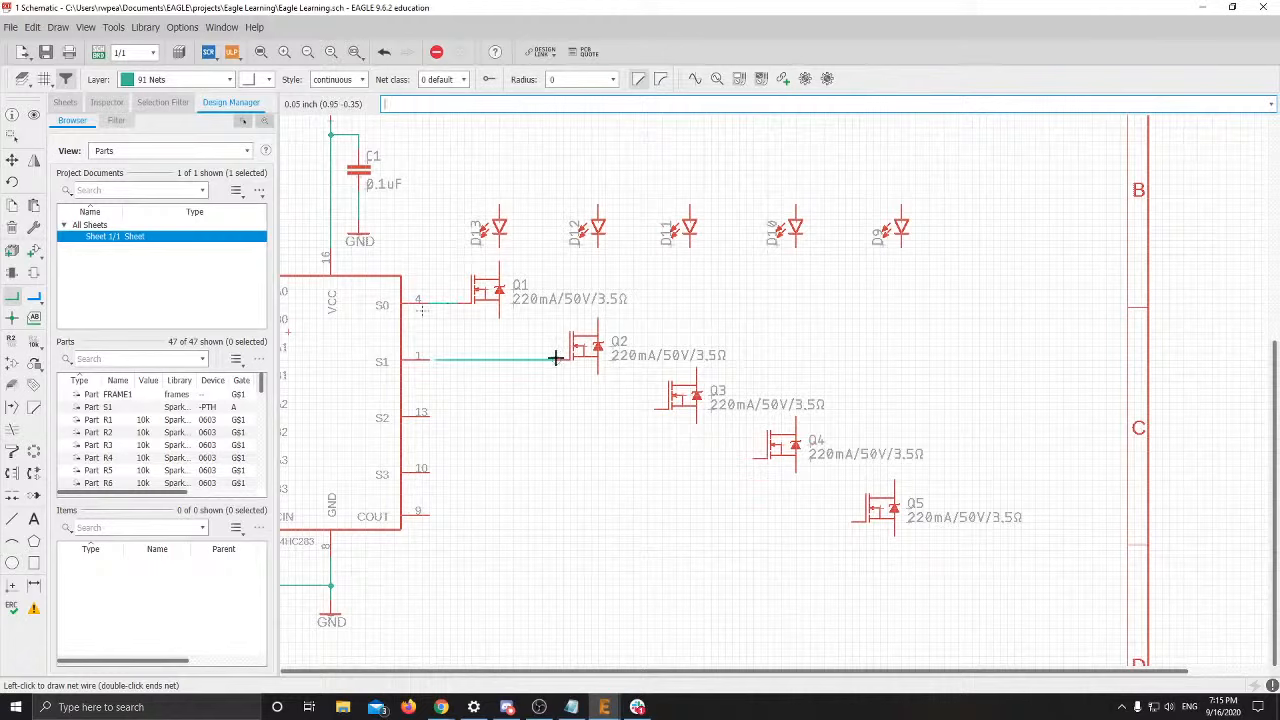
{"action": "key", "text": "Escape"}
{"action": "left_click", "coordinate": [427, 359]}
{"action": "left_click", "coordinate": [570, 358]}
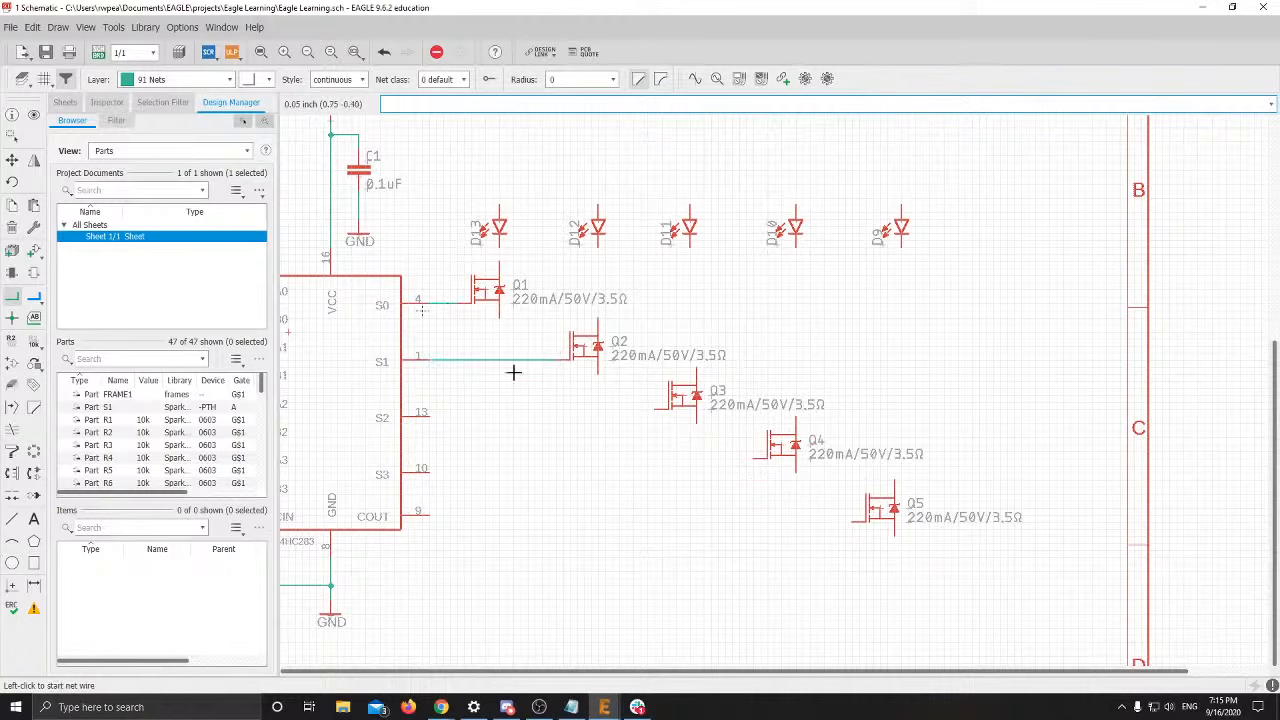
Lower transistor Q3 slightly so its gate lines up with the S2 output
{"action": "left_click", "coordinate": [426, 416]}
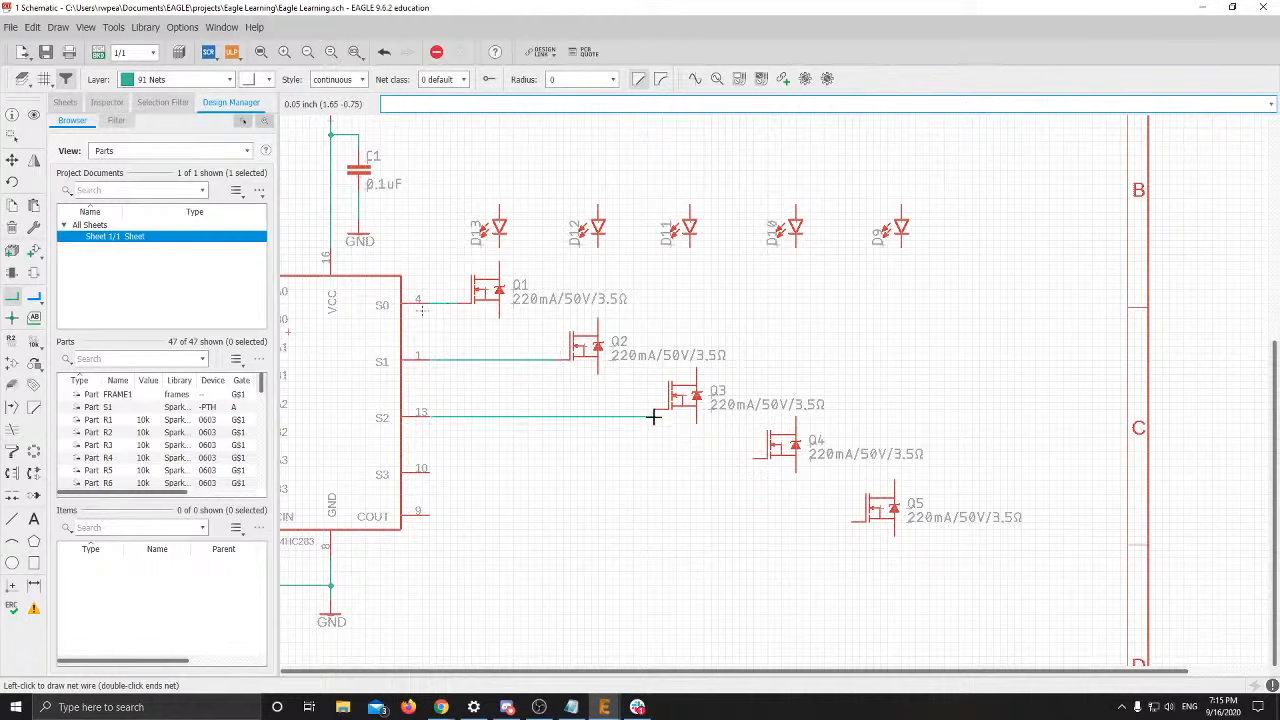
{"action": "key", "text": "Escape"}
{"action": "left_click", "coordinate": [12, 160]}
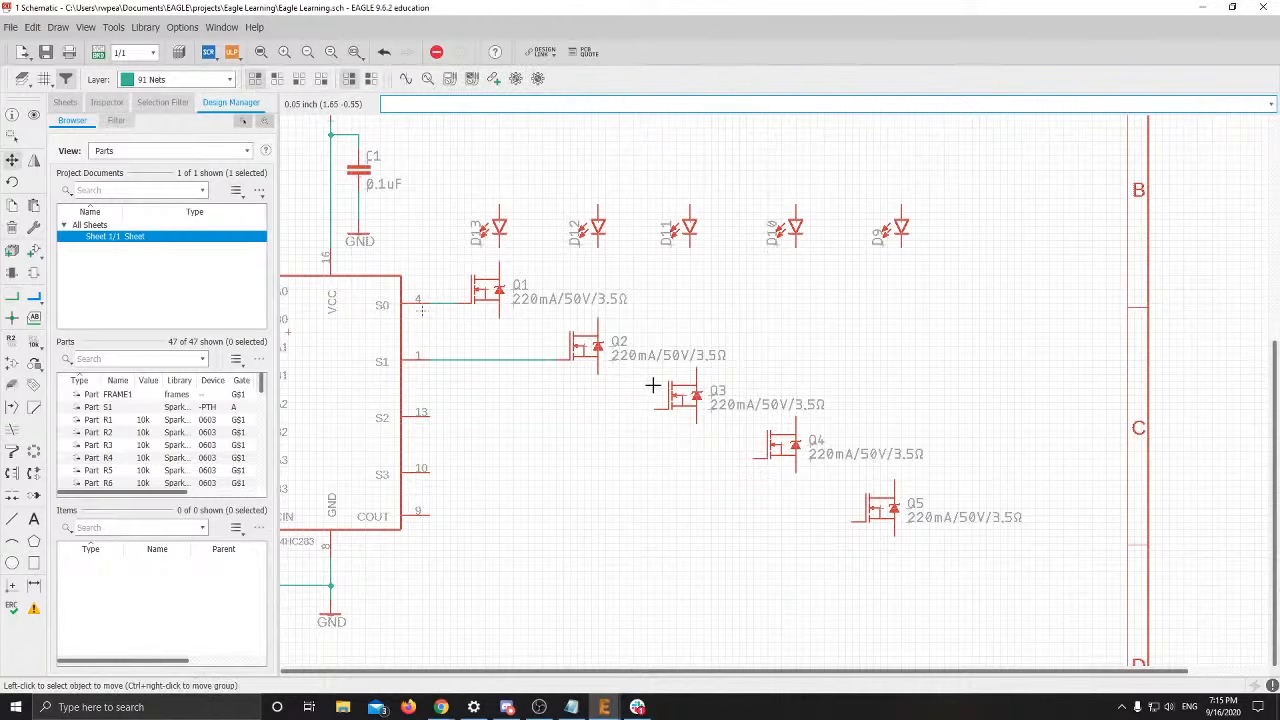
{"action": "left_click", "coordinate": [684, 392]}
{"action": "left_click", "coordinate": [684, 398]}
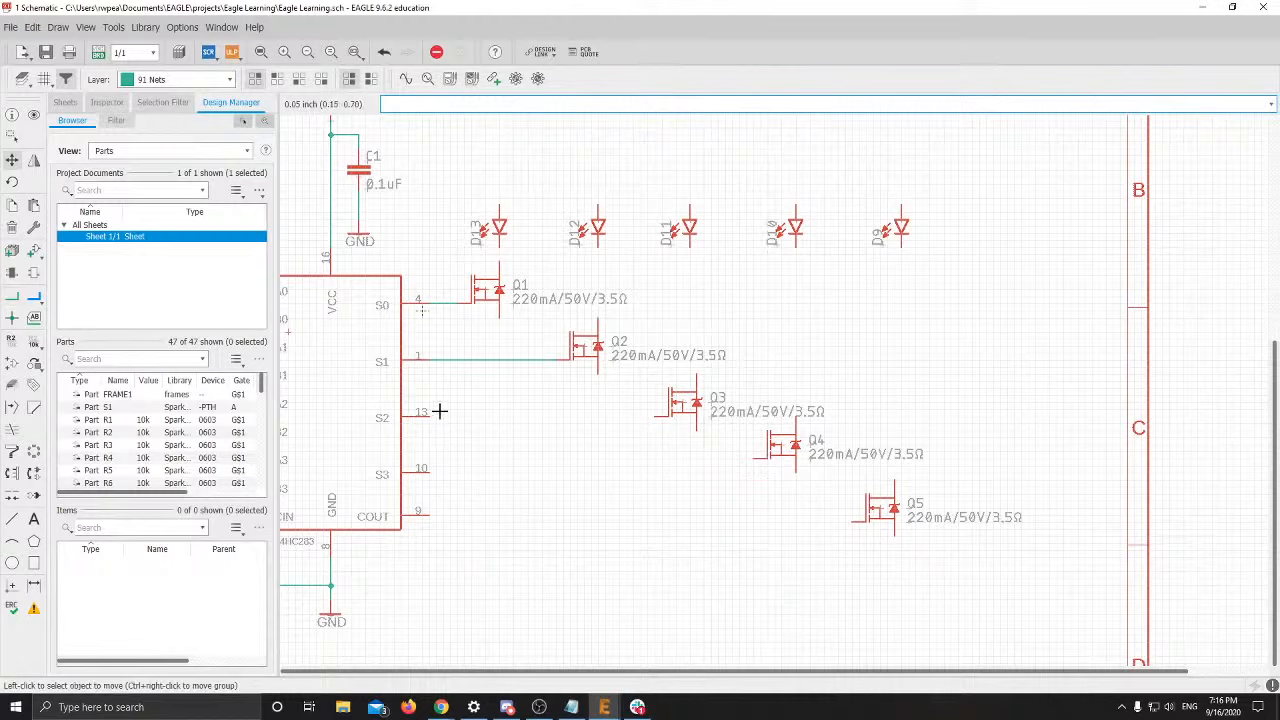
Wire the adder's S2 output to Q3's gate
{"action": "left_click", "coordinate": [12, 296]}
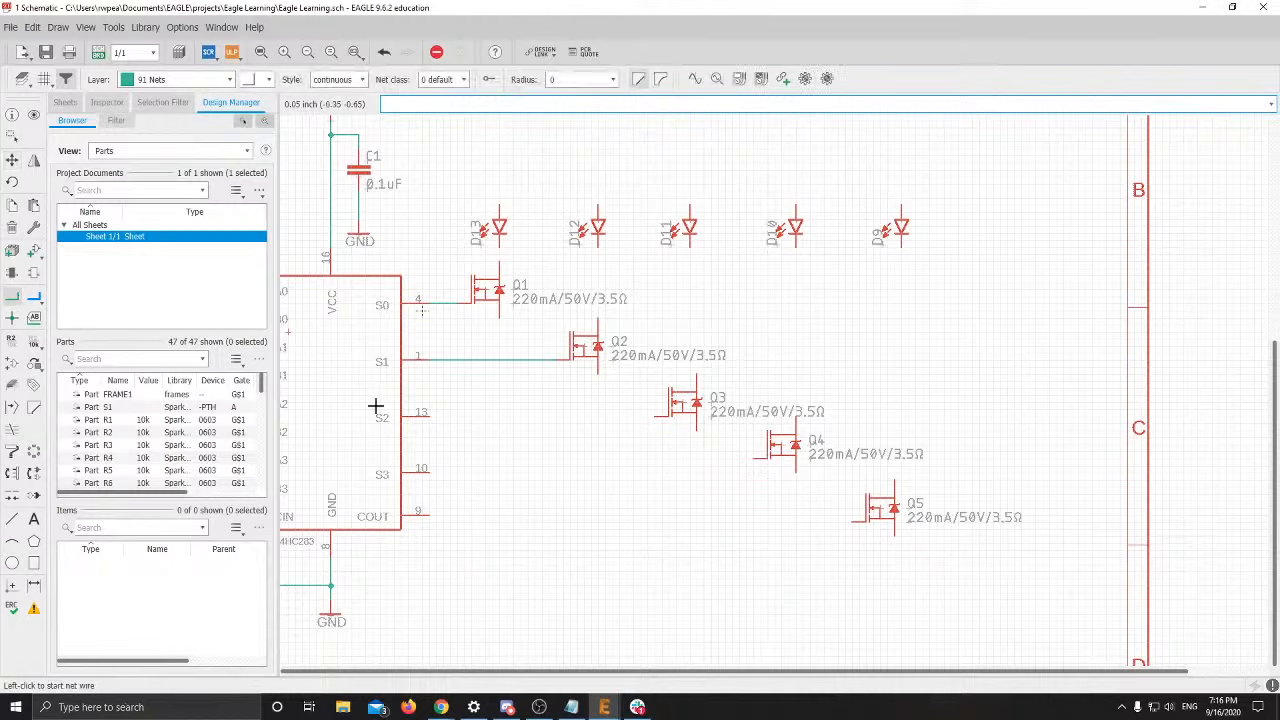
{"action": "left_click", "coordinate": [429, 417]}
{"action": "left_click", "coordinate": [666, 417]}
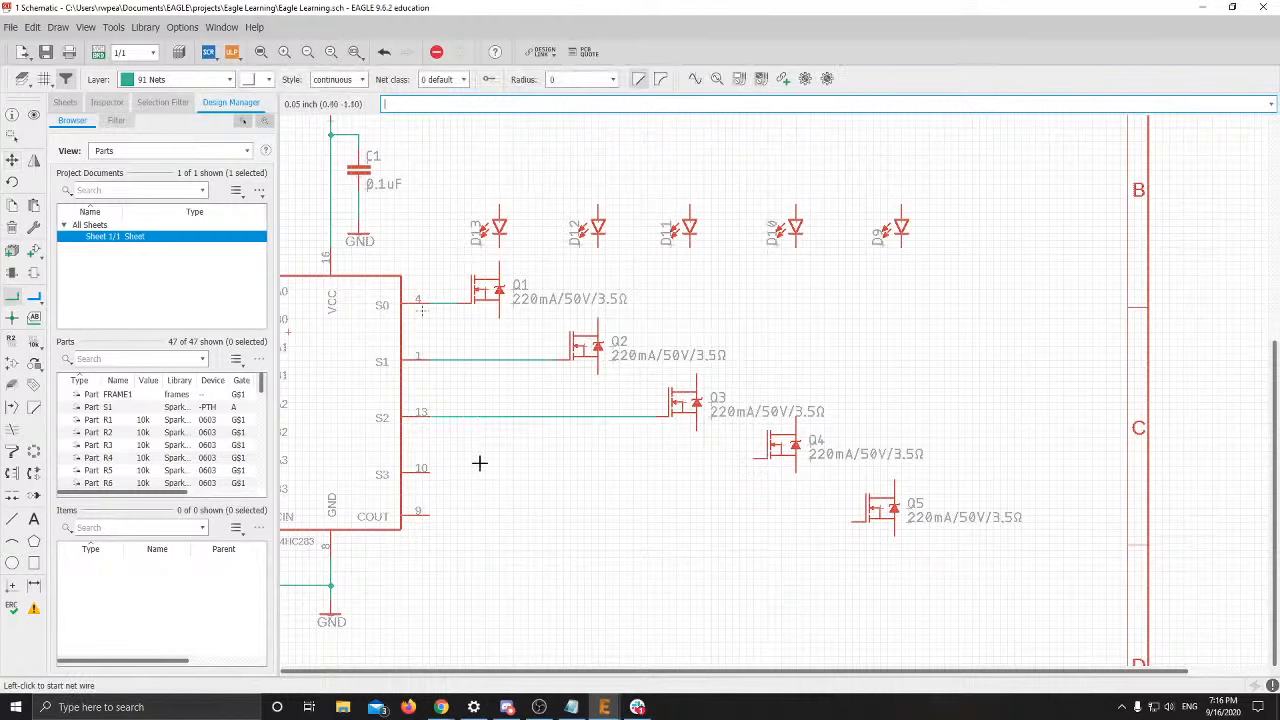
{"action": "left_click", "coordinate": [429, 474]}
{"action": "key", "text": "Escape"}
Nudge Q4 lower to align with S3, then wire S3 to Q4's gate
{"action": "left_click", "coordinate": [12, 163]}
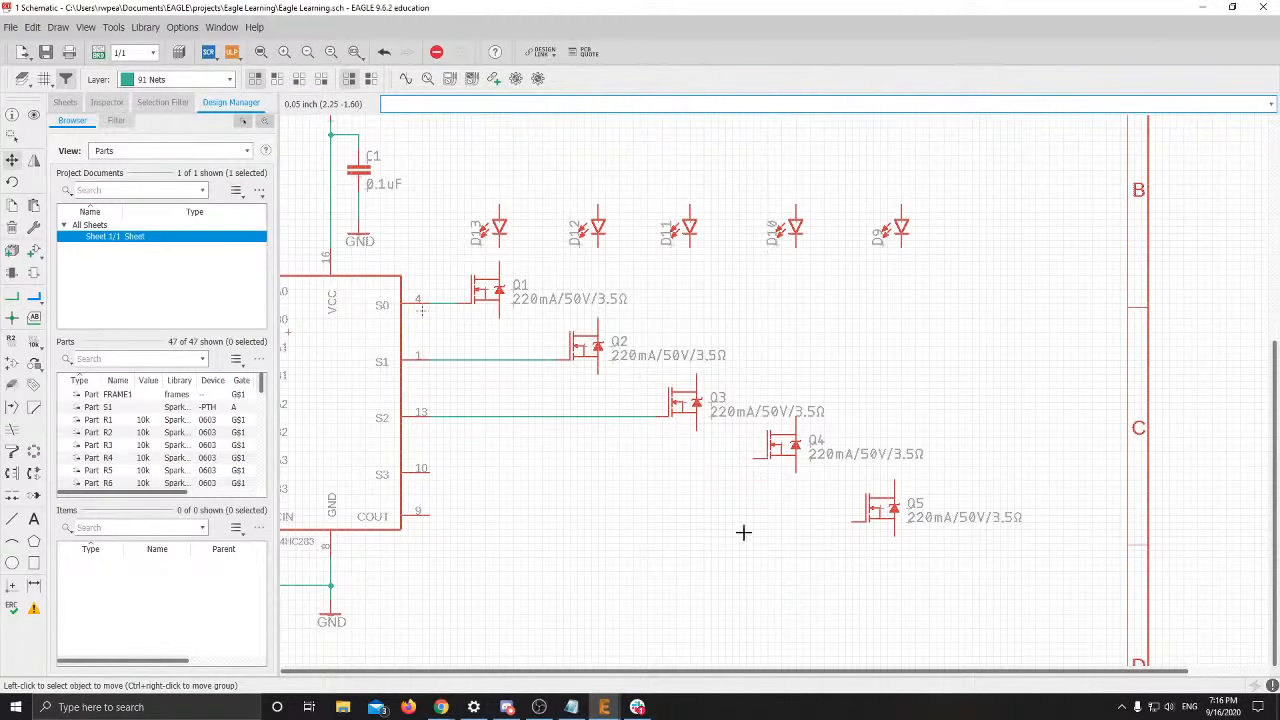
{"action": "left_click", "coordinate": [775, 450]}
{"action": "left_click", "coordinate": [777, 459]}
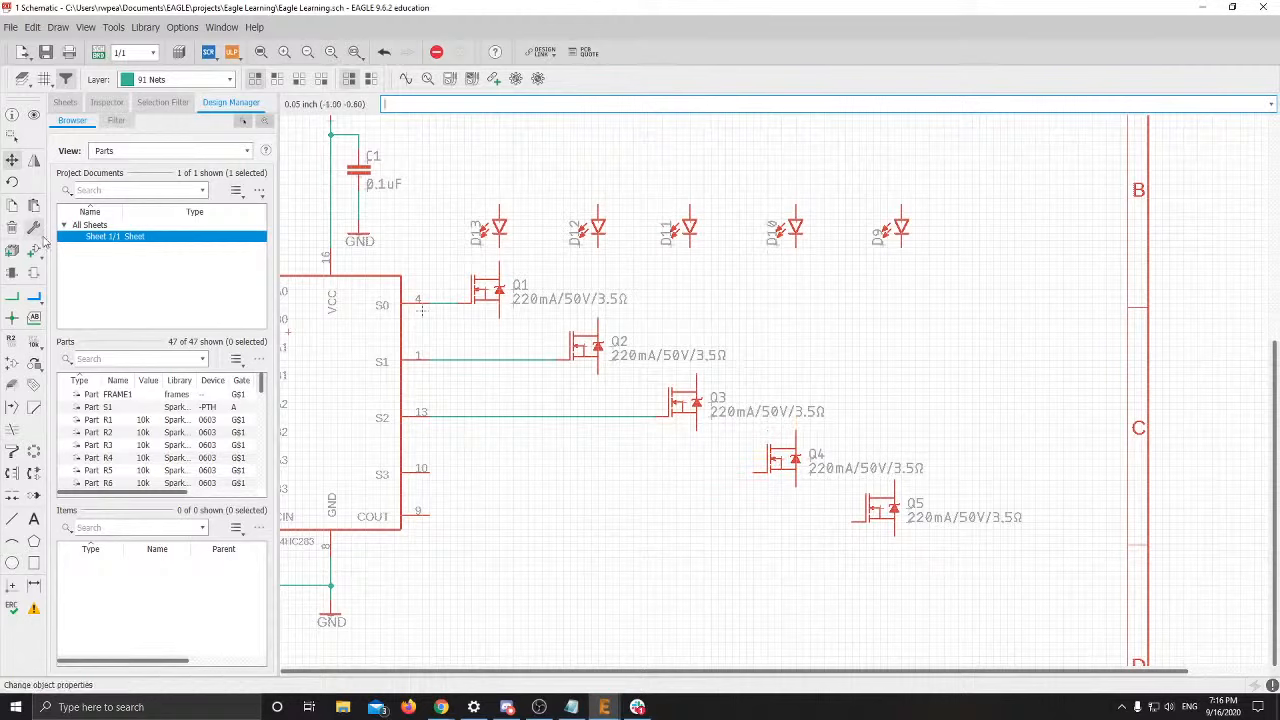
{"action": "left_click", "coordinate": [12, 298]}
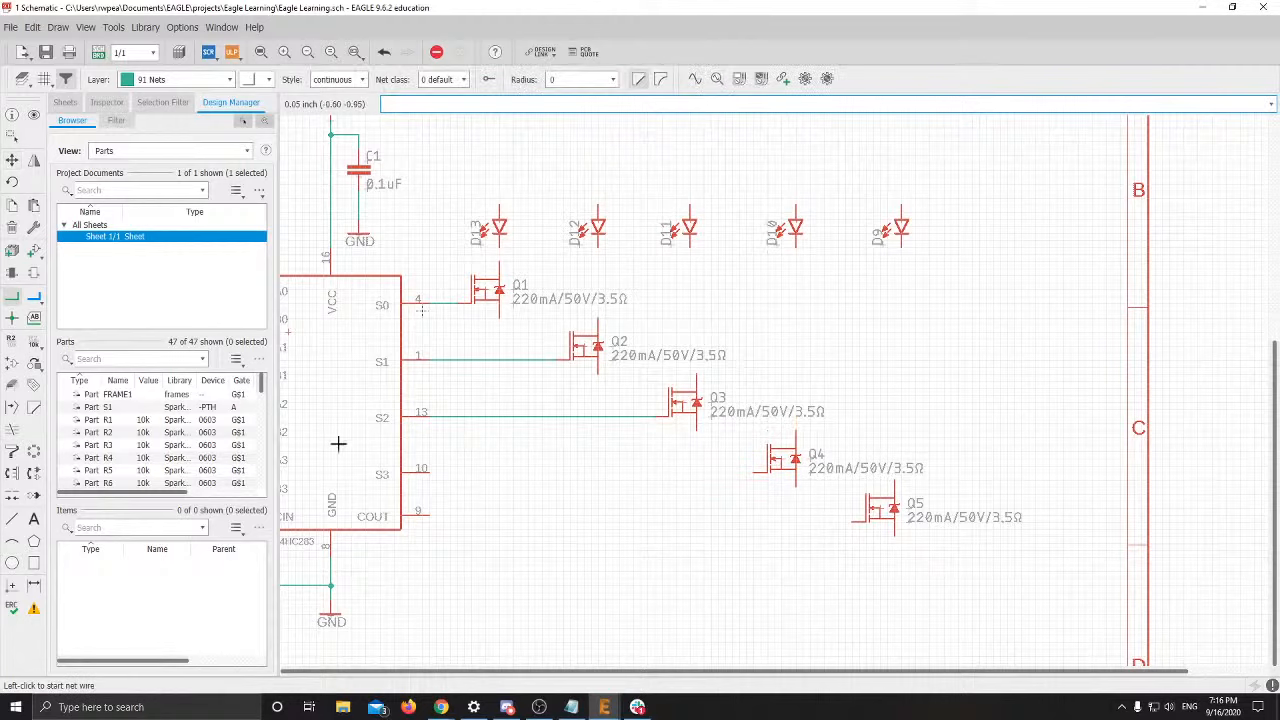
{"action": "left_click", "coordinate": [428, 479]}
{"action": "key", "text": "Escape"}
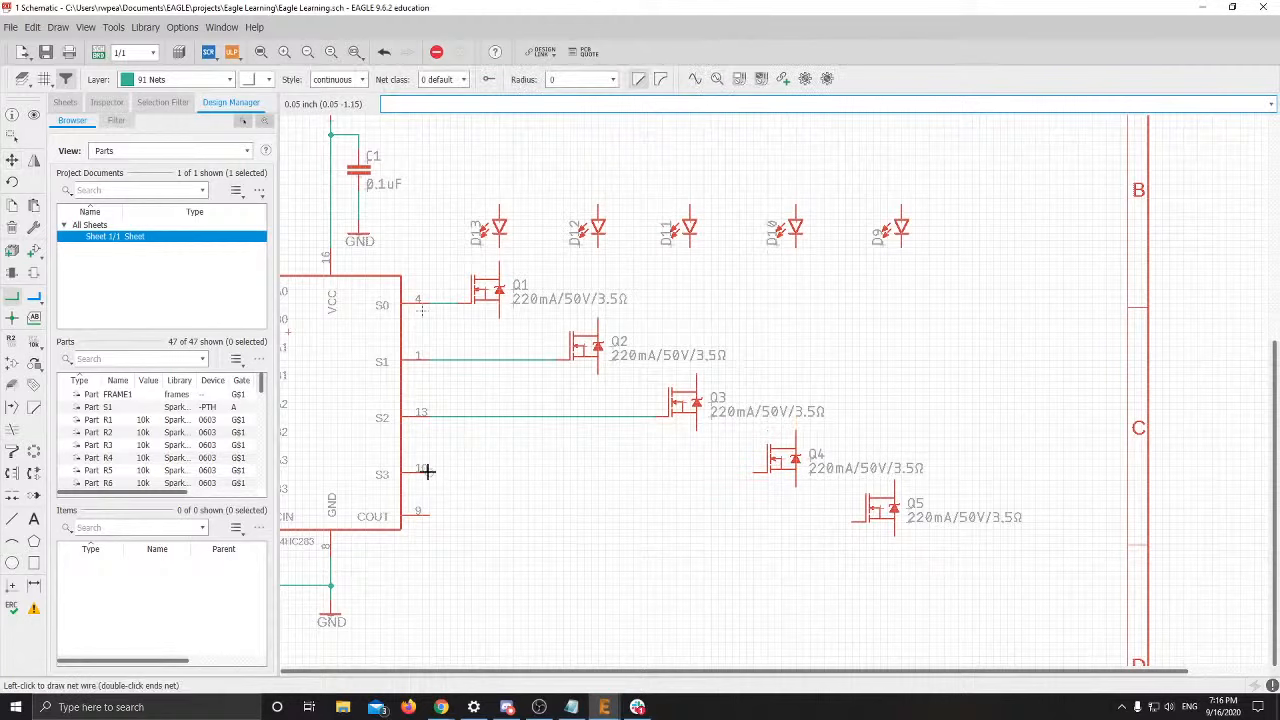
{"action": "left_click", "coordinate": [424, 471]}
{"action": "left_click", "coordinate": [751, 473]}
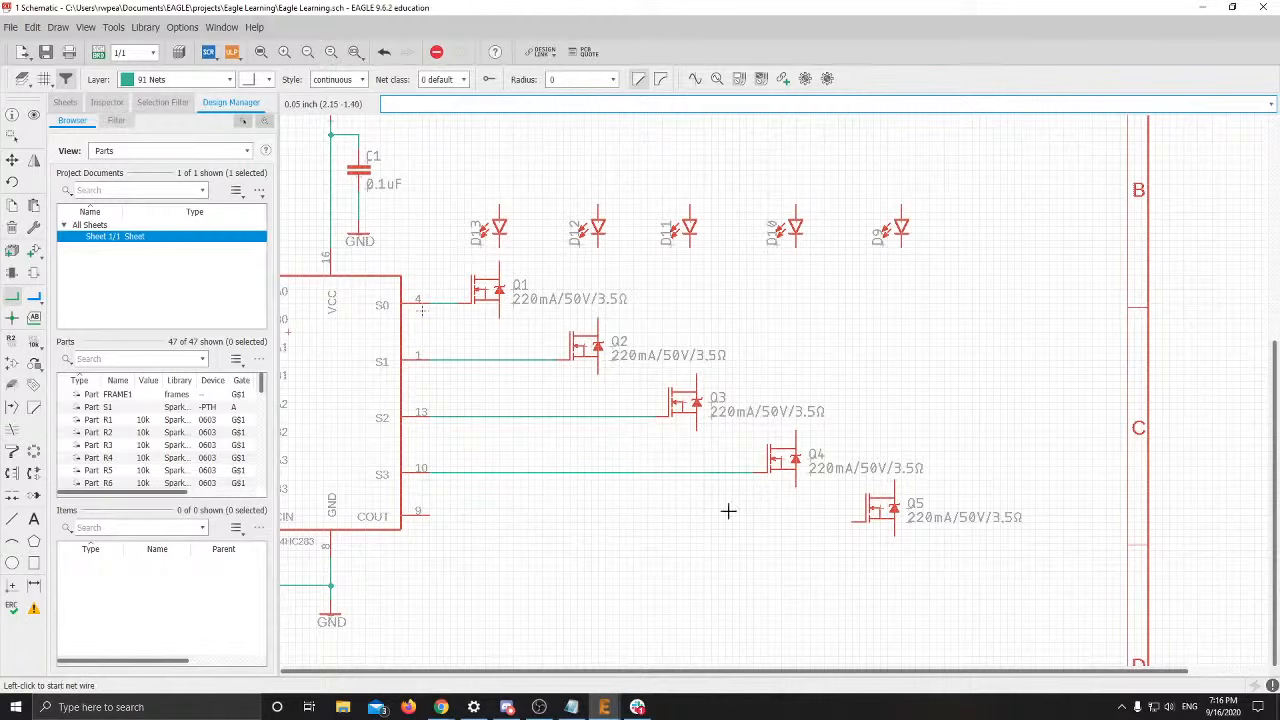
Shift transistor Q5 slightly higher so its gate is level with COUT
{"action": "left_click", "coordinate": [425, 514]}
{"action": "key", "text": "Escape"}
{"action": "left_click", "coordinate": [12, 160]}
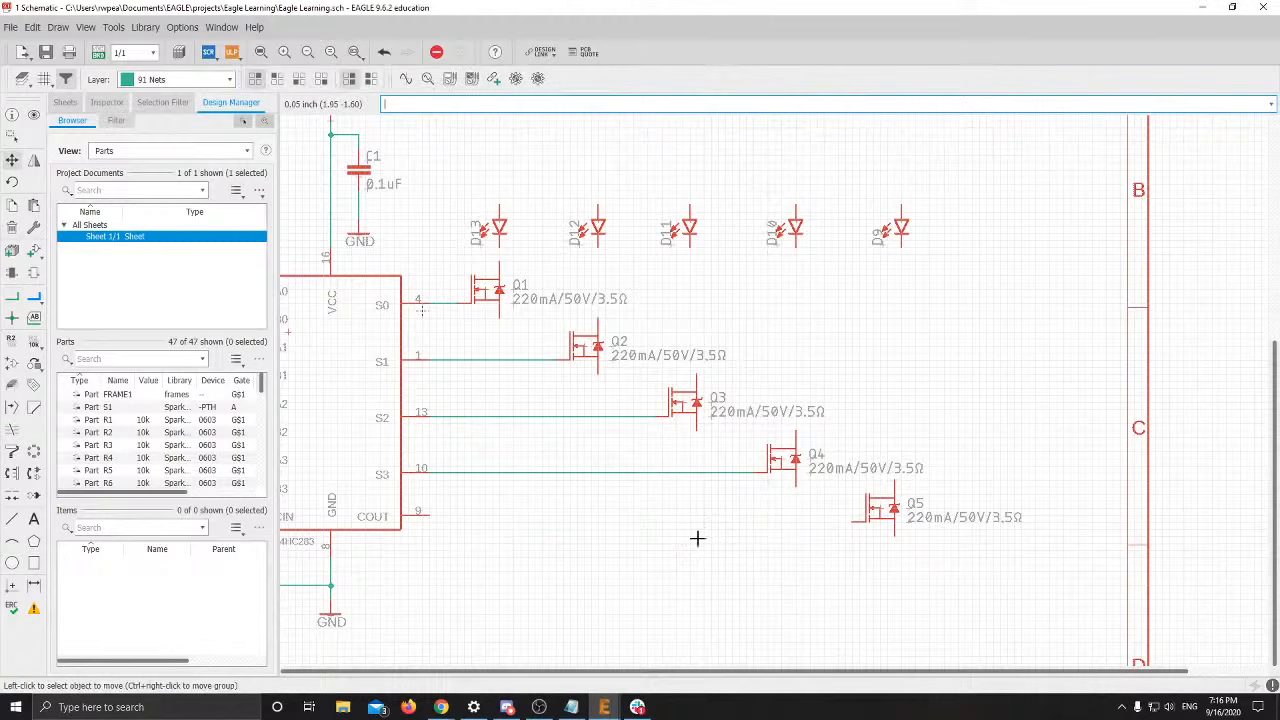
{"action": "left_click", "coordinate": [876, 511]}
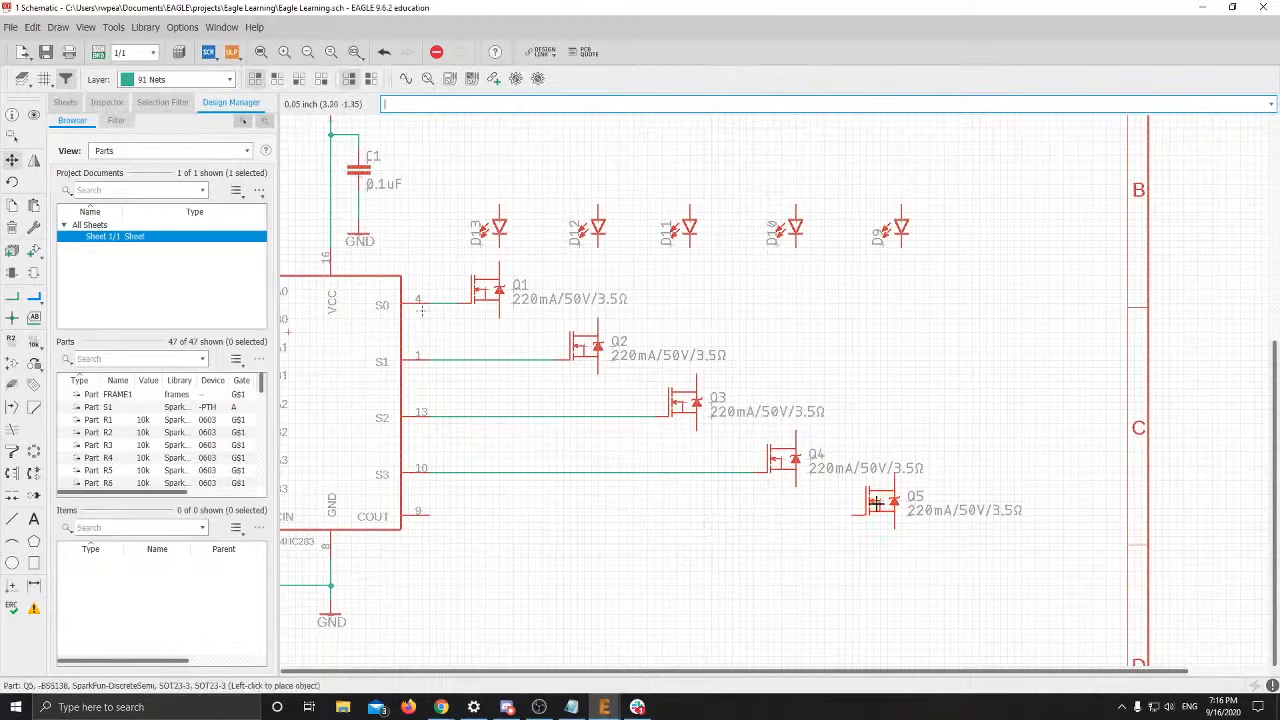
{"action": "left_click", "coordinate": [876, 511]}
{"action": "left_click", "coordinate": [874, 511]}
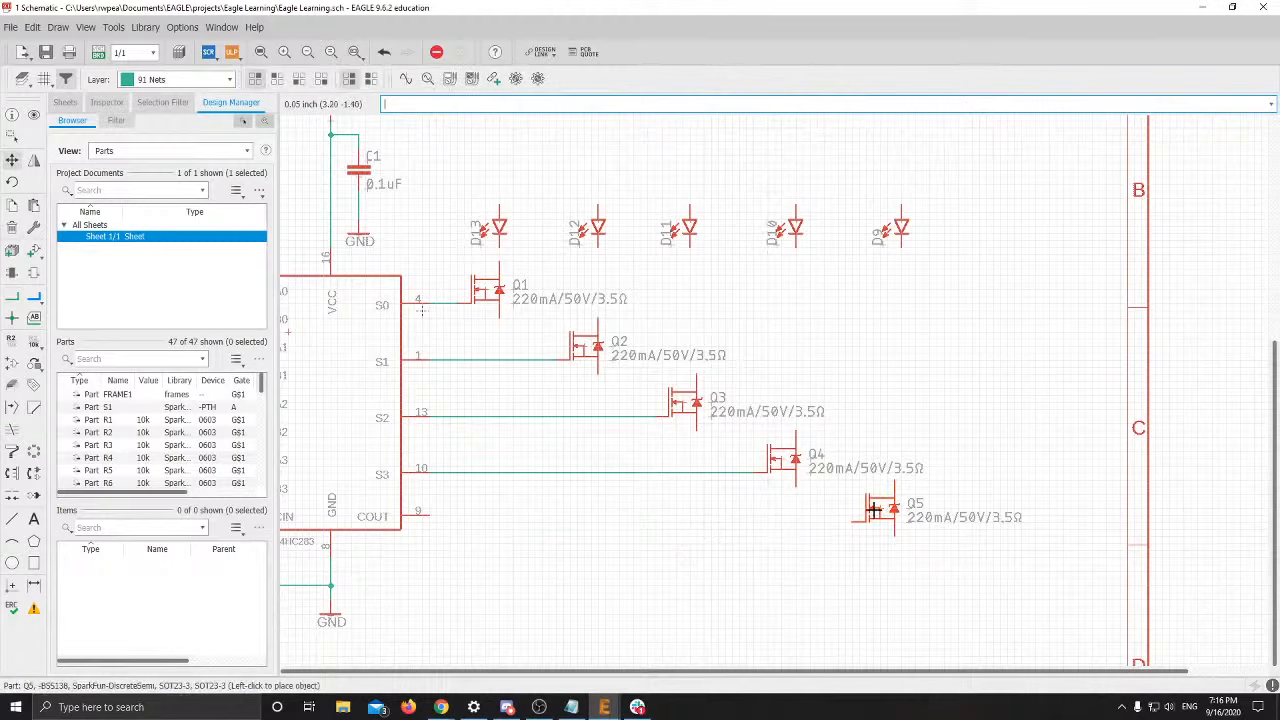
{"action": "left_click", "coordinate": [877, 504]}
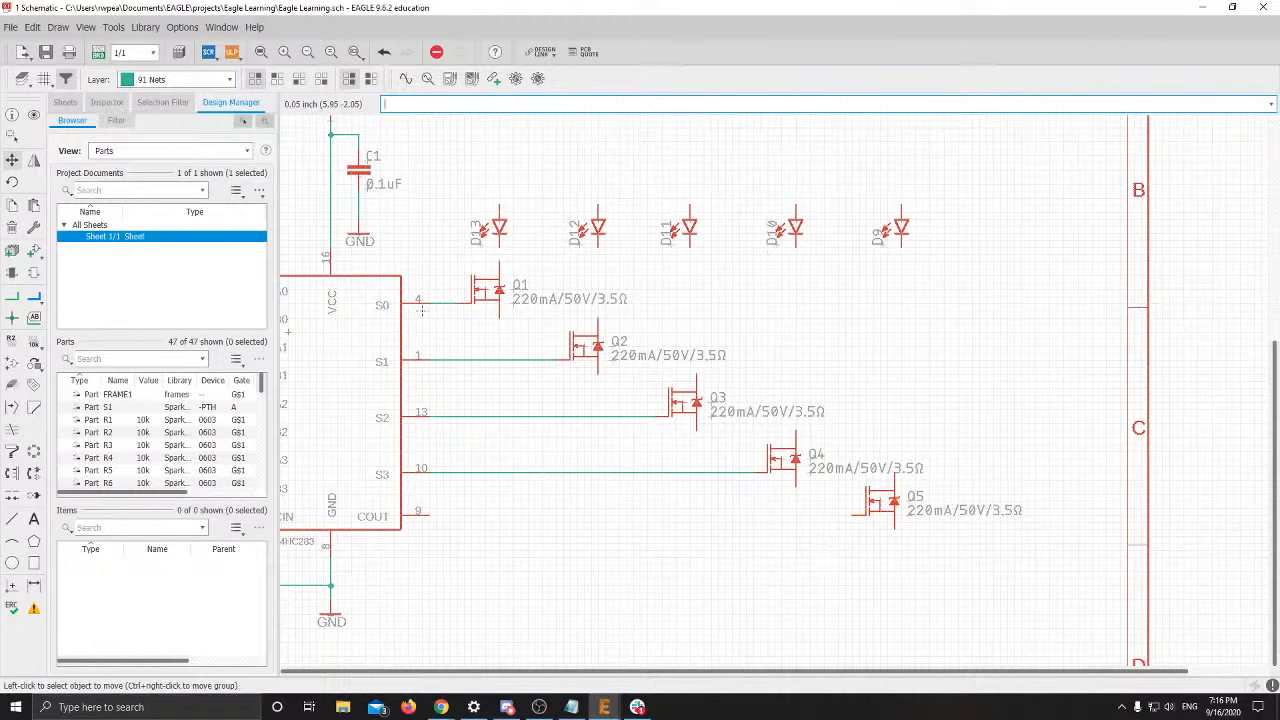
{"action": "key", "text": "alt+Tab"}
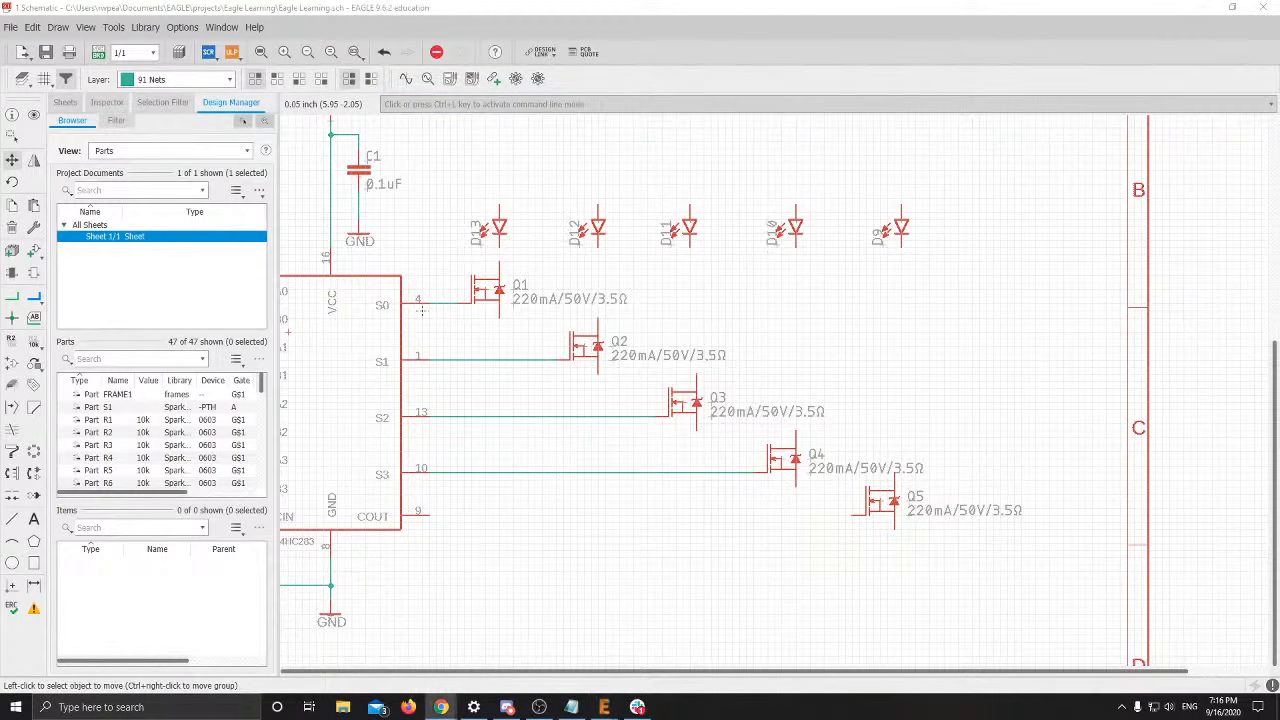
{"action": "key", "text": "alt+Tab"}
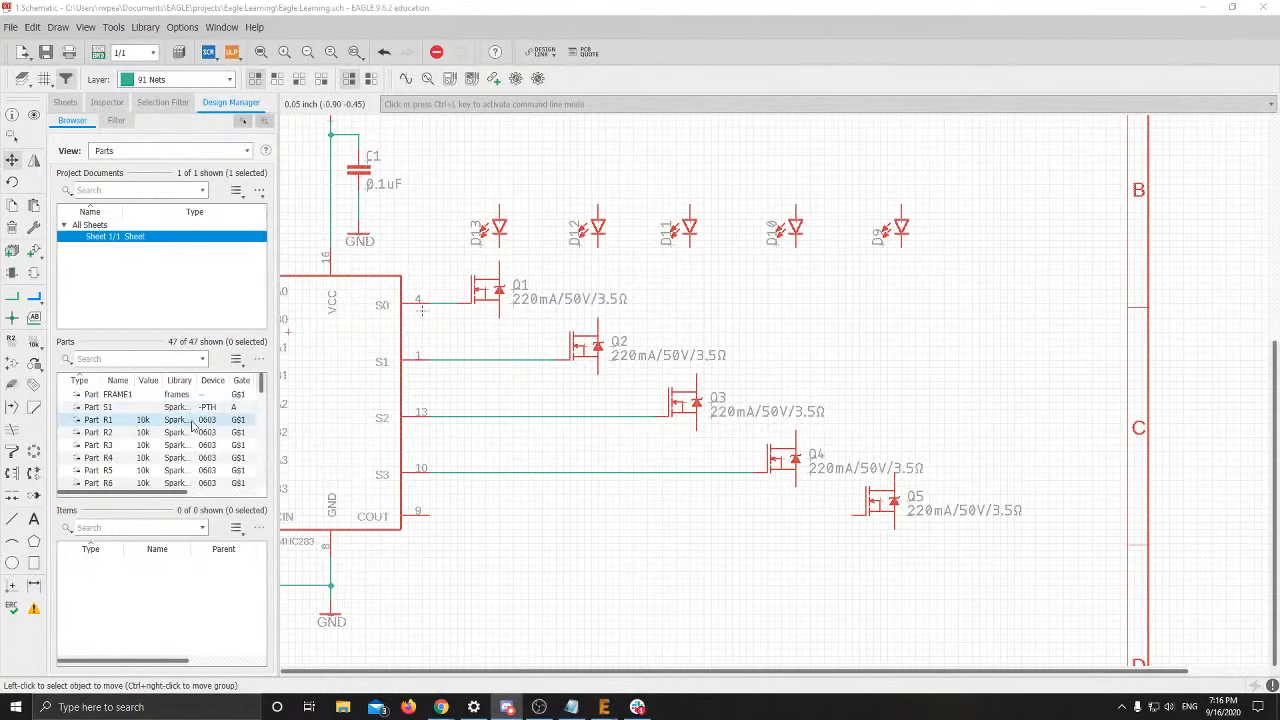
Connect the COUT output (pin 9) to Q5's gate
{"action": "left_click", "coordinate": [12, 296]}
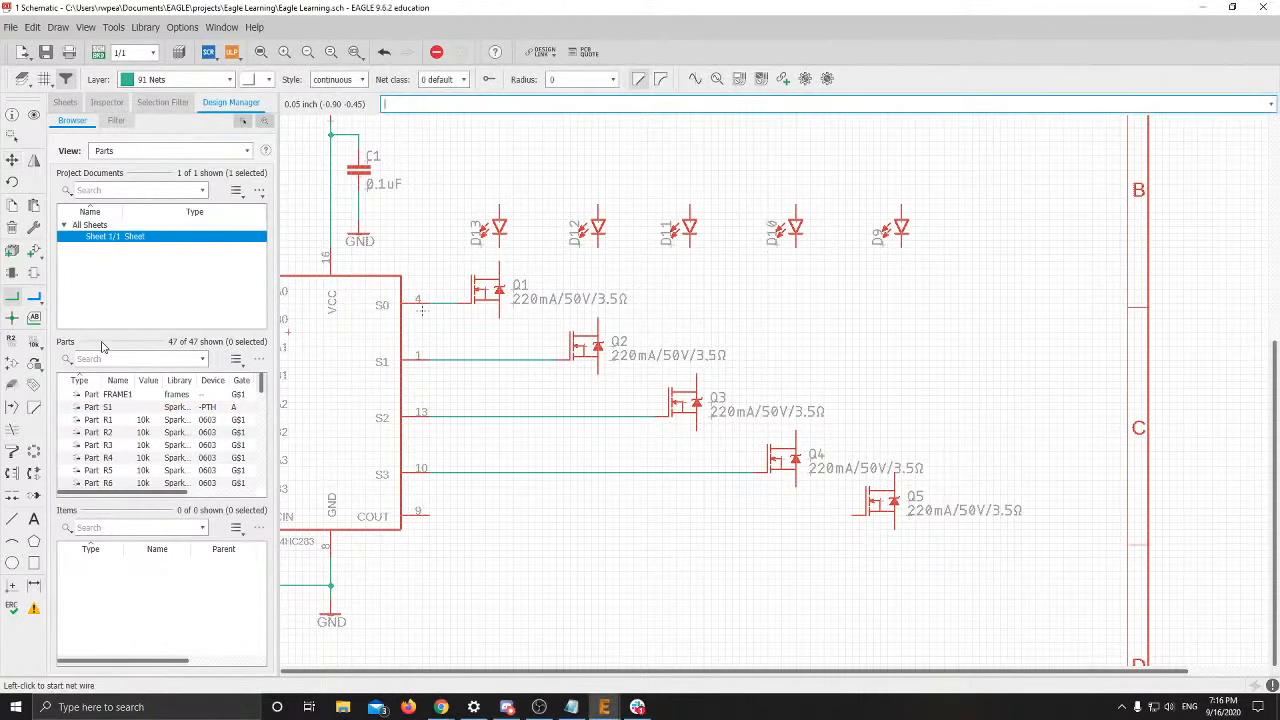
{"action": "left_click", "coordinate": [423, 510]}
{"action": "left_click", "coordinate": [860, 514]}
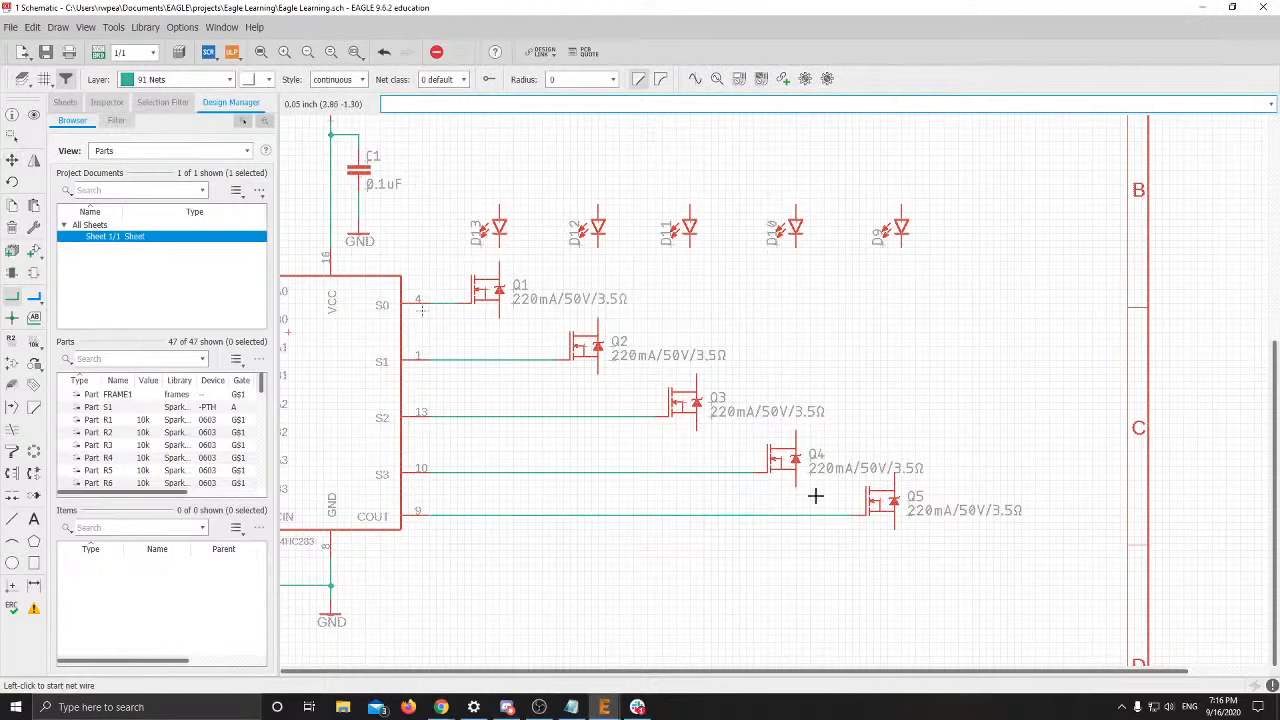
Connect LED D12 down to the drain of MOSFET Q2
{"action": "left_click", "coordinate": [498, 249]}
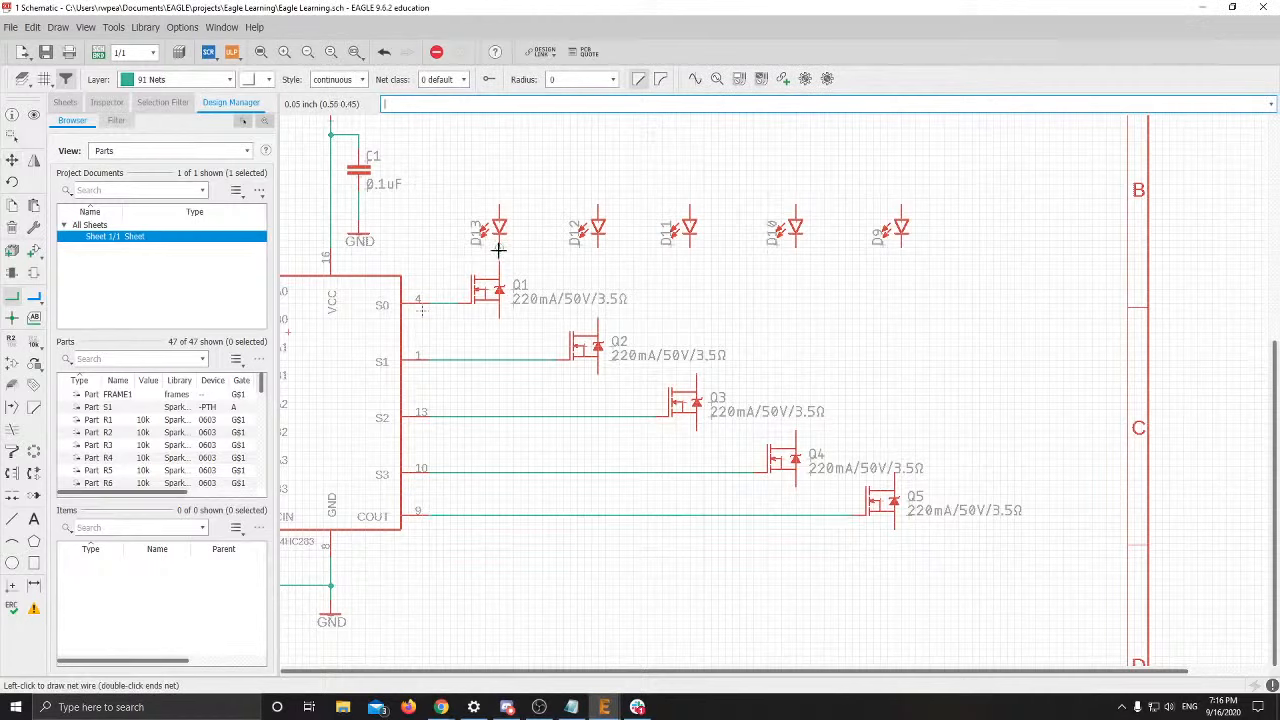
{"action": "key", "text": "Escape"}
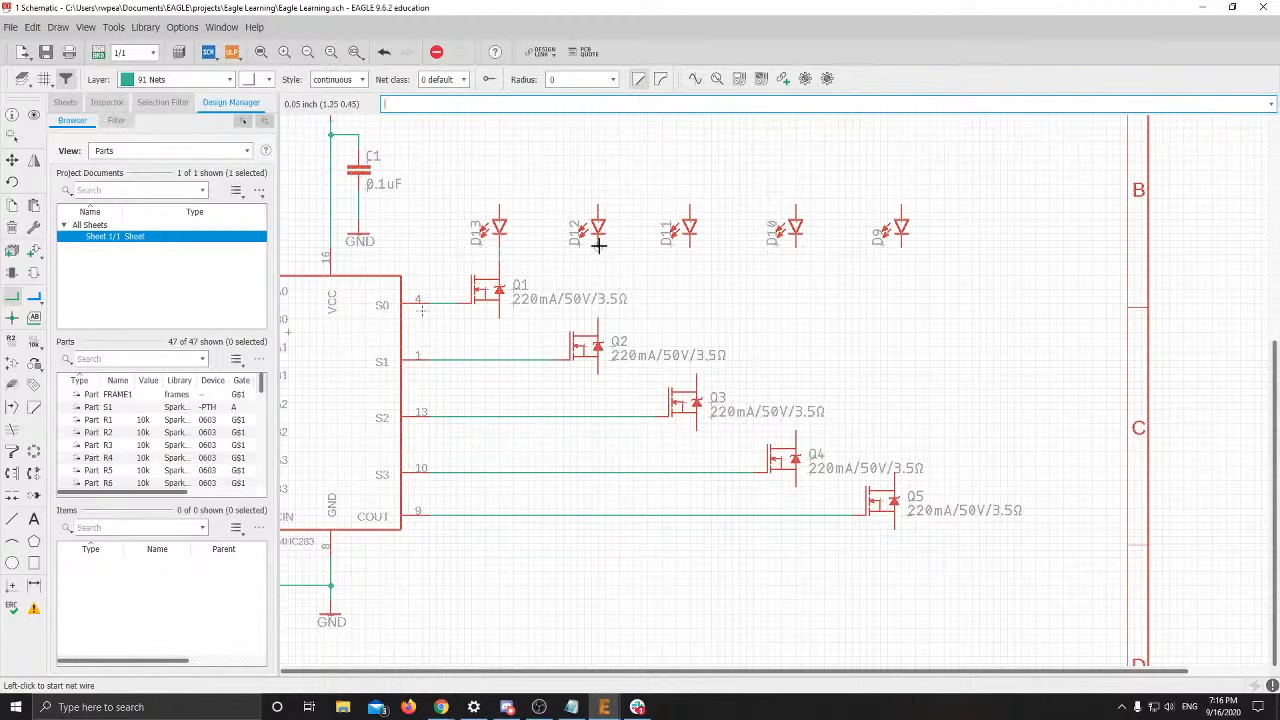
{"action": "left_click", "coordinate": [598, 243]}
{"action": "left_click", "coordinate": [598, 322]}
Shift LED D11 right to line up with Q3, then wire it to Q3's drain
{"action": "left_click", "coordinate": [688, 249]}
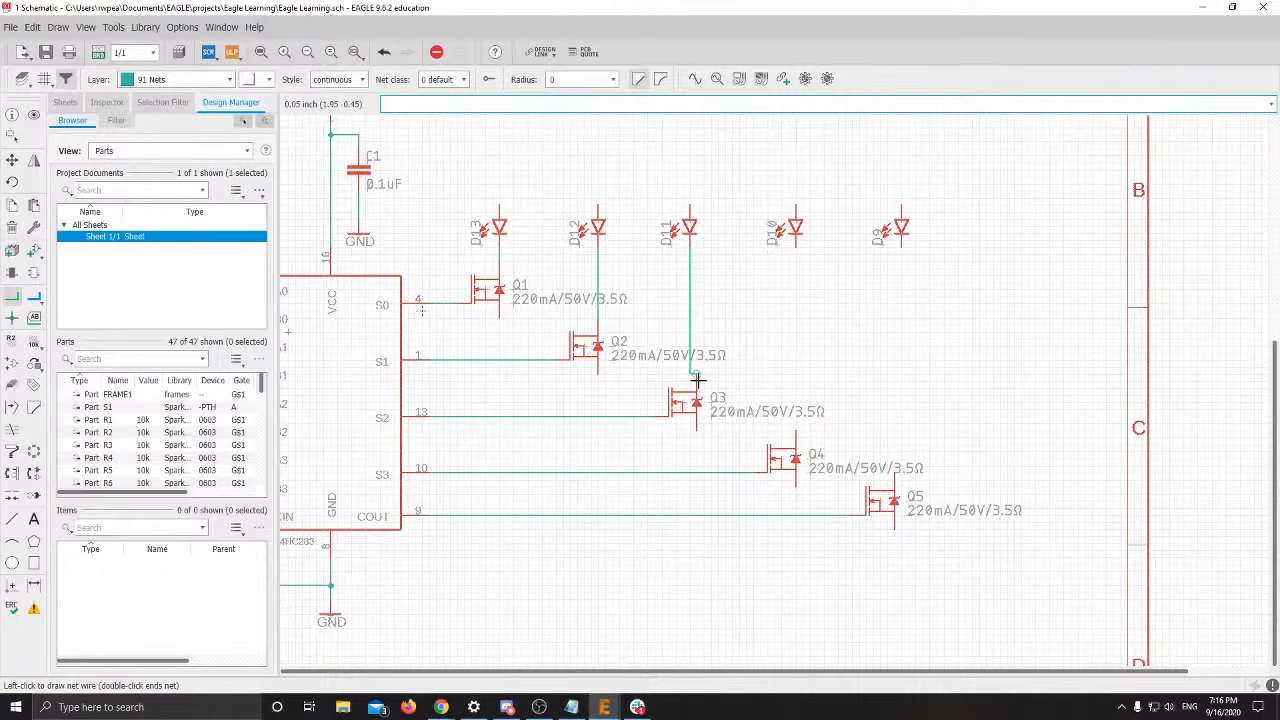
{"action": "key", "text": "Escape"}
{"action": "left_click", "coordinate": [12, 160]}
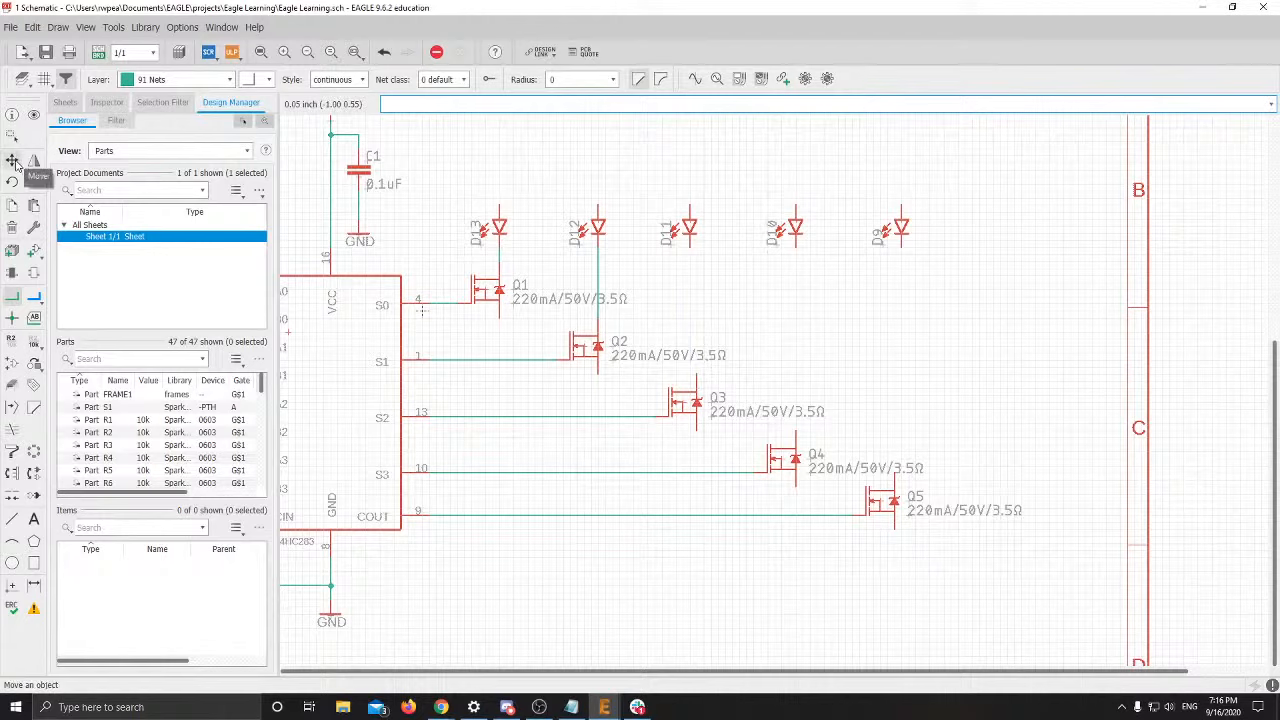
{"action": "left_click", "coordinate": [688, 218]}
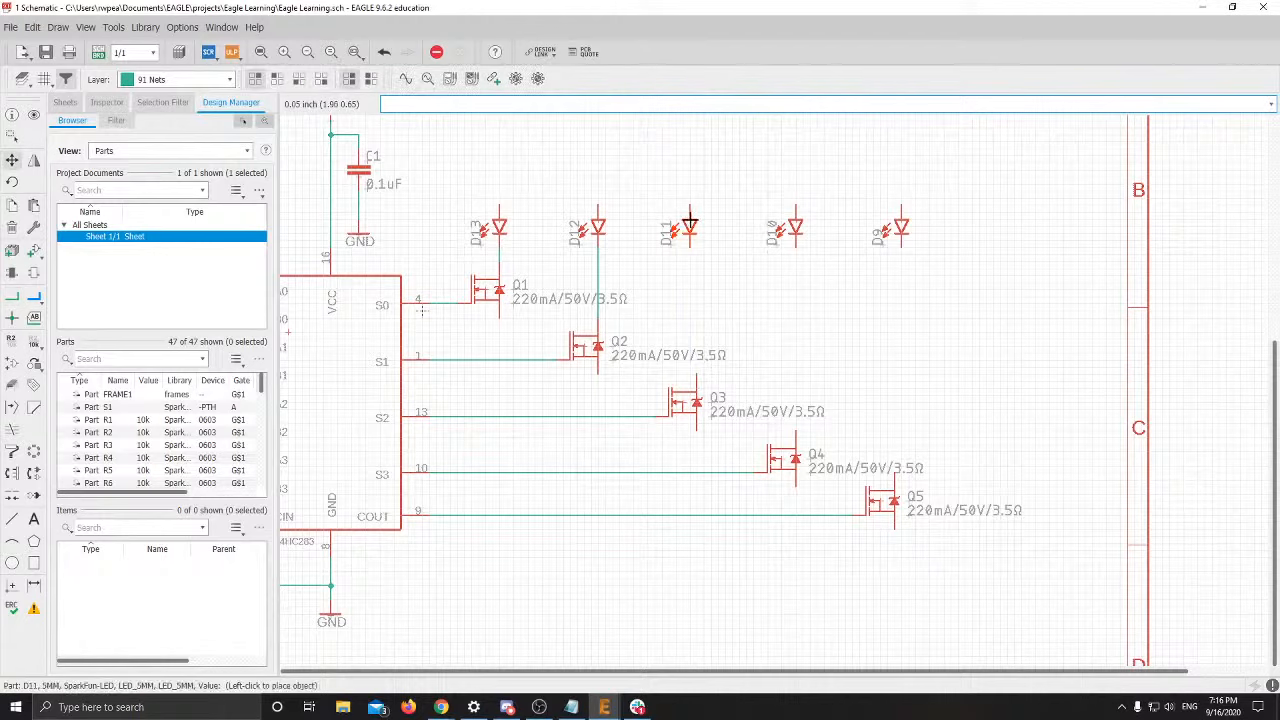
{"action": "left_click", "coordinate": [695, 222]}
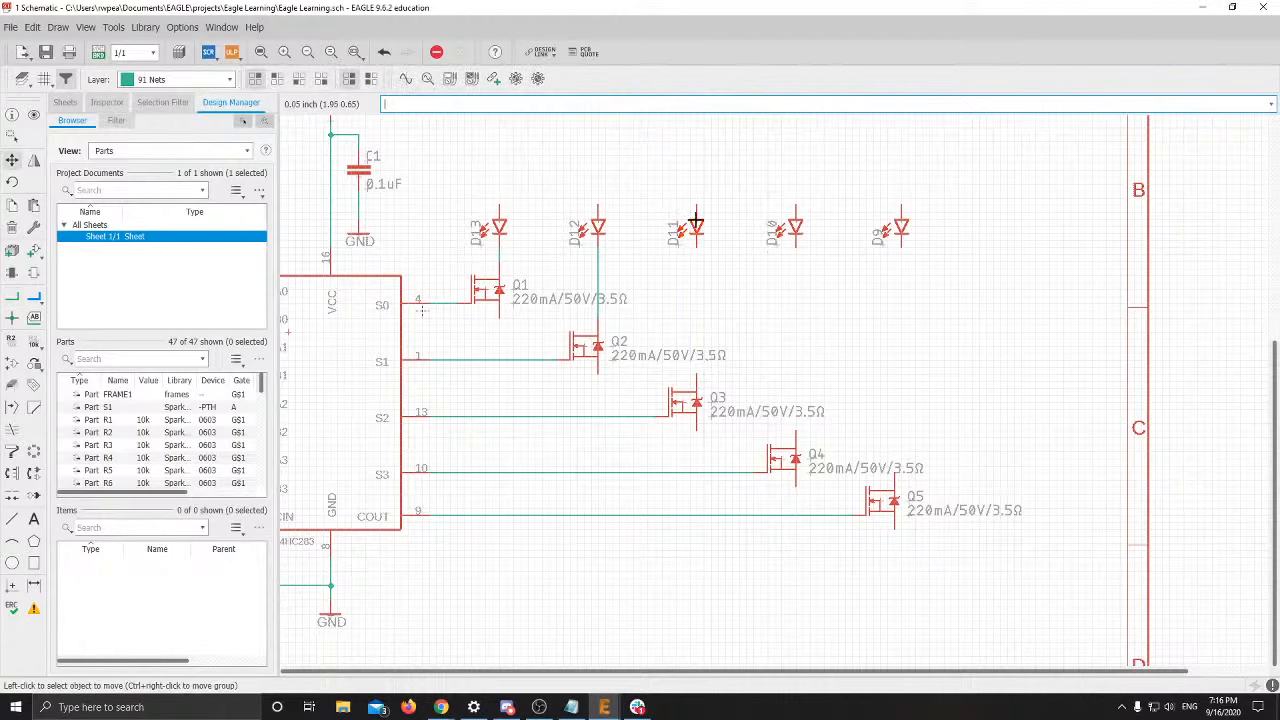
{"action": "left_click", "coordinate": [684, 402]}
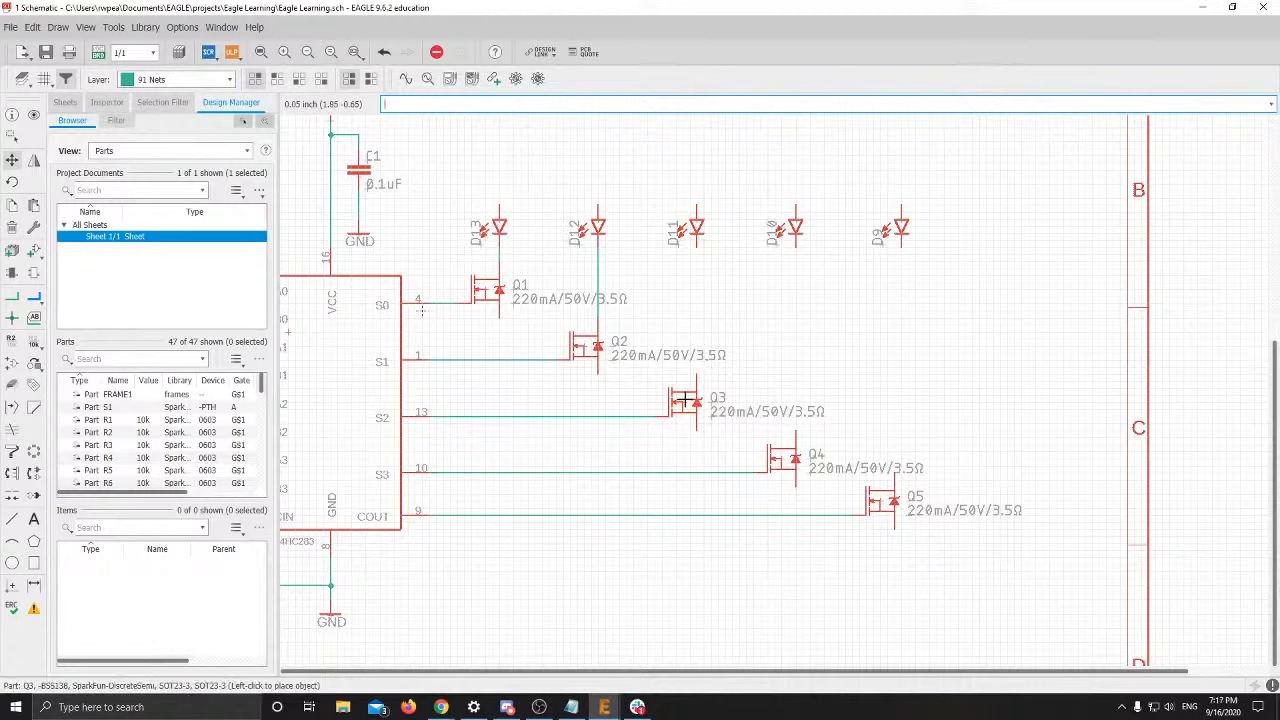
{"action": "left_click", "coordinate": [684, 402]}
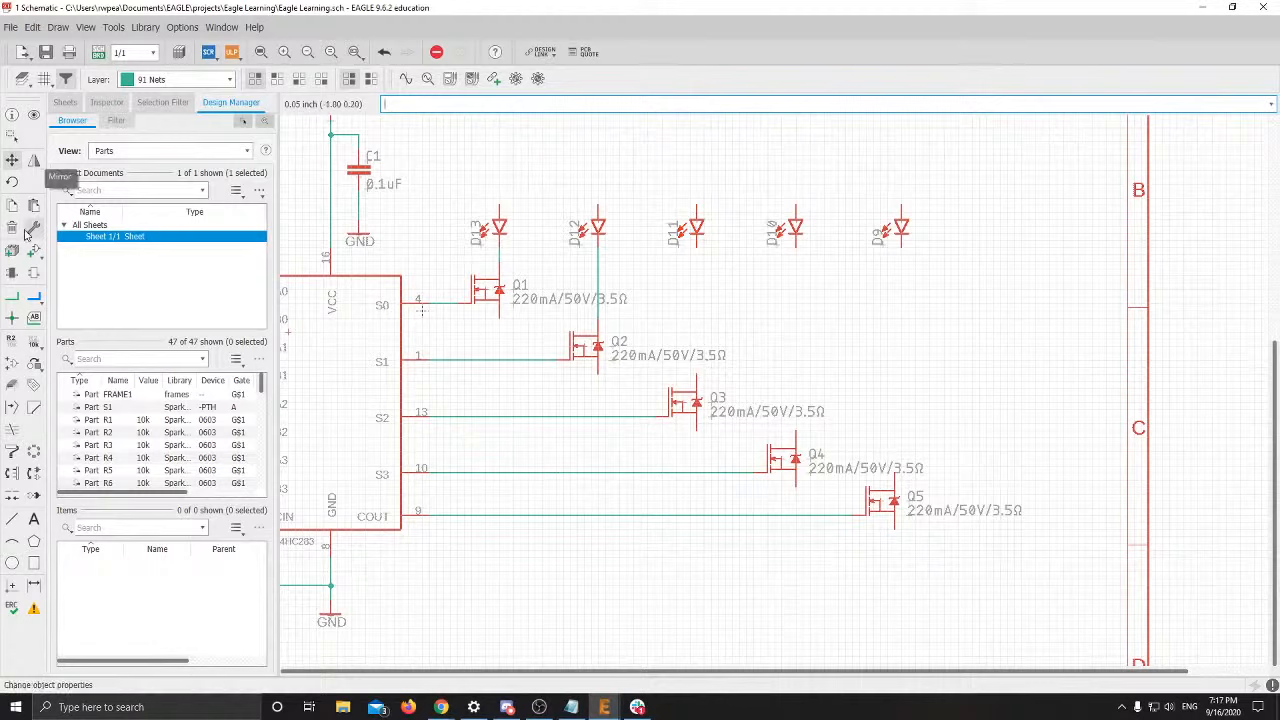
{"action": "left_click", "coordinate": [12, 296]}
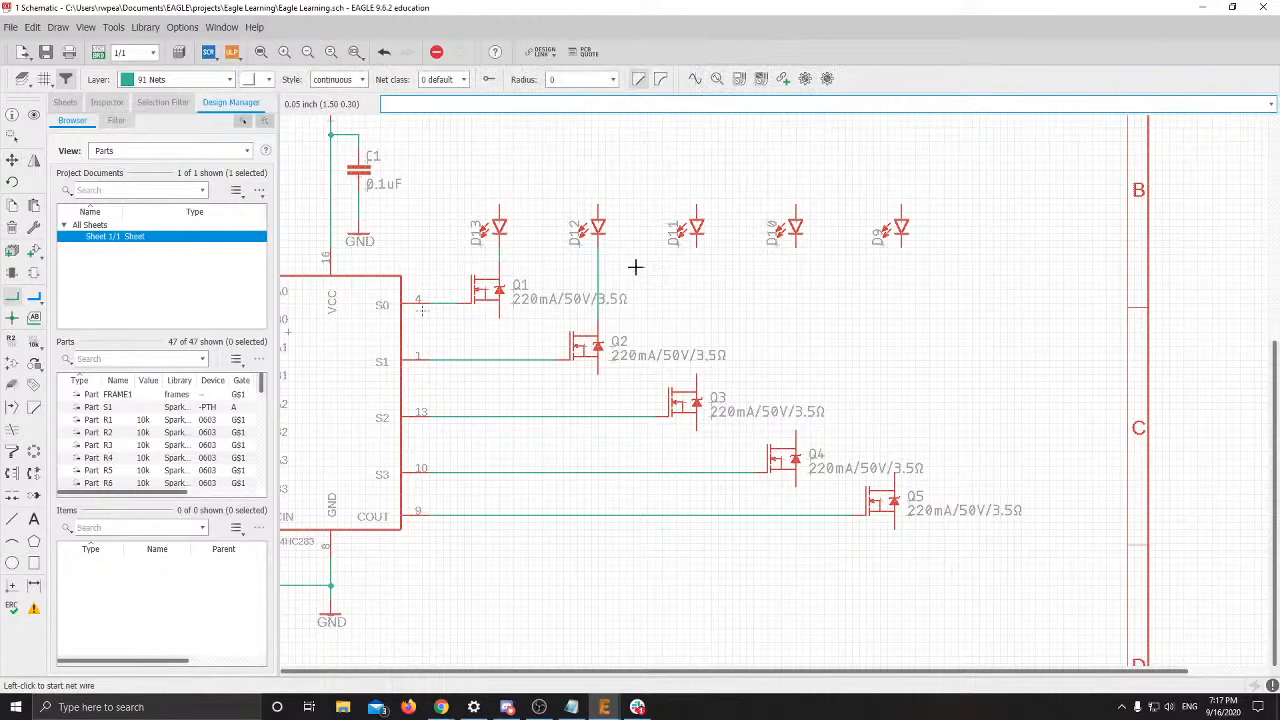
{"action": "left_click", "coordinate": [697, 247]}
{"action": "left_click", "coordinate": [697, 380]}
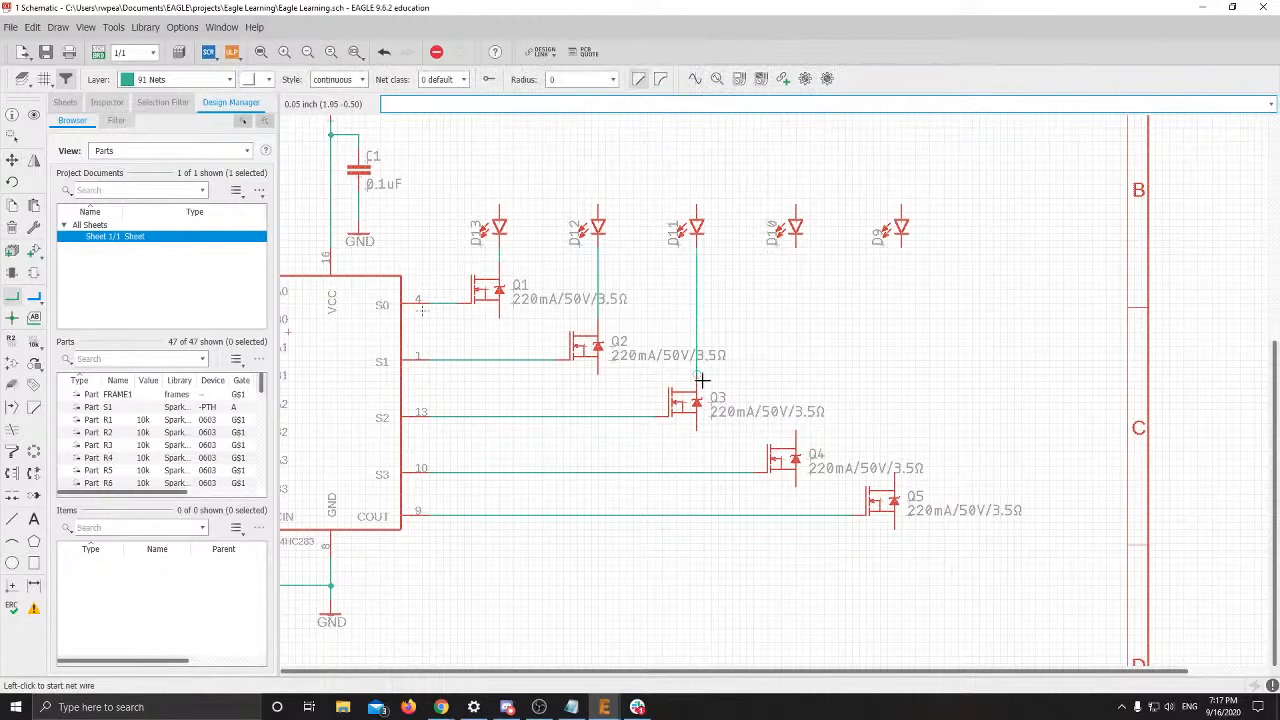
Wire LED D10 down to Q4's drain, redoing the connection once
{"action": "left_click", "coordinate": [790, 246]}
{"action": "left_click", "coordinate": [791, 445]}
{"action": "left_click", "coordinate": [12, 160]}
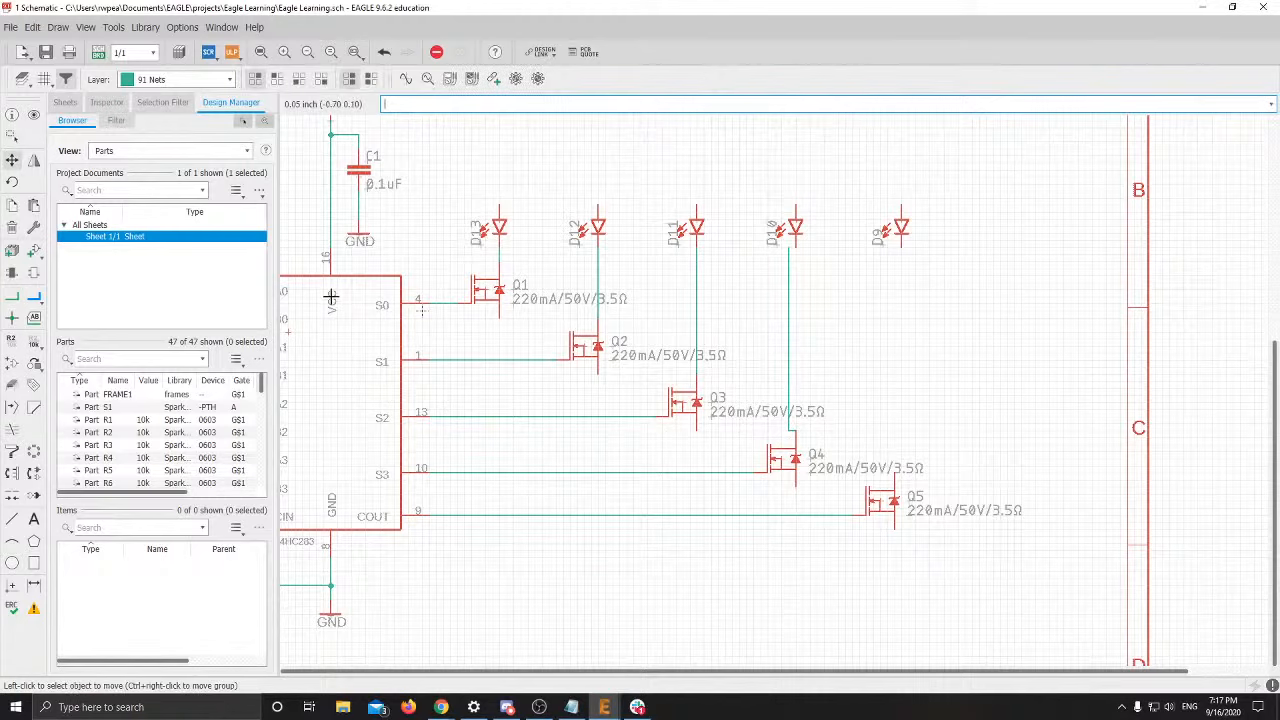
{"action": "left_click", "coordinate": [776, 461]}
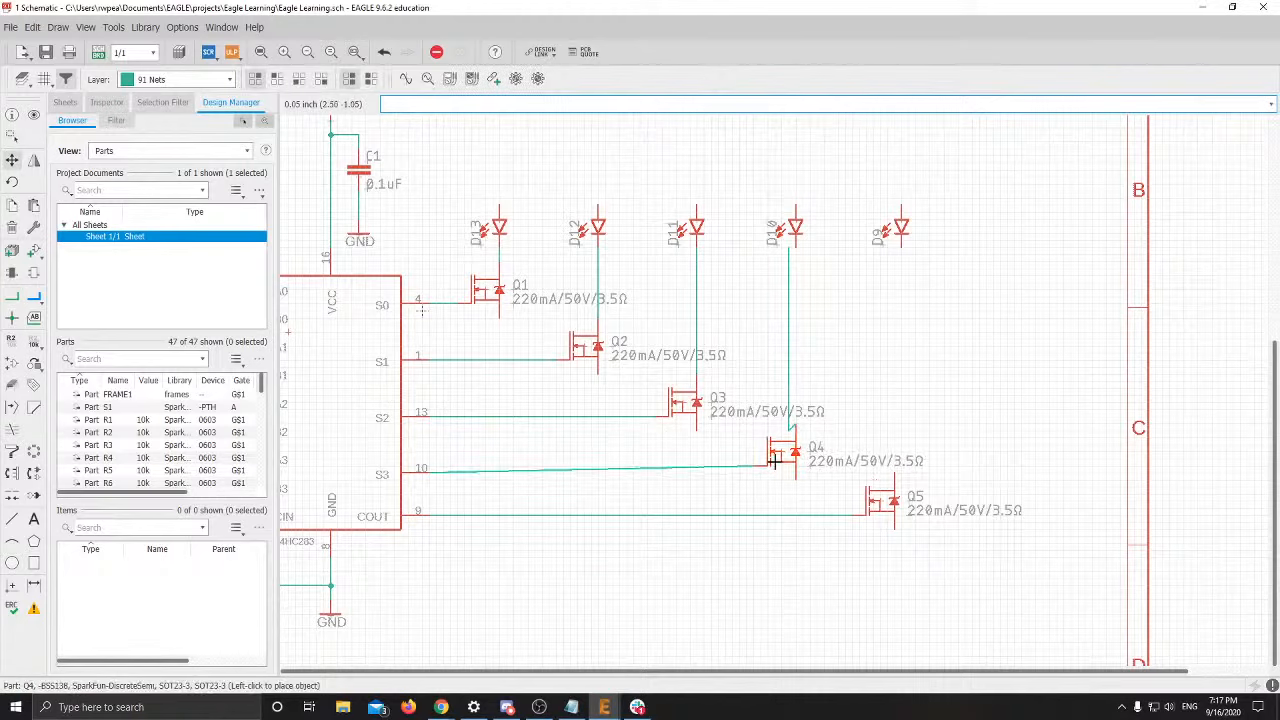
{"action": "left_click", "coordinate": [775, 462]}
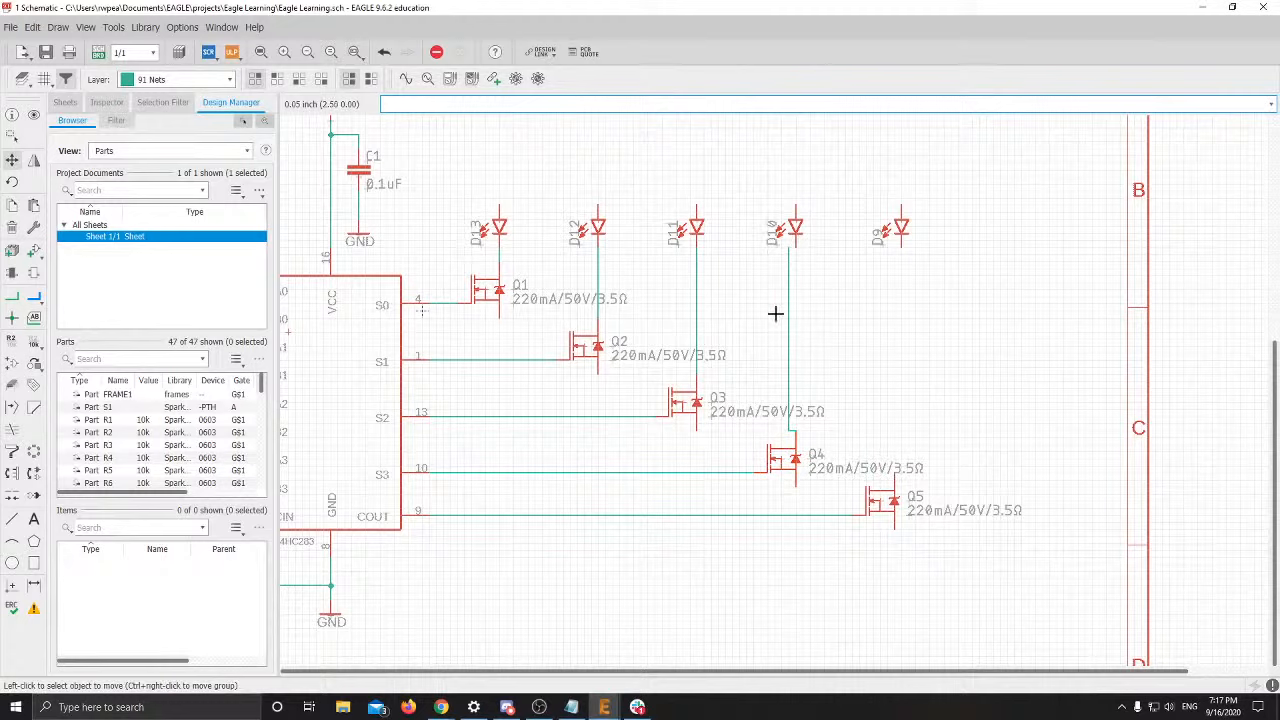
{"action": "key", "text": "ctrl+z"}
{"action": "key", "text": "ctrl+z"}
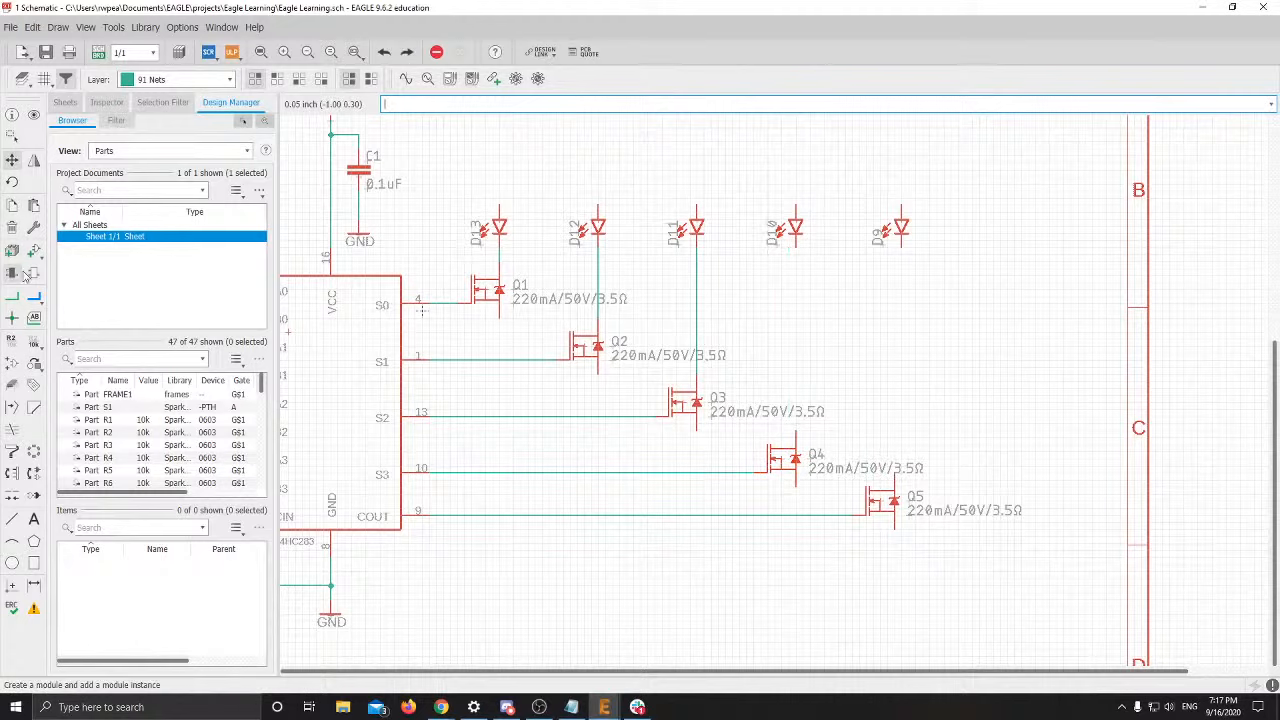
{"action": "left_click", "coordinate": [12, 296]}
{"action": "left_click", "coordinate": [797, 241]}
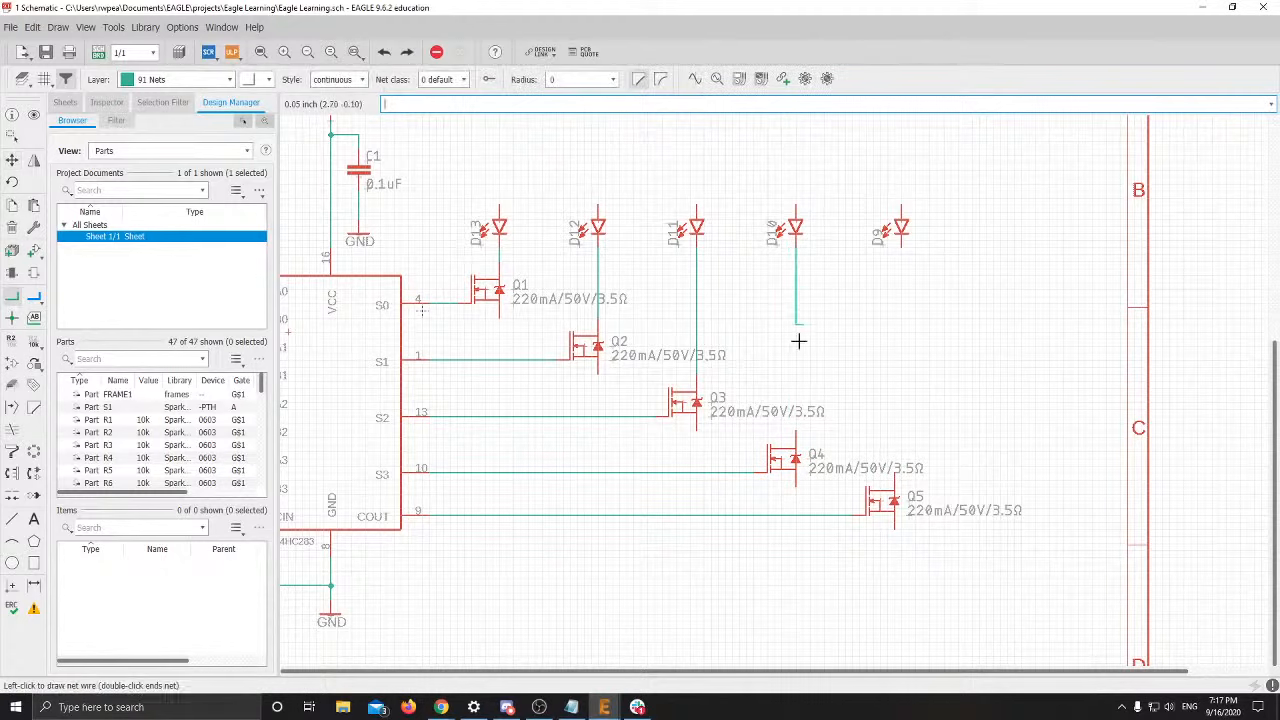
{"action": "left_click", "coordinate": [796, 444]}
Route a wire from LED D9's lower pin toward Q5's drain, resetting D9's position
{"action": "left_click", "coordinate": [904, 252]}
{"action": "key", "text": "Escape"}
{"action": "left_click", "coordinate": [901, 242]}
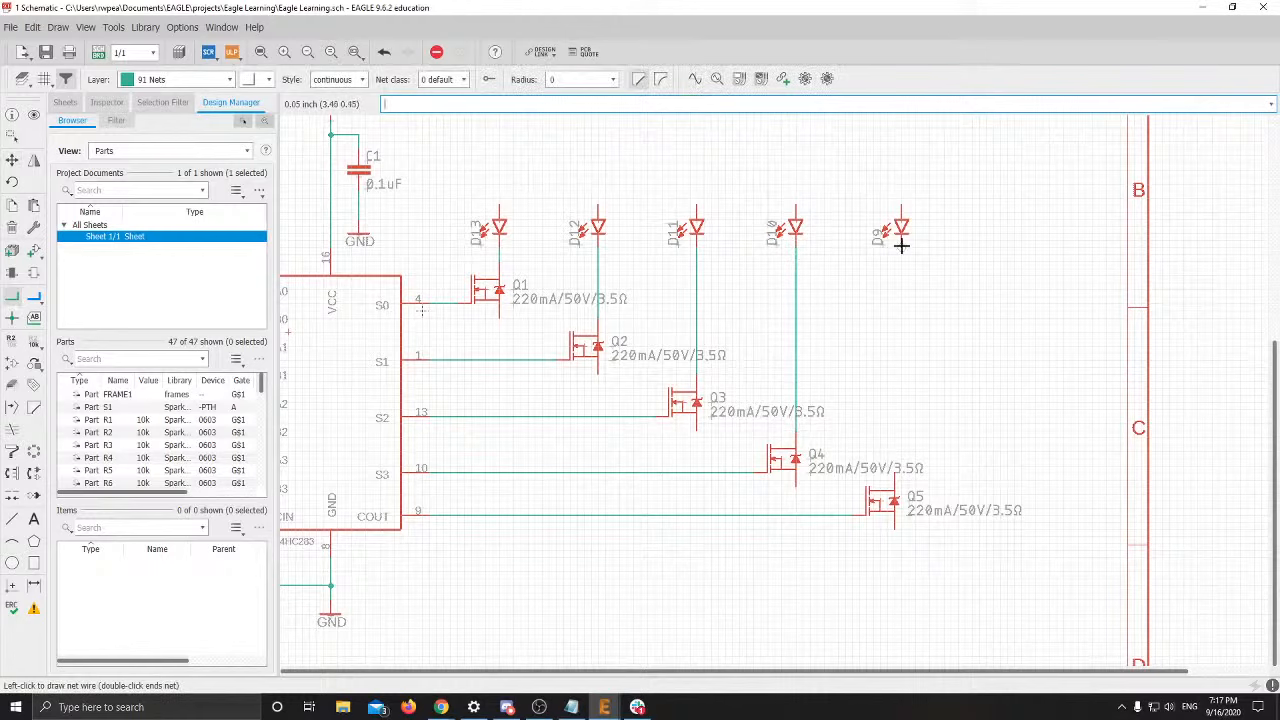
{"action": "left_click", "coordinate": [896, 471]}
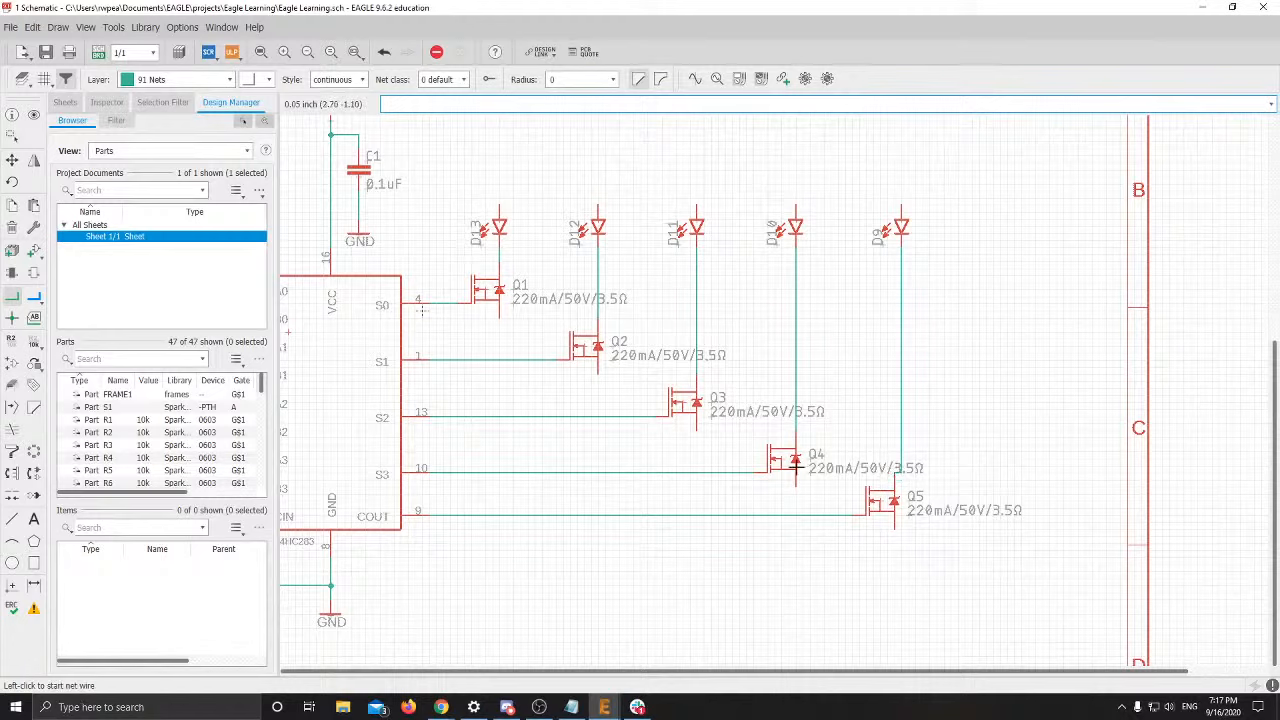
{"action": "left_click", "coordinate": [12, 160]}
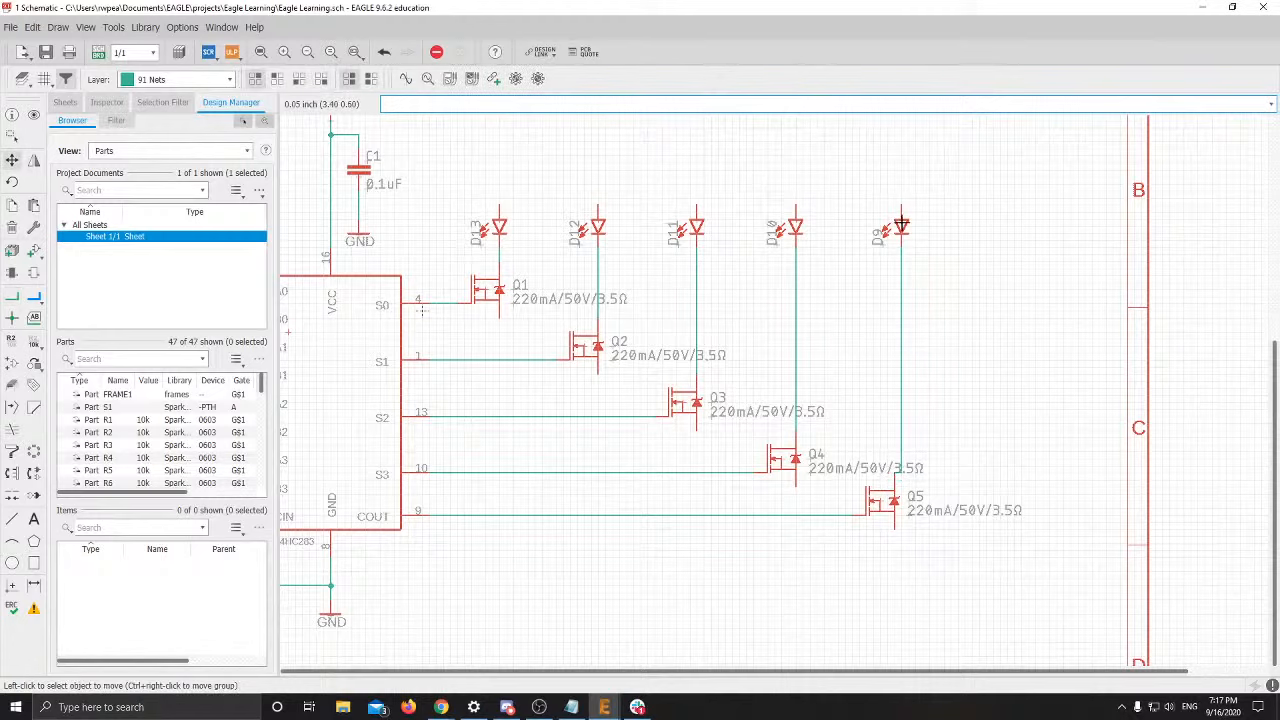
{"action": "left_click", "coordinate": [901, 224]}
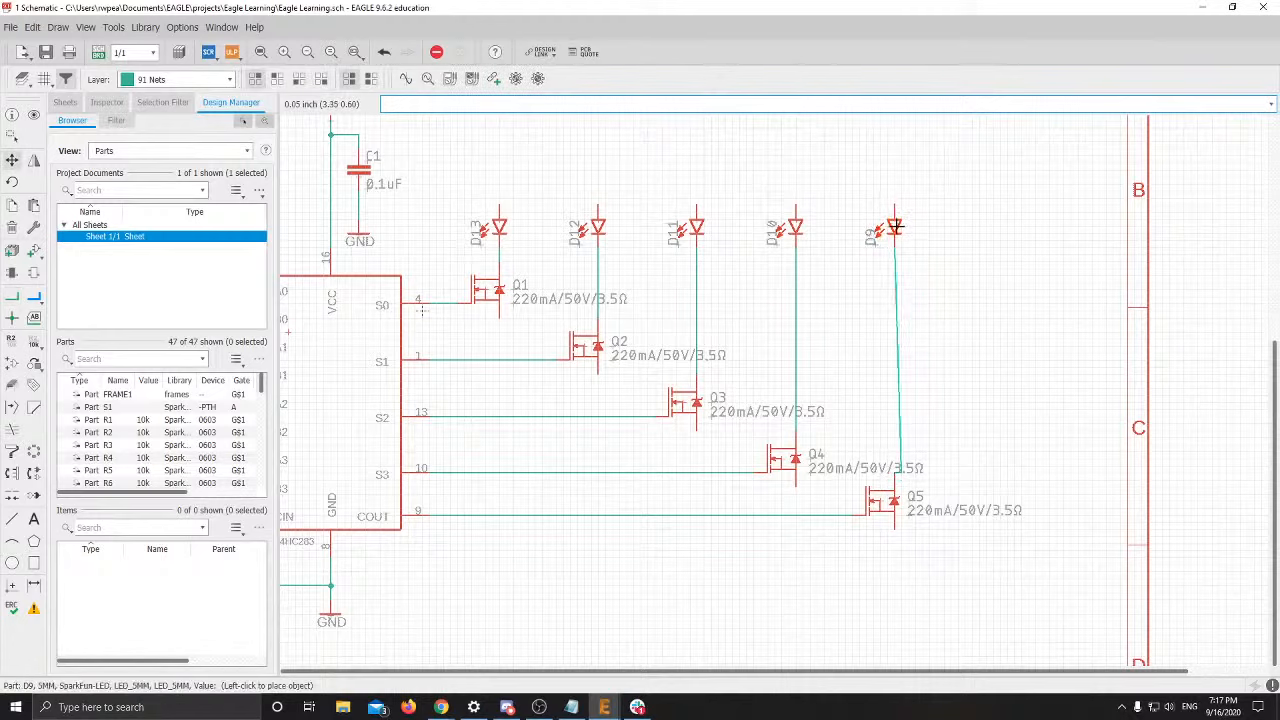
{"action": "key", "text": "ctrl+z"}
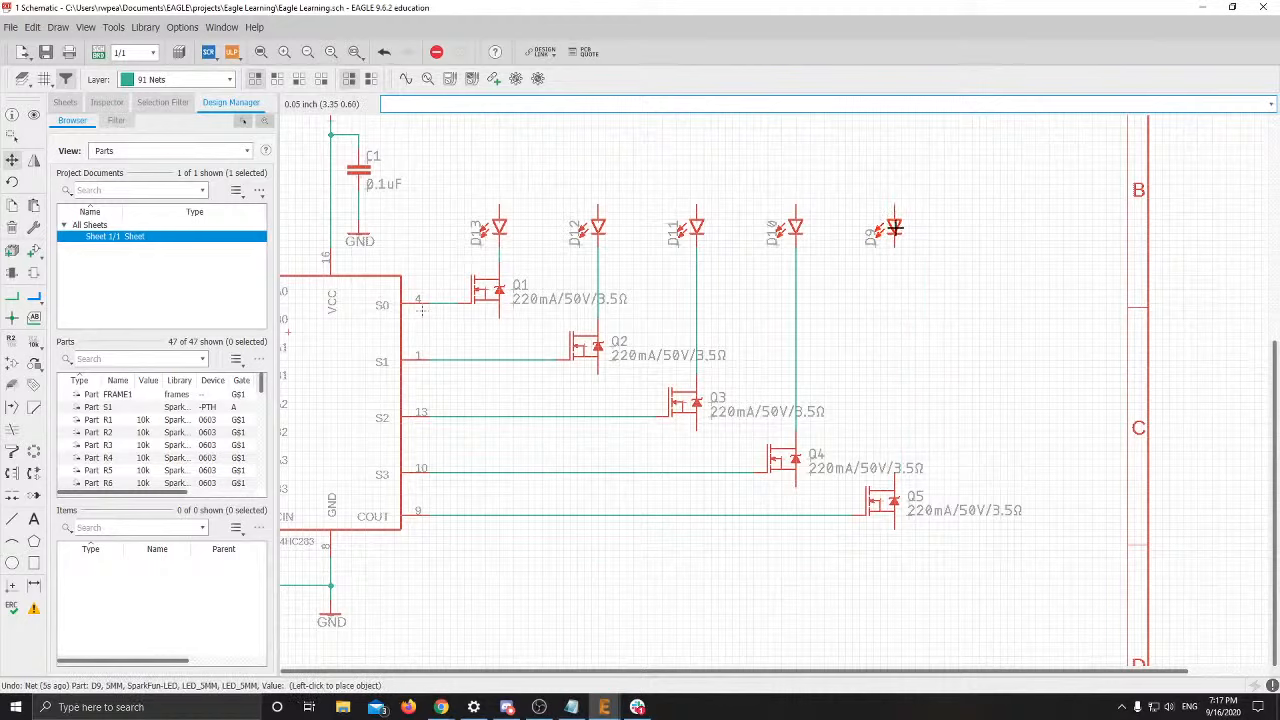
{"action": "left_click", "coordinate": [894, 228]}
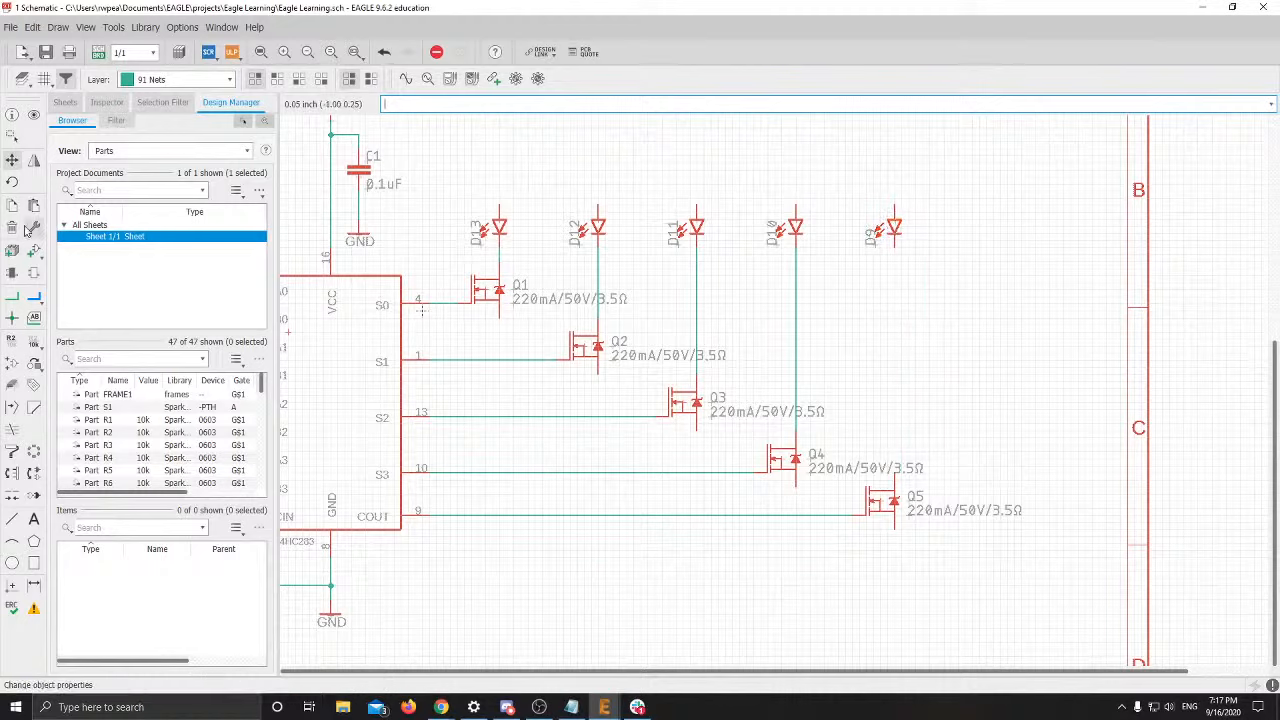
{"action": "left_click", "coordinate": [12, 296]}
{"action": "left_click", "coordinate": [894, 245]}
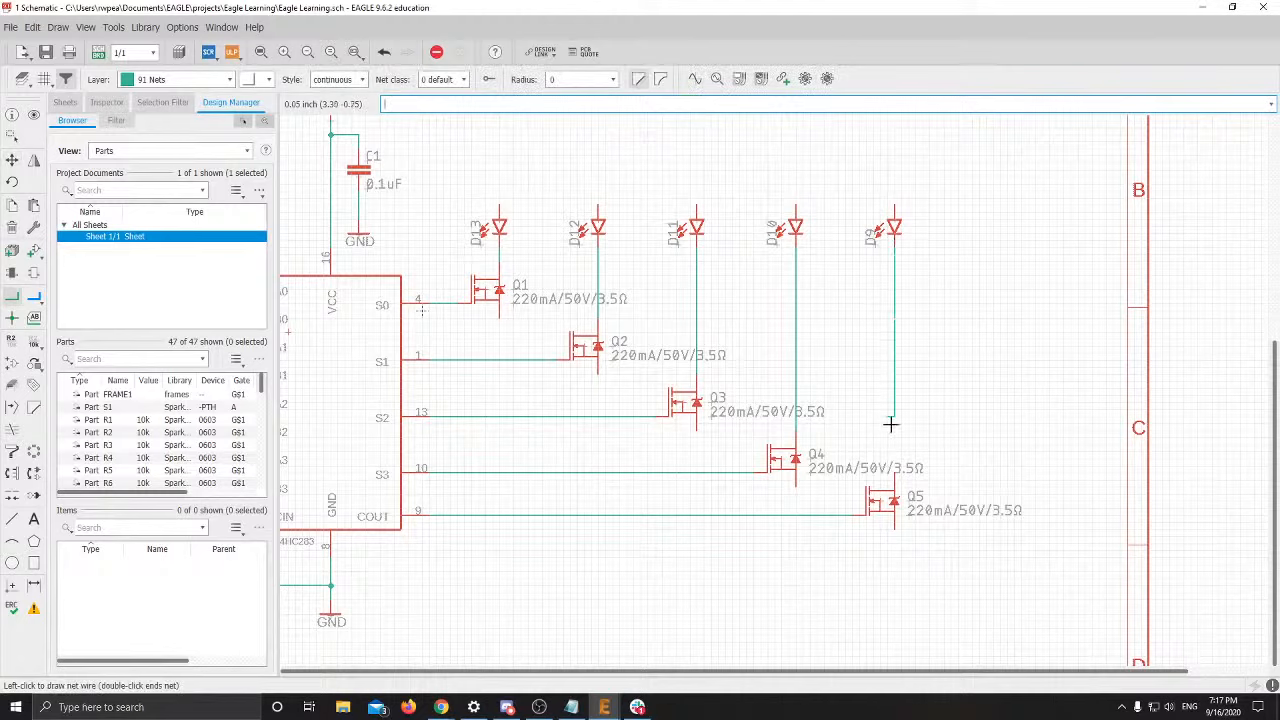
{"action": "key", "text": "Escape"}
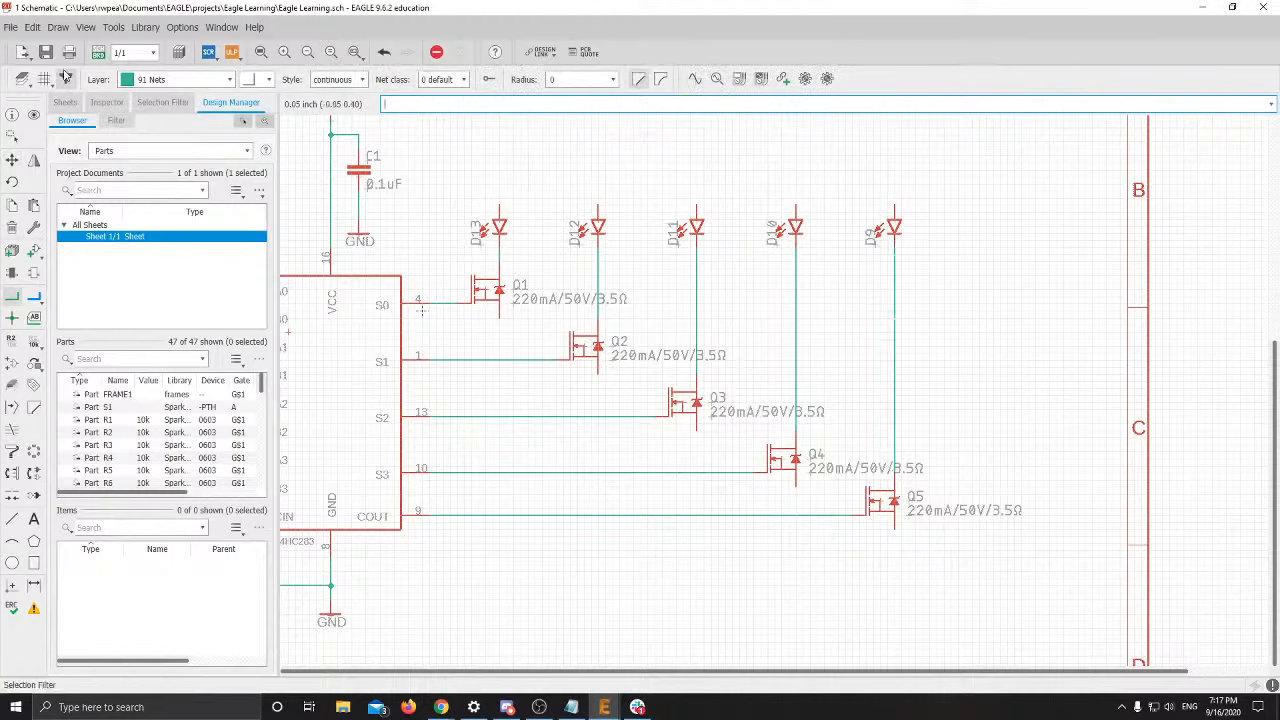
{"action": "left_click", "coordinate": [55, 78]}
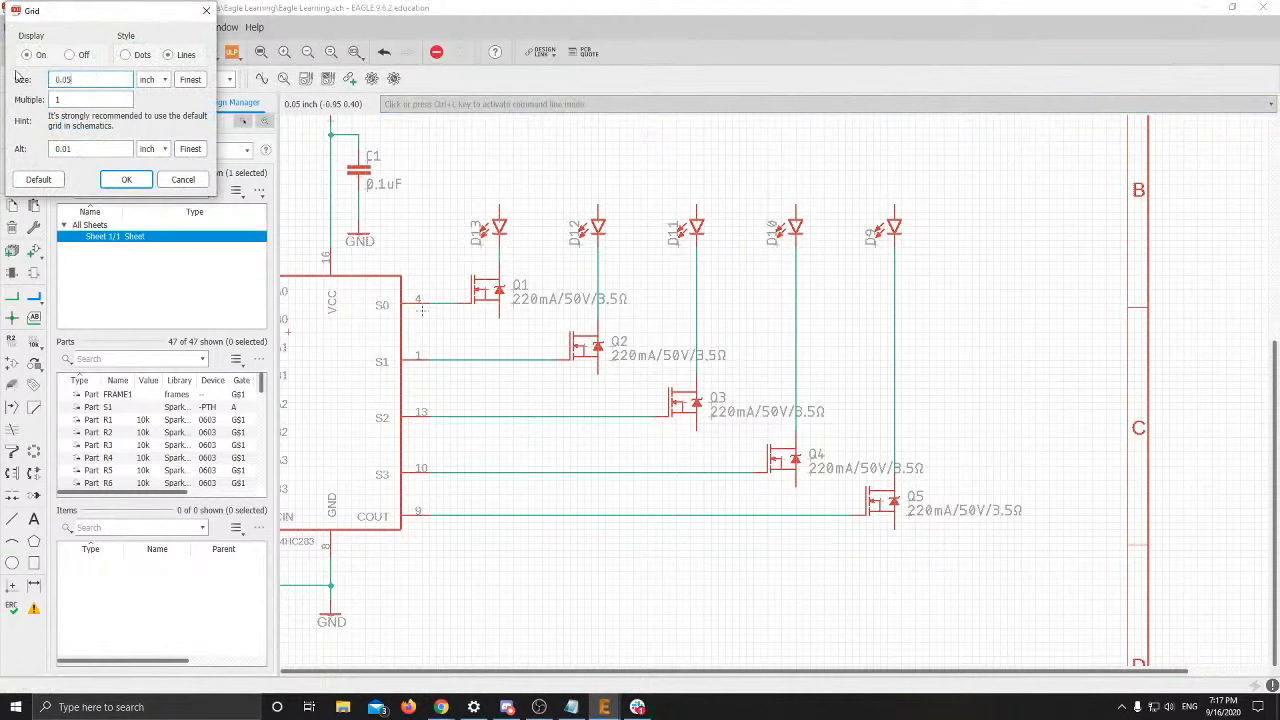
{"action": "type", "text": "0.1"}
{"action": "key", "text": "Return"}
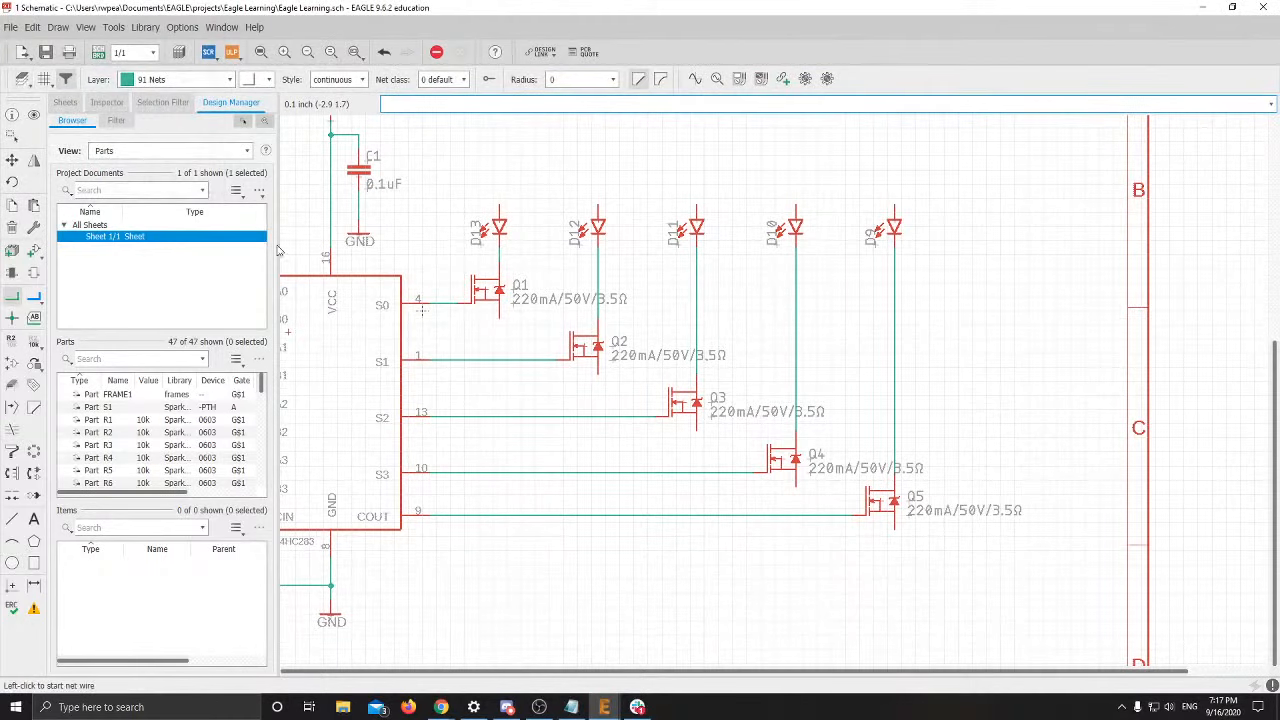
{"action": "scroll", "coordinate": [781, 351], "scroll_direction": "down", "scroll_amount": 1}
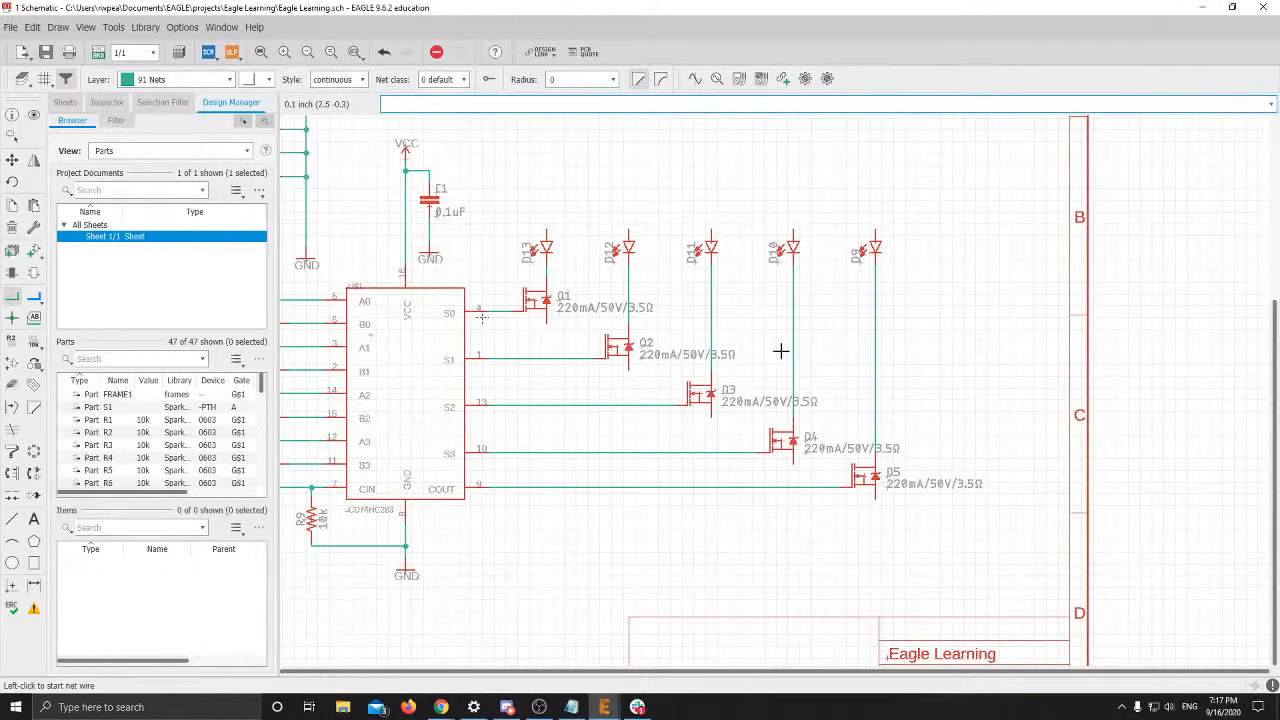
{"action": "scroll", "coordinate": [771, 351], "scroll_direction": "up", "scroll_amount": 1}
{"action": "left_click", "coordinate": [55, 78]}
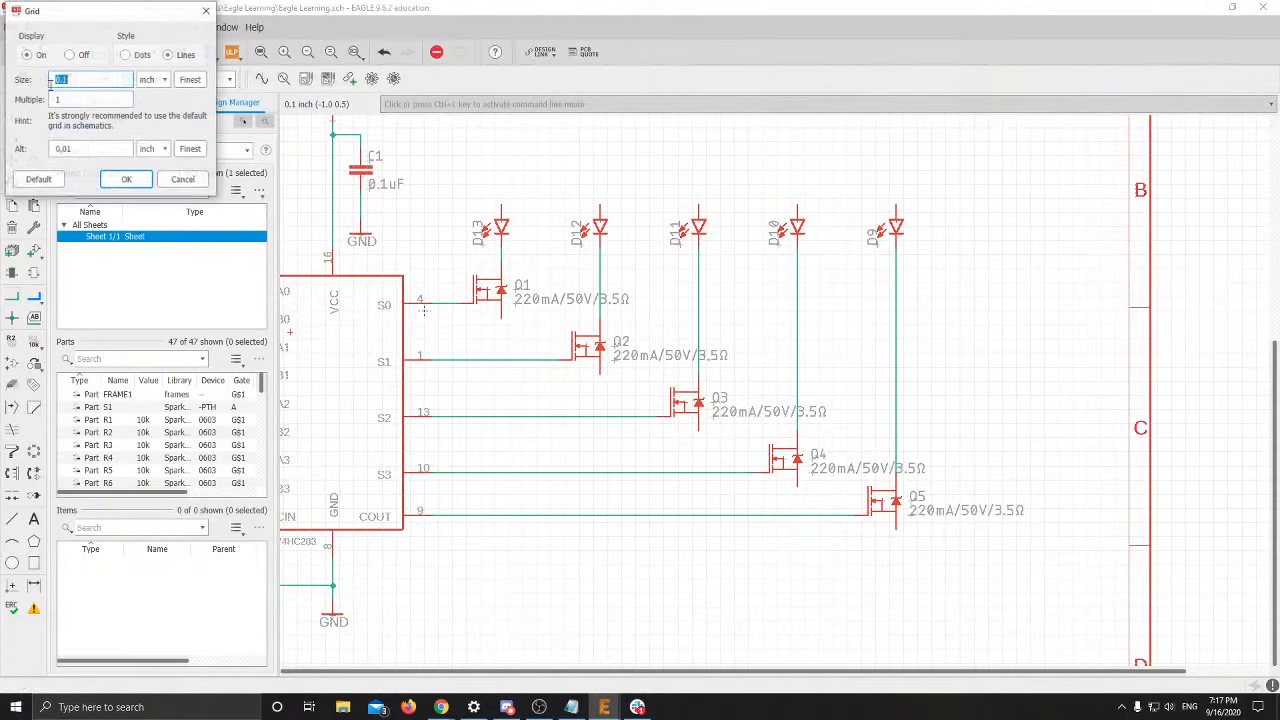
{"action": "left_click", "coordinate": [99, 78]}
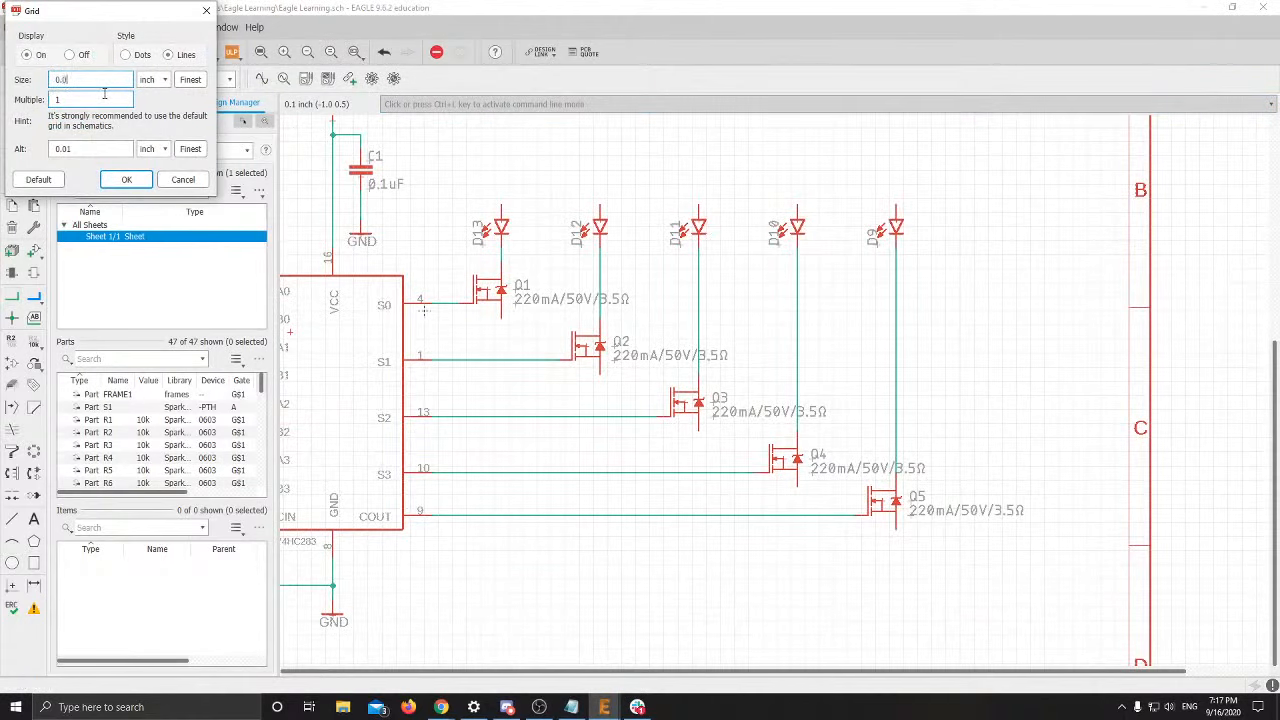
{"action": "left_click", "coordinate": [126, 179]}
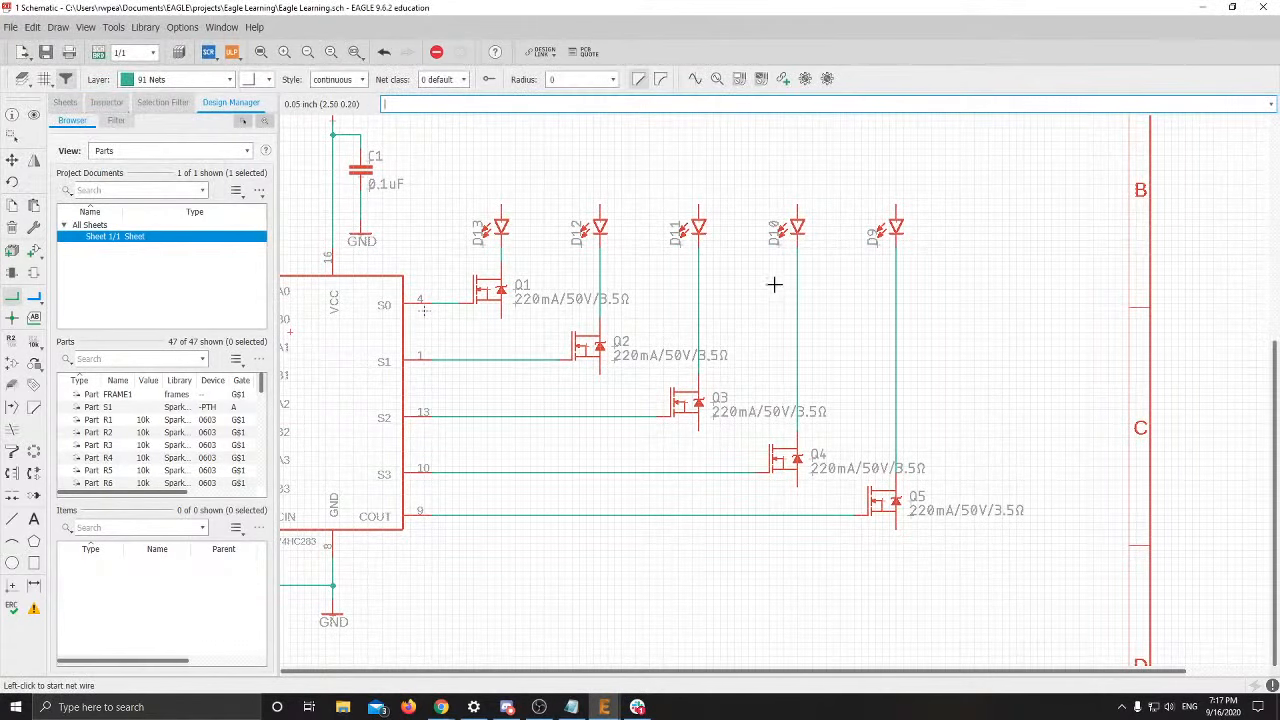
{"action": "scroll", "coordinate": [774, 283], "scroll_direction": "up", "scroll_amount": 1}
{"action": "scroll", "coordinate": [871, 351], "scroll_direction": "down", "scroll_amount": 1}
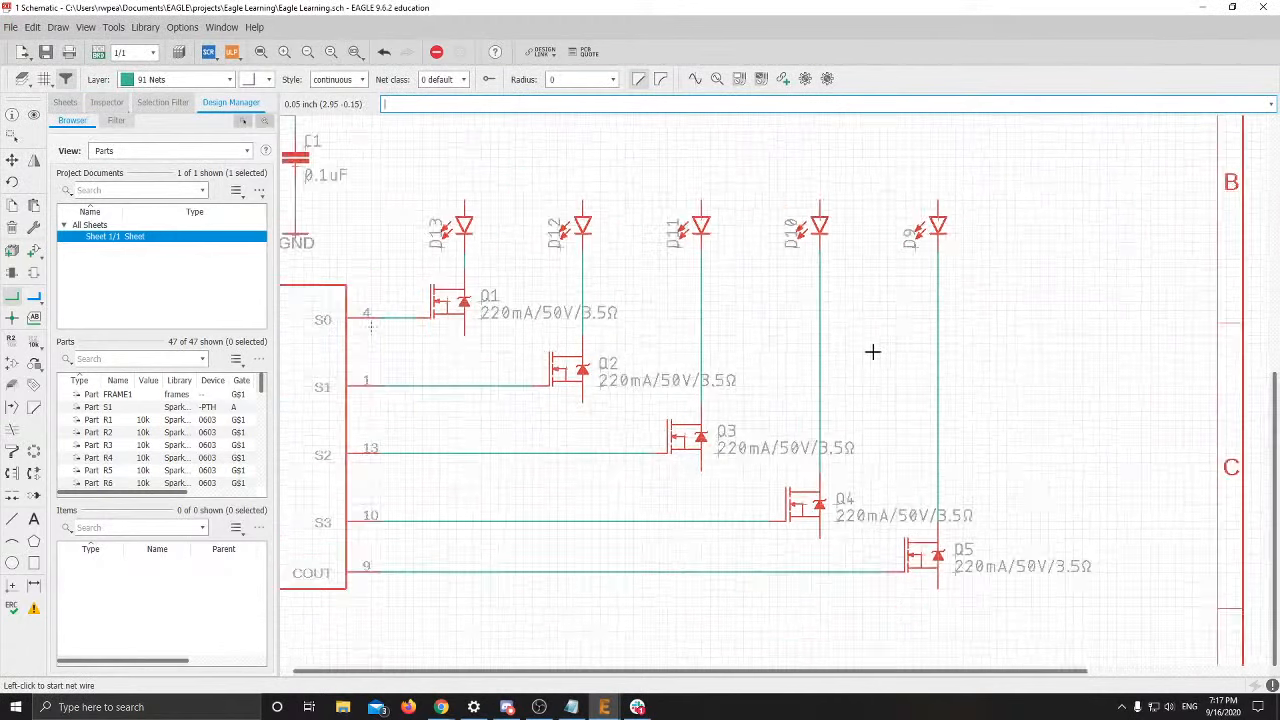
{"action": "scroll", "coordinate": [596, 256], "scroll_direction": "up", "scroll_amount": 1}
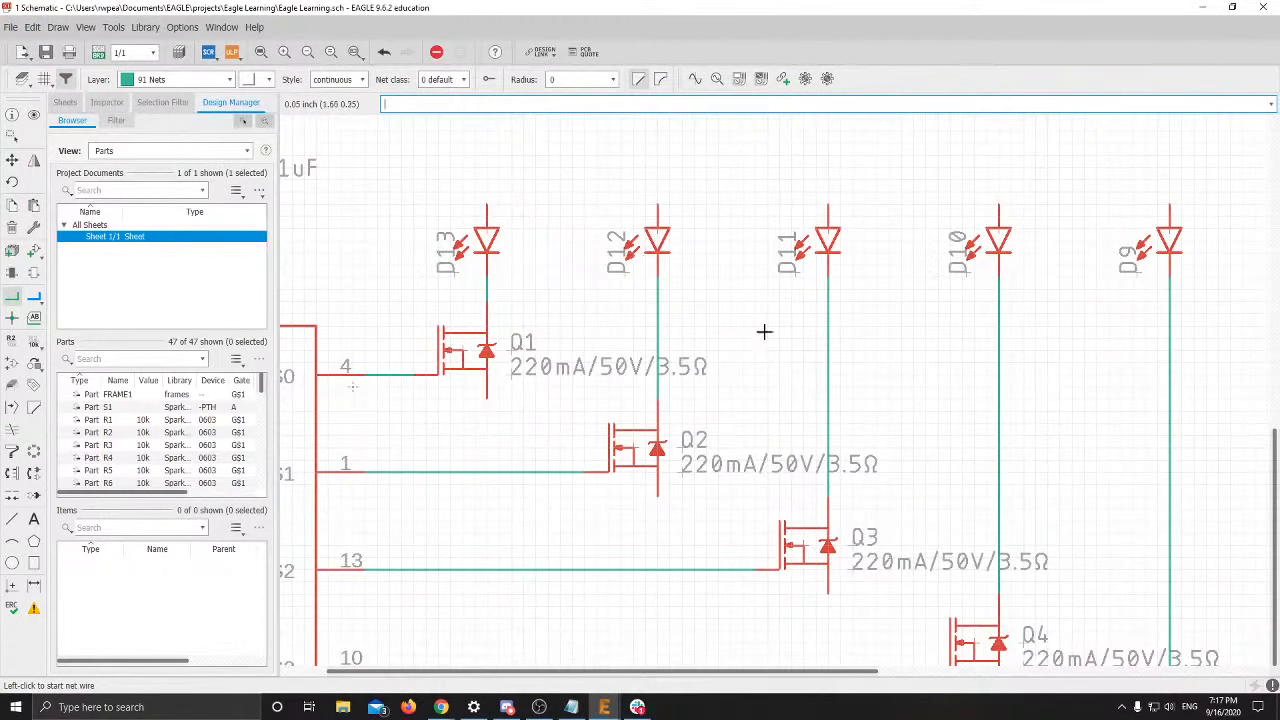
{"action": "scroll", "coordinate": [488, 310], "scroll_direction": "down", "scroll_amount": 3}
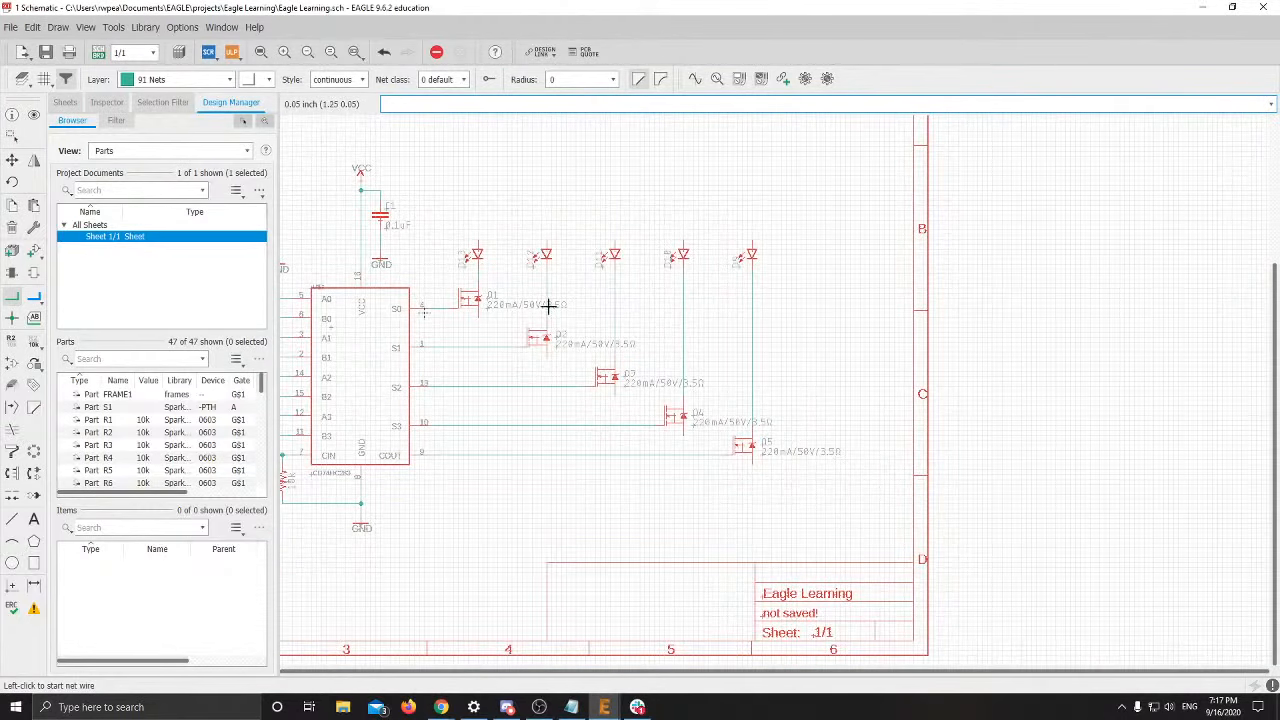
{"action": "key", "text": "alt+Tab"}
{"action": "key", "text": "alt+Tab"}
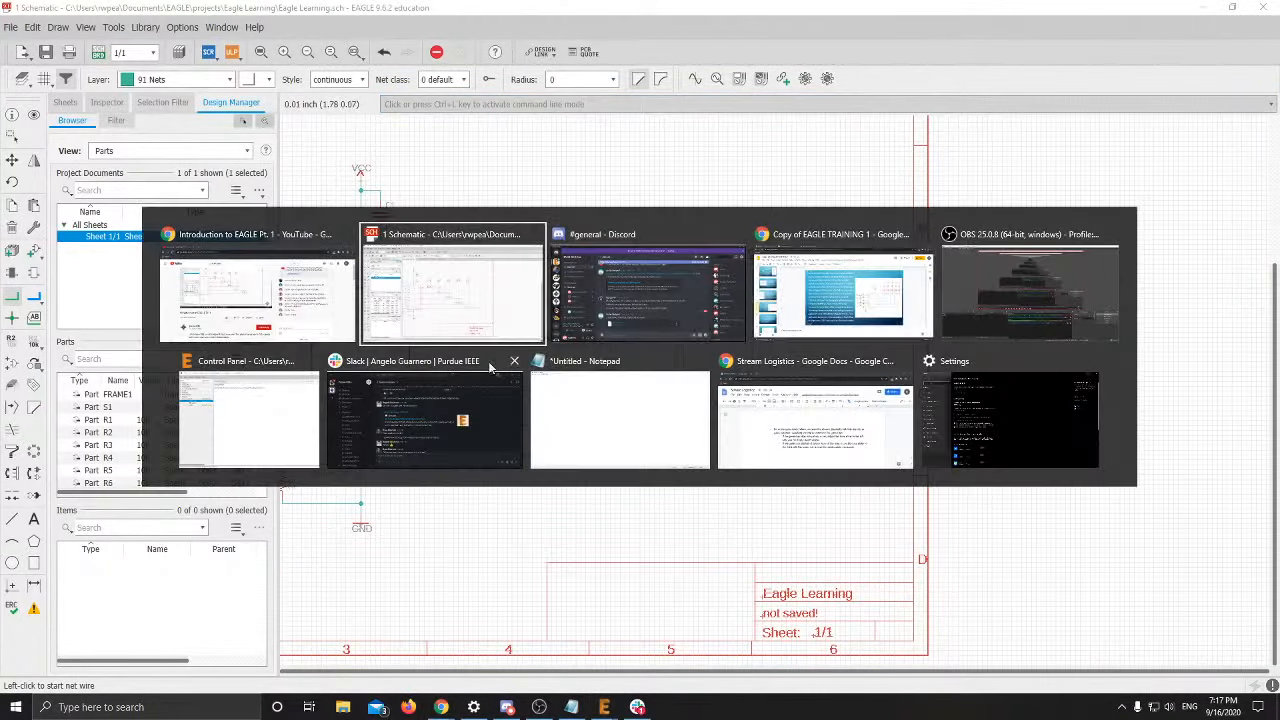
{"action": "left_click", "coordinate": [843, 280]}
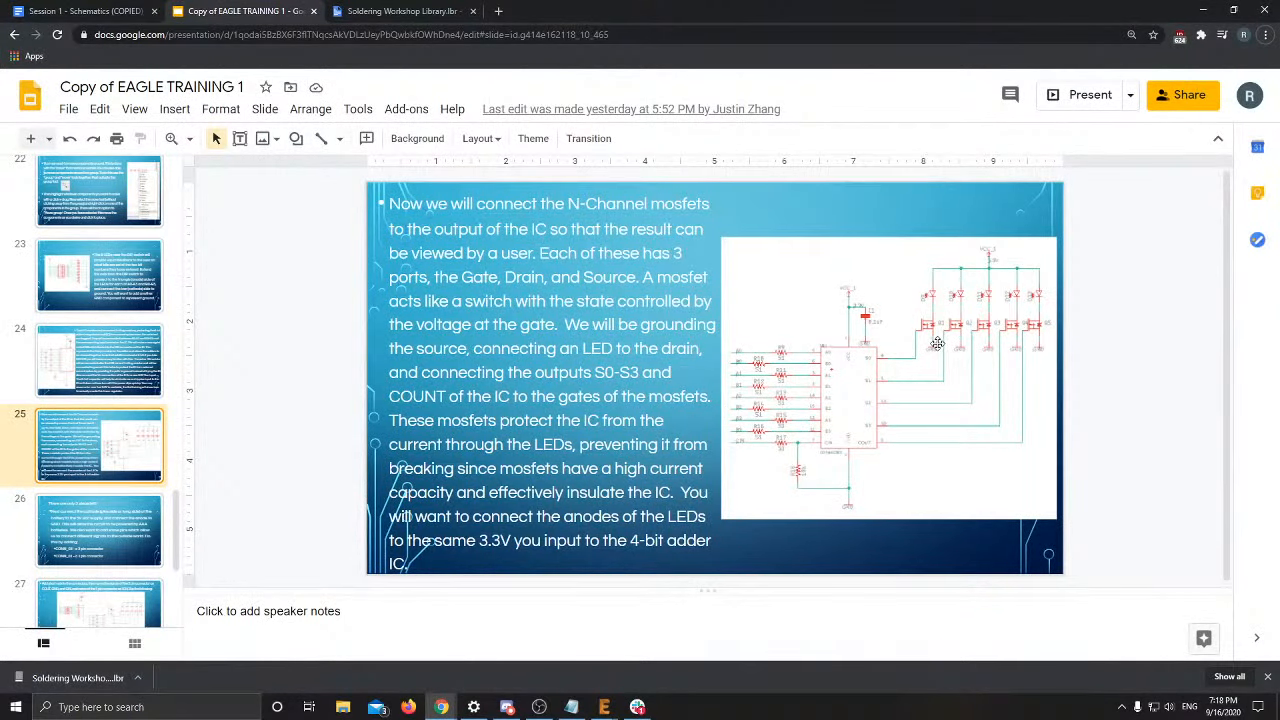
{"action": "key", "text": "alt+Tab"}
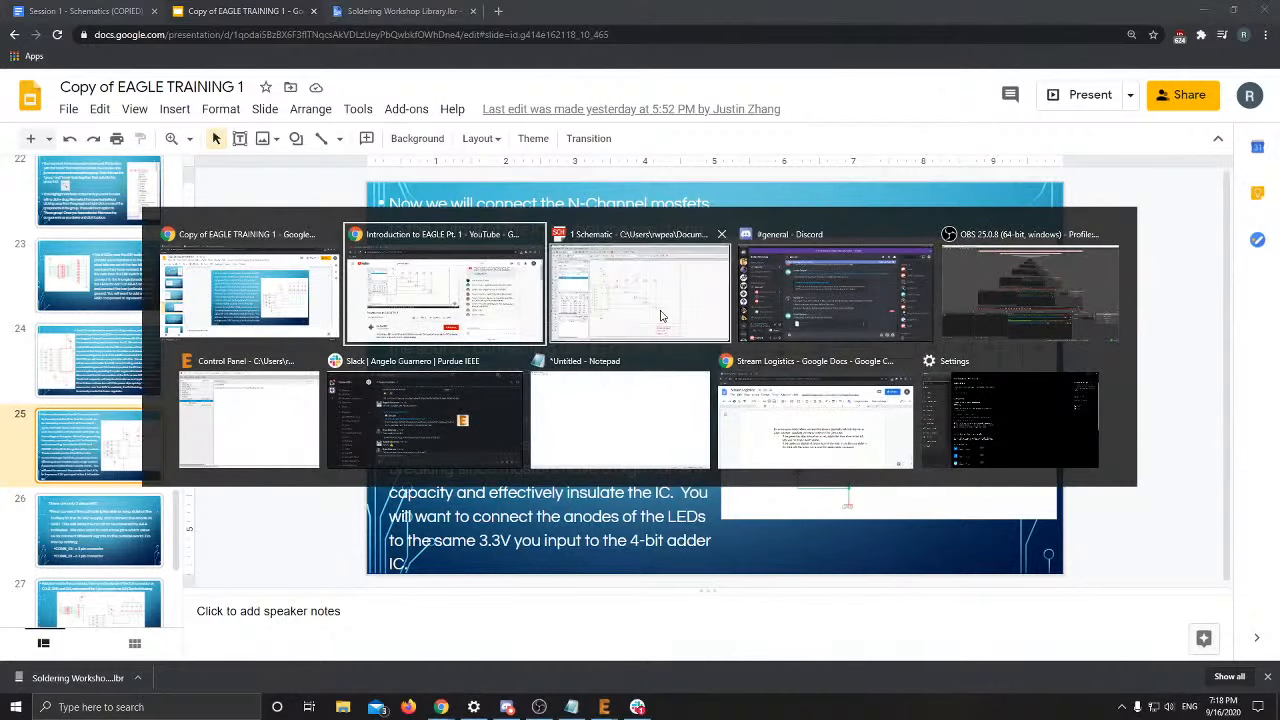
{"action": "left_click", "coordinate": [660, 316]}
{"action": "scroll", "coordinate": [637, 300], "scroll_direction": "up", "scroll_amount": 3}
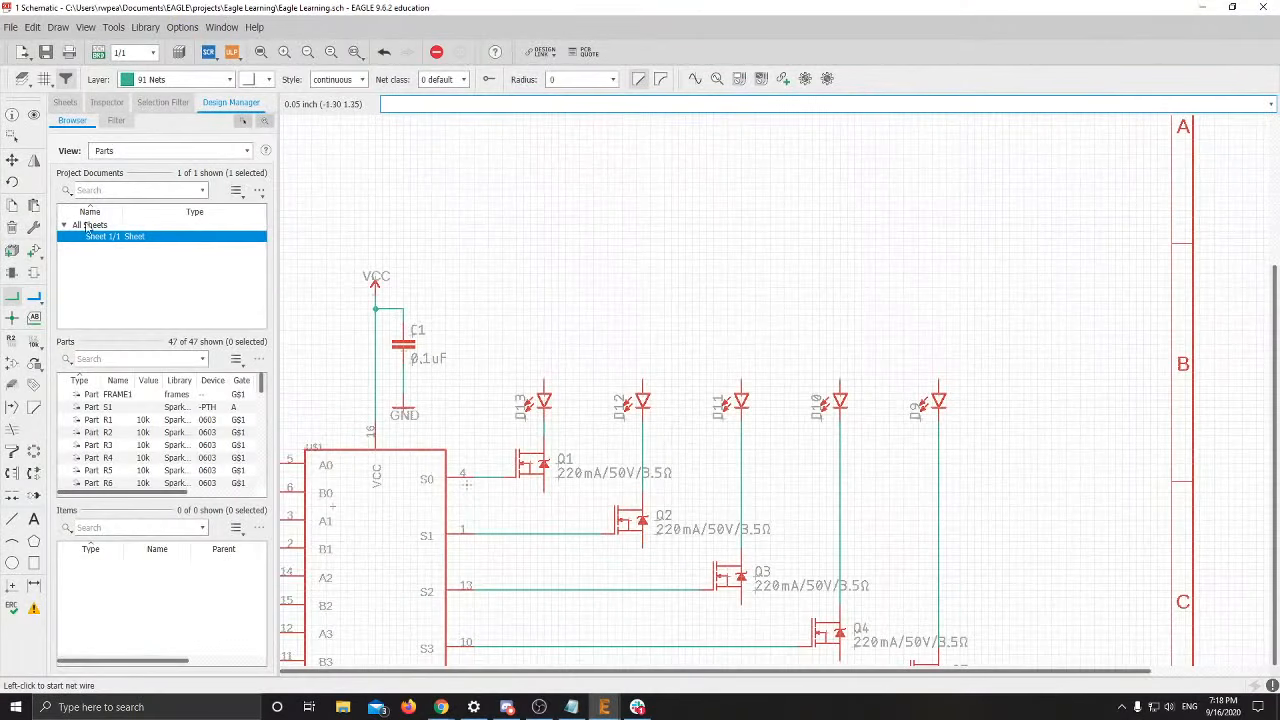
Copy the VCC supply symbol and place the copy above the LEDs
{"action": "left_click", "coordinate": [12, 160]}
{"action": "right_click", "coordinate": [372, 287]}
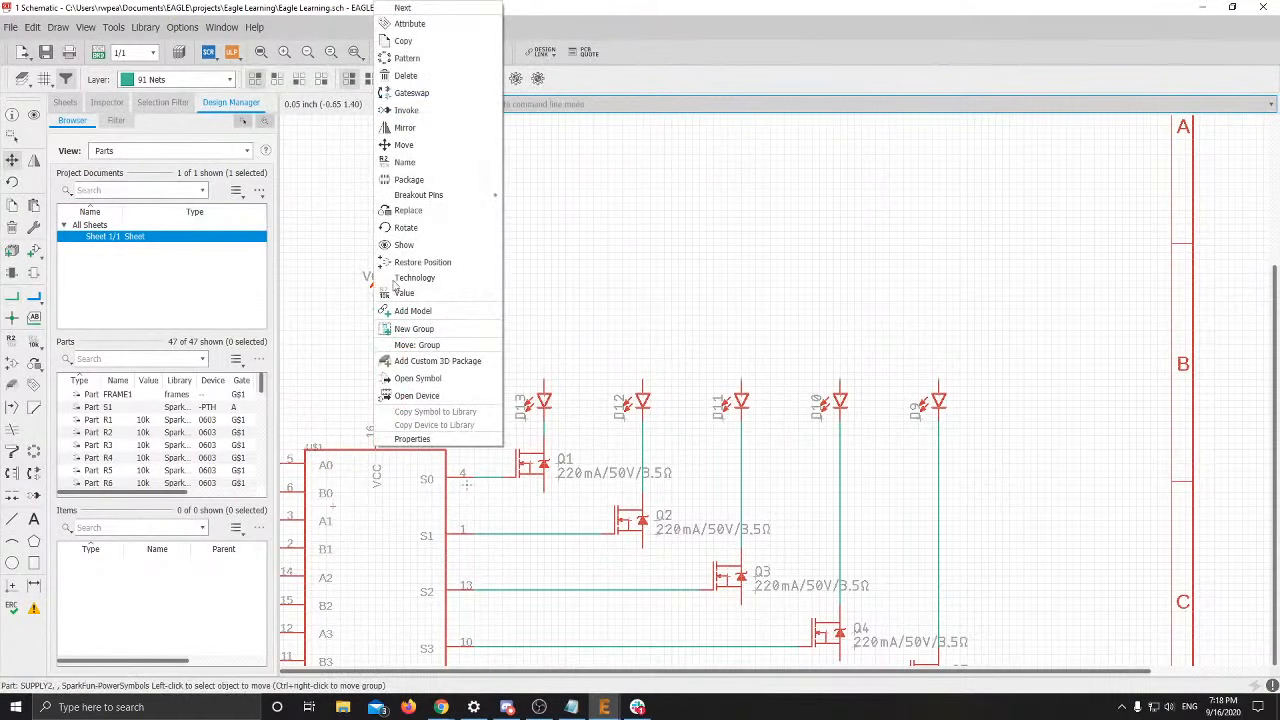
{"action": "left_click", "coordinate": [403, 41]}
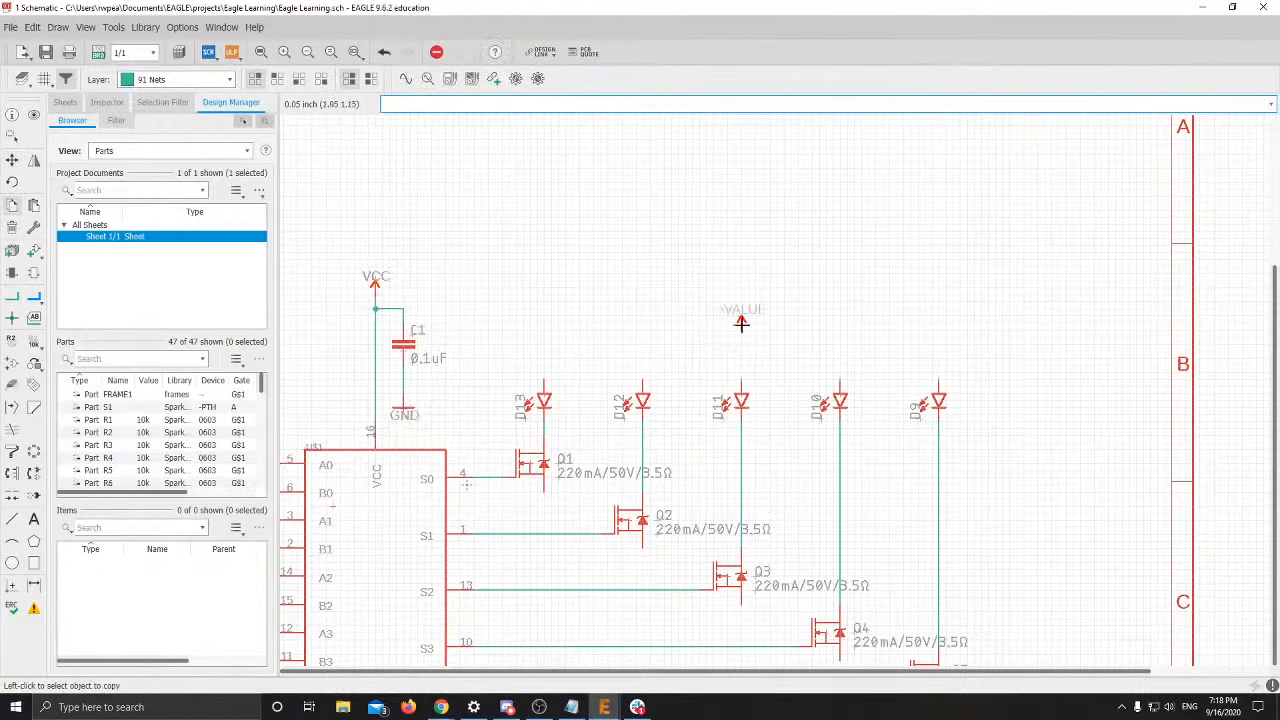
{"action": "left_click", "coordinate": [741, 254]}
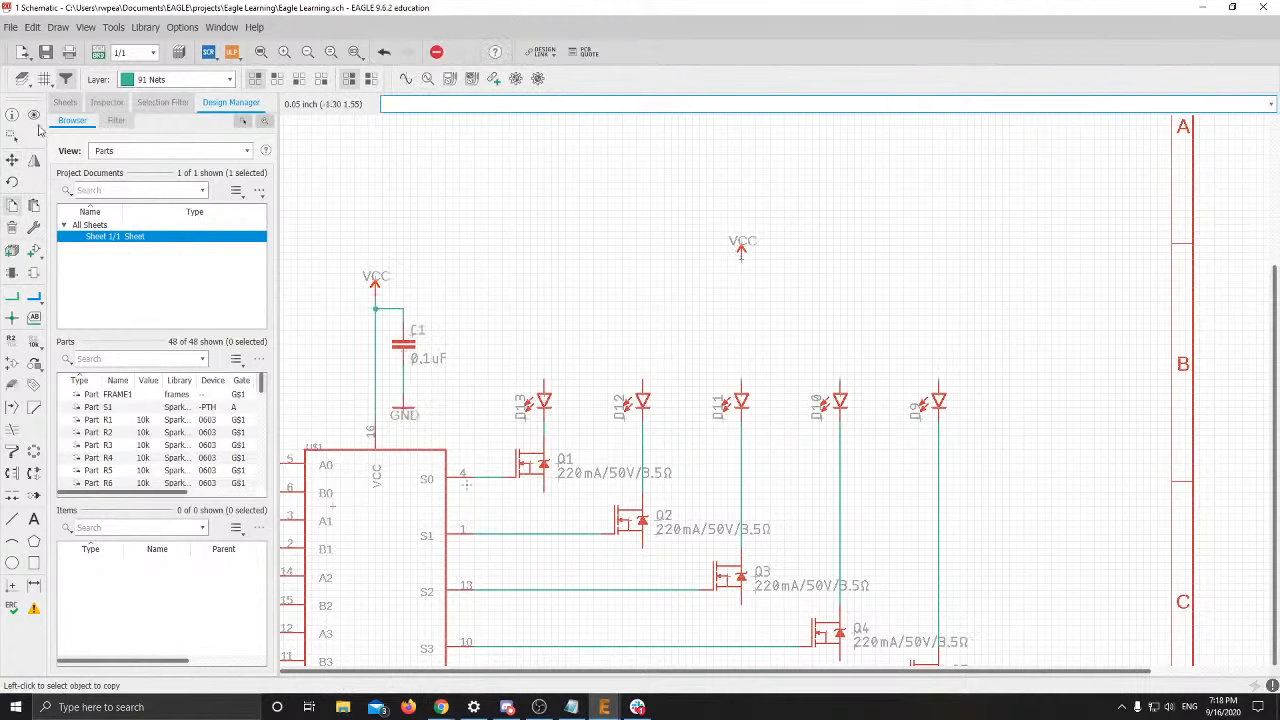
Run the VCC wire to D13's anode and branch it across to D9's anode
{"action": "left_click", "coordinate": [12, 296]}
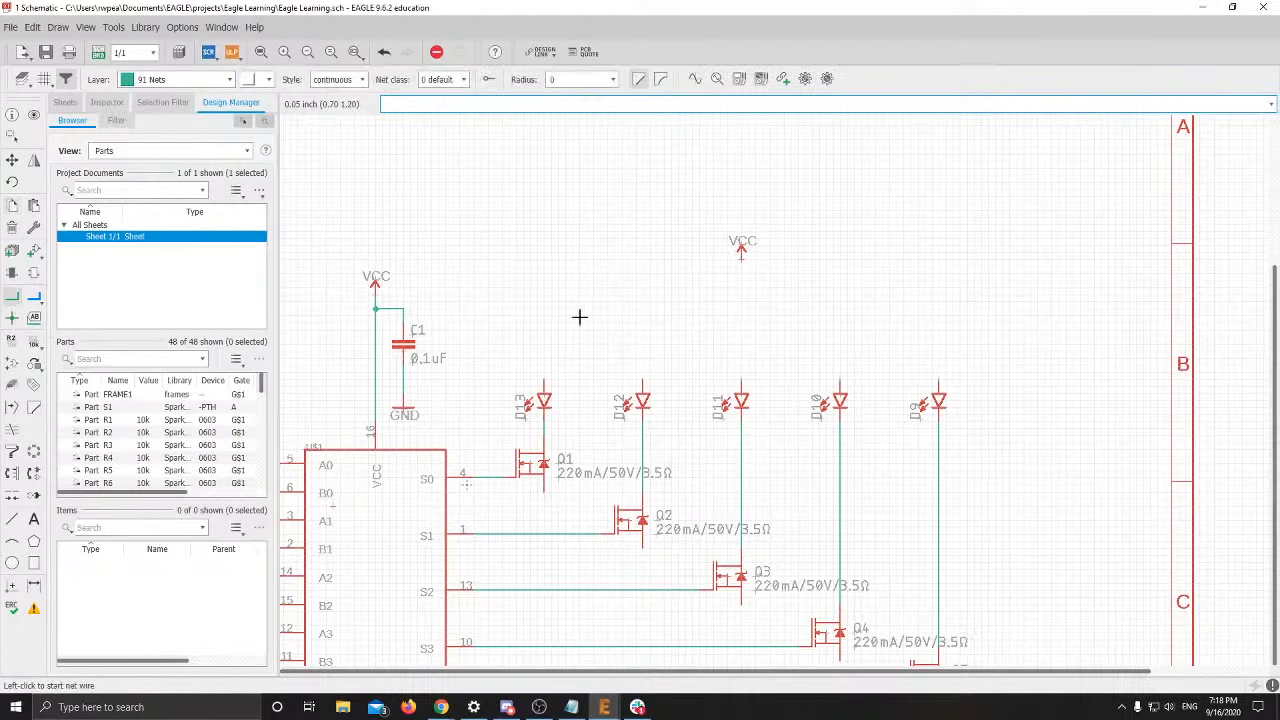
{"action": "left_click", "coordinate": [742, 259]}
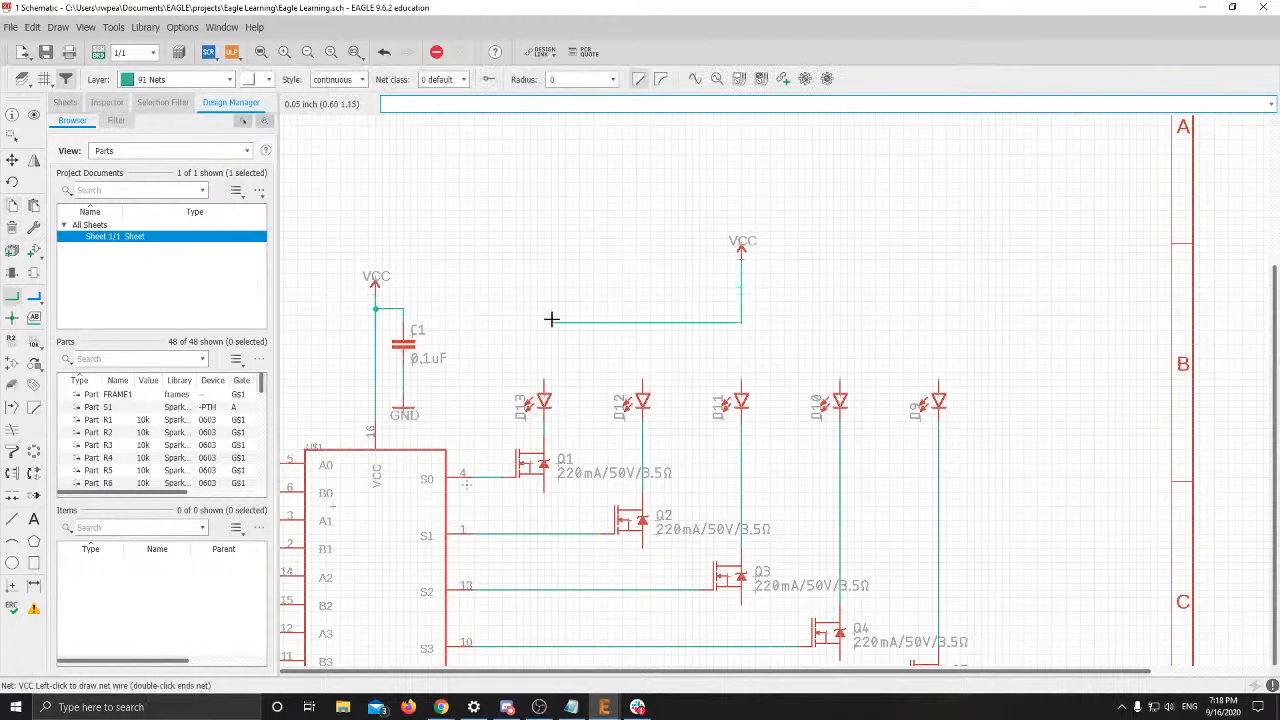
{"action": "left_click", "coordinate": [544, 381]}
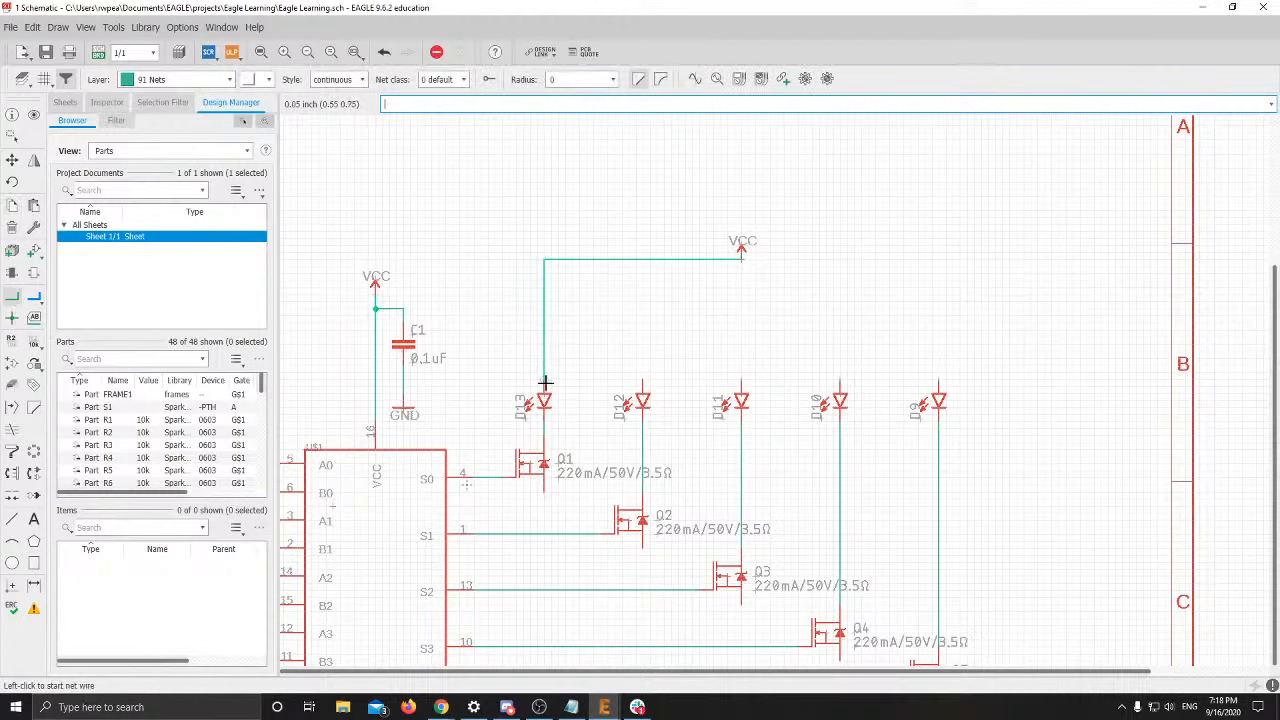
{"action": "key", "text": "ctrl+z"}
{"action": "left_click", "coordinate": [741, 280]}
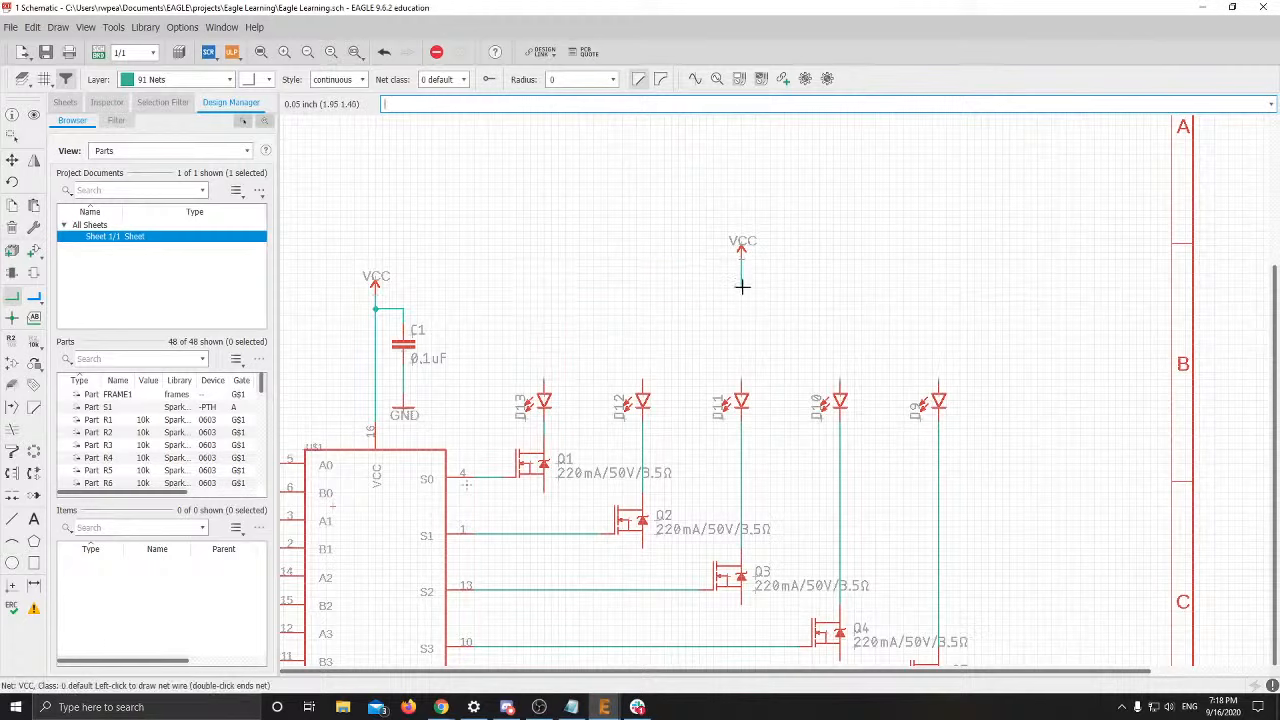
{"action": "left_click", "coordinate": [546, 294]}
{"action": "left_click", "coordinate": [543, 390]}
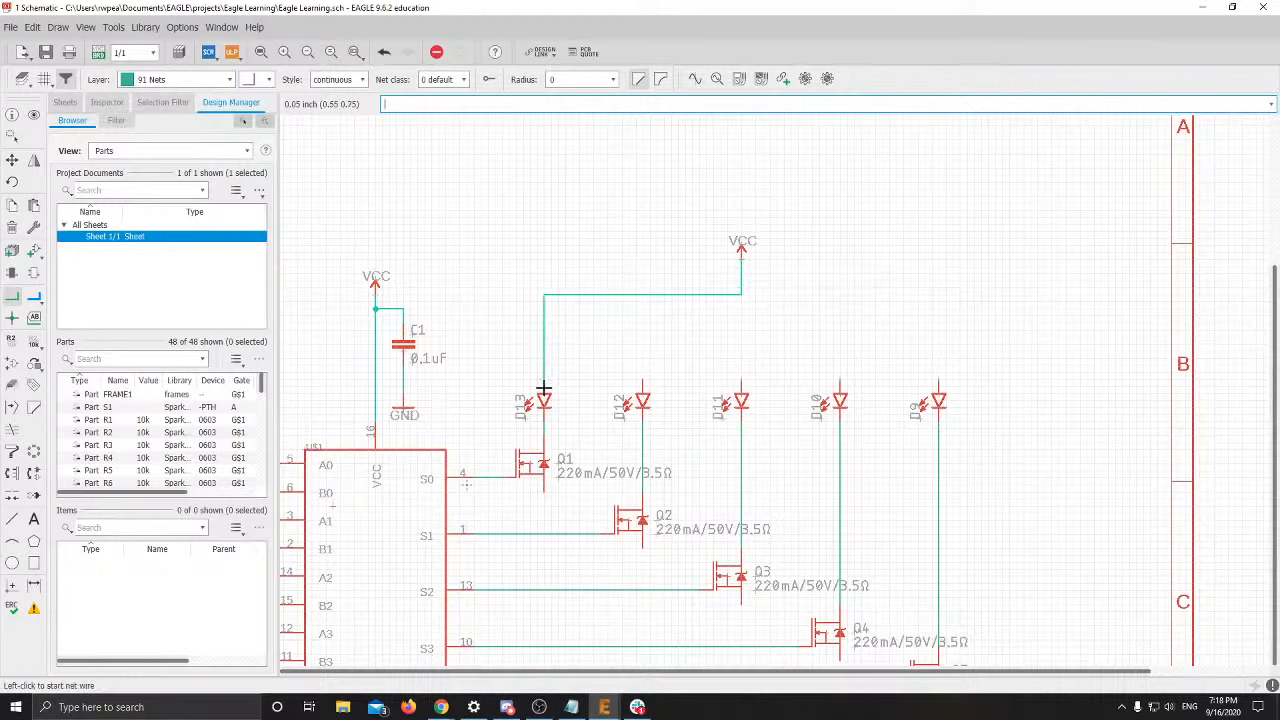
{"action": "left_click", "coordinate": [741, 295]}
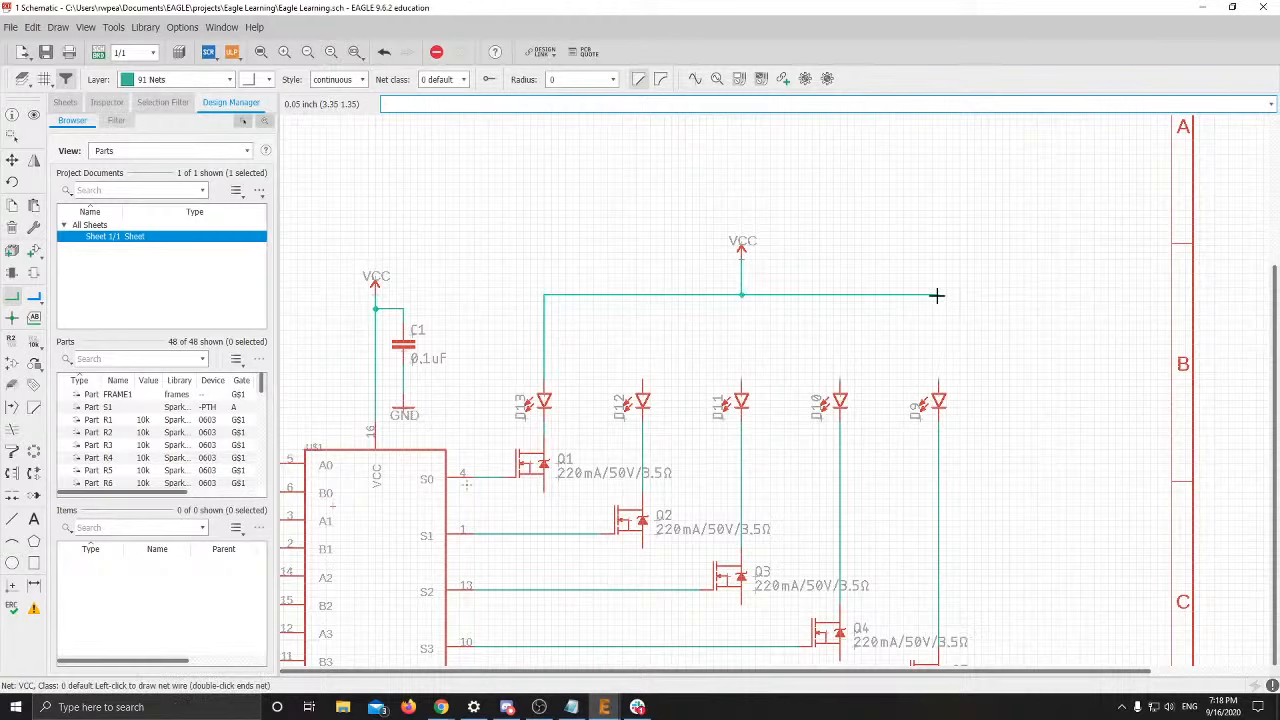
{"action": "left_click", "coordinate": [937, 386]}
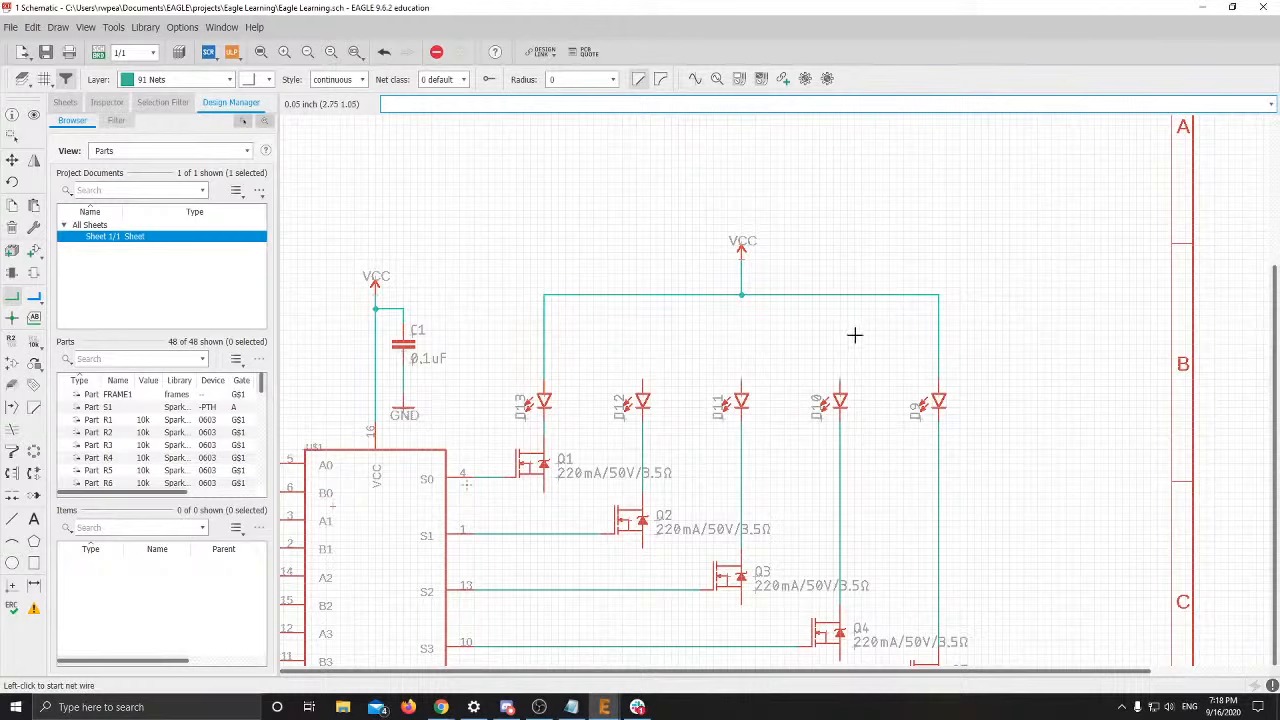
Join the anodes of D10, D11 and D12 to the VCC wire
{"action": "left_click", "coordinate": [840, 380]}
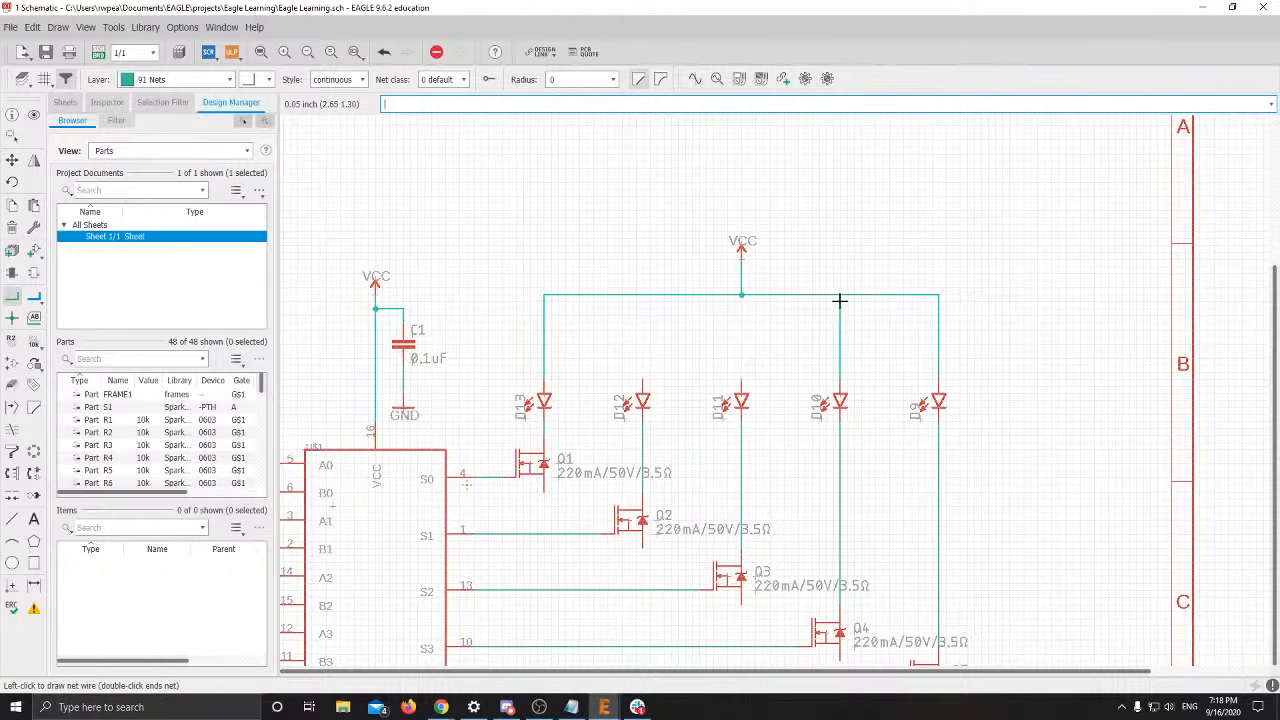
{"action": "left_click", "coordinate": [840, 294]}
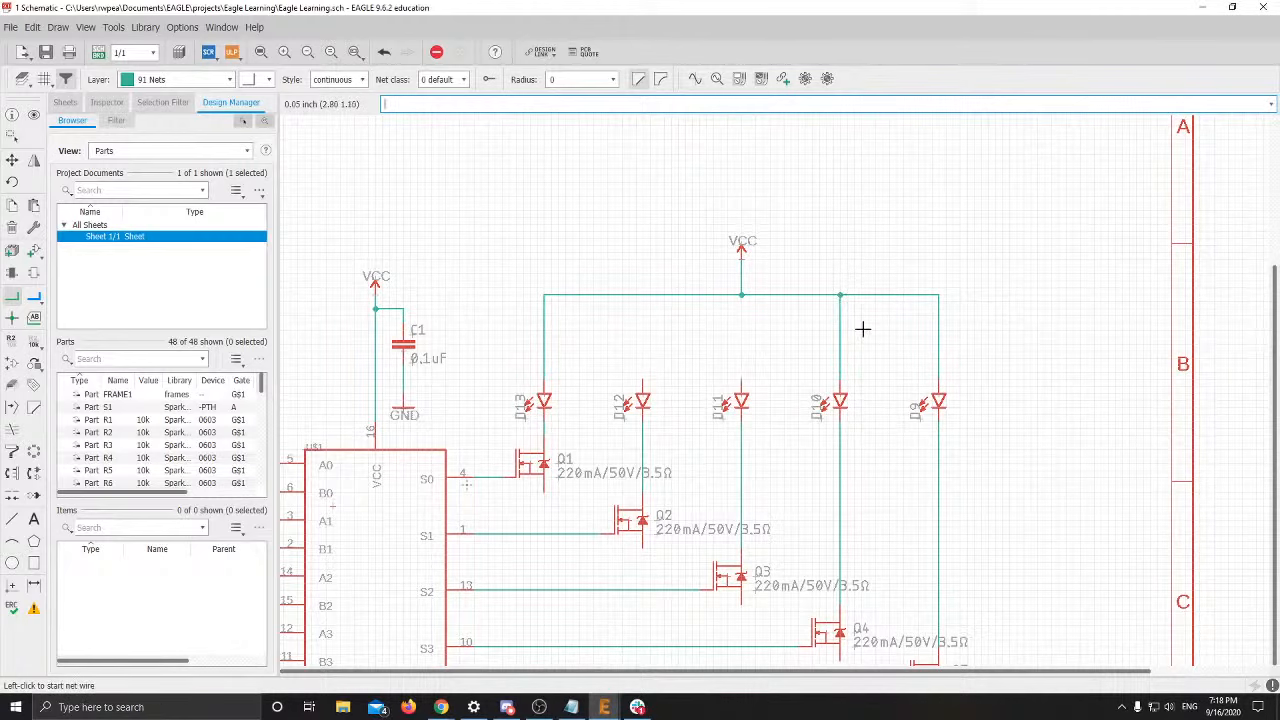
{"action": "scroll", "coordinate": [860, 325], "scroll_direction": "up", "scroll_amount": 4}
{"action": "left_click", "coordinate": [741, 380]}
{"action": "left_click", "coordinate": [643, 256]}
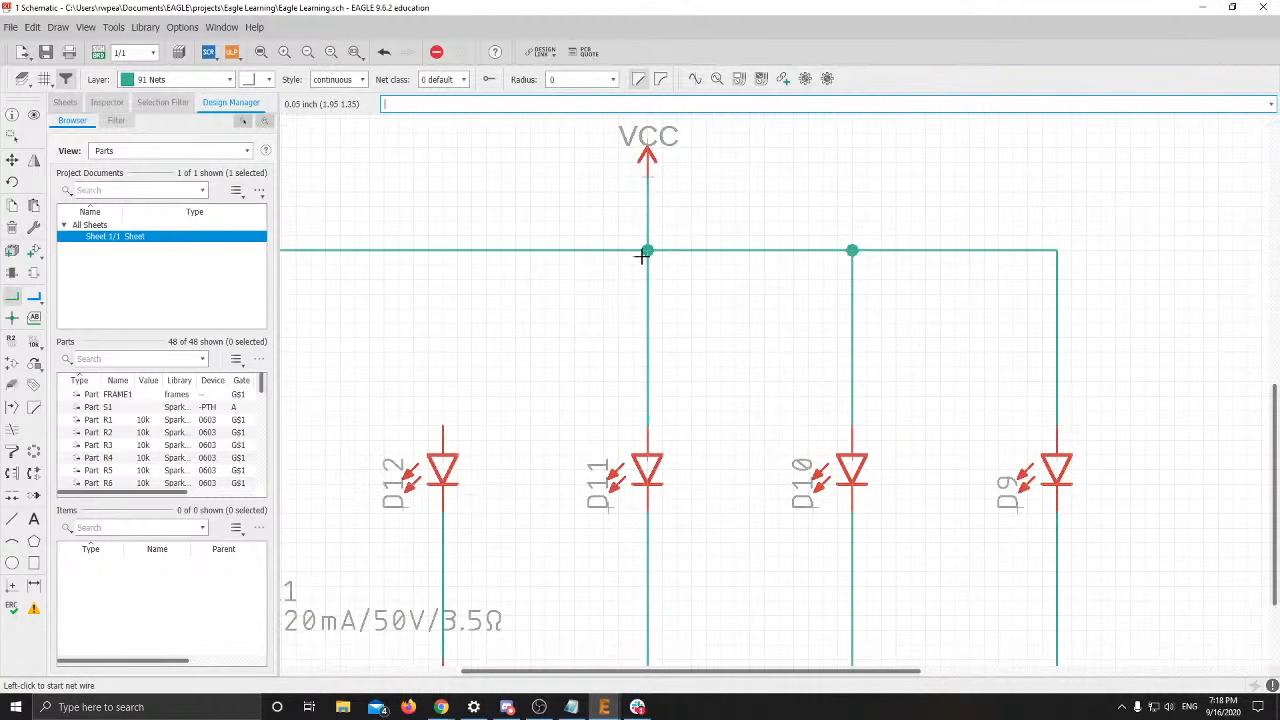
{"action": "left_click", "coordinate": [443, 421]}
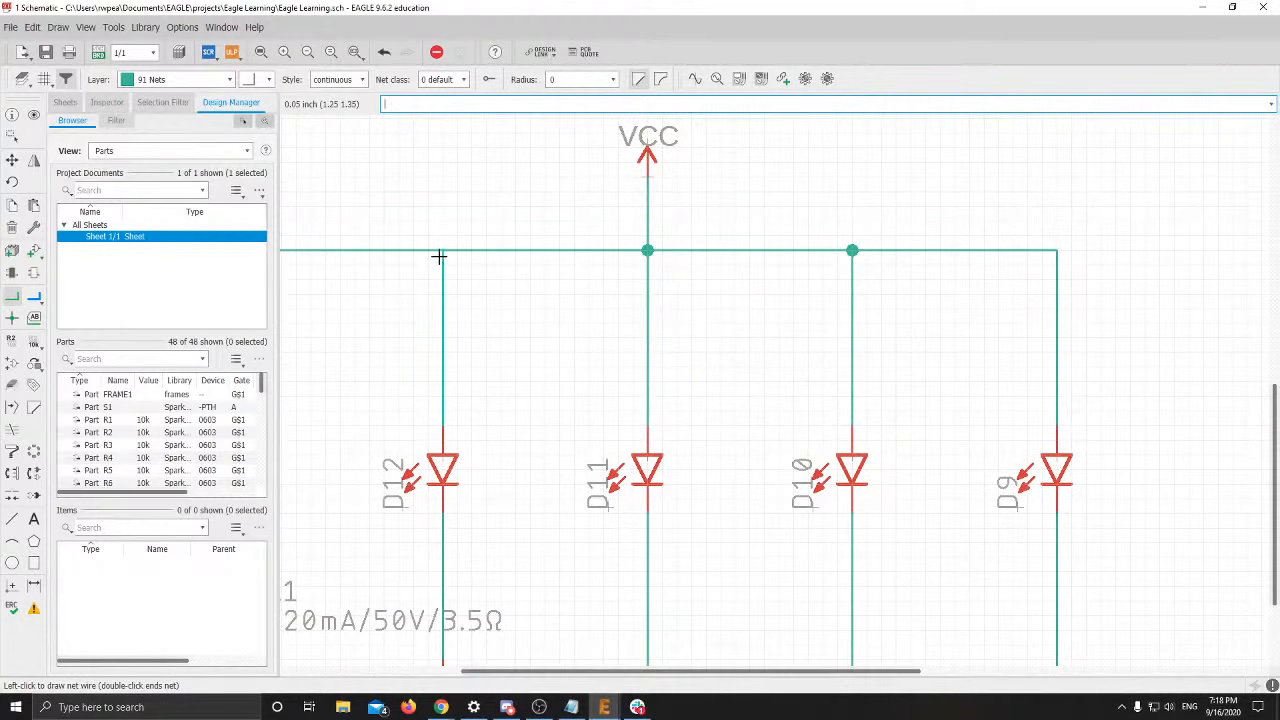
{"action": "left_click", "coordinate": [441, 252]}
{"action": "scroll", "coordinate": [534, 346], "scroll_direction": "down", "scroll_amount": 4}
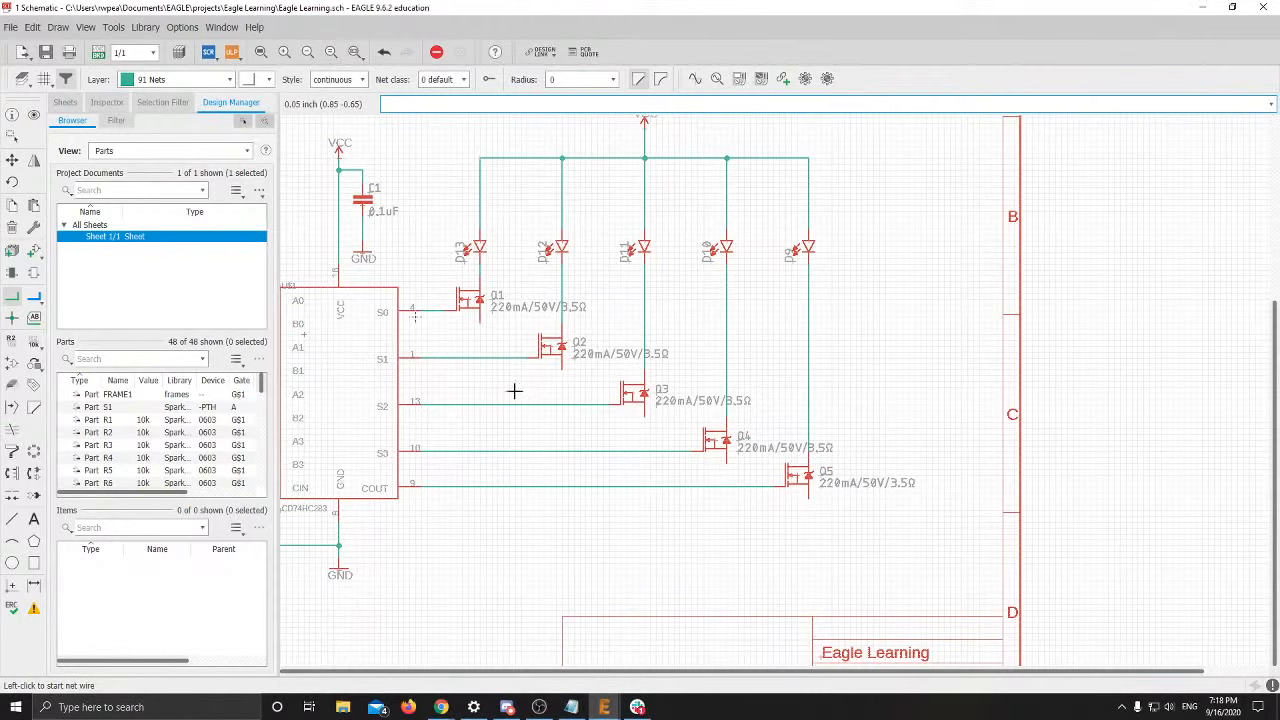
Copy the GND symbol and place copies below transistors Q1 and Q2
{"action": "scroll", "coordinate": [514, 391], "scroll_direction": "down", "scroll_amount": 3}
{"action": "scroll", "coordinate": [648, 337], "scroll_direction": "up", "scroll_amount": 4}
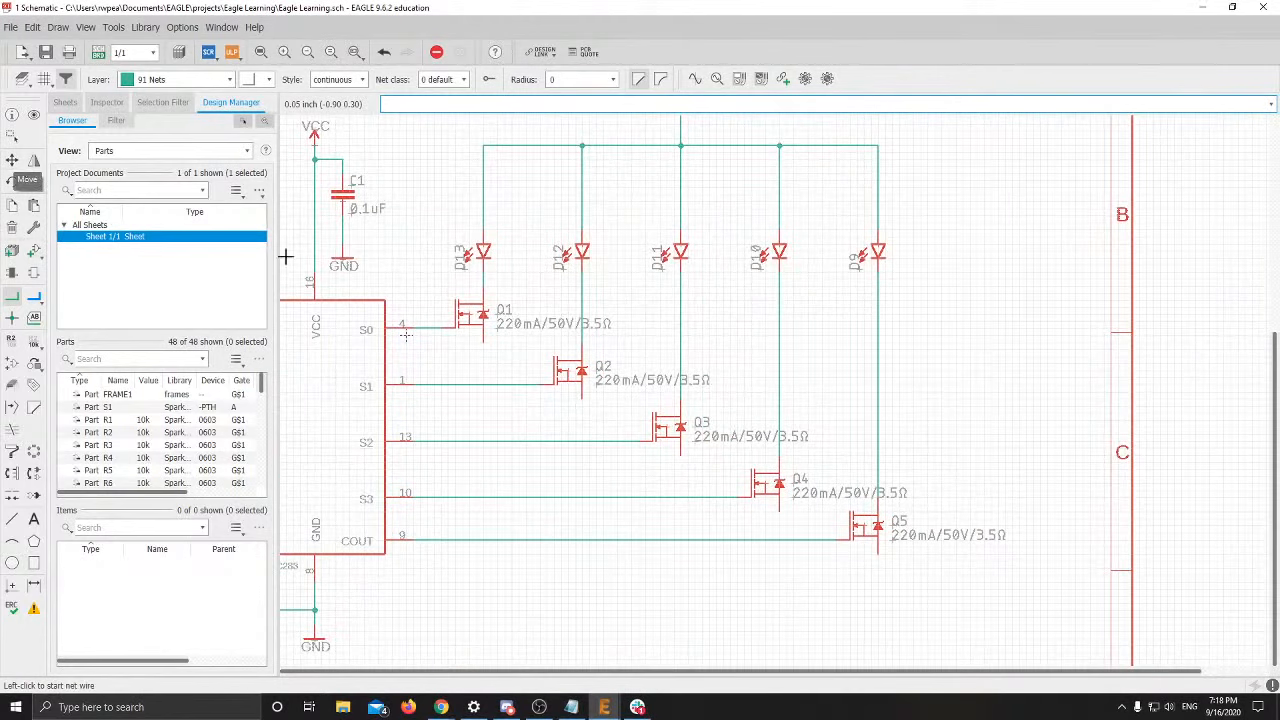
{"action": "left_click", "coordinate": [12, 160]}
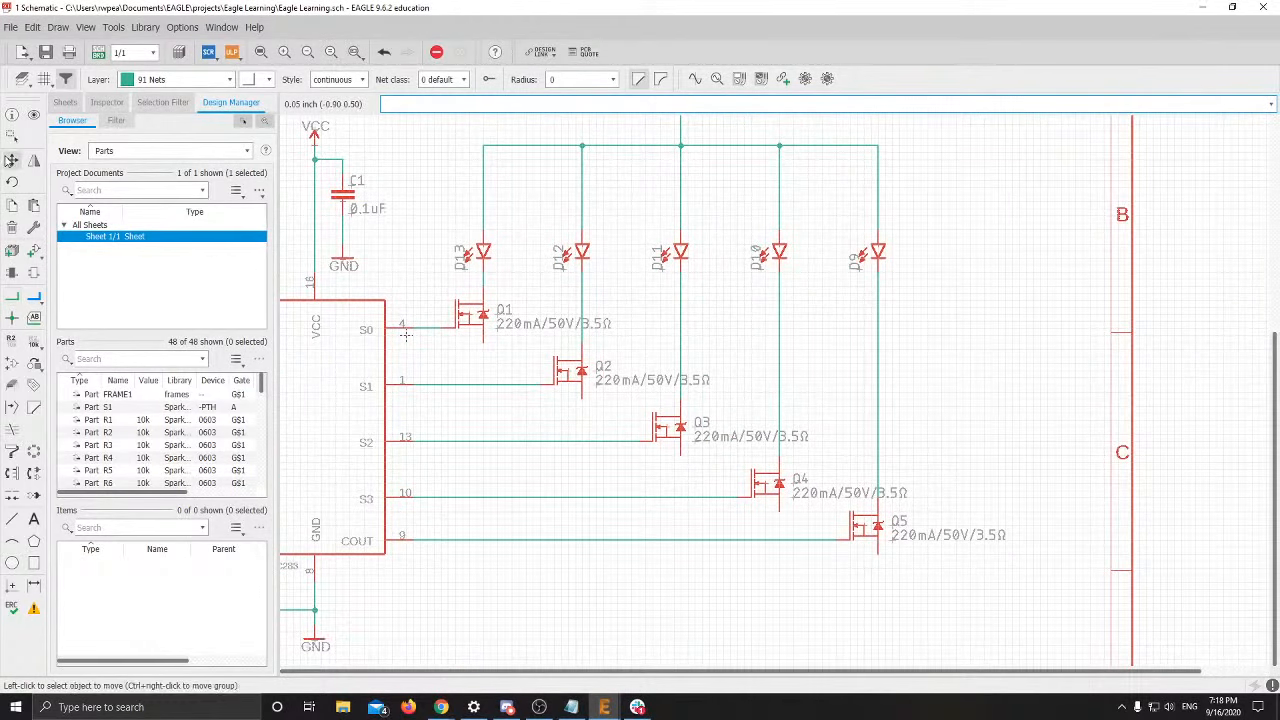
{"action": "right_click", "coordinate": [345, 265]}
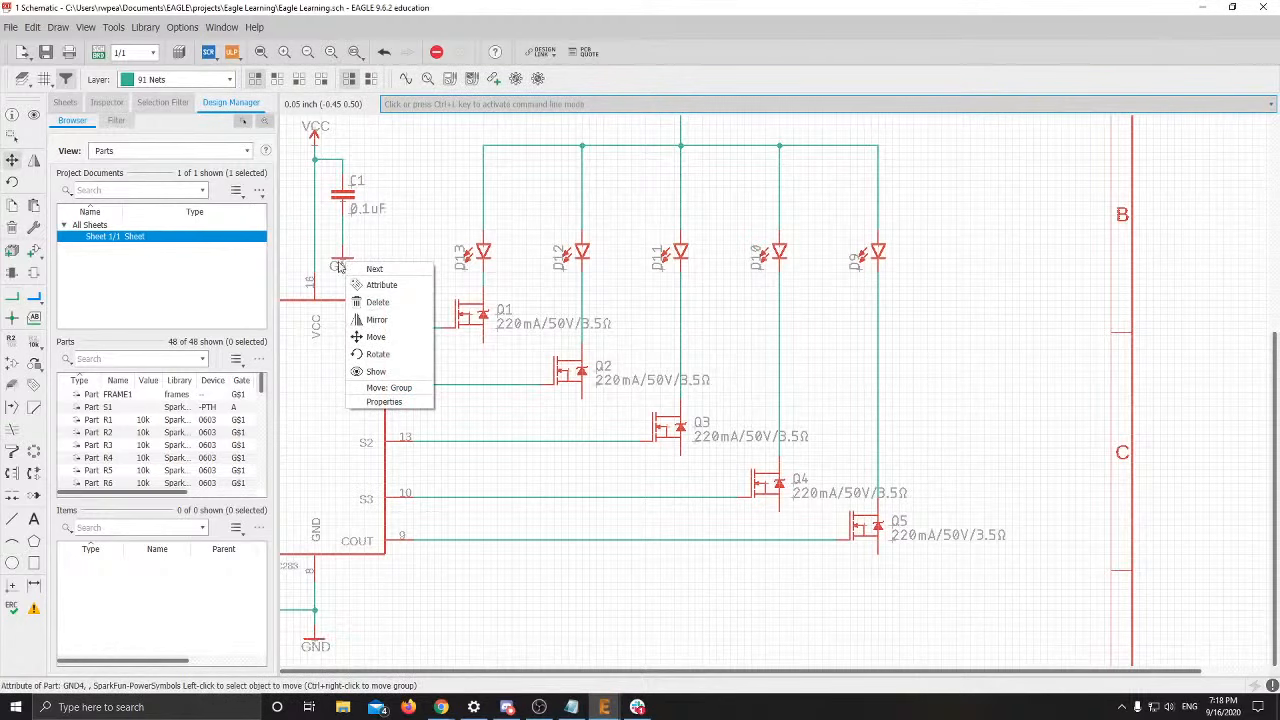
{"action": "right_click", "coordinate": [341, 261]}
{"action": "left_click", "coordinate": [369, 298]}
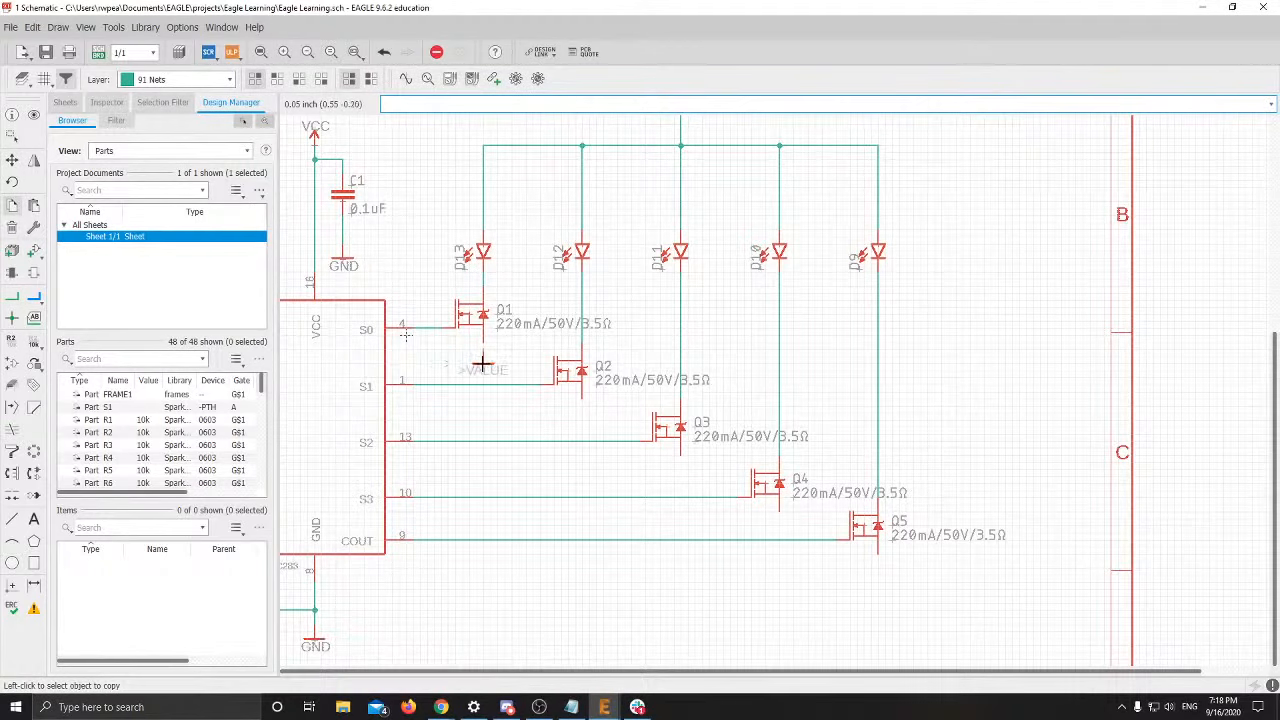
{"action": "left_click", "coordinate": [482, 370]}
{"action": "right_click", "coordinate": [483, 375]}
{"action": "left_click", "coordinate": [512, 41]}
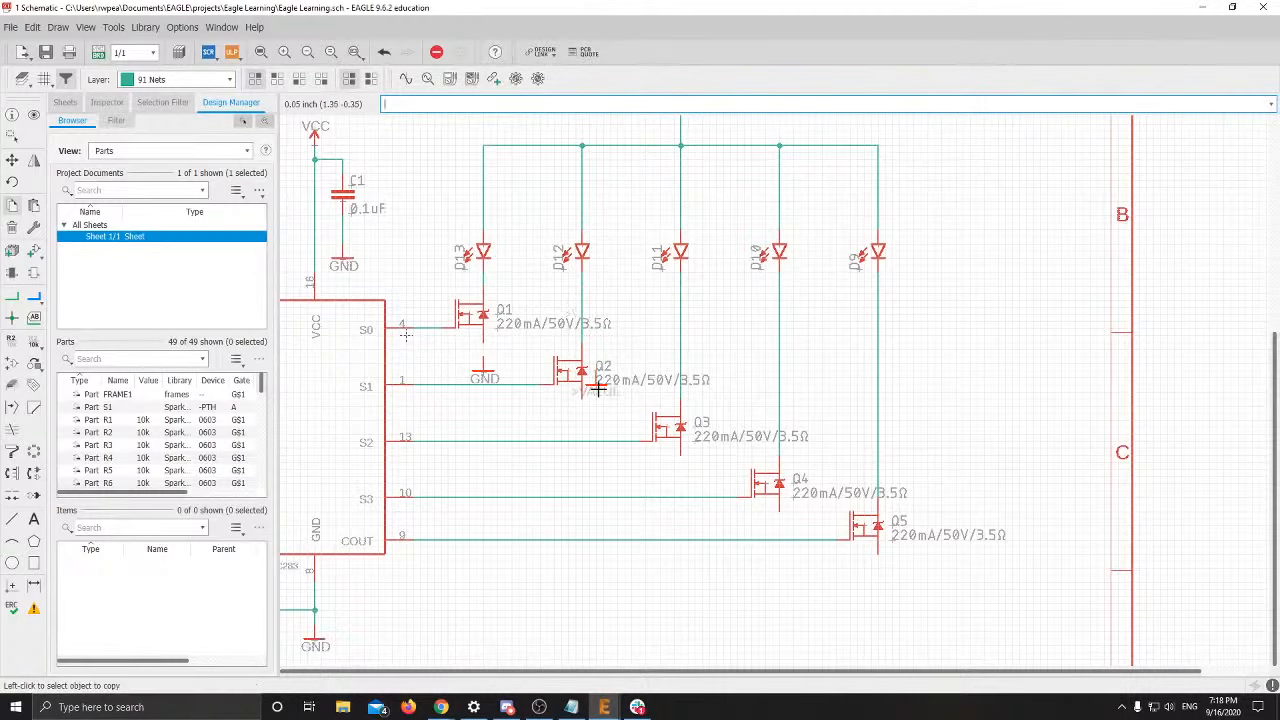
{"action": "left_click", "coordinate": [583, 427]}
Place further GND copies below transistors Q3, Q4 and Q5
{"action": "right_click", "coordinate": [582, 428]}
{"action": "left_click", "coordinate": [620, 46]}
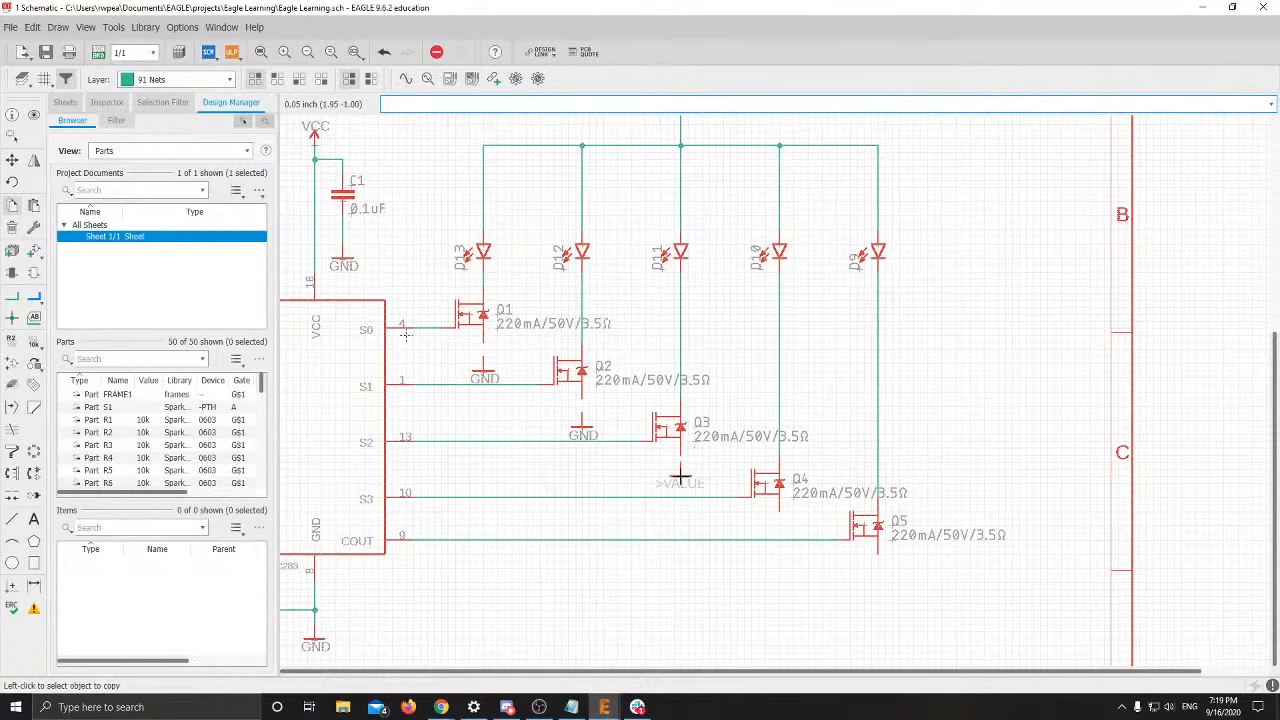
{"action": "left_click", "coordinate": [682, 484]}
{"action": "right_click", "coordinate": [682, 485]}
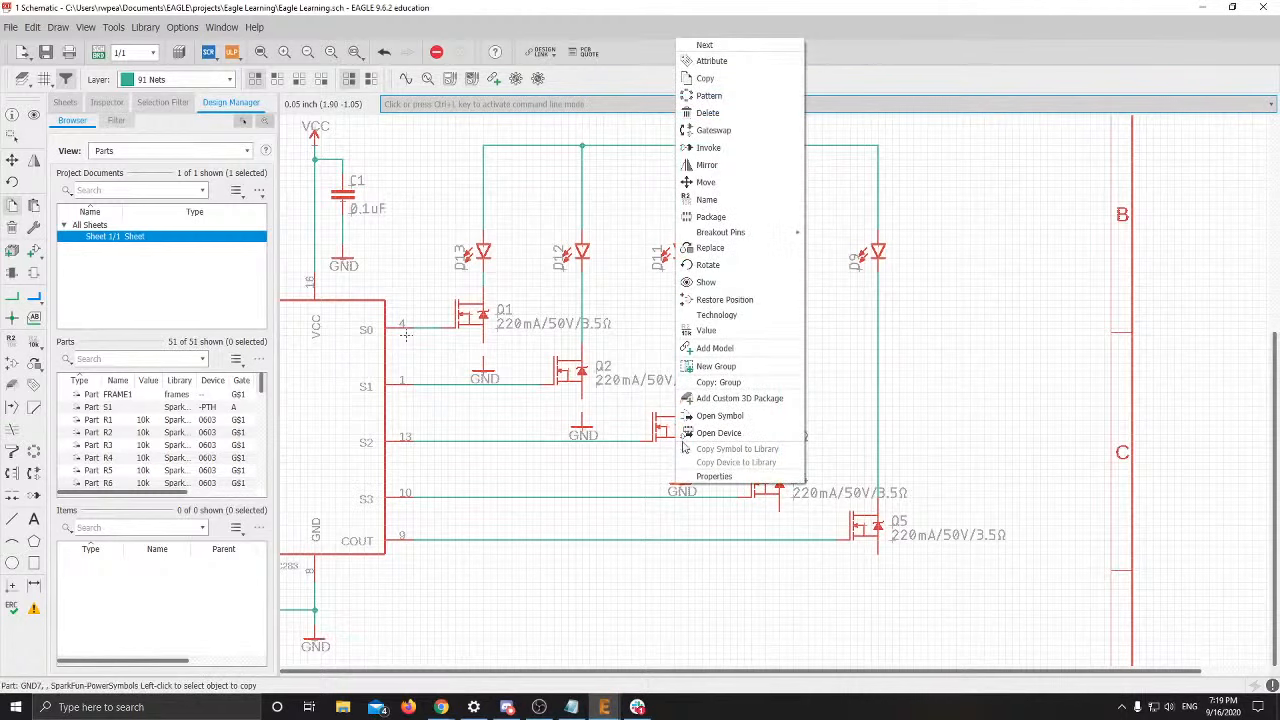
{"action": "left_click", "coordinate": [703, 78]}
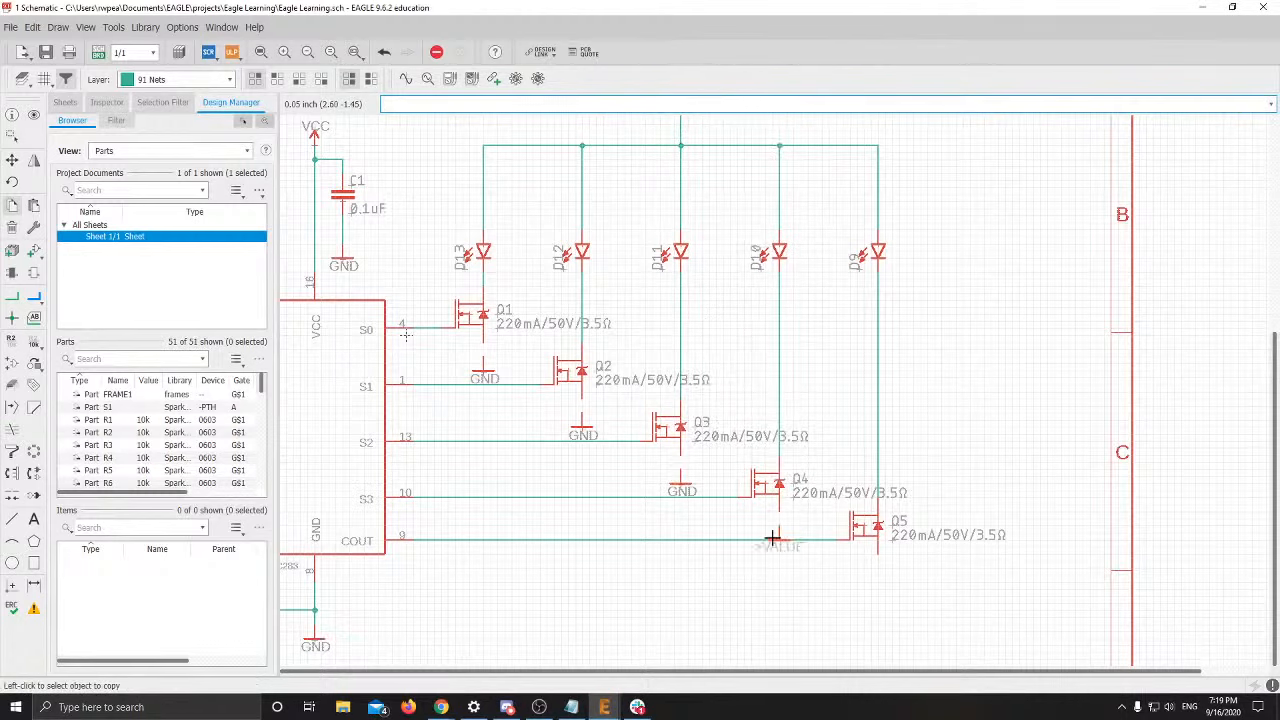
{"action": "left_click", "coordinate": [776, 532]}
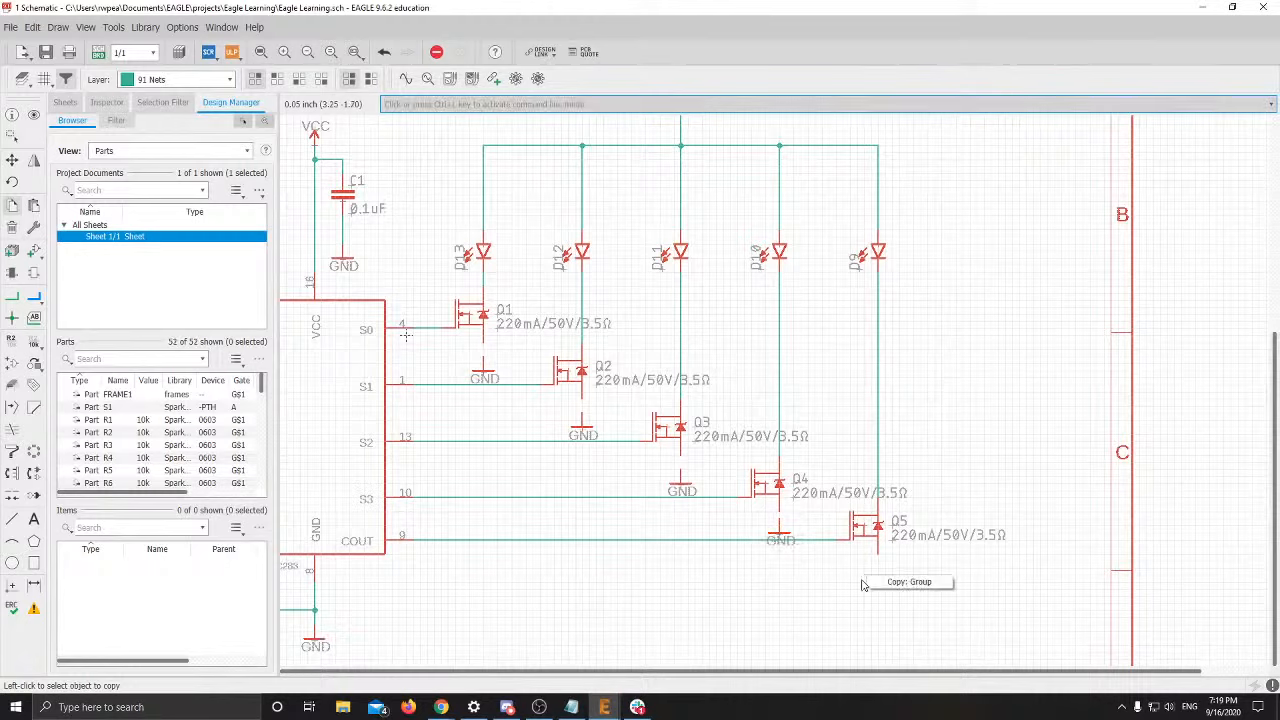
{"action": "right_click", "coordinate": [777, 537]}
{"action": "left_click", "coordinate": [805, 121]}
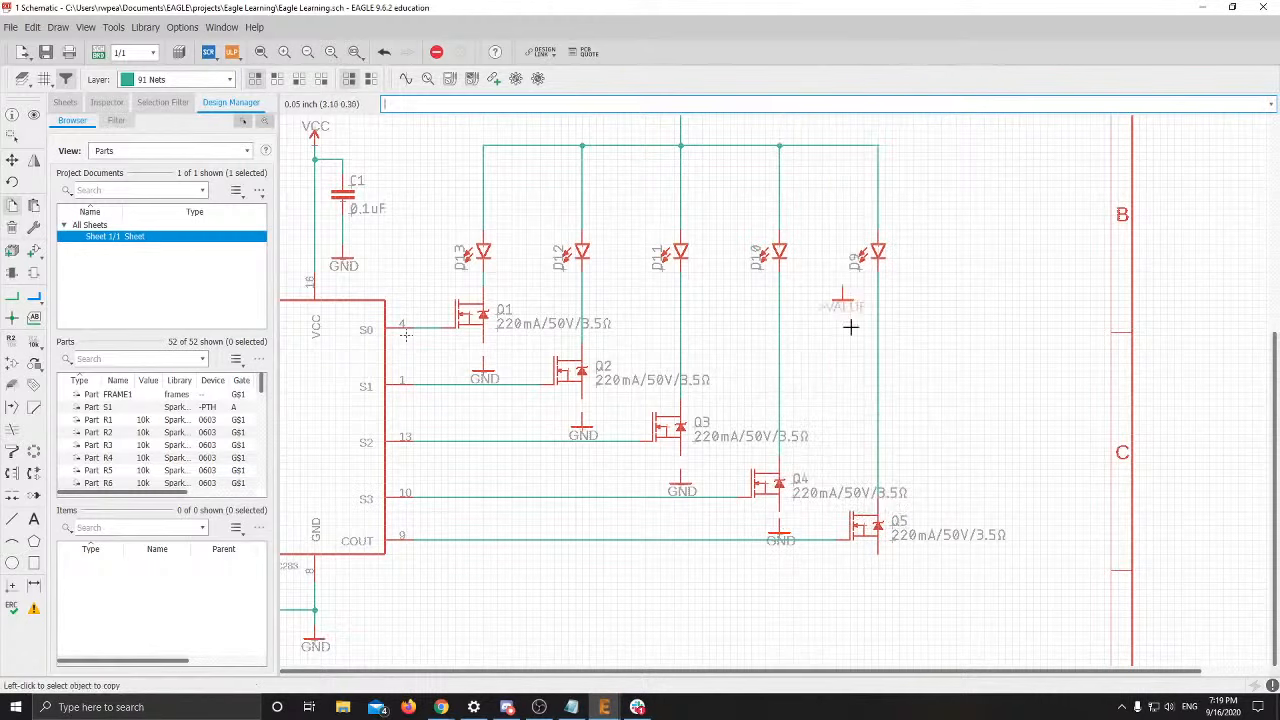
{"action": "left_click", "coordinate": [879, 579]}
{"action": "scroll", "coordinate": [716, 536], "scroll_direction": "up", "scroll_amount": 3}
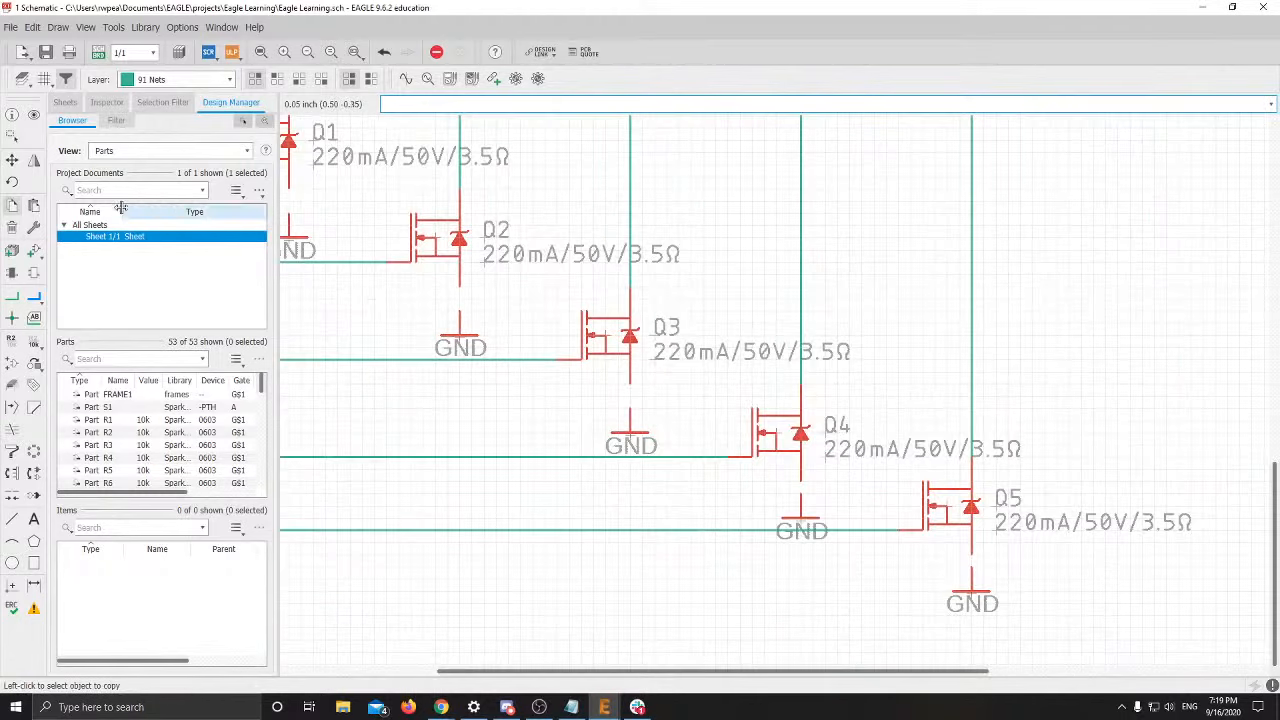
Move the GND symbol under Q3 one grid step higher
{"action": "left_click", "coordinate": [12, 159]}
{"action": "left_click", "coordinate": [643, 446]}
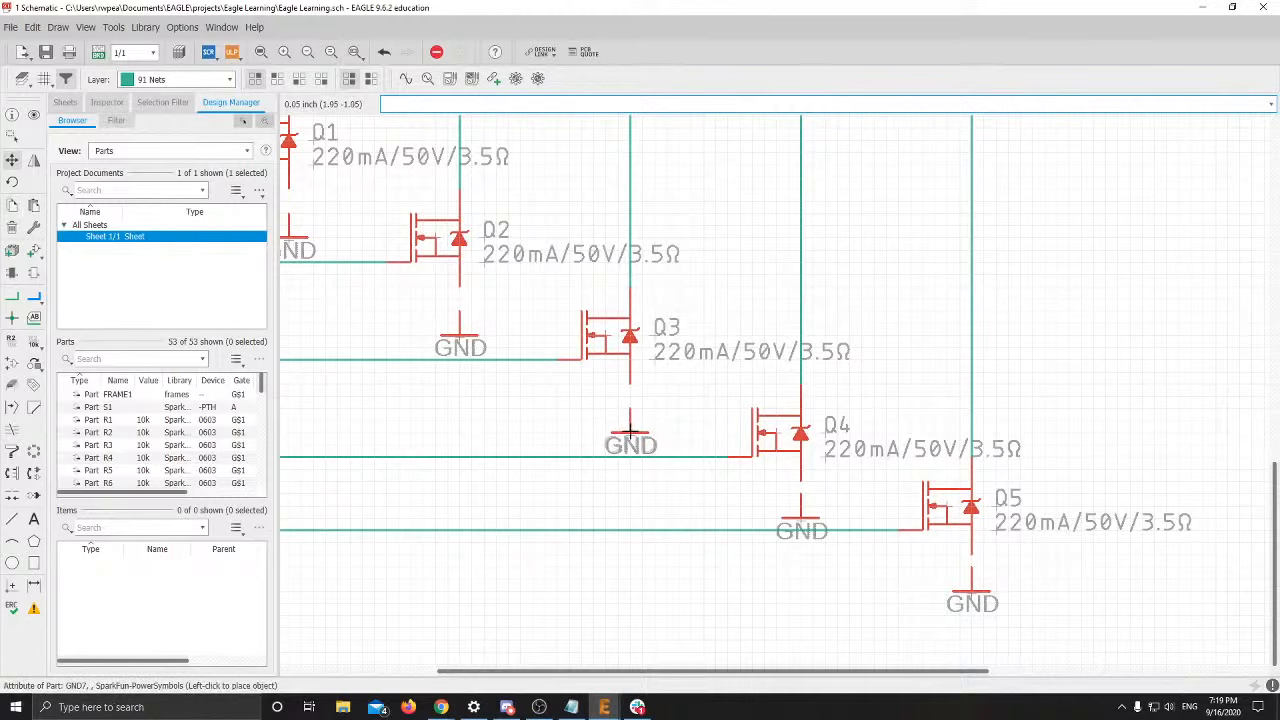
{"action": "left_click", "coordinate": [630, 432]}
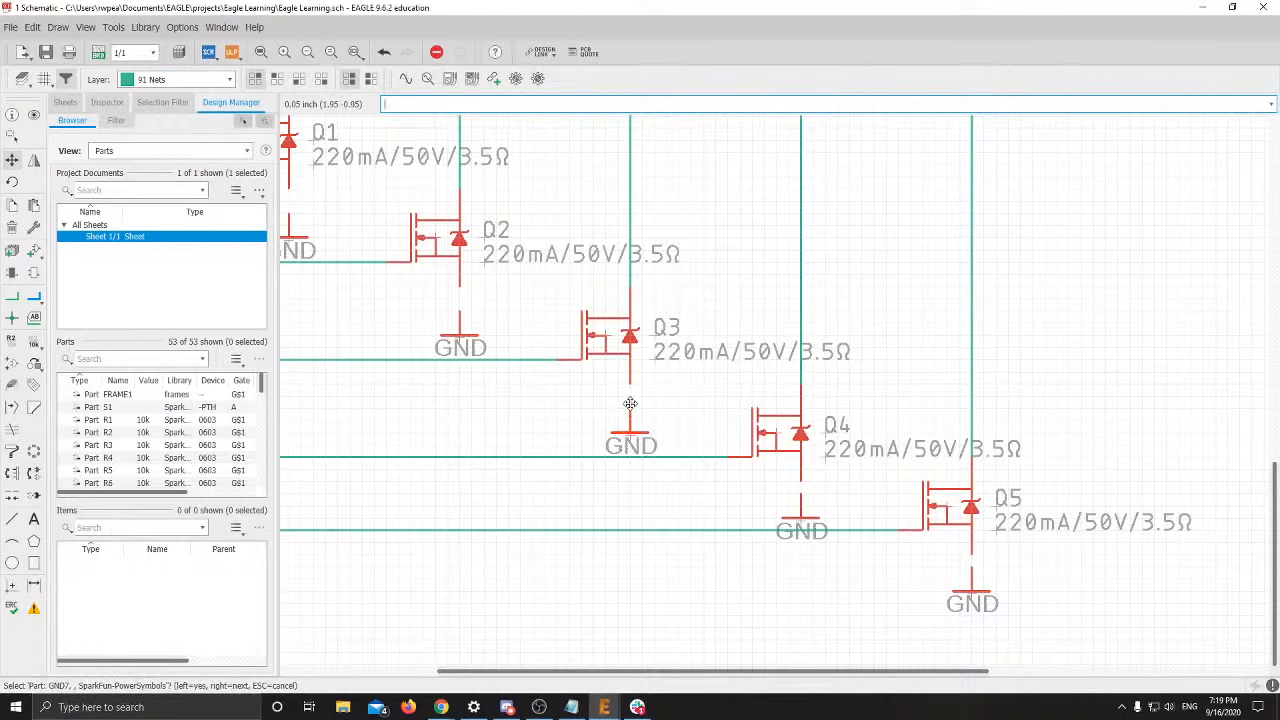
{"action": "key", "text": "Escape"}
{"action": "scroll", "coordinate": [630, 418], "scroll_direction": "up", "scroll_amount": 3}
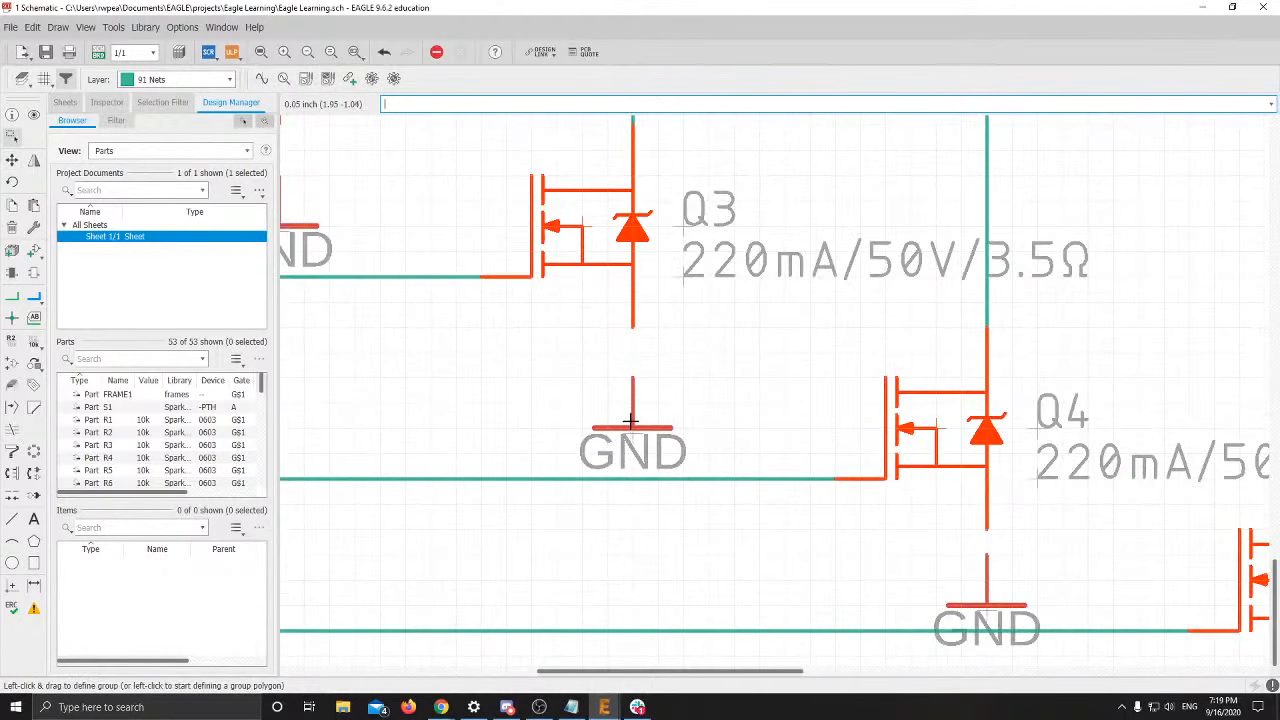
{"action": "key", "text": "F7"}
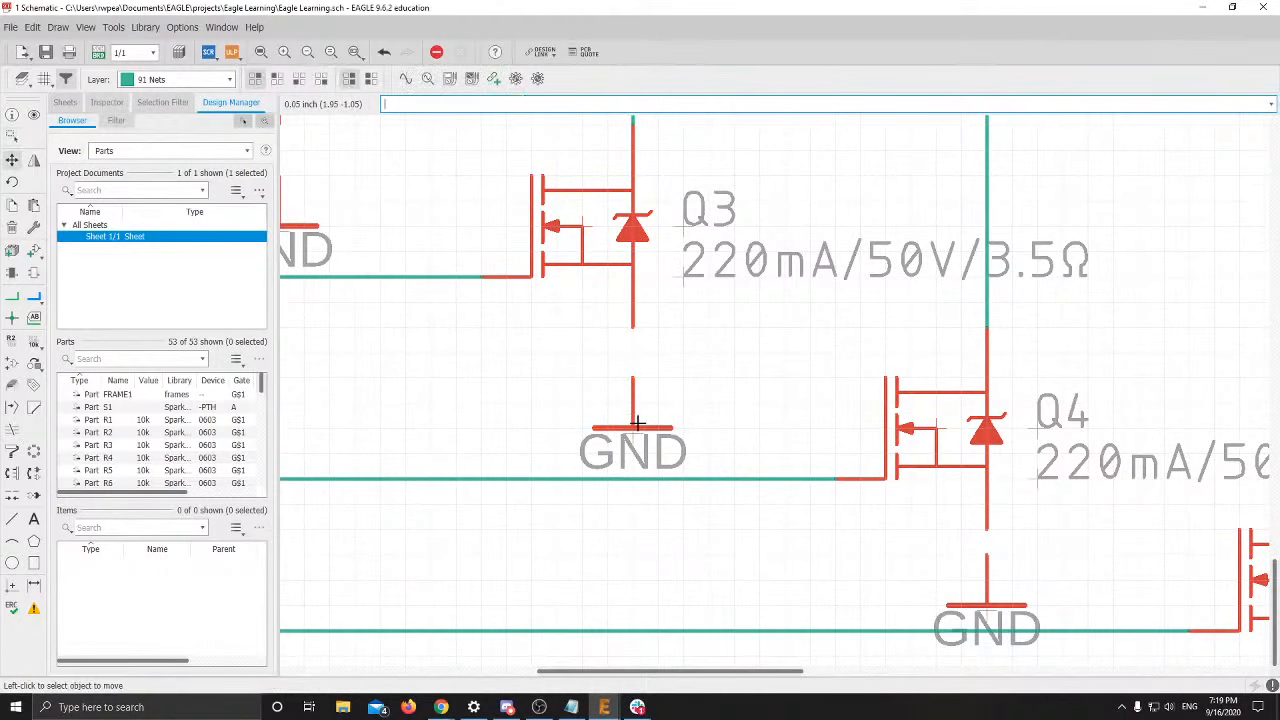
{"action": "left_click", "coordinate": [638, 423]}
{"action": "left_click", "coordinate": [633, 405]}
Nudge the GND symbols under Q2 and Q1 up closer to their transistors
{"action": "middle_click_drag", "start_coordinate": [322, 255], "coordinate": [597, 510]}
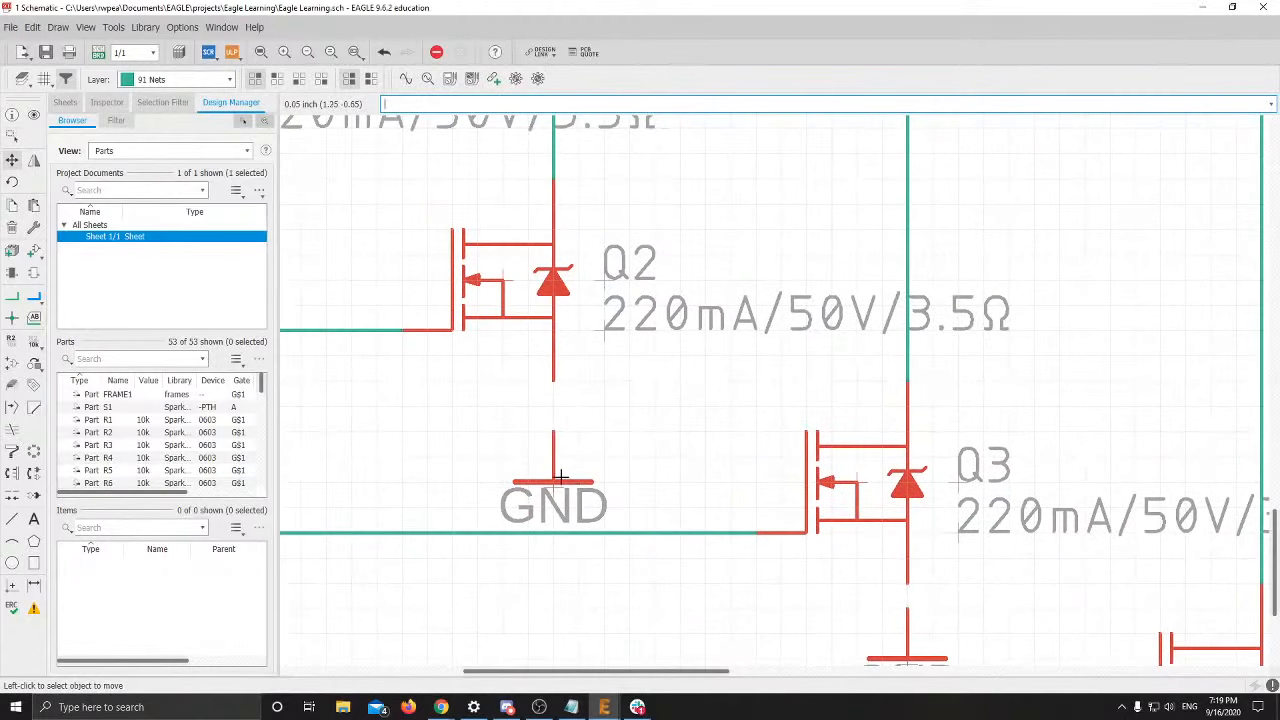
{"action": "left_click", "coordinate": [561, 477]}
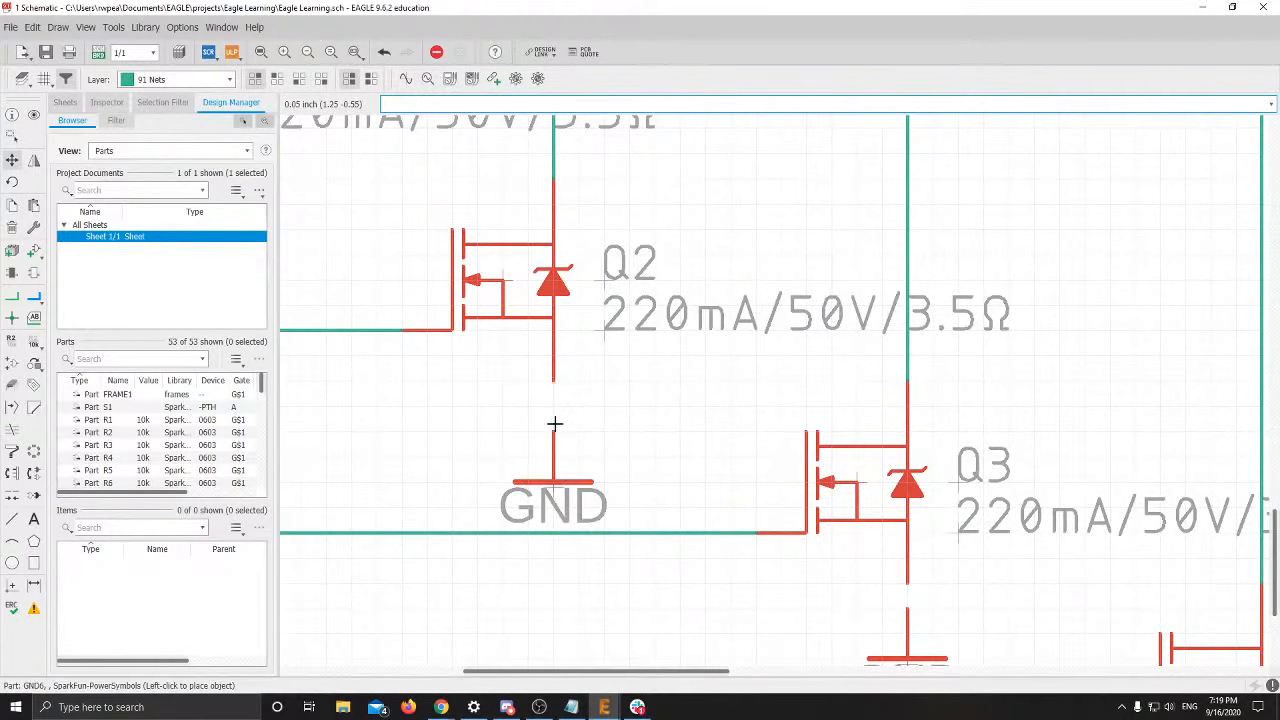
{"action": "left_click", "coordinate": [558, 477]}
{"action": "key", "text": "Escape"}
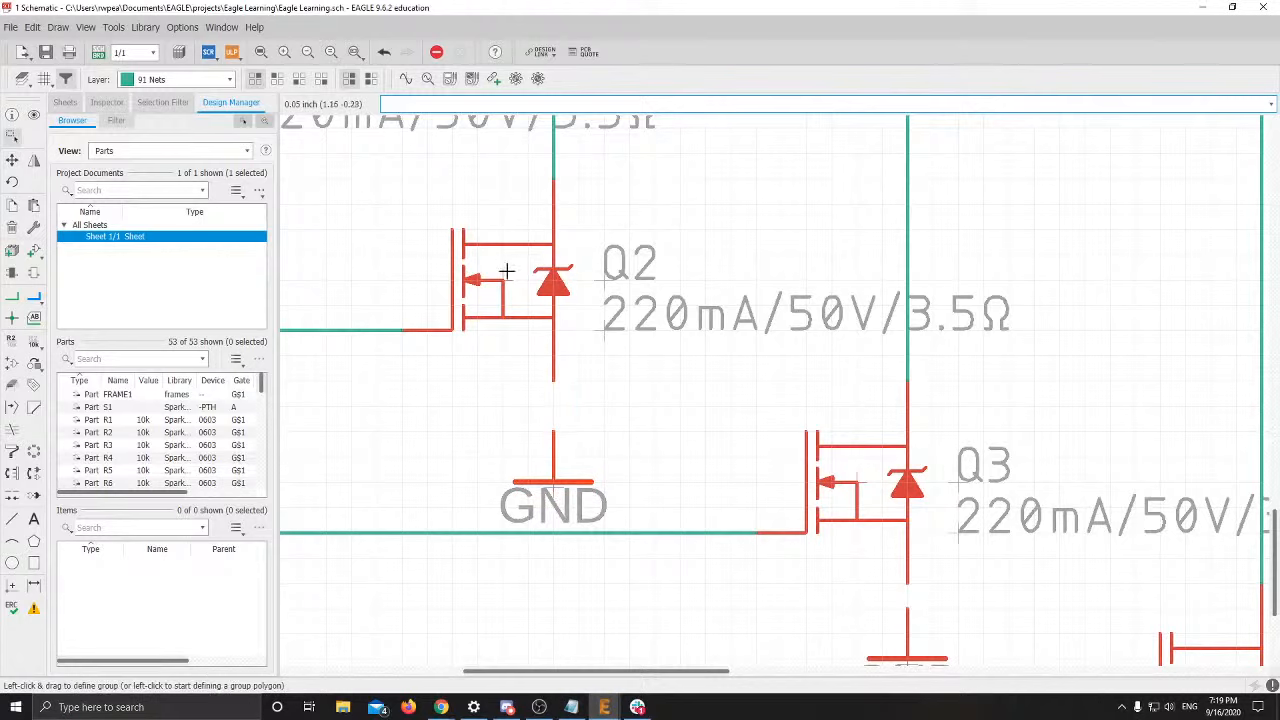
{"action": "left_click", "coordinate": [12, 160]}
{"action": "left_click", "coordinate": [558, 477]}
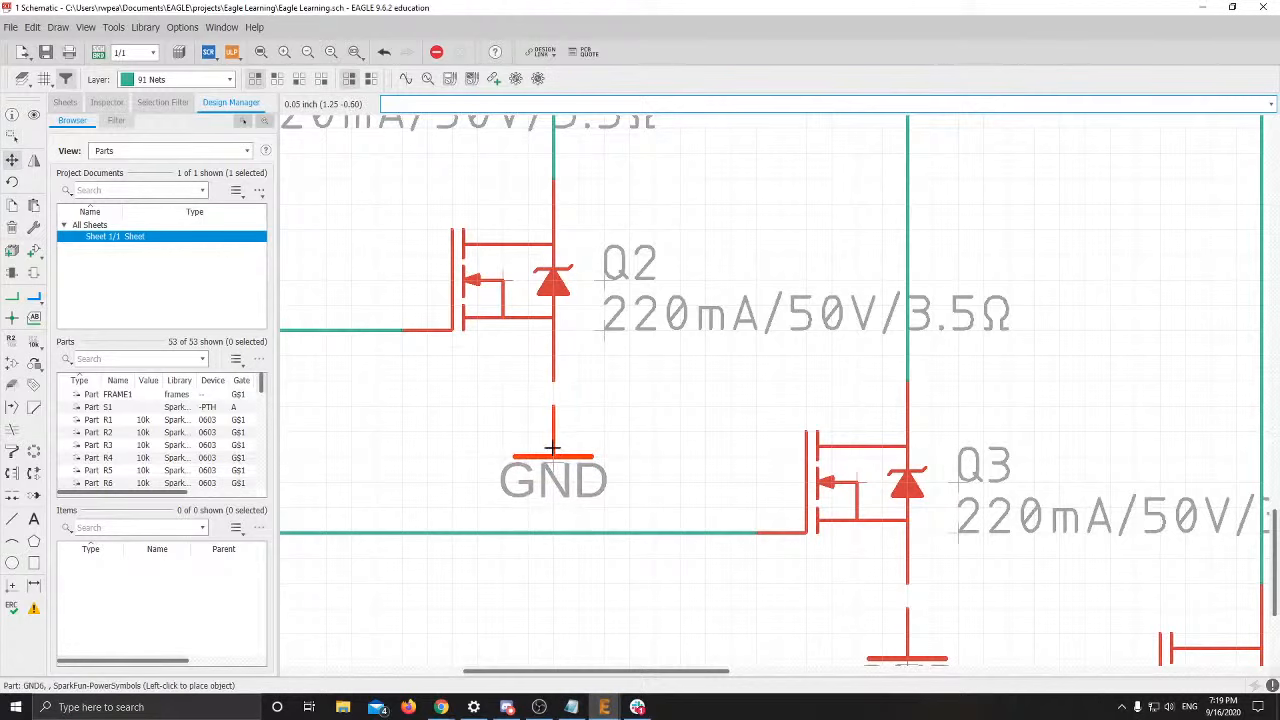
{"action": "left_click", "coordinate": [553, 447]}
{"action": "middle_click_drag", "start_coordinate": [457, 425], "coordinate": [853, 606]}
{"action": "left_click", "coordinate": [603, 443]}
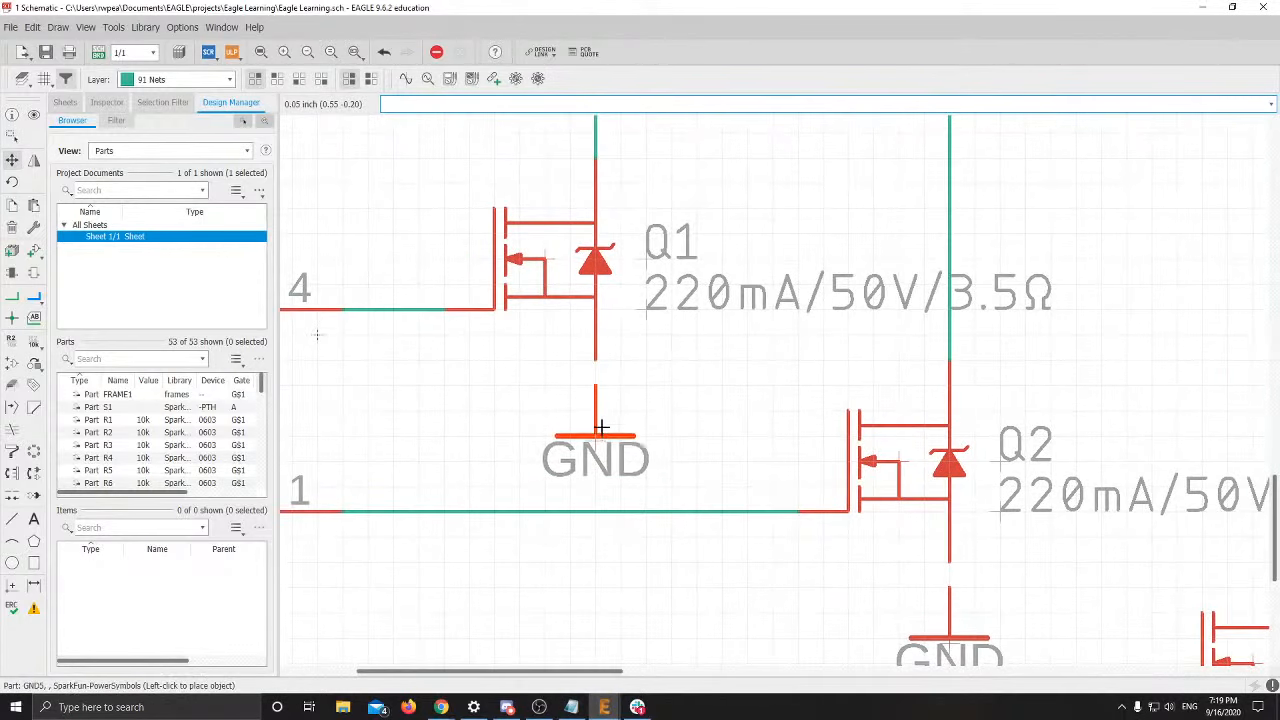
{"action": "left_click", "coordinate": [601, 434]}
{"action": "scroll", "coordinate": [677, 479], "scroll_direction": "down", "scroll_amount": 4}
{"action": "middle_click_drag", "start_coordinate": [658, 476], "coordinate": [550, 367]}
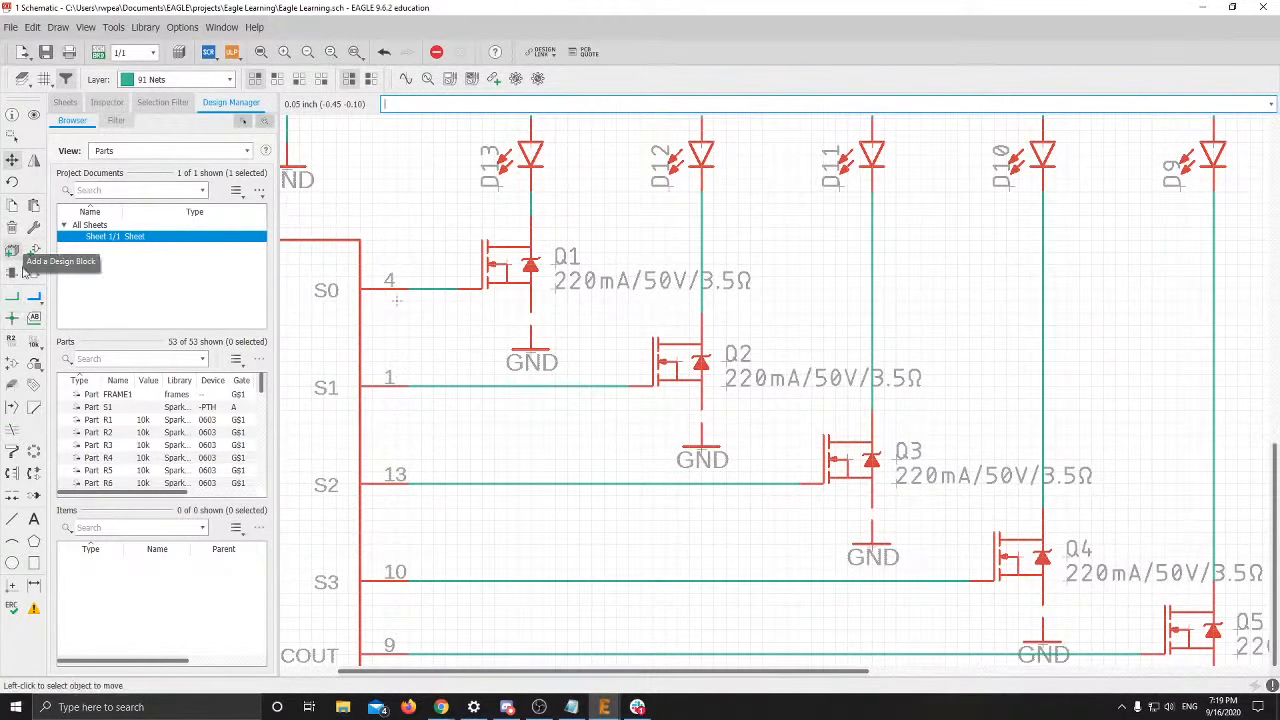
{"action": "left_click", "coordinate": [12, 296]}
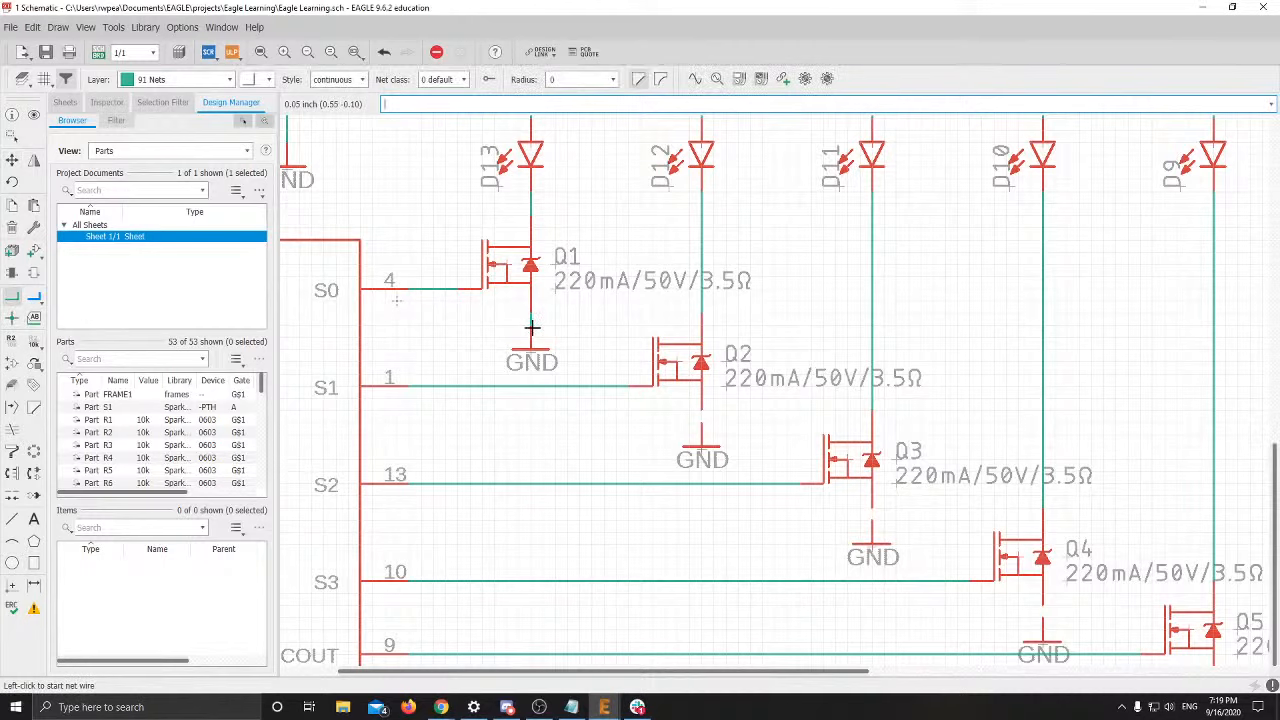
Draw net wires from the sources of Q2, Q3, Q4 and Q5 to their GND symbols
{"action": "left_click", "coordinate": [700, 411]}
{"action": "left_click", "coordinate": [701, 425]}
{"action": "middle_click_drag", "start_coordinate": [753, 468], "coordinate": [637, 391]}
{"action": "left_click", "coordinate": [755, 438]}
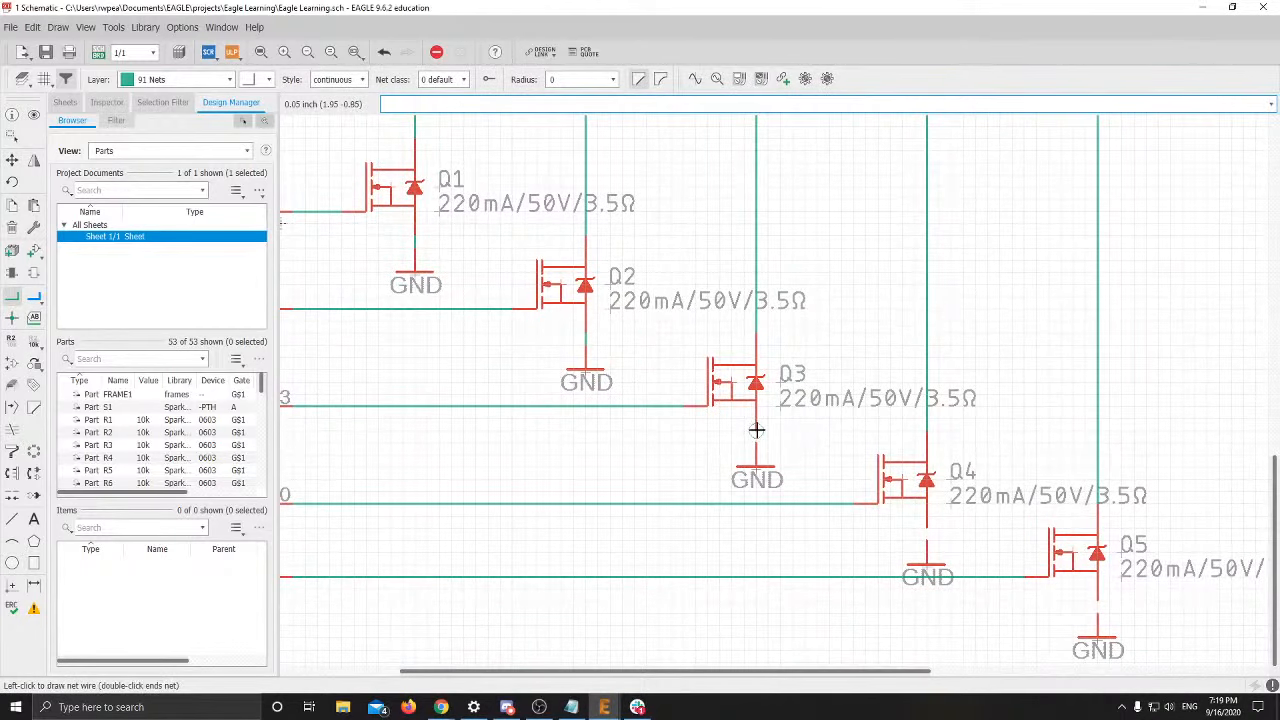
{"action": "left_click", "coordinate": [755, 465]}
{"action": "left_click", "coordinate": [929, 537]}
{"action": "left_click", "coordinate": [928, 565]}
{"action": "left_click", "coordinate": [1097, 601]}
{"action": "left_click", "coordinate": [1098, 618]}
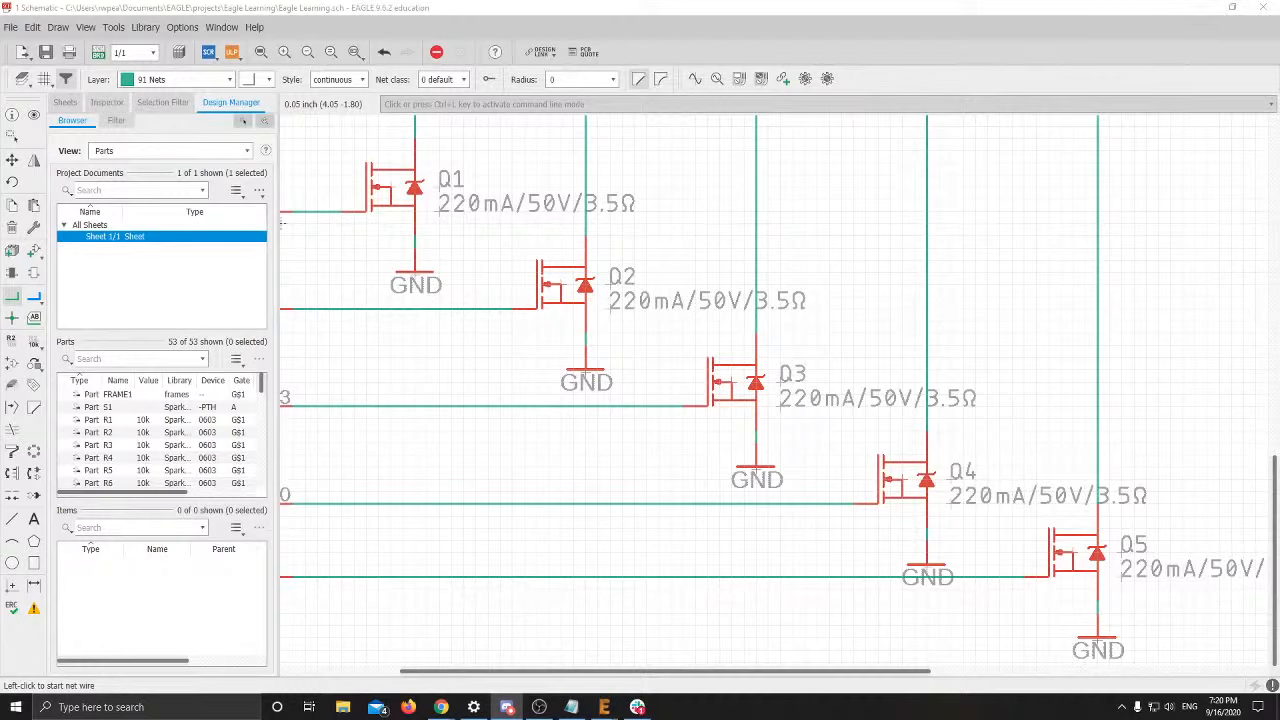
{"action": "scroll", "coordinate": [740, 380], "scroll_direction": "up", "scroll_amount": 5}
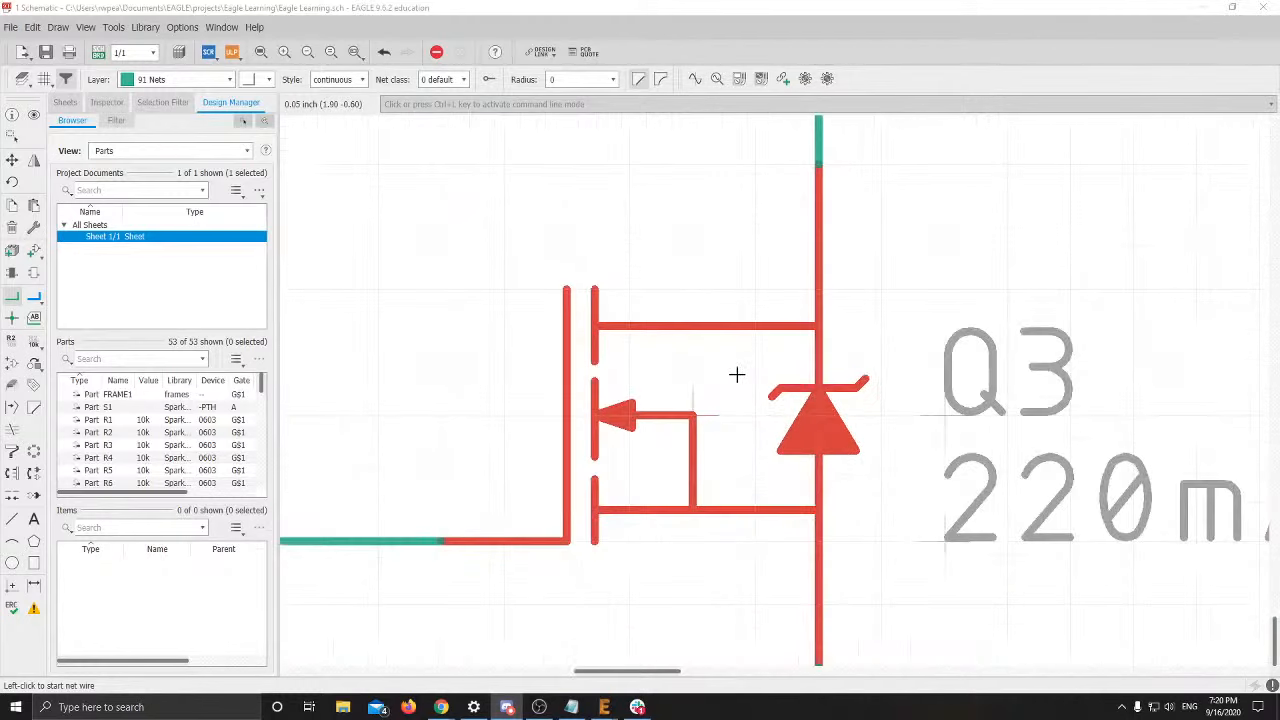
{"action": "left_click", "coordinate": [12, 160]}
{"action": "scroll", "coordinate": [743, 463], "scroll_direction": "up", "scroll_amount": 3}
{"action": "middle_click_drag", "start_coordinate": [632, 433], "coordinate": [680, 473]}
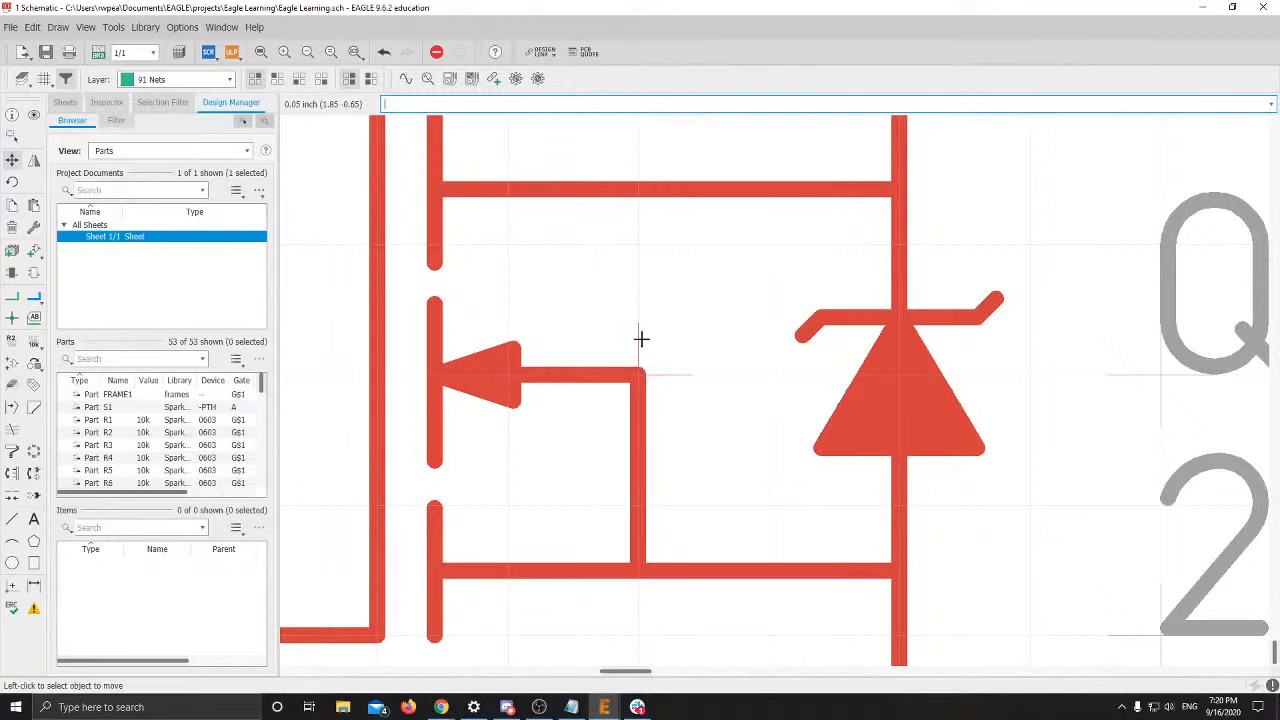
{"action": "scroll", "coordinate": [647, 369], "scroll_direction": "down", "scroll_amount": 3}
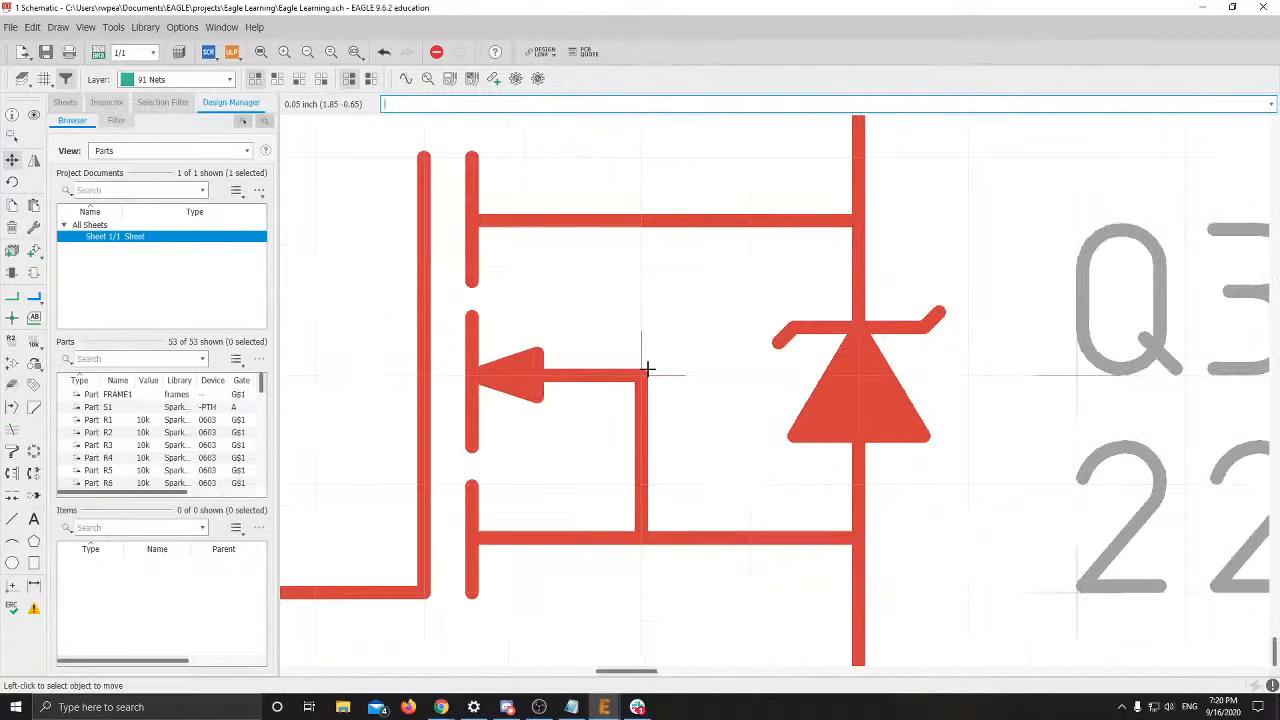
{"action": "left_click", "coordinate": [44, 79]}
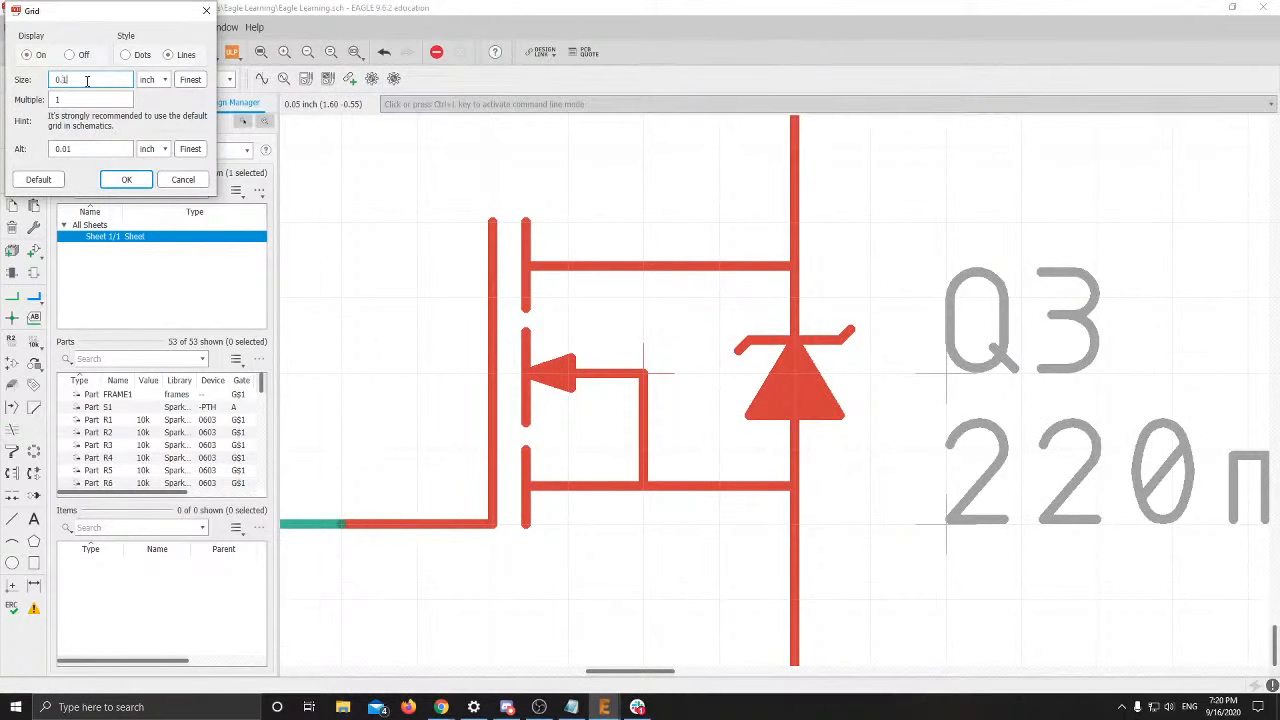
{"action": "type", "text": "0.1"}
{"action": "key", "text": "Return"}
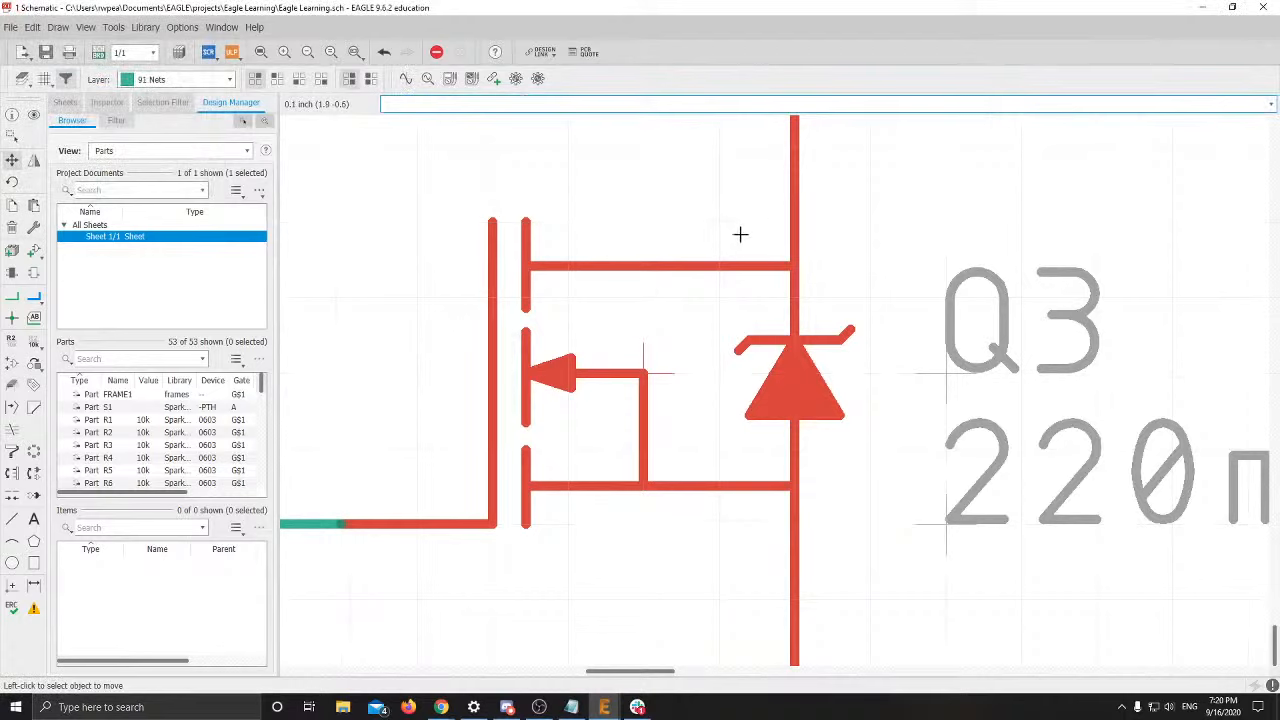
{"action": "middle_click_drag", "start_coordinate": [727, 352], "coordinate": [703, 464]}
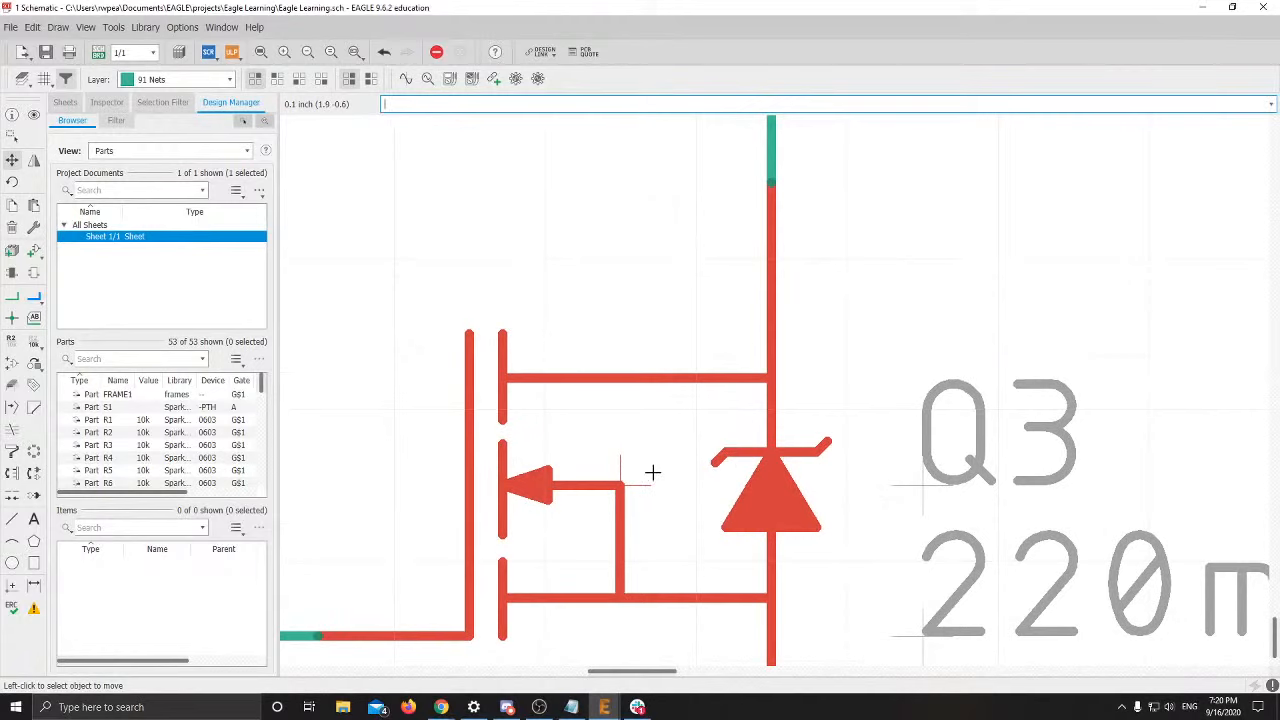
{"action": "scroll", "coordinate": [652, 472], "scroll_direction": "down", "scroll_amount": 2}
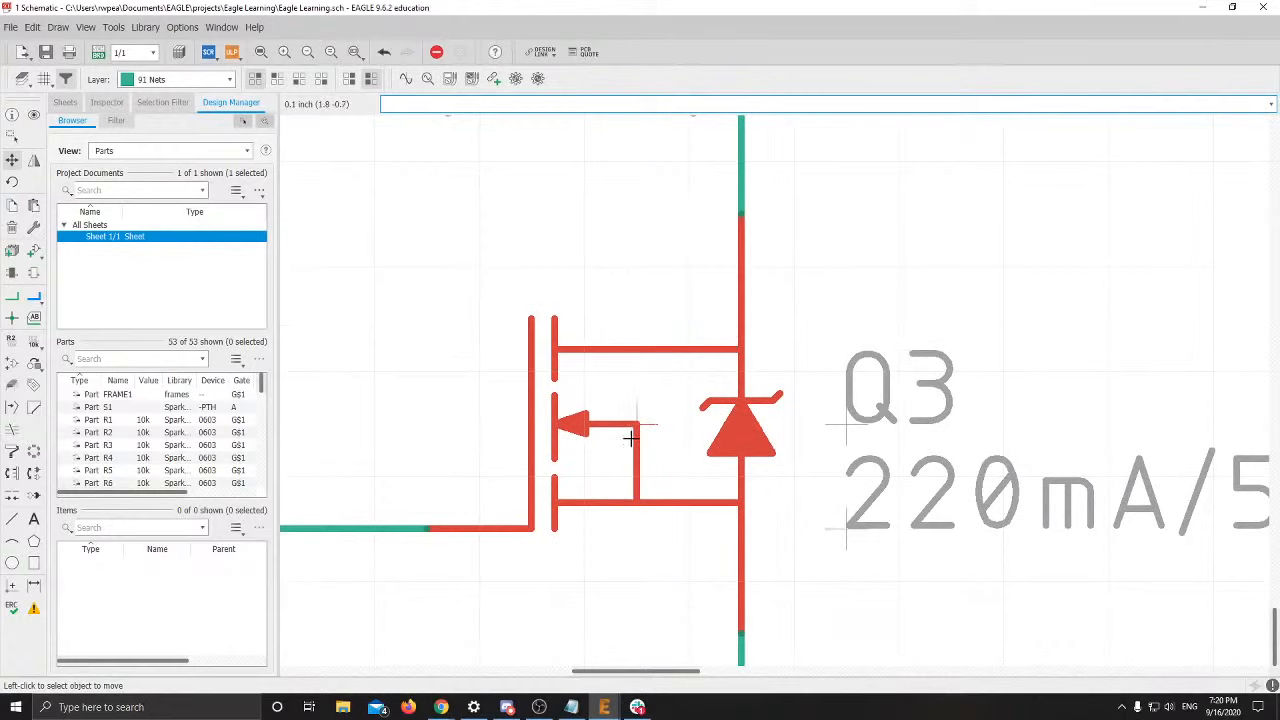
{"action": "scroll", "coordinate": [629, 441], "scroll_direction": "down", "scroll_amount": 1}
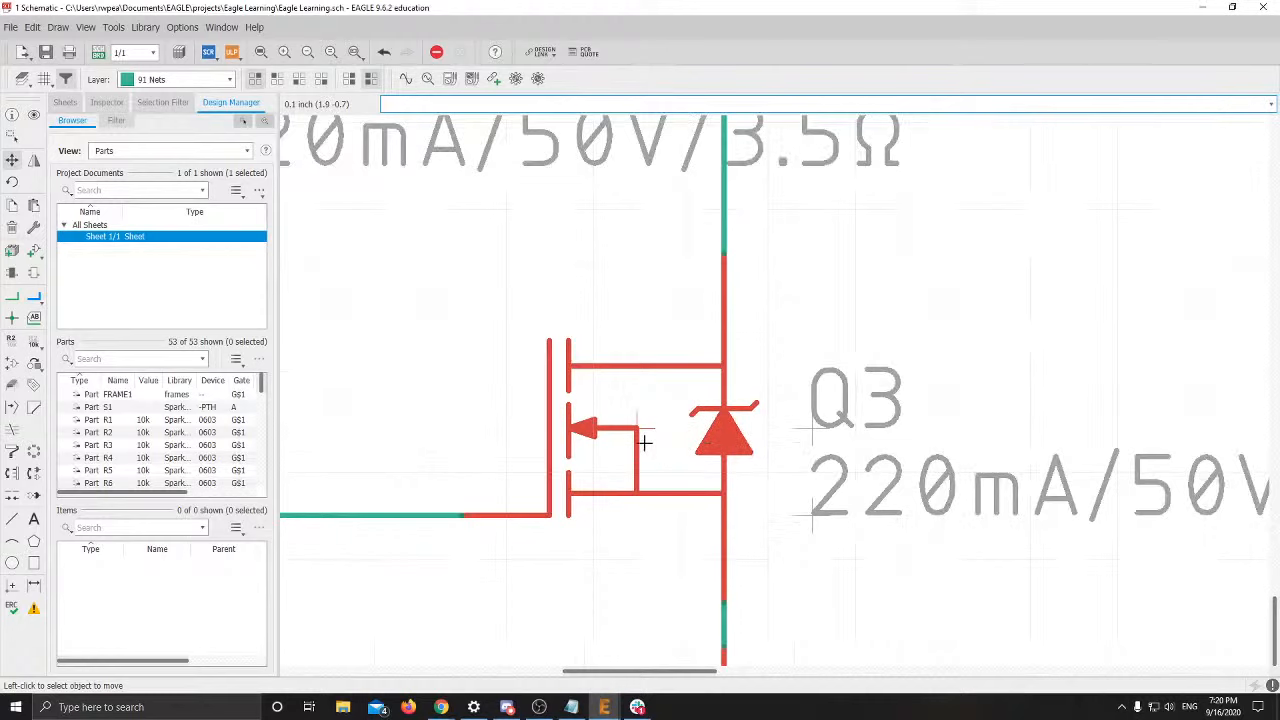
{"action": "middle_click_drag", "start_coordinate": [644, 443], "coordinate": [805, 549]}
{"action": "scroll", "coordinate": [737, 566], "scroll_direction": "down", "scroll_amount": 1}
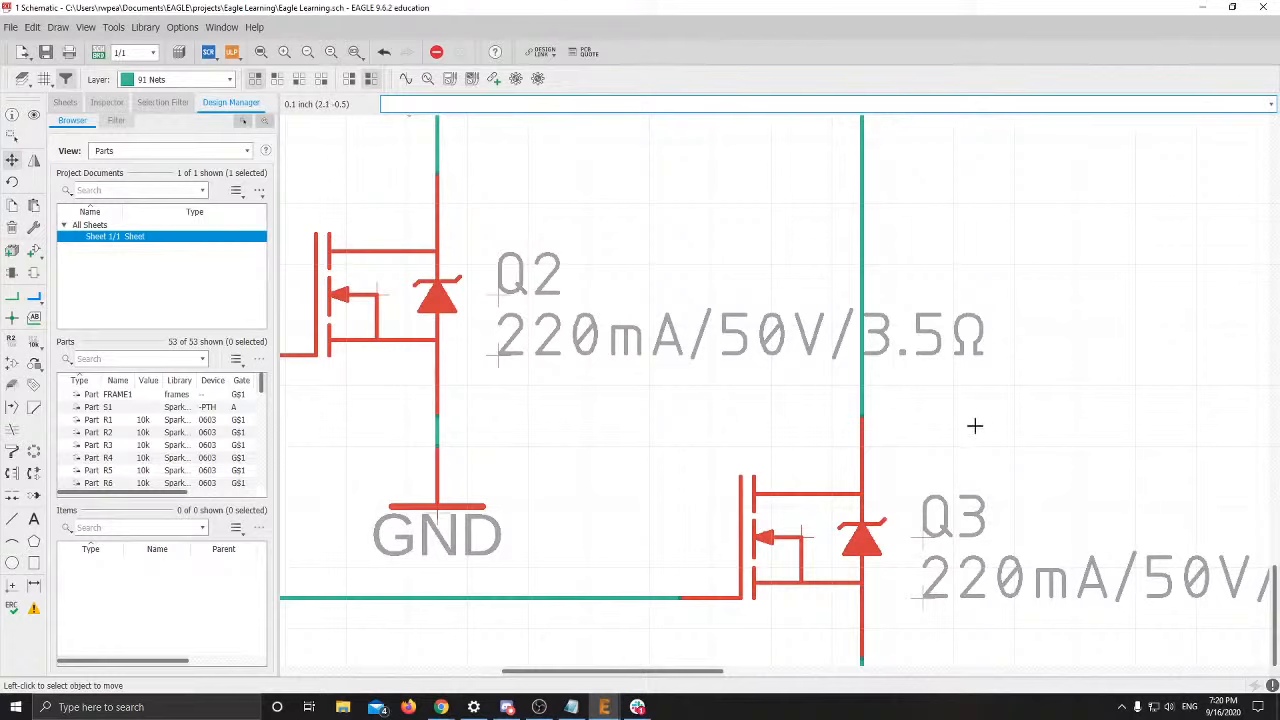
{"action": "middle_click_drag", "start_coordinate": [888, 415], "coordinate": [608, 412]}
{"action": "scroll", "coordinate": [590, 477], "scroll_direction": "down", "scroll_amount": 1}
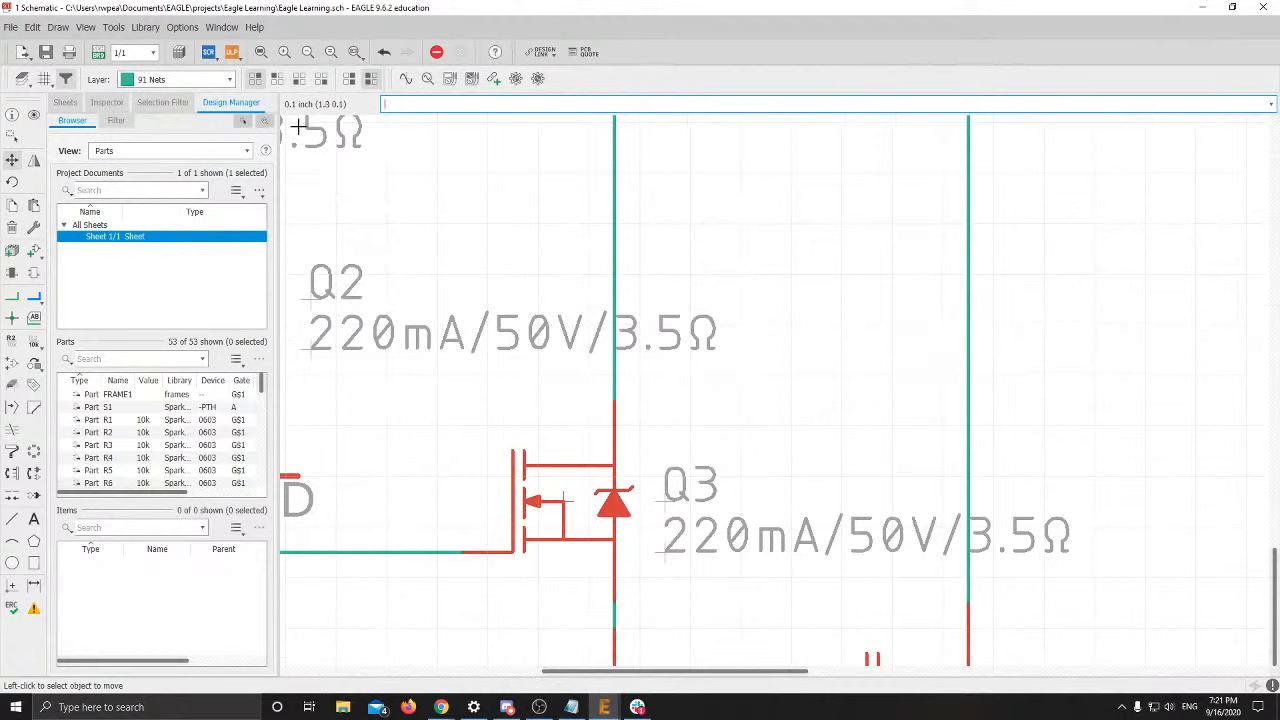
{"action": "scroll", "coordinate": [600, 400], "scroll_direction": "down", "scroll_amount": 3}
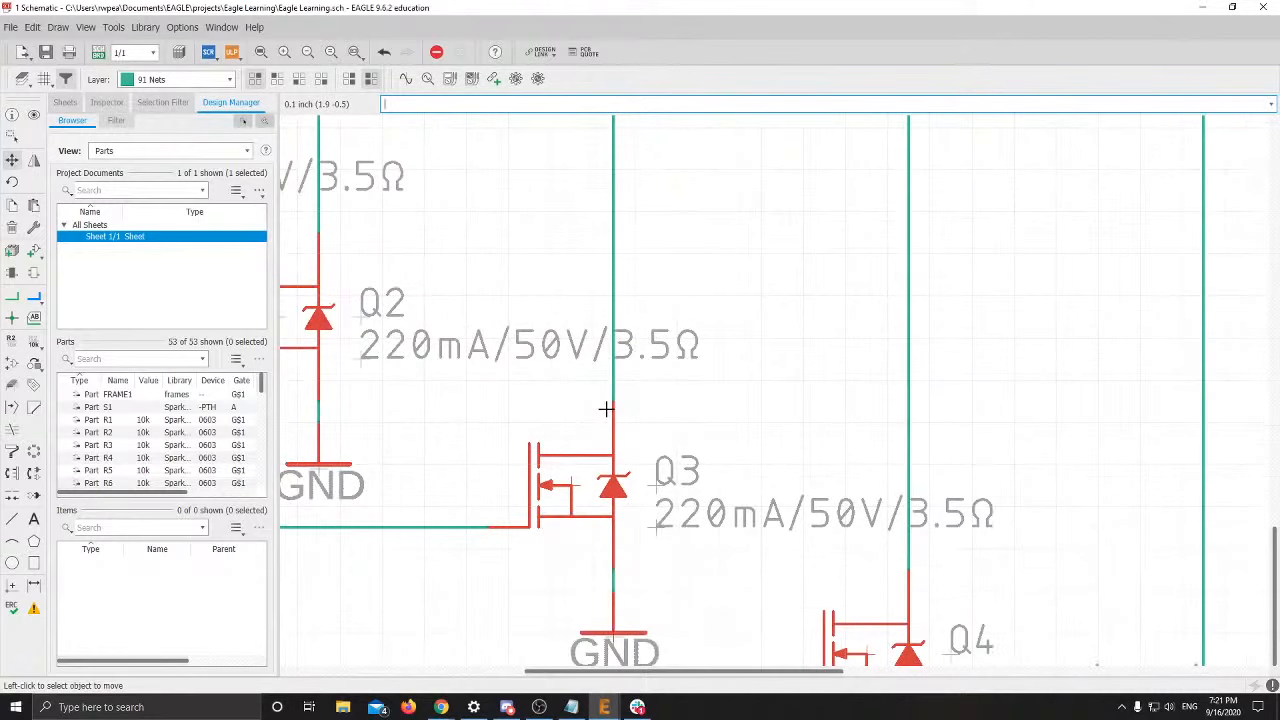
{"action": "left_click", "coordinate": [44, 79]}
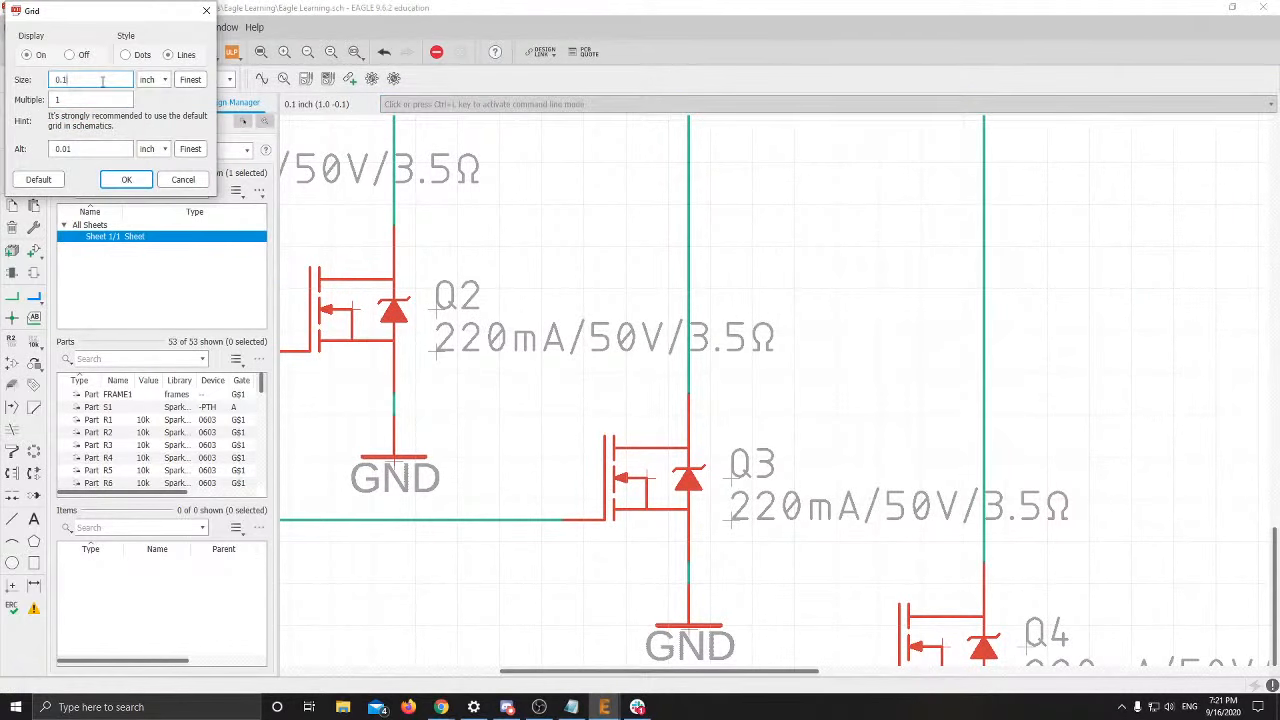
{"action": "type", "text": "0.05"}
{"action": "key", "text": "Return"}
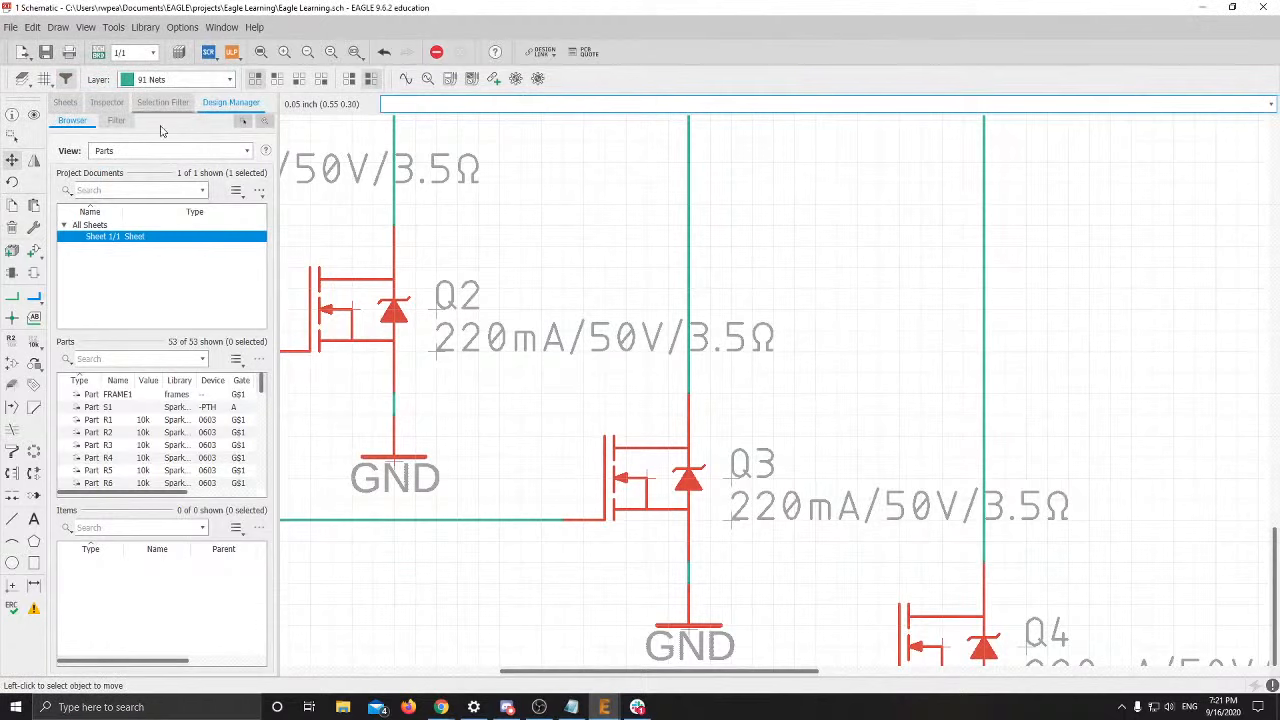
{"action": "scroll", "coordinate": [470, 460], "scroll_direction": "down", "scroll_amount": 1}
{"action": "scroll", "coordinate": [457, 408], "scroll_direction": "down", "scroll_amount": 2}
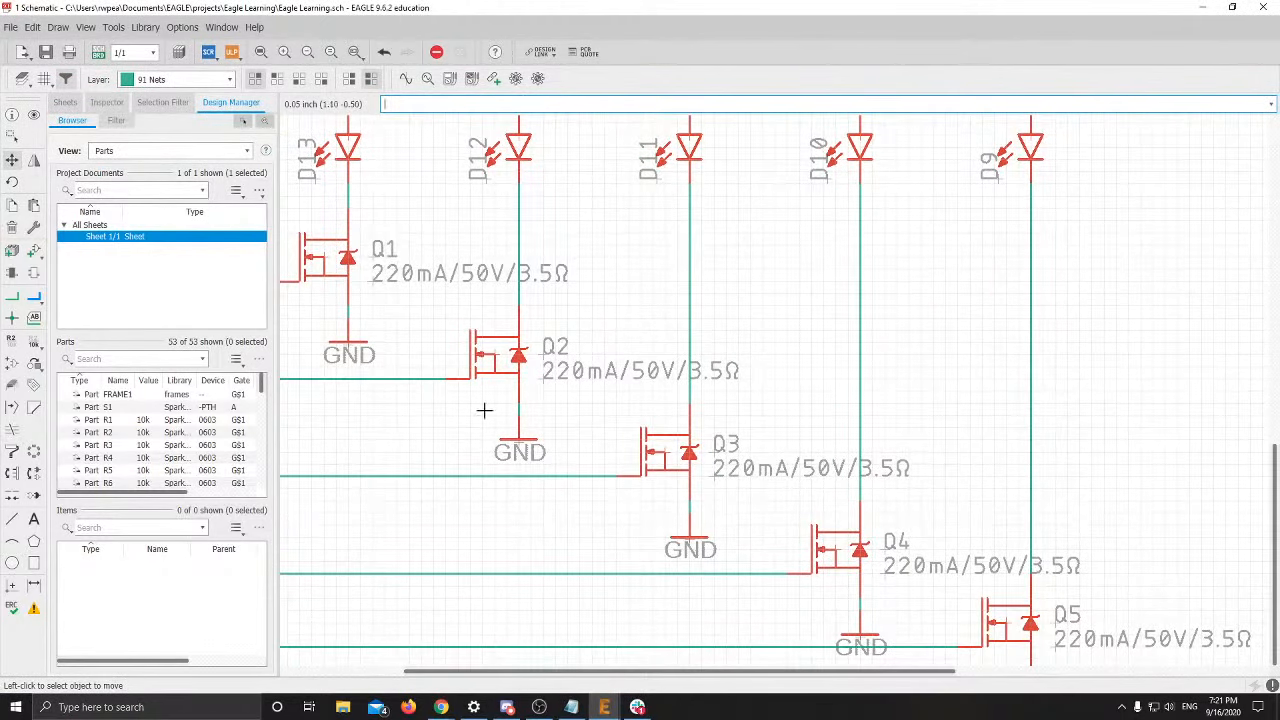
{"action": "scroll", "coordinate": [630, 458], "scroll_direction": "down", "scroll_amount": 1}
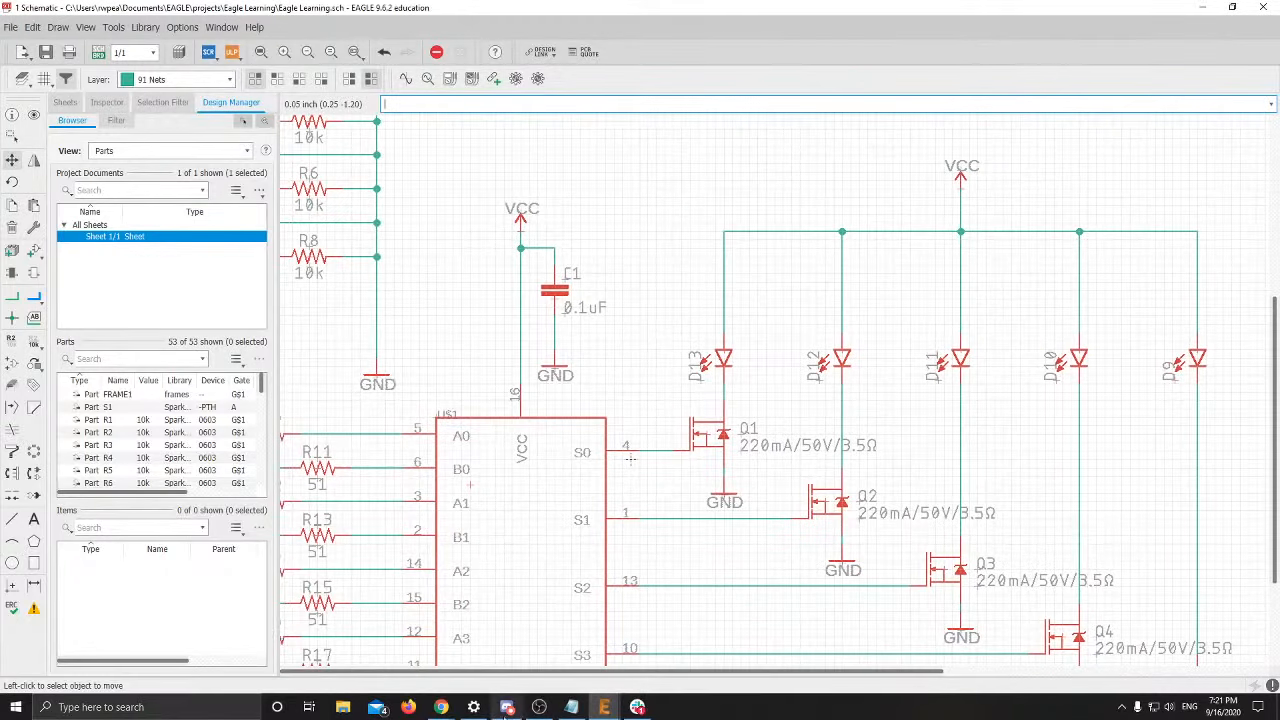
{"action": "mouse_move", "coordinate": [452, 712]}
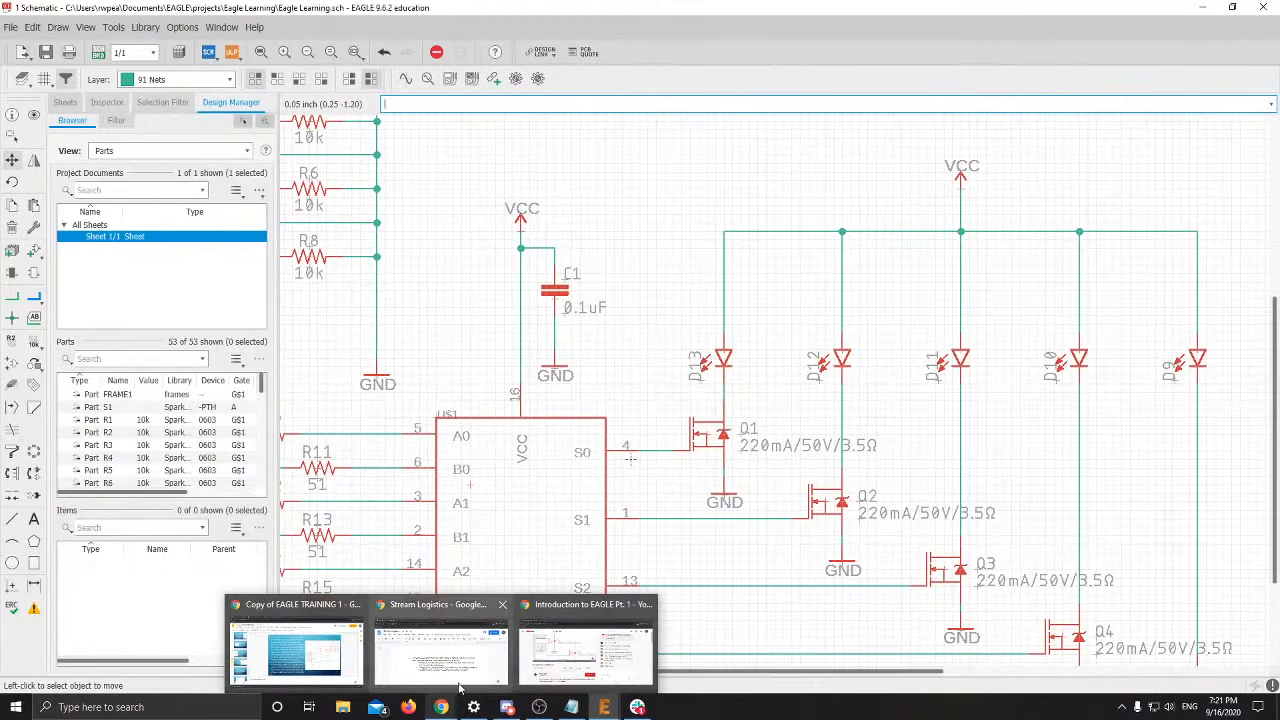
Show slide 26 of EAGLE TRAINING 1, on wiring the battery between 5V Vcc and GND
{"action": "left_click", "coordinate": [298, 655]}
{"action": "scroll", "coordinate": [89, 375], "scroll_direction": "down", "scroll_amount": 3}
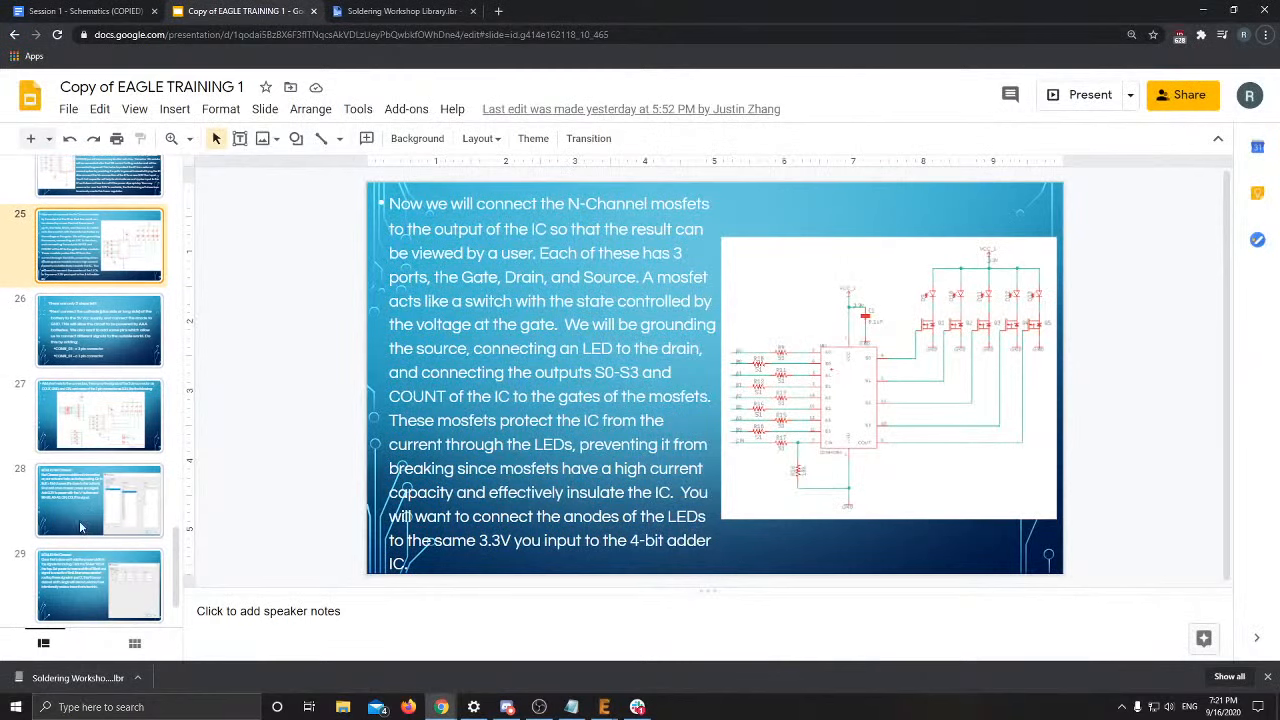
{"action": "left_click", "coordinate": [99, 333]}
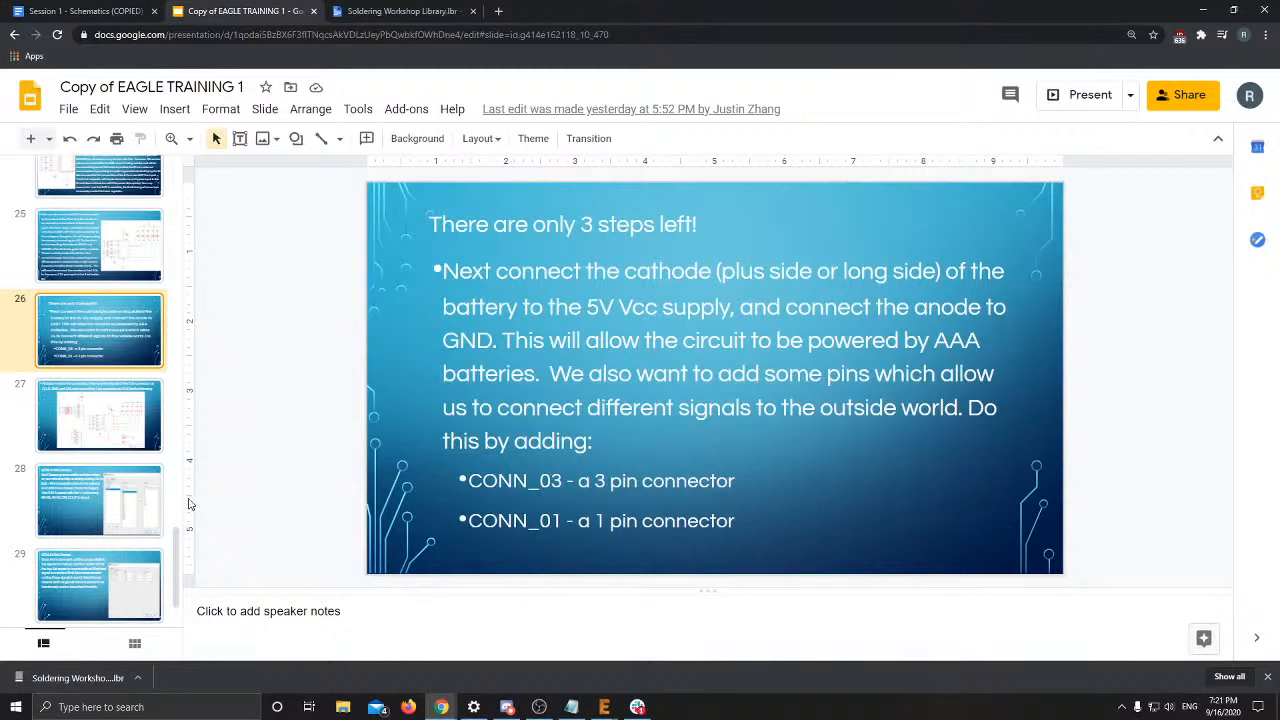
Return to the EAGLE schematic and bring battery BT1 into view
{"action": "mouse_move", "coordinate": [604, 707]}
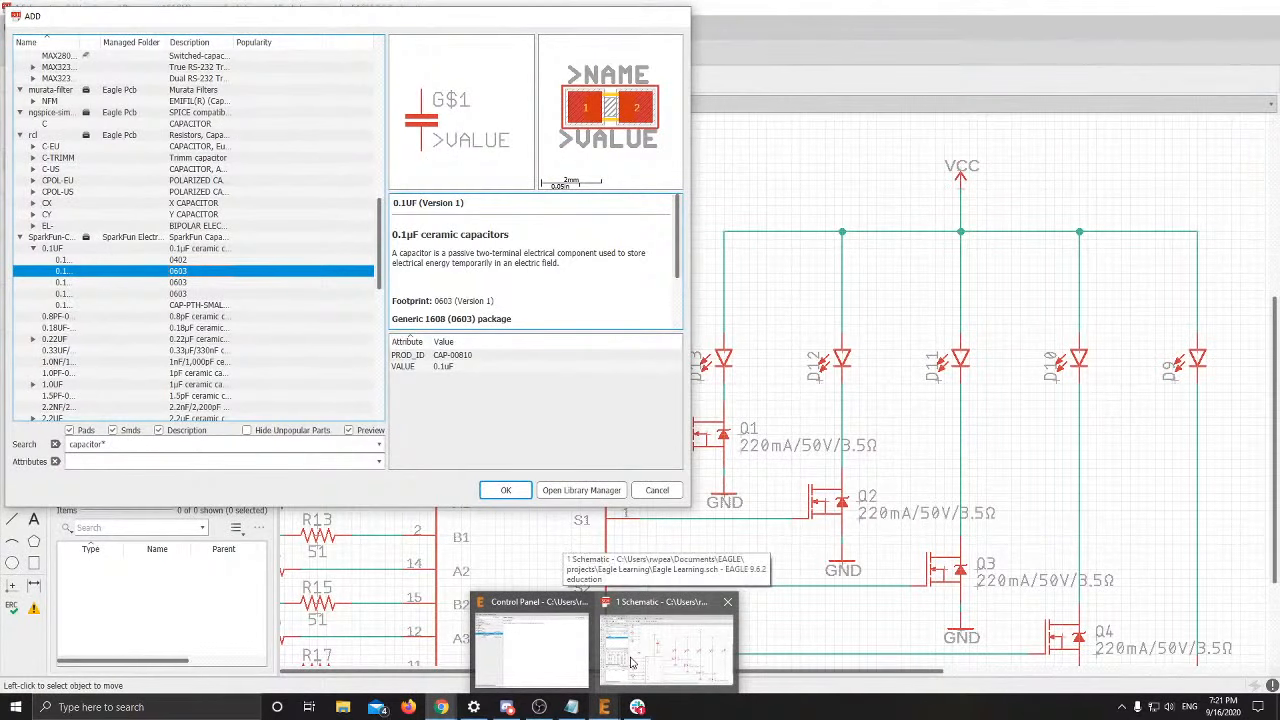
{"action": "left_click", "coordinate": [630, 662]}
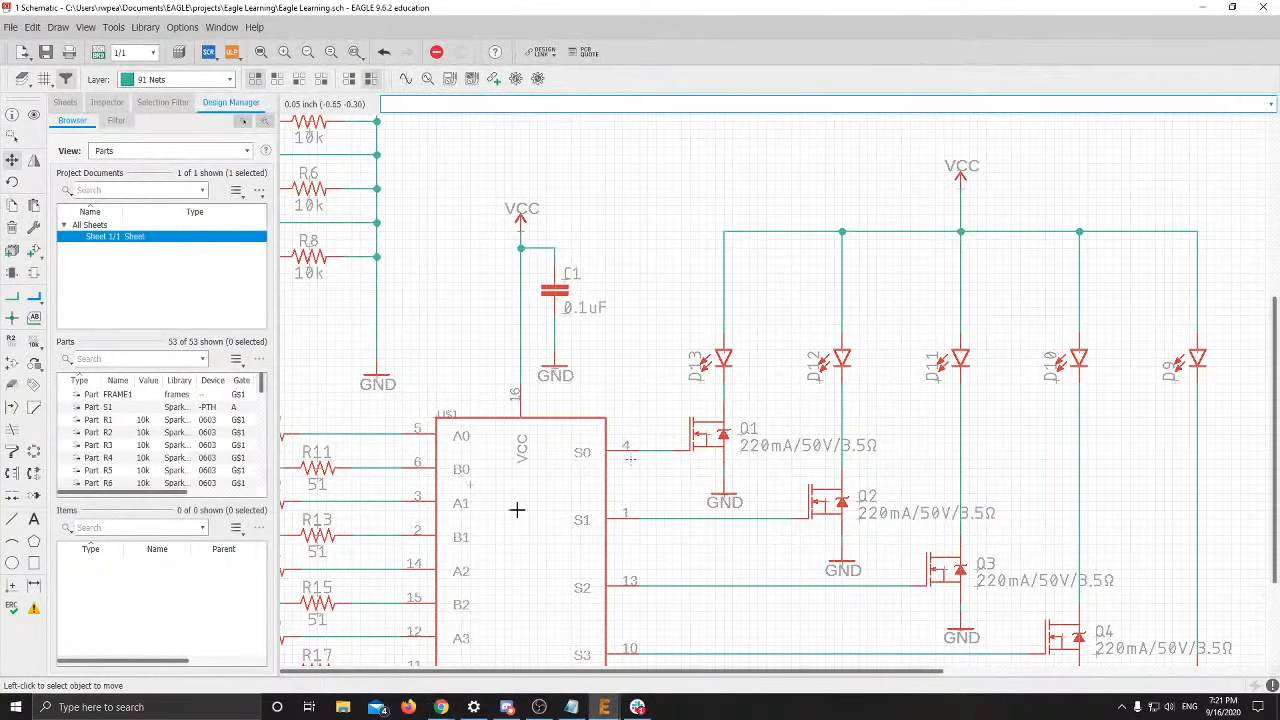
{"action": "scroll", "coordinate": [471, 498], "scroll_direction": "down", "scroll_amount": 3}
{"action": "middle_click_drag", "start_coordinate": [471, 498], "coordinate": [761, 417]}
{"action": "middle_click_drag", "start_coordinate": [557, 535], "coordinate": [640, 441]}
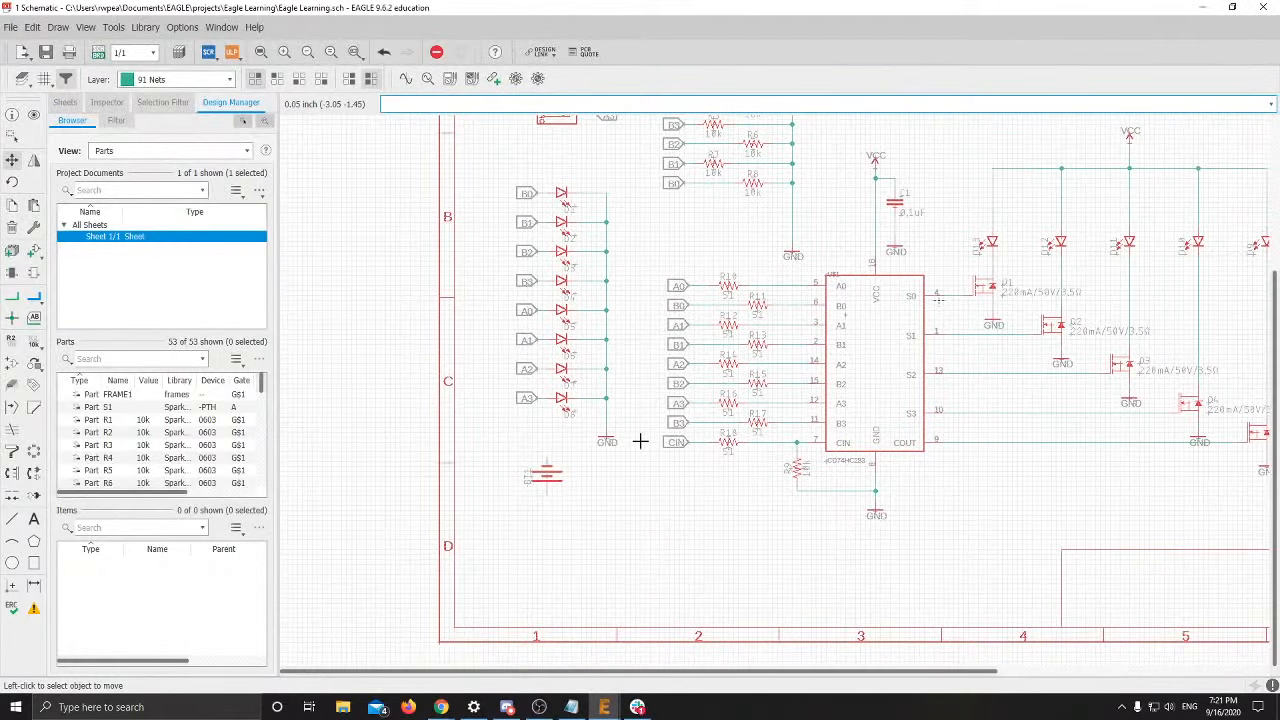
{"action": "scroll", "coordinate": [538, 486], "scroll_direction": "up", "scroll_amount": 5}
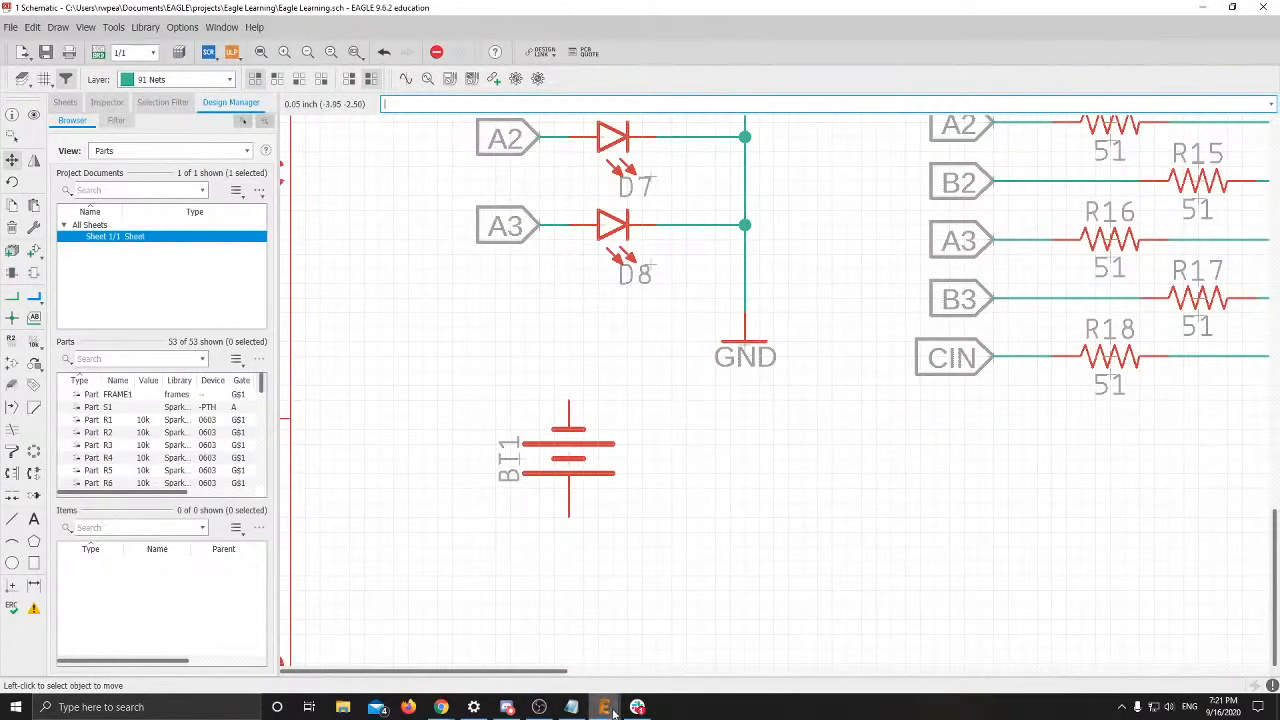
Switch back to the EAGLE TRAINING 1 slides
{"action": "mouse_move", "coordinate": [613, 710]}
{"action": "mouse_move", "coordinate": [620, 686]}
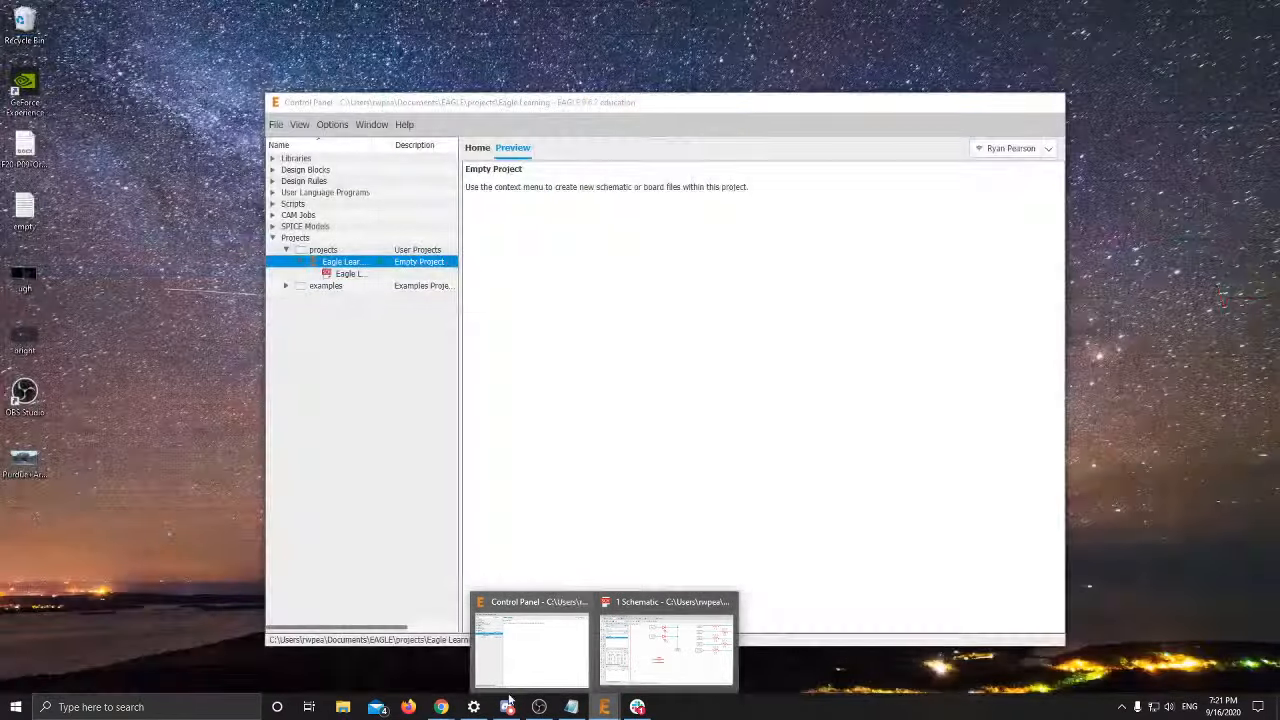
{"action": "mouse_move", "coordinate": [442, 707]}
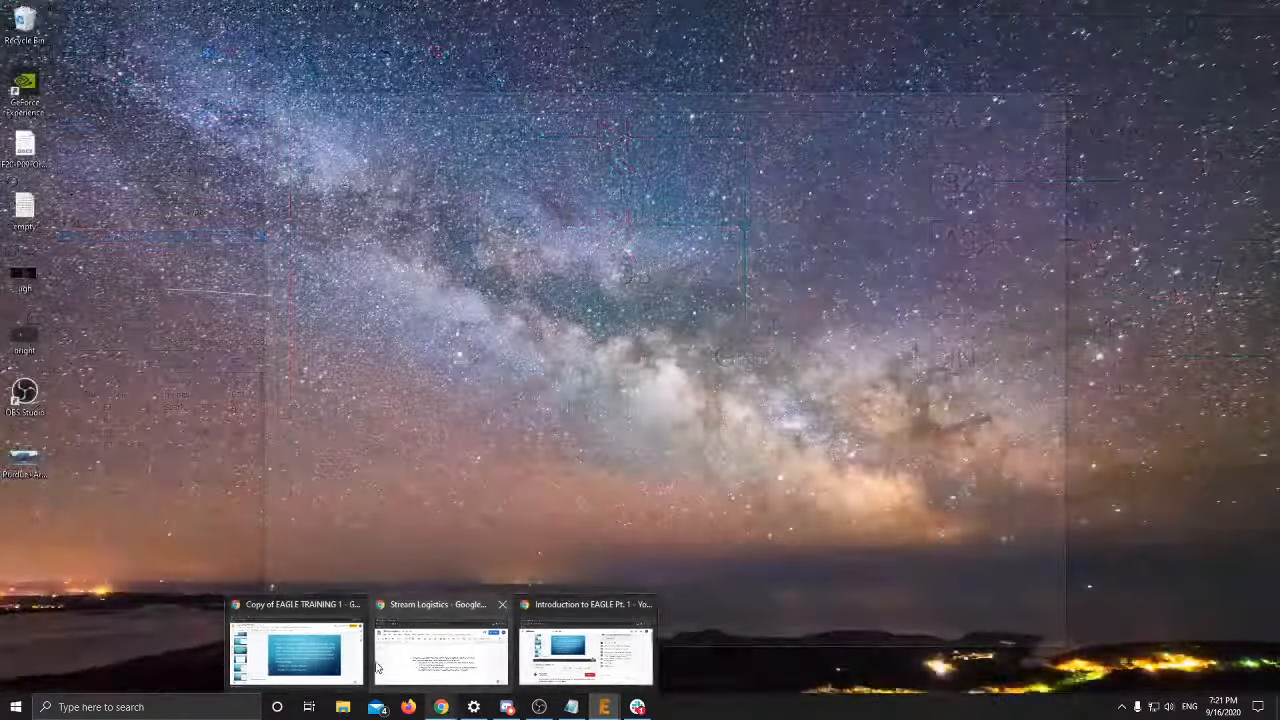
{"action": "left_click", "coordinate": [245, 640]}
Show slide 27 with the COUT, GND, CIN and 3.3V connector example, then return to EAGLE
{"action": "left_click", "coordinate": [119, 427]}
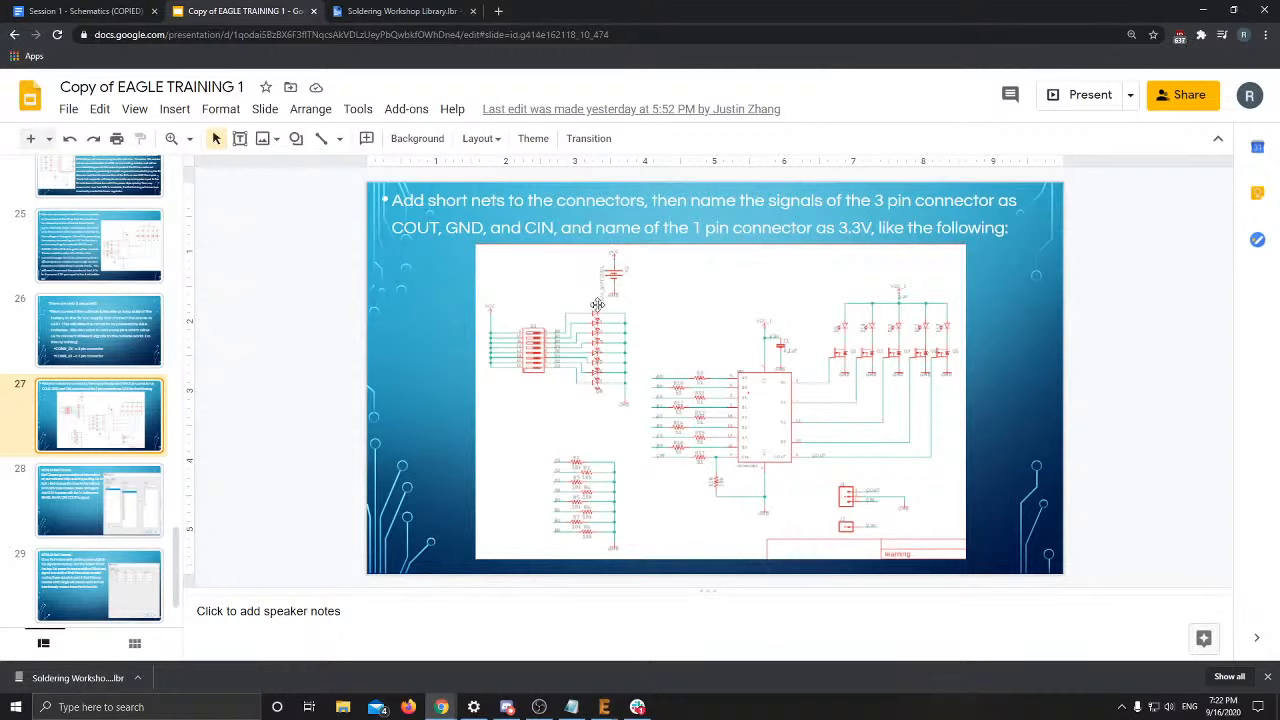
{"action": "mouse_move", "coordinate": [617, 707]}
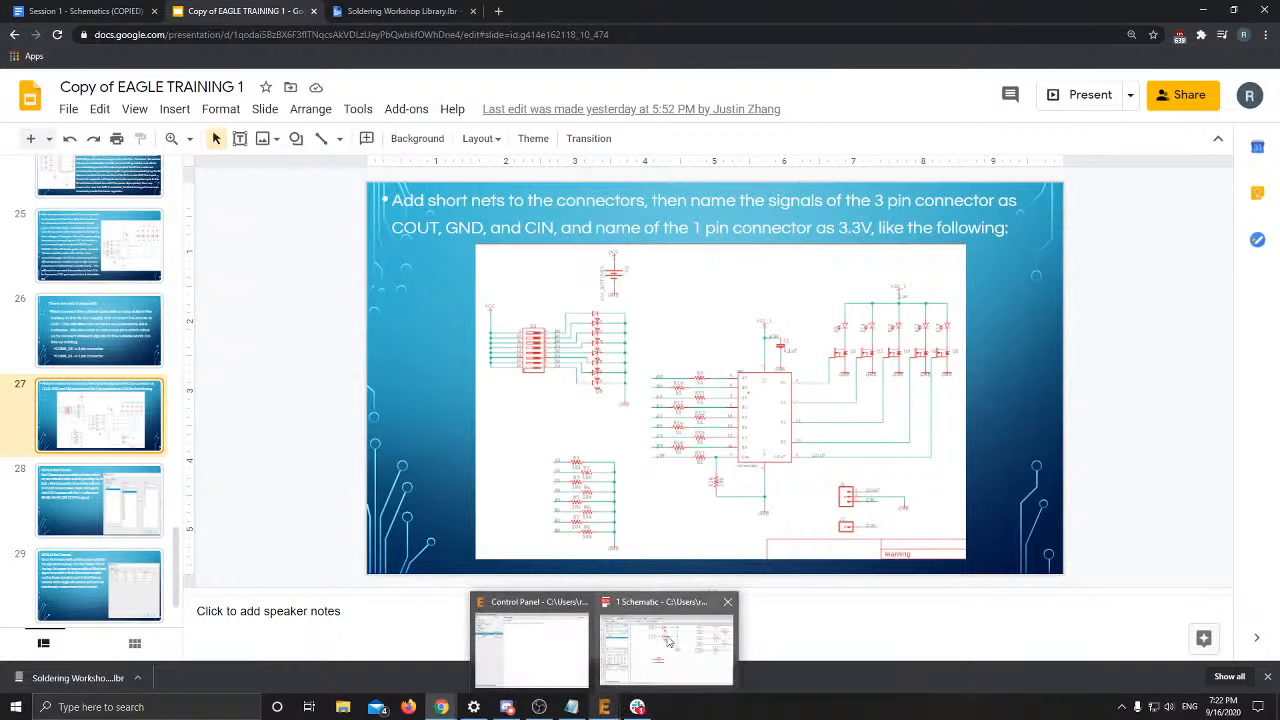
{"action": "left_click", "coordinate": [668, 640]}
Move battery BT1, rotating it back to vertical, and set it down in section D
{"action": "scroll", "coordinate": [515, 507], "scroll_direction": "up", "scroll_amount": 1}
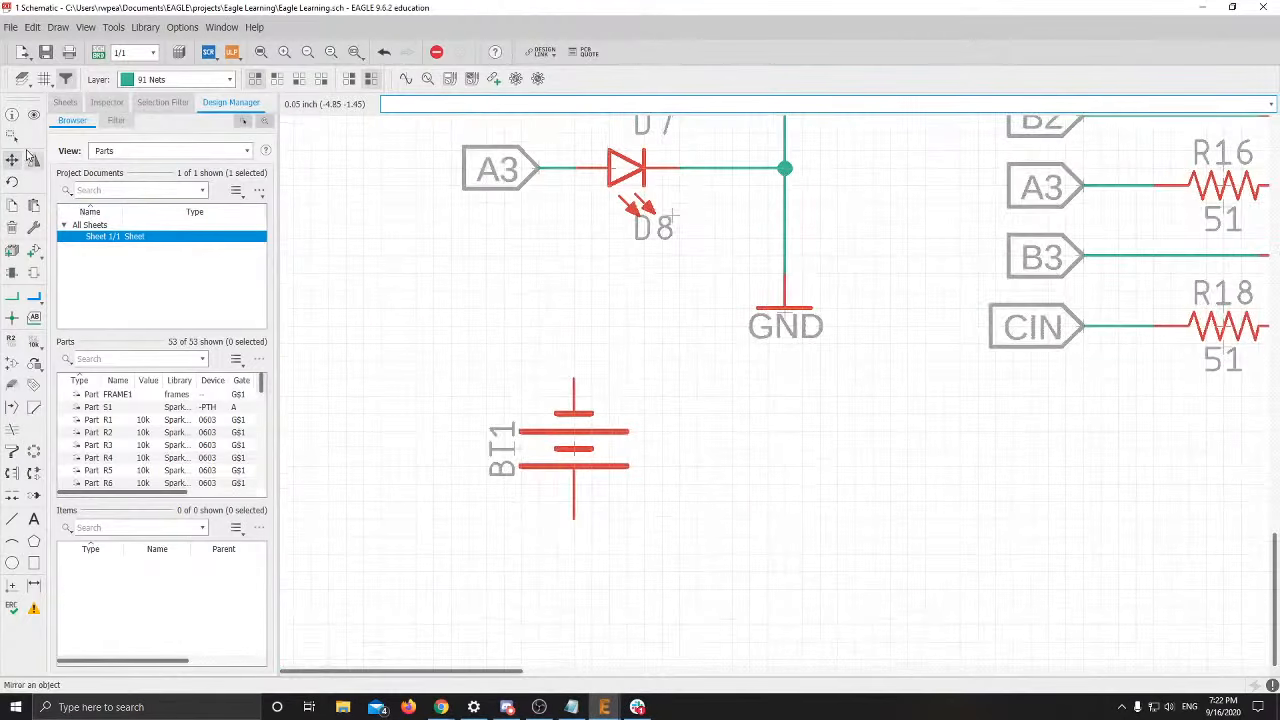
{"action": "right_click", "coordinate": [578, 457]}
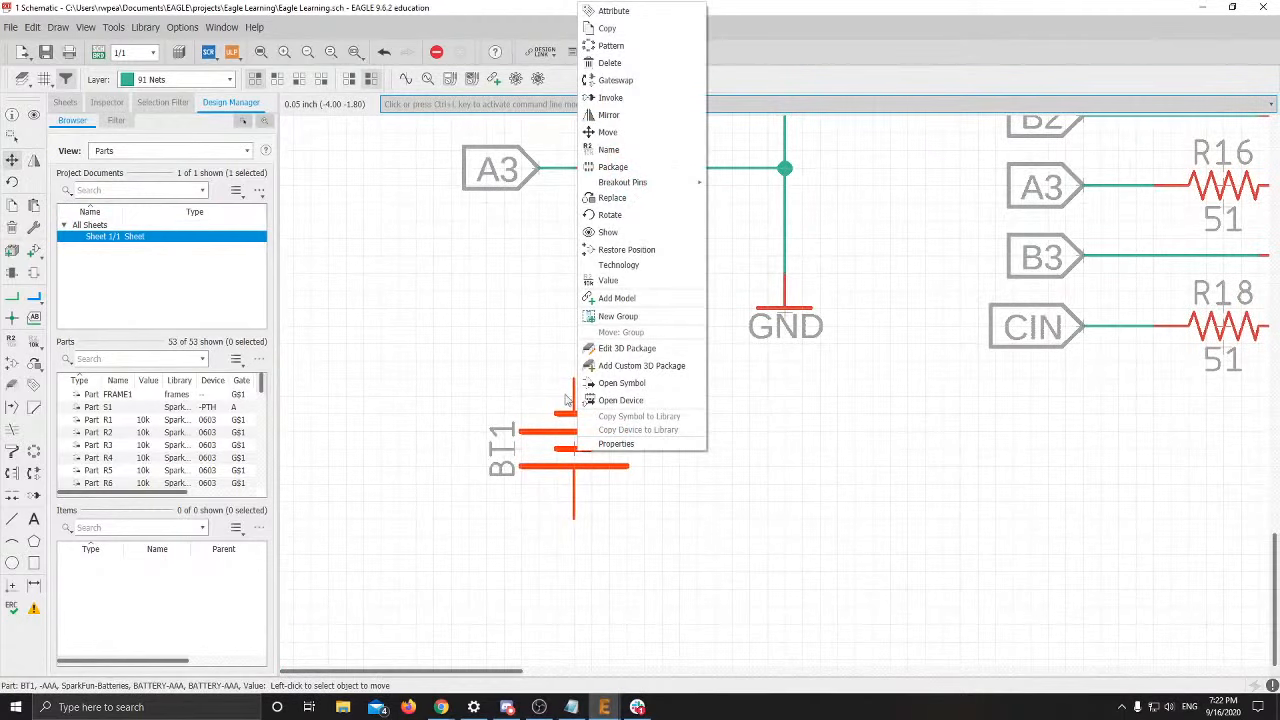
{"action": "left_click", "coordinate": [607, 132]}
{"action": "right_click", "coordinate": [566, 443]}
{"action": "right_click", "coordinate": [560, 445]}
{"action": "scroll", "coordinate": [560, 445], "scroll_direction": "down", "scroll_amount": 2}
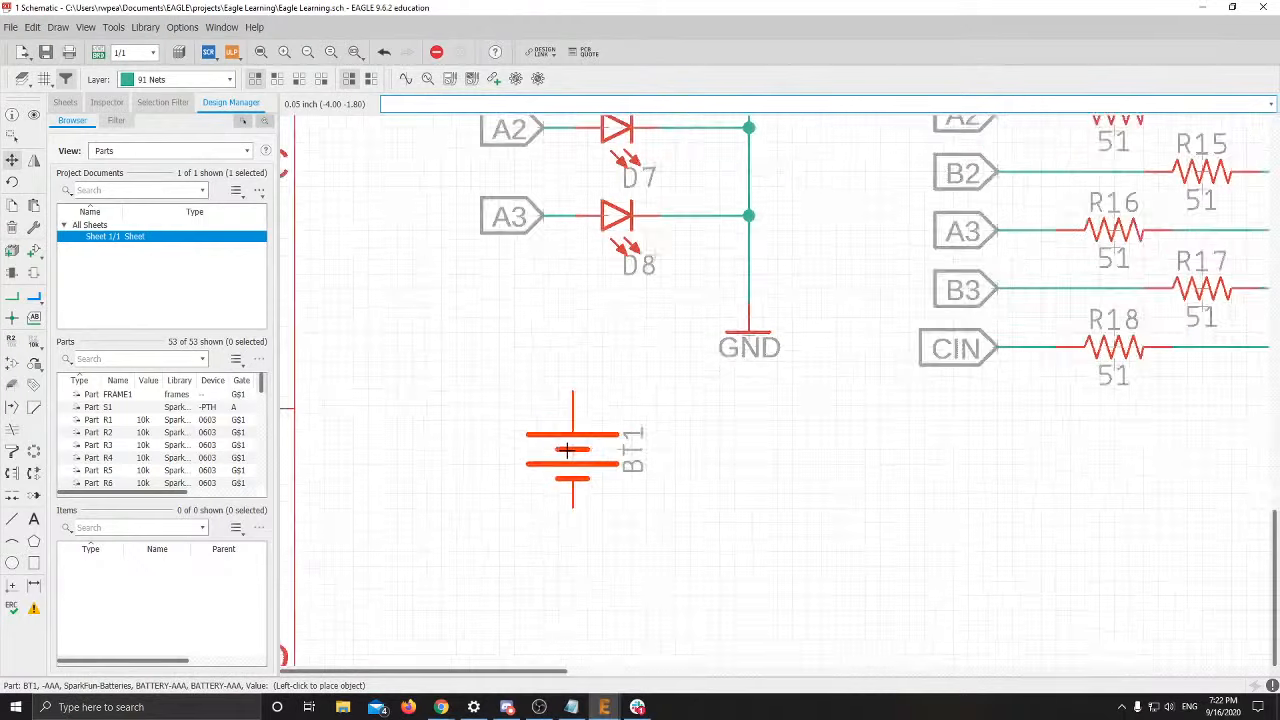
{"action": "scroll", "coordinate": [560, 447], "scroll_direction": "down", "scroll_amount": 1}
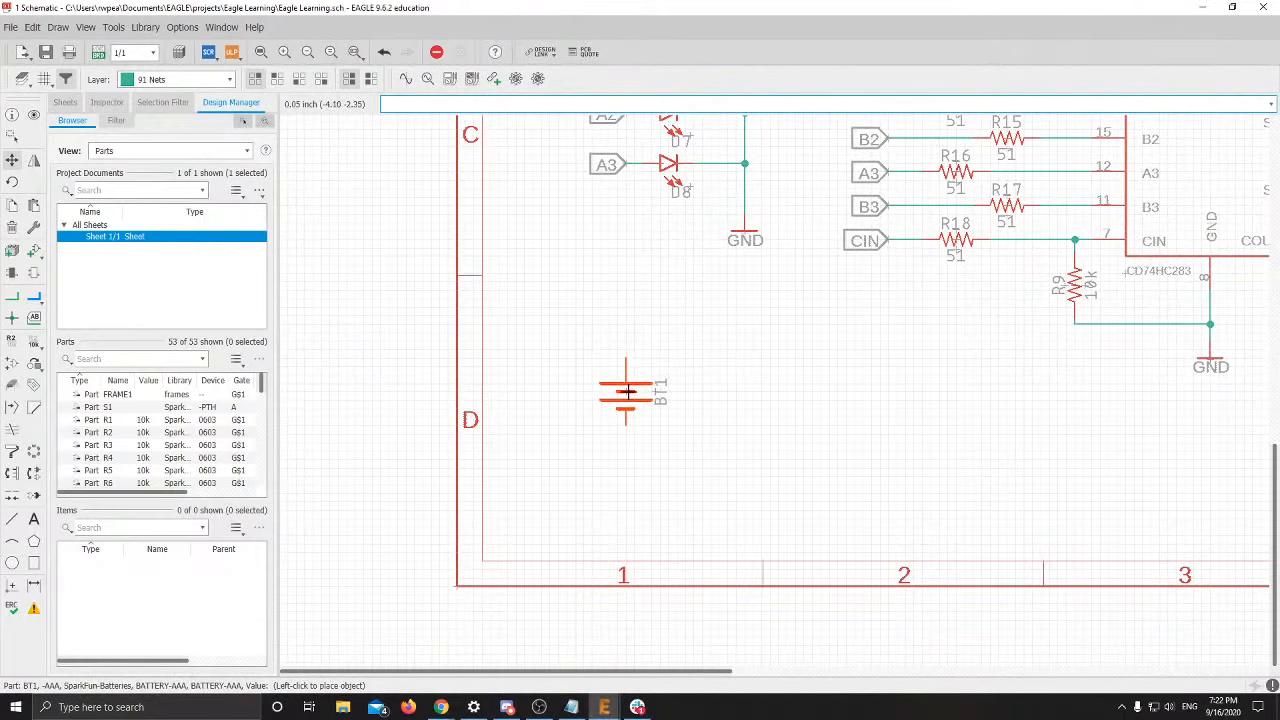
{"action": "left_click", "coordinate": [622, 414]}
{"action": "scroll", "coordinate": [680, 432], "scroll_direction": "up", "scroll_amount": 2}
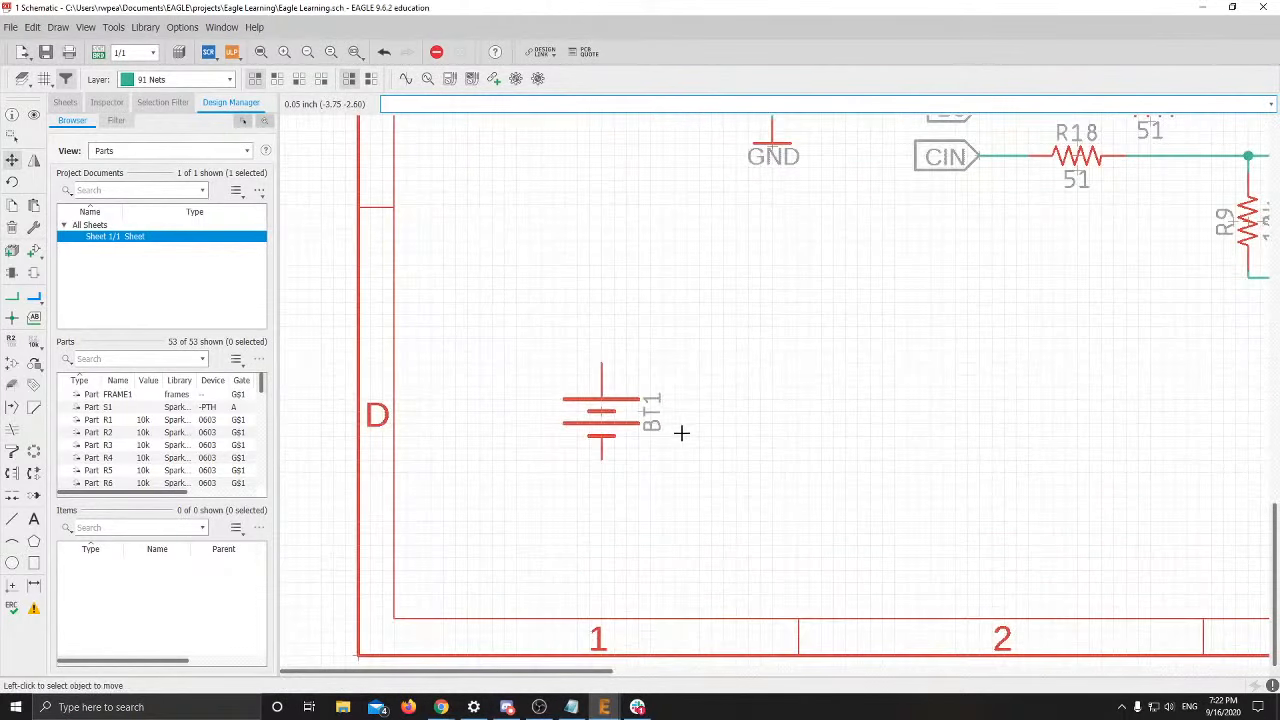
{"action": "scroll", "coordinate": [681, 433], "scroll_direction": "down", "scroll_amount": 2}
Find the VCC supply symbol near switch S1 and copy it
{"action": "middle_click_drag", "start_coordinate": [674, 340], "coordinate": [660, 537]}
{"action": "scroll", "coordinate": [666, 318], "scroll_direction": "down", "scroll_amount": 2}
{"action": "middle_click_drag", "start_coordinate": [677, 248], "coordinate": [650, 470]}
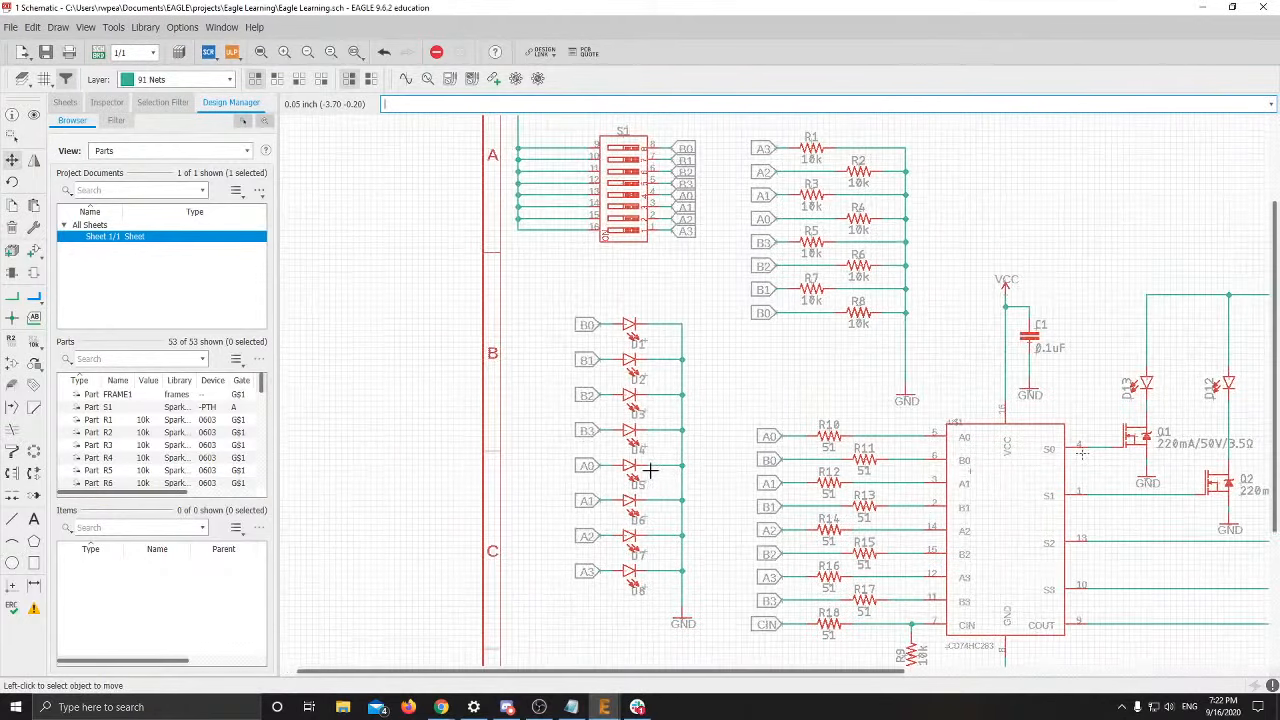
{"action": "middle_click_drag", "start_coordinate": [646, 226], "coordinate": [731, 347]}
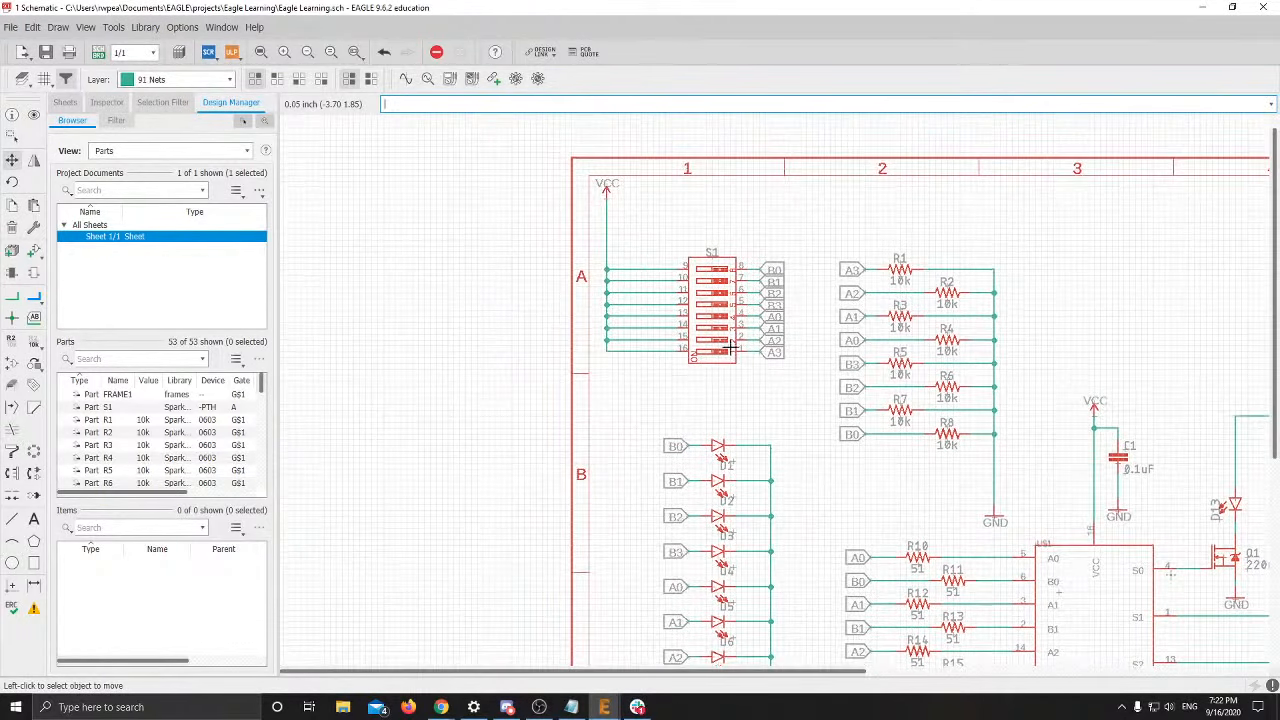
{"action": "right_click", "coordinate": [600, 186]}
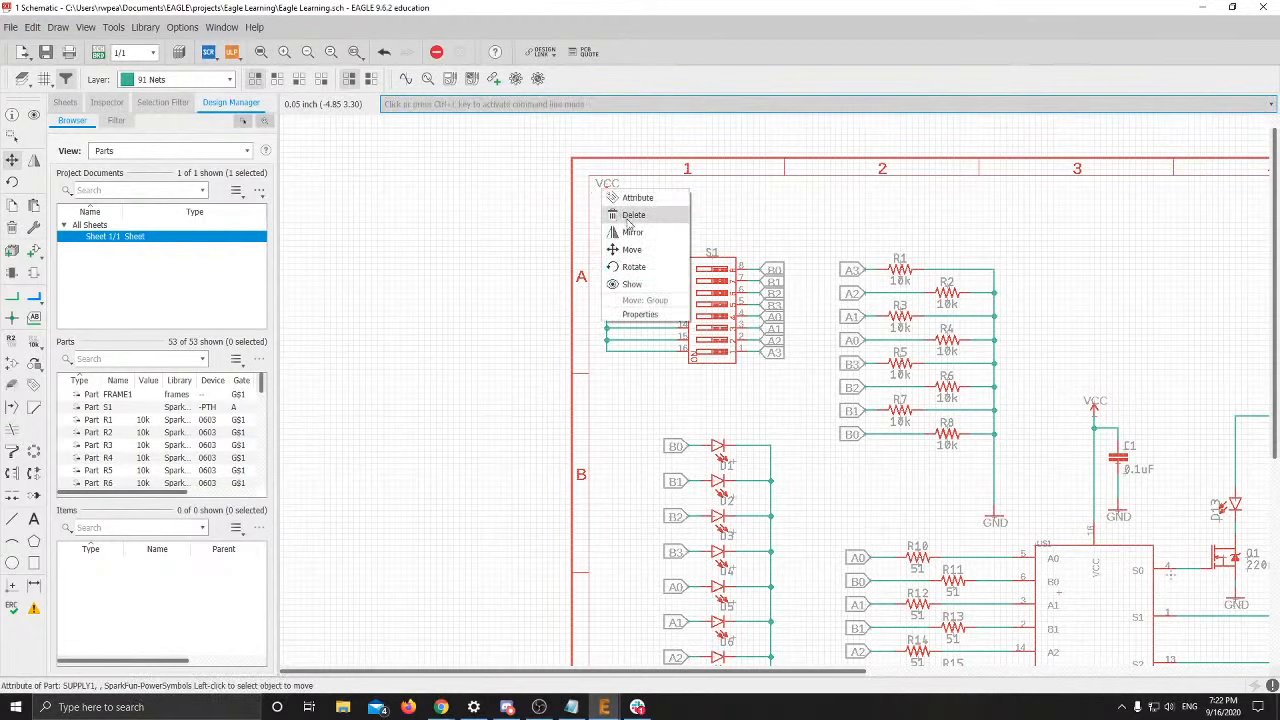
{"action": "key", "text": "Escape"}
{"action": "scroll", "coordinate": [634, 206], "scroll_direction": "up", "scroll_amount": 2}
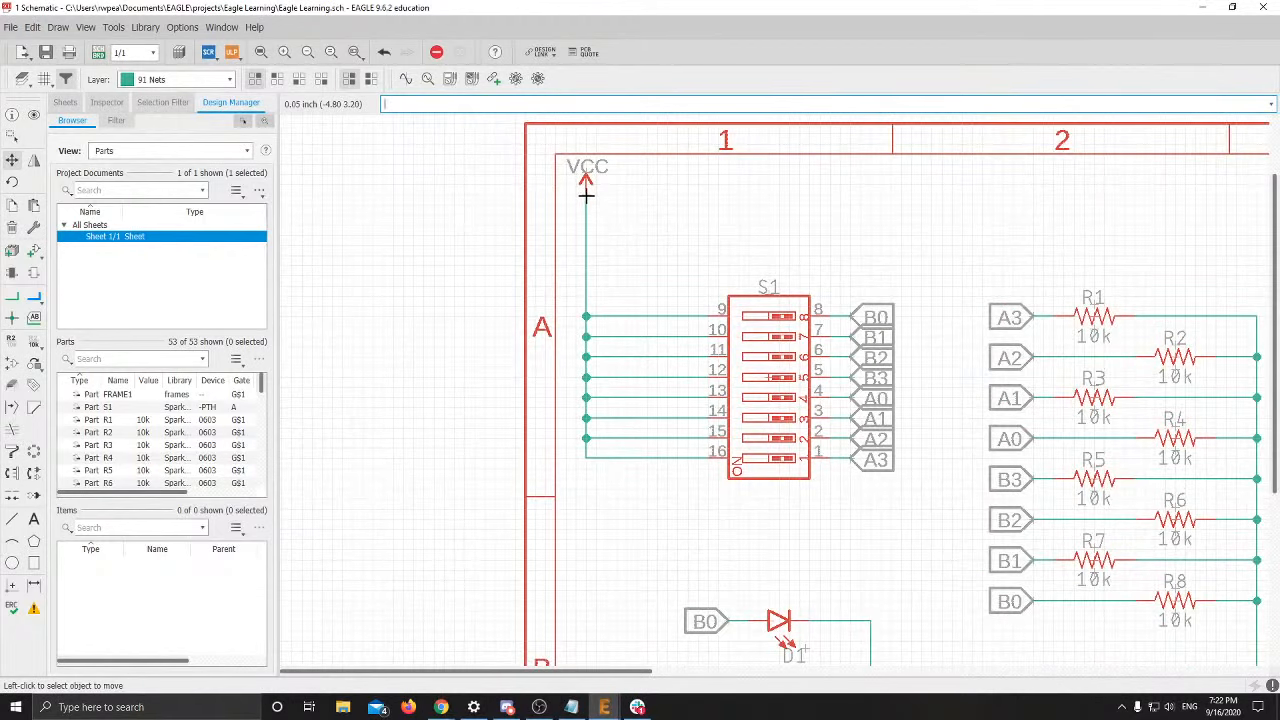
{"action": "right_click", "coordinate": [586, 196]}
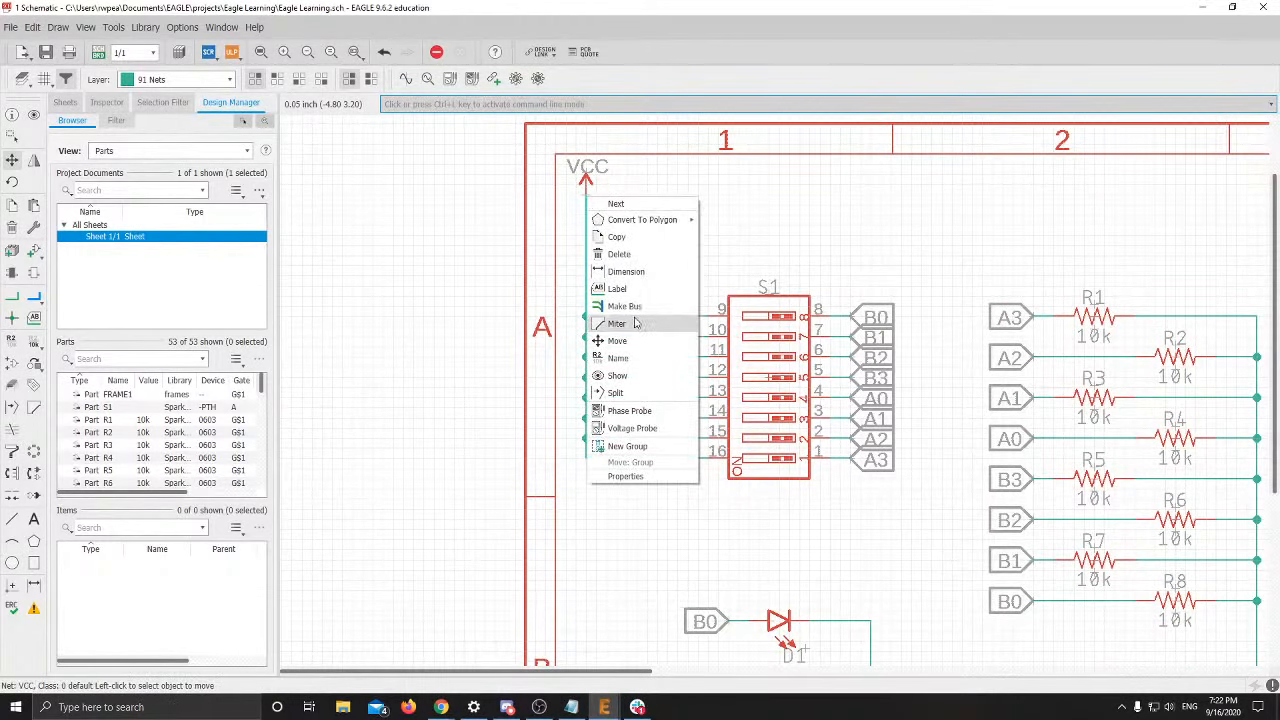
{"action": "left_click", "coordinate": [745, 241]}
{"action": "scroll", "coordinate": [650, 205], "scroll_direction": "up", "scroll_amount": 2}
{"action": "right_click", "coordinate": [541, 187]}
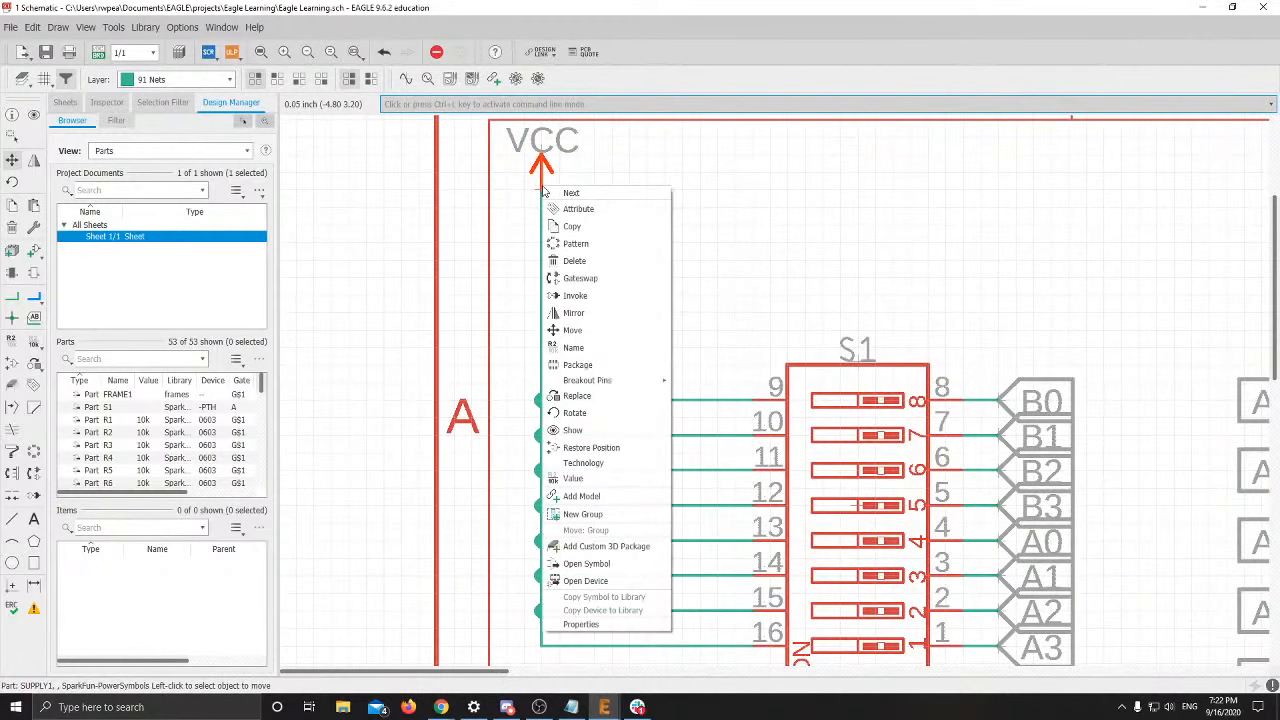
{"action": "left_click", "coordinate": [570, 226]}
Place the VCC copy directly above battery BT1
{"action": "scroll", "coordinate": [671, 428], "scroll_direction": "down", "scroll_amount": 4}
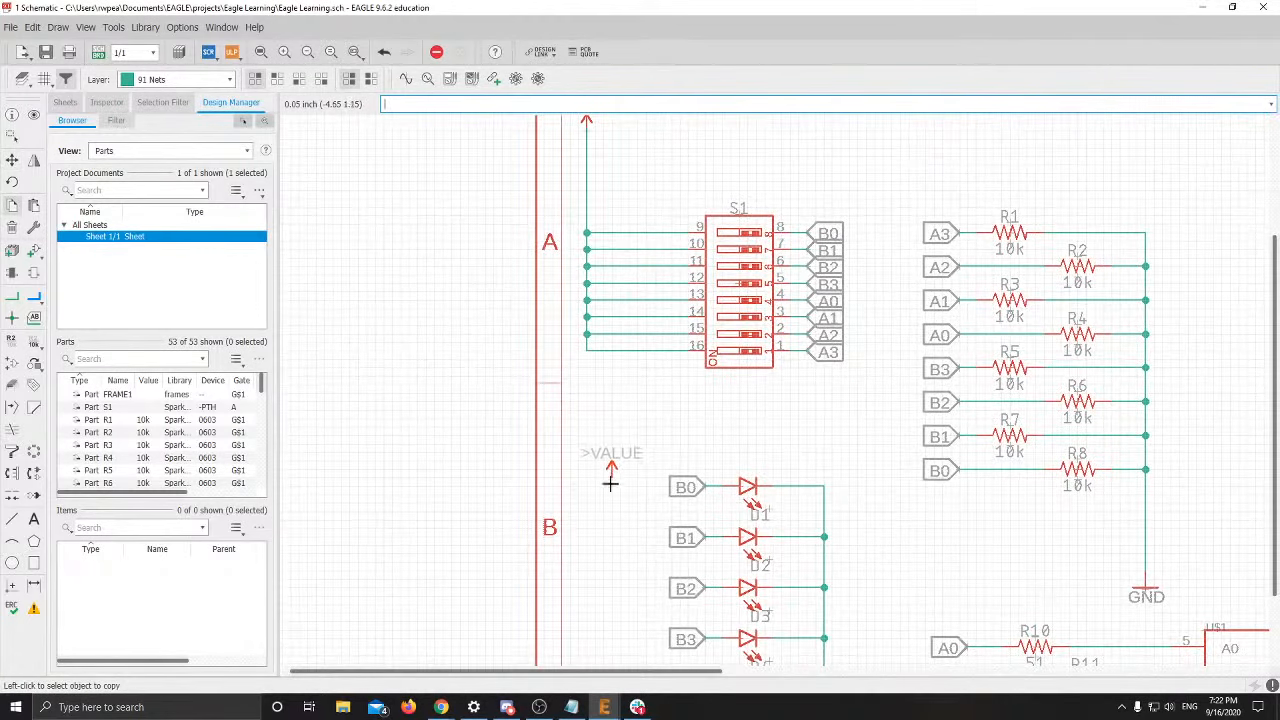
{"action": "scroll", "coordinate": [640, 290], "scroll_direction": "up", "scroll_amount": 3}
{"action": "middle_click_drag", "start_coordinate": [640, 584], "coordinate": [647, 345]}
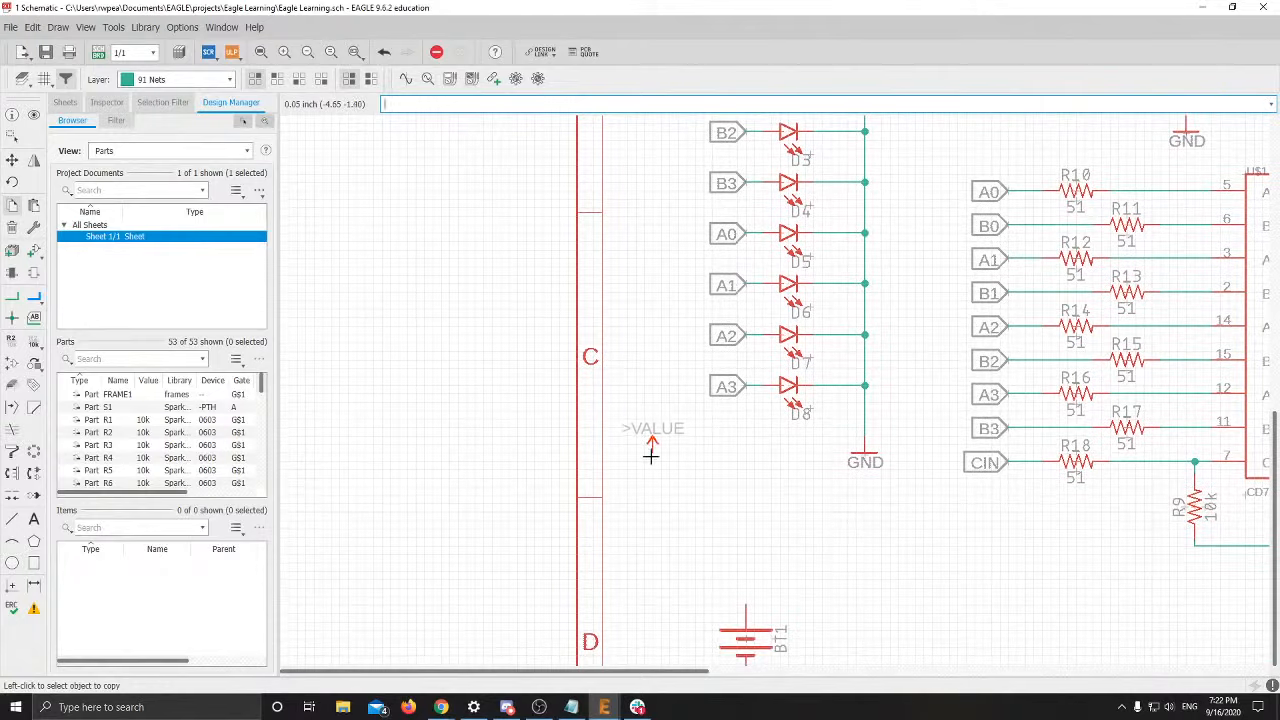
{"action": "middle_click_drag", "start_coordinate": [648, 480], "coordinate": [608, 287]}
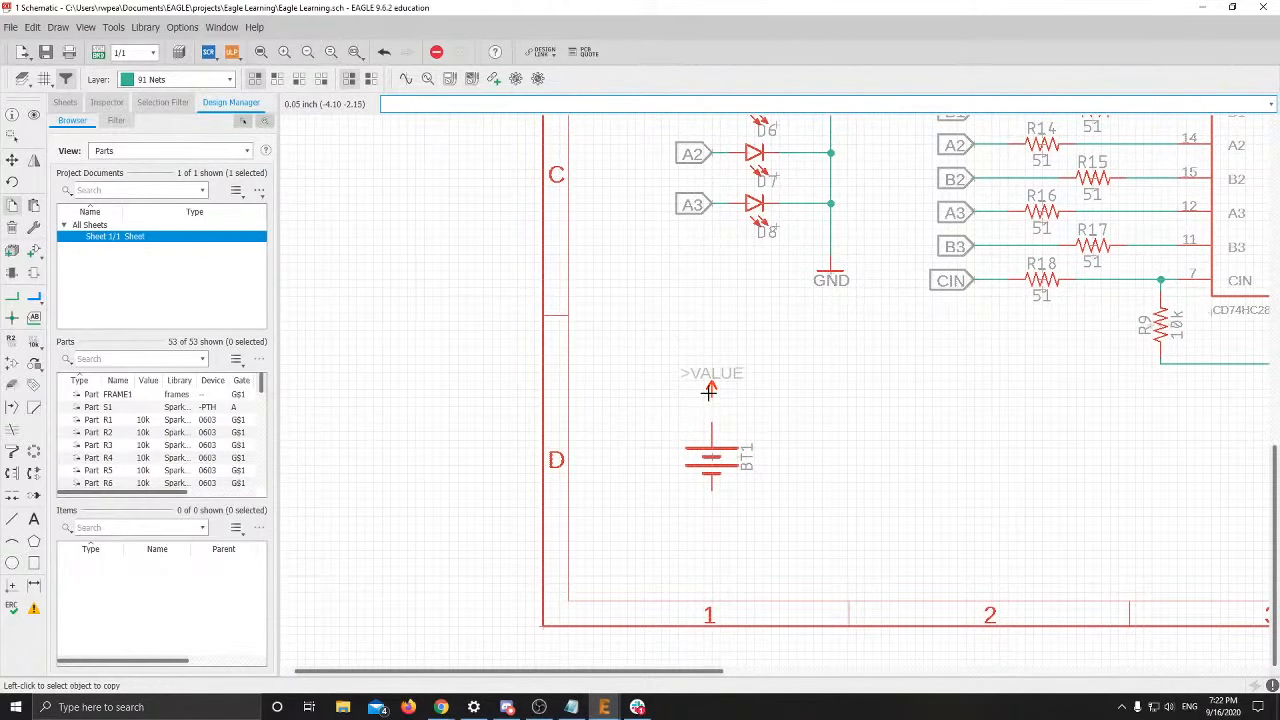
{"action": "left_click", "coordinate": [708, 398]}
{"action": "scroll", "coordinate": [740, 425], "scroll_direction": "up", "scroll_amount": 3}
{"action": "middle_click_drag", "start_coordinate": [706, 415], "coordinate": [633, 383]}
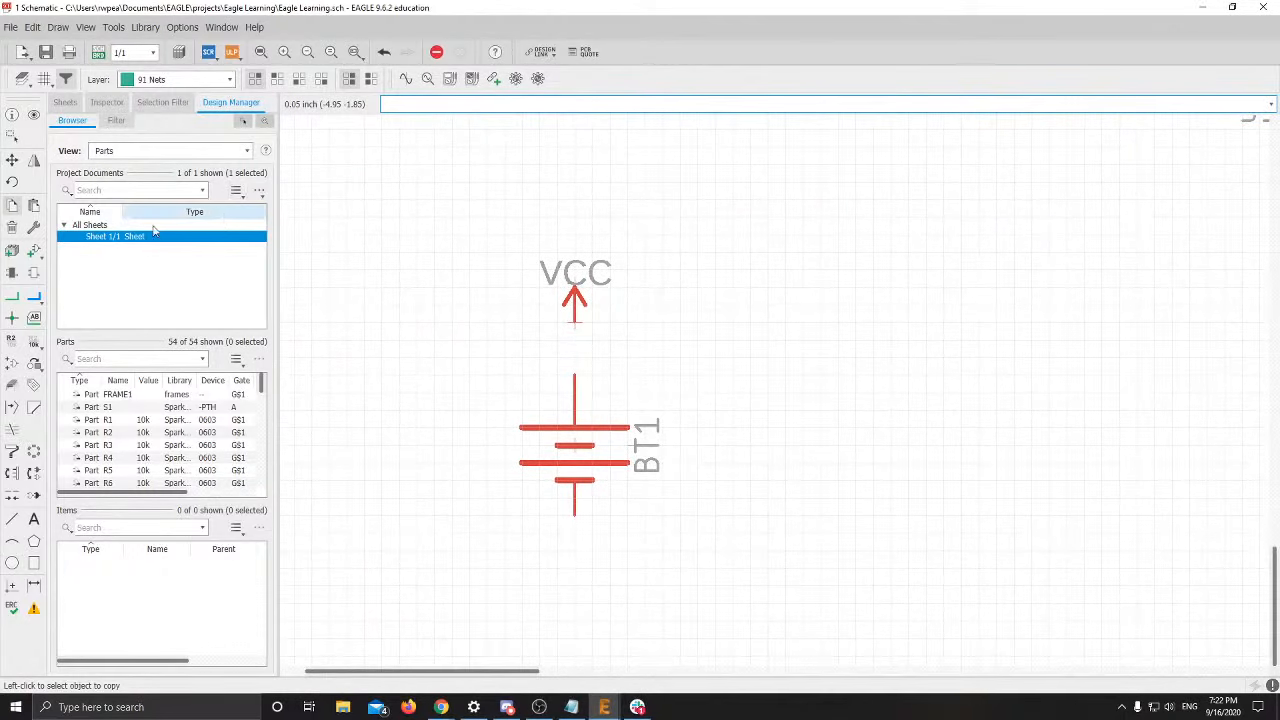
Draw a net from the VCC symbol's pin to battery BT1's top pin
{"action": "left_click", "coordinate": [12, 296]}
{"action": "left_click", "coordinate": [568, 325]}
{"action": "left_click", "coordinate": [574, 374]}
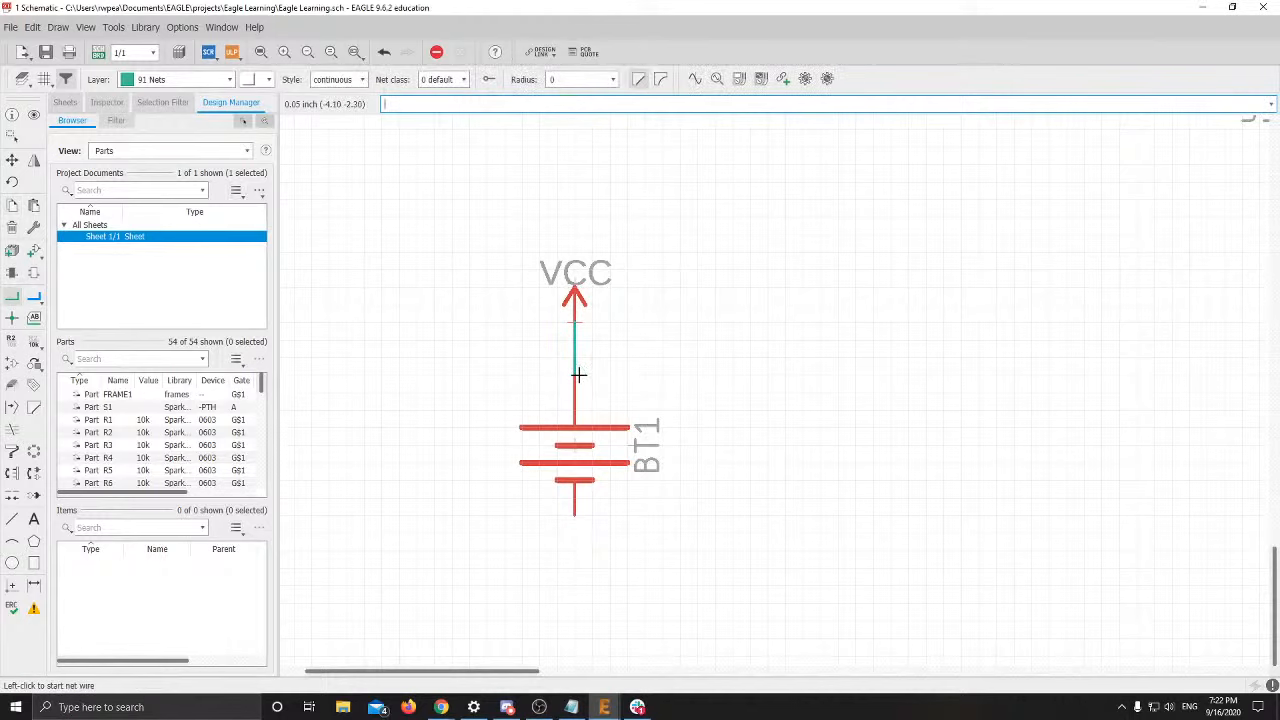
Pan over the LEDs, adder resistors, S1 and R1–R8, then back to the battery
{"action": "scroll", "coordinate": [654, 489], "scroll_direction": "down", "scroll_amount": 2}
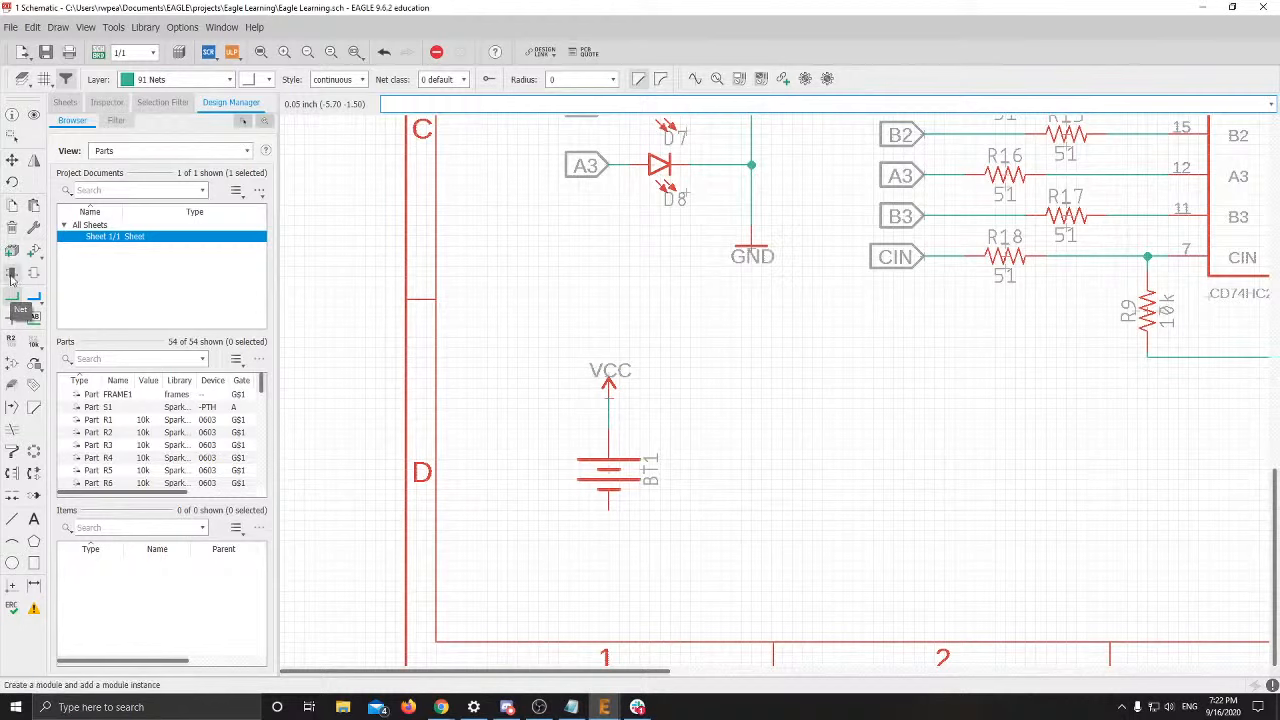
{"action": "middle_click_drag", "start_coordinate": [666, 349], "coordinate": [544, 595]}
{"action": "scroll", "coordinate": [544, 595], "scroll_direction": "down", "scroll_amount": 3}
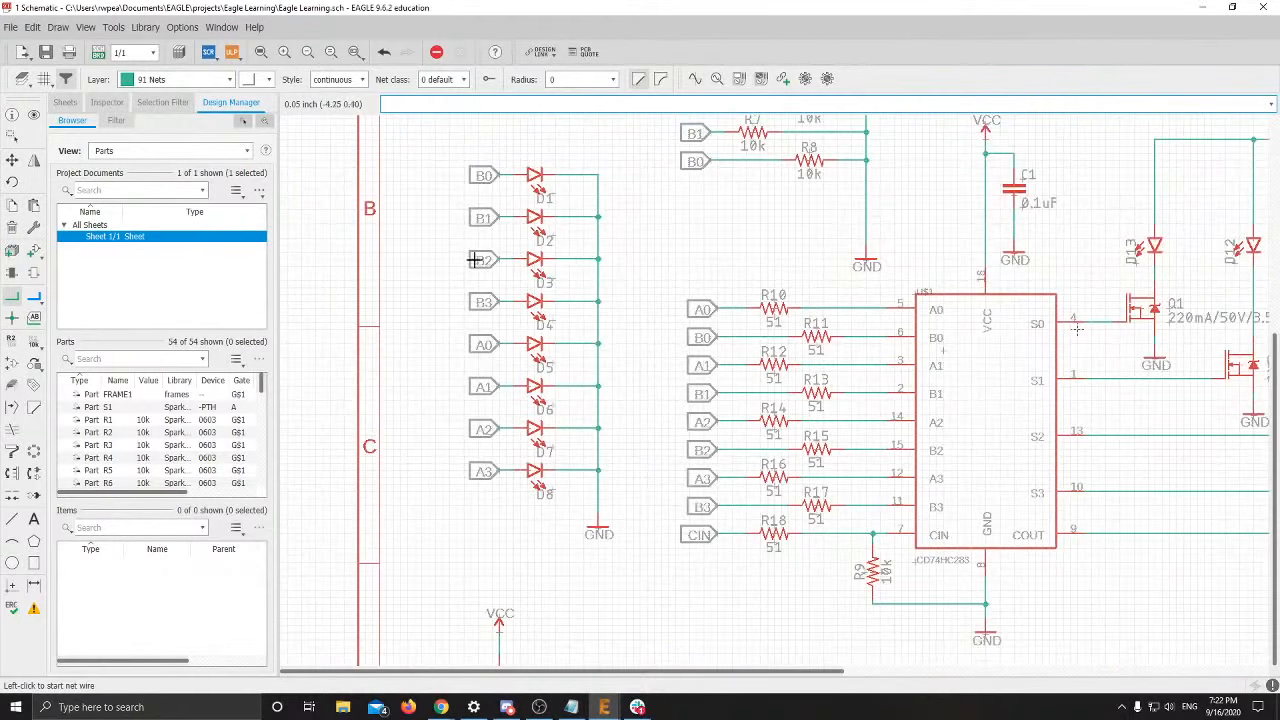
{"action": "scroll", "coordinate": [471, 194], "scroll_direction": "up", "scroll_amount": 2}
{"action": "middle_click_drag", "start_coordinate": [471, 194], "coordinate": [466, 397]}
{"action": "scroll", "coordinate": [466, 397], "scroll_direction": "up", "scroll_amount": 2}
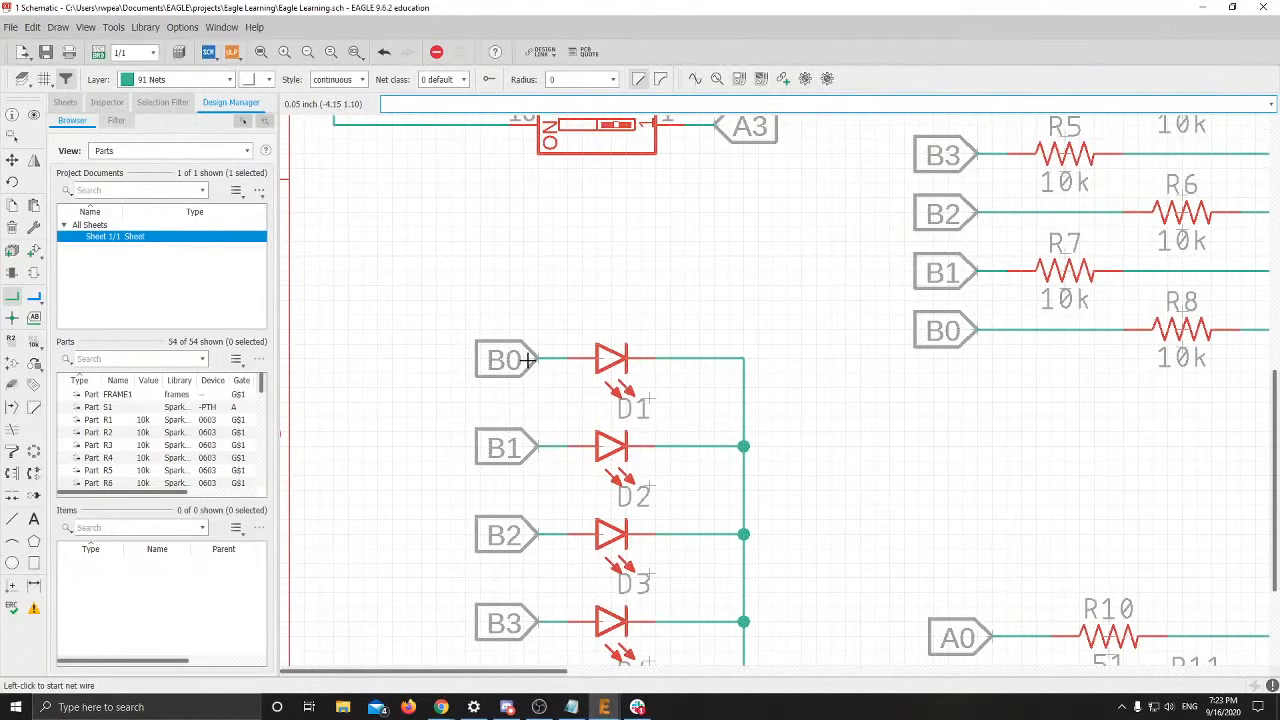
{"action": "scroll", "coordinate": [594, 457], "scroll_direction": "down", "scroll_amount": 3}
{"action": "scroll", "coordinate": [629, 228], "scroll_direction": "up", "scroll_amount": 1}
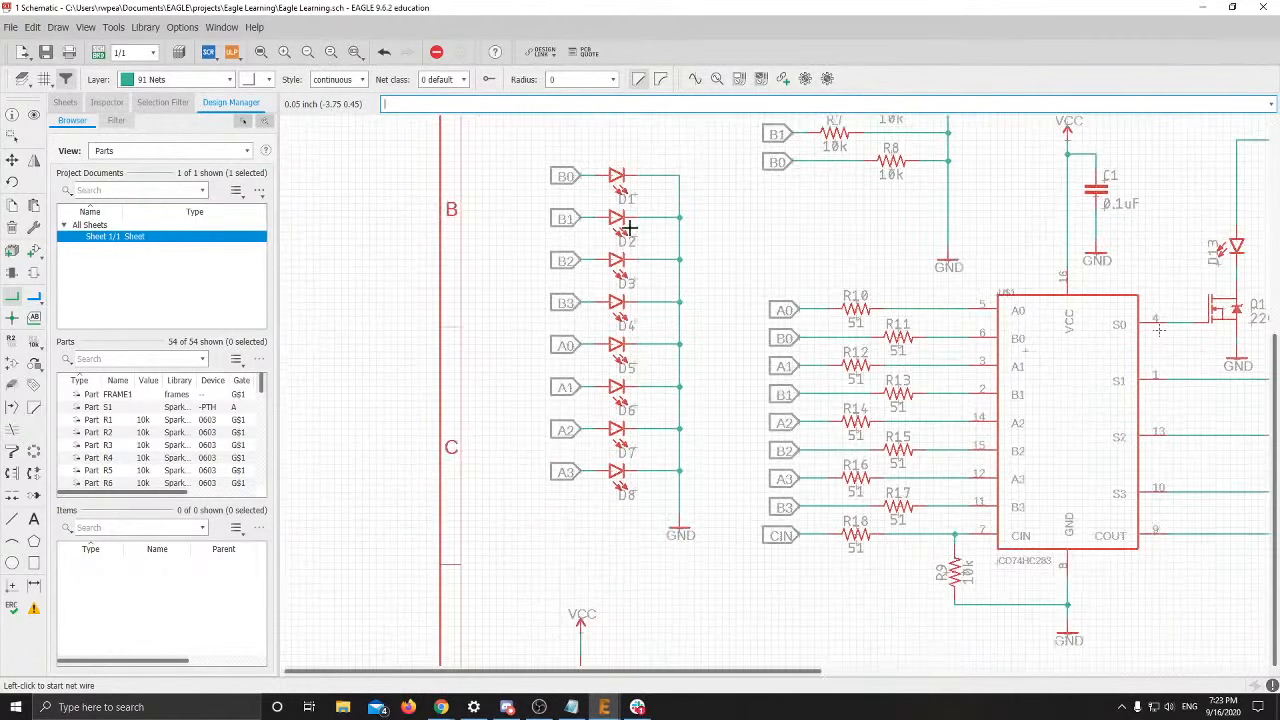
{"action": "middle_click_drag", "start_coordinate": [649, 524], "coordinate": [621, 276]}
{"action": "scroll", "coordinate": [565, 434], "scroll_direction": "up", "scroll_amount": 1}
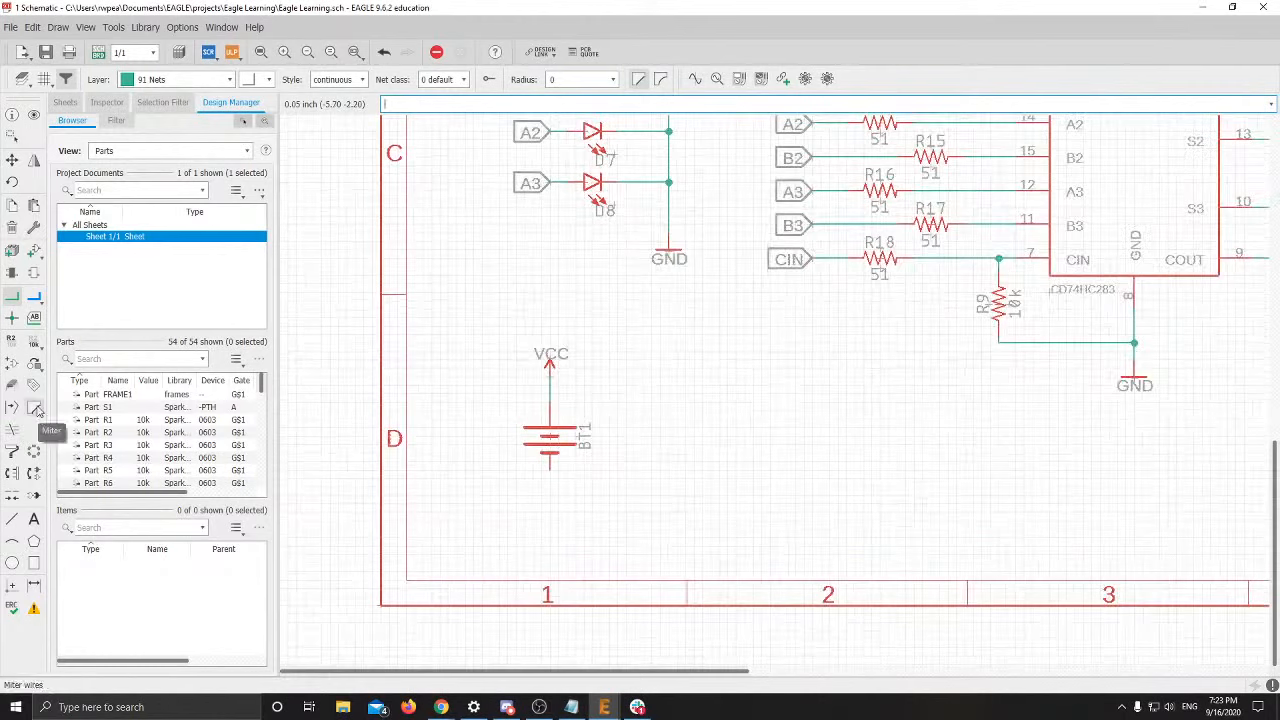
Copy an existing GND symbol and place it below battery BT1
{"action": "left_click", "coordinate": [12, 208]}
{"action": "left_click", "coordinate": [679, 258]}
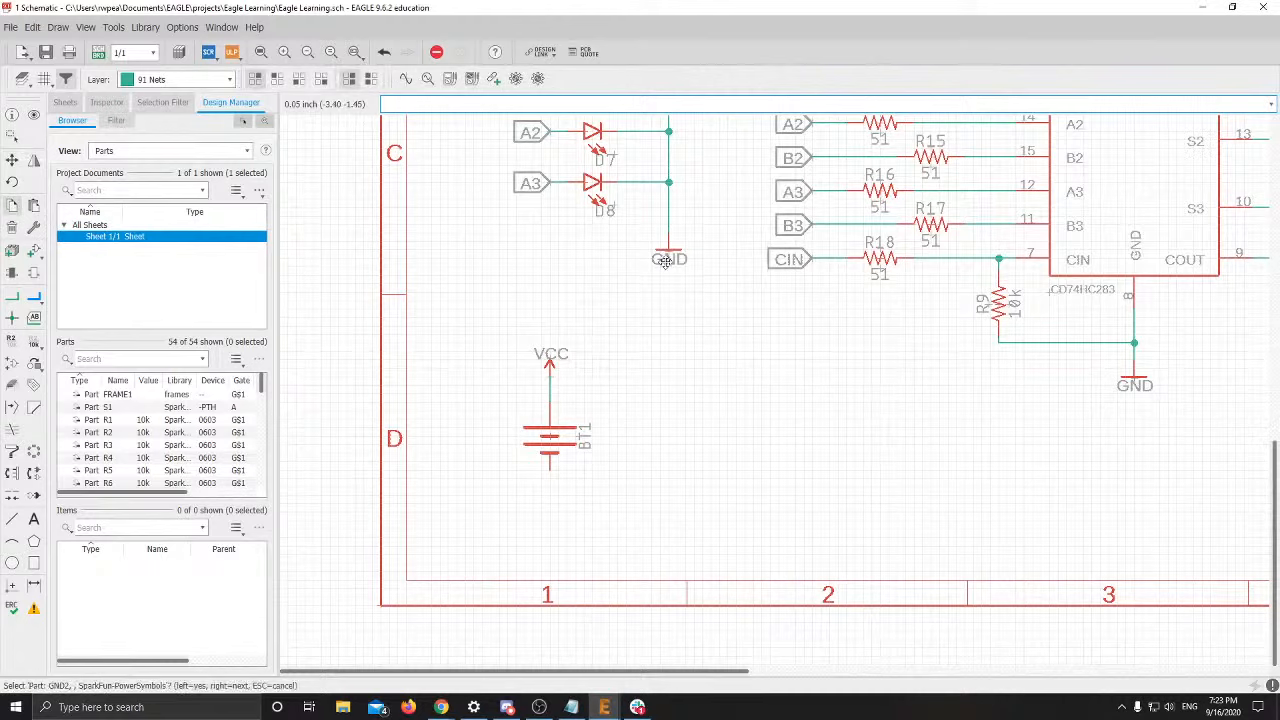
{"action": "left_click", "coordinate": [605, 395]}
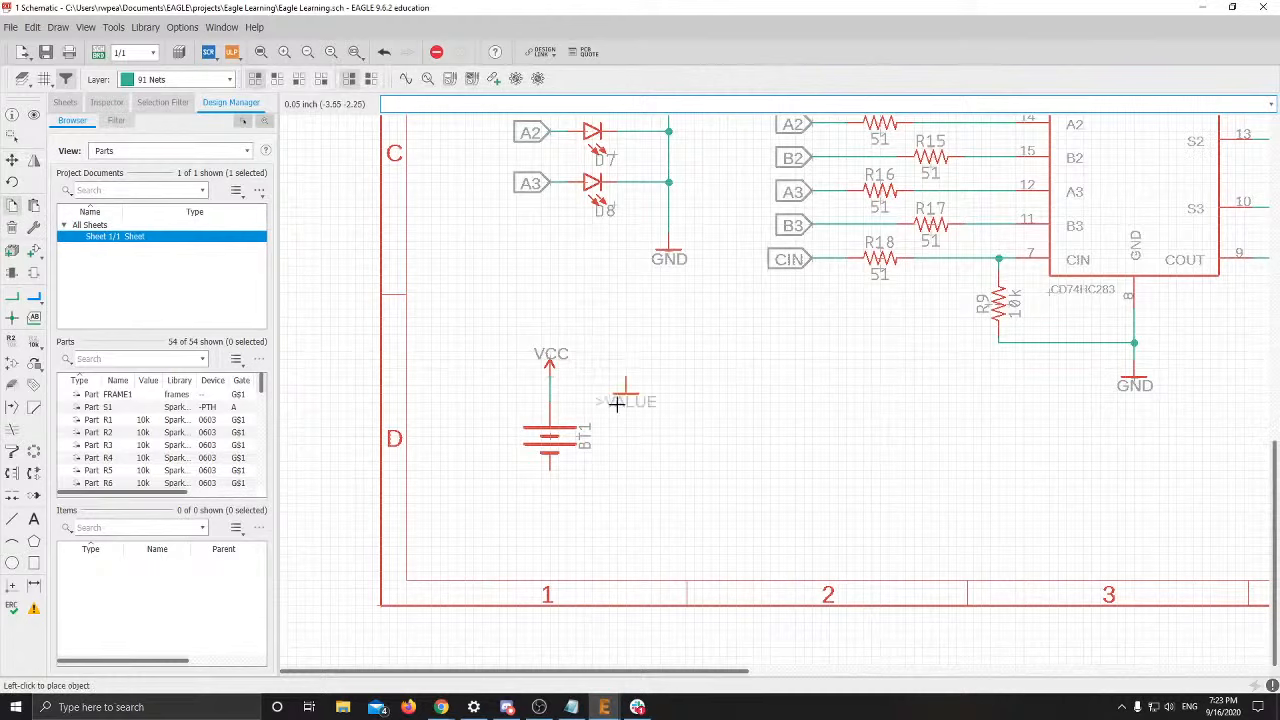
{"action": "left_click", "coordinate": [543, 517]}
Draw a net from battery BT1's lower pin down to the new GND symbol
{"action": "left_click", "coordinate": [12, 296]}
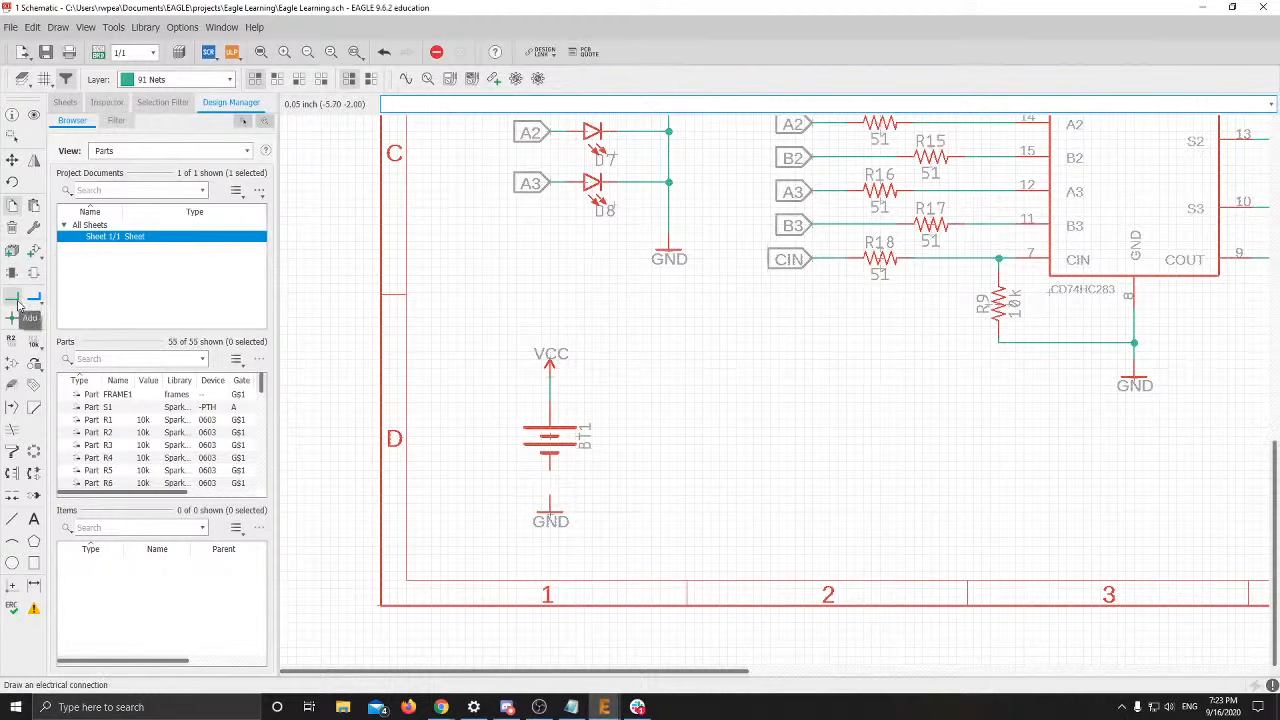
{"action": "left_click", "coordinate": [548, 467]}
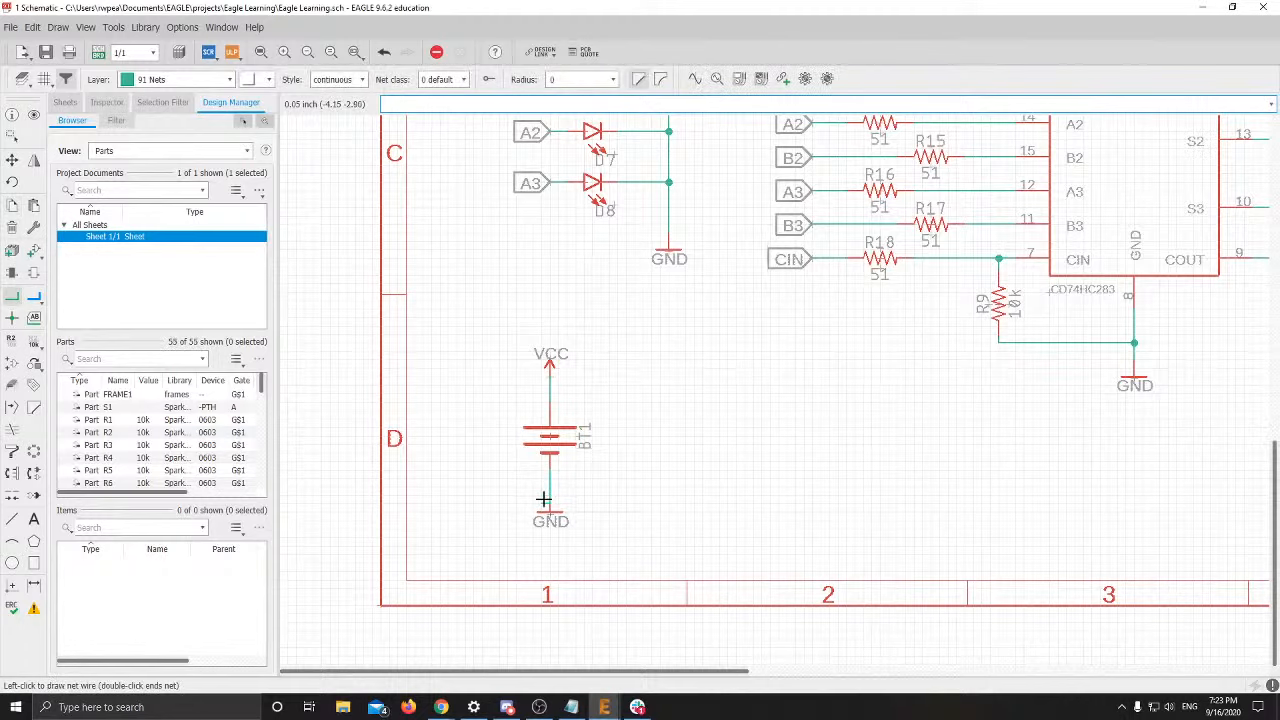
{"action": "scroll", "coordinate": [545, 498], "scroll_direction": "up", "scroll_amount": 3}
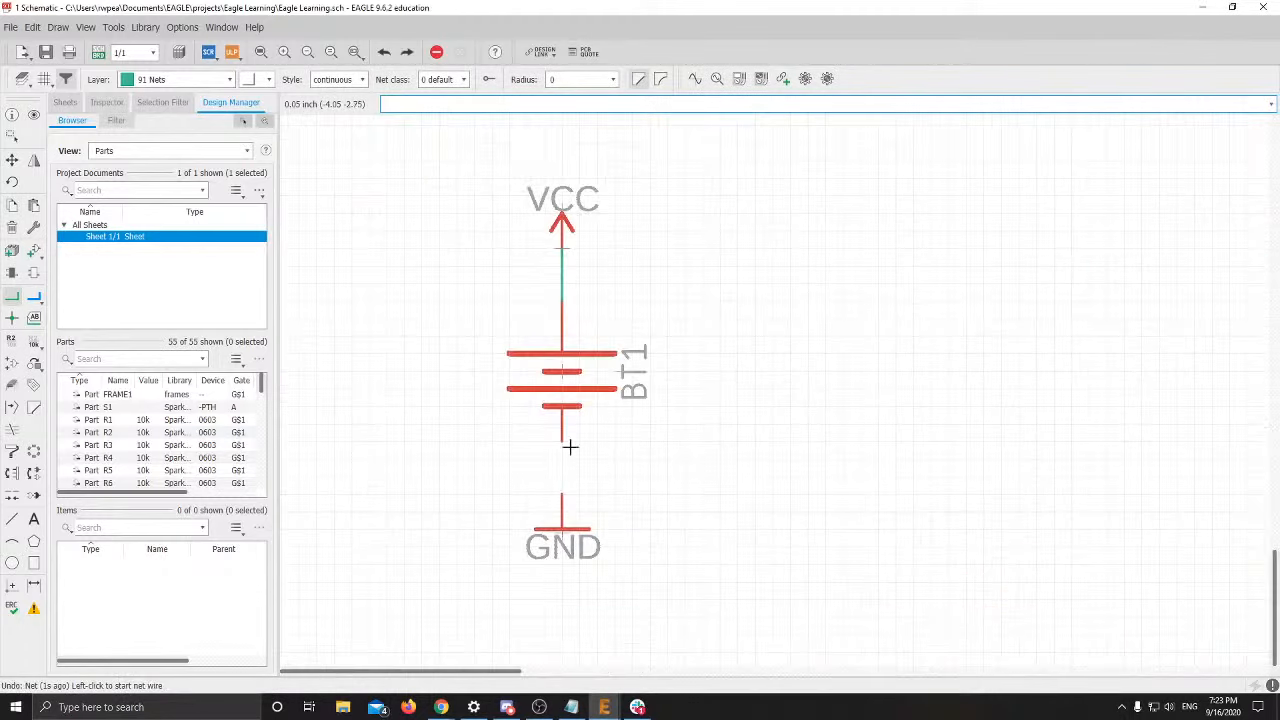
{"action": "key", "text": "Escape"}
{"action": "left_click", "coordinate": [562, 441]}
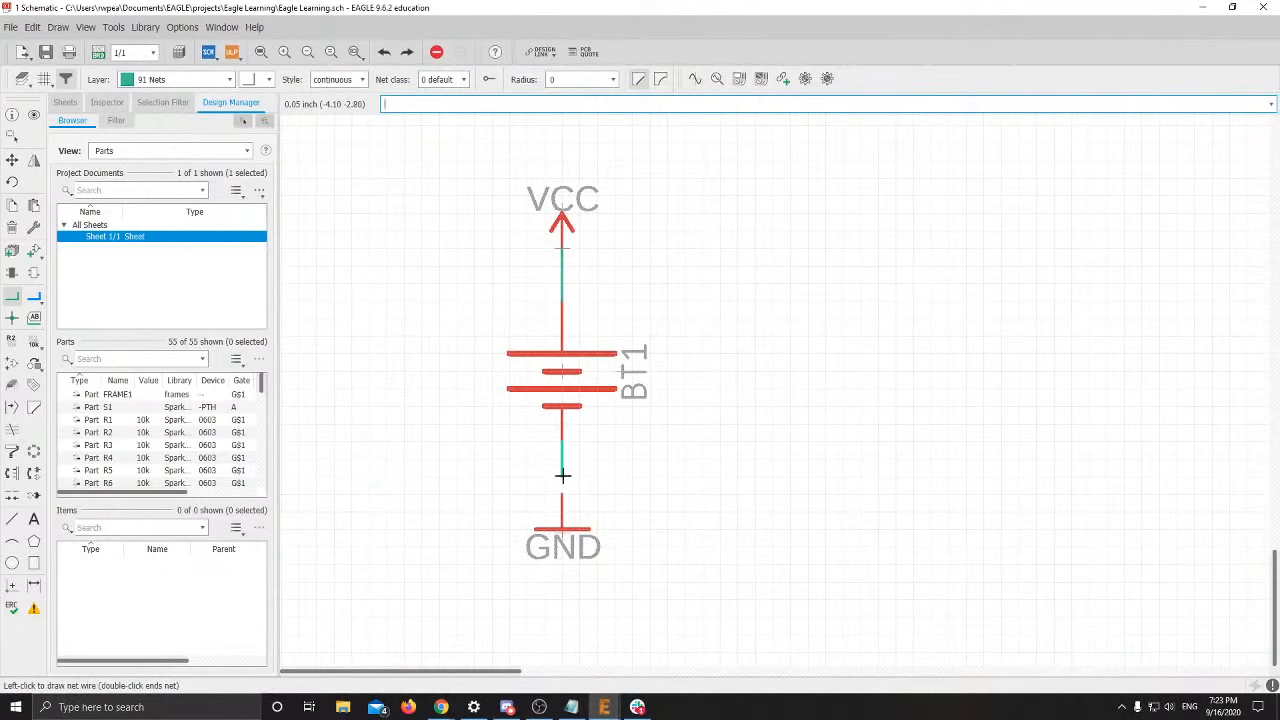
{"action": "left_click", "coordinate": [562, 494]}
{"action": "key", "text": "Escape"}
{"action": "scroll", "coordinate": [620, 493], "scroll_direction": "down", "scroll_amount": 5}
{"action": "scroll", "coordinate": [620, 493], "scroll_direction": "down", "scroll_amount": 3}
{"action": "scroll", "coordinate": [486, 443], "scroll_direction": "up", "scroll_amount": 1}
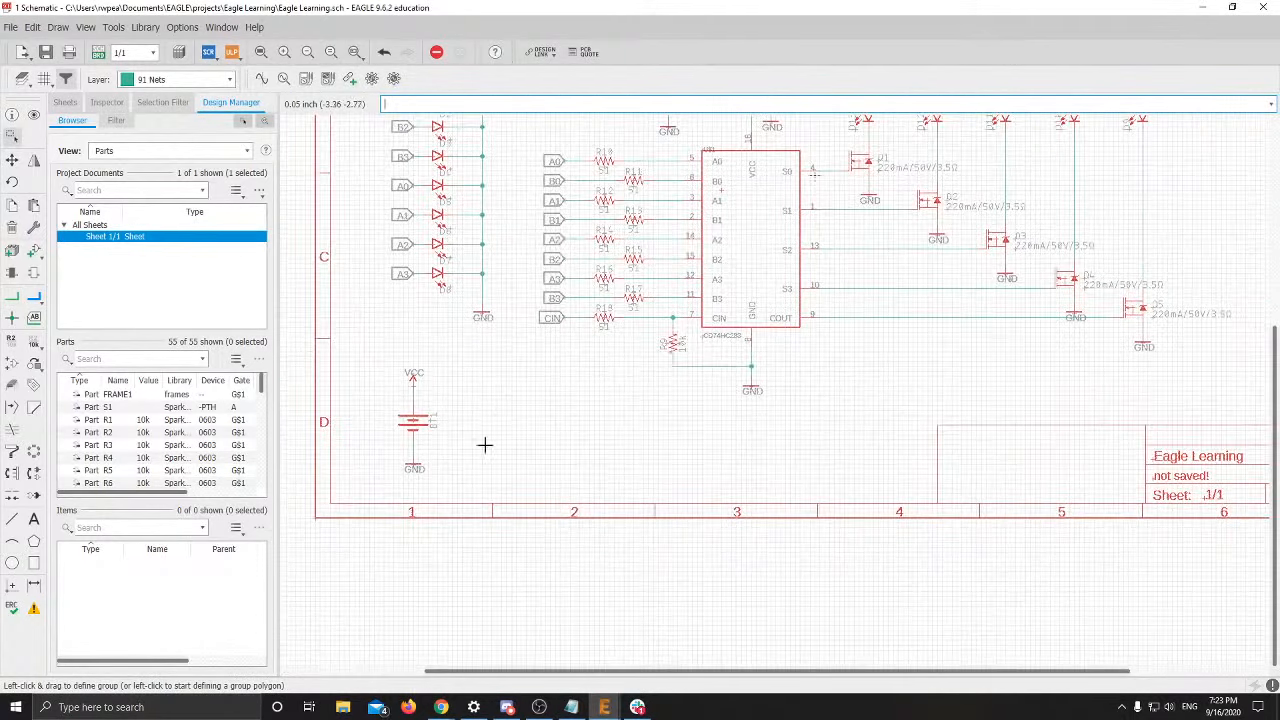
Bring the EAGLE training slides forward and show slide 26
{"action": "mouse_move", "coordinate": [443, 708]}
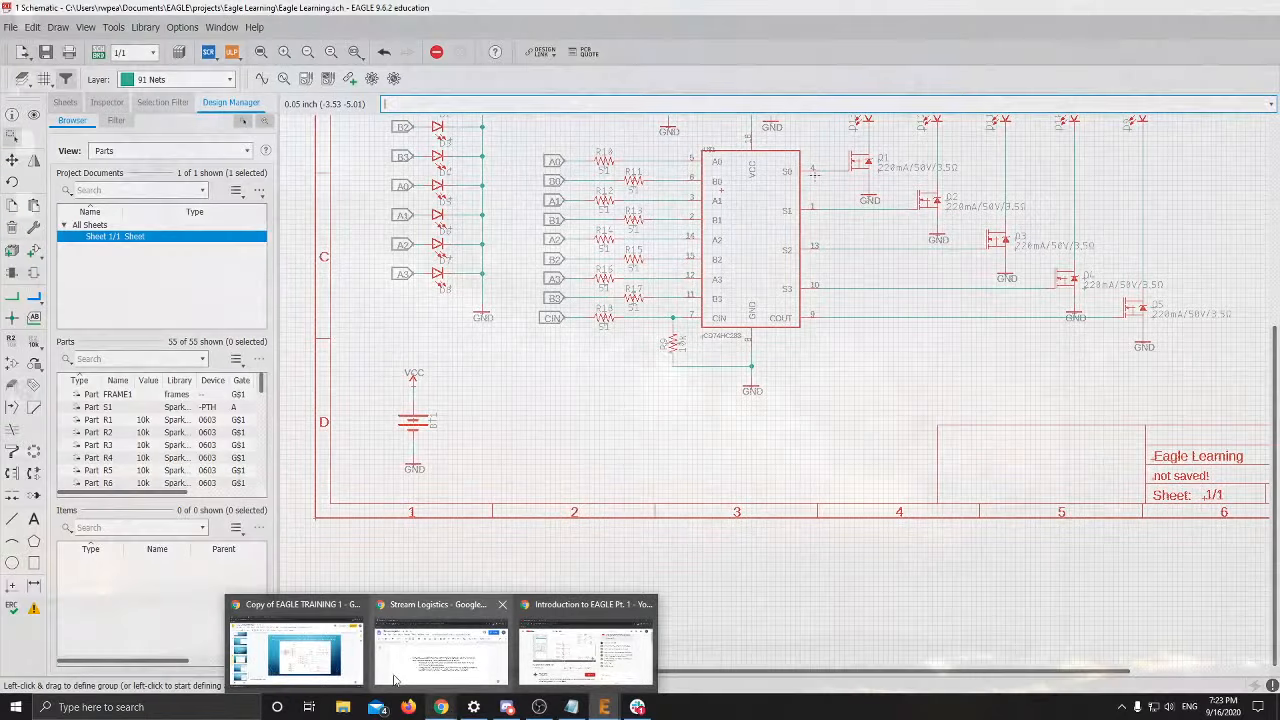
{"action": "left_click", "coordinate": [310, 650]}
{"action": "left_click", "coordinate": [107, 355]}
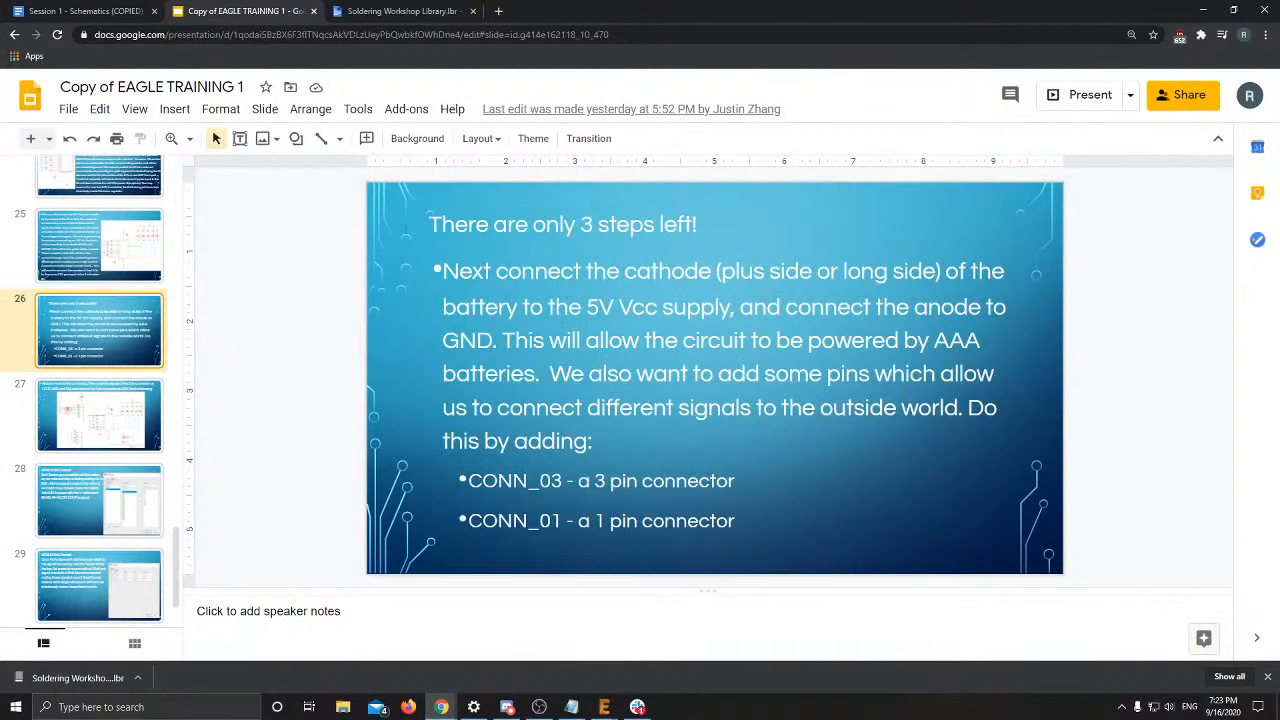
Select the part name CONN_03 on slide 26, then switch back to EAGLE
{"action": "double_click", "coordinate": [510, 482]}
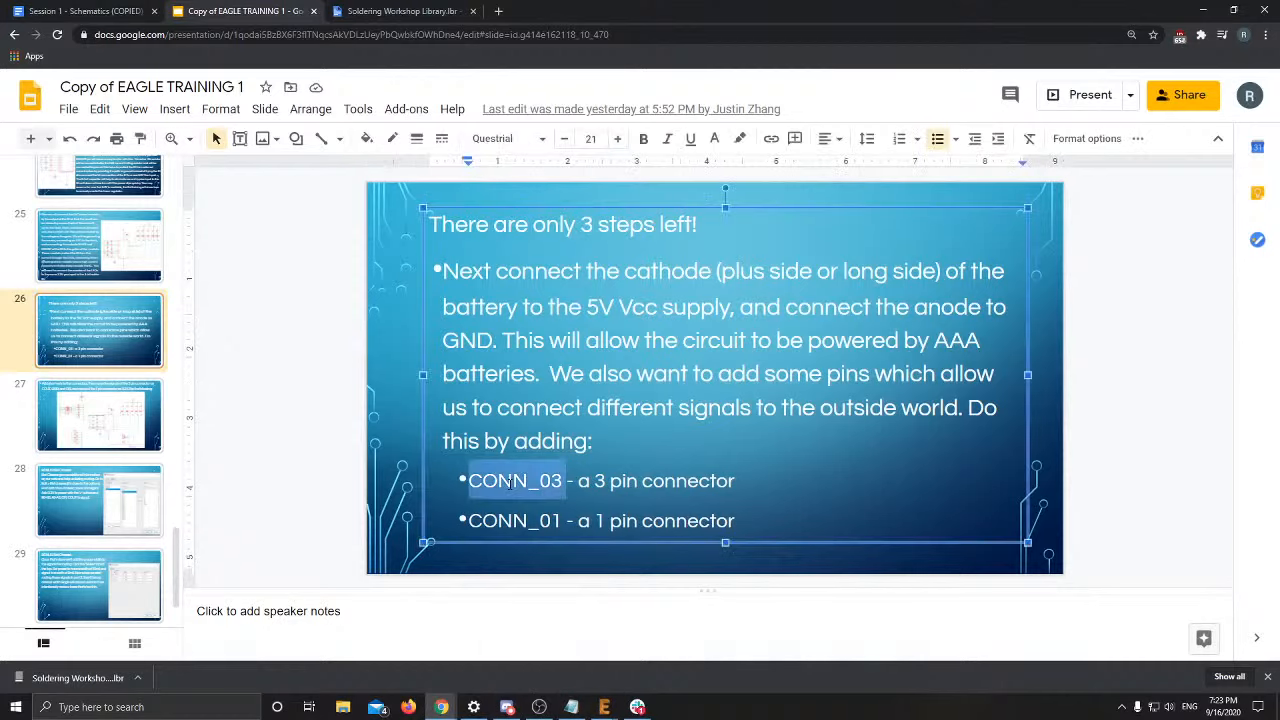
{"action": "key", "text": "alt+Tab"}
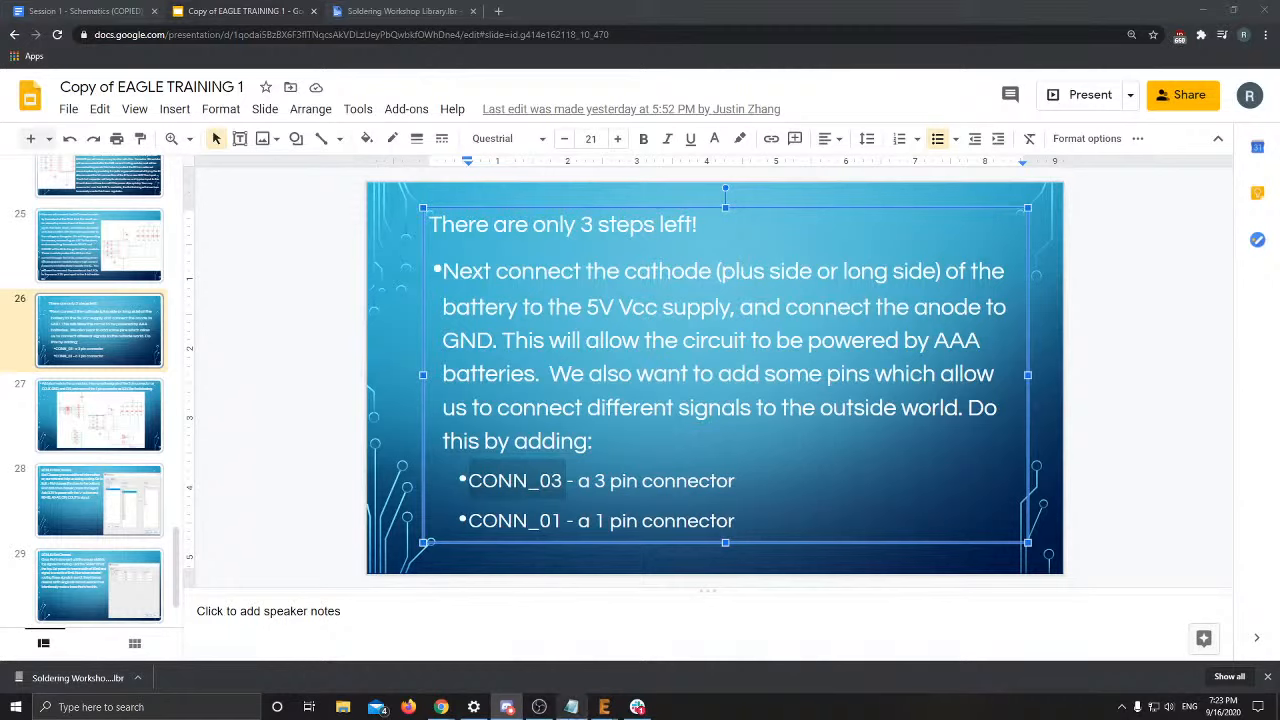
Switch back to the EAGLE '1 Schematic' window from its taskbar preview
{"action": "mouse_move", "coordinate": [604, 707]}
{"action": "left_click", "coordinate": [660, 650]}
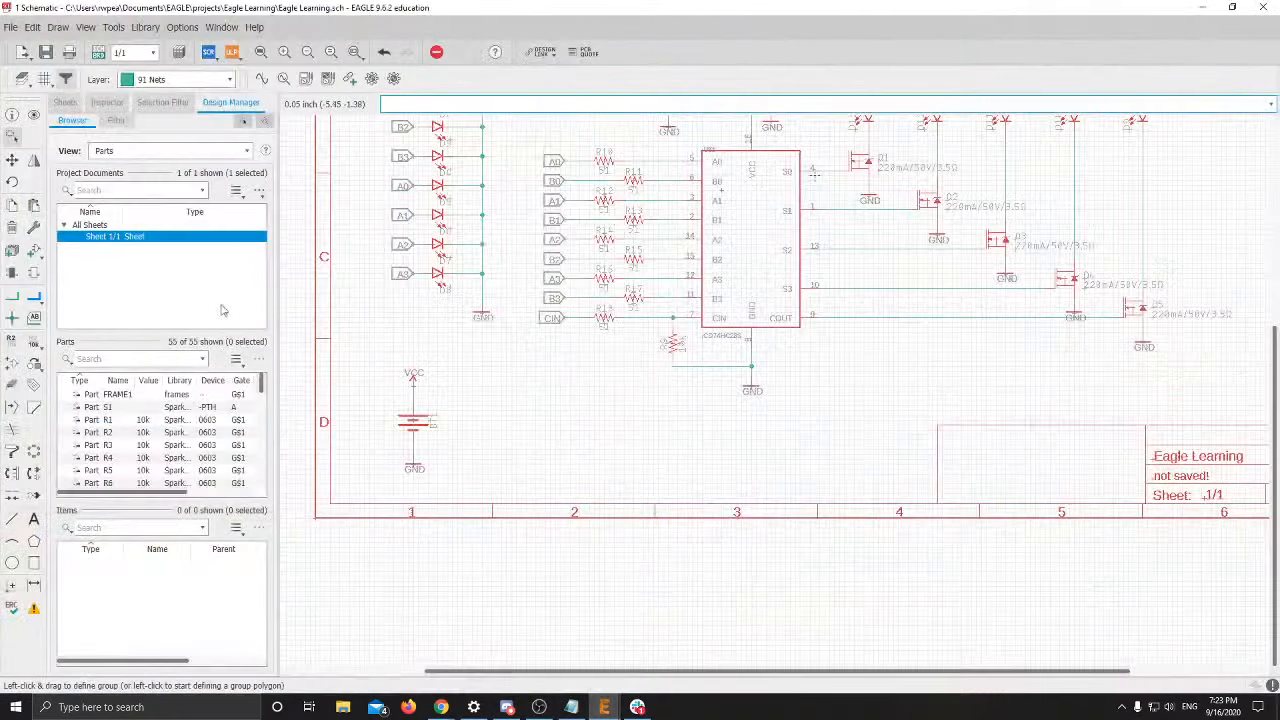
Add a 3-pin CONN_03 connector and place it as J1 beside the battery
{"action": "left_click", "coordinate": [34, 252]}
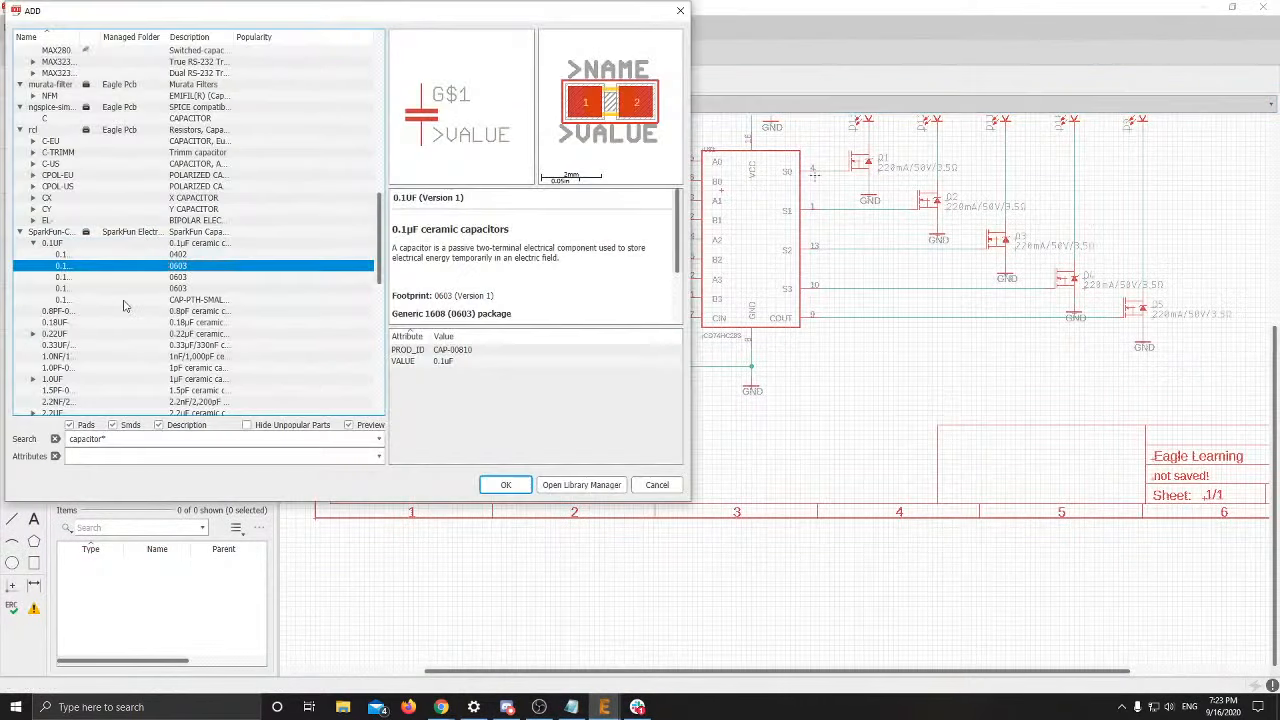
{"action": "triple_click", "coordinate": [153, 437]}
{"action": "type", "text": "CONN_03"}
{"action": "key", "text": "Return"}
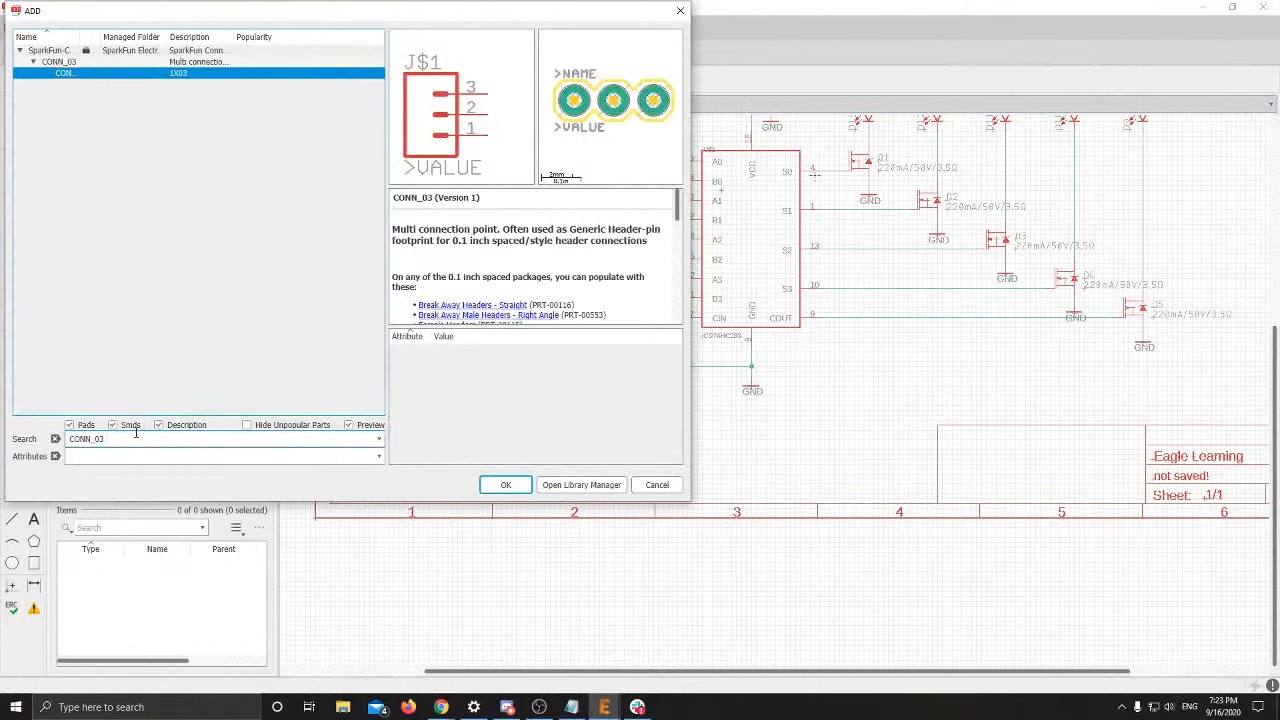
{"action": "left_click", "coordinate": [505, 485]}
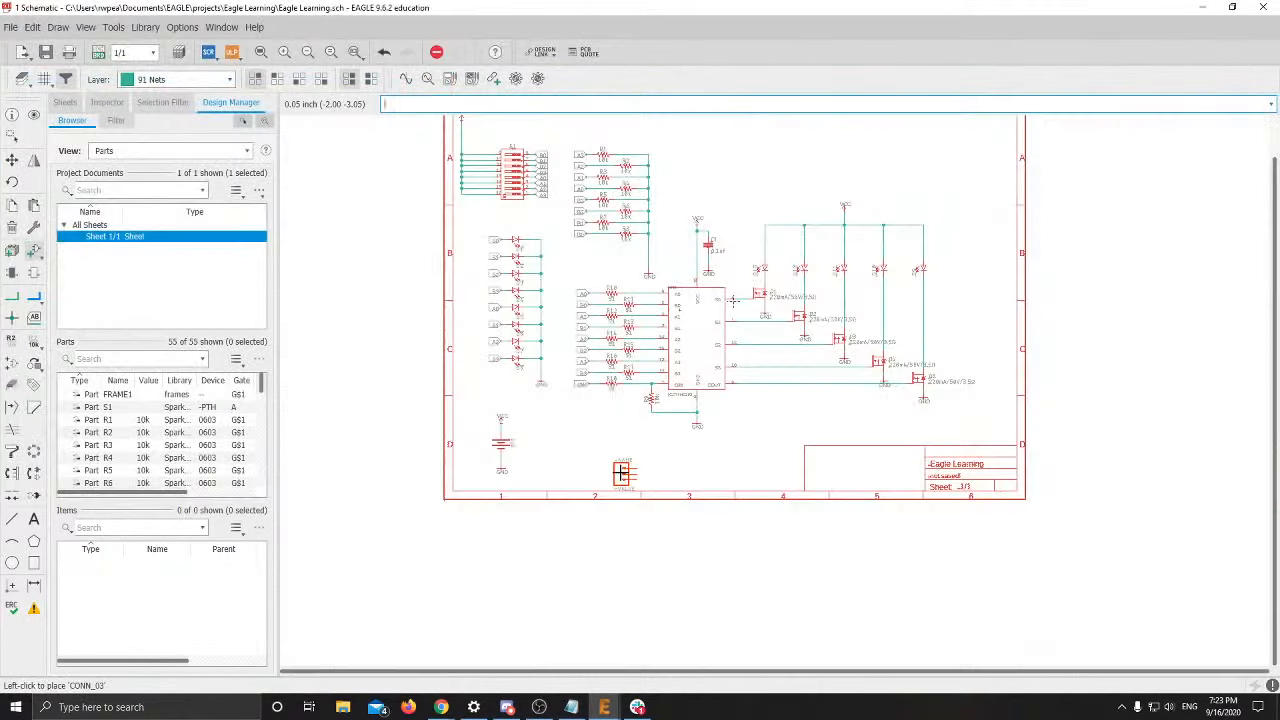
{"action": "scroll", "coordinate": [600, 468], "scroll_direction": "down", "scroll_amount": 2}
{"action": "scroll", "coordinate": [527, 455], "scroll_direction": "up", "scroll_amount": 2}
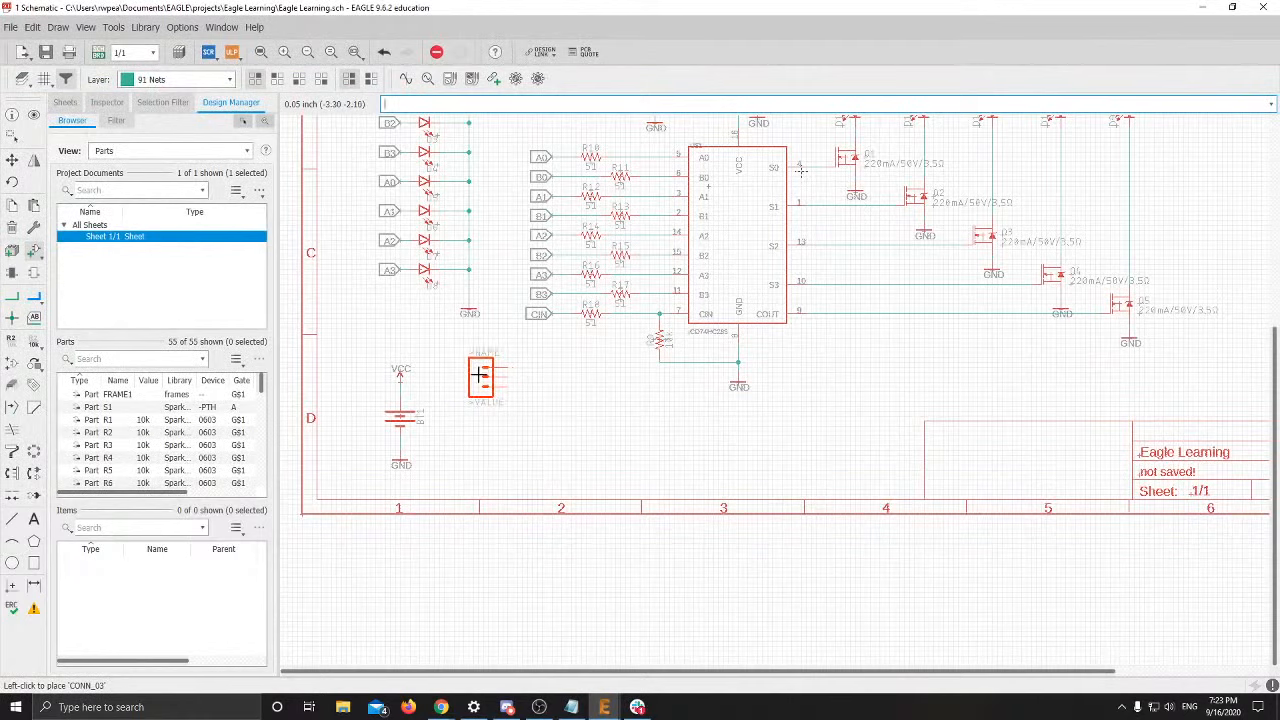
{"action": "left_click", "coordinate": [487, 377]}
Add a 1-pin CONN_01 connector and place it as J2 below J1
{"action": "key", "text": "Escape"}
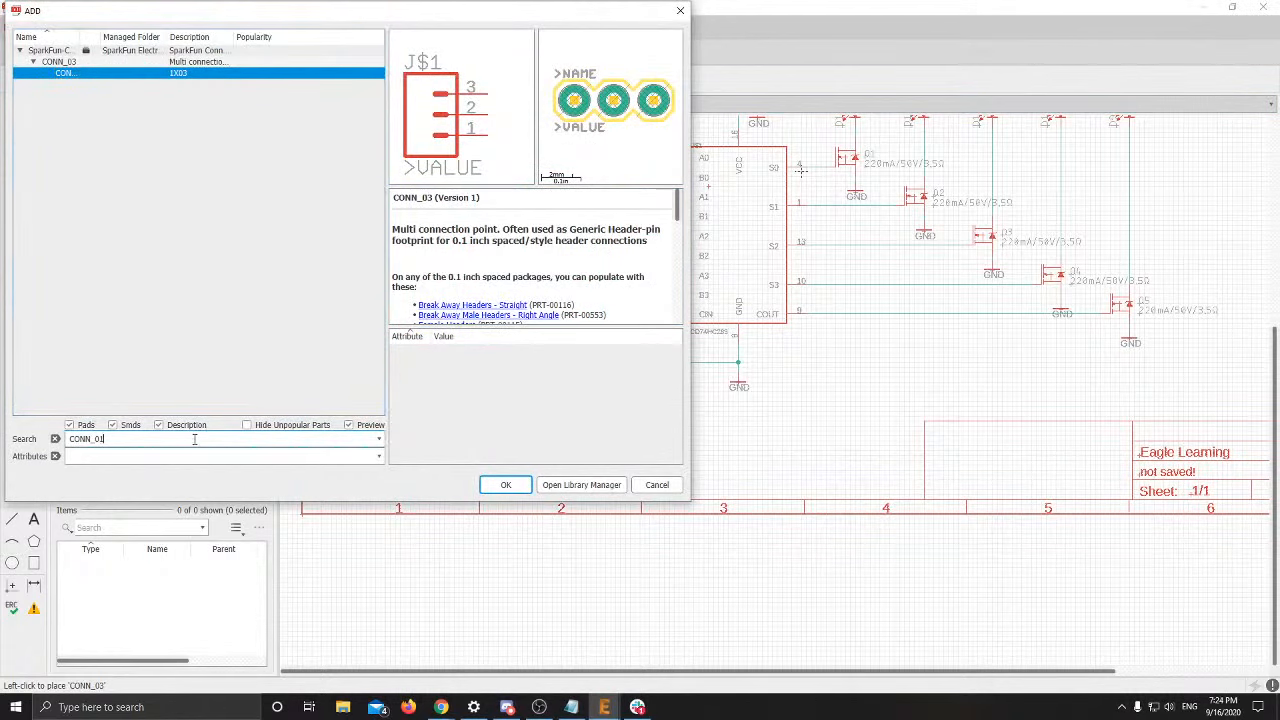
{"action": "type", "text": "1"}
{"action": "key", "text": "Return"}
{"action": "key", "text": "Return"}
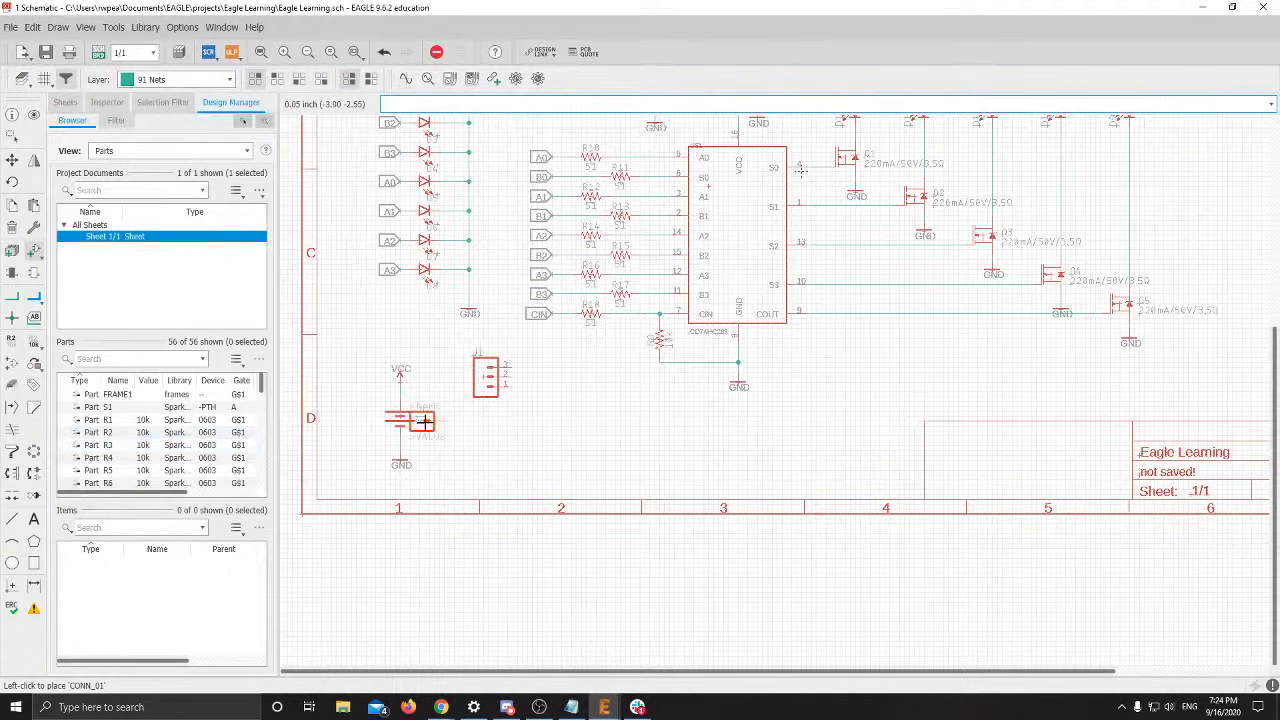
{"action": "left_click", "coordinate": [484, 446]}
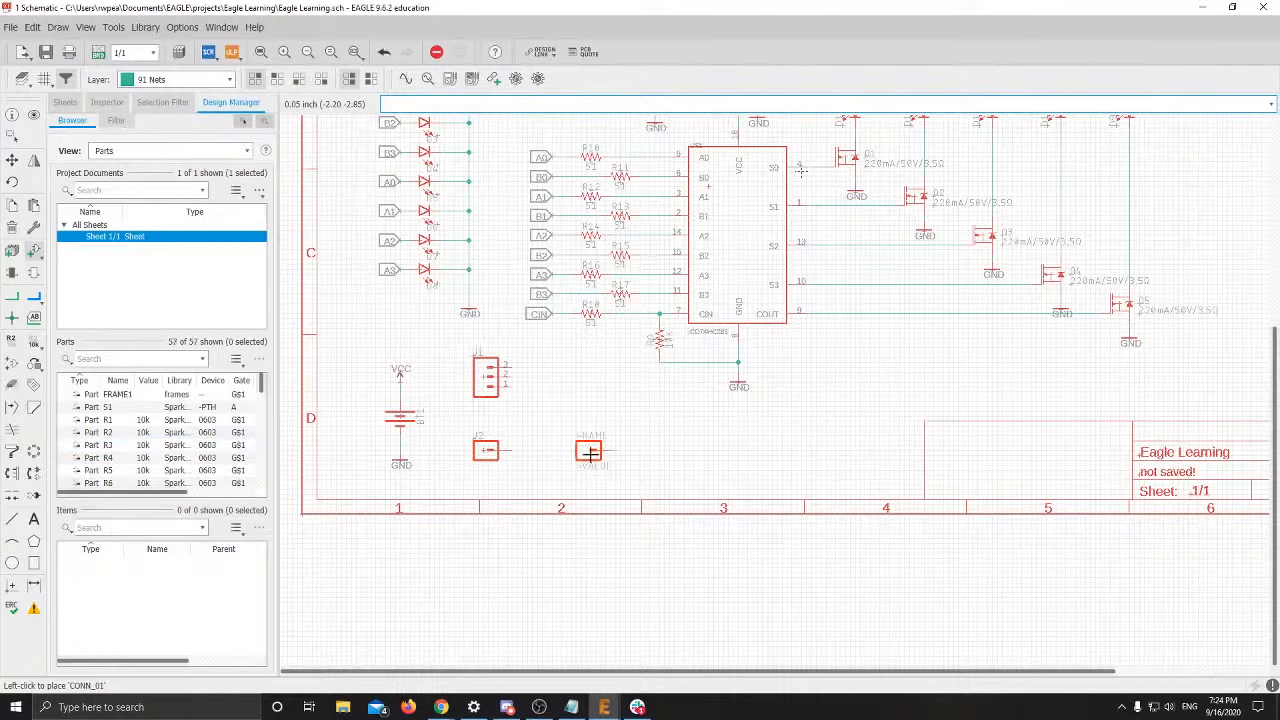
{"action": "key", "text": "Escape"}
{"action": "key", "text": "Escape"}
{"action": "key", "text": "alt+Tab"}
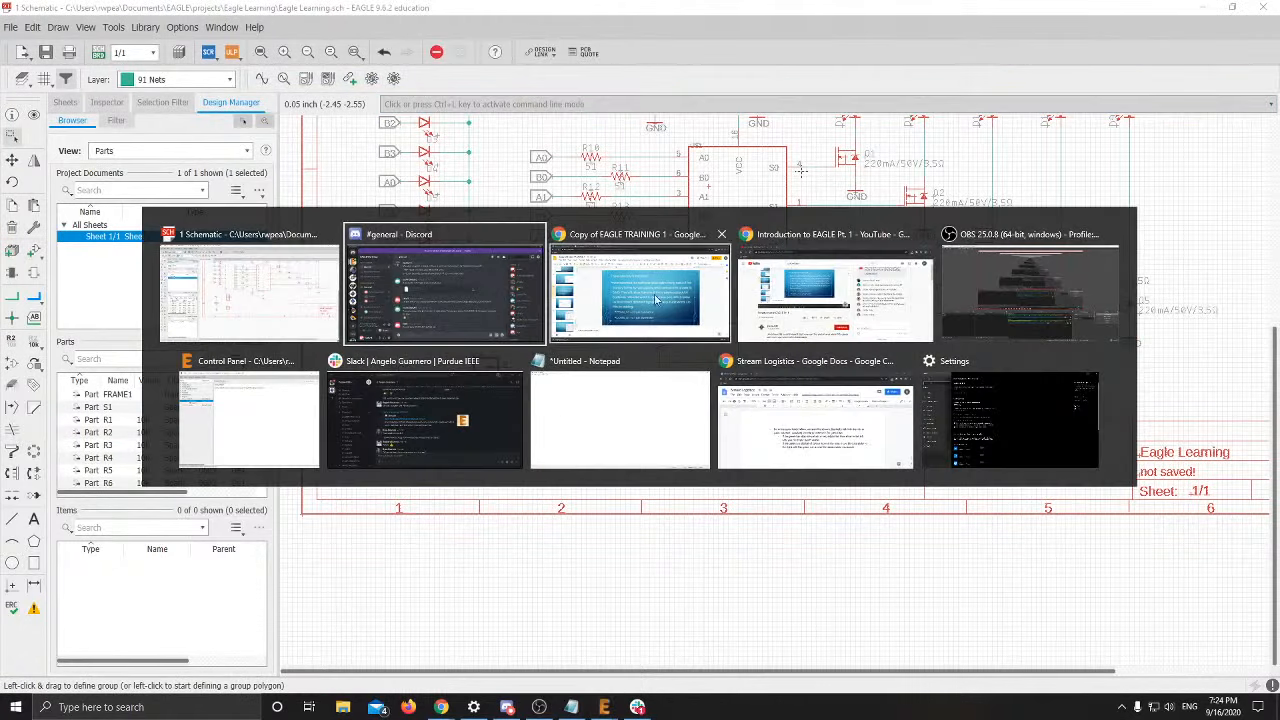
Bring up the training slides and open slide 27 on connector signal names
{"action": "left_click", "coordinate": [659, 320]}
{"action": "scroll", "coordinate": [137, 466], "scroll_direction": "down", "scroll_amount": 2}
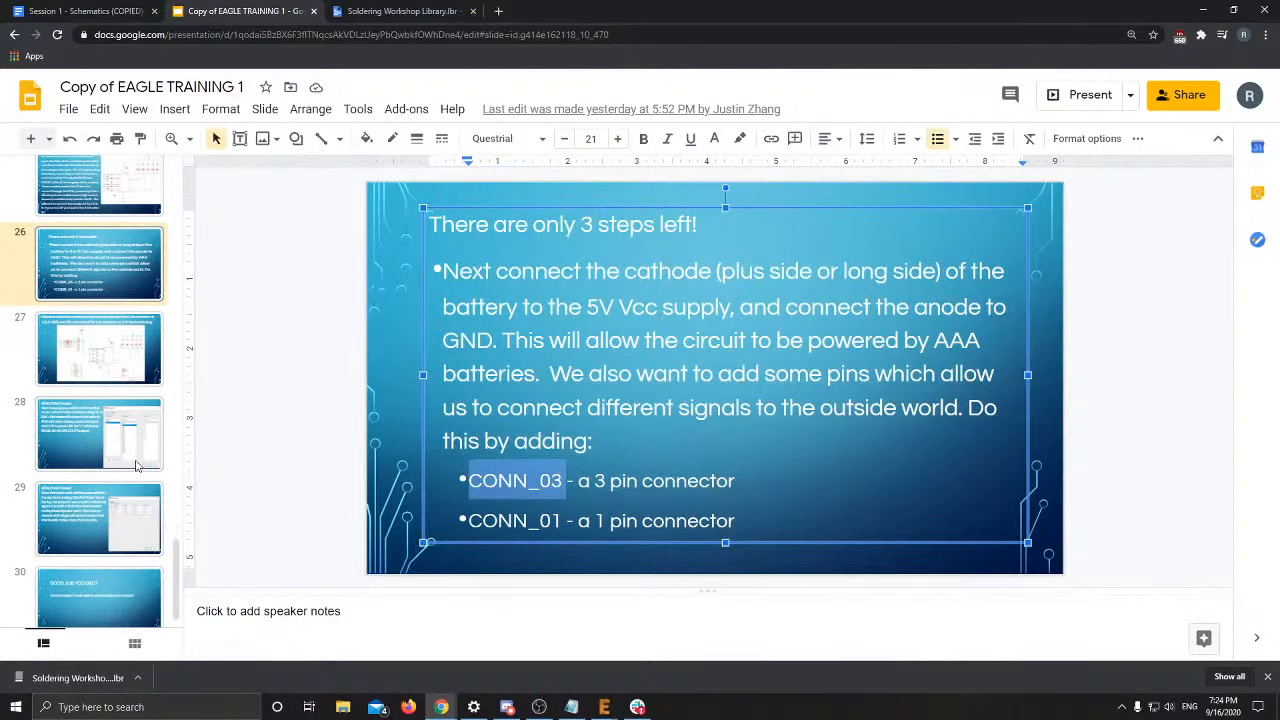
{"action": "left_click", "coordinate": [126, 382]}
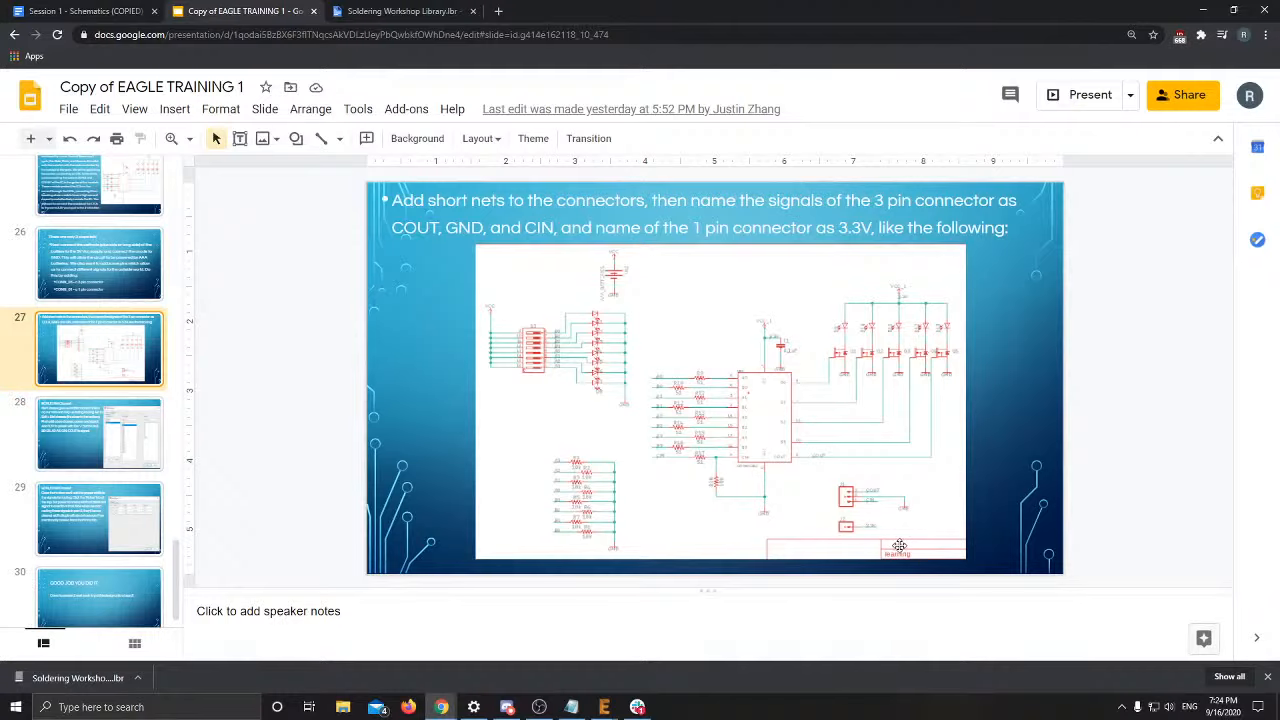
Present slide 27 full screen, then exit and return to the EAGLE schematic
{"action": "left_click", "coordinate": [1068, 92]}
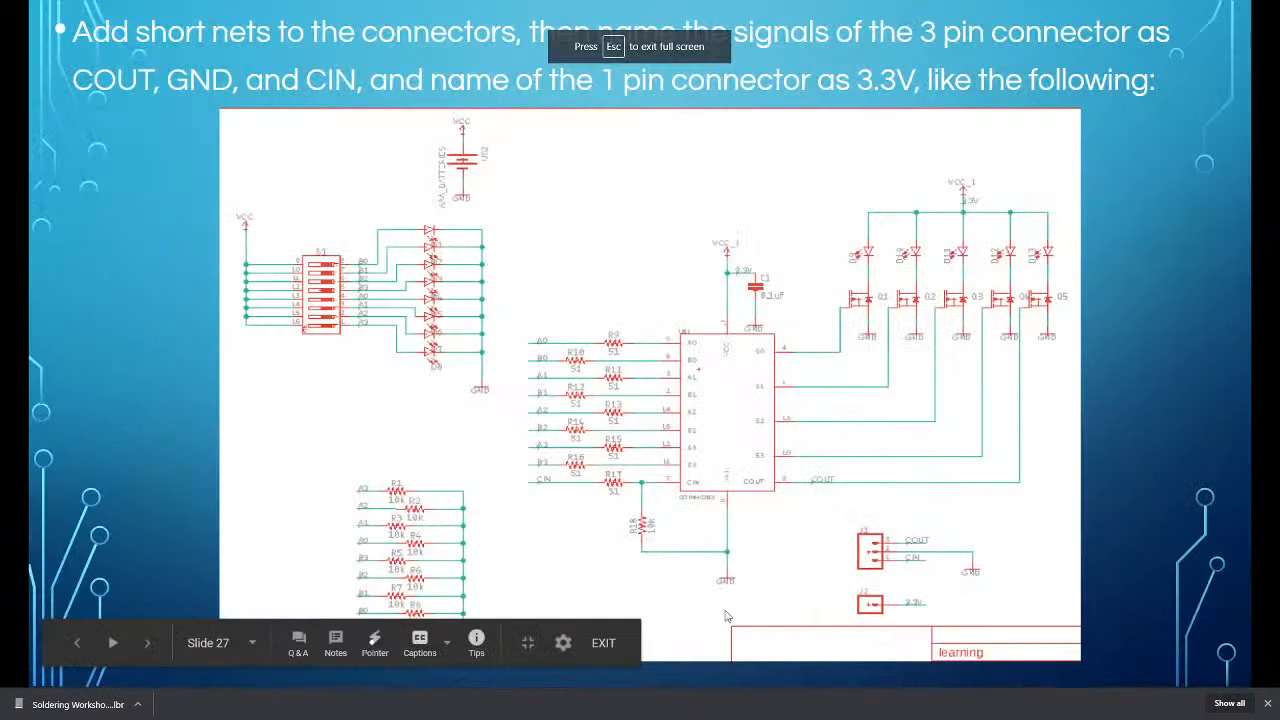
{"action": "key", "text": "Escape"}
{"action": "key", "text": "alt+Tab"}
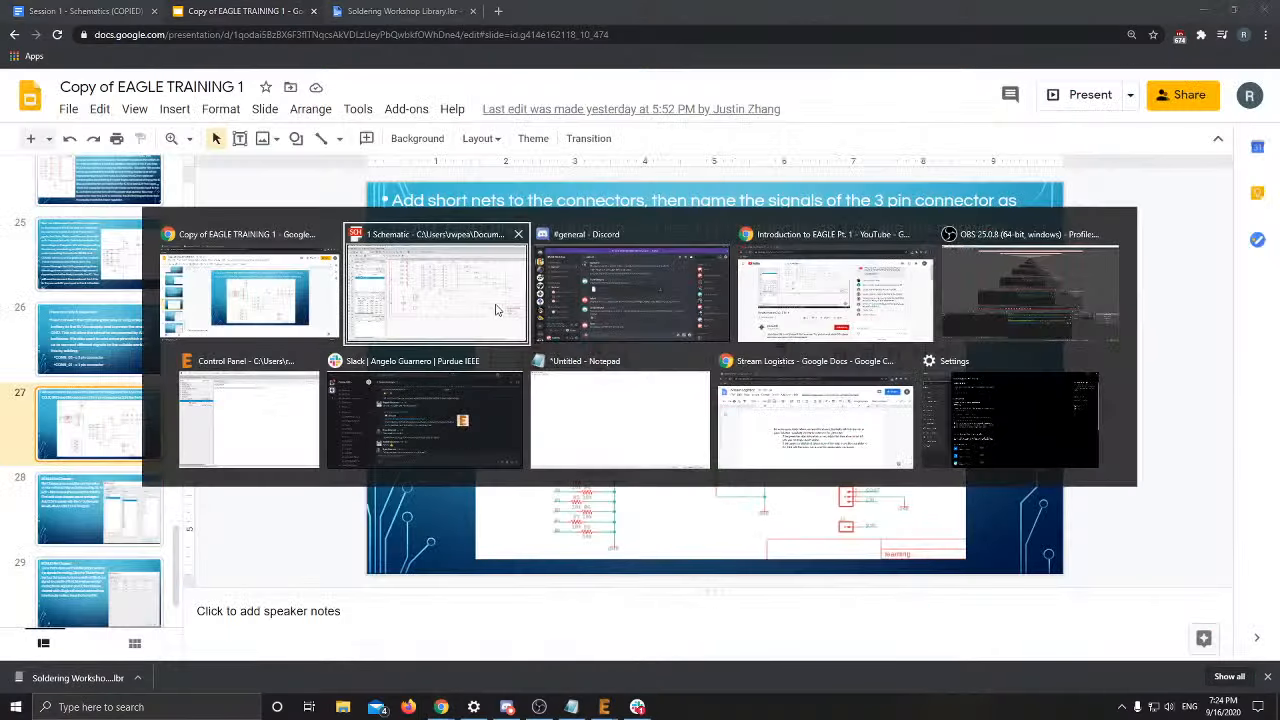
{"action": "left_click", "coordinate": [452, 289]}
Break out all of J1's pins to default nets N$22, N$21 and N$20
{"action": "middle_click_drag", "start_coordinate": [774, 440], "coordinate": [649, 442]}
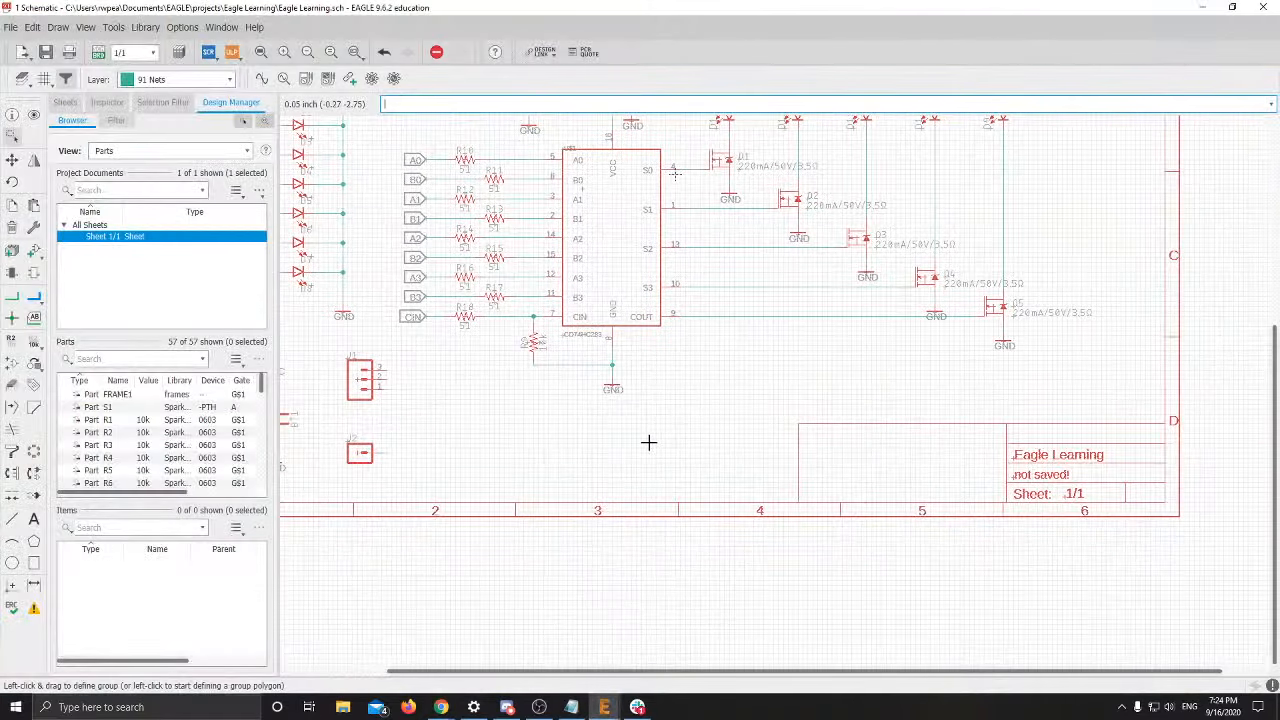
{"action": "scroll", "coordinate": [480, 409], "scroll_direction": "up", "scroll_amount": 4}
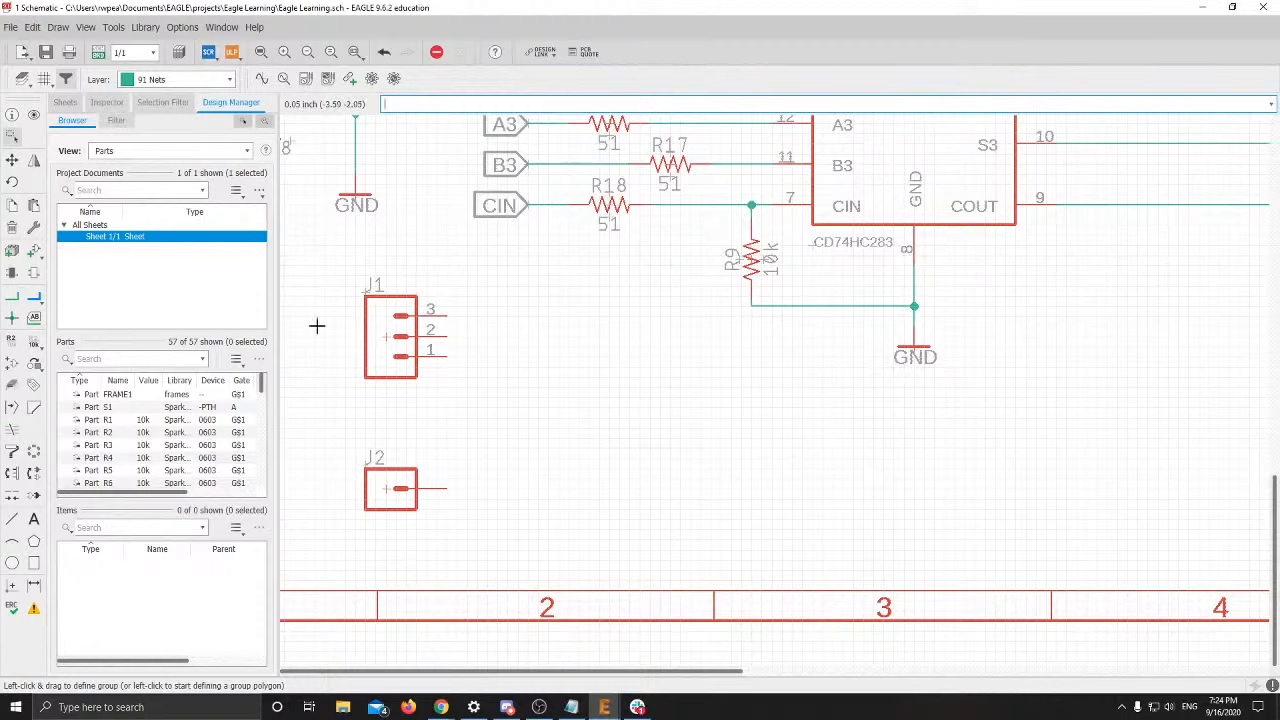
{"action": "right_click", "coordinate": [386, 340]}
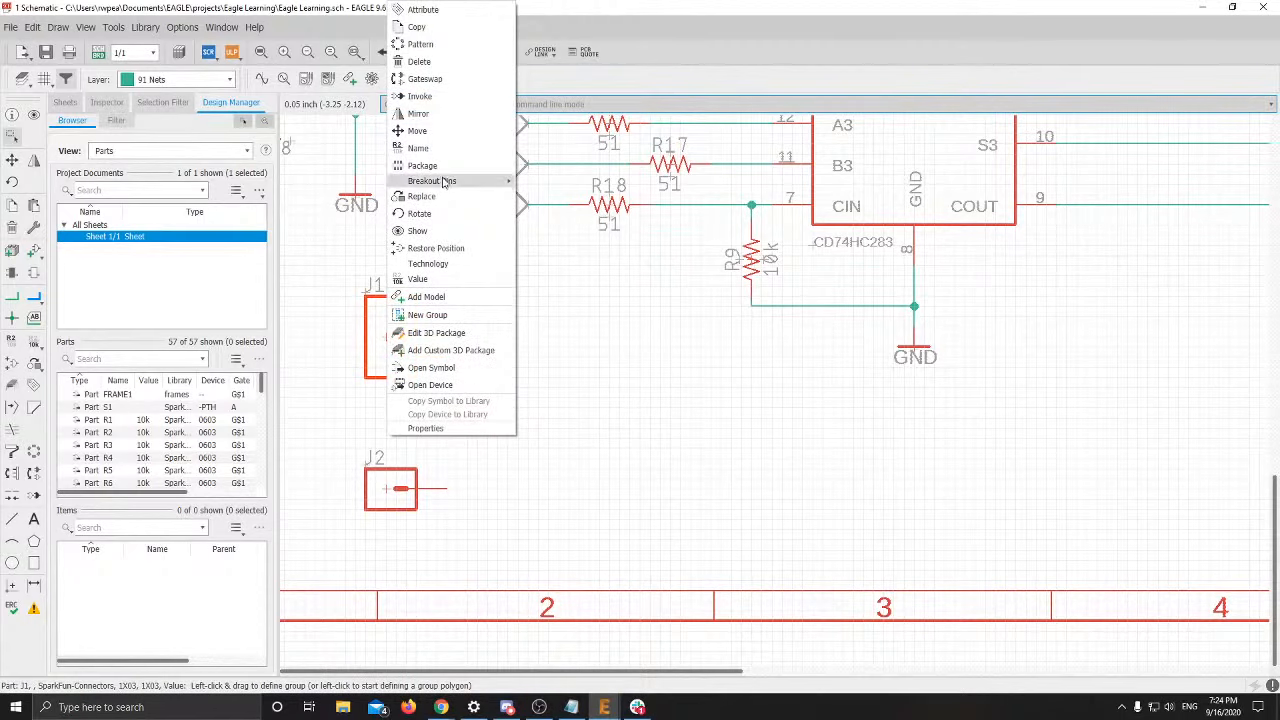
{"action": "mouse_move", "coordinate": [425, 181]}
{"action": "mouse_move", "coordinate": [548, 194]}
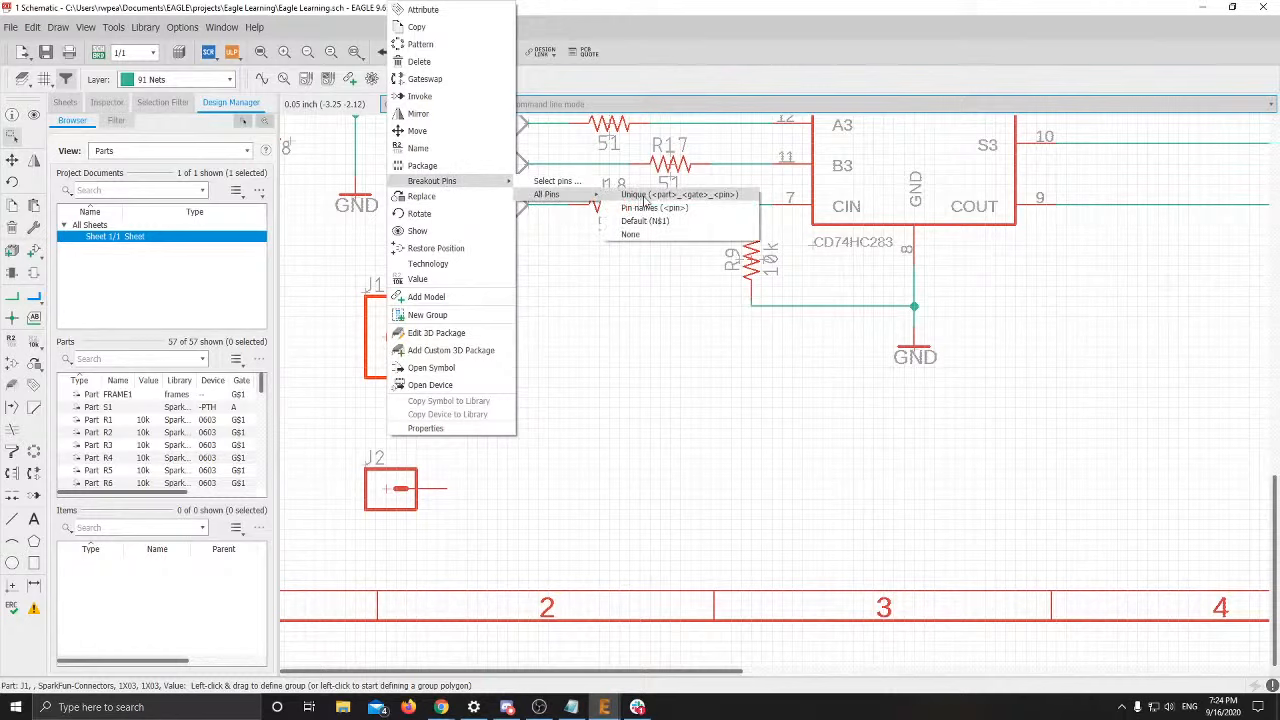
{"action": "left_click", "coordinate": [646, 222]}
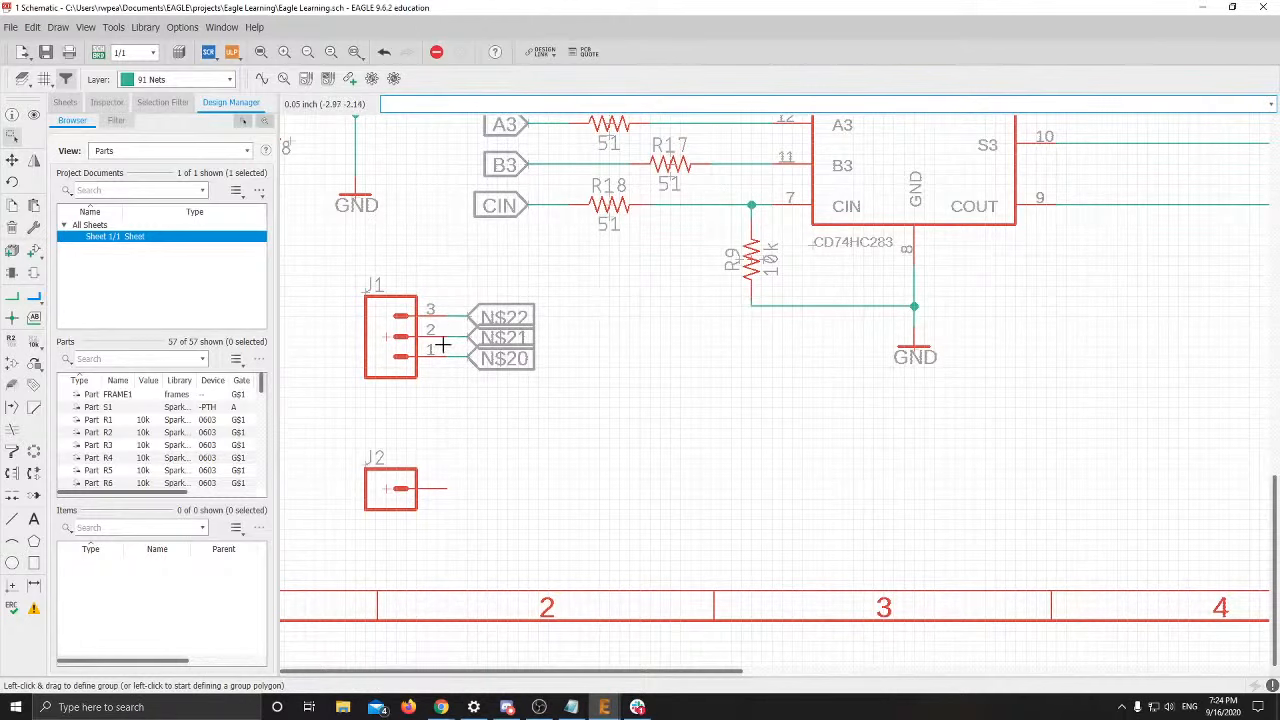
{"action": "scroll", "coordinate": [440, 343], "scroll_direction": "up", "scroll_amount": 3}
{"action": "middle_click_drag", "start_coordinate": [469, 314], "coordinate": [469, 382]}
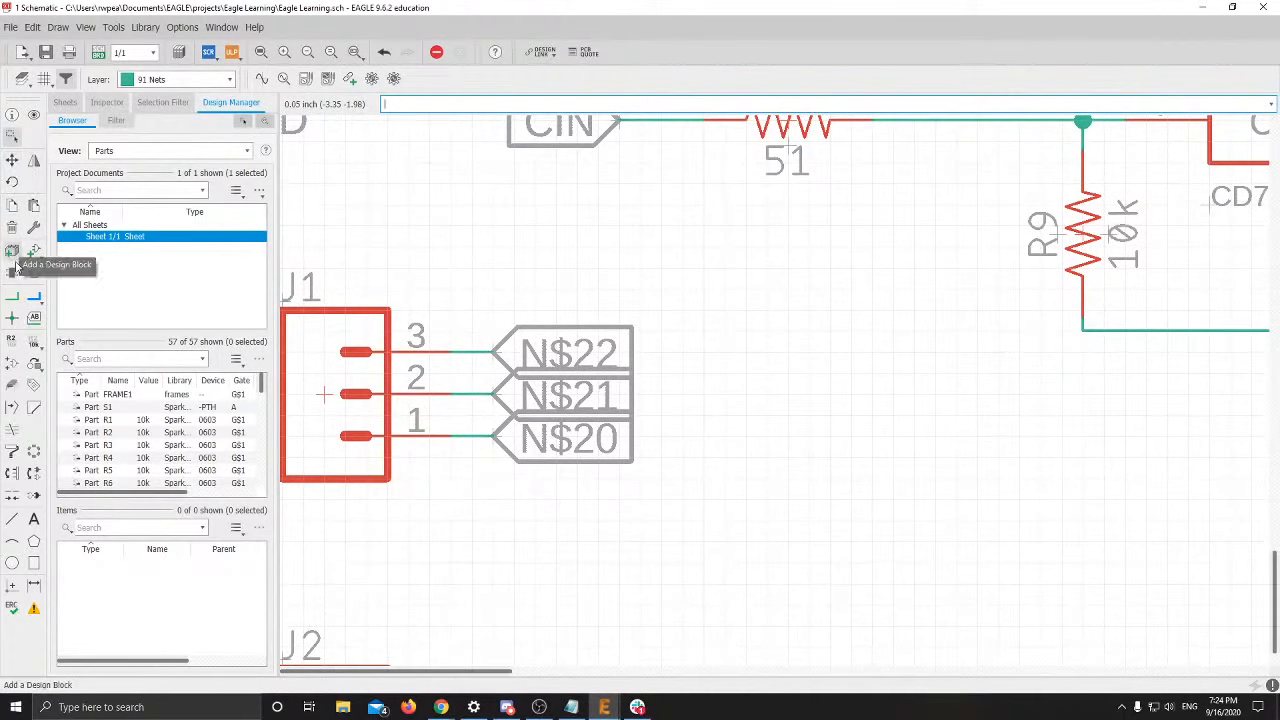
{"action": "left_click", "coordinate": [11, 338]}
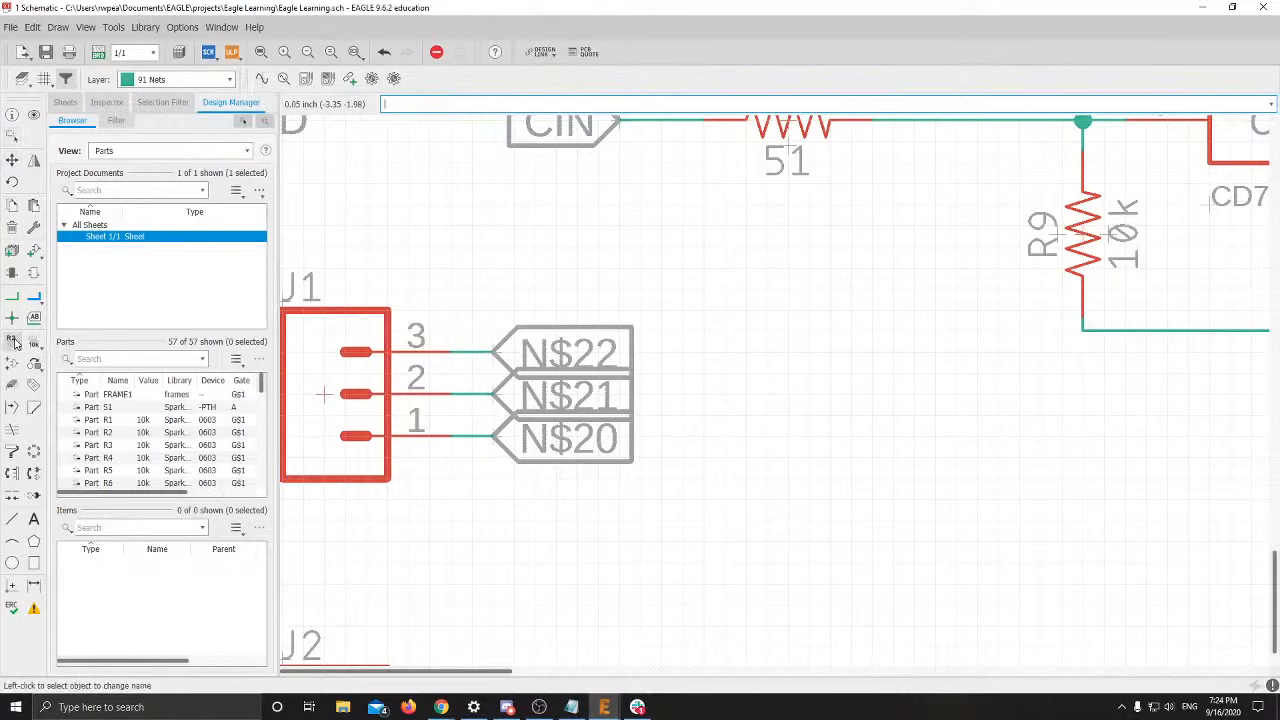
Rename J1's pin 3 net N$22 to CIN
{"action": "left_click", "coordinate": [497, 350]}
{"action": "left_click", "coordinate": [497, 350]}
{"action": "type", "text": "CIN"}
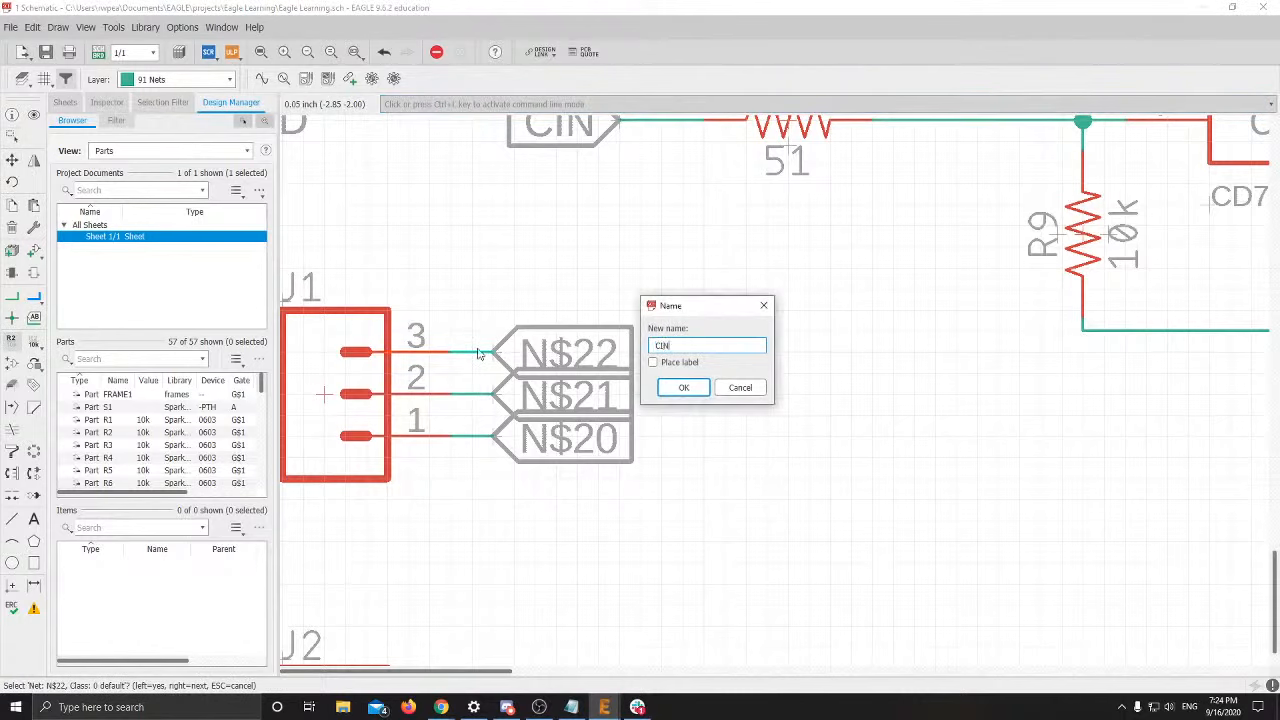
{"action": "key", "text": "Return"}
{"action": "key", "text": "Return"}
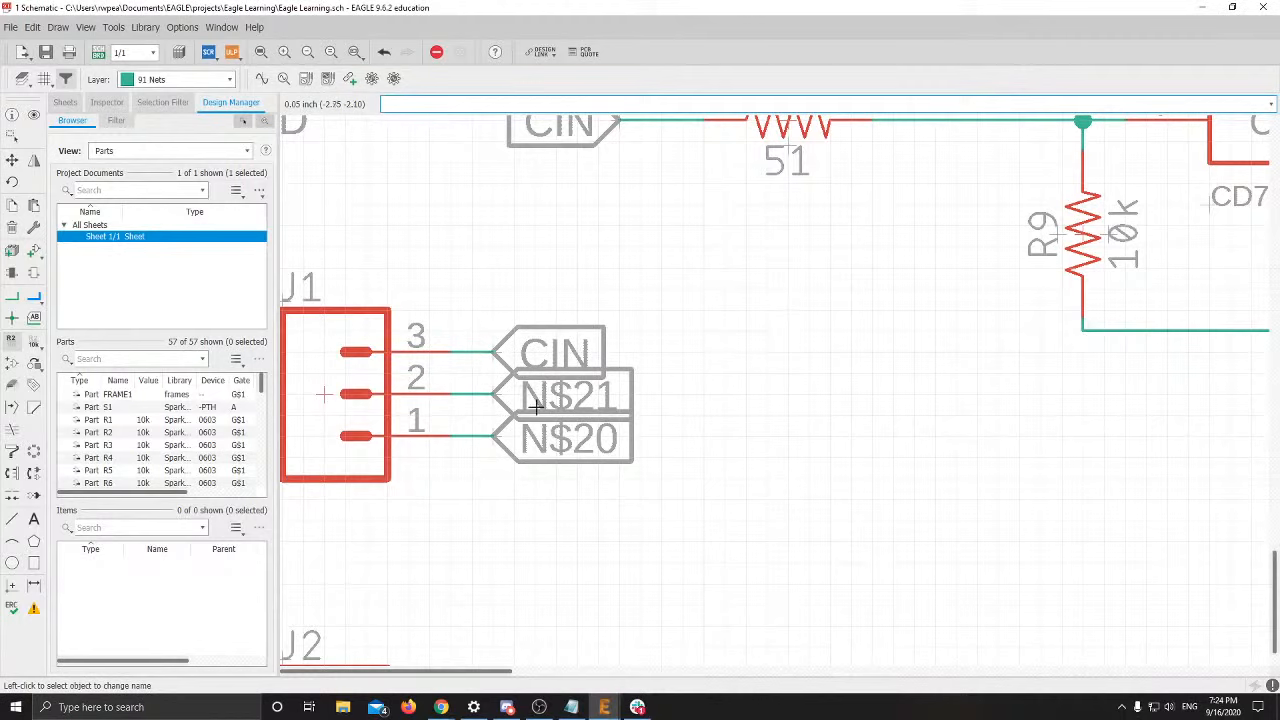
Rename J1's pin 1 net N$20 to COUT
{"action": "left_click", "coordinate": [493, 441]}
{"action": "left_click", "coordinate": [493, 441]}
{"action": "type", "text": "COUT"}
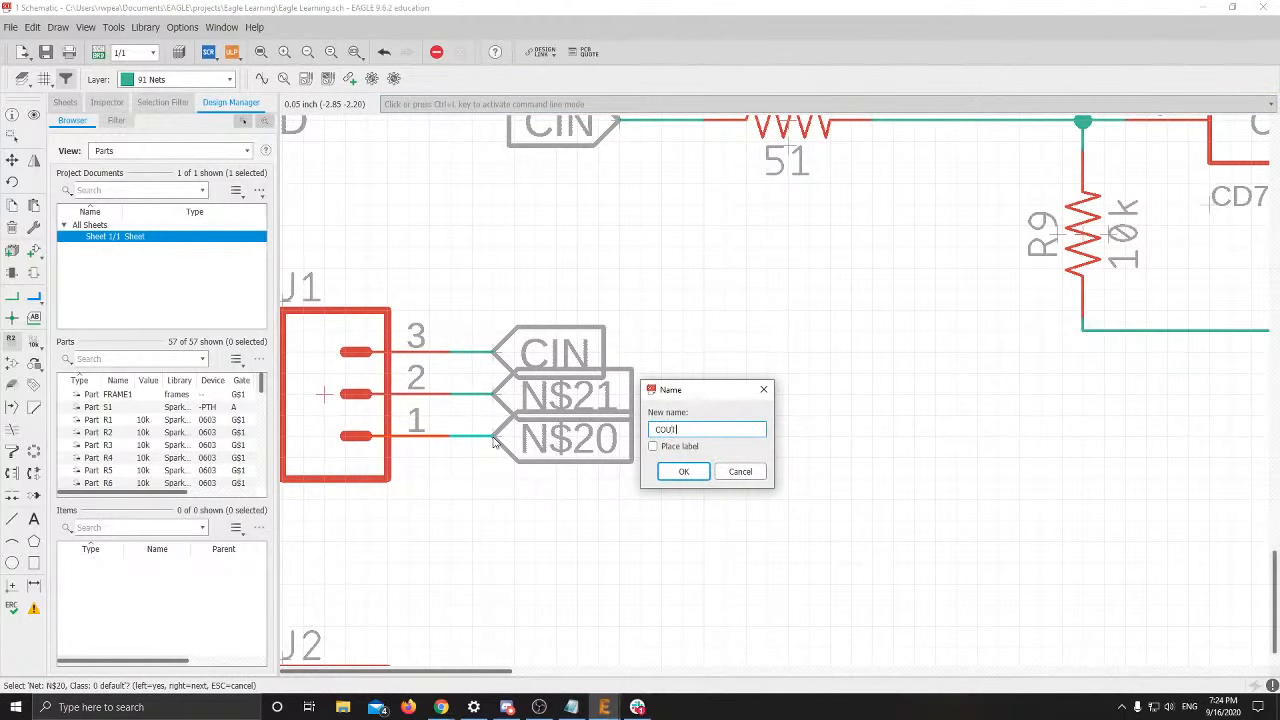
{"action": "key", "text": "Return"}
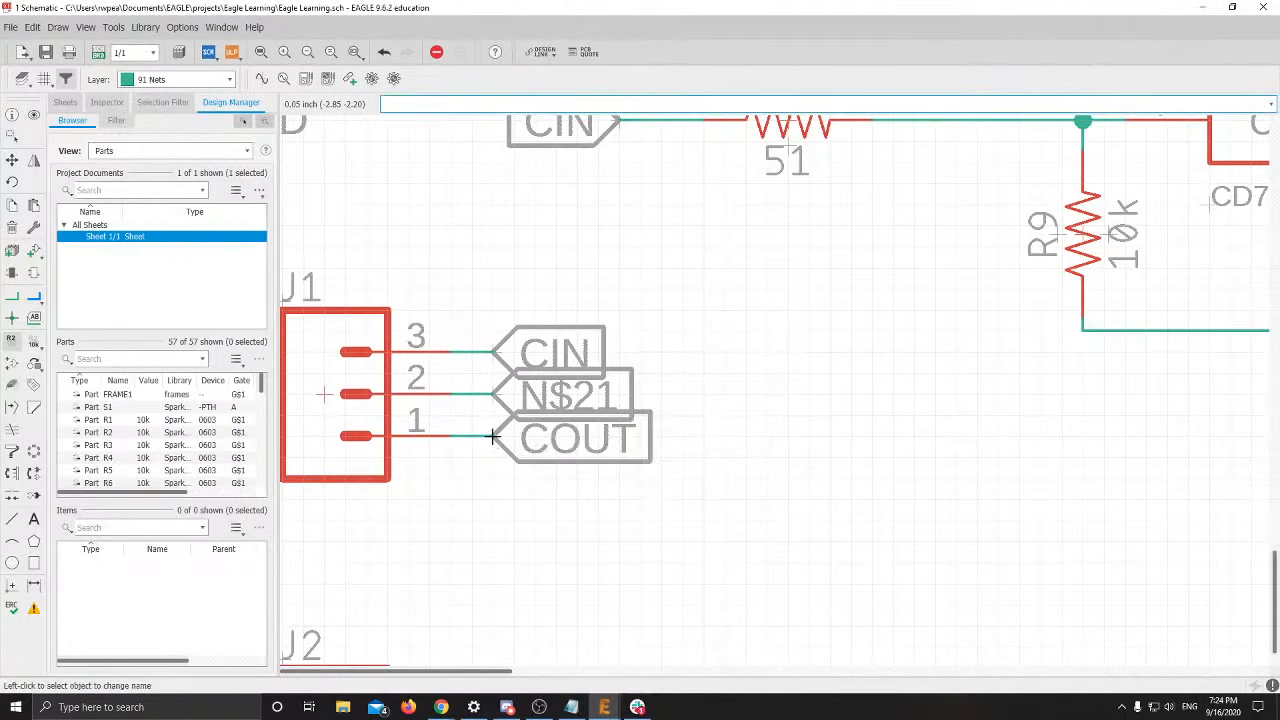
{"action": "scroll", "coordinate": [505, 449], "scroll_direction": "down", "scroll_amount": 4}
{"action": "middle_click_drag", "start_coordinate": [824, 410], "coordinate": [562, 445]}
{"action": "scroll", "coordinate": [564, 445], "scroll_direction": "down", "scroll_amount": 3}
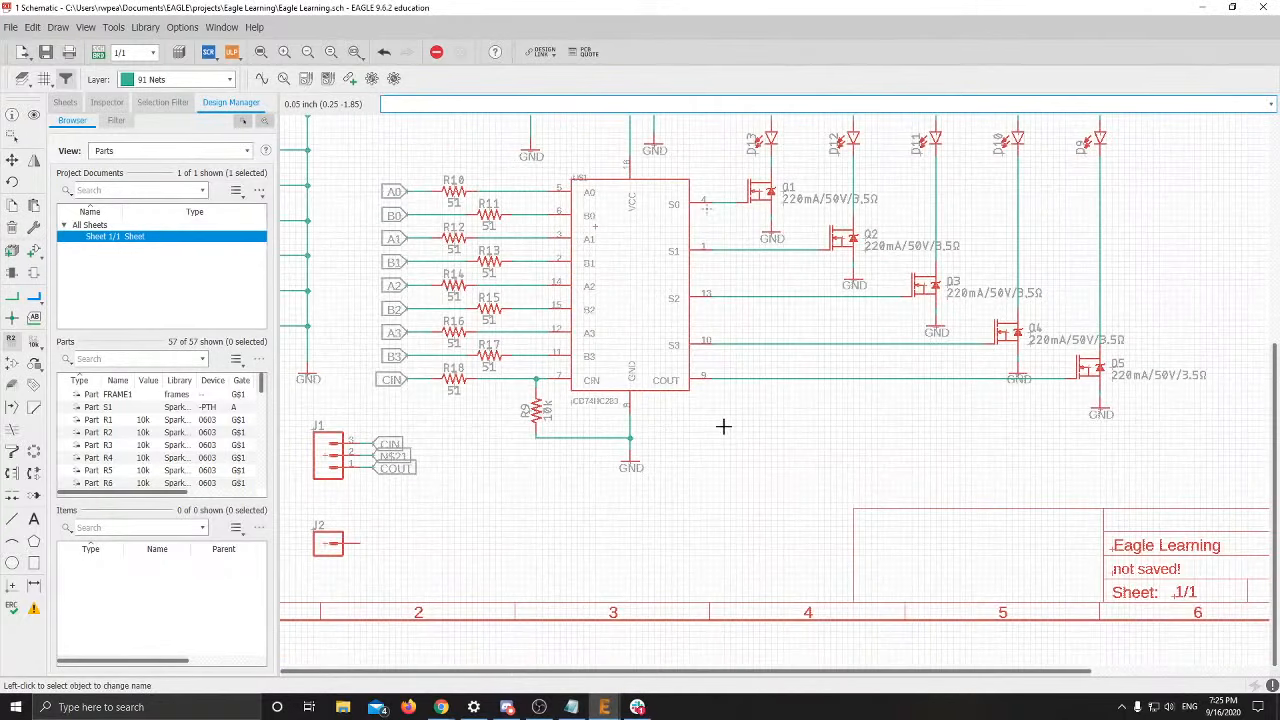
{"action": "middle_click_drag", "start_coordinate": [813, 392], "coordinate": [709, 391]}
{"action": "scroll", "coordinate": [710, 390], "scroll_direction": "up", "scroll_amount": 2}
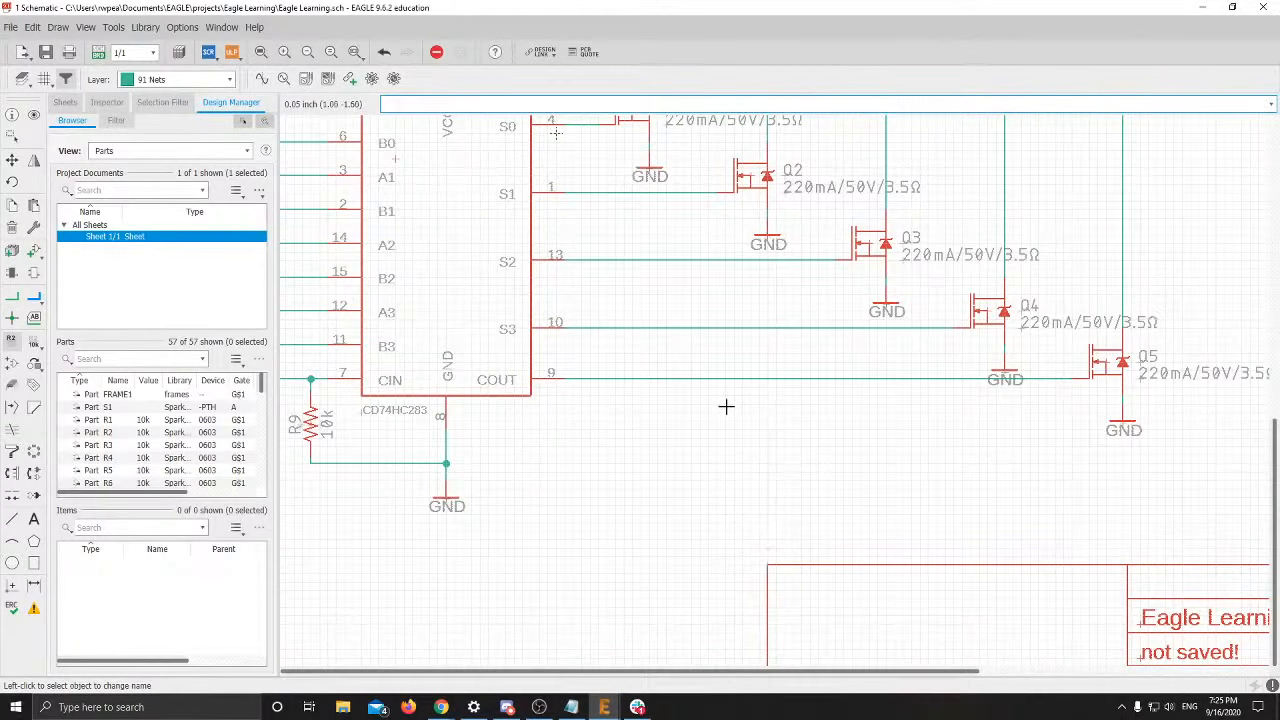
{"action": "scroll", "coordinate": [745, 390], "scroll_direction": "up", "scroll_amount": 1}
{"action": "scroll", "coordinate": [751, 389], "scroll_direction": "down", "scroll_amount": 4}
{"action": "key", "text": "alt+Tab"}
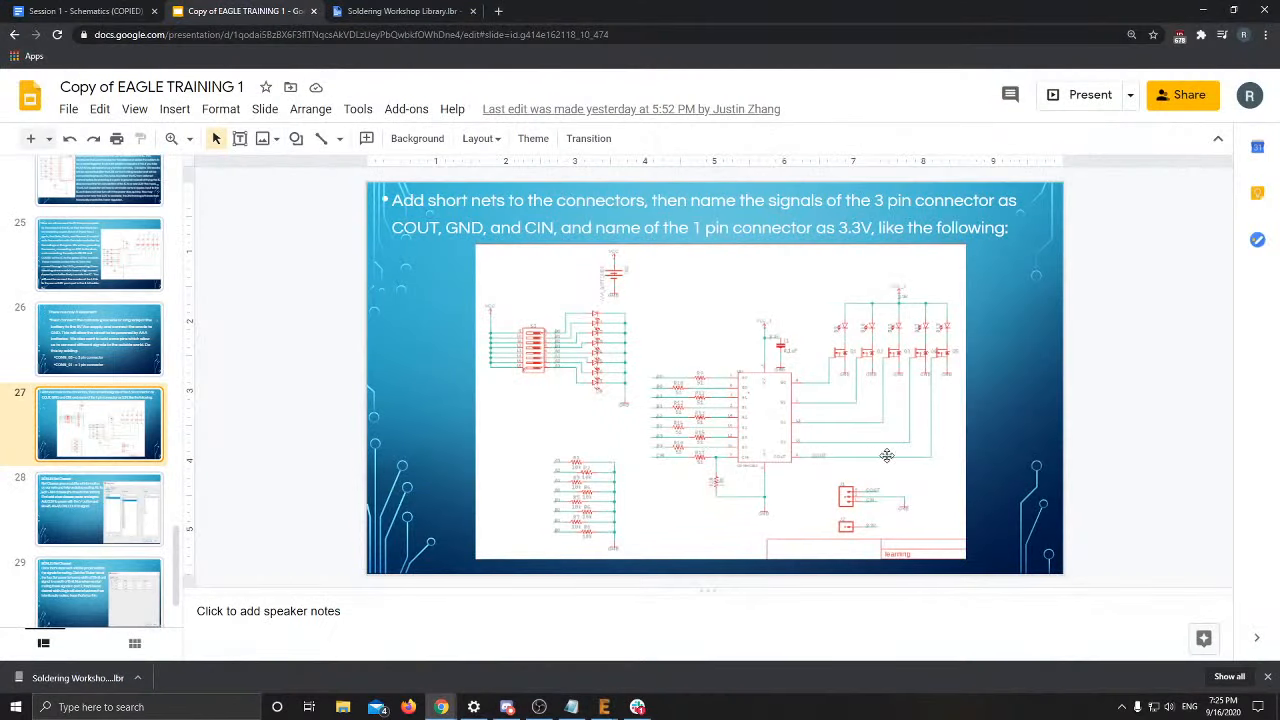
{"action": "key", "text": "alt+Tab"}
Place a vertical net label on the adder chip's pin 9 output net
{"action": "scroll", "coordinate": [620, 380], "scroll_direction": "up", "scroll_amount": 3}
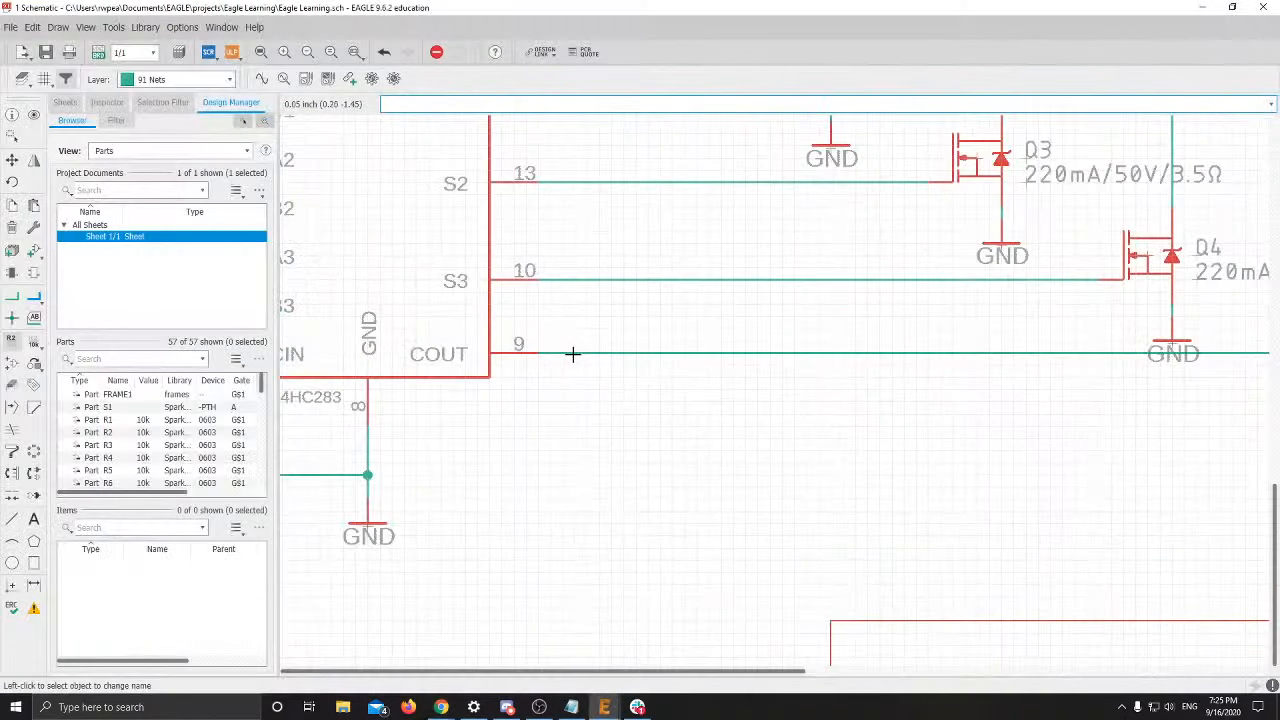
{"action": "right_click", "coordinate": [540, 360]}
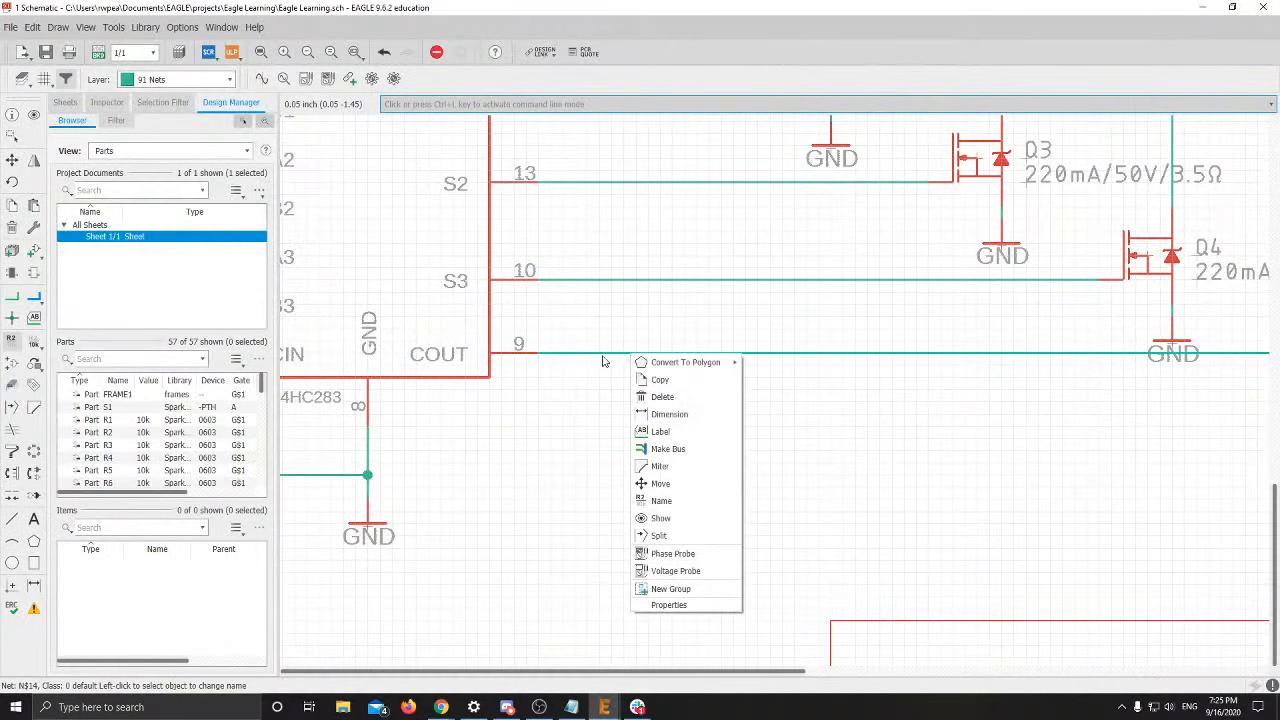
{"action": "left_click", "coordinate": [612, 433]}
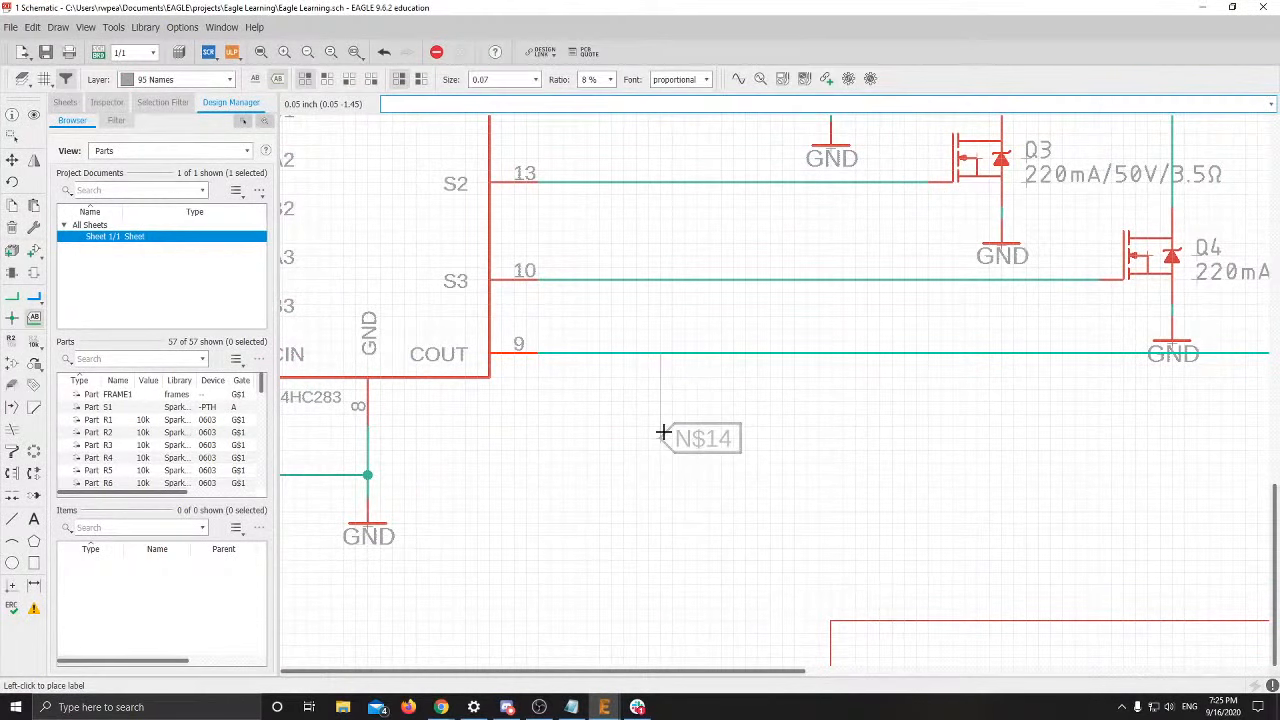
{"action": "right_click", "coordinate": [668, 405]}
{"action": "right_click", "coordinate": [672, 385]}
{"action": "right_click", "coordinate": [670, 375]}
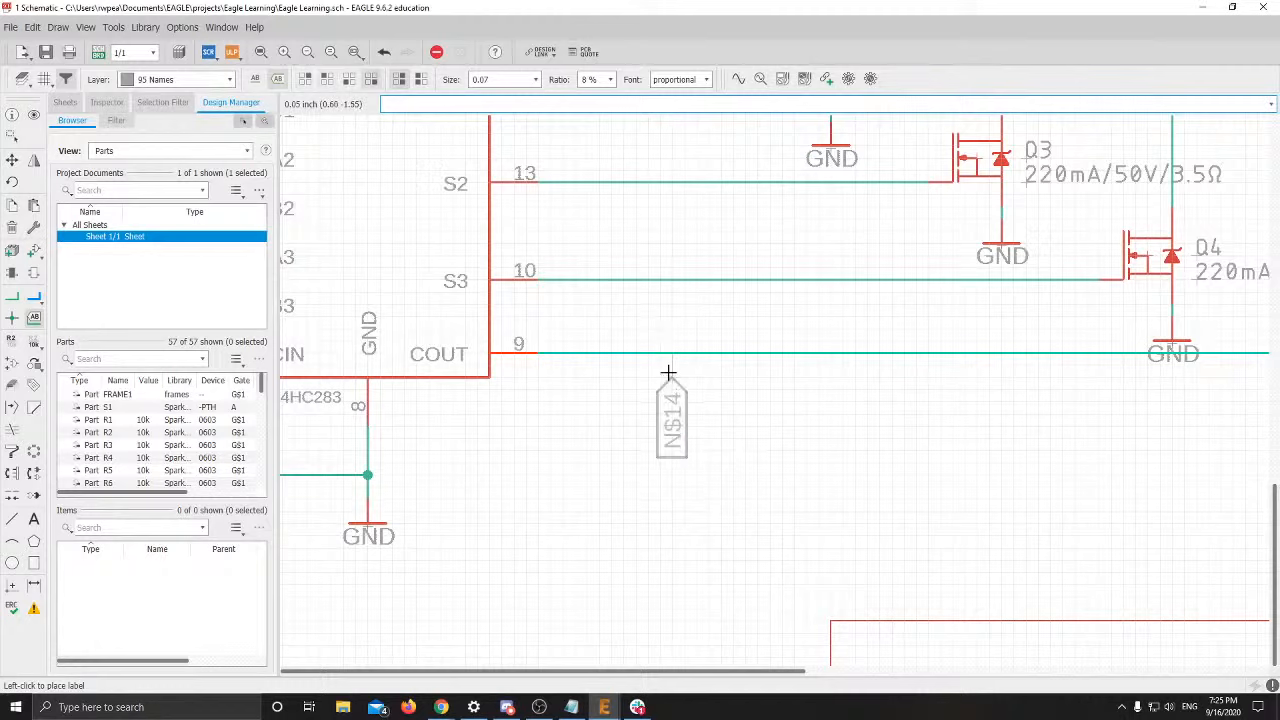
{"action": "left_click", "coordinate": [674, 353]}
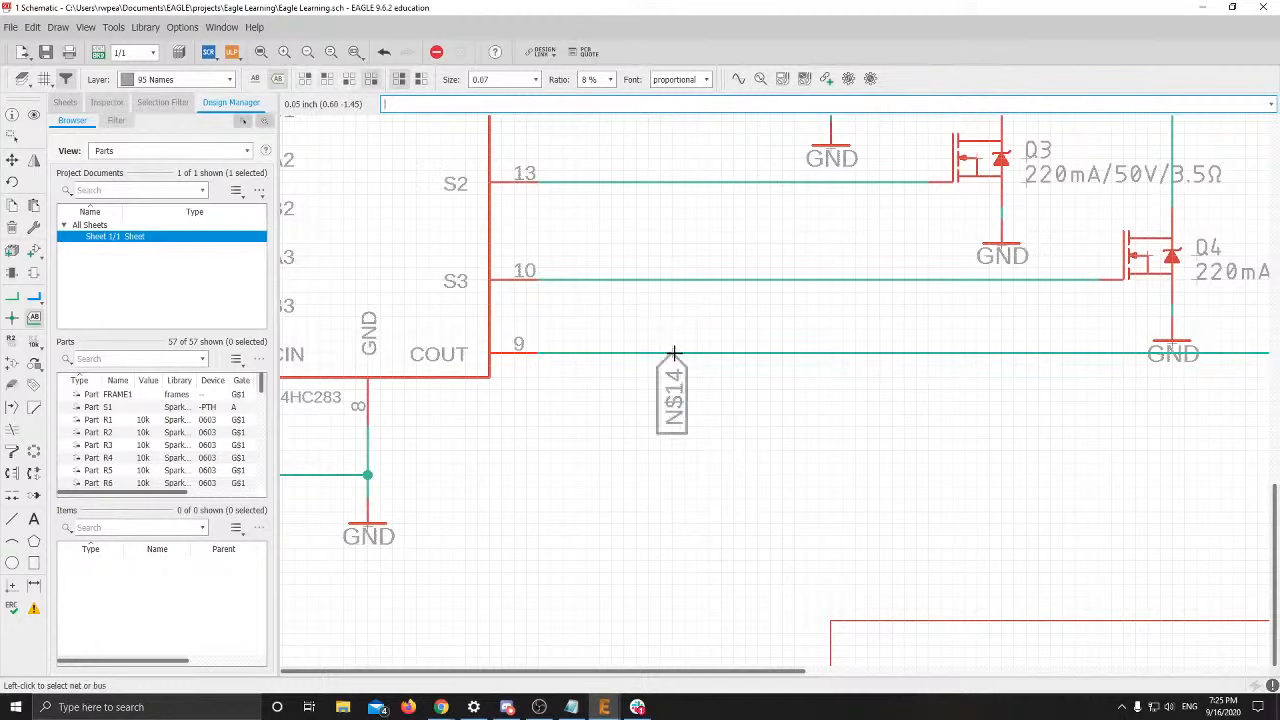
Rename the pin 9 output net to COUT
{"action": "right_click", "coordinate": [674, 353]}
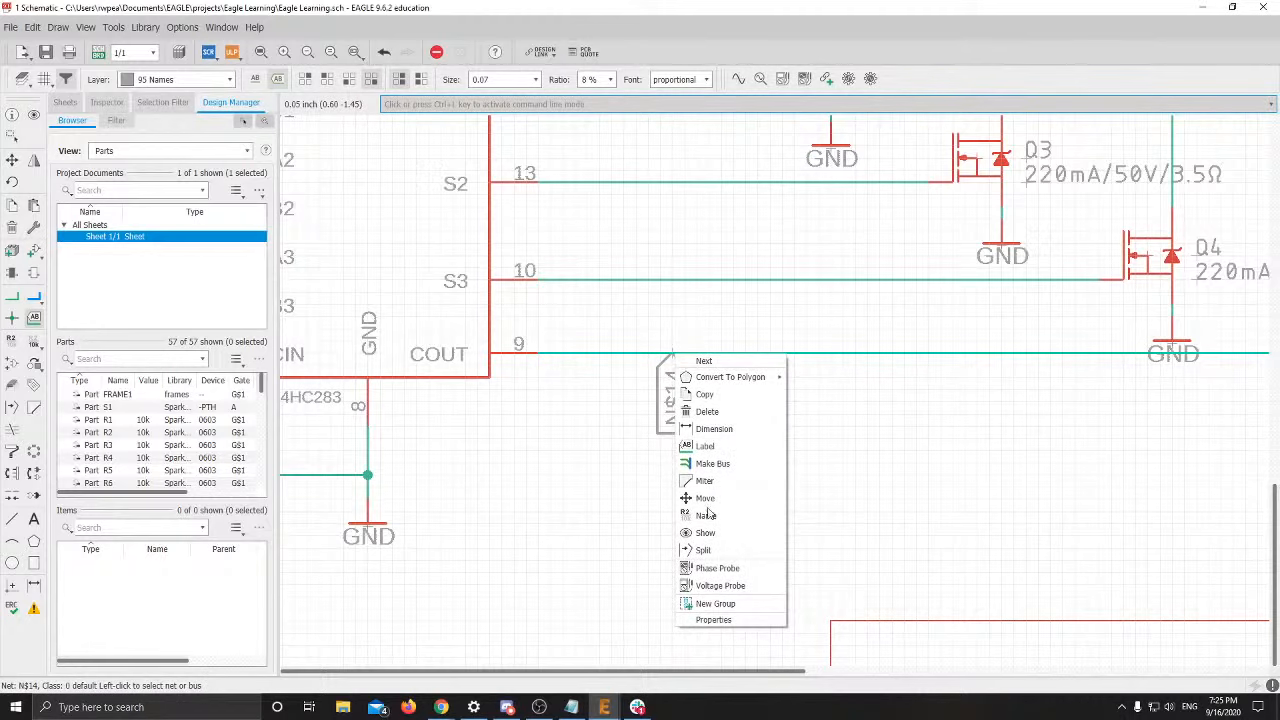
{"action": "left_click", "coordinate": [706, 515]}
{"action": "type", "text": "COU"}
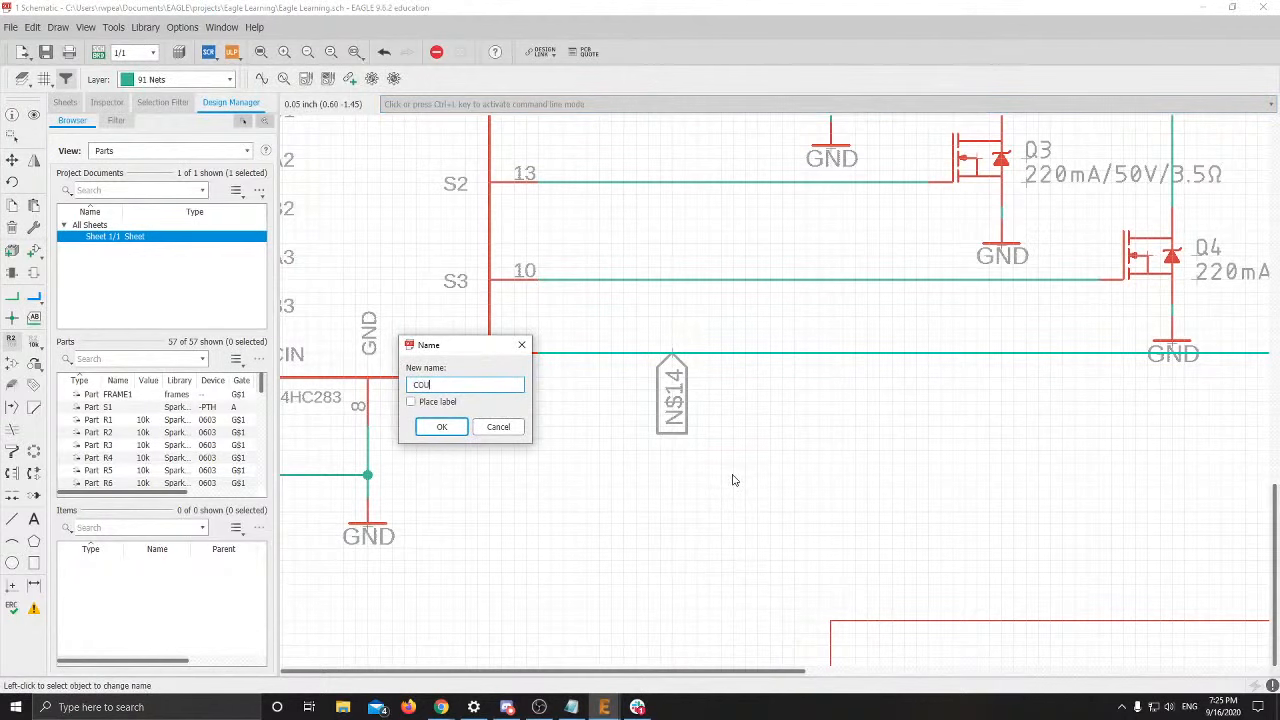
{"action": "type", "text": "T"}
{"action": "key", "text": "Return"}
{"action": "key", "text": "Return"}
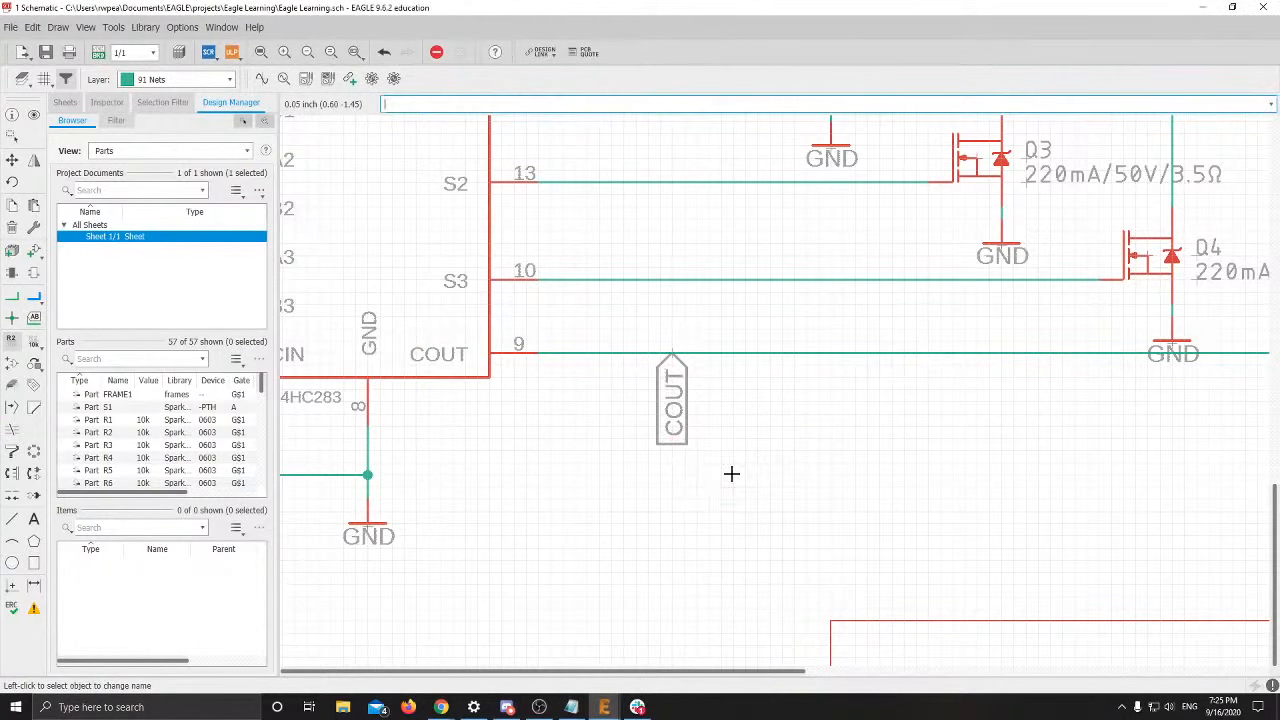
Bring J1 into view and start, then cancel, a rename of net N$21
{"action": "scroll", "coordinate": [752, 370], "scroll_direction": "down", "scroll_amount": 2}
{"action": "middle_click_drag", "start_coordinate": [754, 362], "coordinate": [673, 372]}
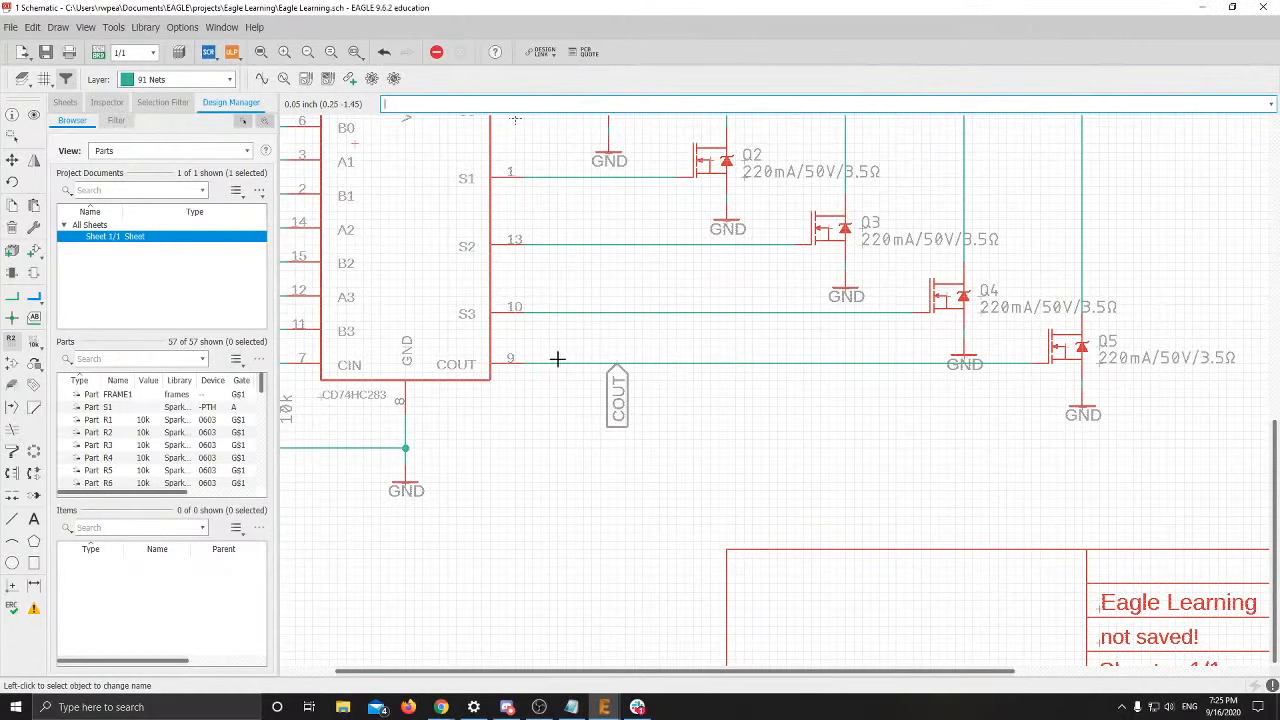
{"action": "middle_click_drag", "start_coordinate": [865, 394], "coordinate": [1106, 343]}
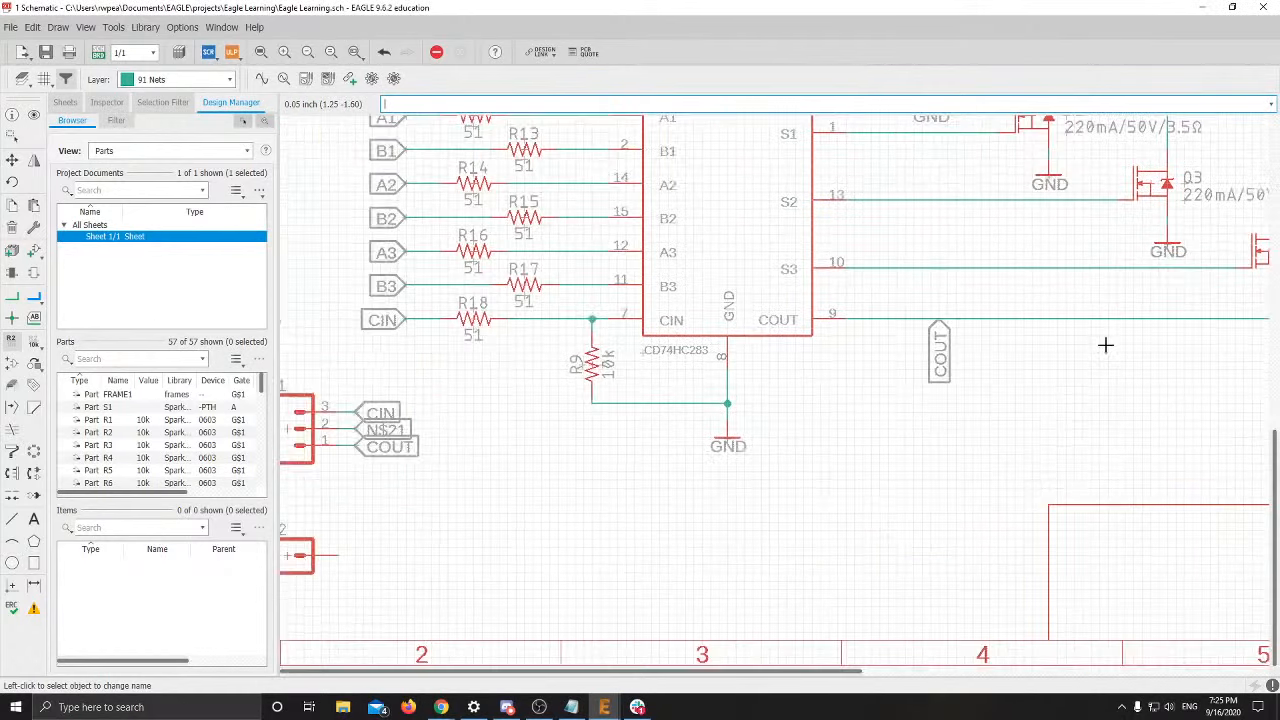
{"action": "scroll", "coordinate": [426, 432], "scroll_direction": "up", "scroll_amount": 2}
{"action": "scroll", "coordinate": [426, 432], "scroll_direction": "up", "scroll_amount": 1}
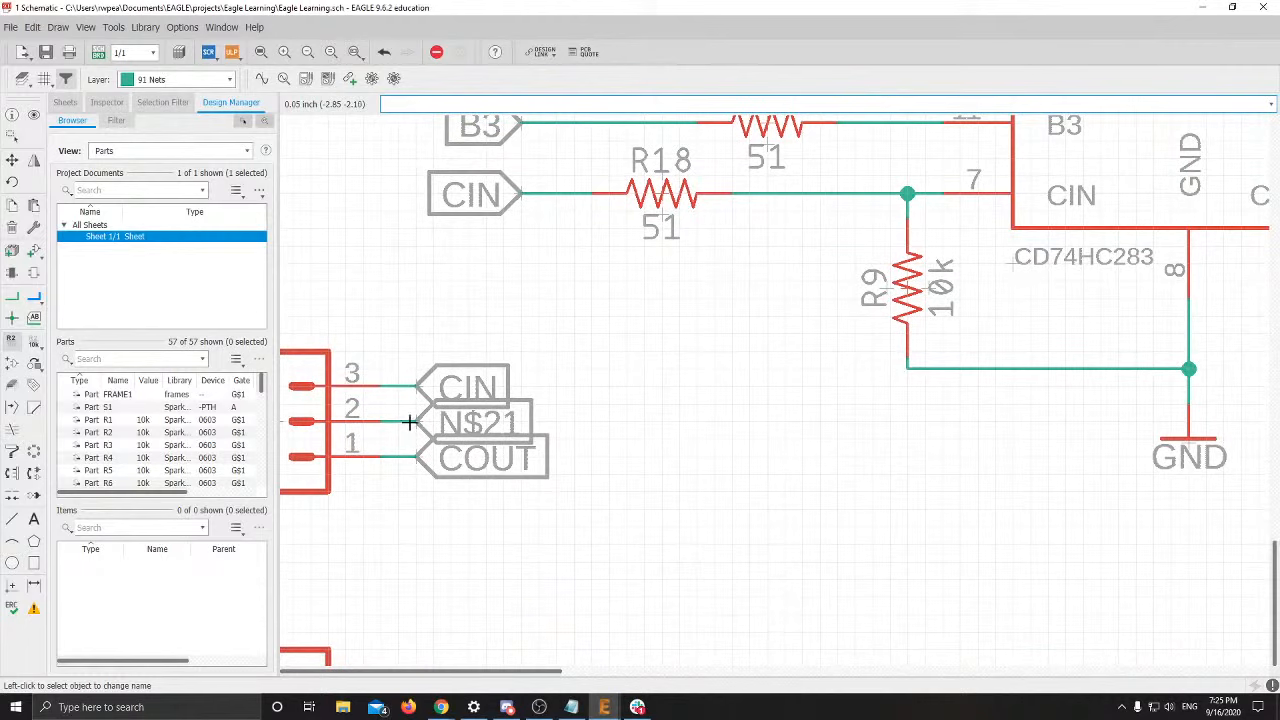
{"action": "left_click", "coordinate": [409, 423]}
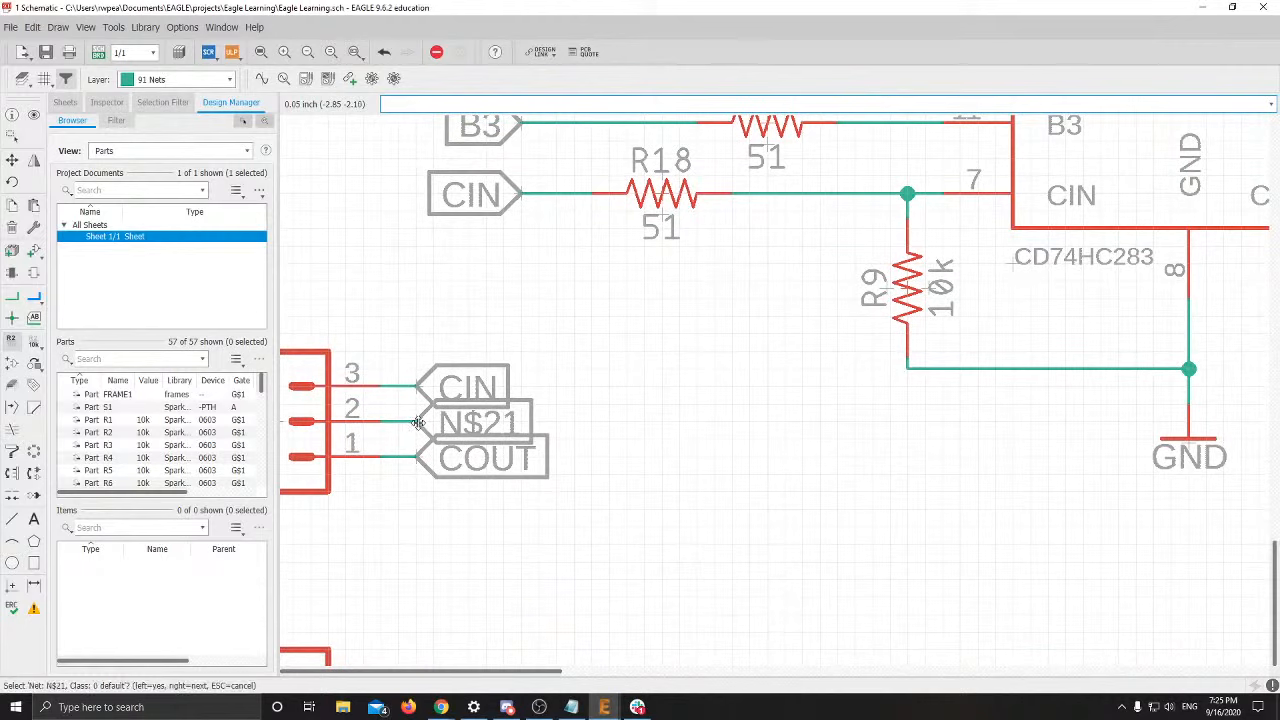
{"action": "left_click", "coordinate": [477, 428]}
{"action": "key", "text": "Escape"}
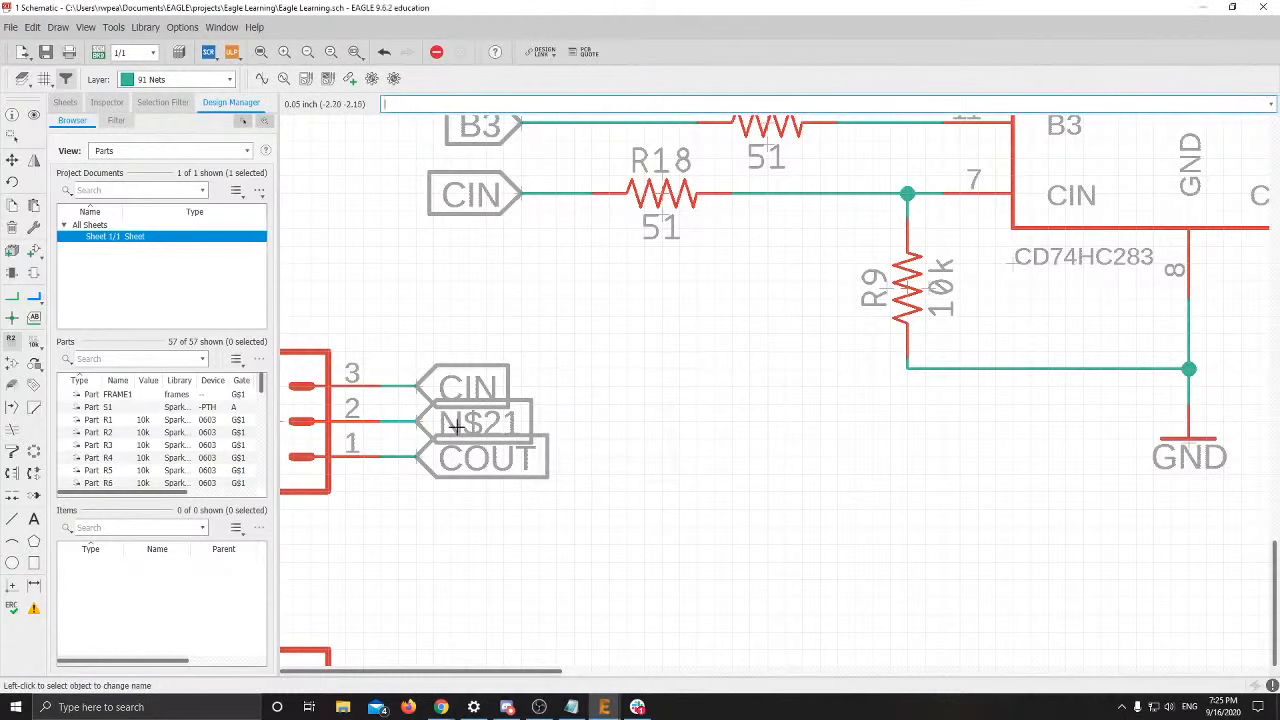
Delete the N$21 label and the wire on J1's pin 2
{"action": "right_click", "coordinate": [422, 423]}
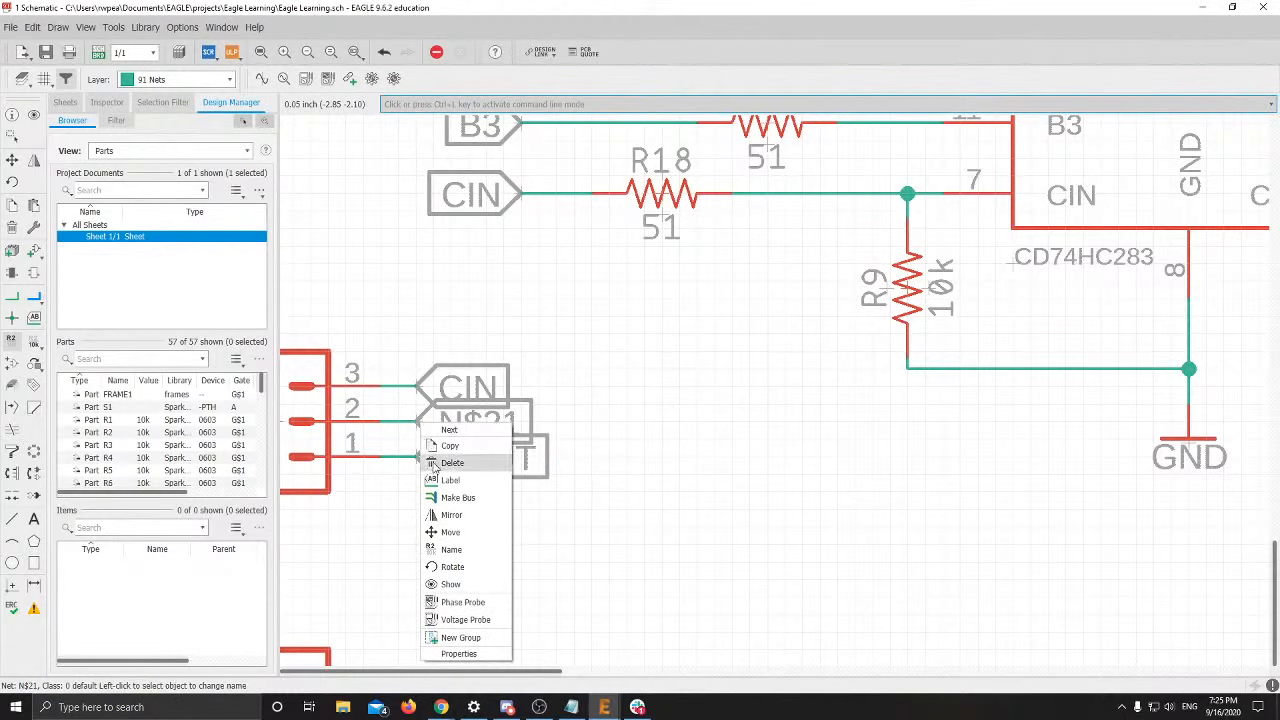
{"action": "left_click", "coordinate": [436, 462]}
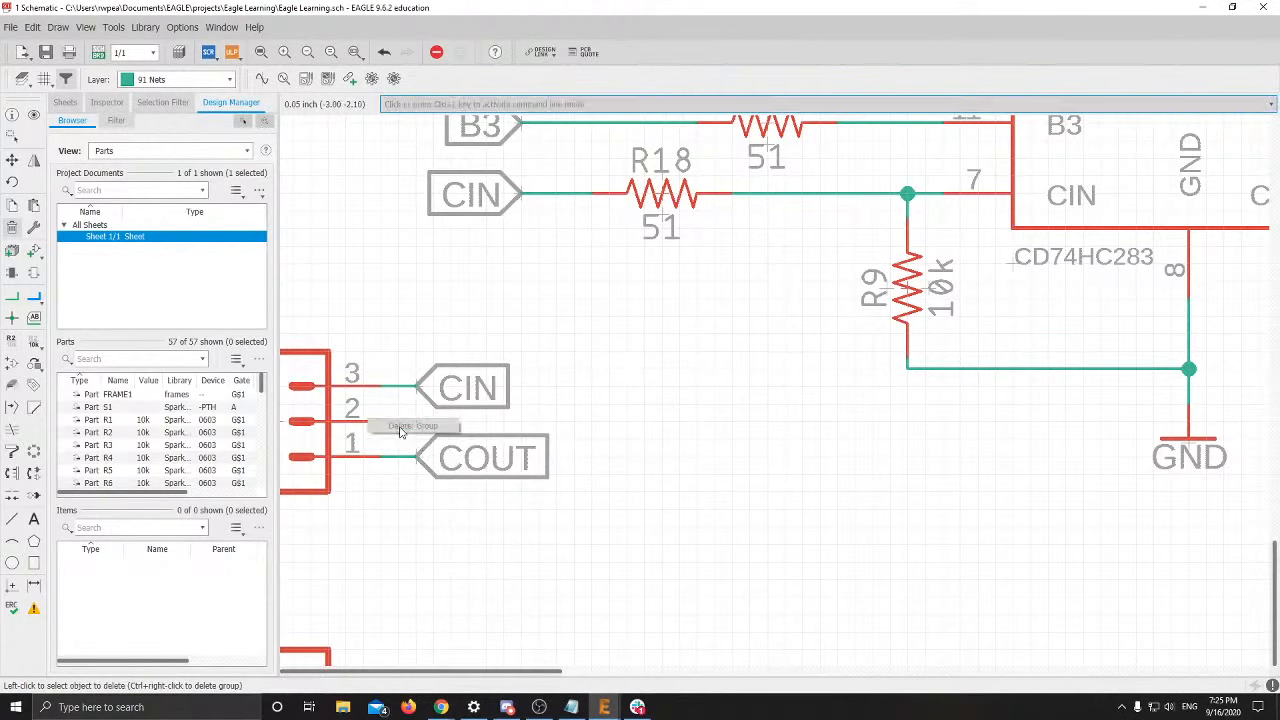
{"action": "right_click", "coordinate": [409, 424]}
{"action": "left_click", "coordinate": [438, 462]}
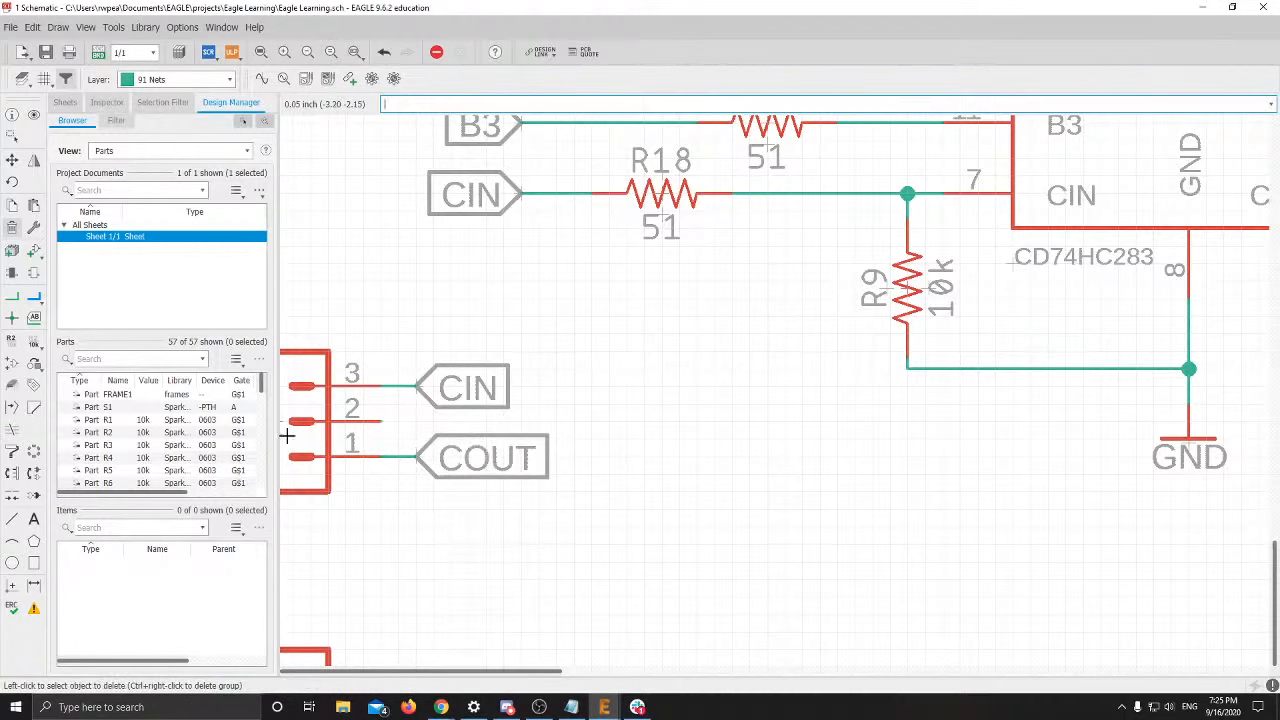
{"action": "scroll", "coordinate": [360, 430], "scroll_direction": "down", "scroll_amount": 3}
{"action": "scroll", "coordinate": [572, 411], "scroll_direction": "up", "scroll_amount": 2}
{"action": "scroll", "coordinate": [578, 411], "scroll_direction": "right", "scroll_amount": 2, "text": "shift"}
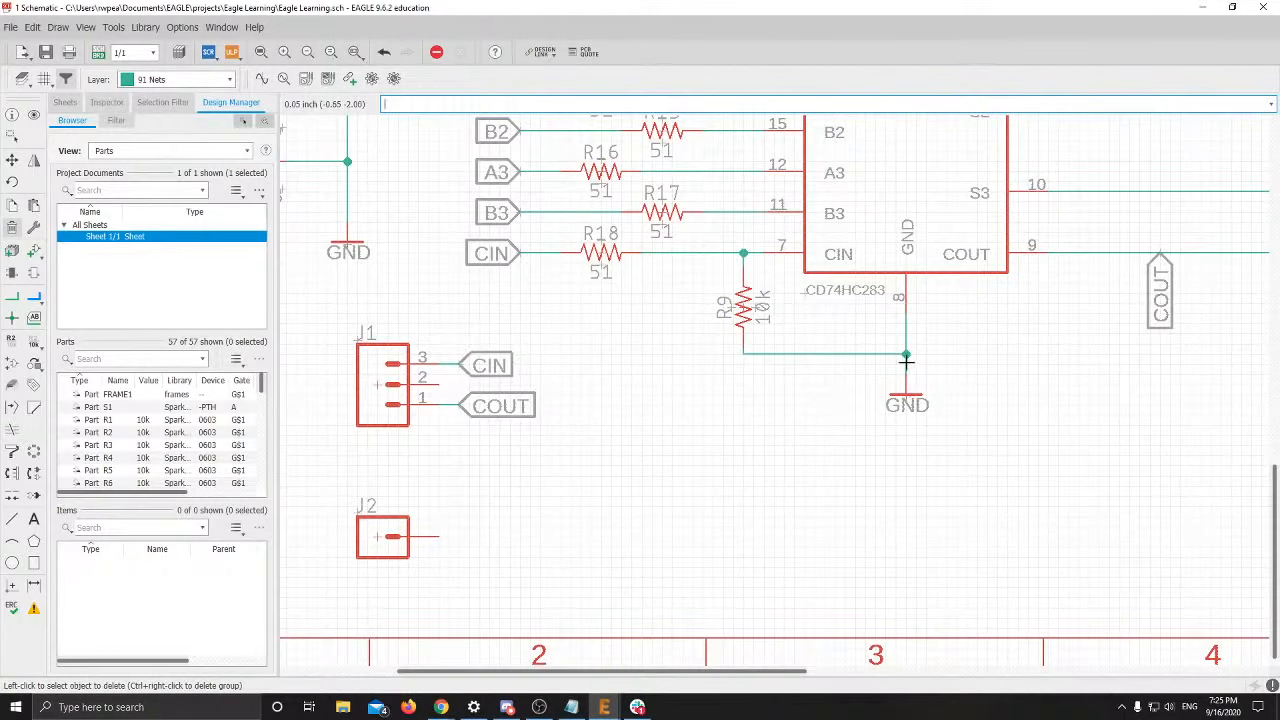
Copy a GND symbol next to J1 and wire J1's pin 2 to it
{"action": "right_click", "coordinate": [905, 397]}
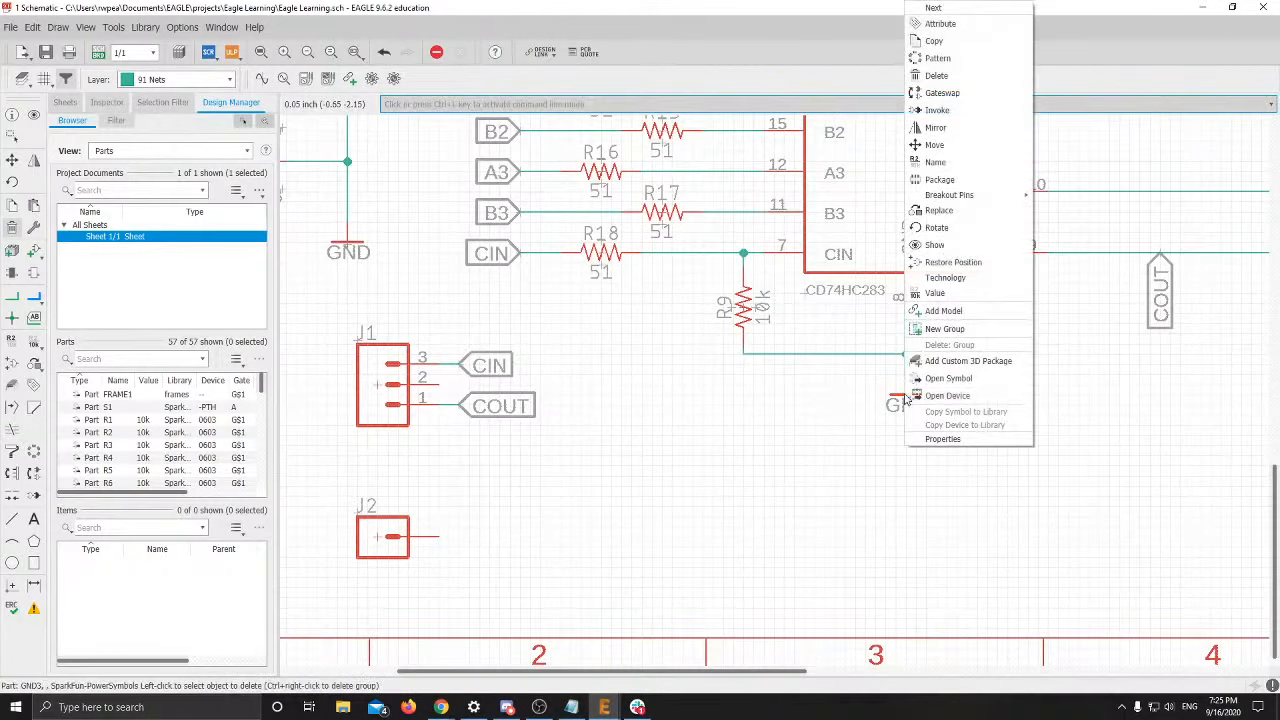
{"action": "left_click", "coordinate": [934, 41]}
{"action": "left_click", "coordinate": [591, 425]}
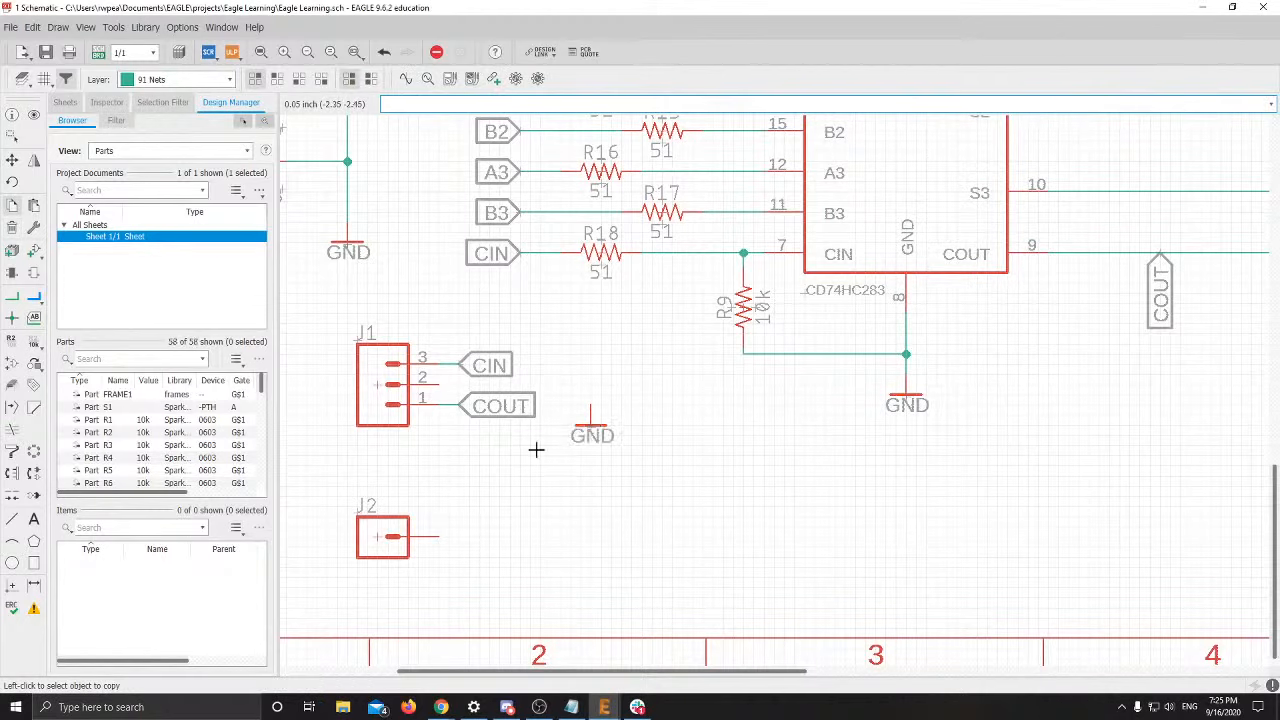
{"action": "left_click", "coordinate": [11, 297]}
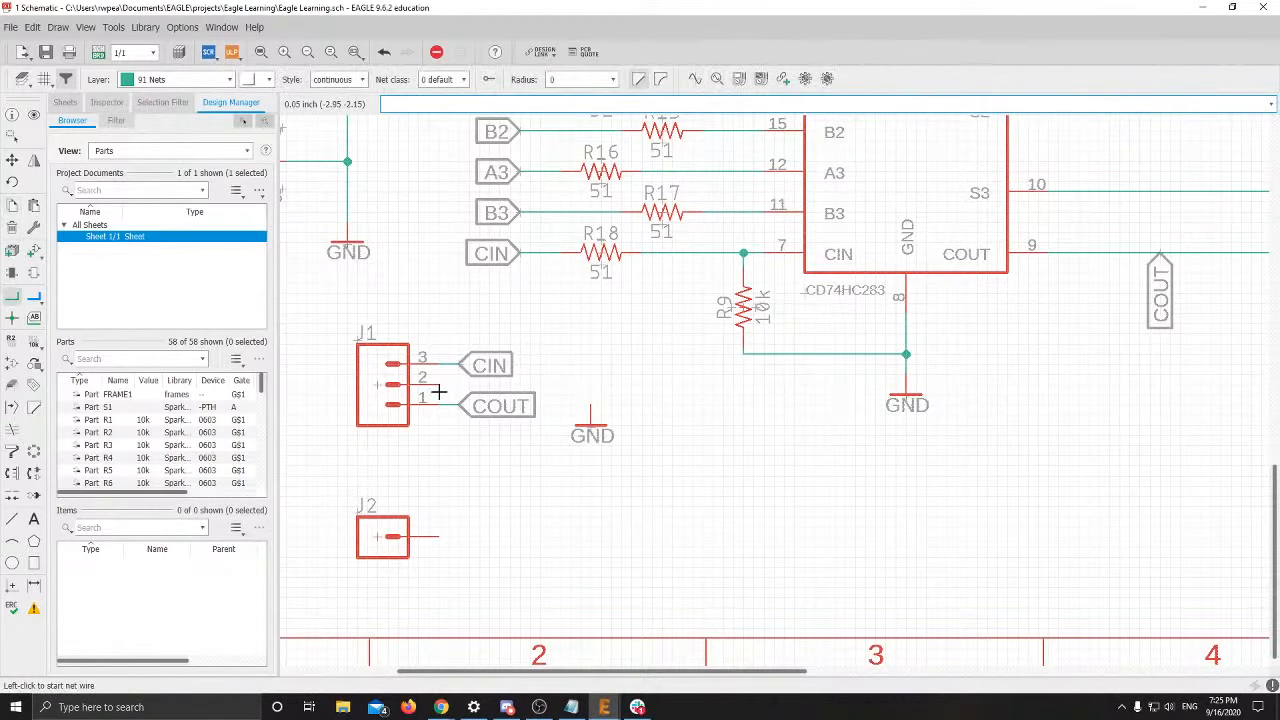
{"action": "left_click", "coordinate": [438, 385]}
{"action": "left_click", "coordinate": [591, 420]}
{"action": "scroll", "coordinate": [670, 521], "scroll_direction": "down", "scroll_amount": 5}
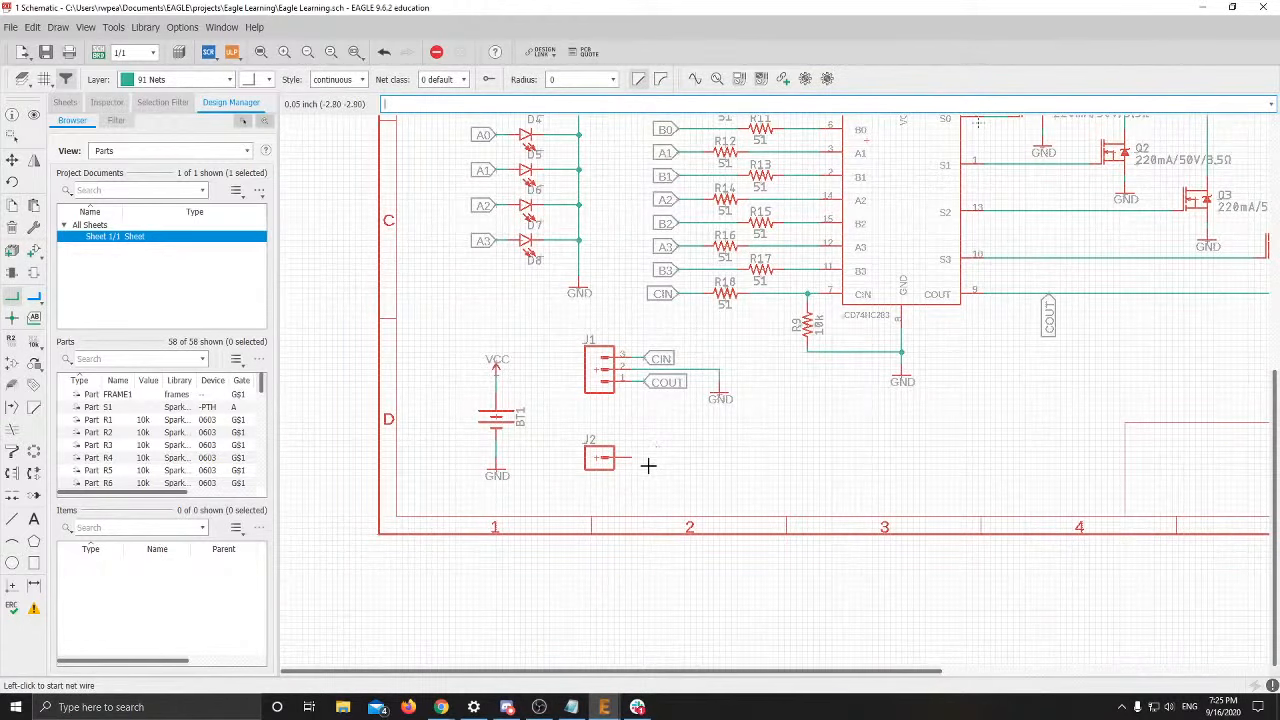
{"action": "key", "text": "alt+Tab"}
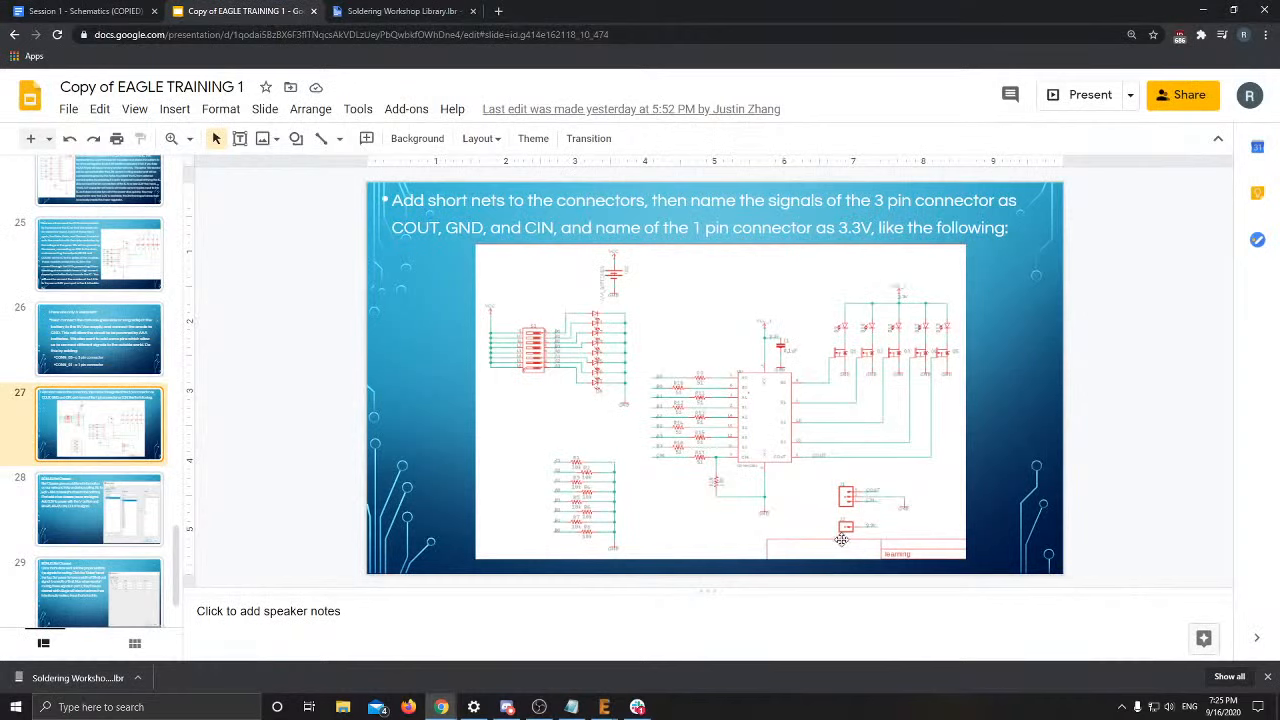
{"action": "key", "text": "alt+Tab"}
{"action": "scroll", "coordinate": [603, 474], "scroll_direction": "up", "scroll_amount": 5}
Draw a short net from J2's pin and attach a net label to it
{"action": "middle_click_drag", "start_coordinate": [668, 435], "coordinate": [601, 434]}
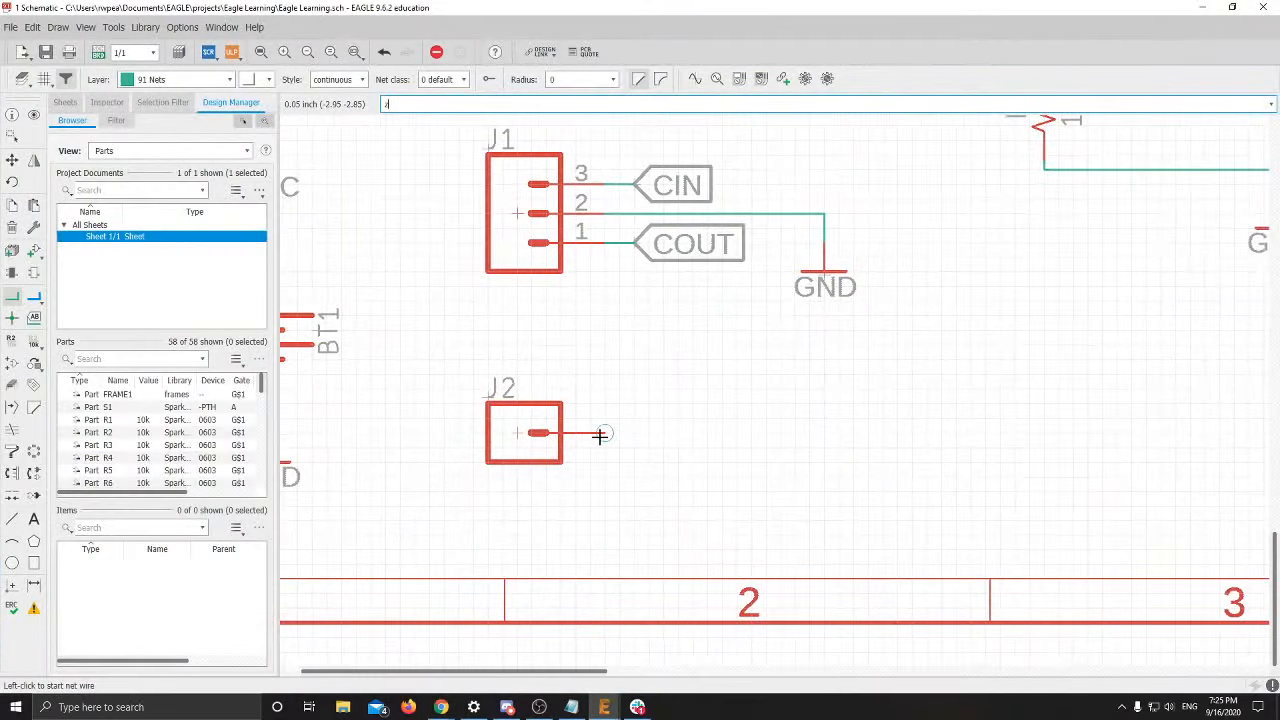
{"action": "left_click", "coordinate": [604, 433]}
{"action": "left_click", "coordinate": [672, 431]}
{"action": "key", "text": "Escape"}
{"action": "left_click", "coordinate": [34, 317]}
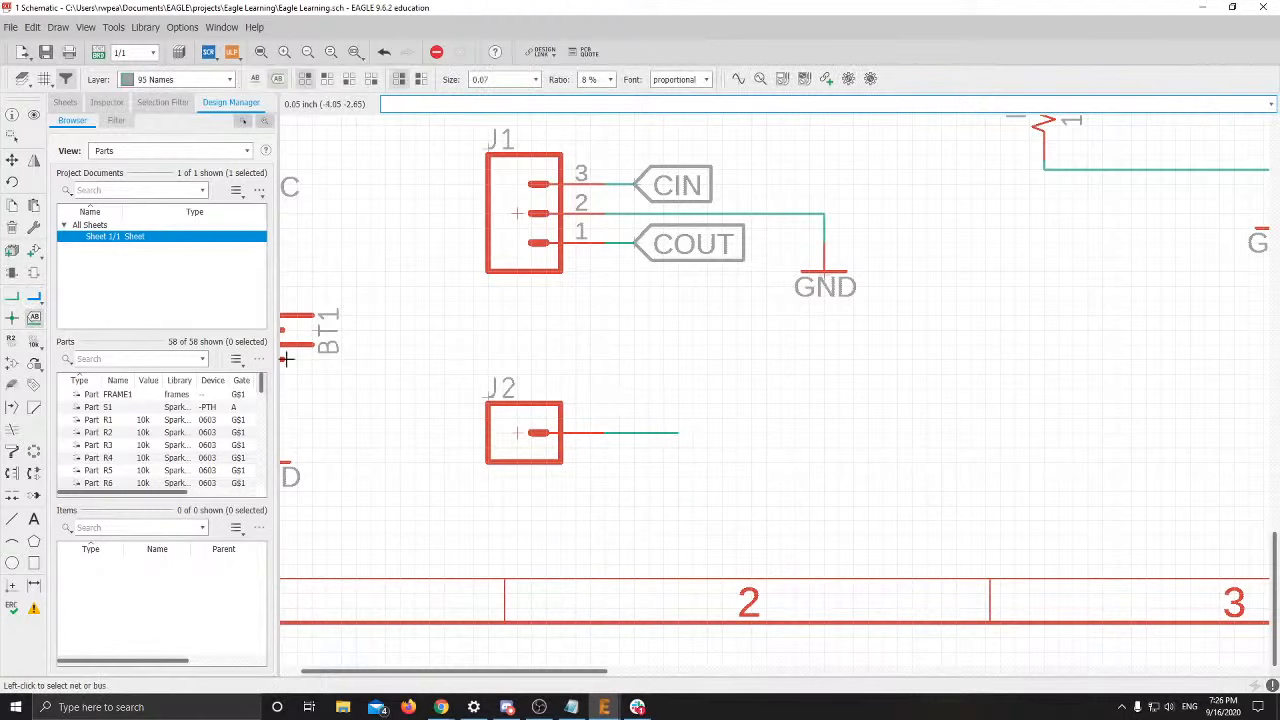
{"action": "left_click", "coordinate": [676, 431]}
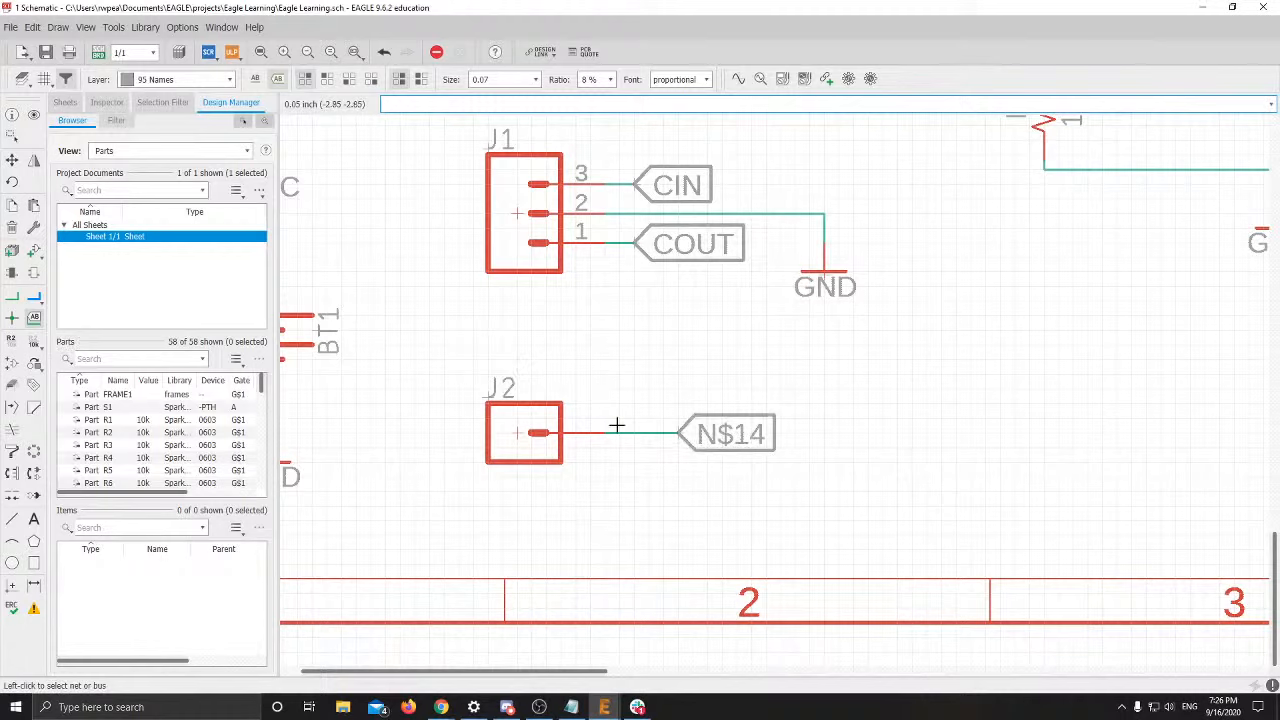
Rename J2's net N$14 to 3.3V
{"action": "left_click", "coordinate": [12, 339]}
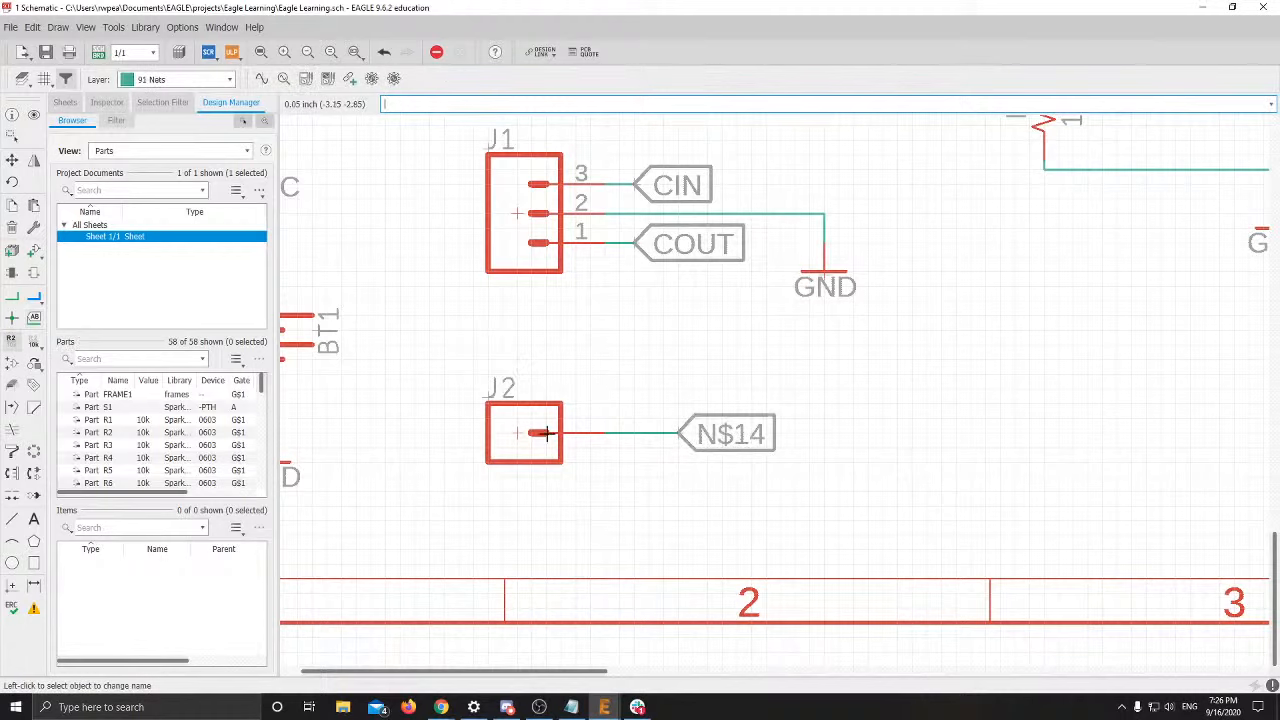
{"action": "left_click", "coordinate": [676, 434]}
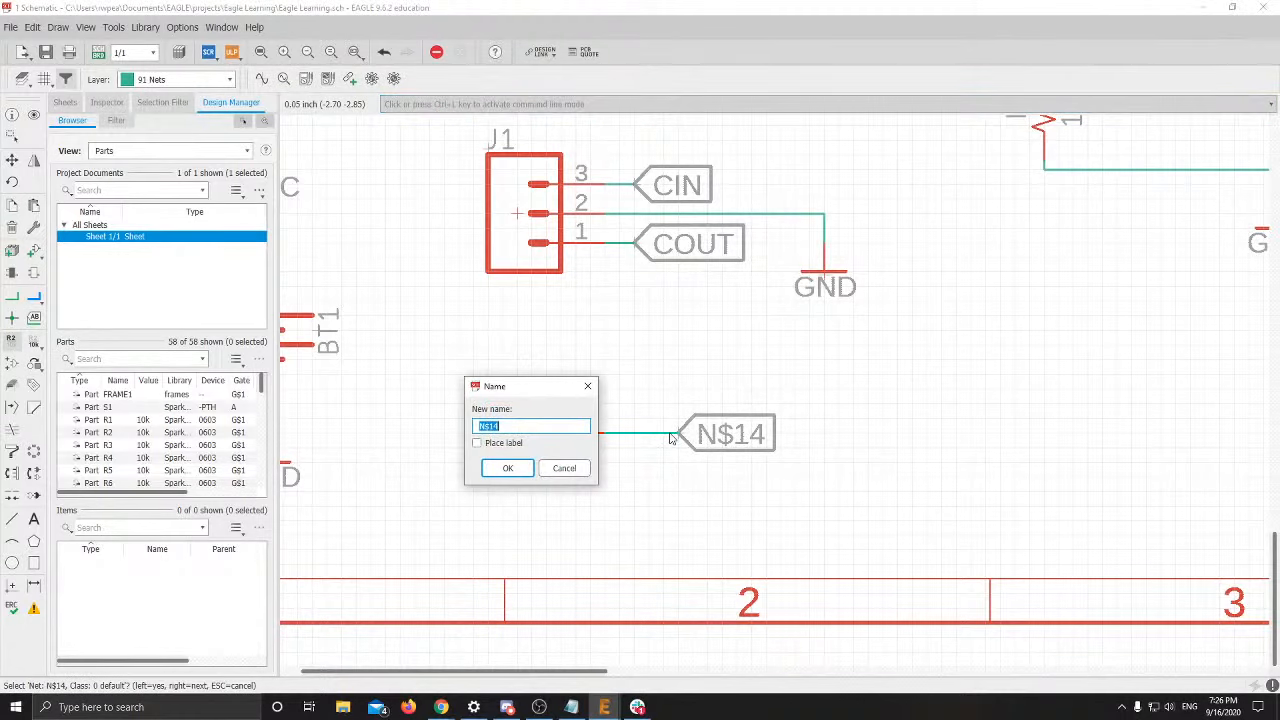
{"action": "type", "text": "3.3V"}
{"action": "key", "text": "Return"}
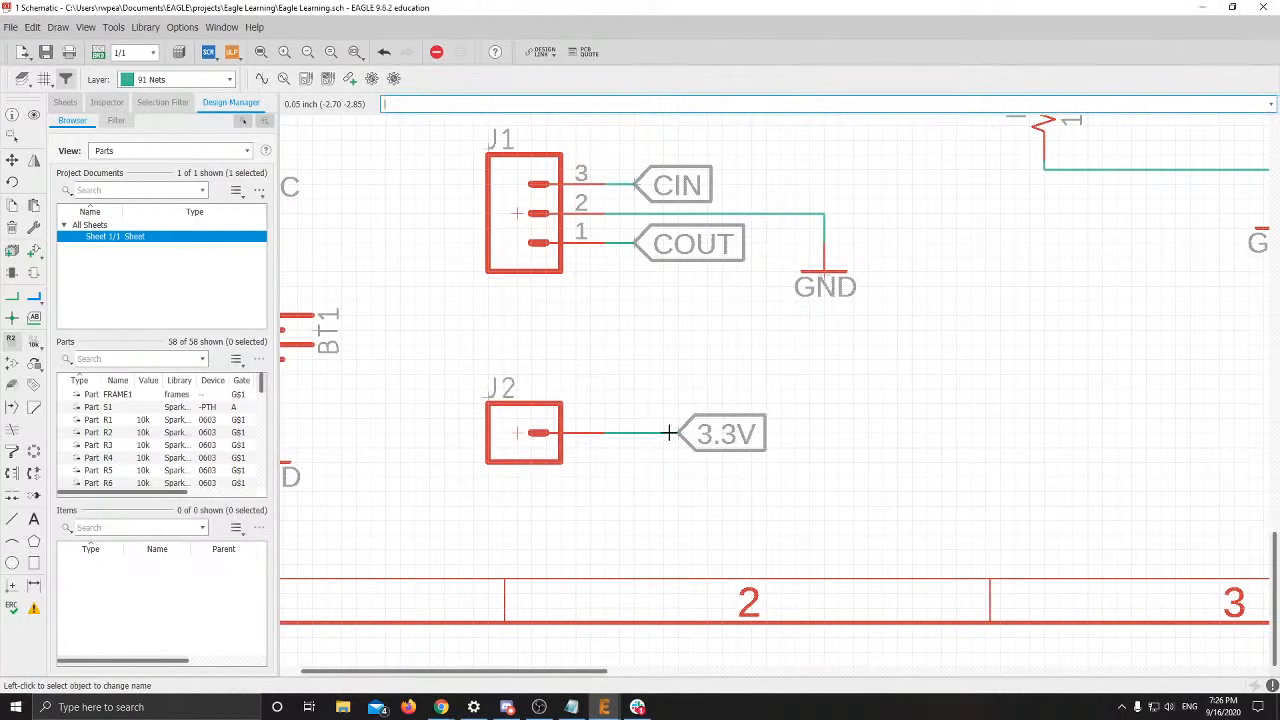
{"action": "key", "text": "alt+Tab"}
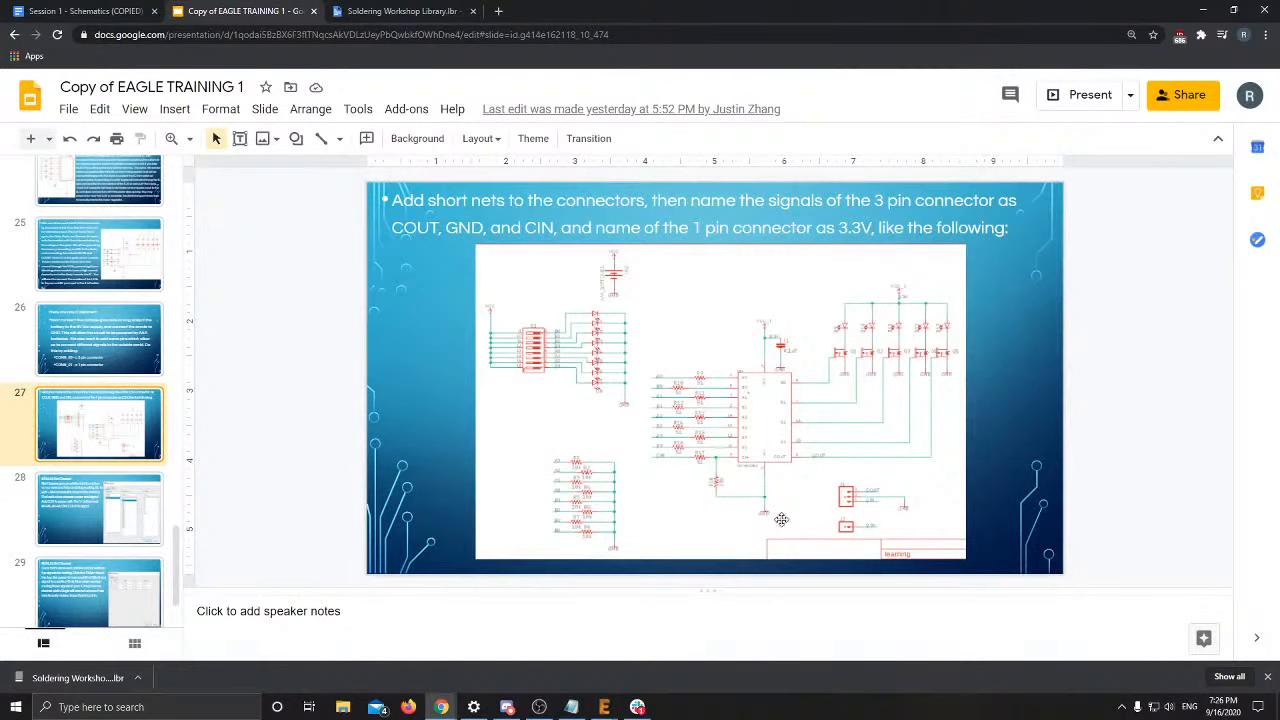
Open slide 28, 'BONUS: Net Classes!', and scroll through the slide thumbnails
{"action": "left_click", "coordinate": [108, 530]}
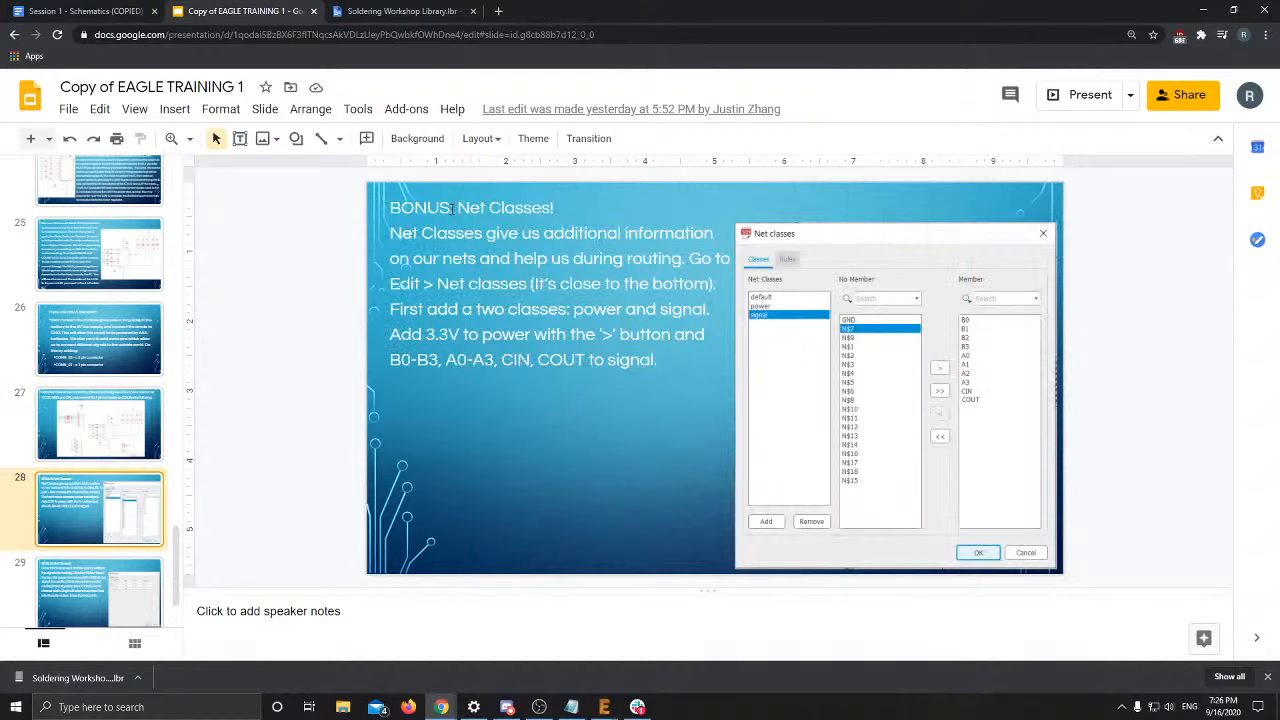
{"action": "scroll", "coordinate": [157, 520], "scroll_direction": "down", "scroll_amount": 1}
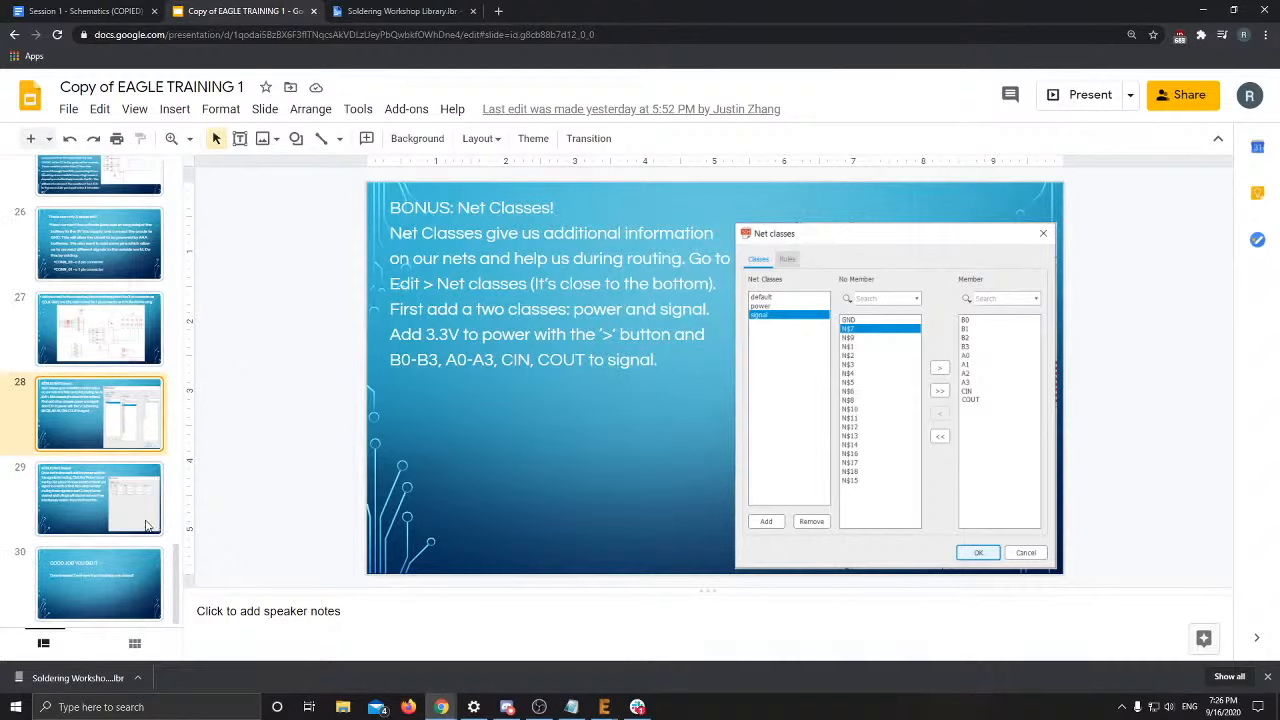
{"action": "scroll", "coordinate": [146, 526], "scroll_direction": "up", "scroll_amount": 1}
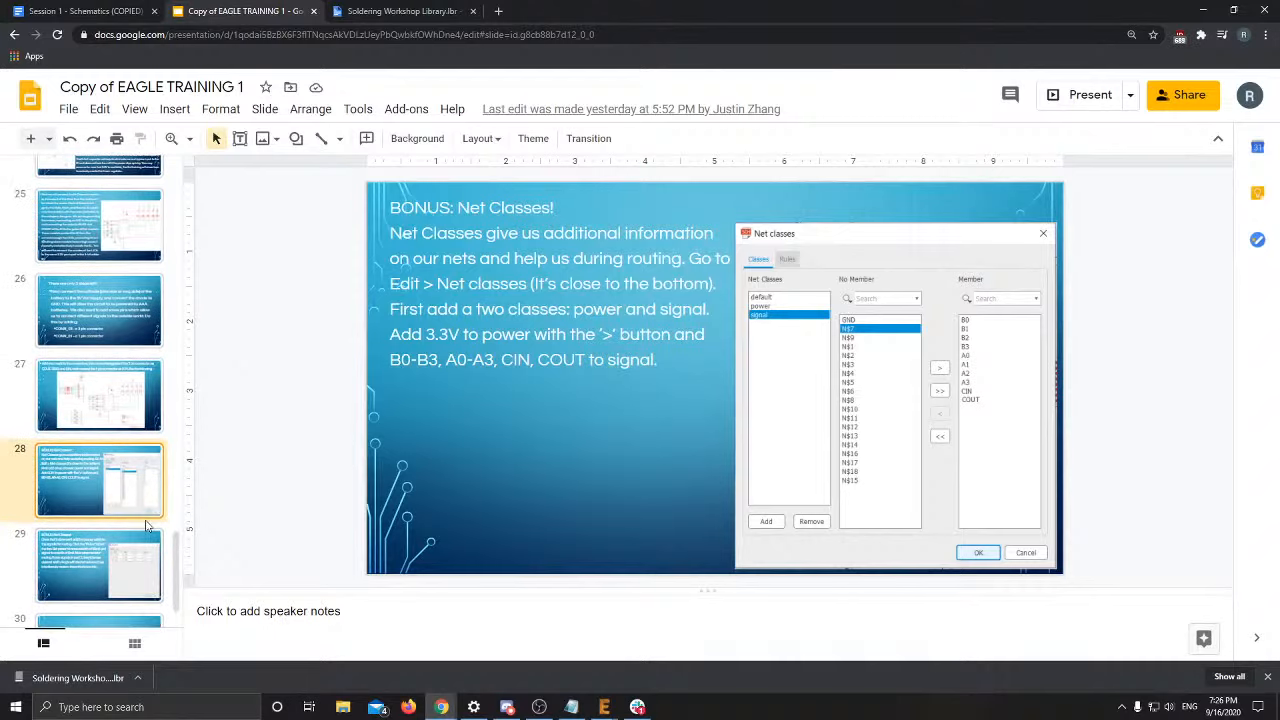
{"action": "scroll", "coordinate": [146, 526], "scroll_direction": "down", "scroll_amount": 1}
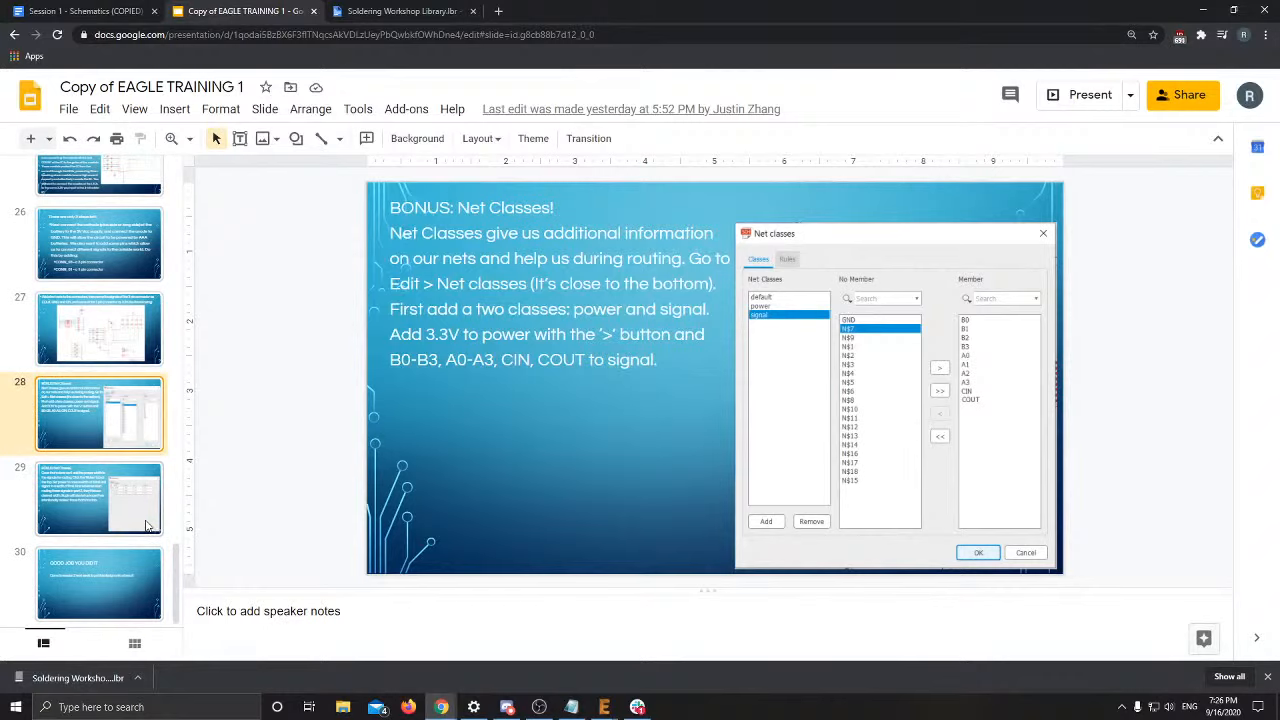